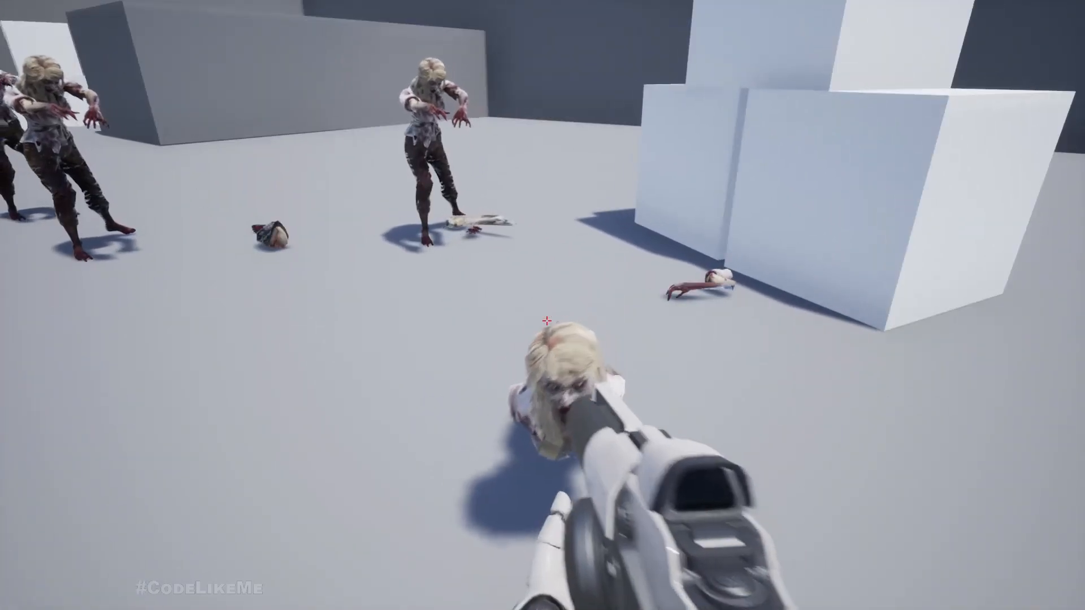
pyautogui.click(547, 321)
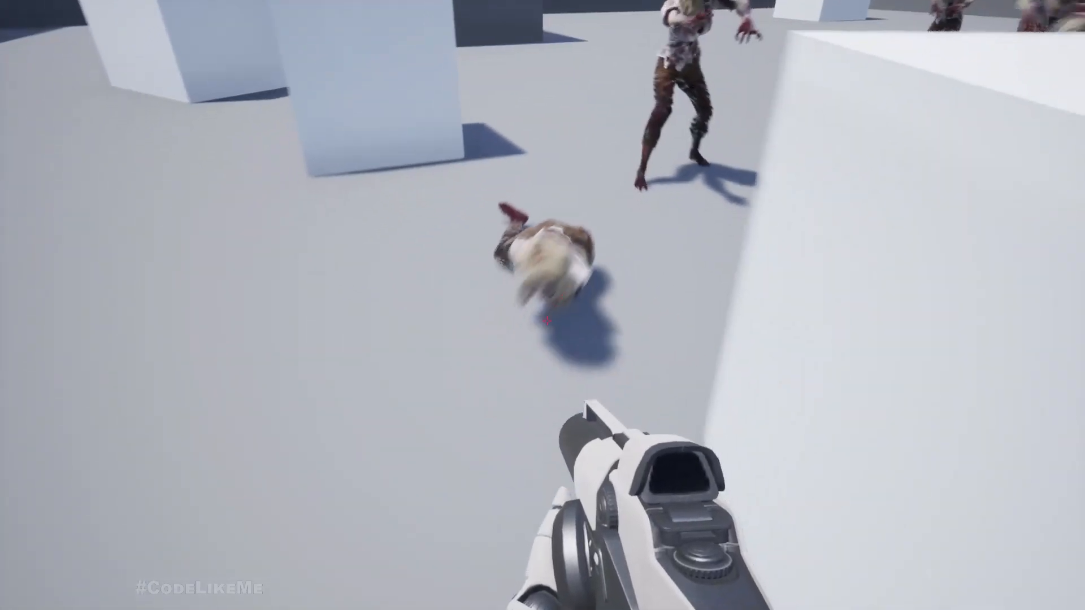
pyautogui.click(546, 320)
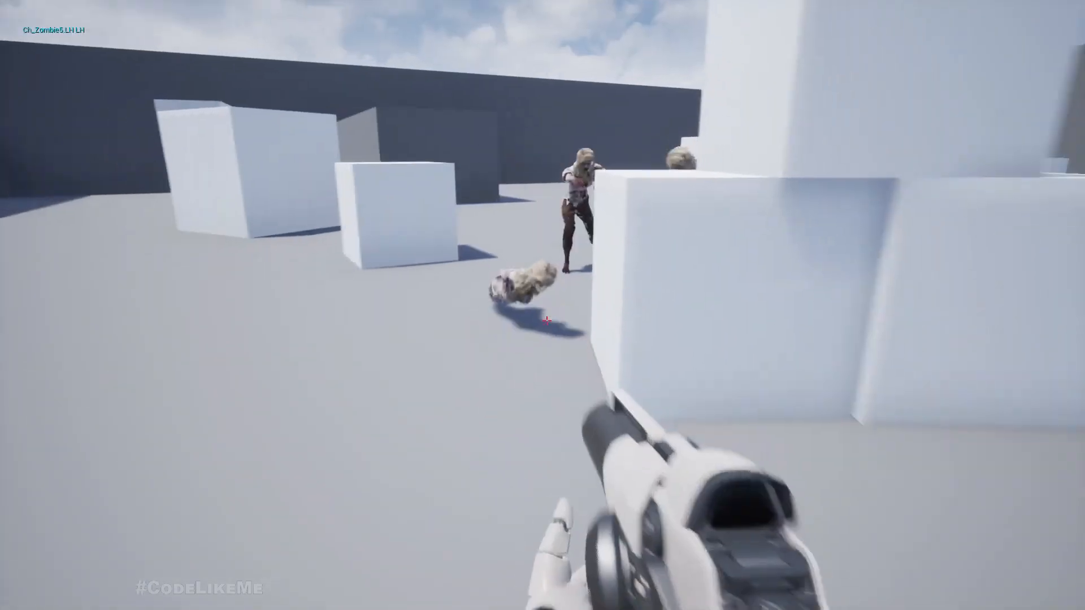
pyautogui.click(546, 320)
pyautogui.click(546, 320)
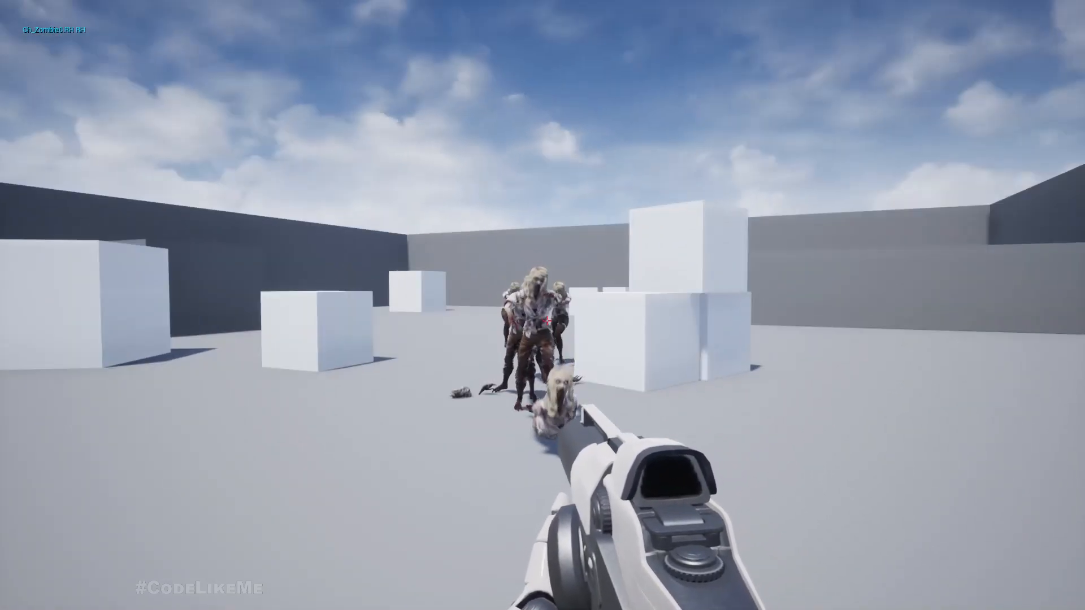
pyautogui.click(546, 321)
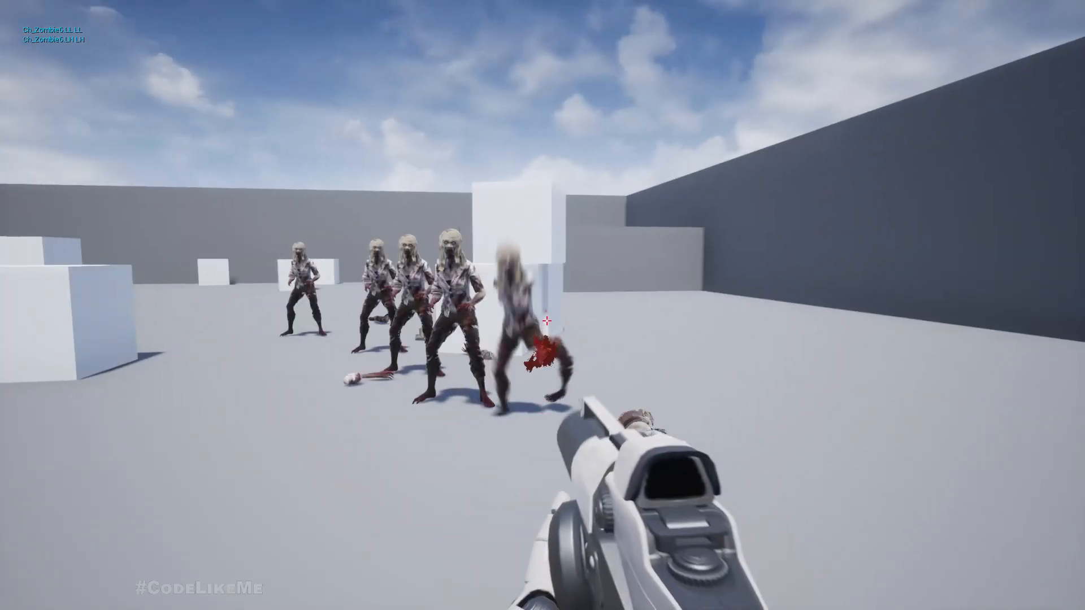
pyautogui.click(546, 320)
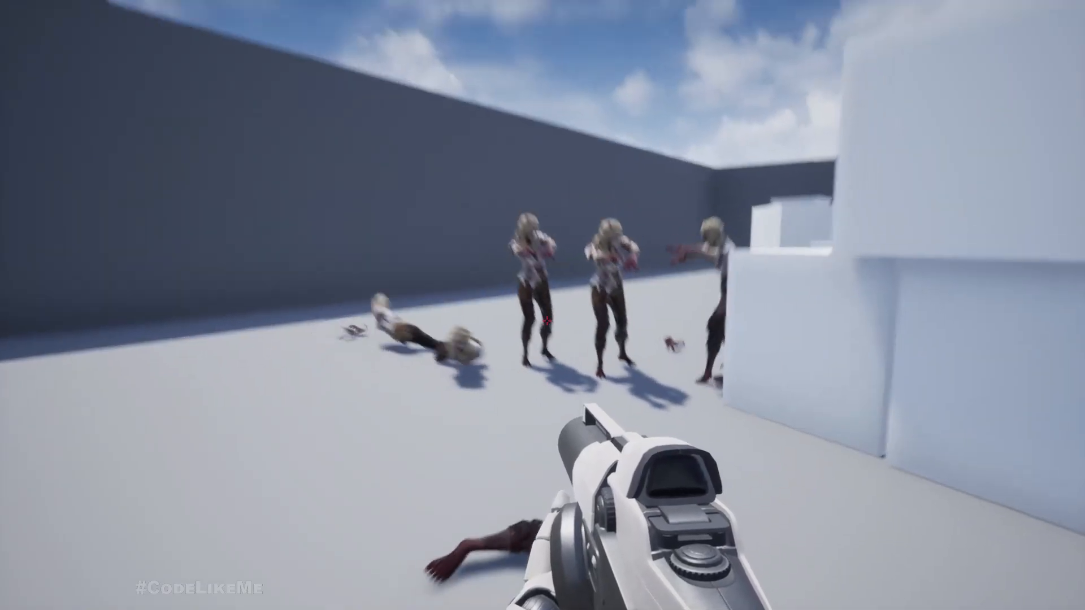
pyautogui.click(547, 321)
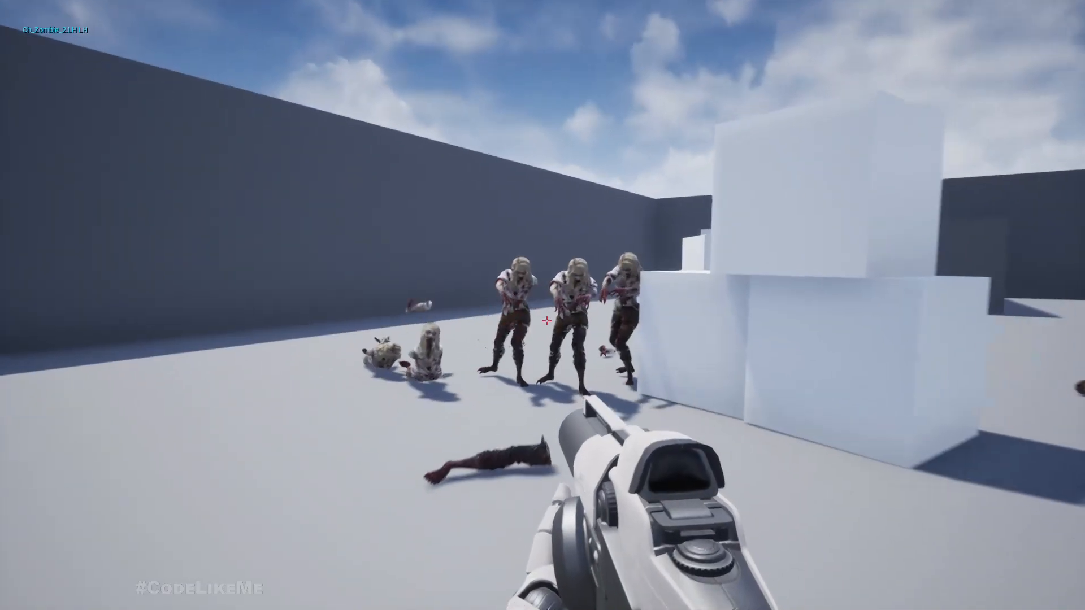
pyautogui.click(546, 321)
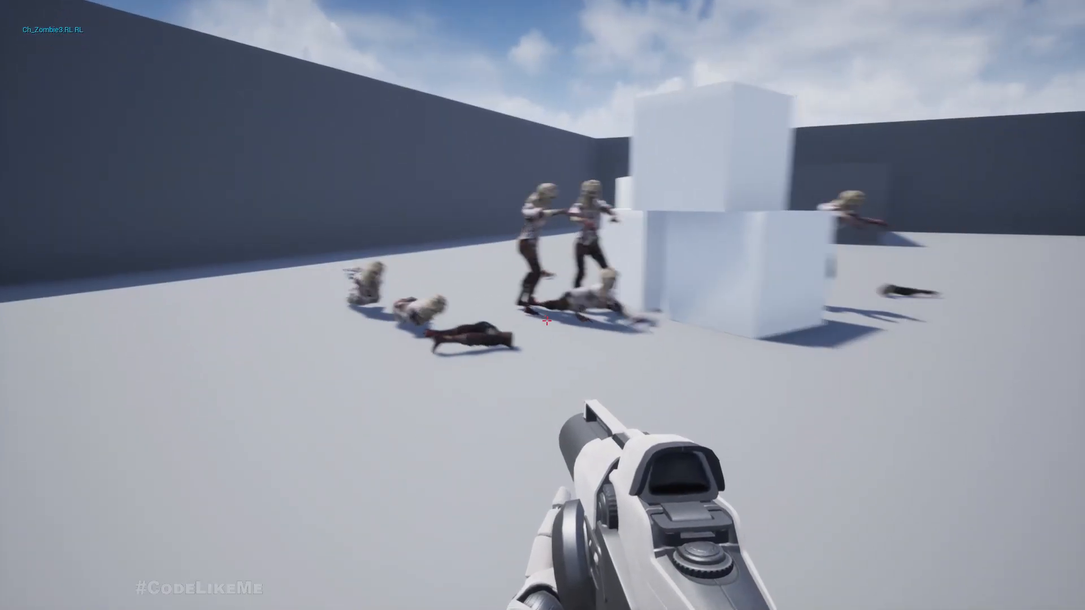
pyautogui.click(546, 320)
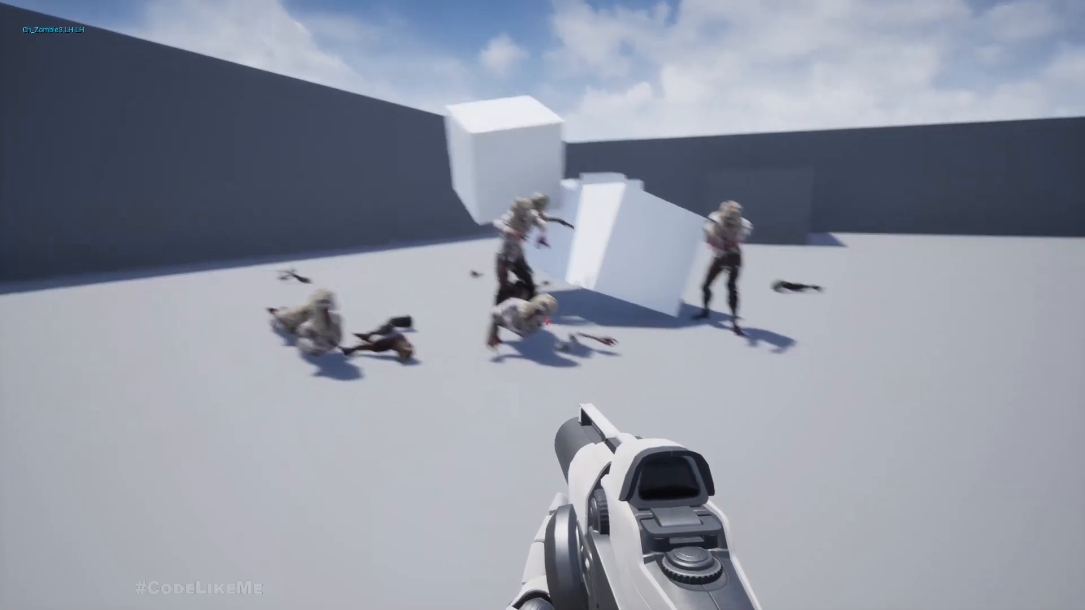
pyautogui.click(546, 320)
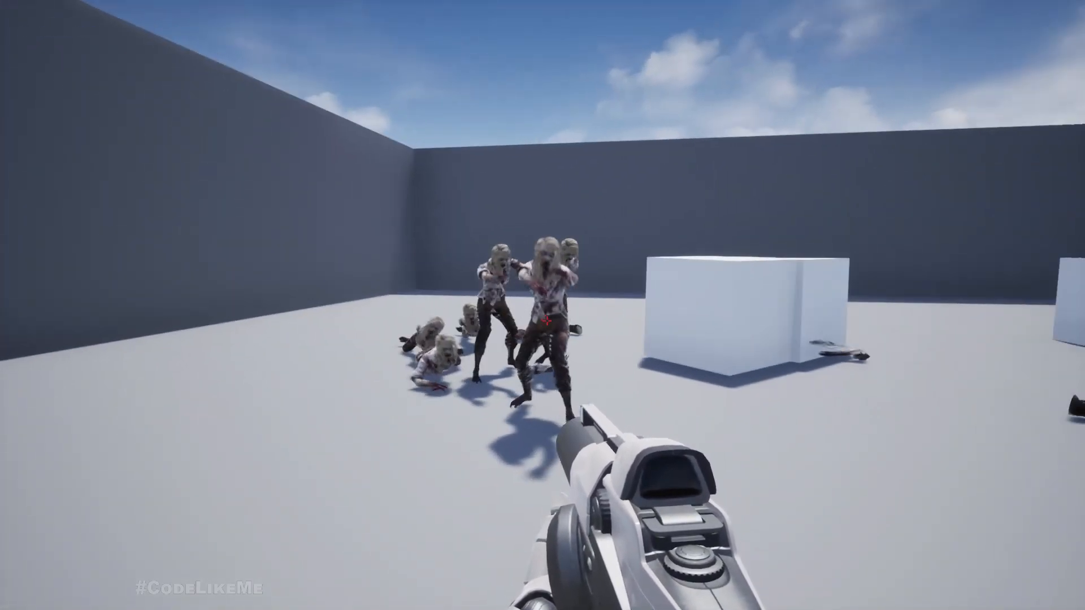
pyautogui.click(546, 321)
pyautogui.press('s')
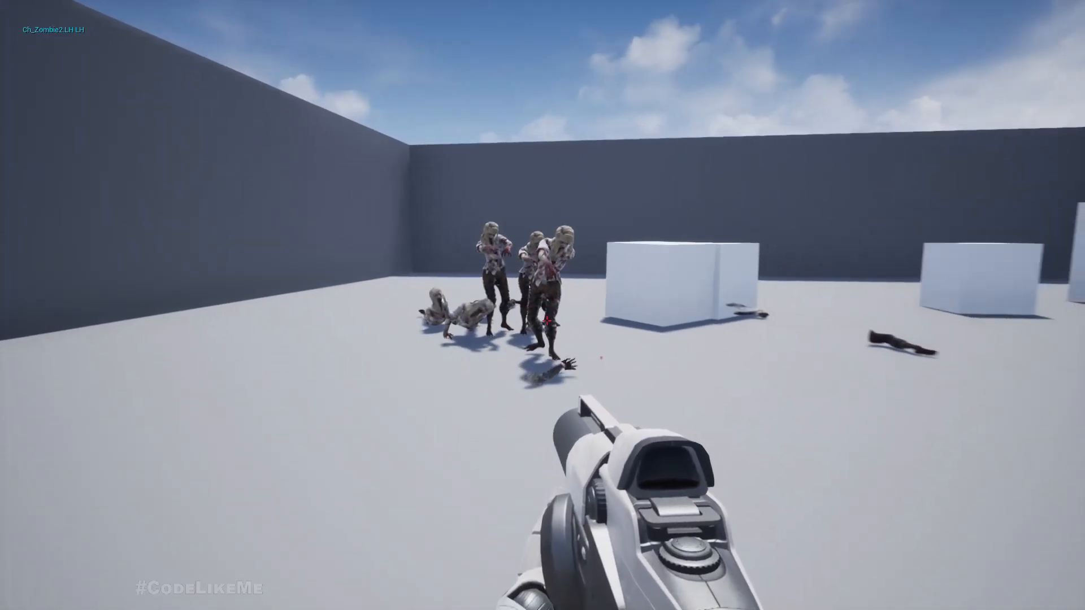
pyautogui.click(546, 320)
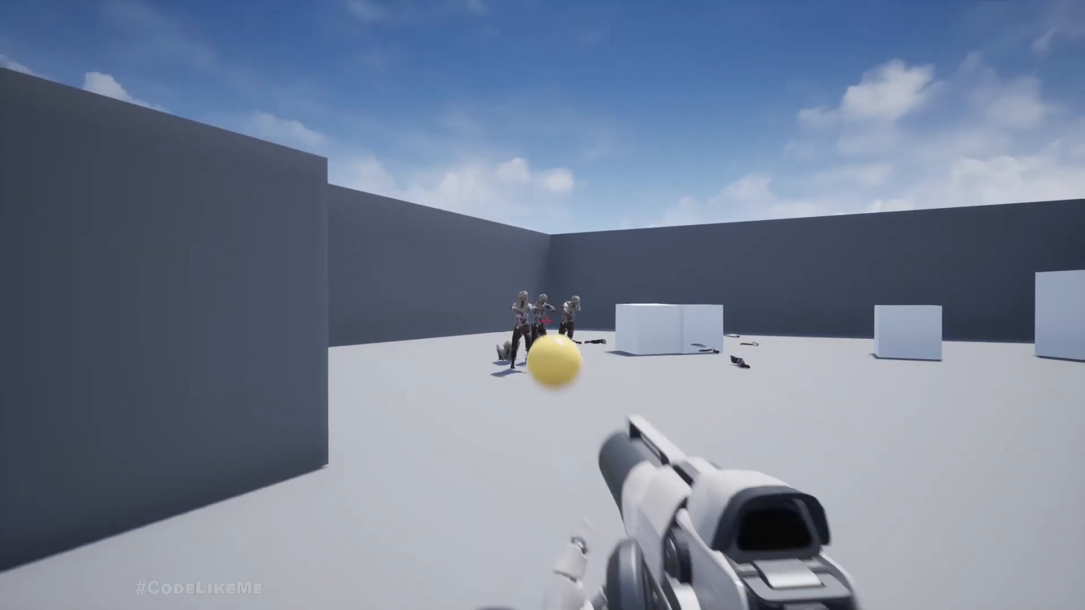
pyautogui.press('w')
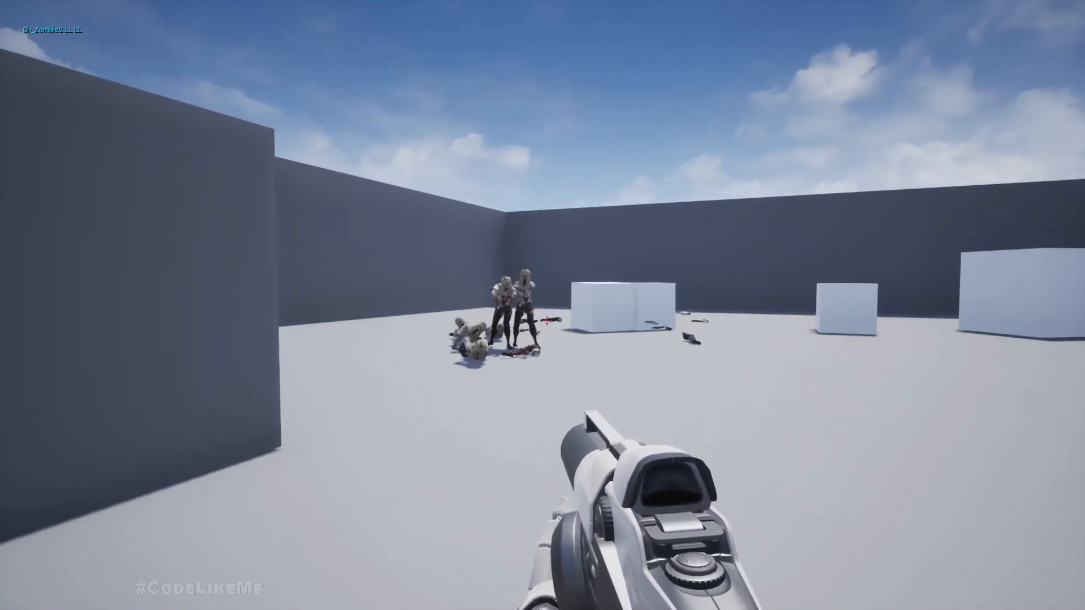
pyautogui.click(547, 320)
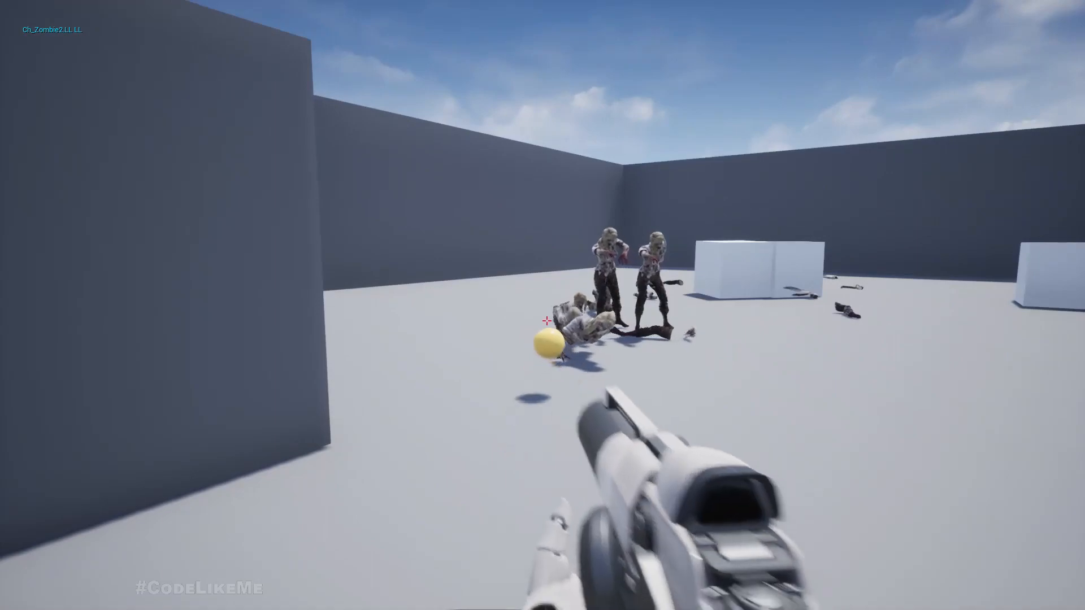
pyautogui.press('w')
pyautogui.press('w')
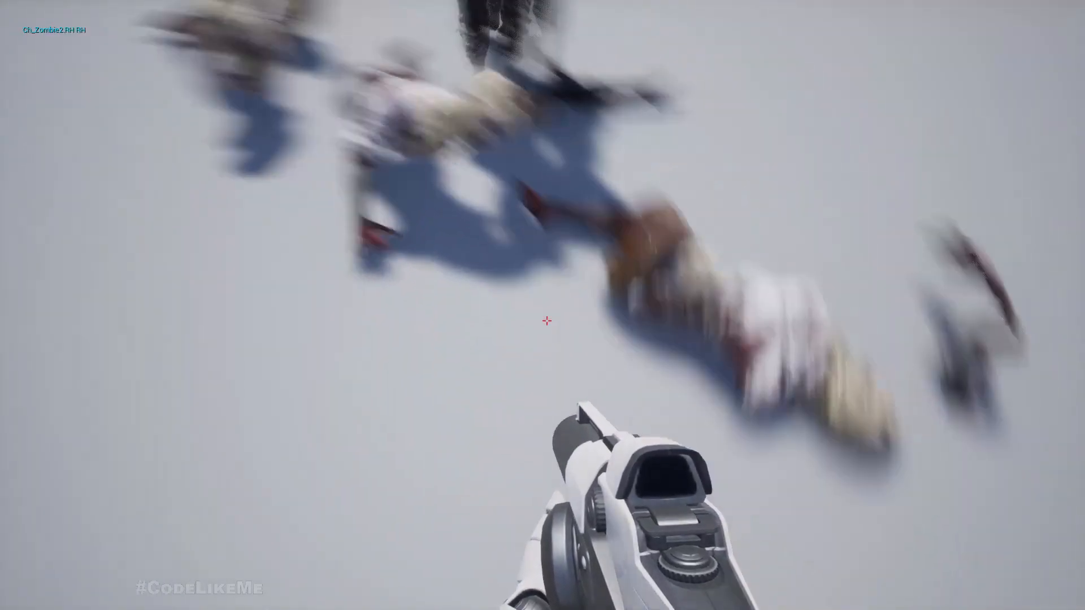
pyautogui.click(546, 321)
pyautogui.press('s')
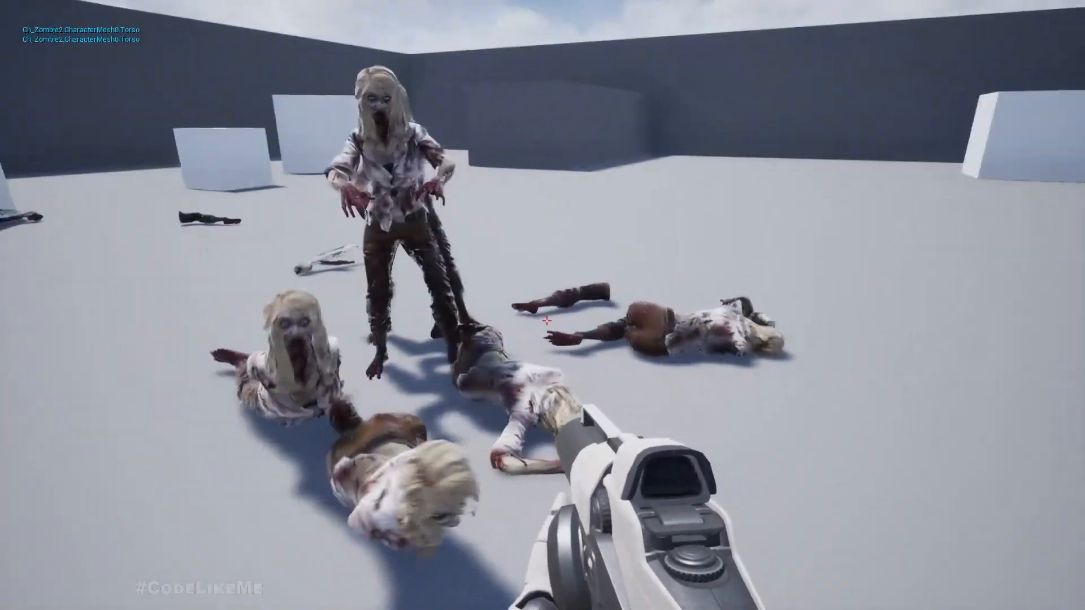
pyautogui.press('s')
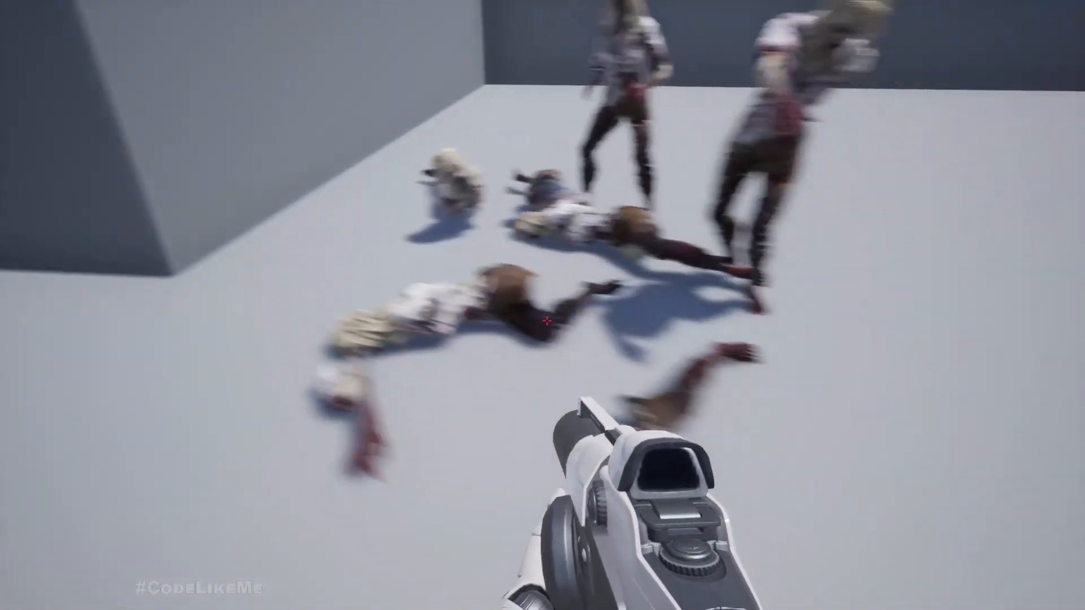
pyautogui.press('s')
pyautogui.click(546, 321)
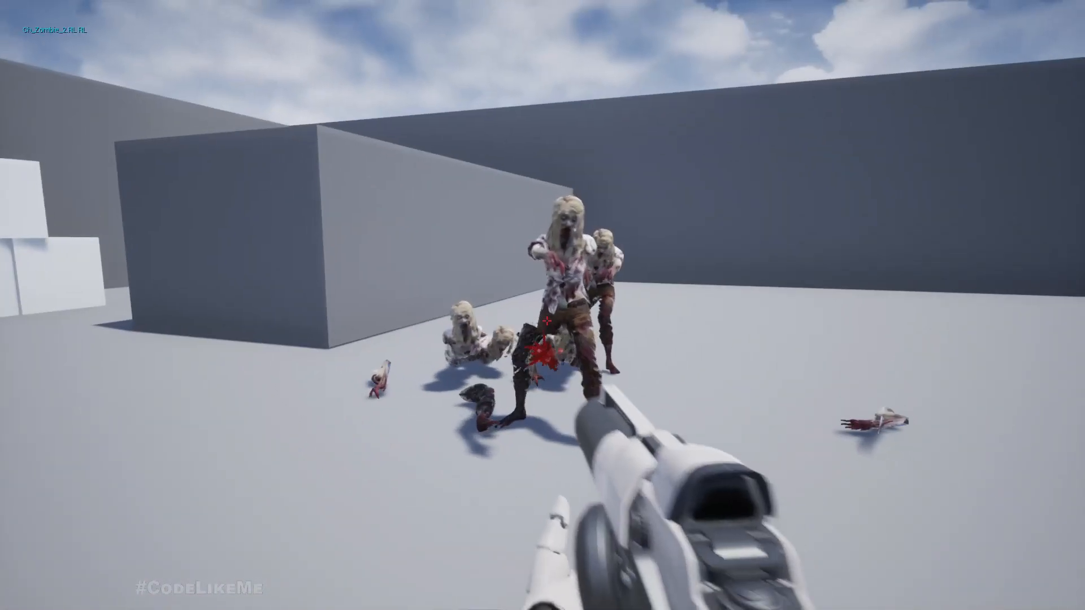
pyautogui.click(547, 320)
pyautogui.press('s')
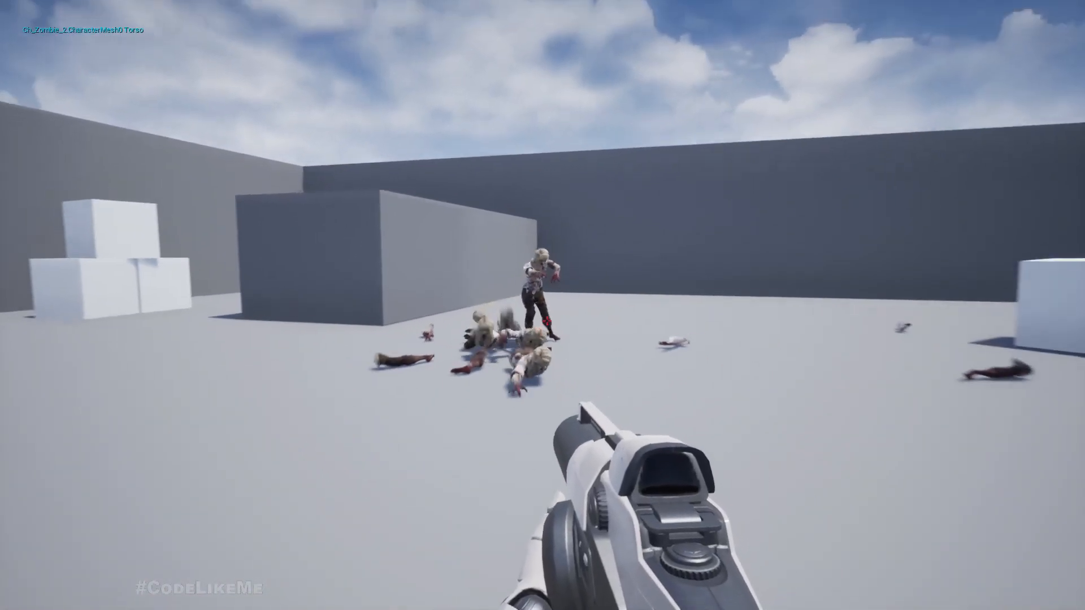
pyautogui.click(547, 320)
pyautogui.press('d')
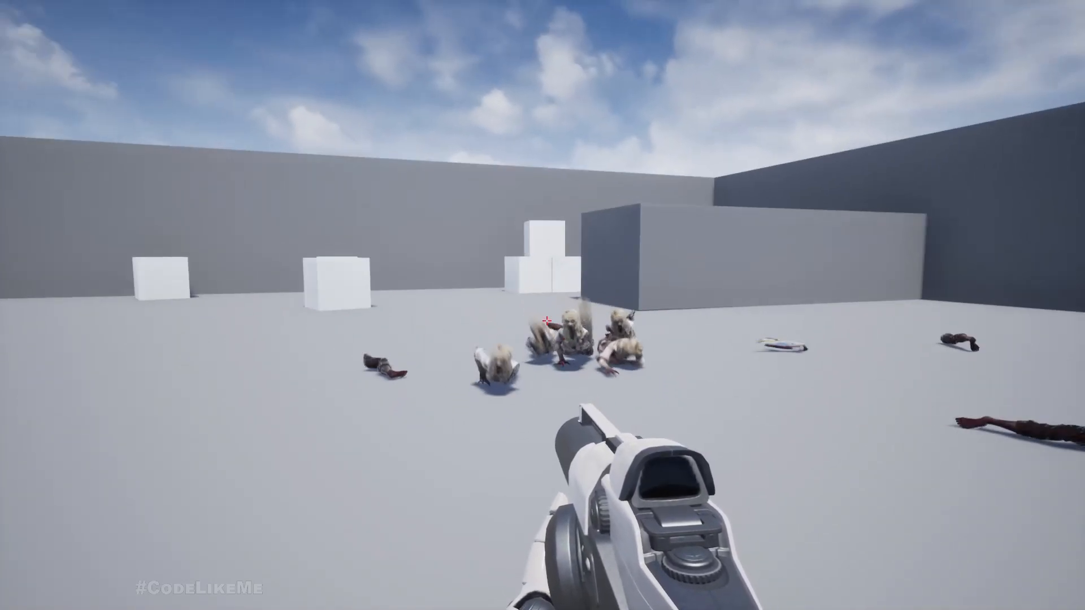
pyautogui.press('w')
pyautogui.click(547, 321)
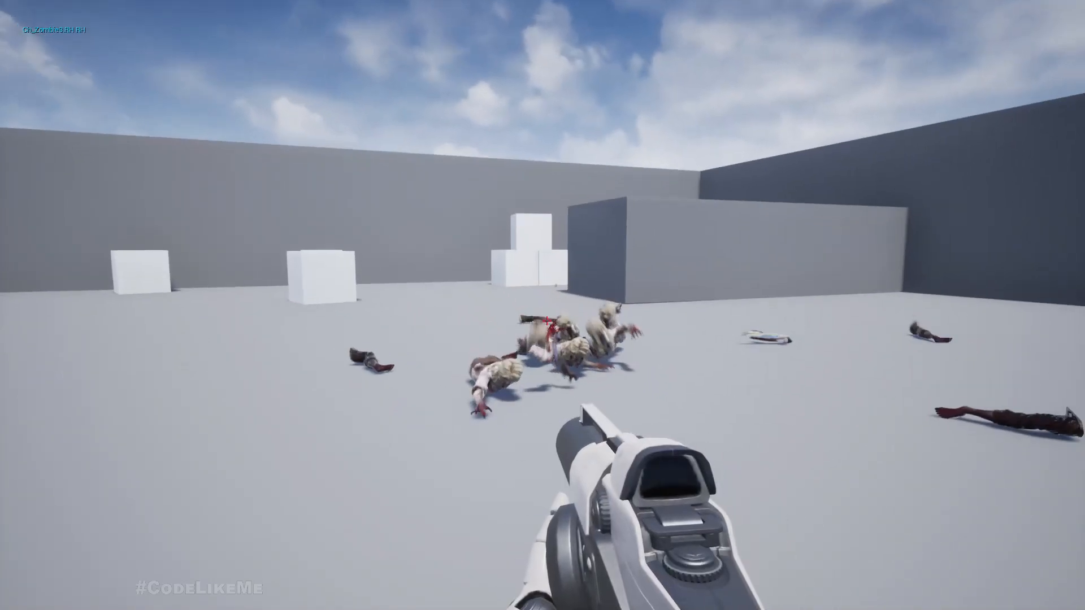
pyautogui.press('a')
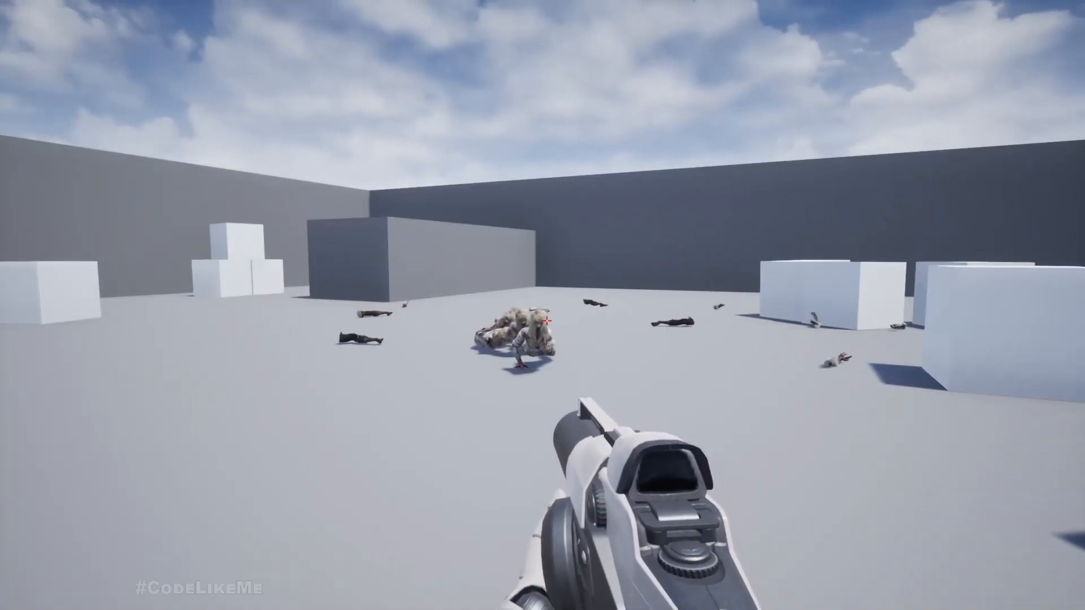
pyautogui.click(546, 320)
pyautogui.press('s')
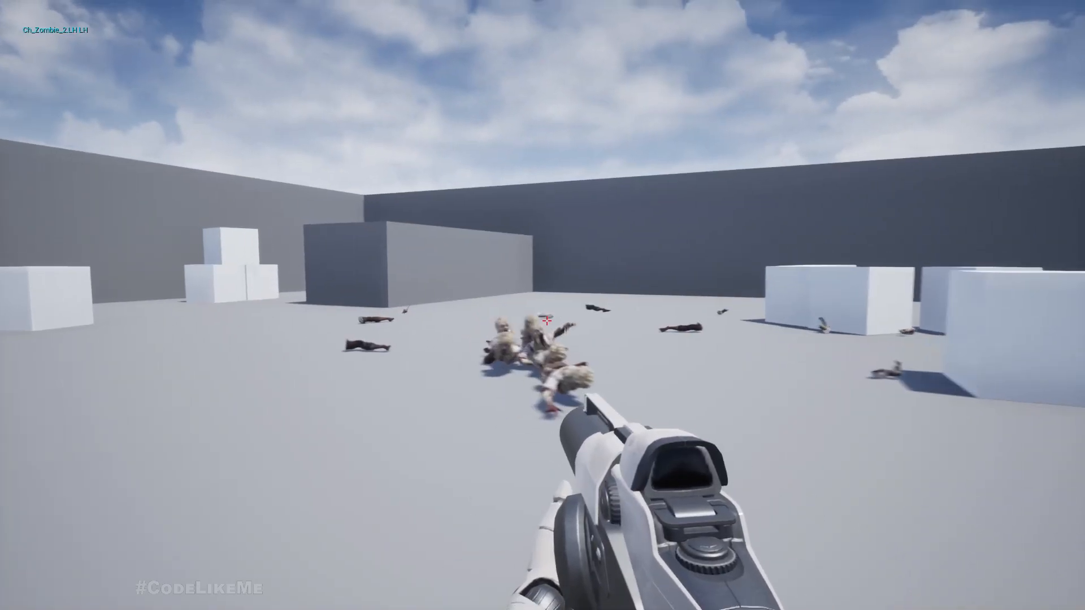
pyautogui.press('a')
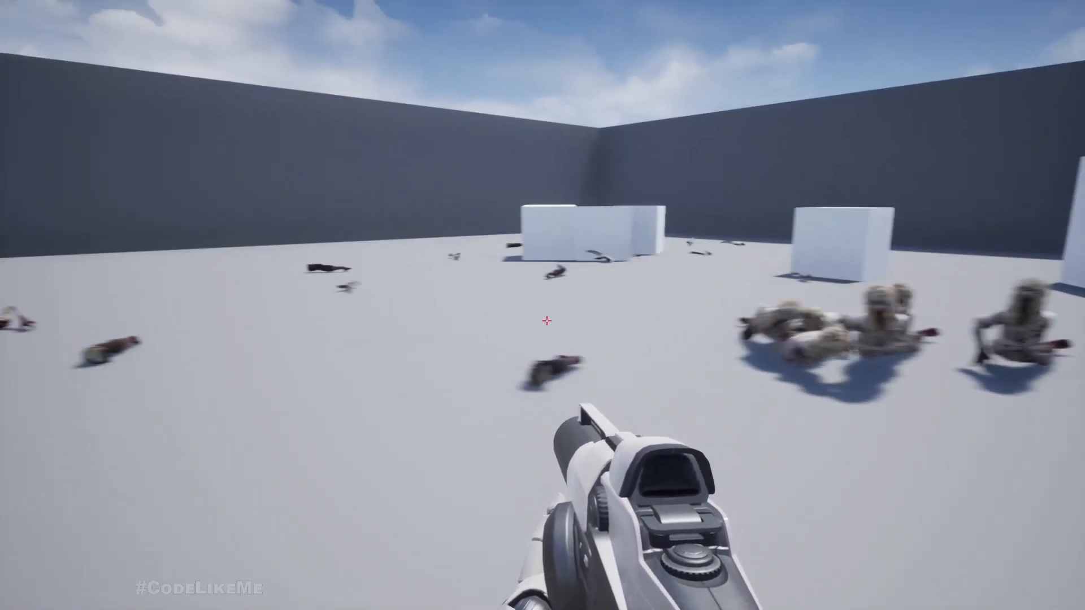
pyautogui.press('a')
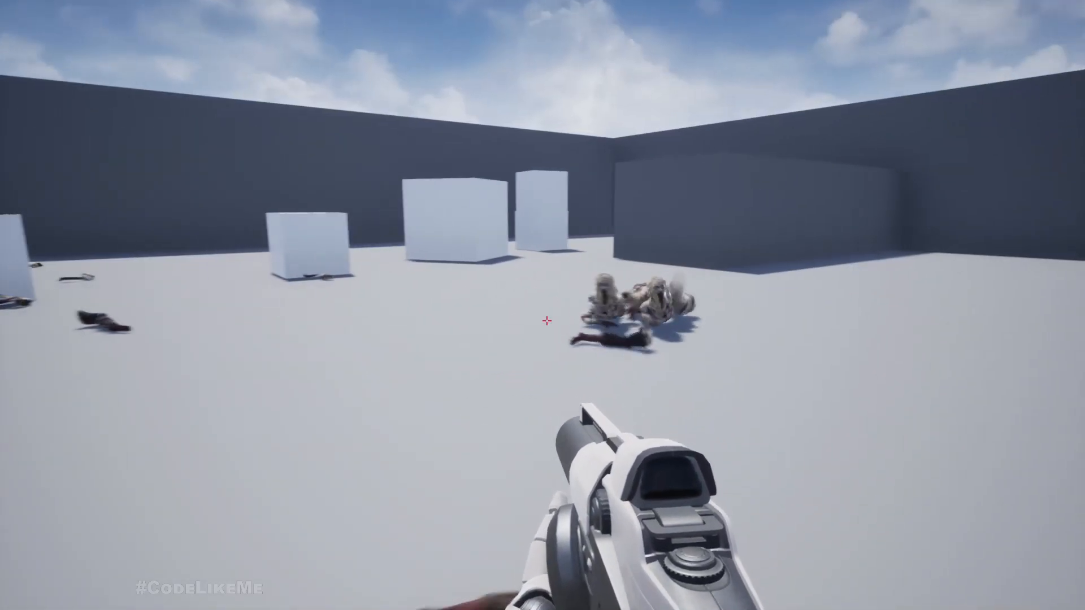
pyautogui.press('Escape')
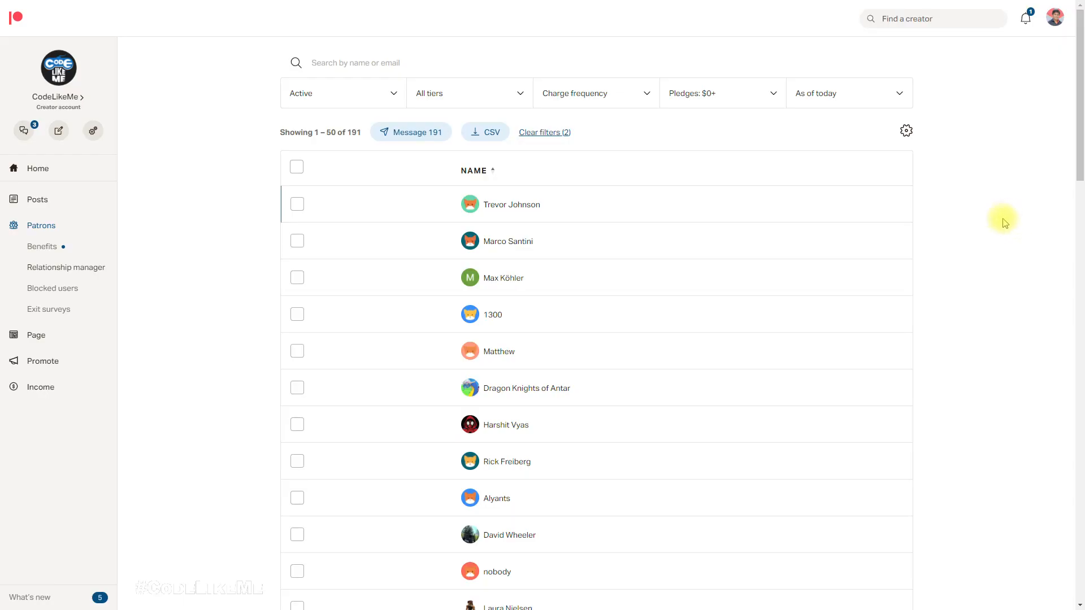
# - Look through the Patreon list of active patrons, page by page up to the last one
pyautogui.scroll(-10, 1000, 221)
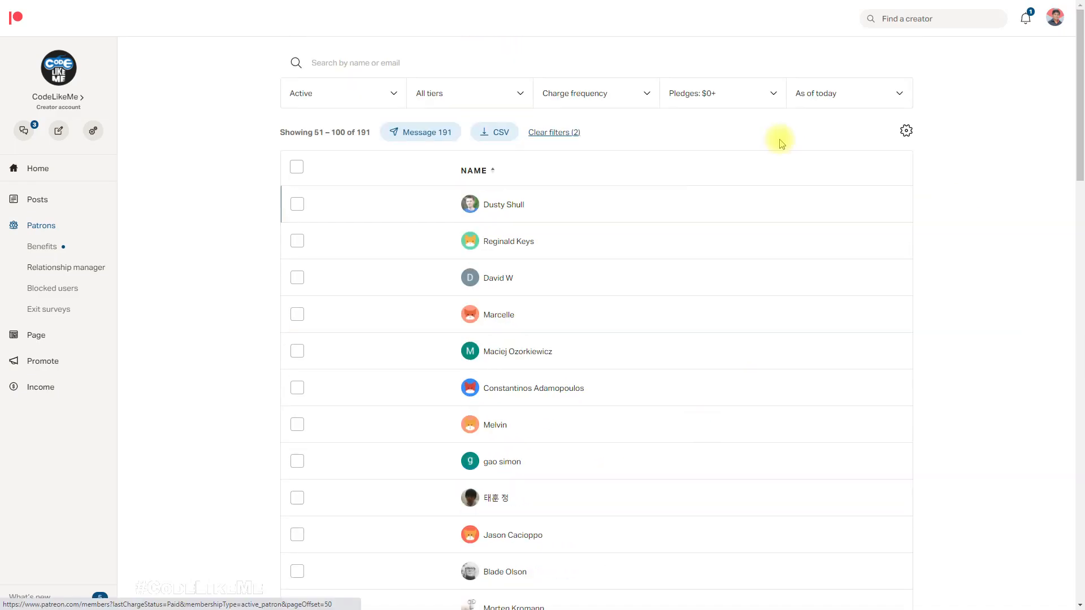
pyautogui.scroll(-15, 794, 152)
pyautogui.scroll(-20, 595, 238)
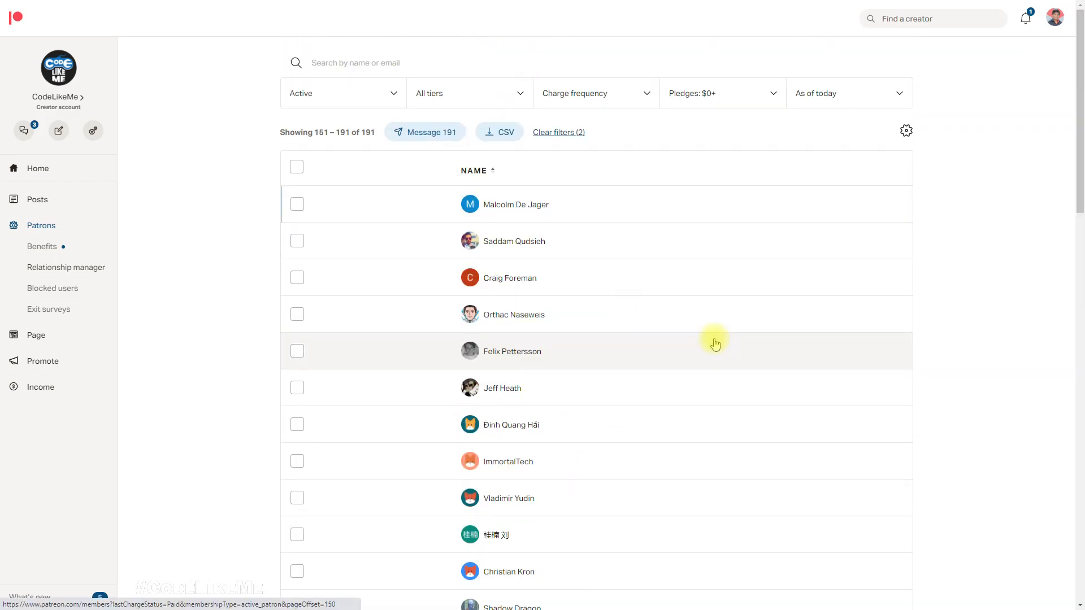
pyautogui.scroll(-20, 715, 343)
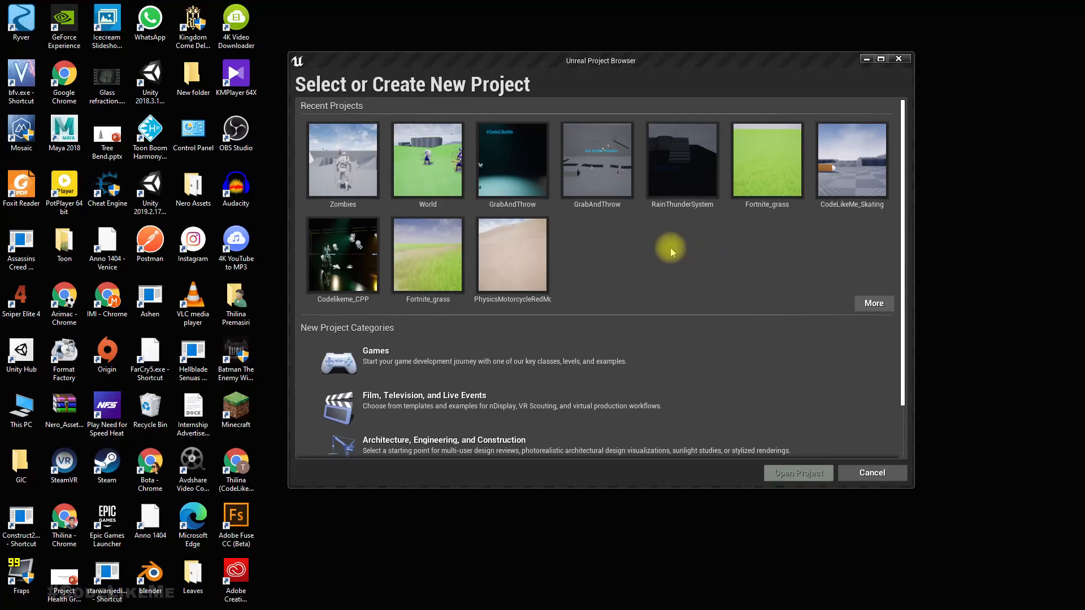
# - In the Unreal Project Browser, create a Games project from the First Person template, named Zombie_Dismemberment, in the folder D:\YT\Zombies
pyautogui.click(509, 355)
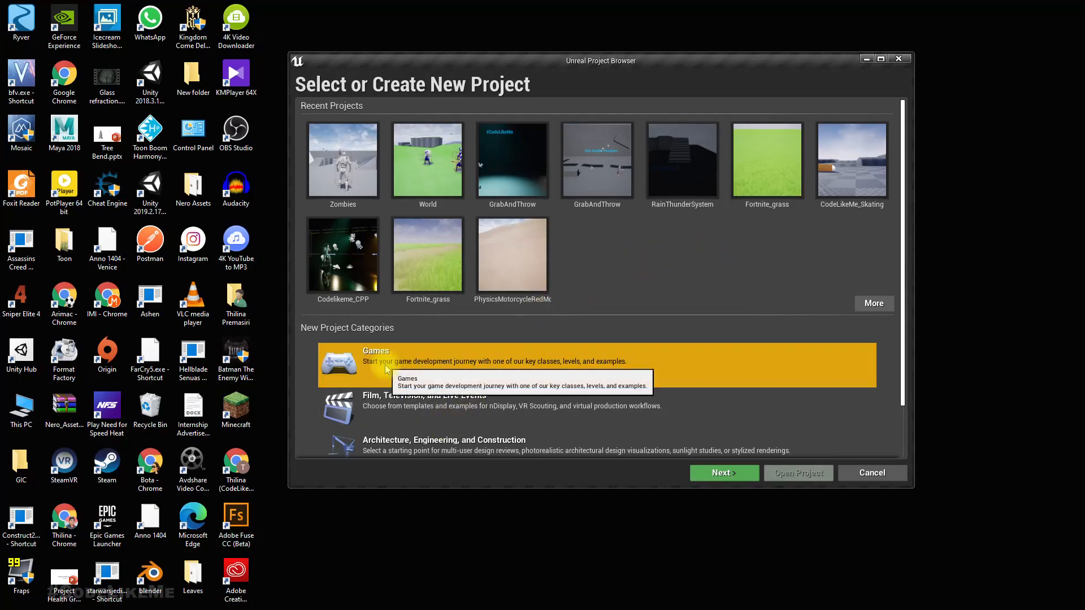
pyautogui.click(716, 473)
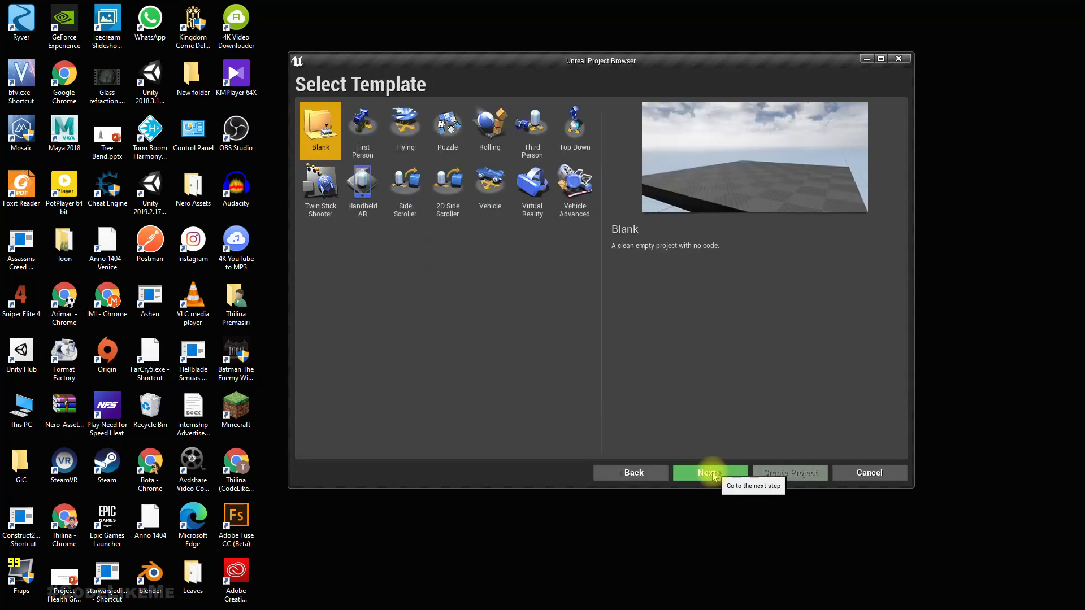
pyautogui.click(363, 138)
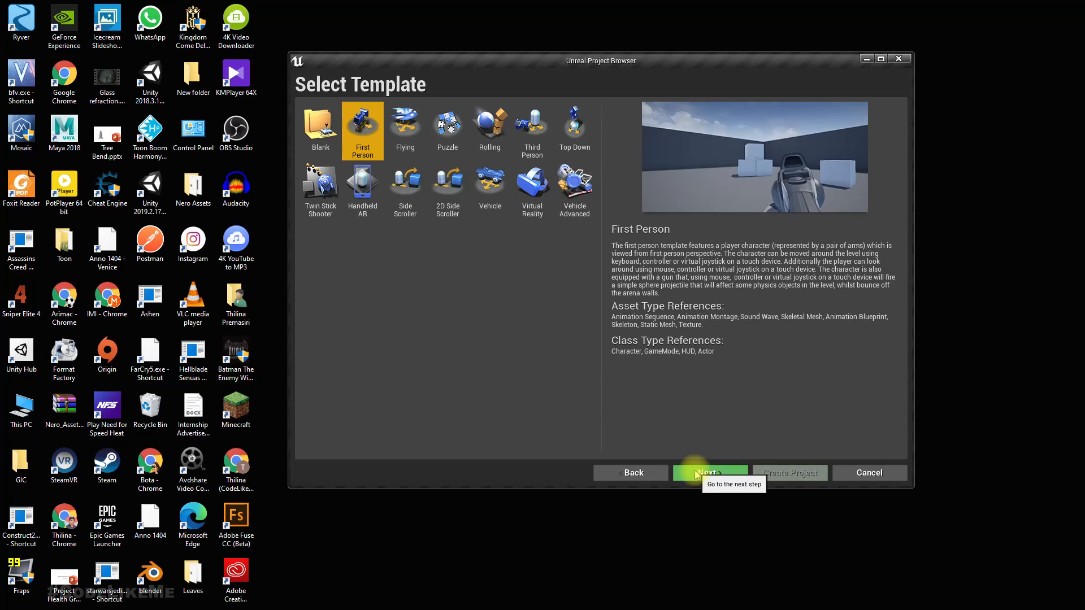
pyautogui.click(696, 474)
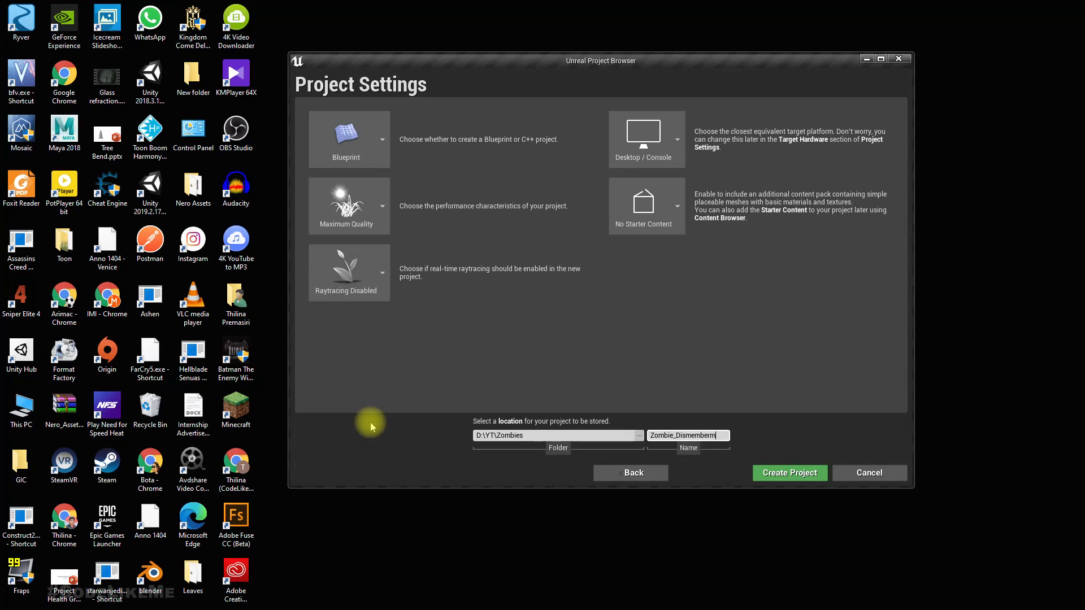
pyautogui.click(782, 476)
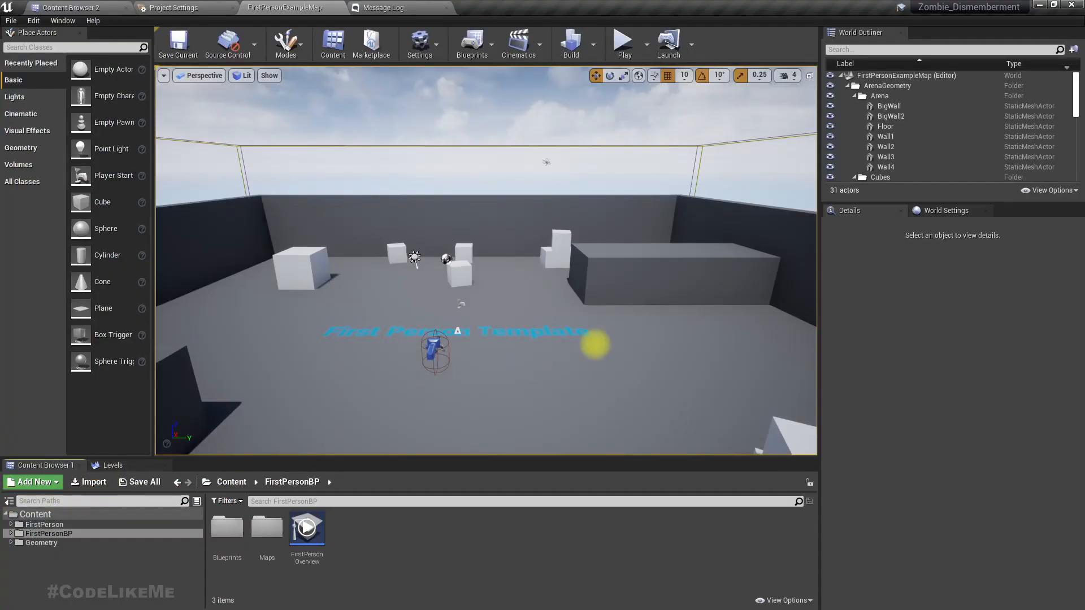
# - View the First Person example arena with the level viewport in full screen
pyautogui.moveTo(595, 344); pyautogui.dragTo(615, 330, button='right')
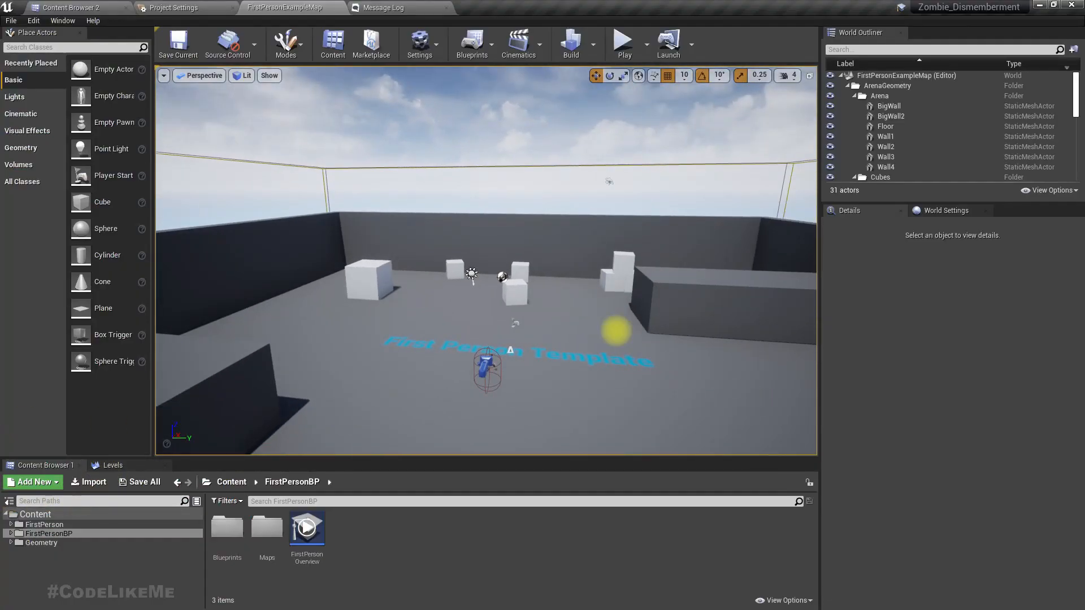
pyautogui.click(496, 307)
pyautogui.press('F11')
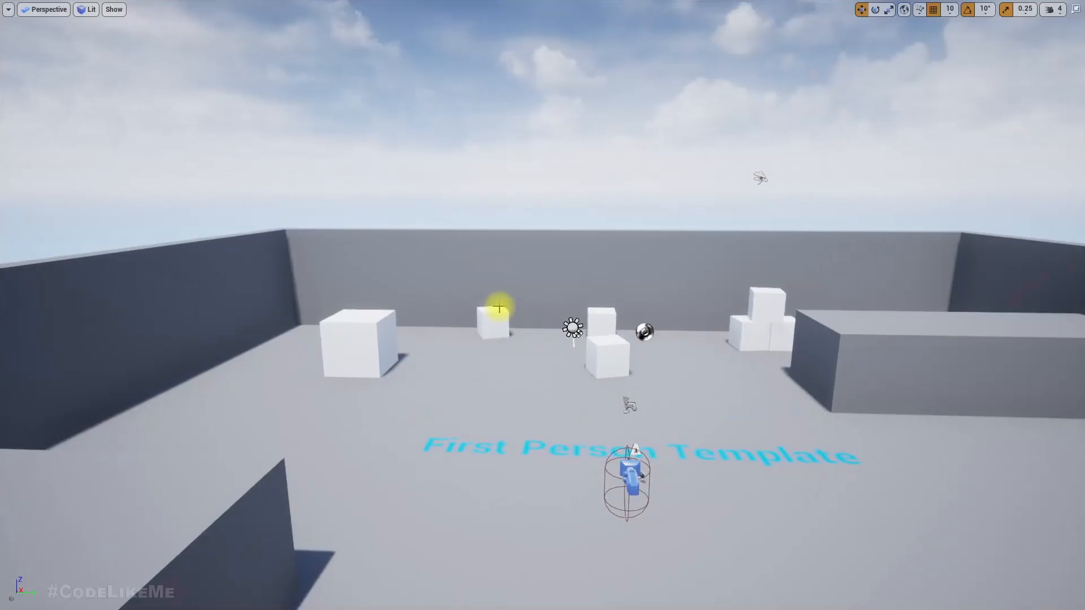
# - Play-test the First Person arena, fire several shots at the surroundings, and eject from the player
pyautogui.hotkey('alt', 'p')
pyautogui.click(499, 308)
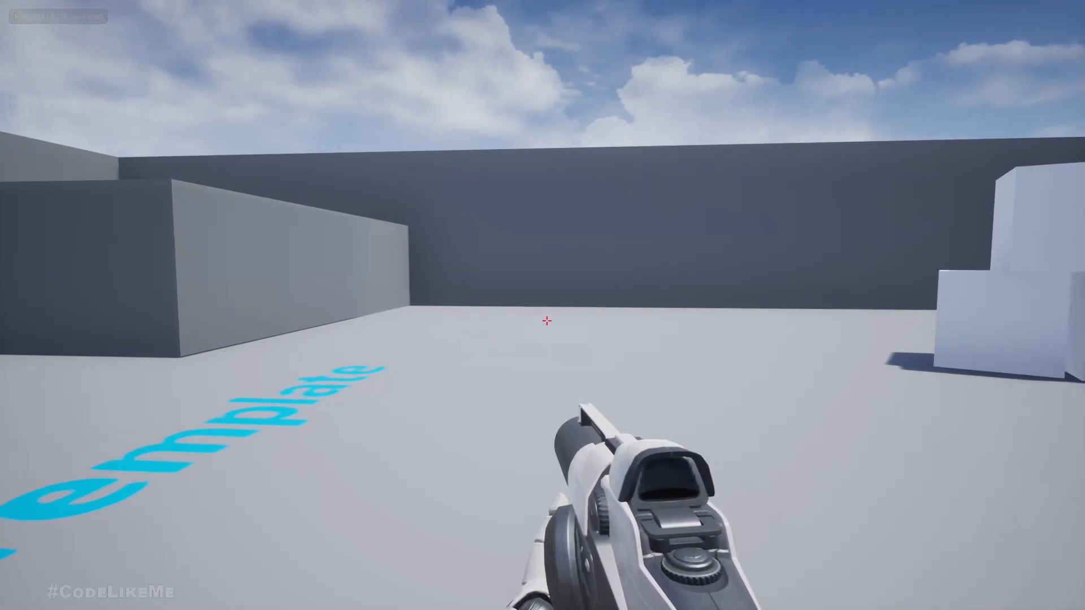
pyautogui.click(546, 321)
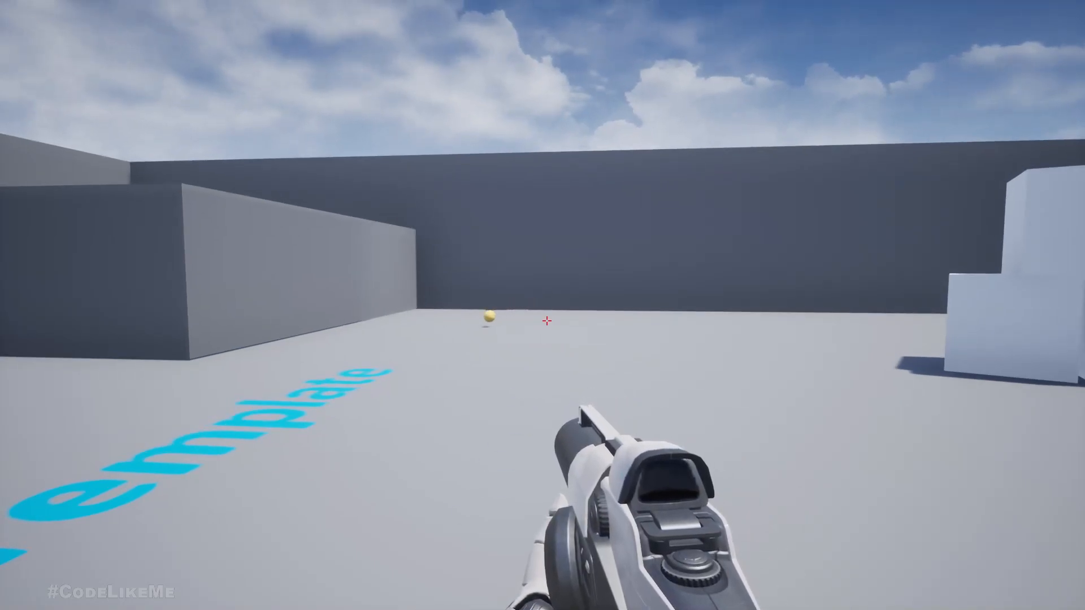
pyautogui.hotkey('shift', 'F1')
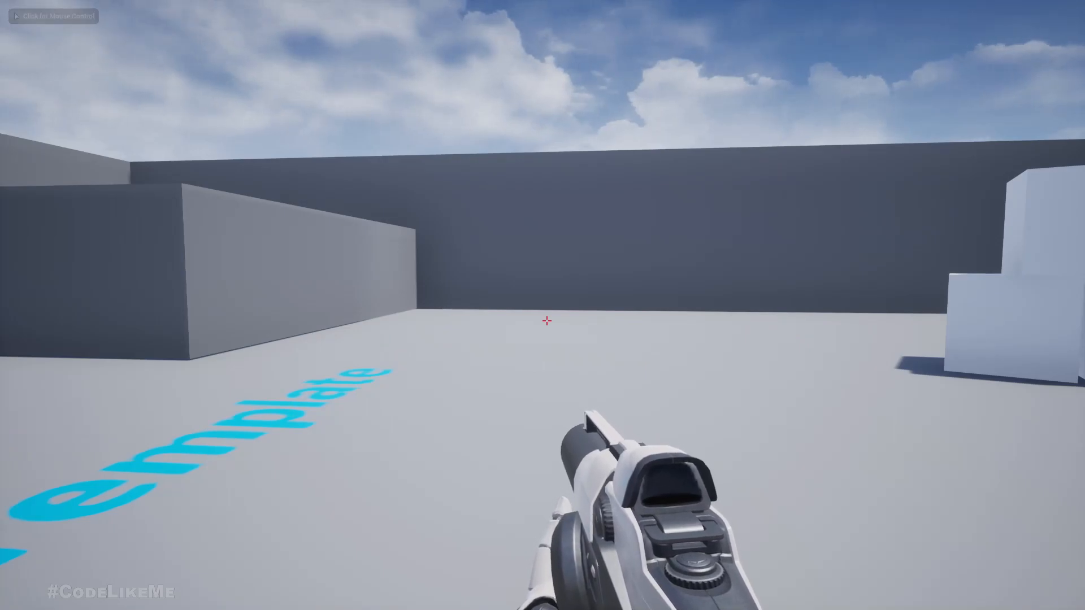
pyautogui.click(534, 361)
pyautogui.click(546, 321)
pyautogui.click(546, 321)
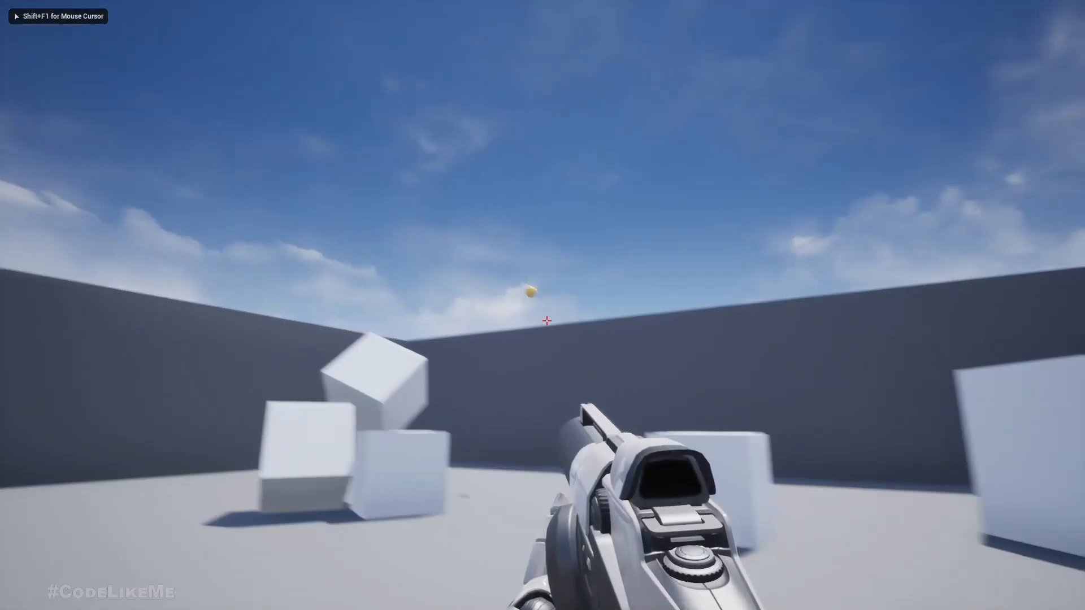
pyautogui.click(546, 321)
pyautogui.press('F8')
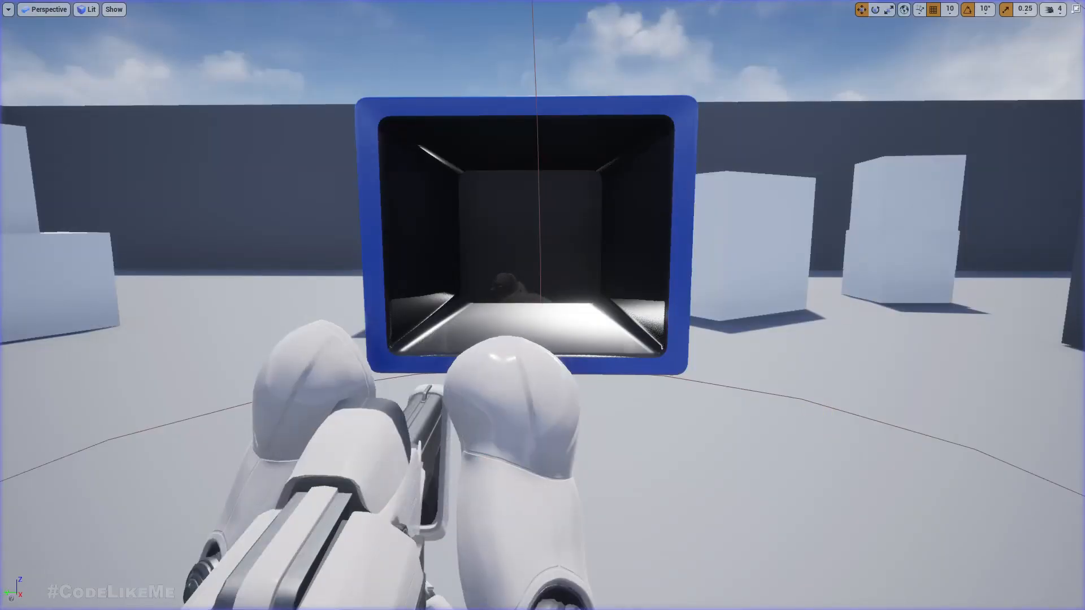
# - Delete the "First Person Template" text from the arena floor and return the viewport from full screen to the normal editor layout
pyautogui.press('s')
pyautogui.moveTo(551, 434); pyautogui.dragTo(440, 434, button='right')
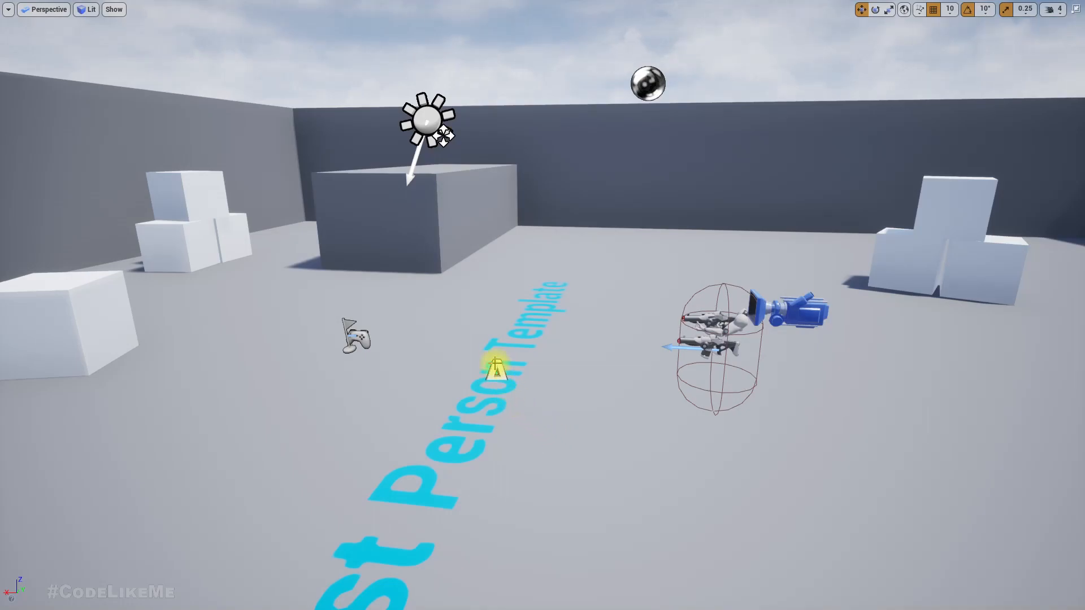
pyautogui.press('Delete')
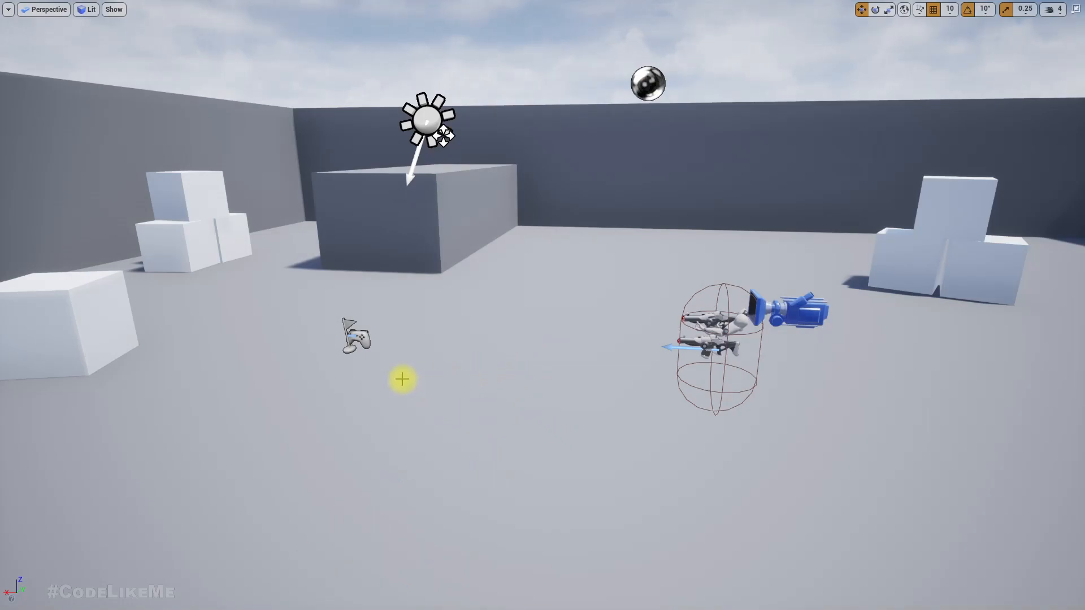
pyautogui.moveTo(582, 405); pyautogui.dragTo(517, 396, button='right')
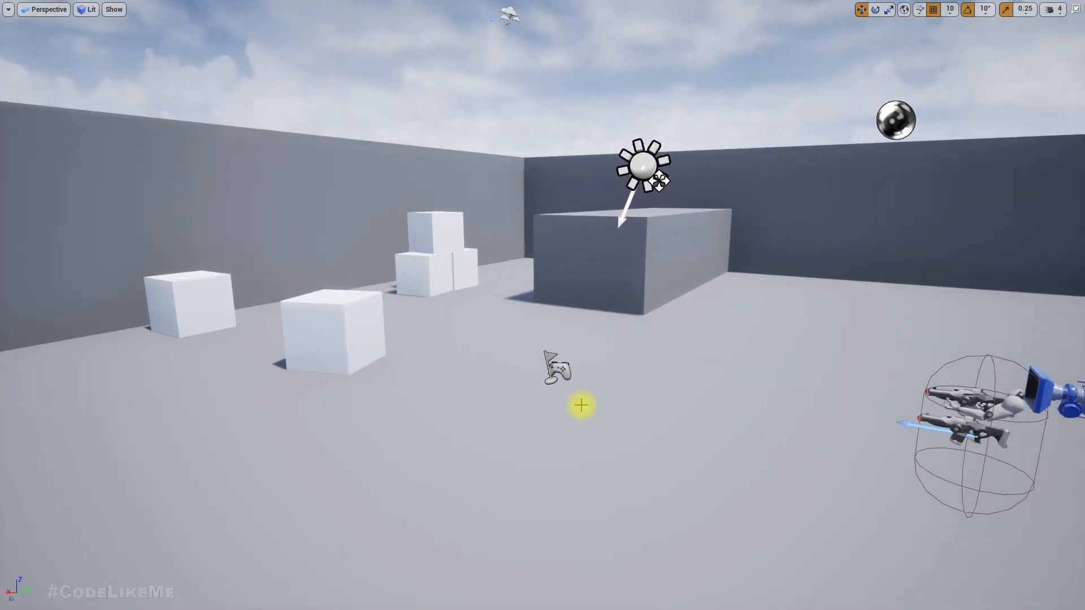
pyautogui.press('F11')
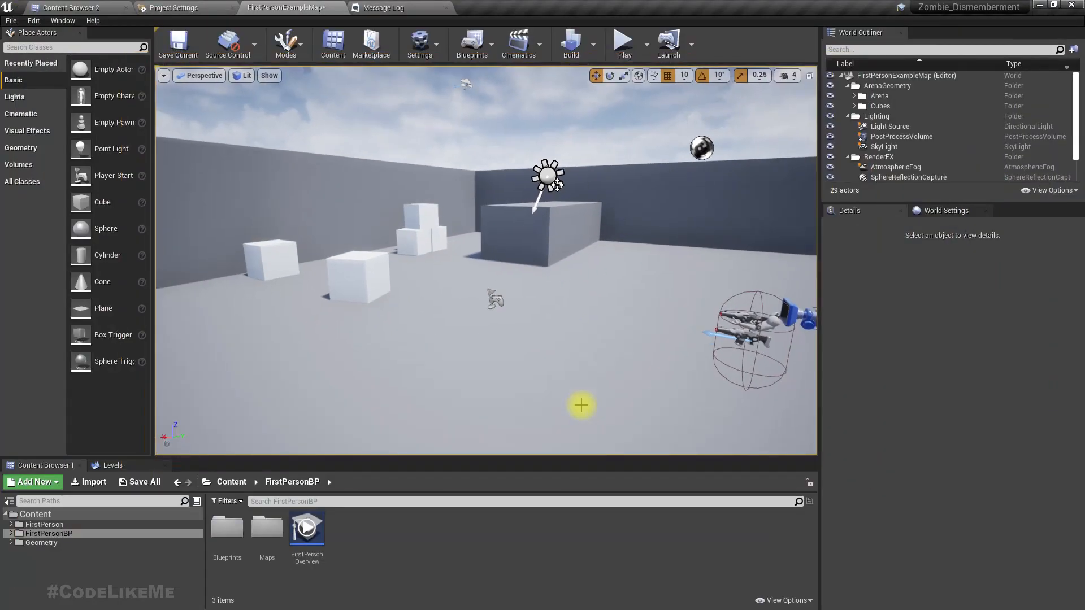
# - Show the project's root Content folder, switch to the Mixamo page in the browser, and view it in full screen
pyautogui.click(35, 514)
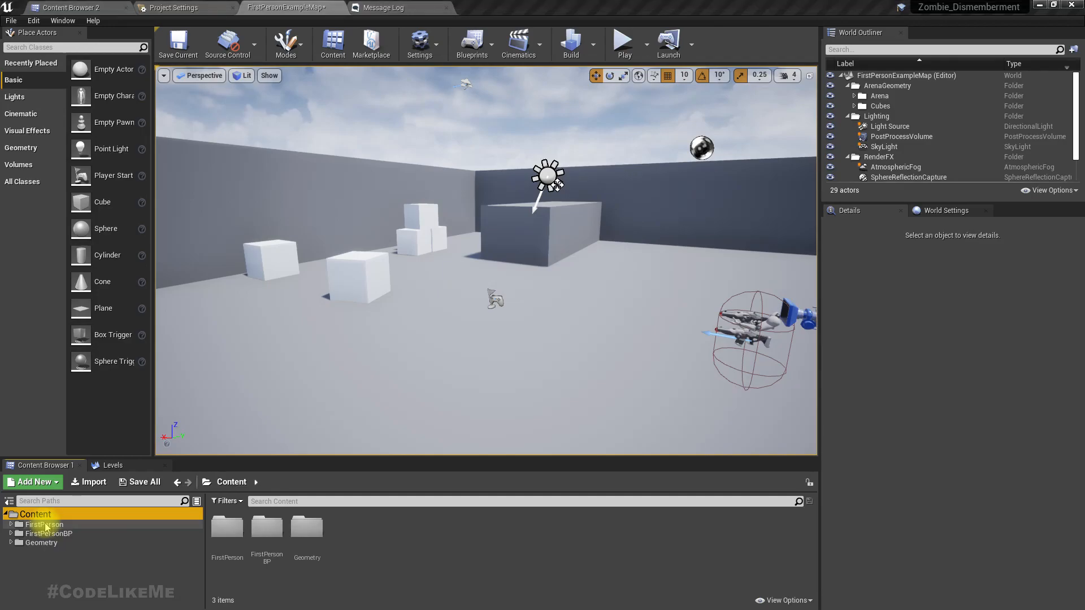
pyautogui.hotkey('alt', 'Tab')
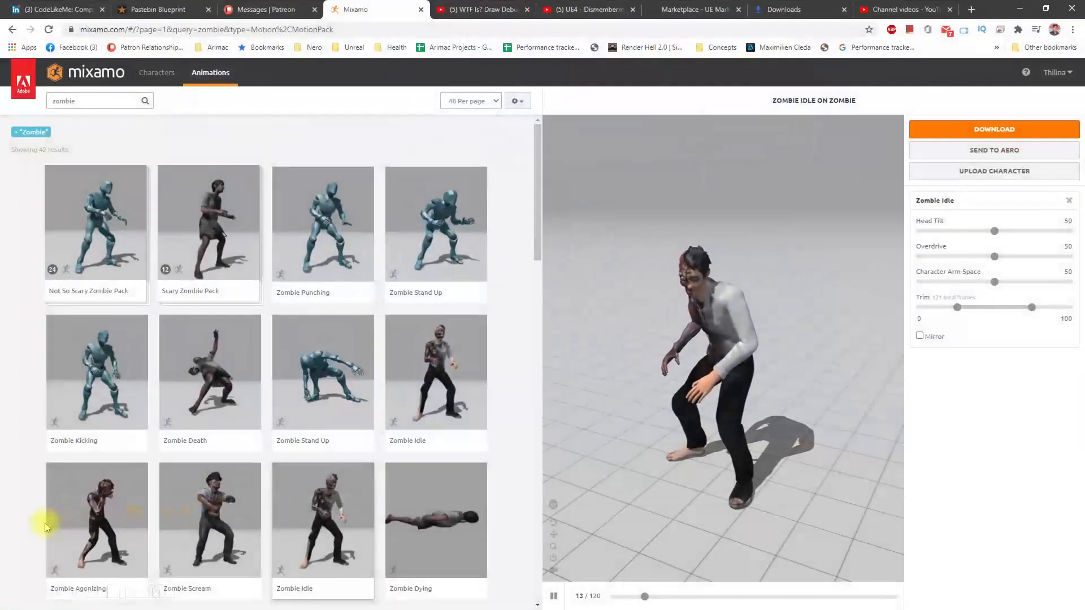
pyautogui.press('F11')
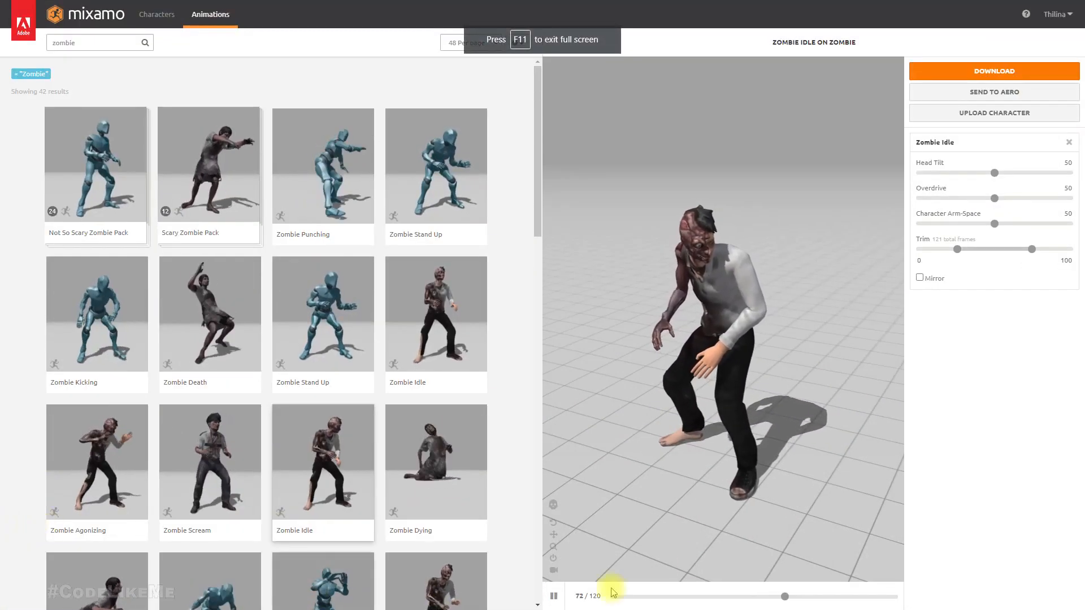
pyautogui.scroll(-1, 368, 344)
pyautogui.scroll(1, 367, 345)
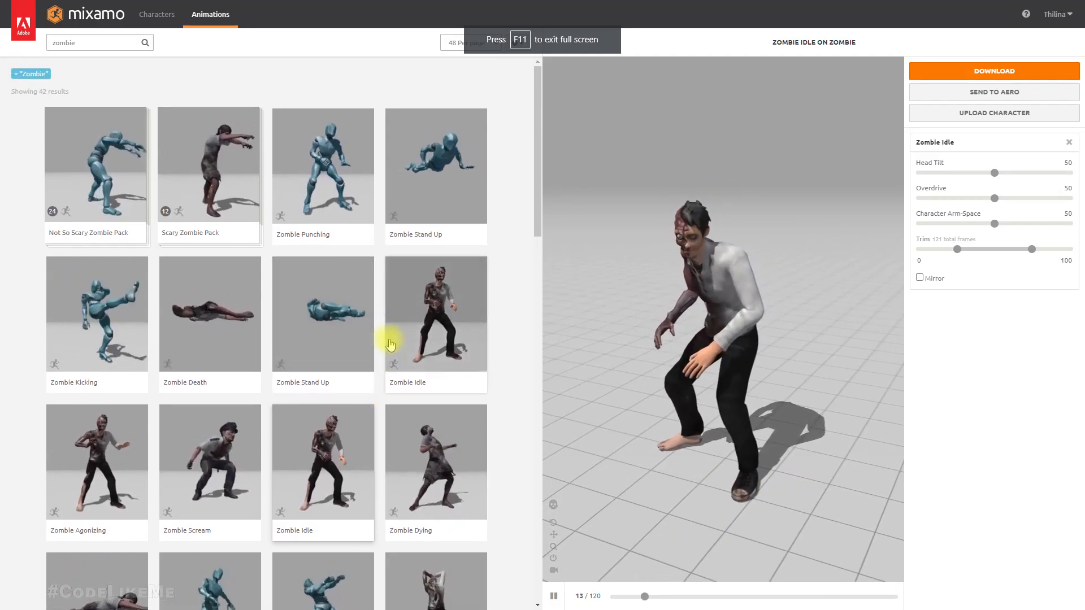
# - Load Zombiegirl W Kurniawan from the zombie characters as the new character, leaving the download settings without downloading
pyautogui.click(155, 19)
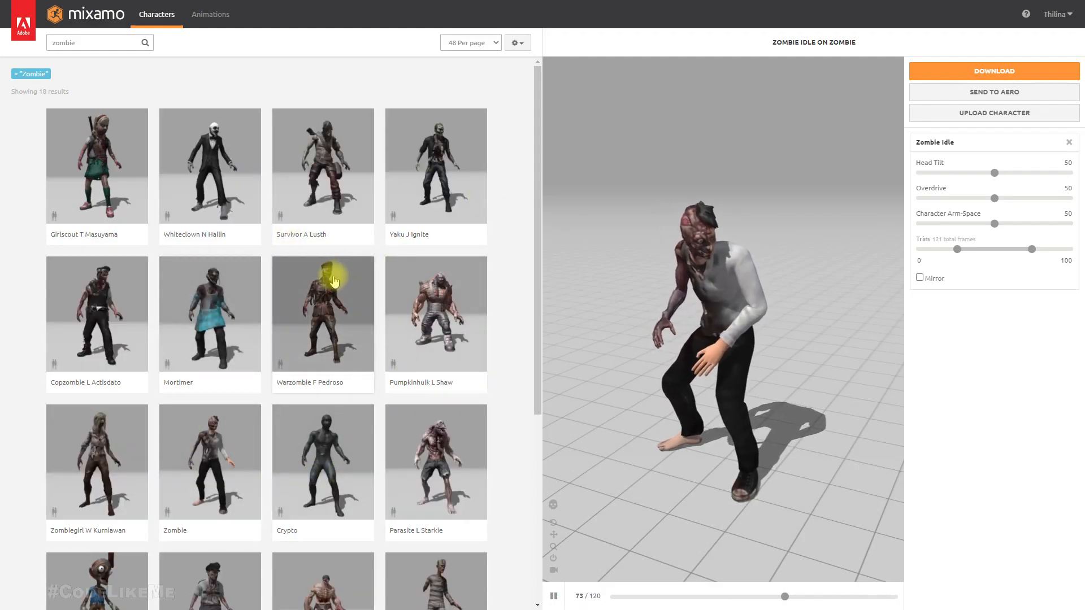
pyautogui.scroll(-1, 337, 276)
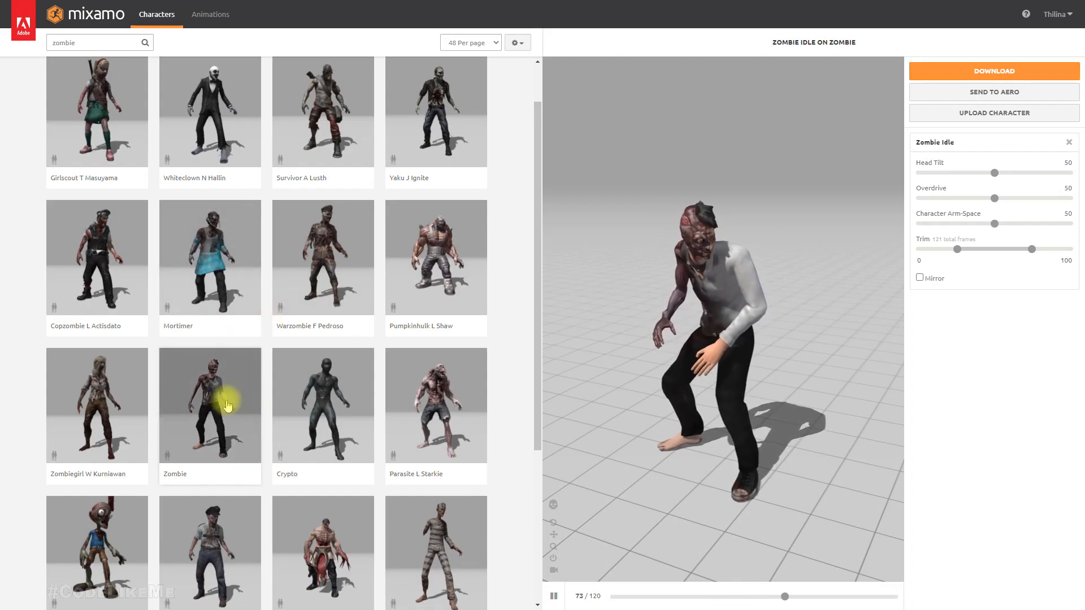
pyautogui.click(85, 398)
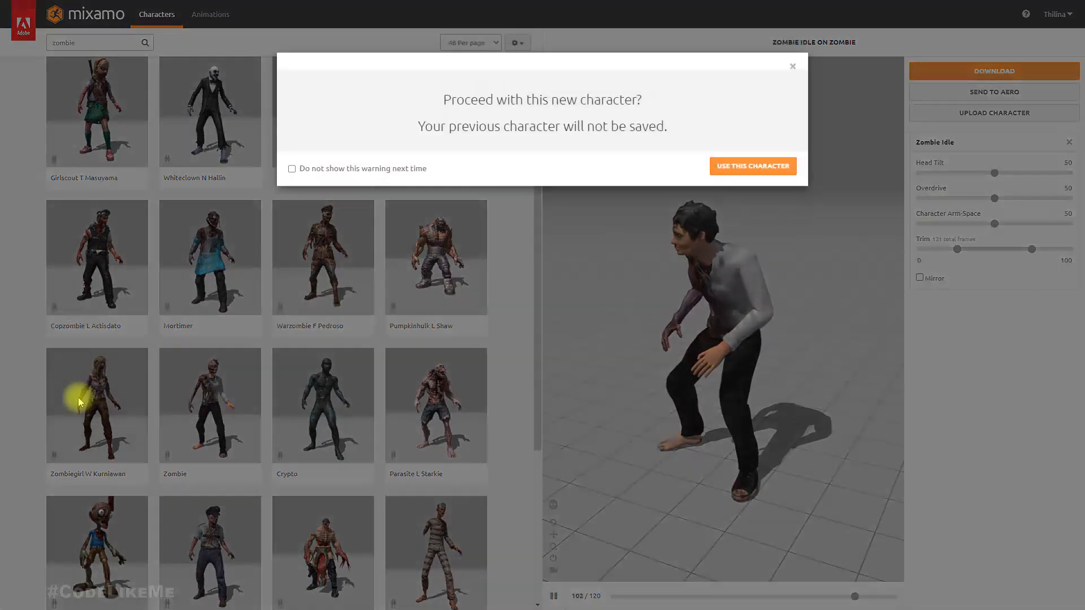
pyautogui.click(753, 170)
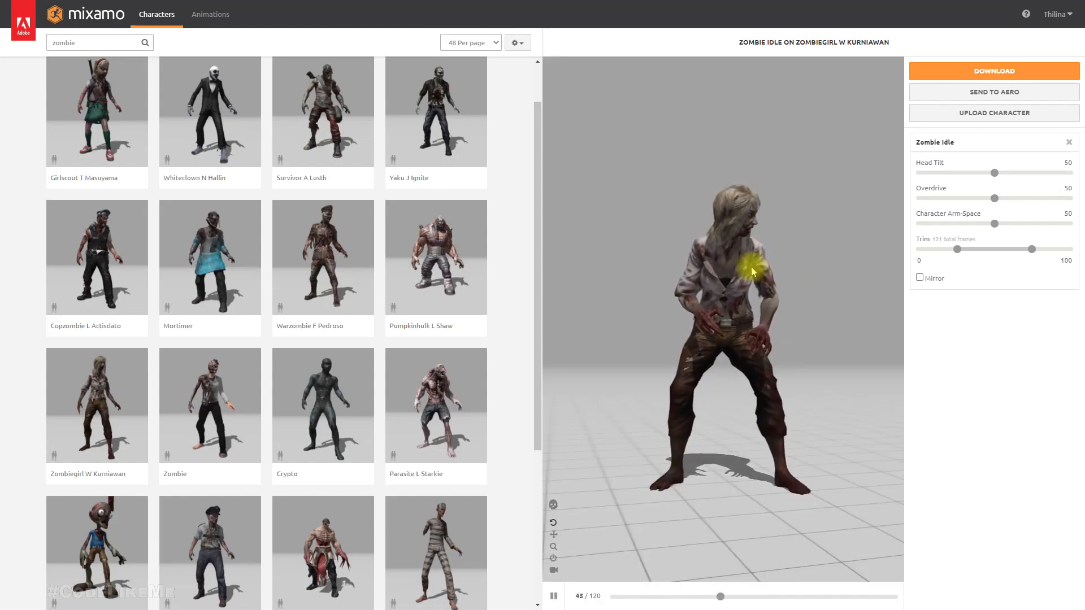
pyautogui.click(951, 75)
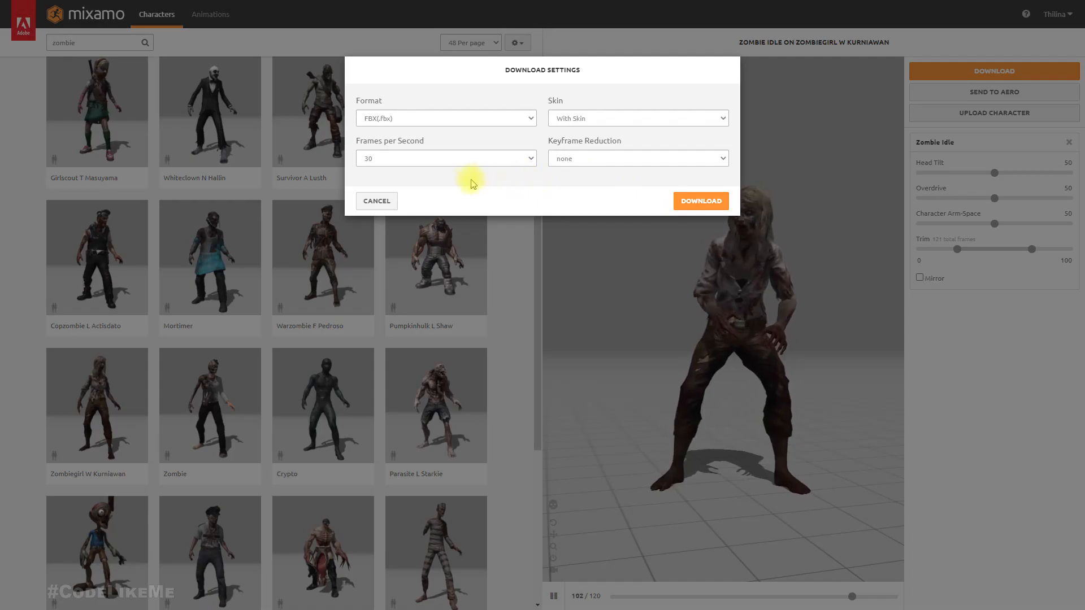
pyautogui.click(382, 207)
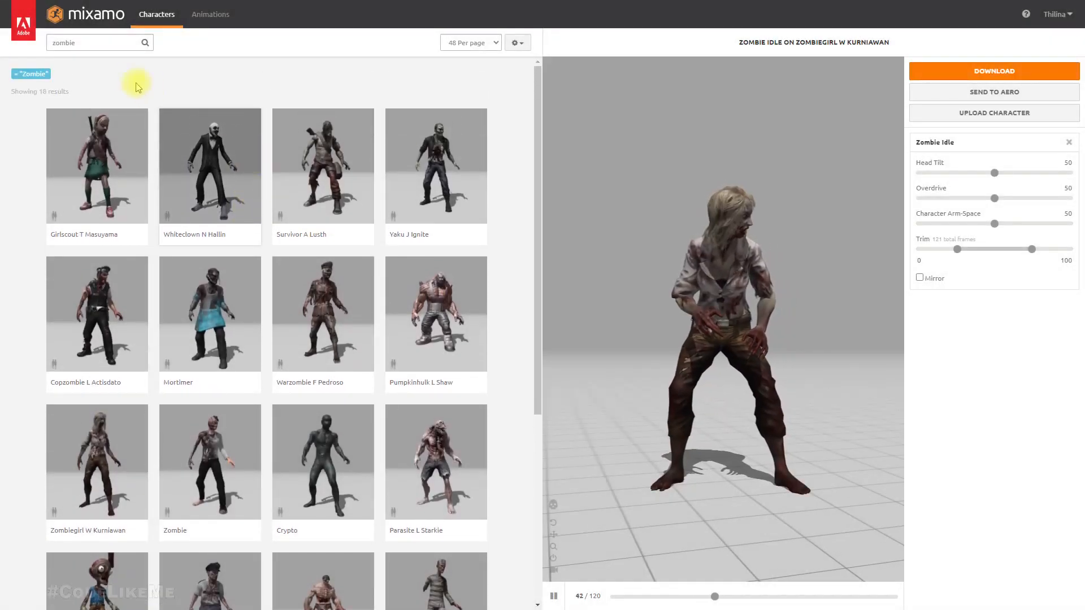
# - Search the animations for "t pose" and apply the T-Pose to the zombie girl character
pyautogui.doubleClick(94, 43)
pyautogui.write('t')
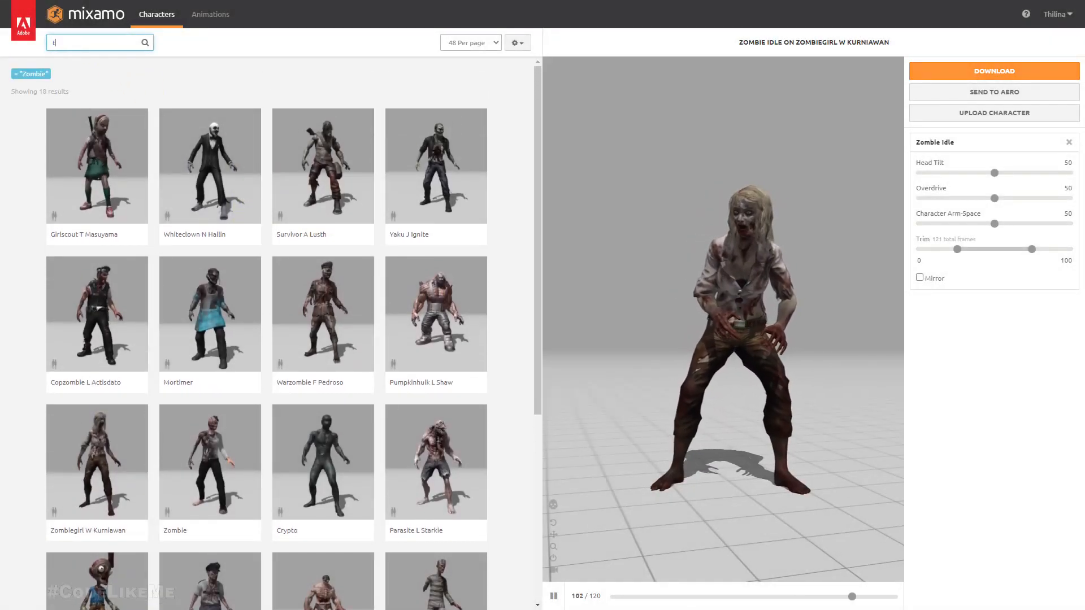
pyautogui.write(' pose')
pyautogui.press('Return')
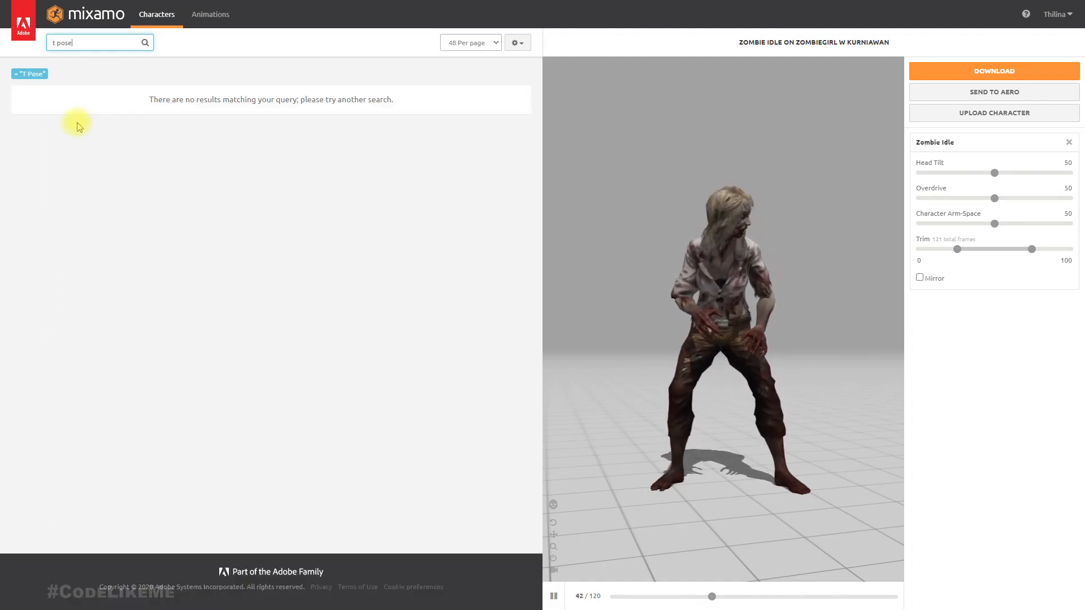
pyautogui.click(209, 13)
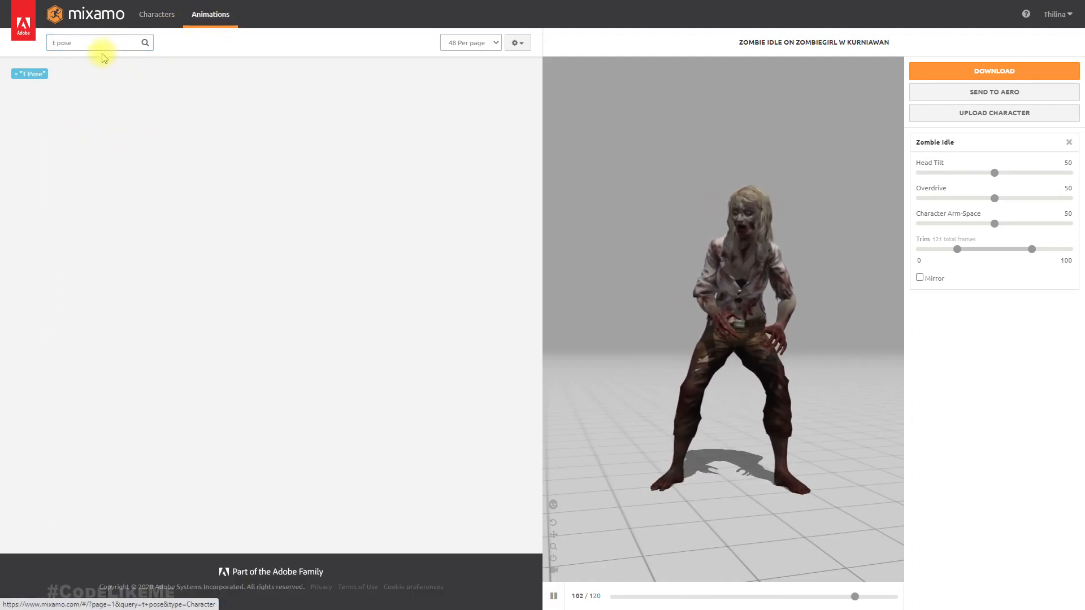
pyautogui.click(100, 43)
pyautogui.press('Return')
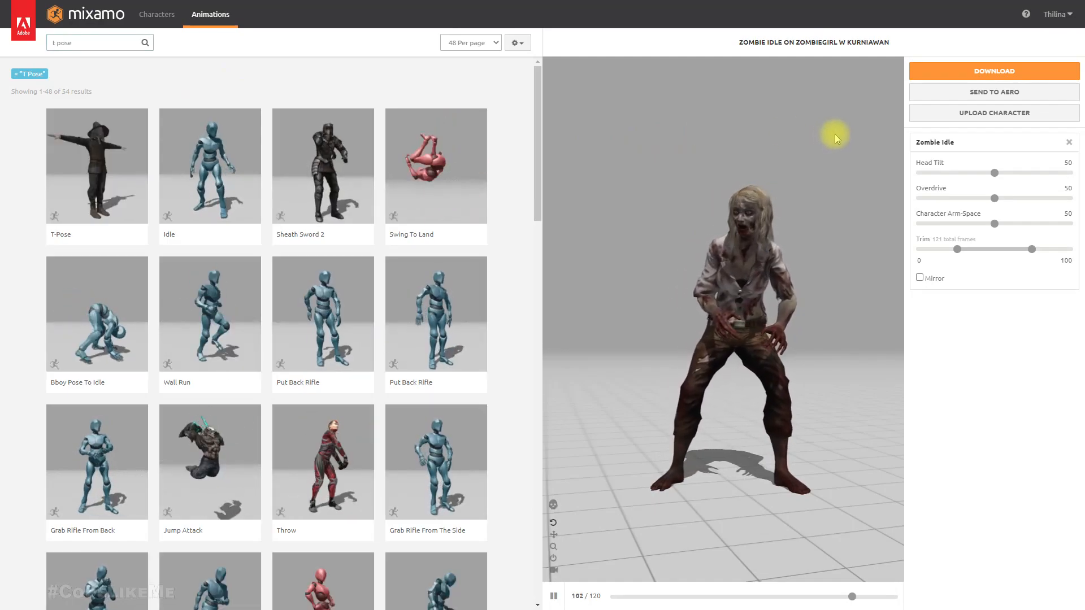
pyautogui.click(80, 42)
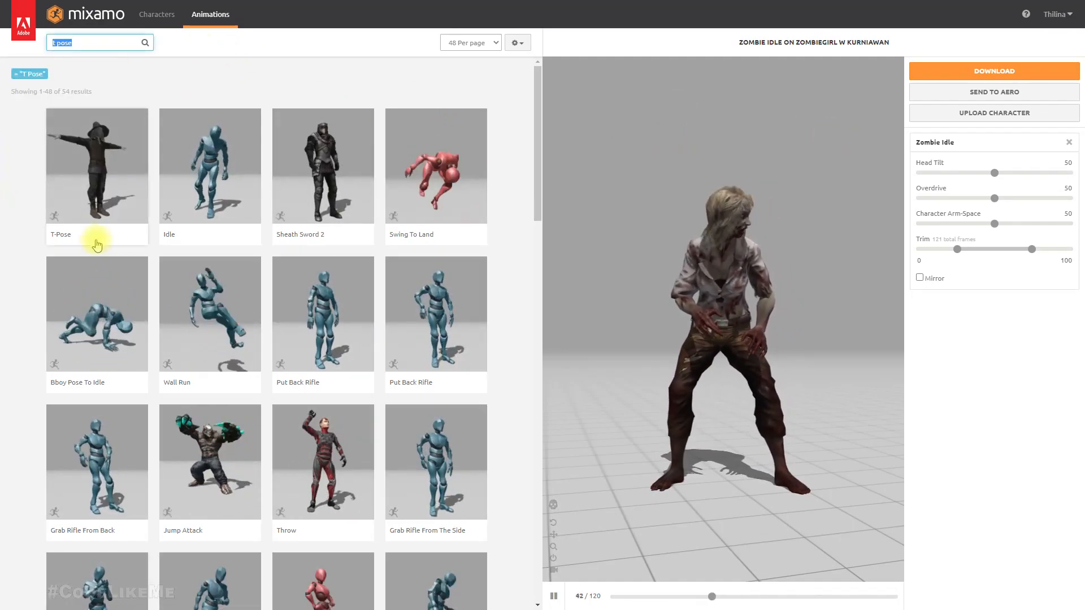
pyautogui.click(73, 192)
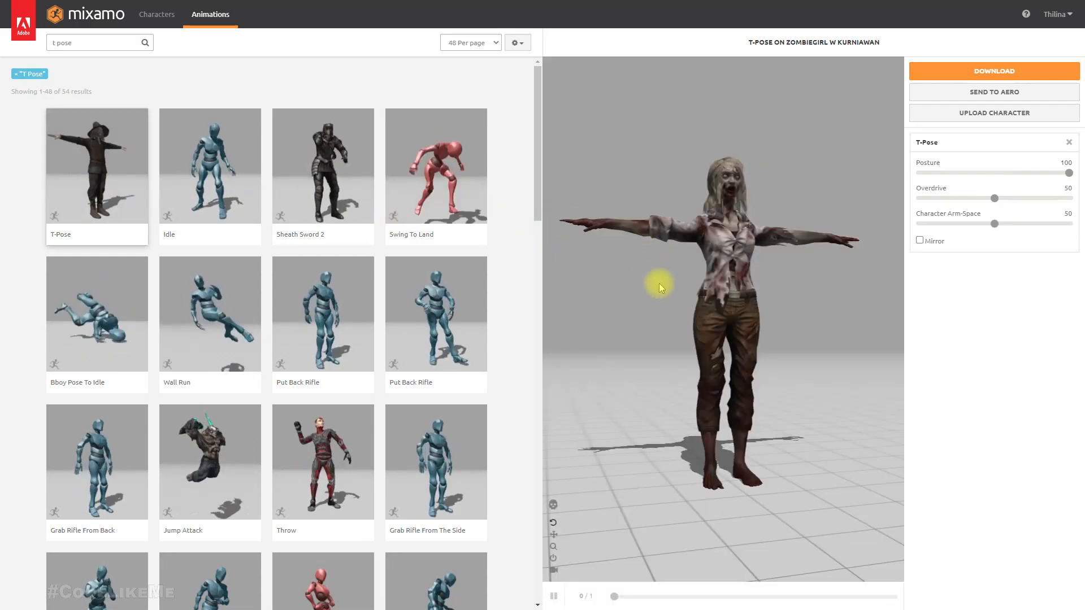
pyautogui.moveTo(748, 358); pyautogui.dragTo(654, 399)
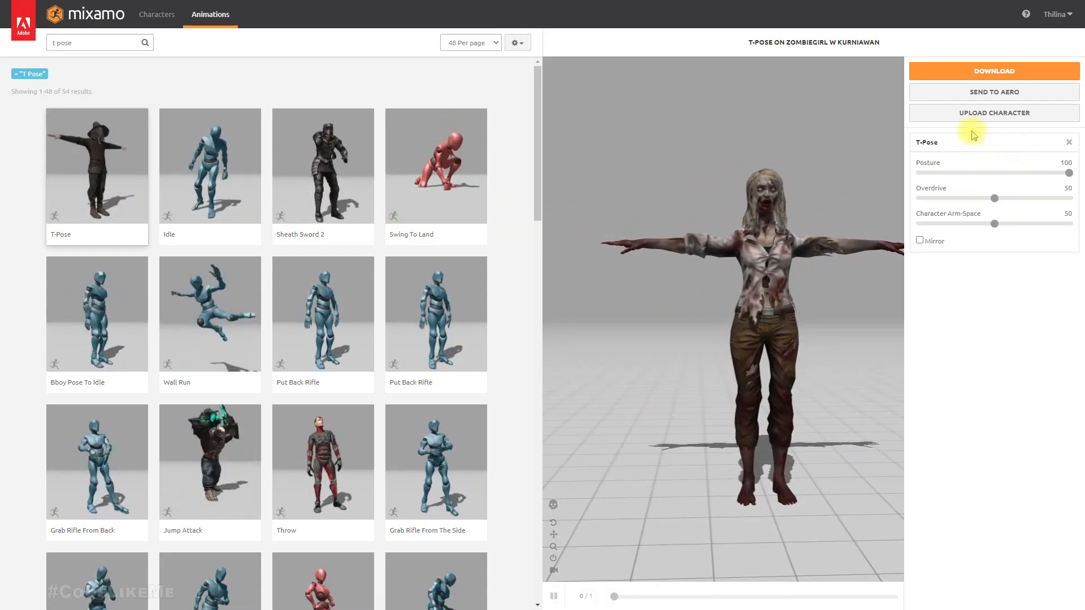
# - Download the T-Pose as FBX with skin, at 30 frames per second and with no keyframe reduction
pyautogui.click(986, 71)
pyautogui.click(564, 118)
pyautogui.click(612, 98)
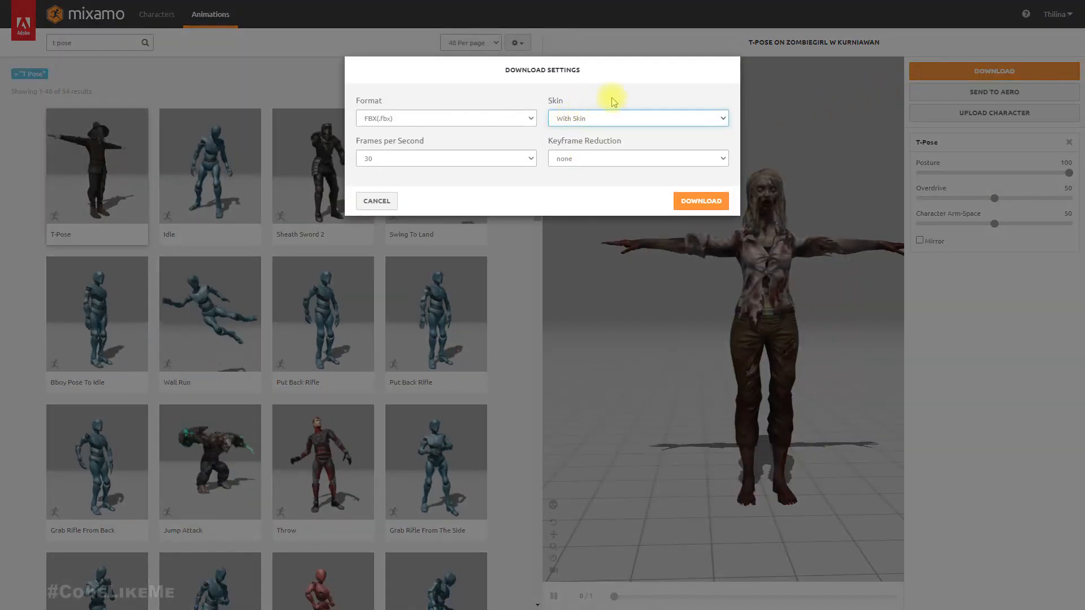
pyautogui.click(695, 202)
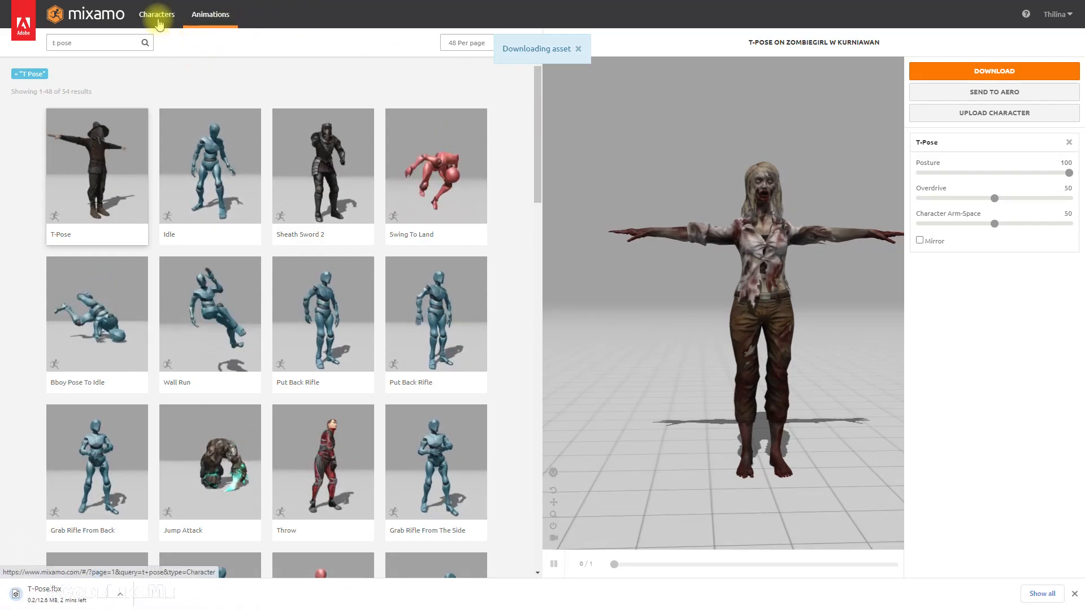
# - Search the animations for "zombie idle" and apply the Zombie Idle previewed on the zombie in a skirt
pyautogui.click(89, 41)
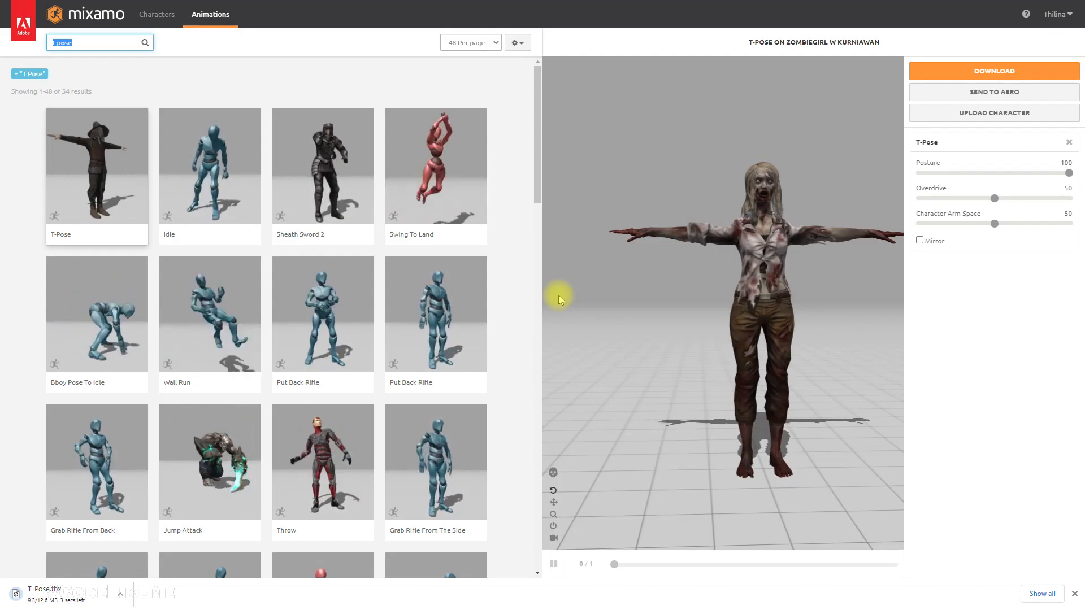
pyautogui.write('zombie idle')
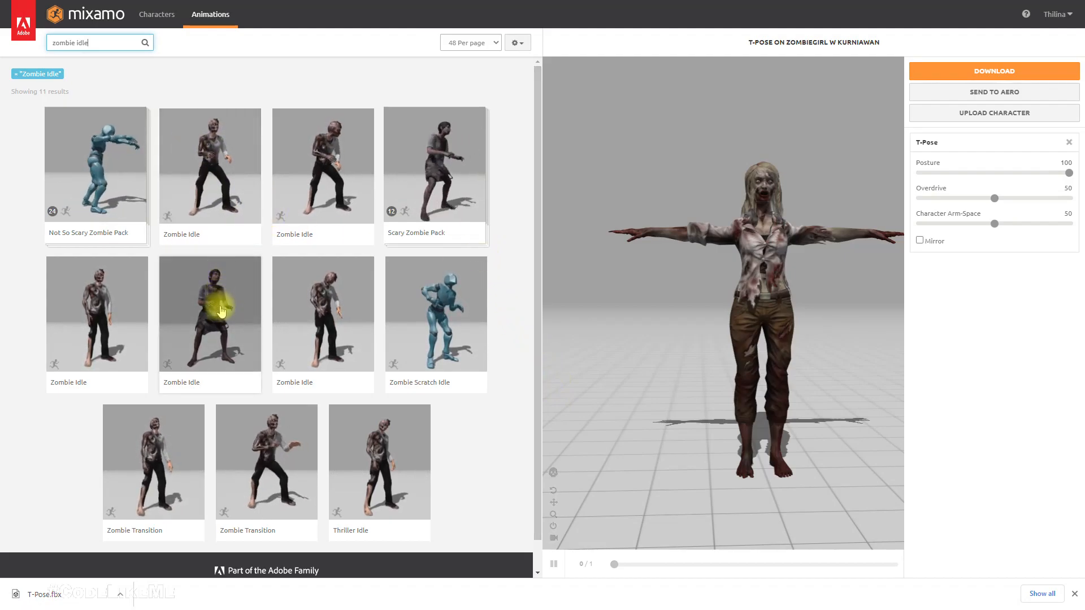
pyautogui.click(219, 156)
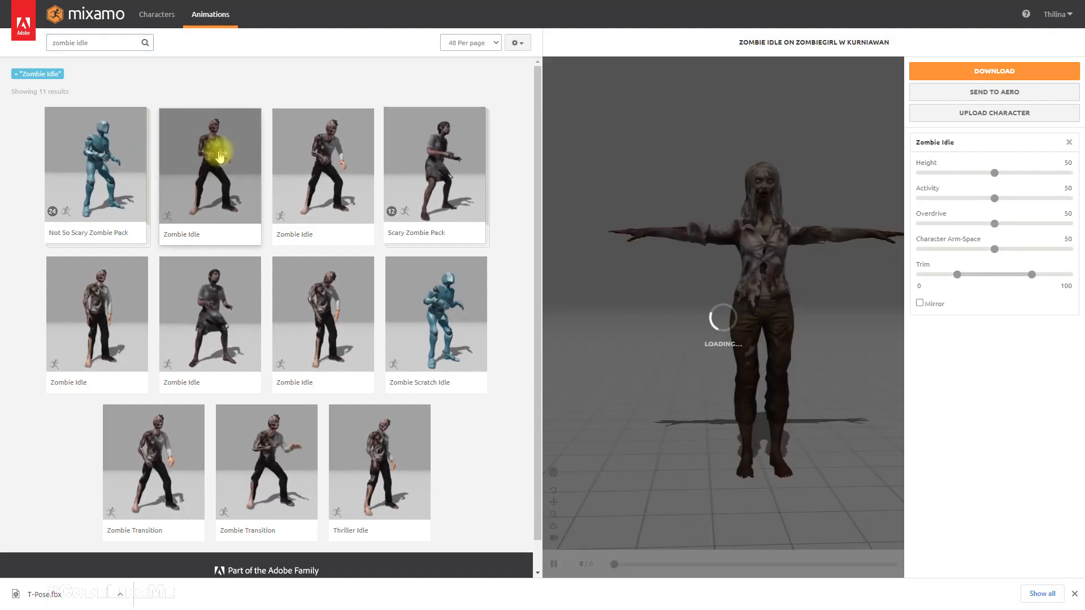
pyautogui.click(223, 279)
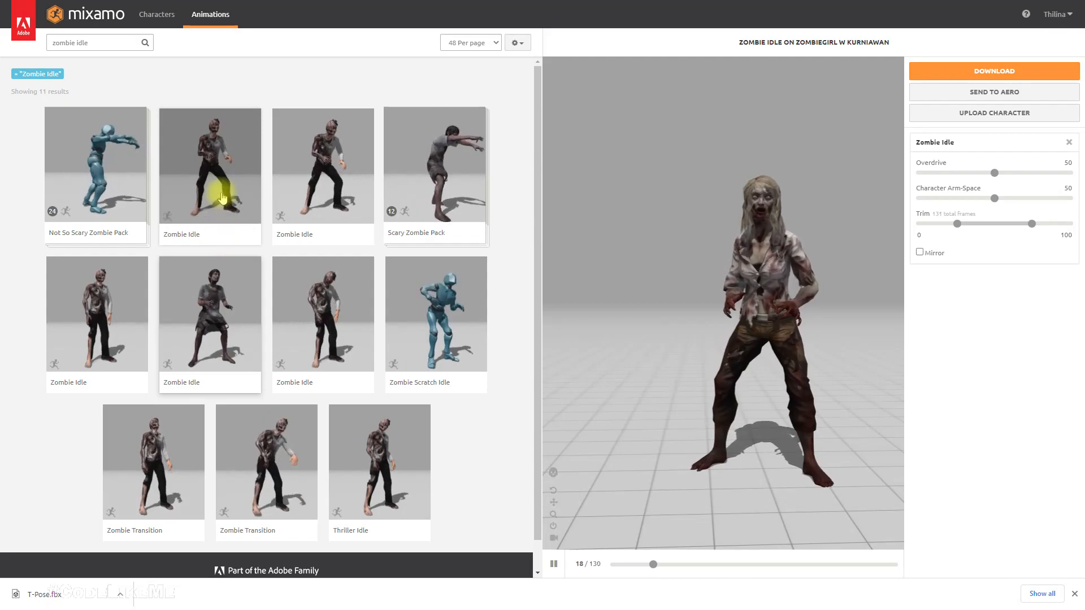
# - Download the applied Zombie Idle animation without skin
pyautogui.click(967, 81)
pyautogui.click(569, 117)
pyautogui.click(568, 140)
pyautogui.click(700, 201)
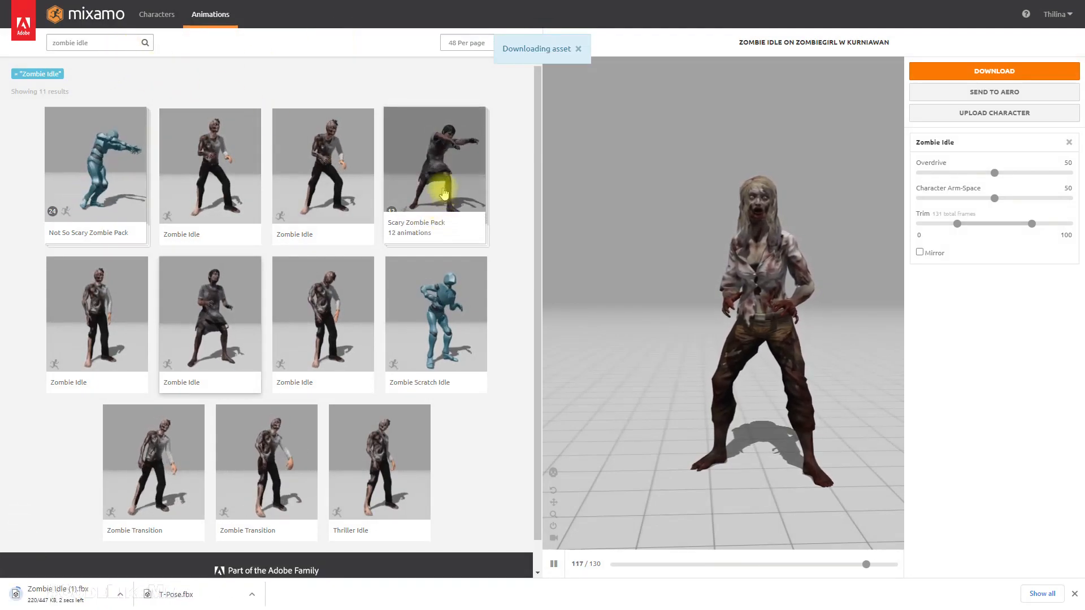
# - Search the animations for "zombie walk"
pyautogui.click(110, 42)
pyautogui.press('BackSpace')
pyautogui.press('BackSpace')
pyautogui.press('BackSpace')
pyautogui.press('BackSpace')
pyautogui.write('wal')
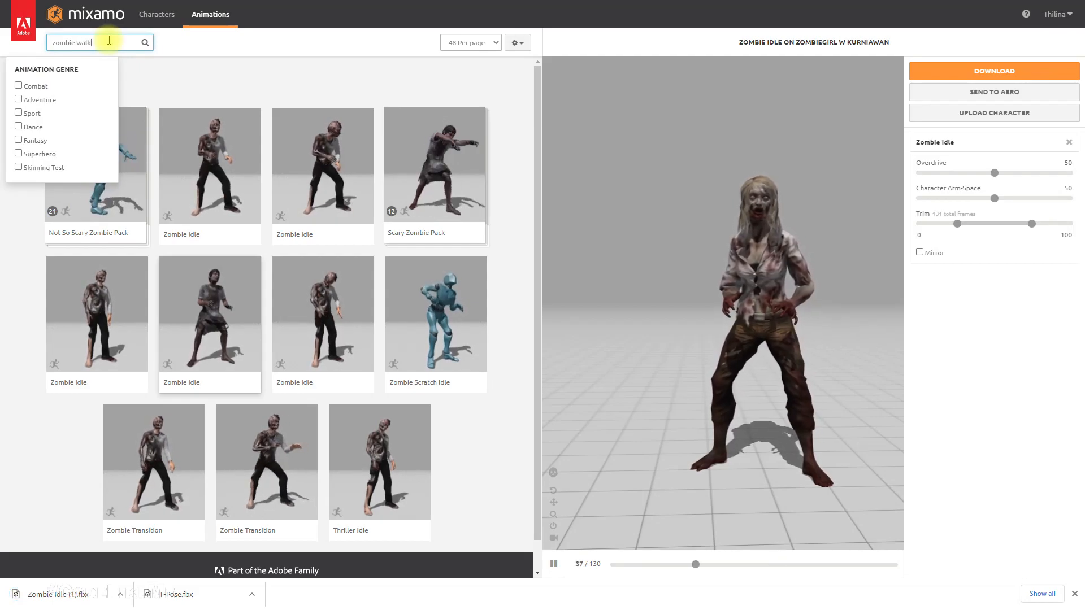
pyautogui.write('k')
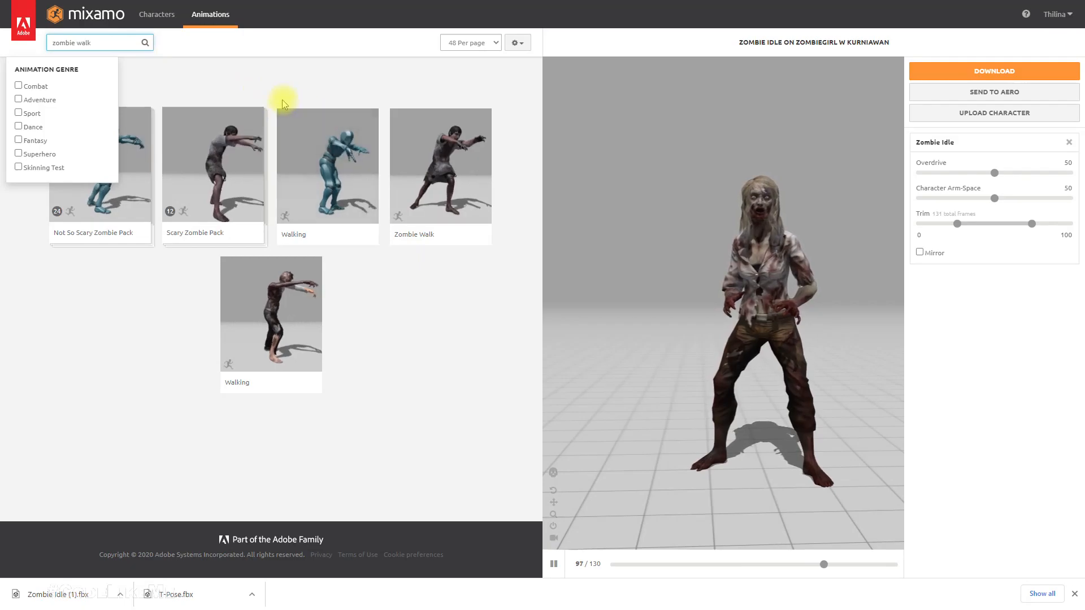
# - Apply the Zombie Walk animation in place and download it as FBX without skin, at 30 frames per second and with no keyframe reduction
pyautogui.click(441, 168)
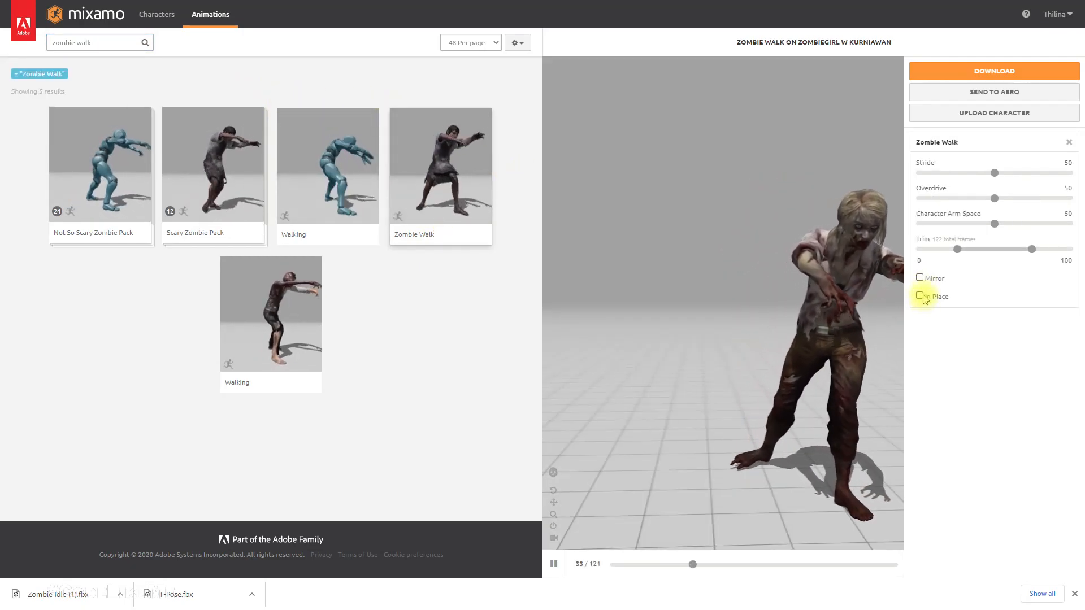
pyautogui.click(921, 296)
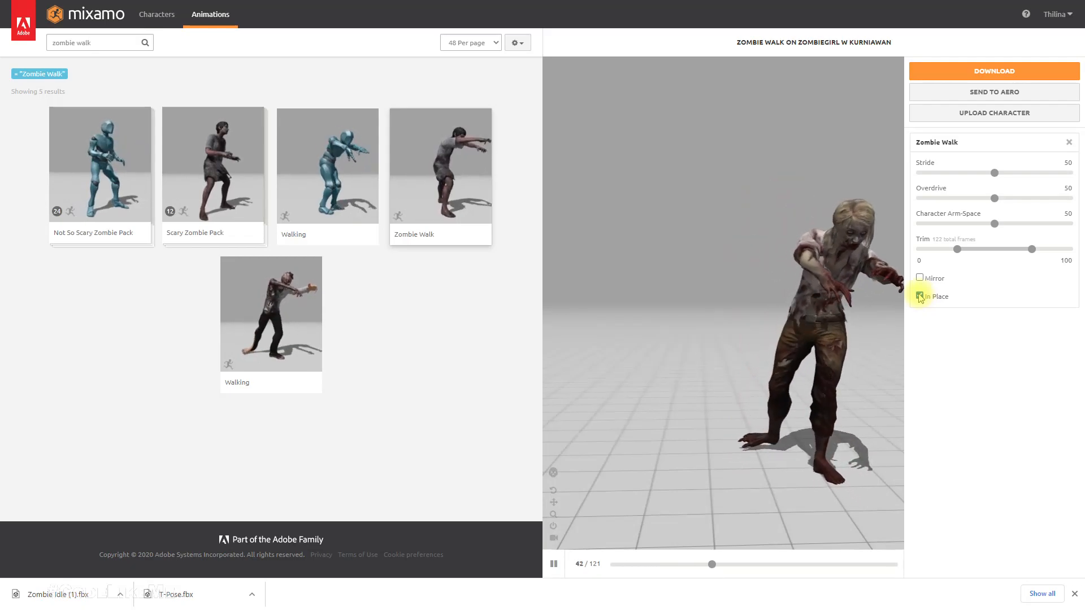
pyautogui.click(962, 72)
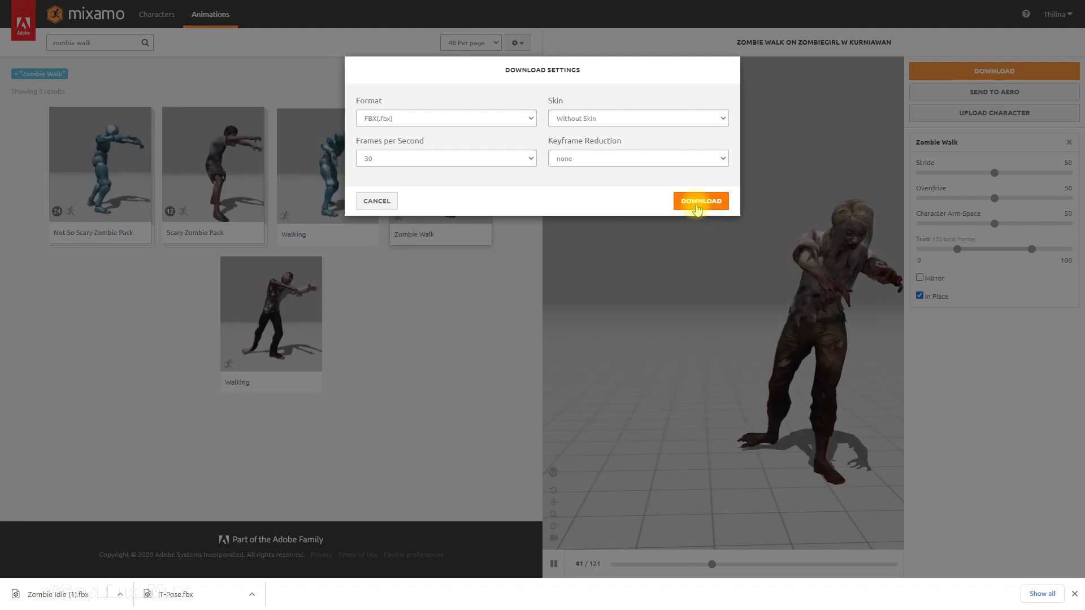
pyautogui.click(696, 204)
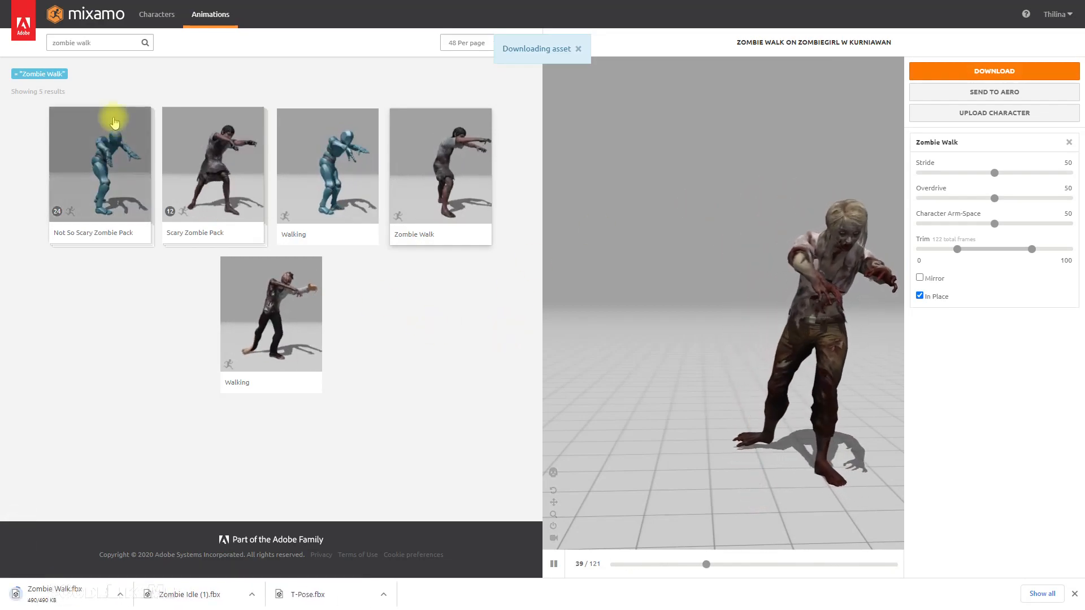
# - Search the animations for "zombie crawl" and apply Zombie Crawl to the zombie girl
pyautogui.click(110, 43)
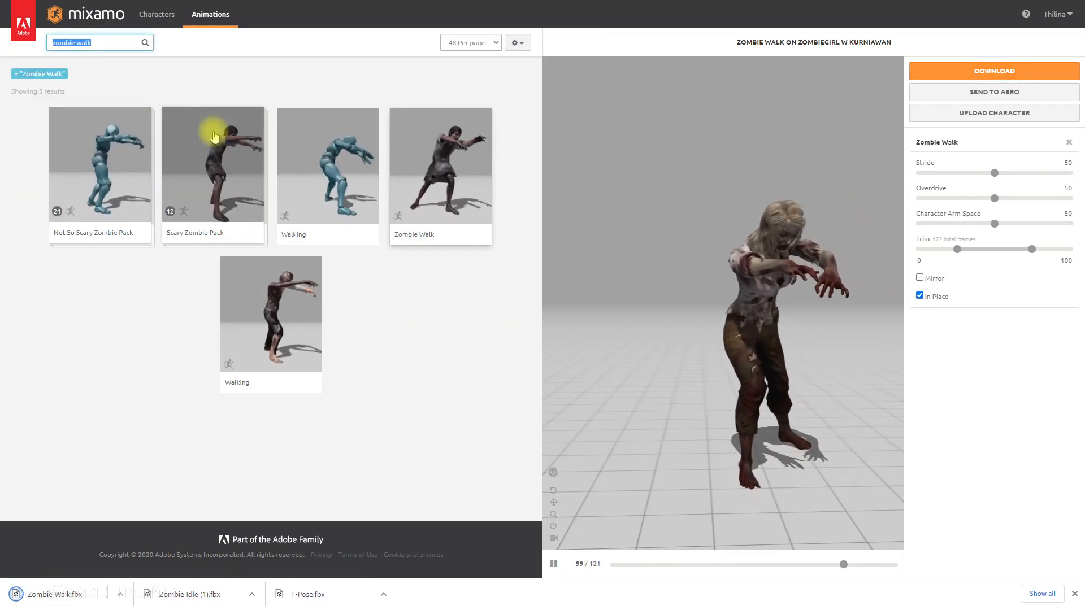
pyautogui.write('zombie c')
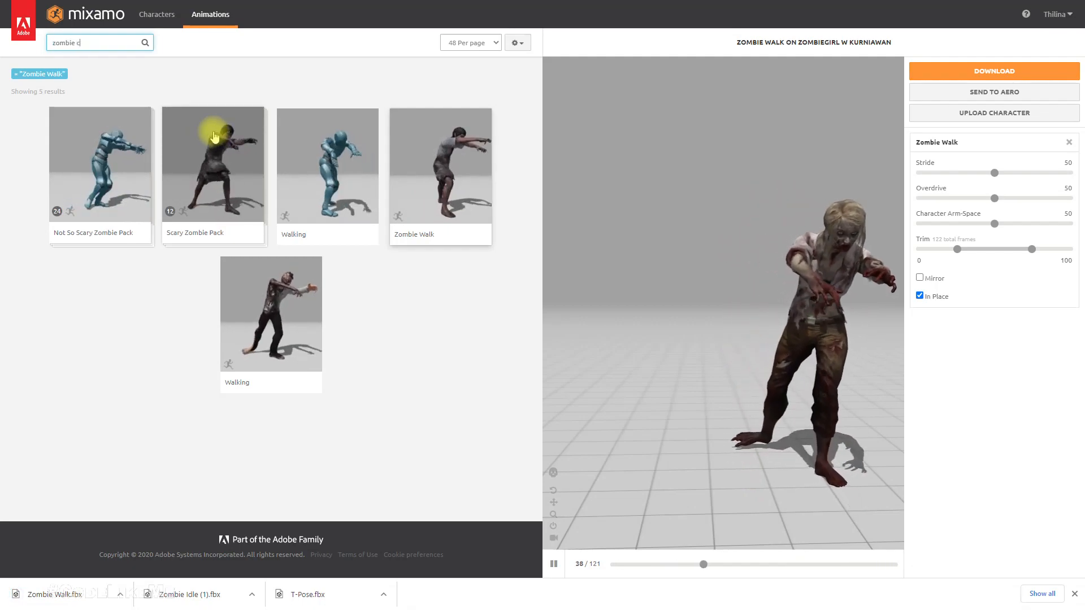
pyautogui.write('rawl')
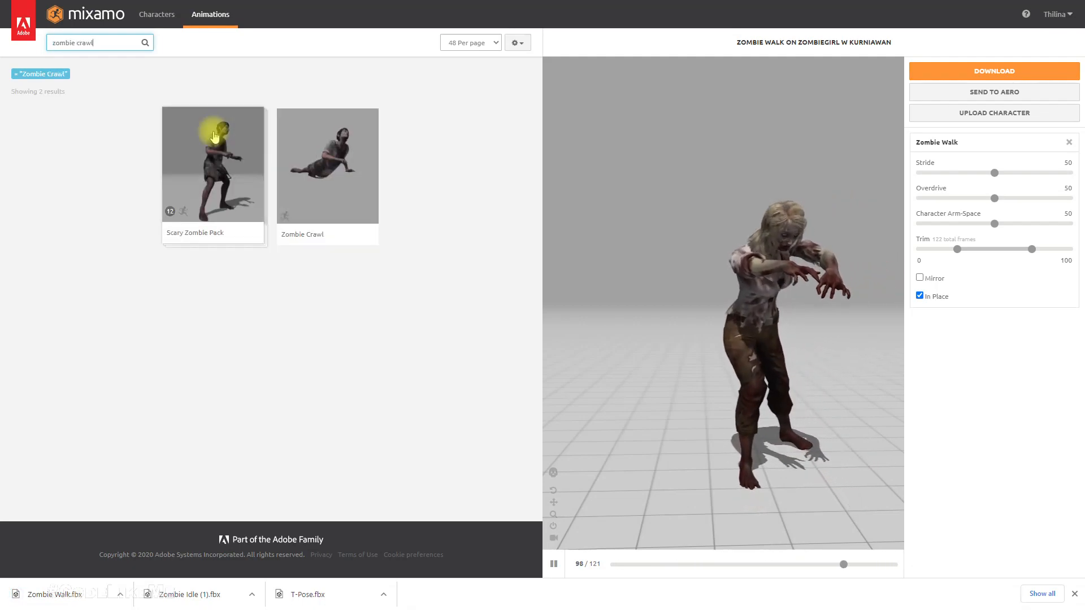
pyautogui.click(326, 162)
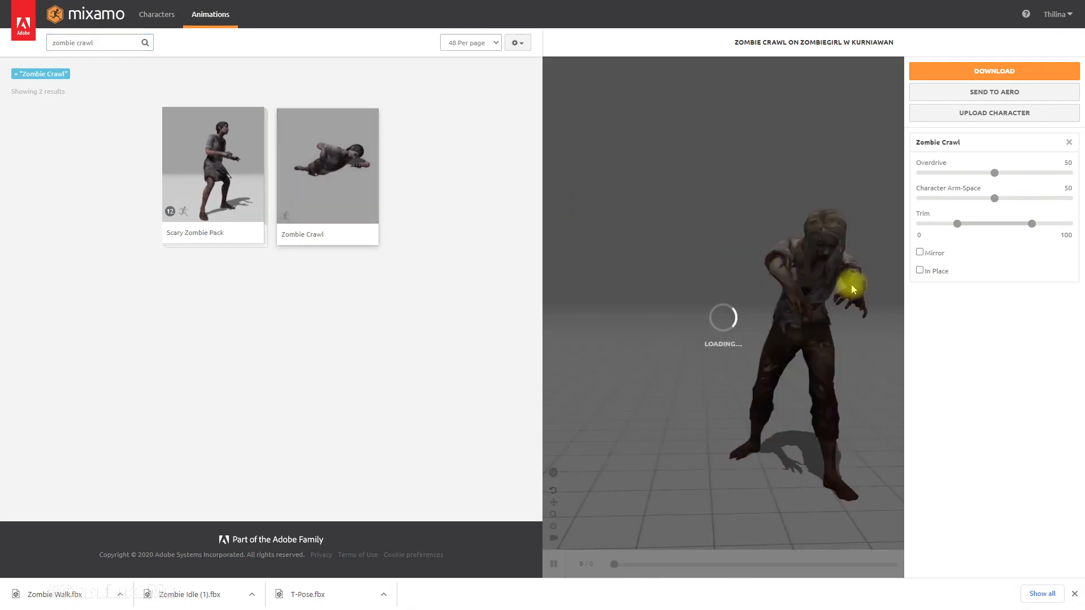
# - Make the Zombie Crawl play in place and download it as FBX without skin, at 30 frames per second and with no keyframe reduction
pyautogui.click(919, 270)
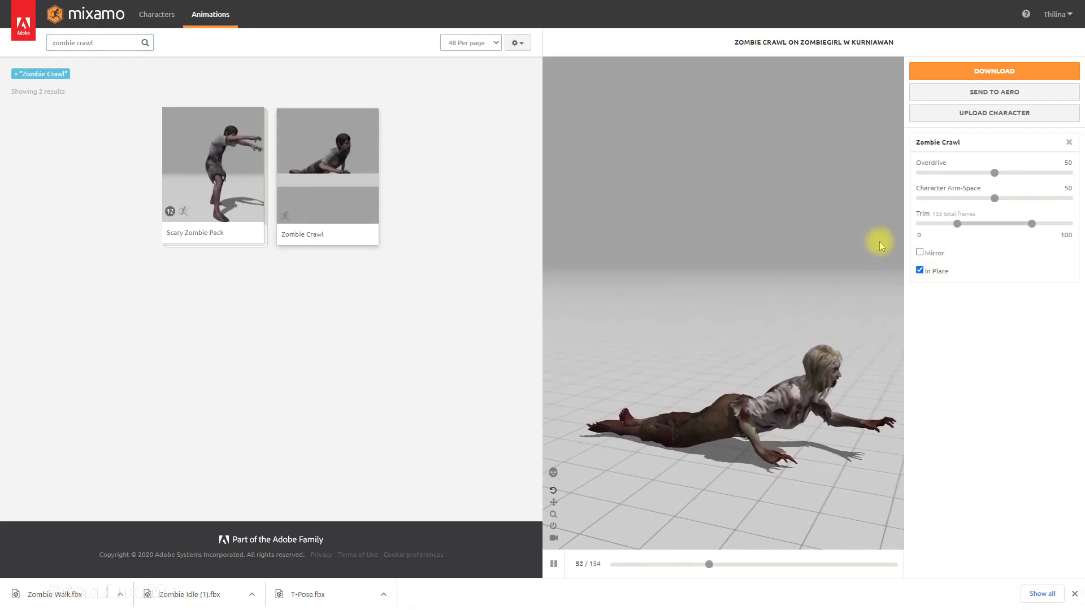
pyautogui.click(945, 71)
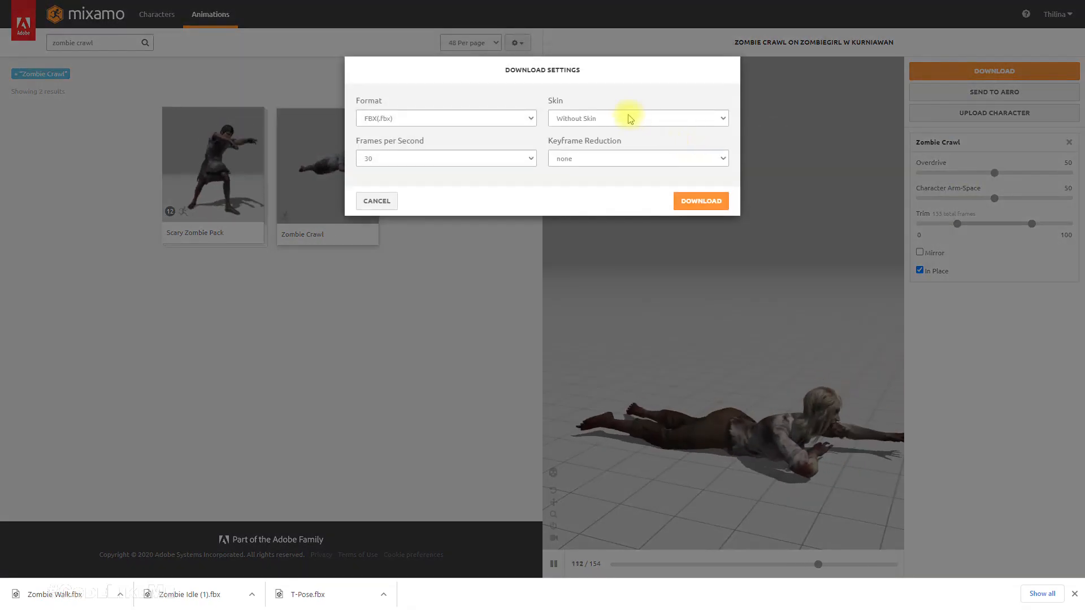
pyautogui.click(694, 202)
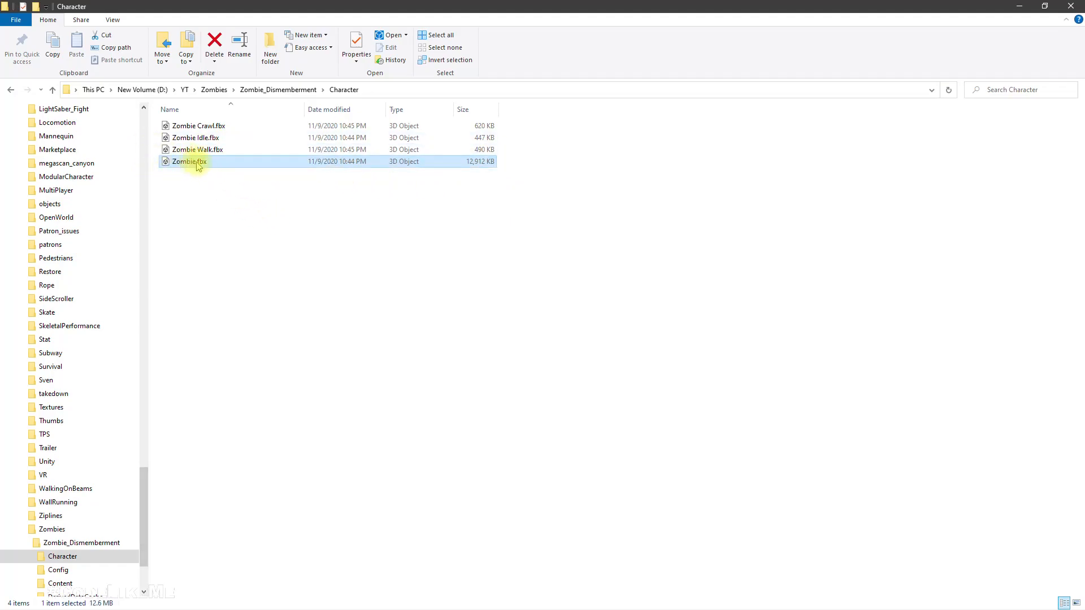
# - Switch to Unreal Editor and show the project's Content folder in Content Browser 2
pyautogui.hotkey('alt', 'Tab')
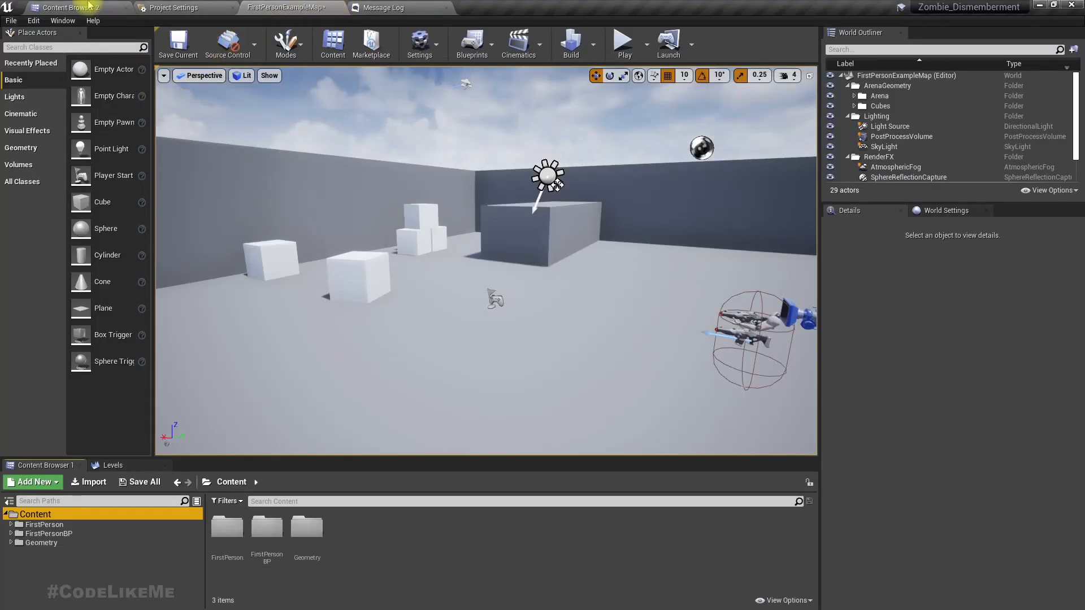
pyautogui.click(94, 5)
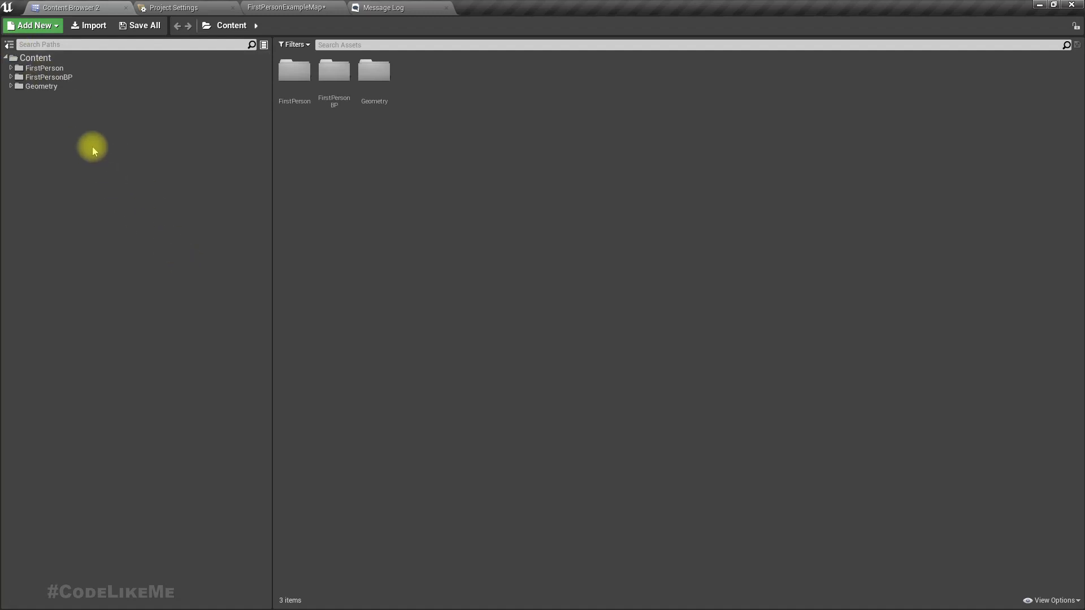
pyautogui.rightClick(33, 58)
pyautogui.click(552, 238)
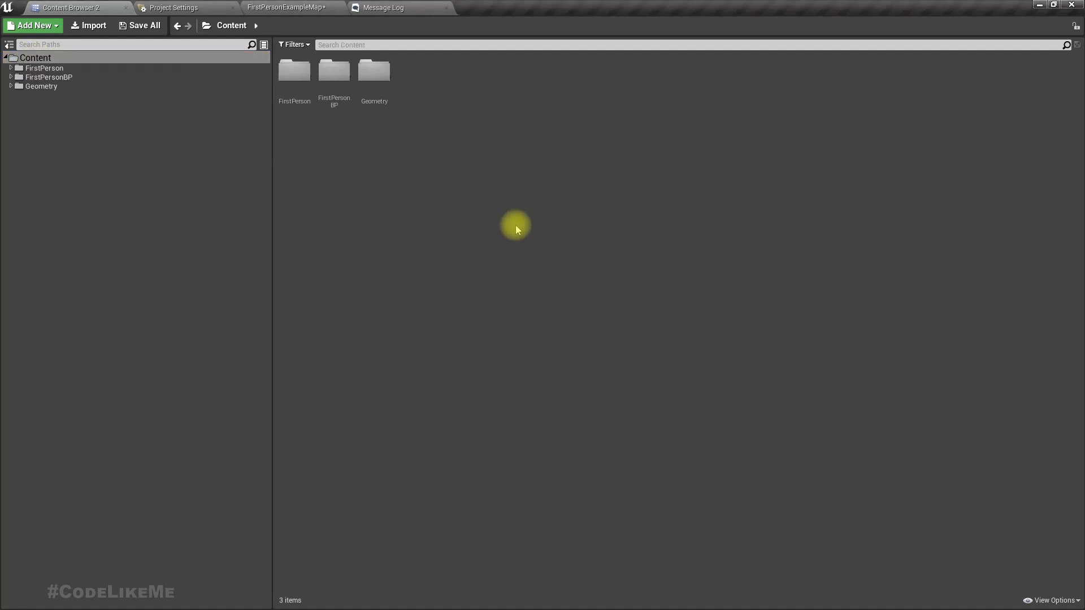
# - Examine where the level editor lists the additional content browsers, and return to Content Browser 2
pyautogui.click(192, 8)
pyautogui.click(66, 8)
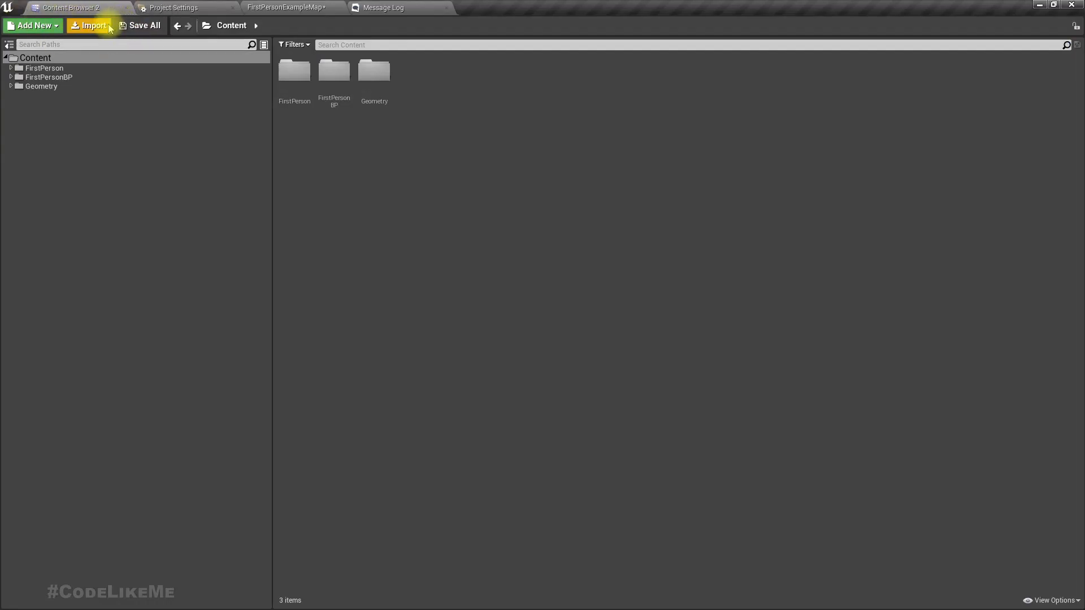
pyautogui.click(257, 5)
pyautogui.click(62, 21)
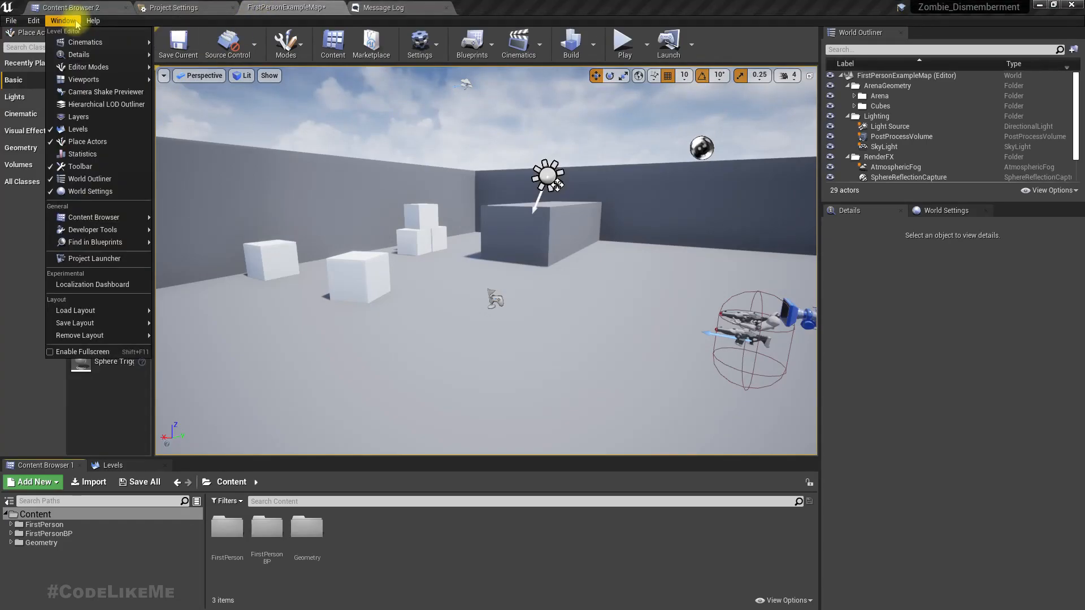
pyautogui.moveTo(113, 217)
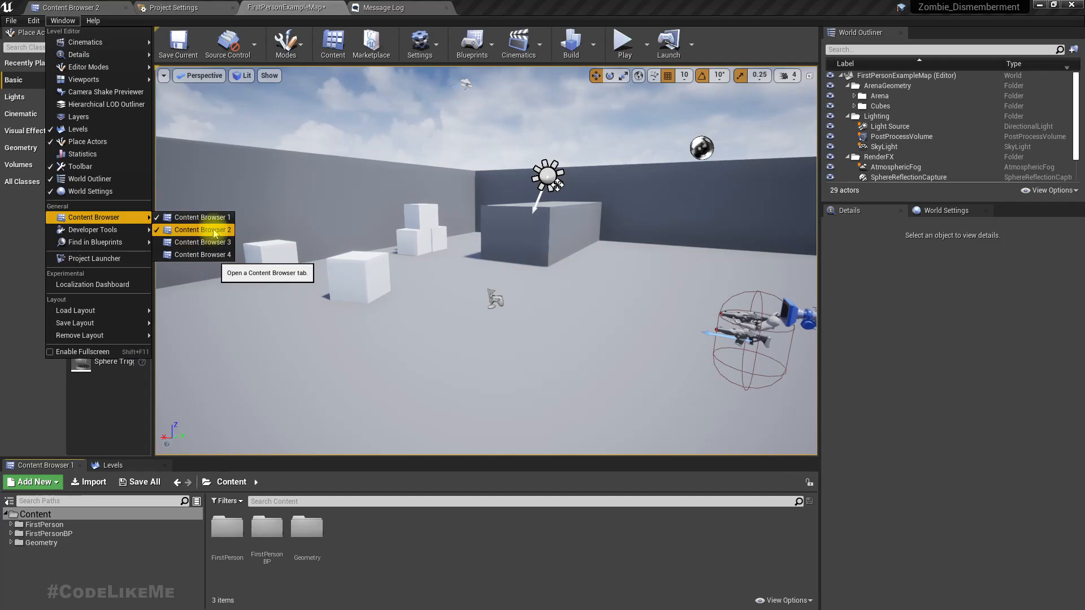
pyautogui.click(94, 8)
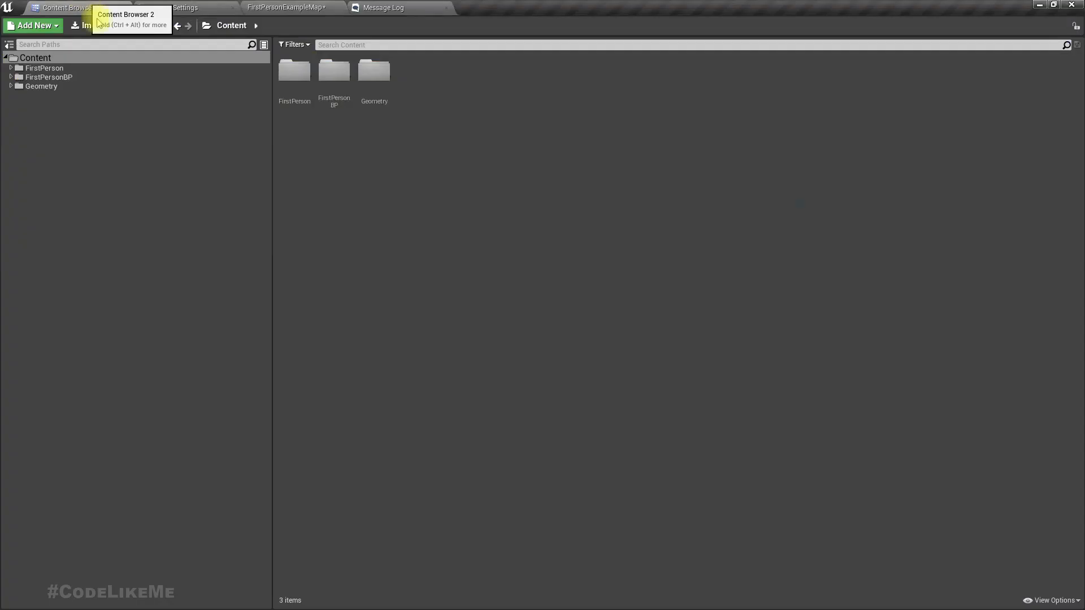
# - Create a new folder named Zombie inside the Content folder
pyautogui.rightClick(49, 61)
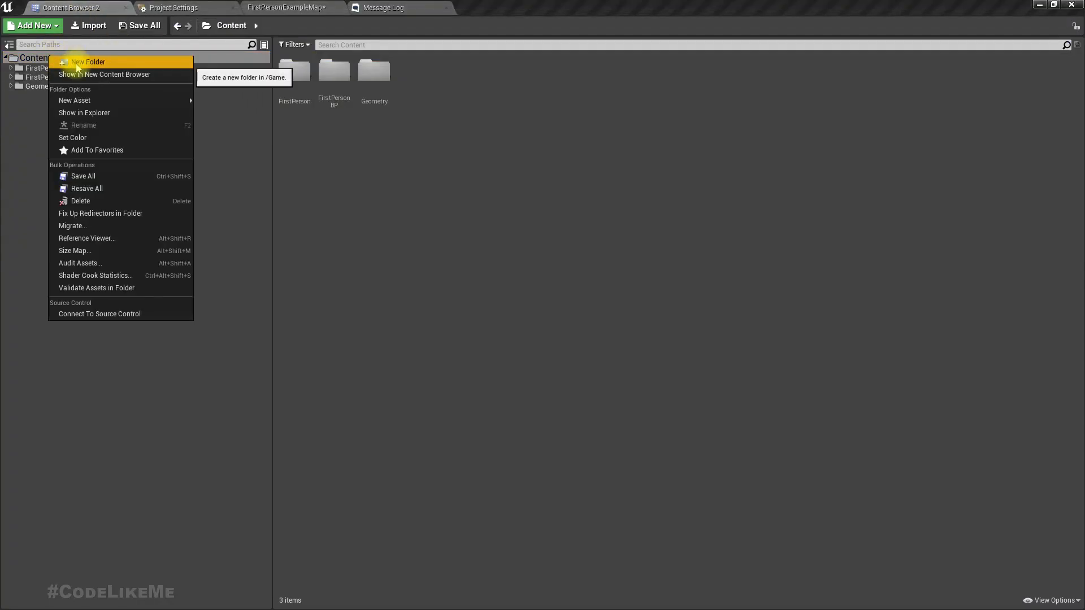
pyautogui.click(76, 63)
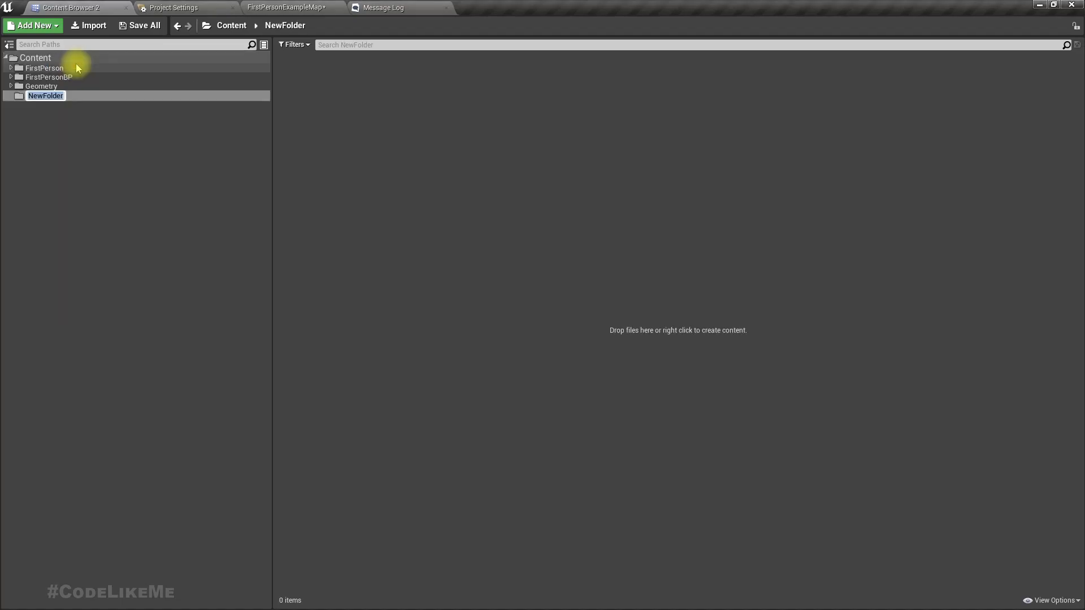
pyautogui.press('Return')
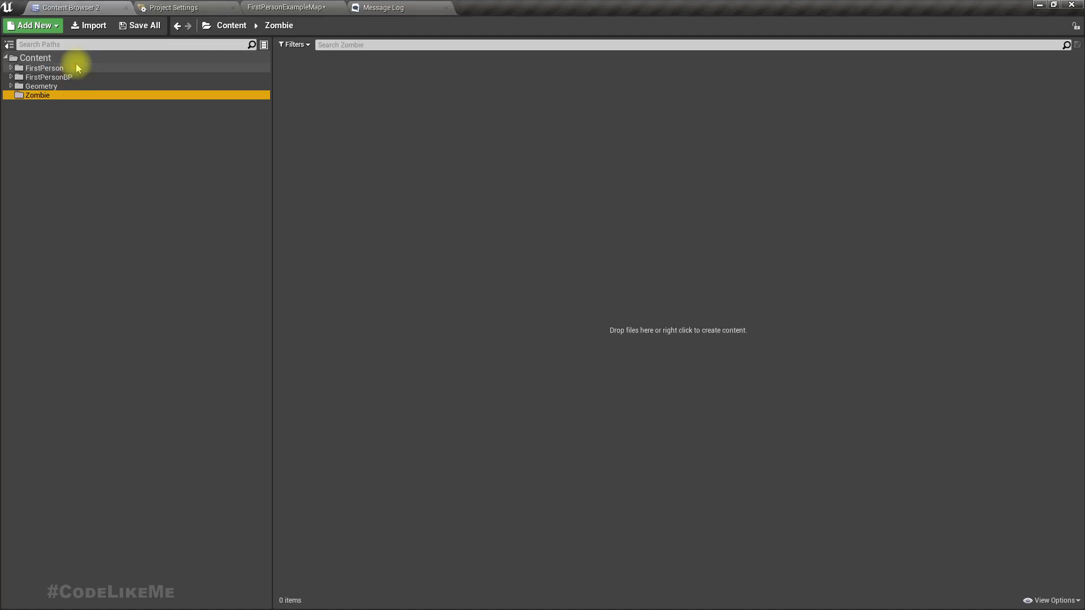
# - Import Zombie.fbx from the Character folder into the Zombie folder as a skeletal mesh, with no existing skeleton assigned and no animations
pyautogui.hotkey('alt', 'Tab')
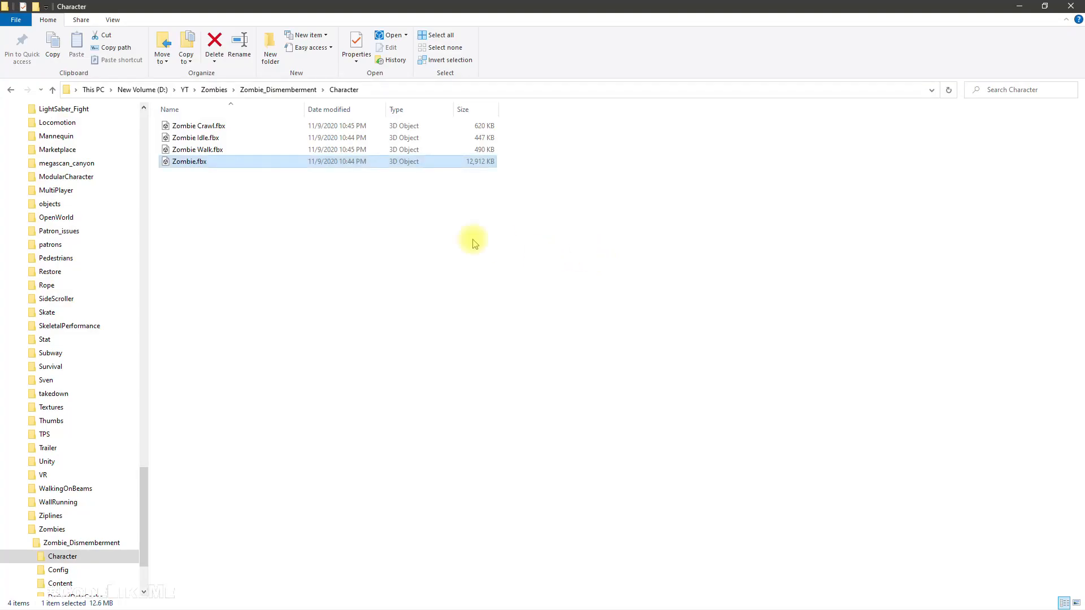
pyautogui.moveTo(186, 168); pyautogui.dragTo(446, 201)
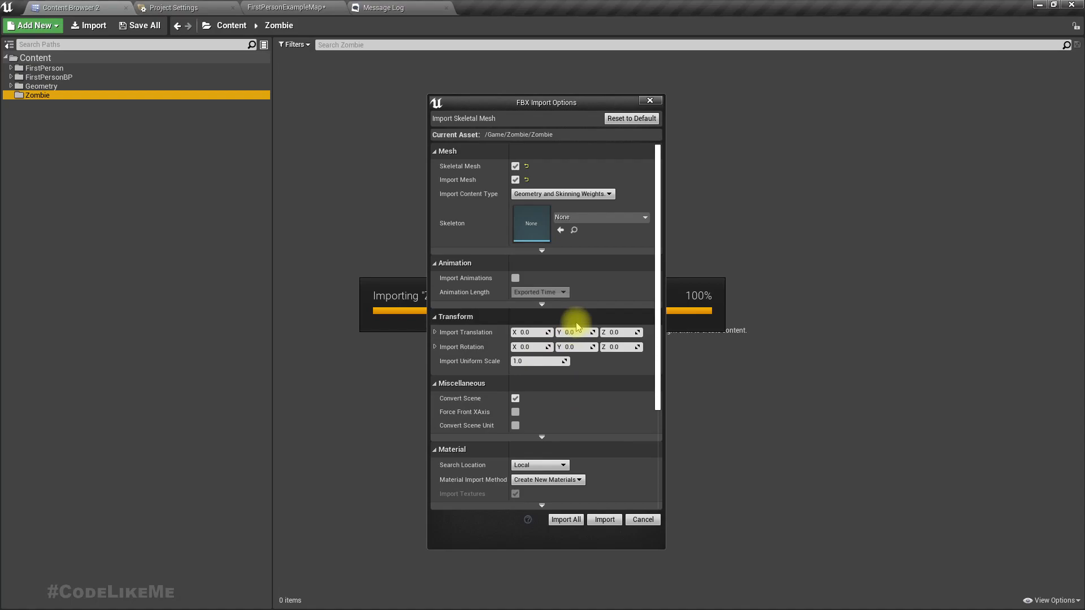
pyautogui.click(605, 520)
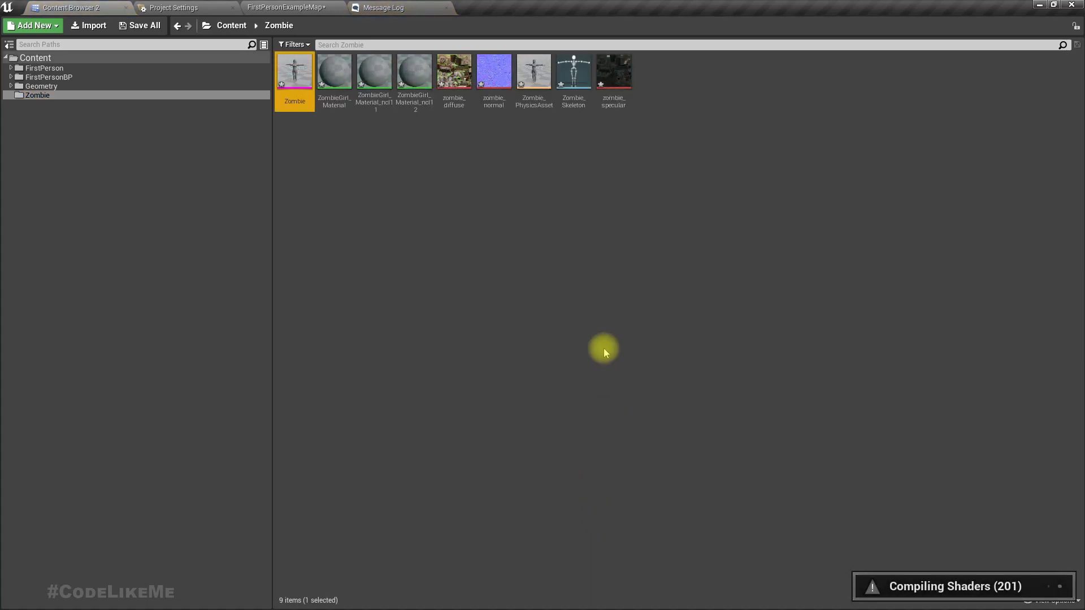
# - Open the ZombieGirl_Material in Element 0 of the Zombie mesh and move its result node to the right of the texture samples
pyautogui.doubleClick(295, 70)
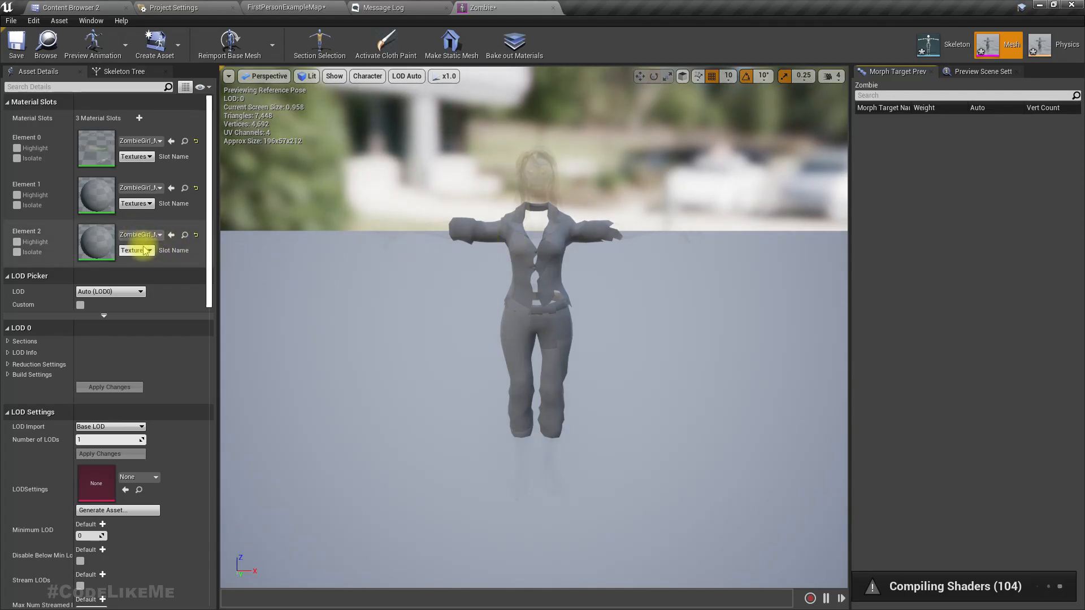
pyautogui.doubleClick(102, 150)
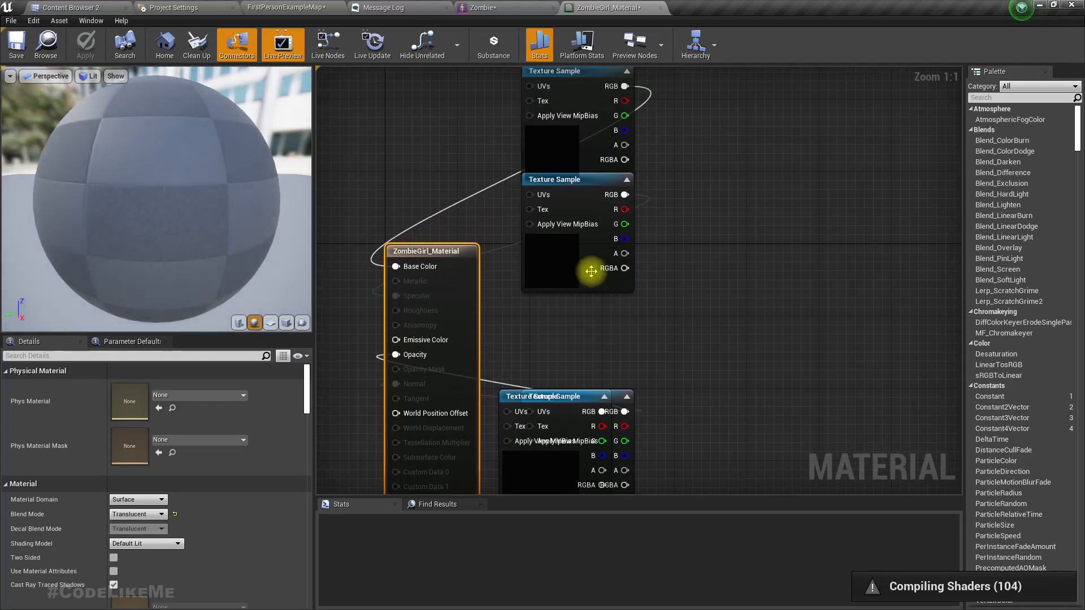
pyautogui.scroll(-3, 591, 271)
pyautogui.moveTo(484, 263); pyautogui.dragTo(787, 254)
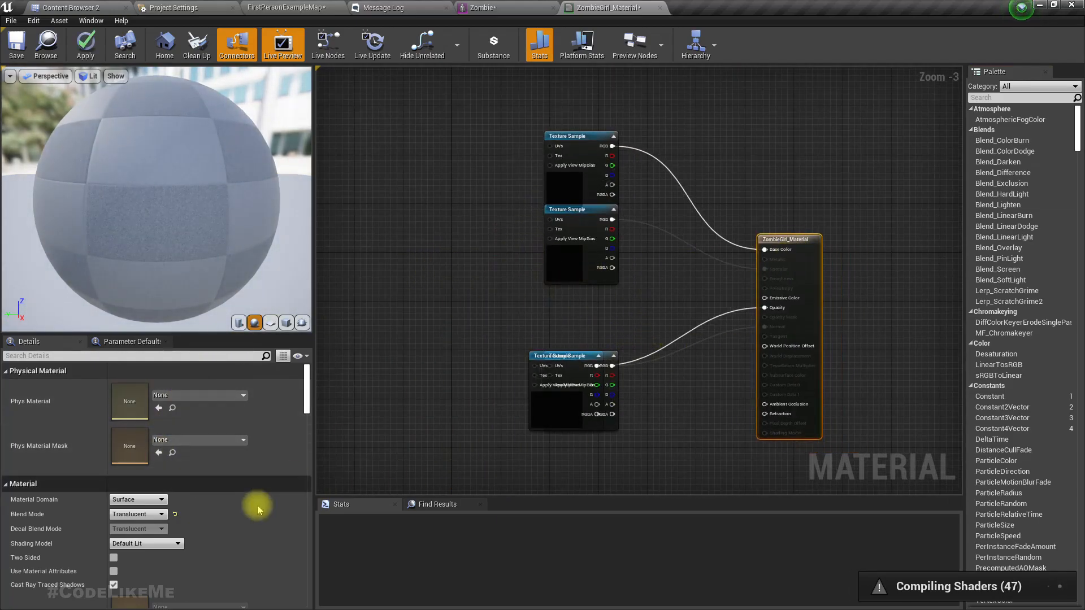
# - Set the blend mode of ZombieGirl_Material to Masked and turn the preview sphere slightly
pyautogui.click(129, 514)
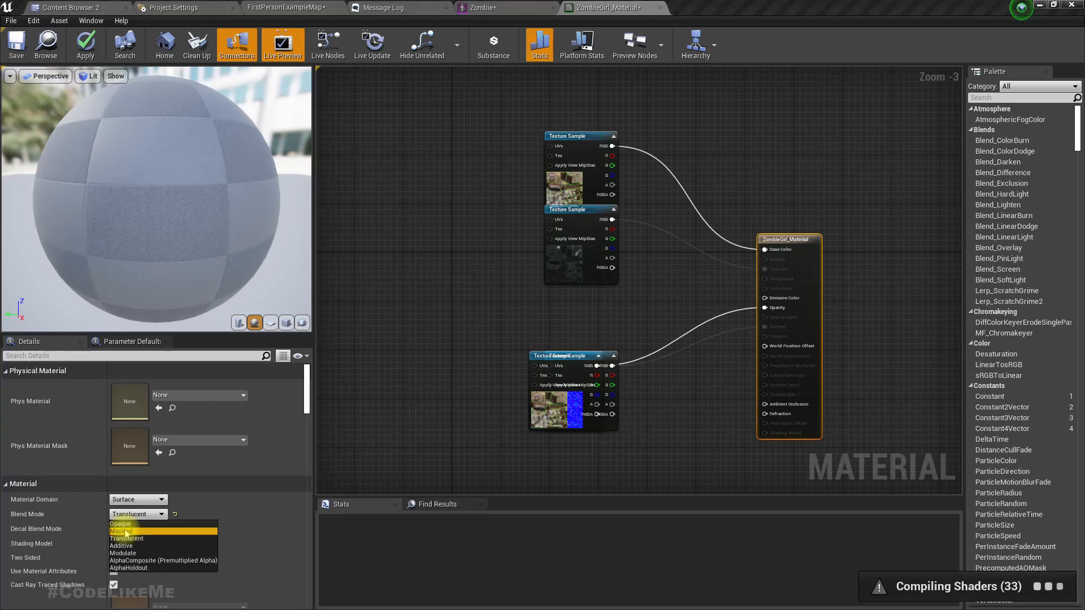
pyautogui.click(122, 531)
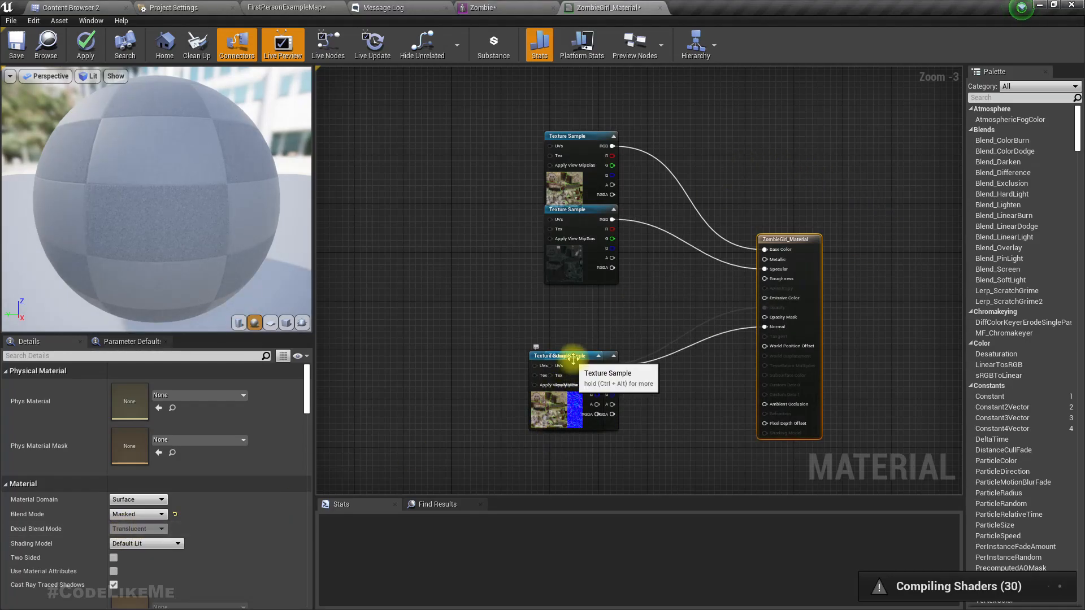
pyautogui.moveTo(177, 170); pyautogui.dragTo(248, 172)
# - Toggle isolation of Element 0 on the Zombie mesh to check which parts use that material
pyautogui.click(480, 8)
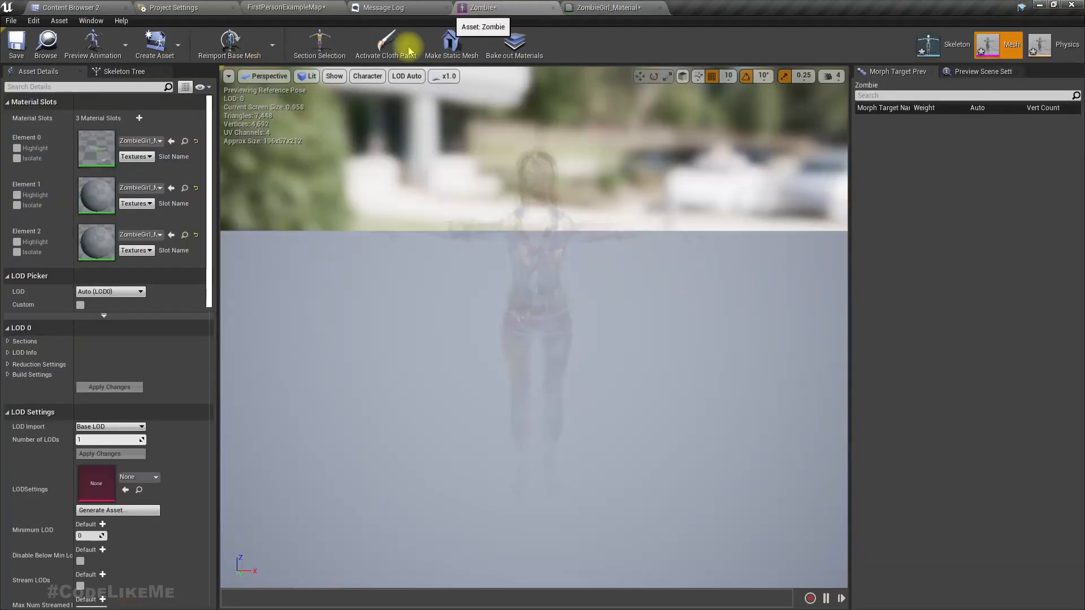
pyautogui.click(16, 159)
pyautogui.click(15, 159)
pyautogui.click(15, 159)
pyautogui.click(16, 158)
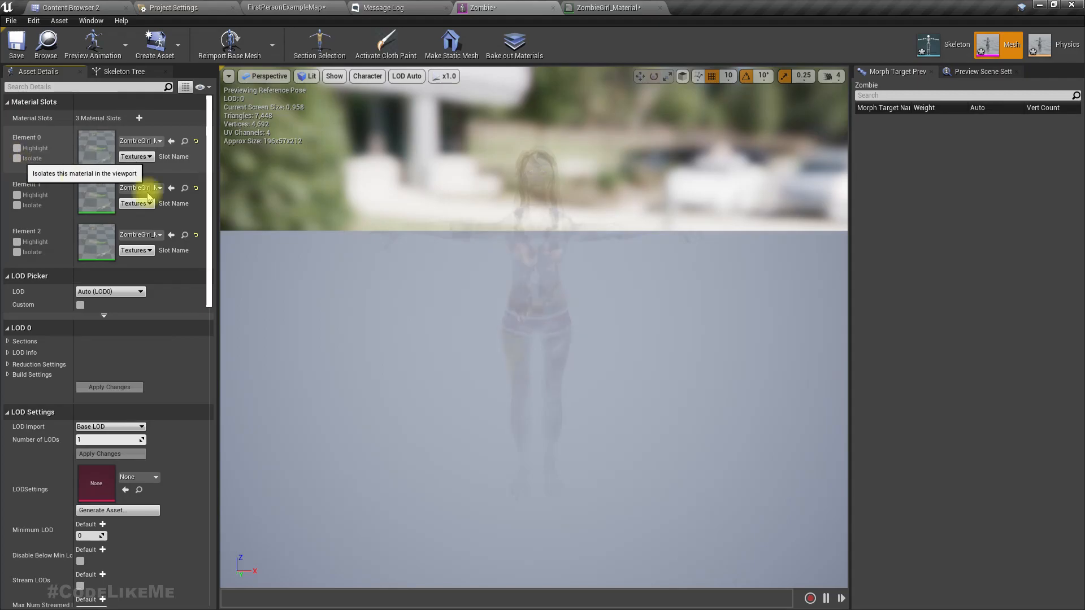
# - Apply the changes to ZombieGirl_Material and move the overlapping zombie_diffuse texture sample off the normal map's node
pyautogui.click(624, 7)
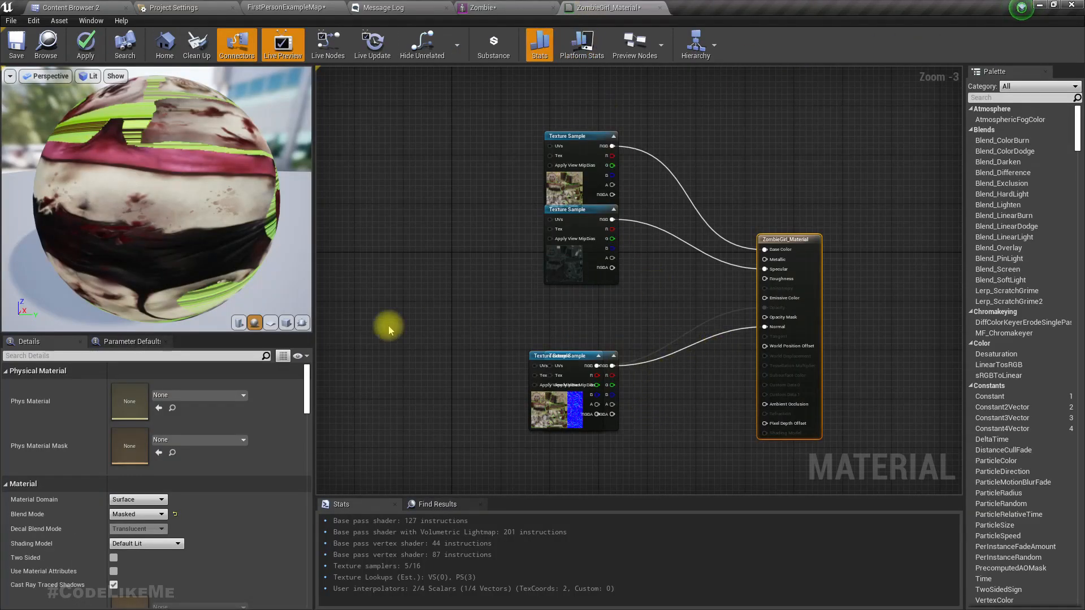
pyautogui.click(94, 38)
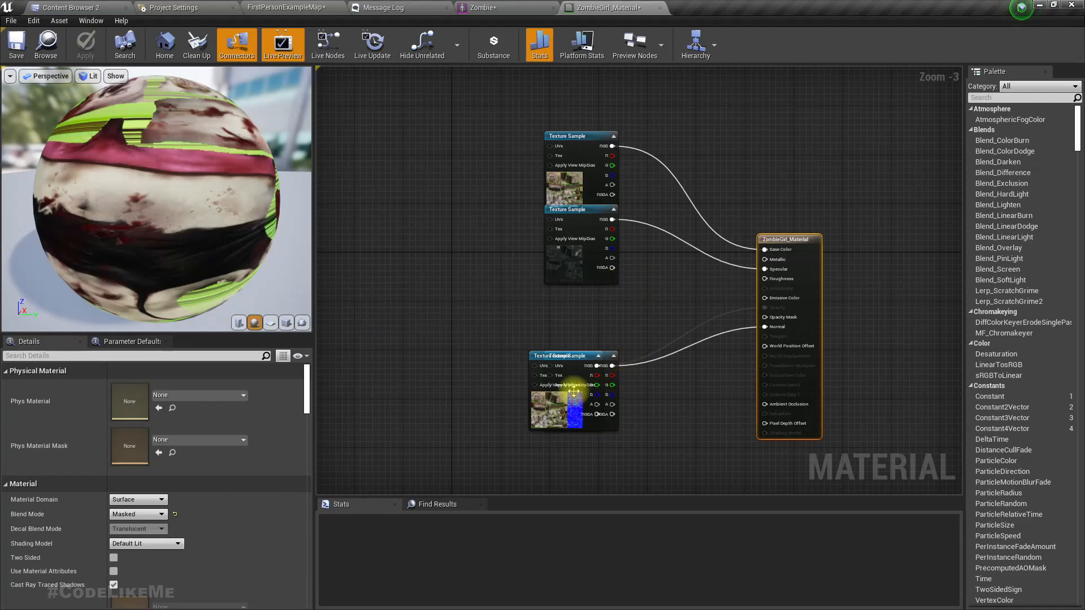
pyautogui.moveTo(545, 359); pyautogui.dragTo(516, 287)
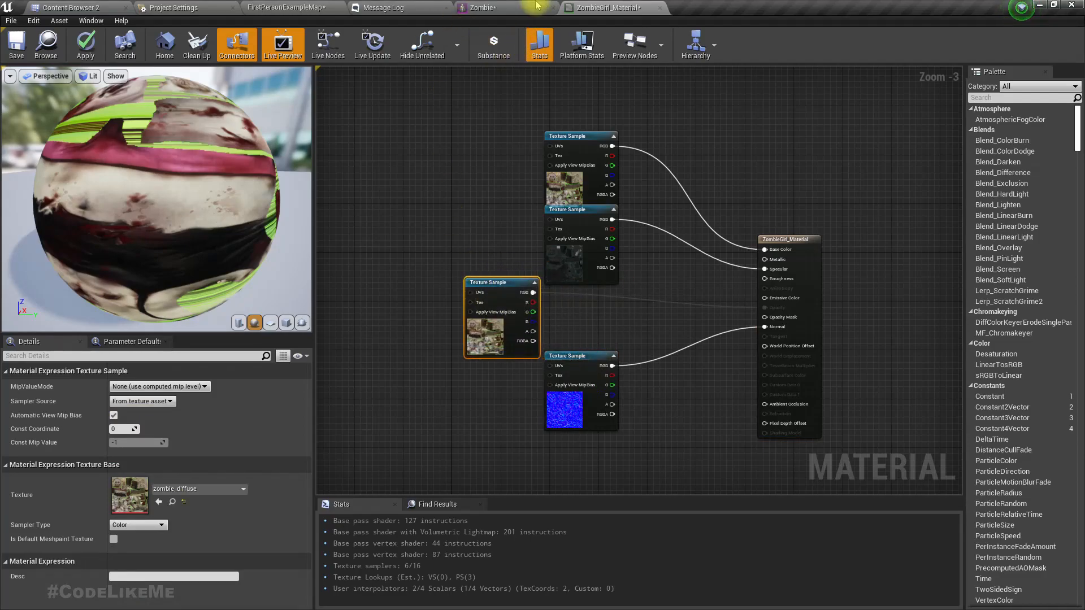
# - Inspect the masked material on the Zombie mesh up close
pyautogui.click(520, 8)
pyautogui.scroll(4, 525, 220)
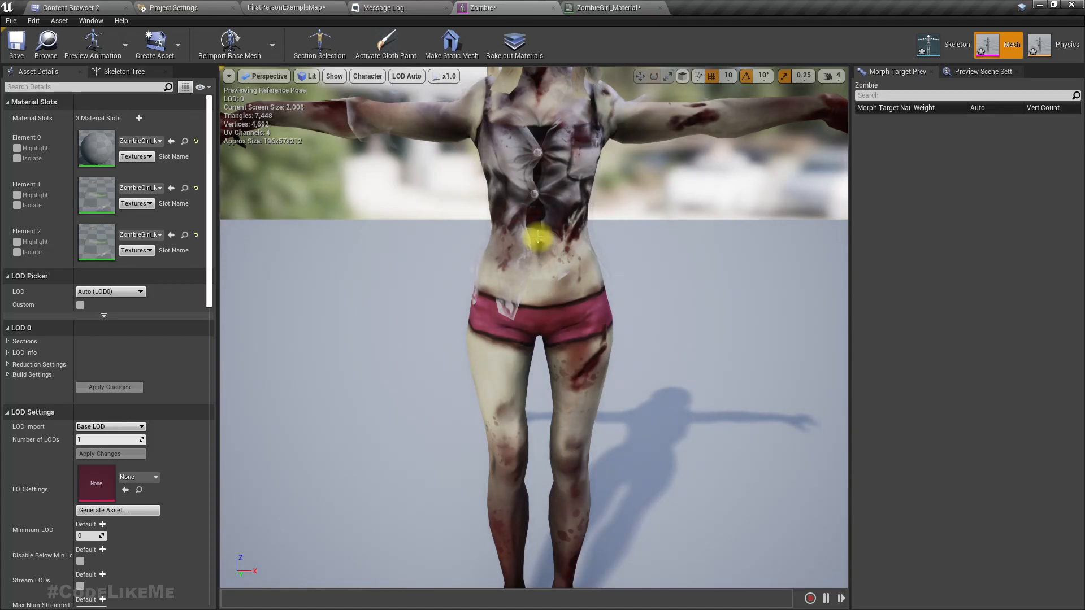
# - Space out the texture sample nodes in the ZombieGirl_Material graph, moving the base colour's zombie_diffuse sample clear of the others
pyautogui.scroll(-4, 538, 239)
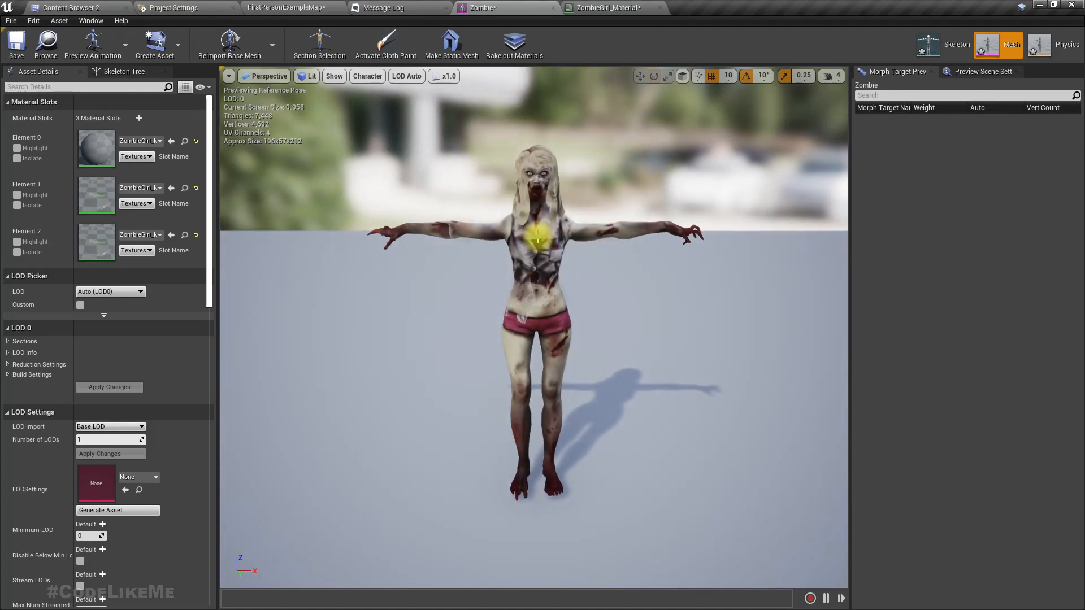
pyautogui.scroll(4, 538, 239)
pyautogui.scroll(-4, 537, 233)
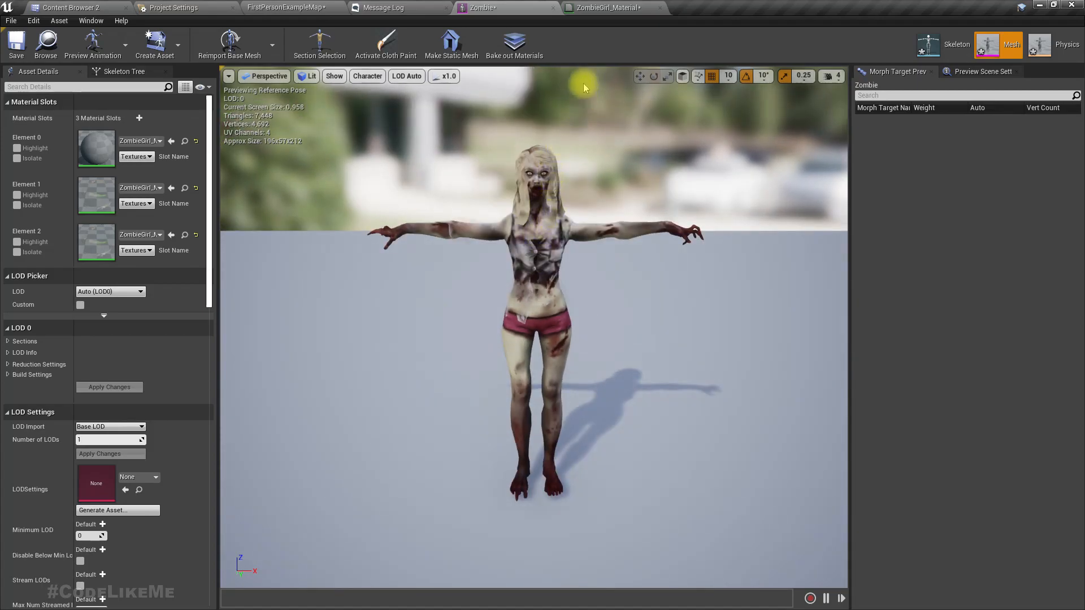
pyautogui.click(605, 8)
pyautogui.moveTo(579, 191); pyautogui.dragTo(585, 148)
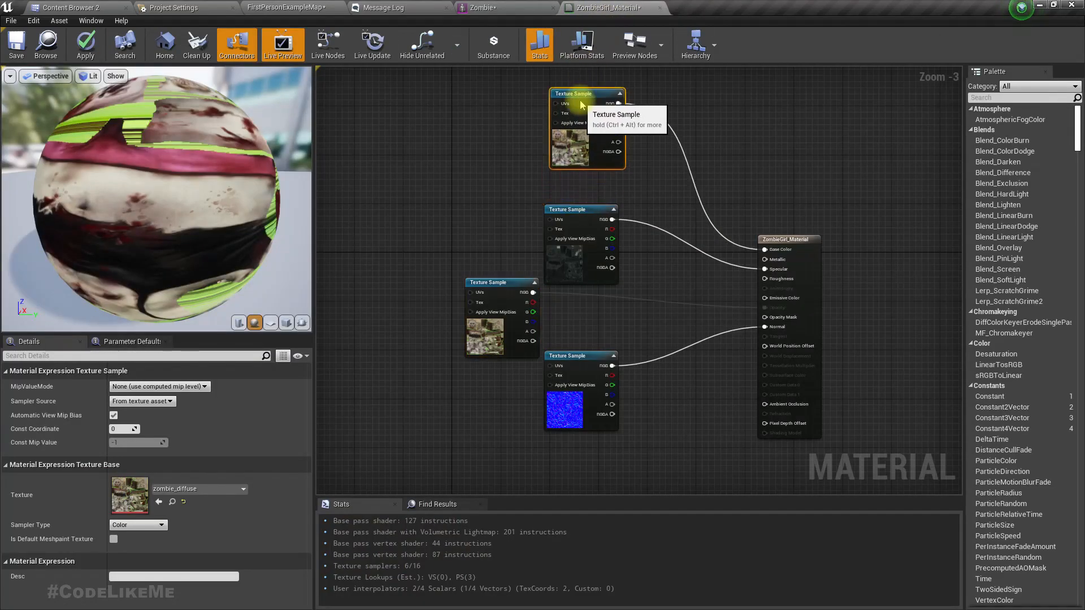
pyautogui.moveTo(577, 224); pyautogui.dragTo(545, 211)
# - Toggle isolation of Element 1 on the Zombie mesh to check which parts use that material
pyautogui.click(483, 7)
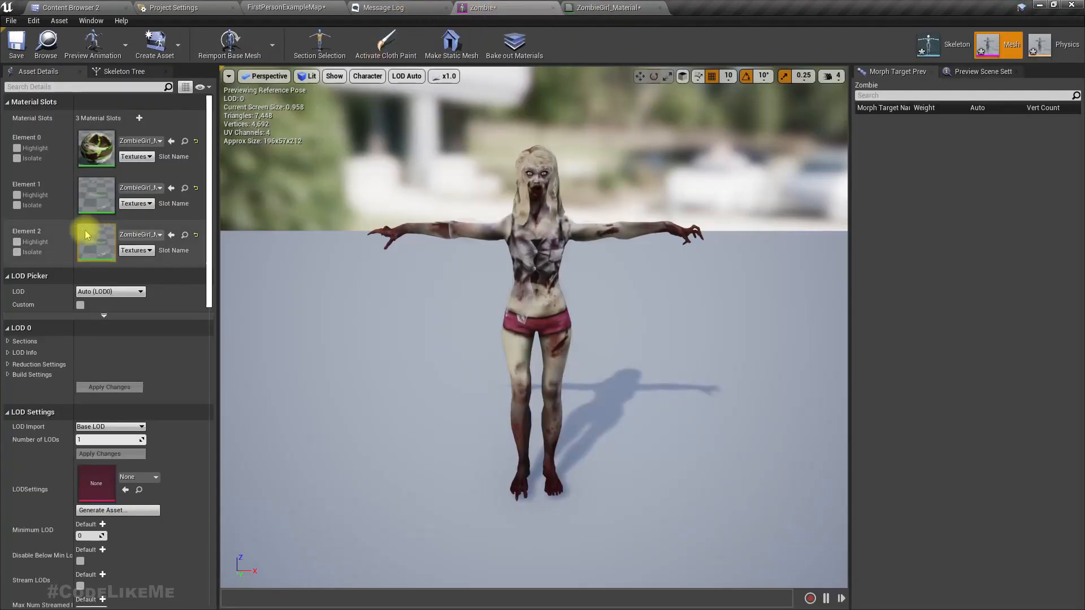
pyautogui.click(18, 205)
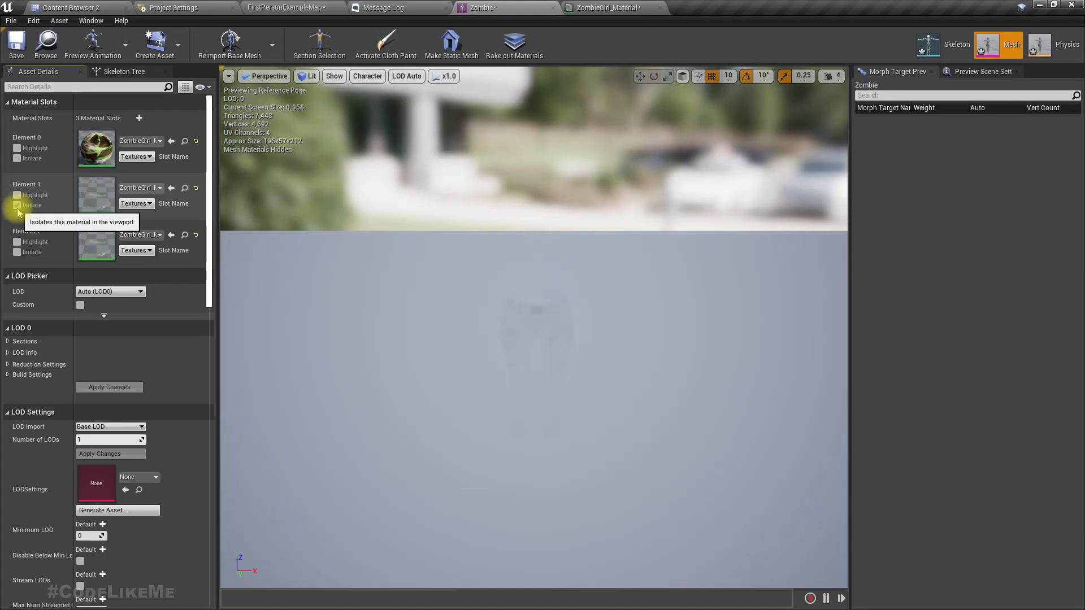
pyautogui.click(17, 206)
# - Open Element 1's material, move its result node beside the texture samples, set the blend mode to Masked and apply
pyautogui.doubleClick(100, 193)
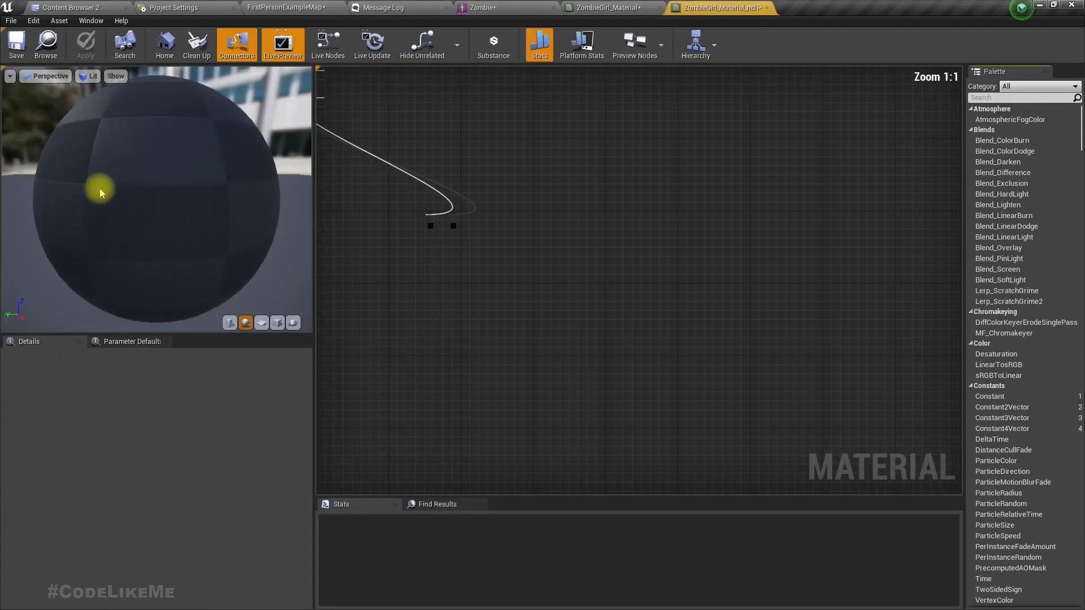
pyautogui.moveTo(582, 211); pyautogui.dragTo(858, 173)
pyautogui.click(138, 514)
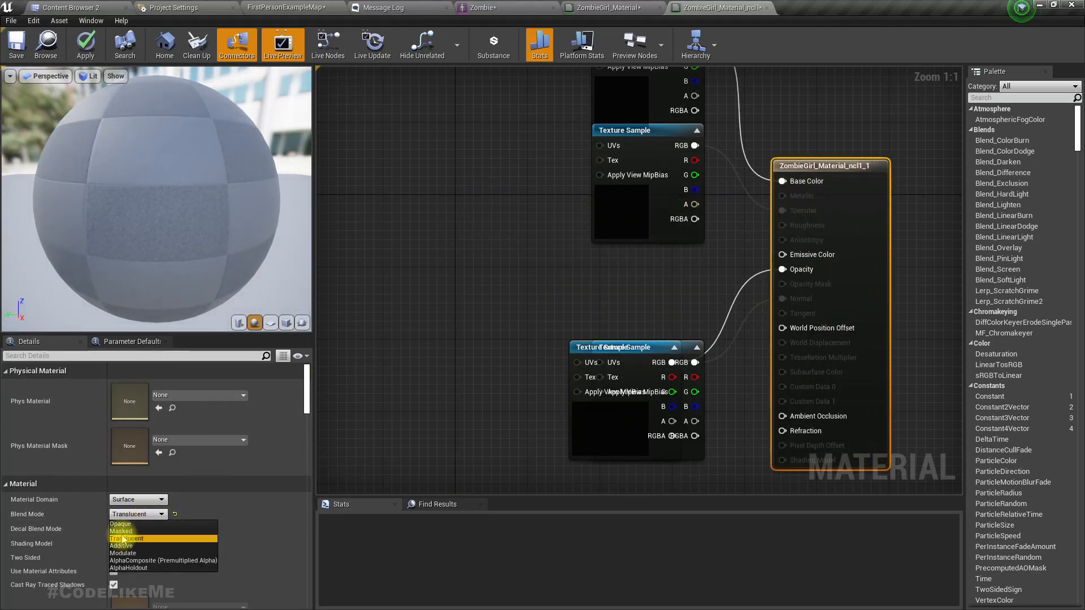
pyautogui.click(121, 531)
pyautogui.click(85, 46)
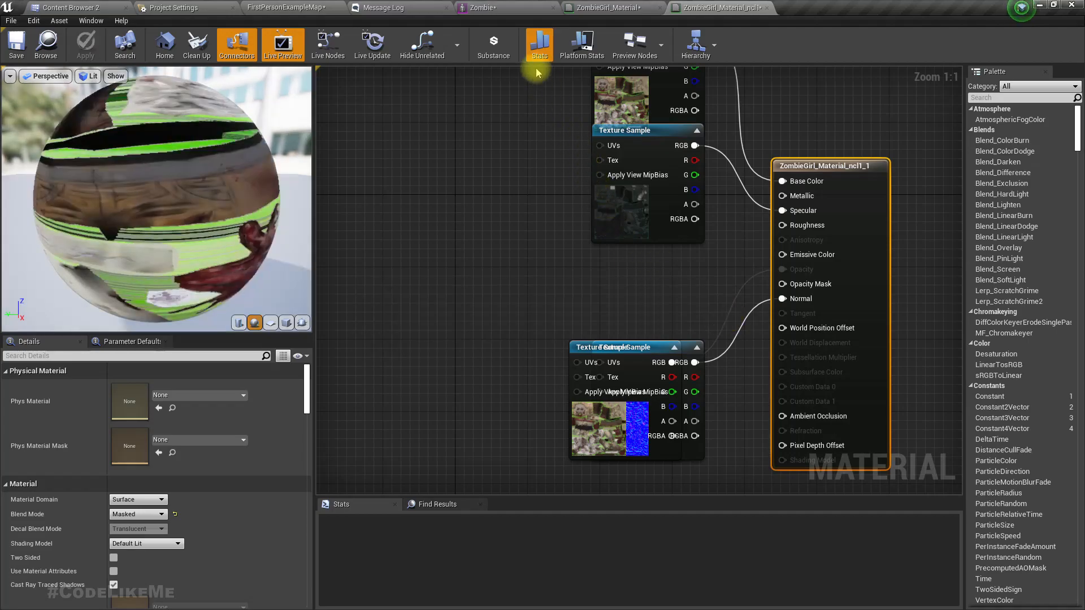
# - Toggle isolation of Element 2 on the Zombie mesh to check which parts use that material
pyautogui.click(508, 8)
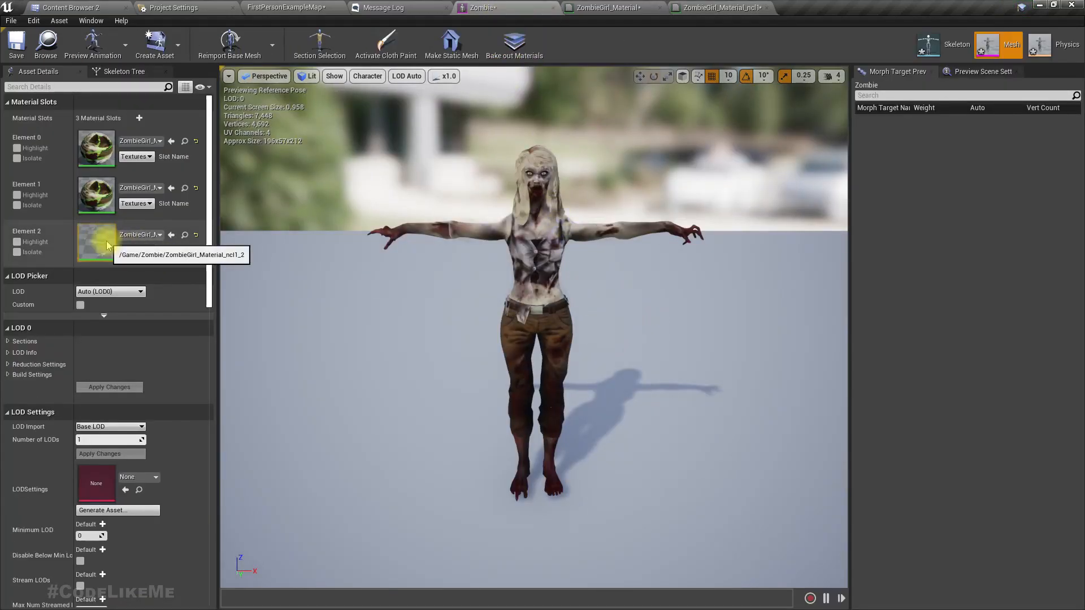
pyautogui.click(17, 252)
pyautogui.click(17, 252)
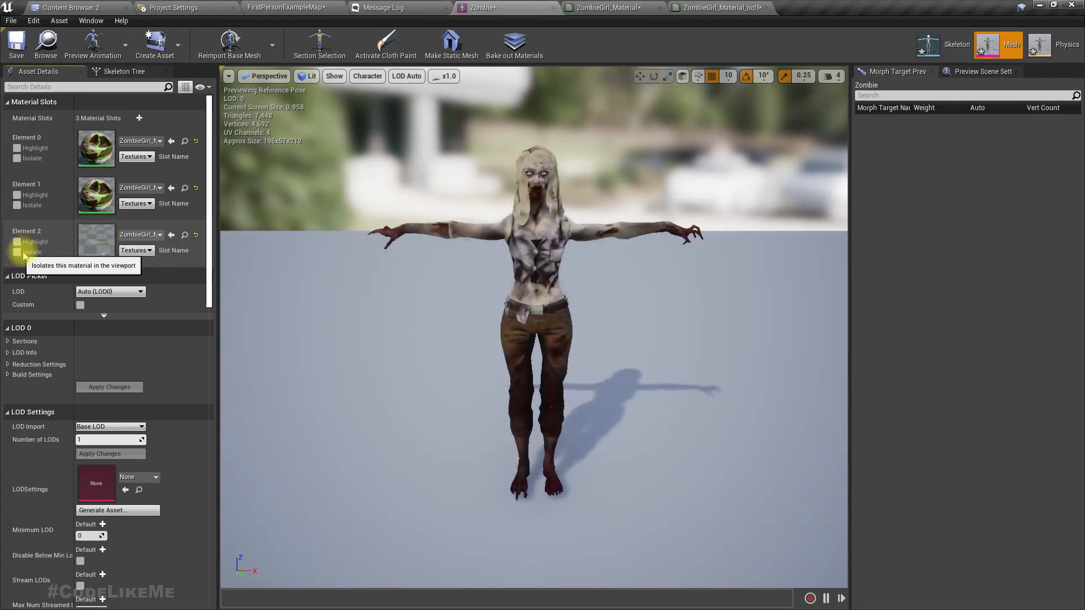
# - Open Element 2's material, move its result node clear of the texture samples, set the blend mode to Masked and apply
pyautogui.doubleClick(109, 245)
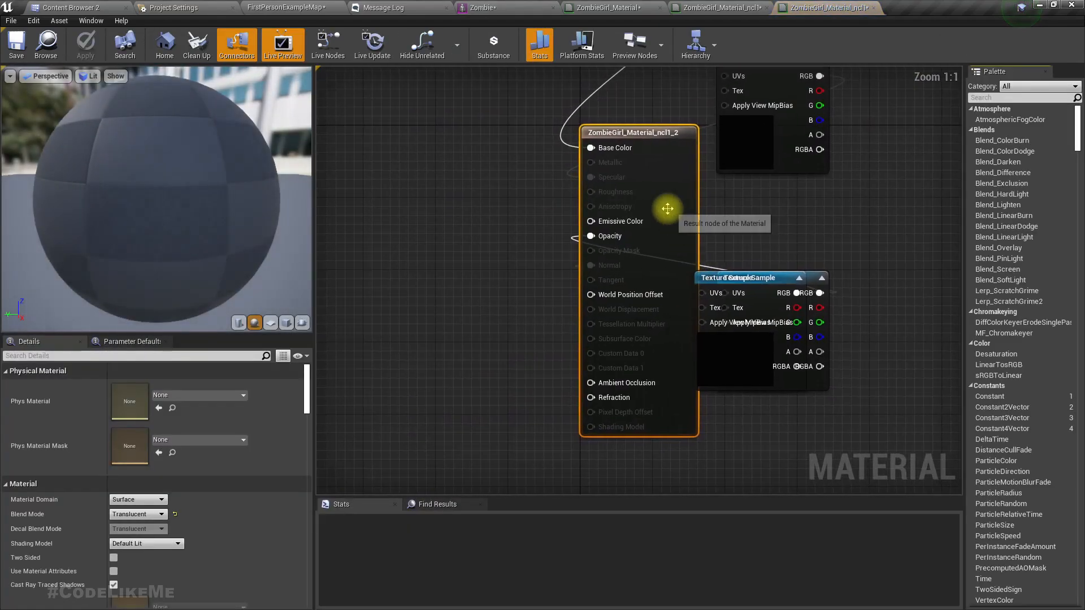
pyautogui.moveTo(664, 210); pyautogui.dragTo(528, 254, button='right')
pyautogui.moveTo(529, 254); pyautogui.dragTo(890, 204)
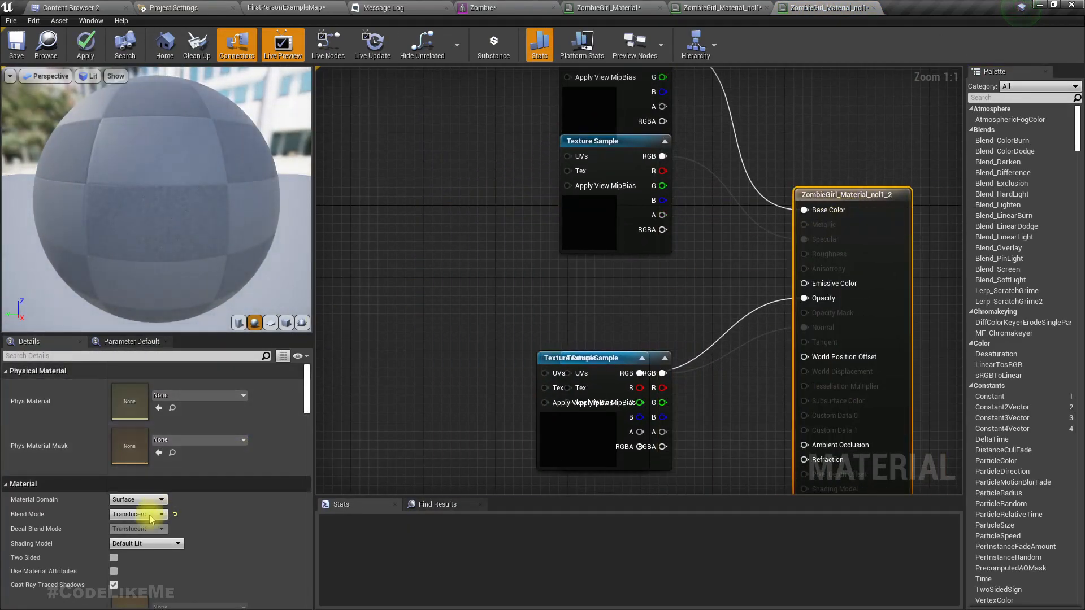
pyautogui.click(134, 514)
pyautogui.click(120, 531)
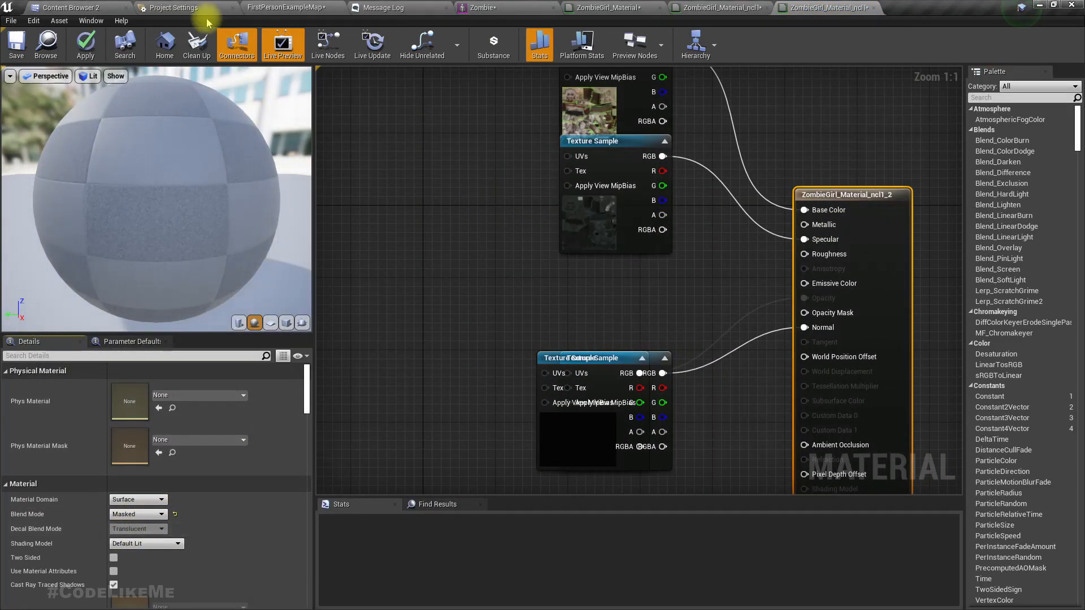
pyautogui.click(85, 46)
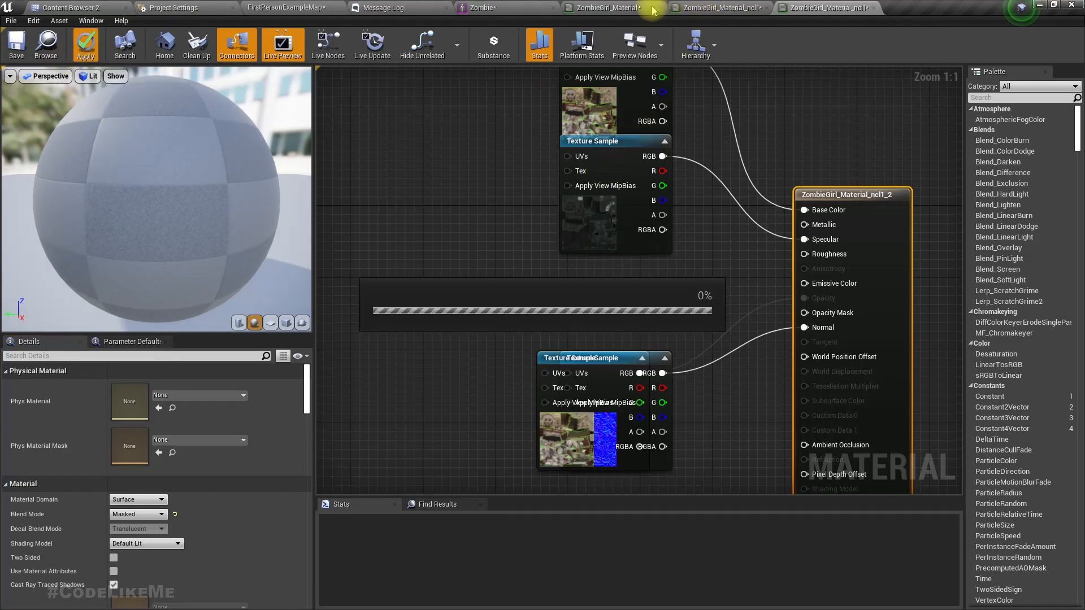
# - Inspect the Zombie mesh with its masked materials, isolating Element 2 and Element 1 one after the other
pyautogui.click(483, 7)
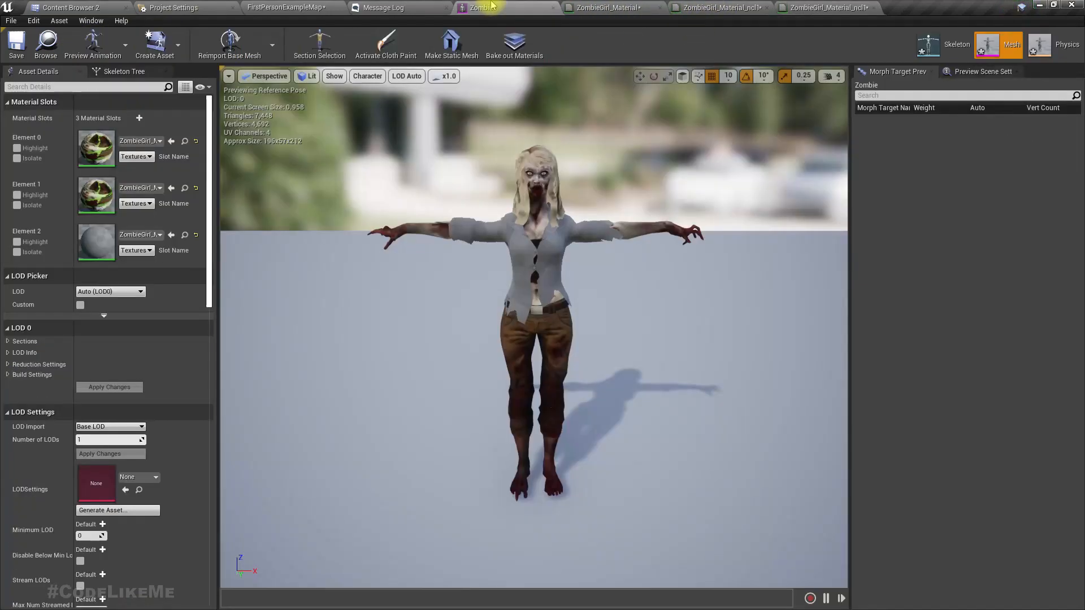
pyautogui.scroll(2, 517, 176)
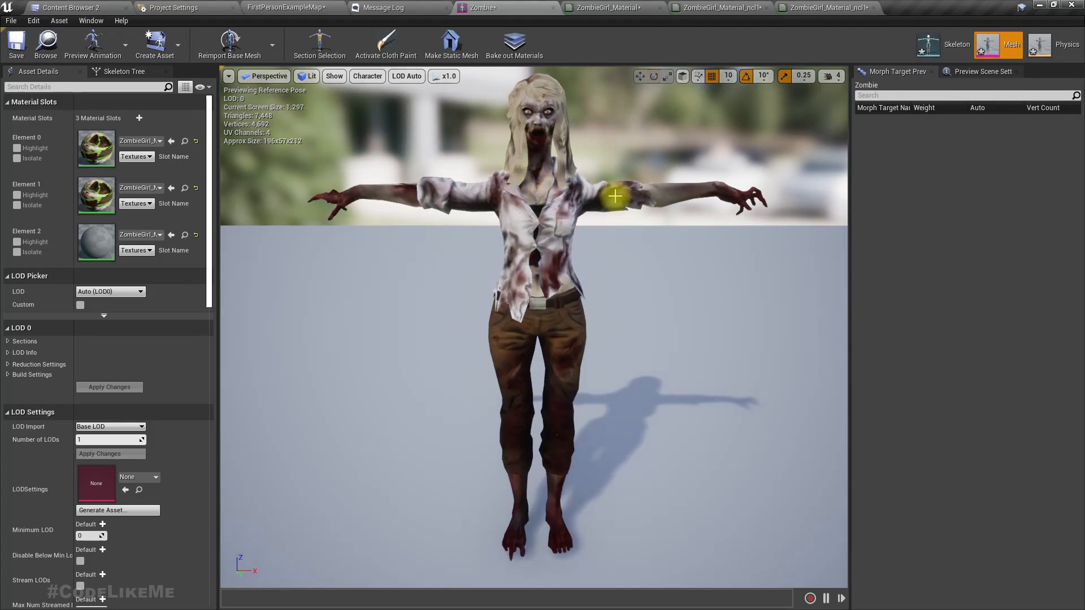
pyautogui.moveTo(687, 260); pyautogui.dragTo(303, 184)
pyautogui.click(17, 252)
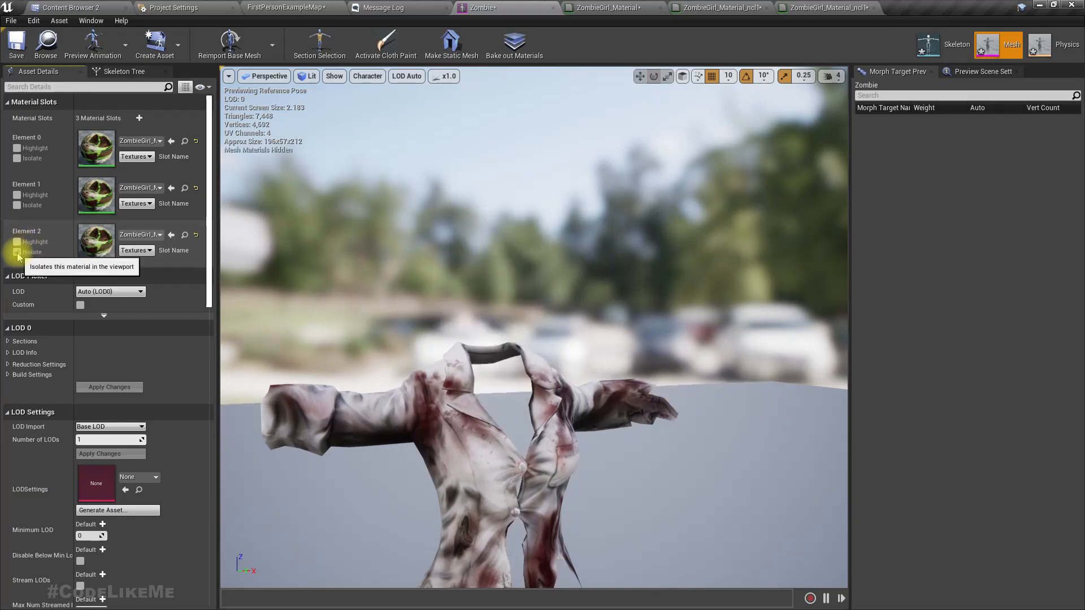
pyautogui.click(17, 252)
pyautogui.click(17, 205)
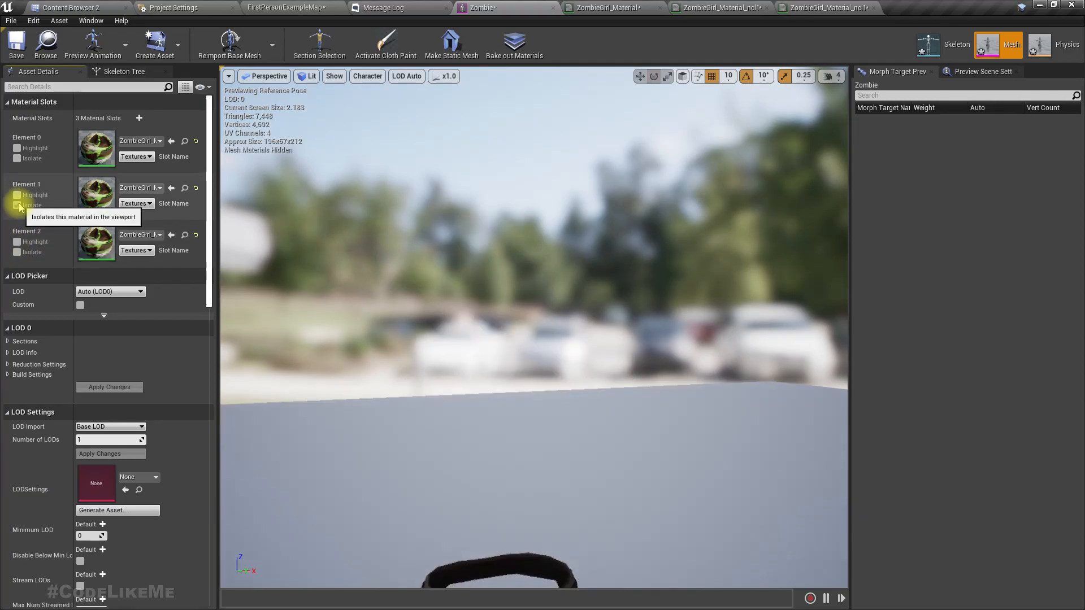
pyautogui.scroll(-5, 540, 351)
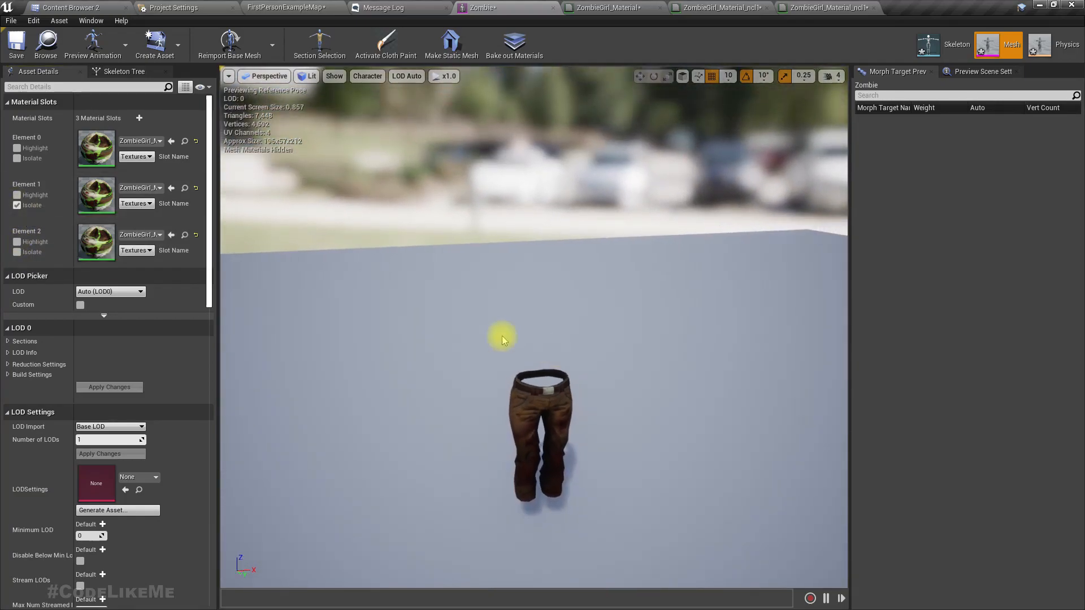
pyautogui.click(17, 205)
# - Isolate Element 0 to examine the zombie's body and hair up close, and restore the full mesh view
pyautogui.click(17, 158)
pyautogui.scroll(6, 533, 327)
pyautogui.moveTo(534, 327); pyautogui.dragTo(650, 328)
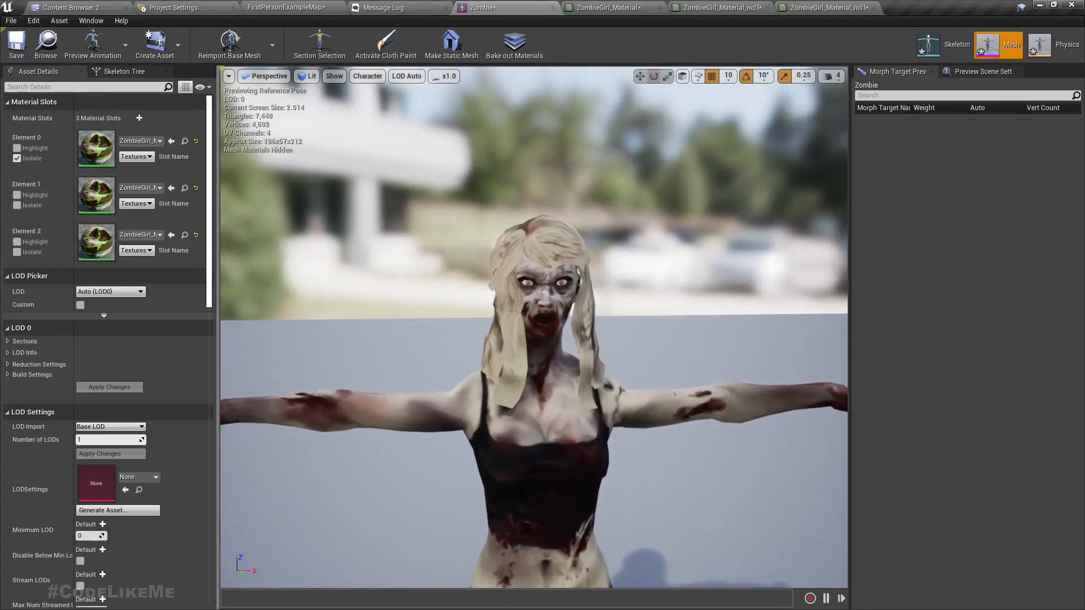
pyautogui.scroll(-4, 245, 264)
pyautogui.moveTo(245, 264); pyautogui.dragTo(317, 263)
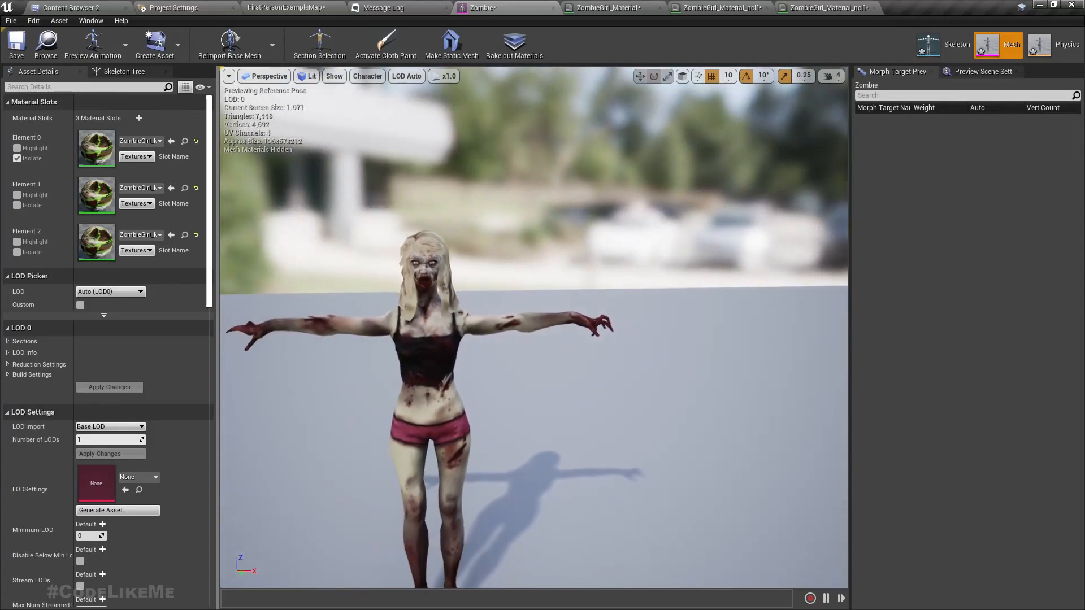
pyautogui.click(18, 159)
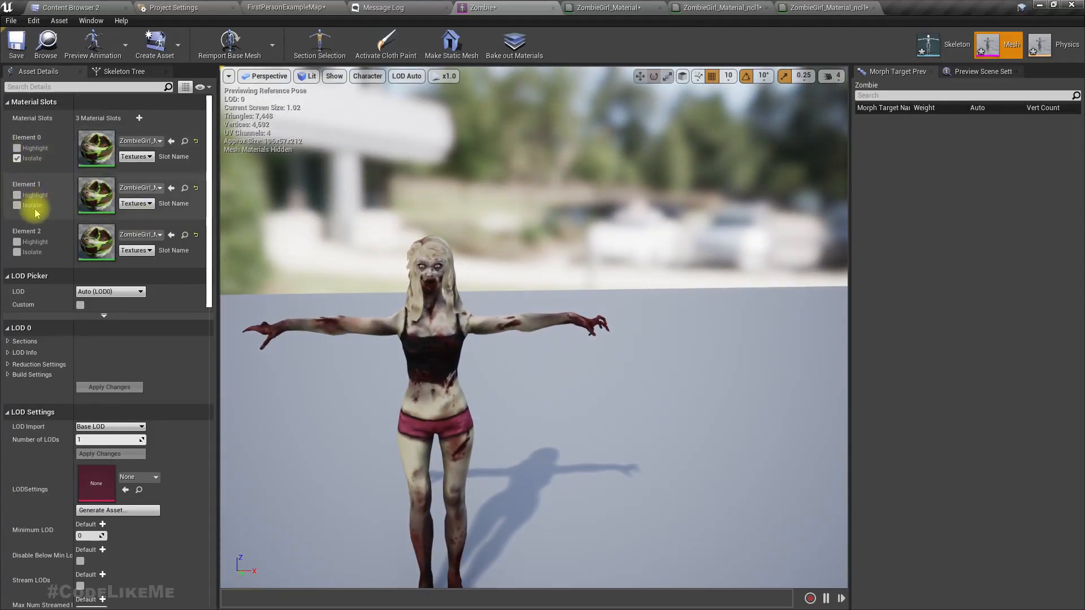
pyautogui.click(19, 163)
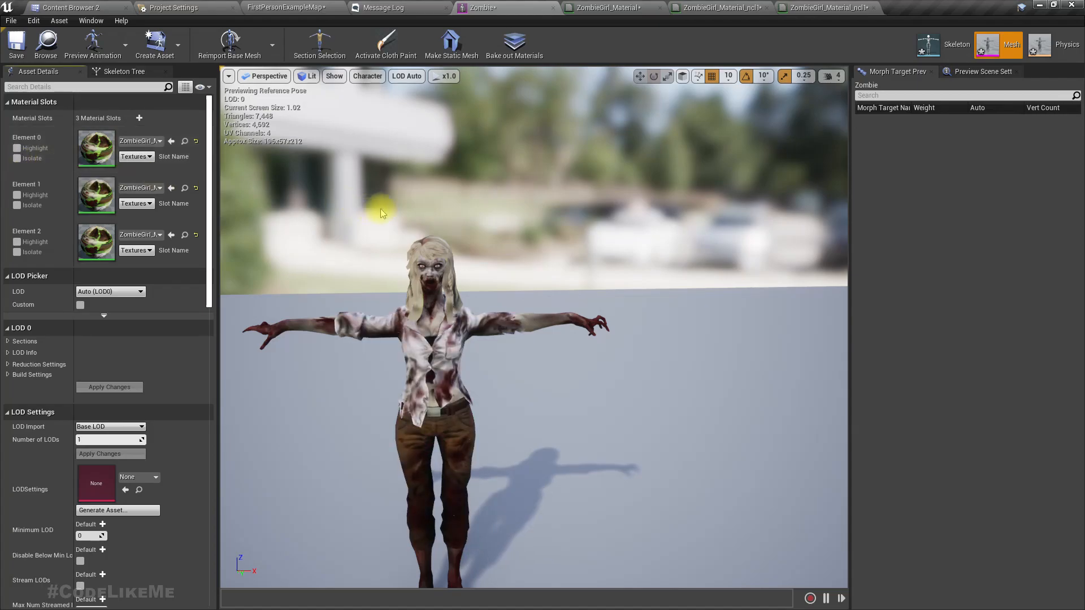
# - Save all modified assets and place the Zombie mesh on the floor of FirstPersonExampleMap
pyautogui.hotkey('ctrl', 'shift', 's')
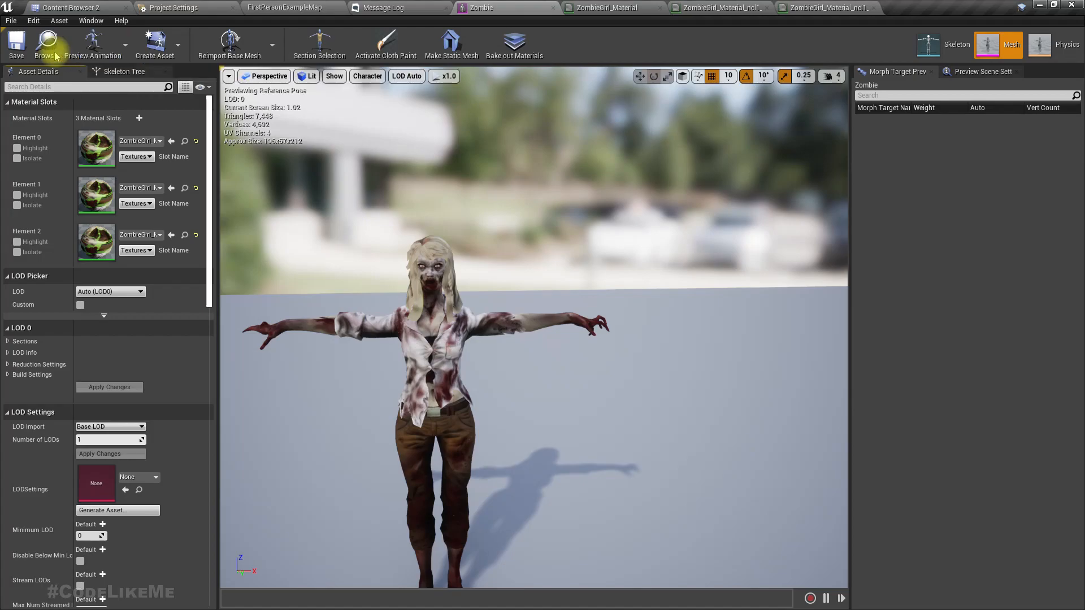
pyautogui.click(68, 7)
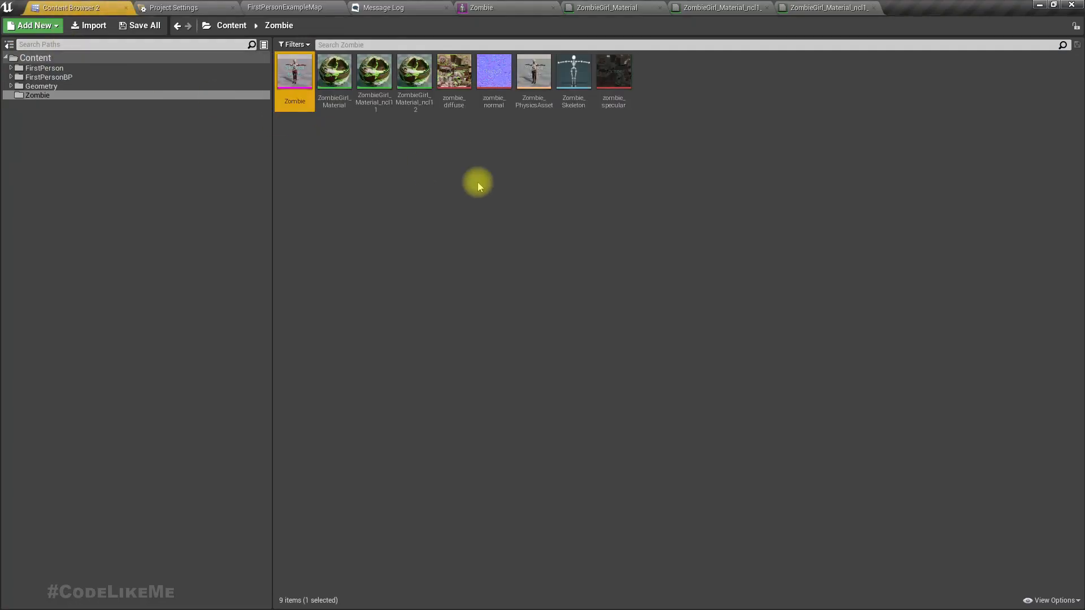
pyautogui.moveTo(294, 72); pyautogui.dragTo(499, 382)
pyautogui.moveTo(554, 360); pyautogui.dragTo(463, 360, button='right')
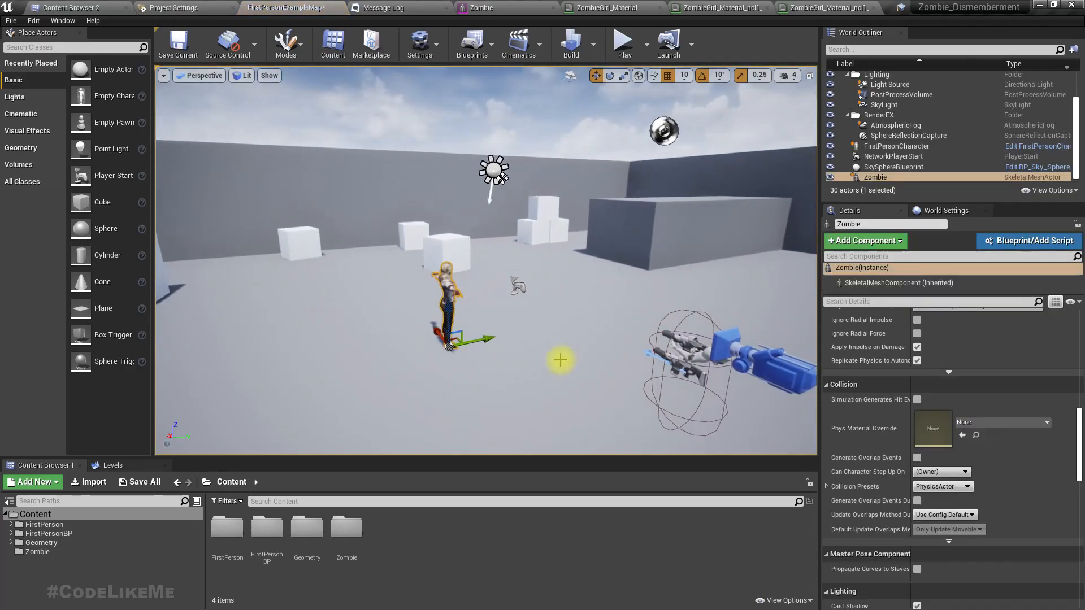
# - Play the level full screen to check how the placed zombie looks, and return to the normal editor layout
pyautogui.press('F11')
pyautogui.hotkey('alt', 'p')
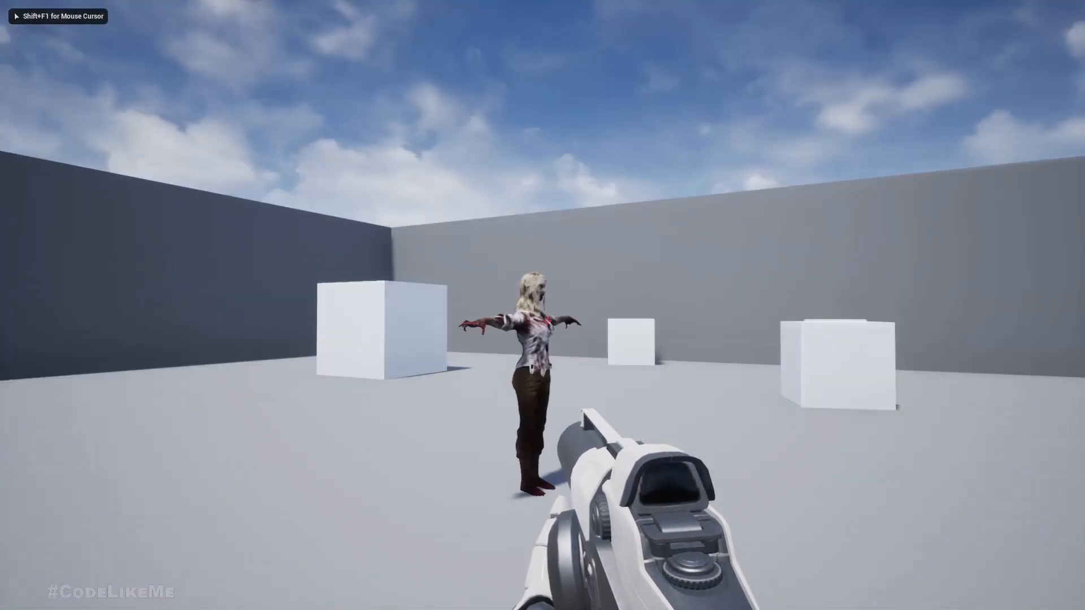
pyautogui.click(543, 305)
pyautogui.press('Escape')
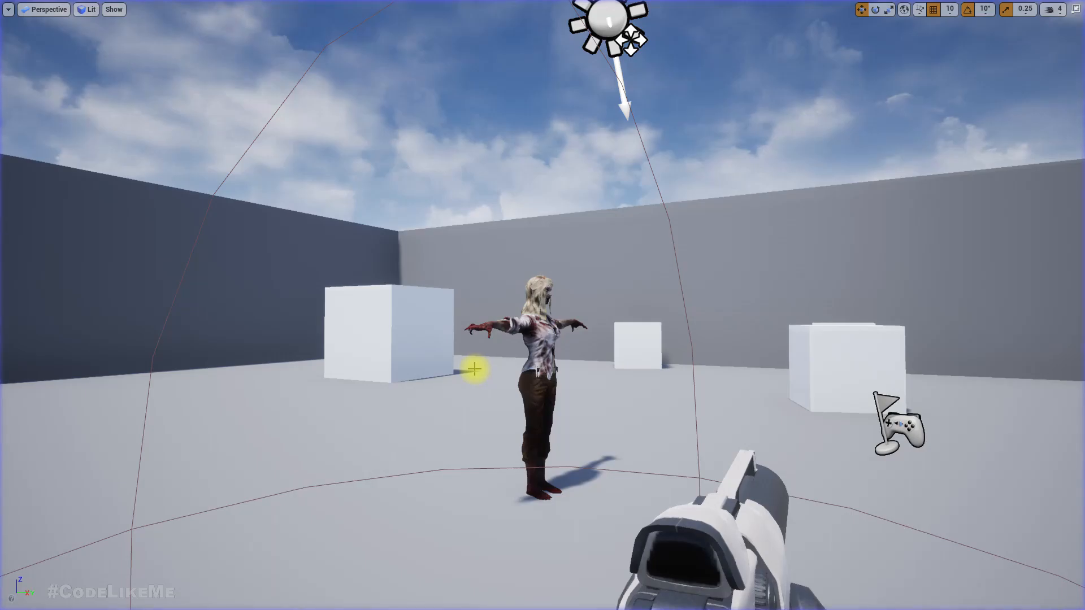
pyautogui.press('F11')
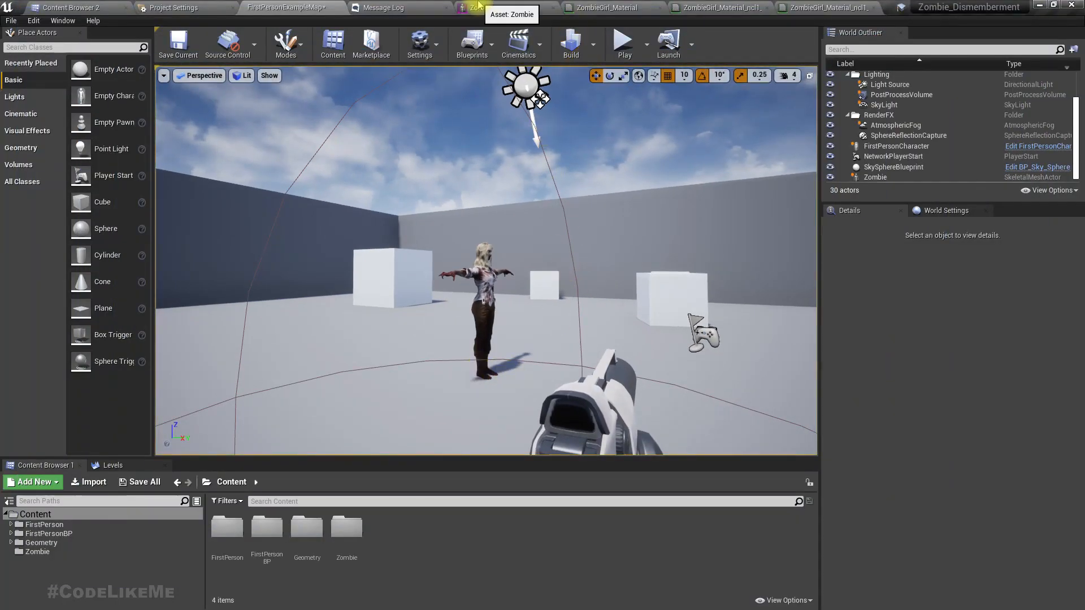
# - Create a new folder named MatTex inside the Zombie content folder
pyautogui.click(507, 8)
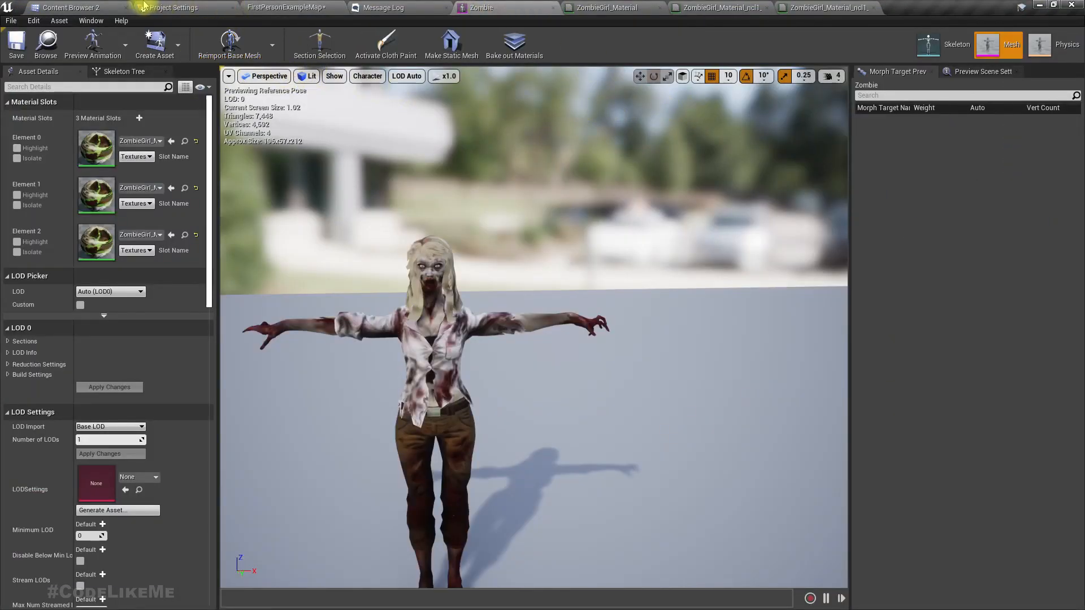
pyautogui.click(79, 8)
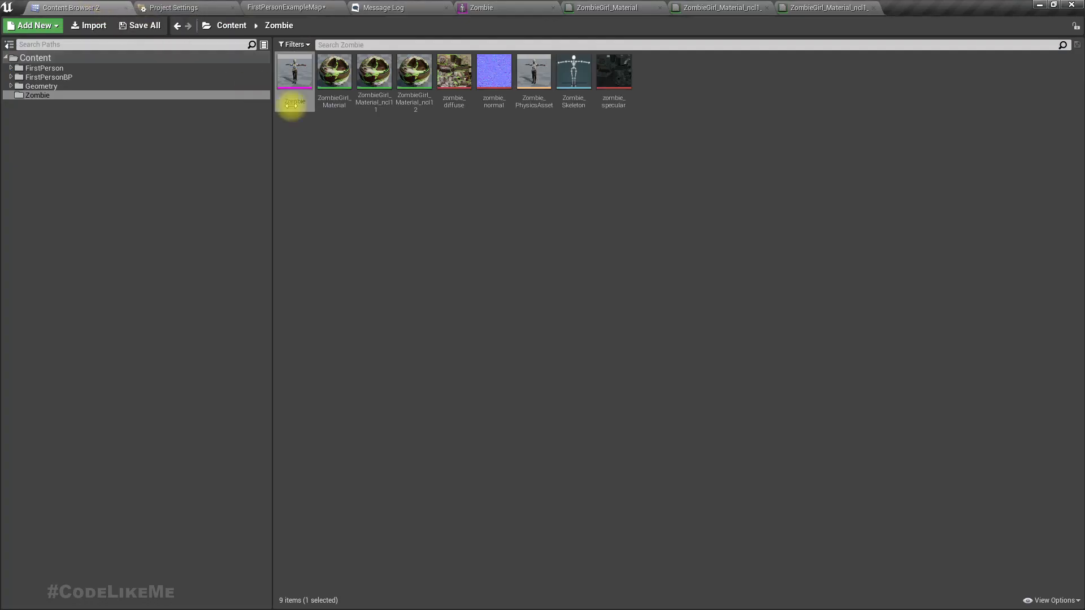
pyautogui.rightClick(503, 171)
pyautogui.click(537, 189)
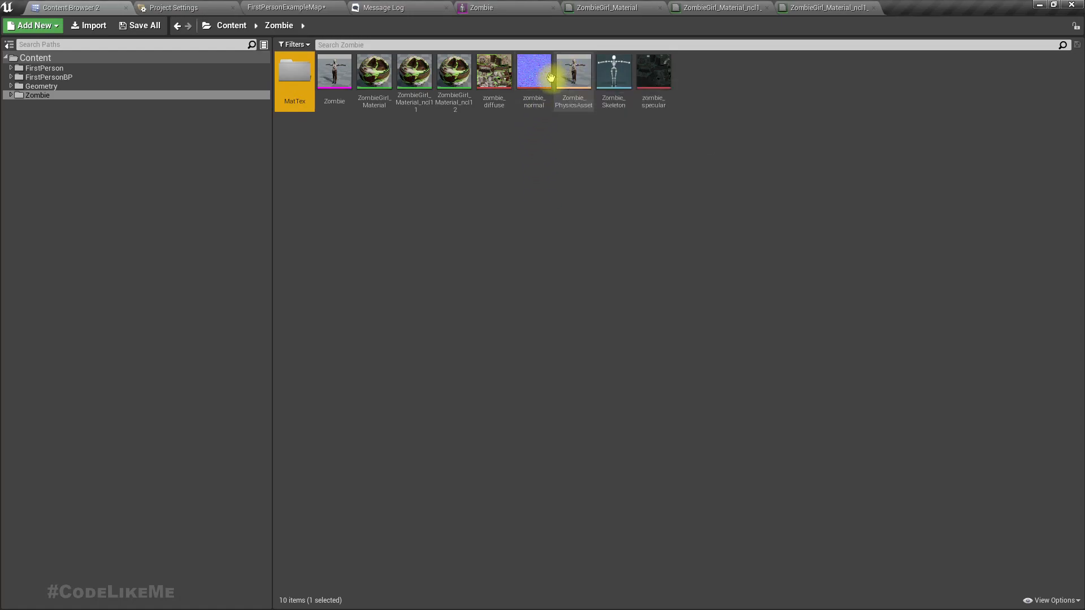
# - Move the three ZombieGirl materials and the zombie_diffuse, zombie_normal and zombie_specular textures into the MatTex folder
pyautogui.click(652, 73)
pyautogui.keyDown('ctrl'); pyautogui.click(533, 73); pyautogui.keyUp('ctrl')
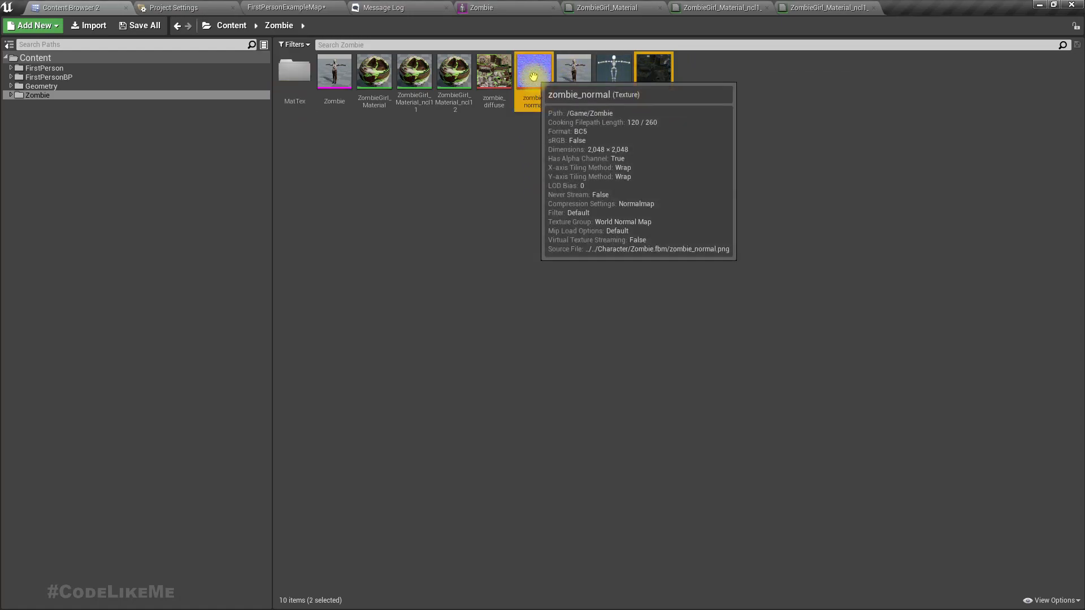
pyautogui.keyDown('ctrl'); pyautogui.click(493, 72); pyautogui.keyUp('ctrl')
pyautogui.keyDown('ctrl'); pyautogui.click(454, 74); pyautogui.keyUp('ctrl')
pyautogui.keyDown('ctrl'); pyautogui.click(411, 79); pyautogui.keyUp('ctrl')
pyautogui.keyDown('ctrl'); pyautogui.click(369, 72); pyautogui.keyUp('ctrl')
pyautogui.moveTo(369, 72); pyautogui.dragTo(287, 78)
pyautogui.click(313, 92)
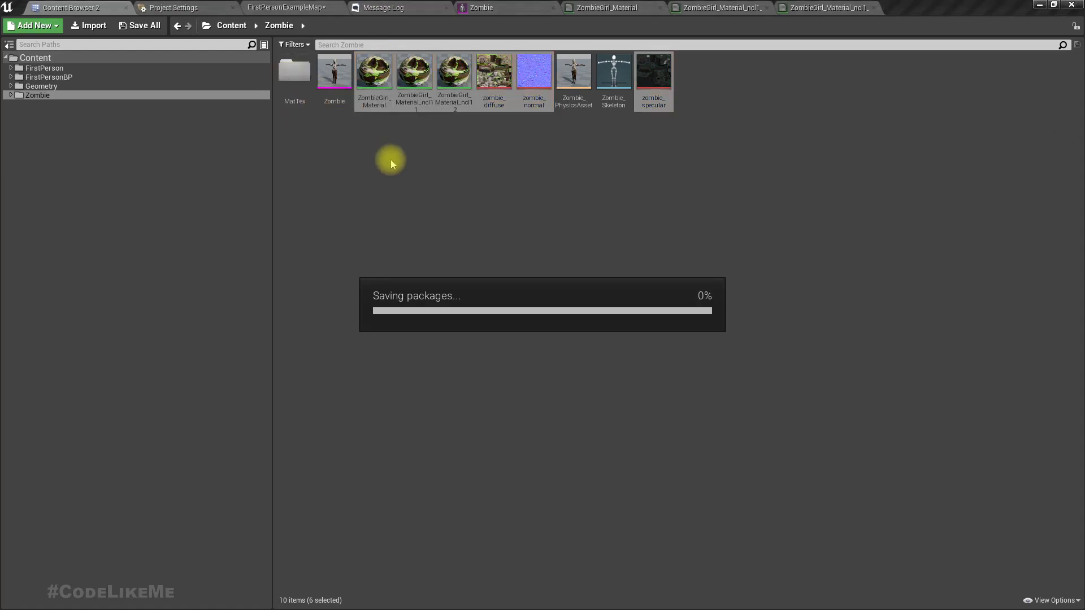
# - Create a new folder named Animations inside the Zombie content folder
pyautogui.rightClick(395, 149)
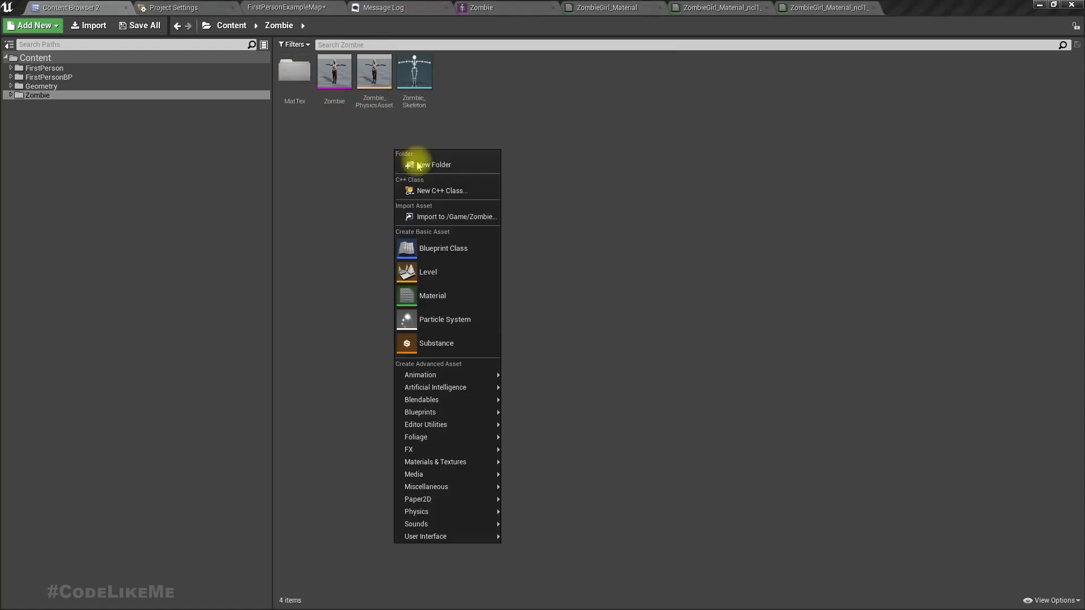
pyautogui.click(412, 162)
pyautogui.write('Animations')
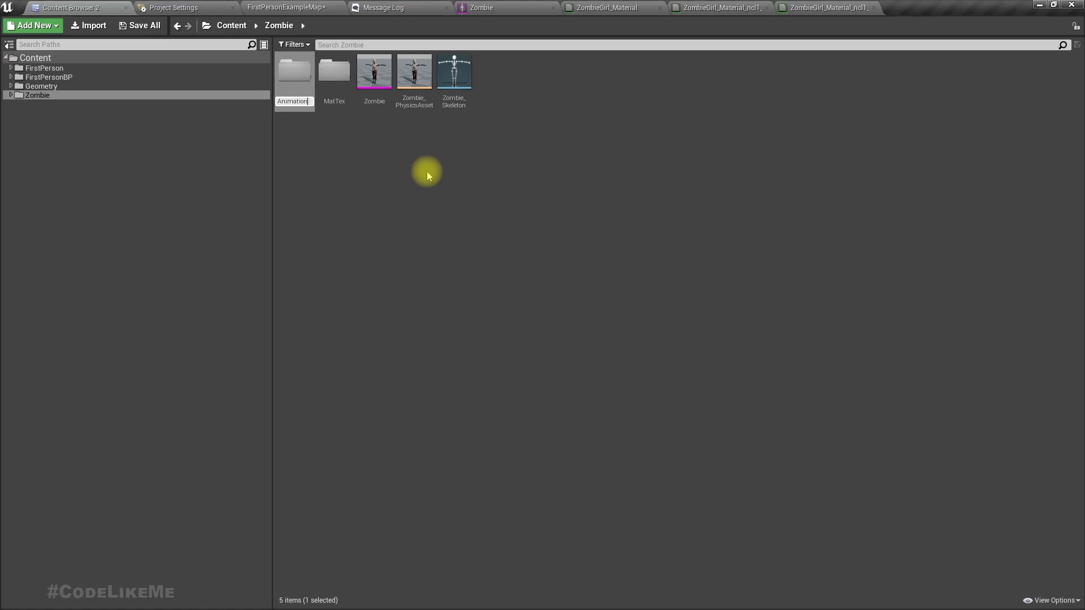
pyautogui.press('Return')
# - Import Zombie Crawl.fbx, Zombie Idle.fbx and Zombie Walk.fbx from the Character folder into the Animations folder, using Zombie_Skeleton as their skeleton
pyautogui.hotkey('alt', 'Tab')
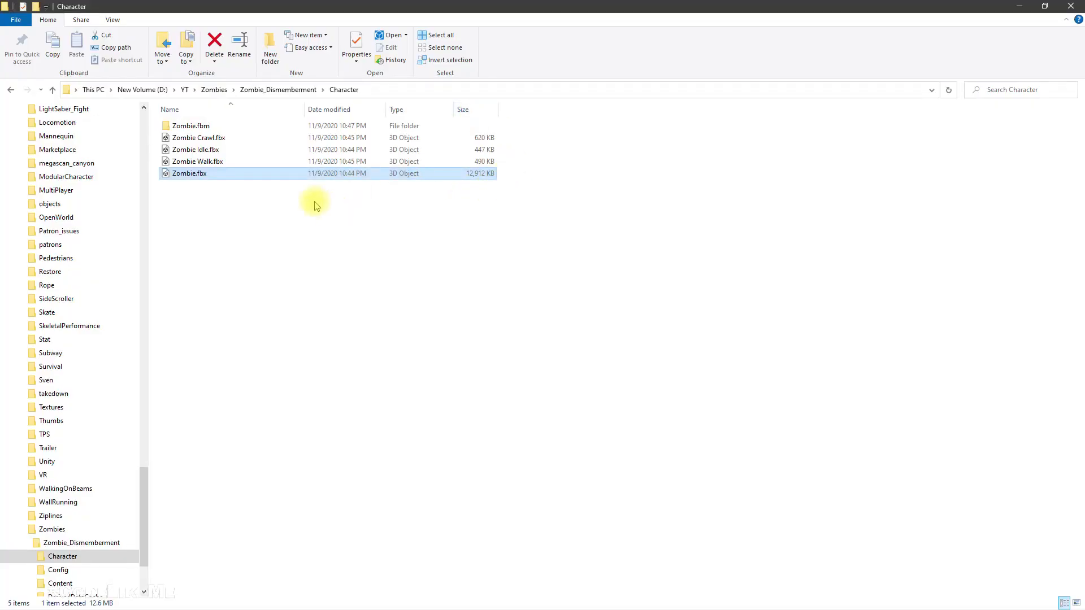
pyautogui.click(214, 138)
pyautogui.keyDown('shift'); pyautogui.click(225, 162); pyautogui.keyUp('shift')
pyautogui.moveTo(217, 146); pyautogui.dragTo(473, 287)
pyautogui.hotkey('alt', 'Tab')
pyautogui.moveTo(302, 81); pyautogui.dragTo(303, 81)
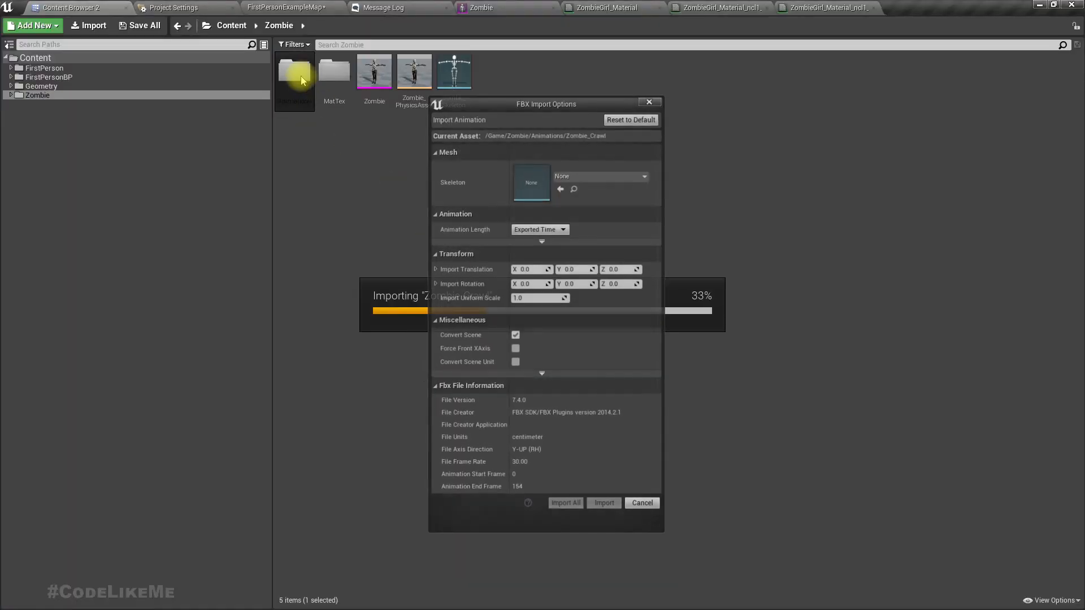
pyautogui.click(593, 175)
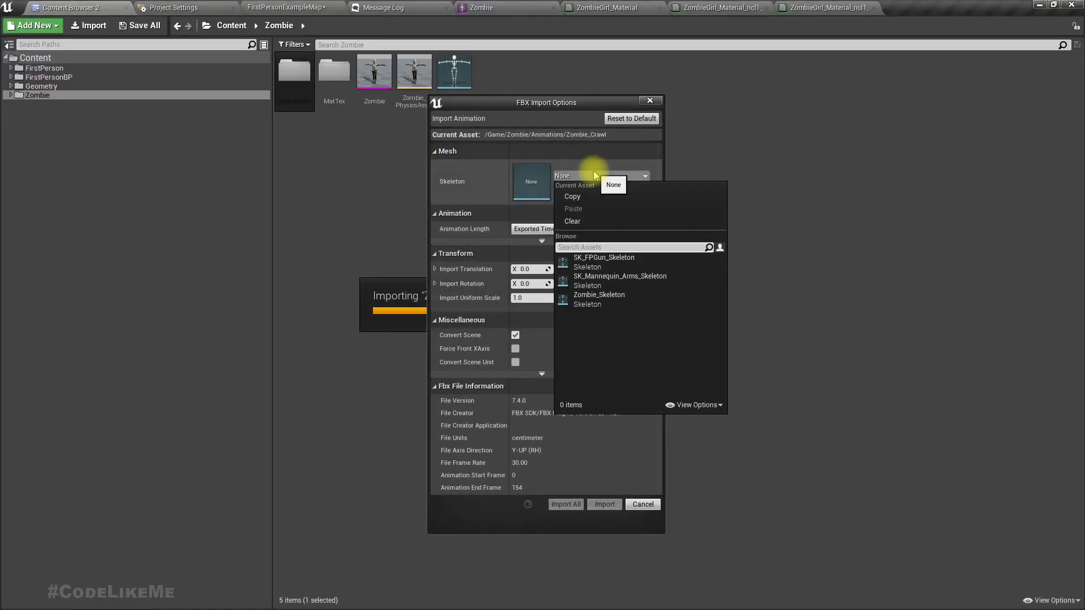
pyautogui.click(610, 307)
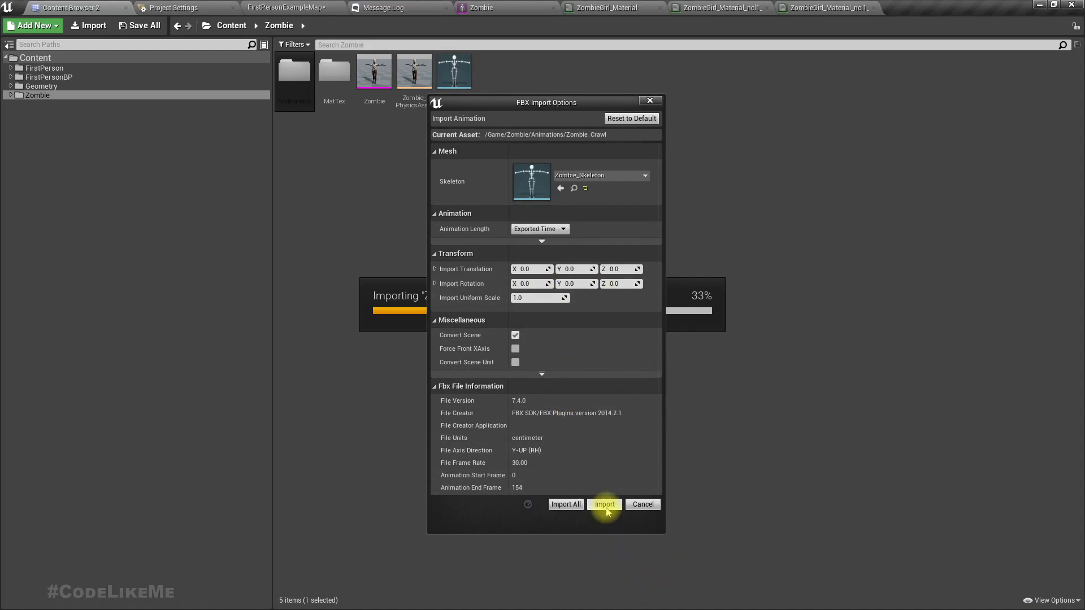
pyautogui.click(605, 506)
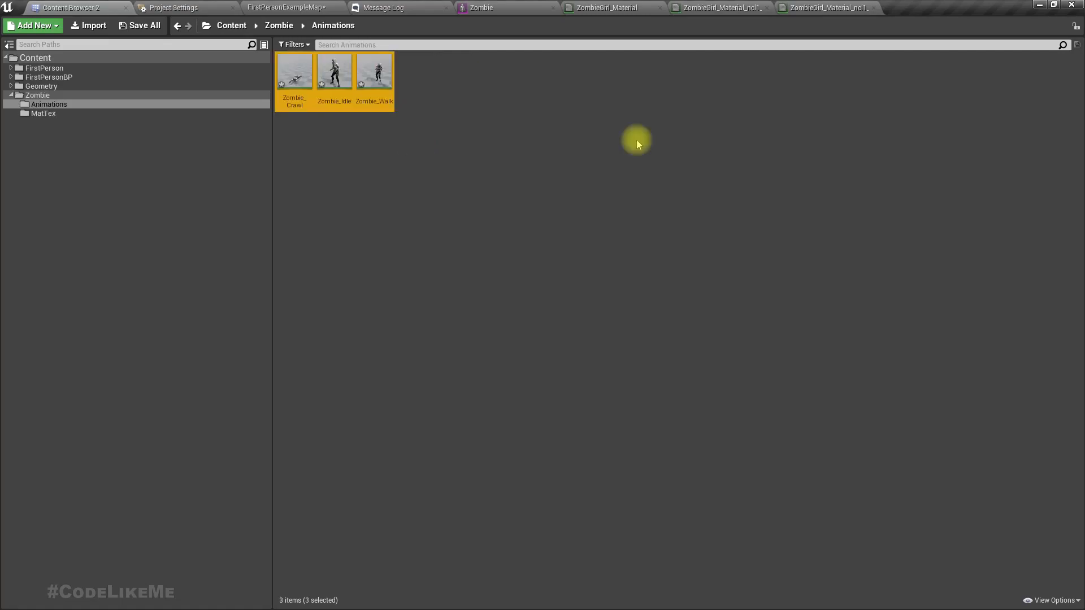
# - Preview the imported Zombie_Walk, Zombie_Idle and Zombie_Crawl animations one after another on the zombie mesh
pyautogui.doubleClick(375, 72)
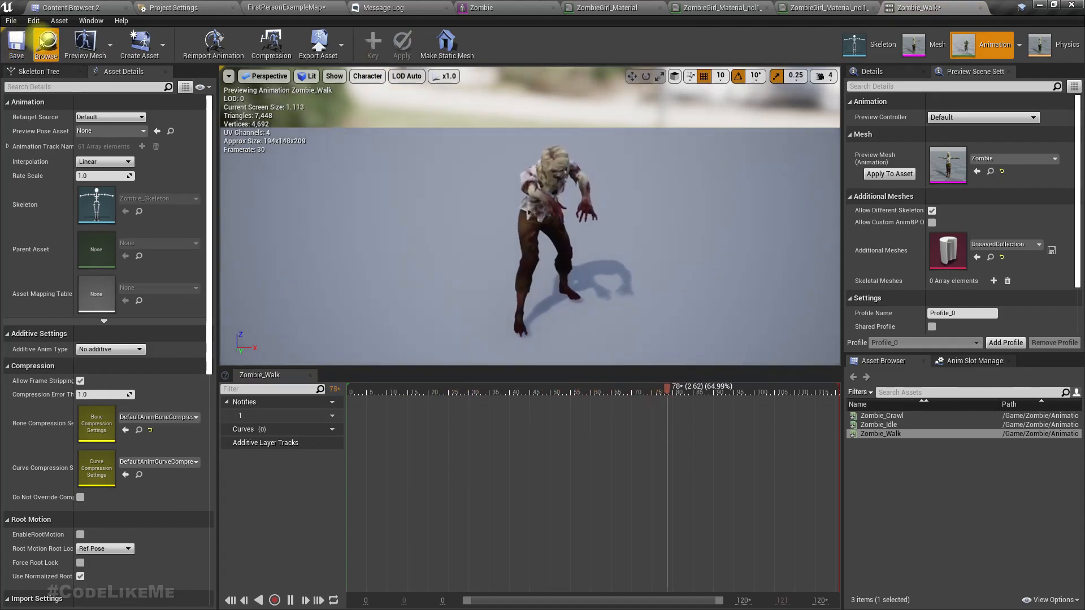
pyautogui.click(68, 8)
pyautogui.click(334, 82)
pyautogui.doubleClick(334, 82)
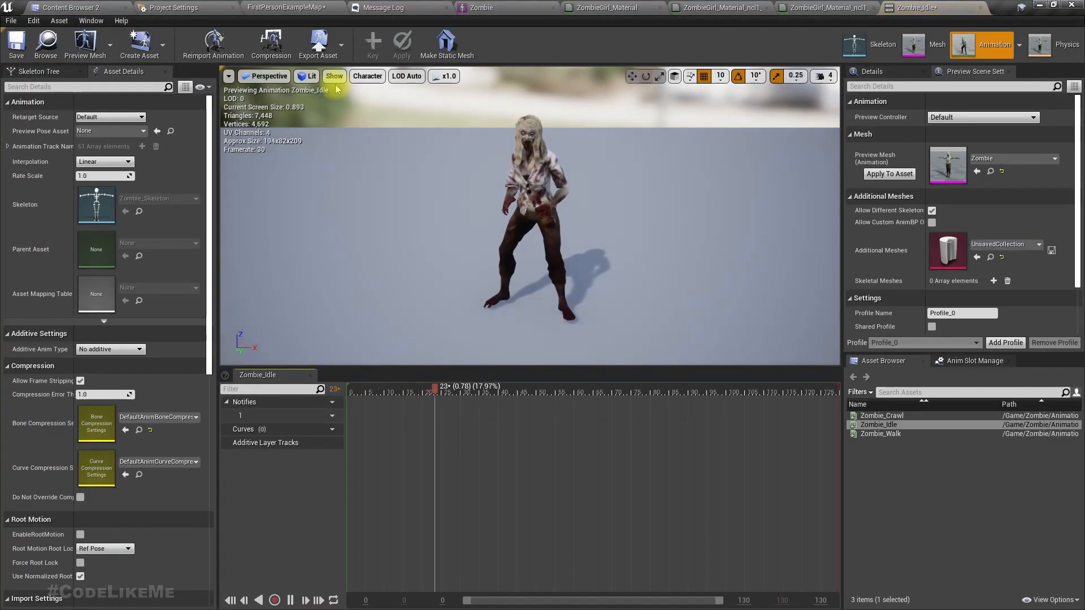
pyautogui.click(46, 44)
pyautogui.doubleClick(291, 63)
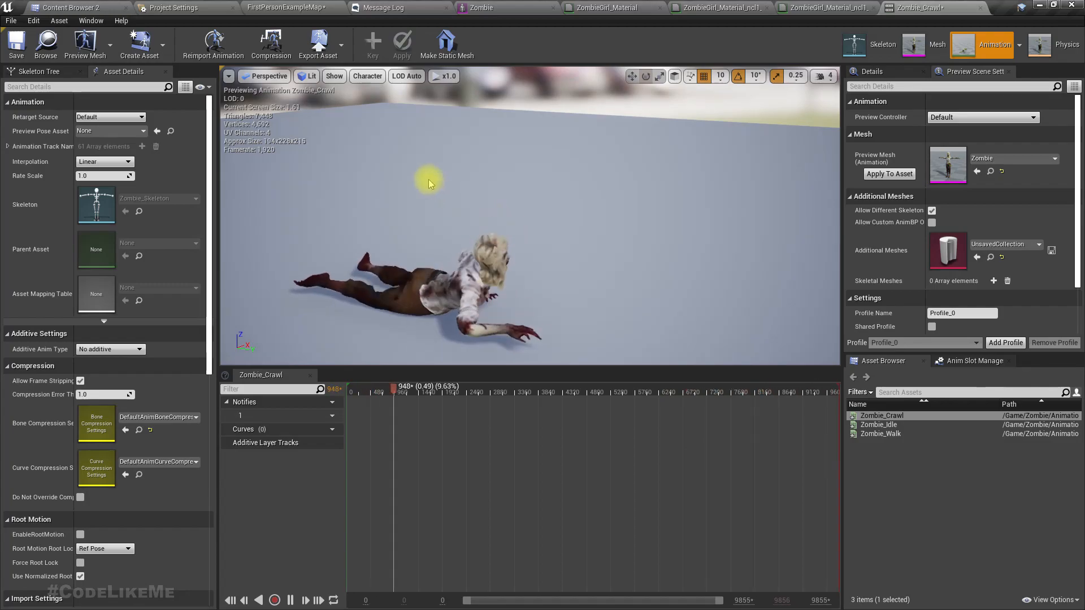
# - Create a Blueprint class with Character as its parent in the Zombie content folder and name it Ch_Zombie
pyautogui.click(82, 8)
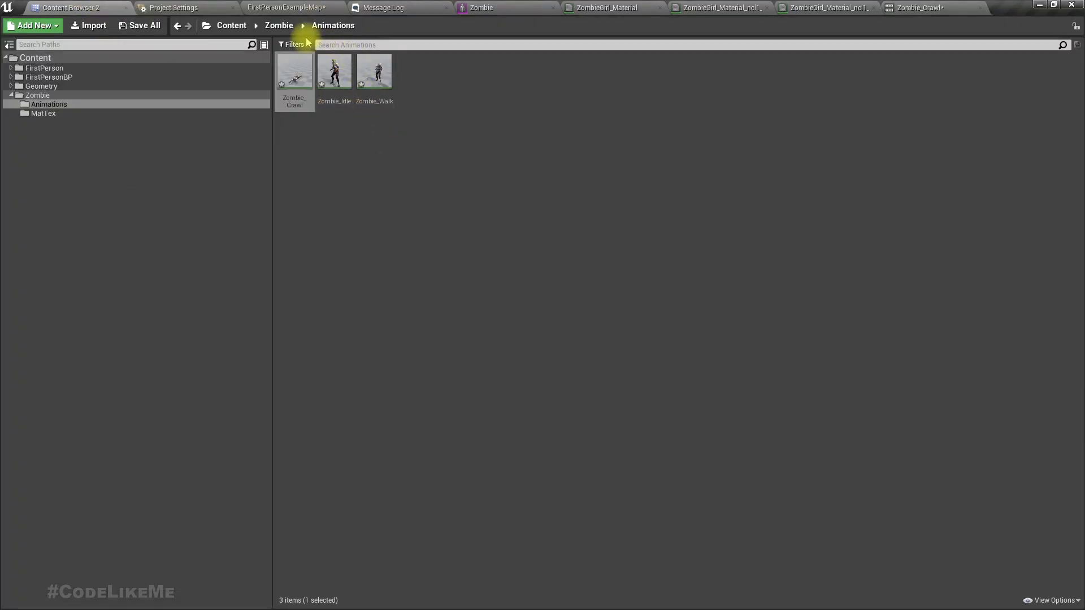
pyautogui.click(279, 26)
pyautogui.rightClick(376, 79)
pyautogui.moveTo(427, 96)
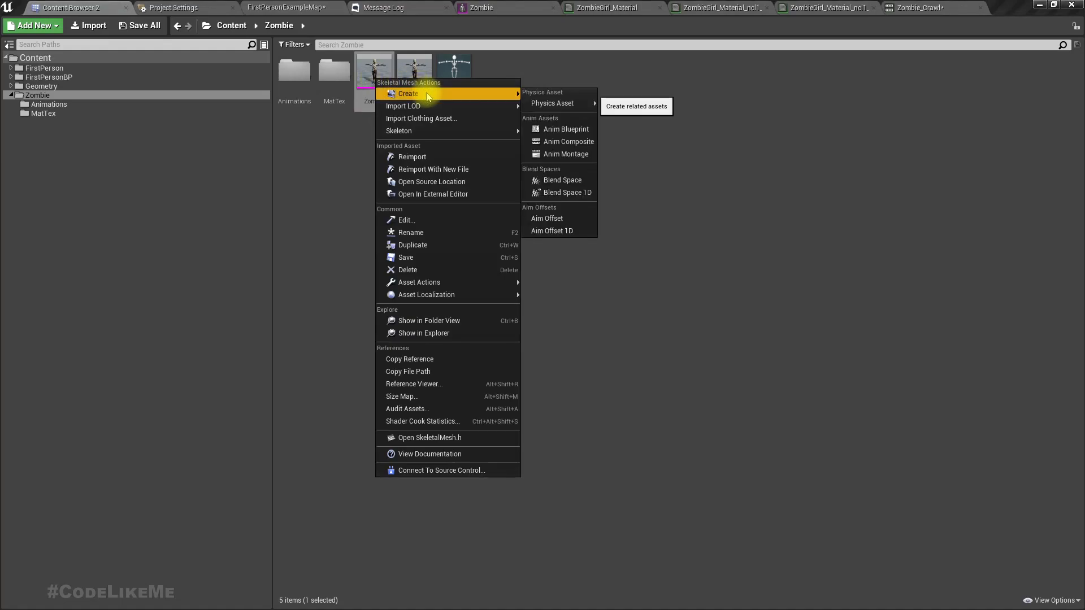
pyautogui.rightClick(340, 138)
pyautogui.click(389, 235)
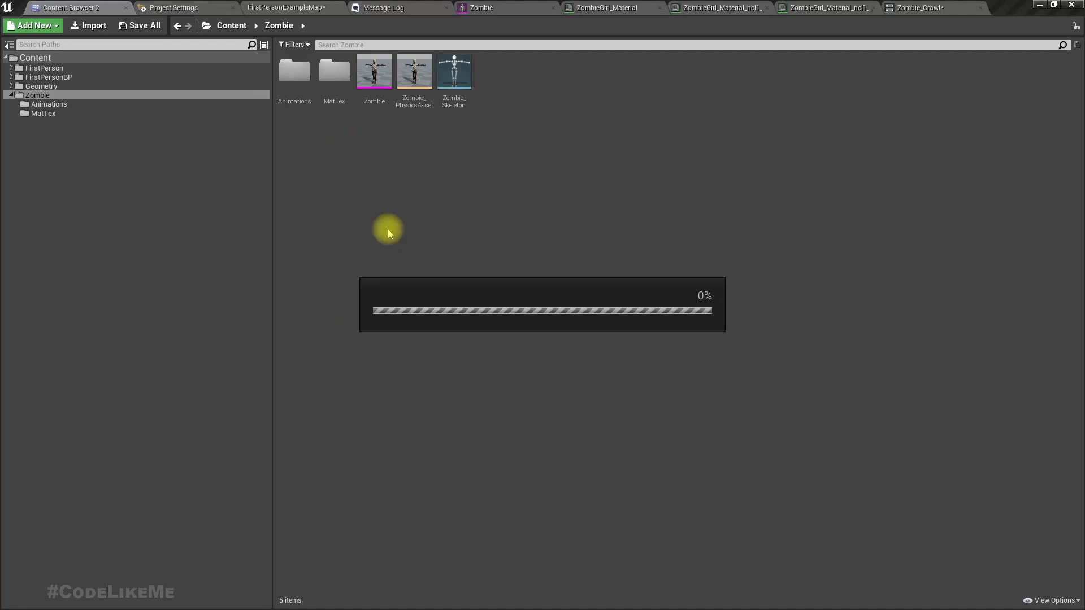
pyautogui.click(429, 261)
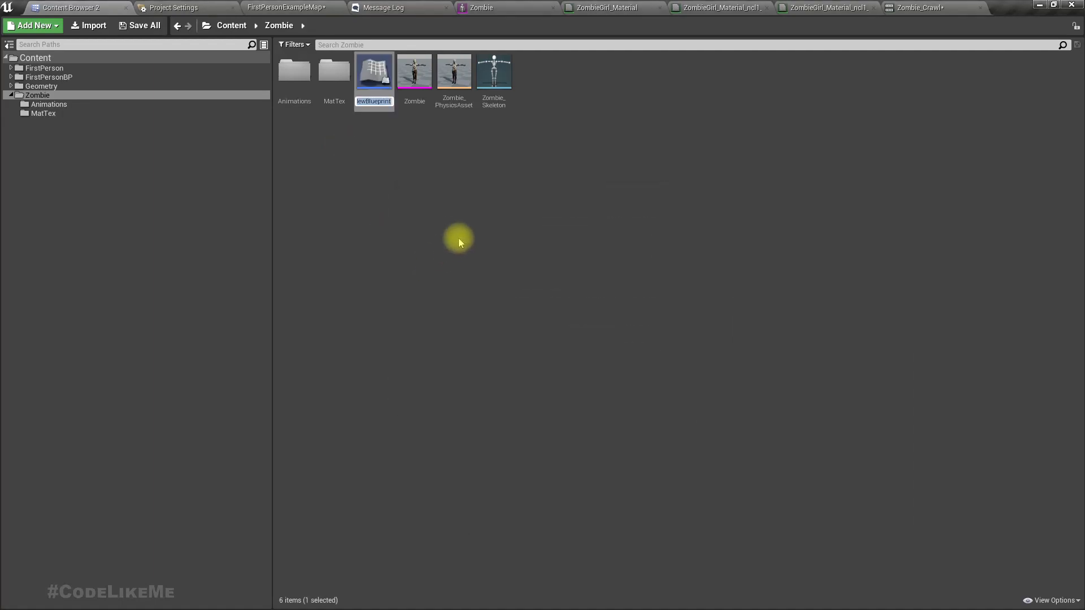
pyautogui.write('Ch_Zombie')
pyautogui.press('Return')
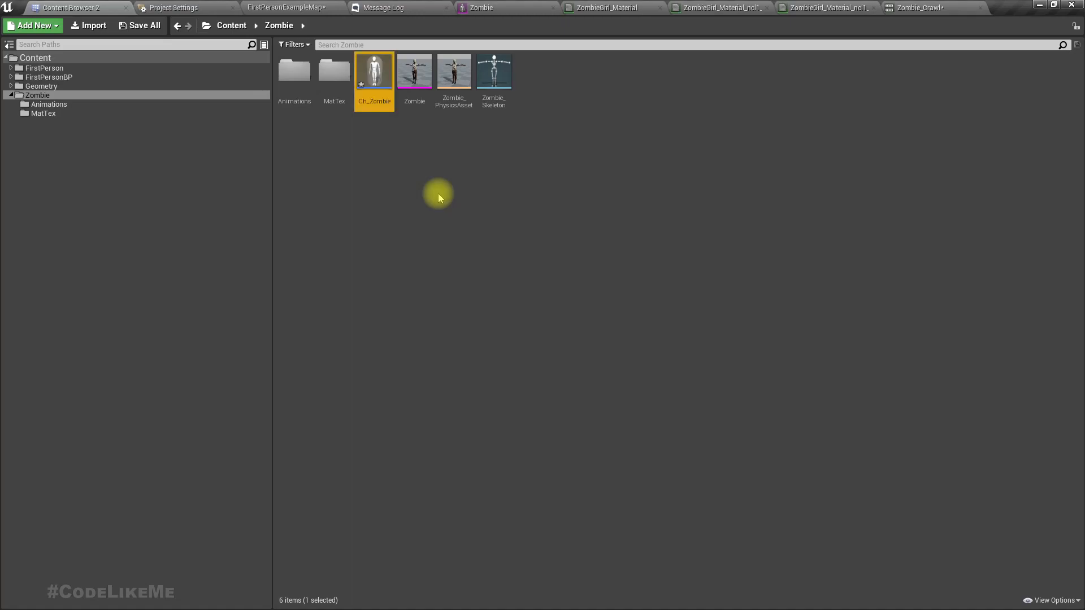
# - Open the Ch_Zombie blueprint and assign the Zombie skeletal mesh to its inherited Mesh component
pyautogui.press('Return')
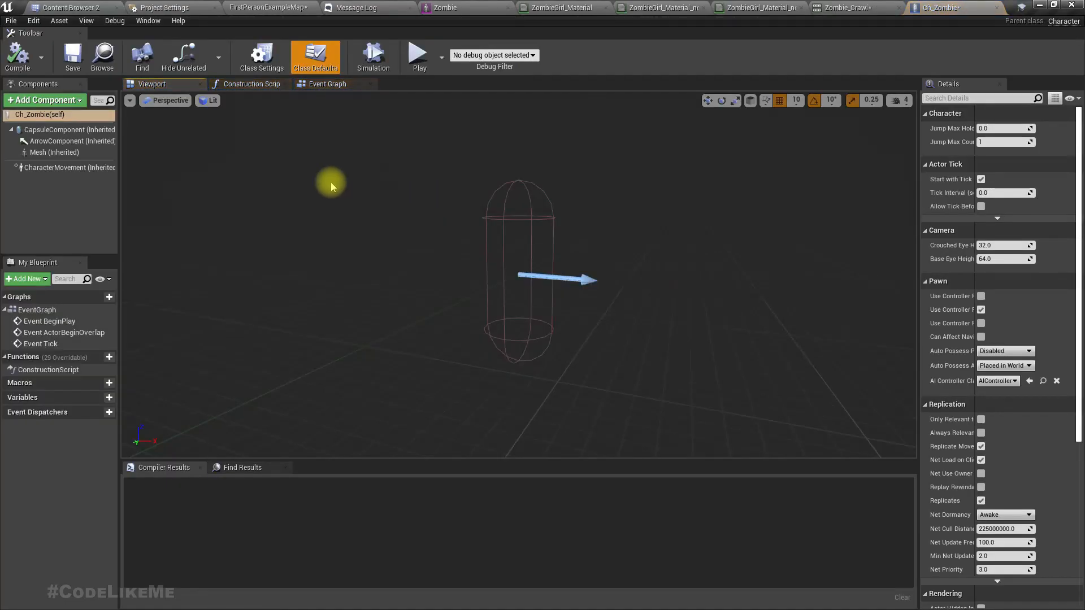
pyautogui.click(54, 152)
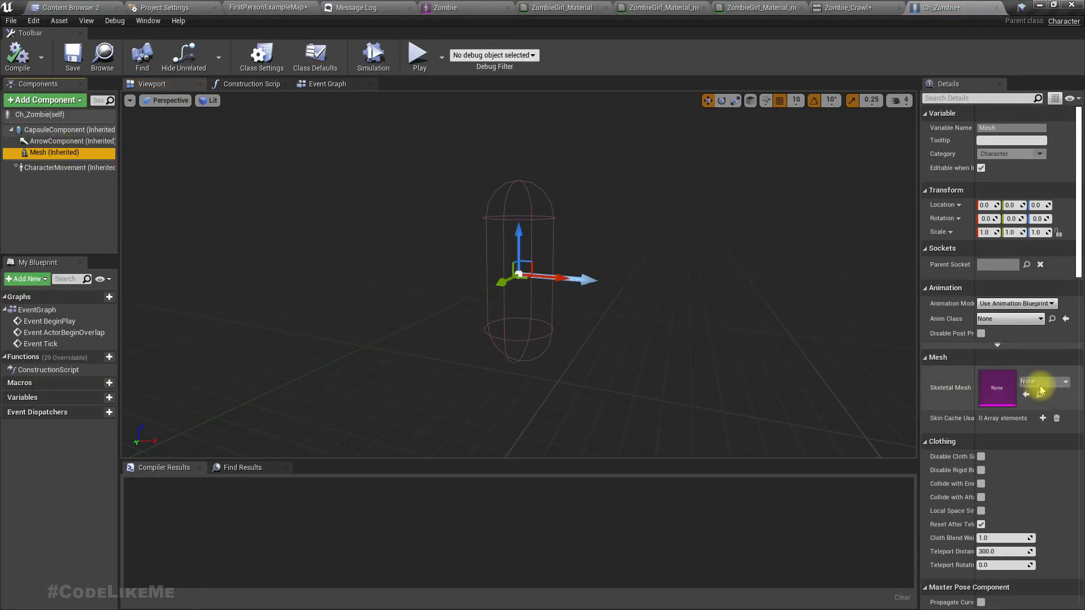
pyautogui.click(1041, 383)
pyautogui.click(940, 260)
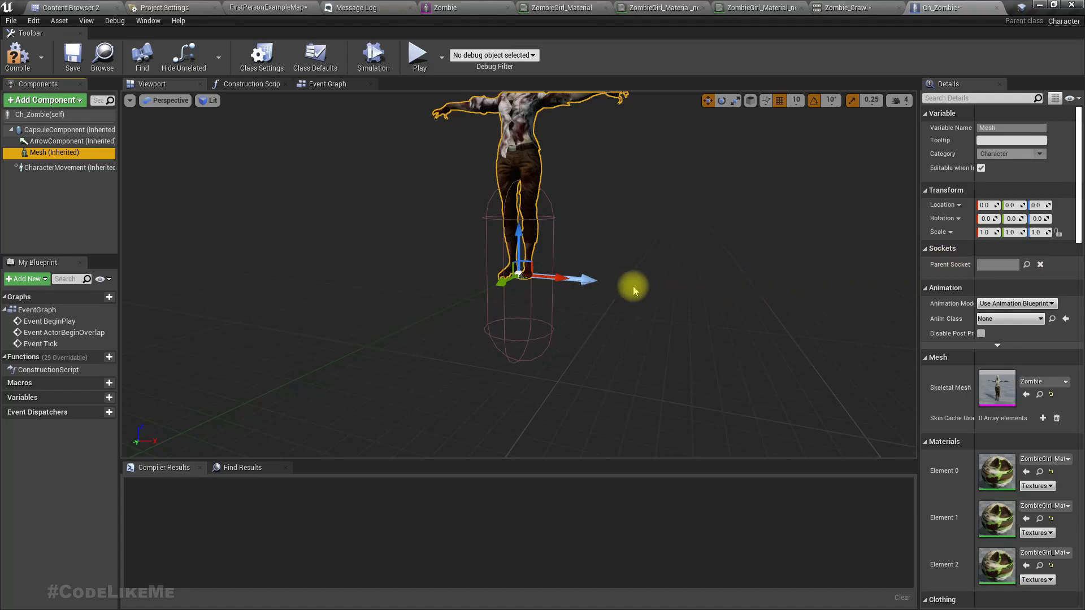
# - Set the Mesh component's Z rotation to -90 degrees and widen the Details area to show the full transform values
pyautogui.moveTo(657, 310); pyautogui.dragTo(678, 356, button='right')
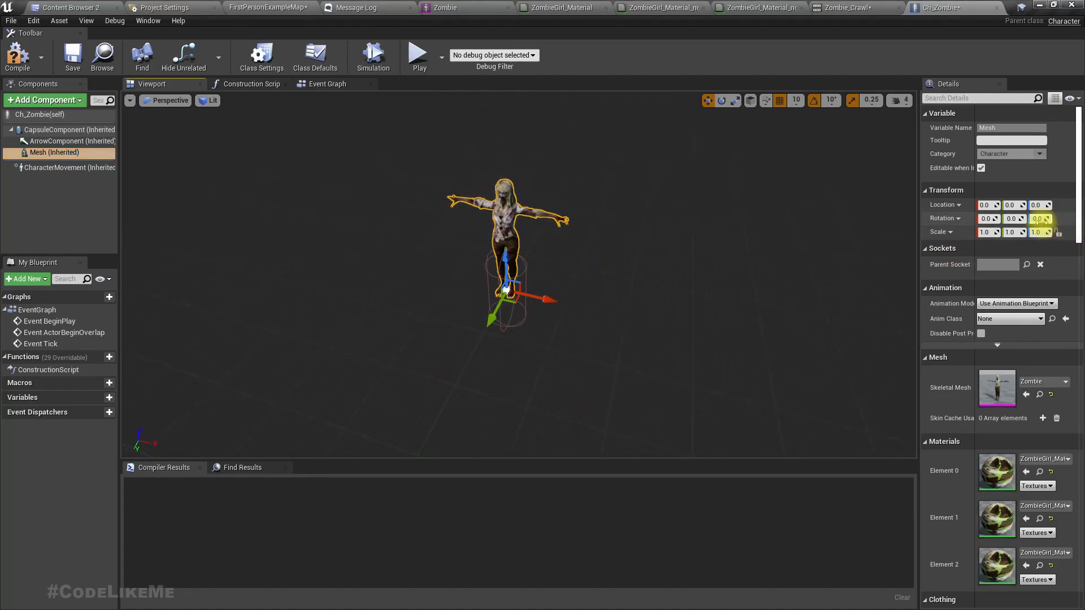
pyautogui.moveTo(1035, 219); pyautogui.dragTo(1039, 220)
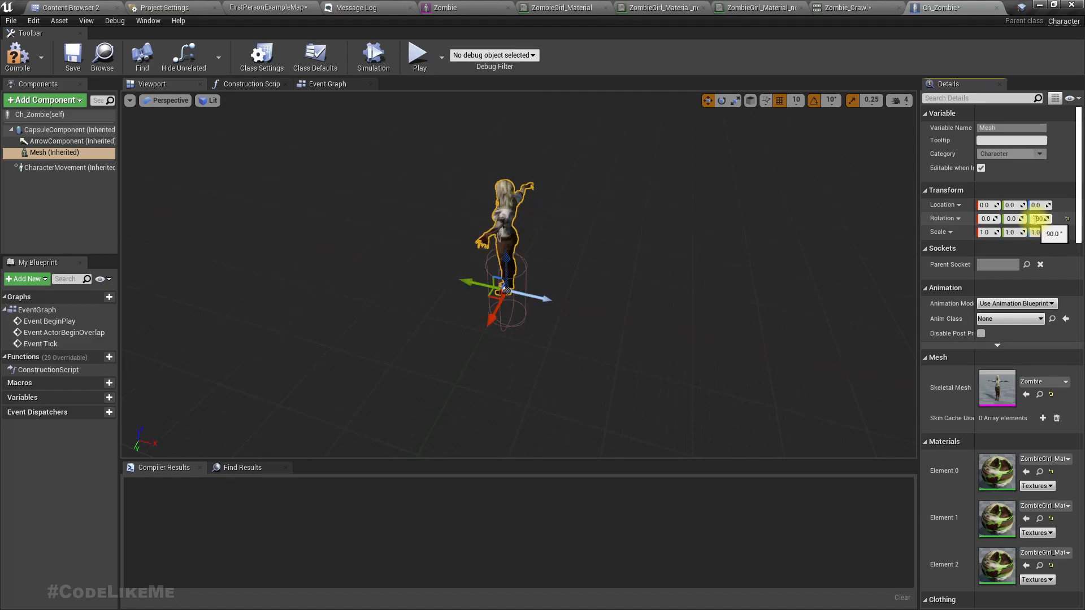
pyautogui.press('Return')
pyautogui.moveTo(730, 374); pyautogui.dragTo(724, 375, button='right')
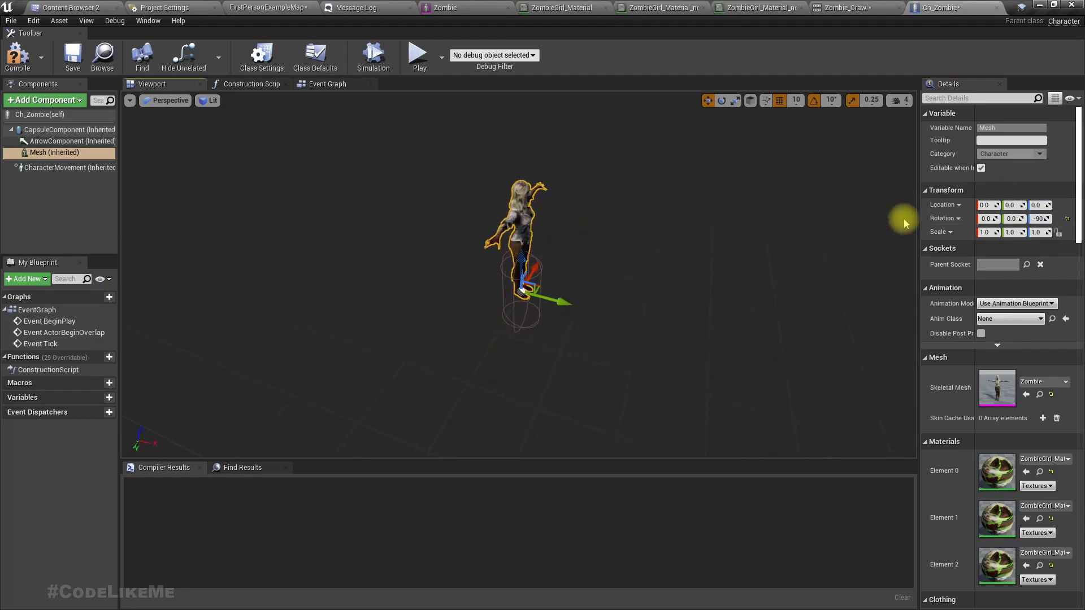
pyautogui.moveTo(919, 224); pyautogui.dragTo(844, 223)
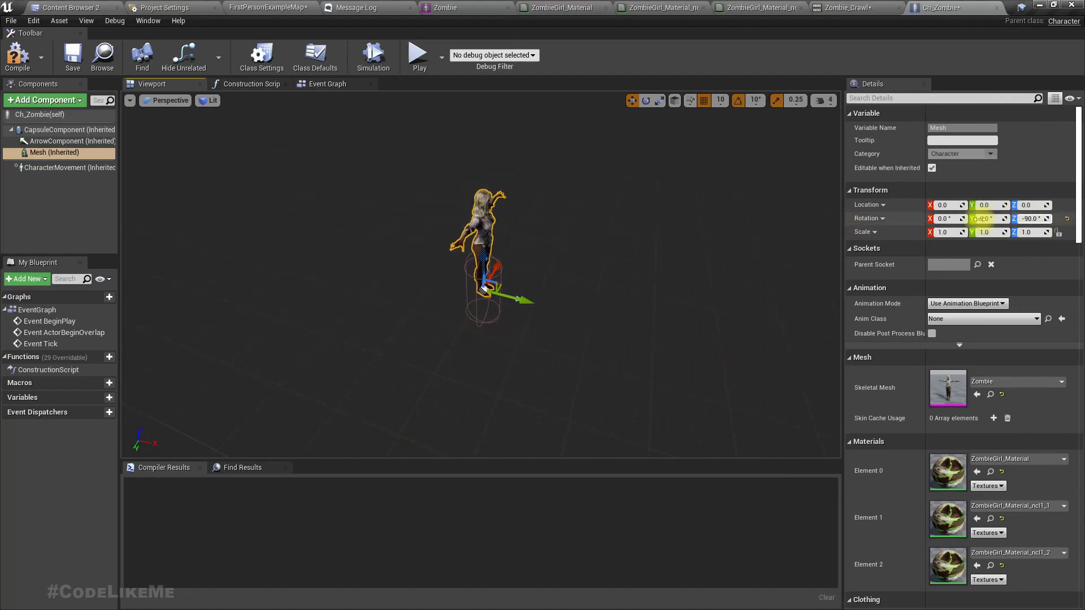
# - In an orthographic view, lower the zombie mesh inside the capsule to a Z location of -80
pyautogui.moveTo(423, 248)
pyautogui.mouseDown(button='right')
pyautogui.moveTo(370, 232)
pyautogui.moveTo(431, 238)
pyautogui.mouseUp(button='right')
pyautogui.click(179, 100)
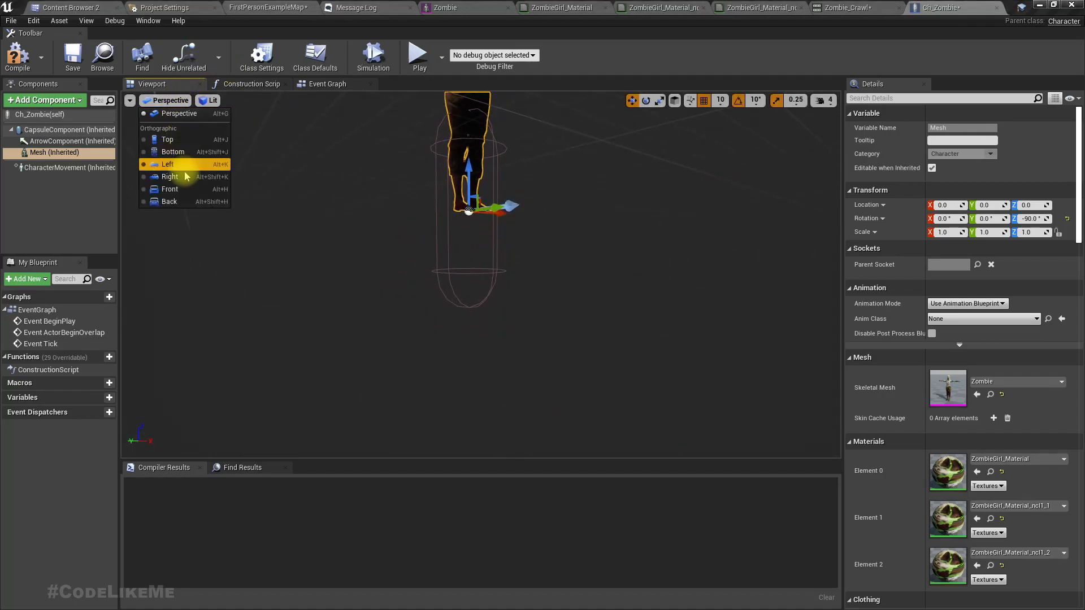
pyautogui.click(182, 179)
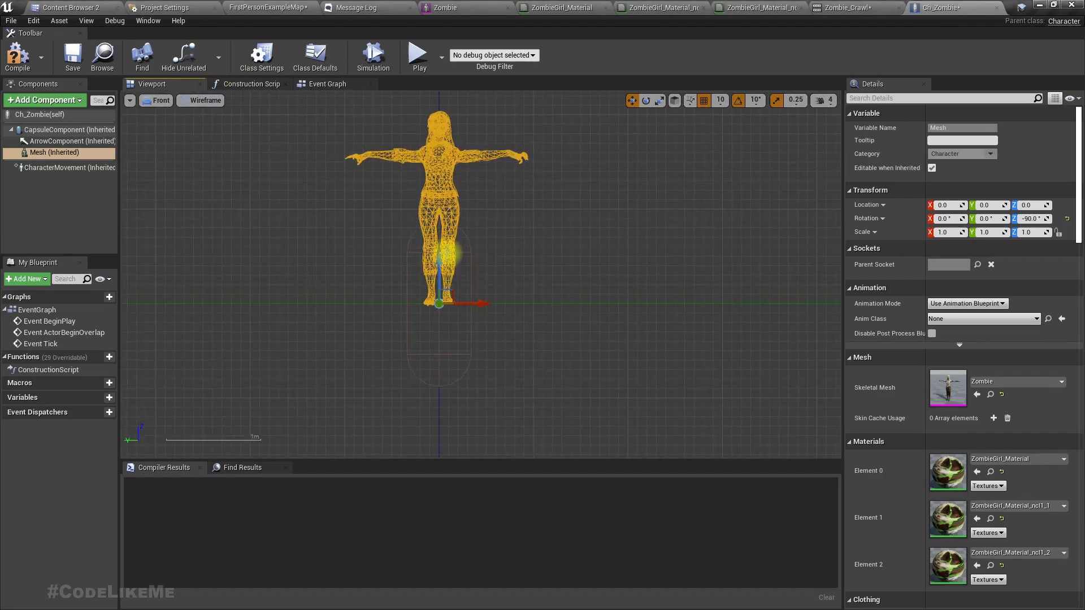
pyautogui.moveTo(436, 256); pyautogui.dragTo(448, 412)
pyautogui.scroll(5, 449, 395)
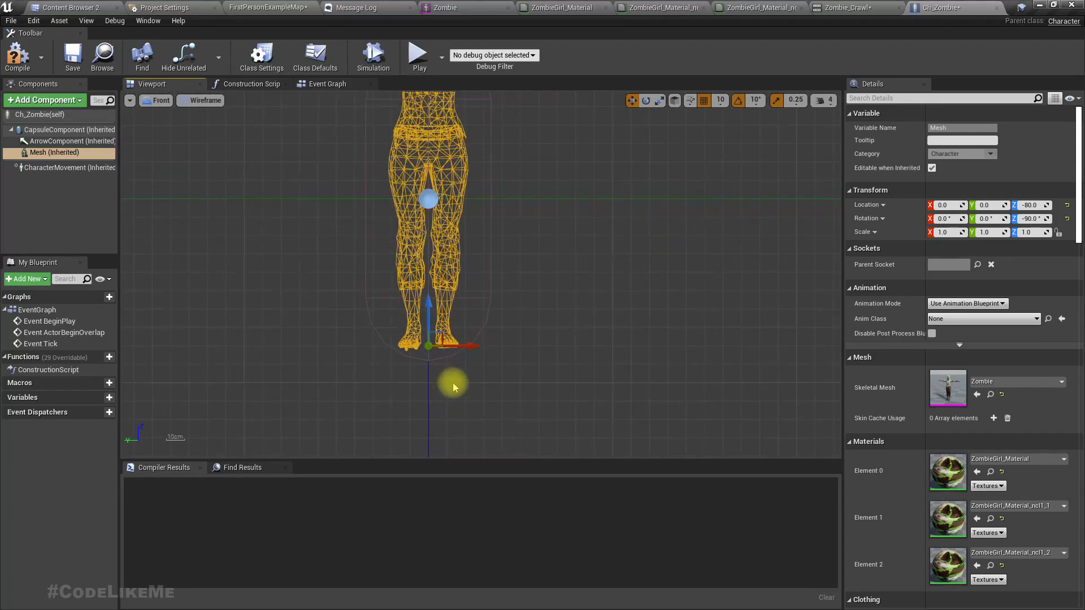
pyautogui.moveTo(406, 272)
pyautogui.mouseDown()
pyautogui.moveTo(405, 299)
pyautogui.moveTo(408, 286)
pyautogui.mouseUp()
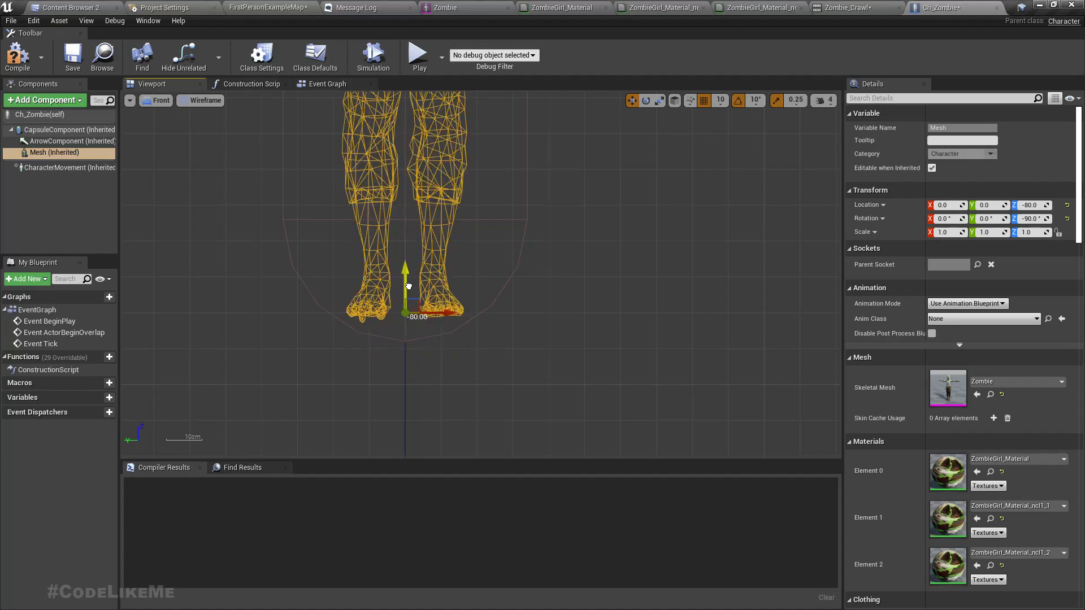
# - Set the position grid snap to 5 and lower the zombie mesh to a Z location of -85
pyautogui.click(719, 100)
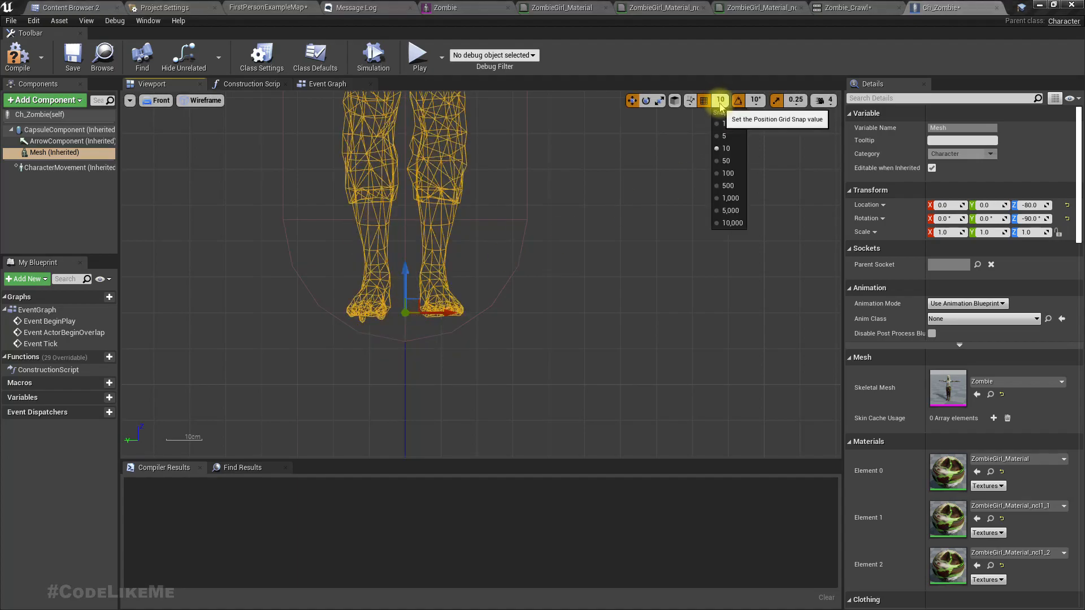
pyautogui.click(727, 136)
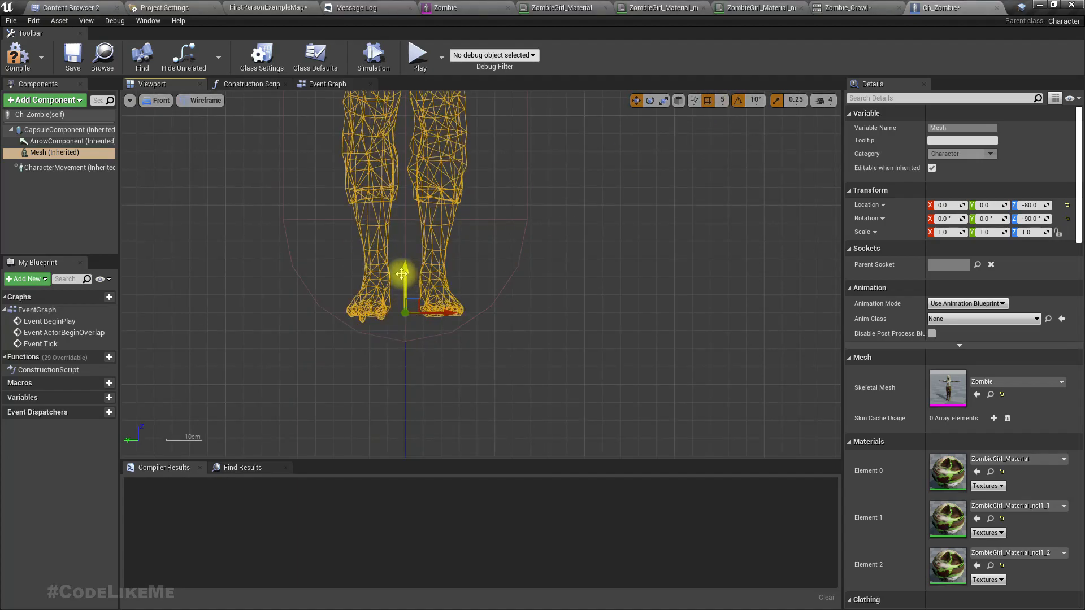
pyautogui.moveTo(402, 273); pyautogui.dragTo(407, 289)
pyautogui.scroll(5, 402, 327)
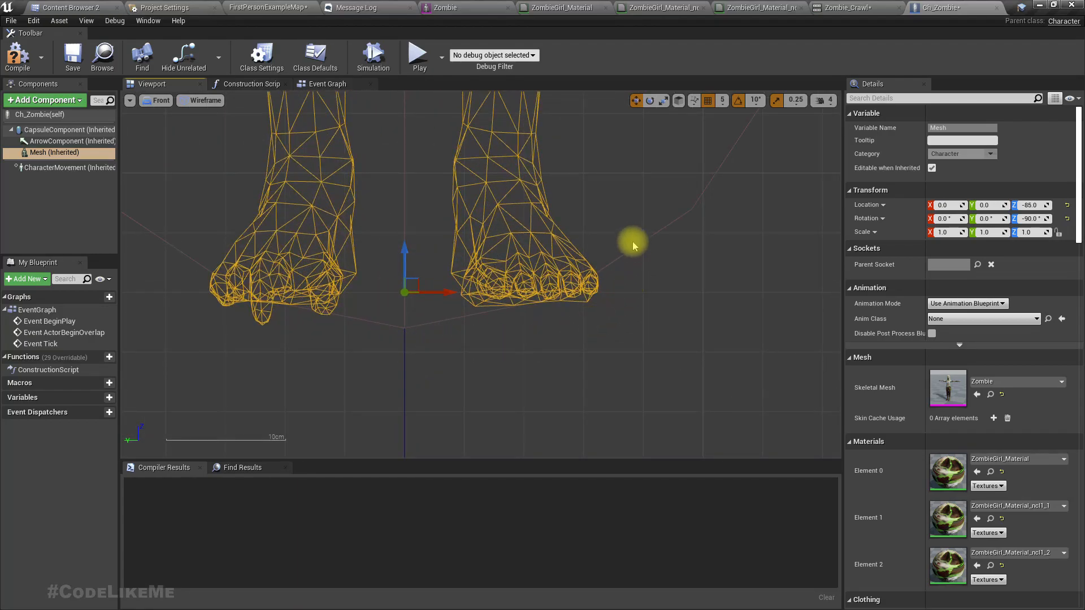
# - Set the position grid snap to 1 and lower the zombie mesh to a Z location of -87
pyautogui.click(722, 100)
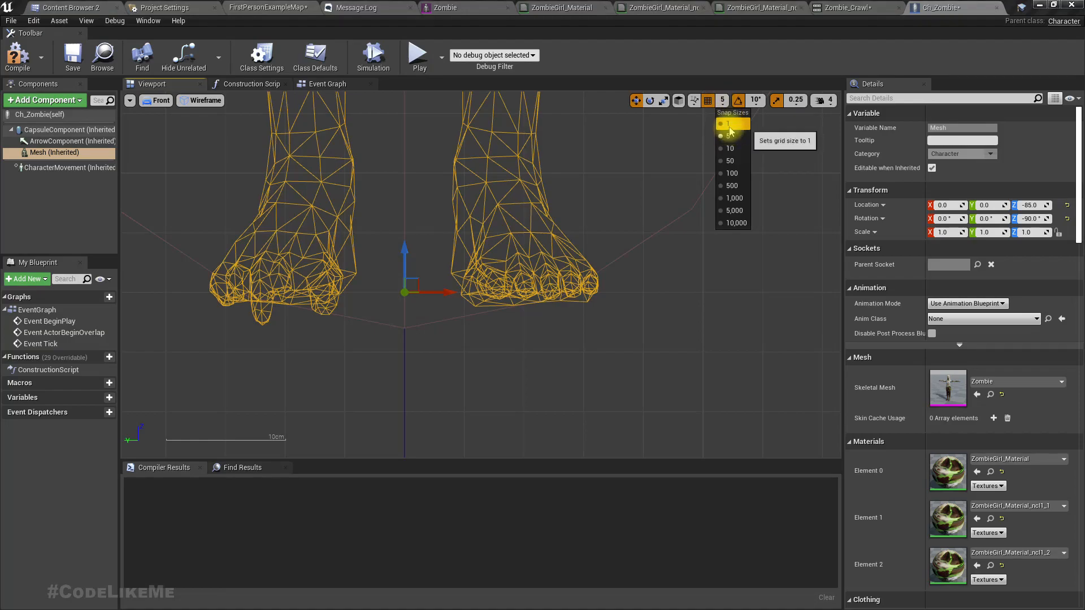
pyautogui.click(726, 121)
pyautogui.moveTo(403, 264); pyautogui.dragTo(401, 272)
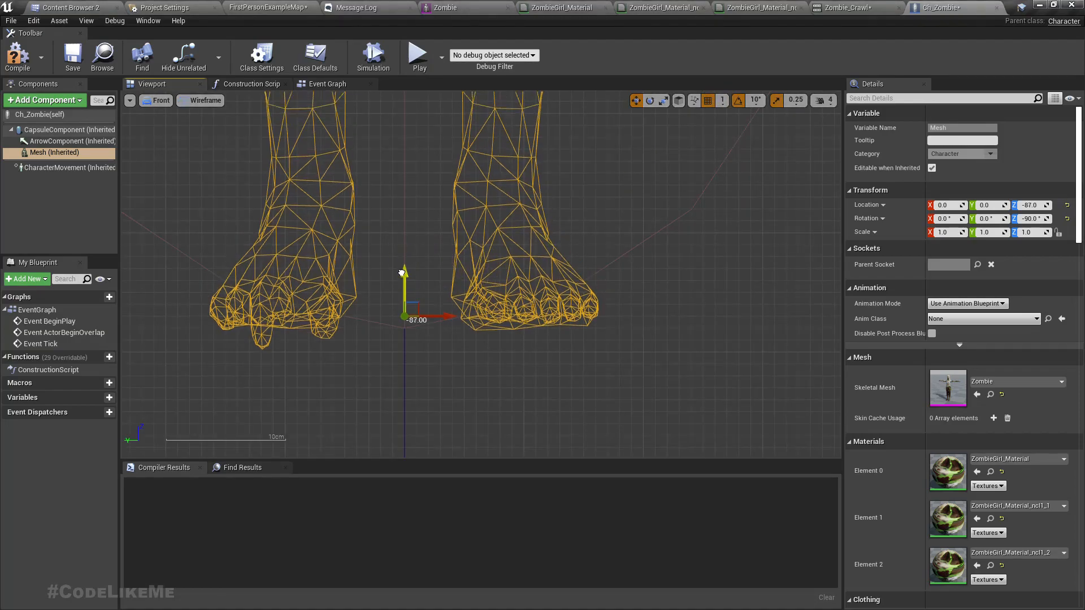
pyautogui.click(527, 301)
# - Return the position grid snap to 5 and compile the Ch_Zombie blueprint
pyautogui.click(721, 100)
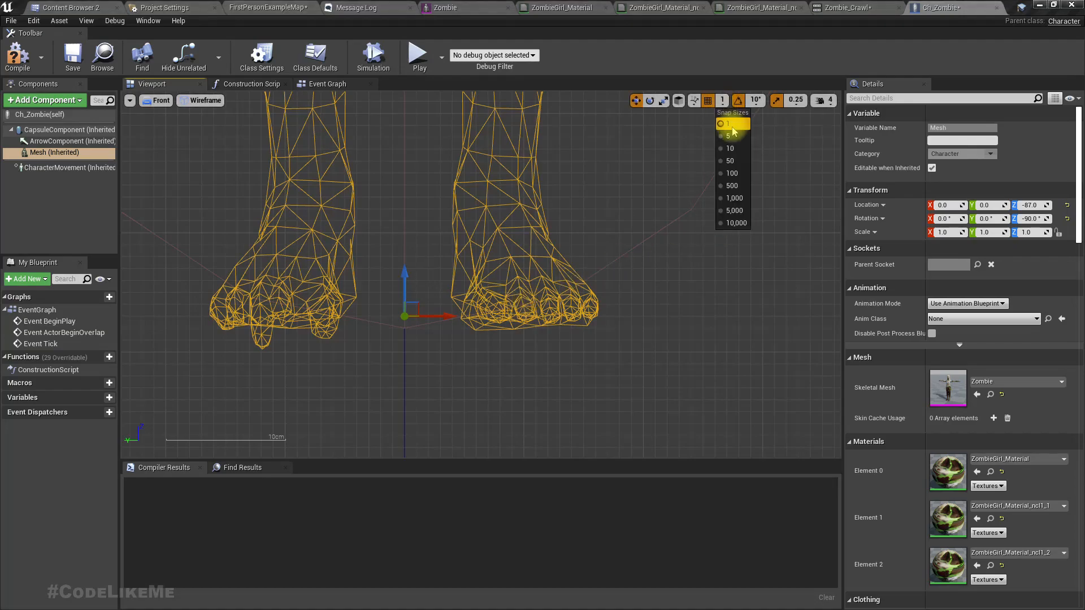
pyautogui.click(728, 135)
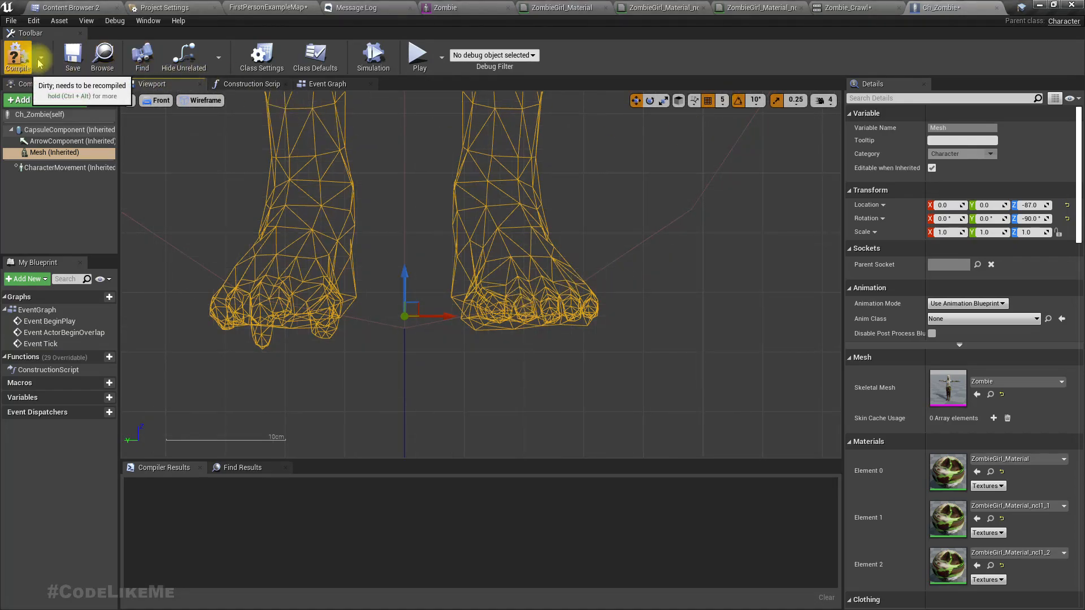
pyautogui.scroll(-10, 403, 200)
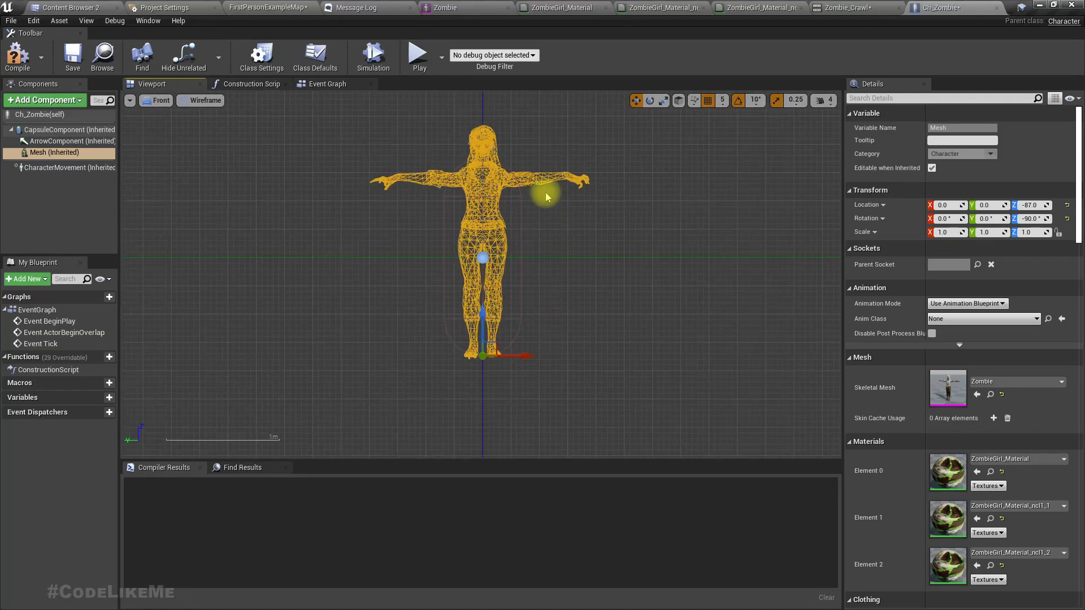
pyautogui.click(17, 61)
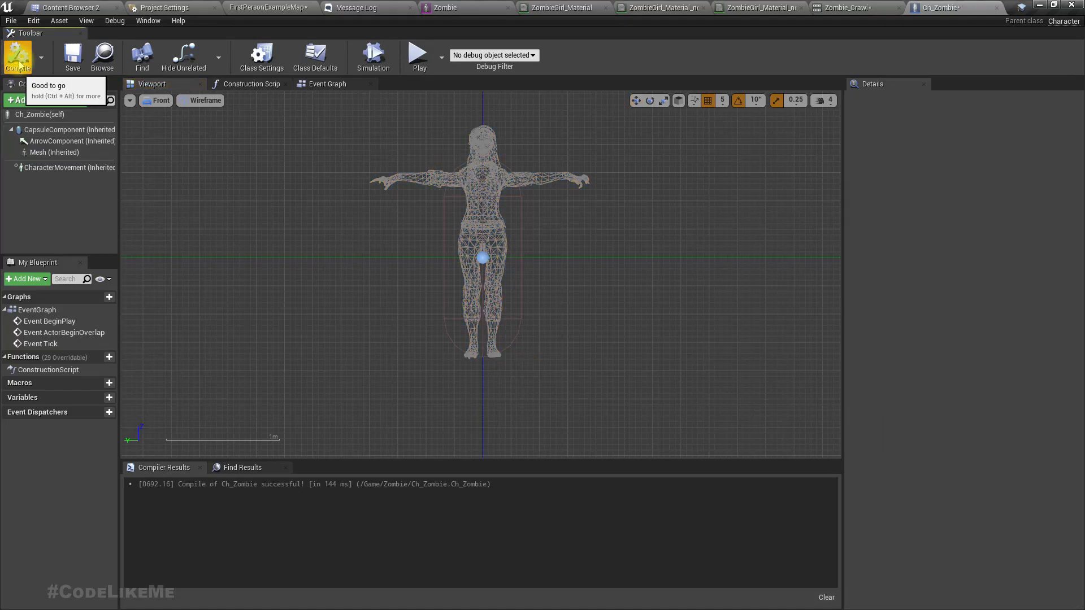
# - Set the Ch_Zombie mesh to use the Zombie_Idle animation asset, compile the blueprint and save everything
pyautogui.click(481, 171)
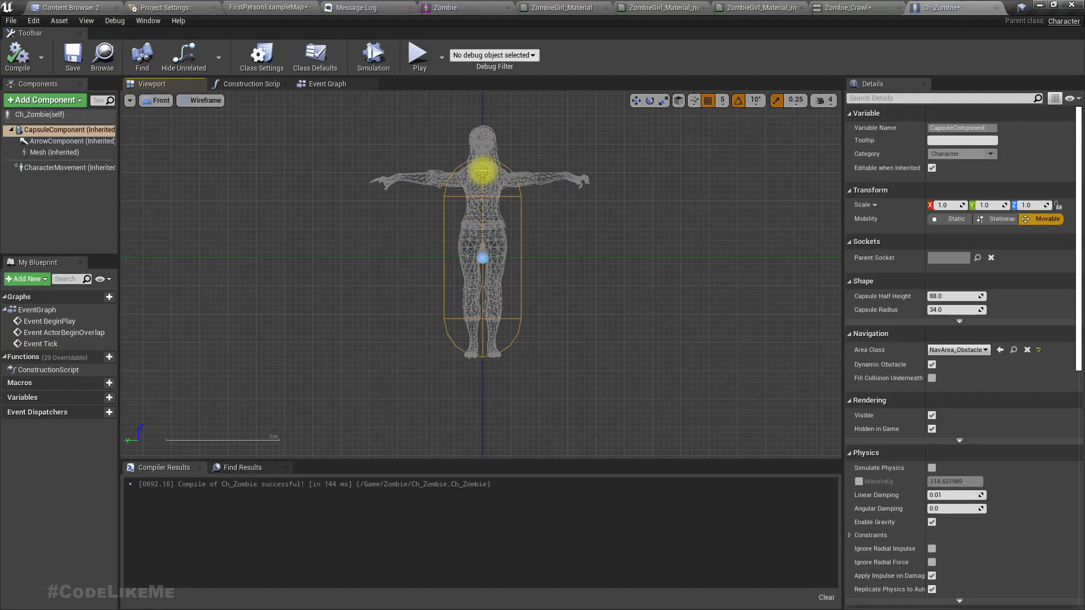
pyautogui.click(62, 152)
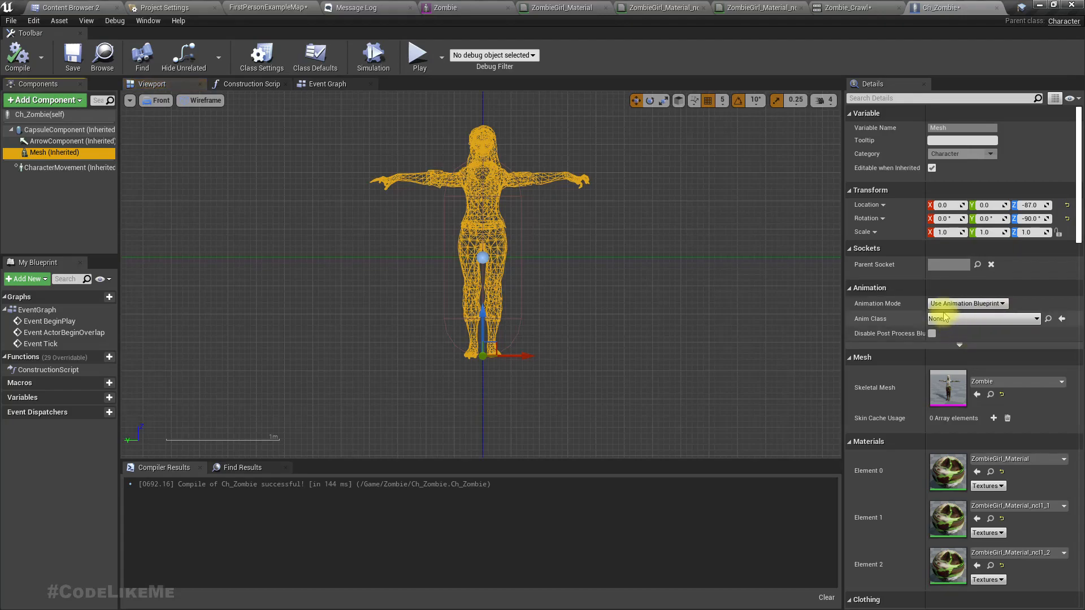
pyautogui.click(967, 303)
pyautogui.click(953, 321)
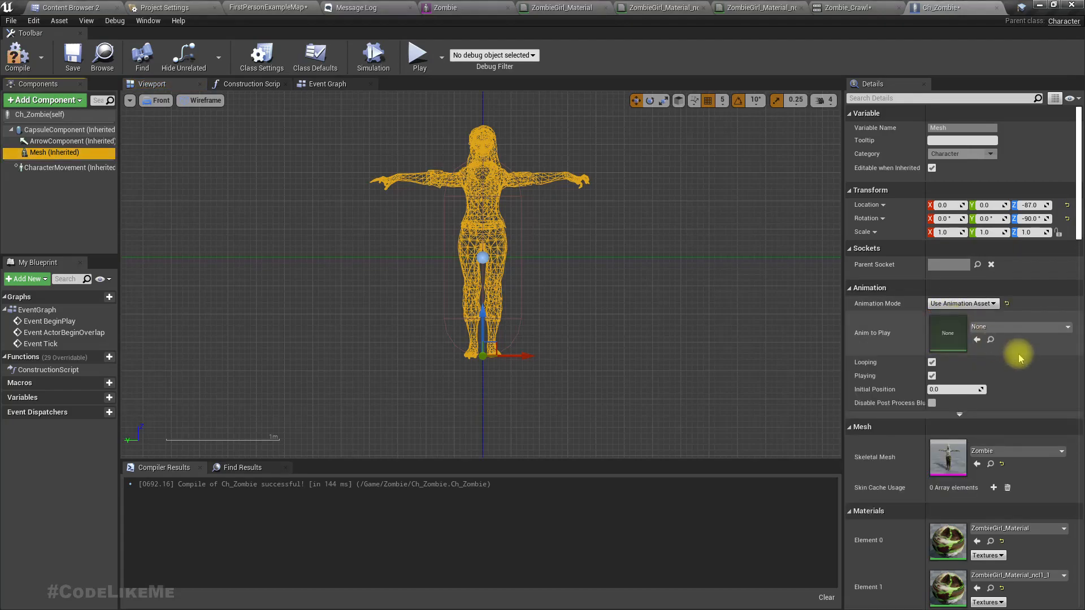
pyautogui.click(1011, 326)
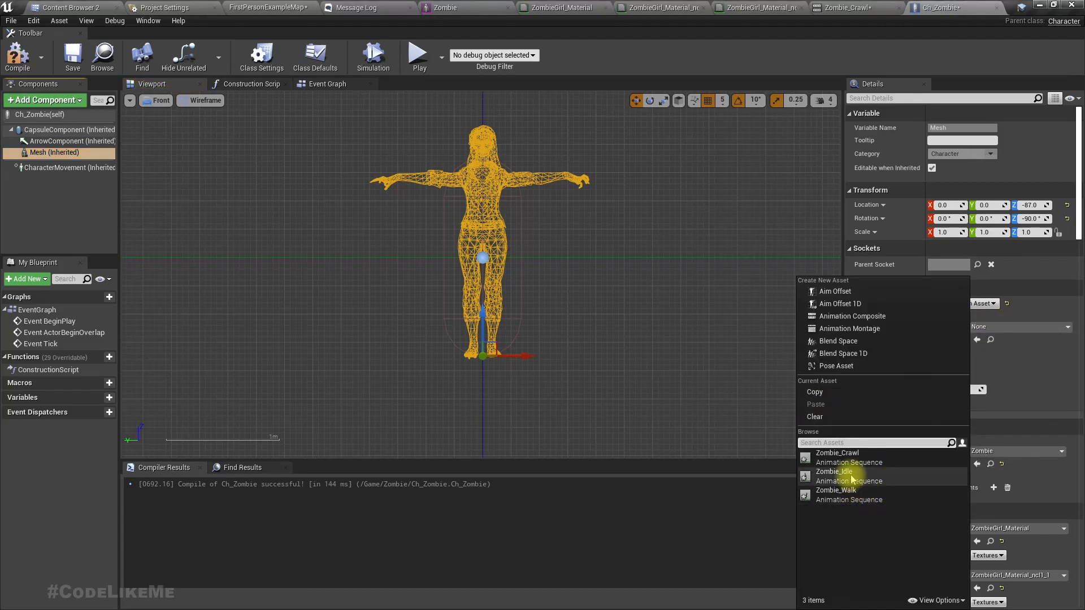
pyautogui.click(816, 477)
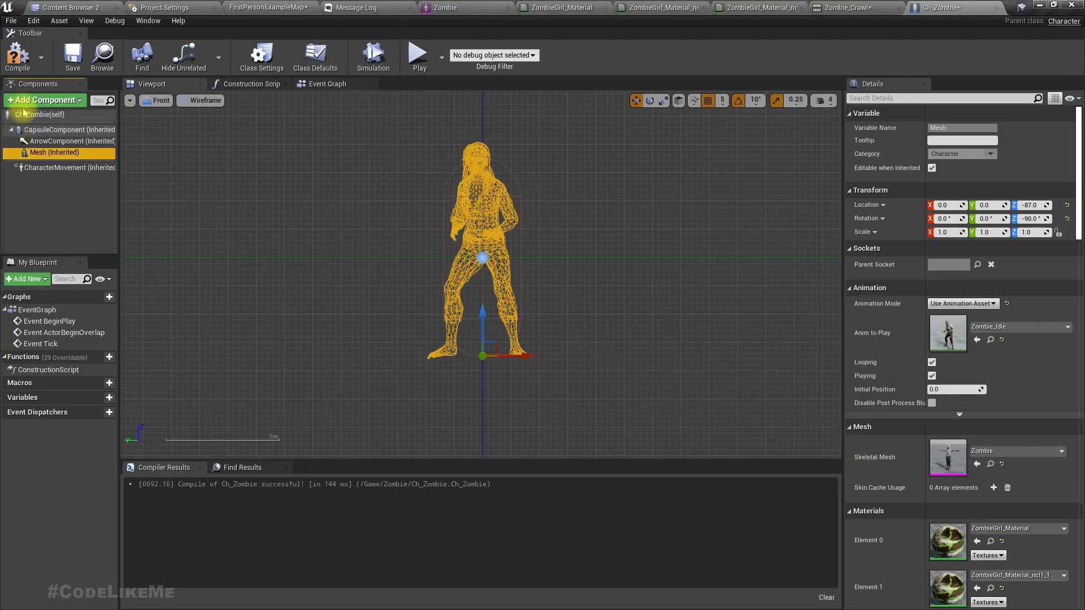
pyautogui.click(15, 54)
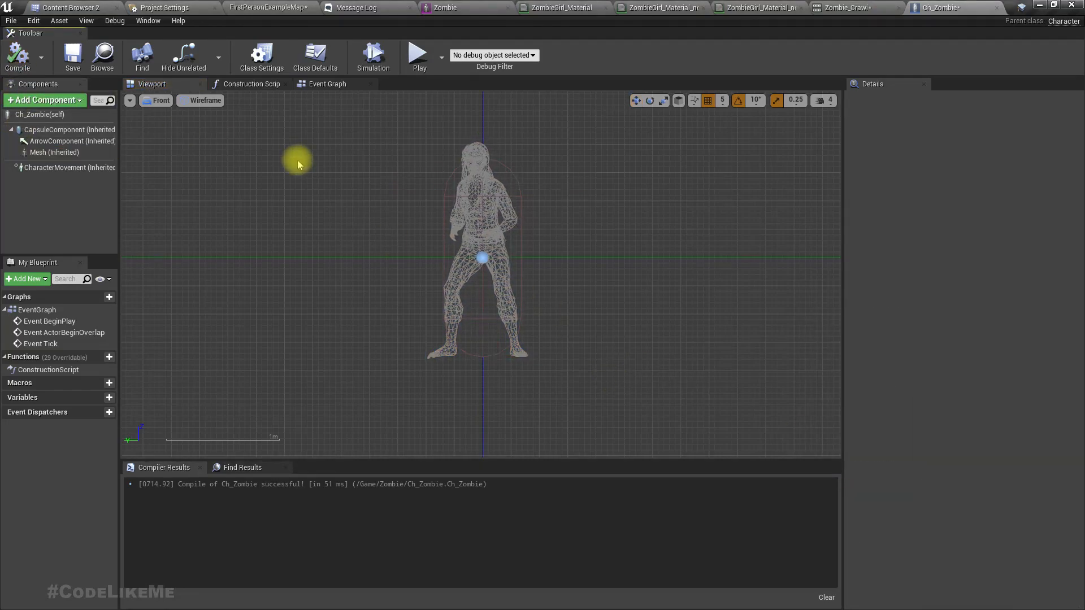
pyautogui.hotkey('ctrl', 's')
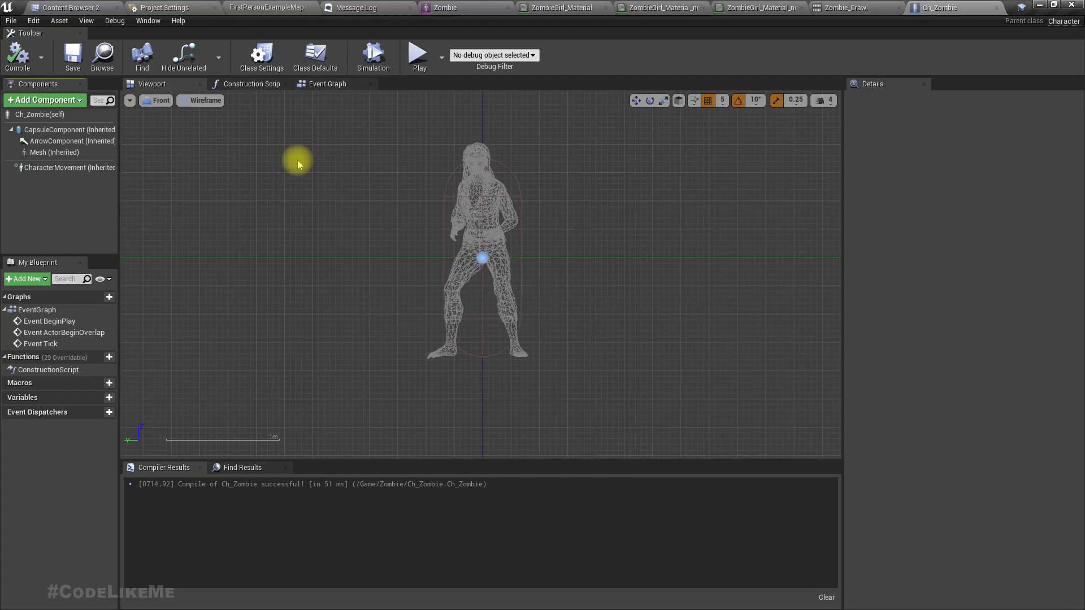
# - Switch the Ch_Zombie viewport to the lit perspective view and look at the posed zombie
pyautogui.click(157, 101)
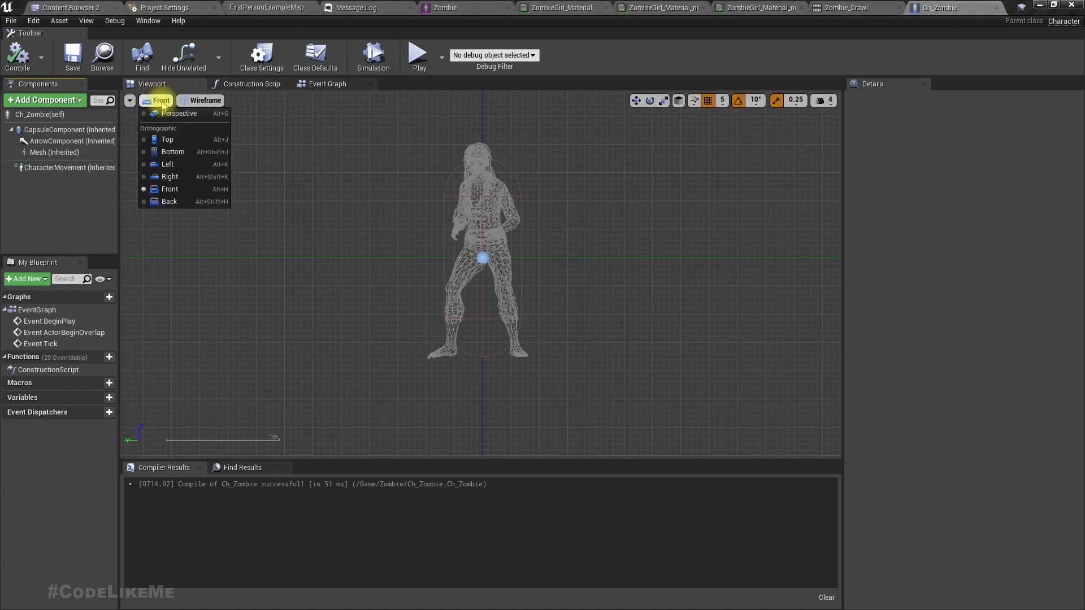
pyautogui.click(174, 114)
pyautogui.moveTo(424, 277); pyautogui.dragTo(440, 288, button='right')
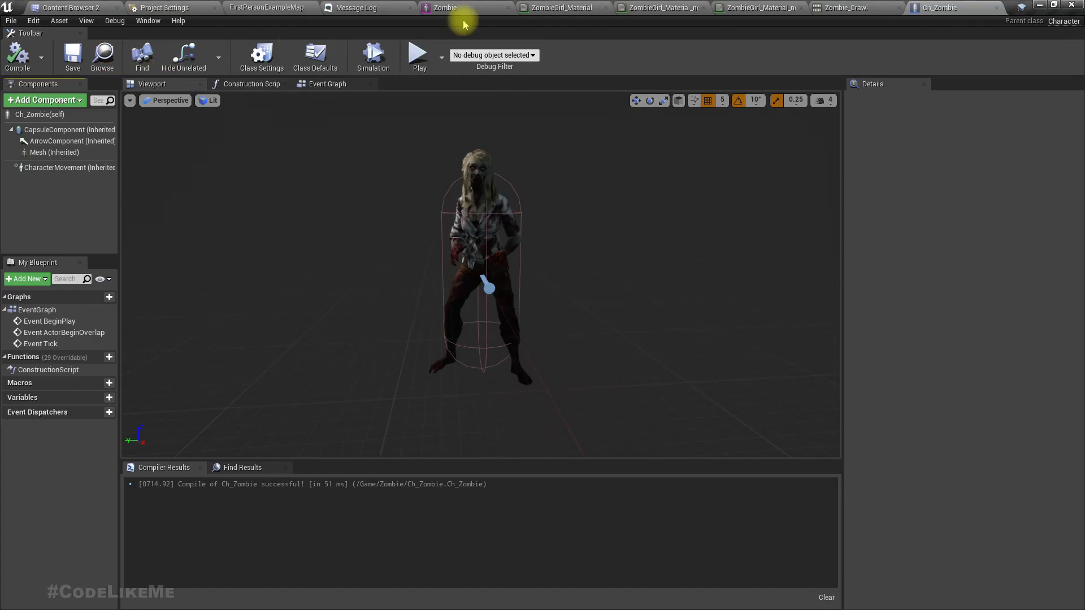
# - Place the Ch_Zombie blueprint in the FirstPersonExampleMap level and delete the unneeded actor near it
pyautogui.click(103, 55)
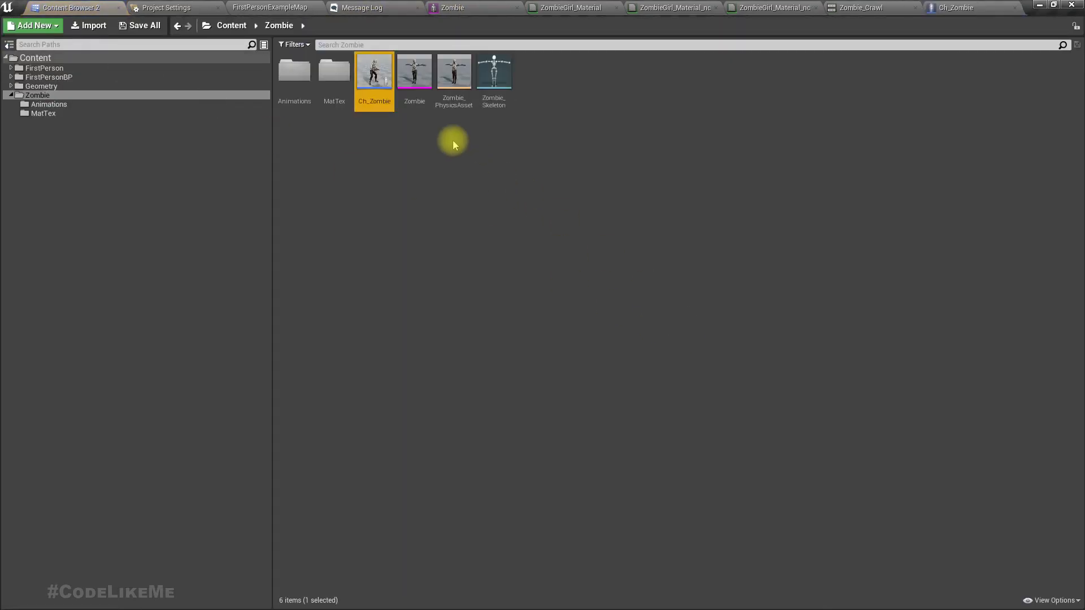
pyautogui.moveTo(374, 71); pyautogui.dragTo(418, 368)
pyautogui.moveTo(550, 375); pyautogui.dragTo(446, 279)
pyautogui.click(446, 279)
pyautogui.press('Delete')
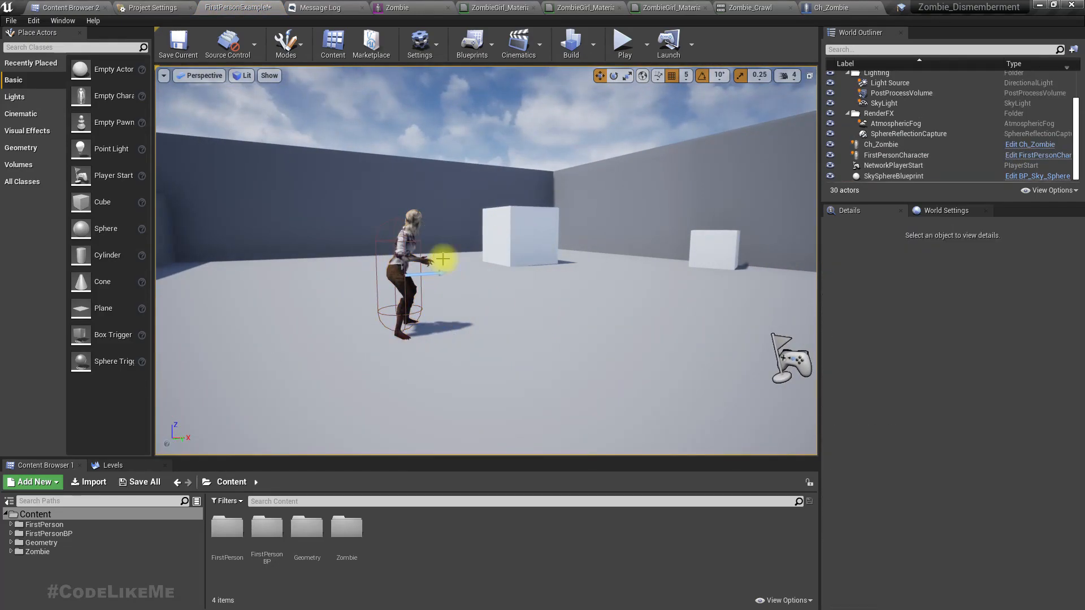
# - Delete the FirstPersonCharacter and the NetworkPlayerStart from the level
pyautogui.press('F11')
pyautogui.moveTo(455, 265); pyautogui.dragTo(480, 322, button='right')
pyautogui.click(308, 271)
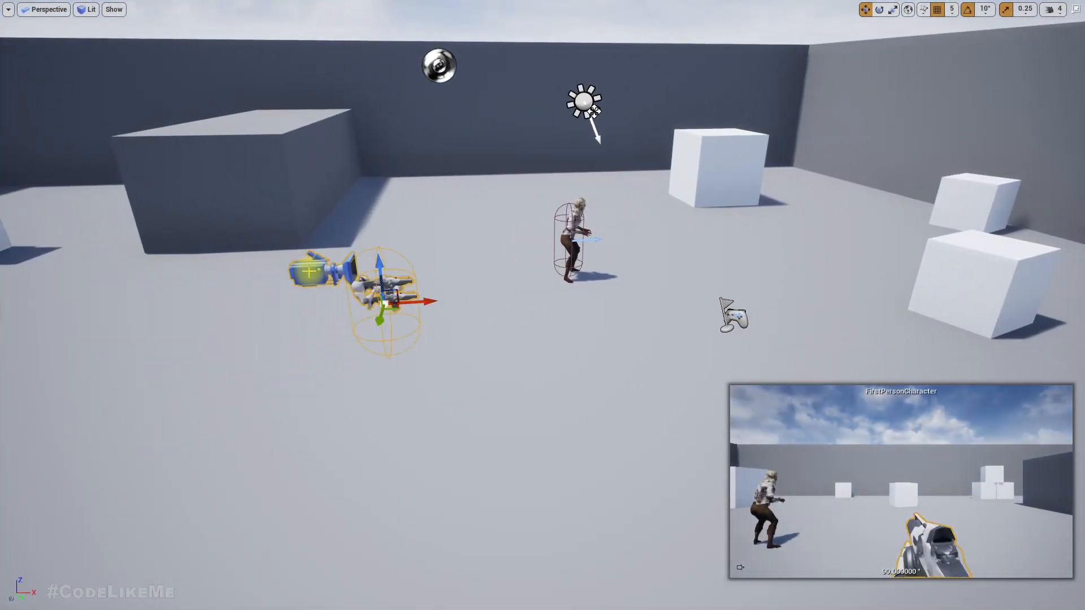
pyautogui.press('Delete')
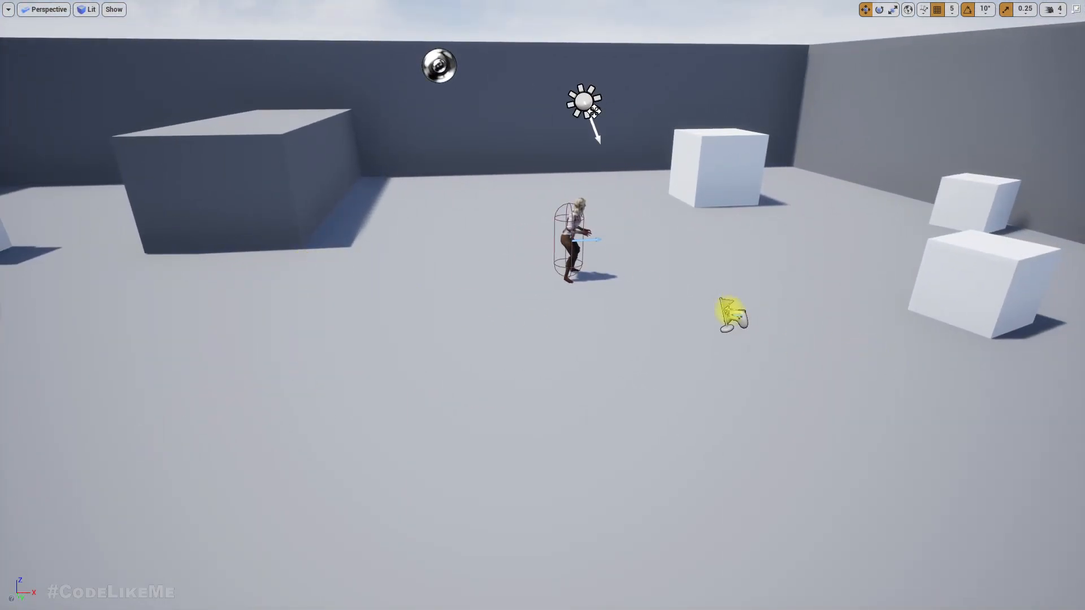
pyautogui.moveTo(732, 323); pyautogui.dragTo(641, 296, button='right')
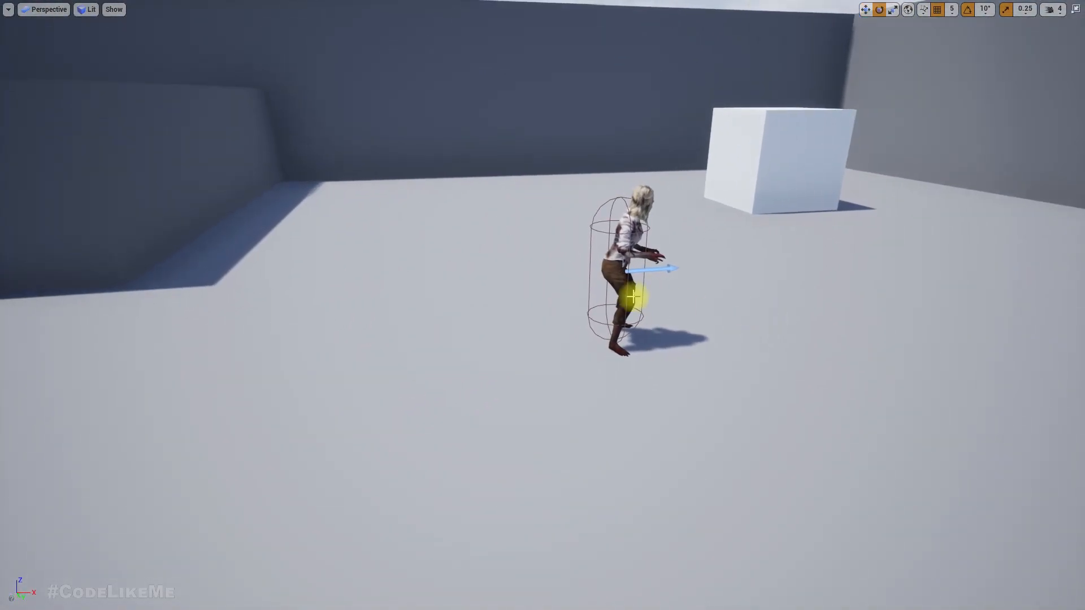
# - Rotate the placed Ch_Zombie in the level so that it faces the open floor area in front of the camera
pyautogui.click(624, 266)
pyautogui.press('e')
pyautogui.moveTo(571, 271); pyautogui.dragTo(649, 291)
pyautogui.moveTo(642, 354)
pyautogui.mouseDown(button='right')
pyautogui.moveTo(610, 350)
pyautogui.moveTo(641, 353)
pyautogui.mouseUp(button='right')
pyautogui.press('F11')
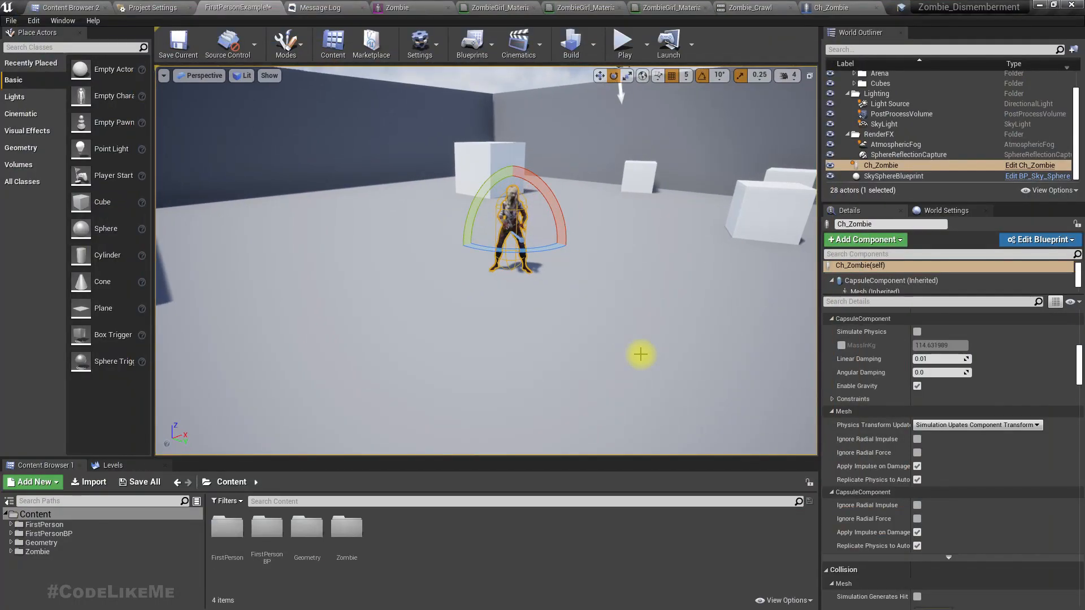
# - Play the level full screen and eject from the player to look at the idle zombie
pyautogui.press('F11')
pyautogui.hotkey('alt', 'p')
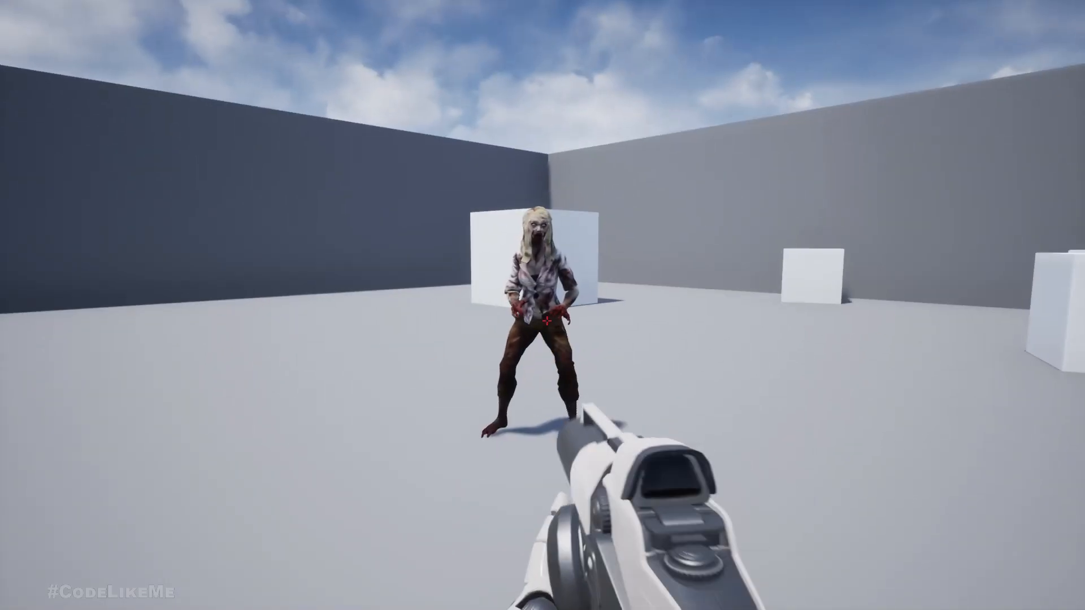
pyautogui.hotkey('shift', 'F1')
pyautogui.press('F8')
pyautogui.moveTo(639, 307); pyautogui.dragTo(689, 326, button='right')
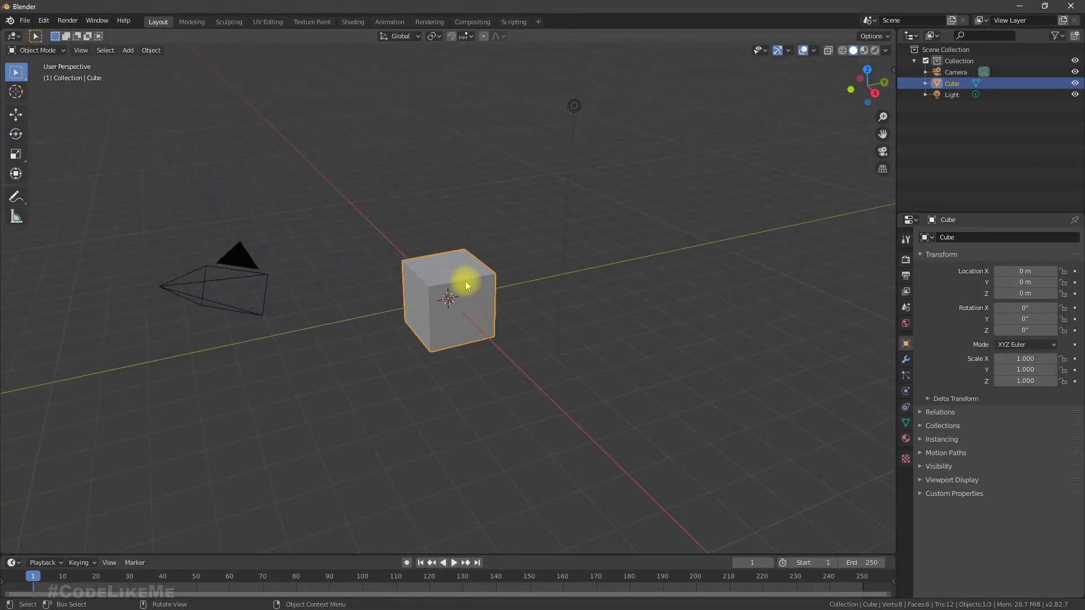
# - In Blender, delete the default cube and start an FBX import
pyautogui.press('Delete')
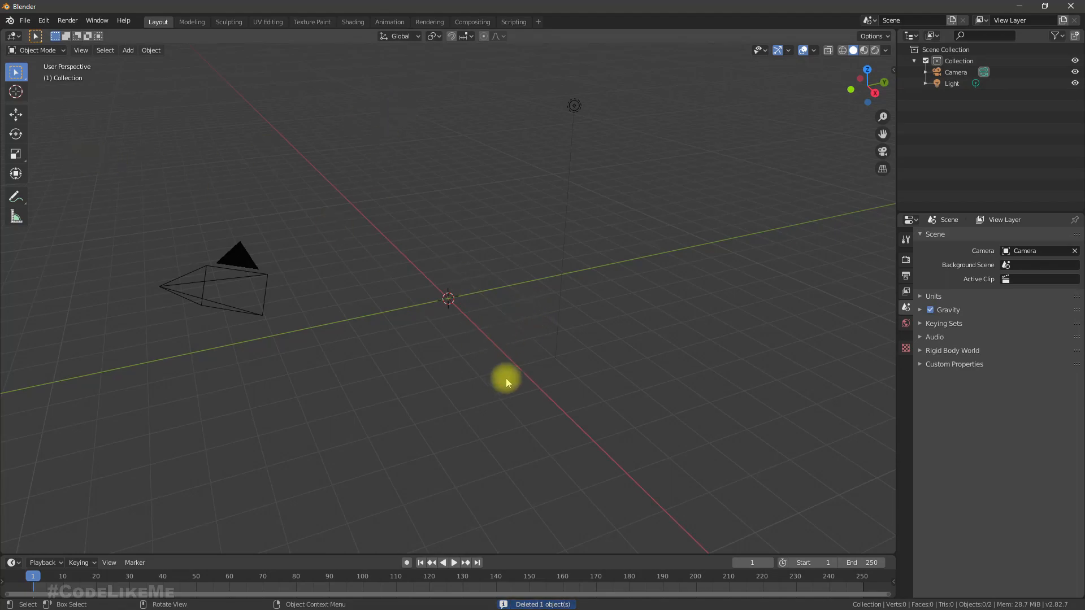
pyautogui.click(25, 20)
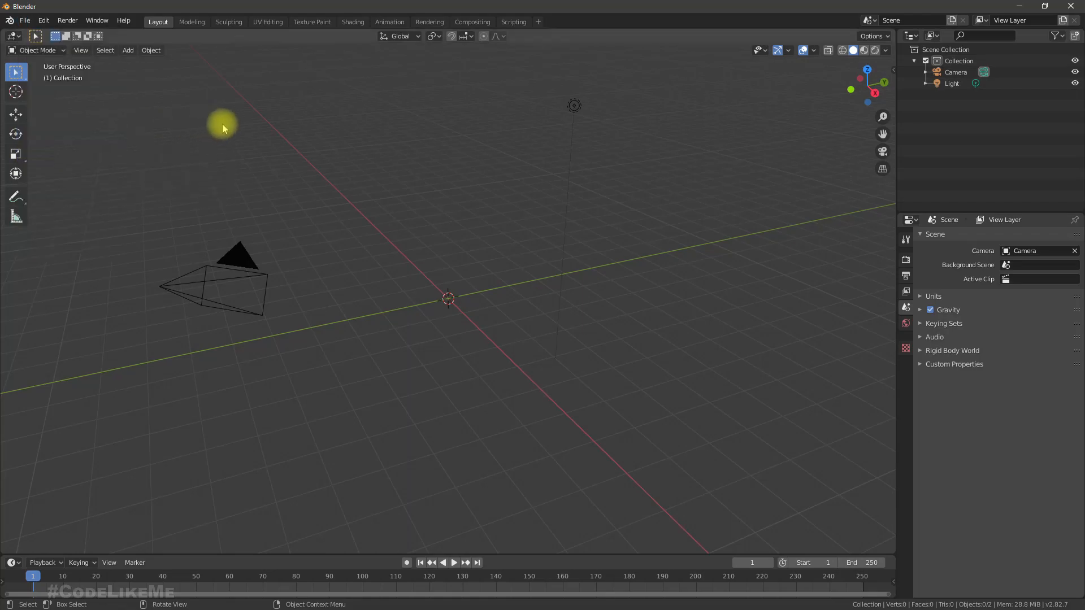
pyautogui.click(26, 21)
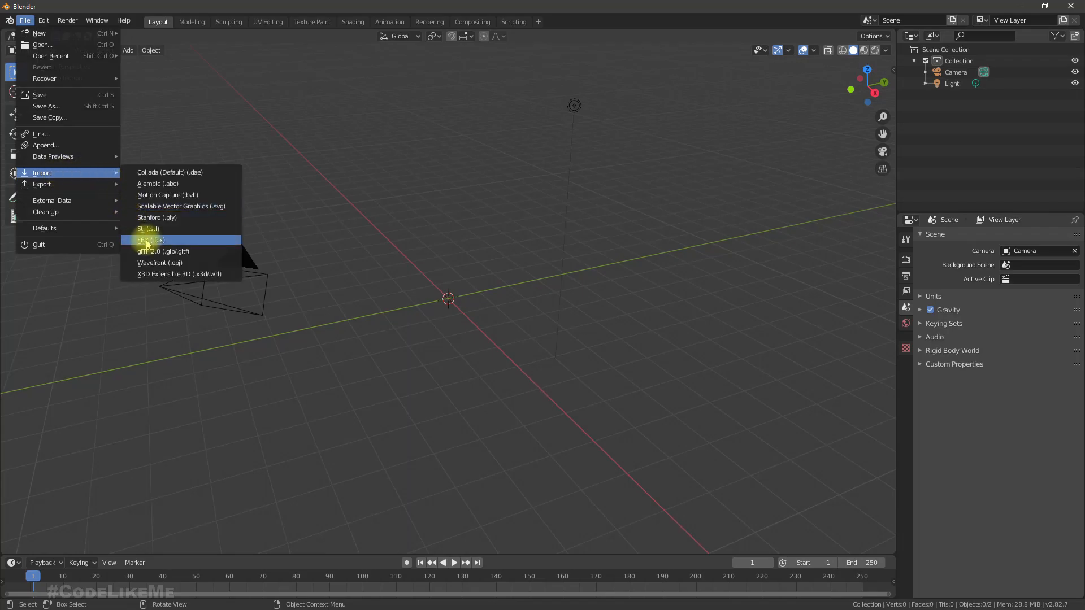
# - In File Explorer, copy the path of the Character folder that holds Zombie.fbx and return to Blender
pyautogui.moveTo(0, 187); pyautogui.dragTo(464, 174)
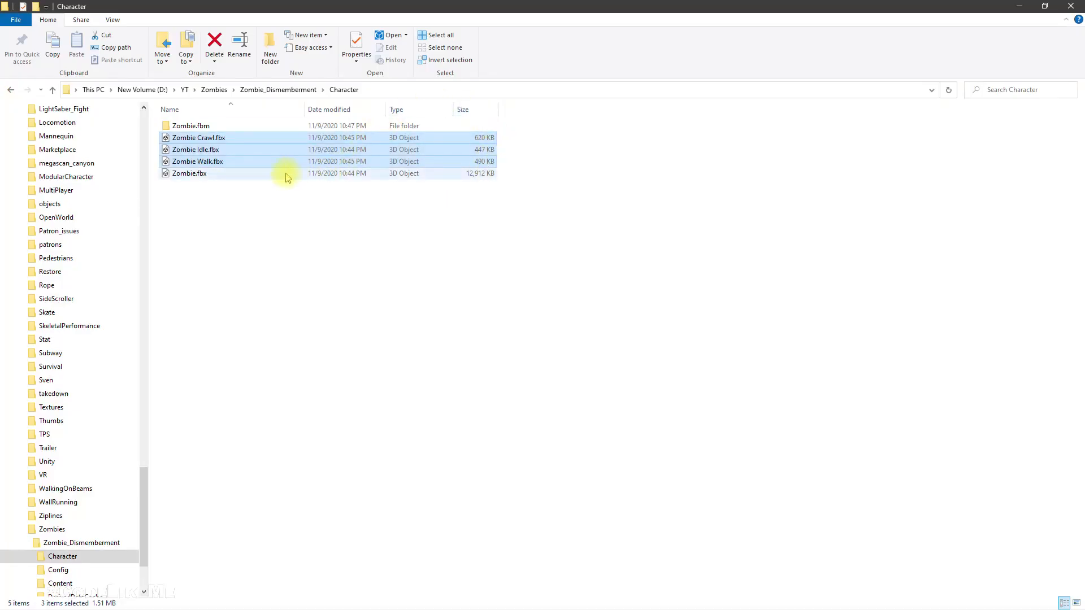
pyautogui.click(197, 172)
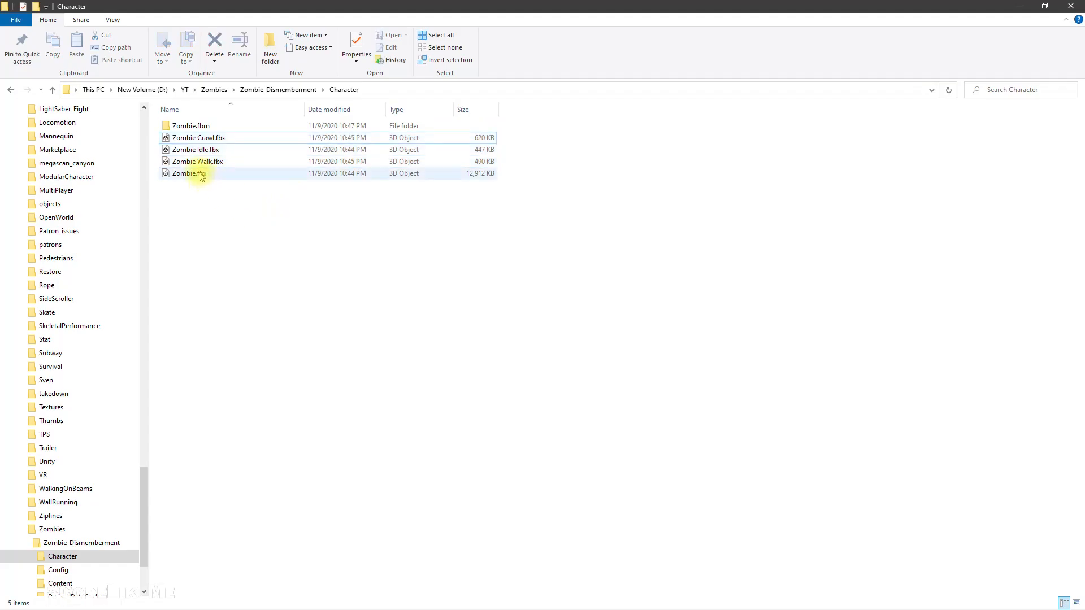
pyautogui.click(417, 94)
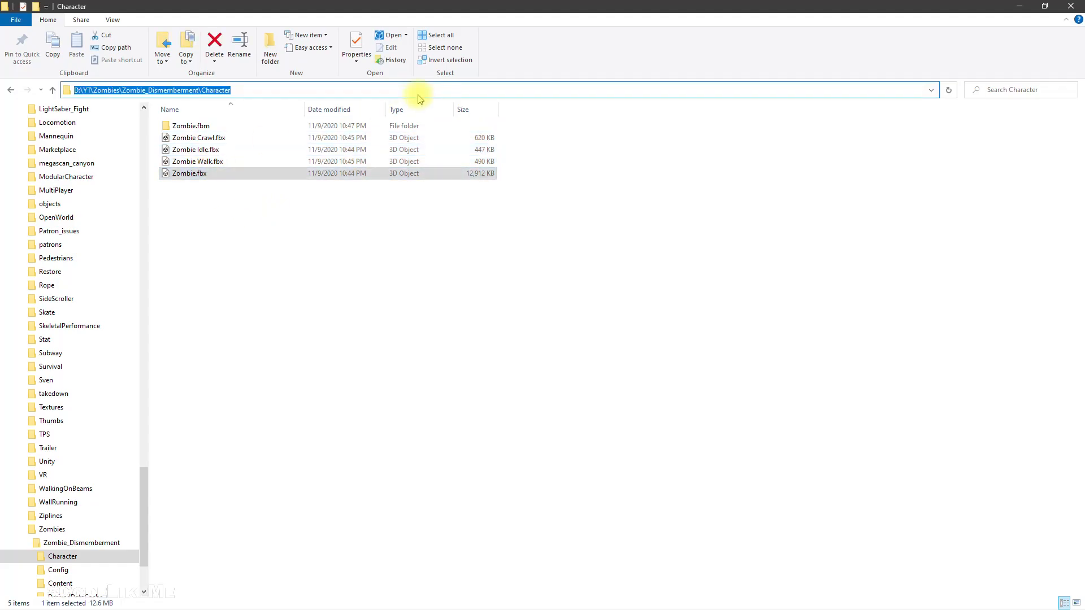
pyautogui.hotkey('alt', 'Tab')
# - Try to open the Character folder by entering its path as the import file name
pyautogui.click(406, 527)
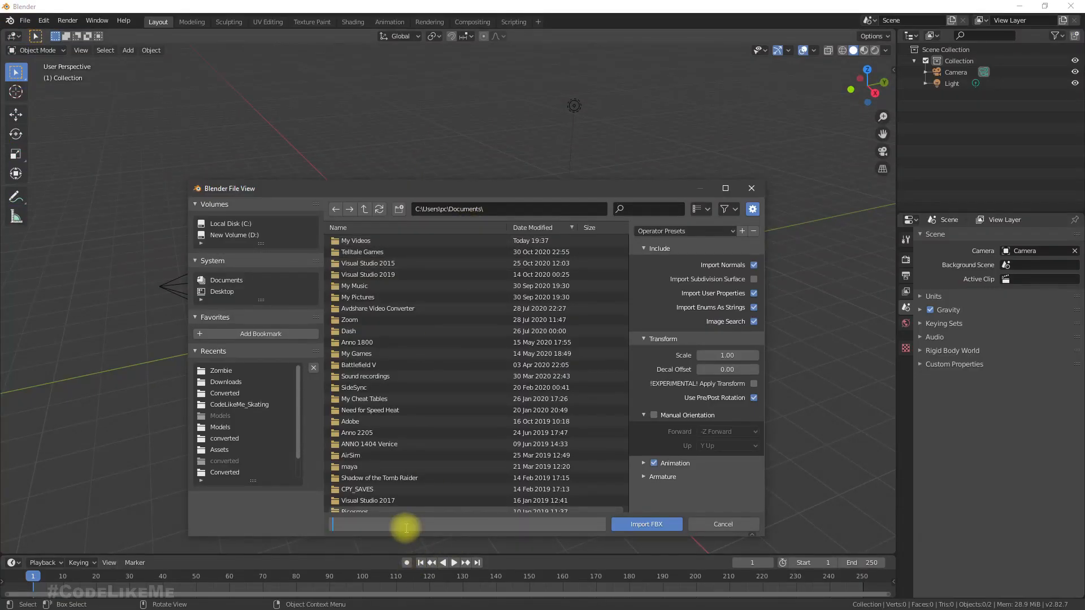
pyautogui.write('D__YT_Zombies_Zombie_Dismemberment_Character')
pyautogui.press('Return')
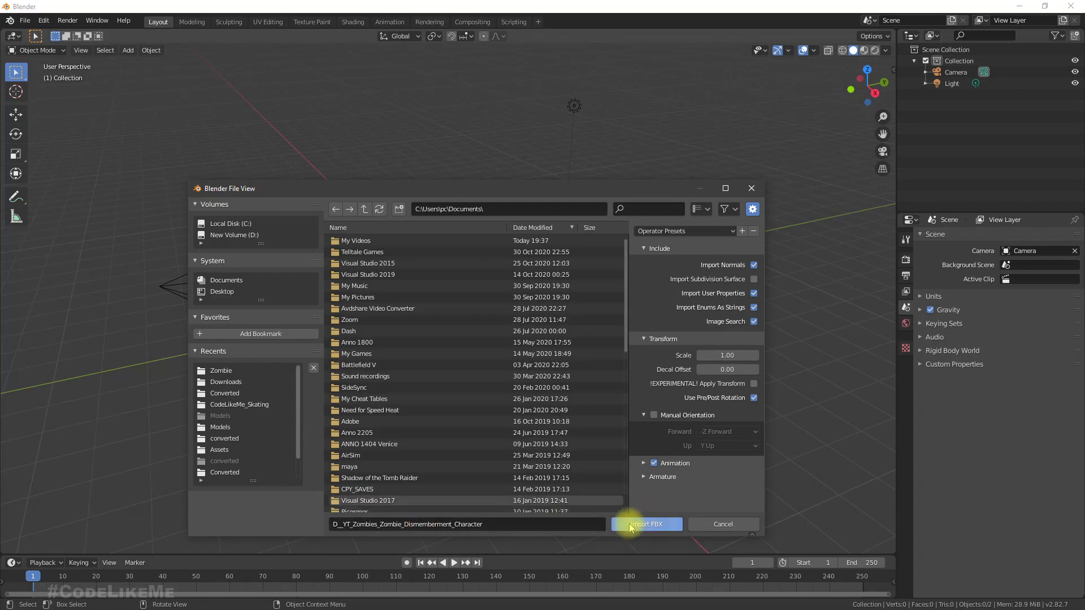
pyautogui.click(557, 524)
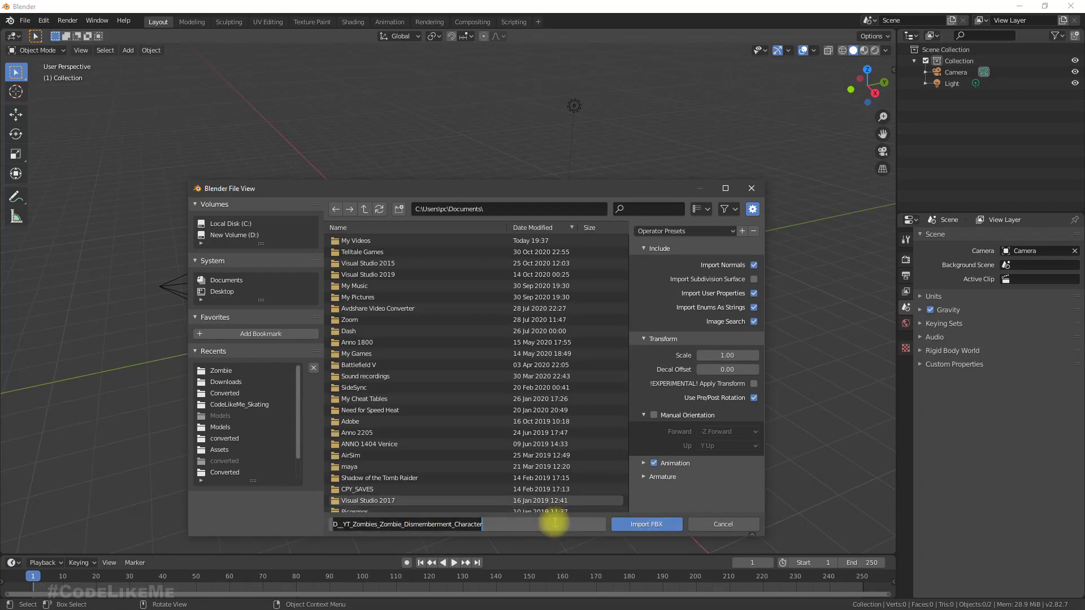
# - Set the import directory to D:\YT\Zombies\Zombie_Dismemberment\Character\ and import Zombie.fbx
pyautogui.click(508, 215)
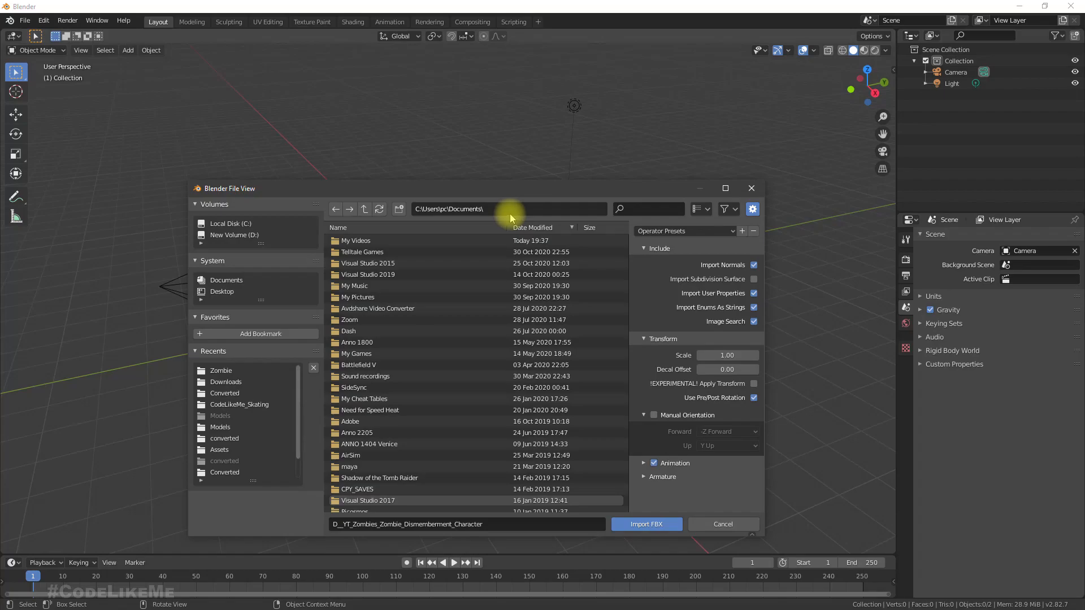
pyautogui.click(510, 215)
pyautogui.press('Return')
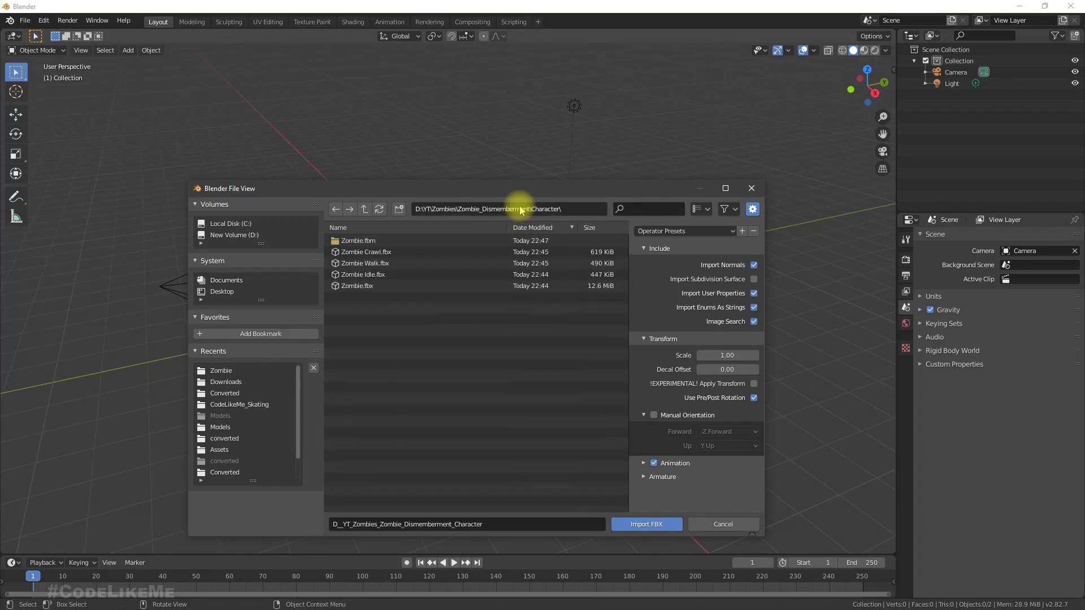
pyautogui.doubleClick(352, 286)
# - Deselect the imported zombie and examine her mesh and armature from the front at close range
pyautogui.rightClick(391, 314)
pyautogui.moveTo(278, 228); pyautogui.dragTo(390, 212, button='middle')
pyautogui.scroll(6, 452, 216)
pyautogui.moveTo(513, 187)
pyautogui.mouseDown(button='middle')
pyautogui.moveTo(522, 200)
pyautogui.moveTo(517, 170)
pyautogui.mouseUp(button='middle')
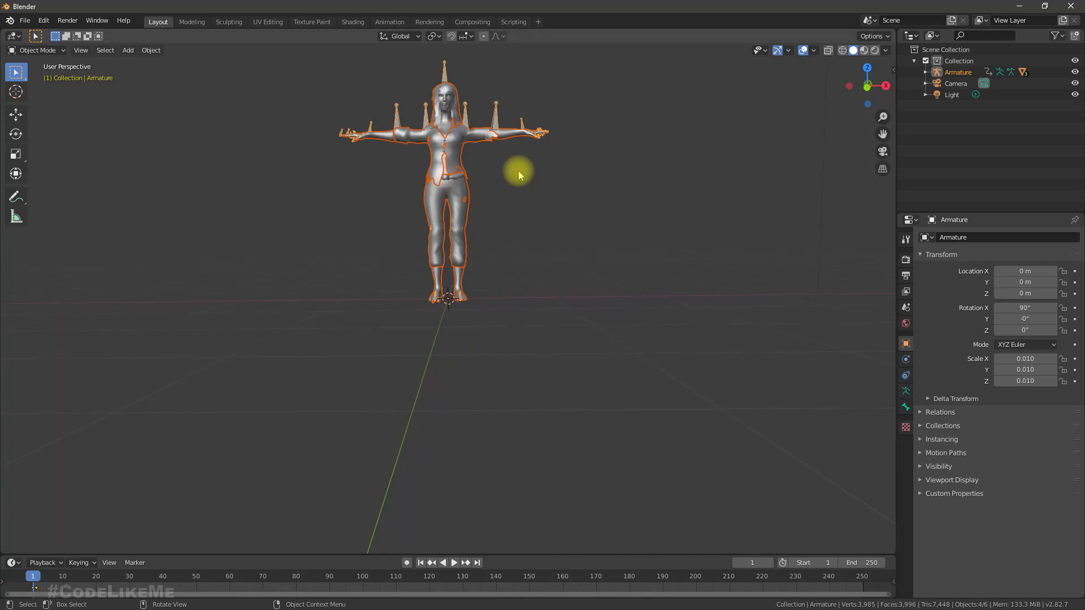
pyautogui.moveTo(537, 253); pyautogui.dragTo(545, 242, button='middle')
pyautogui.rightClick(545, 242)
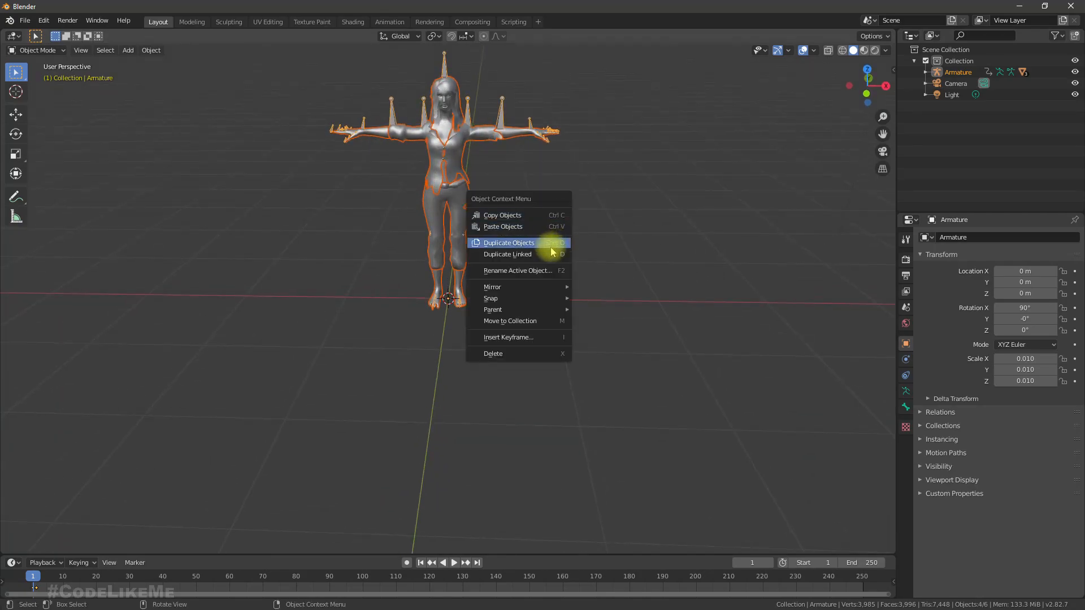
pyautogui.moveTo(337, 287); pyautogui.dragTo(307, 346)
pyautogui.moveTo(307, 346)
pyautogui.mouseDown(button='middle')
pyautogui.moveTo(326, 290)
pyautogui.moveTo(293, 359)
pyautogui.moveTo(310, 355)
pyautogui.mouseUp(button='middle')
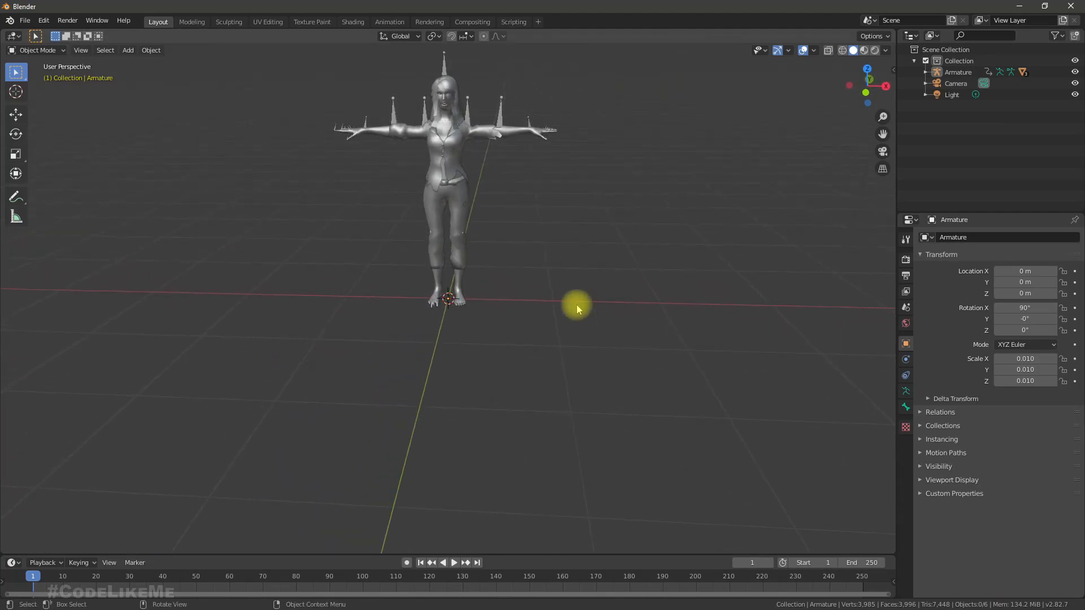
pyautogui.moveTo(867, 93); pyautogui.dragTo(861, 95)
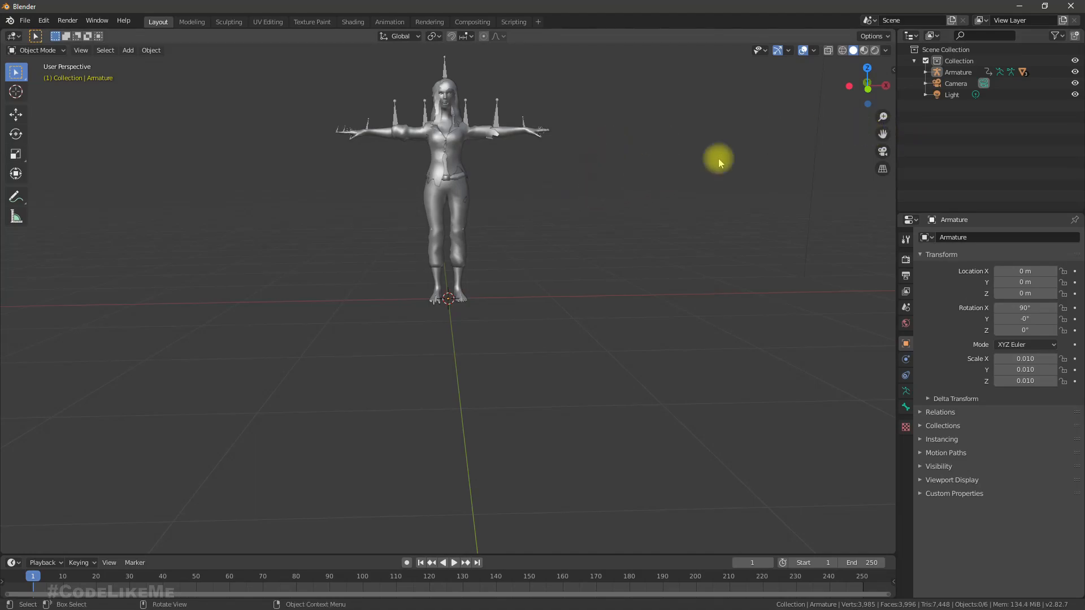
pyautogui.moveTo(882, 134); pyautogui.dragTo(884, 213)
pyautogui.scroll(2, 472, 200)
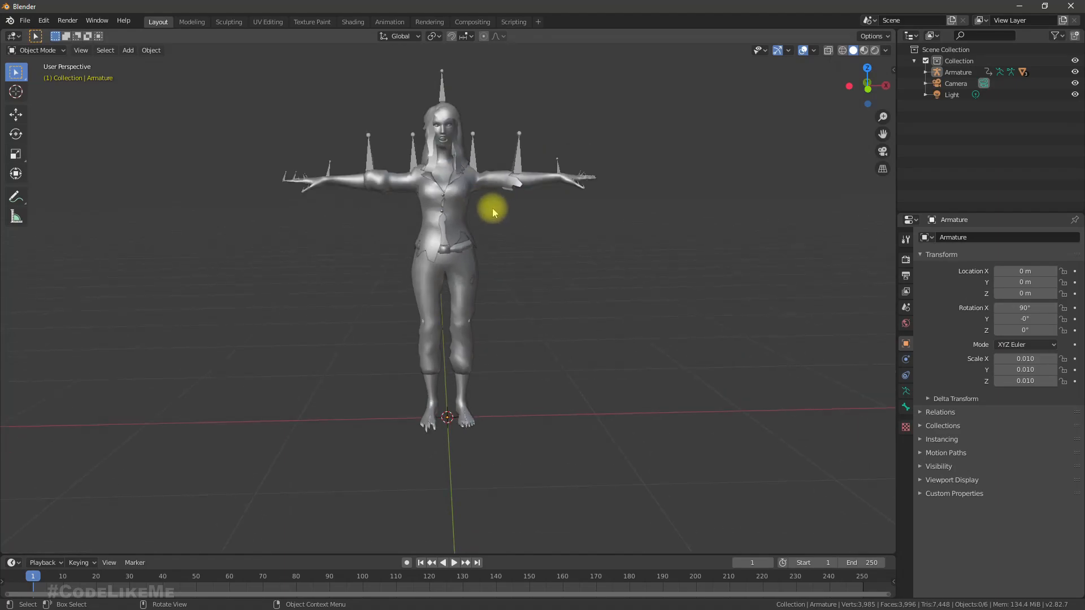
# - Open the Modeling workspace and frame the zombie and her armature in the Front Orthographic view
pyautogui.click(190, 23)
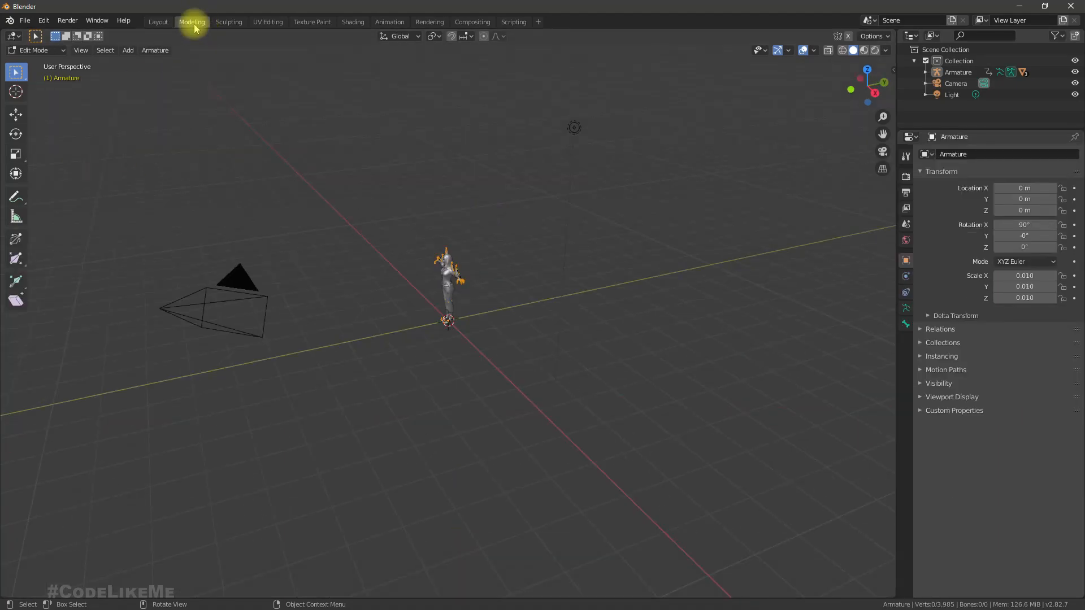
pyautogui.click(883, 83)
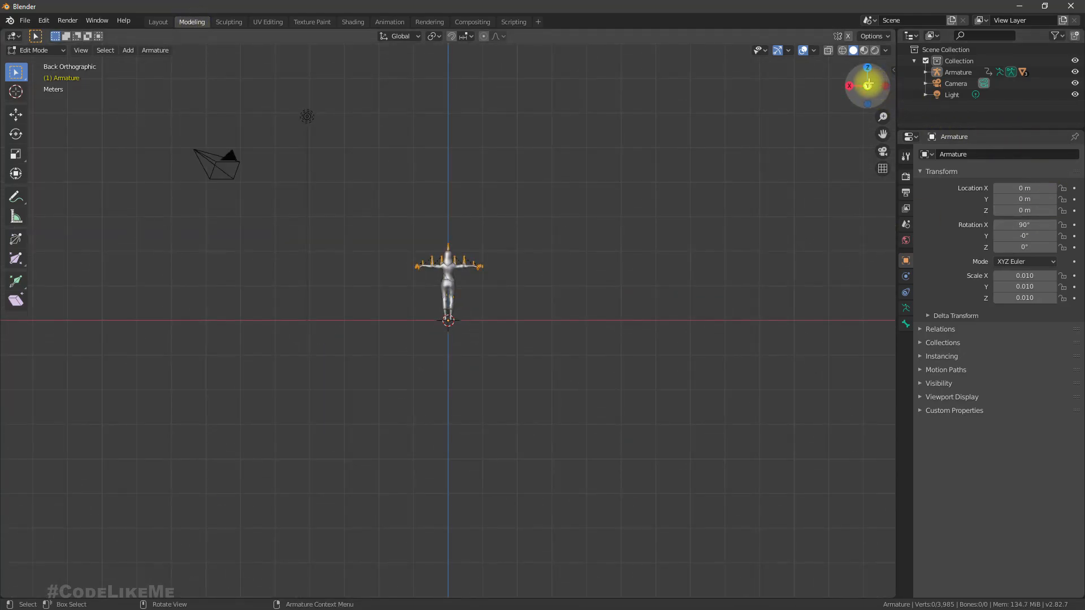
pyautogui.click(849, 85)
pyautogui.click(850, 86)
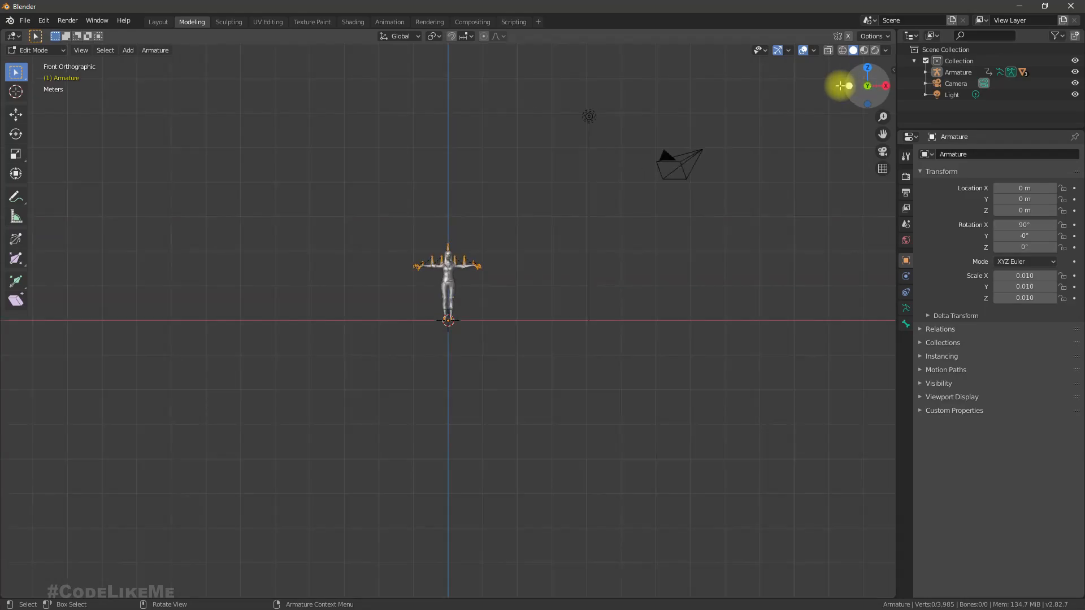
pyautogui.scroll(7, 396, 235)
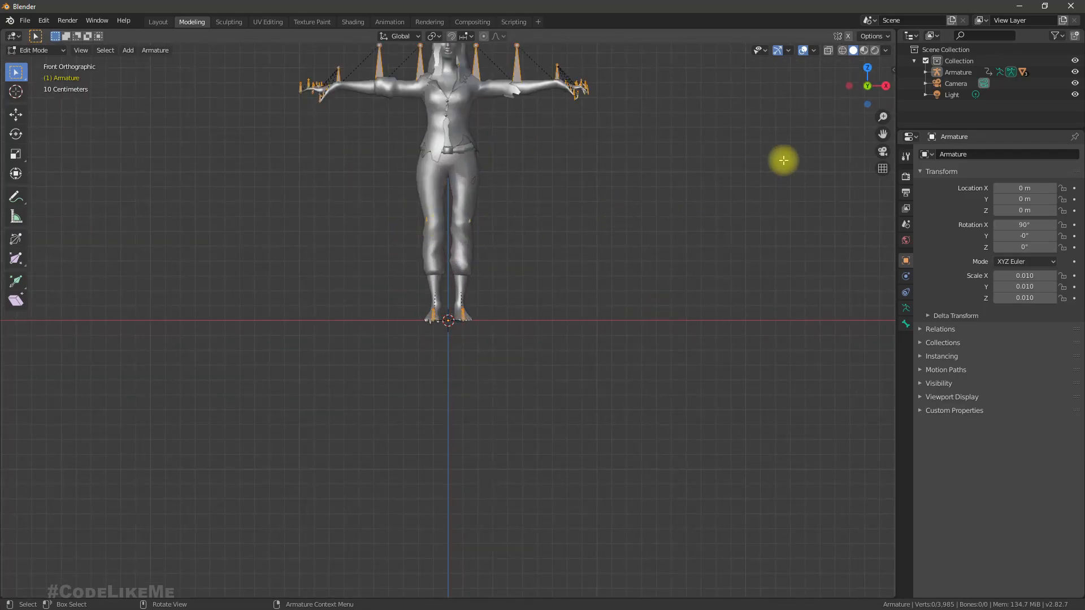
pyautogui.moveTo(882, 134); pyautogui.dragTo(792, 136)
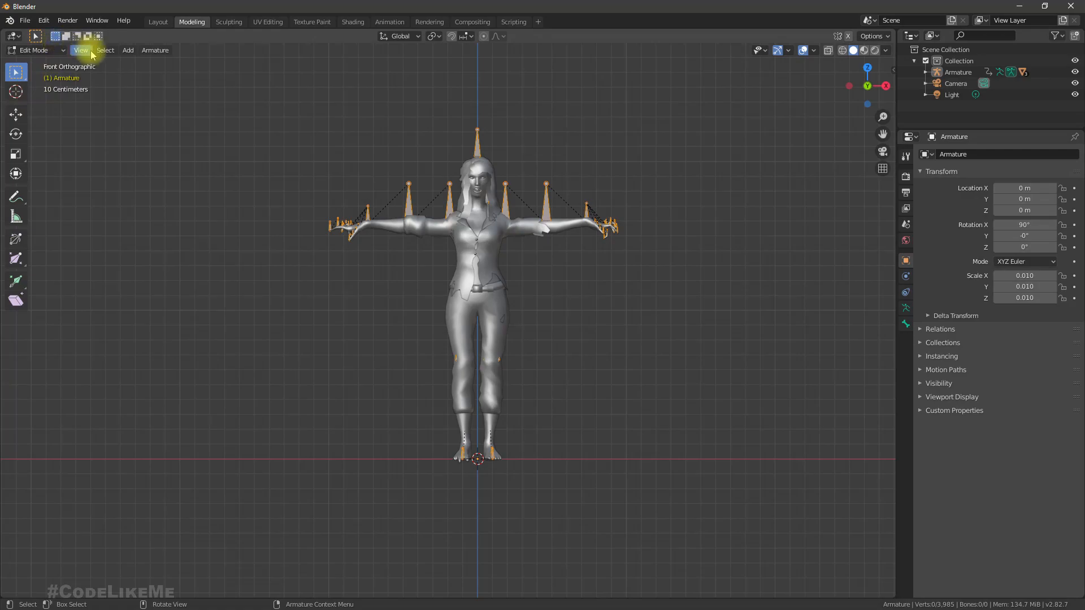
# - Try to select the zombie's mesh while the armature is in Edit Mode, checking the Sculpting workspace before returning to Modeling
pyautogui.click(461, 267)
pyautogui.click(105, 50)
pyautogui.click(119, 65)
pyautogui.click(555, 301)
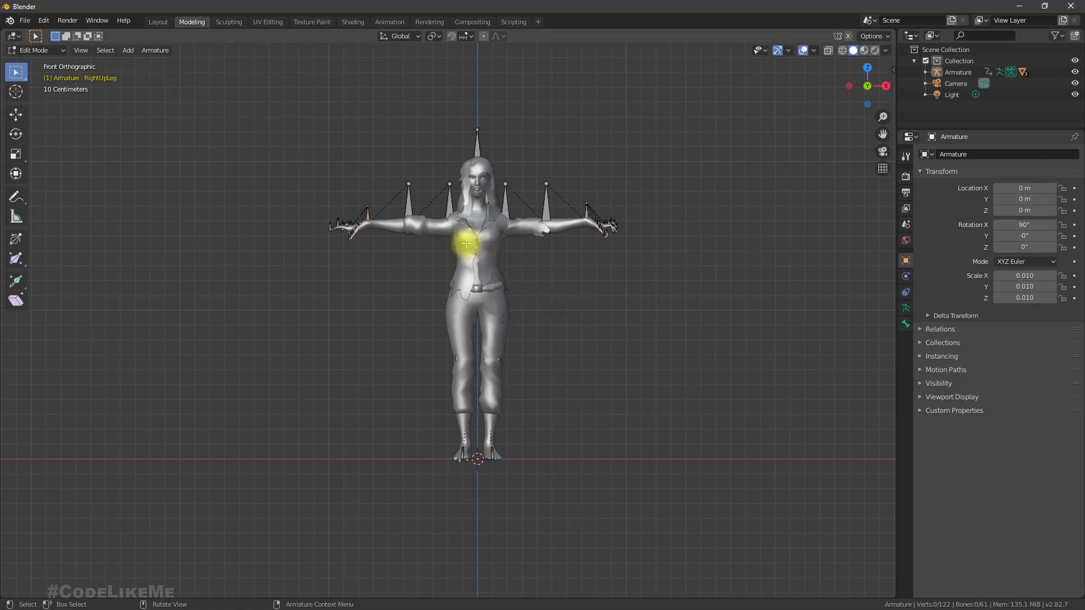
pyautogui.click(228, 21)
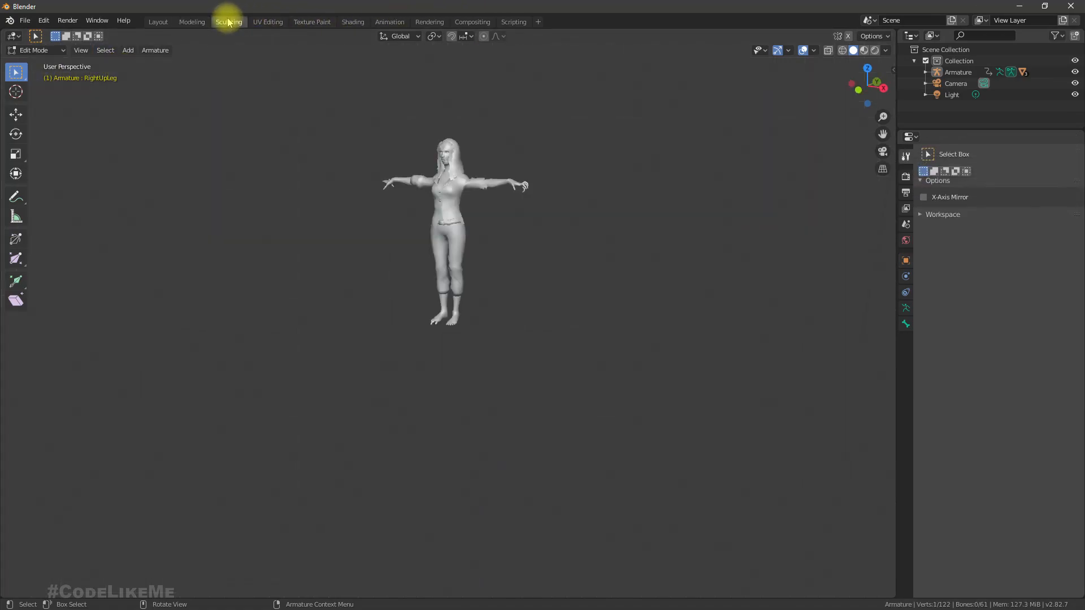
pyautogui.moveTo(370, 126); pyautogui.dragTo(552, 307)
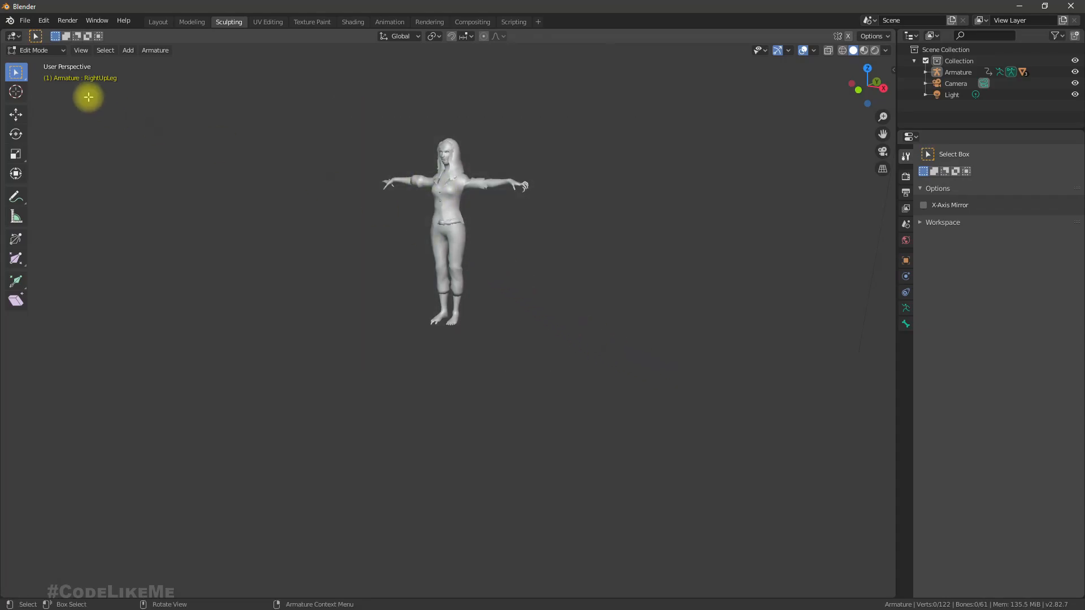
pyautogui.click(192, 21)
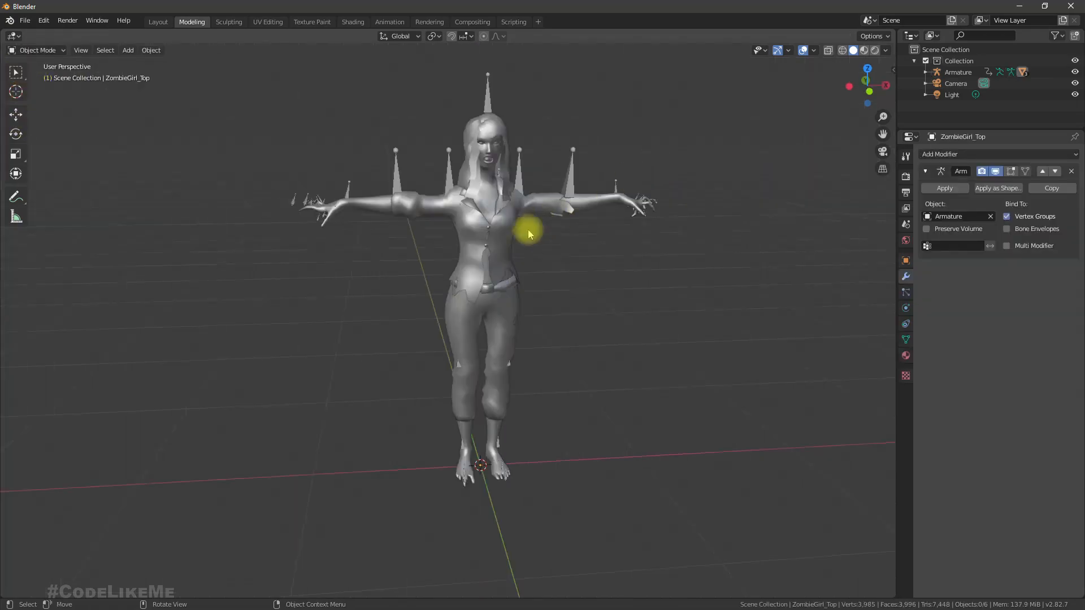
# - Try moving the ZombieGirl_Pants mesh off the body, undo the move and deselect the pants
pyautogui.click(466, 271)
pyautogui.click(467, 339)
pyautogui.press('g')
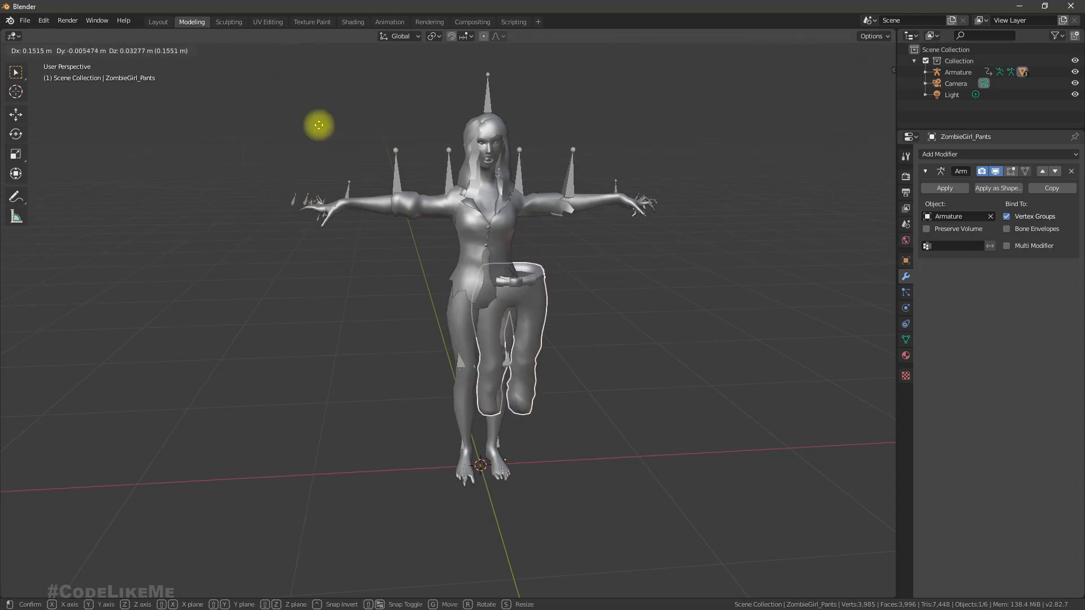
pyautogui.click(481, 282)
pyautogui.hotkey('ctrl', 'z')
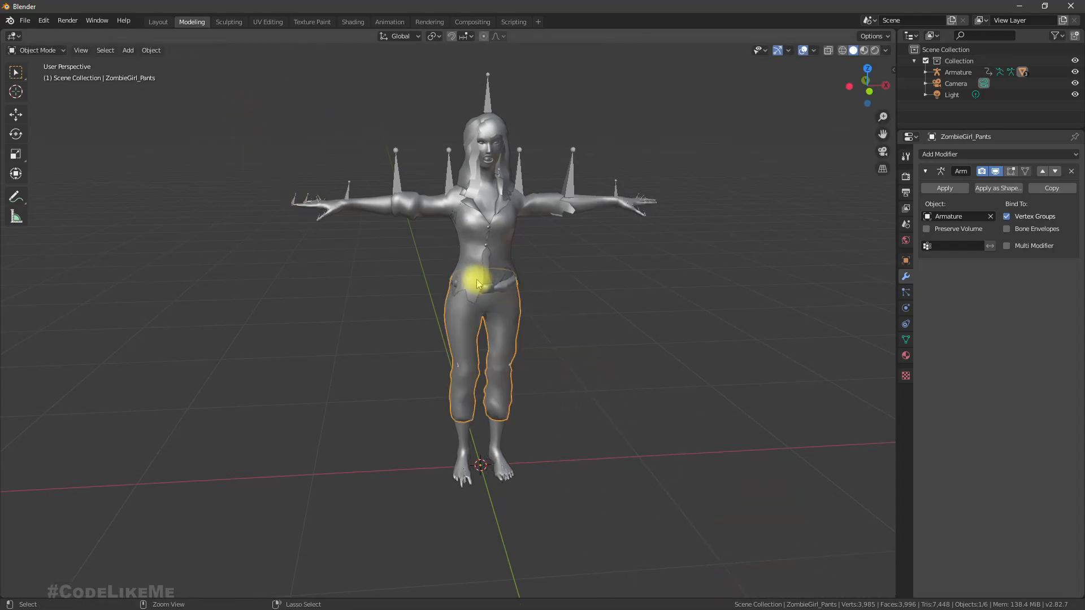
pyautogui.click(179, 316)
pyautogui.scroll(-2, 179, 316)
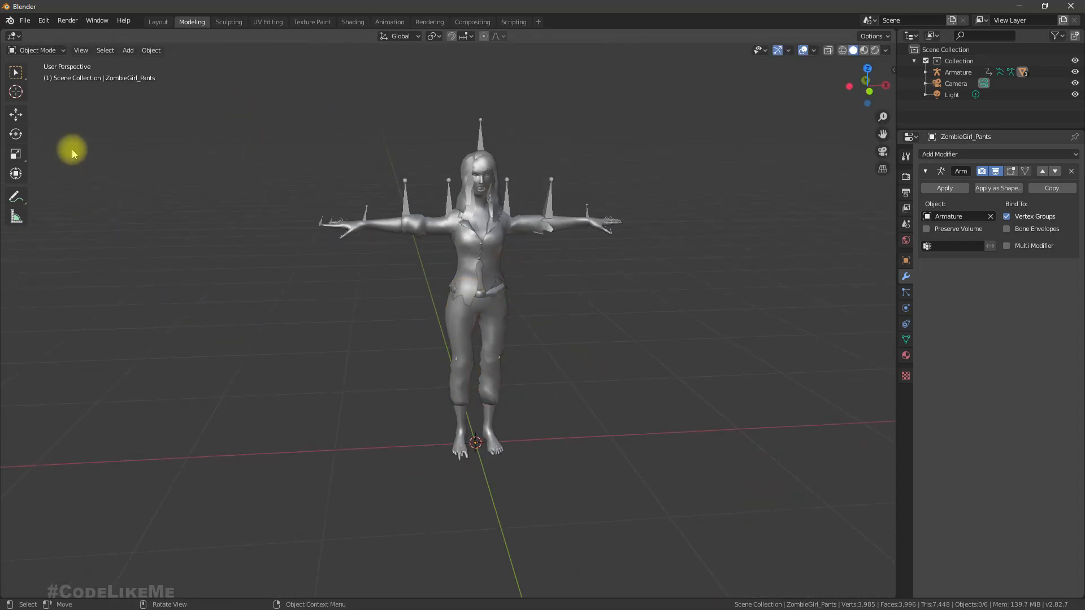
# - Select all objects in the scene and enter Edit Mode on all the zombie meshes in the Modeling workspace
pyautogui.click(22, 73)
pyautogui.click(105, 52)
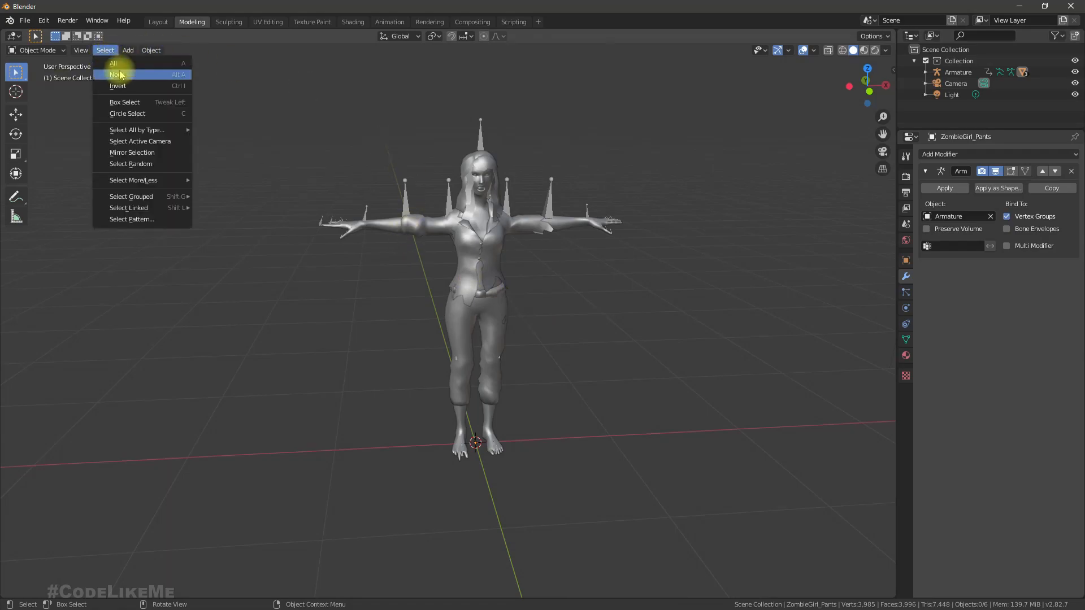
pyautogui.click(119, 70)
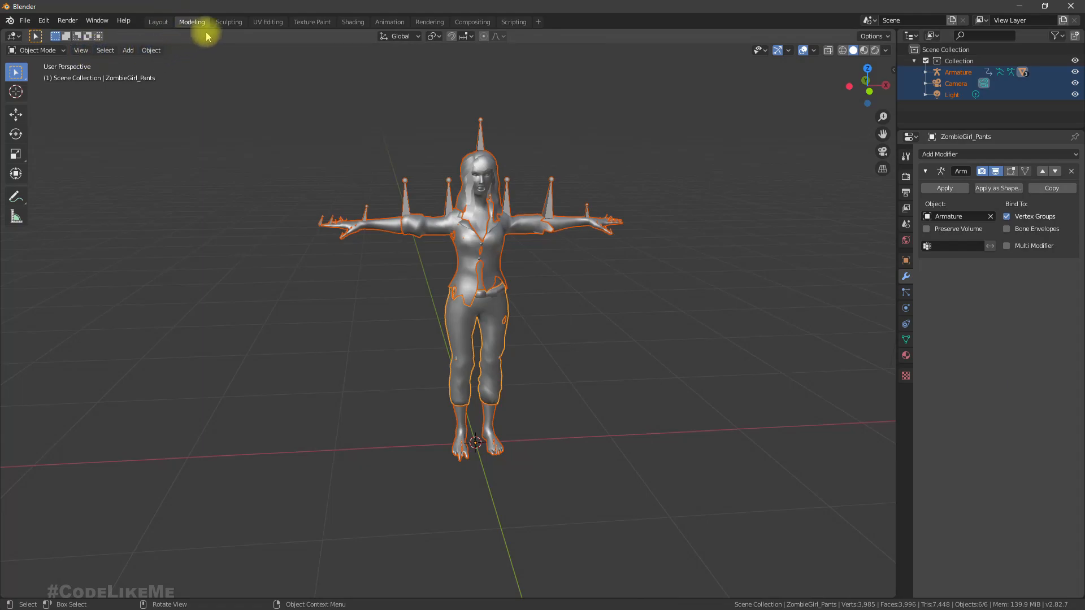
pyautogui.click(226, 22)
pyautogui.click(265, 22)
pyautogui.click(222, 23)
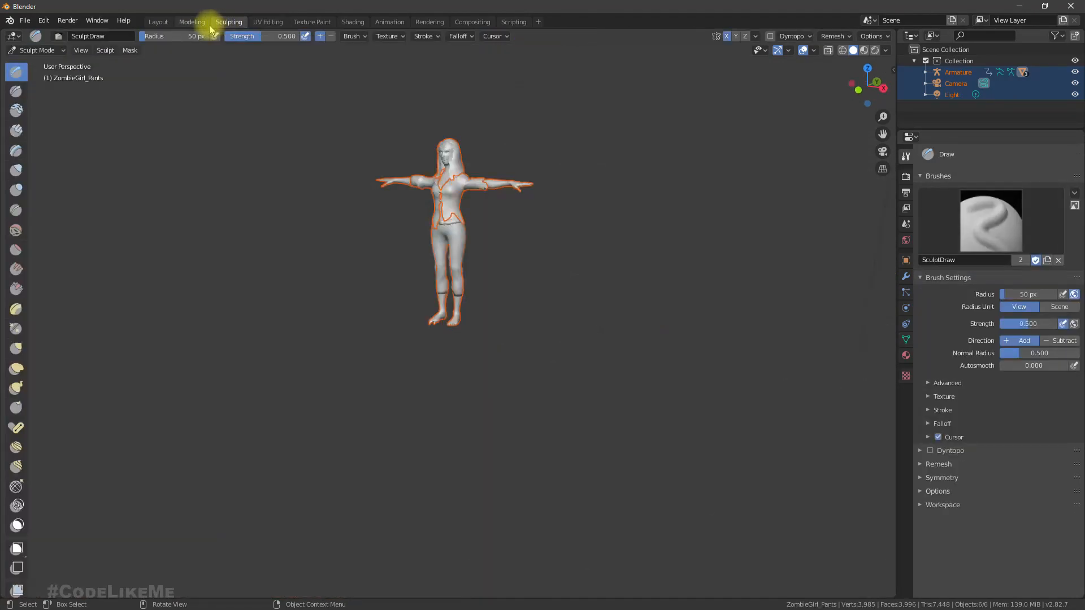
pyautogui.click(192, 23)
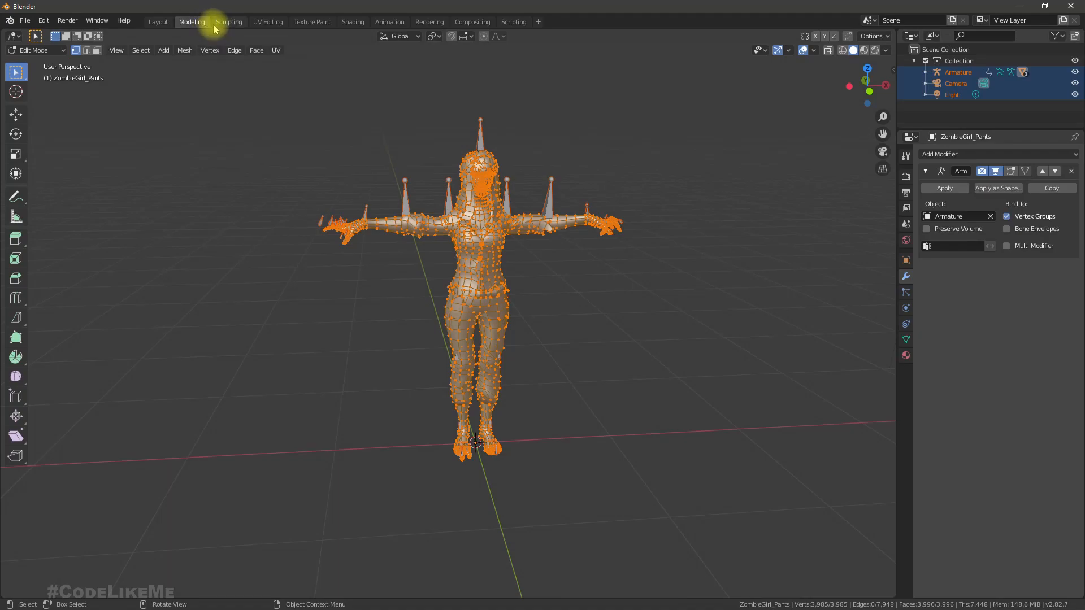
# - Switch the mesh cutting tool from Knife to Bisect
pyautogui.scroll(2, 482, 265)
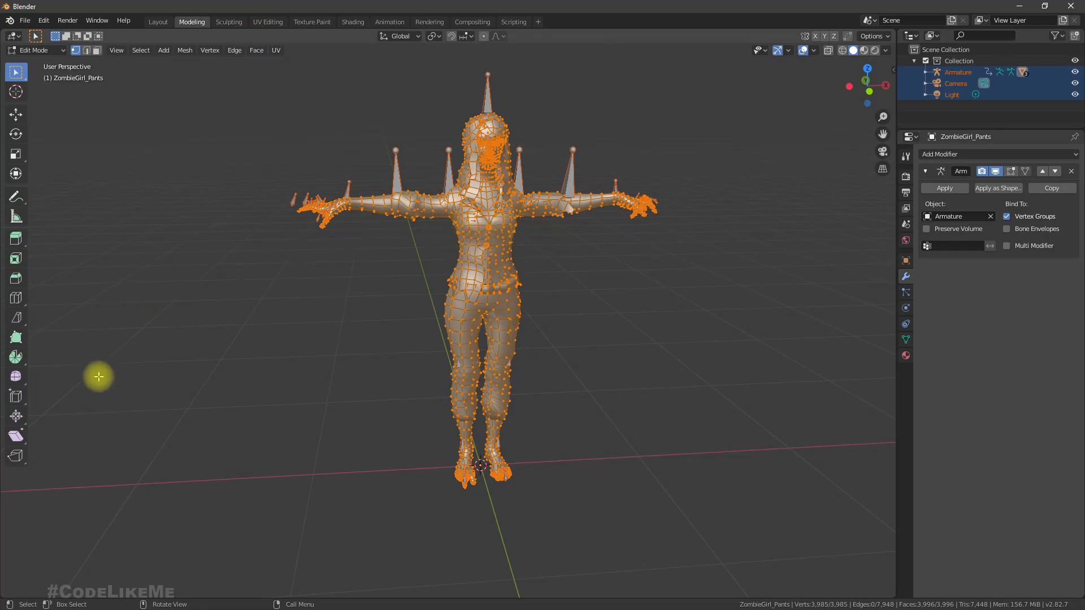
pyautogui.click(17, 320)
pyautogui.moveTo(13, 322); pyautogui.dragTo(41, 318)
pyautogui.click(15, 324)
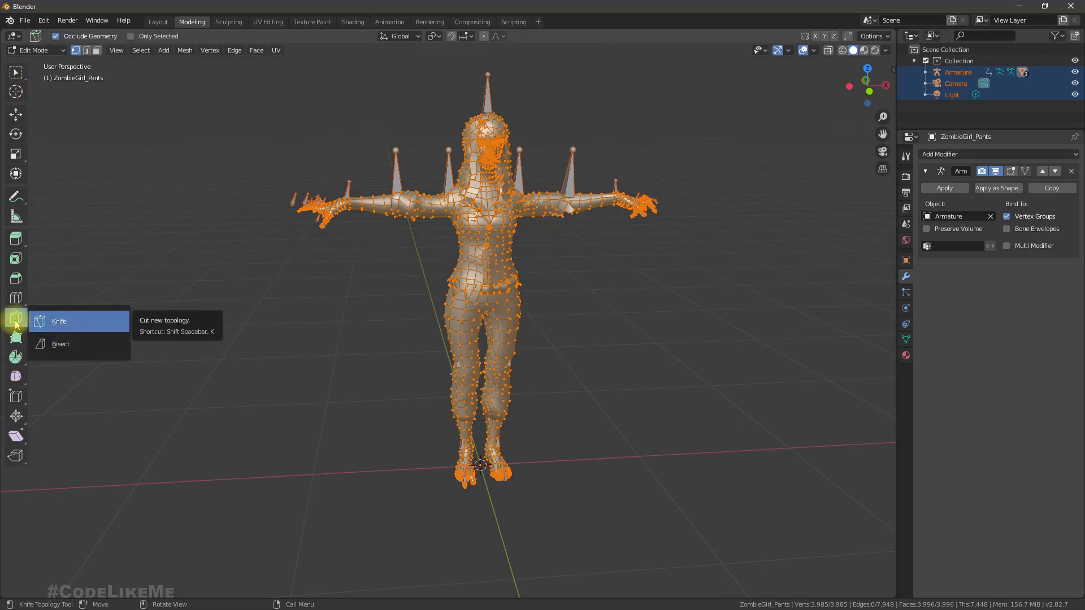
pyautogui.click(72, 345)
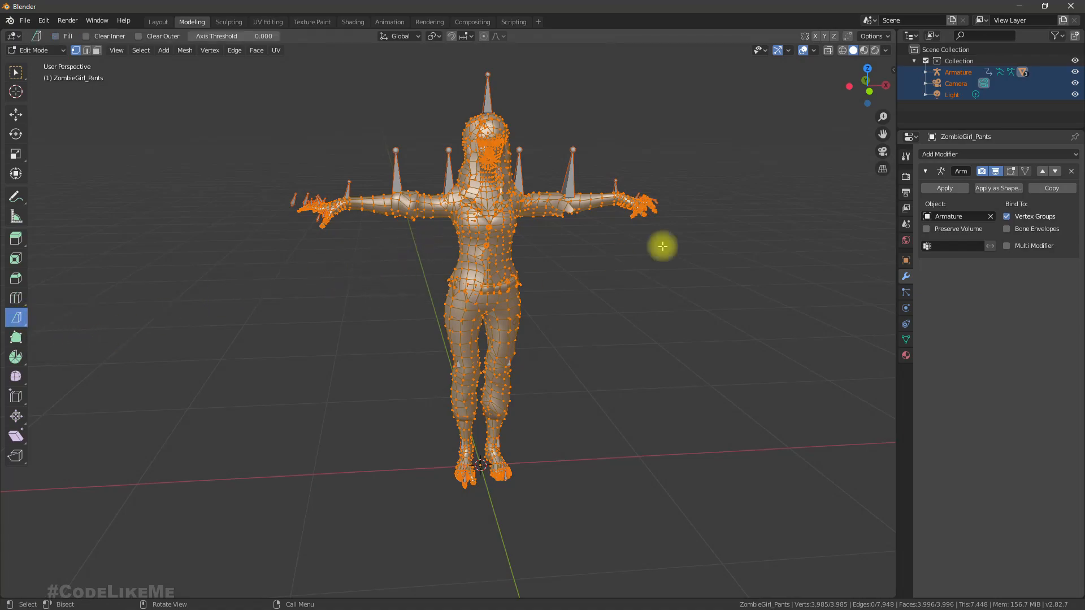
# - Align the view to Front Orthographic with the entire zombie in frame for cutting
pyautogui.click(850, 88)
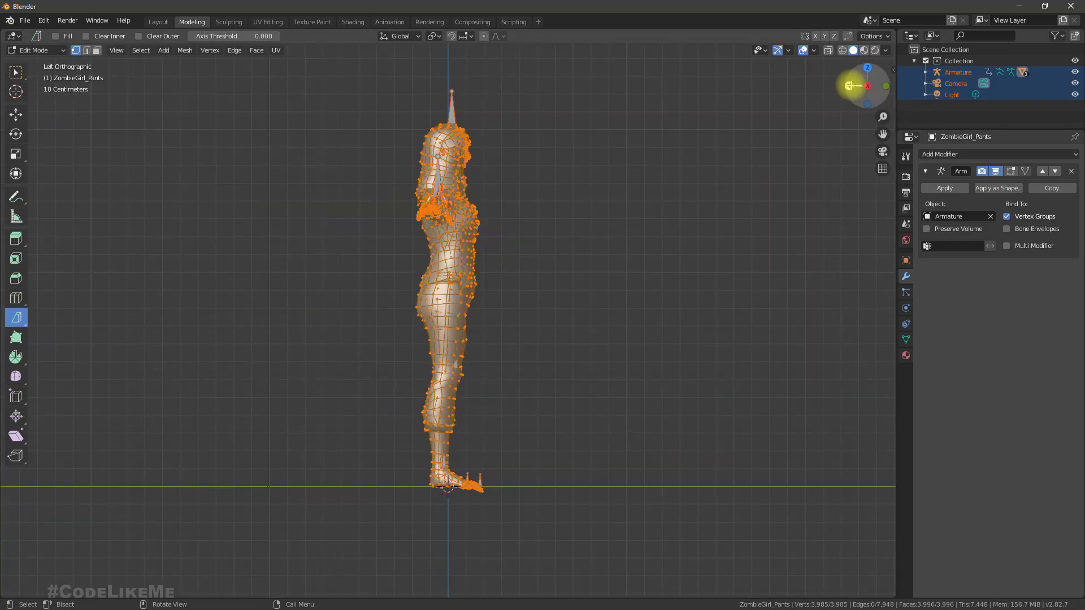
pyautogui.click(864, 86)
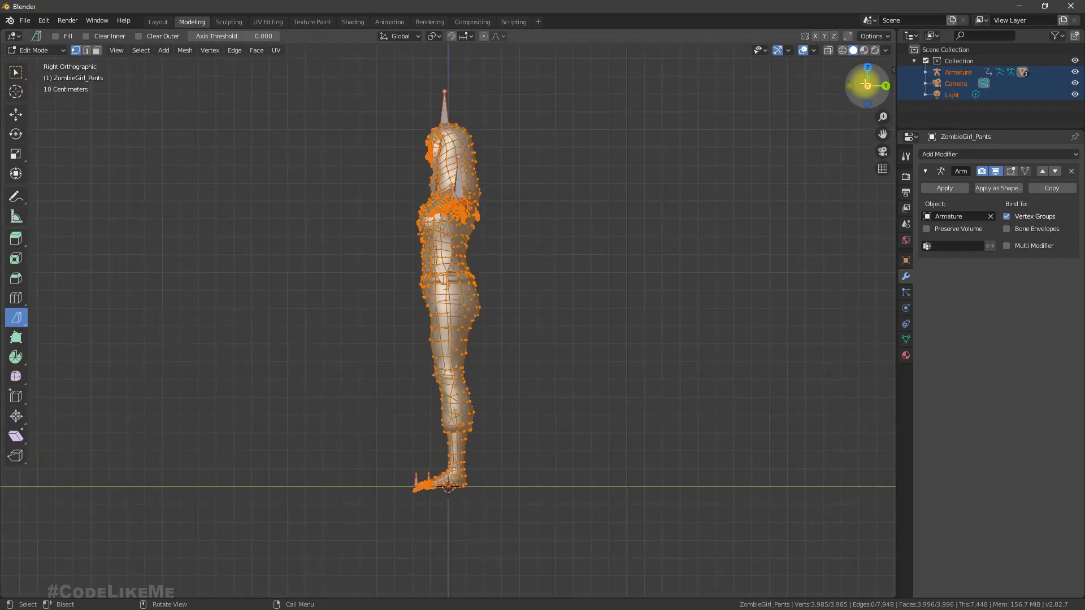
pyautogui.click(887, 87)
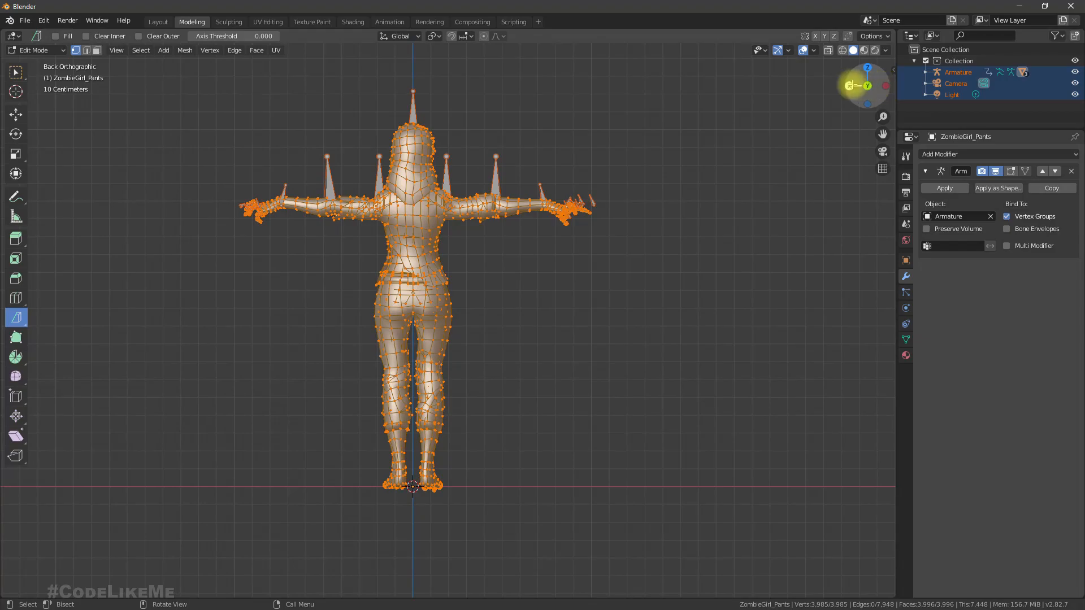
pyautogui.click(888, 86)
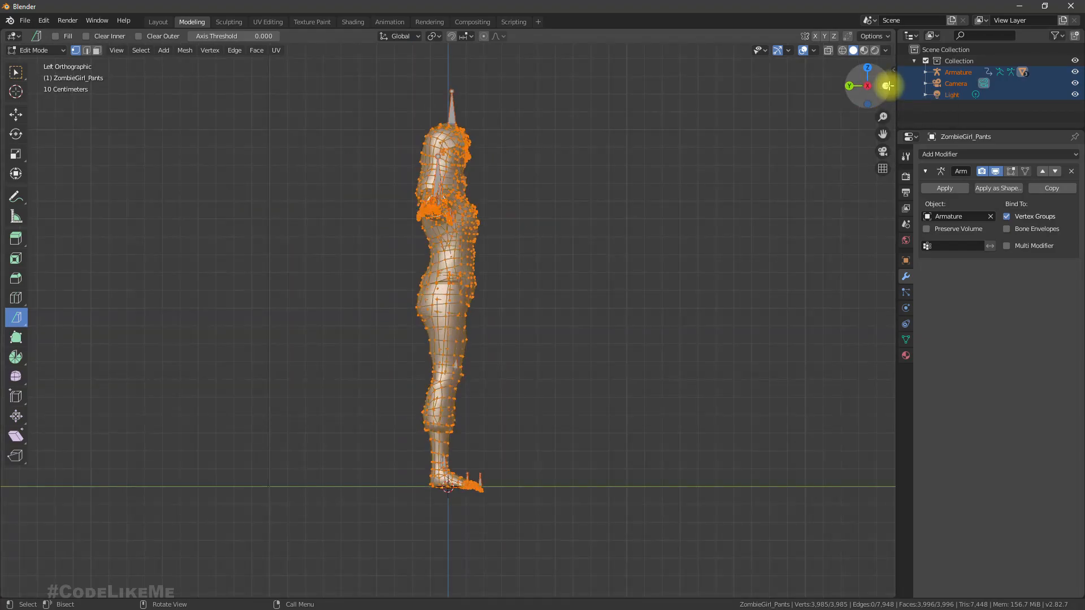
pyautogui.click(888, 86)
pyautogui.scroll(2, 514, 150)
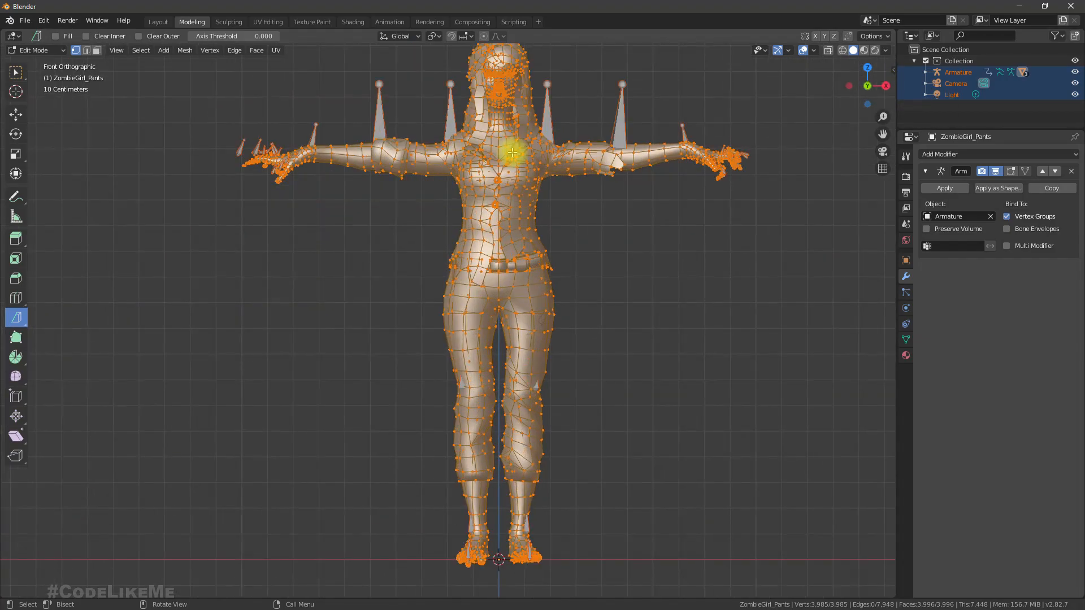
pyautogui.scroll(-1, 499, 153)
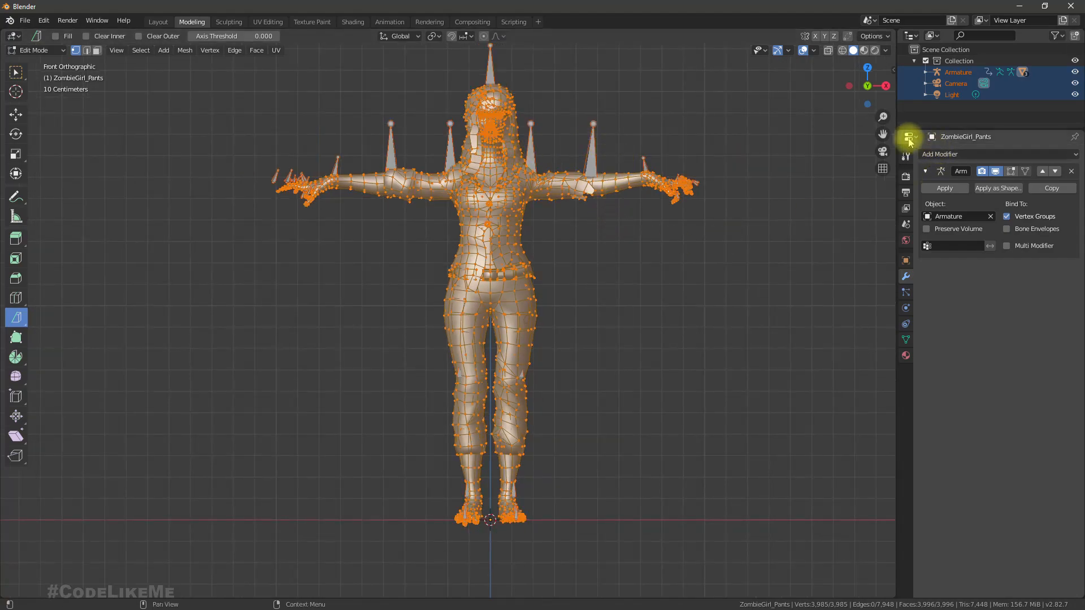
pyautogui.moveTo(880, 131); pyautogui.dragTo(841, 168)
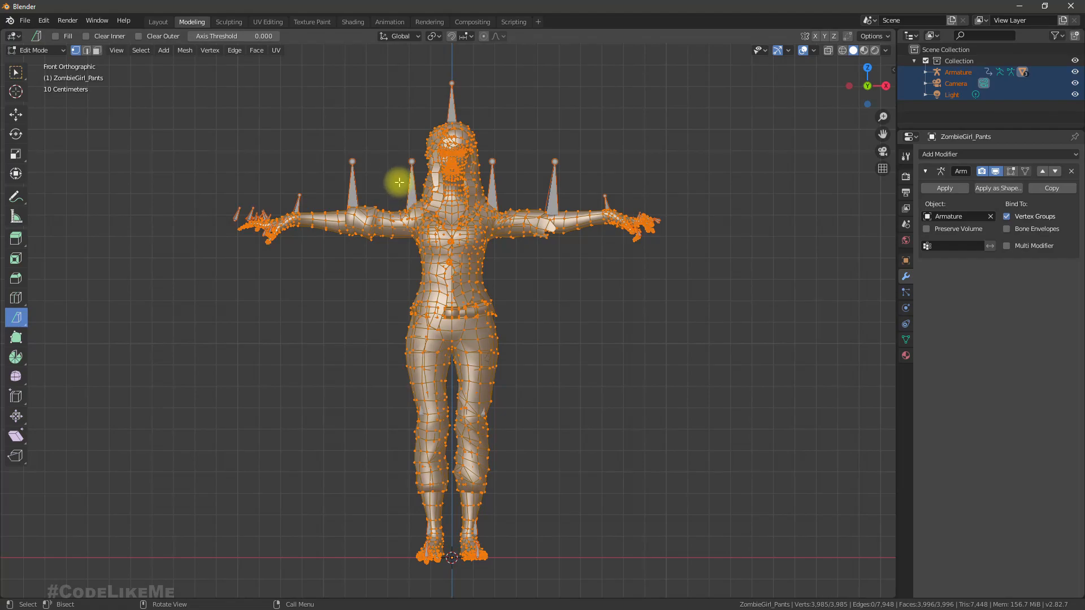
# - Try a near-vertical bisect through the zombie's right shoulder, test Clear Inner and Clear Outer in turn, and undo the cut
pyautogui.moveTo(400, 183); pyautogui.dragTo(405, 264)
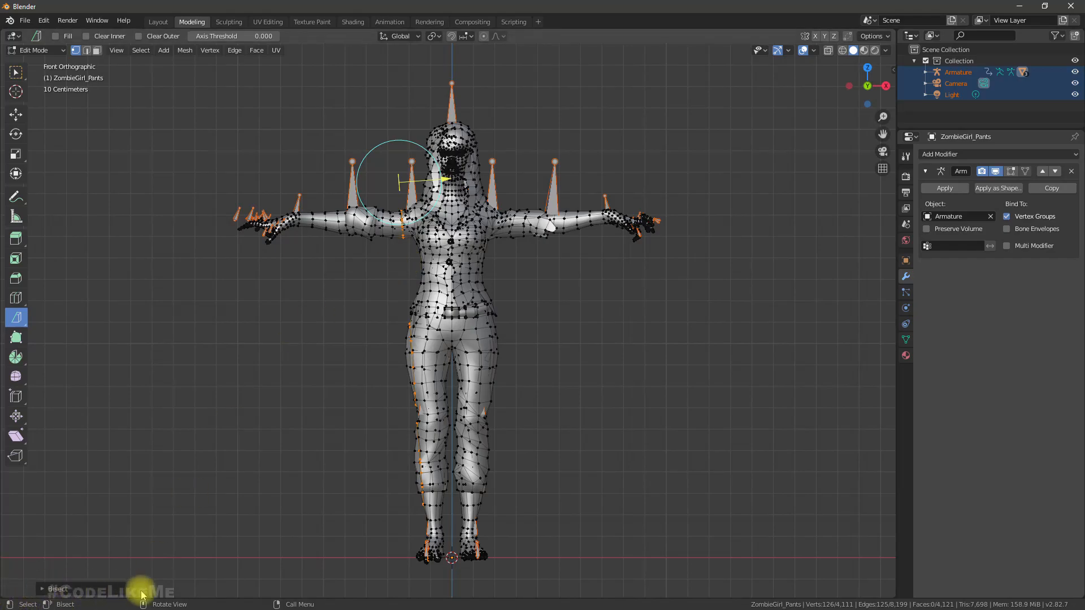
pyautogui.click(48, 588)
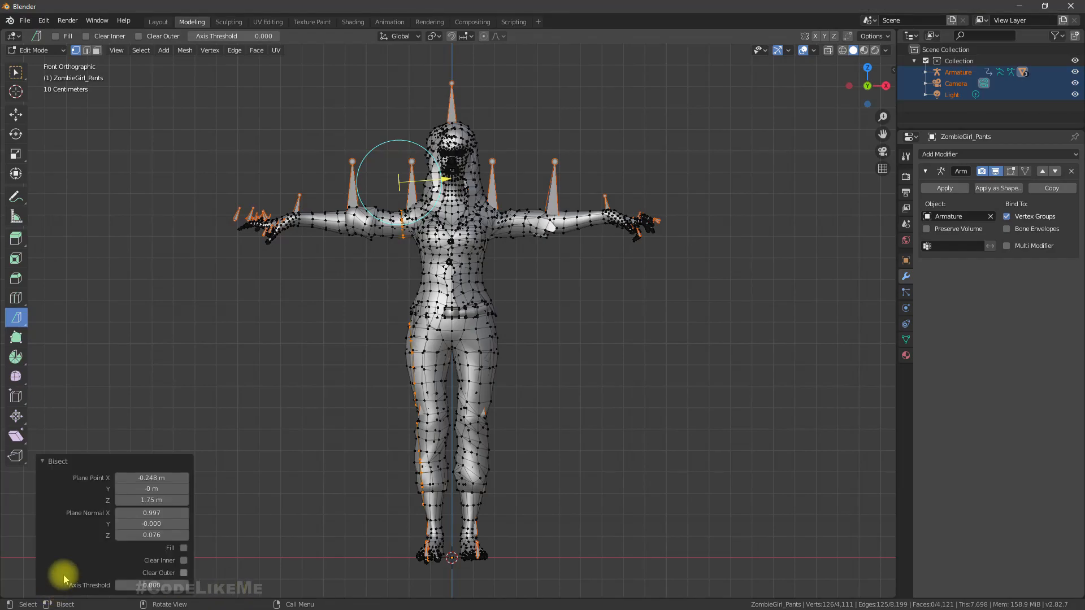
pyautogui.click(183, 561)
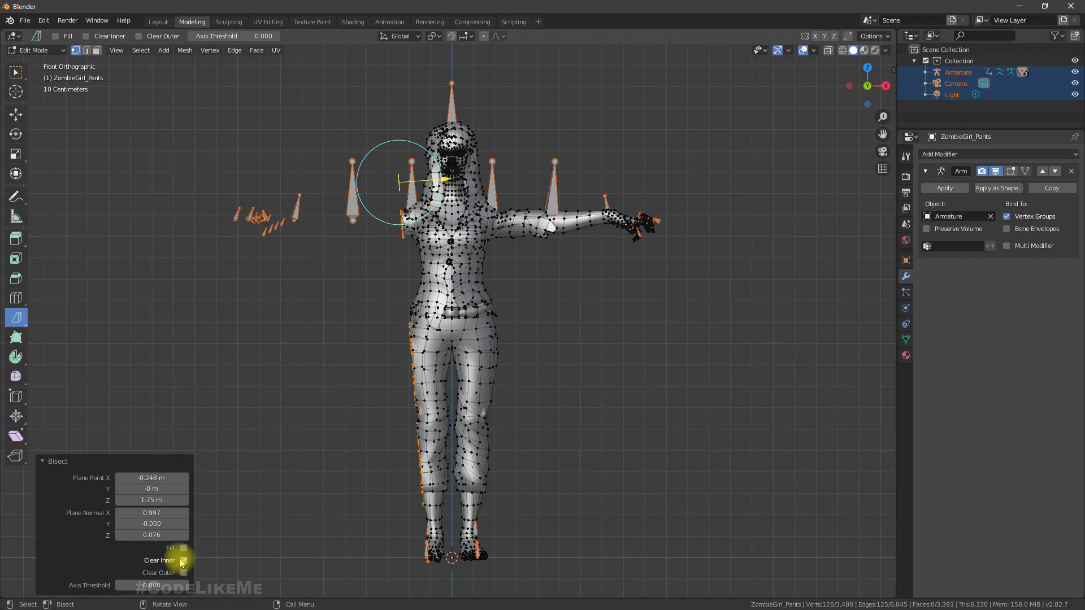
pyautogui.click(184, 561)
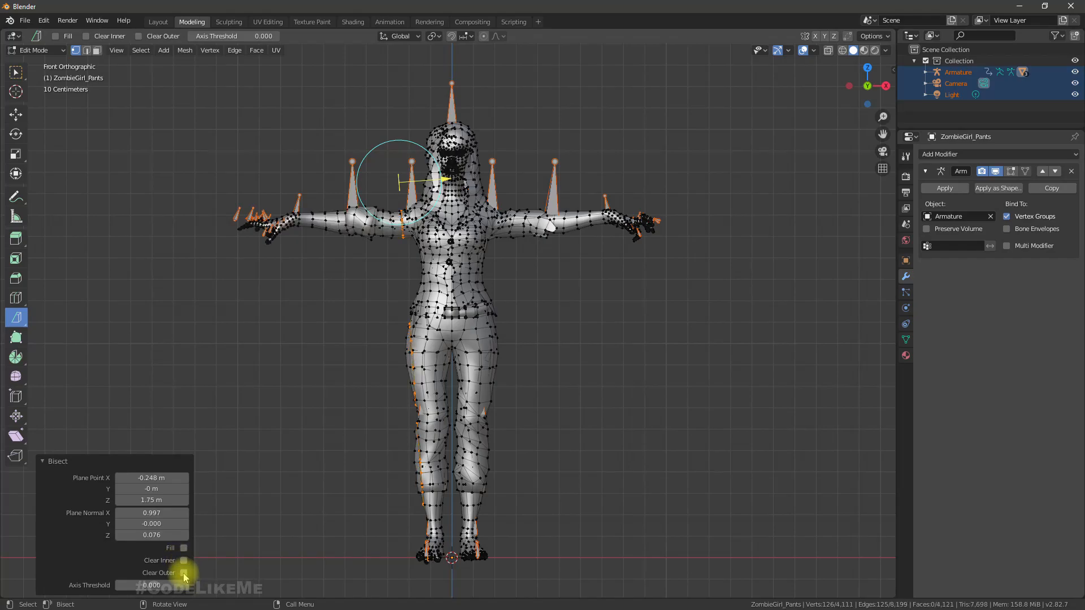
pyautogui.click(184, 574)
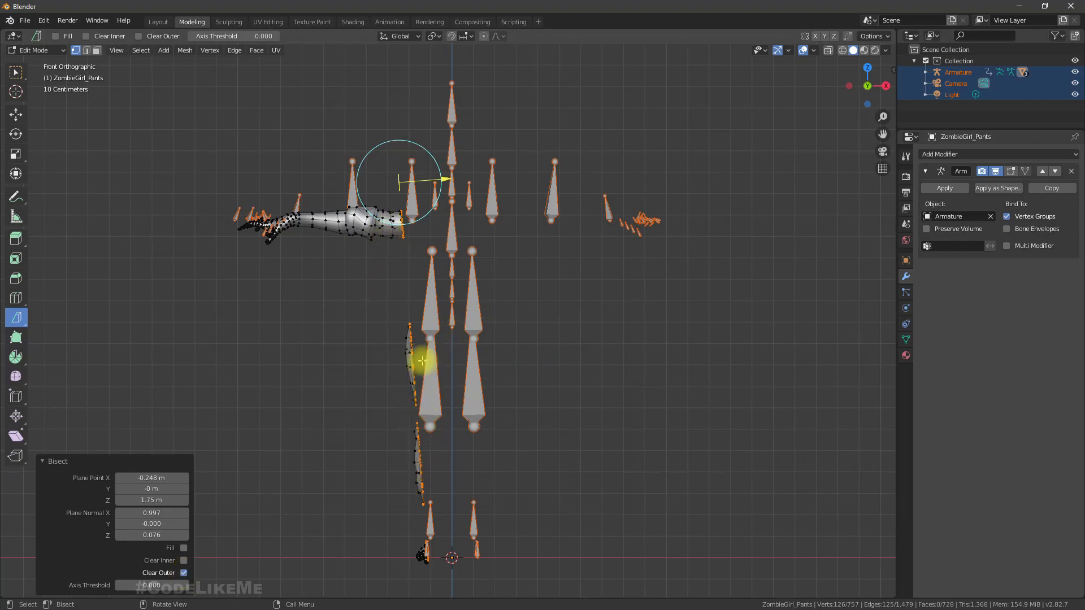
pyautogui.hotkey('ctrl', 'z')
pyautogui.hotkey('ctrl', 'z')
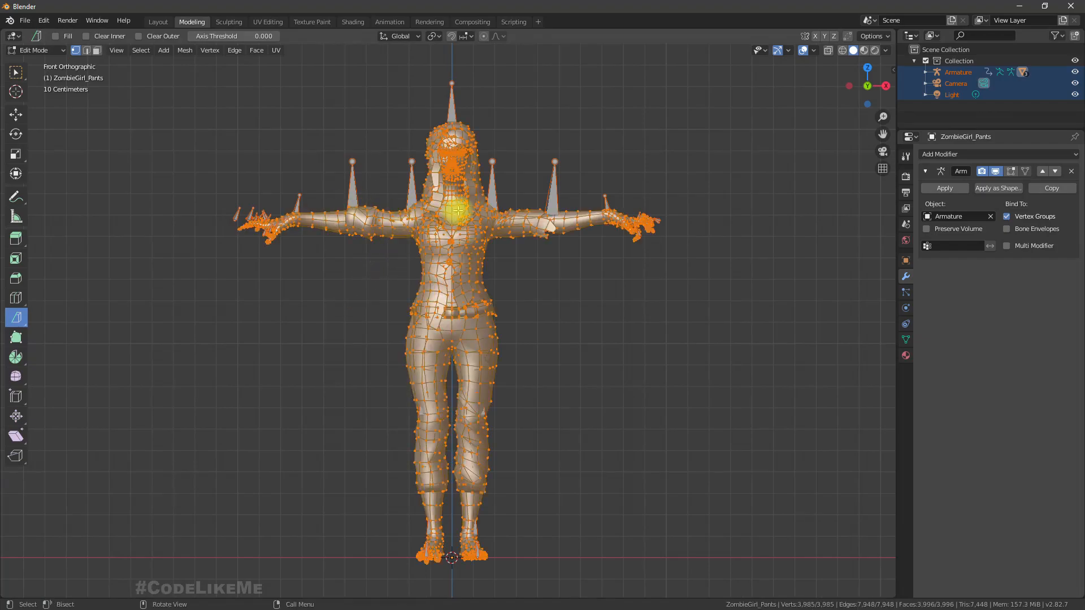
# - Bisect the mesh near-vertically at the right shoulder, reselect all geometry, and bisect again along a slanted plane at about X -0.221 m, Z 1.43 m
pyautogui.moveTo(399, 199)
pyautogui.mouseDown()
pyautogui.moveTo(401, 249)
pyautogui.moveTo(415, 207)
pyautogui.moveTo(405, 182)
pyautogui.mouseUp()
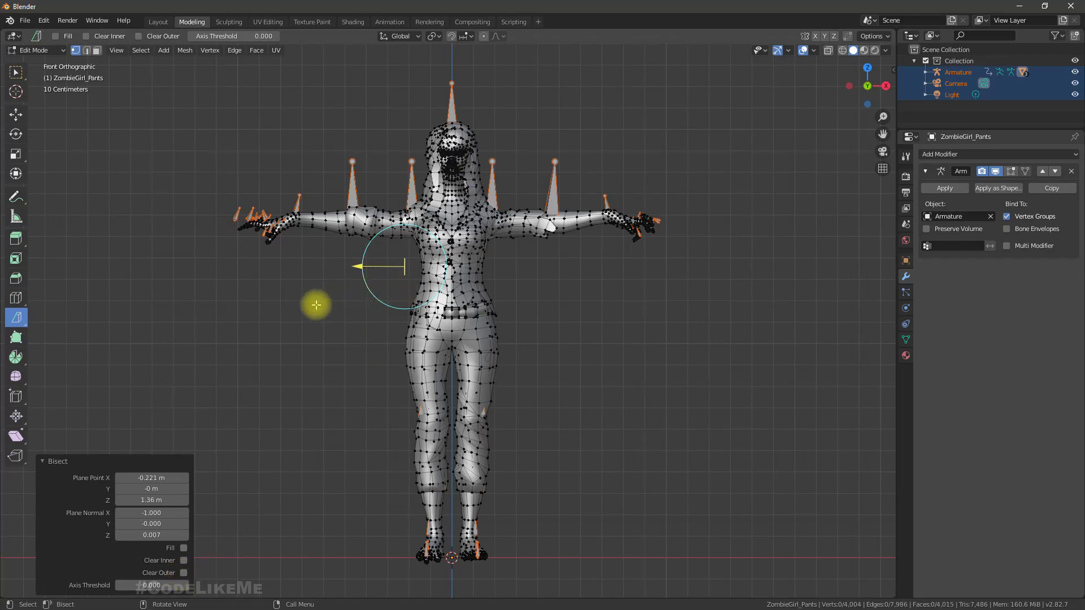
pyautogui.click(141, 51)
pyautogui.click(147, 66)
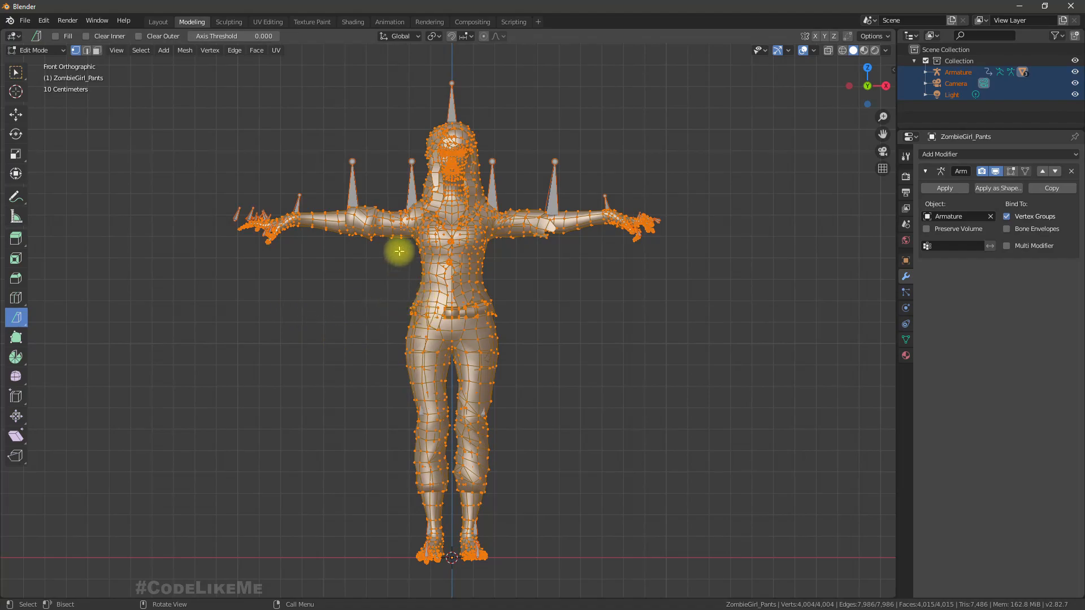
pyautogui.moveTo(405, 249); pyautogui.dragTo(417, 178)
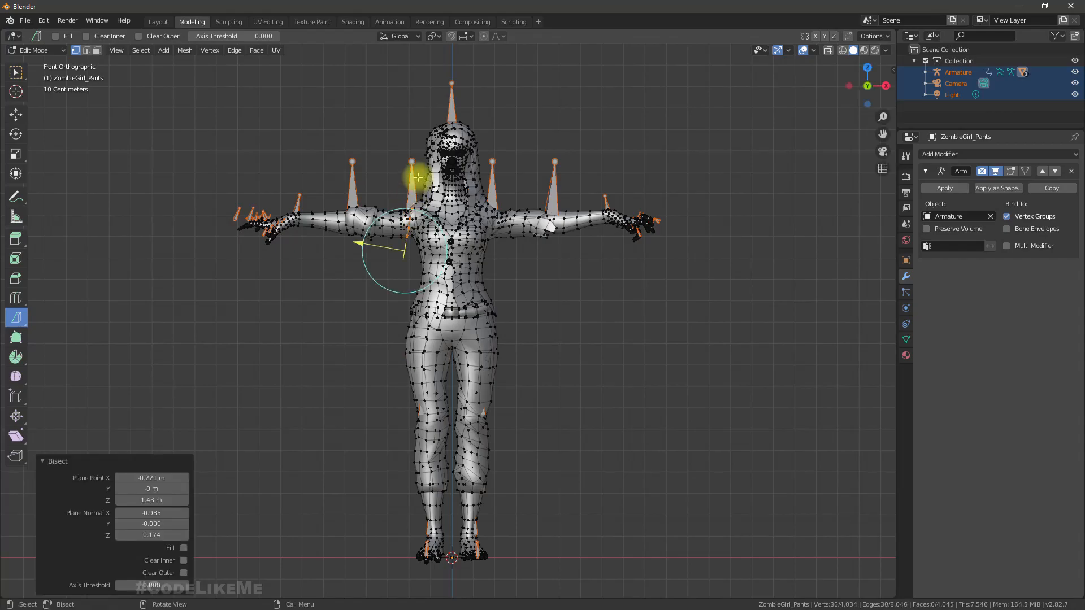
# - Enable Clear Inner and Fill on the bisect to keep only the right arm with its shoulder cut capped
pyautogui.click(184, 574)
pyautogui.click(172, 573)
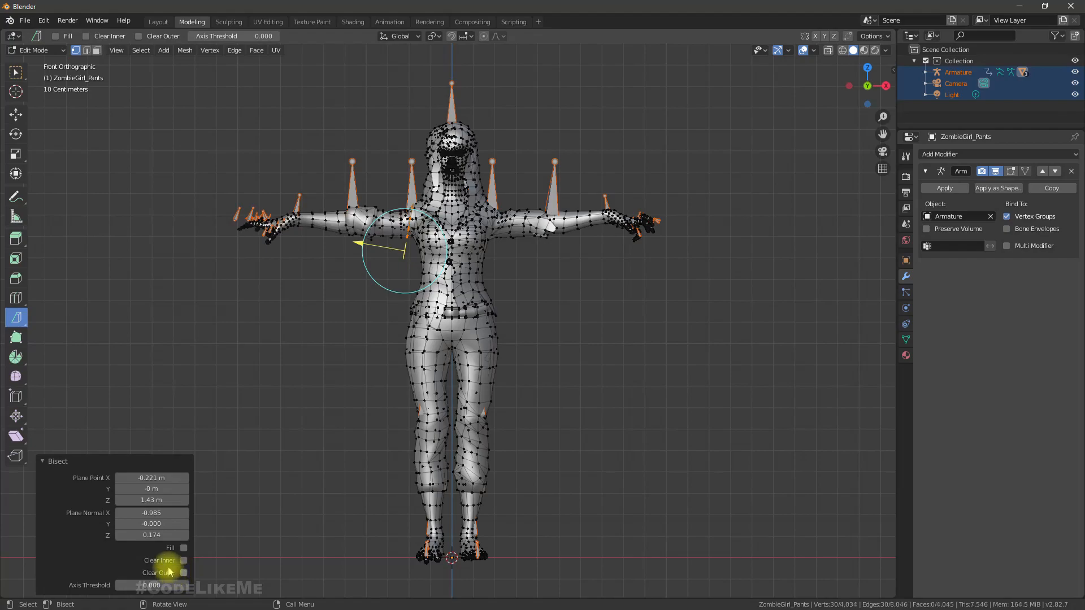
pyautogui.click(185, 560)
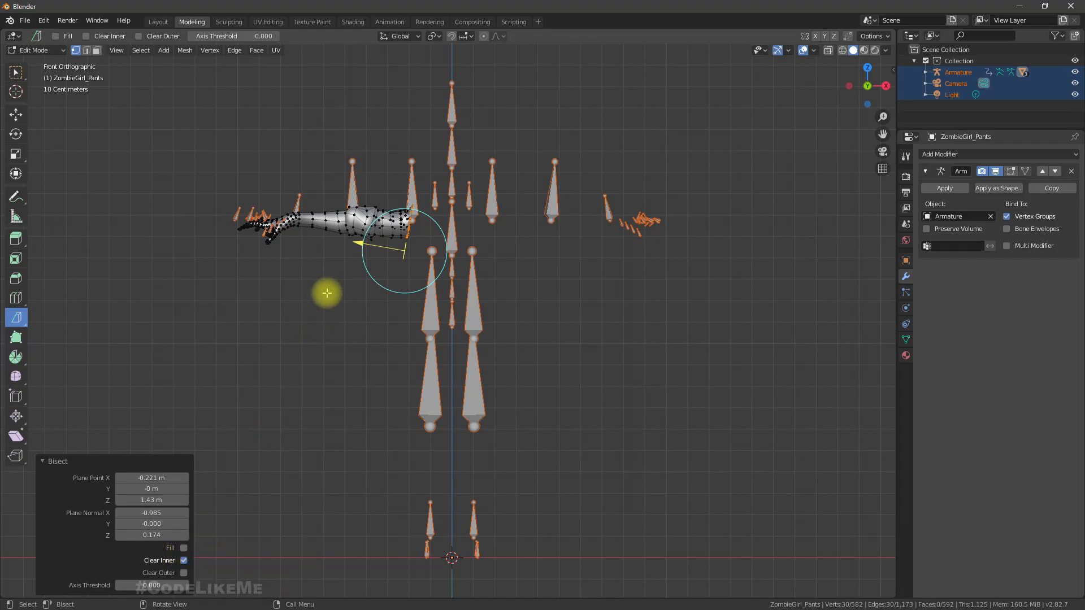
pyautogui.moveTo(380, 262); pyautogui.dragTo(333, 289, button='middle')
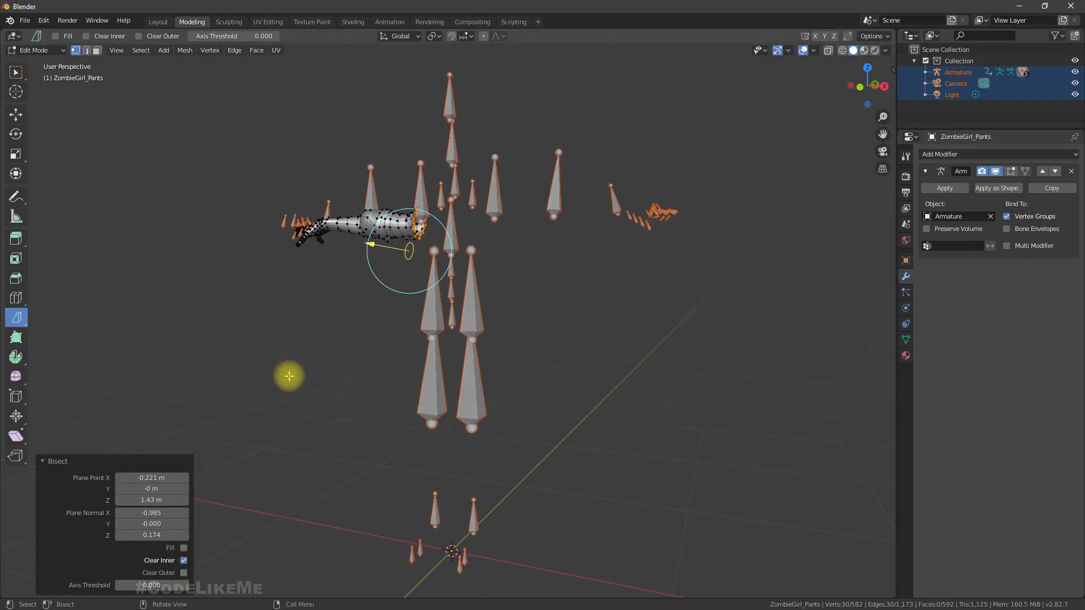
pyautogui.click(184, 548)
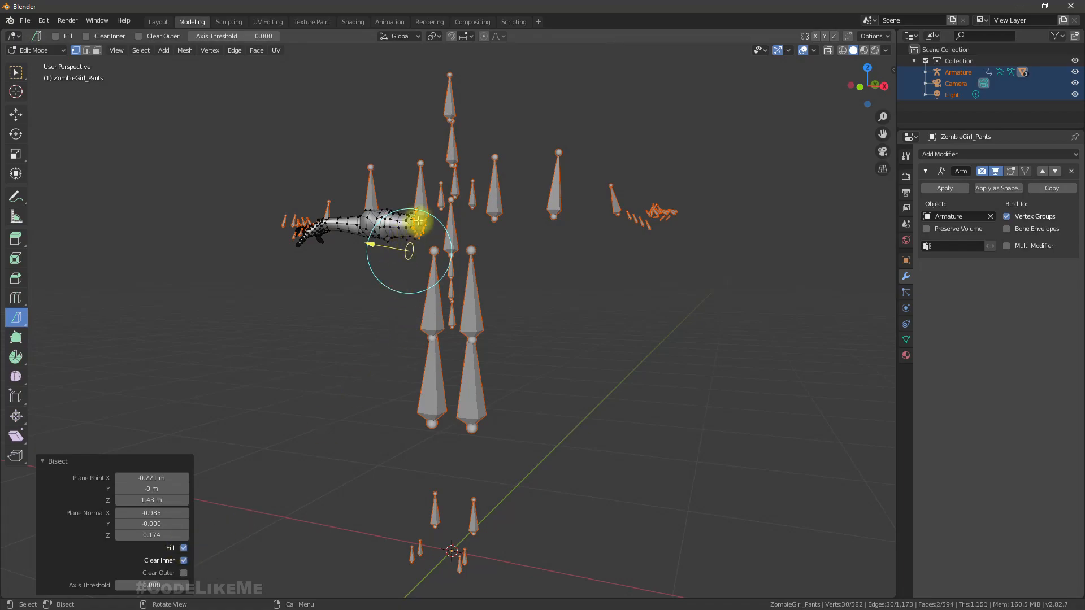
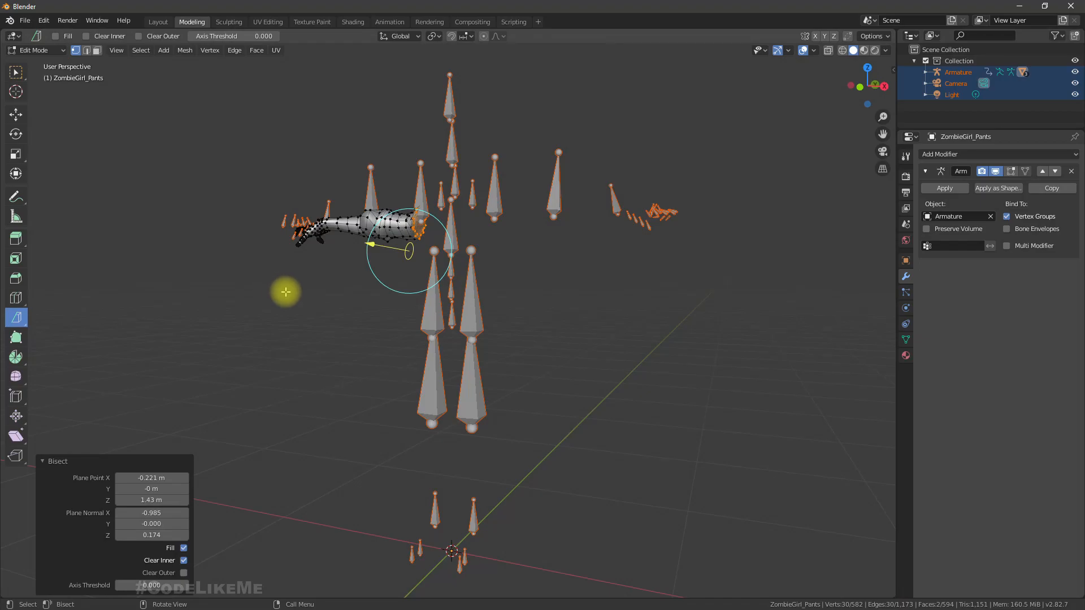
pyautogui.moveTo(301, 302); pyautogui.dragTo(331, 311, button='middle')
# - Start an FBX export, create a folder named Parts inside the Character folder, and open it
pyautogui.click(25, 21)
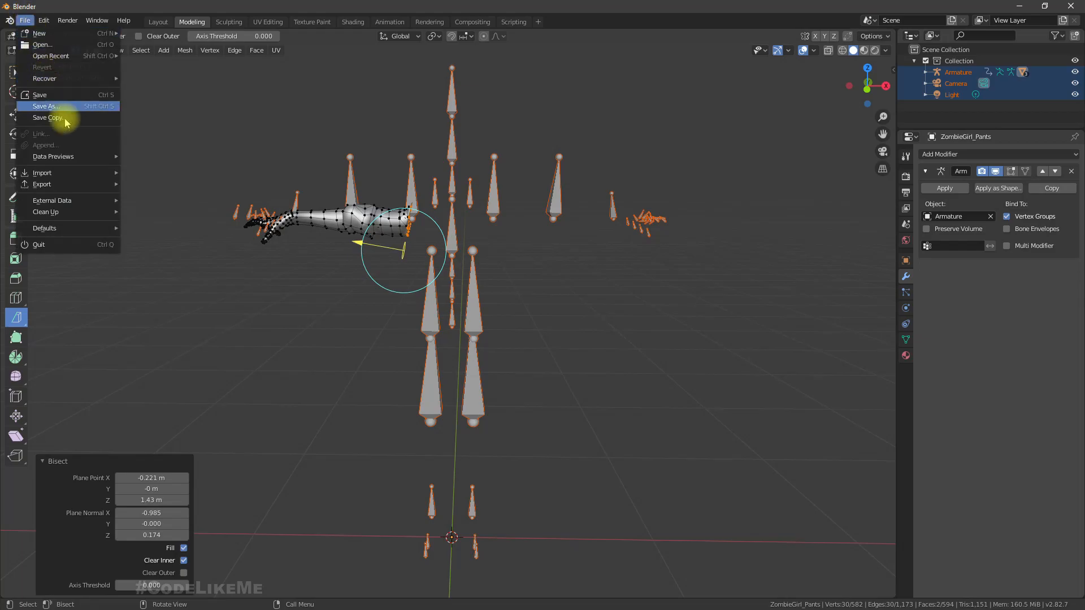
pyautogui.moveTo(85, 174)
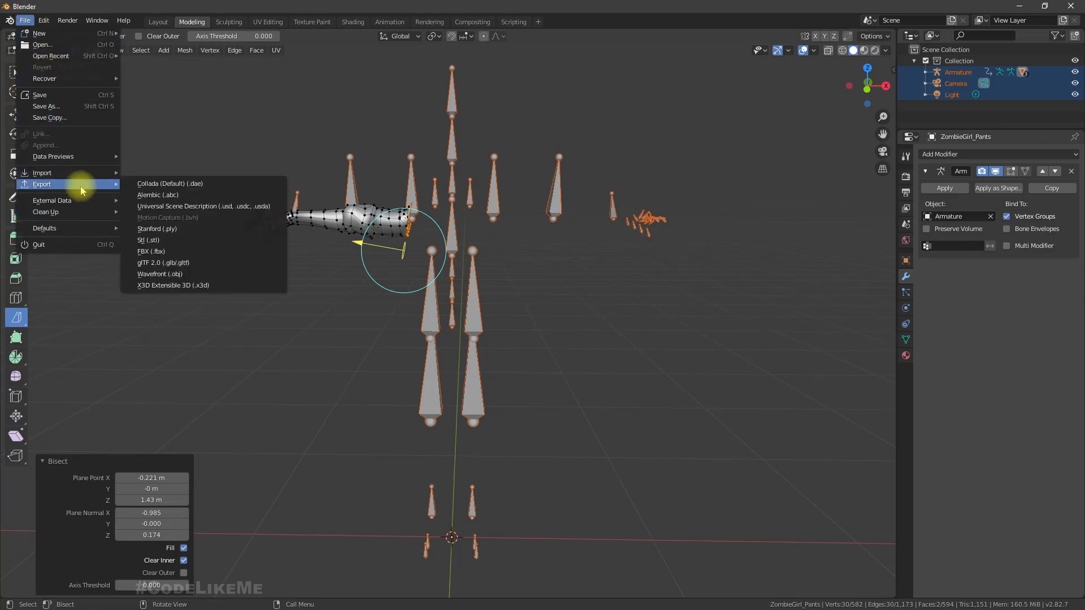
pyautogui.click(176, 251)
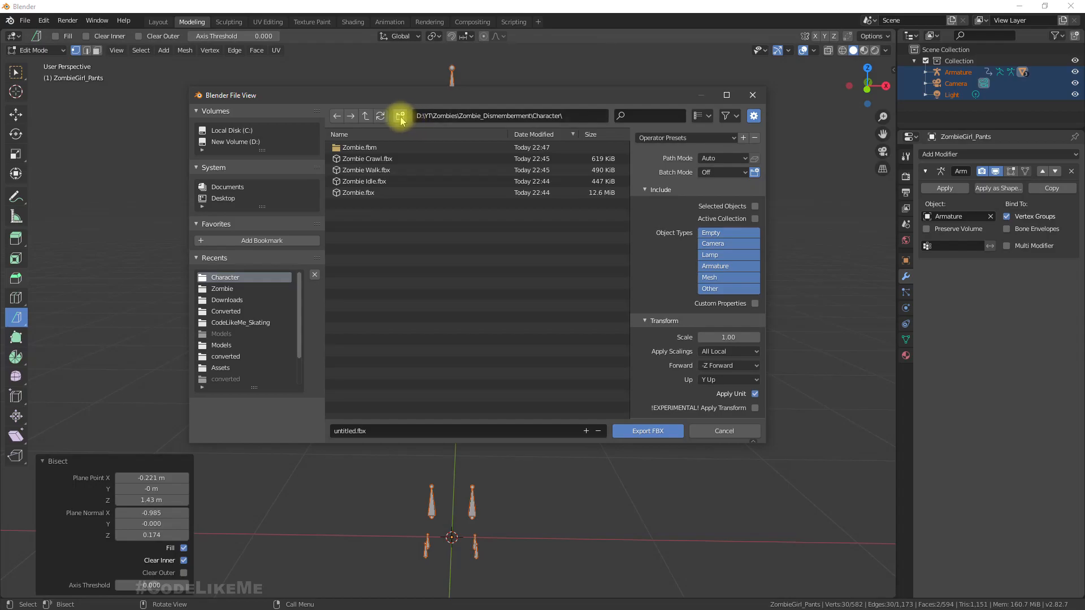
pyautogui.click(400, 115)
pyautogui.write('Parts')
pyautogui.press('Return')
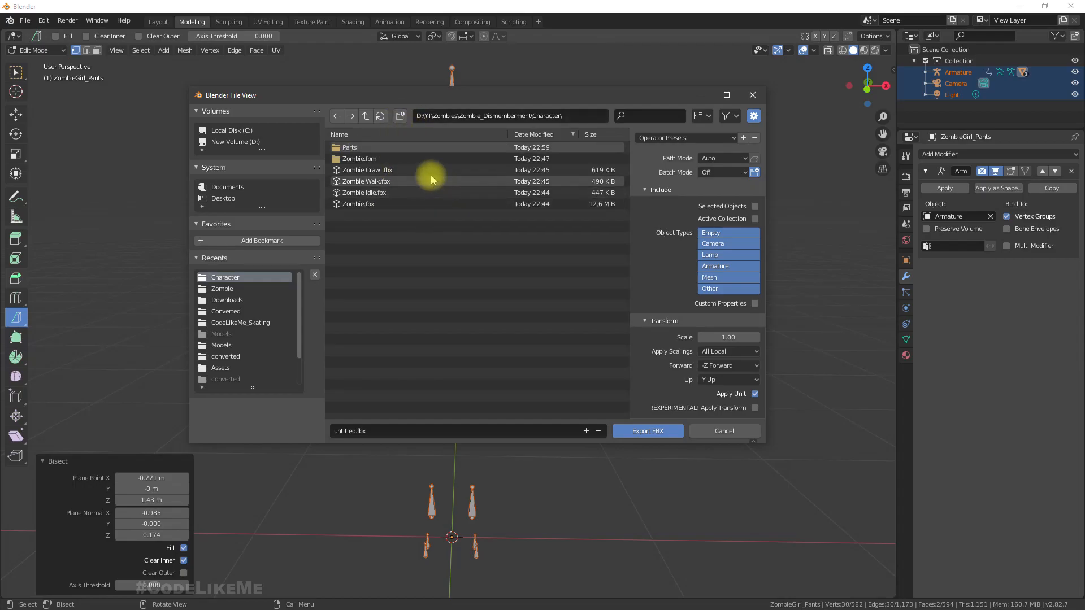
pyautogui.doubleClick(405, 146)
# - Name the export file RH and export the right arm as FBX
pyautogui.click(416, 431)
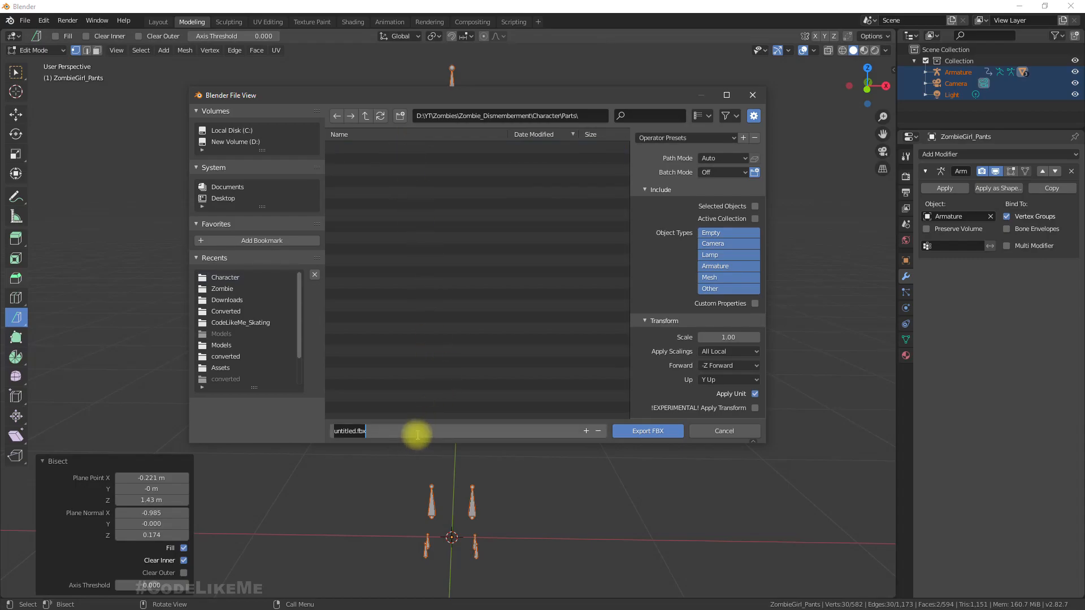
pyautogui.moveTo(472, 98); pyautogui.dragTo(459, 118)
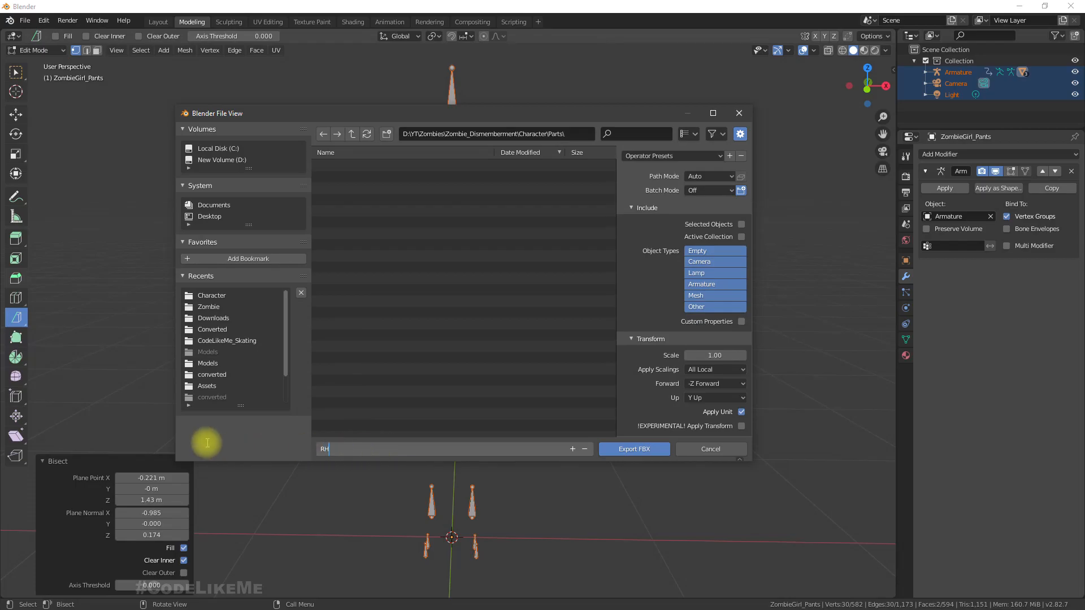
pyautogui.click(630, 449)
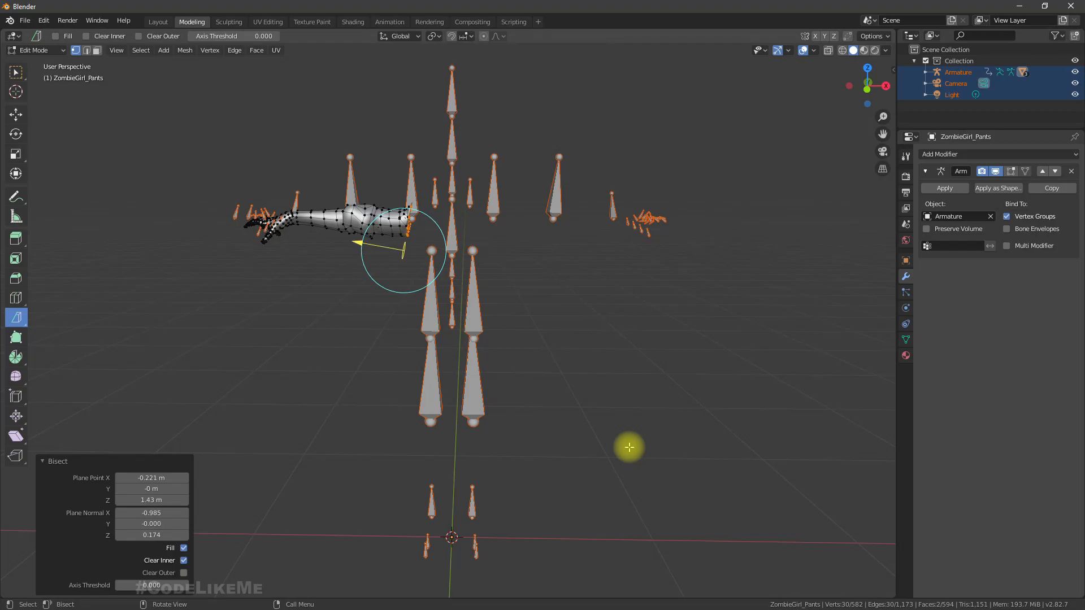
# - Undo the right-arm bisect to restore the whole zombie mesh with all geometry selected
pyautogui.rightClick(342, 388)
pyautogui.moveTo(210, 259); pyautogui.dragTo(213, 263, button='middle')
pyautogui.hotkey('ctrl', 'z')
pyautogui.hotkey('ctrl', 'z')
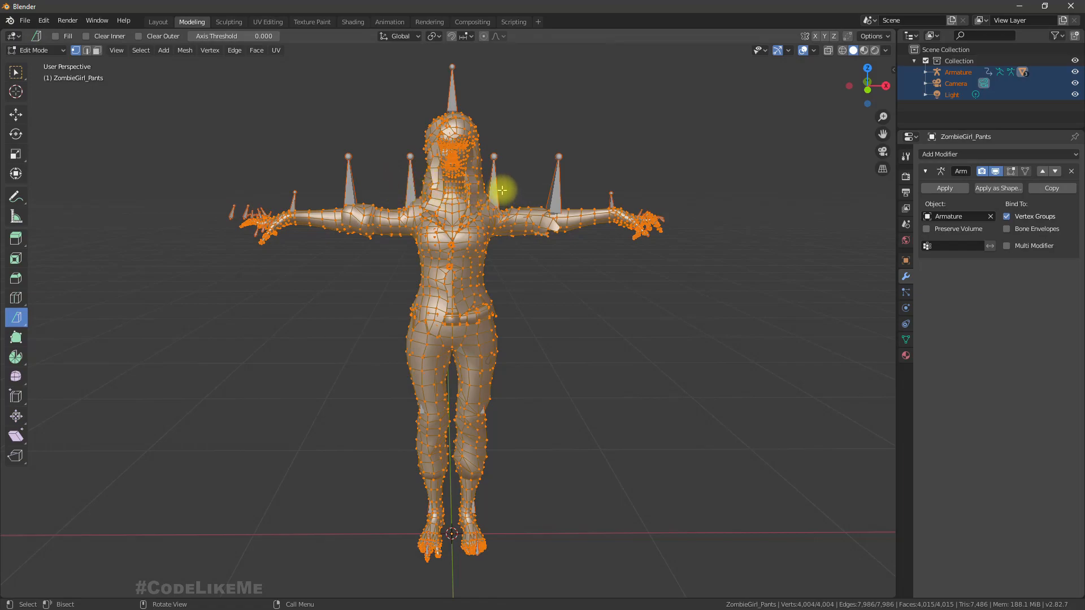
# - Bisect the mesh near-vertically at the left shoulder through about X 0.205 m, Z 1.7 m, with Fill and Clear Inner enabled
pyautogui.moveTo(488, 189); pyautogui.dragTo(502, 272)
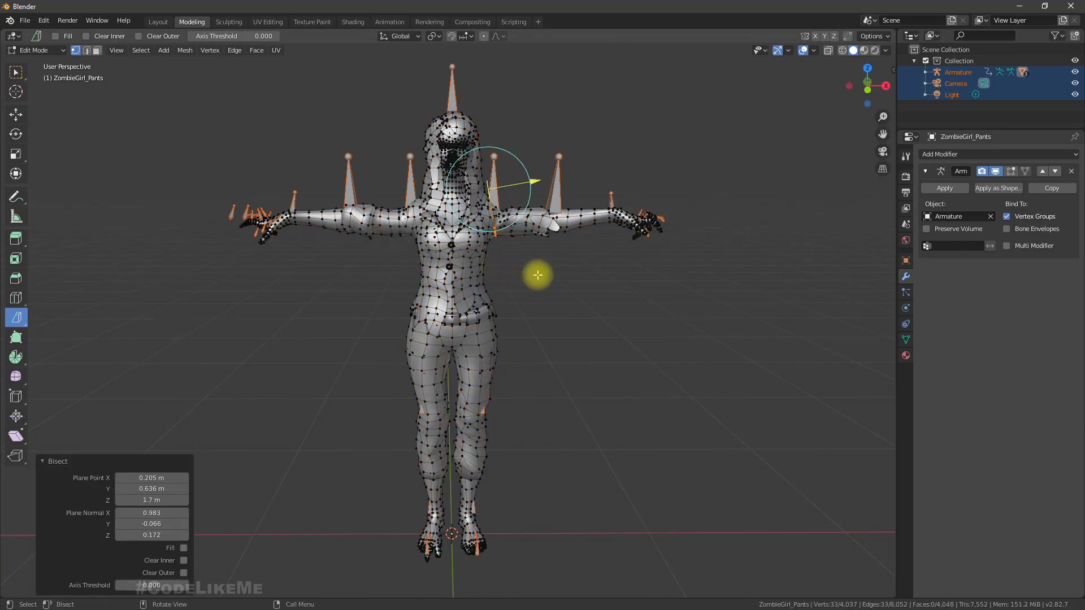
pyautogui.click(183, 547)
pyautogui.click(183, 560)
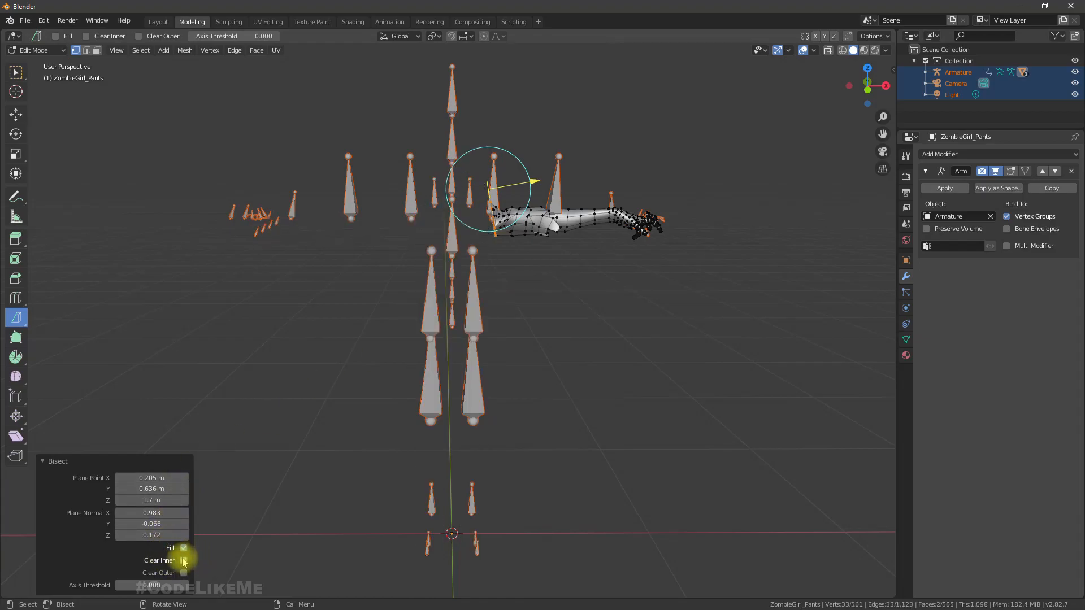
# - Export the isolated left arm as an FBX file named LH in the Parts folder
pyautogui.click(25, 21)
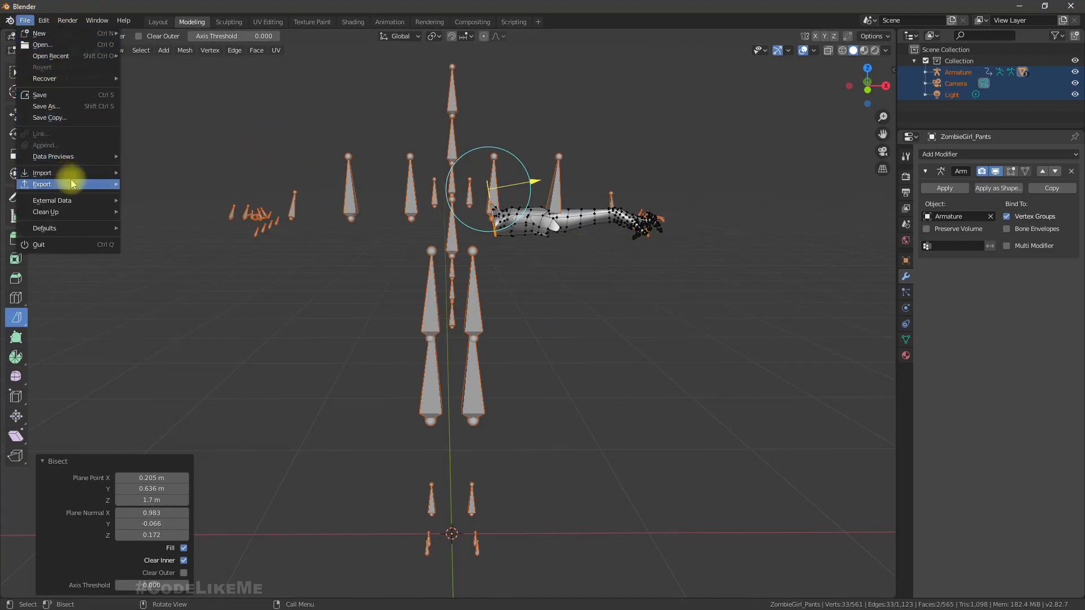
pyautogui.moveTo(108, 184)
pyautogui.click(155, 240)
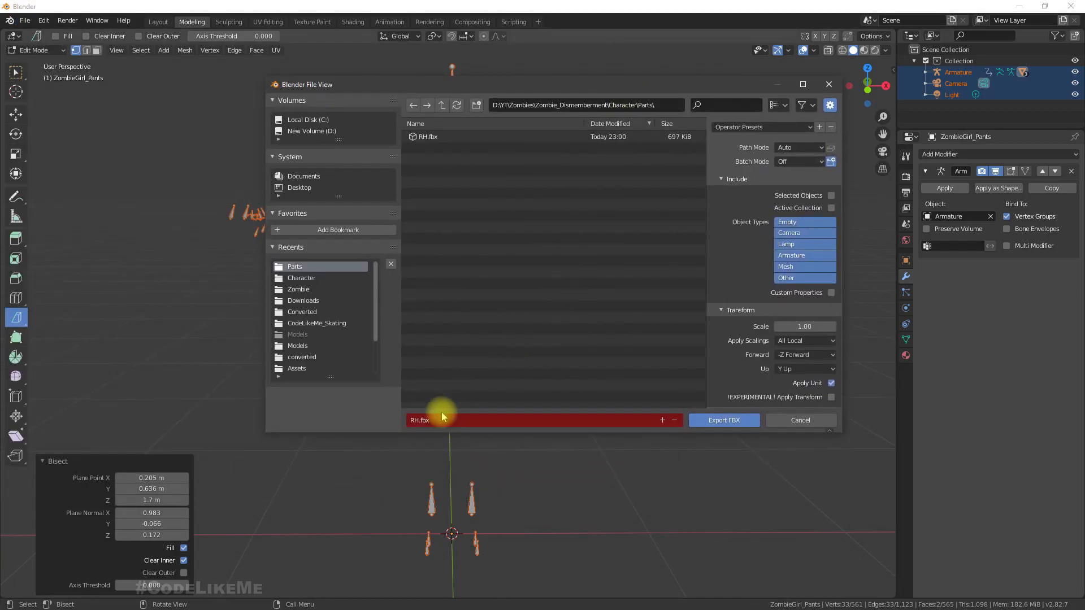
pyautogui.click(442, 419)
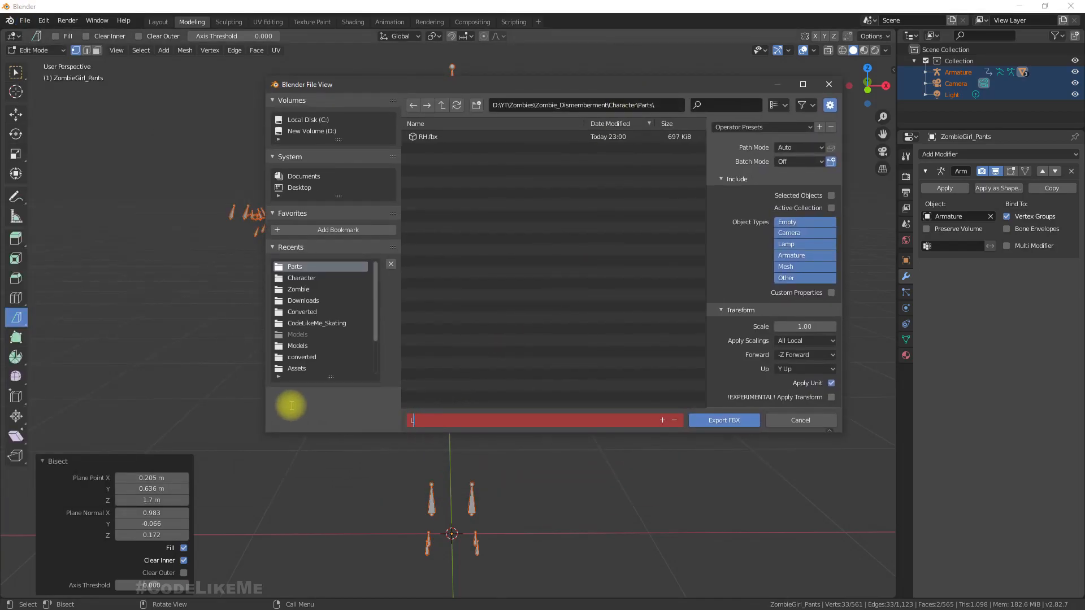
pyautogui.write('LH')
pyautogui.click(726, 420)
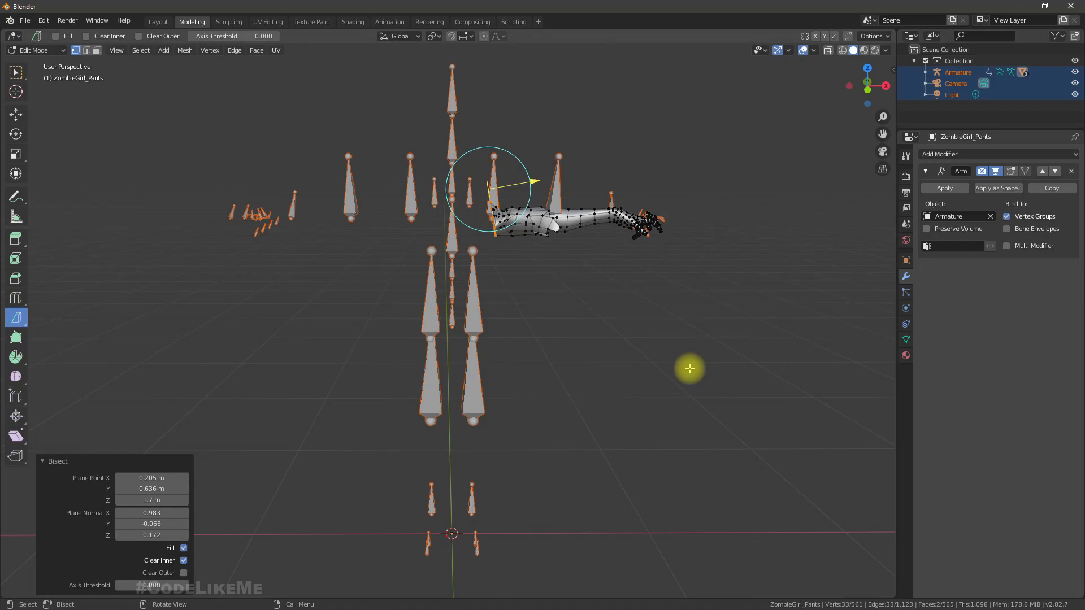
# - Switch the left-shoulder bisect from Clear Inner to Clear Outer to keep the body and remove the left arm
pyautogui.moveTo(241, 145); pyautogui.dragTo(235, 149, button='middle')
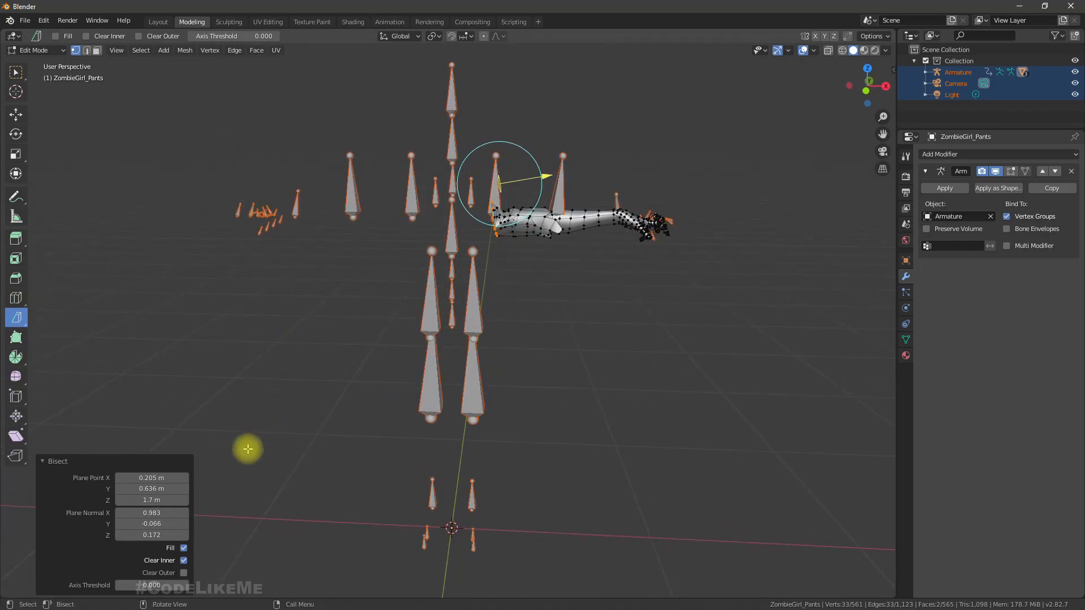
pyautogui.click(184, 561)
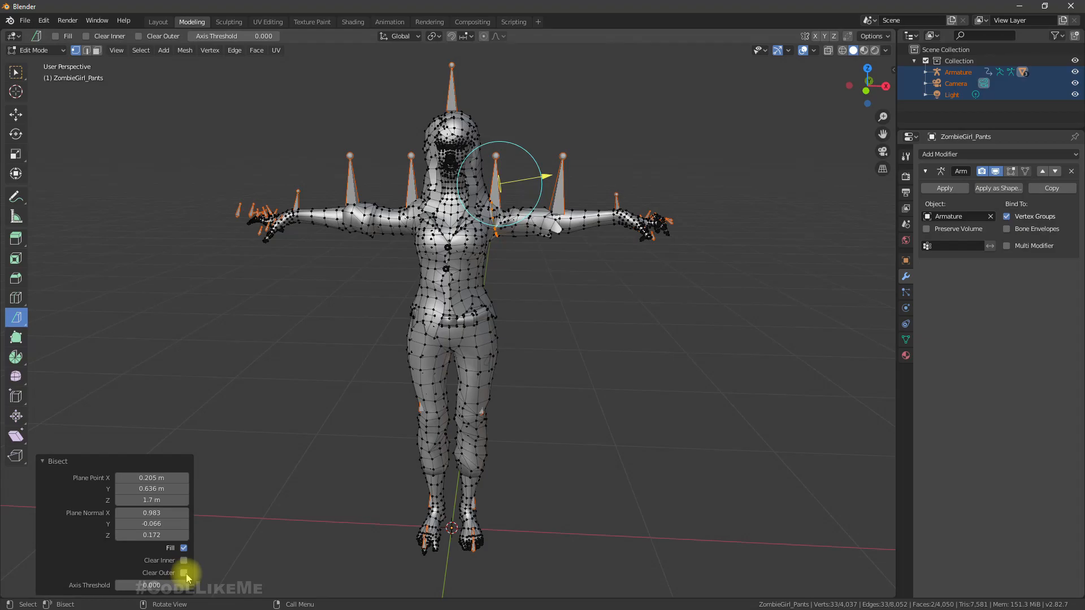
pyautogui.click(185, 574)
pyautogui.moveTo(273, 382); pyautogui.dragTo(274, 380, button='middle')
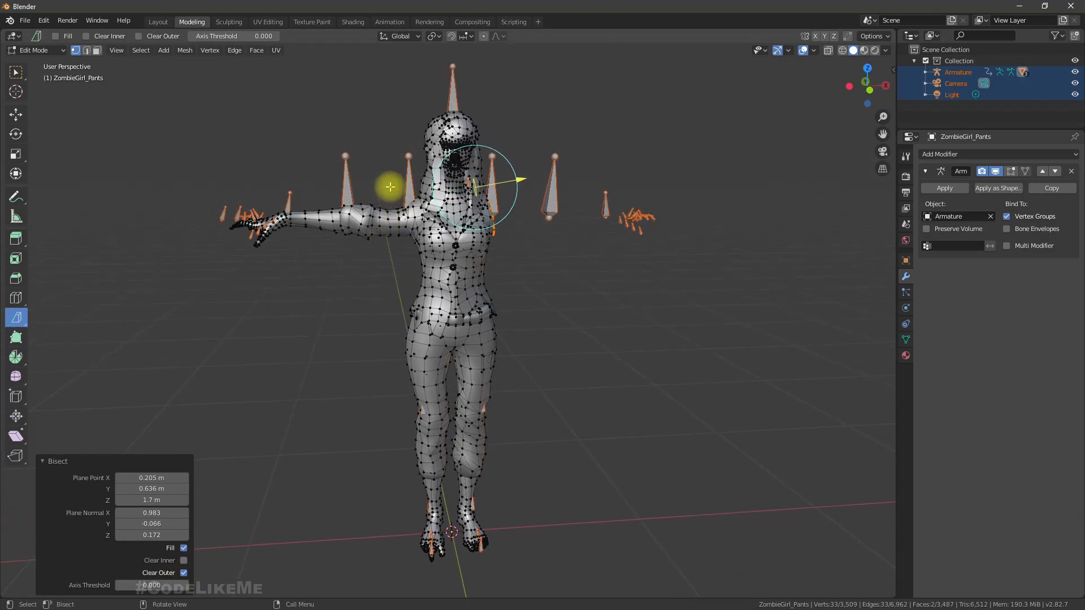
# - Select all remaining geometry and bisect it near-vertically at the right shoulder through about X -0.181 m, Z 1.7 m
pyautogui.moveTo(392, 184)
pyautogui.mouseDown()
pyautogui.moveTo(408, 251)
pyautogui.moveTo(396, 243)
pyautogui.moveTo(382, 255)
pyautogui.moveTo(405, 254)
pyautogui.mouseUp()
pyautogui.click(403, 250)
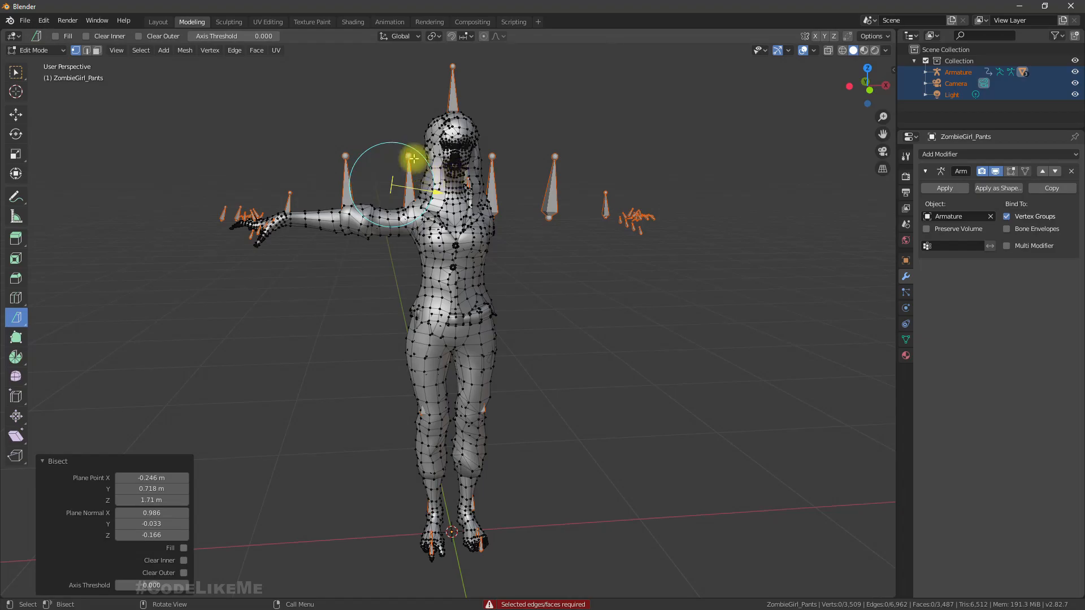
pyautogui.click(145, 51)
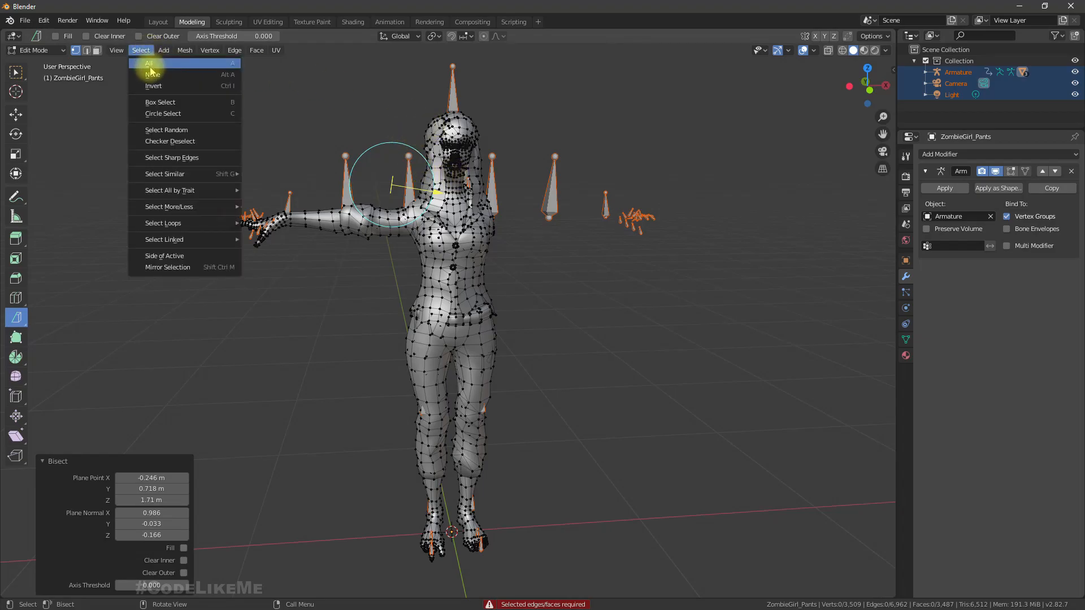
pyautogui.click(150, 67)
pyautogui.moveTo(404, 187); pyautogui.dragTo(402, 255)
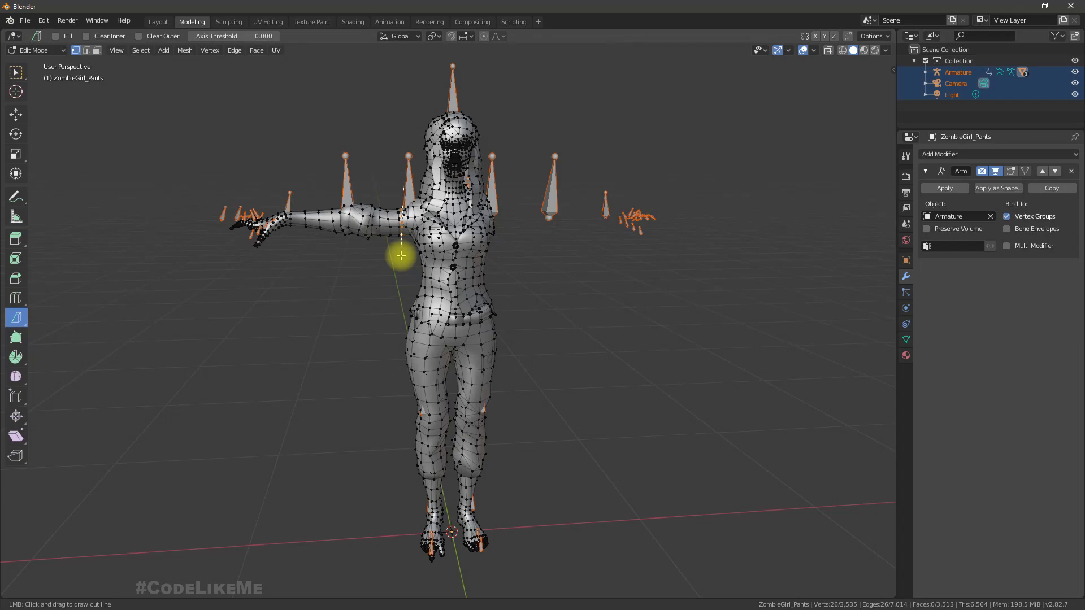
pyautogui.moveTo(400, 256); pyautogui.dragTo(401, 256)
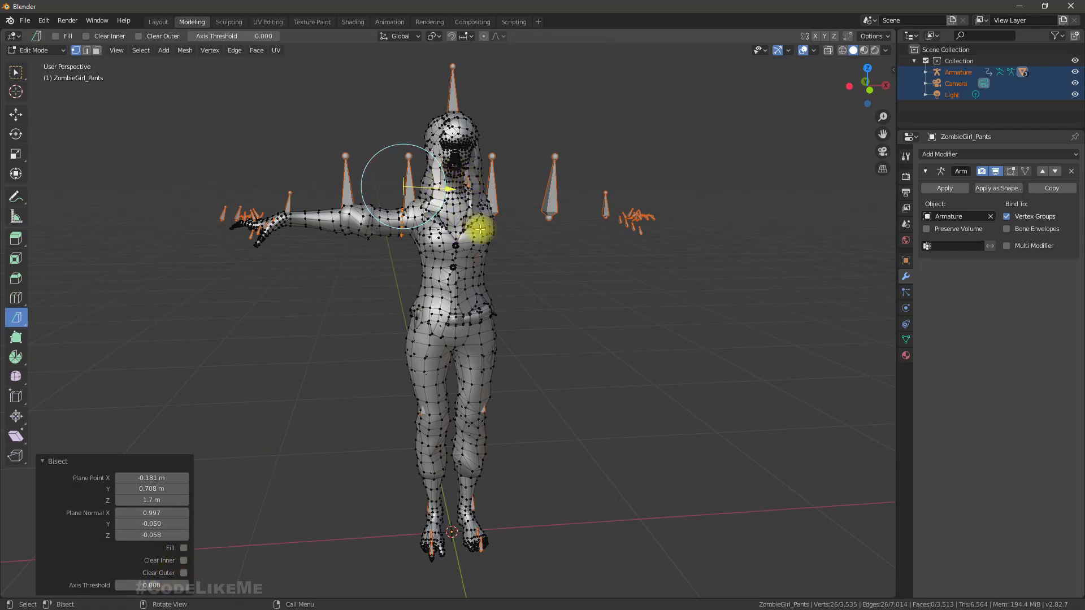
# - Fill the right-shoulder cut, compare Clear Inner with Clear Outer, and leave Clear Outer enabled to keep only the right arm
pyautogui.click(184, 561)
pyautogui.click(184, 560)
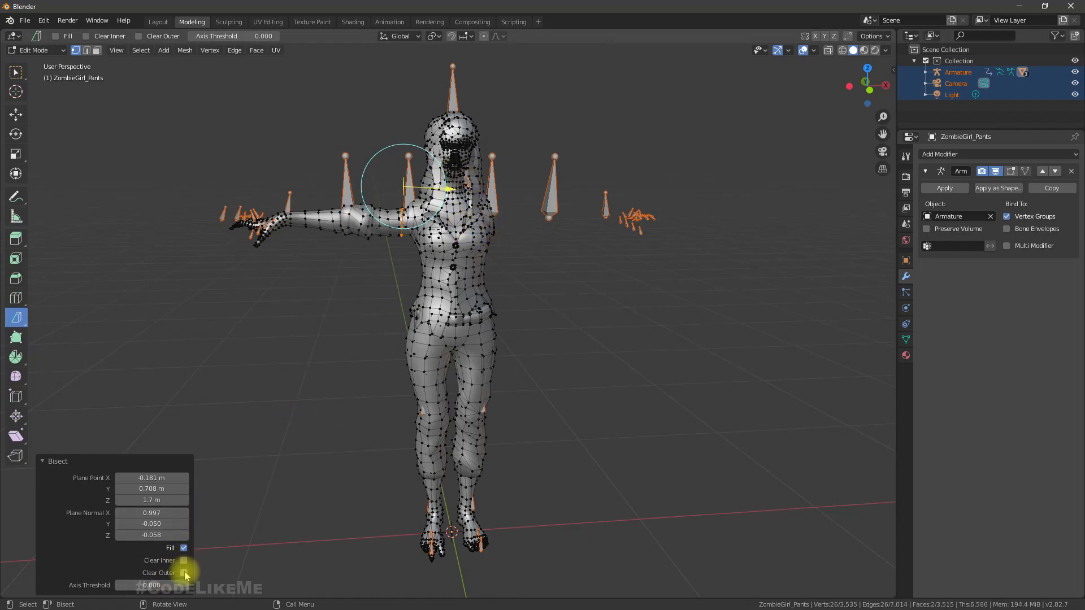
pyautogui.click(184, 572)
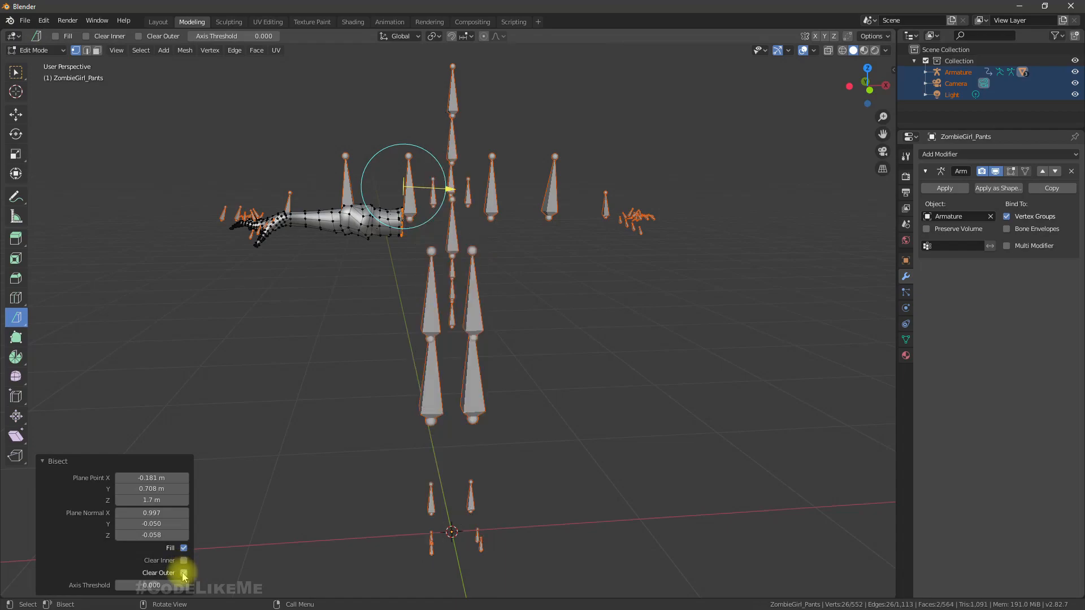
pyautogui.click(184, 573)
pyautogui.click(184, 560)
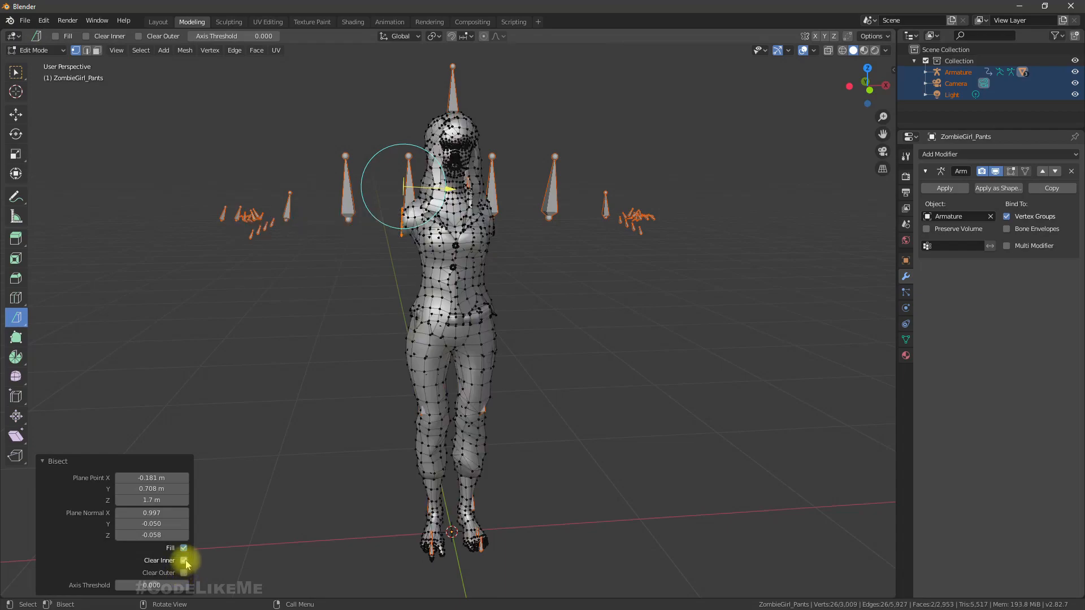
pyautogui.click(184, 561)
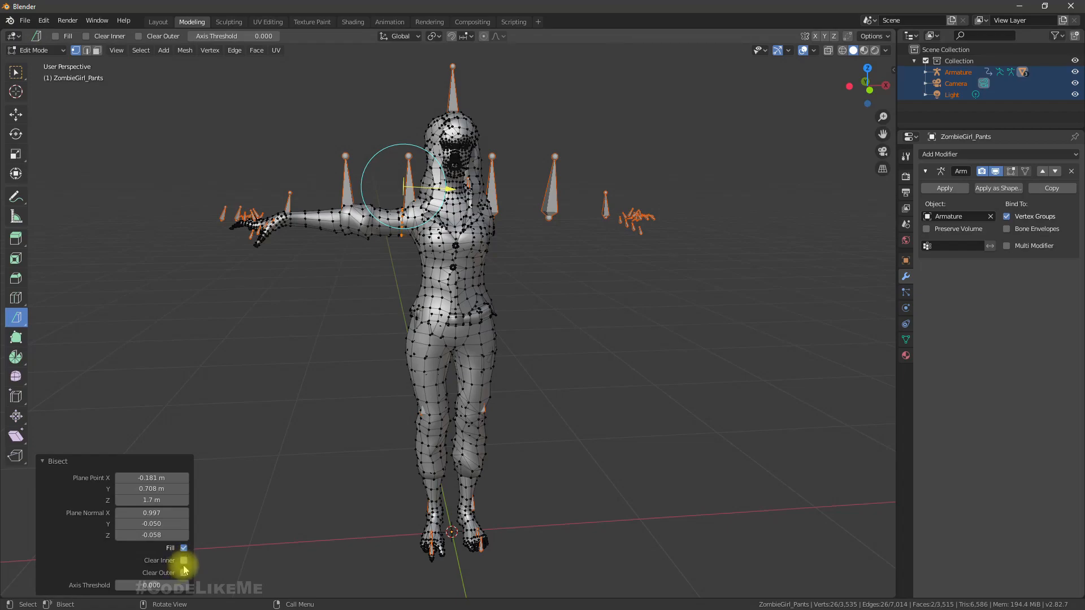
pyautogui.click(184, 572)
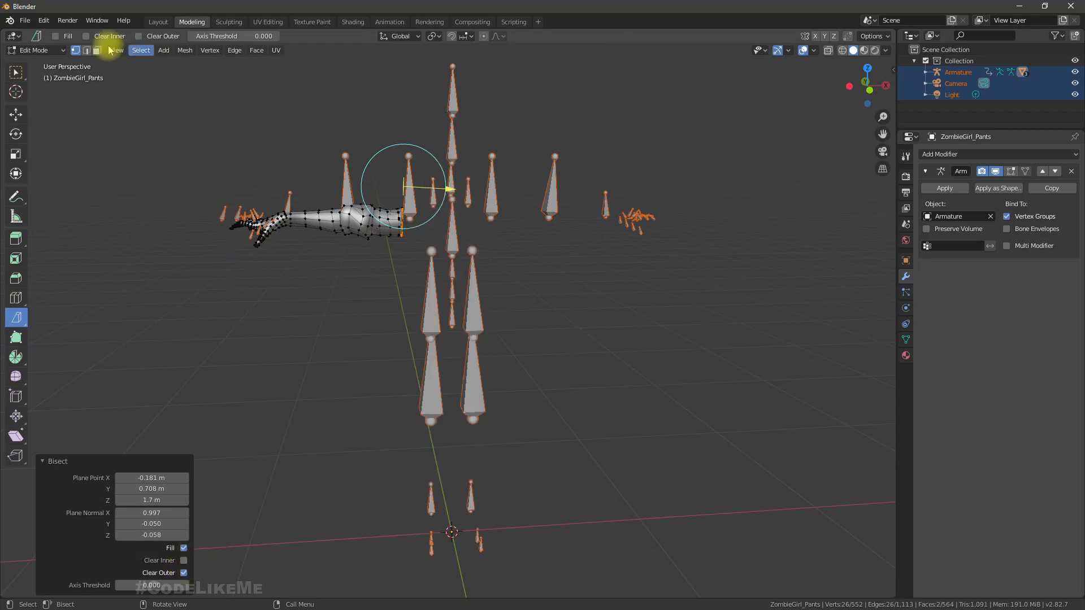
# - Export the isolated right arm as FBX, overwriting RH.fbx in the Parts folder
pyautogui.click(26, 21)
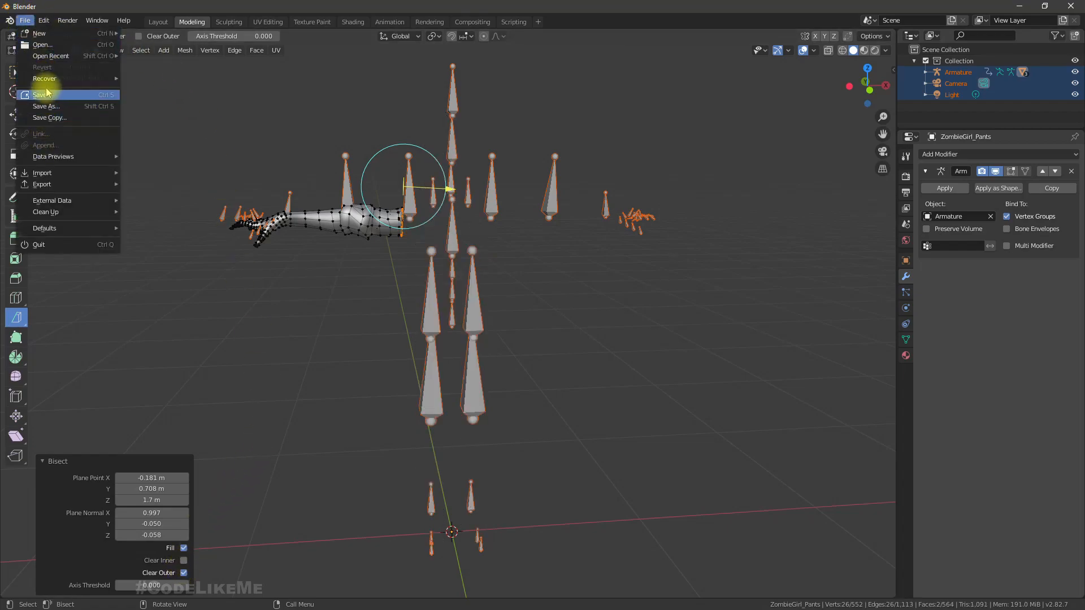
pyautogui.moveTo(71, 174)
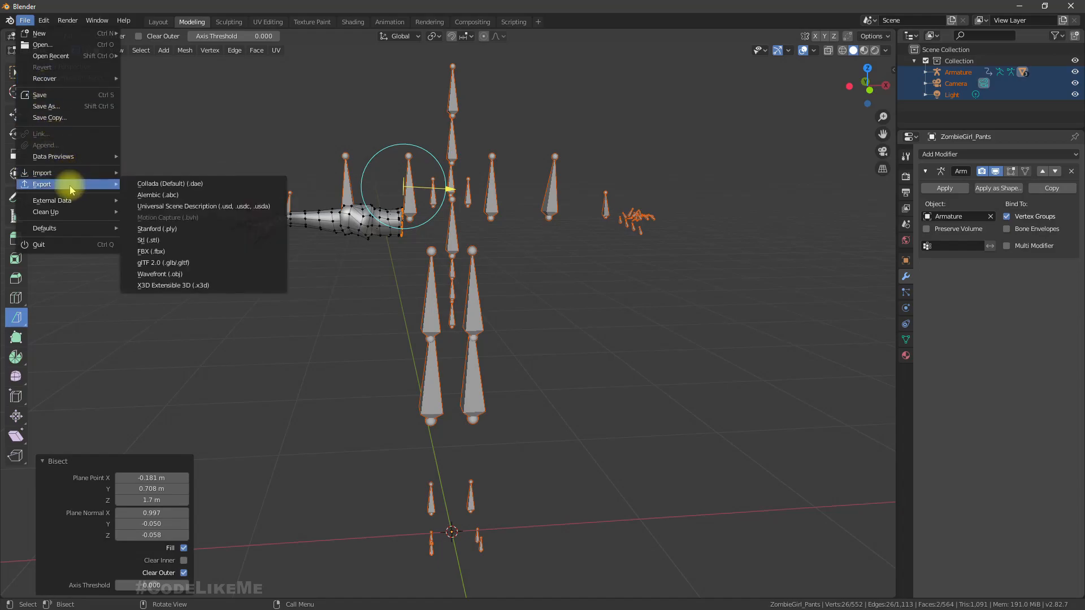
pyautogui.click(150, 240)
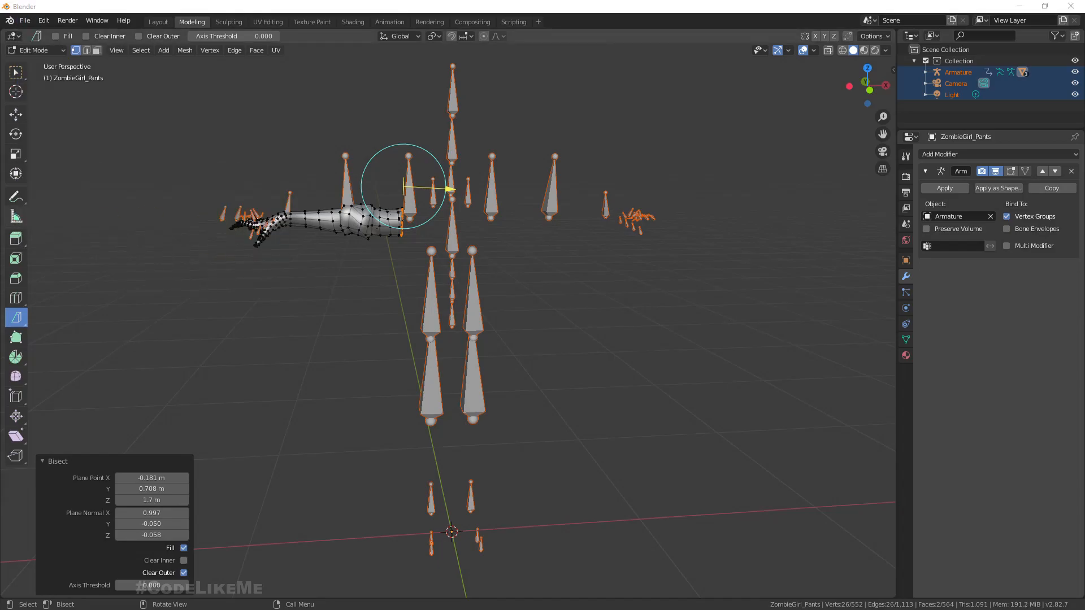
pyautogui.click(446, 416)
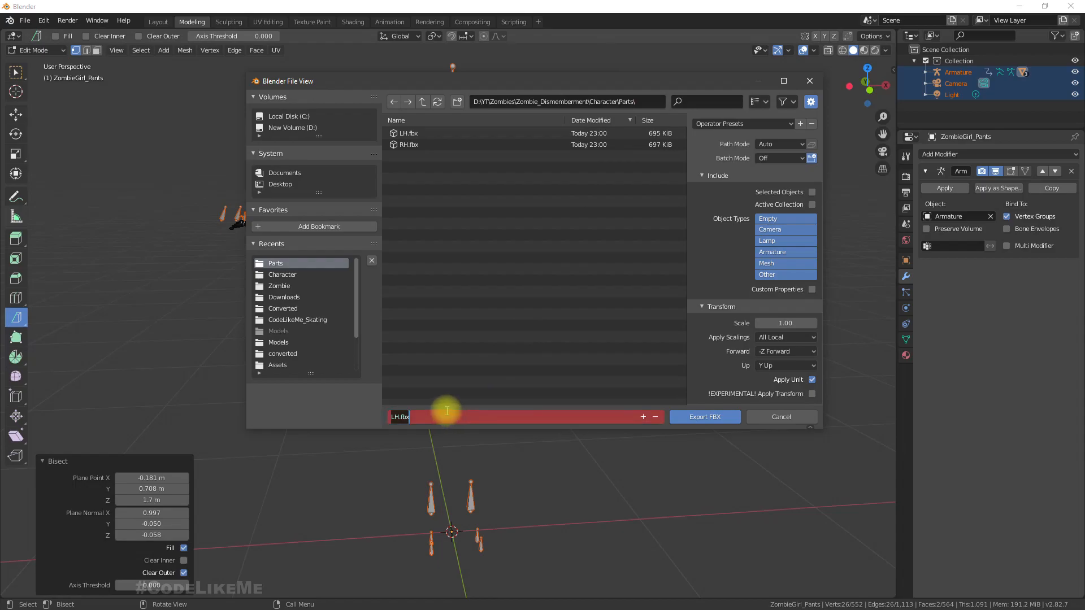
pyautogui.click(406, 135)
pyautogui.click(407, 145)
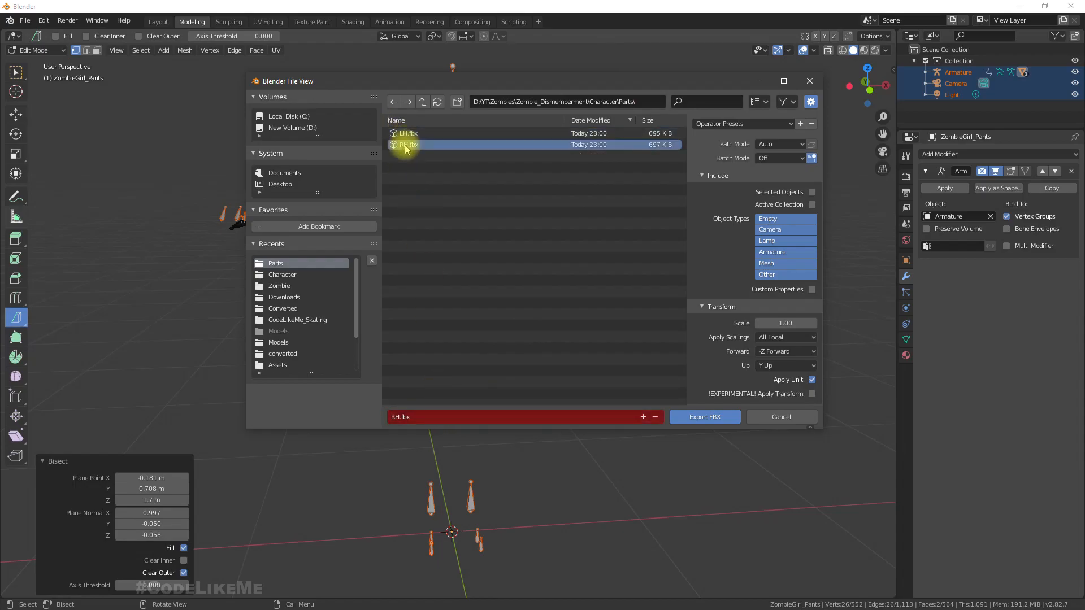
pyautogui.click(700, 417)
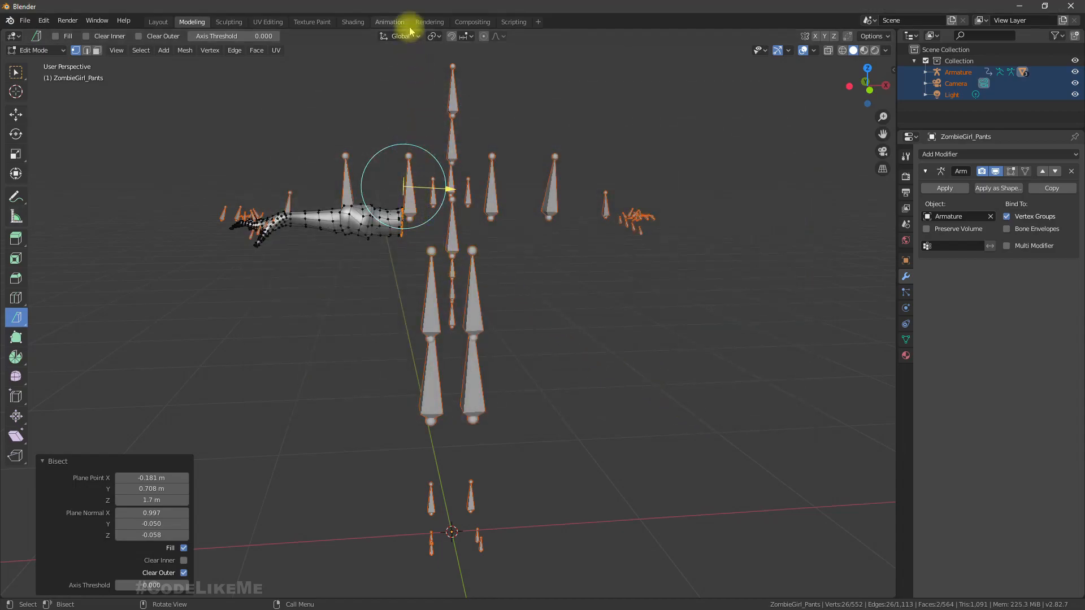
# - Switch the right-shoulder bisect from Clear Outer to Clear Inner to keep the body and remove the right arm
pyautogui.click(184, 572)
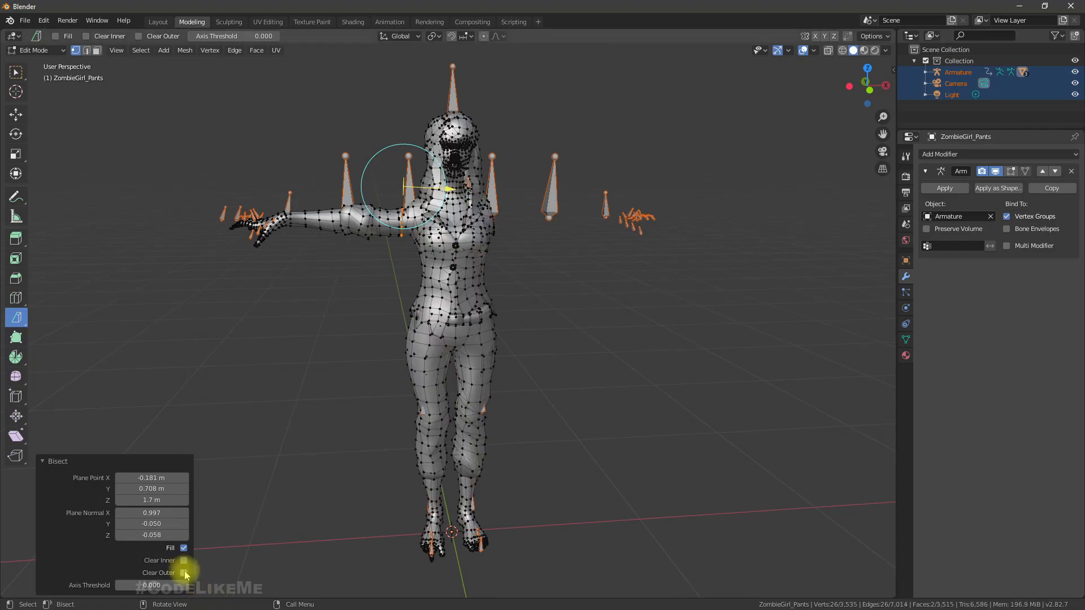
pyautogui.click(183, 561)
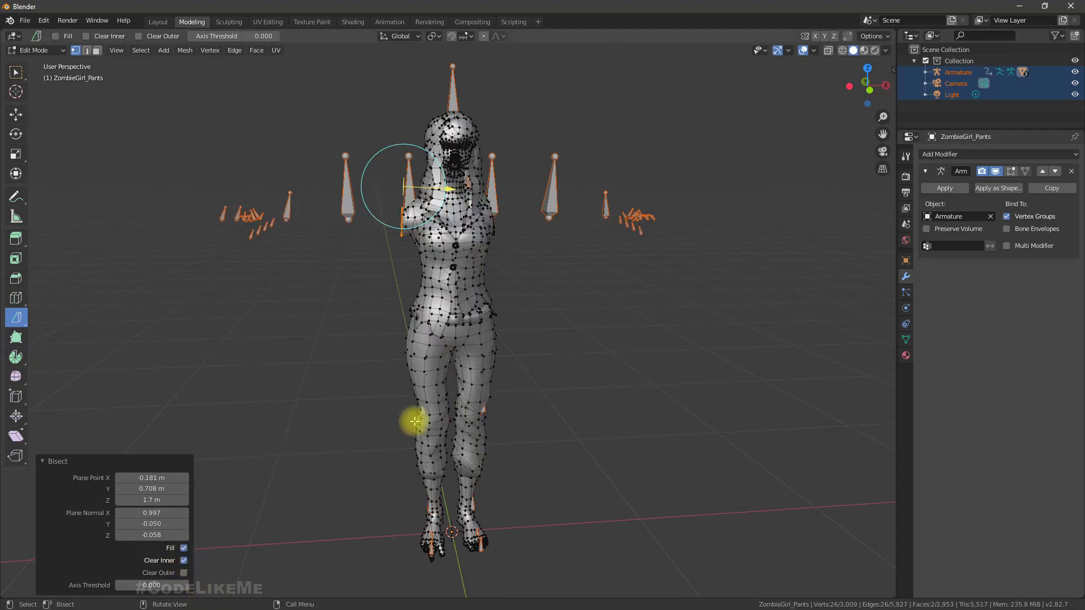
pyautogui.moveTo(322, 426); pyautogui.dragTo(281, 431, button='middle')
# - Select the whole mesh, bisect it diagonally across both thighs through about X -0.317 m, Z 0.986 m, and toggle Clear Inner on and off
pyautogui.click(140, 50)
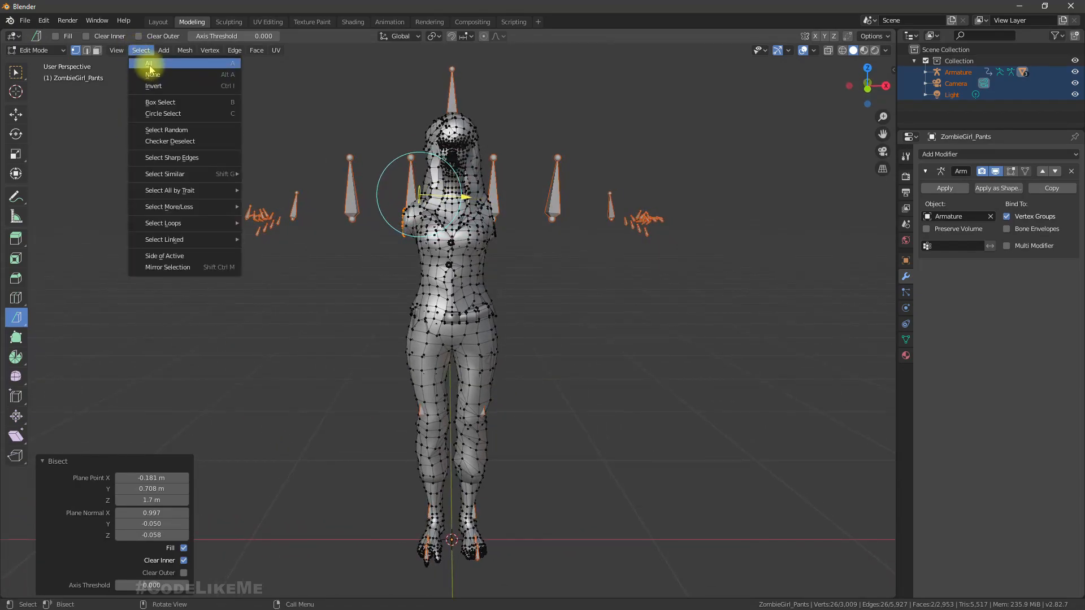
pyautogui.click(148, 64)
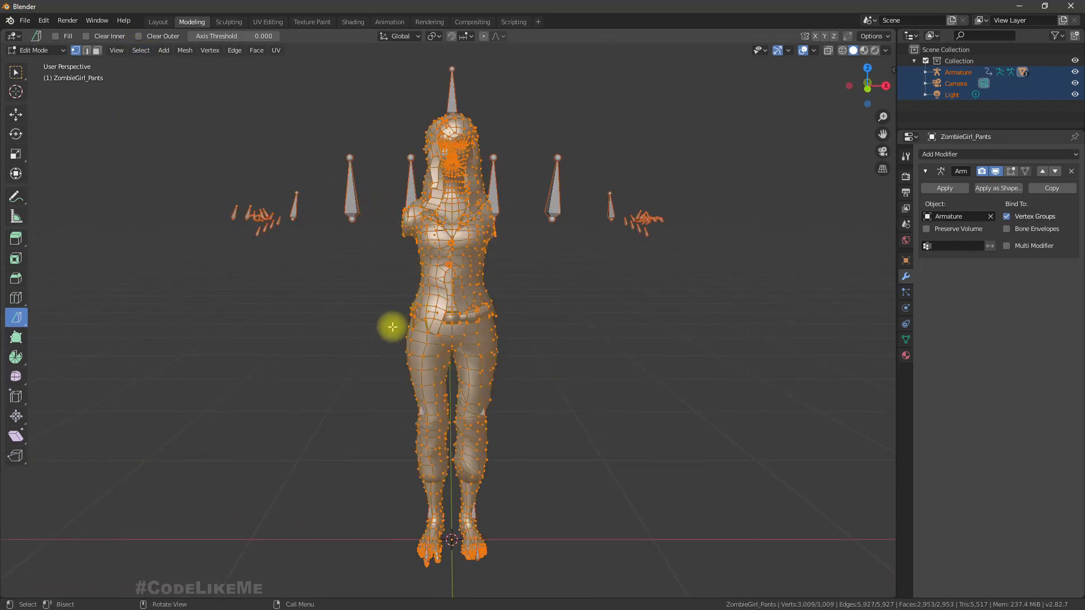
pyautogui.moveTo(393, 330); pyautogui.dragTo(453, 374)
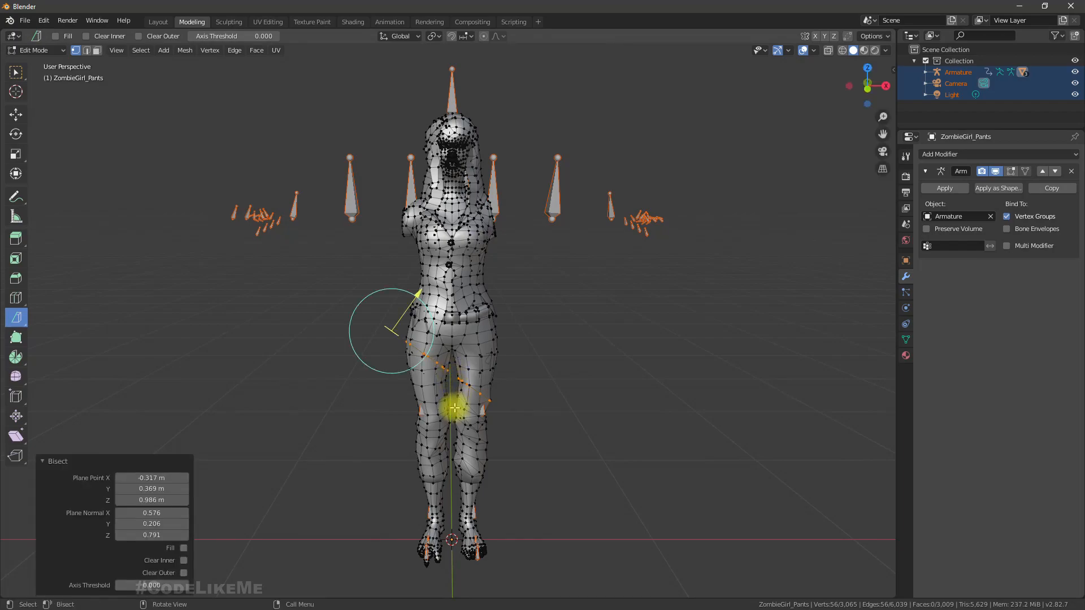
pyautogui.click(184, 561)
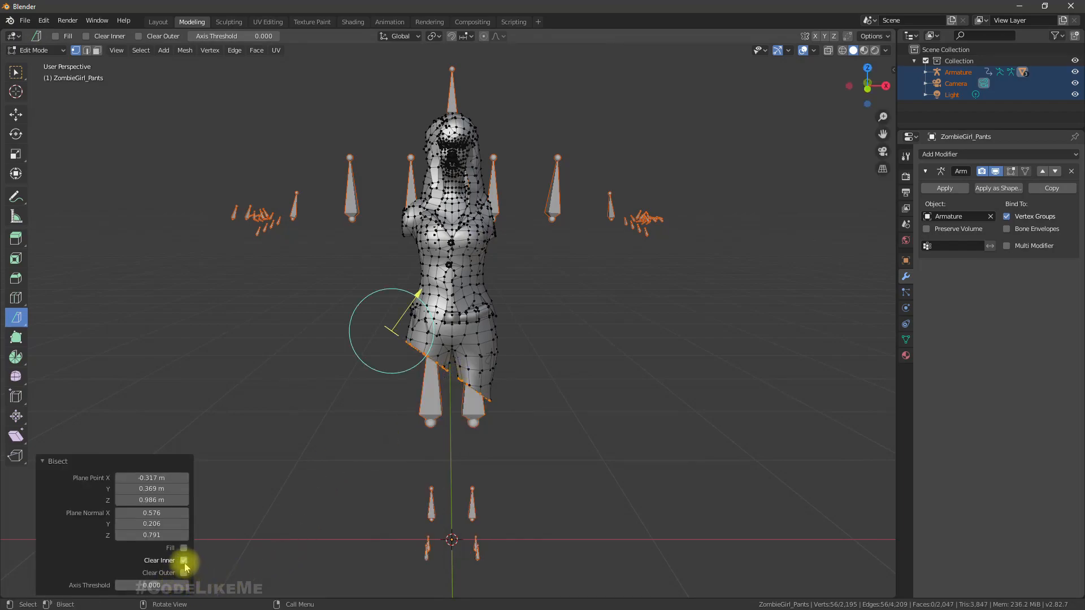
pyautogui.click(184, 561)
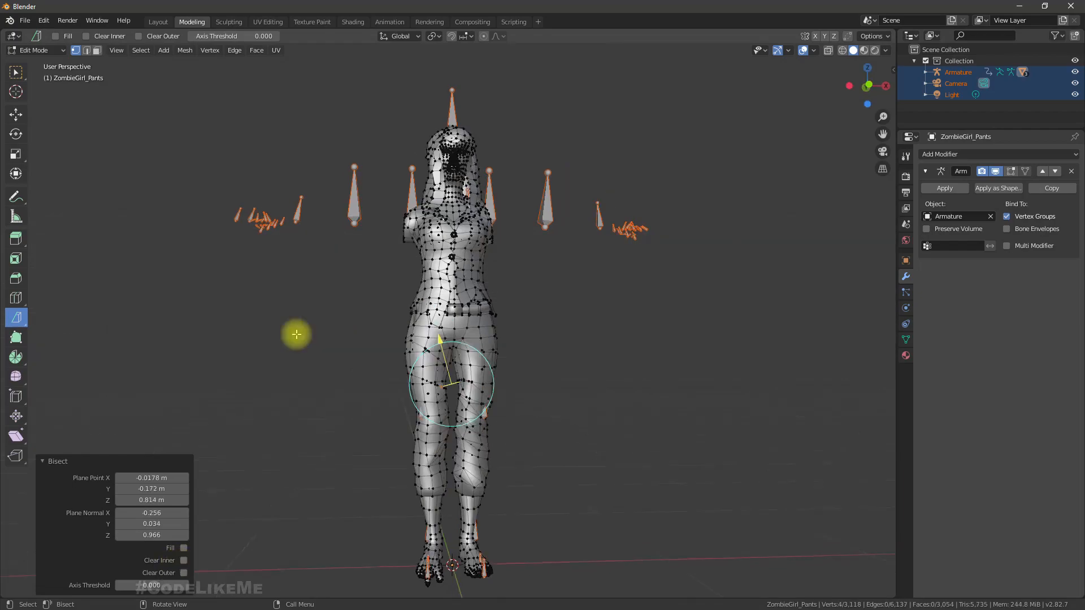
pyautogui.click(141, 50)
pyautogui.click(161, 69)
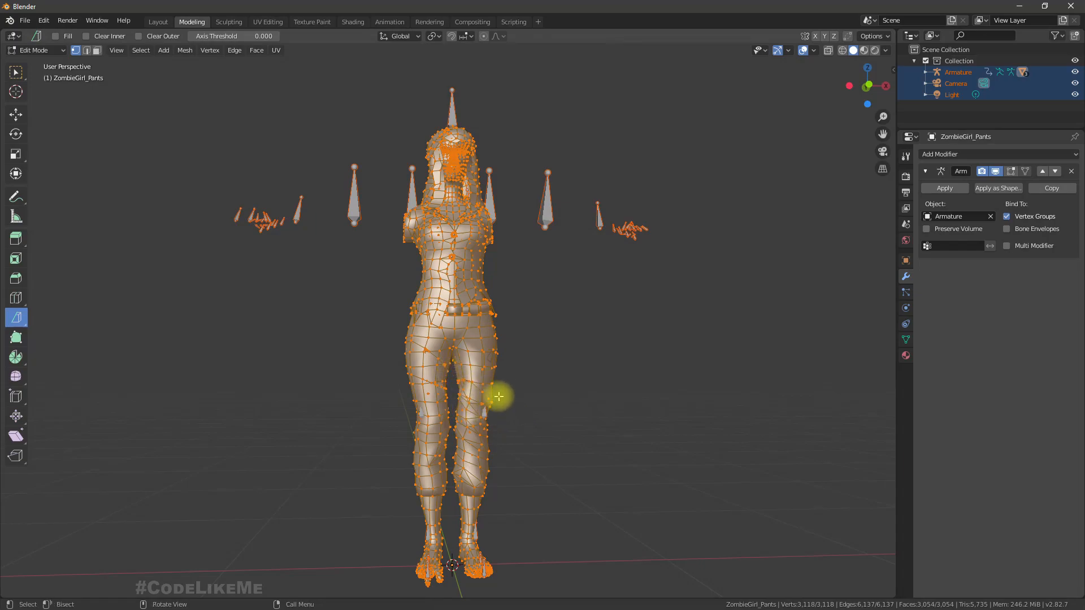
pyautogui.click(518, 383)
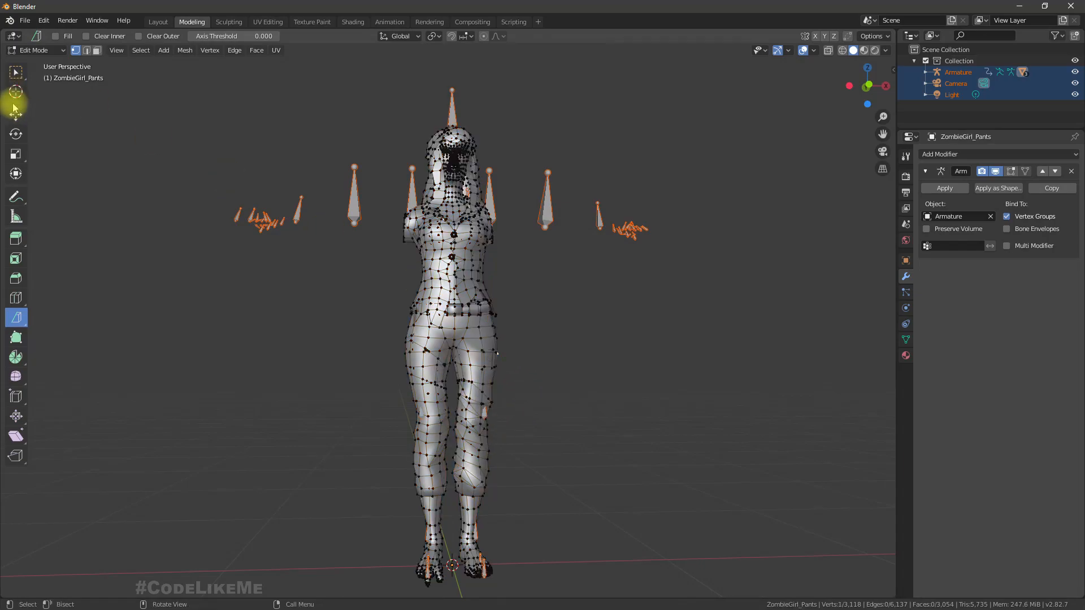
# - Box-select the character's right leg from the upper thigh down to the foot, covering both its front and back vertices
pyautogui.click(17, 71)
pyautogui.rightClick(17, 71)
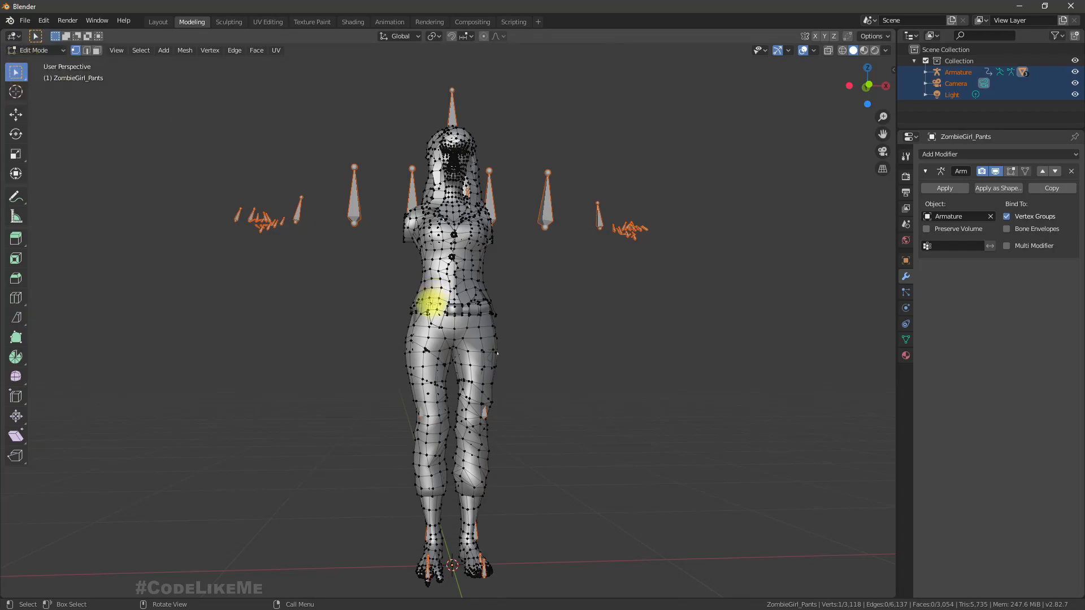
pyautogui.moveTo(377, 361); pyautogui.dragTo(452, 590)
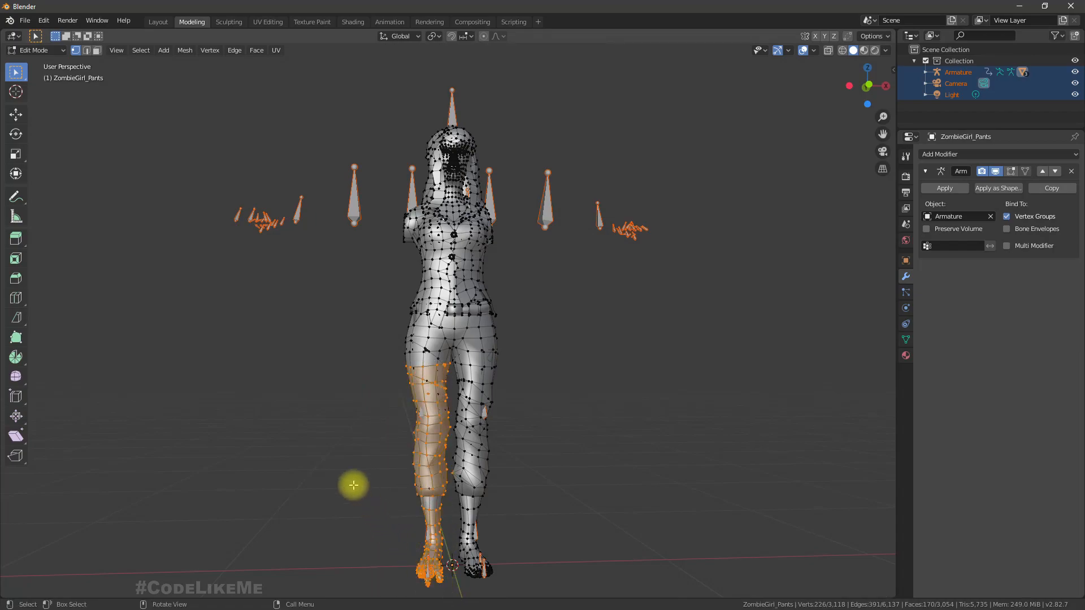
pyautogui.moveTo(356, 424); pyautogui.dragTo(586, 431, button='middle')
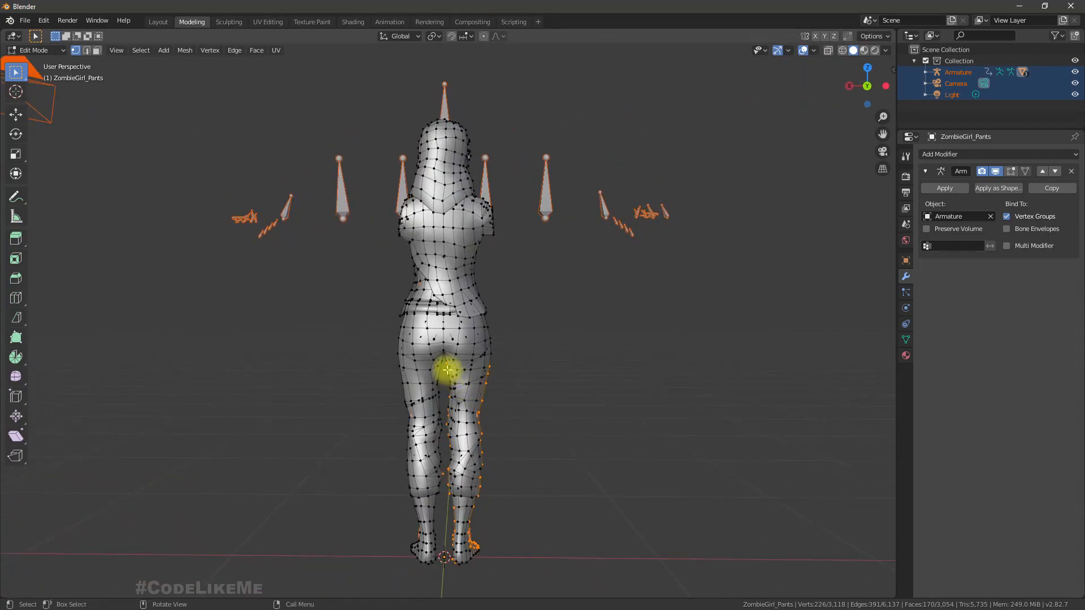
pyautogui.moveTo(445, 368); pyautogui.dragTo(514, 578)
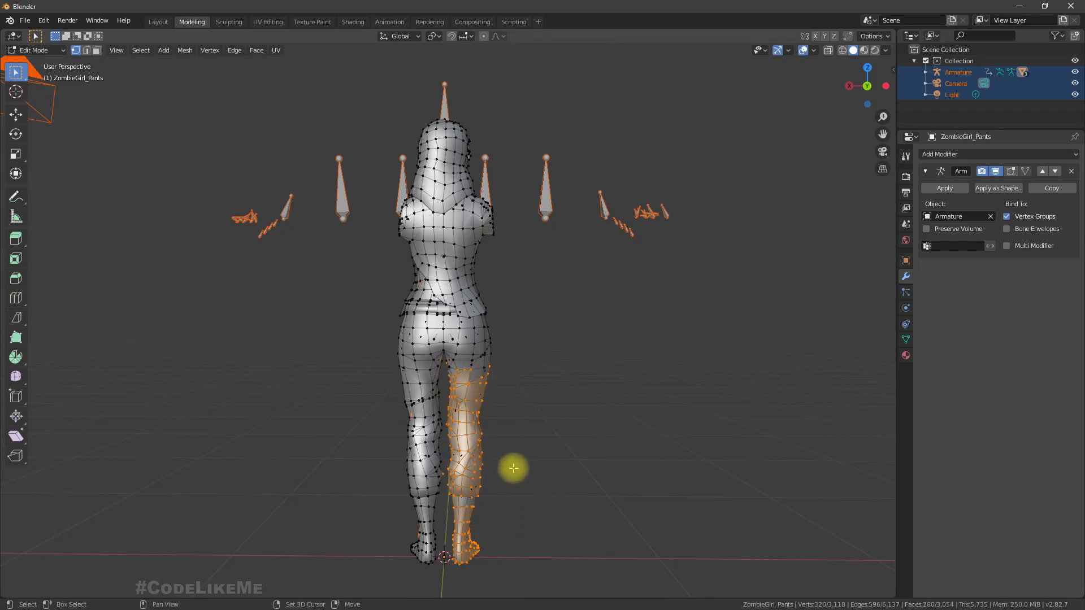
pyautogui.moveTo(528, 467); pyautogui.dragTo(509, 441, button='middle')
pyautogui.moveTo(522, 402); pyautogui.dragTo(516, 368, button='middle')
pyautogui.moveTo(526, 367); pyautogui.dragTo(460, 384)
pyautogui.moveTo(525, 404); pyautogui.dragTo(347, 404, button='middle')
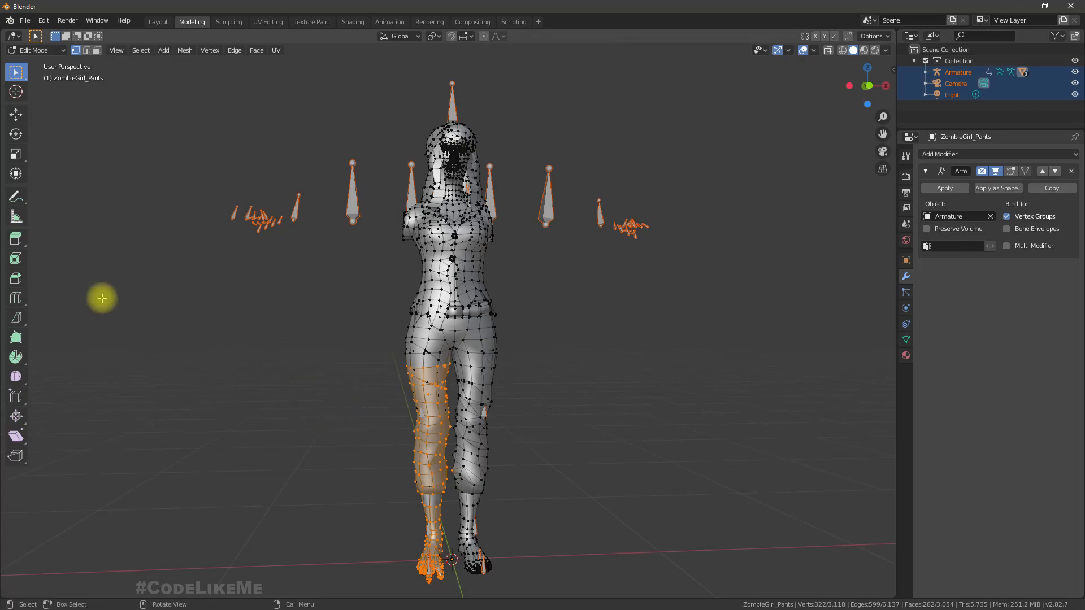
# - Bisect the selected right-leg geometry horizontally at the upper thigh through about Z 0.869 m, trying Clear Inner and Clear Outer
pyautogui.click(15, 319)
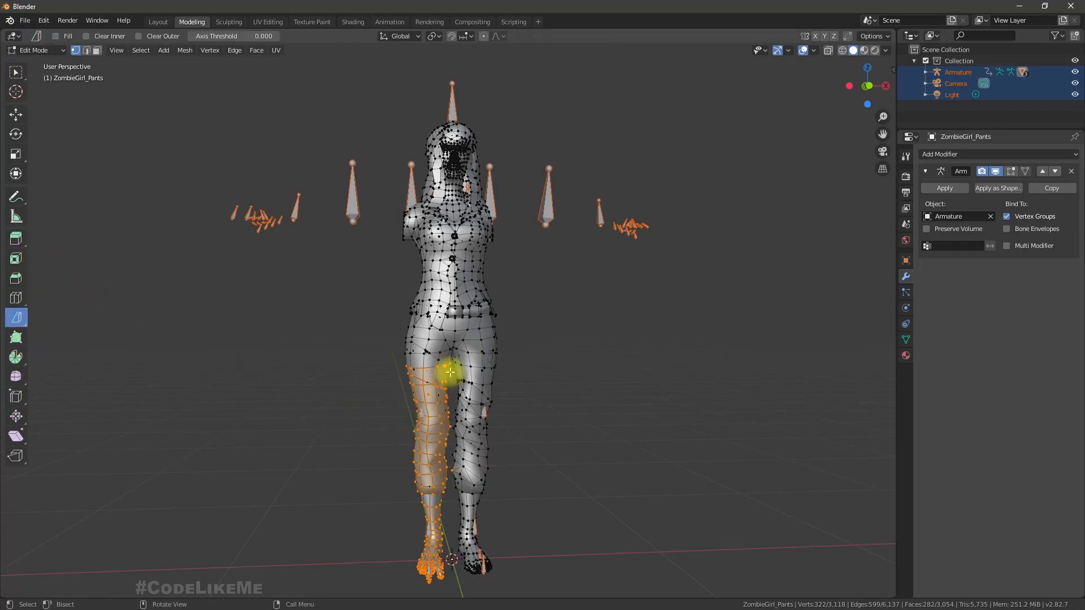
pyautogui.moveTo(450, 372); pyautogui.dragTo(394, 373)
pyautogui.click(184, 561)
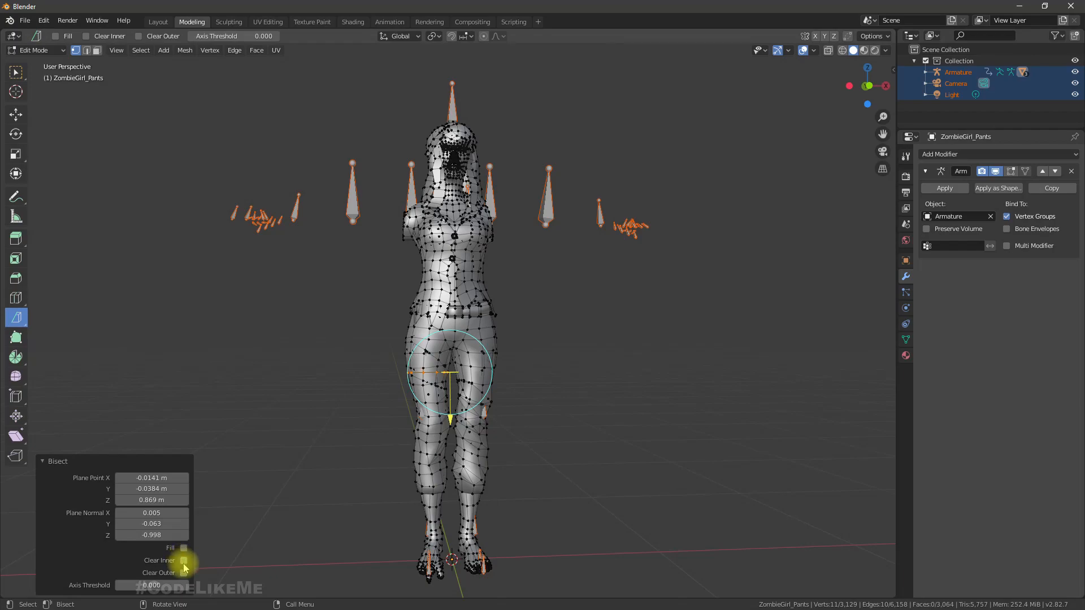
pyautogui.click(183, 573)
pyautogui.click(184, 573)
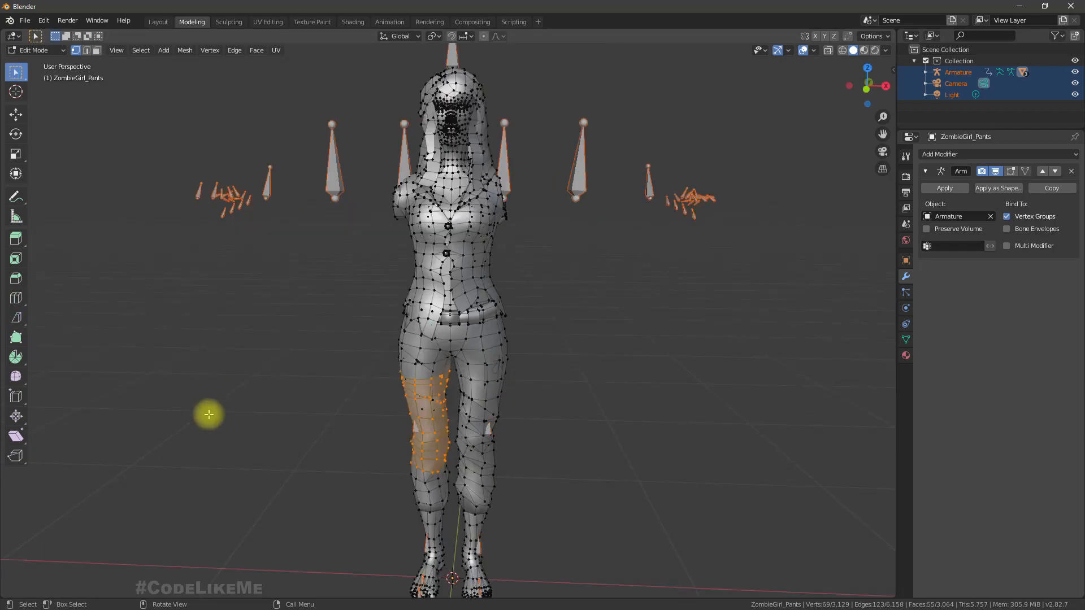
# - Turn on X-ray and box-select the entire right leg through the mesh, from the upper thigh to the foot
pyautogui.moveTo(246, 424); pyautogui.dragTo(272, 421, button='middle')
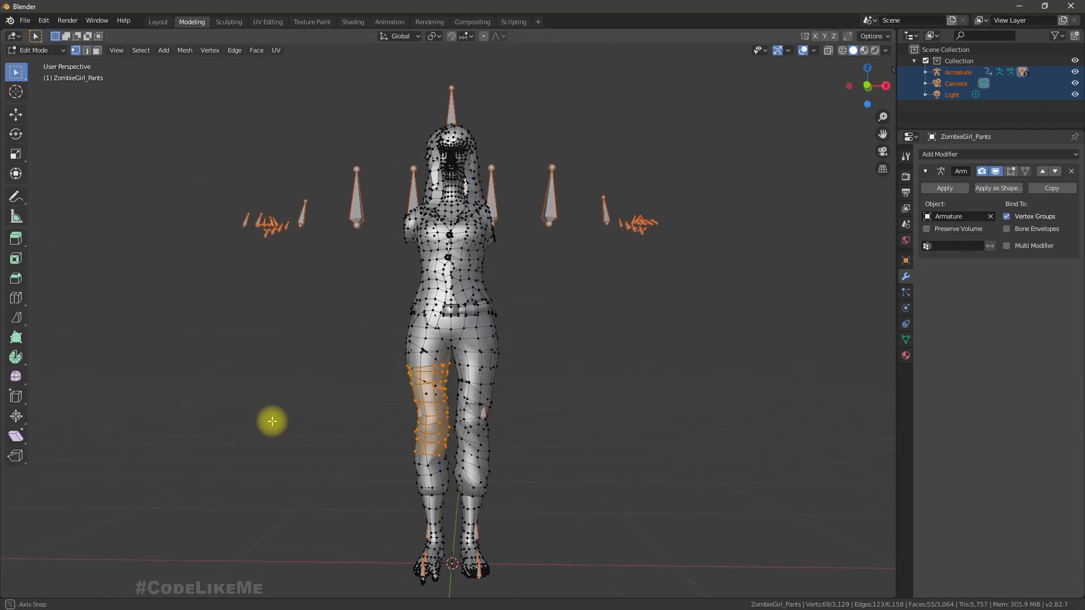
pyautogui.click(828, 51)
pyautogui.moveTo(377, 358); pyautogui.dragTo(450, 591)
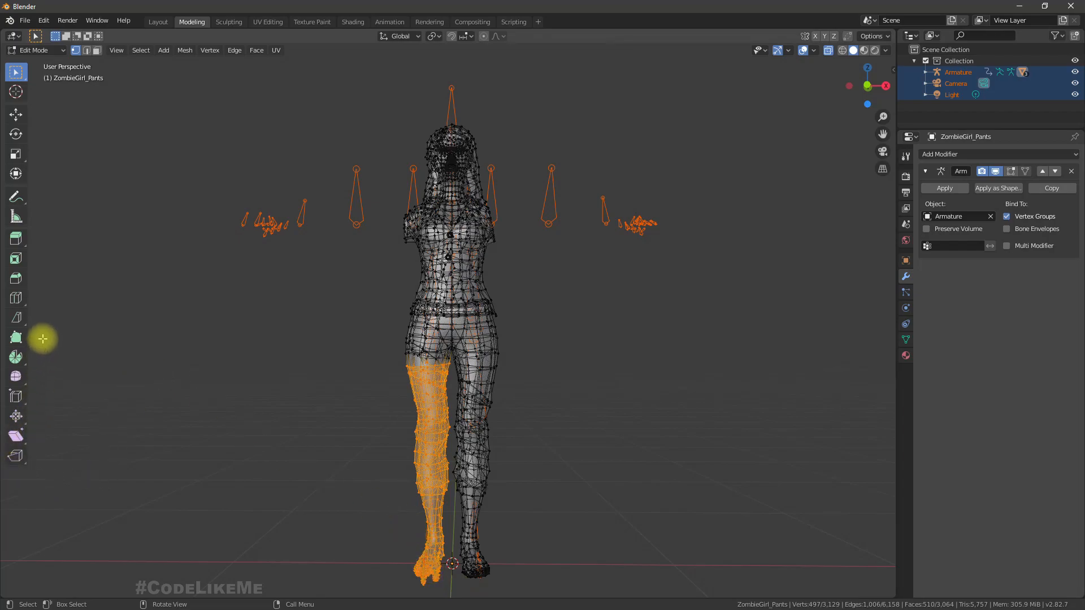
# - Try to bisect only the selected right leg near Z 0.878 m with Fill, comparing Clear Inner and Clear Outer
pyautogui.click(16, 318)
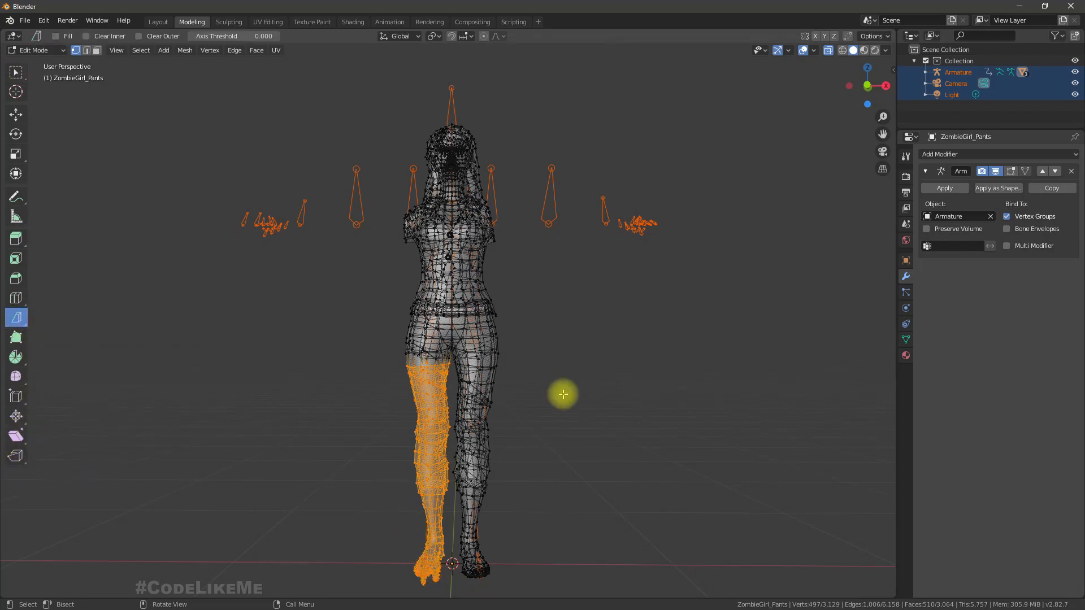
pyautogui.moveTo(452, 370); pyautogui.dragTo(397, 373)
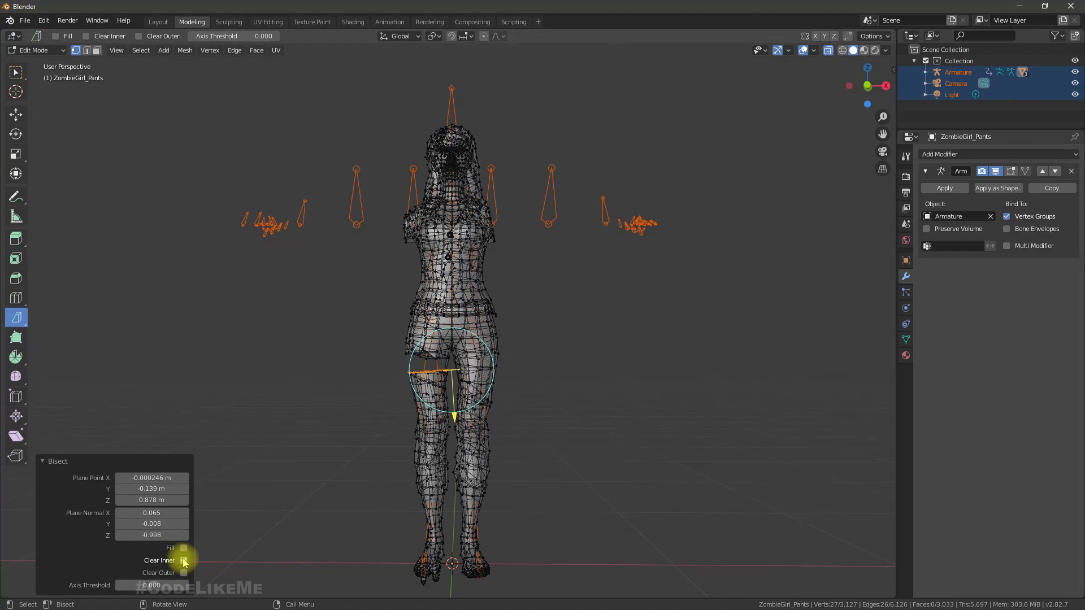
pyautogui.click(183, 560)
pyautogui.click(183, 573)
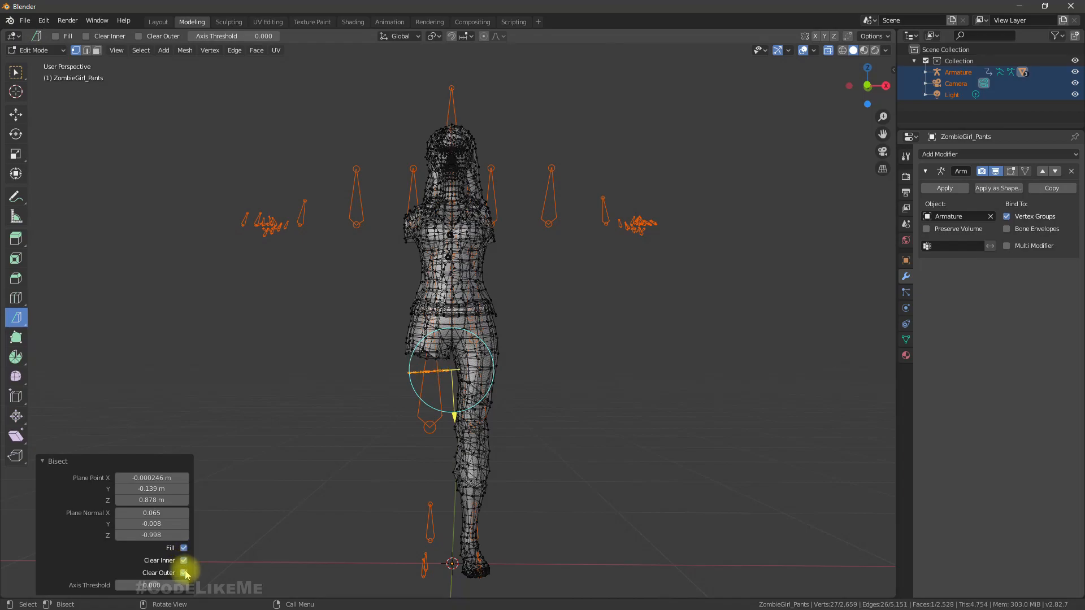
pyautogui.click(183, 573)
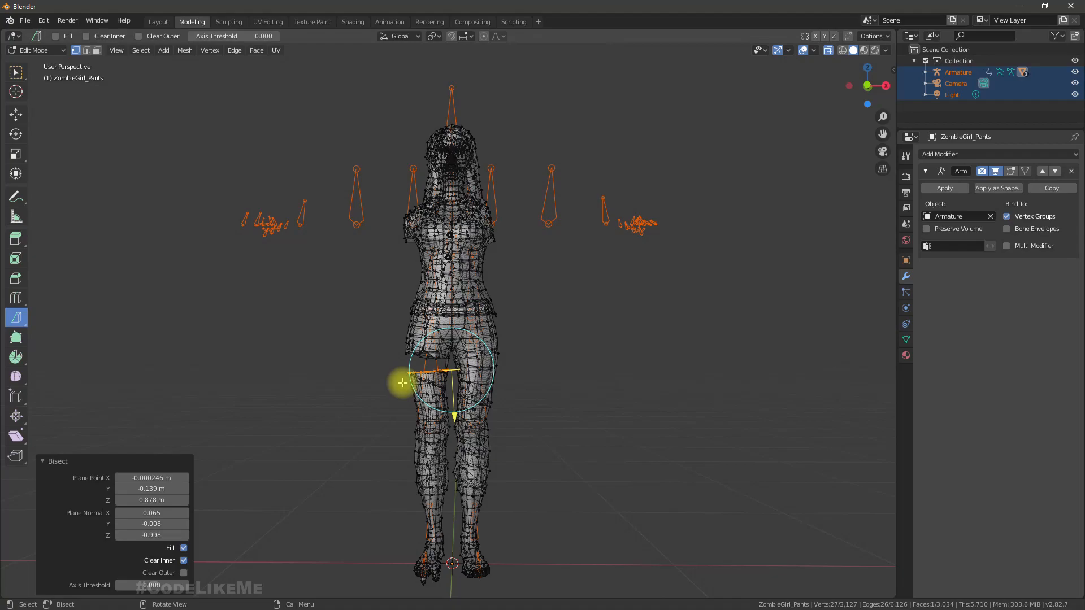
pyautogui.hotkey('ctrl', 'z')
pyautogui.hotkey('ctrl', 'z')
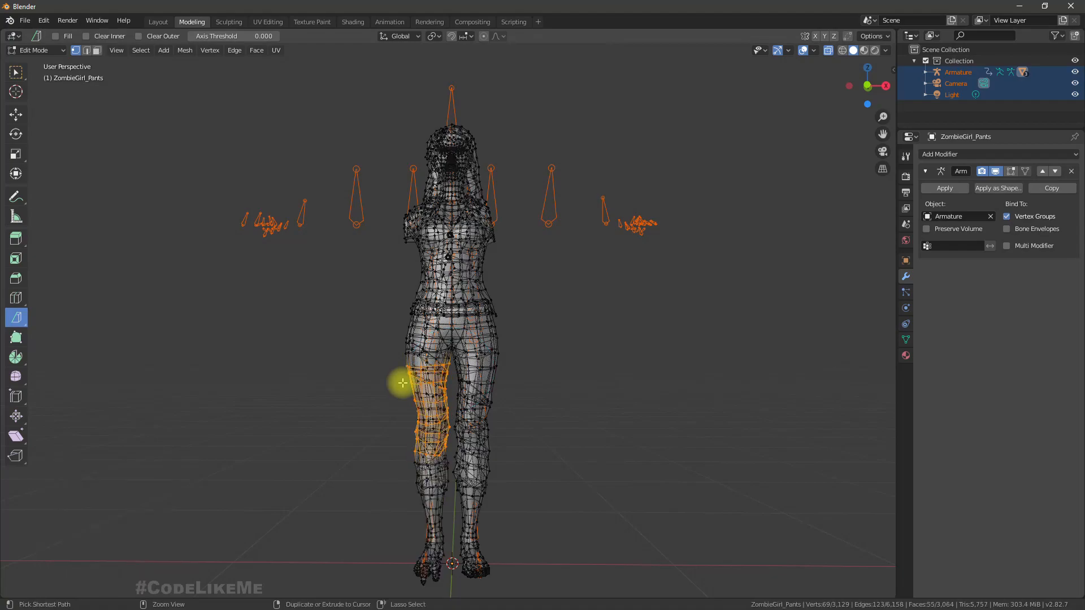
# - Select the whole mesh and bisect it nearly horizontally across both upper thighs
pyautogui.click(136, 55)
pyautogui.click(147, 64)
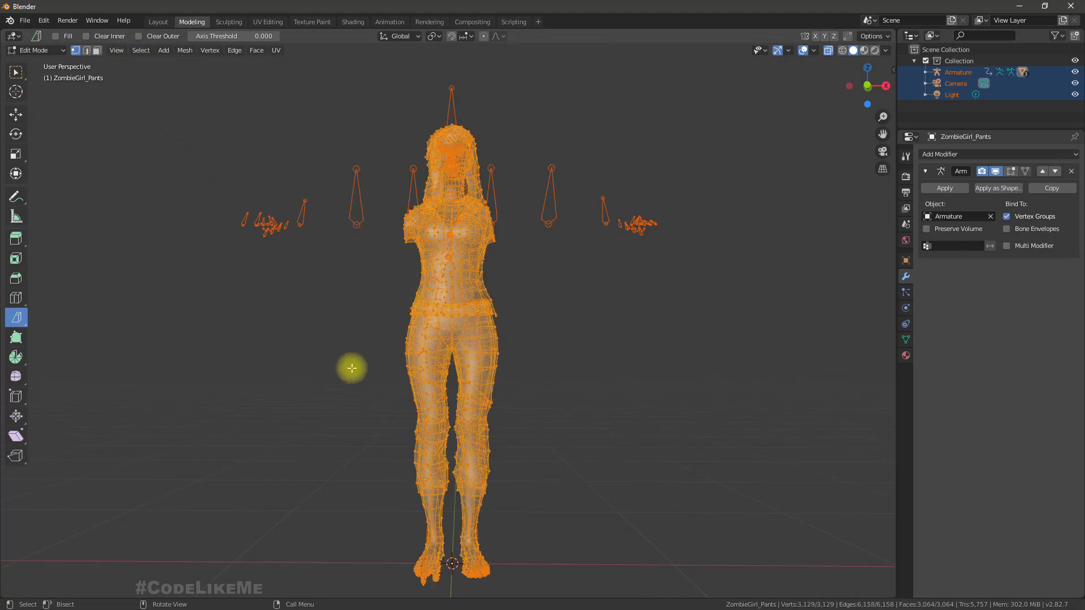
pyautogui.moveTo(343, 350); pyautogui.dragTo(563, 362)
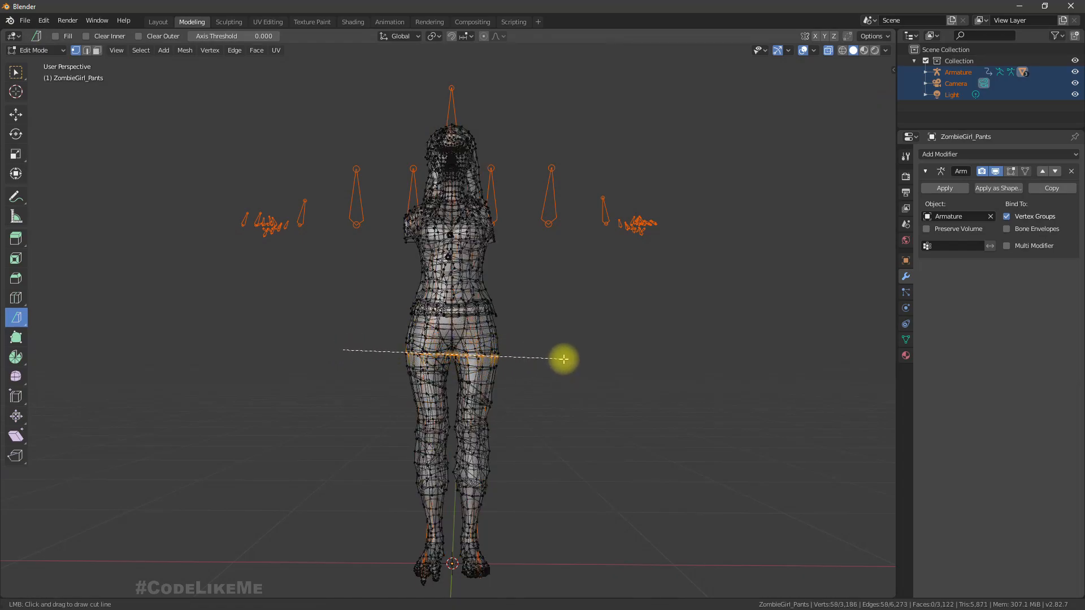
pyautogui.moveTo(563, 360); pyautogui.dragTo(564, 360)
# - Try a second near-horizontal bisect at the upper thighs through about Z 0.881 m with Clear Outer
pyautogui.moveTo(392, 369); pyautogui.dragTo(537, 366)
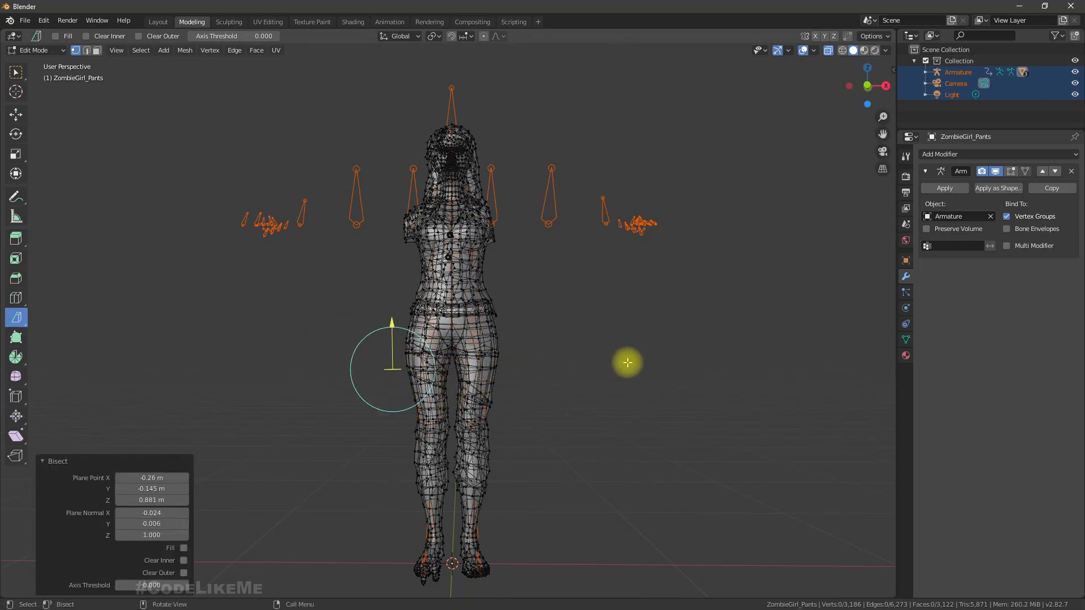
pyautogui.click(185, 572)
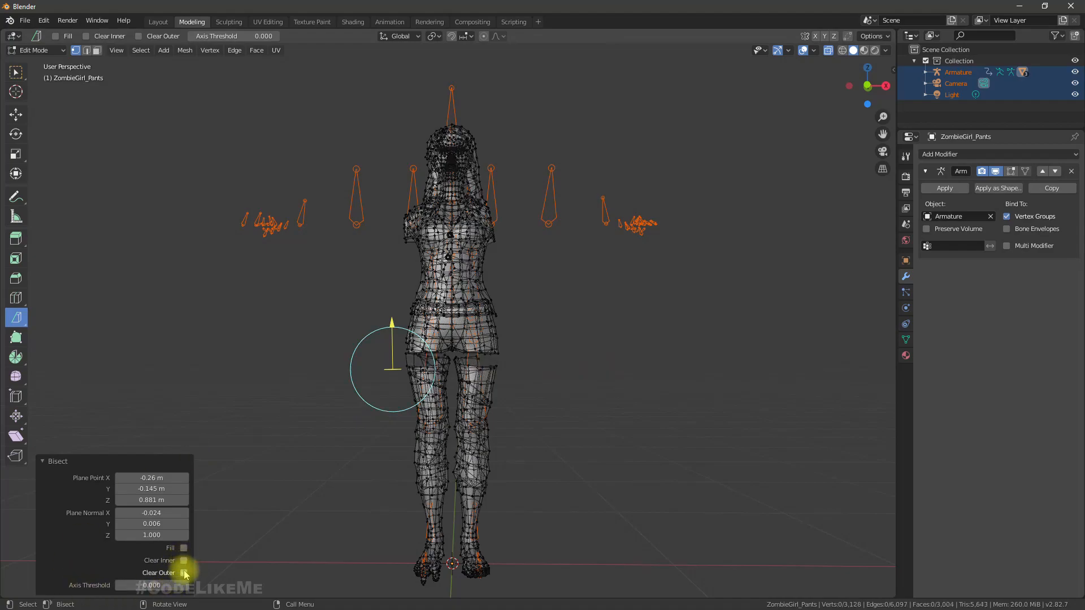
pyautogui.click(184, 573)
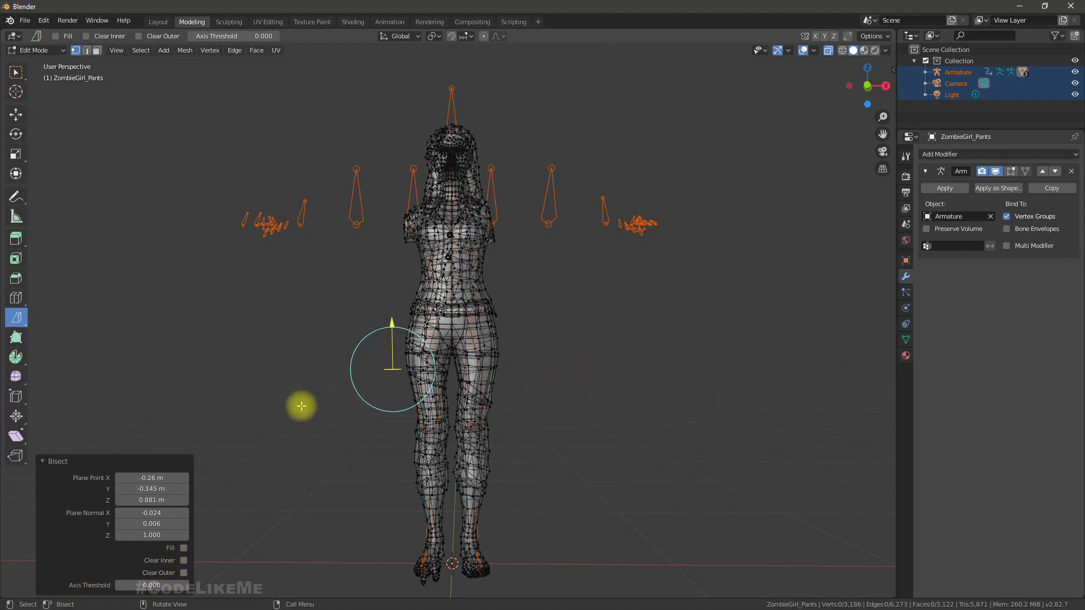
# - Bisect the whole mesh nearly horizontally across both upper thighs near Z 0.883 m with Fill and Clear Outer, keeping the upper body
pyautogui.click(188, 52)
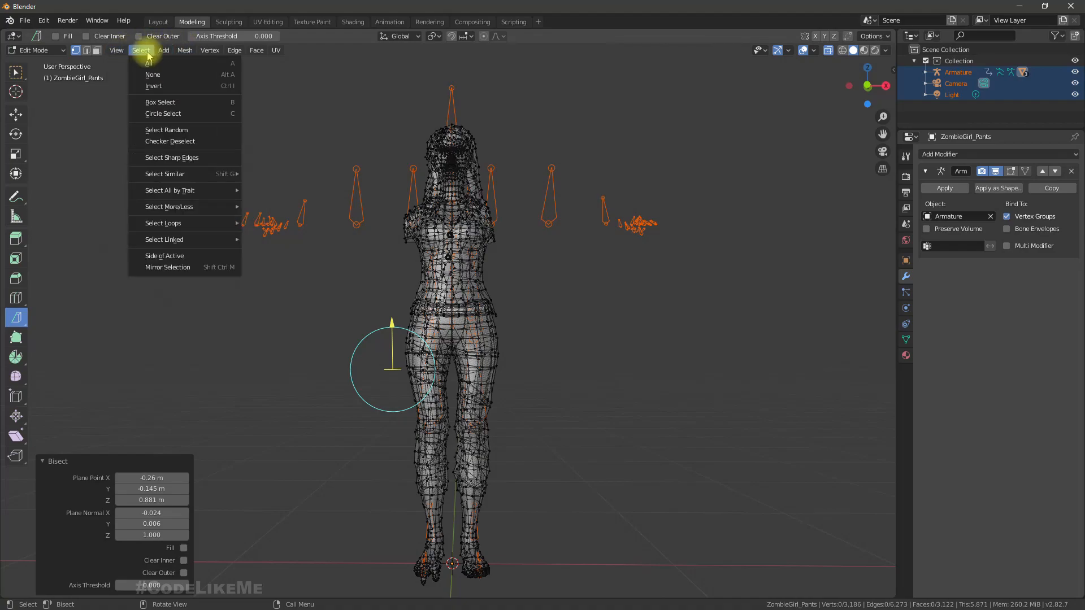
pyautogui.click(149, 63)
pyautogui.moveTo(527, 369); pyautogui.dragTo(381, 370)
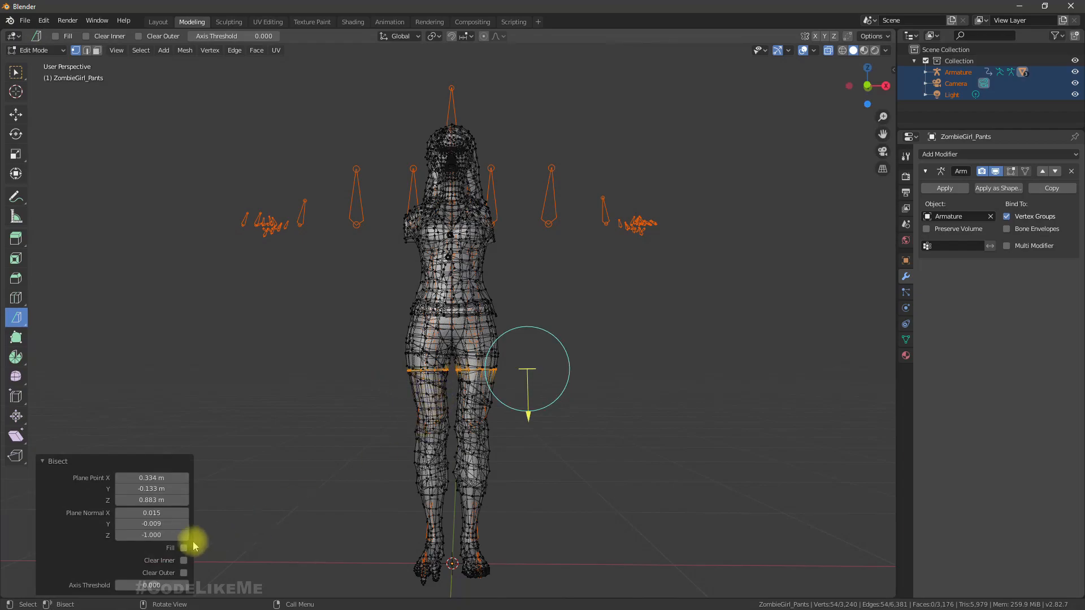
pyautogui.click(183, 561)
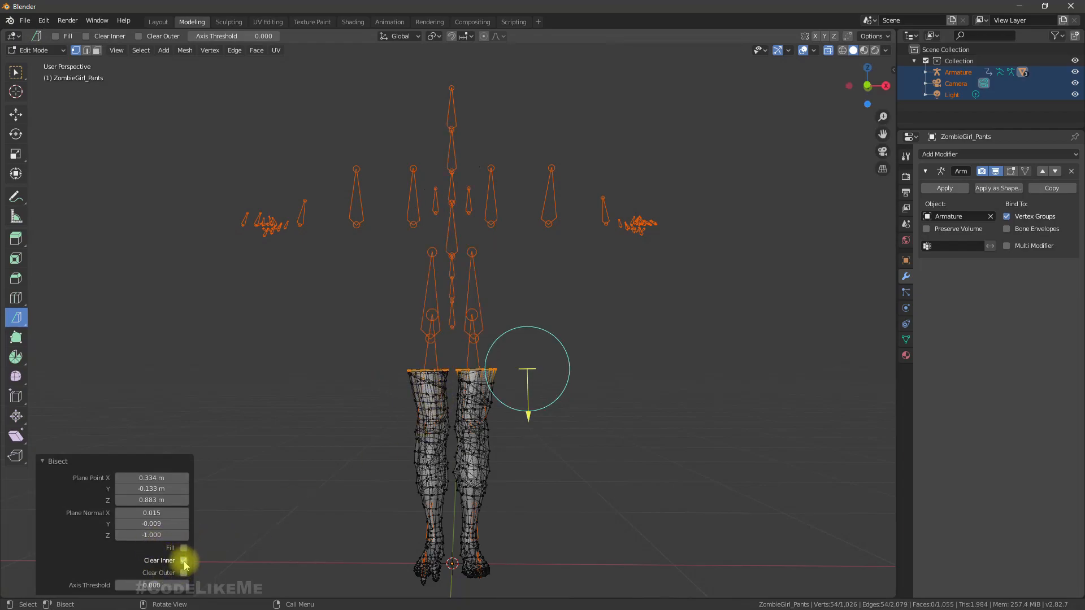
pyautogui.click(184, 561)
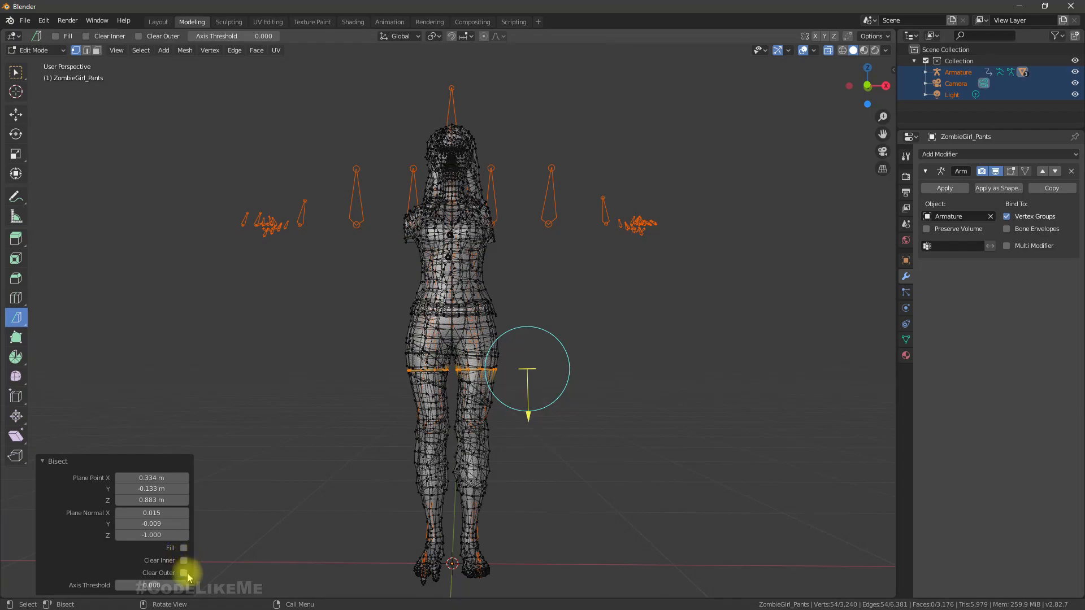
pyautogui.click(184, 573)
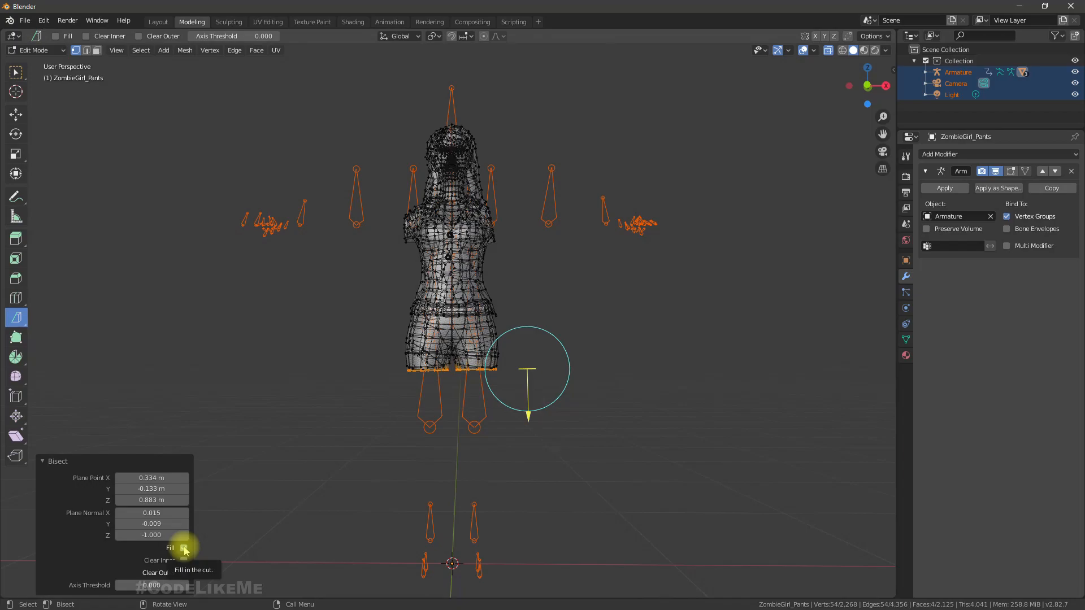
pyautogui.click(183, 548)
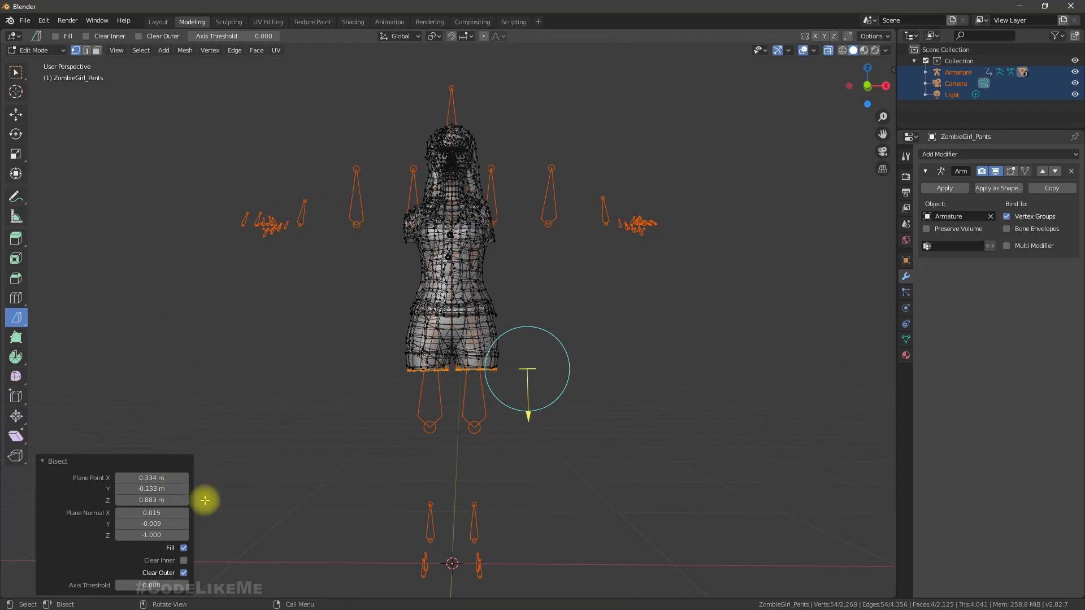
# - Export the legless upper body as the FBX file Torse in the Parts folder
pyautogui.click(25, 20)
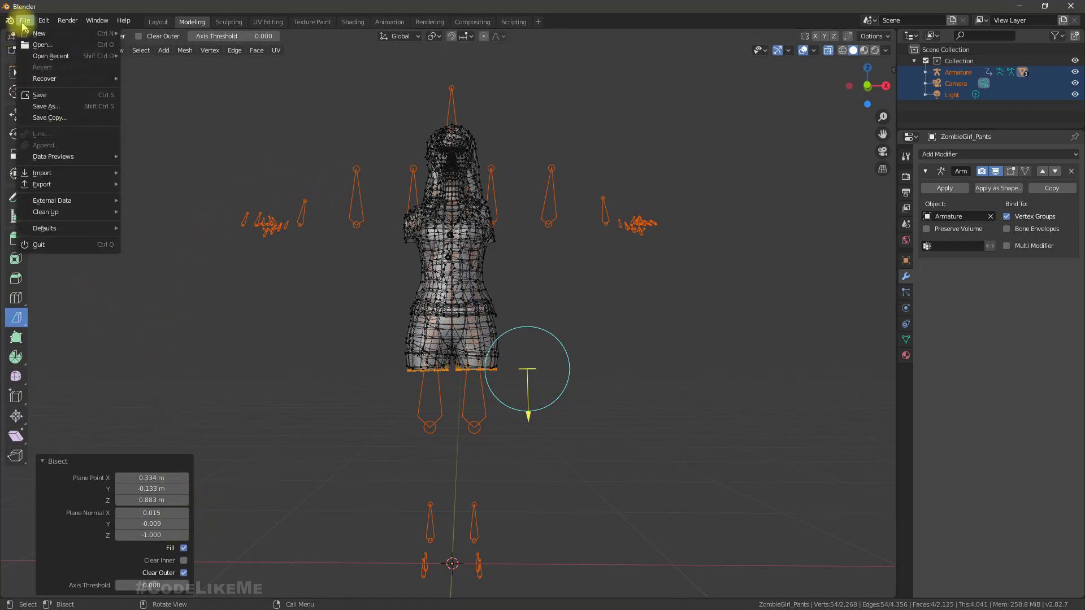
pyautogui.moveTo(77, 184)
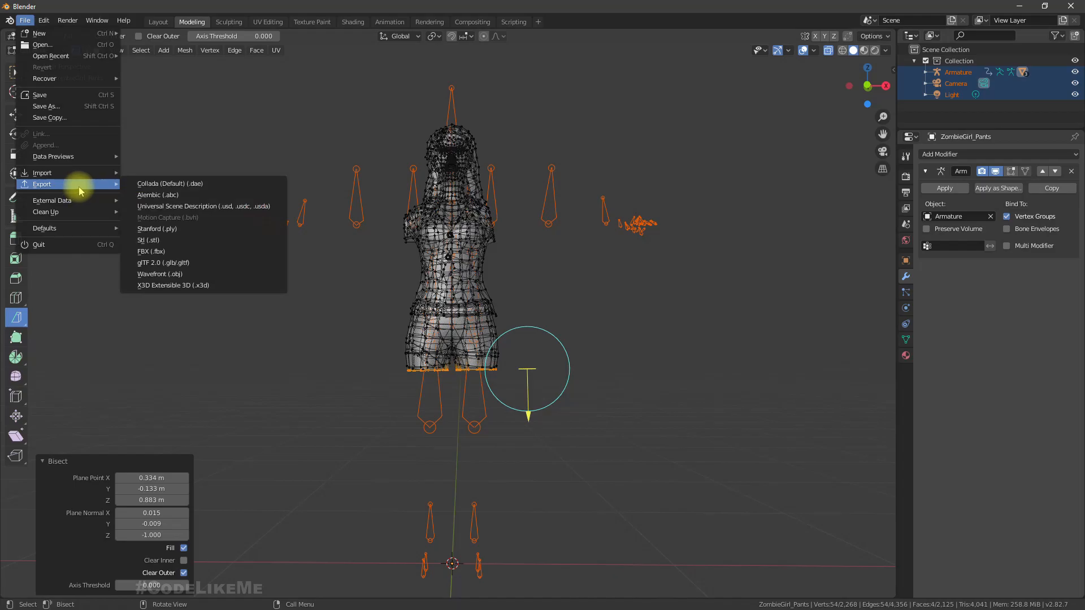
pyautogui.click(162, 251)
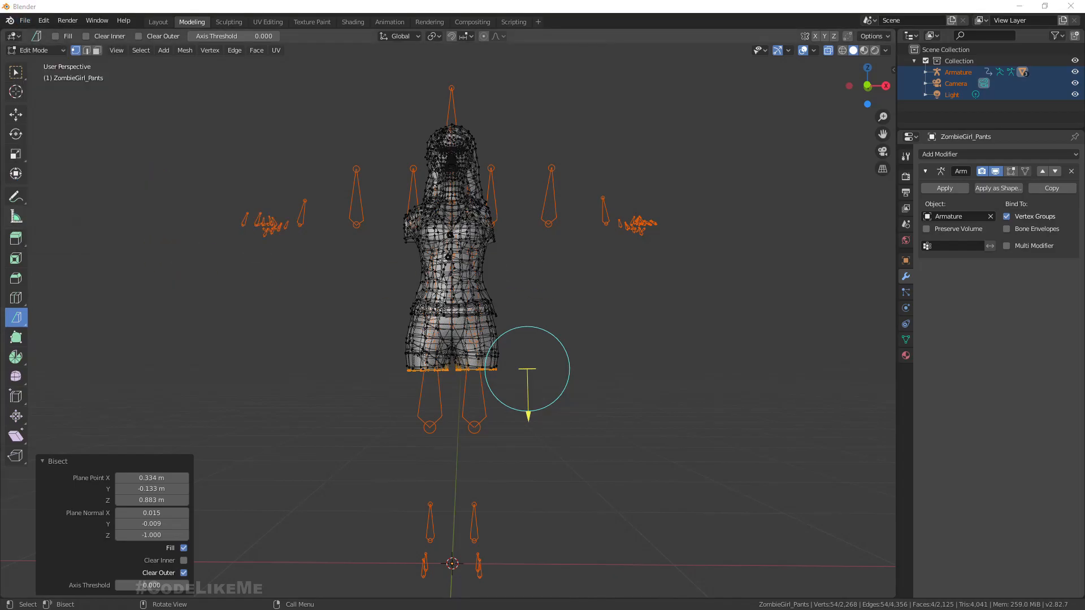
pyautogui.click(250, 440)
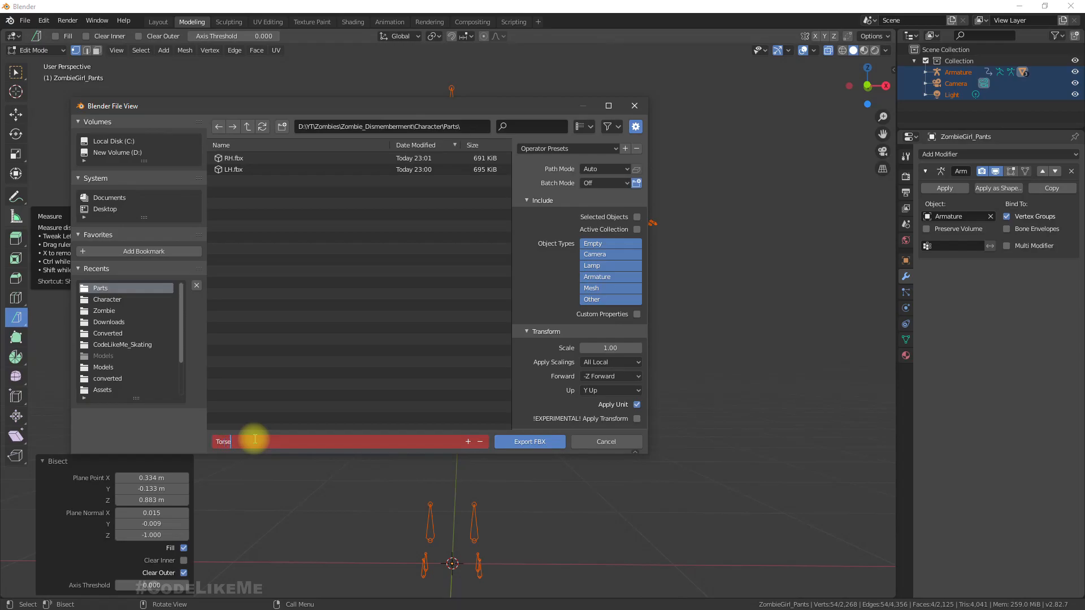
pyautogui.click(528, 444)
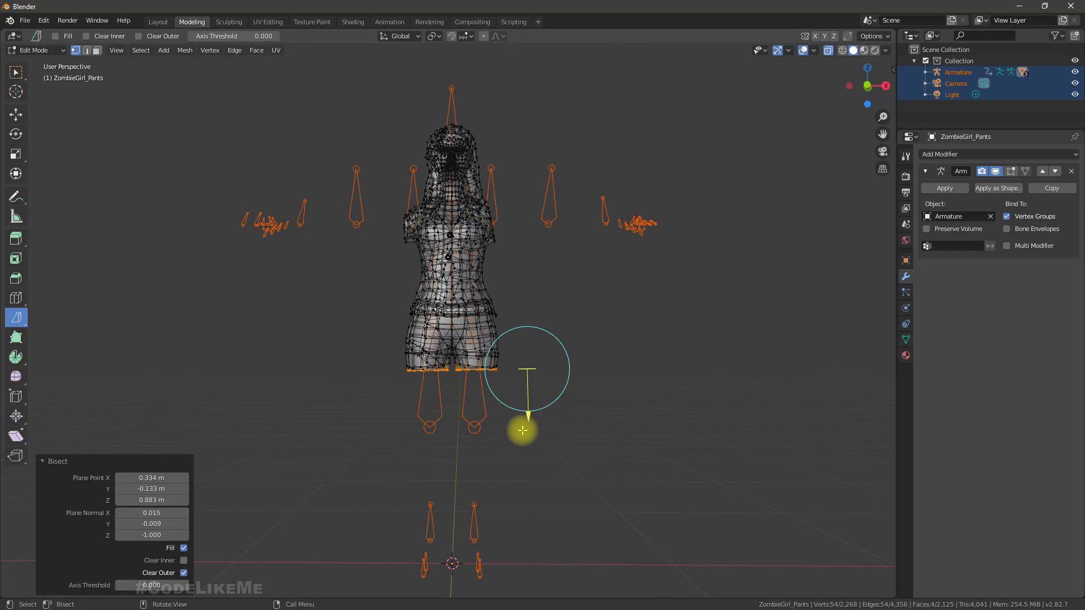
# - Switch the thigh bisect from Clear Outer to Clear Inner to keep only the legs, and select all of their geometry
pyautogui.click(183, 573)
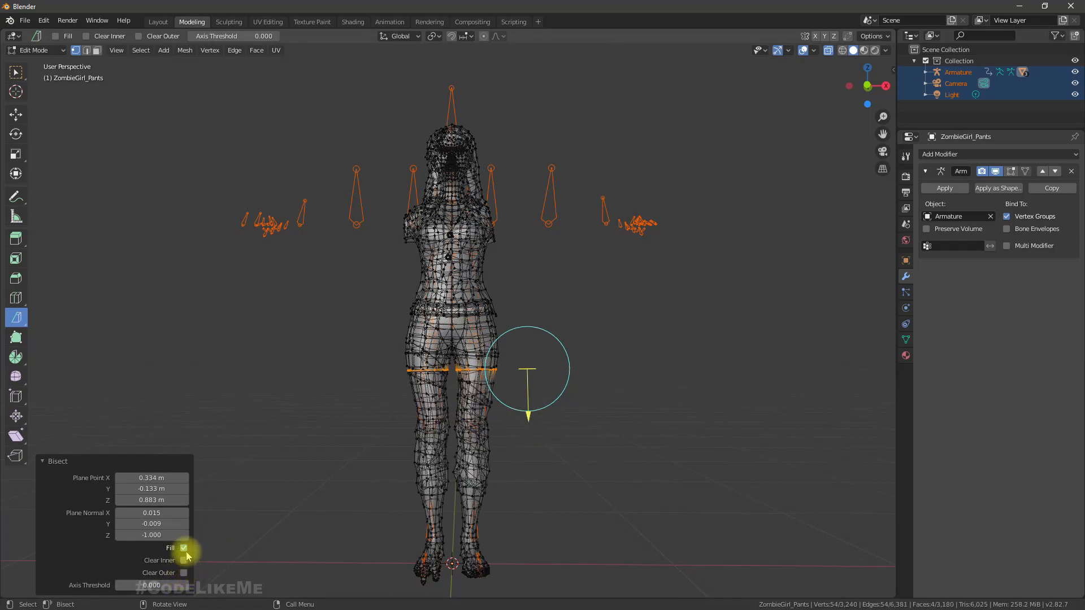
pyautogui.click(184, 560)
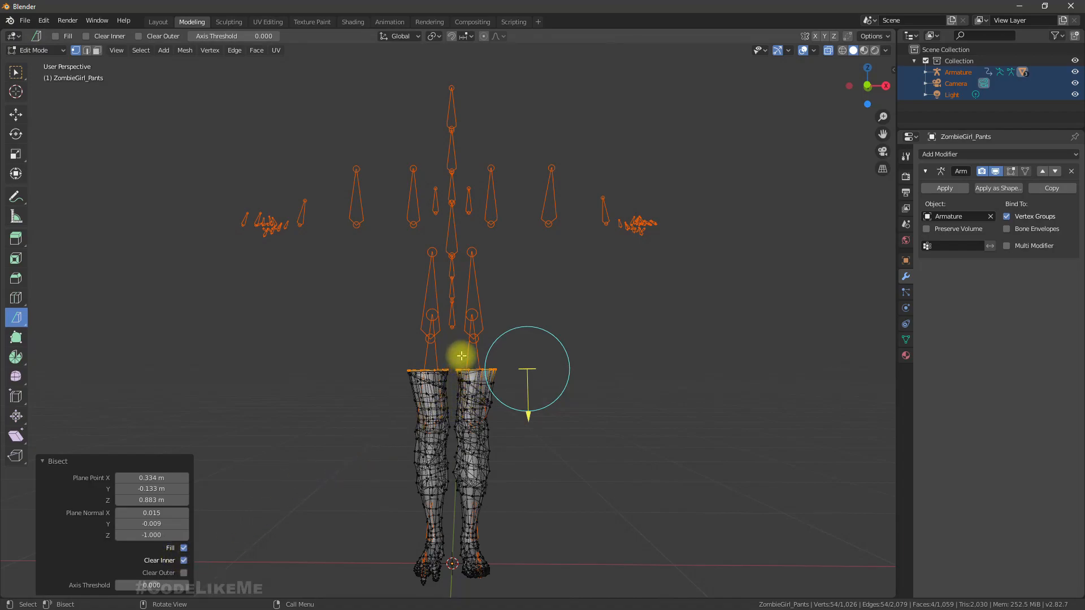
pyautogui.click(141, 50)
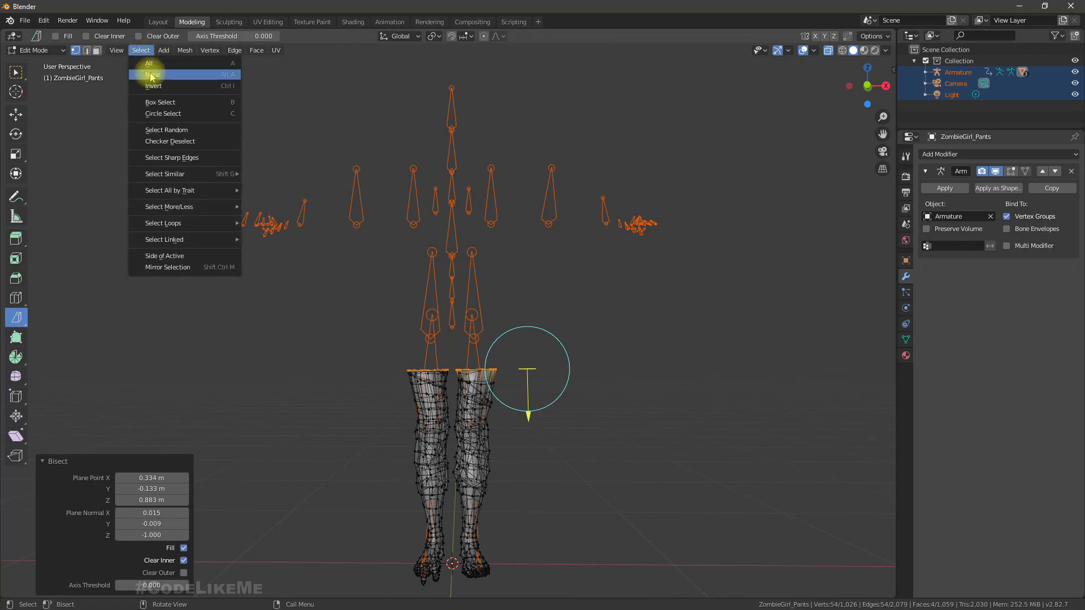
pyautogui.click(149, 65)
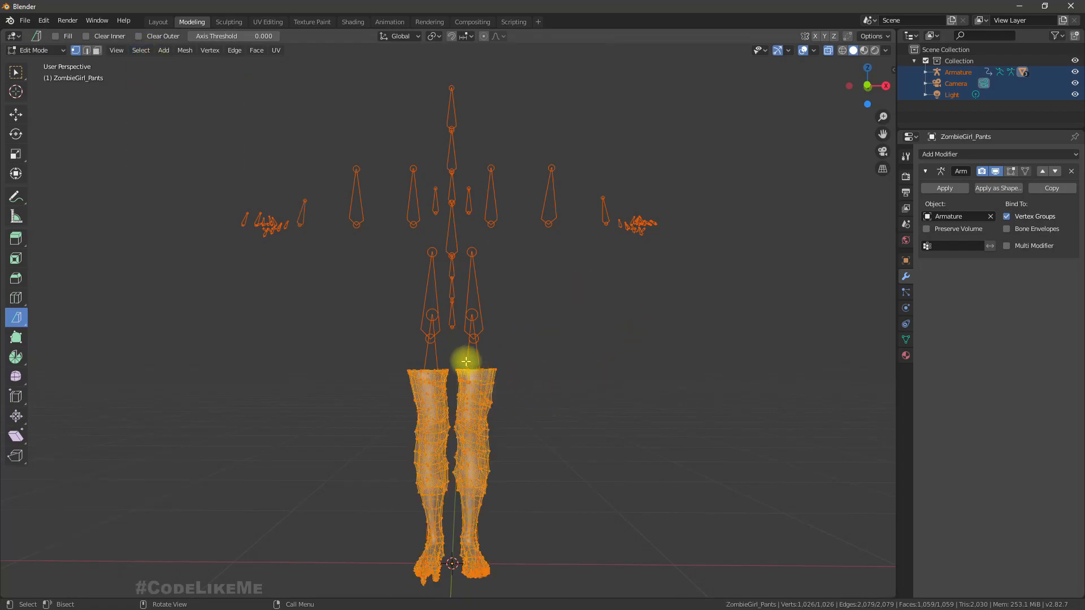
# - Try to bisect the legs vertically through the gap between them with Fill and Clear Outer, keeping only the right leg
pyautogui.moveTo(452, 356); pyautogui.dragTo(451, 549)
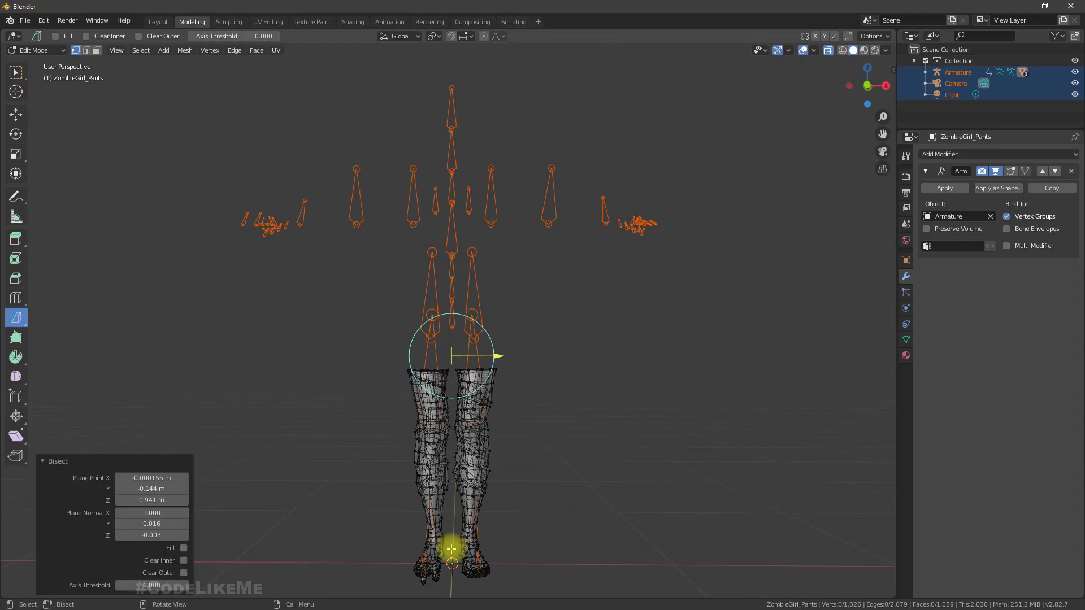
pyautogui.click(184, 574)
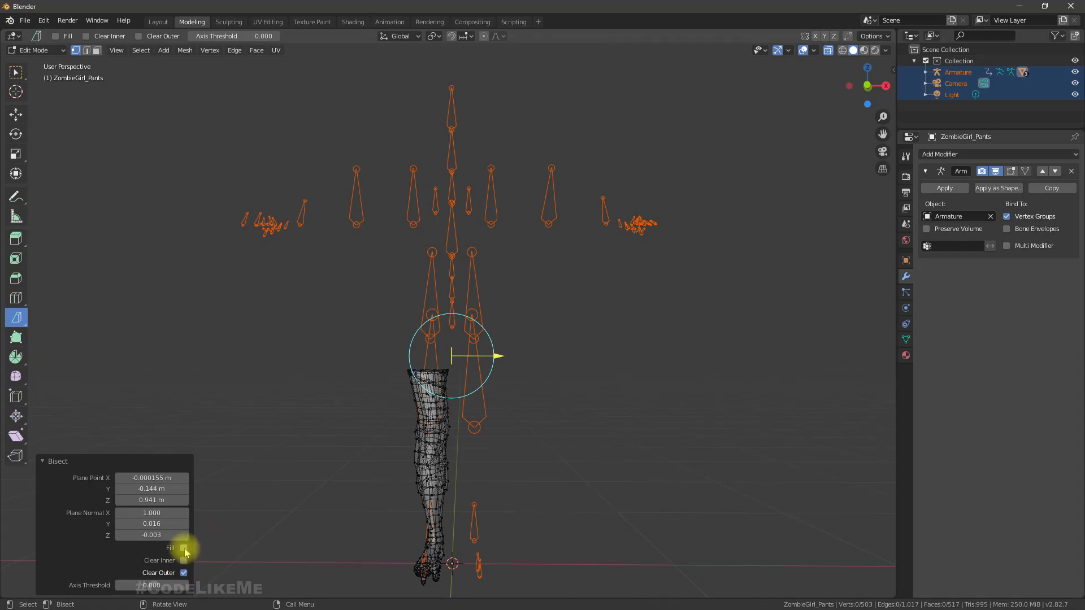
pyautogui.click(184, 548)
pyautogui.moveTo(508, 443); pyautogui.dragTo(446, 454, button='middle')
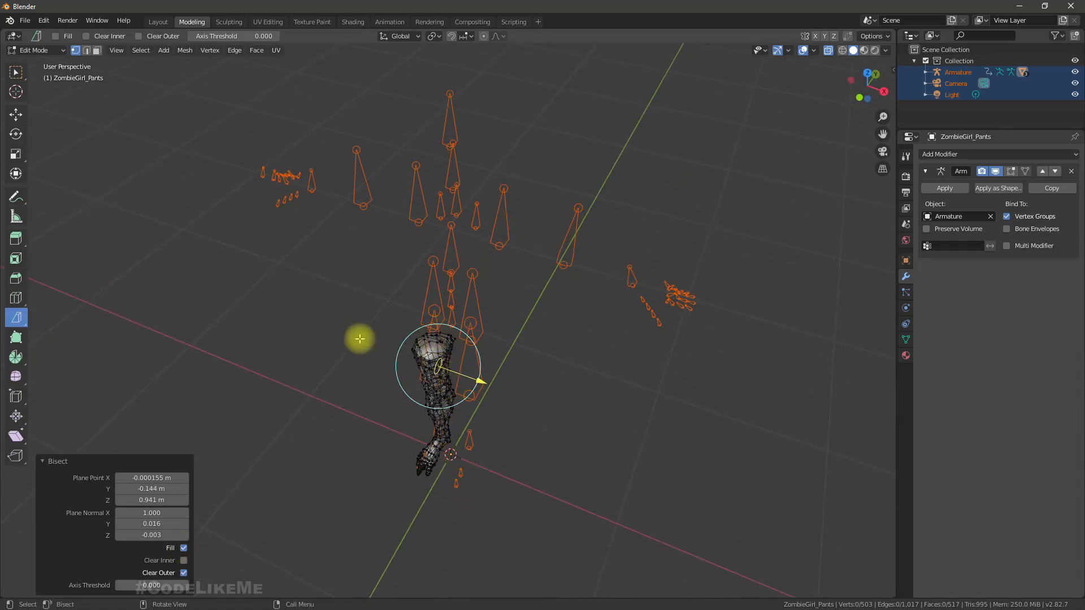
pyautogui.click(184, 572)
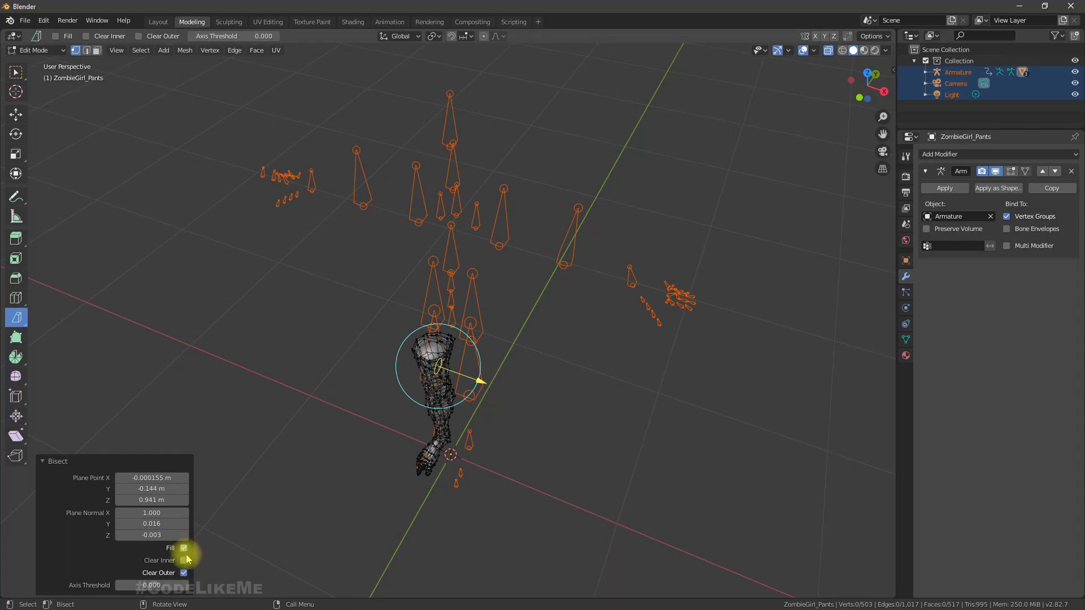
pyautogui.moveTo(255, 529); pyautogui.dragTo(274, 527, button='middle')
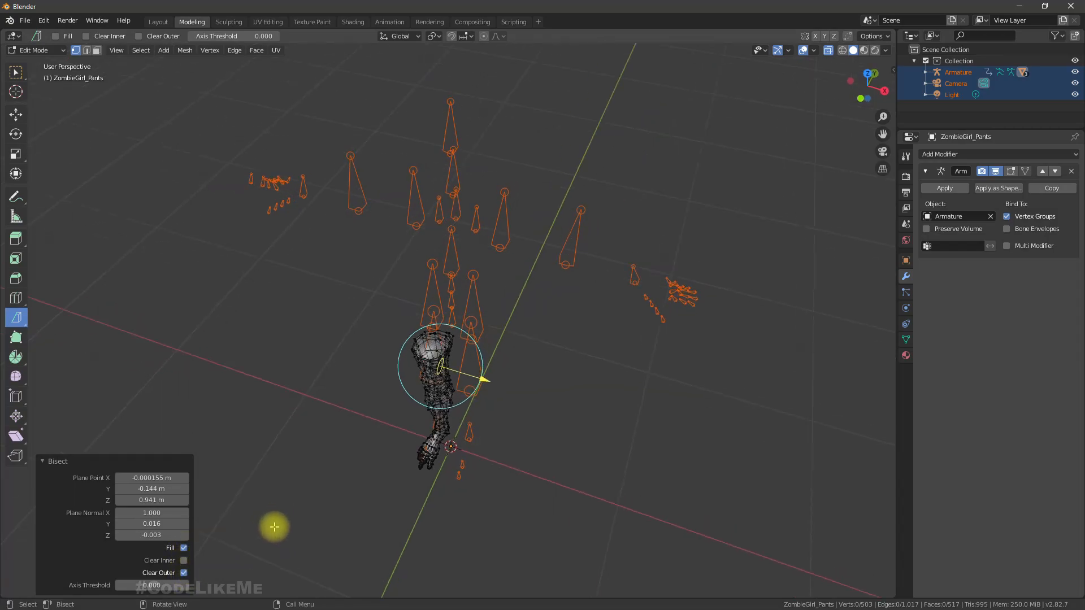
# - Undo the vertical leg cut and recut both upper thighs near Z 0.883 m with Fill and Clear Outer, keeping only the legs
pyautogui.hotkey('ctrl', 'z')
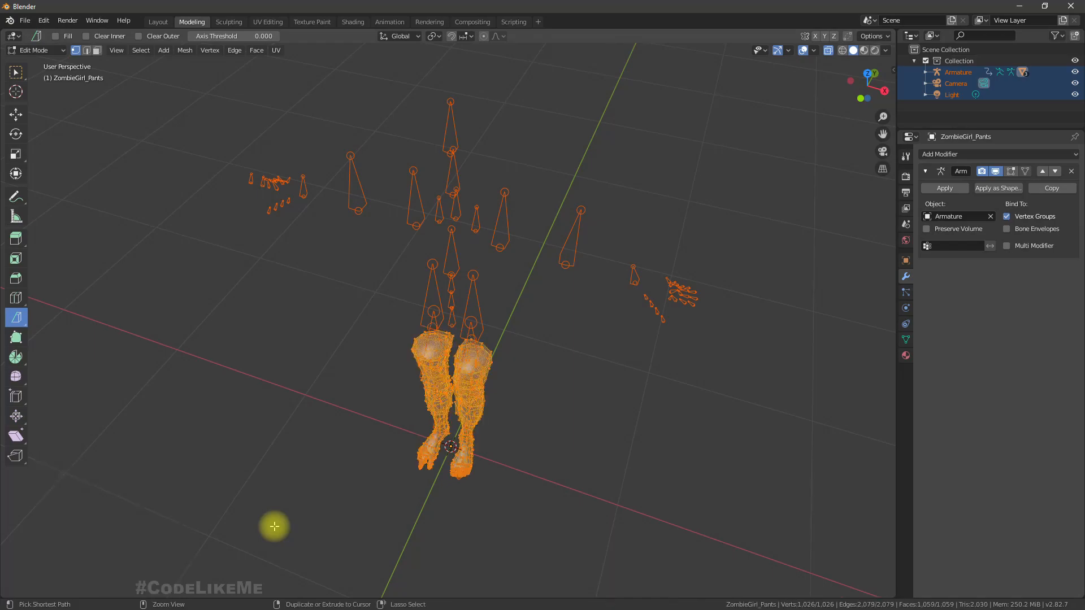
pyautogui.moveTo(242, 501); pyautogui.dragTo(277, 438, button='middle')
pyautogui.hotkey('ctrl', 'z')
pyautogui.hotkey('ctrl', 'z')
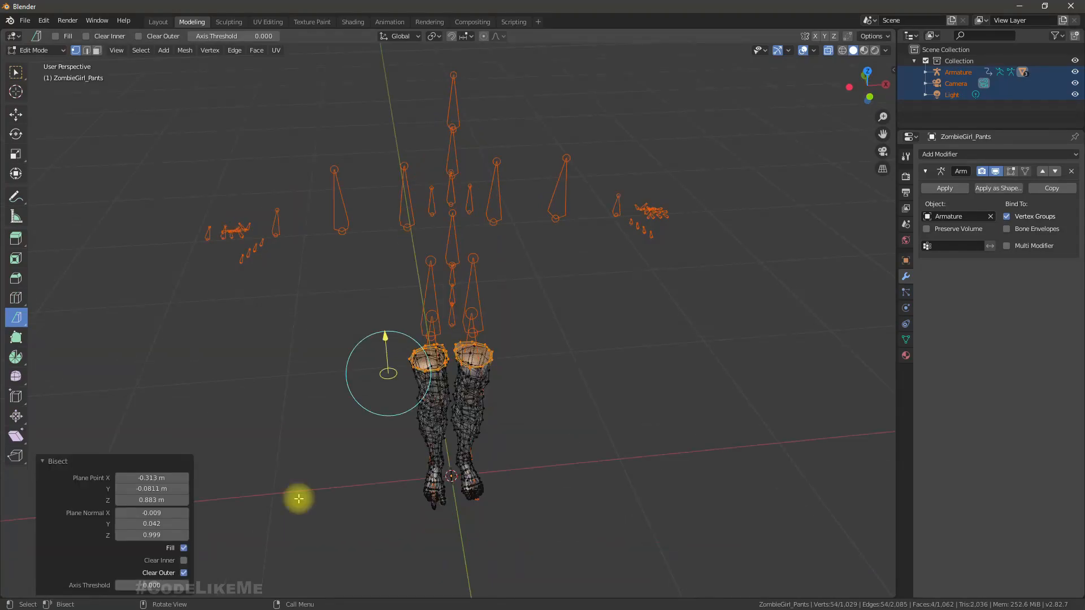
# - Try to bisect the two legs vertically through the gap between them near X 0.017 m
pyautogui.moveTo(426, 477); pyautogui.dragTo(438, 380, button='middle')
pyautogui.moveTo(383, 489); pyautogui.dragTo(332, 489, button='middle')
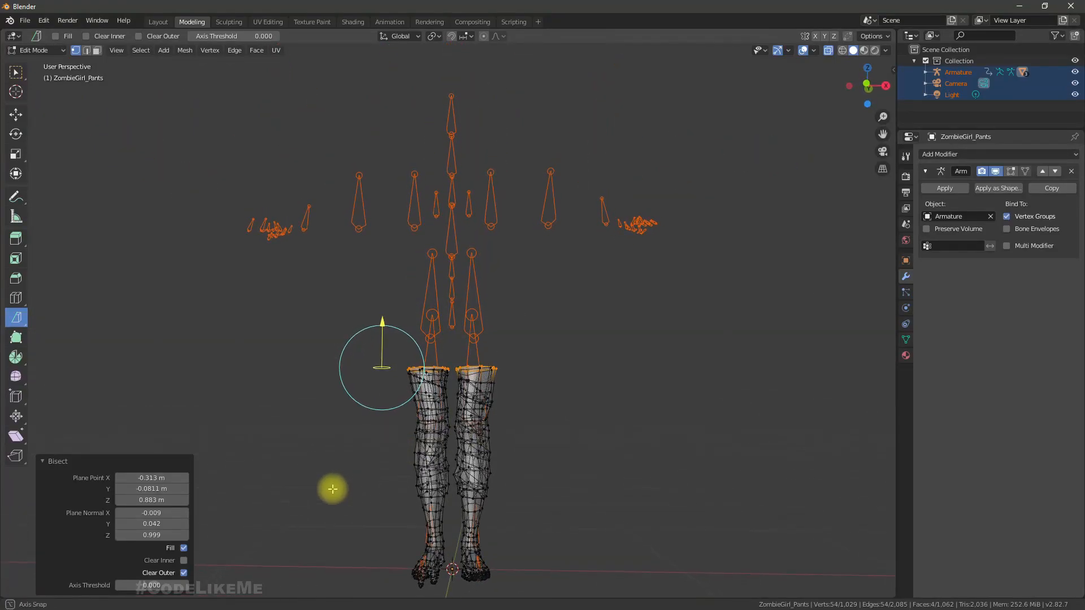
pyautogui.moveTo(450, 349); pyautogui.dragTo(454, 357, button='middle')
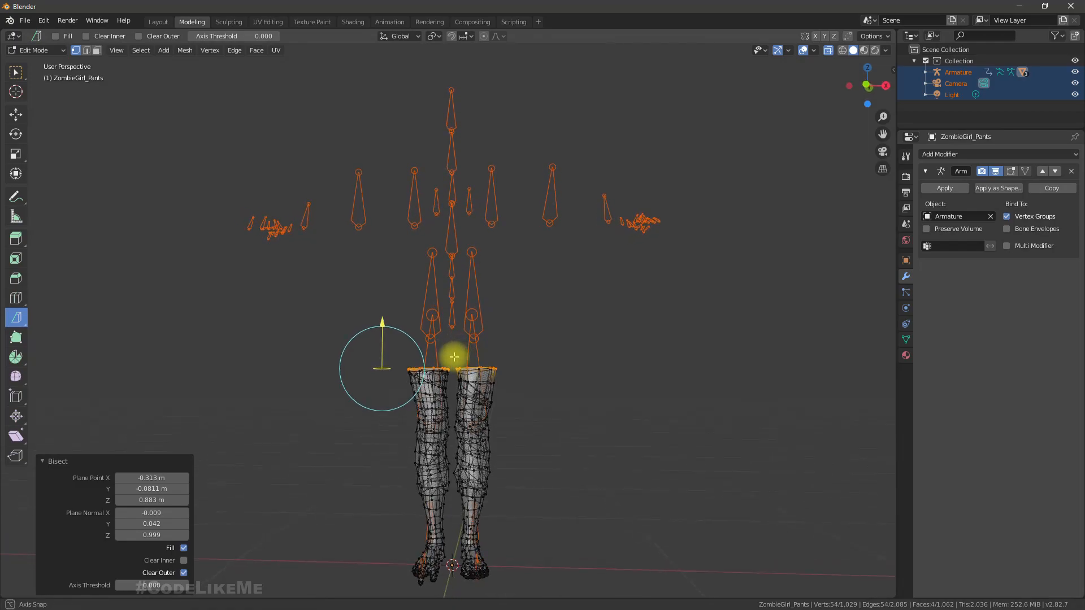
pyautogui.moveTo(454, 350); pyautogui.dragTo(456, 580)
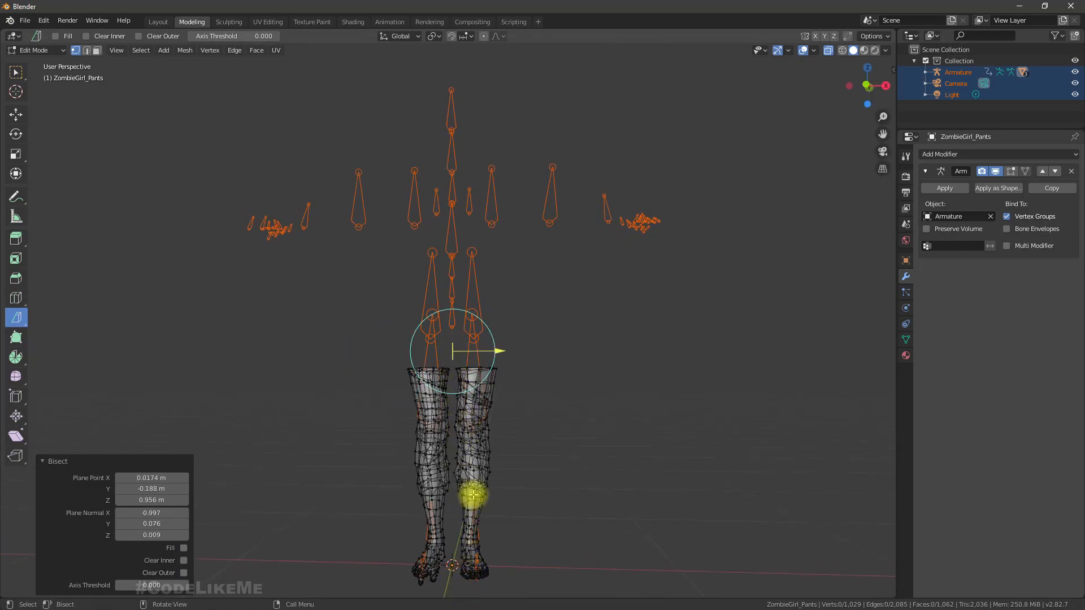
# - Select all leg geometry, turn off X-ray and bisect vertically near X 0.02 m with Clear Inner, keeping only the left leg
pyautogui.click(141, 50)
pyautogui.click(148, 64)
pyautogui.moveTo(443, 367)
pyautogui.mouseDown(button='middle')
pyautogui.moveTo(447, 428)
pyautogui.moveTo(464, 362)
pyautogui.mouseUp(button='middle')
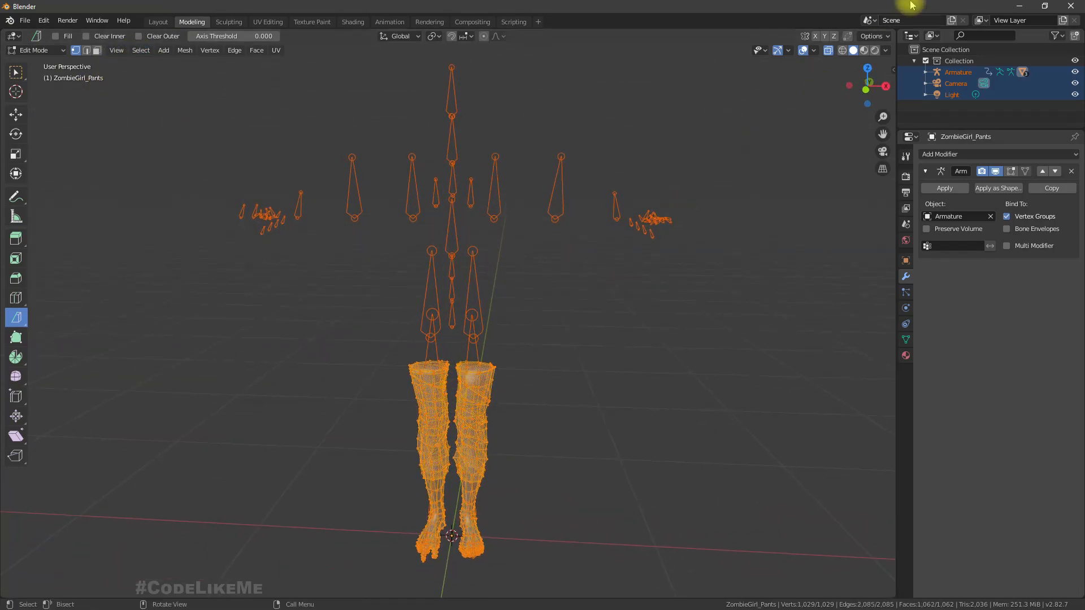
pyautogui.click(827, 52)
pyautogui.moveTo(509, 242)
pyautogui.mouseDown(button='middle')
pyautogui.moveTo(508, 314)
pyautogui.moveTo(503, 237)
pyautogui.mouseUp(button='middle')
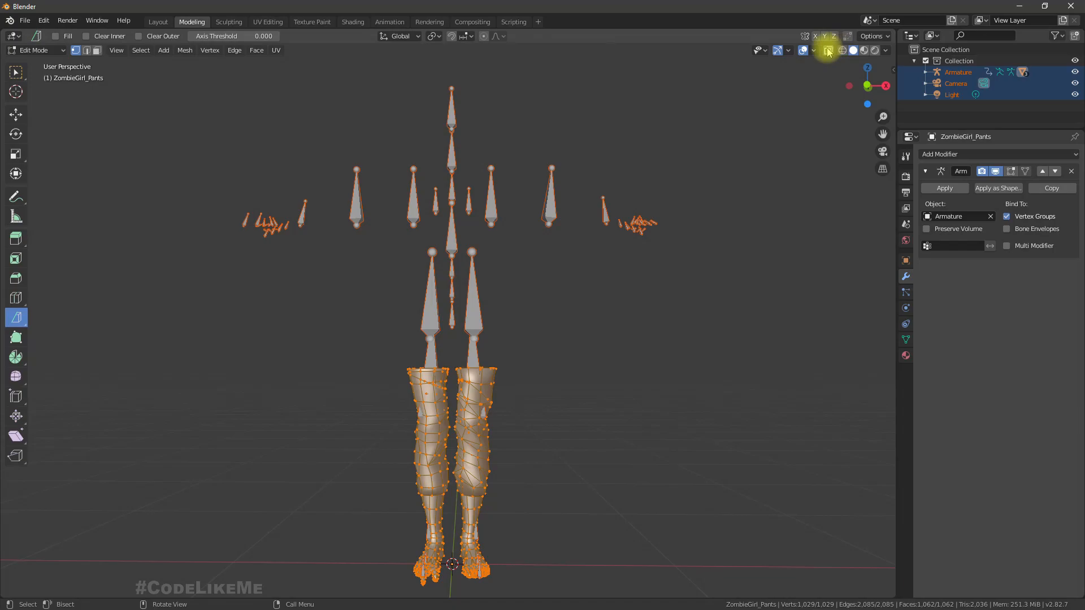
pyautogui.moveTo(491, 439); pyautogui.dragTo(496, 431, button='middle')
pyautogui.moveTo(452, 350); pyautogui.dragTo(453, 600)
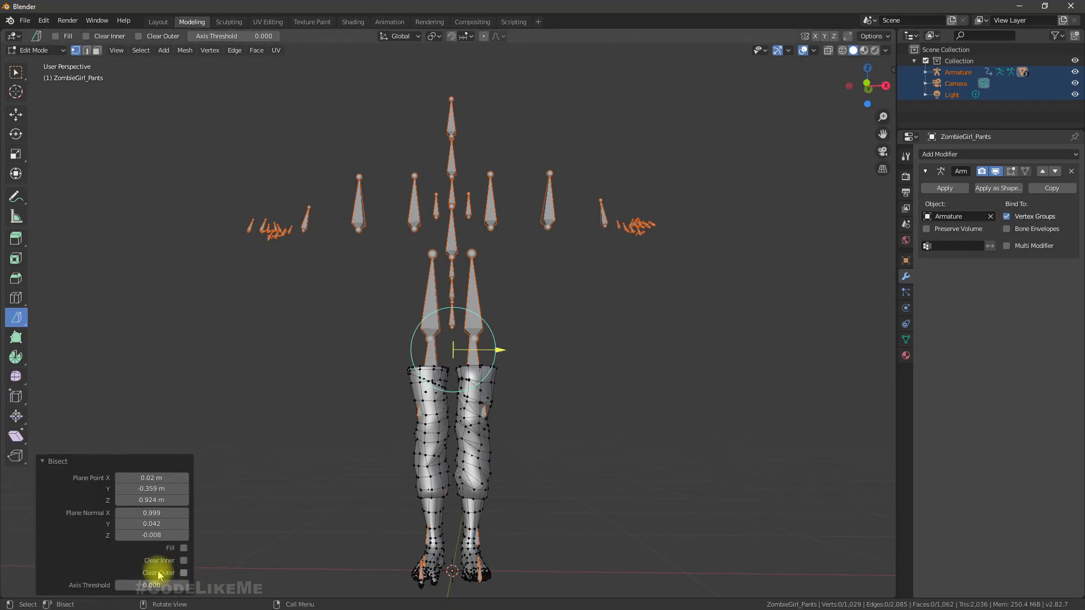
pyautogui.click(183, 560)
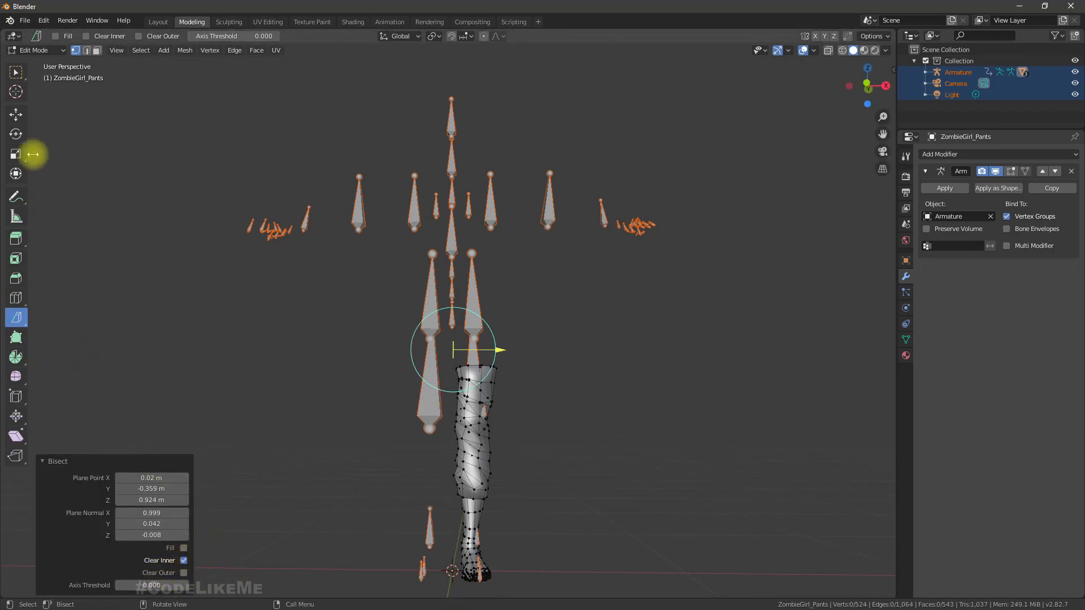
# - Export the isolated left leg as the FBX file LL in the Parts folder
pyautogui.click(25, 21)
pyautogui.moveTo(60, 184)
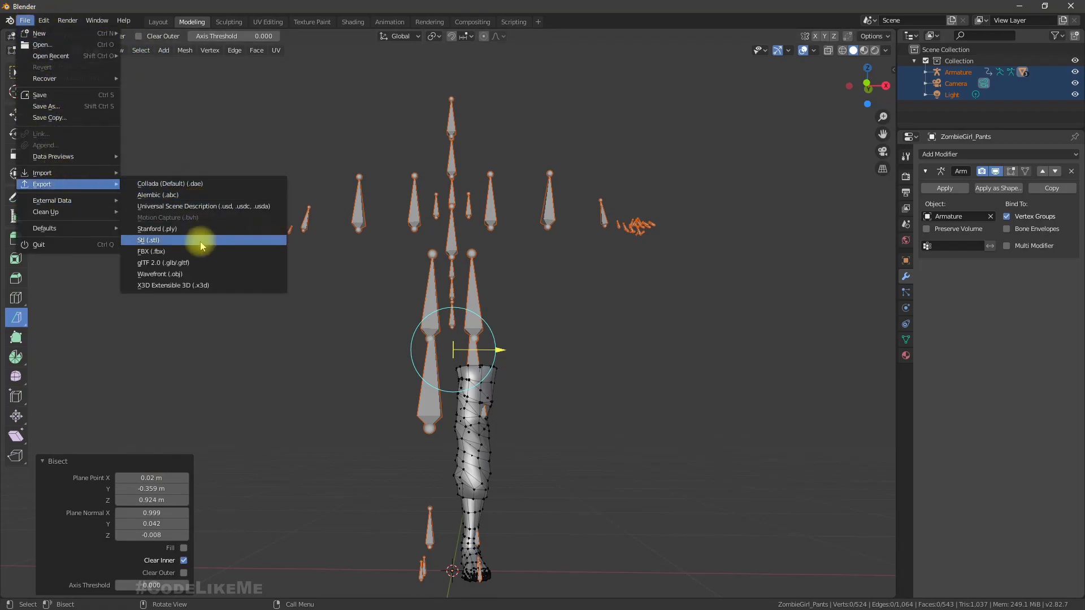
pyautogui.click(177, 249)
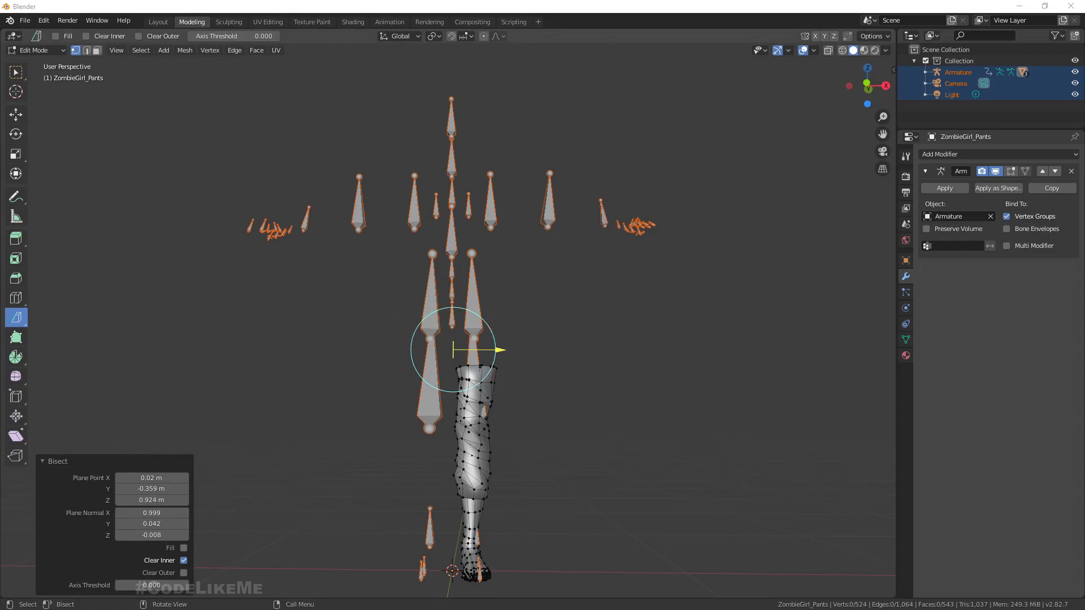
pyautogui.click(387, 497)
pyautogui.moveTo(454, 160); pyautogui.dragTo(354, 137)
pyautogui.click(382, 475)
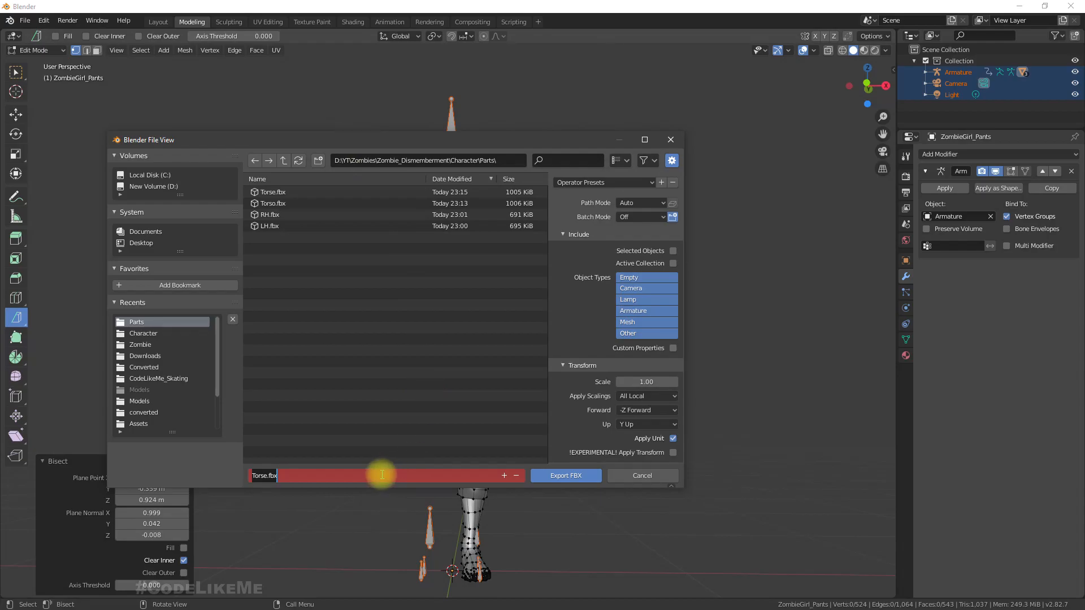
pyautogui.write('LL')
pyautogui.click(562, 474)
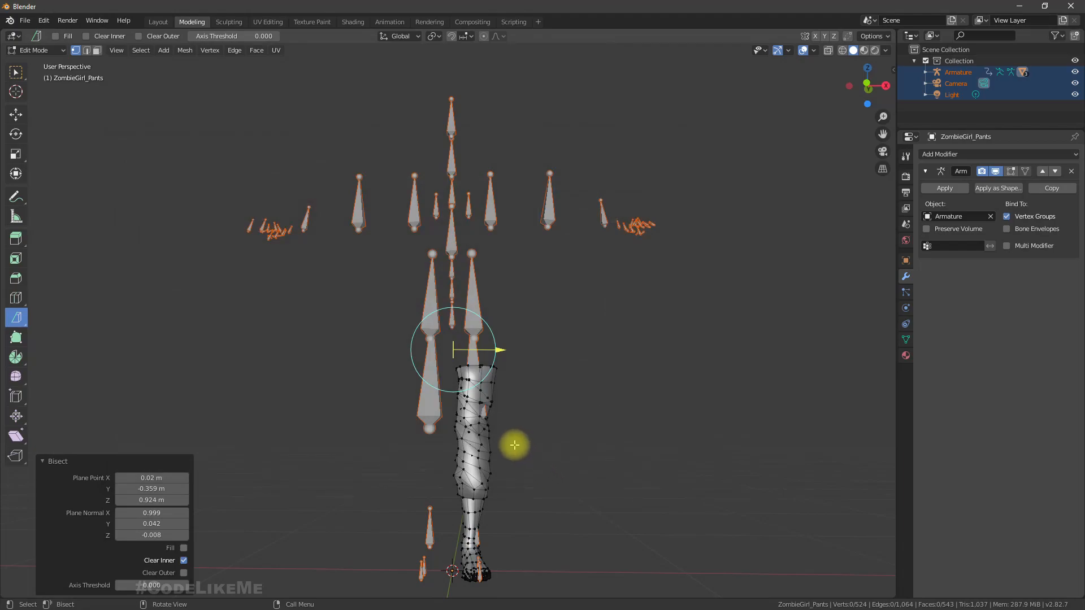
# - Switch the vertical bisect to Clear Outer to keep the right leg, and export it as the FBX file RL
pyautogui.click(186, 562)
pyautogui.click(184, 573)
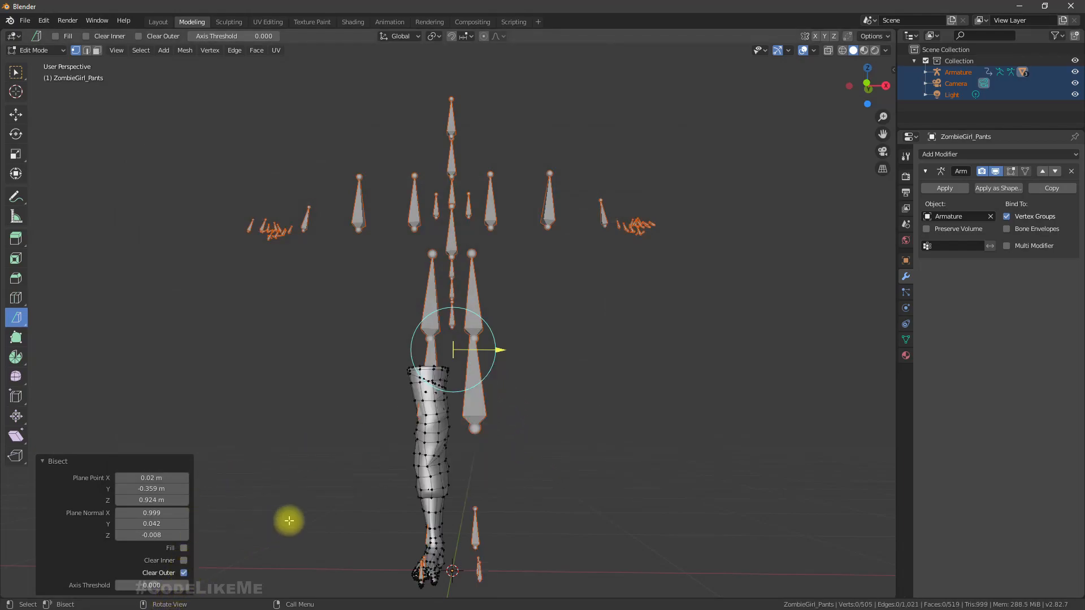
pyautogui.click(25, 20)
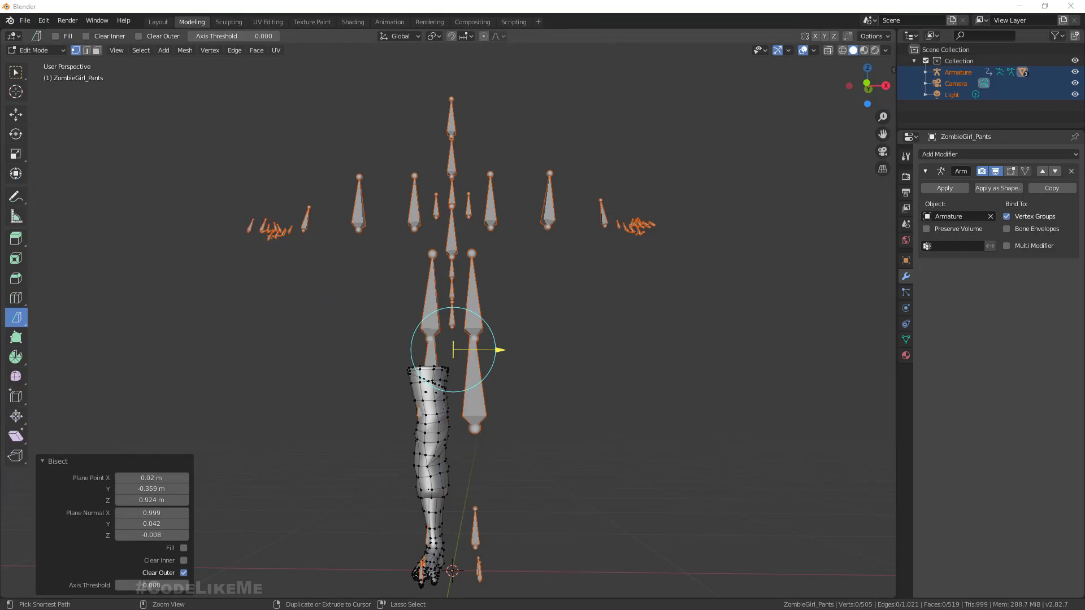
pyautogui.click(384, 435)
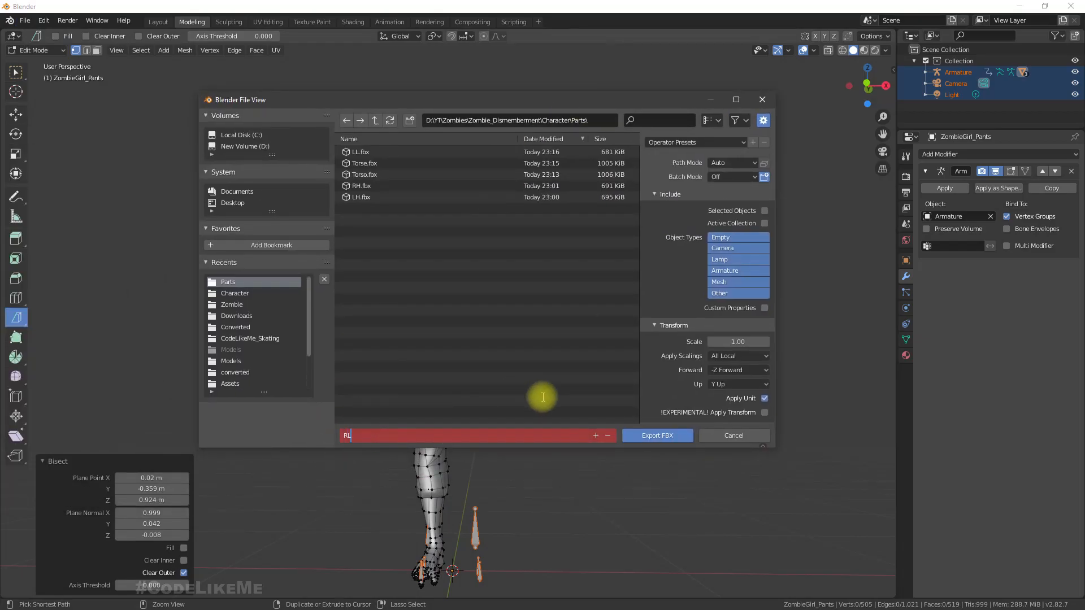
pyautogui.click(657, 438)
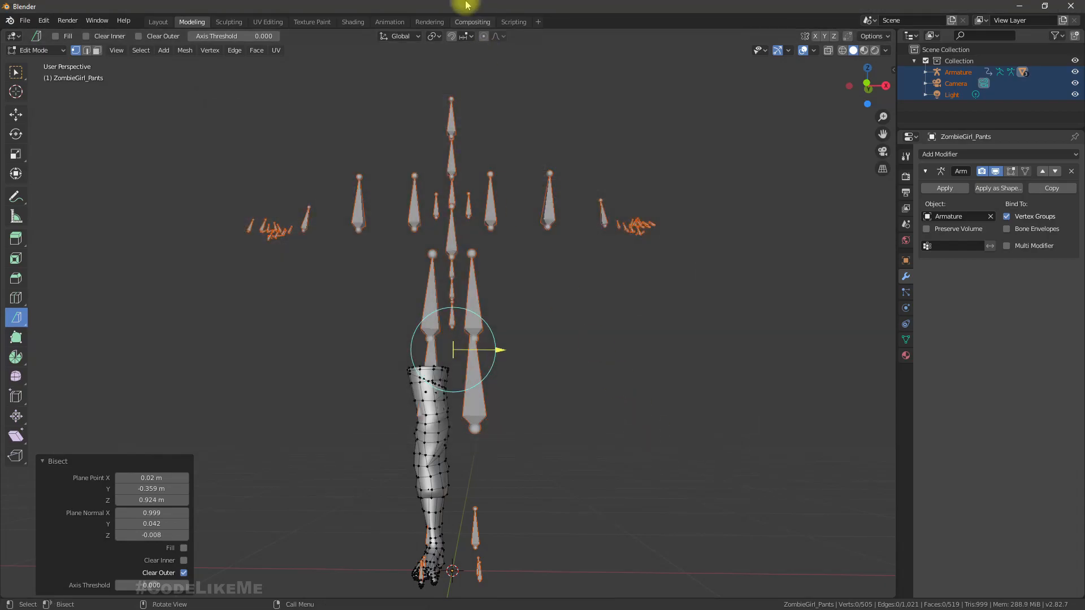
# - Switch to File Explorer, open the Parts folder inside Character, and return to Unreal Editor
pyautogui.hotkey('alt', 'Tab')
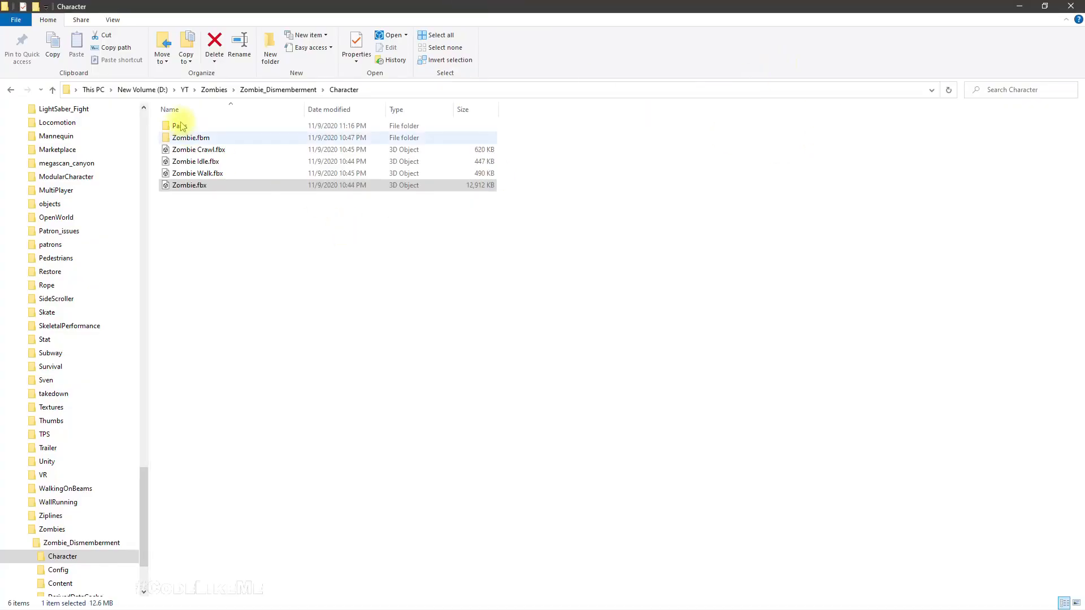
pyautogui.doubleClick(176, 126)
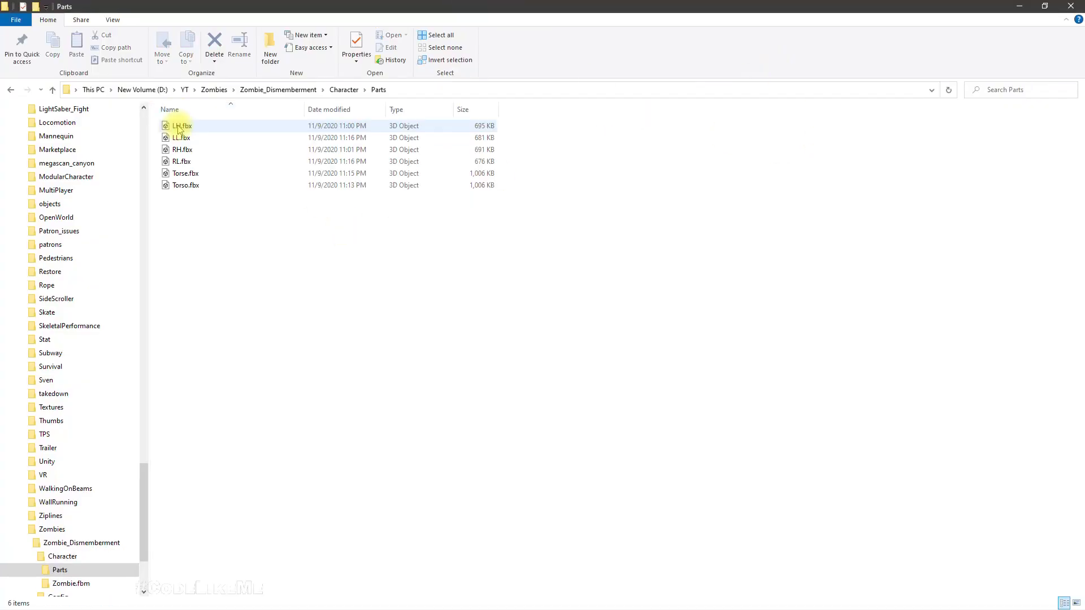
pyautogui.hotkey('alt', 'Tab')
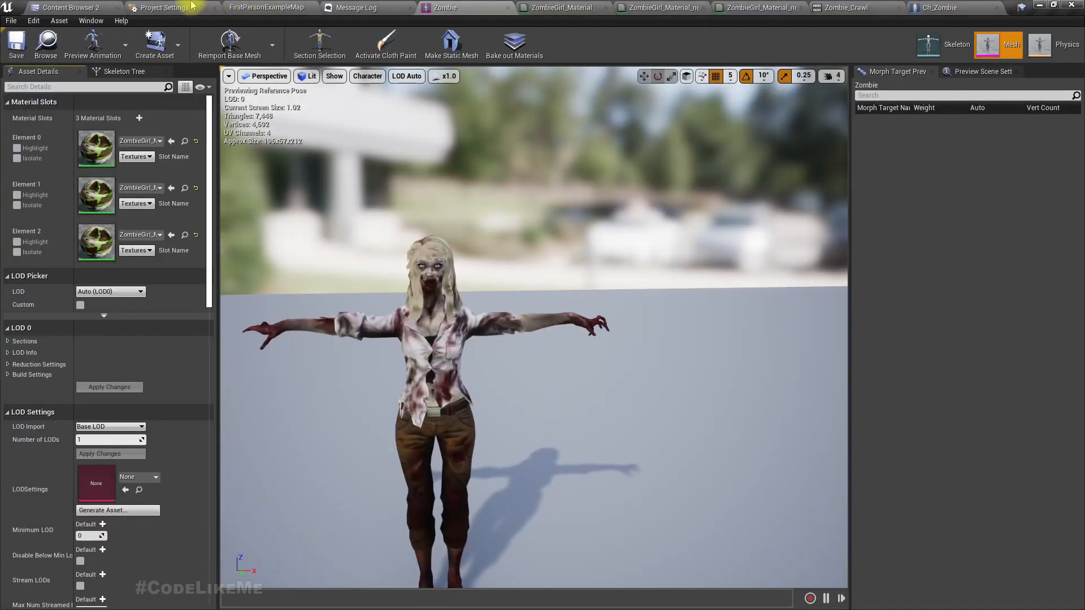
# - Create a folder named Parts inside the Zombie content folder and open it
pyautogui.click(67, 7)
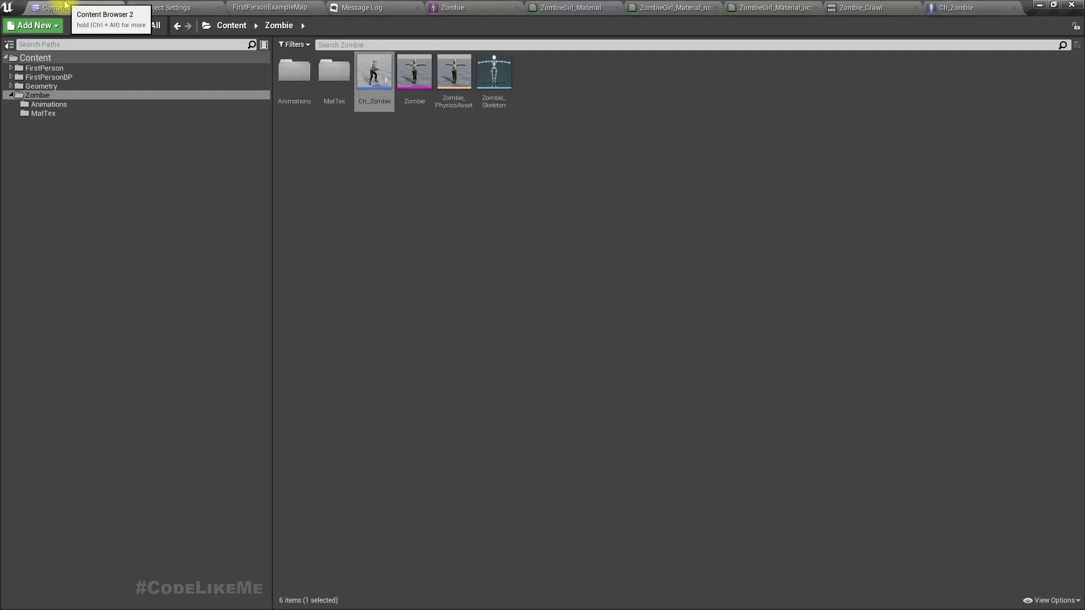
pyautogui.click(294, 69)
pyautogui.rightClick(364, 171)
pyautogui.click(384, 181)
pyautogui.write('Parts')
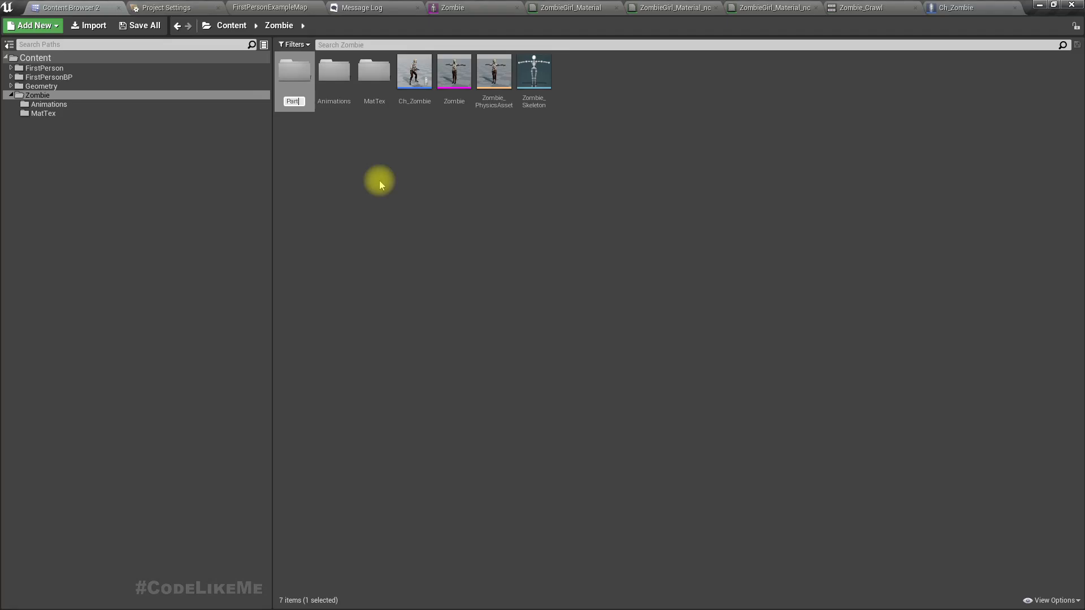
pyautogui.press('Return')
pyautogui.press('Return')
# - Import all body-part FBX files from File Explorer into the Parts content folder, using Zombie_Skeleton as the skeleton
pyautogui.hotkey('alt', 'Tab')
pyautogui.moveTo(308, 279); pyautogui.dragTo(380, 293)
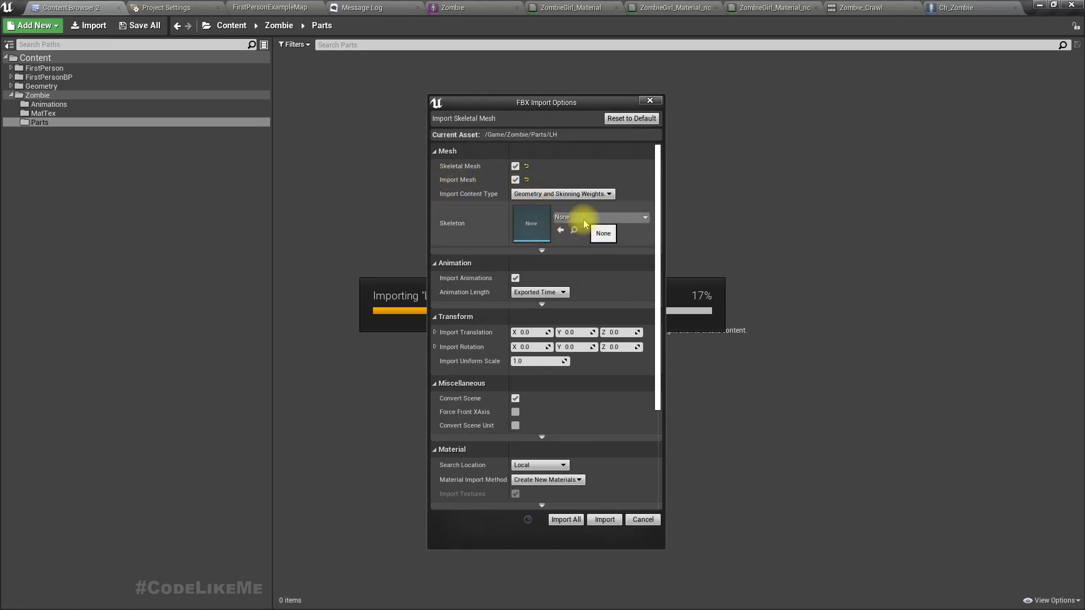
pyautogui.click(582, 218)
pyautogui.click(598, 340)
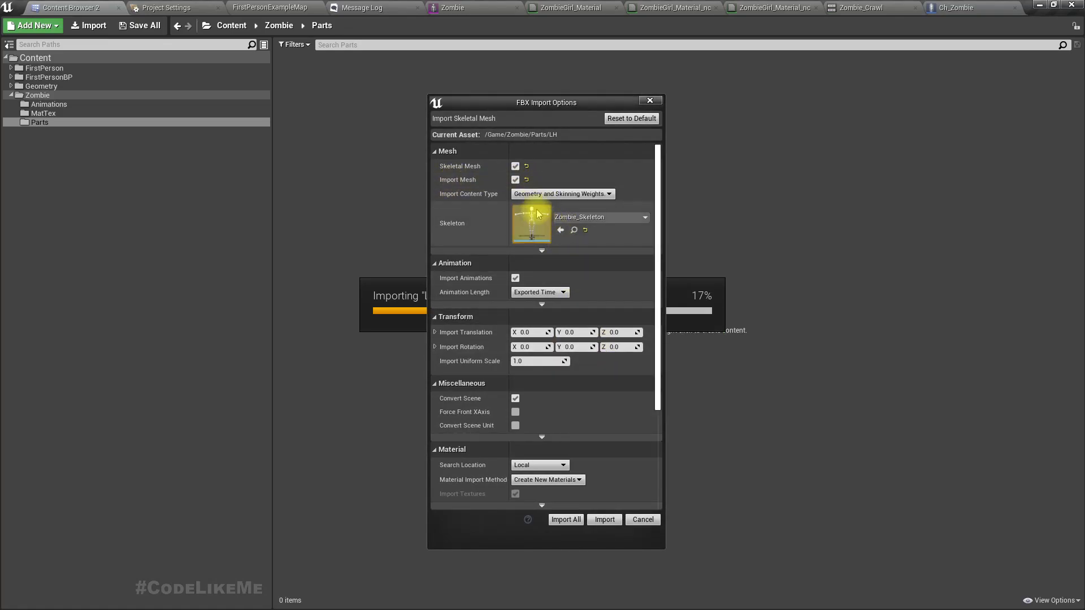
pyautogui.click(566, 519)
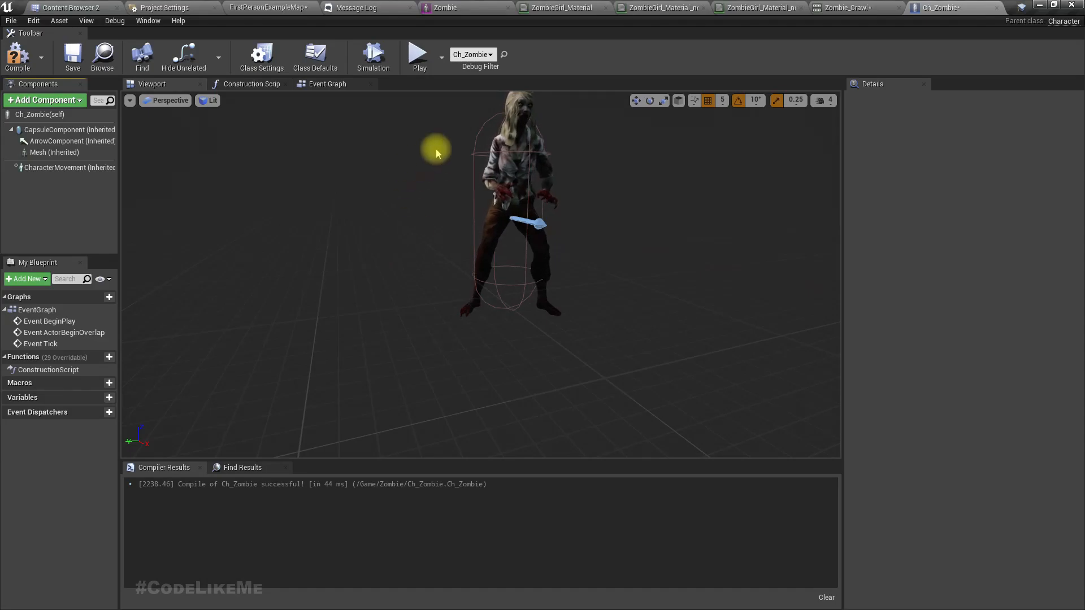
# - Return to the imported assets in the content browser's Parts folder
pyautogui.click(446, 7)
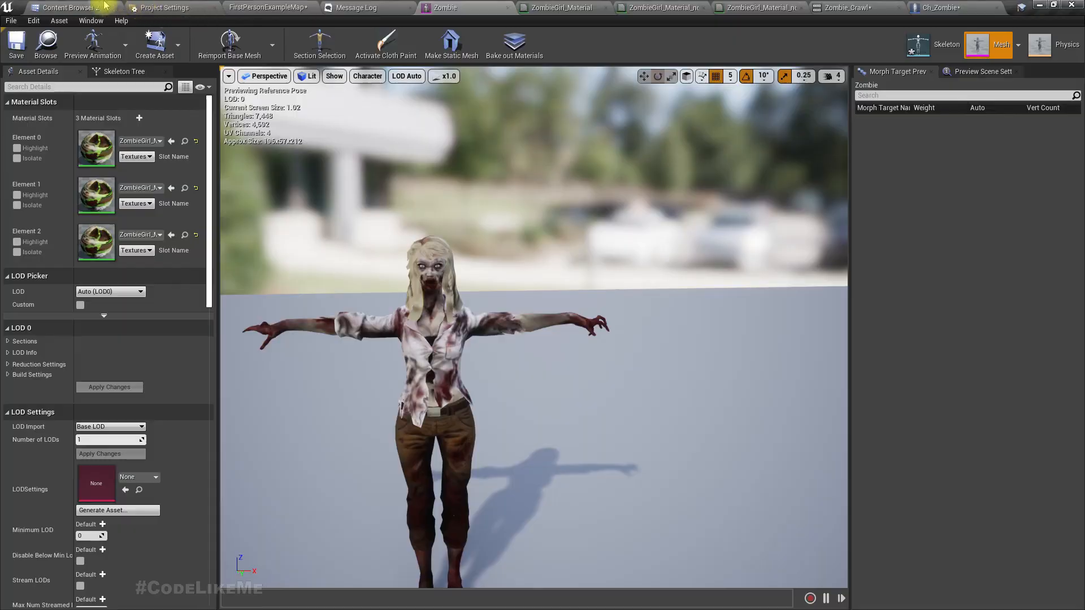
pyautogui.click(72, 8)
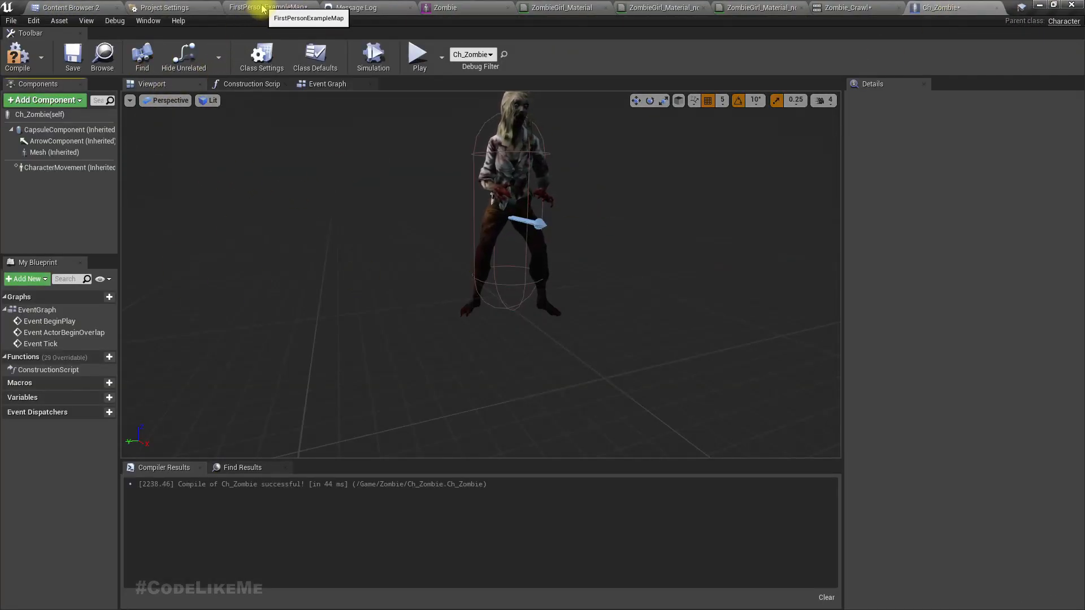
pyautogui.click(88, 5)
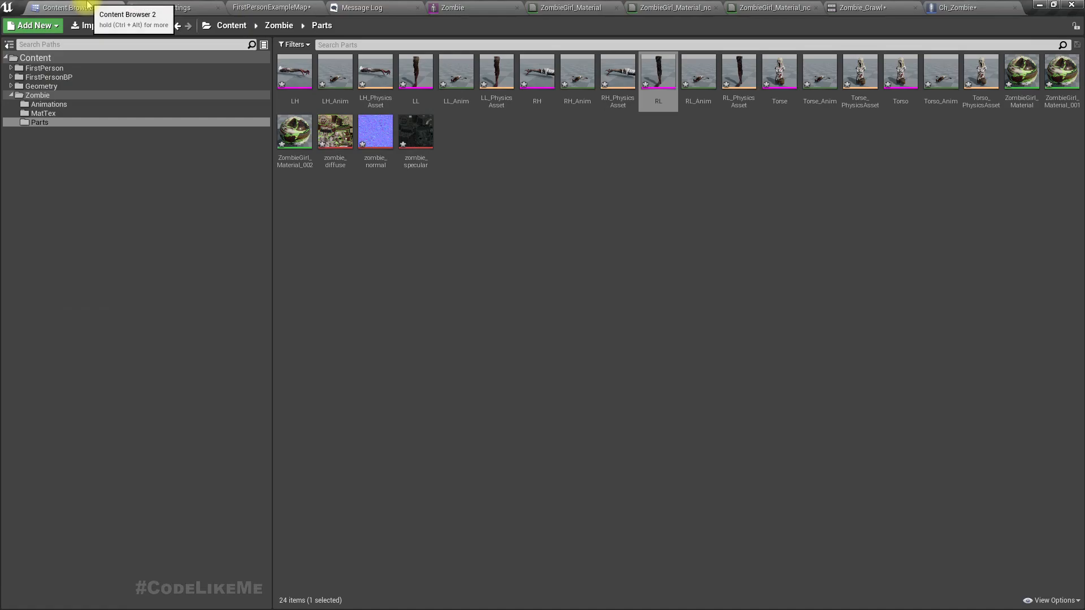
pyautogui.click(294, 73)
pyautogui.keyDown('ctrl'); pyautogui.click(415, 74); pyautogui.keyUp('ctrl')
pyautogui.keyDown('ctrl'); pyautogui.click(531, 79); pyautogui.keyUp('ctrl')
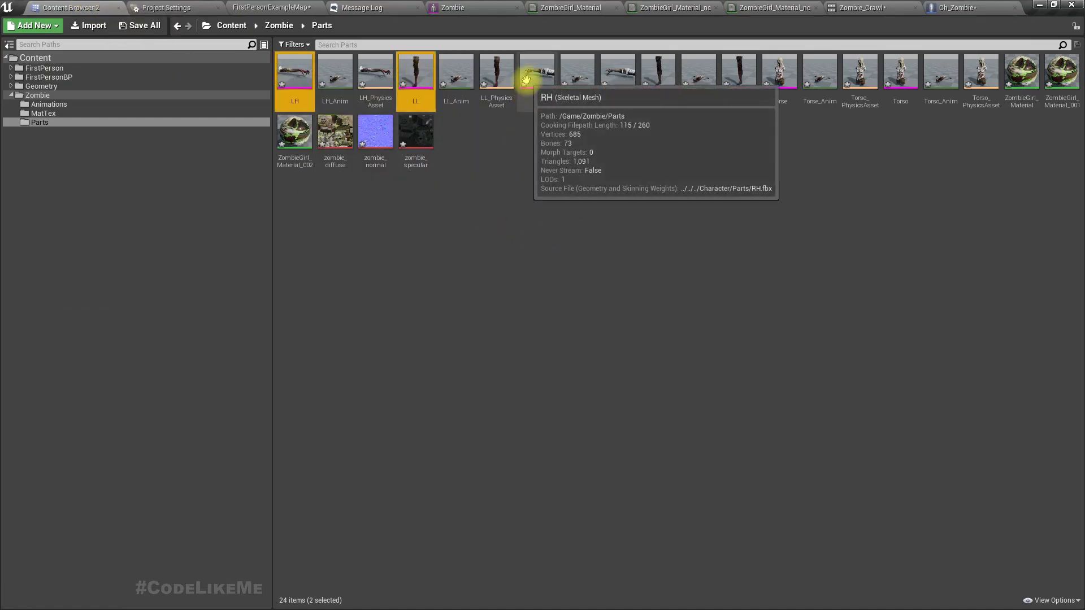
pyautogui.keyDown('ctrl'); pyautogui.click(654, 89); pyautogui.keyUp('ctrl')
pyautogui.keyDown('ctrl'); pyautogui.click(777, 78); pyautogui.keyUp('ctrl')
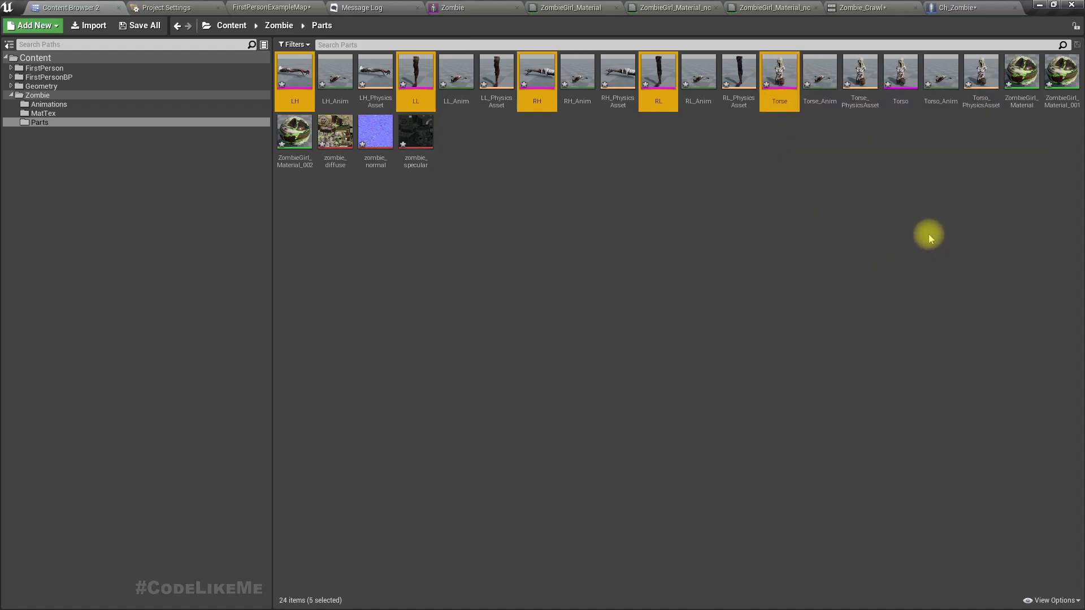
pyautogui.click(825, 192)
# - Delete the misnamed Torse skeletal mesh from the Parts folder
pyautogui.click(779, 72)
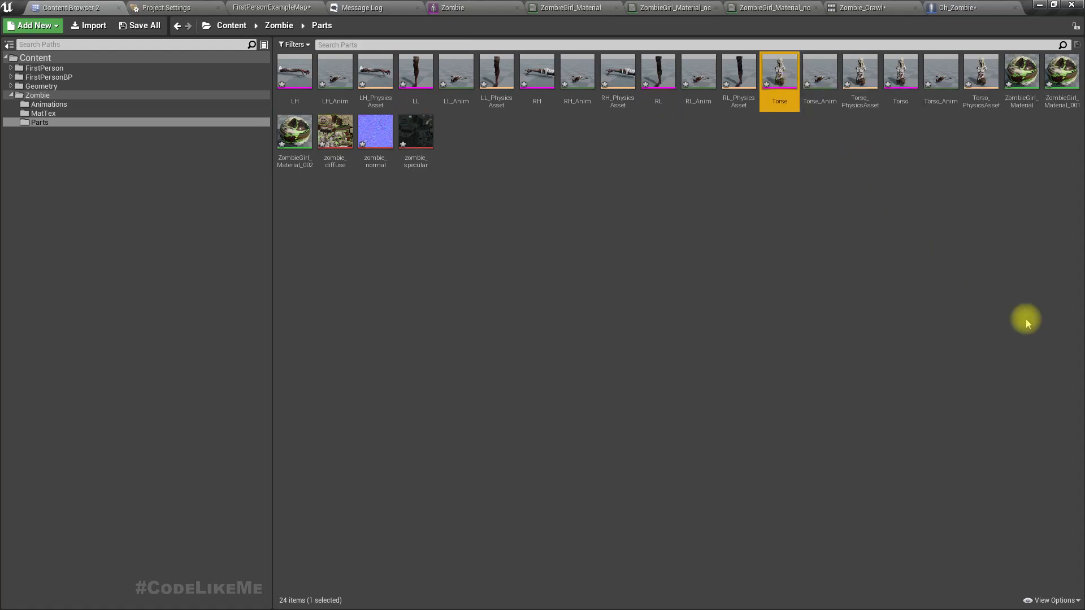
pyautogui.press('Delete')
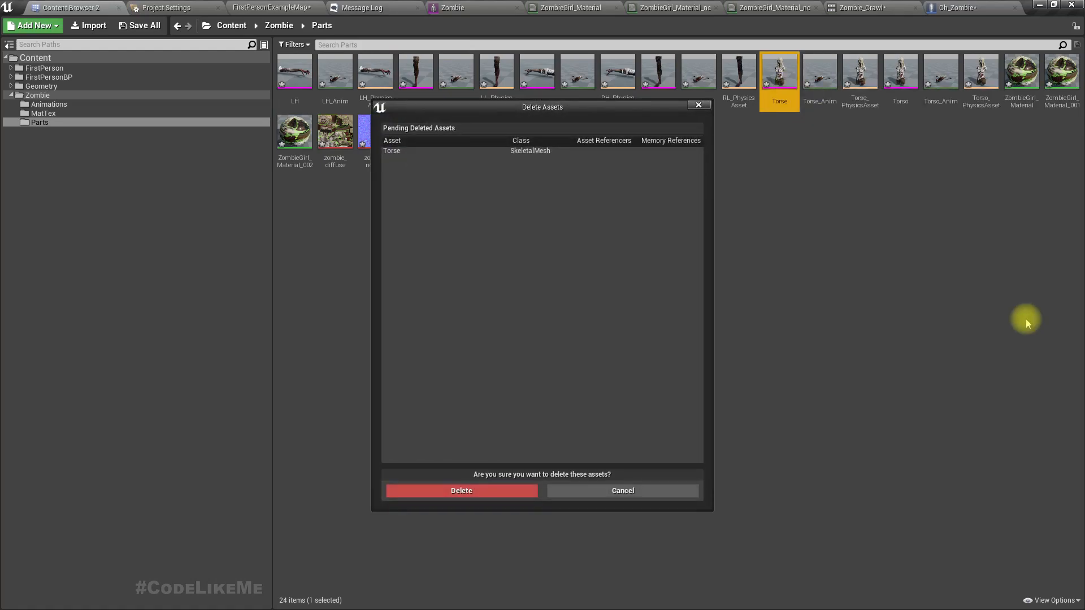
pyautogui.click(528, 489)
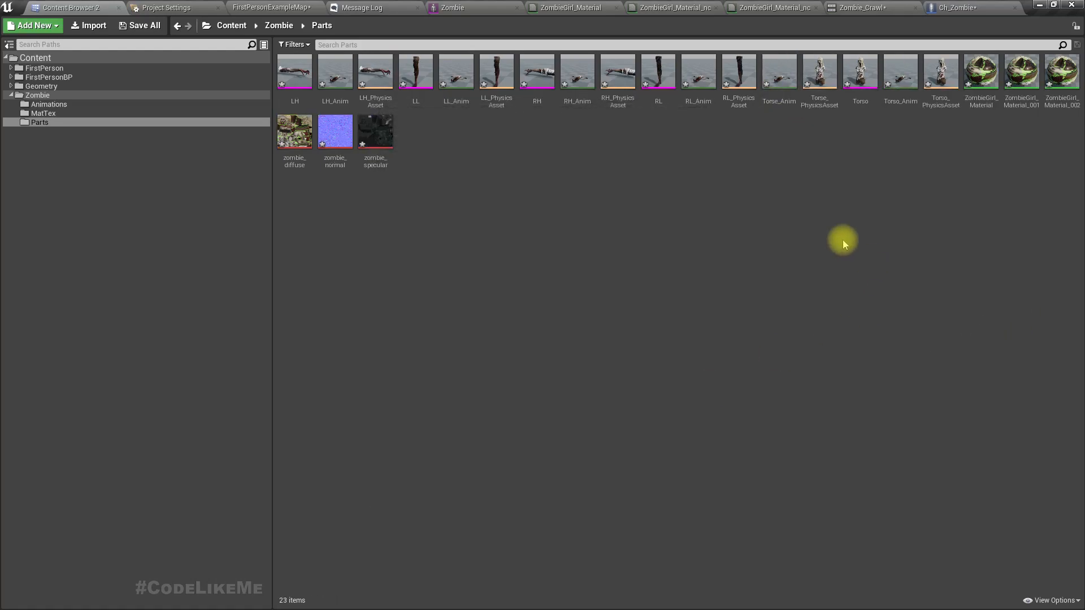
# - Select the LH, LL, RH, RL and Torso skeletal meshes together in the Parts folder
pyautogui.click(299, 89)
pyautogui.keyDown('ctrl'); pyautogui.click(416, 70); pyautogui.keyUp('ctrl')
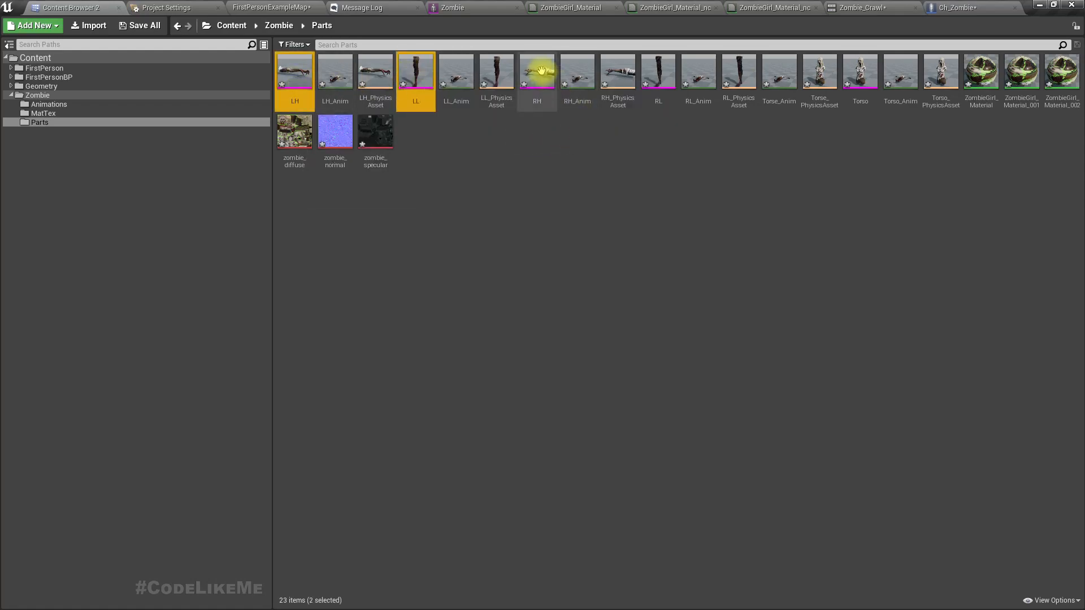
pyautogui.keyDown('ctrl'); pyautogui.click(656, 79); pyautogui.keyUp('ctrl')
pyautogui.keyDown('ctrl'); pyautogui.click(845, 73); pyautogui.keyUp('ctrl')
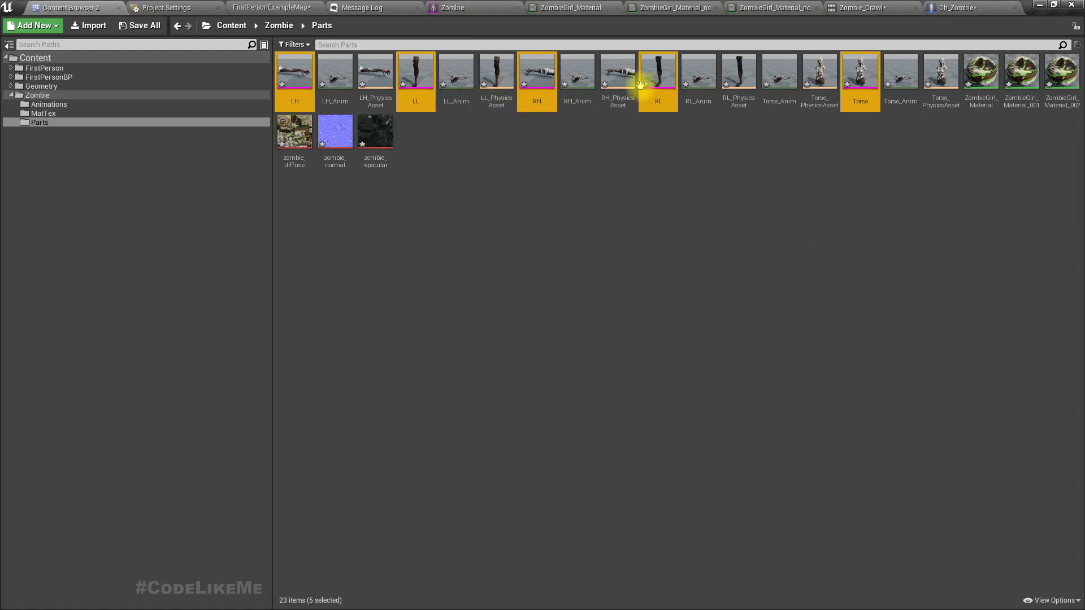
pyautogui.hotkey('alt', 'Tab')
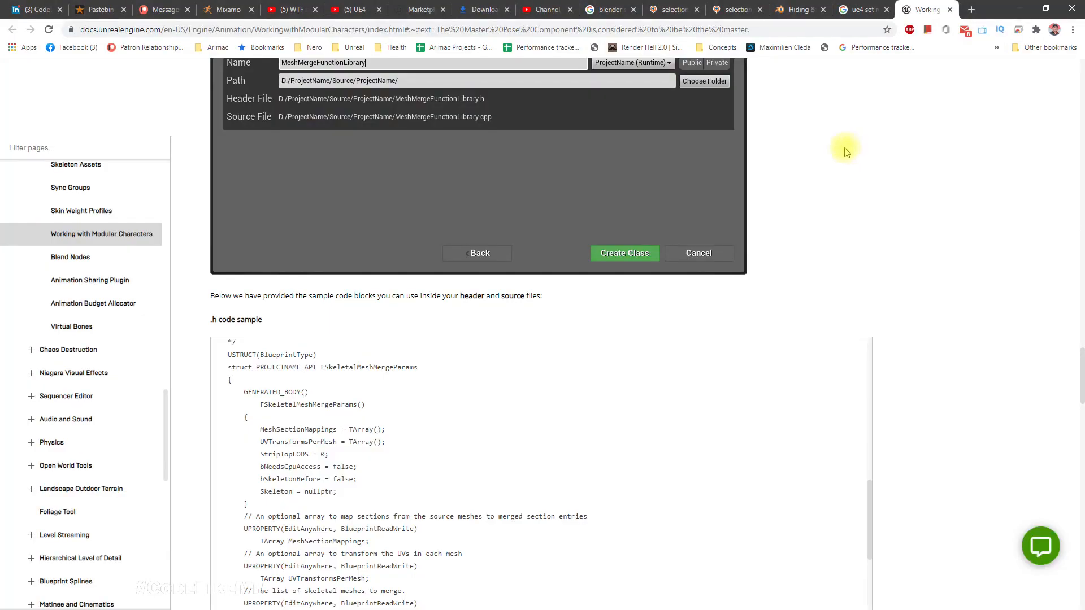
pyautogui.hotkey('alt', 'Tab')
pyautogui.middleClick(926, 5)
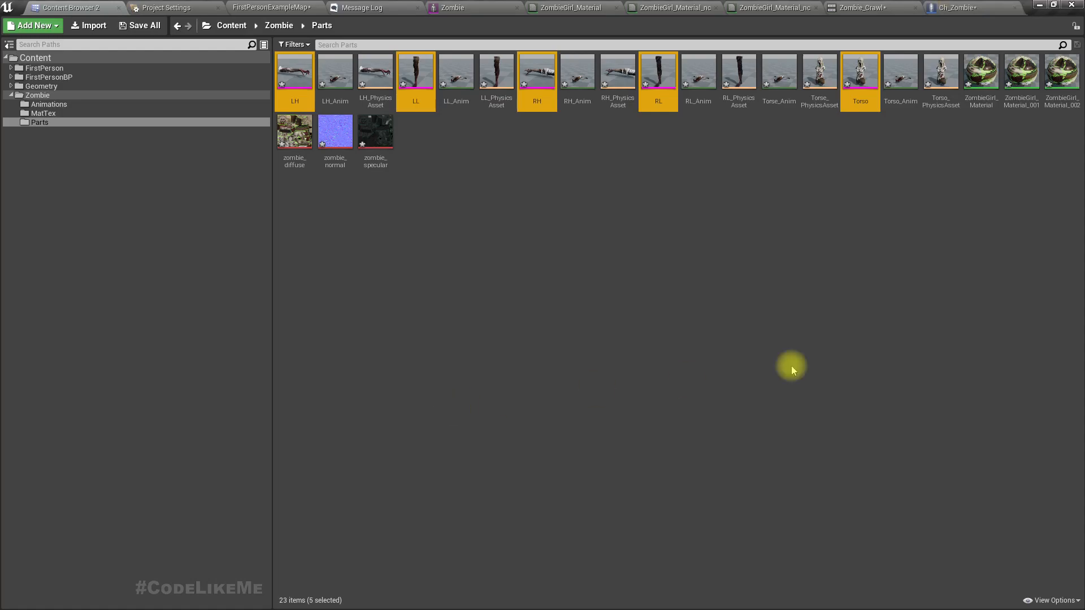
# - Hide the inherited Mesh component in the Ch_Zombie blueprint by turning off its Visible rendering option
pyautogui.click(949, 8)
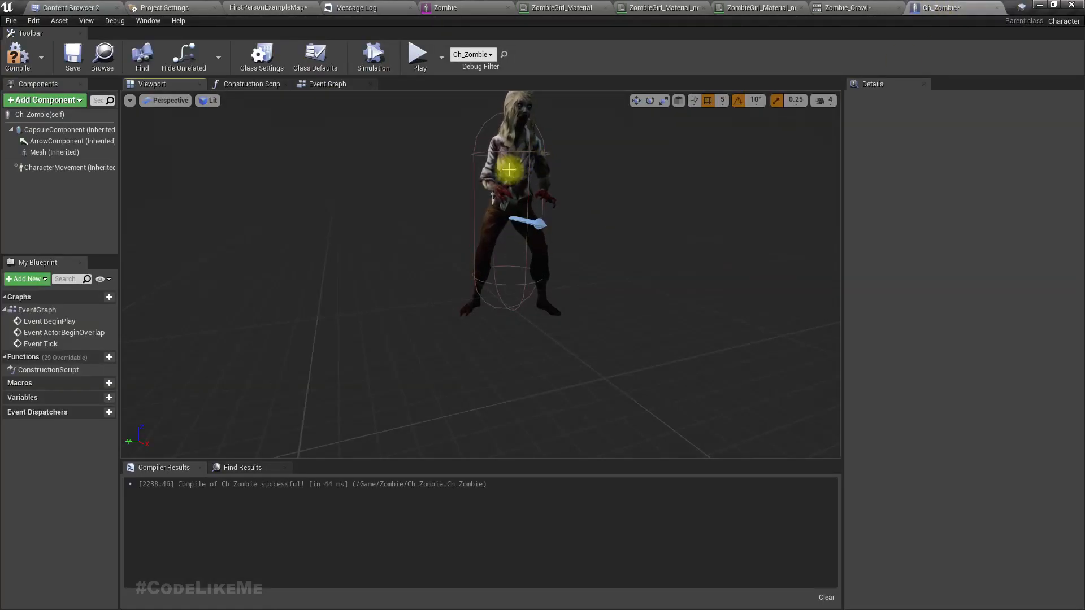
pyautogui.click(548, 221)
pyautogui.scroll(-5, 955, 380)
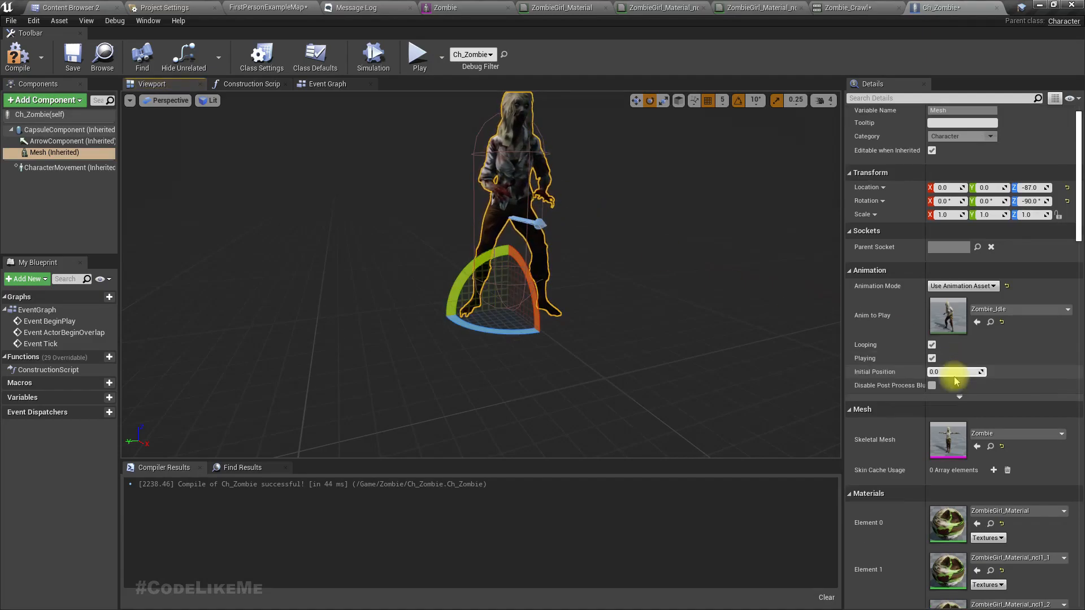
pyautogui.scroll(-4, 953, 372)
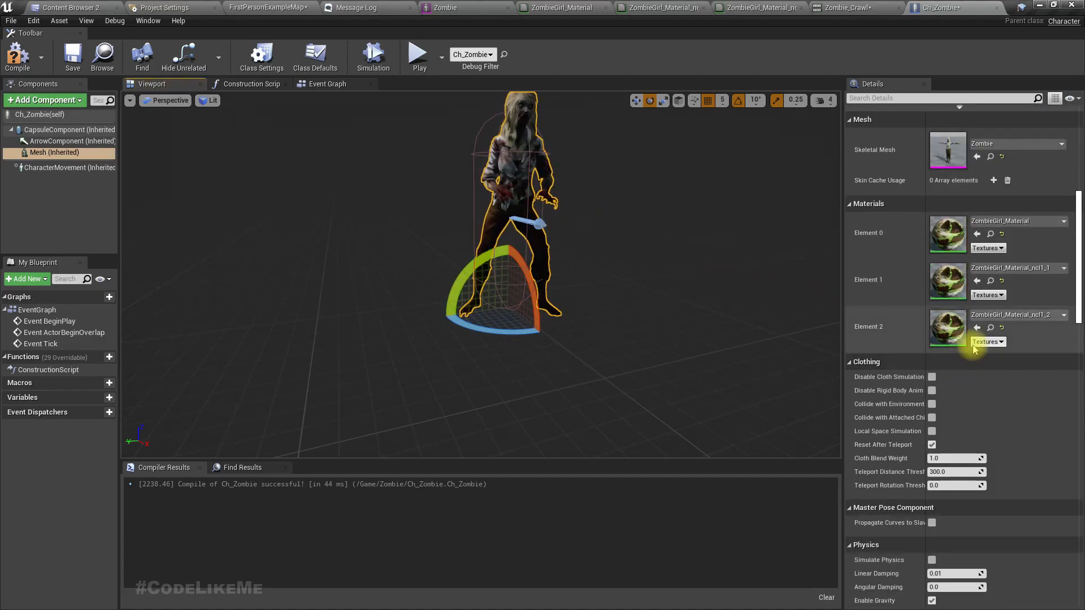
pyautogui.scroll(-4, 973, 344)
pyautogui.scroll(-6, 975, 343)
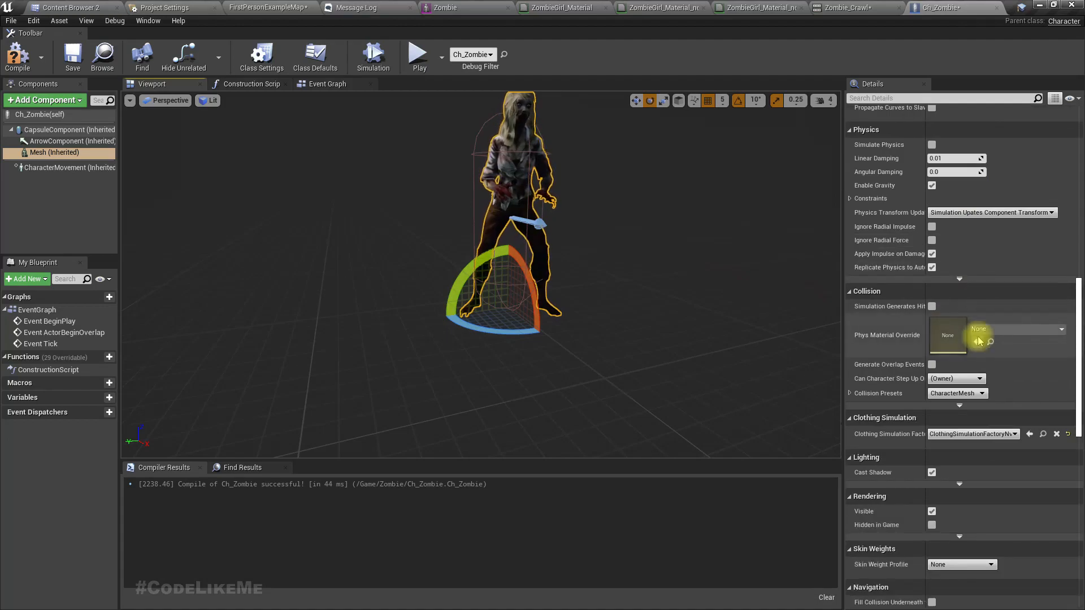
pyautogui.click(932, 512)
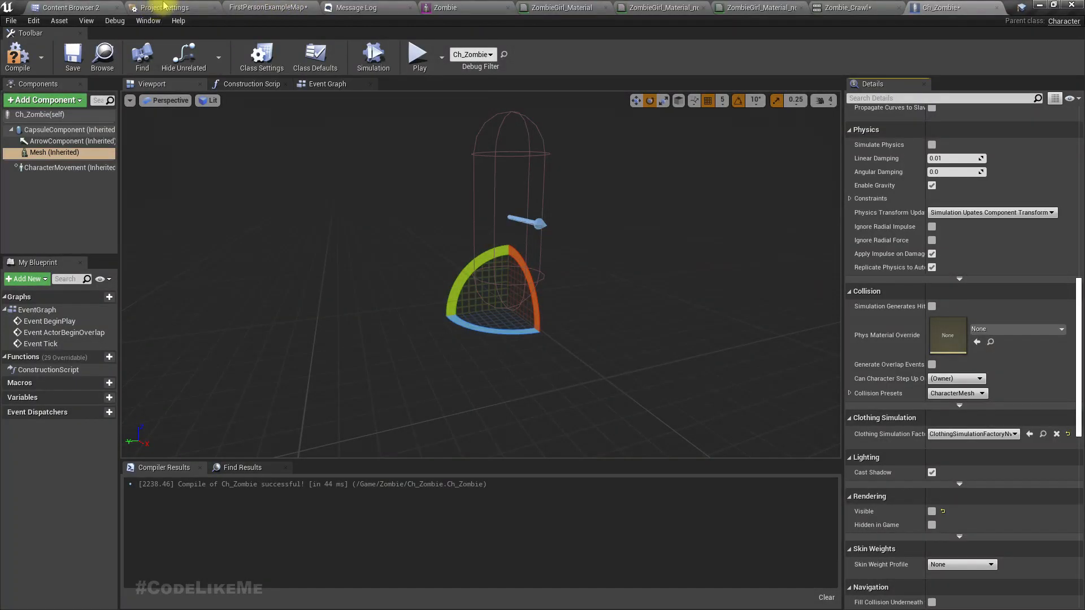
# - Add the selected LH, LL, RH, RL and Torso meshes to Ch_Zombie as child components of Mesh
pyautogui.click(70, 8)
pyautogui.moveTo(292, 72); pyautogui.dragTo(44, 153)
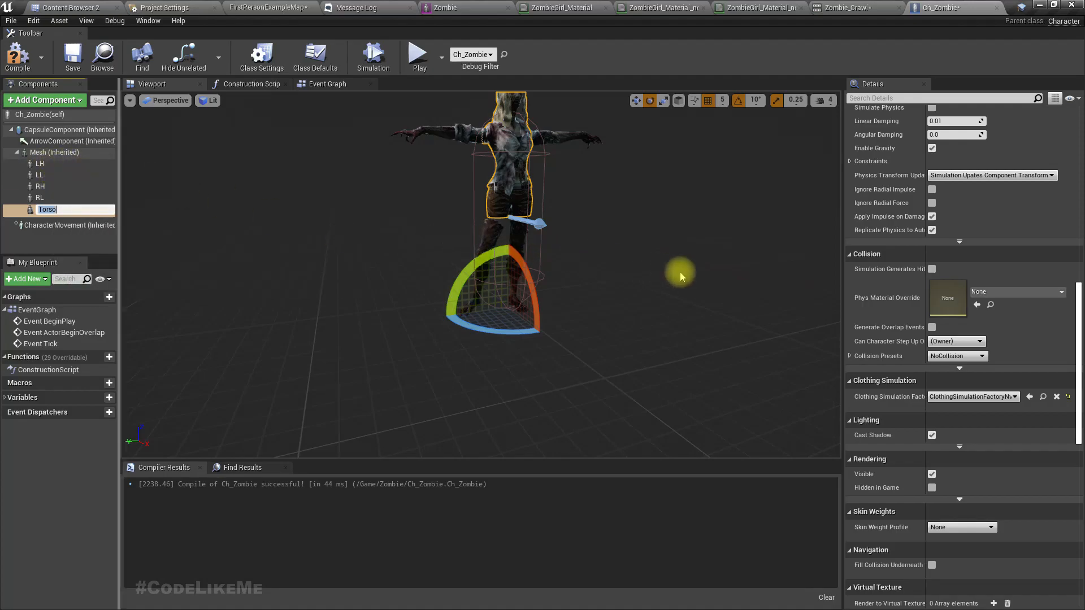
pyautogui.press('Return')
pyautogui.moveTo(472, 418); pyautogui.dragTo(519, 382)
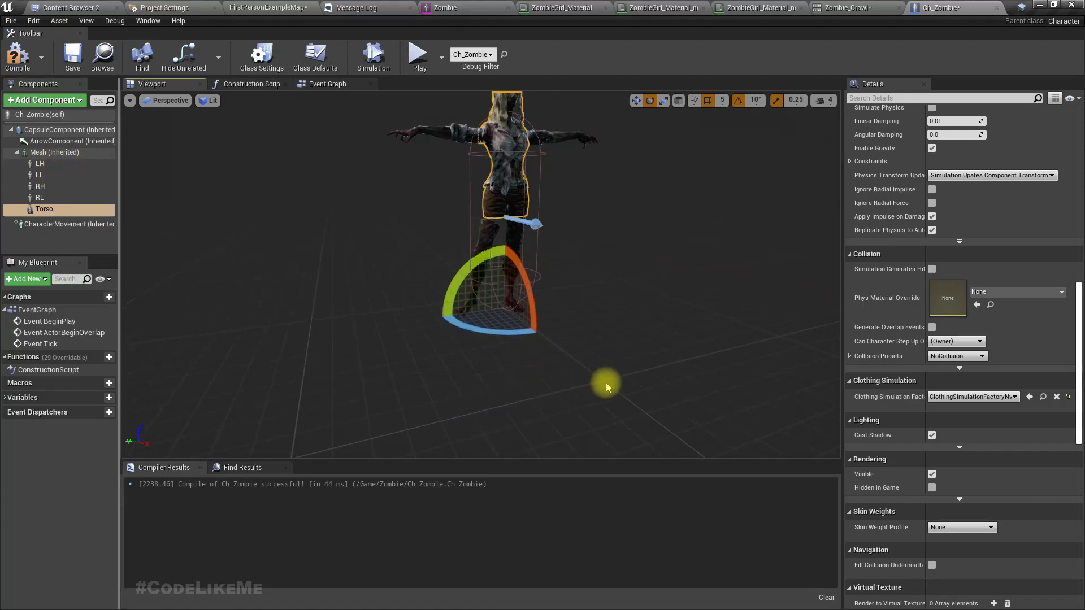
pyautogui.click(46, 152)
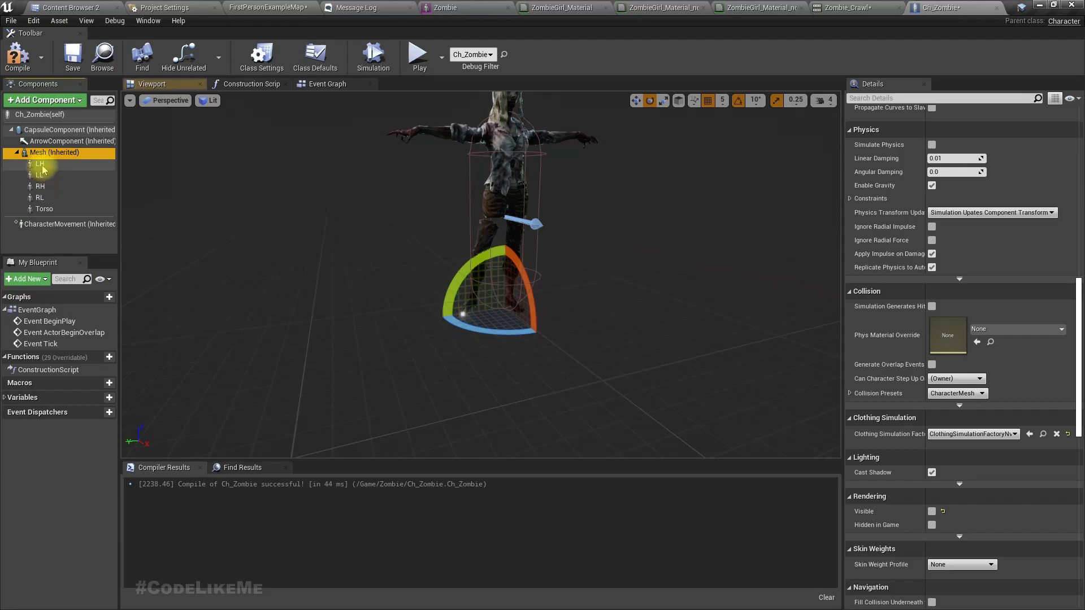
pyautogui.scroll(3, 901, 294)
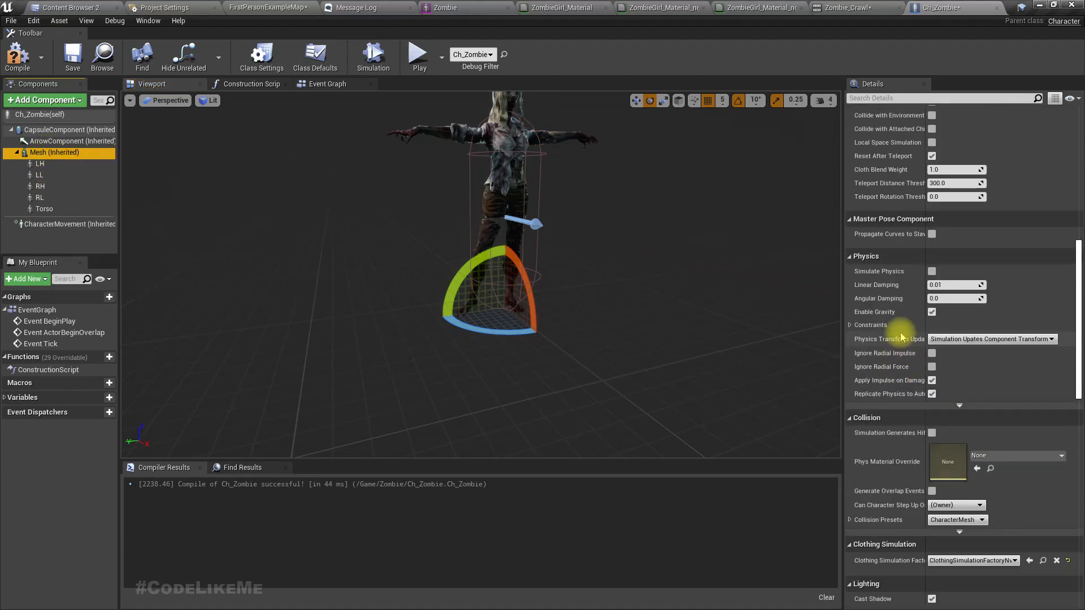
pyautogui.scroll(6, 900, 338)
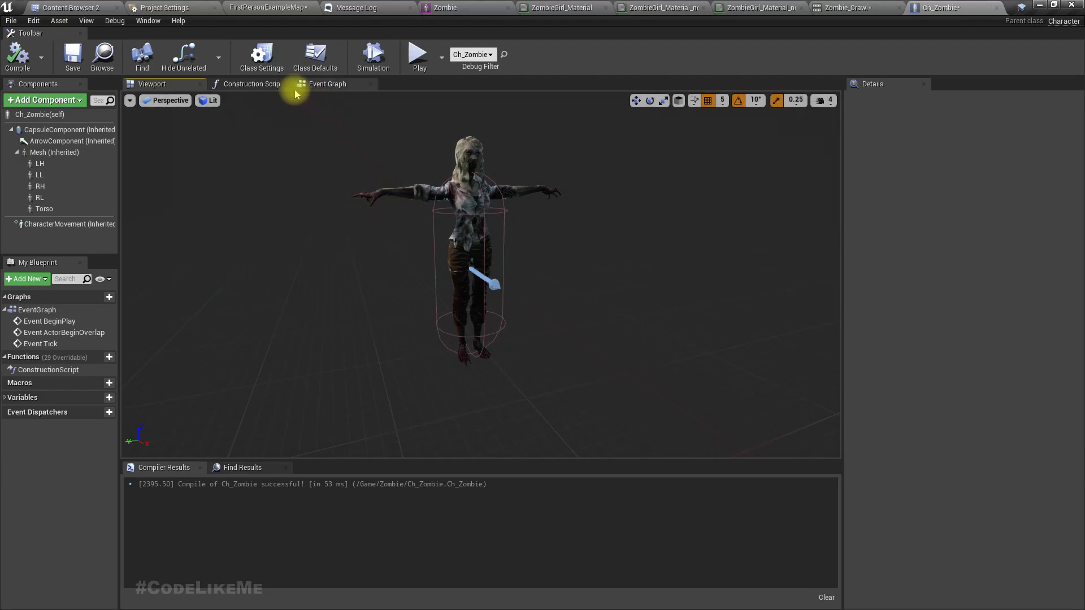
# - Place references to the LH, LL, RH, RL and Torso components in Ch_Zombie's Construction Script graph
pyautogui.click(250, 86)
pyautogui.click(55, 165)
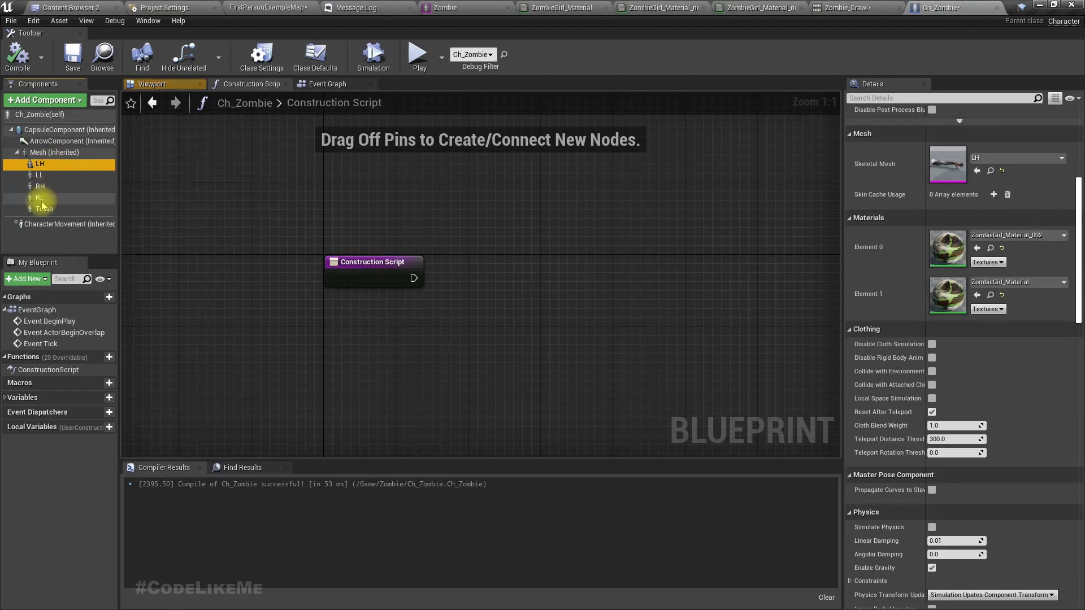
pyautogui.keyDown('shift'); pyautogui.click(43, 209); pyautogui.keyUp('shift')
pyautogui.moveTo(78, 196); pyautogui.dragTo(469, 344)
pyautogui.moveTo(538, 344); pyautogui.dragTo(484, 338, button='right')
pyautogui.click(484, 338)
# - Add a Set Master Pose Component node and connect the LL, RH, RL, Torso and LH references to its Target
pyautogui.moveTo(388, 318); pyautogui.dragTo(441, 312)
pyautogui.write('set master')
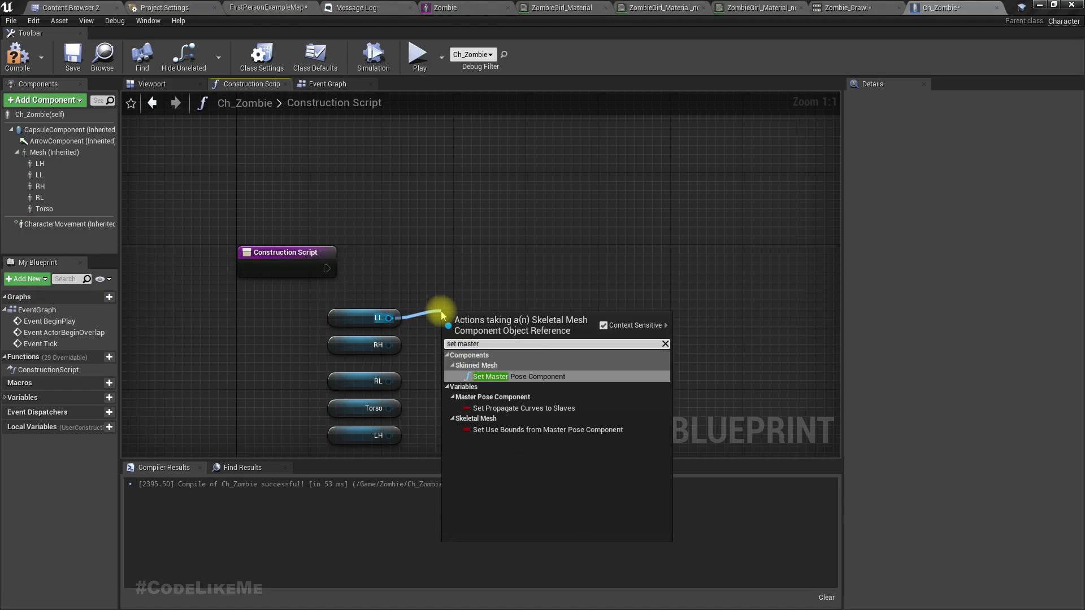
pyautogui.press('Return')
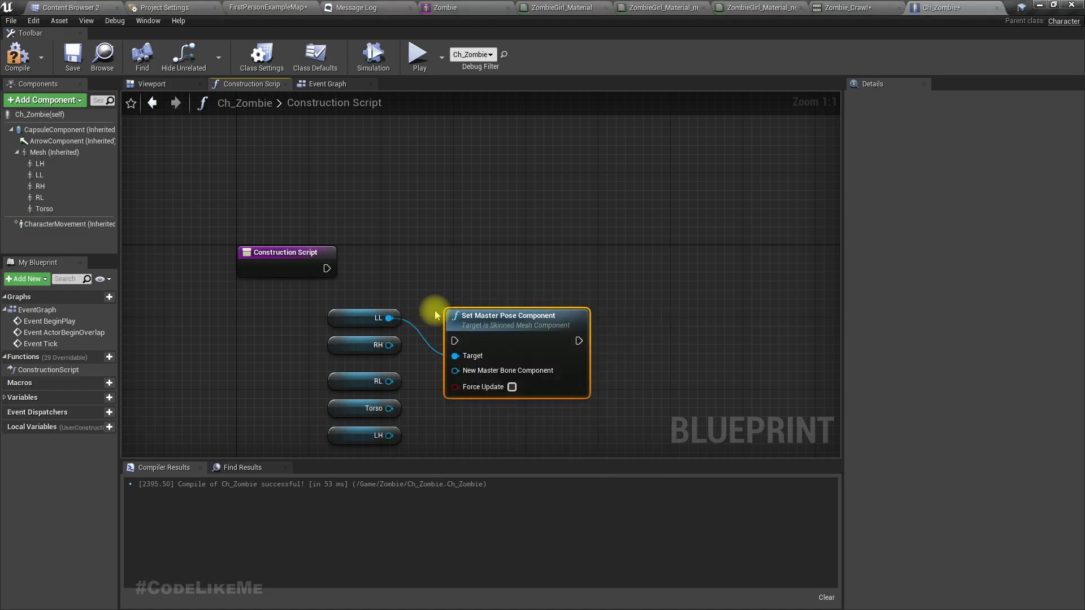
pyautogui.moveTo(544, 332); pyautogui.dragTo(598, 314)
pyautogui.moveTo(395, 350); pyautogui.dragTo(393, 442)
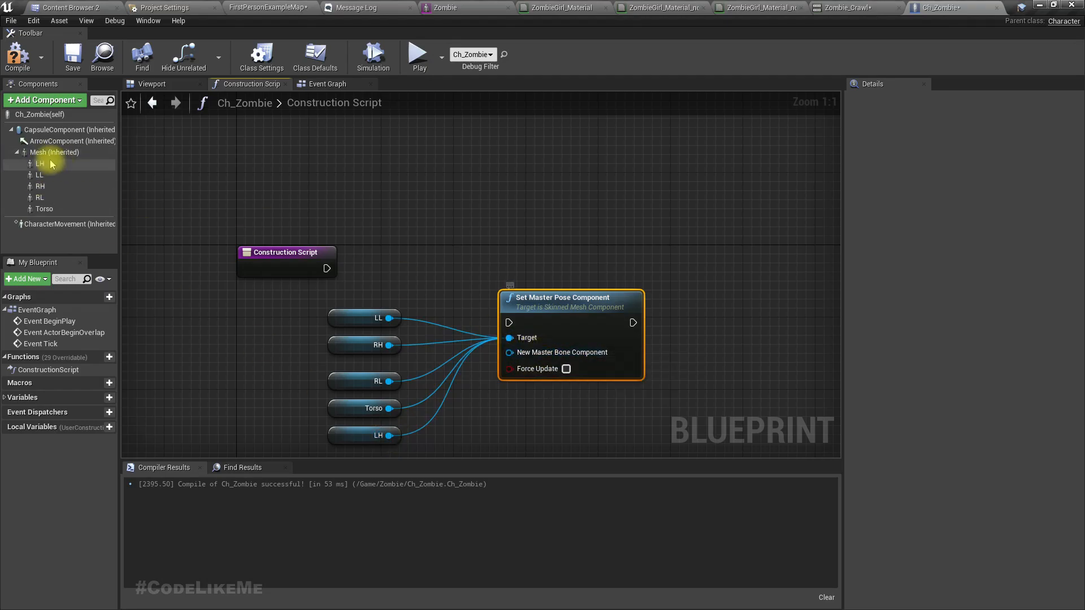
# - Connect a Mesh reference to New Master Bone Component and link the Construction Script execution to the Set Master Pose Component node
pyautogui.moveTo(46, 153); pyautogui.dragTo(533, 355)
pyautogui.moveTo(426, 350); pyautogui.dragTo(478, 413)
pyautogui.moveTo(510, 324); pyautogui.dragTo(327, 269)
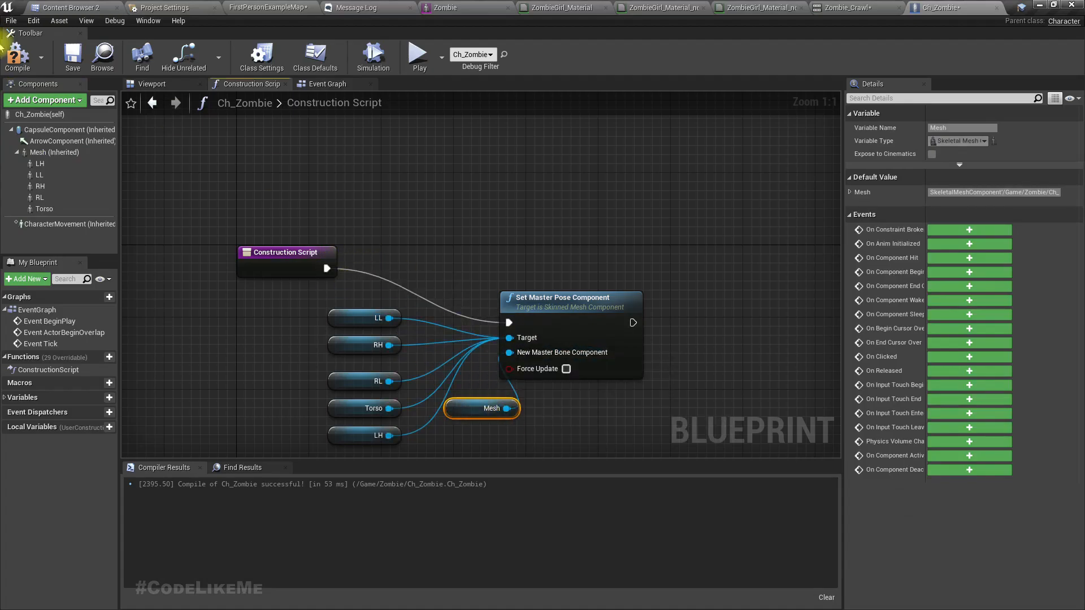
# - Compile Ch_Zombie and open its viewport preview of the assembled zombie
pyautogui.click(17, 55)
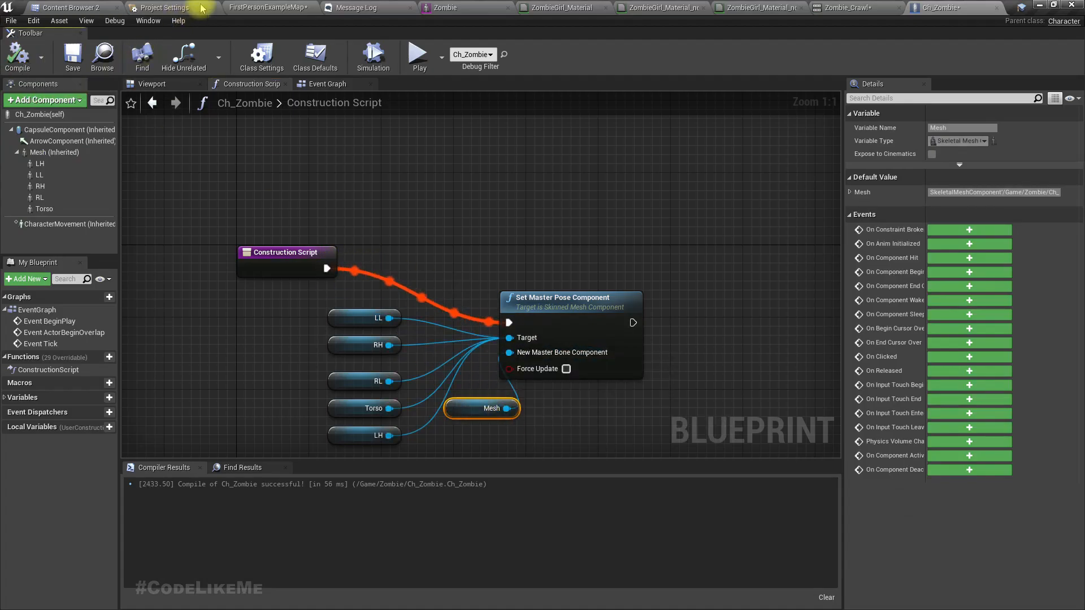
pyautogui.click(152, 84)
pyautogui.scroll(3, 416, 241)
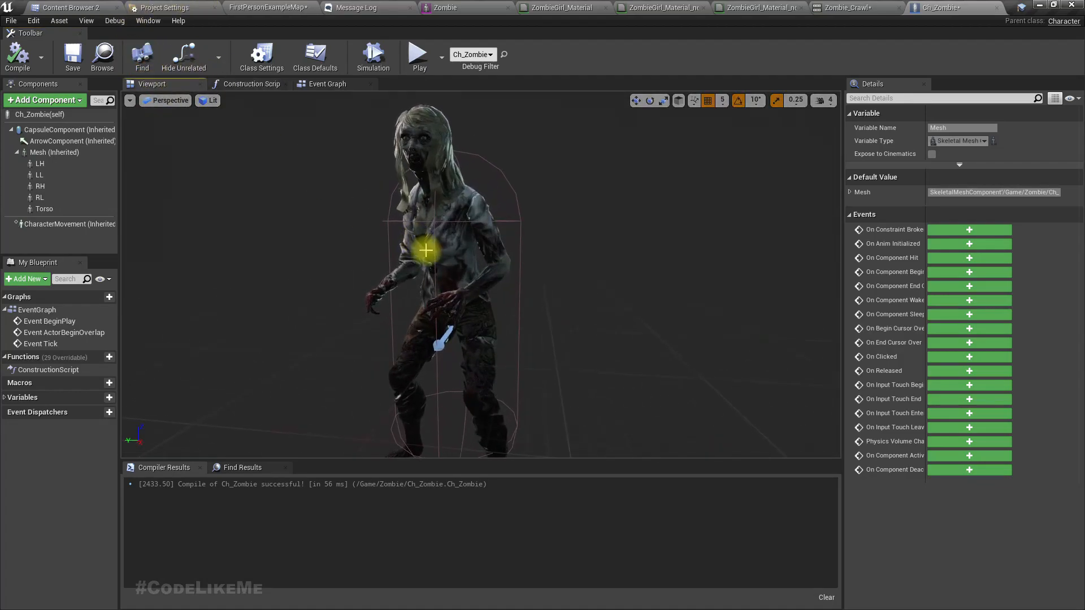
# - Inspect the assembled zombie from several angles, selecting the Torso, RL, LL and LH parts in the viewport
pyautogui.click(455, 237)
pyautogui.moveTo(605, 295); pyautogui.dragTo(407, 322, button='middle')
pyautogui.moveTo(610, 329); pyautogui.dragTo(451, 329, button='middle')
pyautogui.scroll(-3, 613, 327)
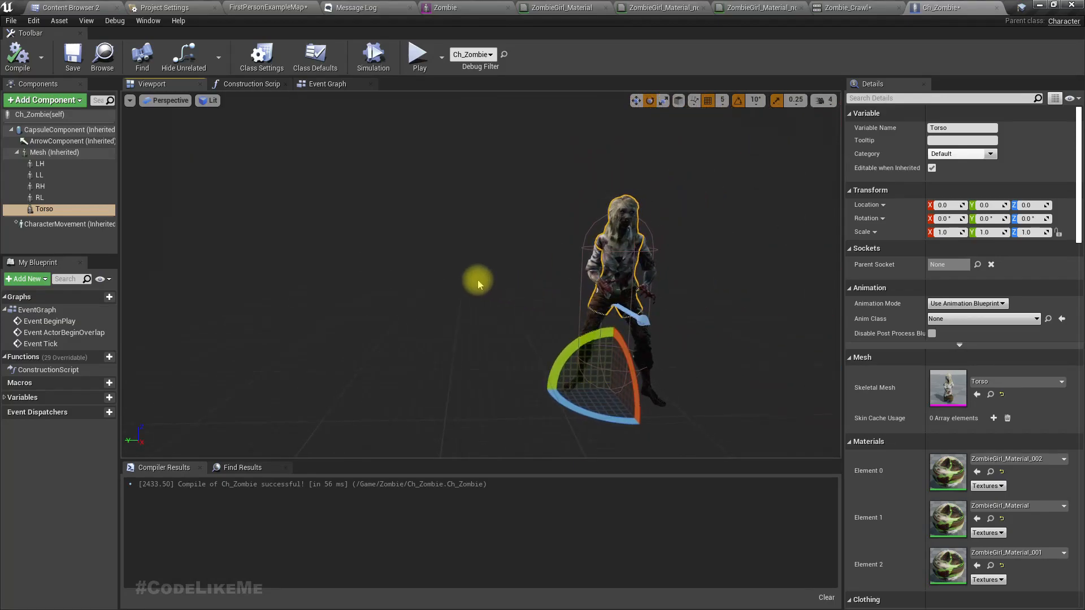
pyautogui.moveTo(482, 279); pyautogui.dragTo(486, 278, button='middle')
pyautogui.scroll(3, 581, 307)
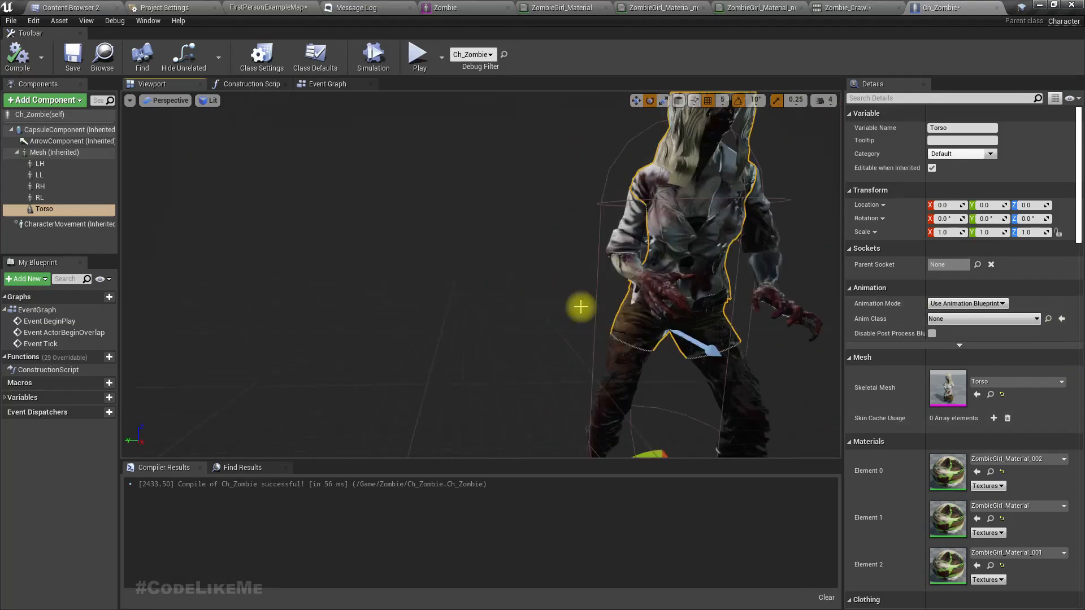
pyautogui.click(719, 387)
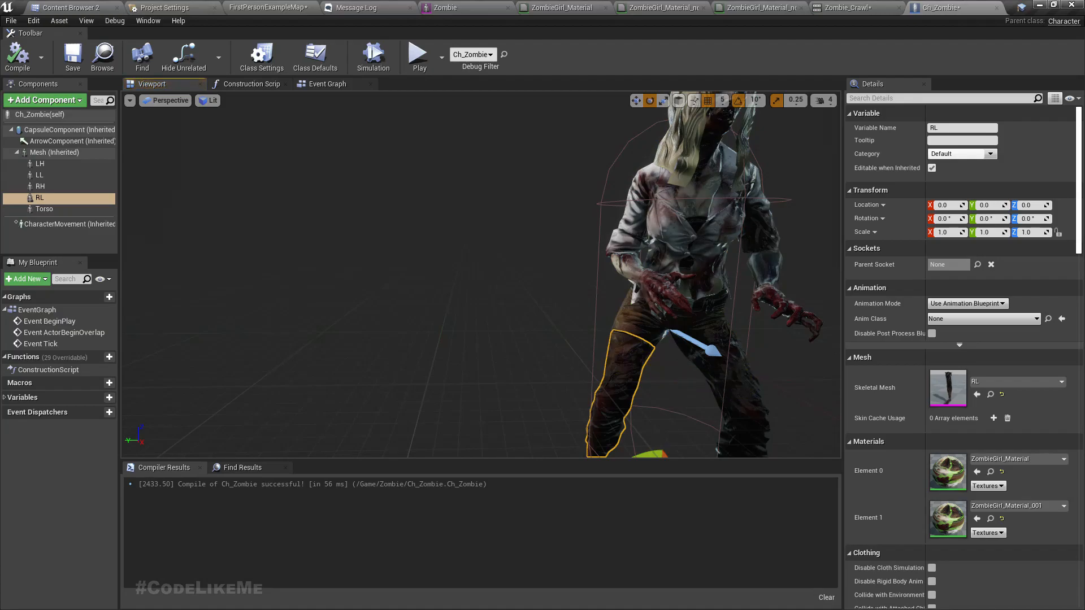
pyautogui.click(657, 377)
pyautogui.moveTo(668, 366); pyautogui.dragTo(759, 363, button='middle')
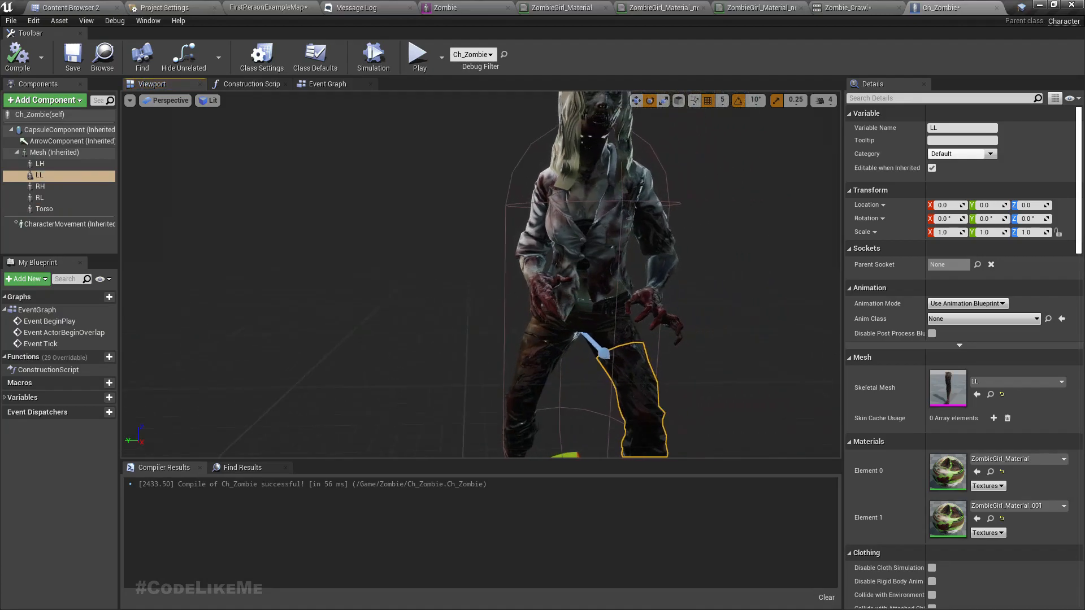
pyautogui.click(653, 253)
pyautogui.moveTo(653, 254)
pyautogui.mouseDown(button='right')
pyautogui.moveTo(653, 225)
pyautogui.moveTo(653, 283)
pyautogui.moveTo(653, 271)
pyautogui.mouseUp(button='right')
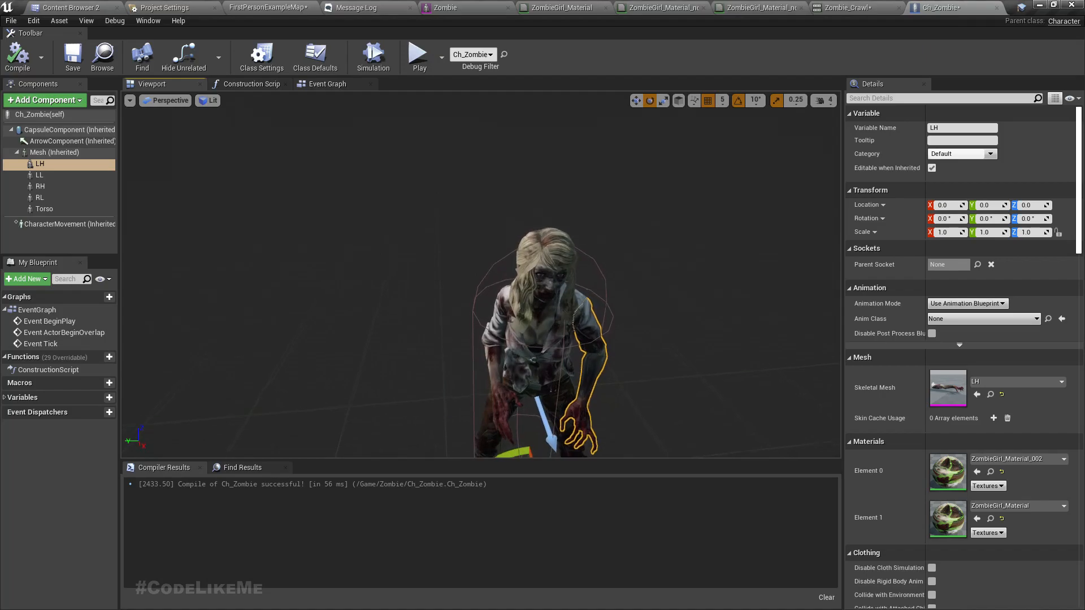
pyautogui.moveTo(612, 344); pyautogui.dragTo(613, 395, button='right')
# - Try turning off Visible for the inherited Mesh component
pyautogui.click(62, 152)
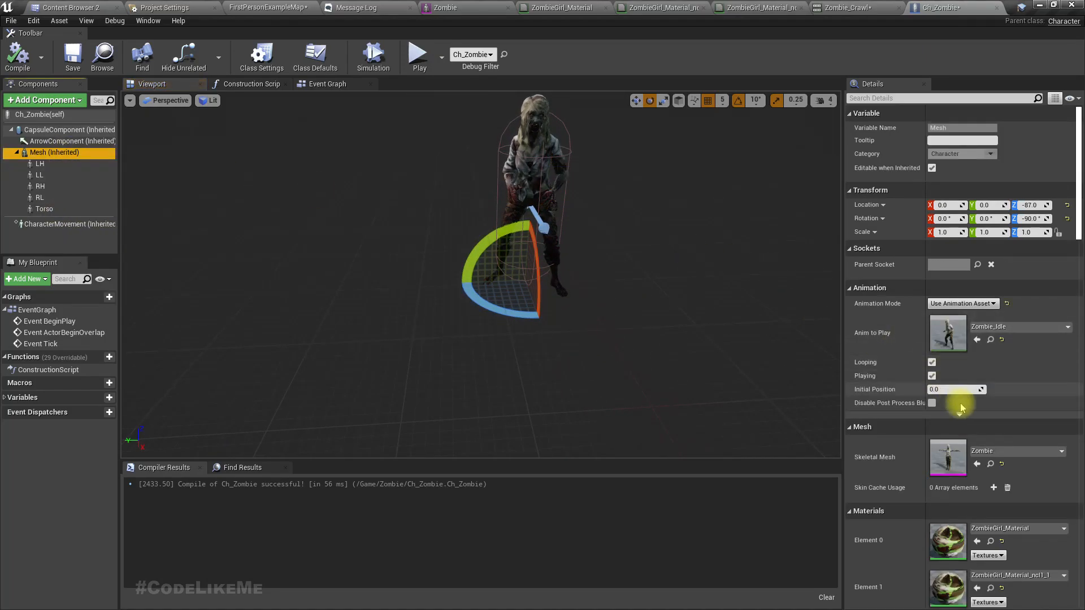
pyautogui.scroll(-15, 968, 398)
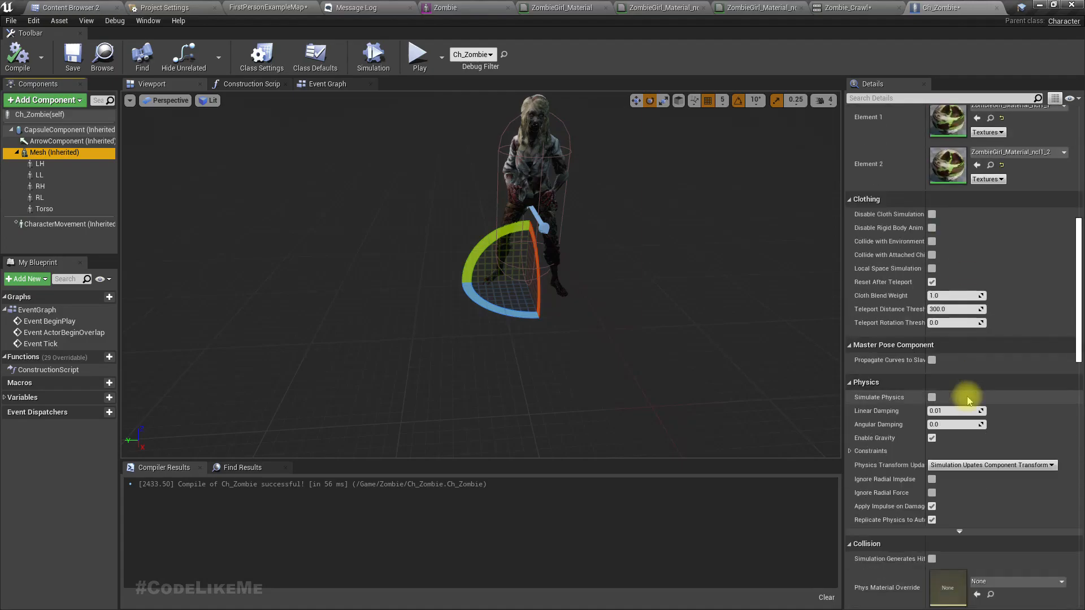
pyautogui.scroll(-7, 966, 395)
pyautogui.click(931, 439)
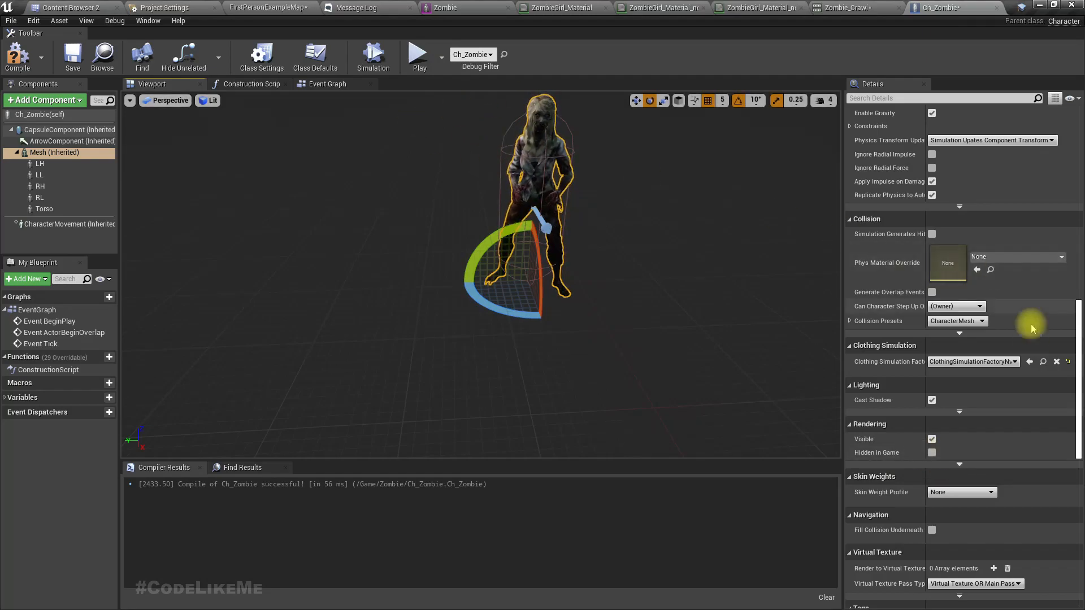
pyautogui.scroll(15, 1050, 382)
pyautogui.scroll(4, 1041, 370)
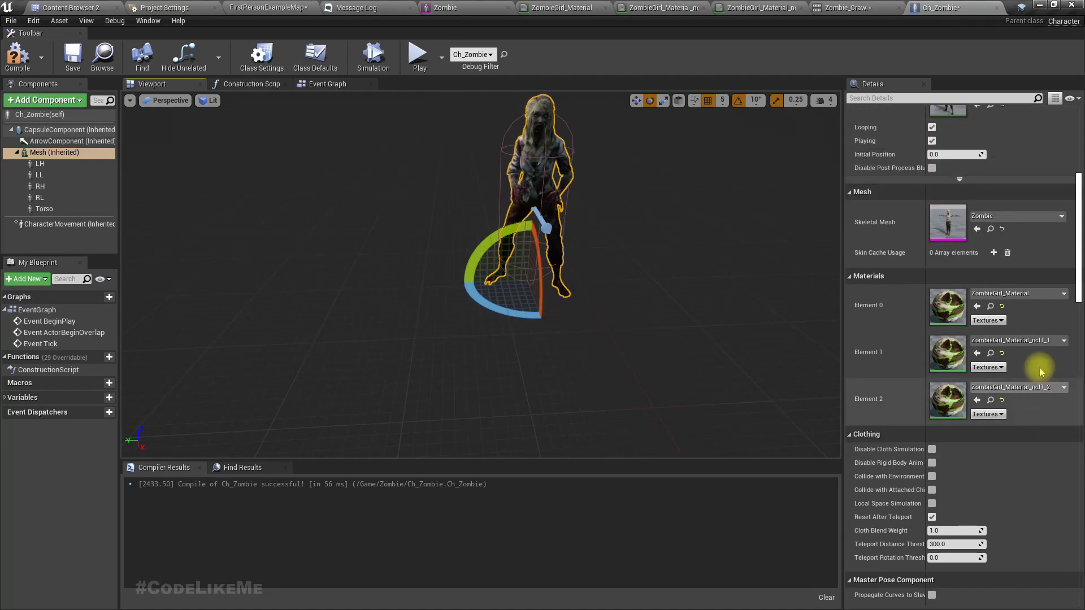
# - Enable Hidden in Game for the inherited Mesh component and compile Ch_Zombie
pyautogui.scroll(-15, 1003, 303)
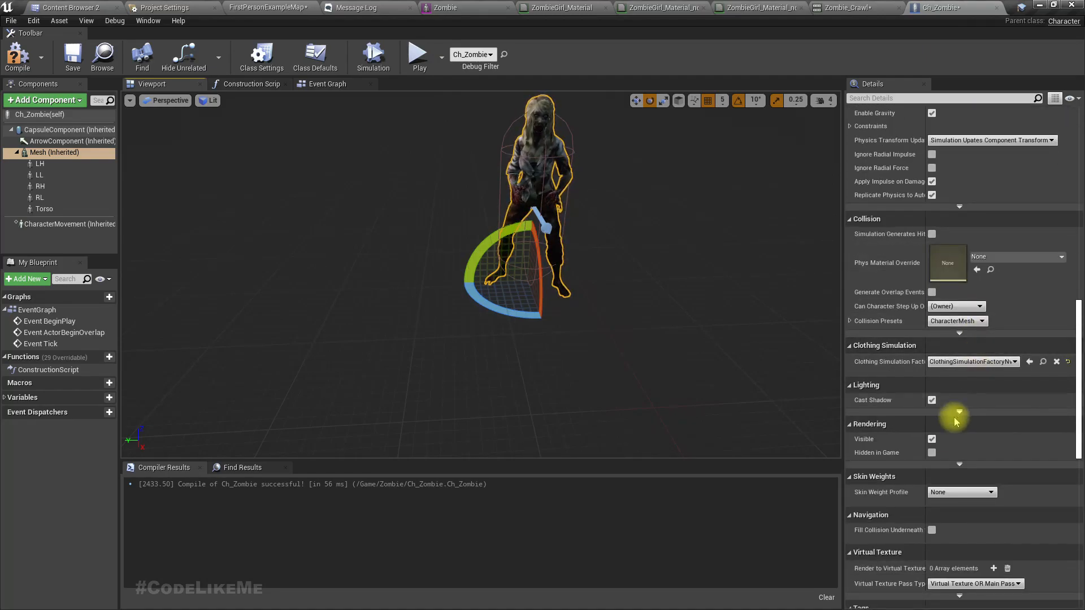
pyautogui.click(932, 453)
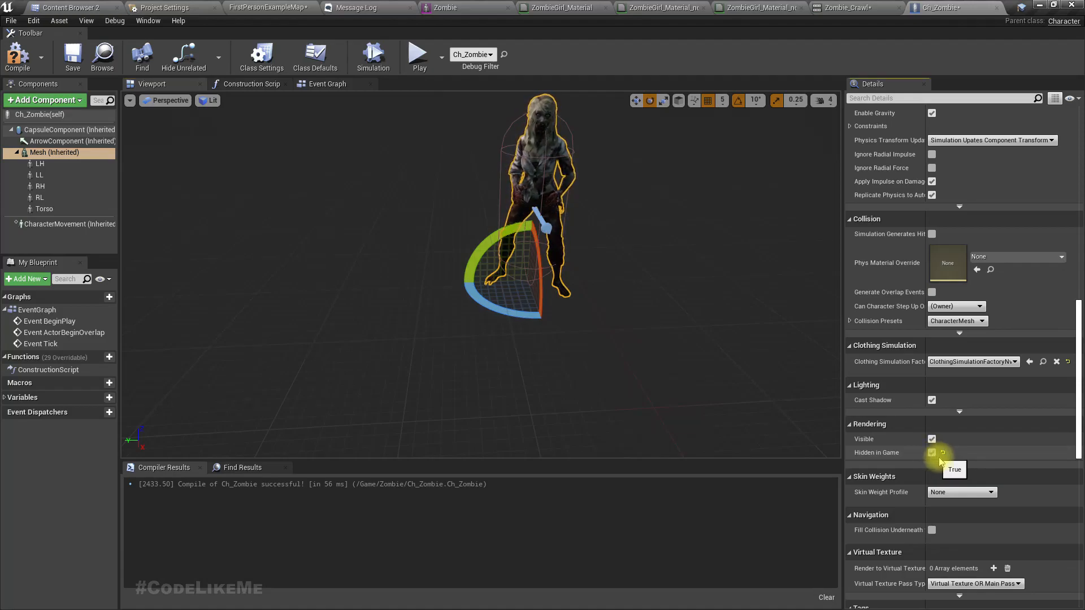
pyautogui.moveTo(625, 341); pyautogui.dragTo(613, 316, button='right')
pyautogui.press('w')
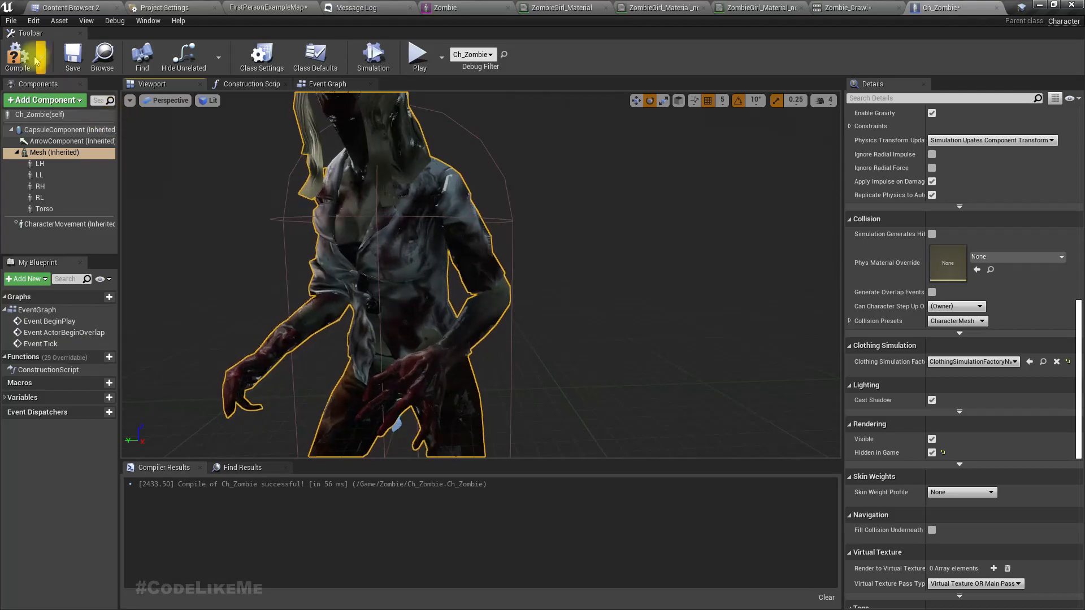
pyautogui.click(17, 55)
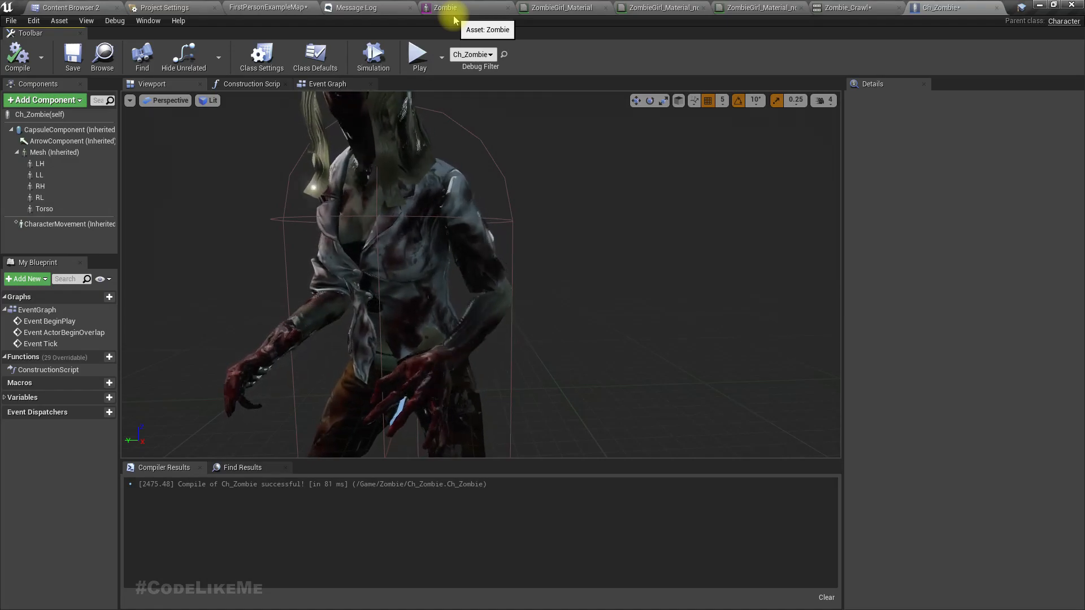
# - Examine the zombie preview and review the Torso component's skeletal mesh and material settings
pyautogui.scroll(-5, 622, 305)
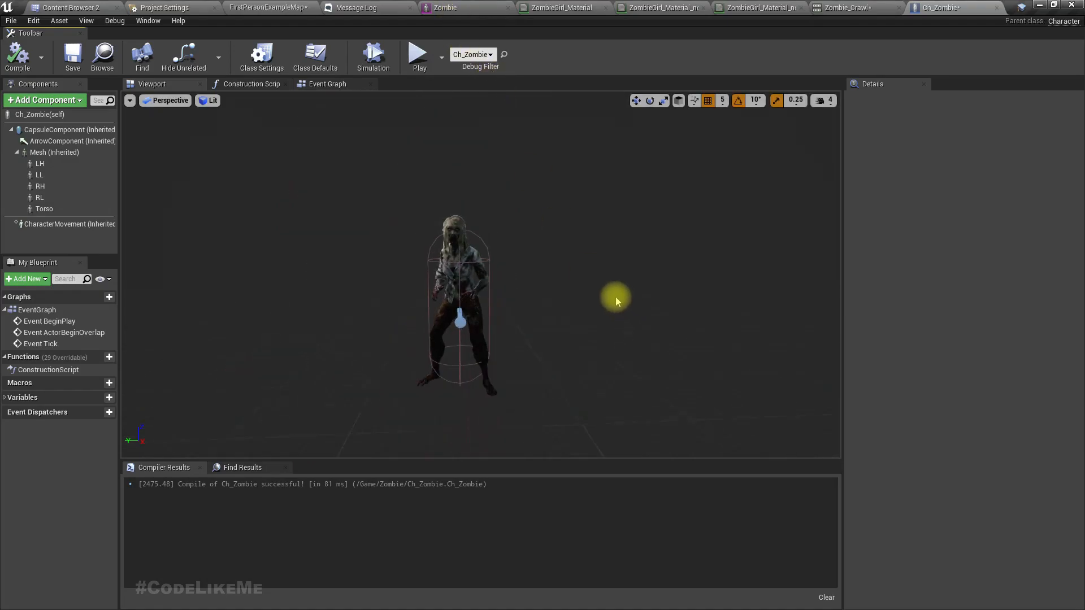
pyautogui.scroll(1, 577, 283)
pyautogui.scroll(1, 576, 282)
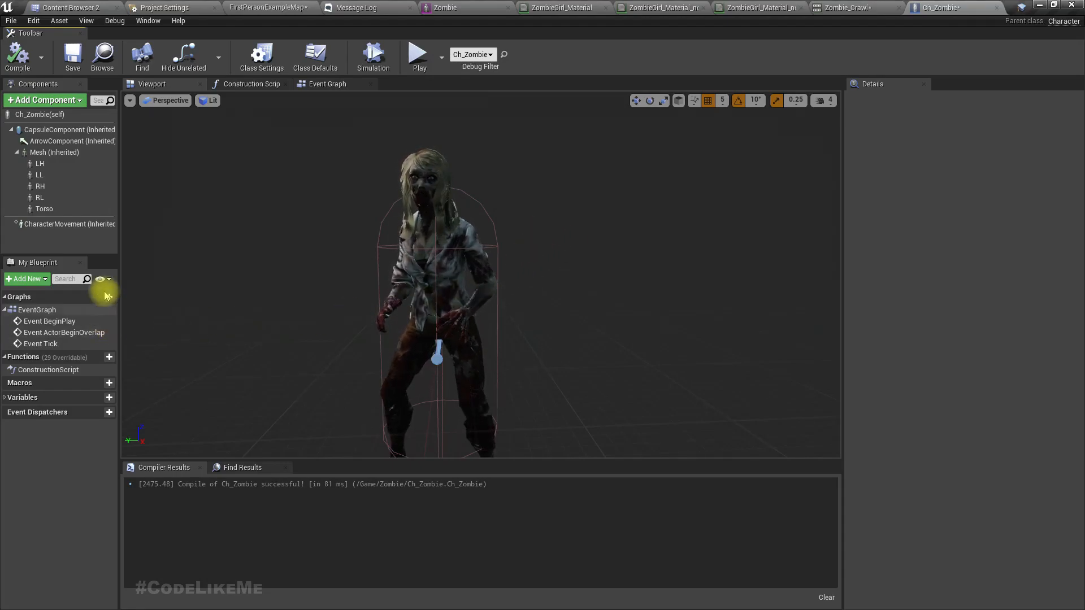
pyautogui.click(43, 210)
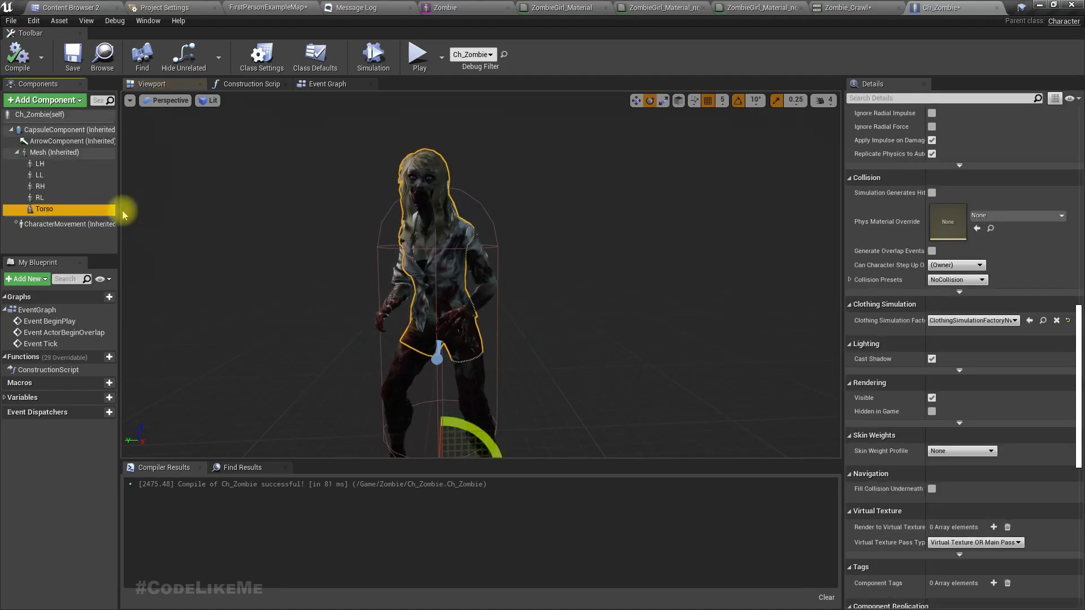
pyautogui.scroll(3, 1051, 346)
pyautogui.scroll(15, 1045, 342)
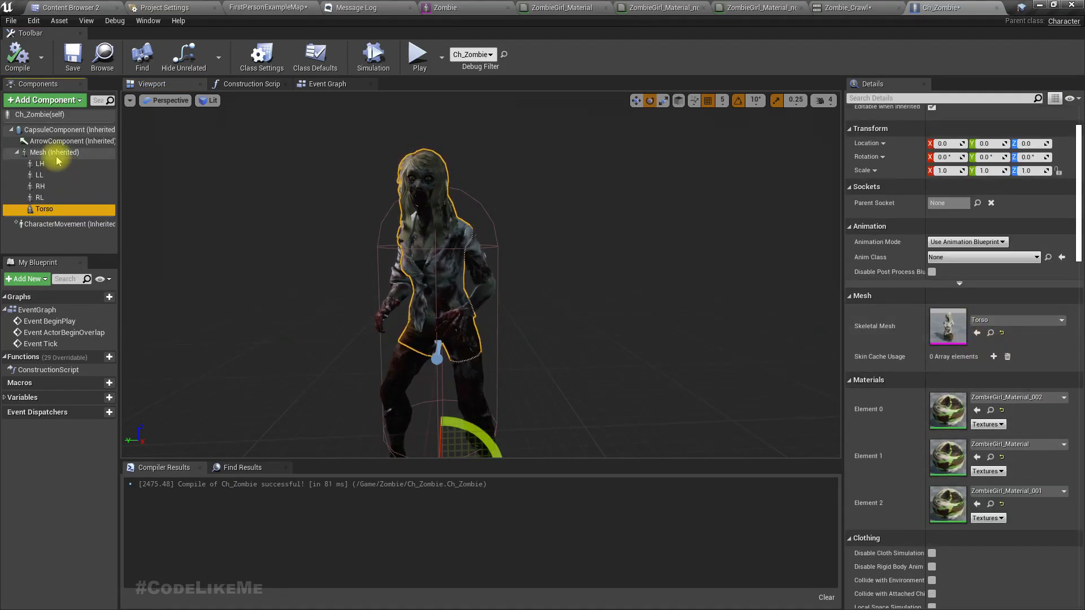
# - Set the inherited Mesh component's skeletal mesh to Torso and delete the separate Torso child component
pyautogui.click(34, 152)
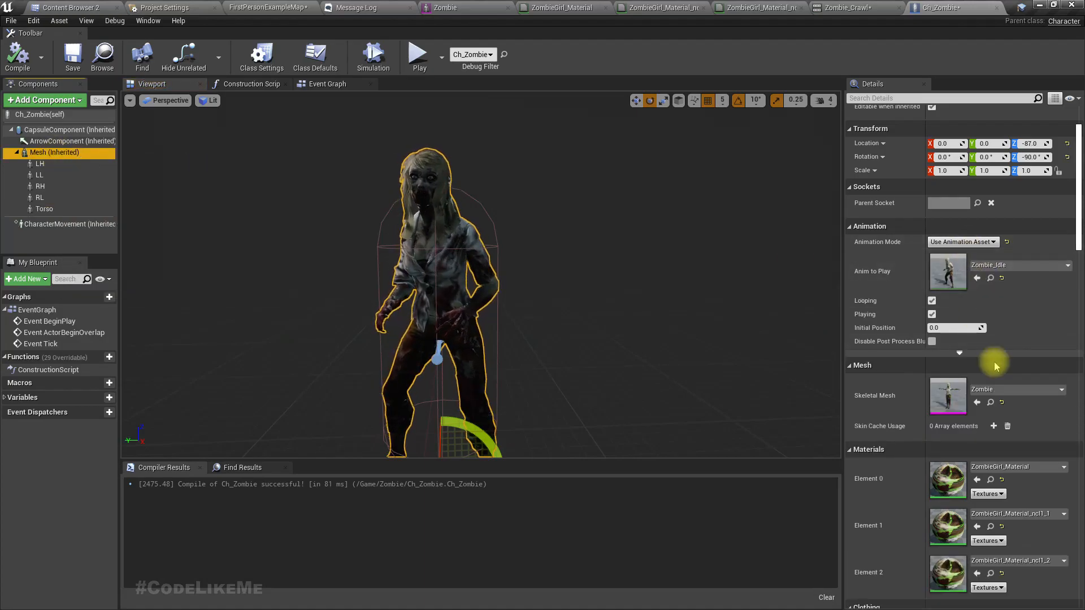
pyautogui.click(1005, 390)
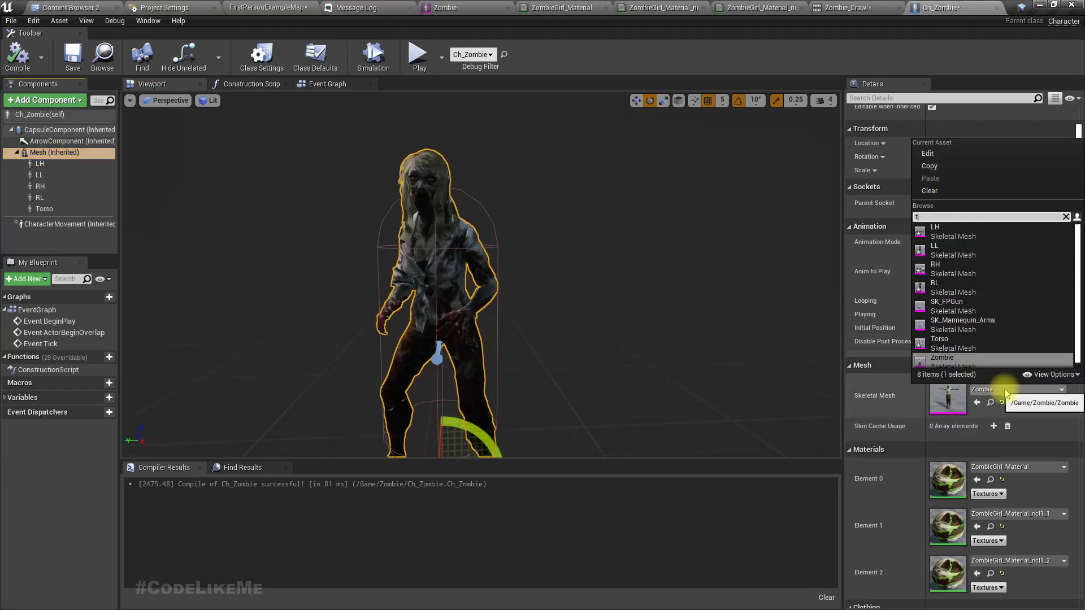
pyautogui.write('tor')
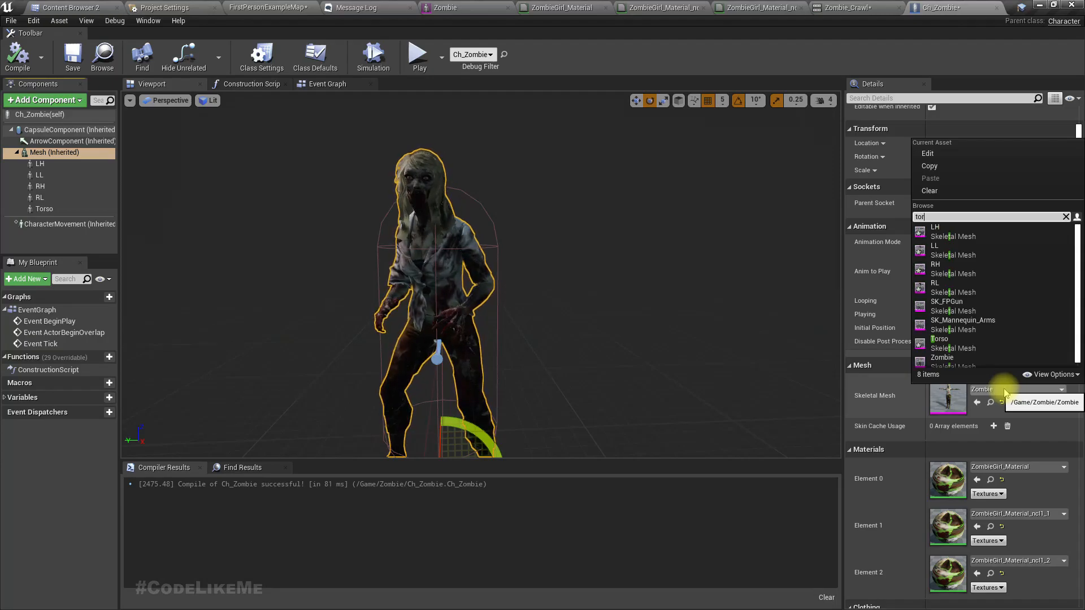
pyautogui.write('s')
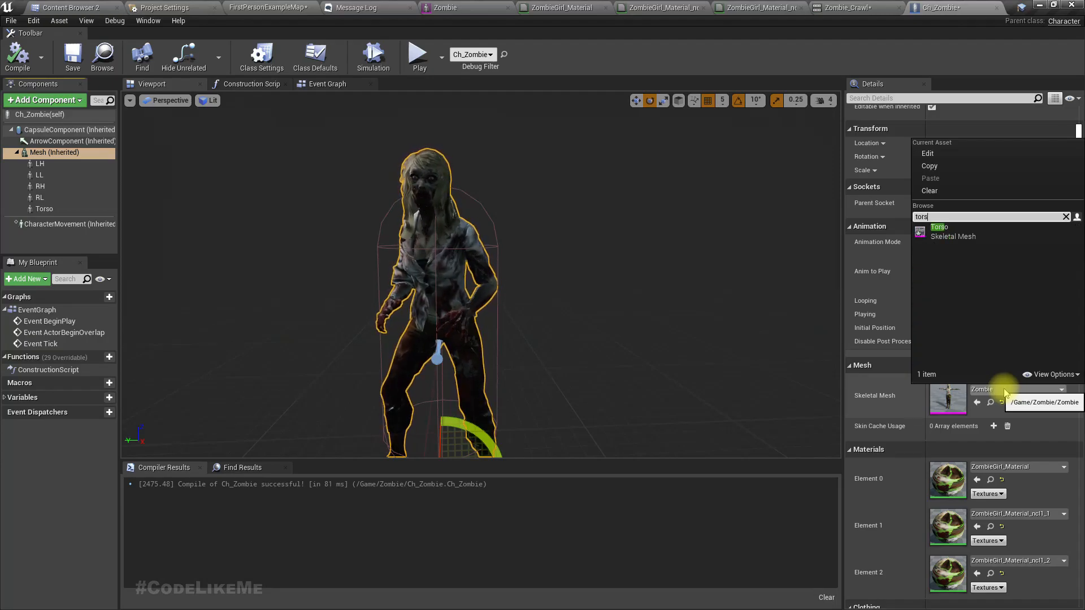
pyautogui.click(954, 234)
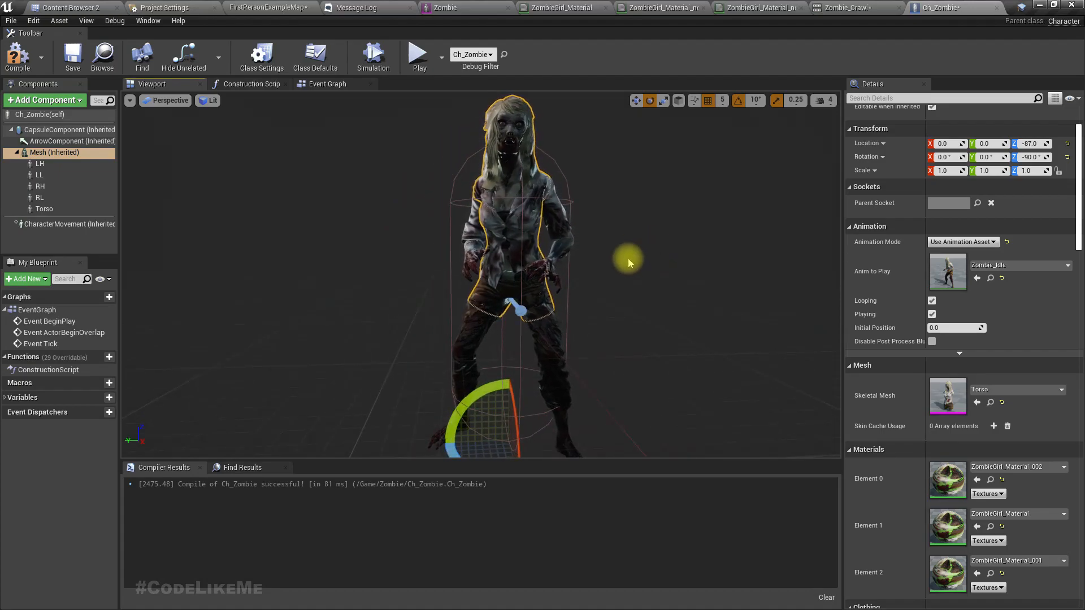
pyautogui.click(39, 208)
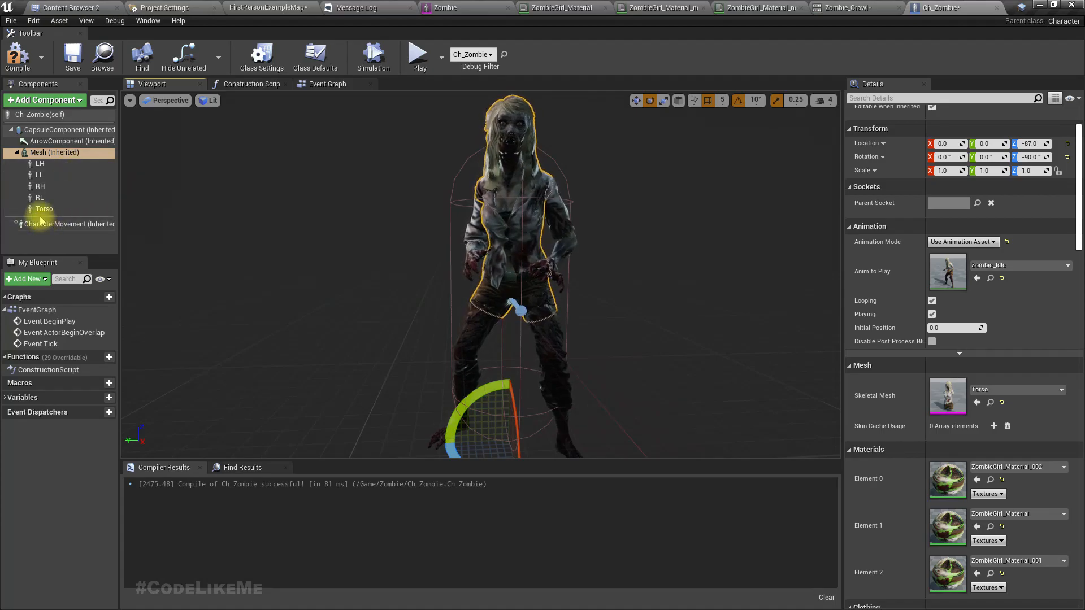
pyautogui.press('Delete')
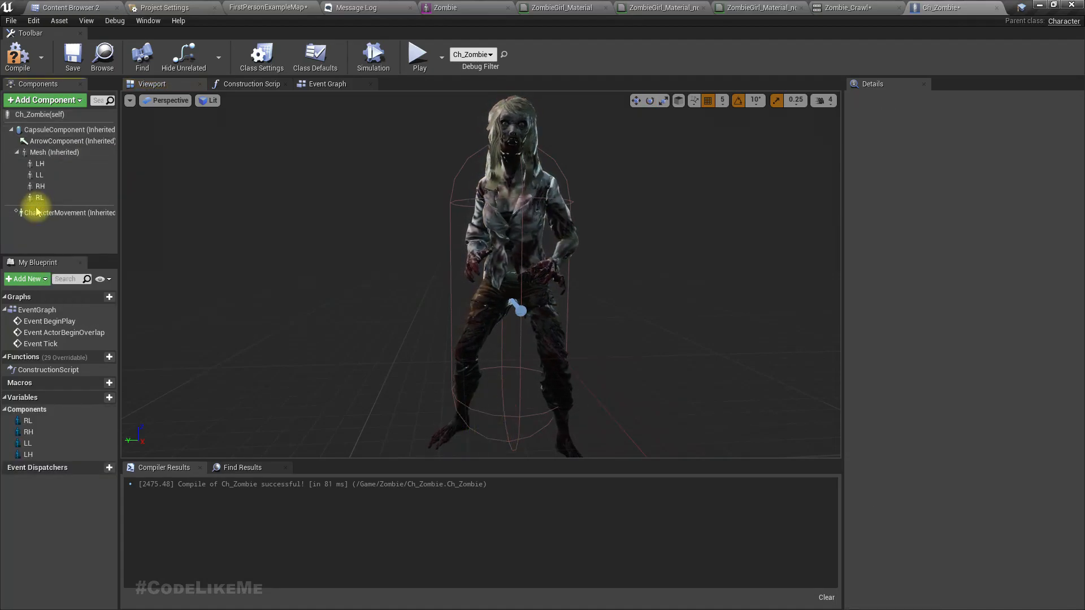
# - Turn off Hidden in Game for the inherited Mesh component and compile Ch_Zombie
pyautogui.click(37, 151)
pyautogui.scroll(-10, 967, 342)
pyautogui.scroll(-10, 967, 348)
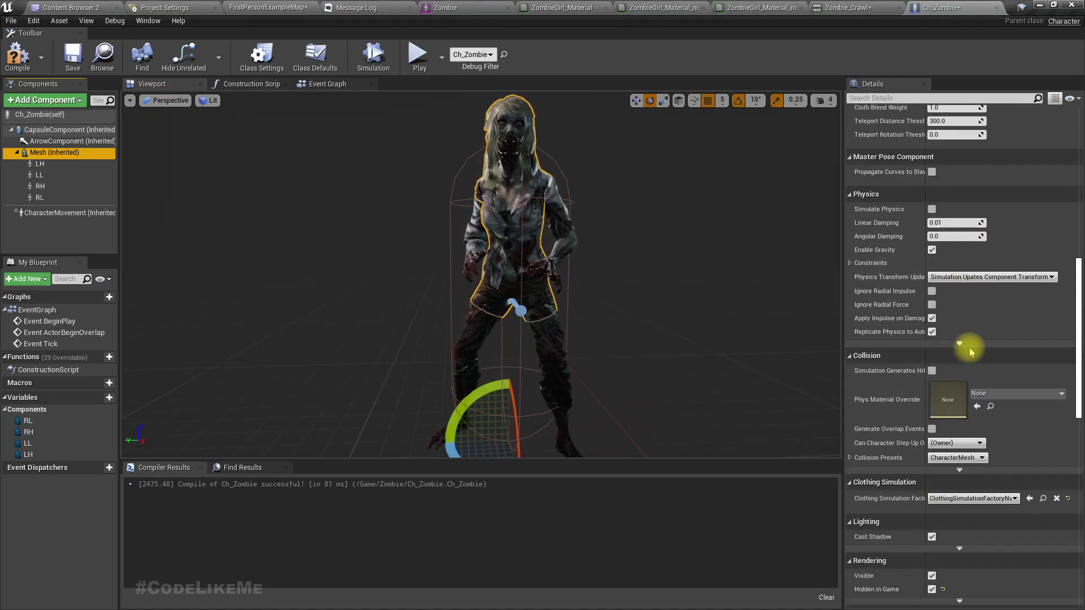
pyautogui.click(932, 372)
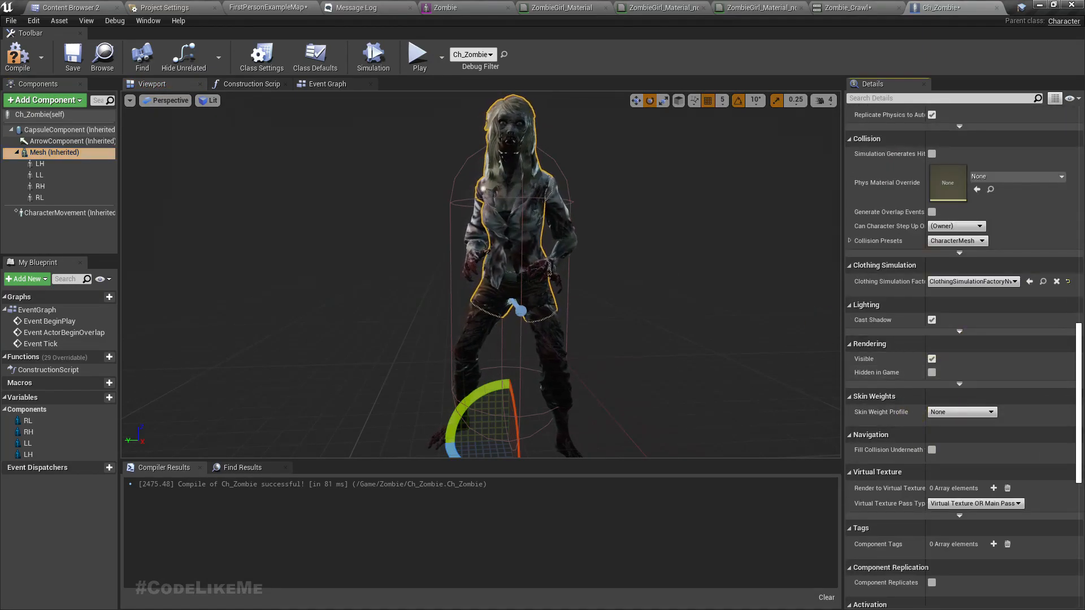
pyautogui.click(17, 56)
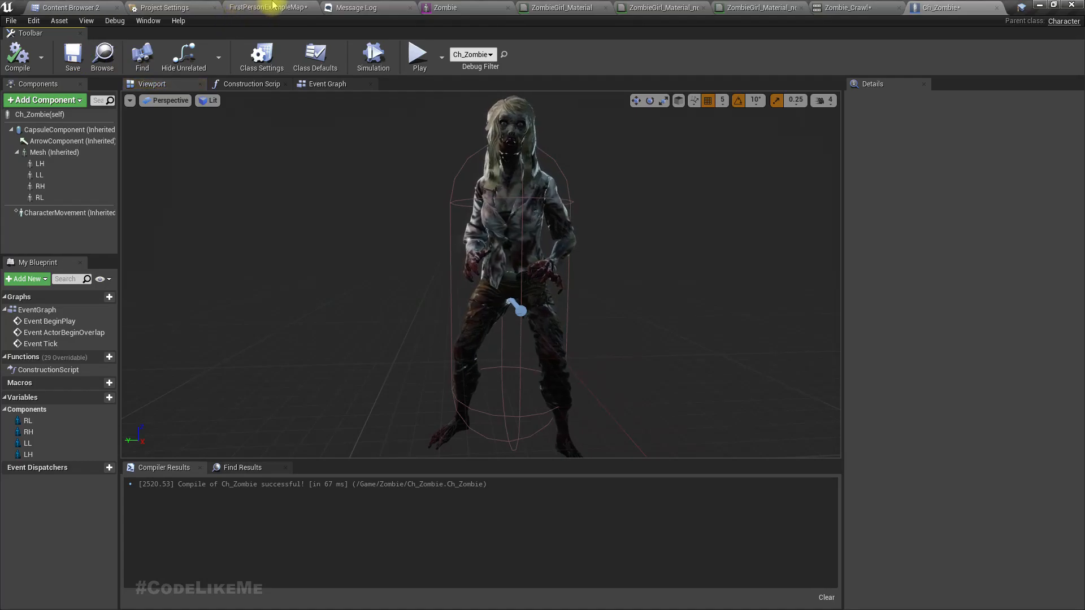
# - Play-test the FirstPersonExampleMap level full screen, end the session and examine the assembled zombie up close
pyautogui.click(45, 7)
pyautogui.click(264, 7)
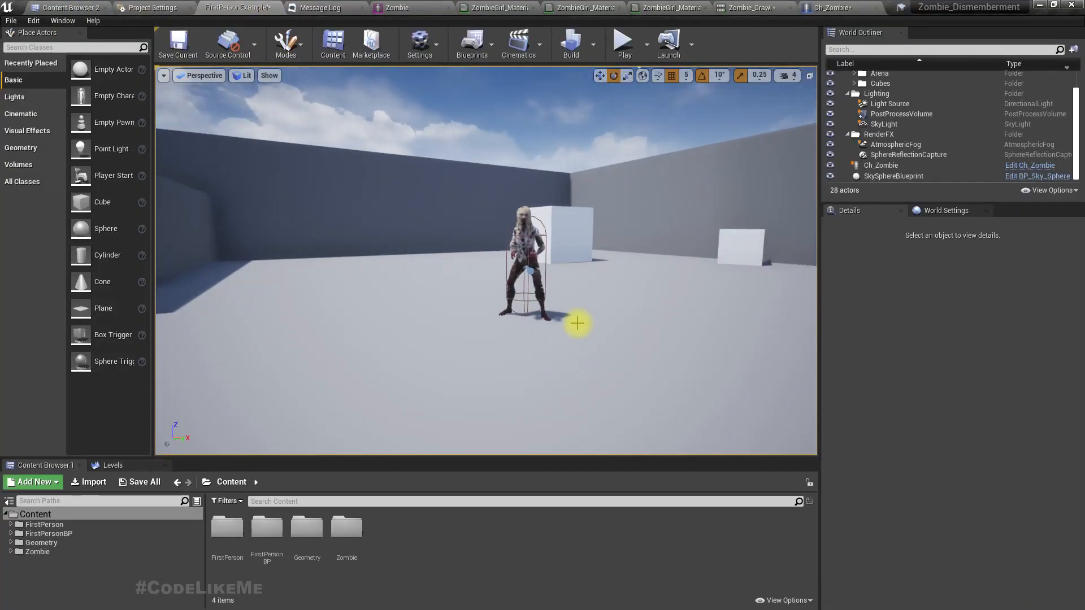
pyautogui.press('F11')
pyautogui.hotkey('alt', 'p')
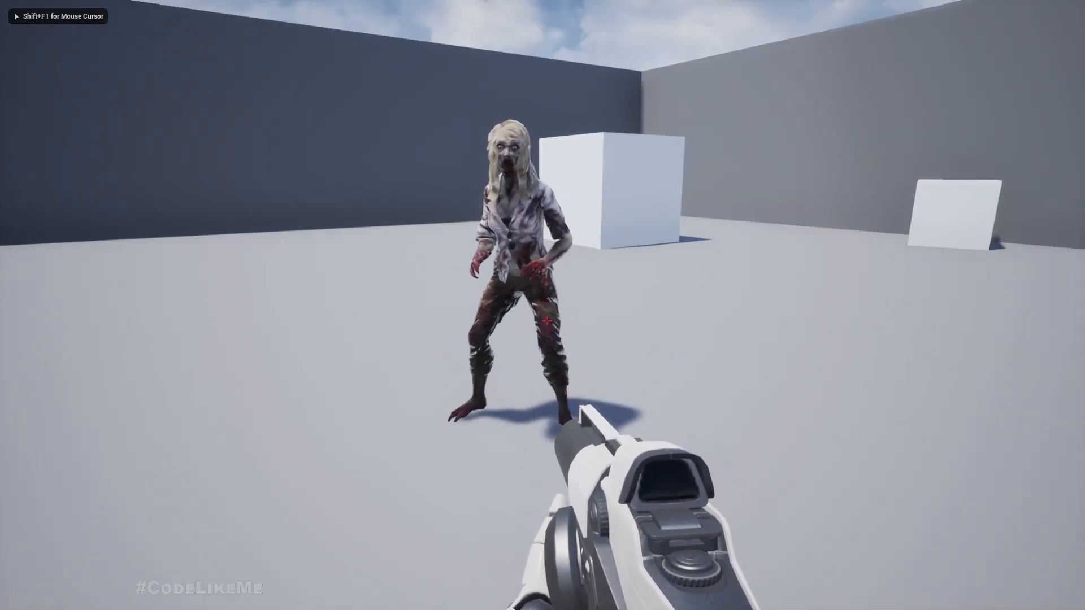
pyautogui.click(547, 321)
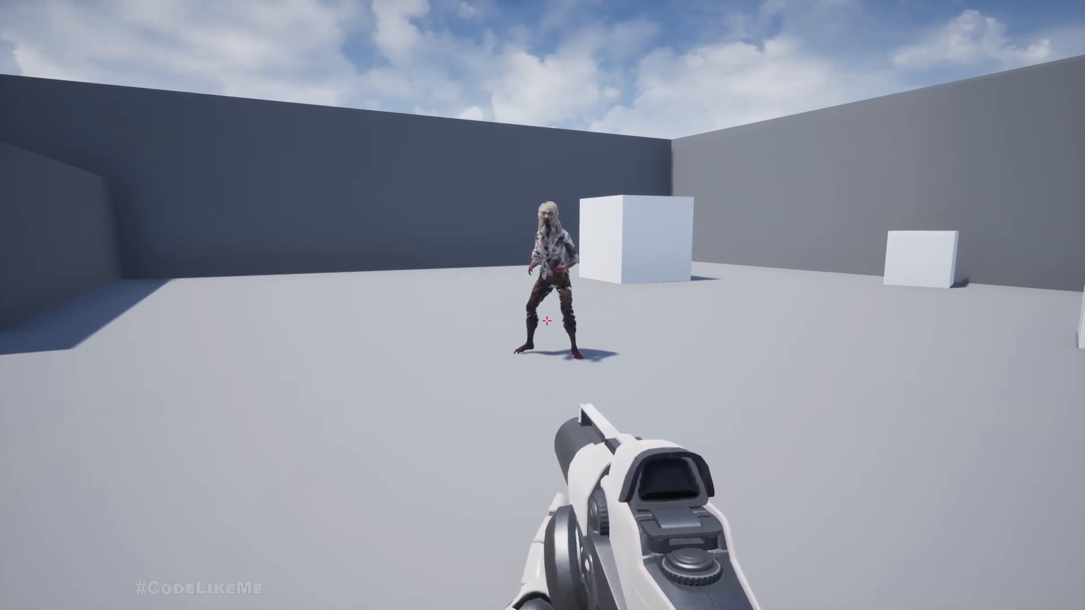
pyautogui.moveTo(376, 205); pyautogui.dragTo(367, 226, button='right')
pyautogui.press('F11')
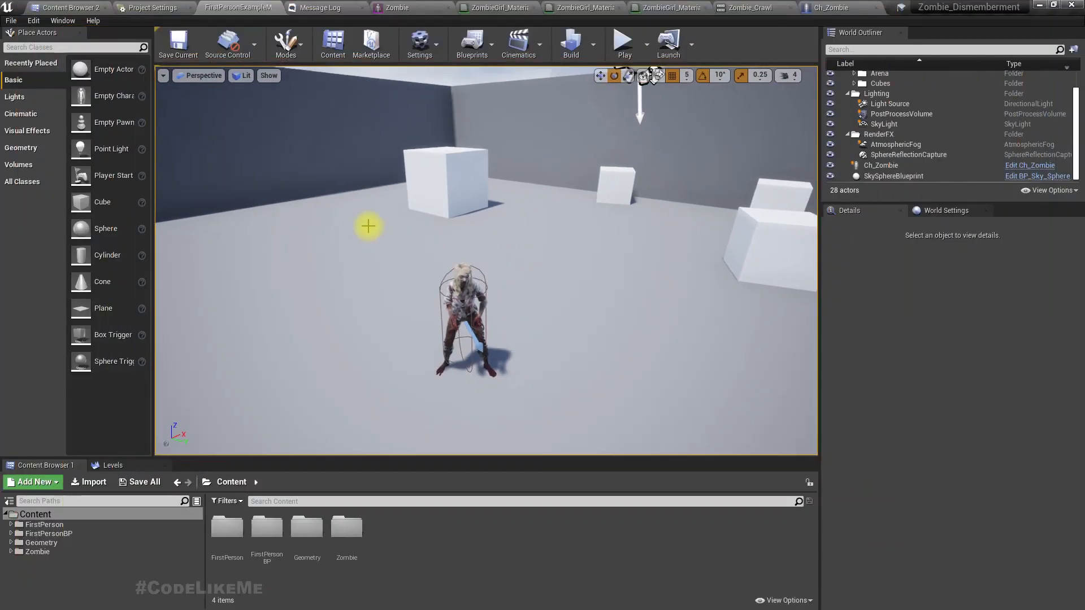
pyautogui.moveTo(367, 226); pyautogui.dragTo(458, 231)
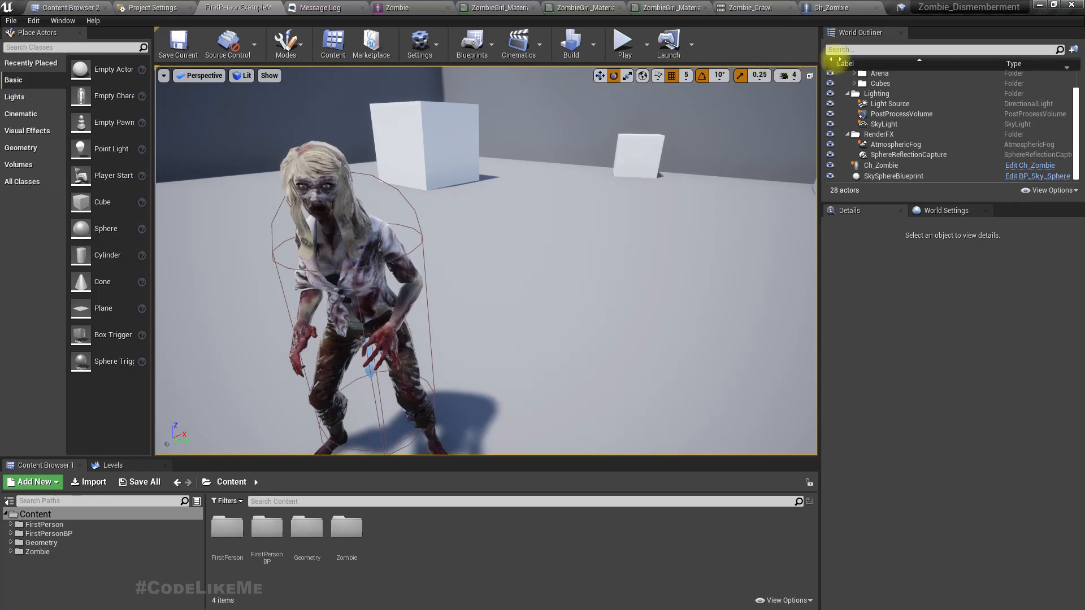
# - Close all asset editors other than Zombie_Crawl, applying the pending changes to the original ZombieGirl_Material
pyautogui.click(846, 6)
pyautogui.click(841, 7)
pyautogui.rightClick(845, 6)
pyautogui.click(868, 57)
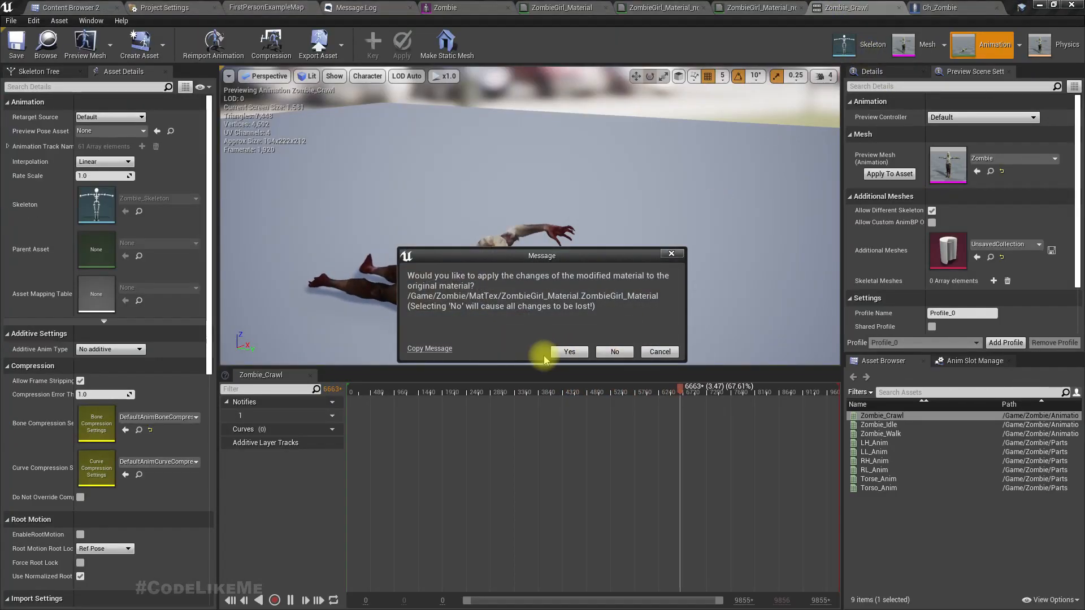
pyautogui.click(569, 351)
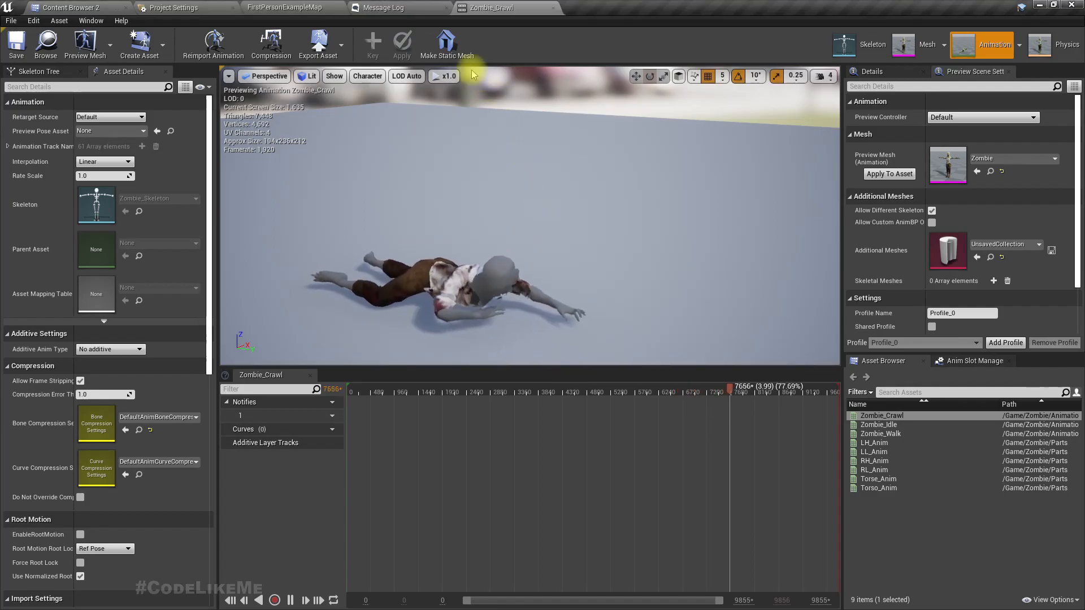
pyautogui.click(305, 8)
pyautogui.click(412, 8)
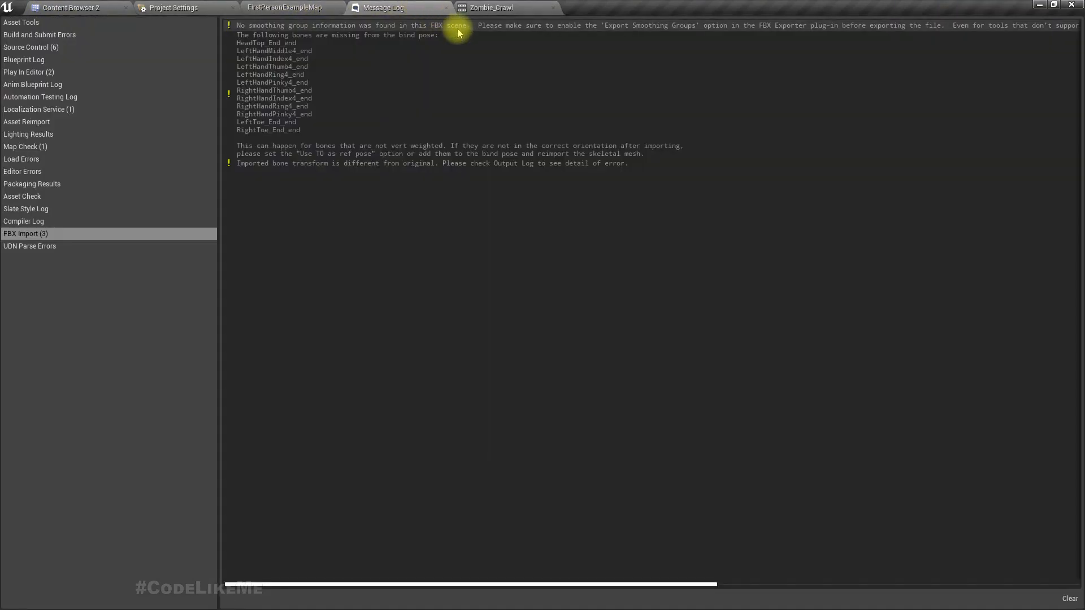
pyautogui.click(181, 7)
pyautogui.click(73, 8)
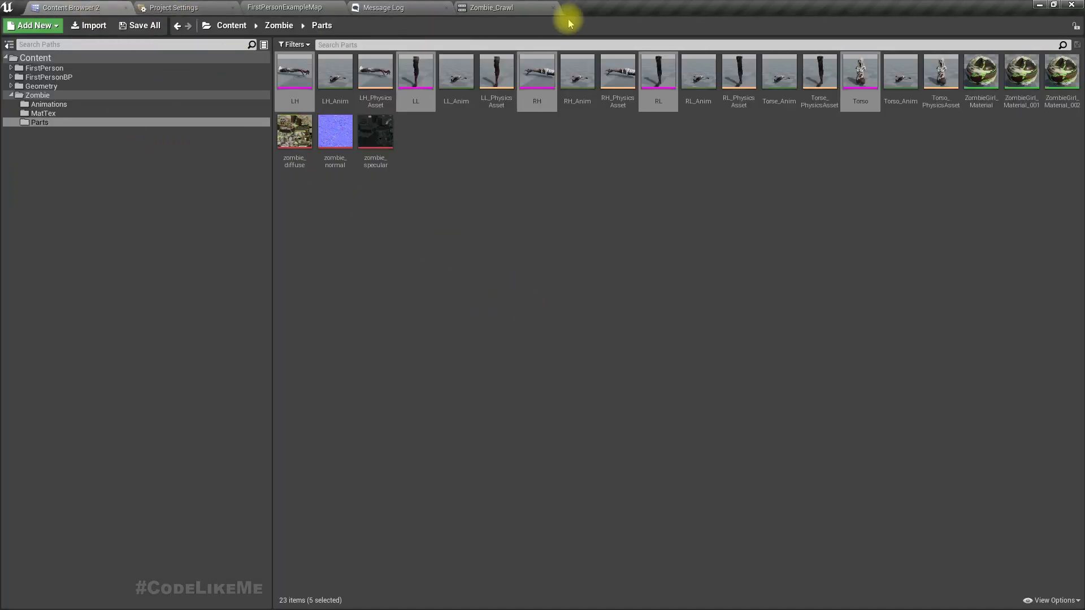
pyautogui.click(497, 8)
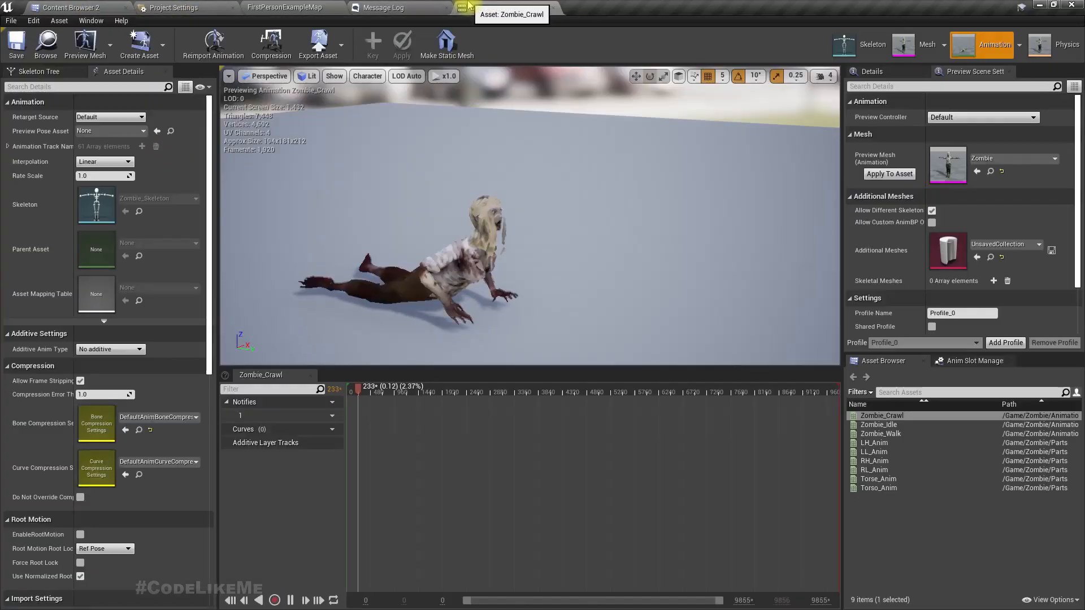
# - Locate the level's overriding game mode asset through FirstPersonExampleMap's world settings and open the FirstPersonProjectile blueprint beside it
pyautogui.click(308, 7)
pyautogui.click(945, 210)
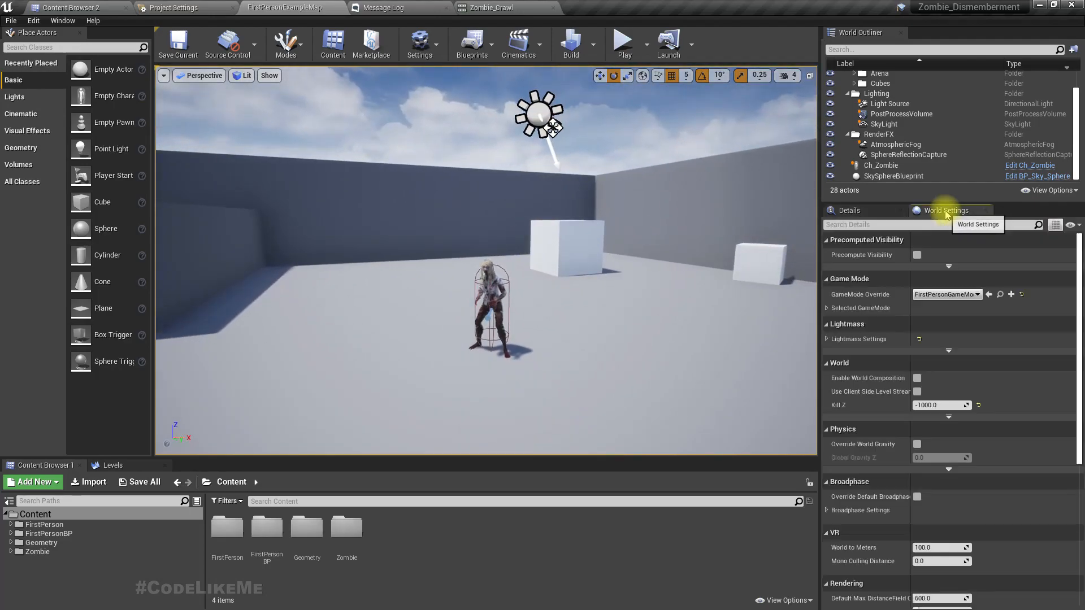
pyautogui.click(1000, 294)
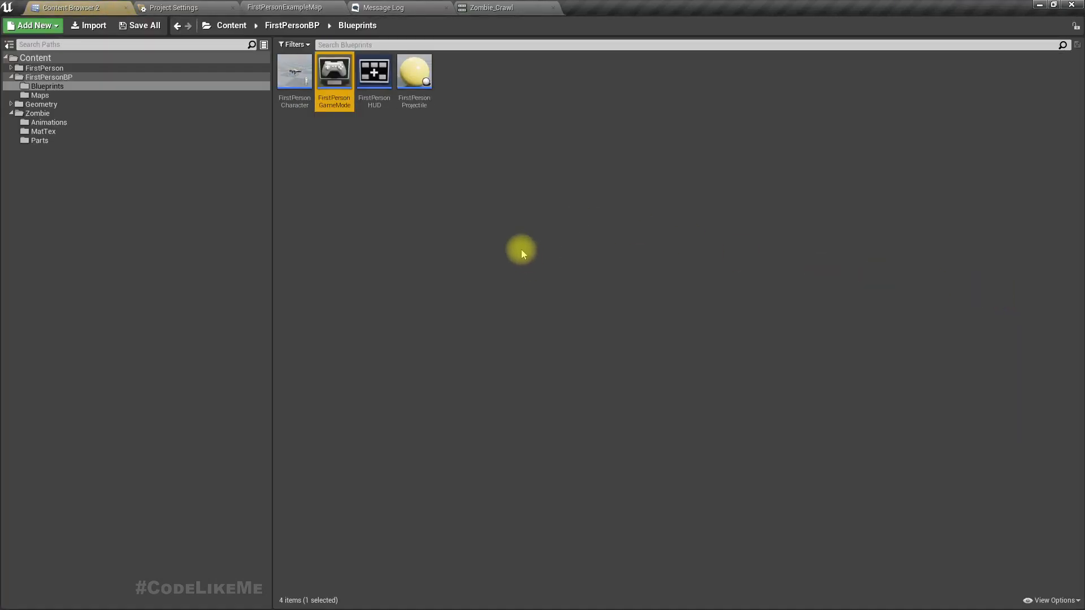
pyautogui.doubleClick(414, 72)
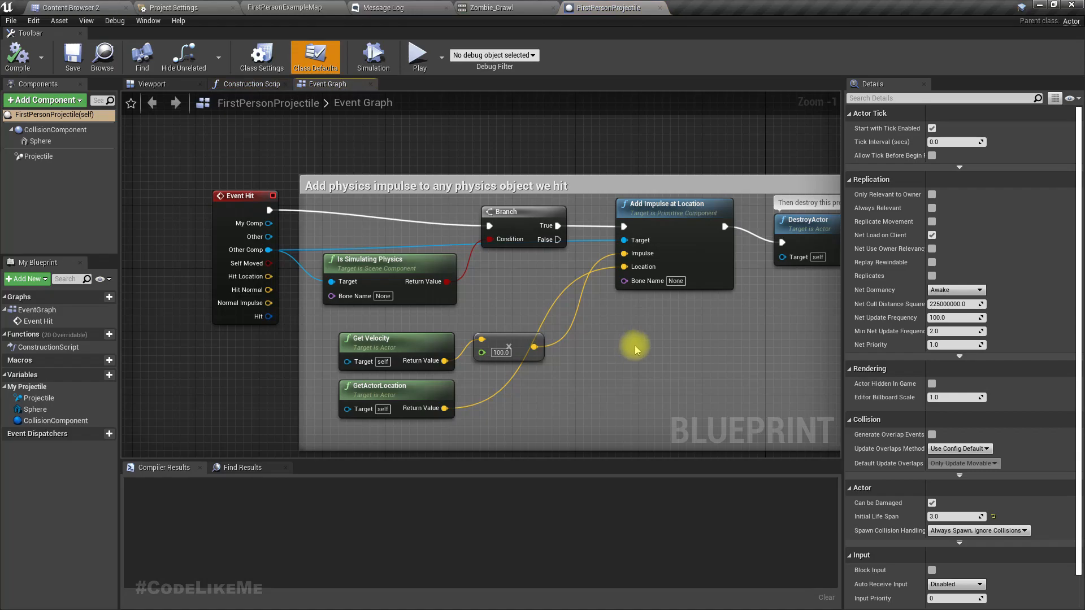
# - Review the projectile's Sphere component physics and collision settings and the Event Hit impulse logic
pyautogui.click(45, 144)
pyautogui.scroll(-6, 1034, 356)
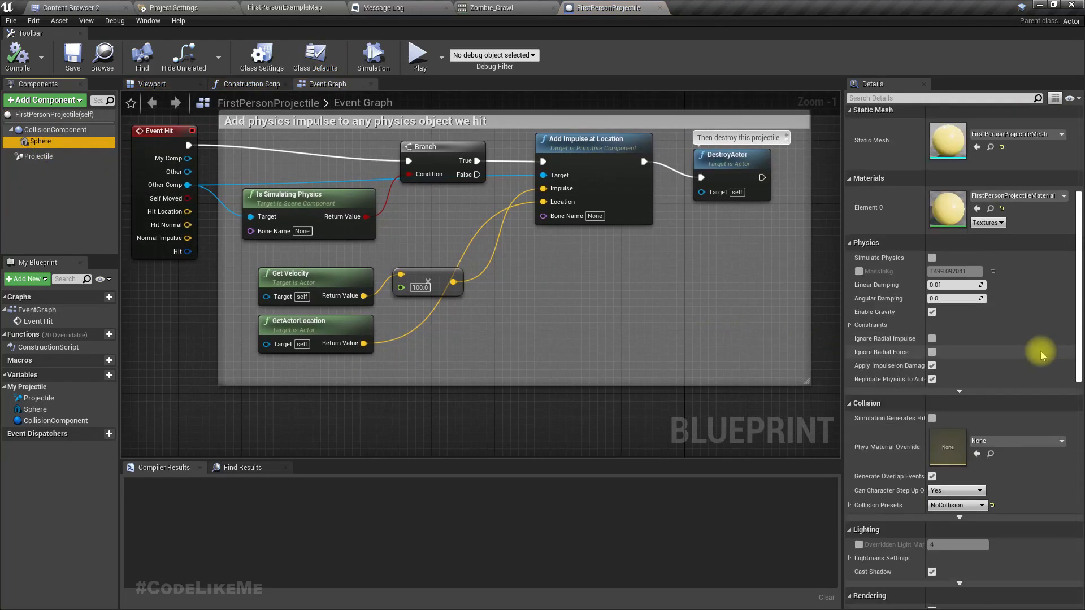
pyautogui.moveTo(627, 327); pyautogui.dragTo(648, 383, button='right')
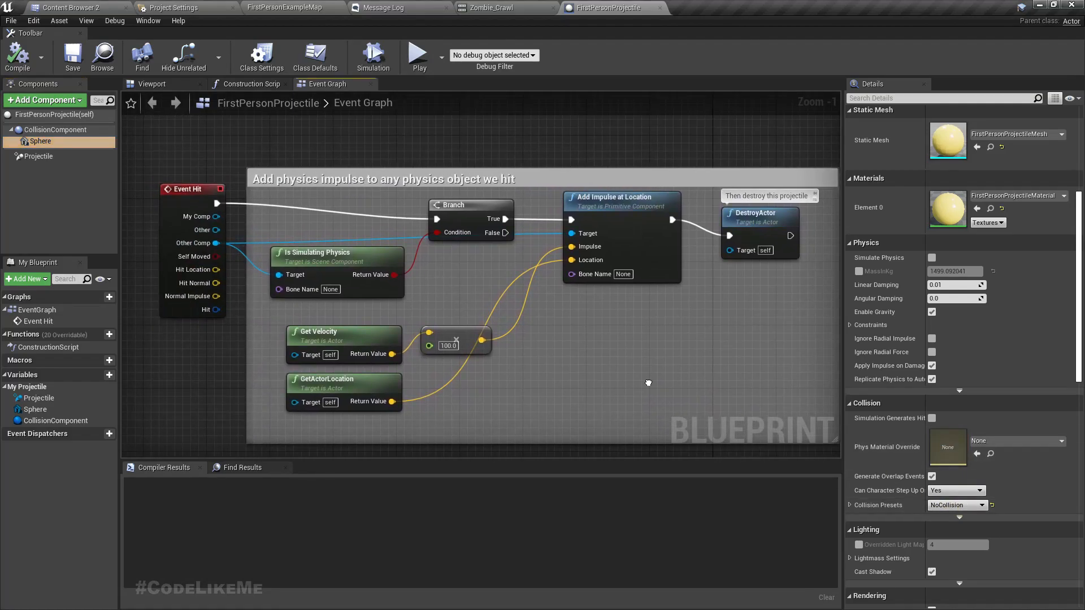
pyautogui.moveTo(648, 383); pyautogui.dragTo(649, 303, button='right')
pyautogui.scroll(-3, 649, 302)
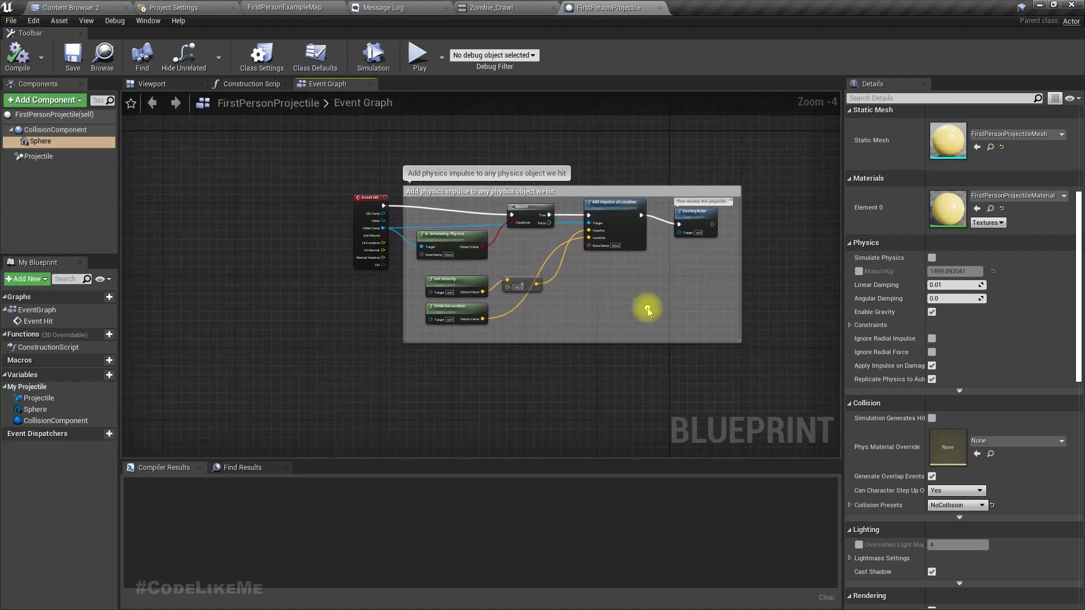
pyautogui.click(243, 84)
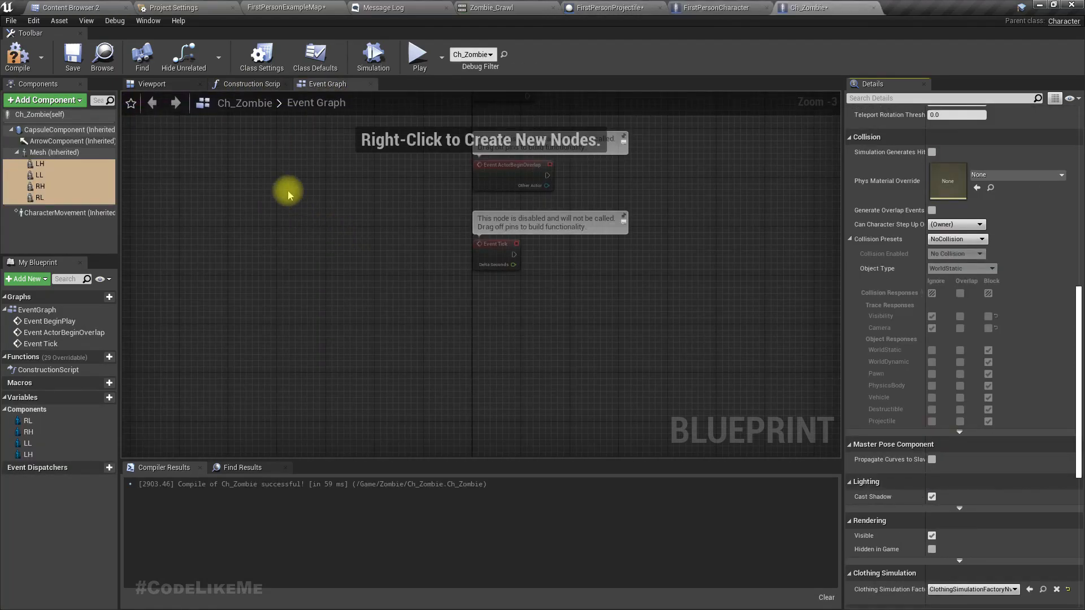
# - Play-test FirstPersonExampleMap full screen twice, firing projectiles toward the zombie and ending each session
pyautogui.click(264, 7)
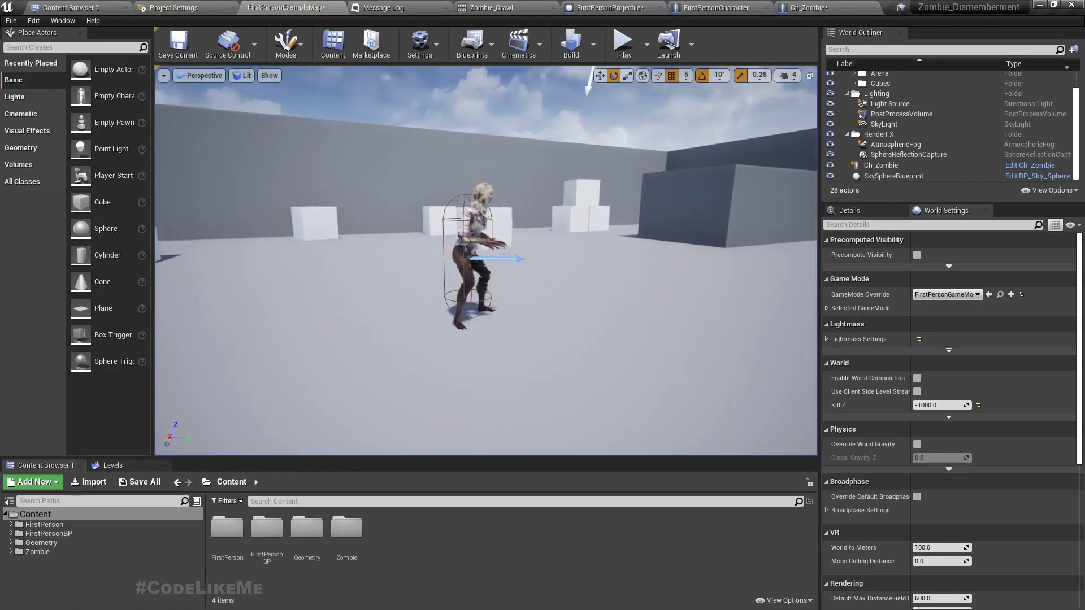
pyautogui.press('F11')
pyautogui.hotkey('alt', 'p')
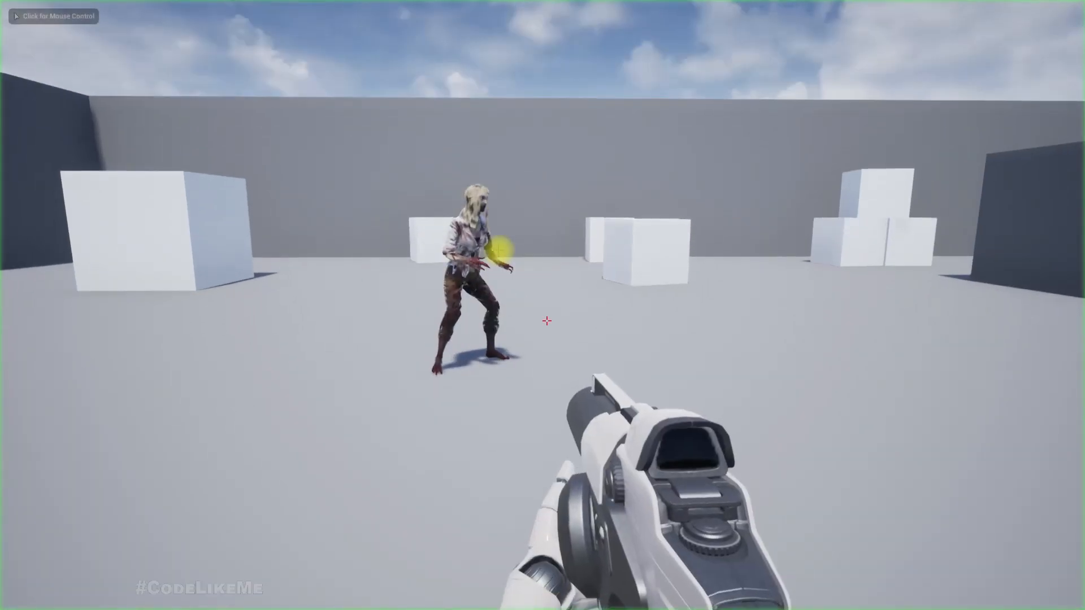
pyautogui.click(498, 249)
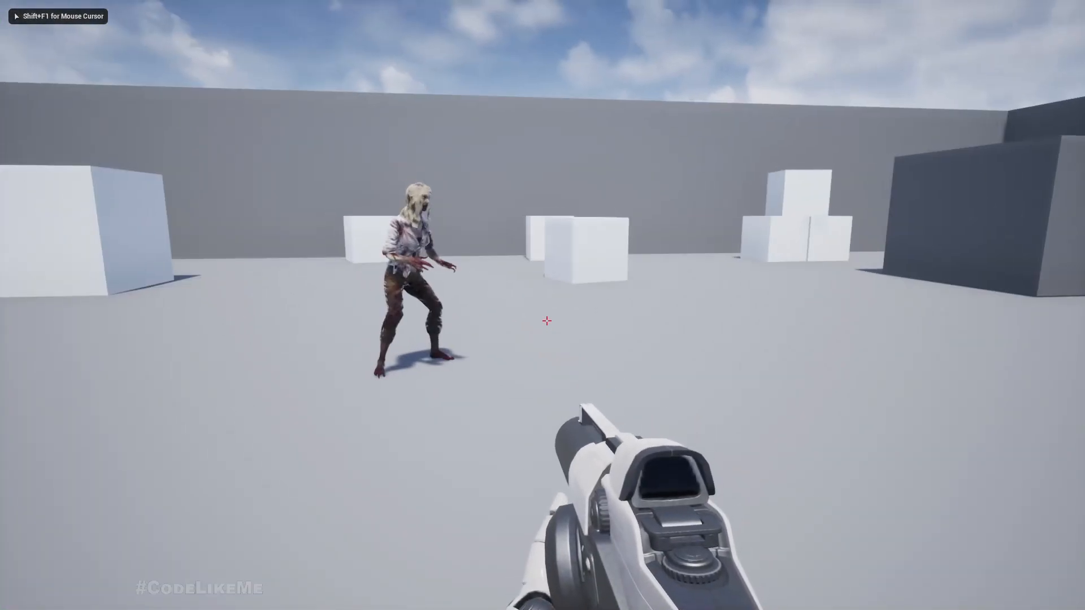
pyautogui.press('Escape')
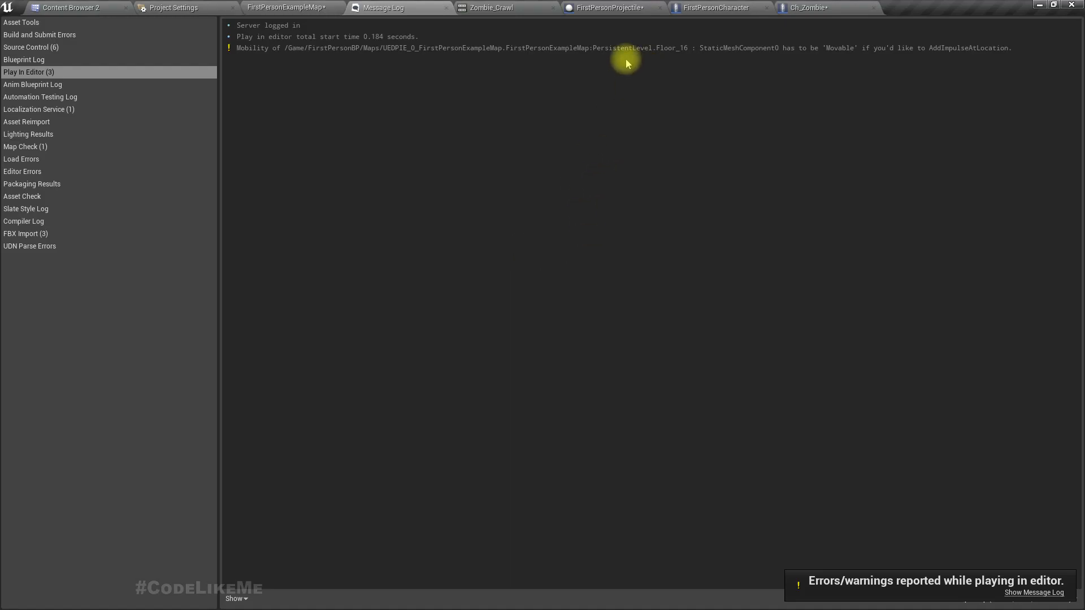
pyautogui.hotkey('alt', 'p')
pyautogui.click(625, 59)
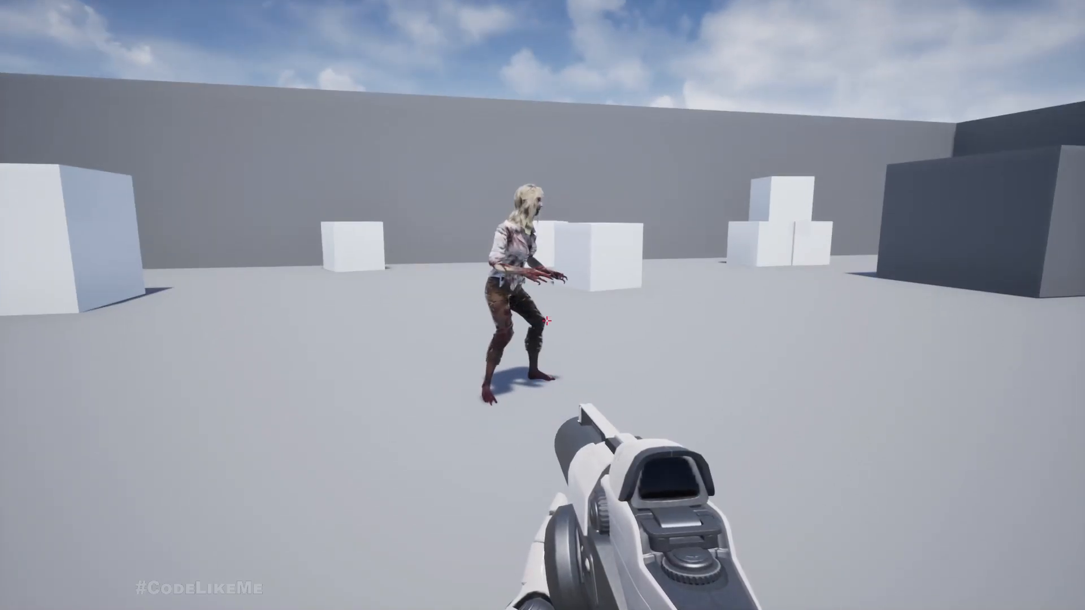
pyautogui.click(546, 322)
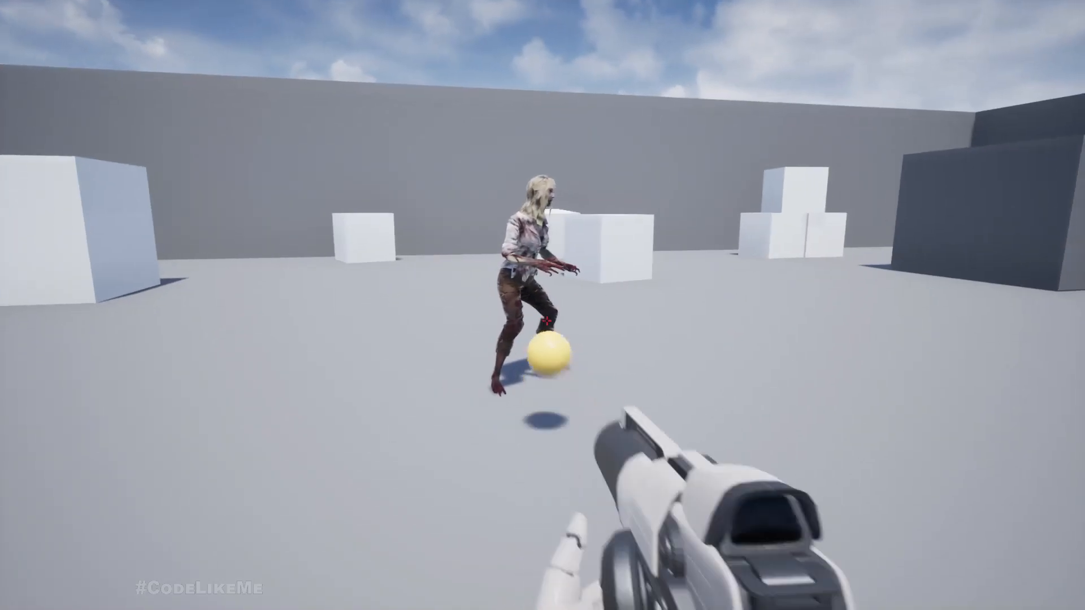
pyautogui.press('Escape')
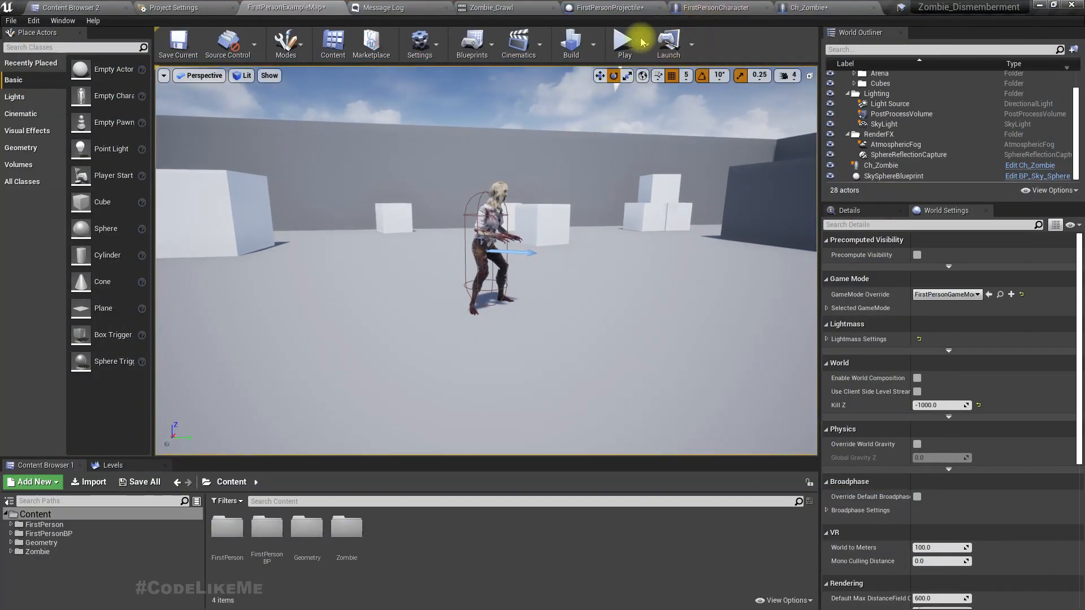
# - Slightly reposition the Branch and Is Simulating Physics nodes in FirstPersonProjectile's Event Graph
pyautogui.click(716, 7)
pyautogui.click(628, 6)
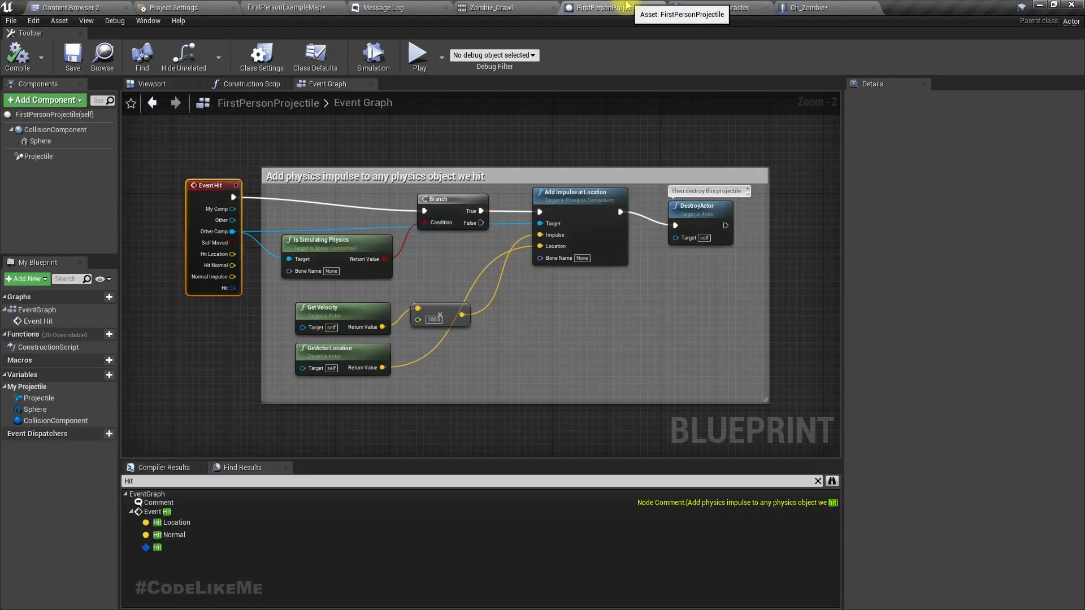
pyautogui.scroll(2, 378, 240)
pyautogui.moveTo(399, 226); pyautogui.dragTo(545, 314, button='right')
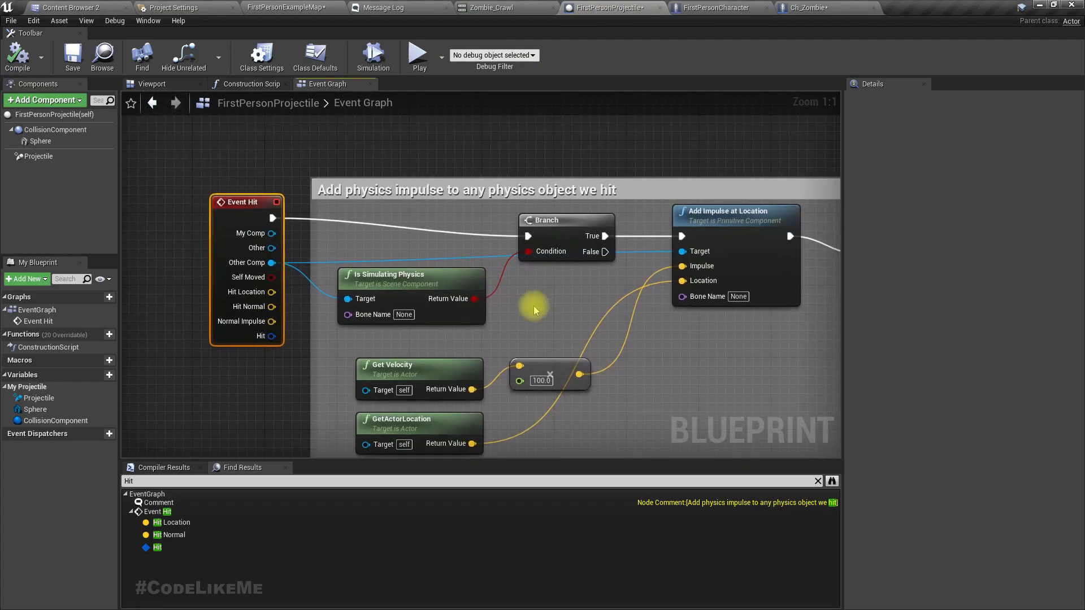
pyautogui.moveTo(577, 262); pyautogui.dragTo(568, 253)
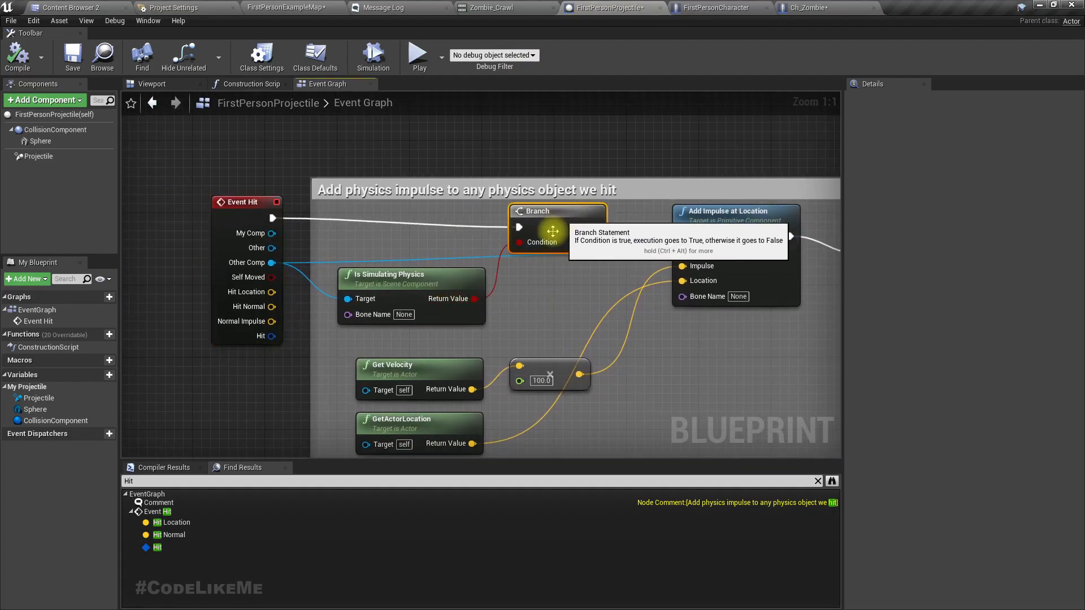
pyautogui.moveTo(392, 288); pyautogui.dragTo(401, 289)
# - Connect Event Hit's execution output directly to Add Impulse at Location, bypassing the Branch in FirstPersonProjectile's Event Graph
pyautogui.moveTo(537, 308); pyautogui.dragTo(383, 318, button='right')
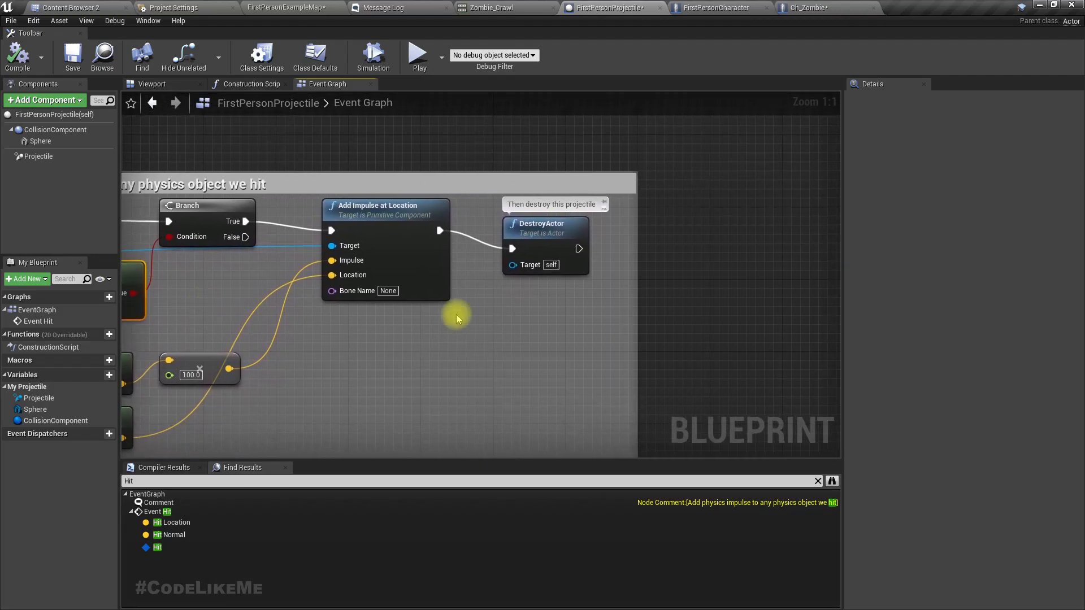
pyautogui.moveTo(495, 290); pyautogui.dragTo(598, 297, button='right')
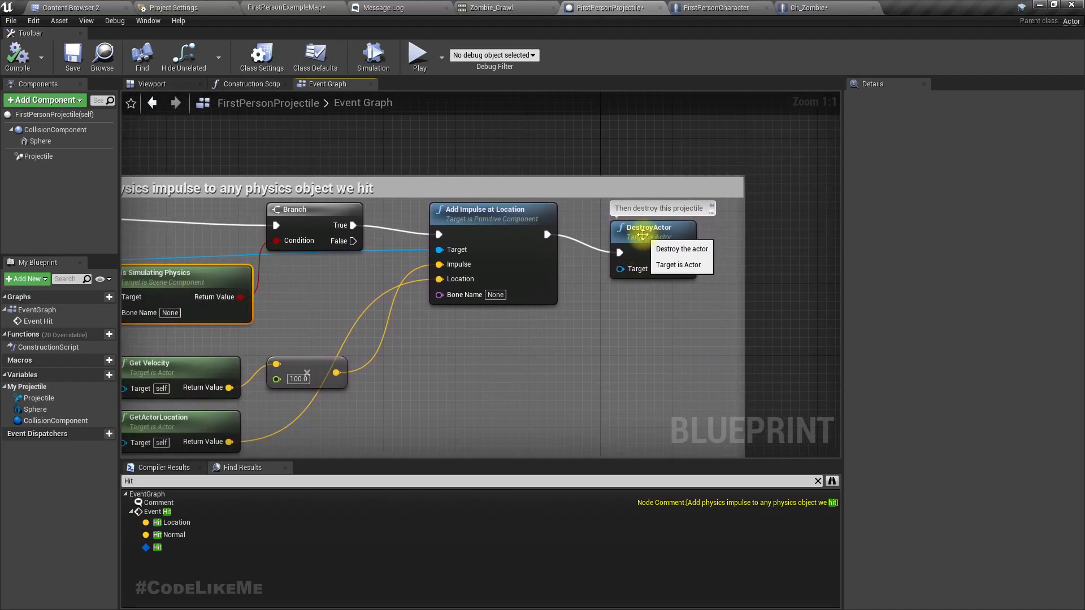
pyautogui.moveTo(572, 314); pyautogui.dragTo(764, 325, button='right')
pyautogui.moveTo(526, 305); pyautogui.dragTo(469, 305, button='right')
pyautogui.moveTo(588, 342)
pyautogui.mouseDown(button='right')
pyautogui.moveTo(628, 303)
pyautogui.moveTo(608, 337)
pyautogui.mouseUp(button='right')
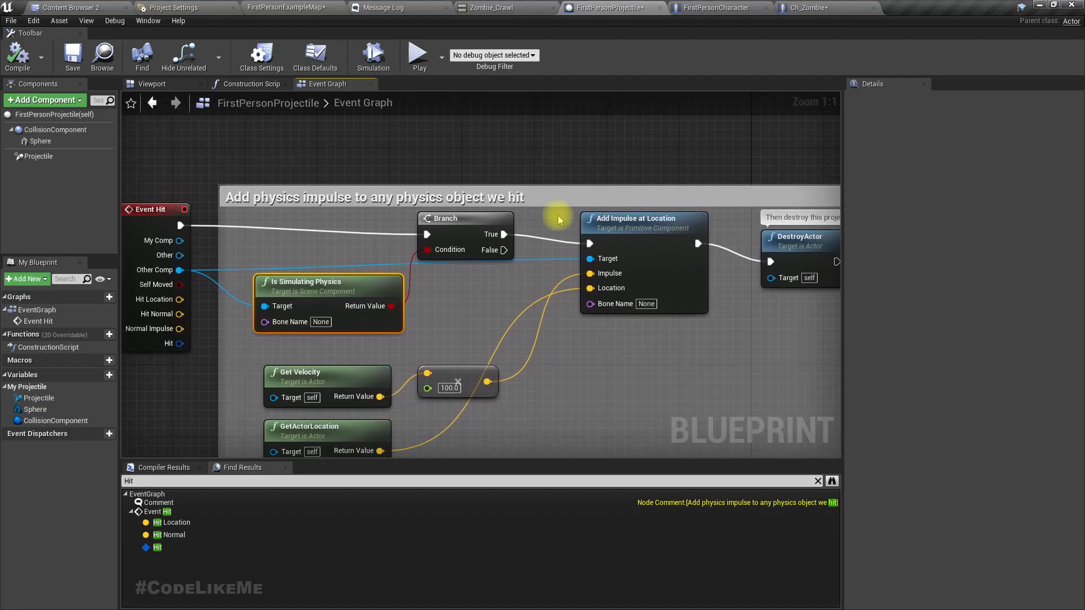
pyautogui.moveTo(493, 278); pyautogui.dragTo(514, 285, button='right')
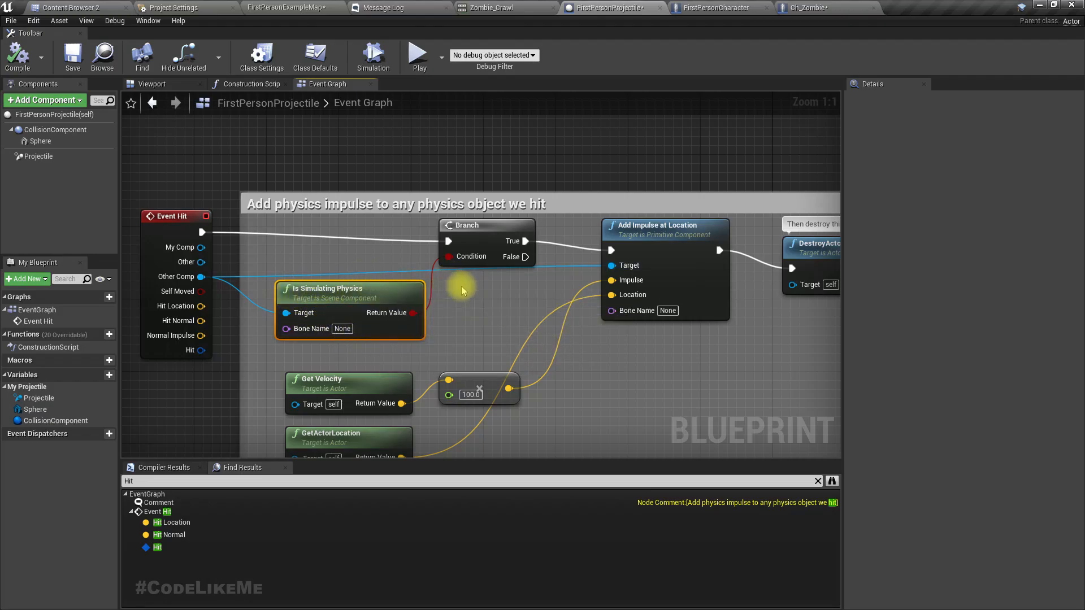
pyautogui.moveTo(468, 289); pyautogui.dragTo(495, 291, button='right')
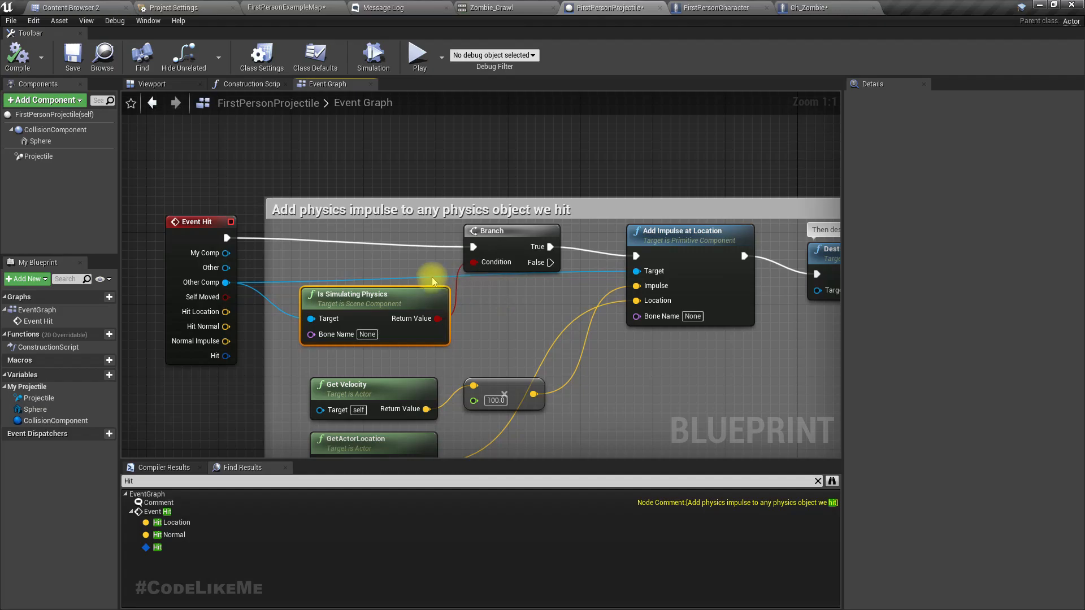
pyautogui.moveTo(226, 238); pyautogui.dragTo(635, 255)
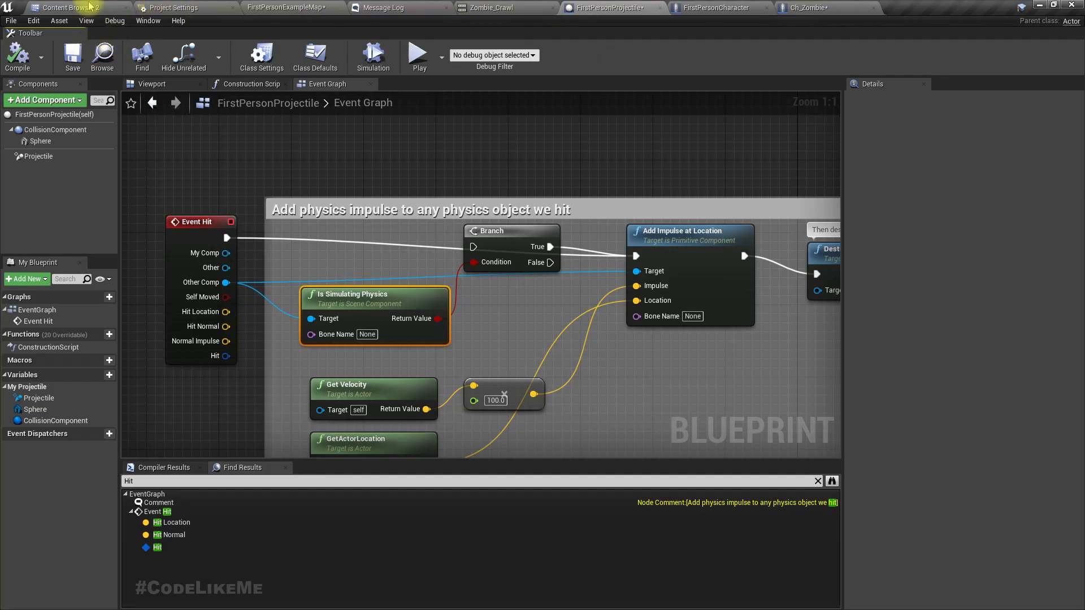
# - Play-test FirstPersonExampleMap full screen with the bypassed physics check, aim at the zombie and end the session
pyautogui.click(277, 6)
pyautogui.press('F11')
pyautogui.hotkey('alt', 'p')
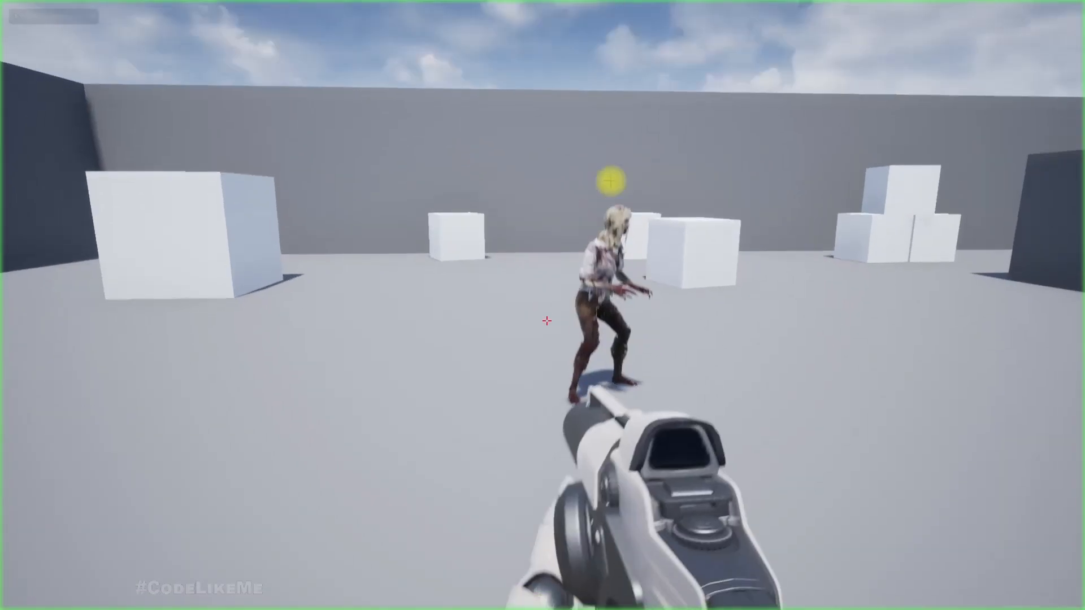
pyautogui.click(614, 184)
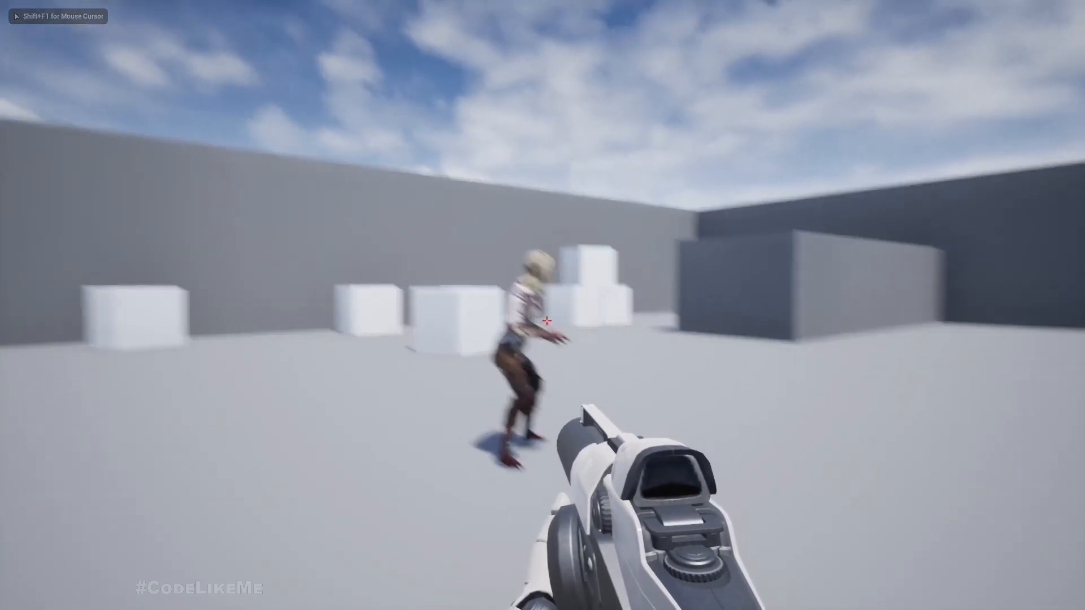
pyautogui.hotkey('shift', 'F1')
pyautogui.press('Escape')
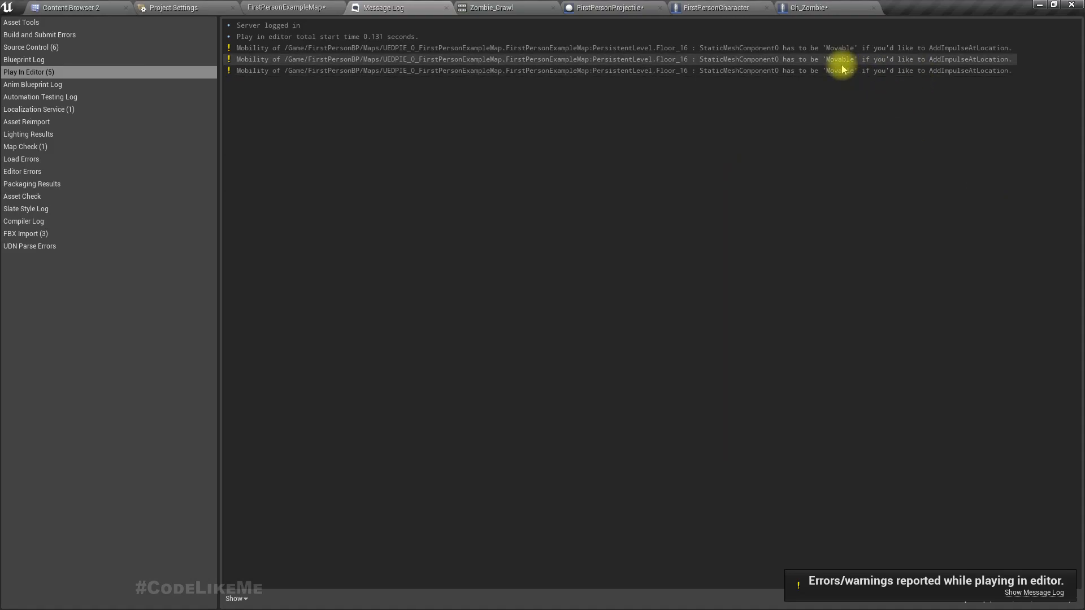
# - Set the collision preset of the LH, LL, RH and RL components in Ch_Zombie to BlockAll
pyautogui.click(805, 7)
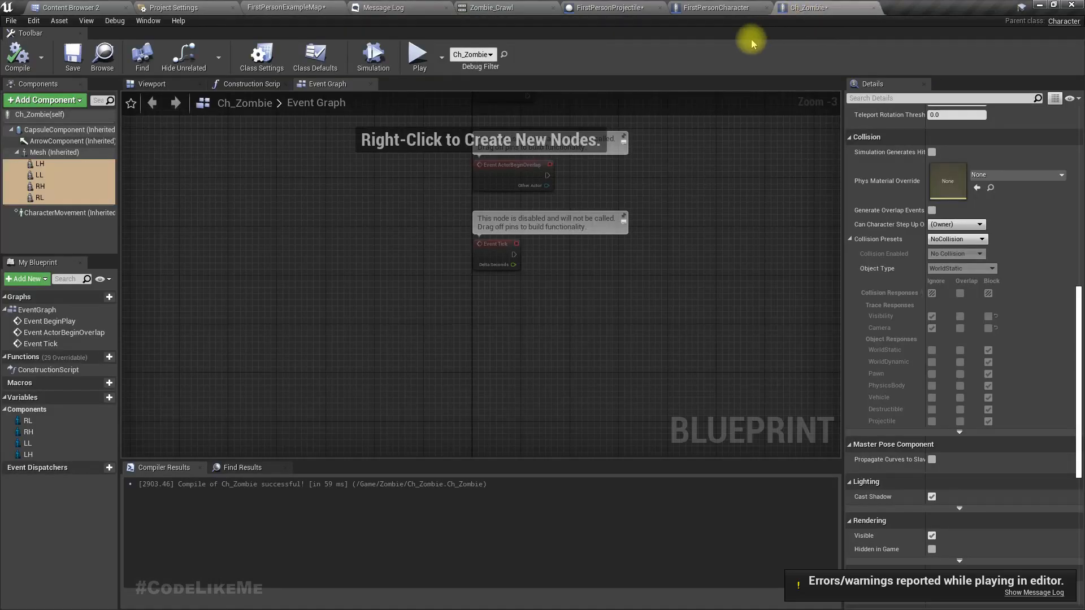
pyautogui.click(721, 7)
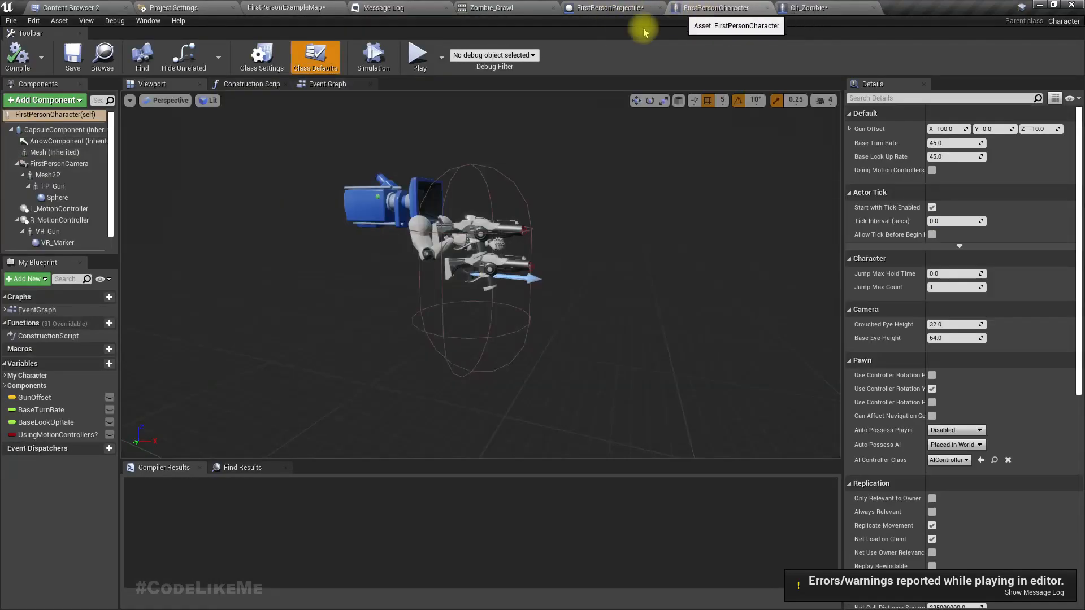
pyautogui.click(596, 6)
pyautogui.click(801, 8)
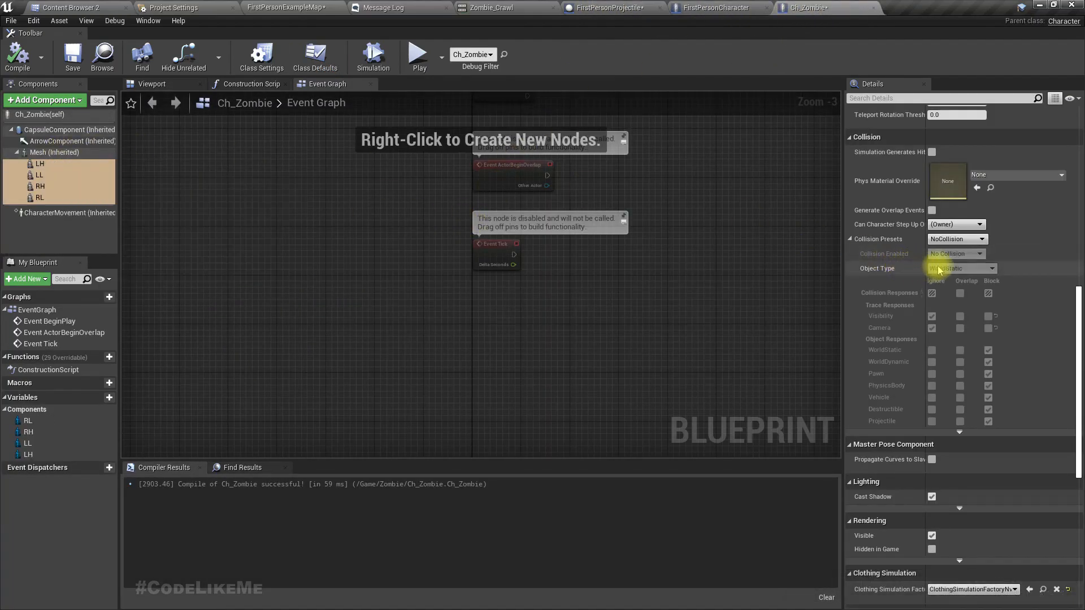
pyautogui.click(23, 163)
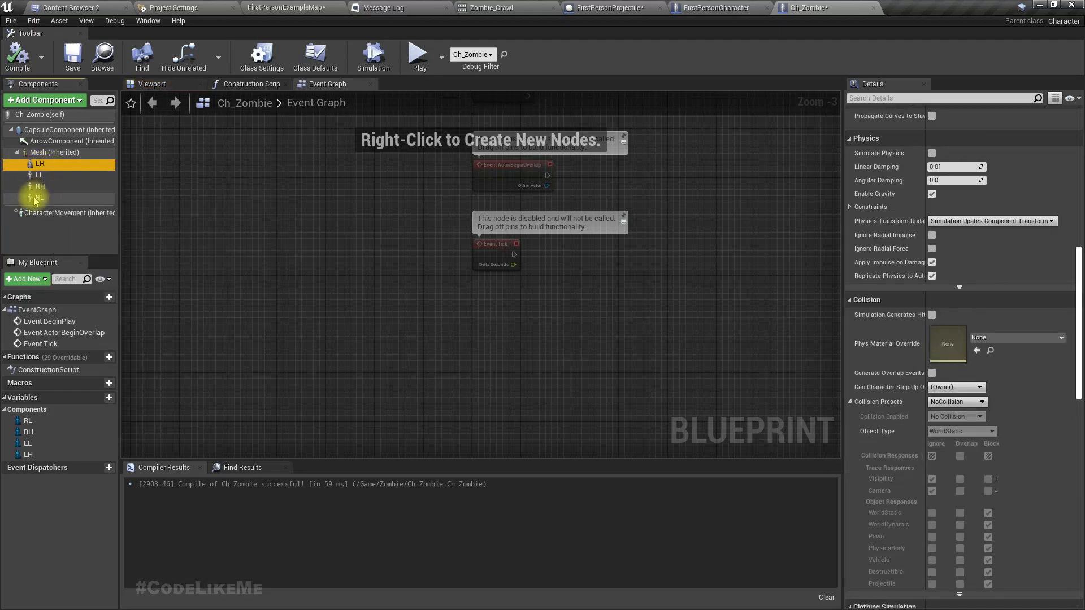
pyautogui.keyDown('shift'); pyautogui.click(35, 198); pyautogui.keyUp('shift')
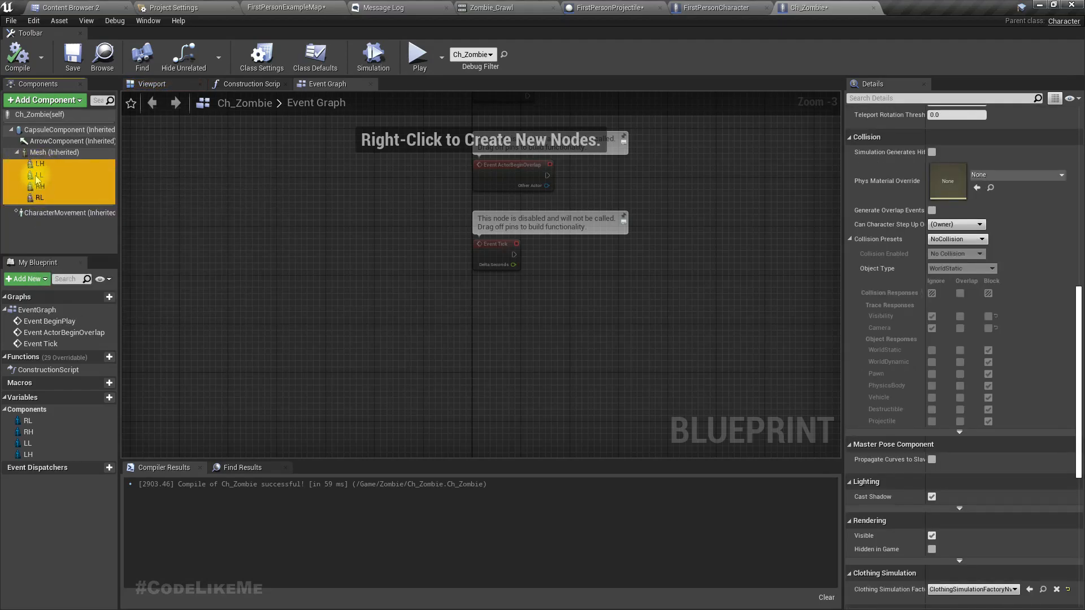
pyautogui.click(955, 239)
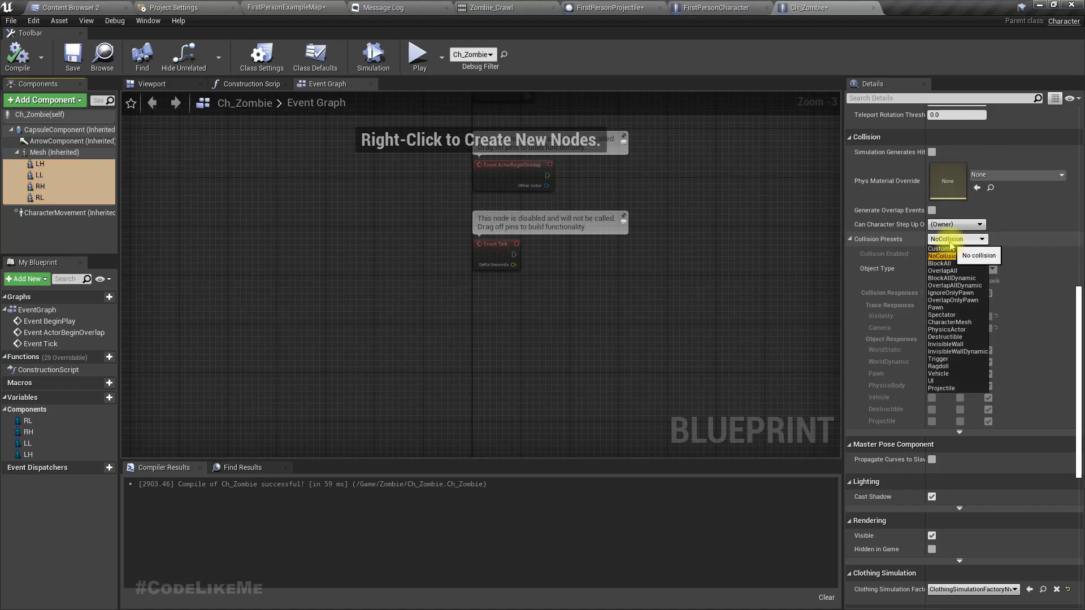
pyautogui.click(942, 264)
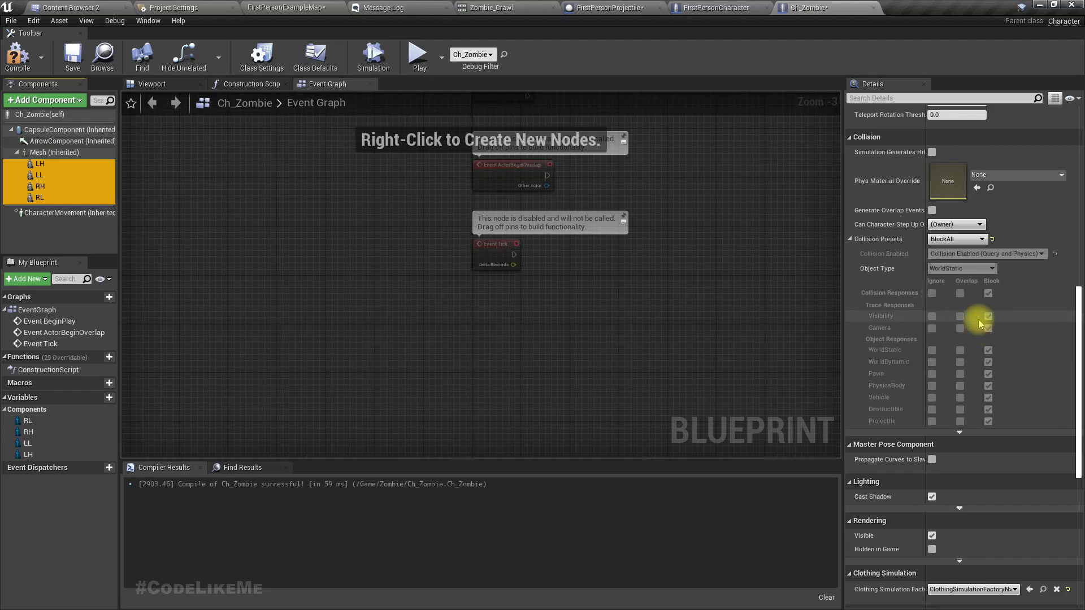
# - Enable simulation-generated hit events and overlap events for the four limb components, and compile Ch_Zombie
pyautogui.scroll(1, 981, 320)
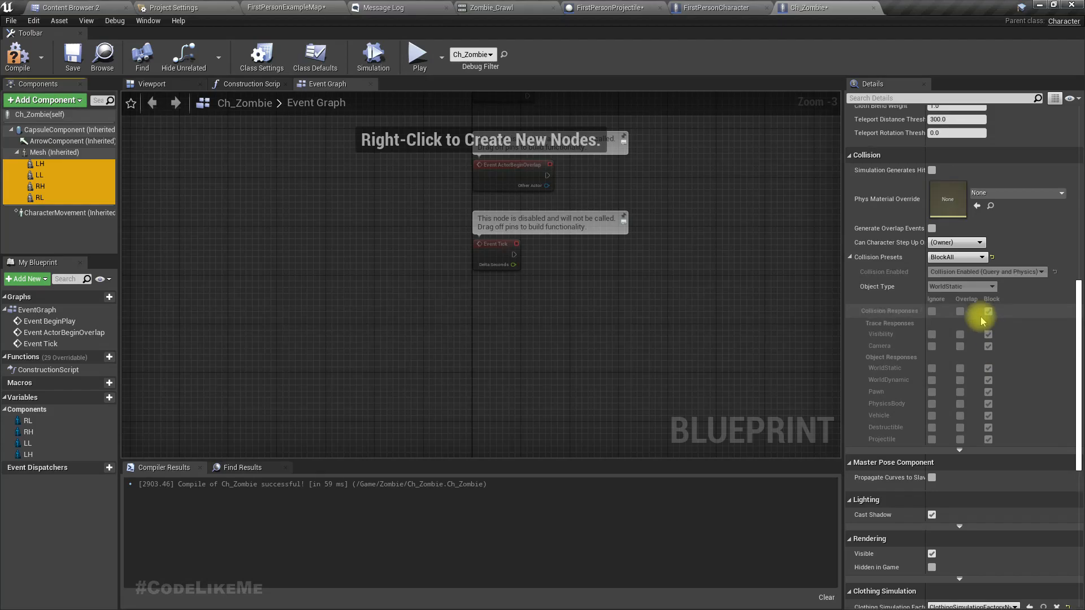
pyautogui.click(932, 228)
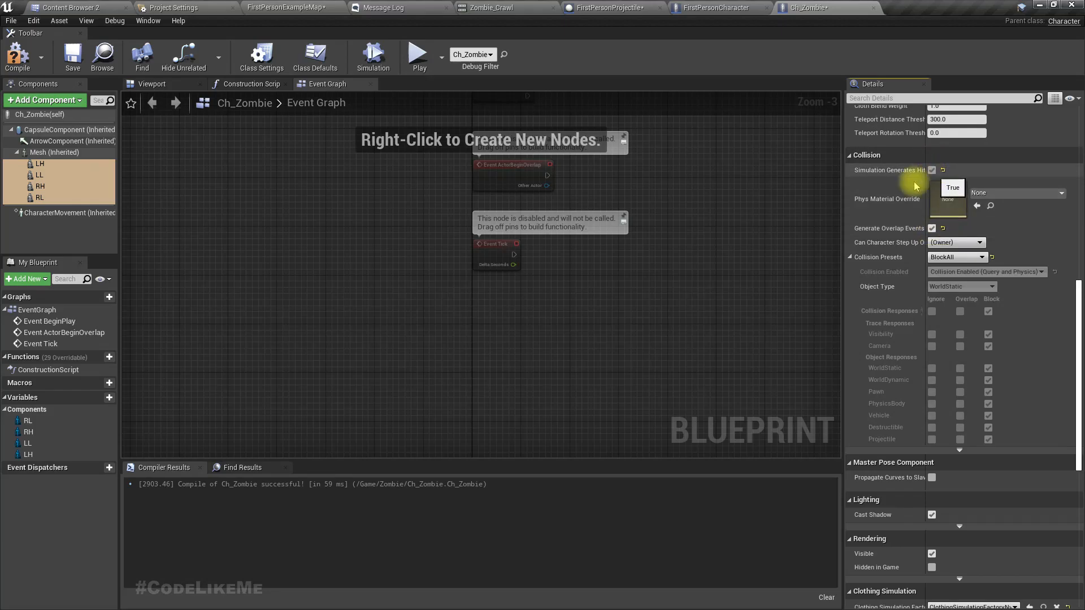
pyautogui.click(77, 69)
pyautogui.click(695, 247)
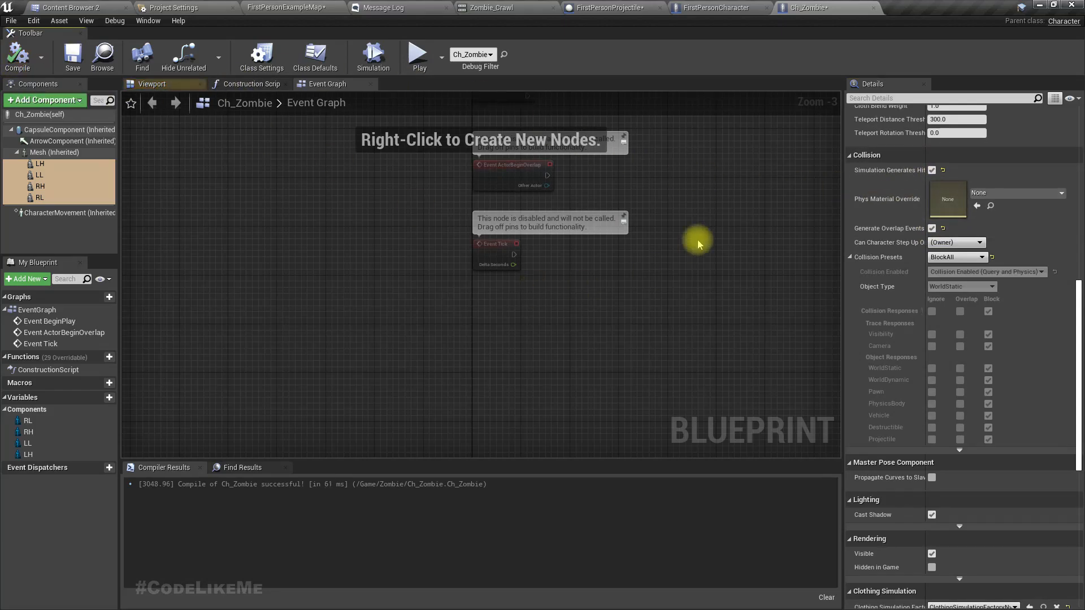
# - Play-test FirstPersonExampleMap in the editor viewport, firing projectiles toward the zombie, and end the session
pyautogui.click(269, 7)
pyautogui.click(626, 45)
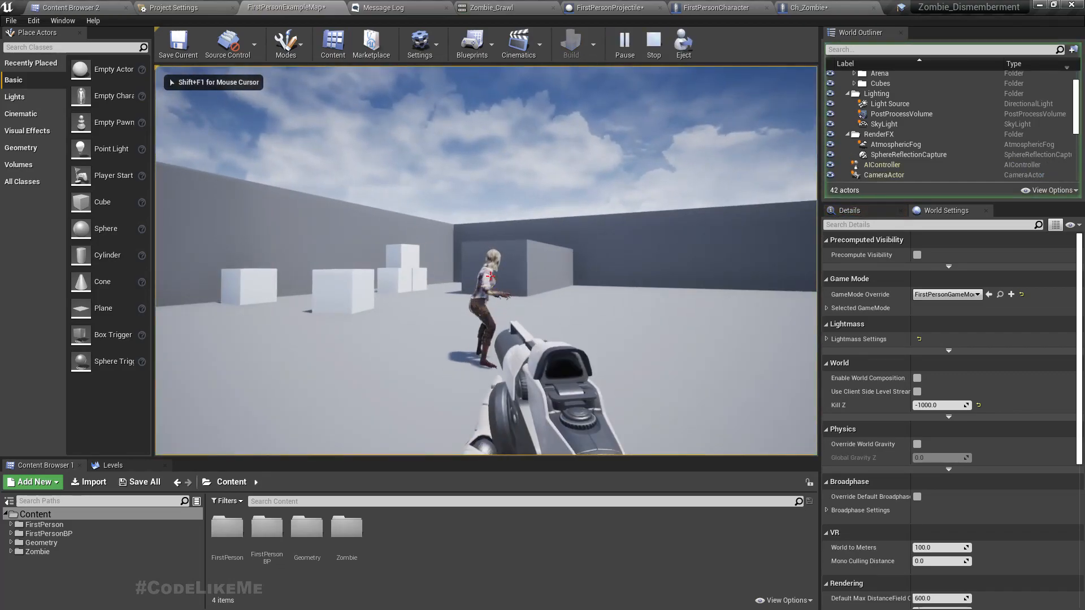
pyautogui.press('d')
pyautogui.click(490, 276)
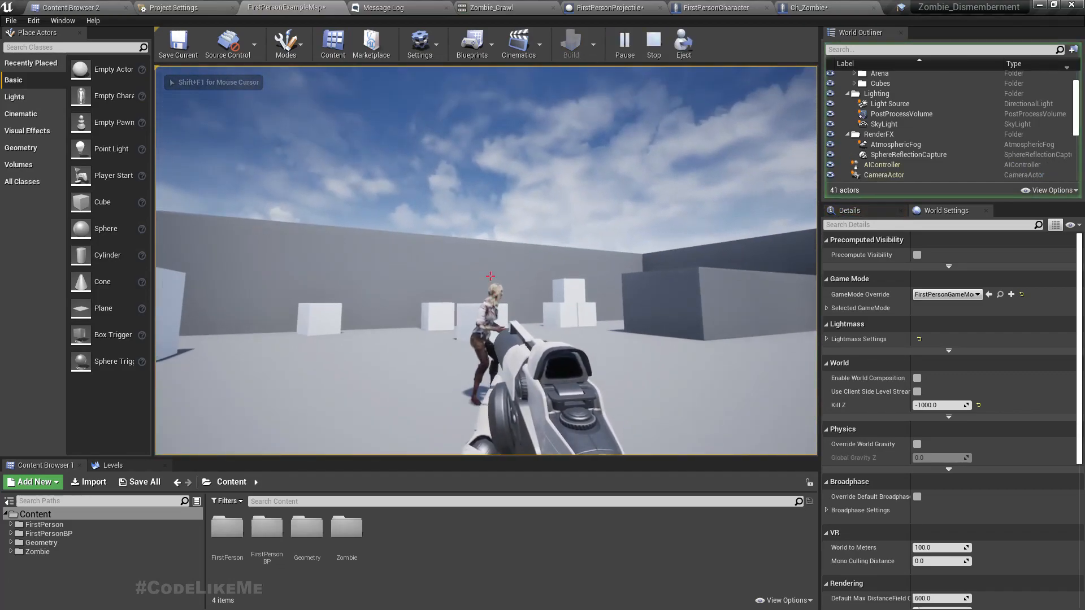
pyautogui.click(489, 276)
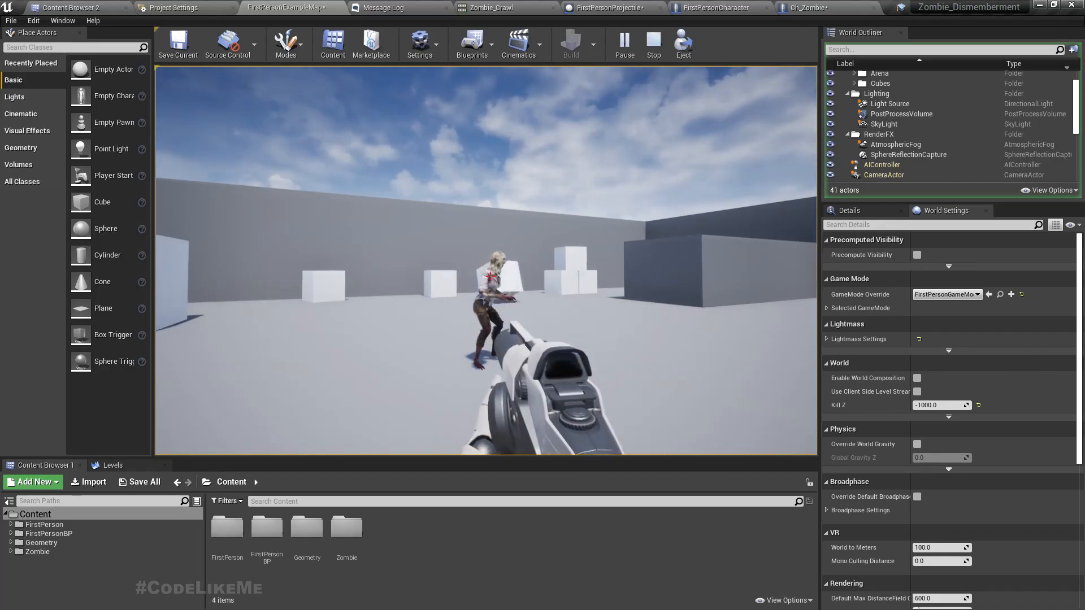
pyautogui.press('Escape')
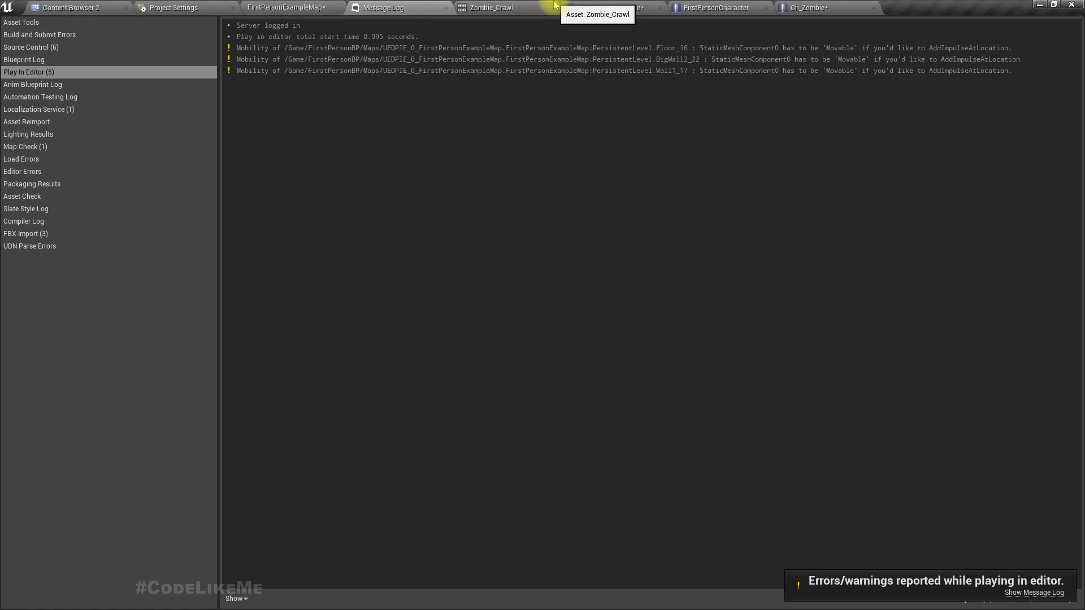
# - Set the collision preset of the LH, LL, RH and RL components in Ch_Zombie to Ragdoll
pyautogui.click(808, 8)
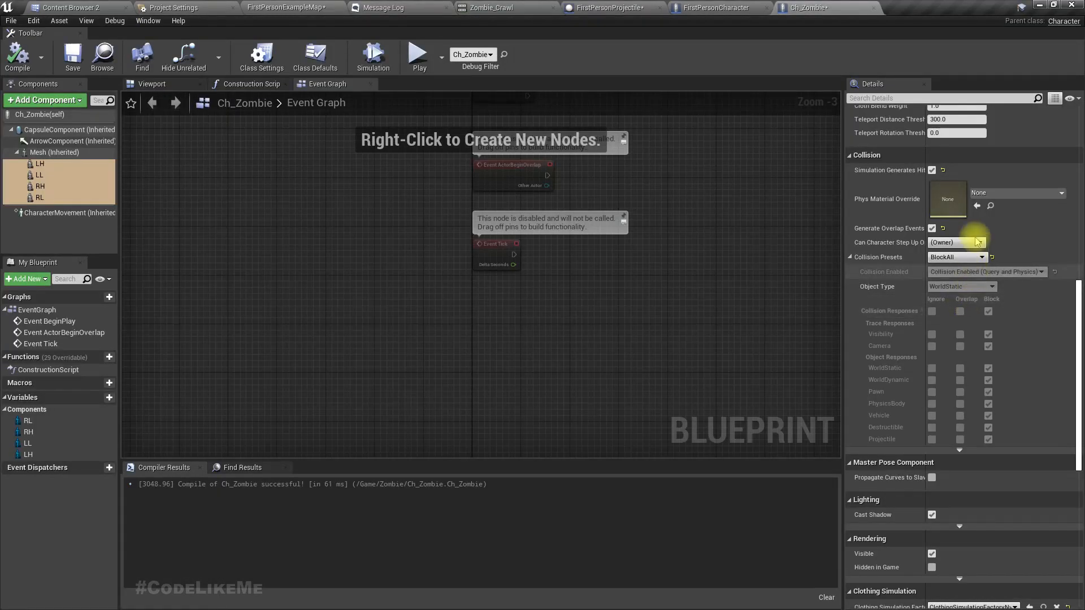
pyautogui.click(955, 257)
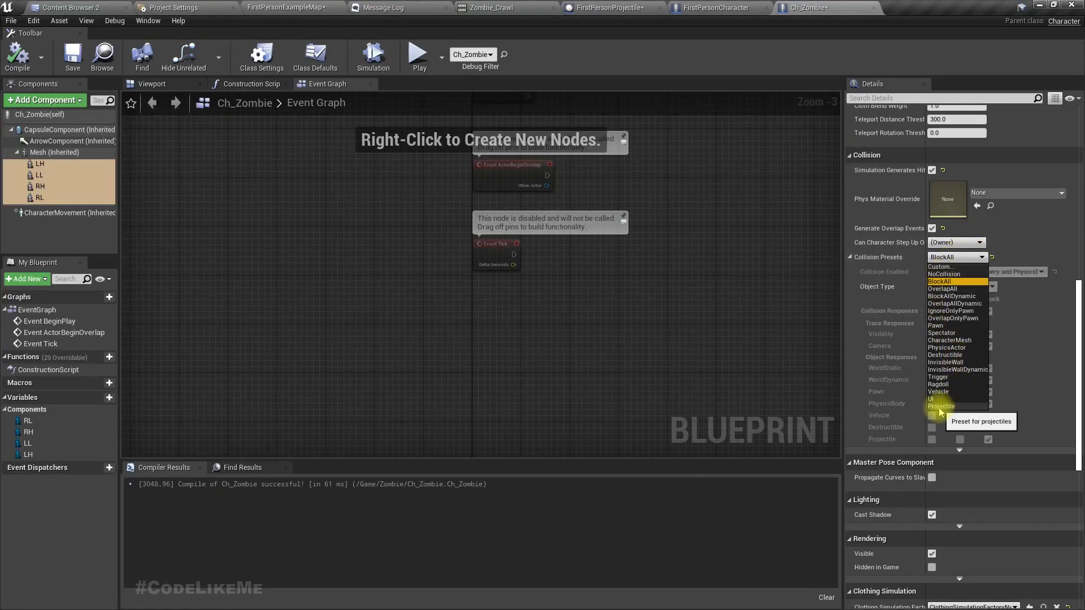
pyautogui.click(937, 385)
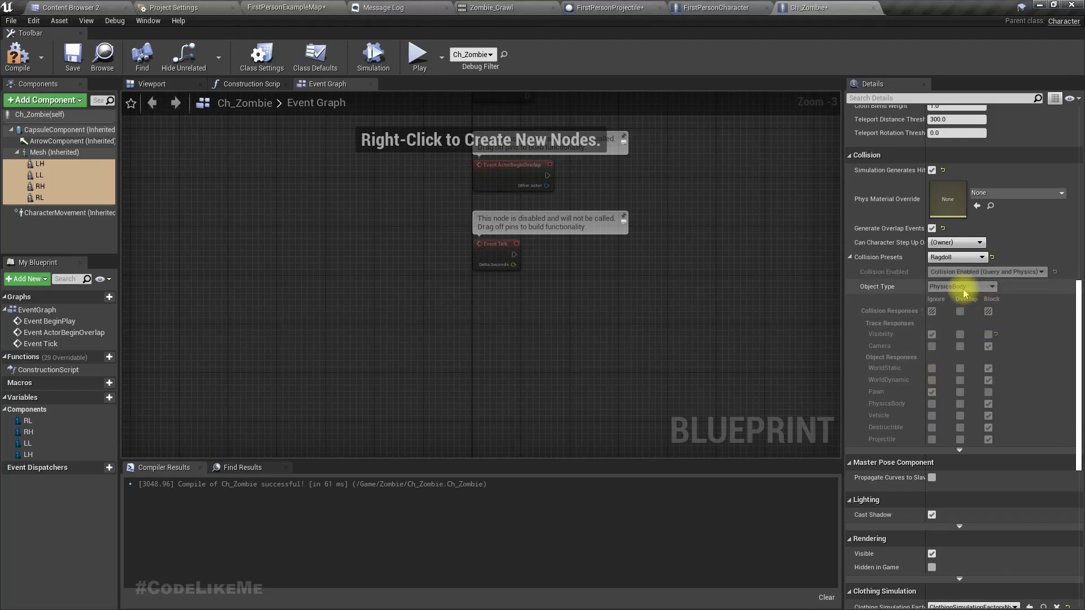
pyautogui.scroll(-1, 964, 293)
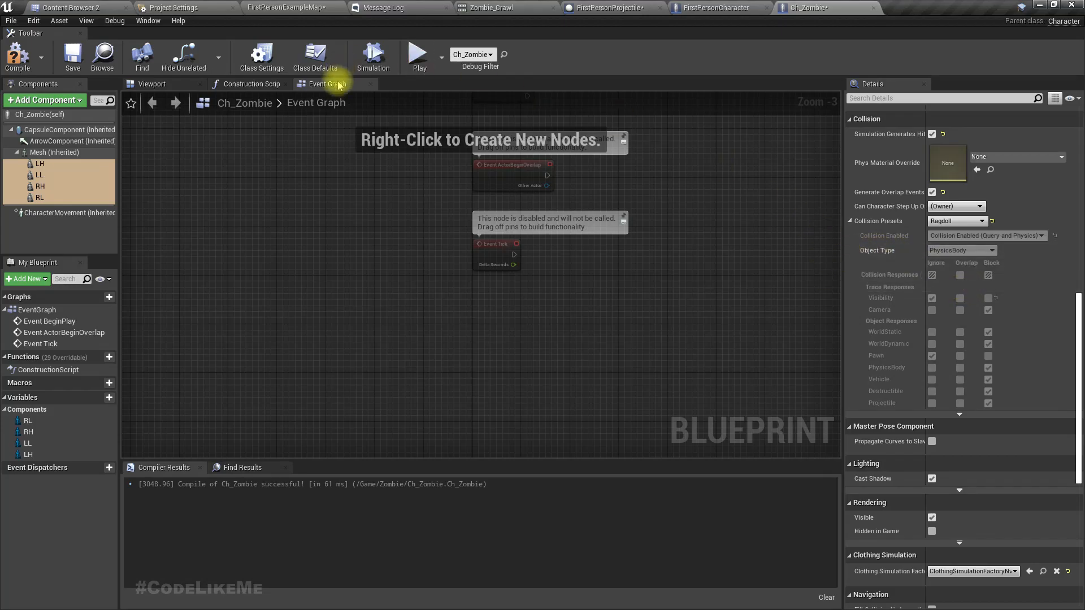
# - Return to FirstPersonExampleMap, and run and stop a physics simulation of the bodies in Torso_PhysicsAsset
pyautogui.click(291, 7)
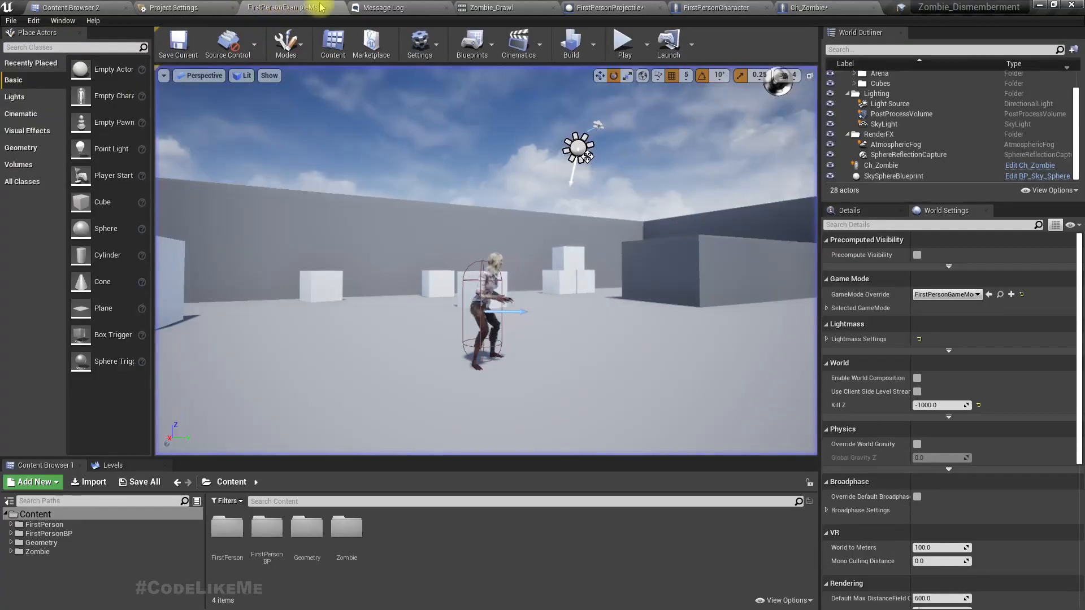
pyautogui.click(624, 83)
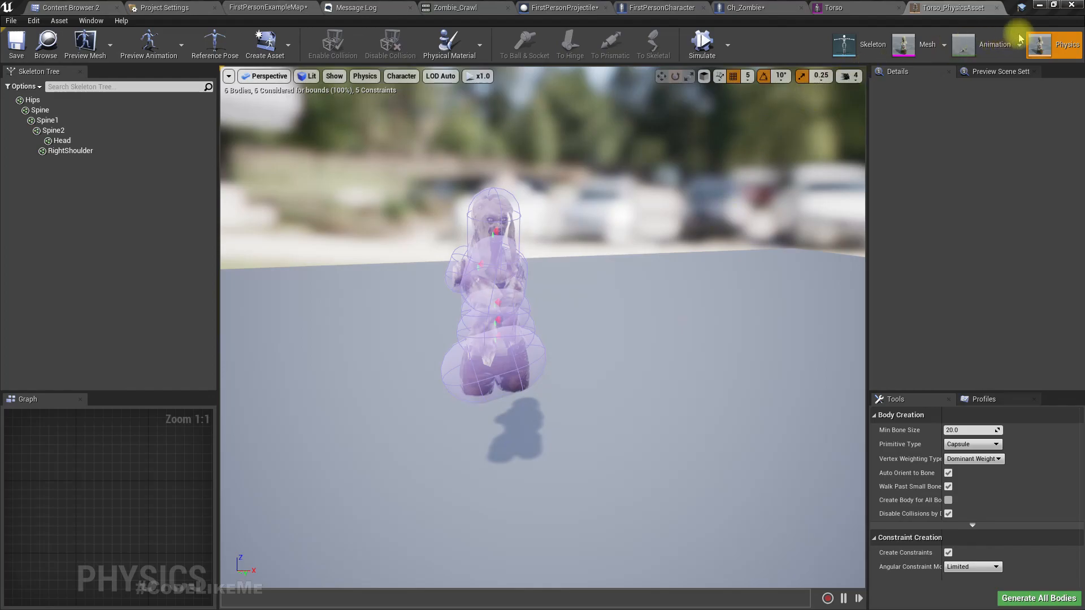
pyautogui.click(701, 41)
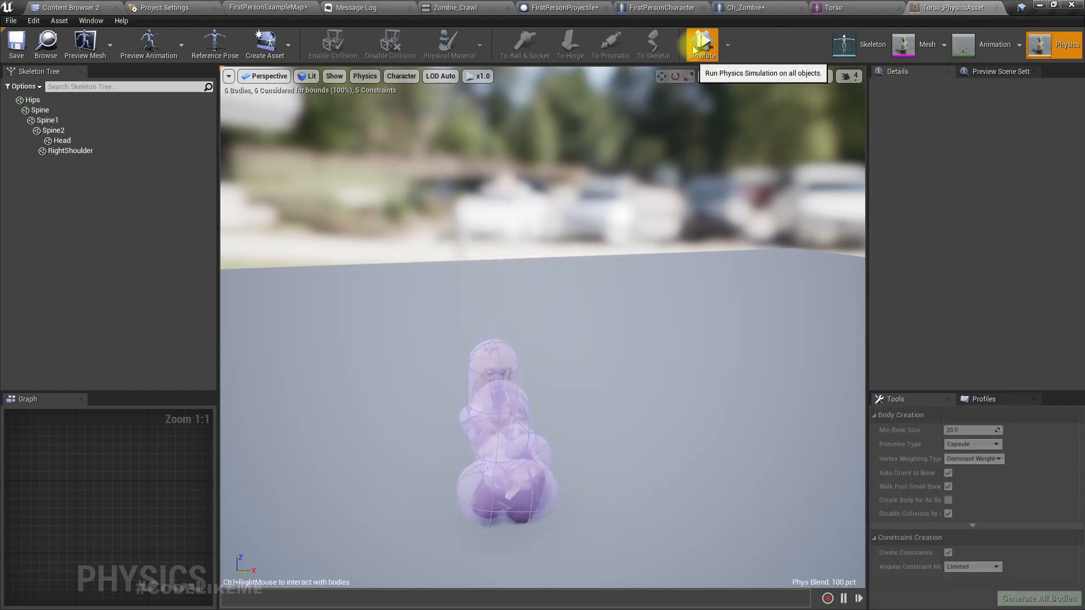
pyautogui.click(701, 43)
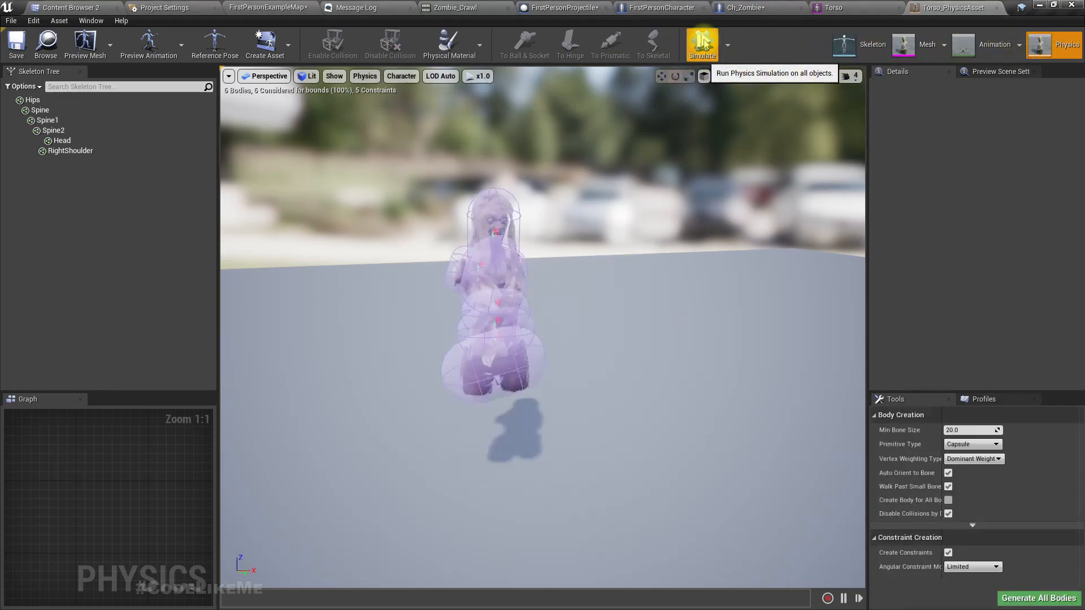
# - Set the collision preset of the inherited Mesh component in Ch_Zombie to Ragdoll
pyautogui.click(744, 8)
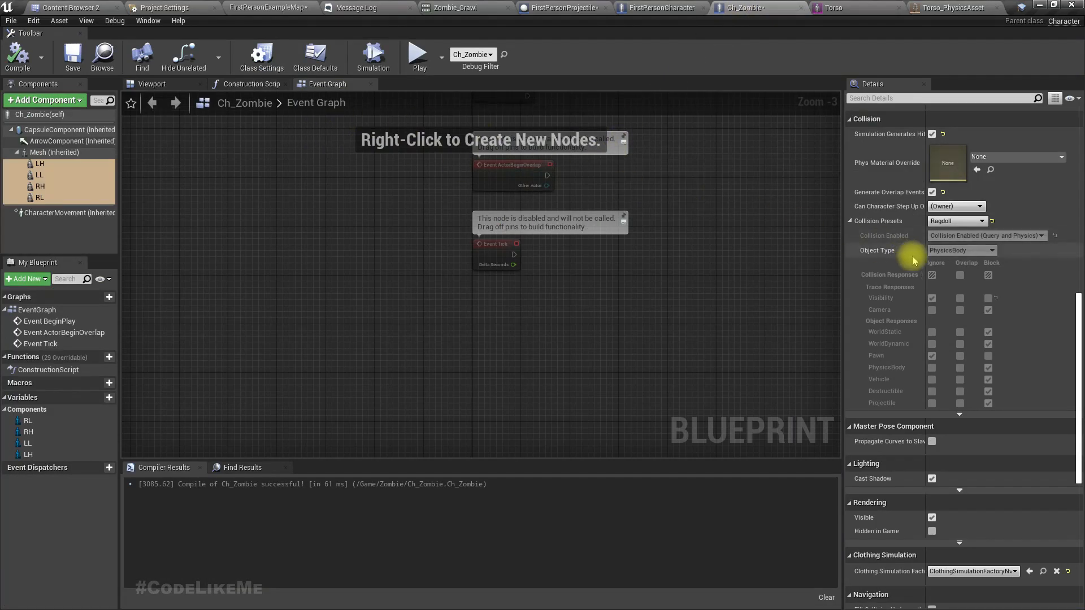
pyautogui.scroll(6, 984, 297)
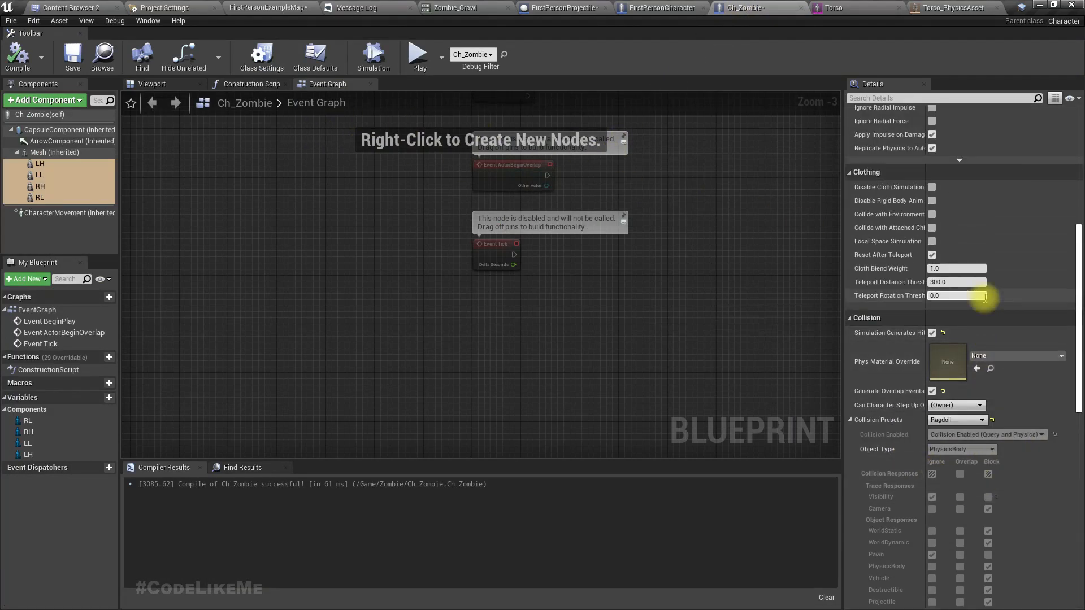
pyautogui.click(152, 83)
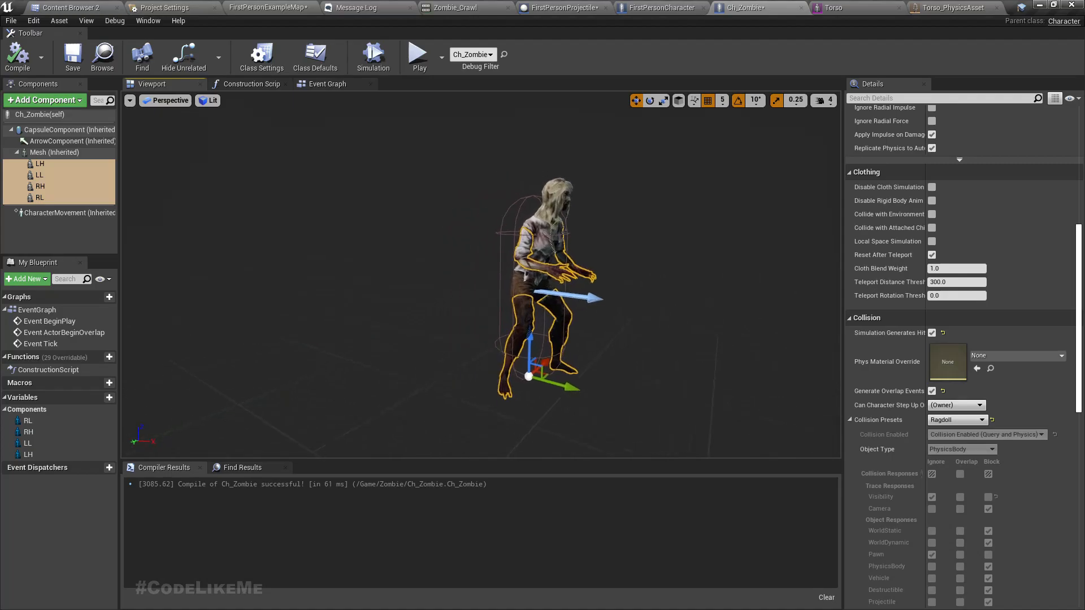
pyautogui.moveTo(481, 274); pyautogui.dragTo(593, 285, button='right')
pyautogui.moveTo(339, 240); pyautogui.dragTo(418, 240, button='right')
pyautogui.click(54, 152)
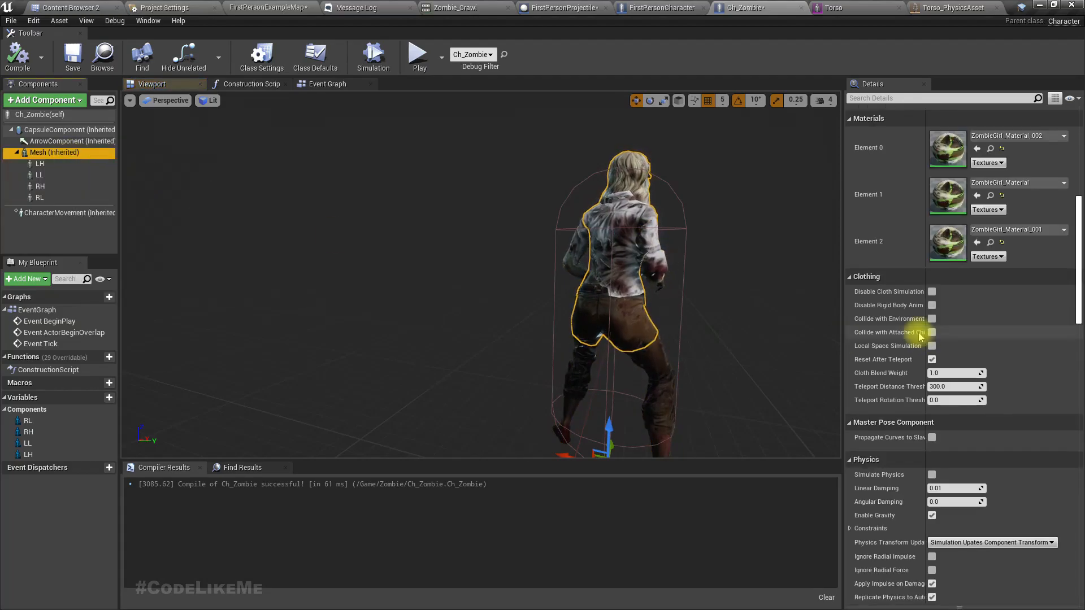
pyautogui.scroll(-10, 961, 336)
pyautogui.scroll(-3, 1003, 342)
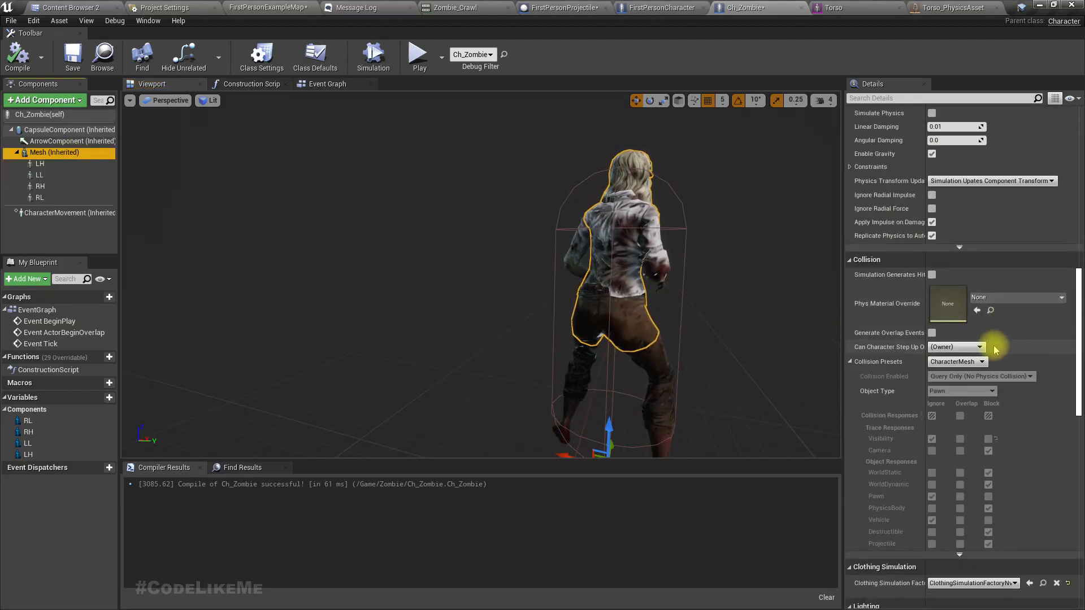
pyautogui.click(963, 365)
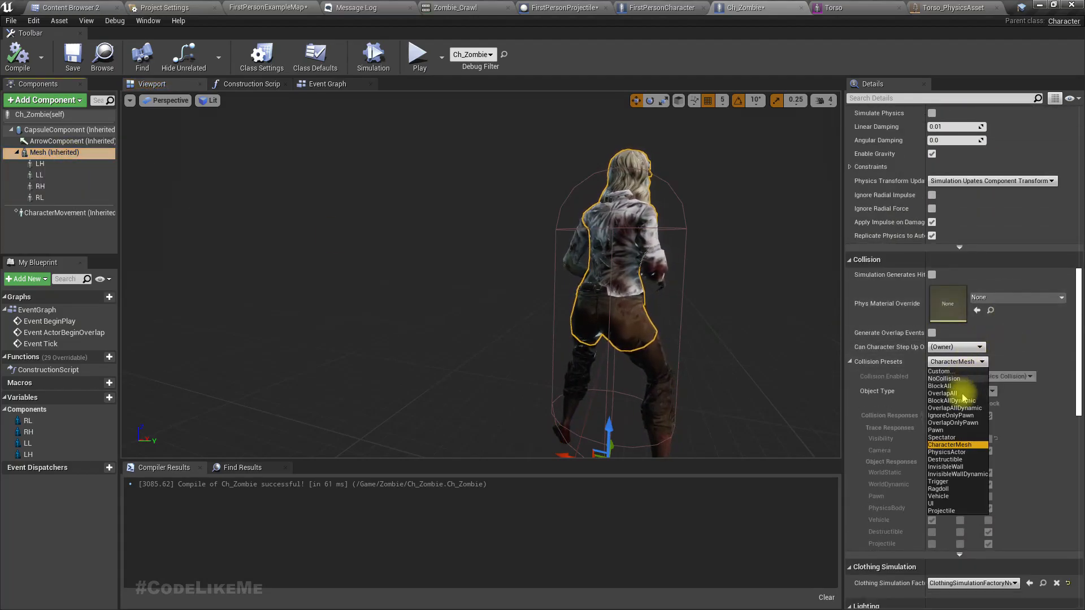
pyautogui.click(938, 489)
# - Enable simulation-generated hit events and overlap events for the inherited Mesh, compile Ch_Zombie and review the Mesh's collision settings
pyautogui.scroll(-2, 994, 462)
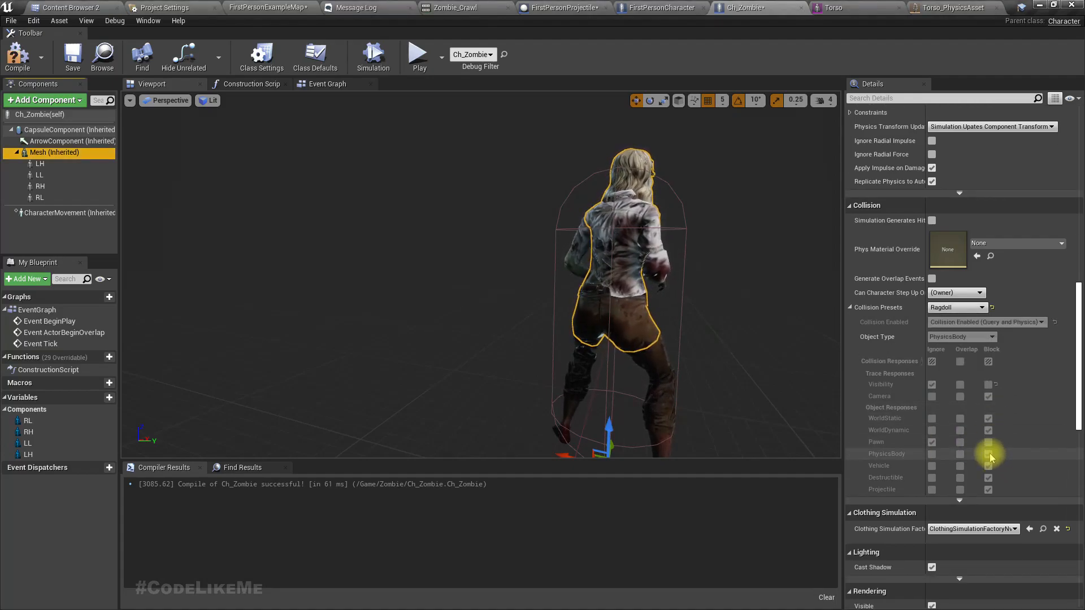
pyautogui.scroll(3, 1004, 332)
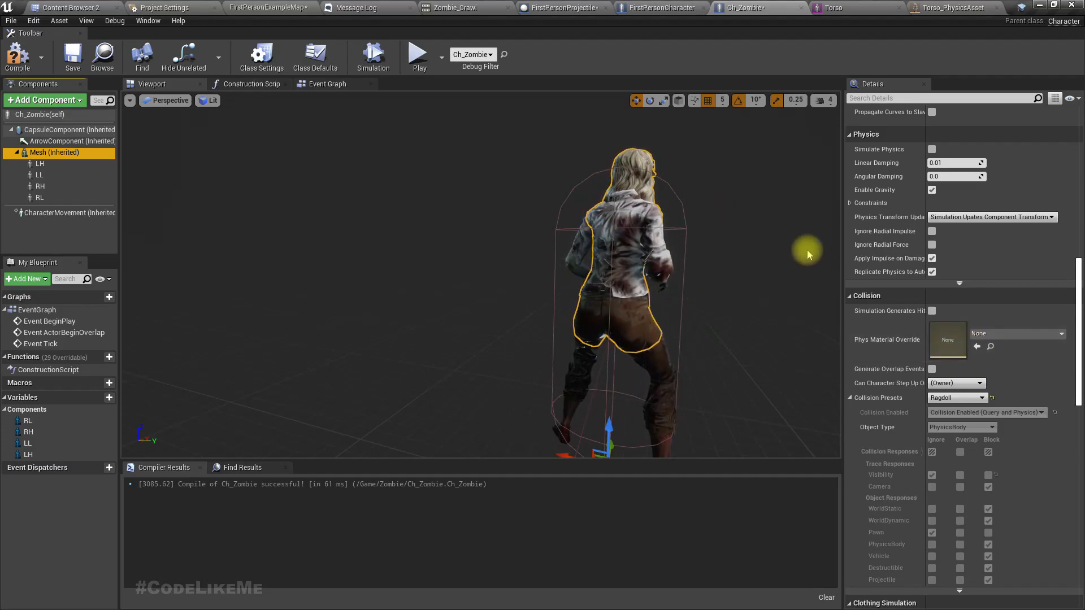
pyautogui.click(931, 311)
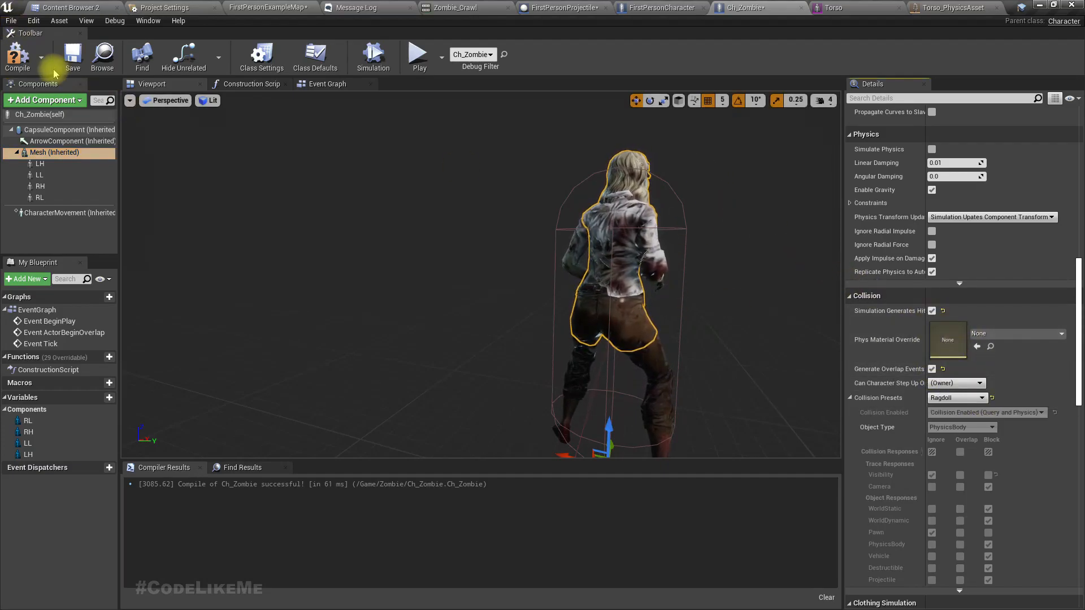
pyautogui.click(13, 60)
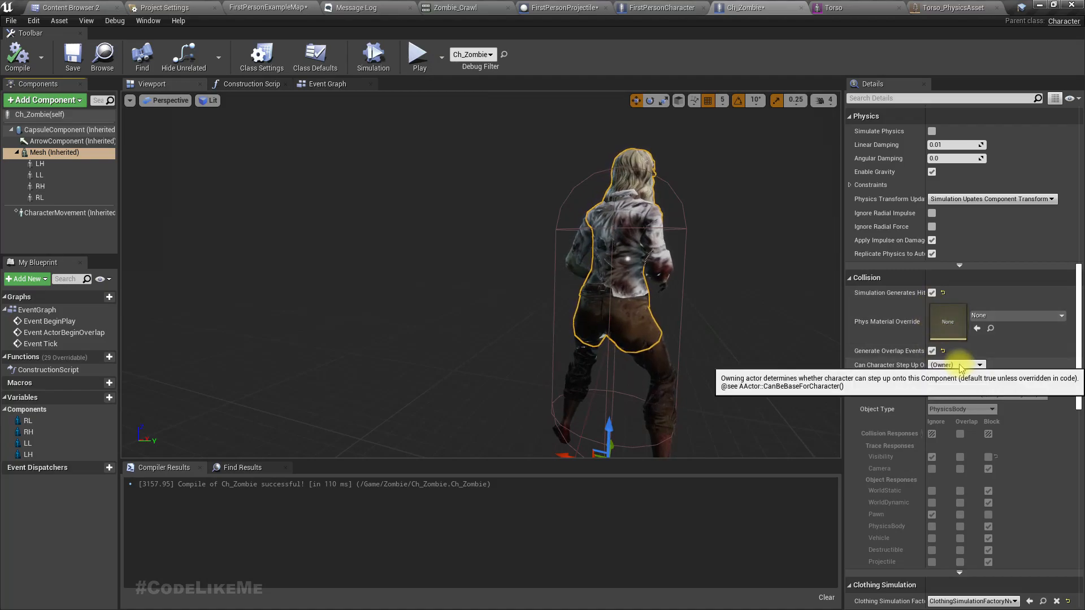
pyautogui.click(58, 153)
pyautogui.scroll(-3, 1000, 419)
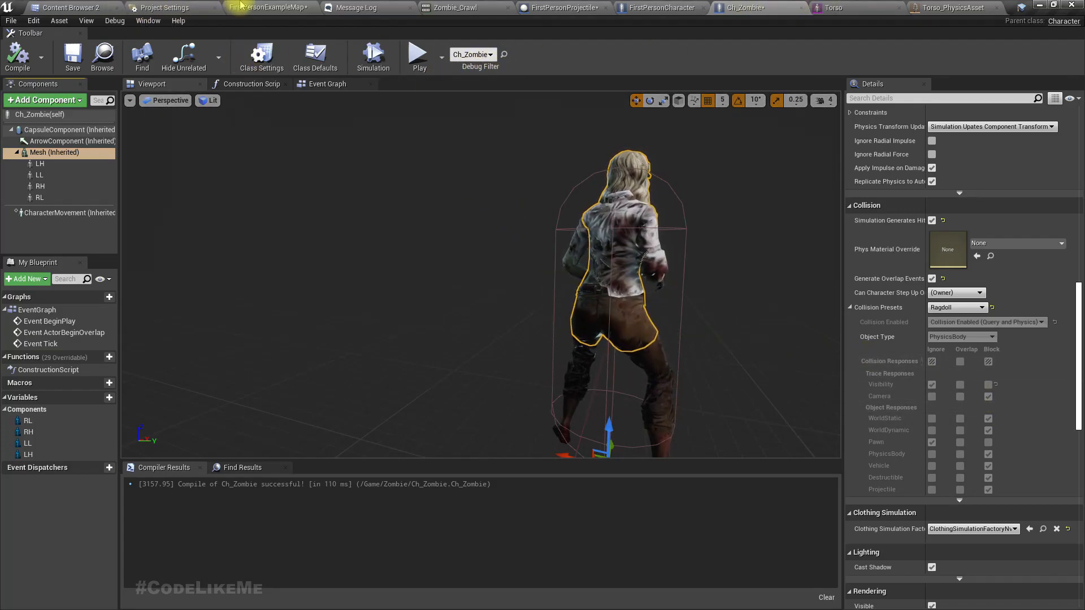
# - Play FirstPersonExampleMap, fire projectiles at the zombie and stop the session
pyautogui.click(257, 7)
pyautogui.hotkey('alt', 'p')
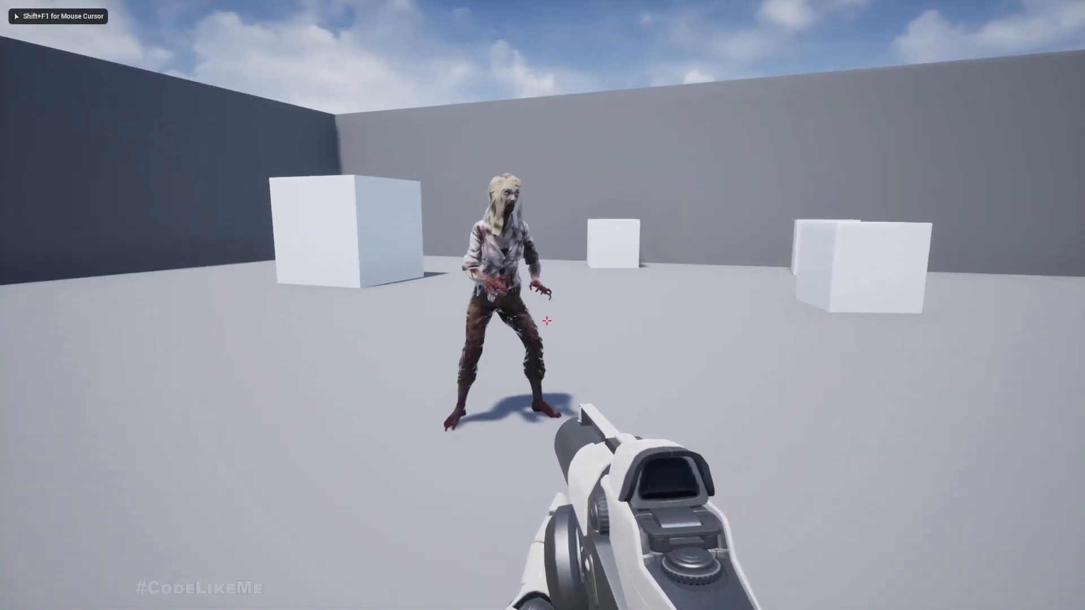
pyautogui.click(547, 321)
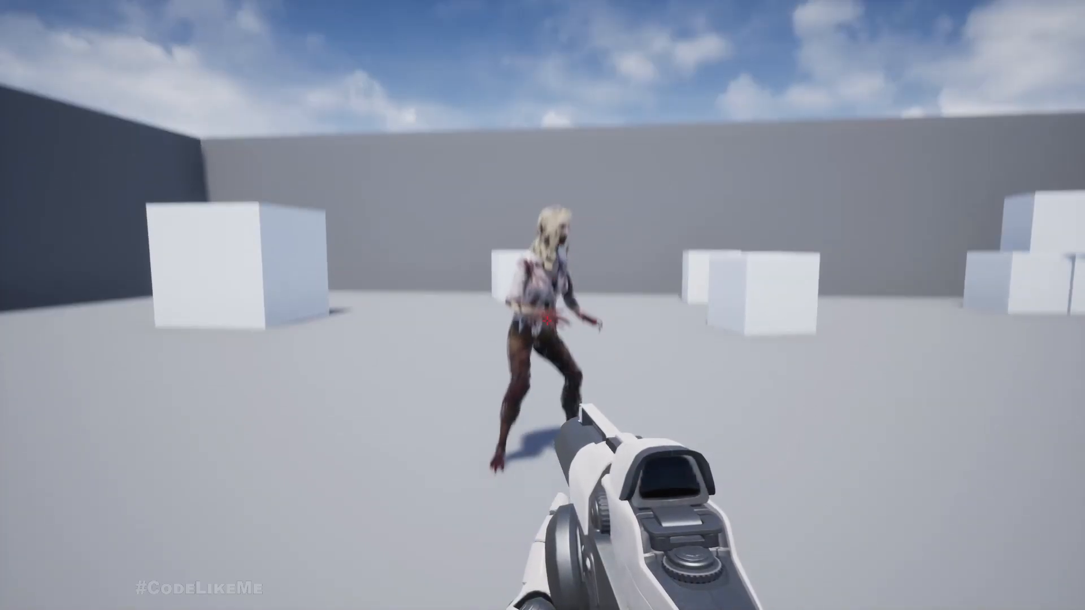
pyautogui.click(546, 321)
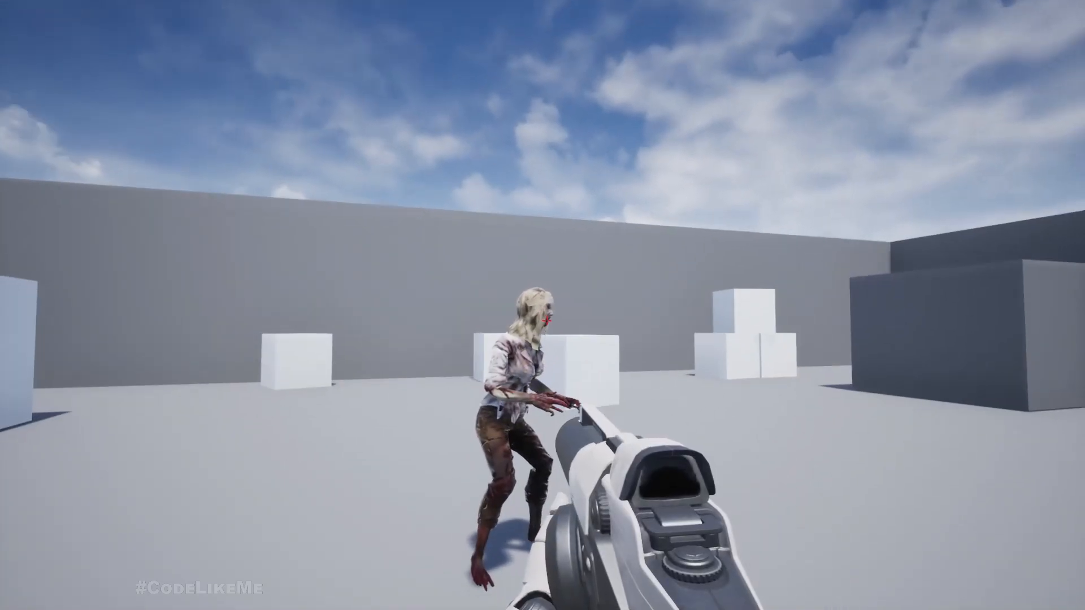
pyautogui.press('Escape')
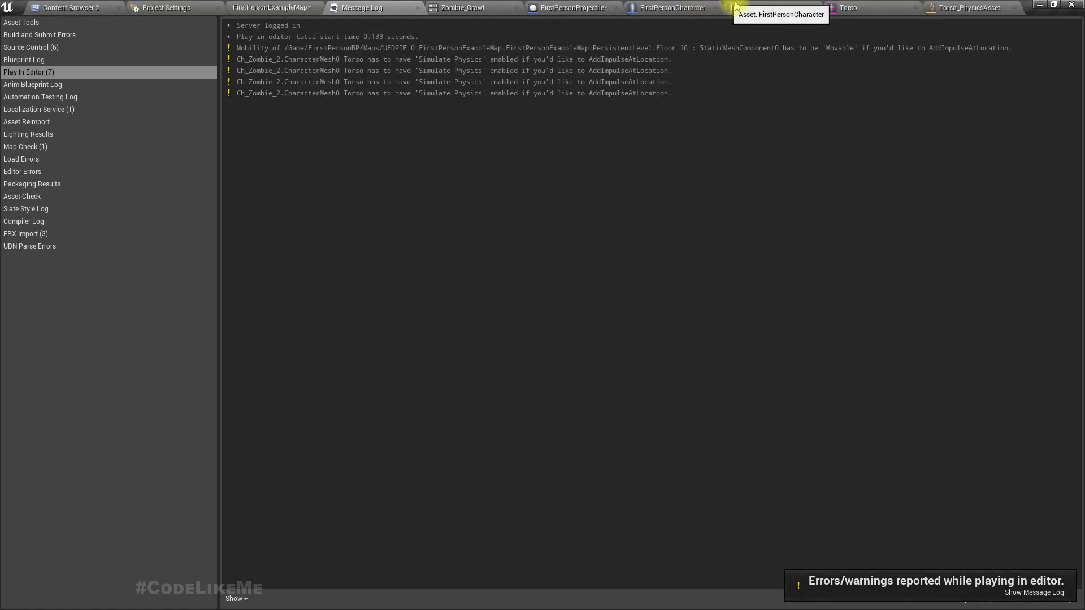
# - In the FirstPersonProjectile event graph, move the Add Impulse at Location, Branch and Is Simulating Physics nodes above the comment box
pyautogui.click(594, 8)
pyautogui.moveTo(641, 382); pyautogui.dragTo(456, 382, button='right')
pyautogui.click(506, 247)
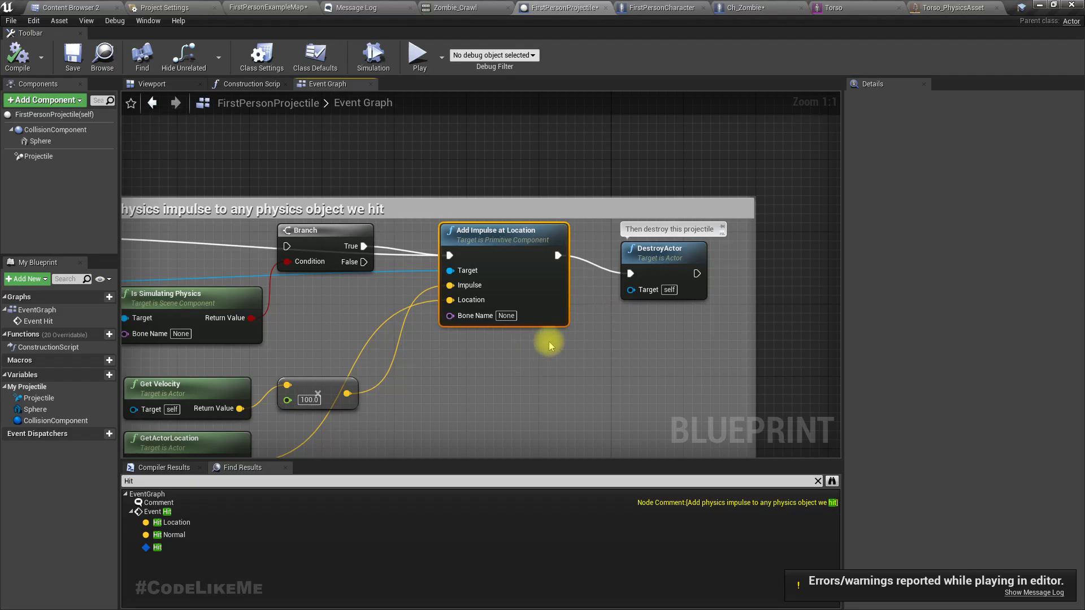
pyautogui.moveTo(642, 271)
pyautogui.mouseDown(button='right')
pyautogui.moveTo(834, 293)
pyautogui.moveTo(638, 286)
pyautogui.moveTo(652, 289)
pyautogui.mouseUp(button='right')
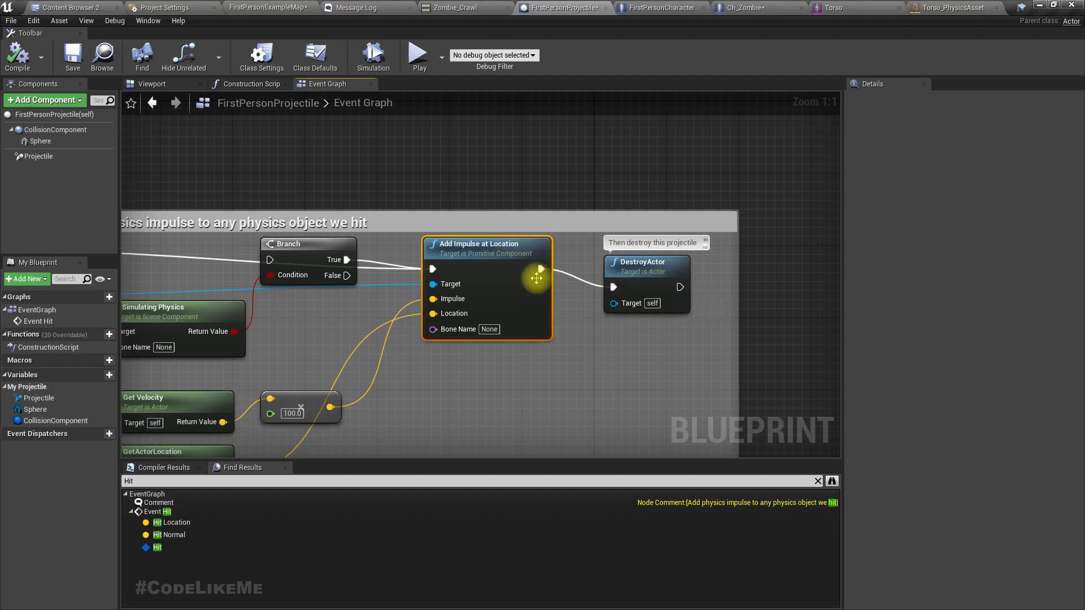
pyautogui.scroll(-5, 450, 245)
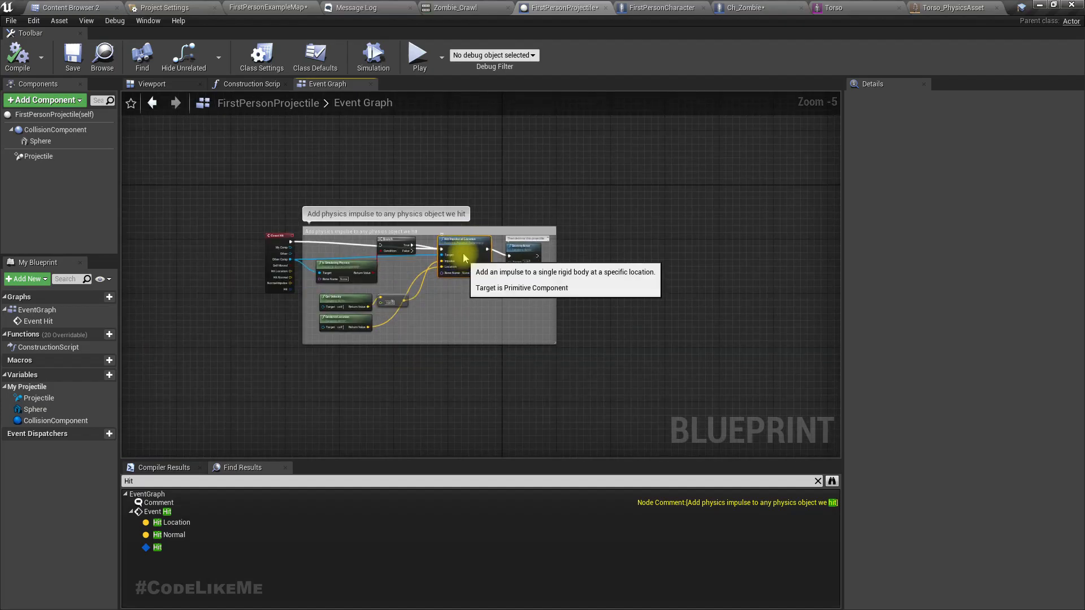
pyautogui.moveTo(463, 256); pyautogui.dragTo(472, 204)
pyautogui.scroll(5, 469, 206)
pyautogui.moveTo(421, 280); pyautogui.dragTo(554, 301, button='right')
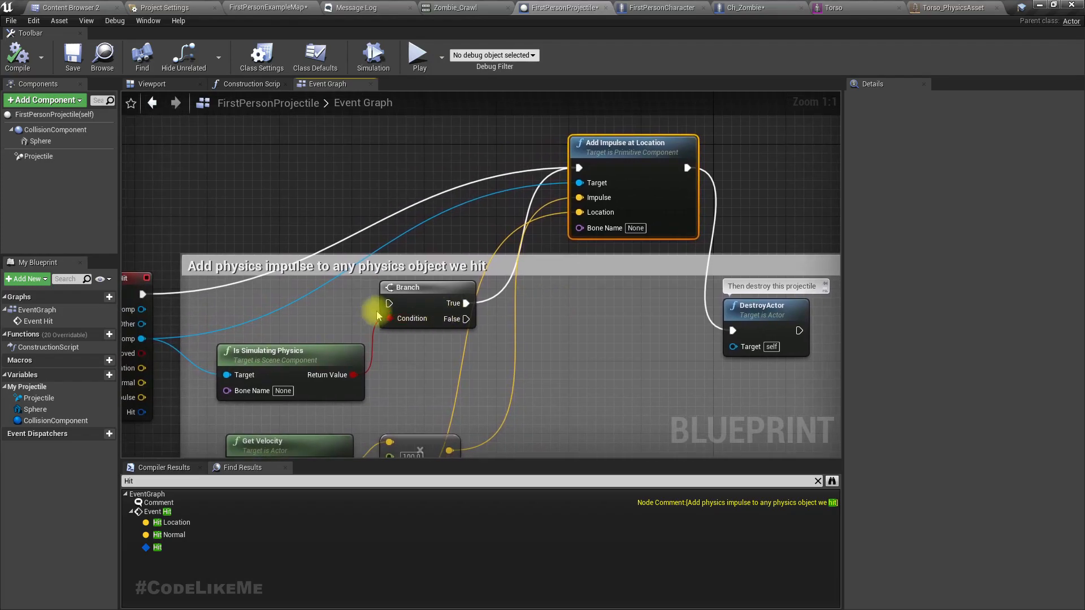
pyautogui.moveTo(358, 322); pyautogui.dragTo(405, 368)
pyautogui.moveTo(409, 300); pyautogui.dragTo(399, 136)
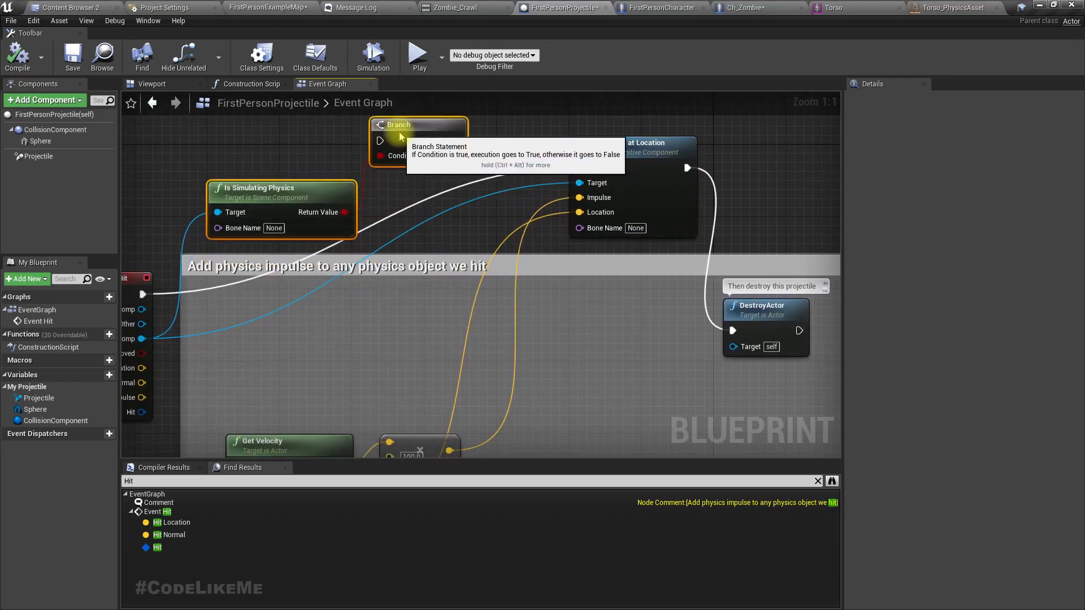
# - Route Event Hit to DestroyActor through a new Print String node that prints the display name of Other Comp
pyautogui.moveTo(240, 302); pyautogui.dragTo(300, 288, button='right')
pyautogui.moveTo(202, 280); pyautogui.dragTo(792, 317)
pyautogui.moveTo(202, 280); pyautogui.dragTo(500, 299)
pyautogui.write('print')
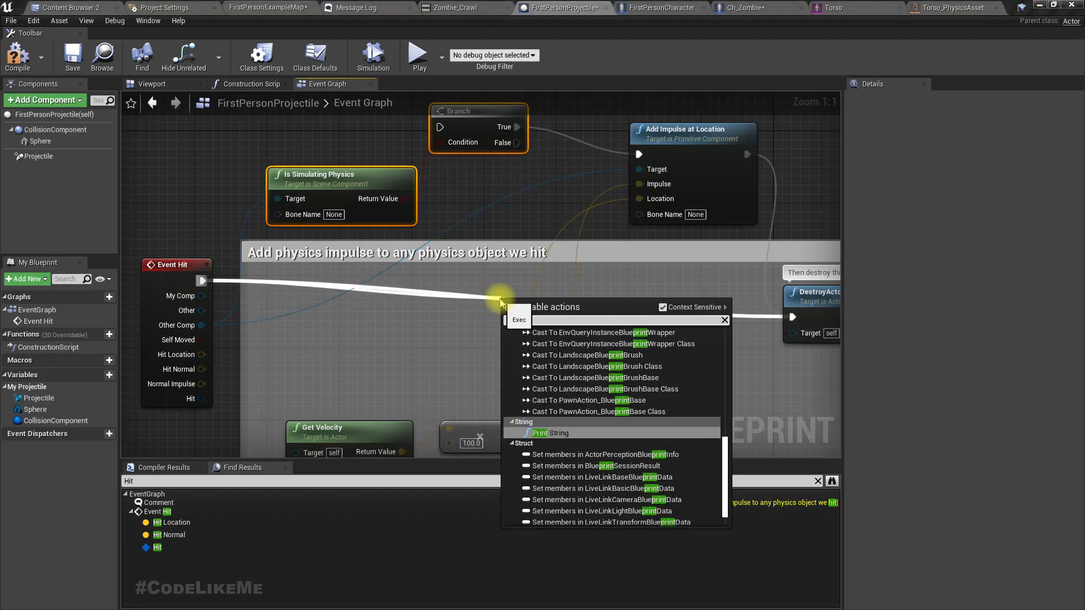
pyautogui.press('Return')
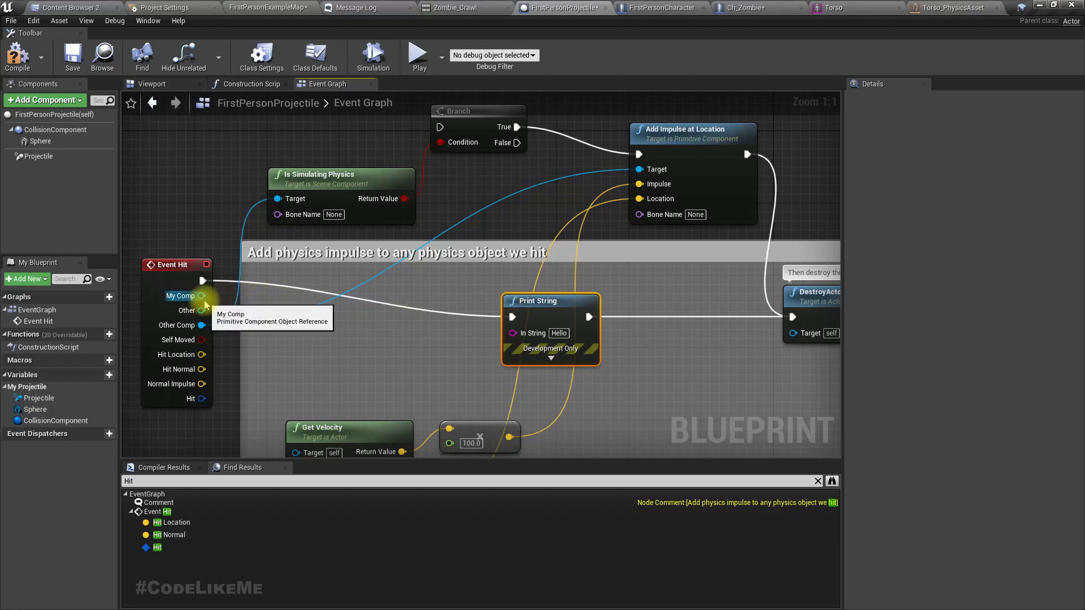
pyautogui.moveTo(201, 332); pyautogui.dragTo(531, 335)
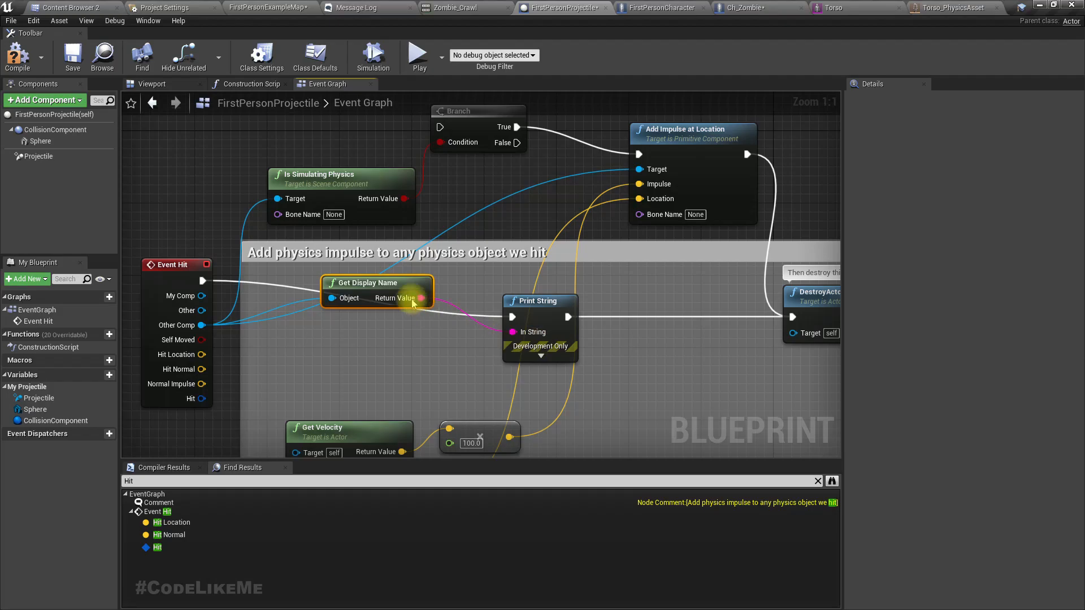
pyautogui.moveTo(414, 301); pyautogui.dragTo(414, 355)
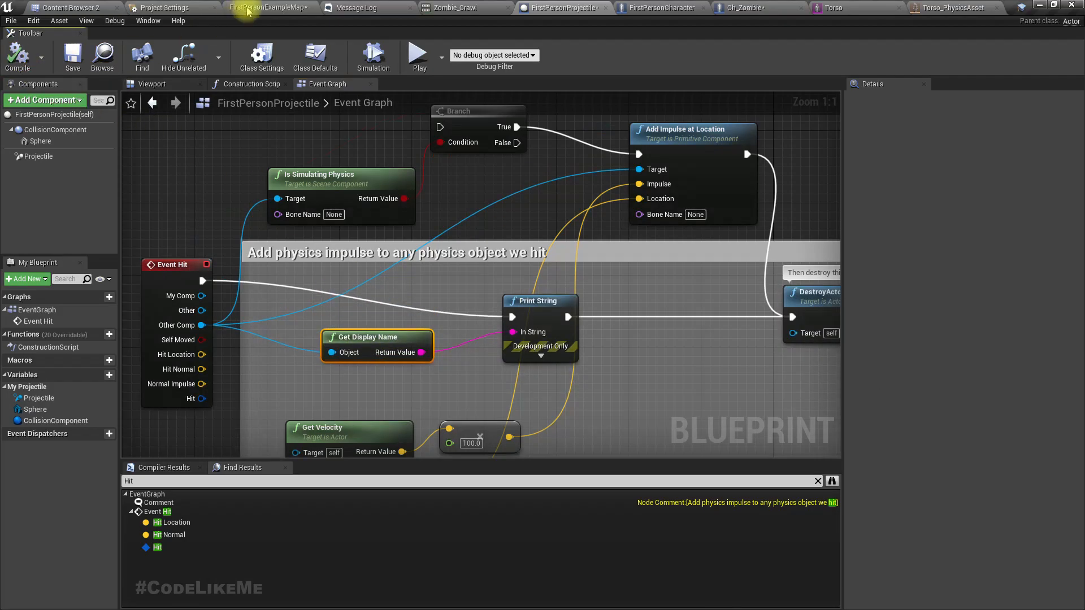
# - Play FirstPersonExampleMap again, shoot at different parts of the zombie to read the printed hit component names, and stop the session
pyautogui.click(243, 7)
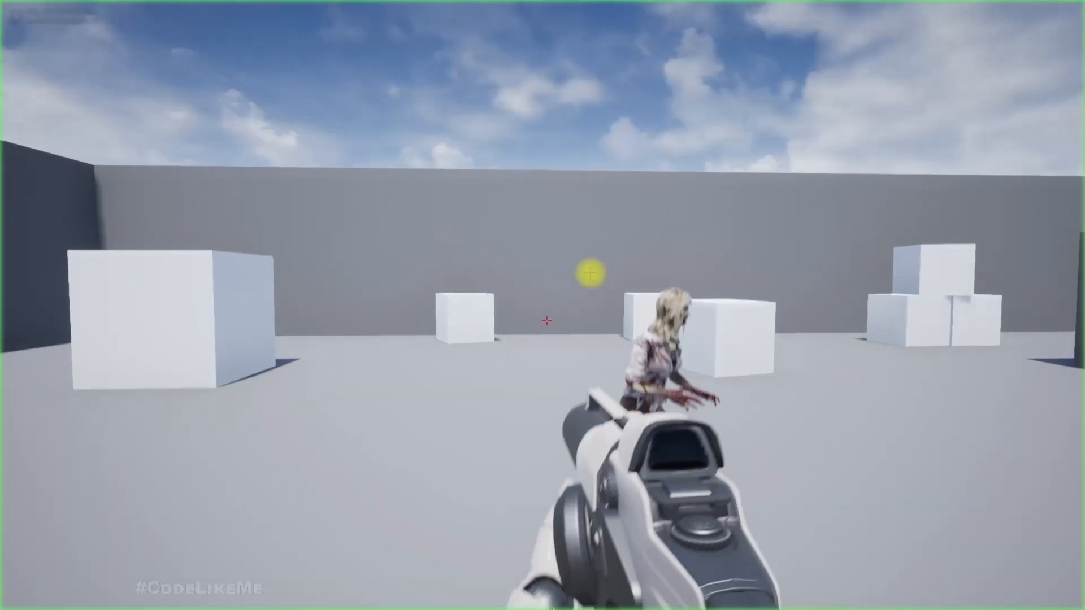
pyautogui.press('w')
pyautogui.click(547, 321)
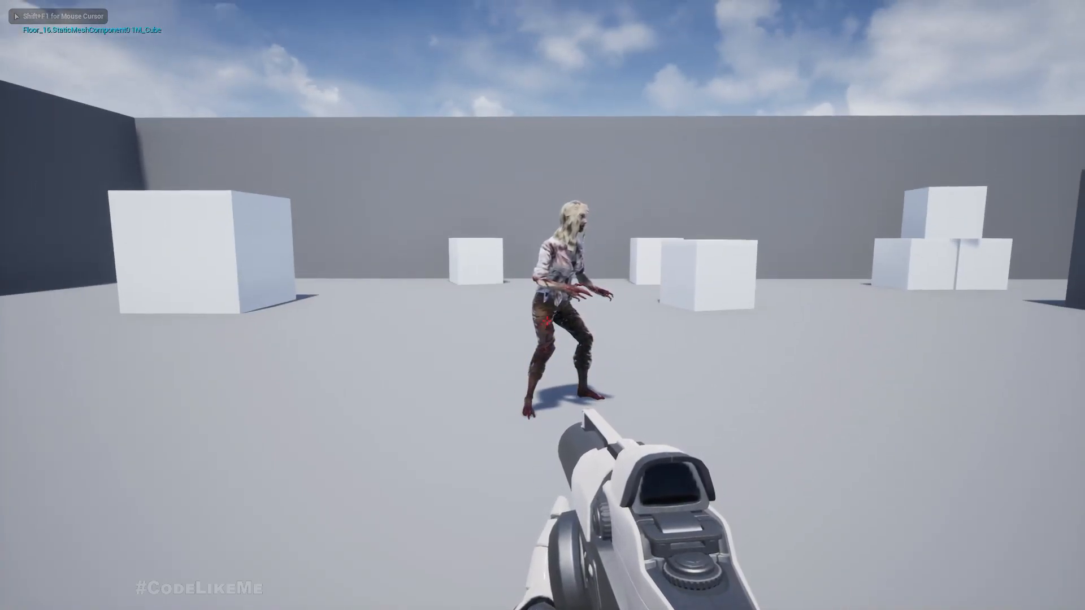
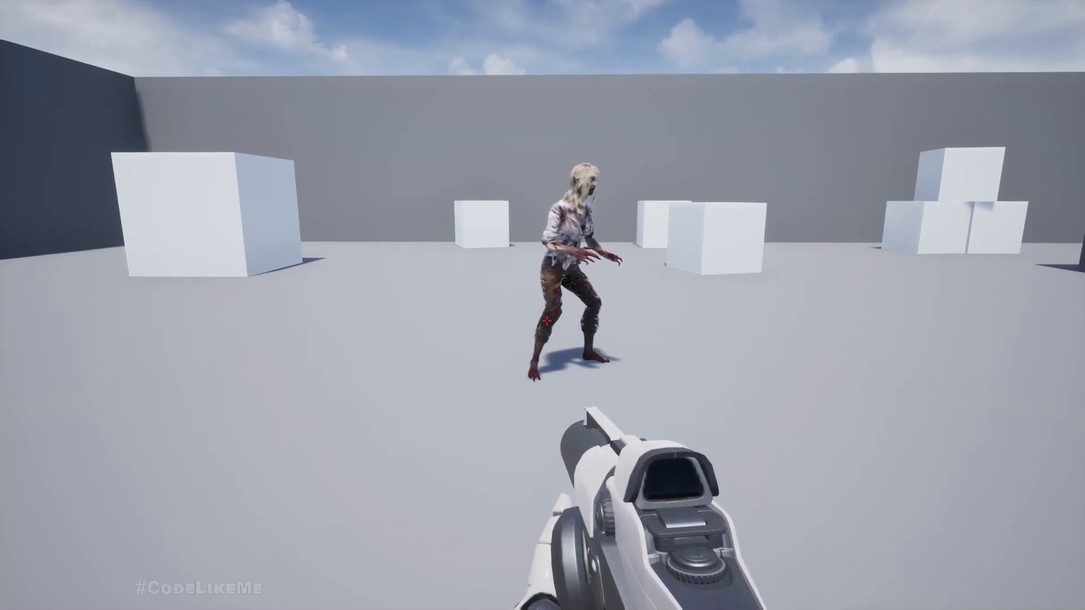
pyautogui.click(546, 321)
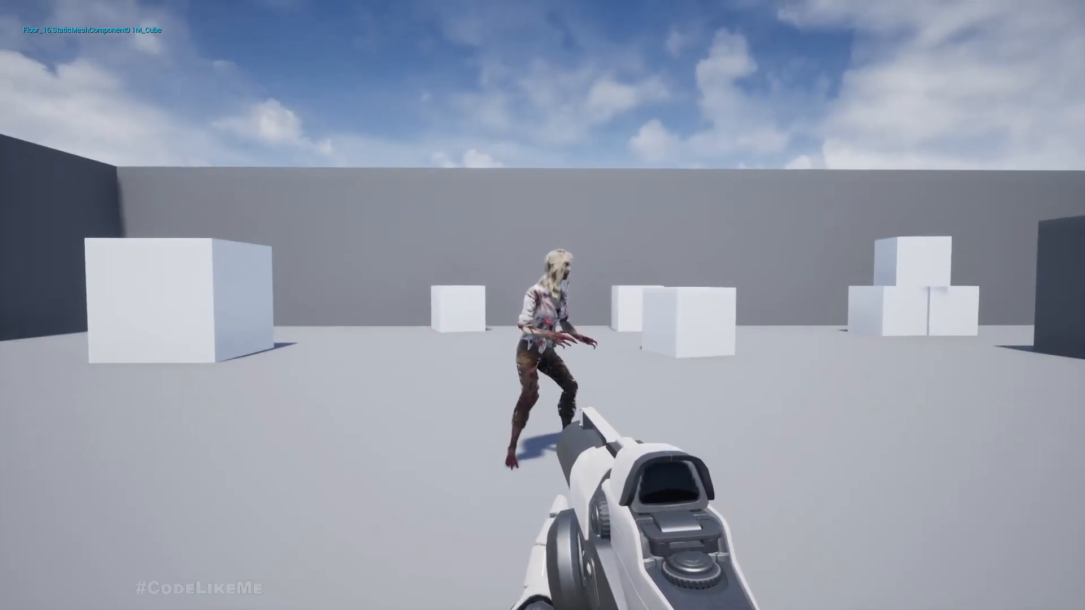
pyautogui.click(546, 321)
pyautogui.click(546, 321)
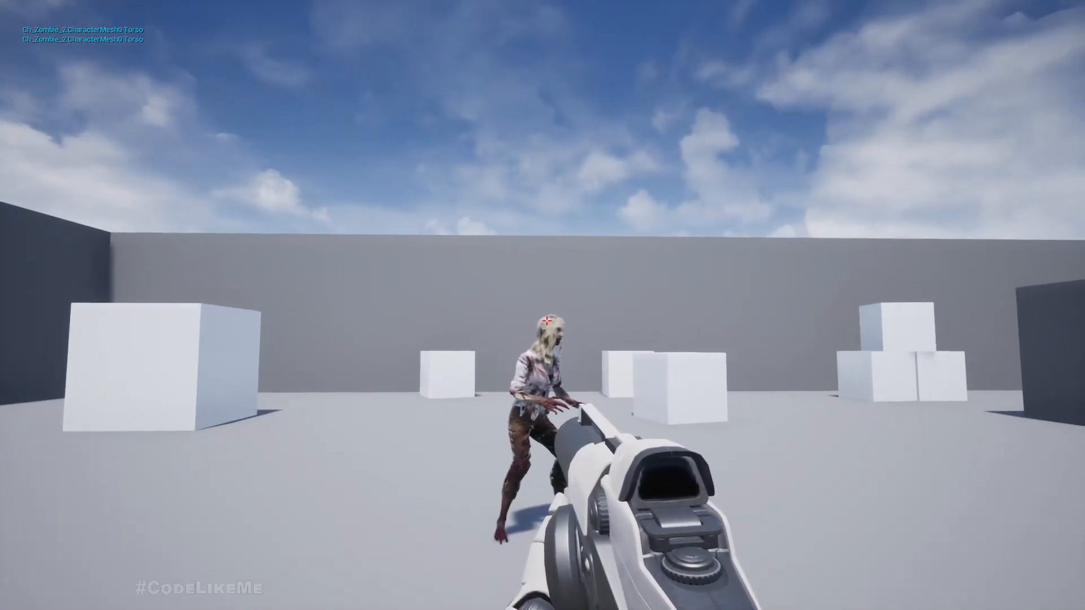
pyautogui.click(546, 321)
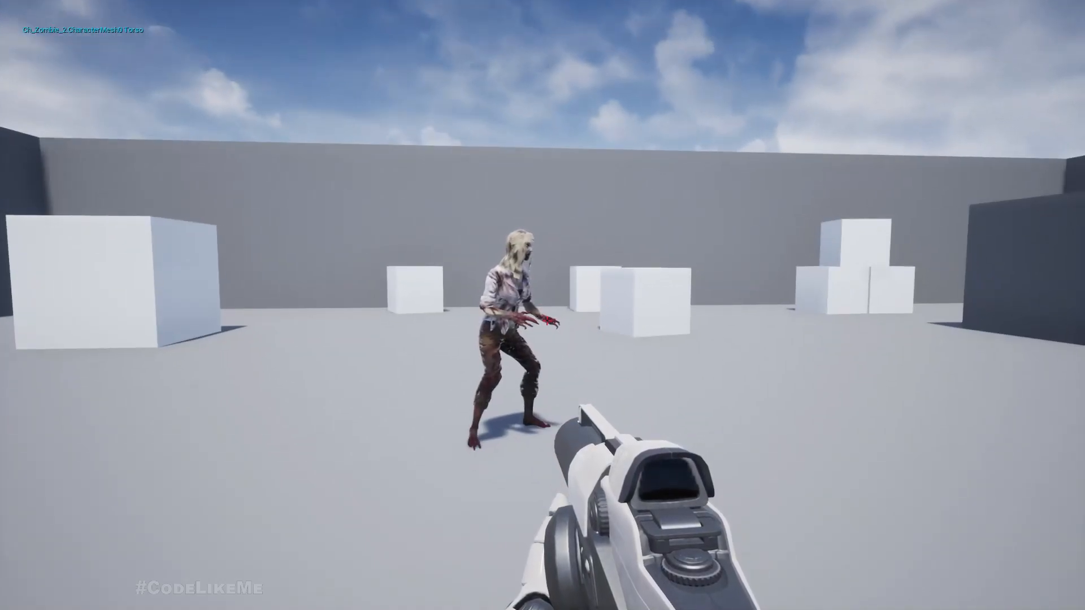
pyautogui.click(546, 321)
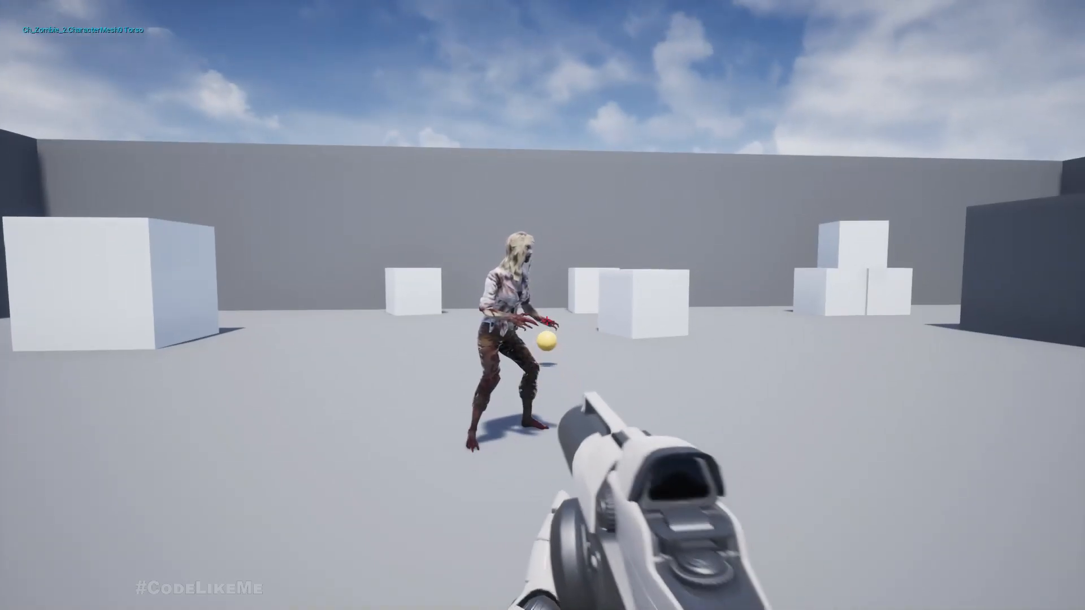
pyautogui.click(546, 321)
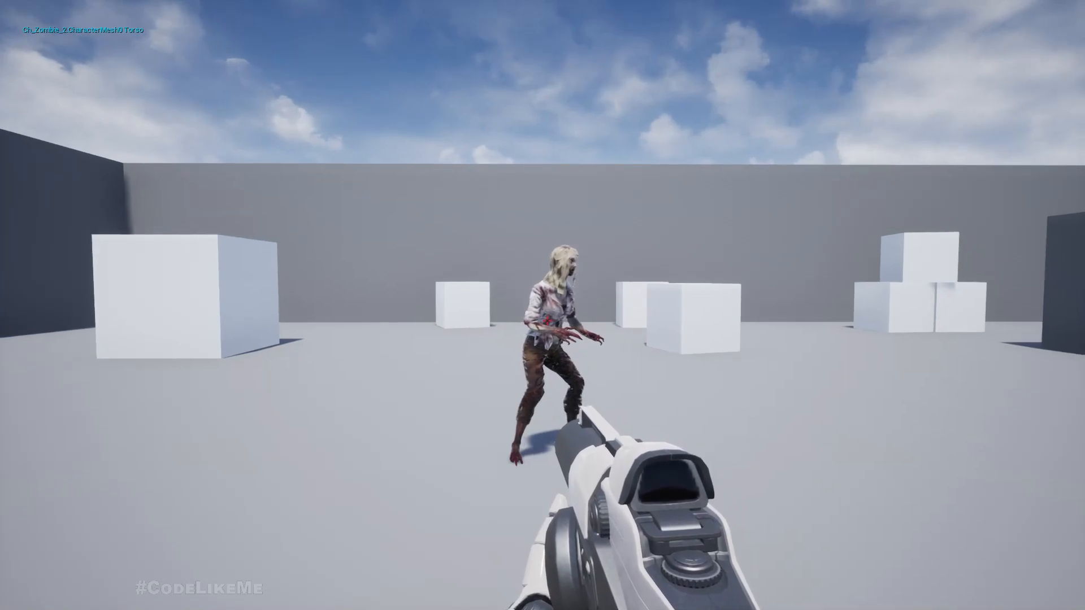
pyautogui.press('Escape')
# - View the zombie up close in the level, leave the full-screen viewport and open Ch_Zombie to inspect its model
pyautogui.moveTo(598, 279); pyautogui.dragTo(598, 279, button='right')
pyautogui.press('w')
pyautogui.press('d')
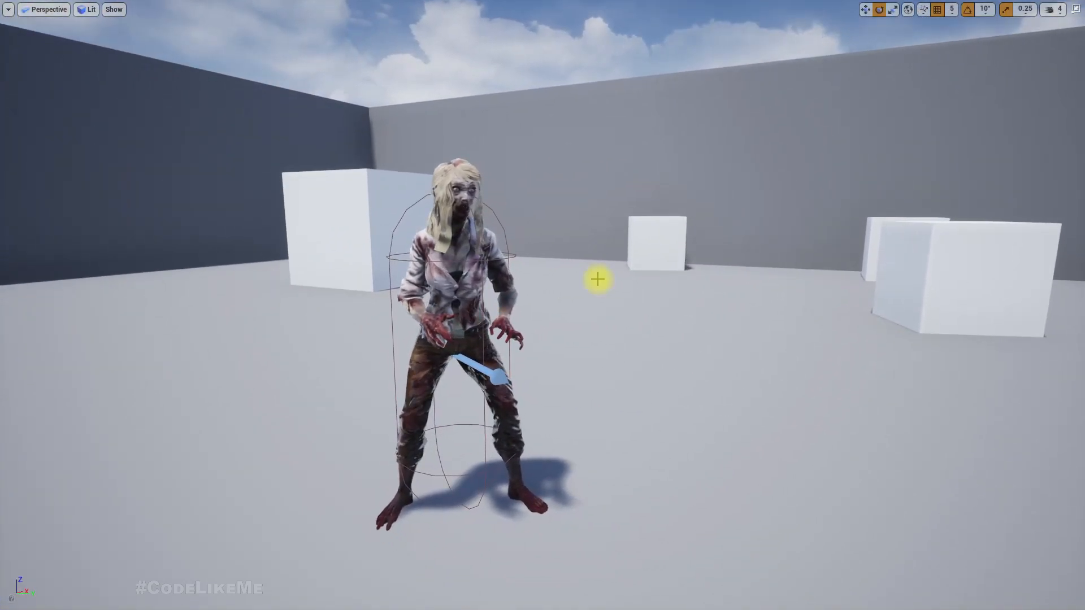
pyautogui.press('F11')
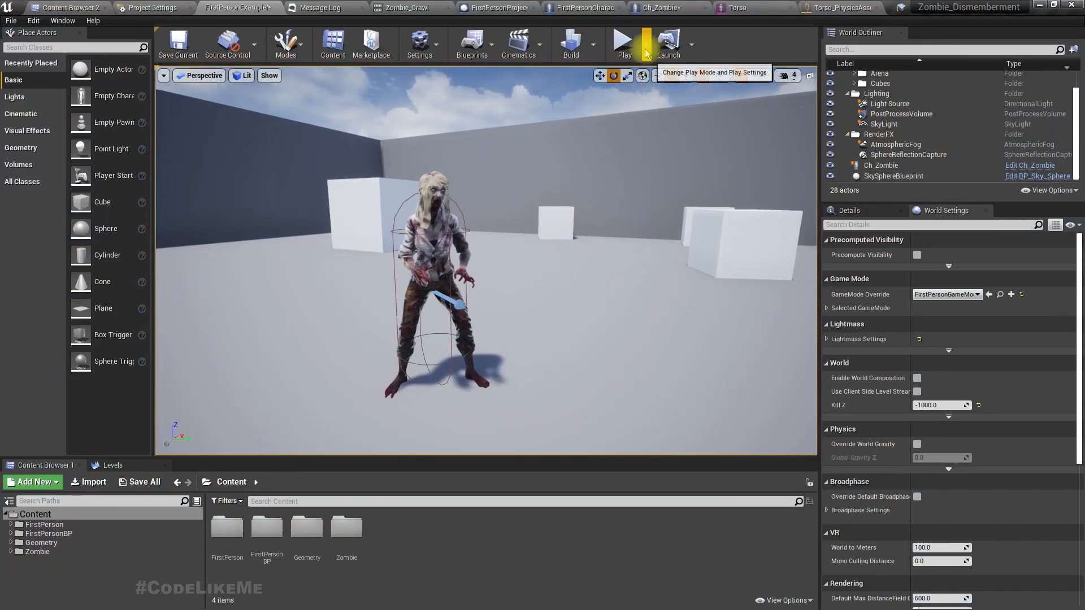
pyautogui.click(582, 8)
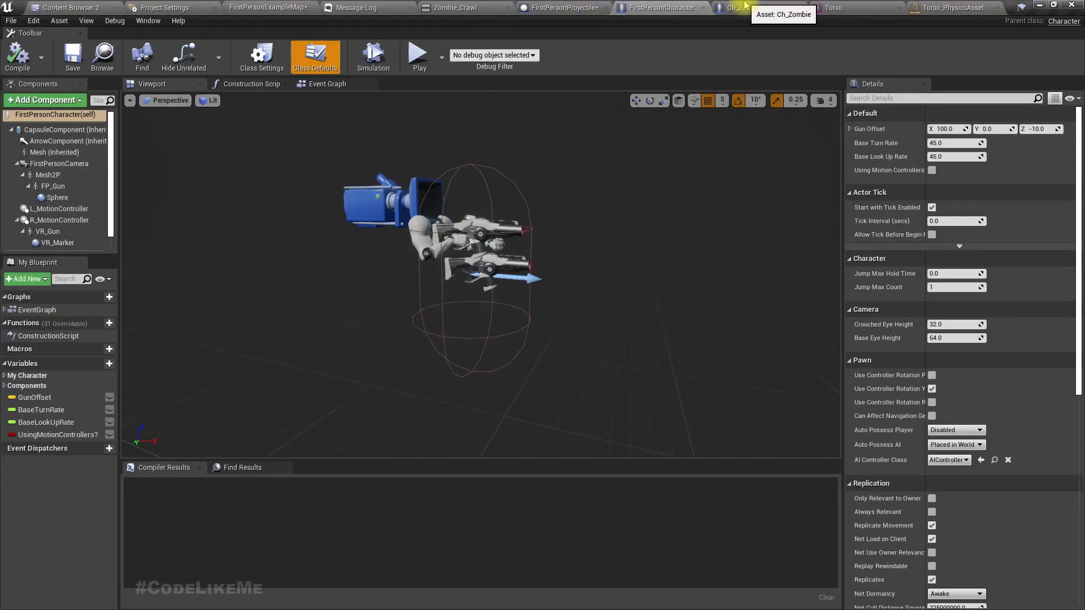
pyautogui.click(744, 7)
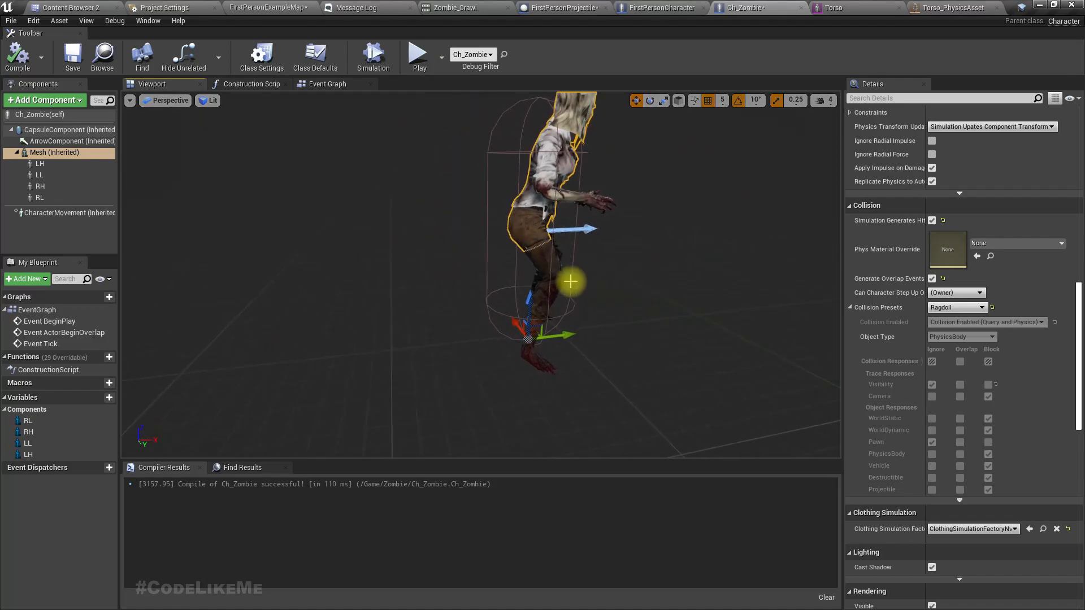
pyautogui.click(545, 260)
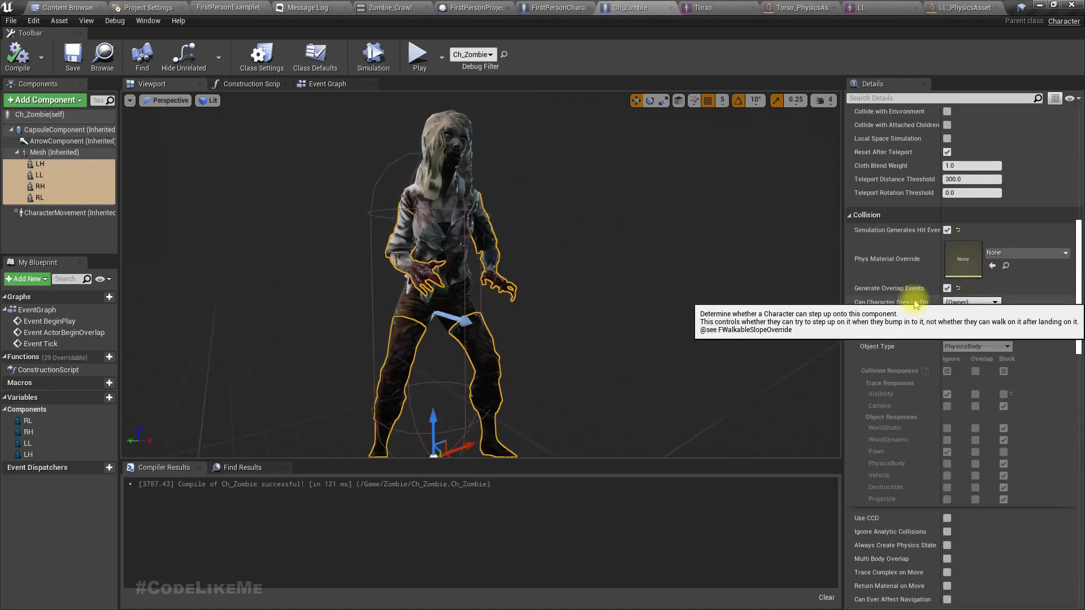
# - Review the physics and collision settings of the inherited Mesh and of the LH, LL, RH and RL components in Ch_Zombie
pyautogui.click(48, 153)
pyautogui.scroll(-3, 1025, 438)
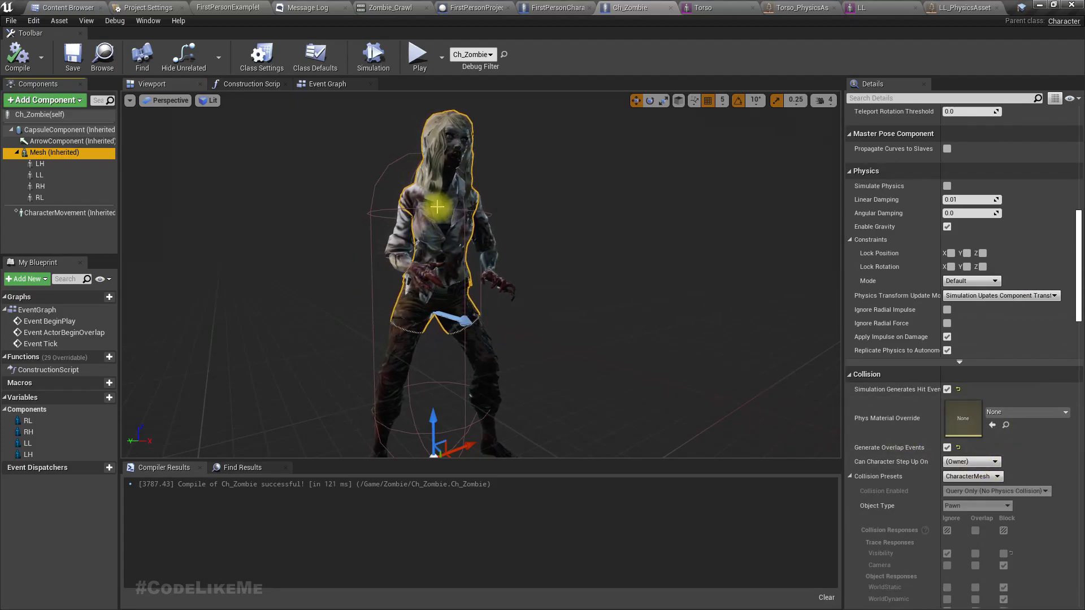
pyautogui.click(59, 166)
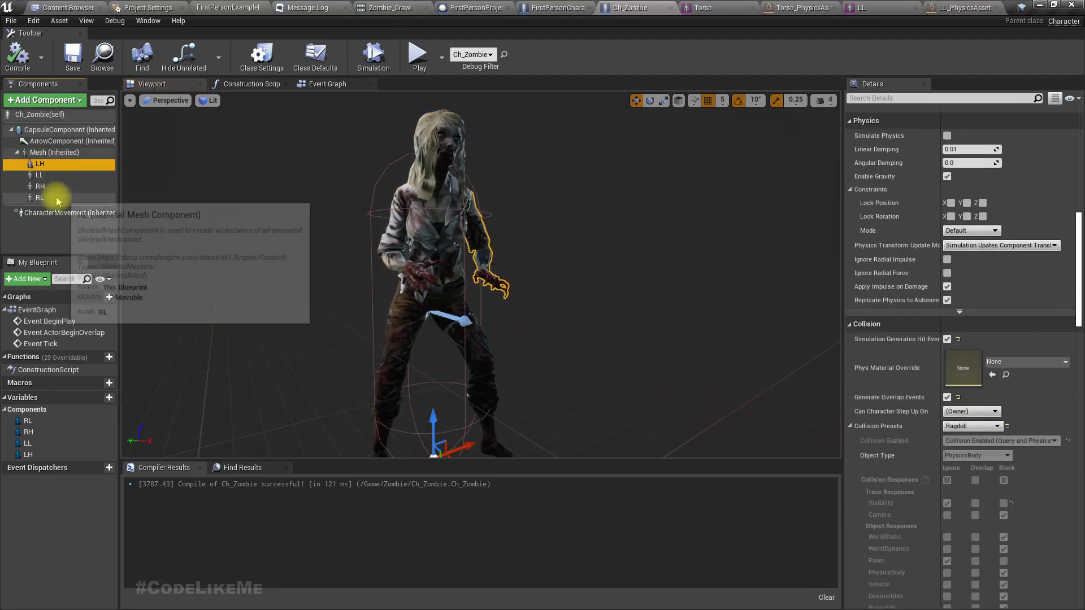
pyautogui.keyDown('shift'); pyautogui.click(55, 197); pyautogui.keyUp('shift')
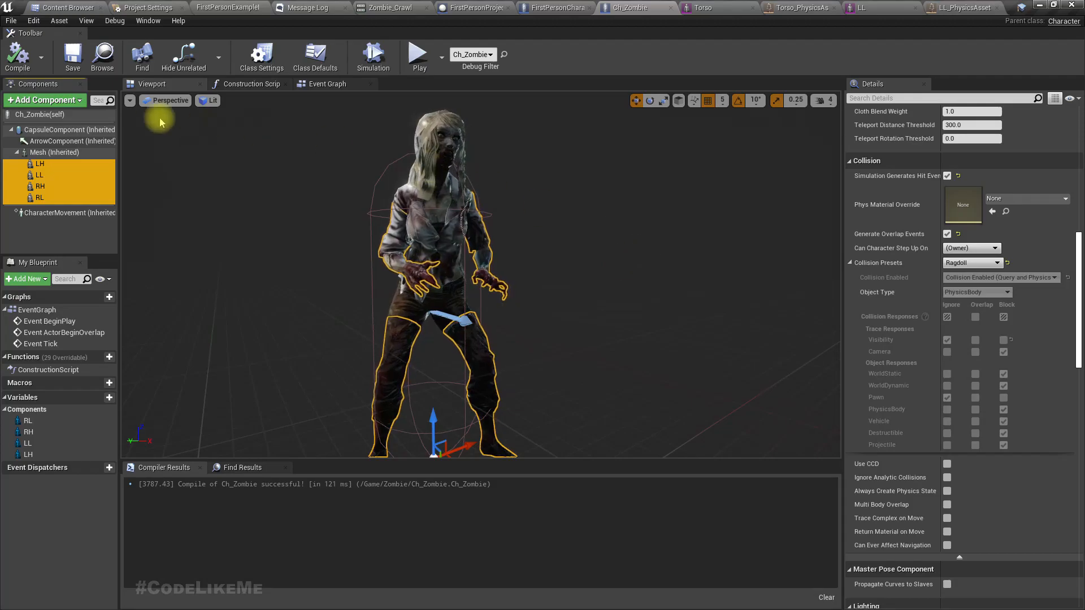
pyautogui.scroll(-9, 1006, 314)
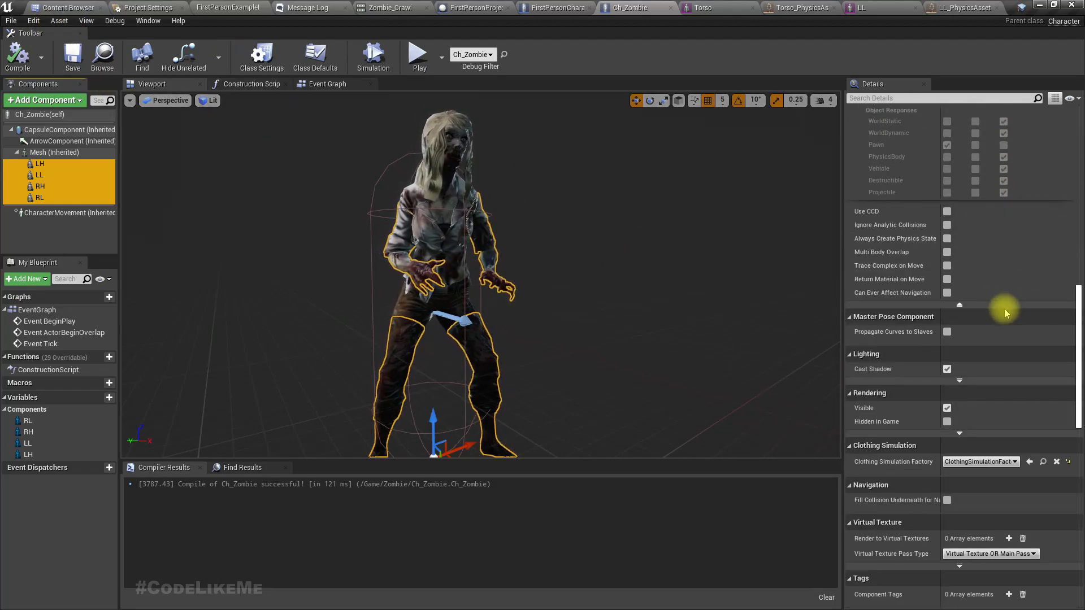
# - Examine the collision shapes around the zombie in FirstPersonExampleMap, and open the FirstPersonCharacter blueprint
pyautogui.click(228, 8)
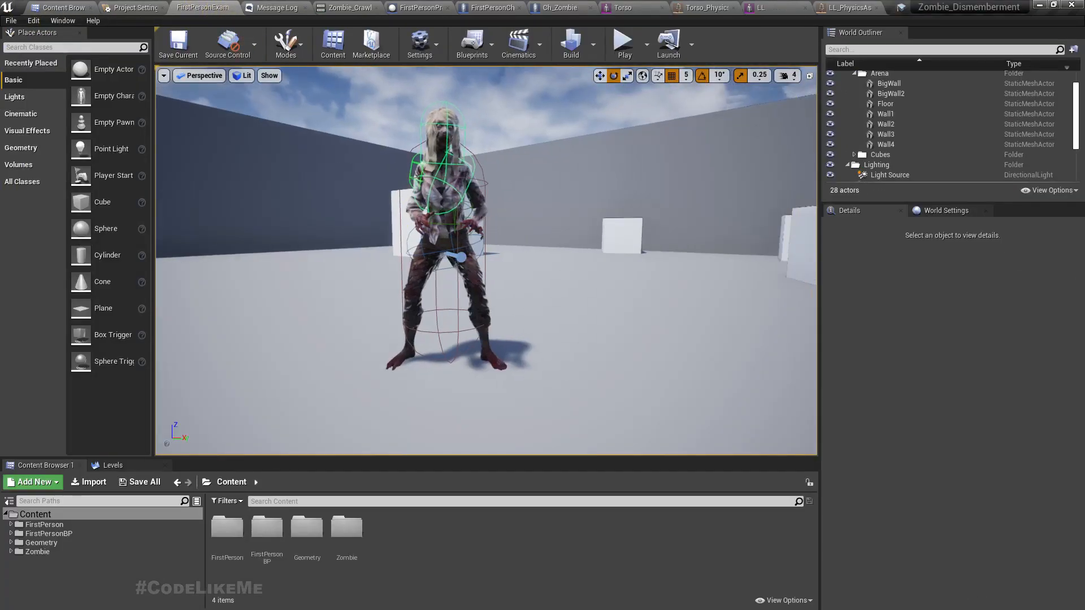
pyautogui.click(268, 77)
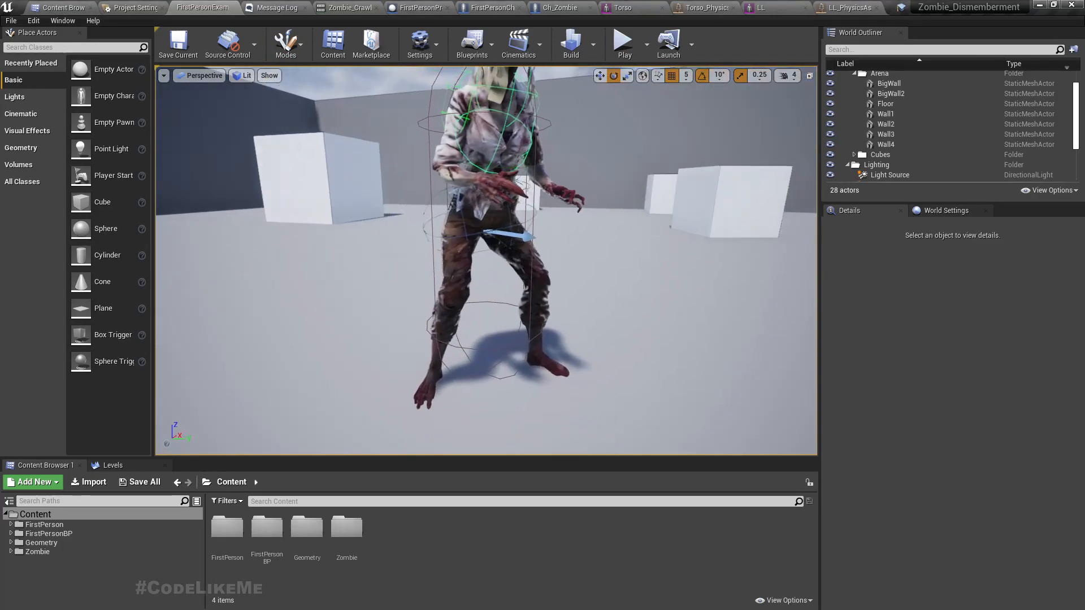
pyautogui.moveTo(485, 260); pyautogui.dragTo(452, 263, button='right')
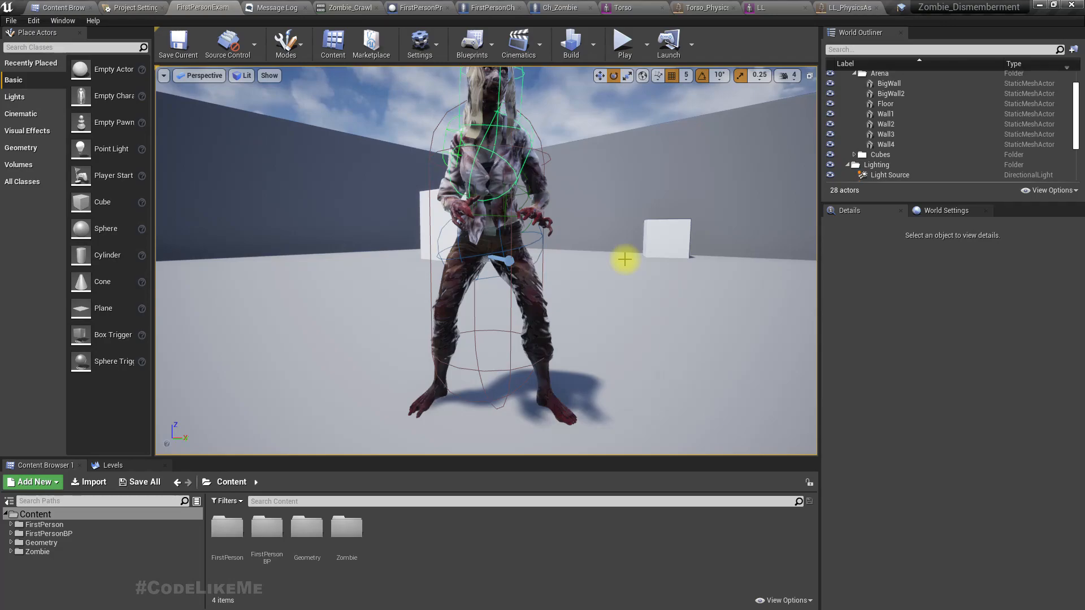
pyautogui.click(702, 76)
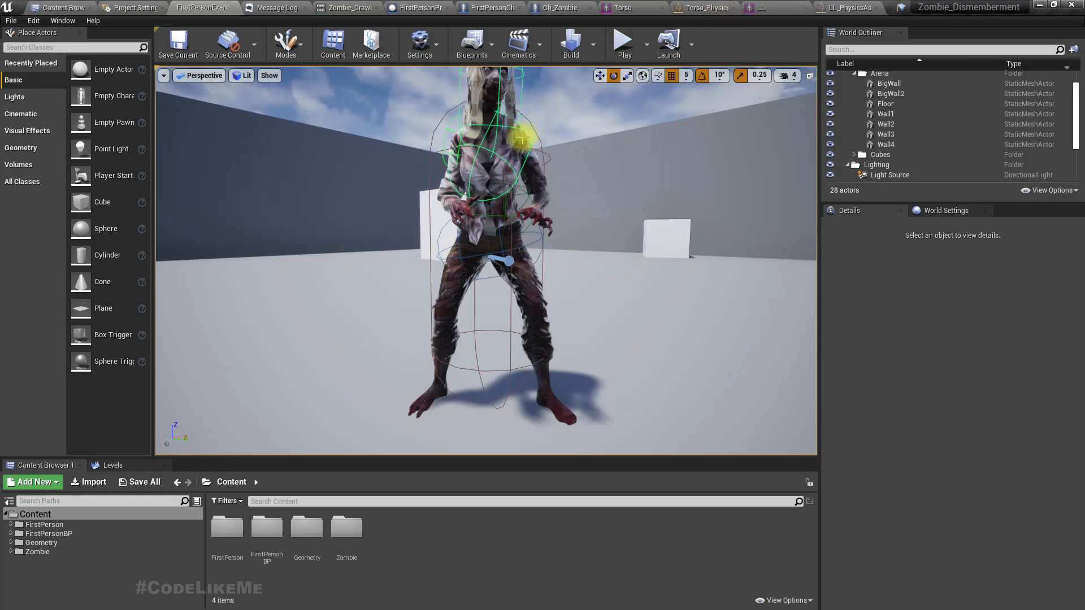
pyautogui.click(491, 8)
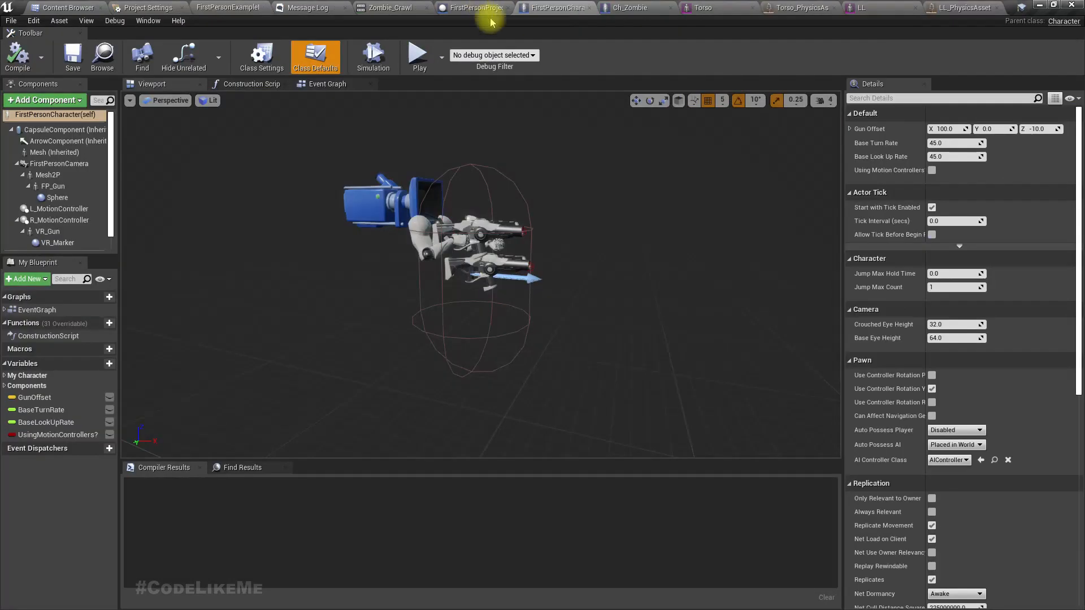
# - Review the transform, mesh, physics and collision settings of the LH and RL components in Ch_Zombie
pyautogui.click(608, 7)
pyautogui.click(57, 165)
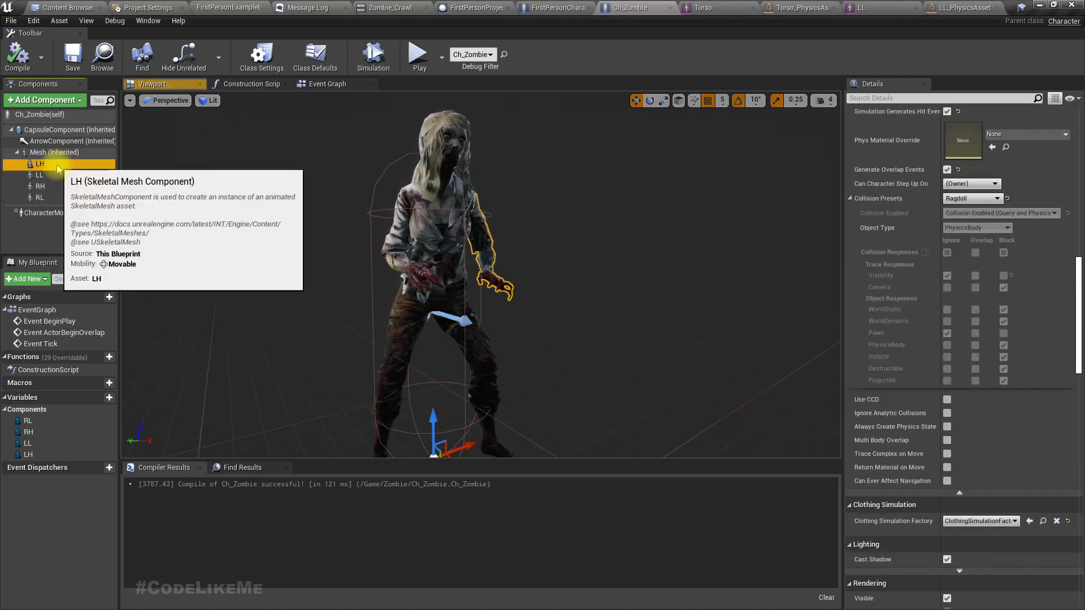
pyautogui.scroll(5, 1026, 299)
pyautogui.scroll(-15, 1025, 297)
pyautogui.moveTo(1079, 370); pyautogui.dragTo(1076, 161)
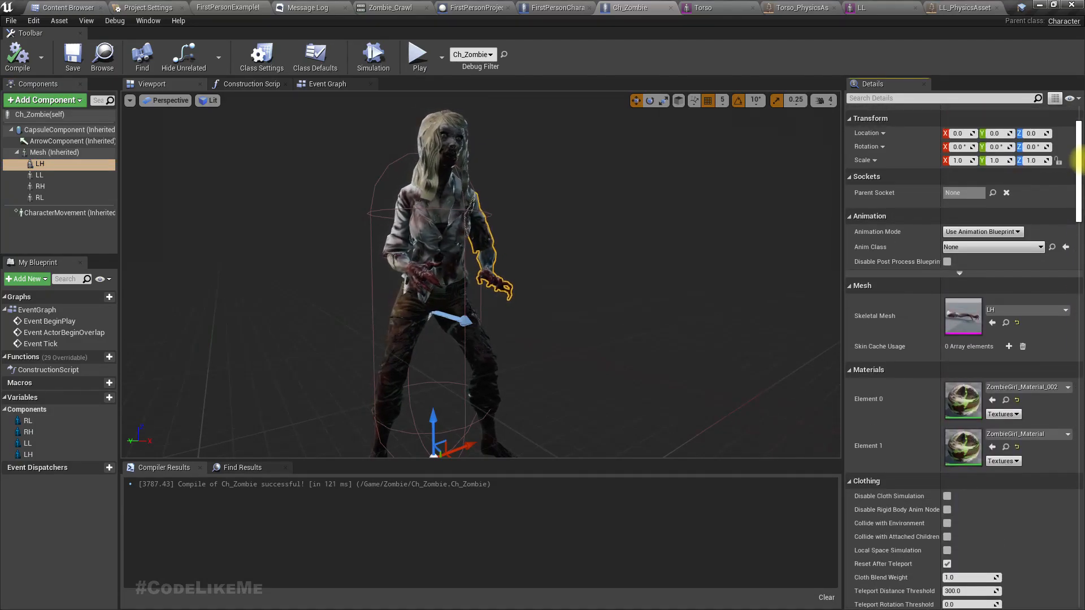
pyautogui.scroll(1, 1048, 169)
pyautogui.click(398, 355)
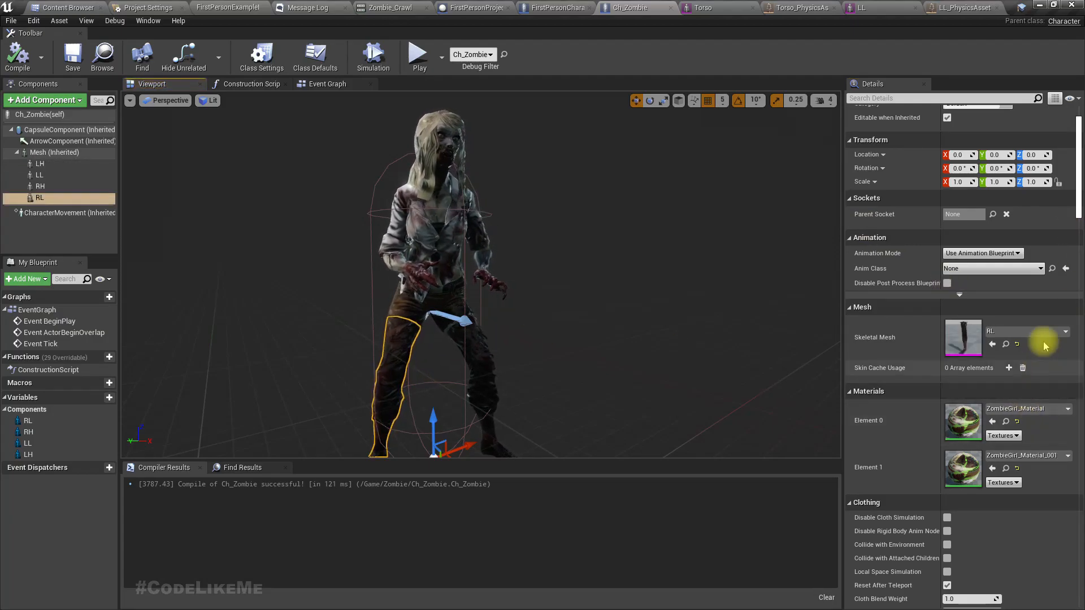
pyautogui.moveTo(1079, 186); pyautogui.dragTo(1079, 261)
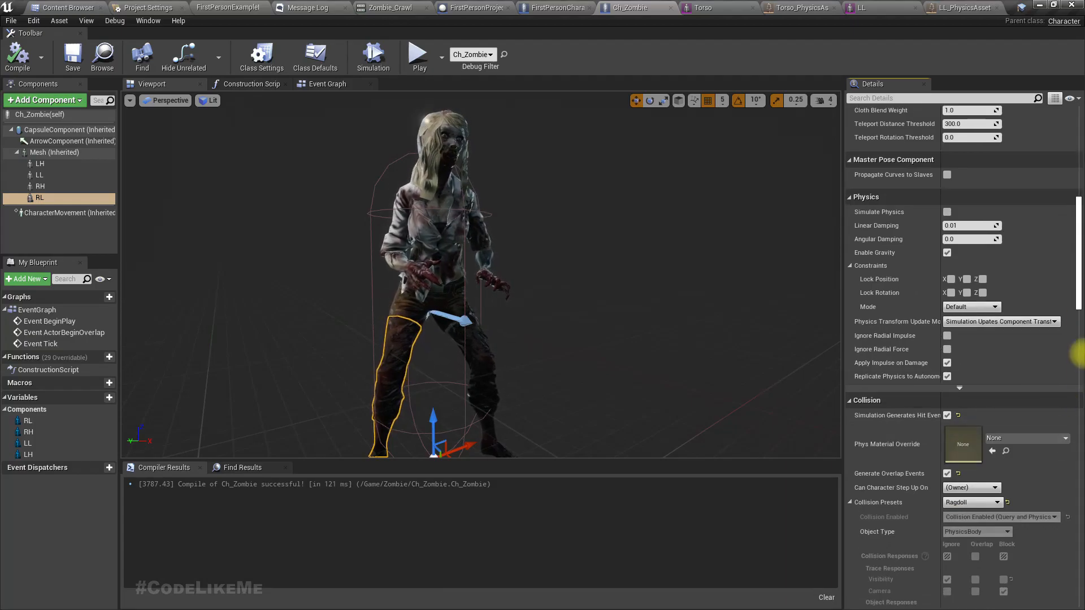
pyautogui.moveTo(1080, 274); pyautogui.dragTo(1079, 99)
pyautogui.click(983, 114)
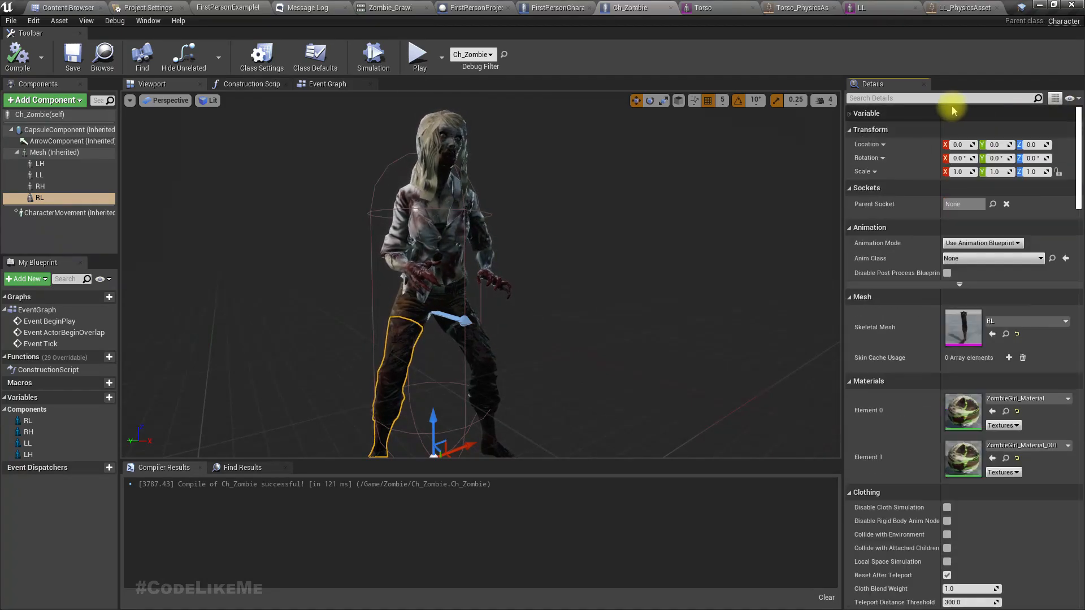
# - Filter the RL component's details for "physics ass", set its Physics Asset Override to RL_PhysicsAsset and compile Ch_Zombie
pyautogui.click(870, 114)
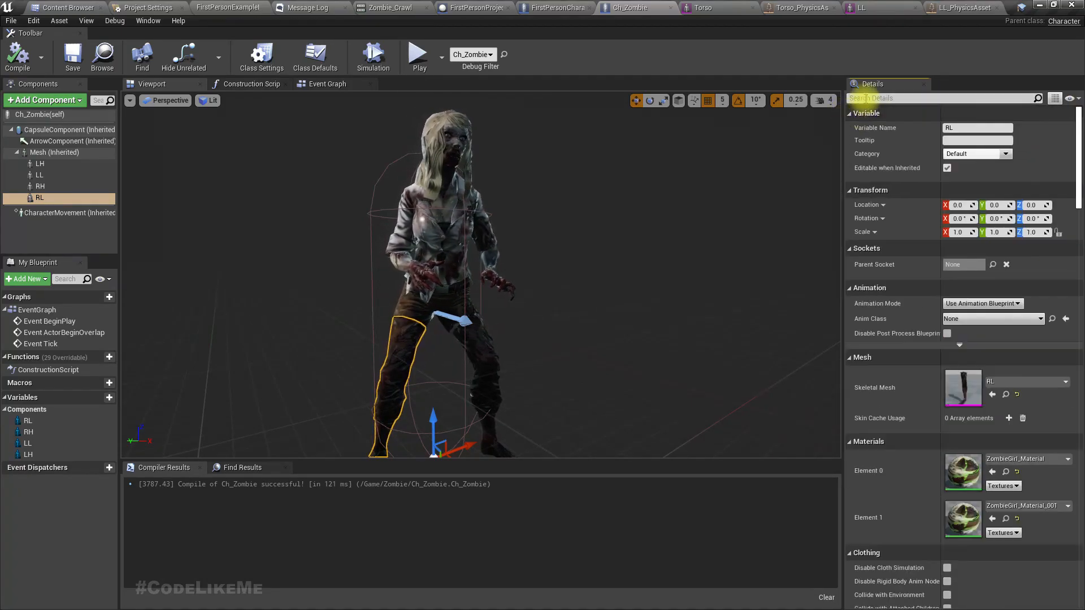
pyautogui.write('physi')
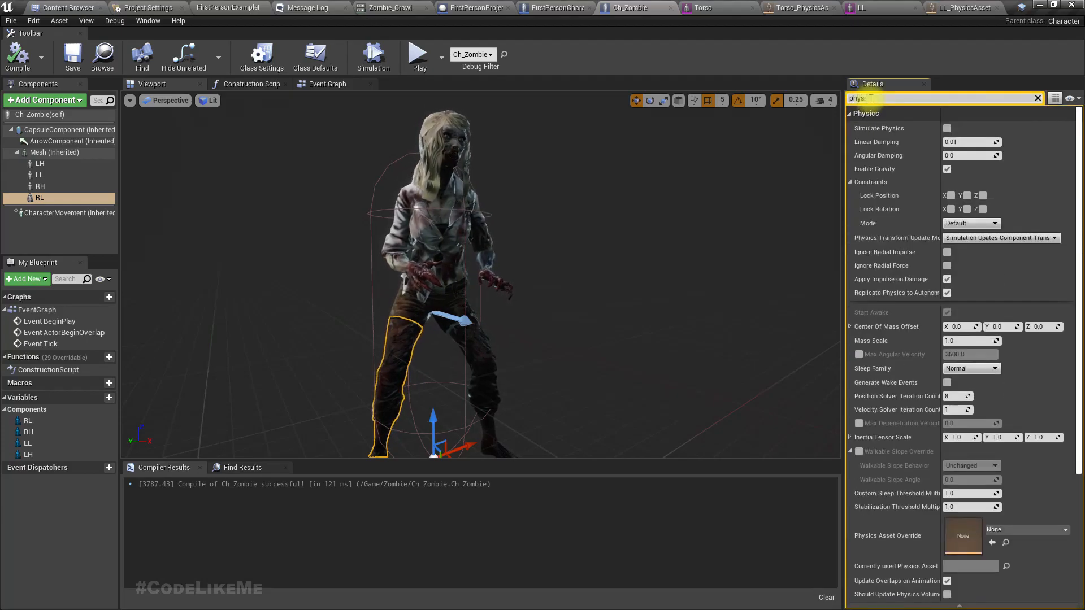
pyautogui.write('cs ass')
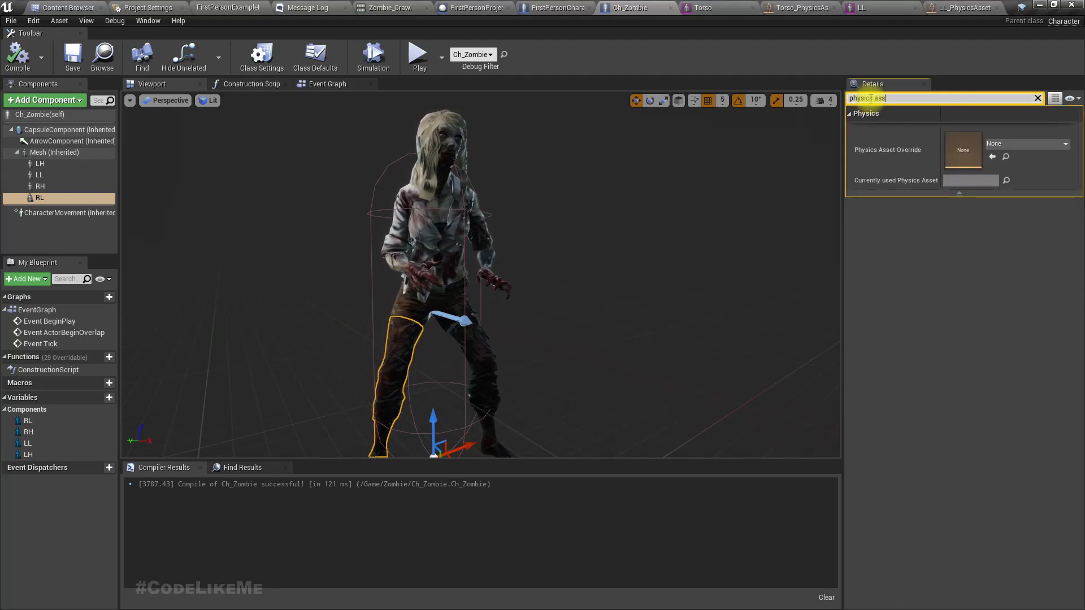
pyautogui.click(1018, 144)
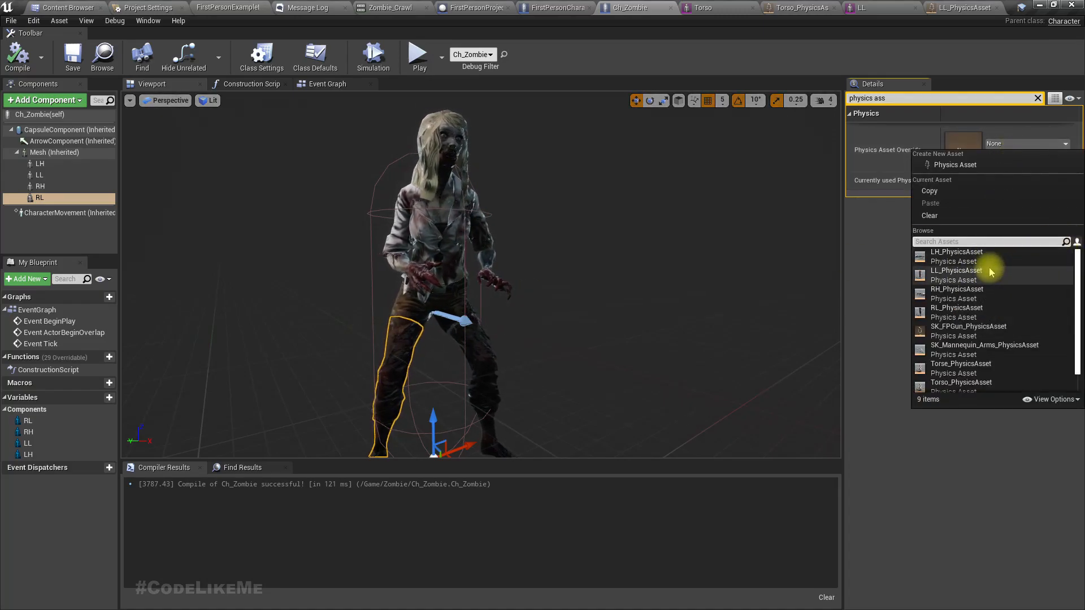
pyautogui.click(957, 312)
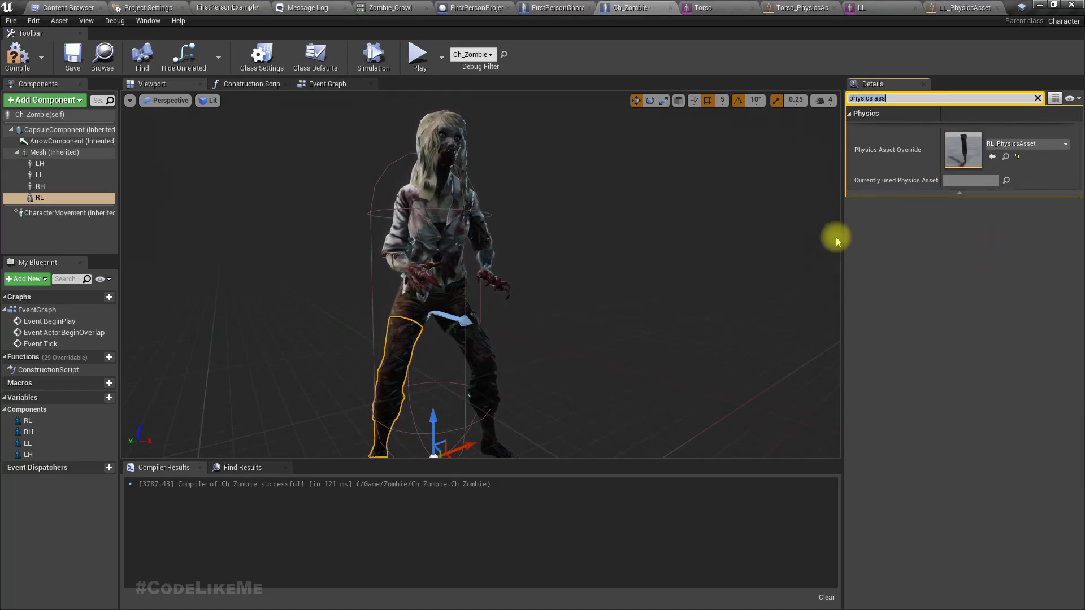
pyautogui.click(14, 61)
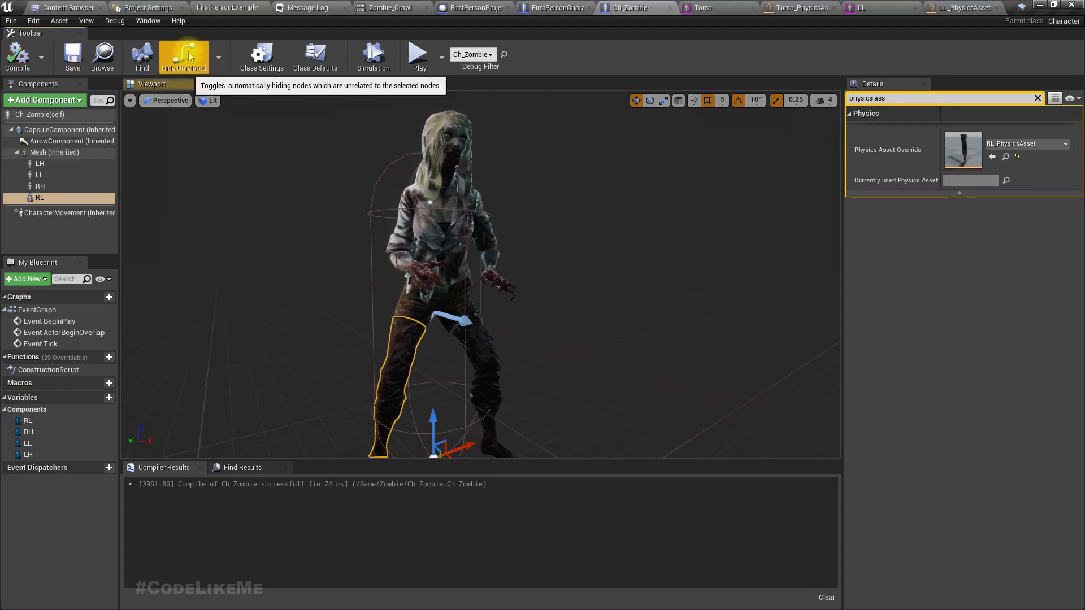
# - Check the collision shapes around the zombie in FirstPersonExampleMap and view the viewport's show flags
pyautogui.click(226, 7)
pyautogui.moveTo(497, 247); pyautogui.dragTo(519, 247, button='right')
pyautogui.moveTo(524, 255)
pyautogui.mouseDown(button='middle')
pyautogui.moveTo(511, 252)
pyautogui.moveTo(542, 260)
pyautogui.mouseUp(button='middle')
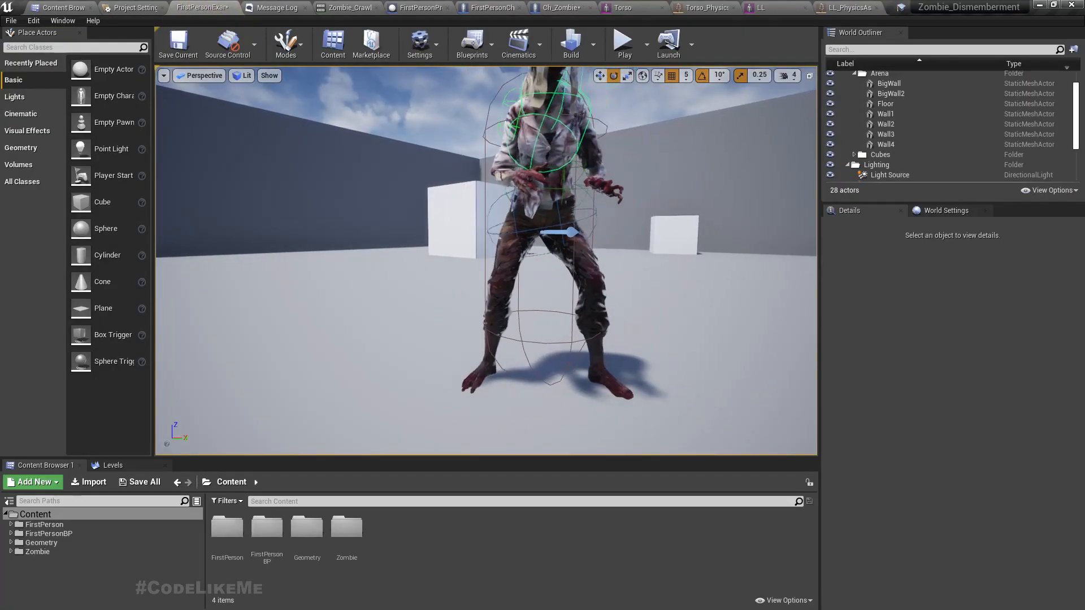
pyautogui.click(268, 75)
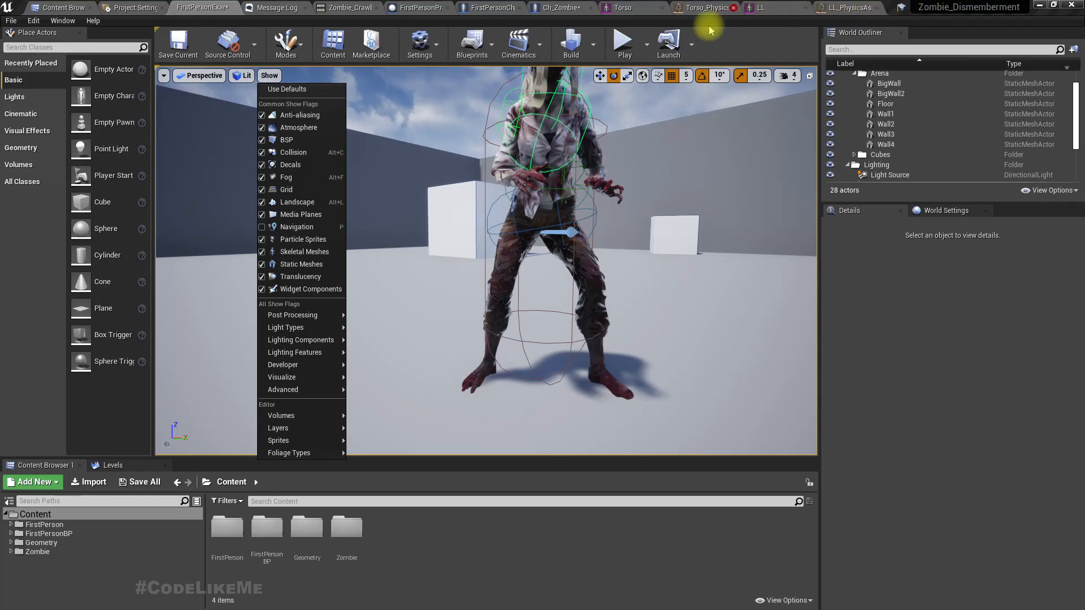
# - Open RL_PhysicsAsset and examine the right leg's physics bodies, including the RightUpLeg body
pyautogui.click(518, 11)
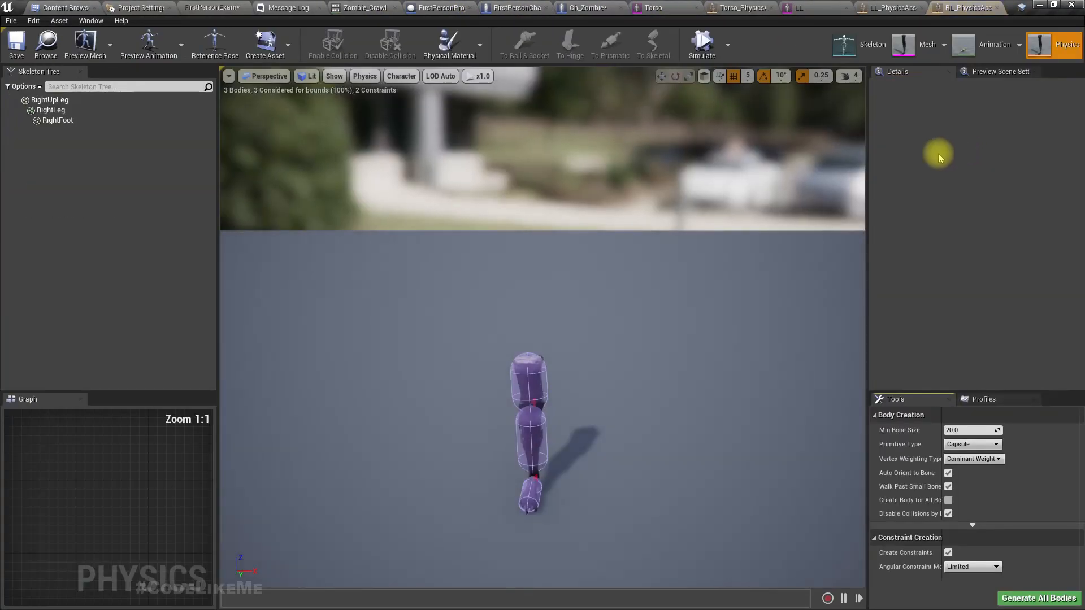
pyautogui.moveTo(636, 294); pyautogui.dragTo(608, 418, button='middle')
pyautogui.scroll(3, 636, 295)
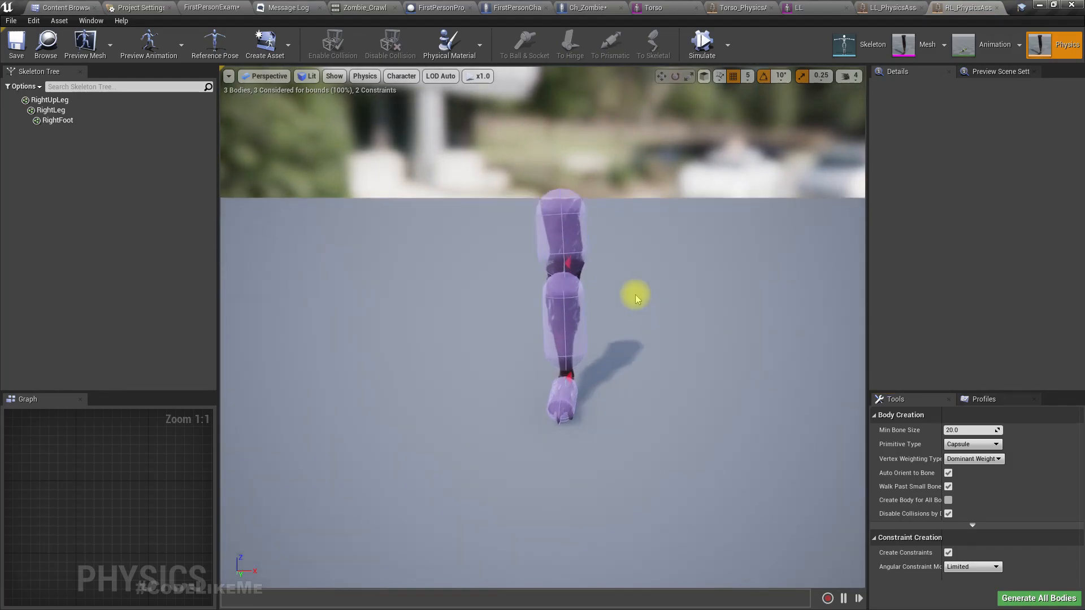
pyautogui.scroll(2, 635, 295)
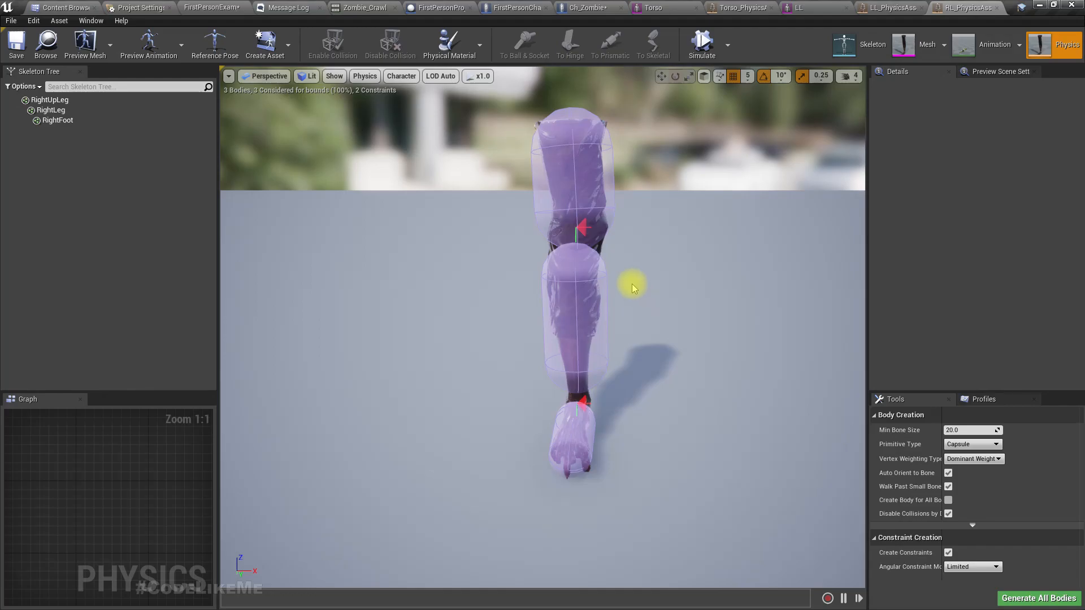
pyautogui.click(561, 172)
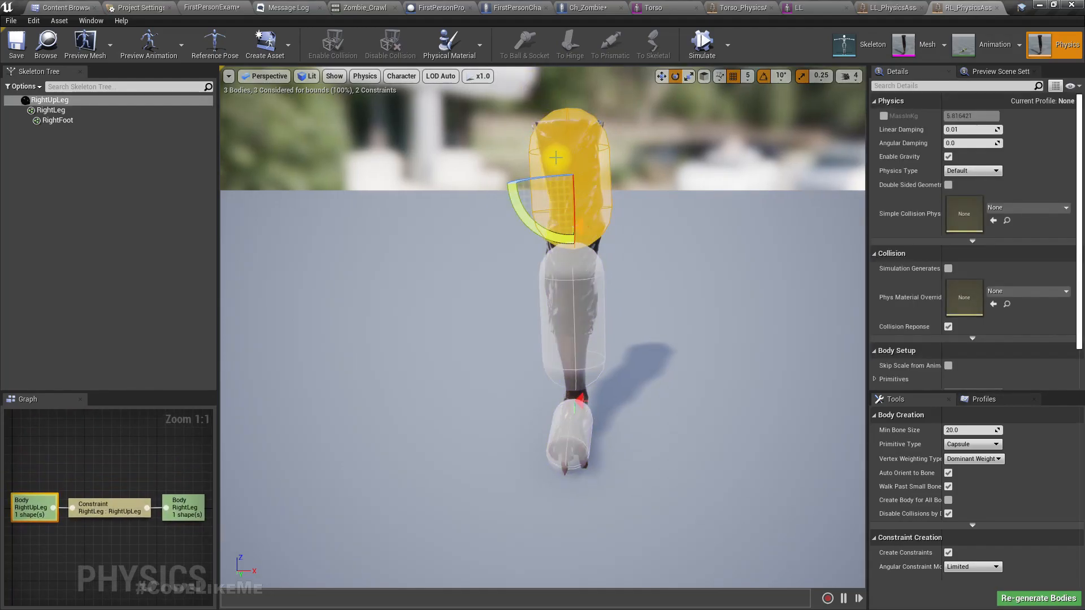
# - Return to Ch_Zombie, reset RL's Physics Asset Override to its default and clear the details filter
pyautogui.click(591, 8)
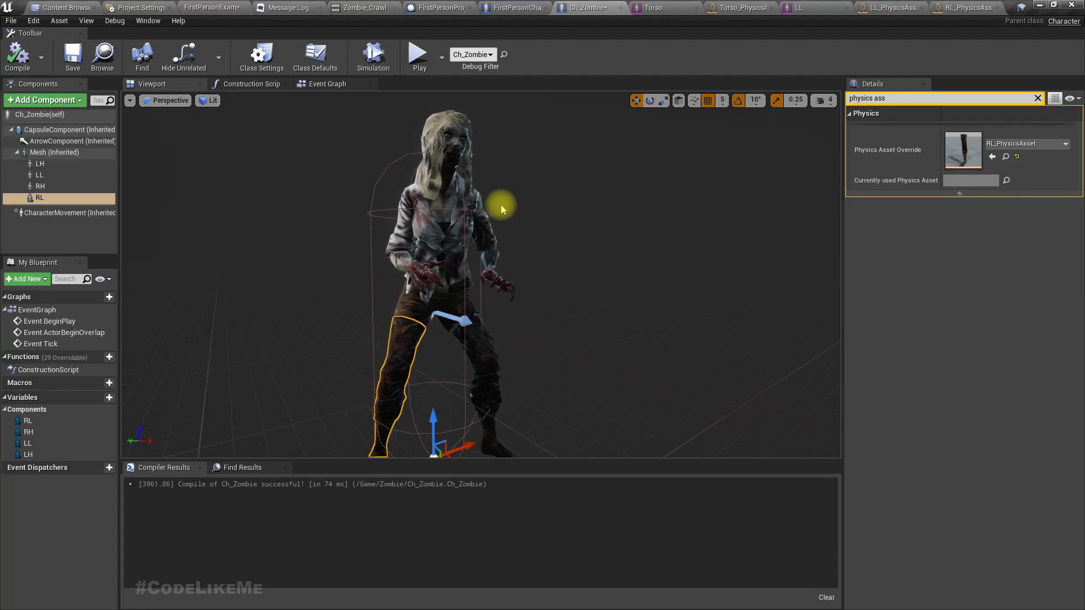
pyautogui.click(432, 204)
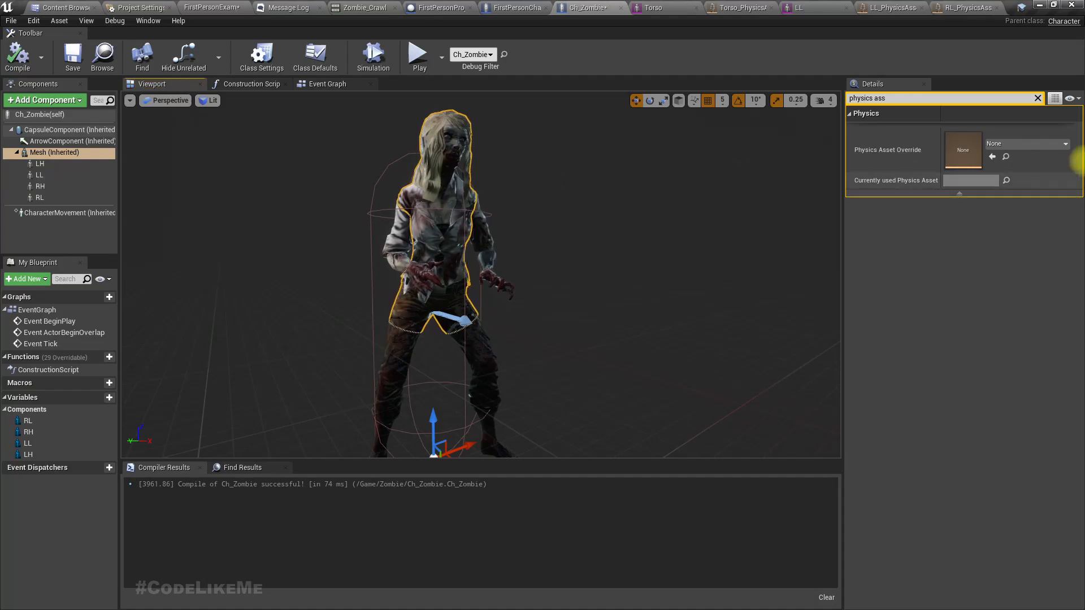
pyautogui.click(34, 196)
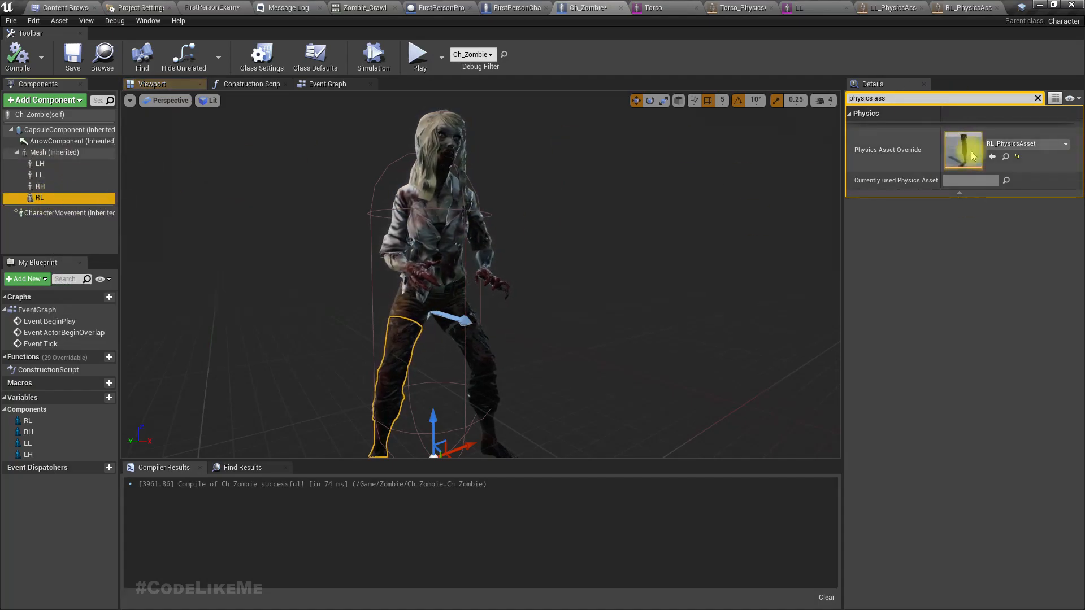
pyautogui.click(1017, 157)
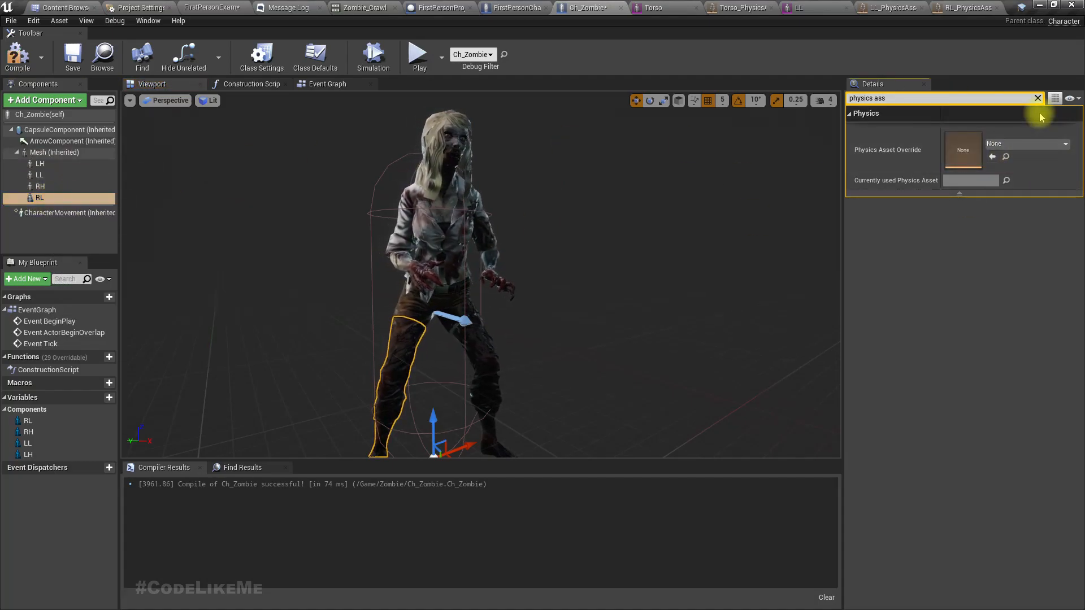
pyautogui.click(1037, 99)
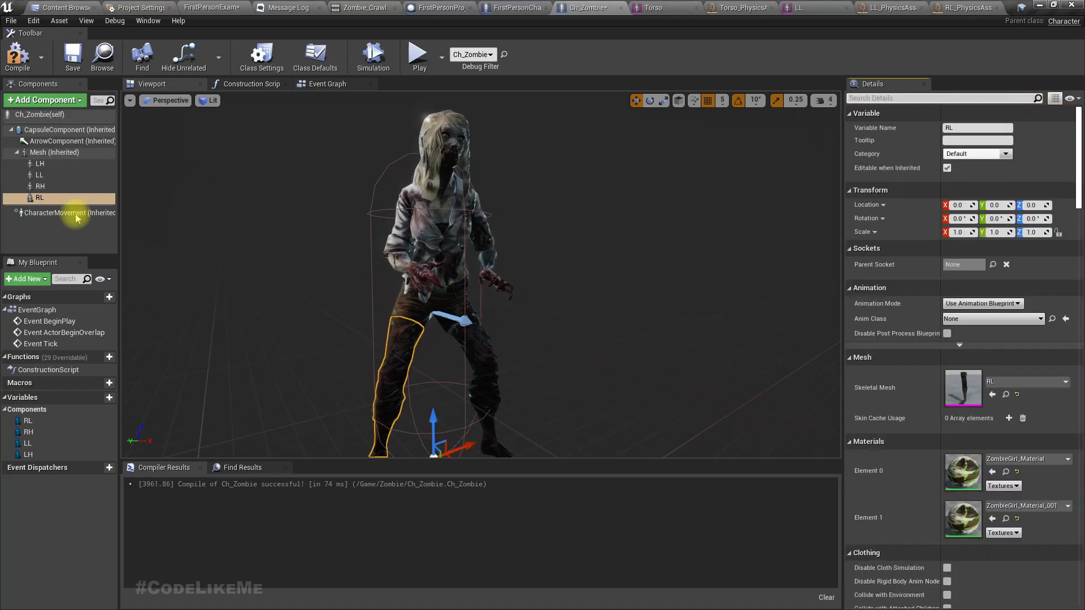
# - Open Ch_Zombie's event graph and review the shared physics and collision settings of LH, LL, RH and RL together
pyautogui.click(39, 164)
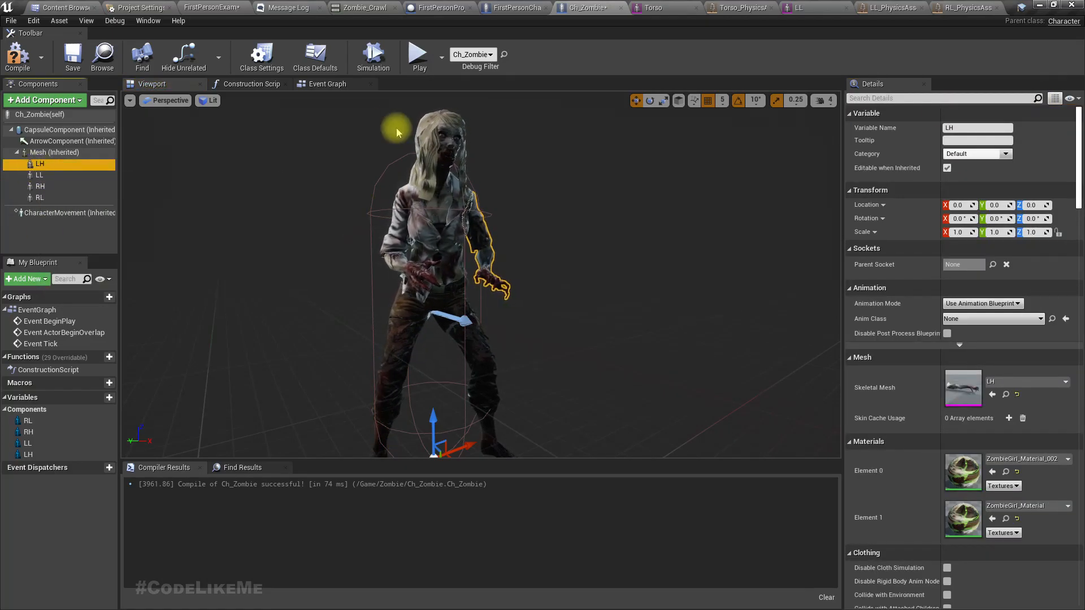
pyautogui.click(321, 84)
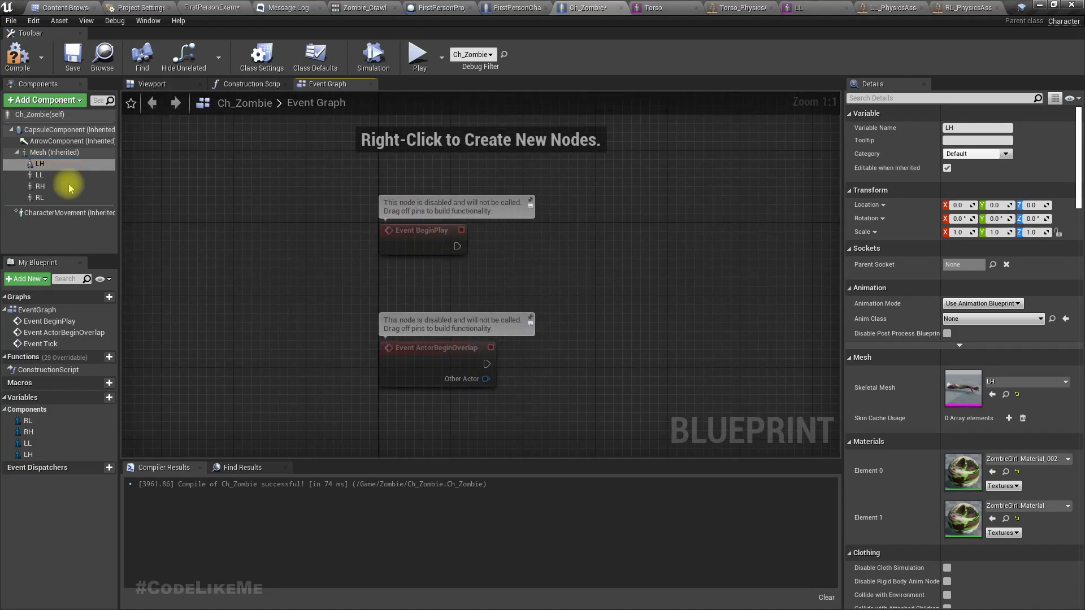
pyautogui.press('Down')
pyautogui.press('Down')
pyautogui.press('Down')
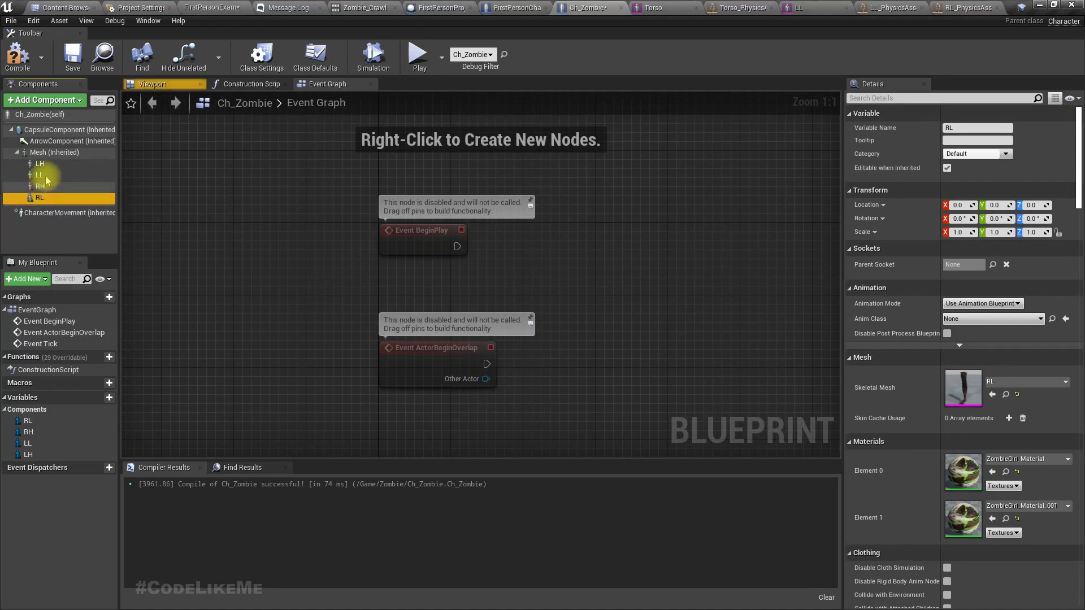
pyautogui.hotkey('shift', 'Up')
pyautogui.hotkey('shift', 'Up')
pyautogui.hotkey('shift', 'Up')
pyautogui.scroll(-5, 983, 373)
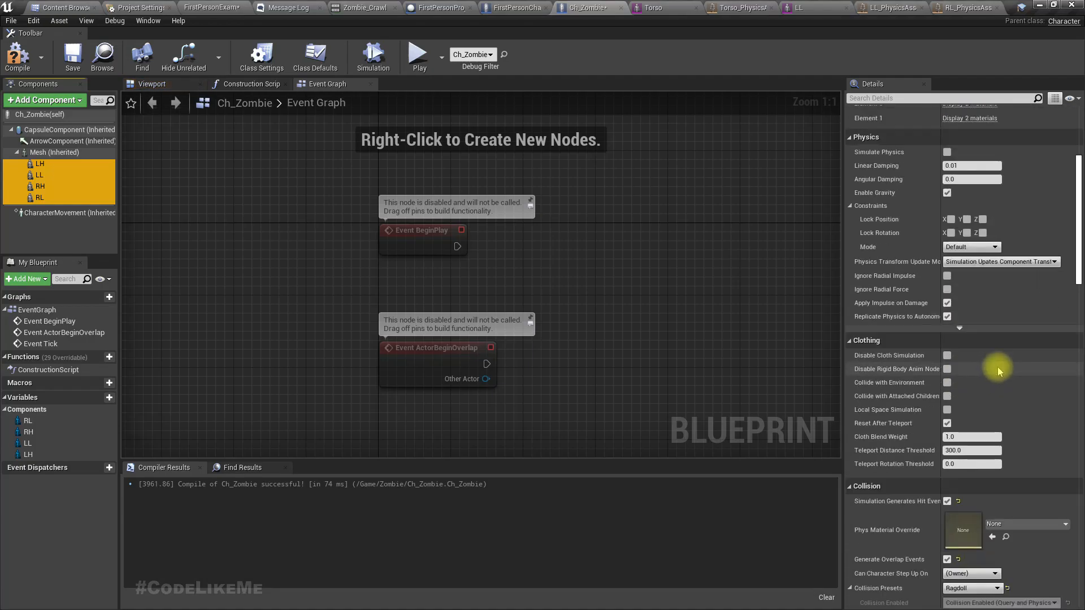
pyautogui.scroll(-4, 997, 367)
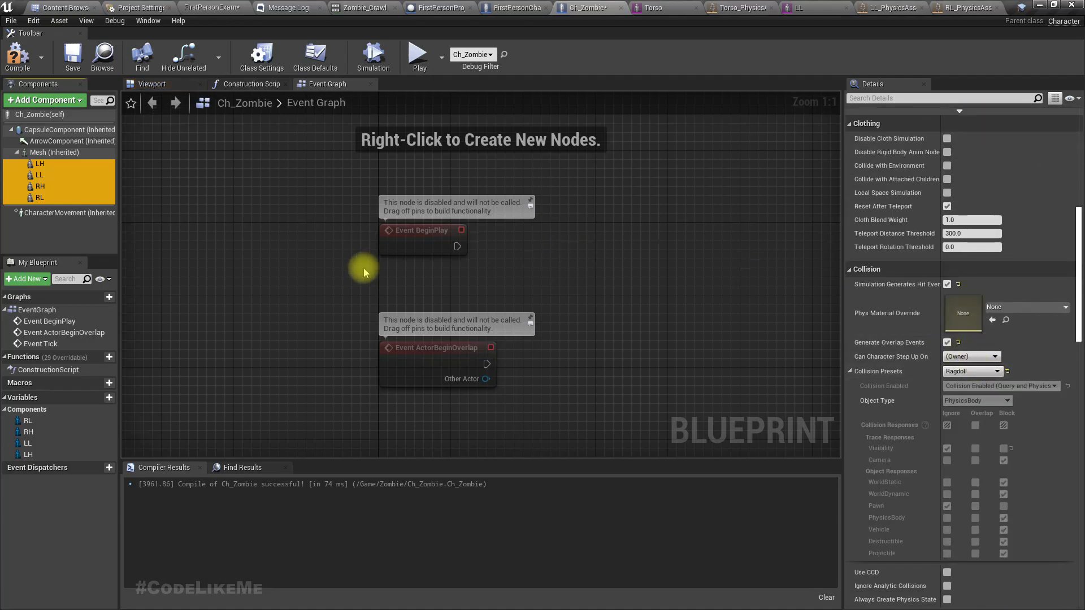
# - Set the inherited Mesh's collision preset to Ragdoll and compile Ch_Zombie
pyautogui.click(67, 154)
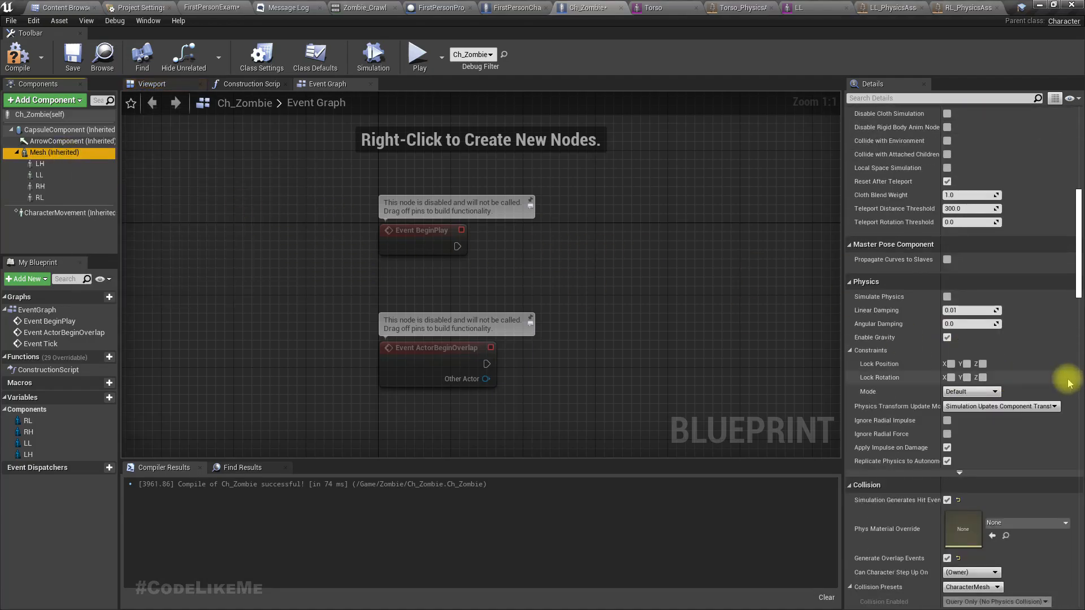
pyautogui.scroll(-1, 1017, 514)
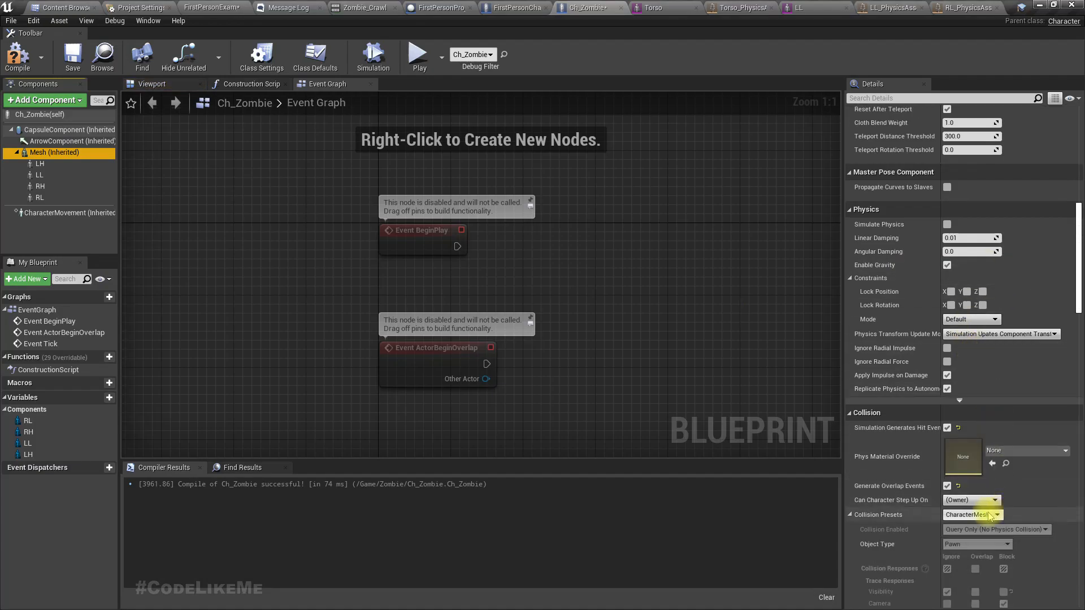
pyautogui.click(997, 514)
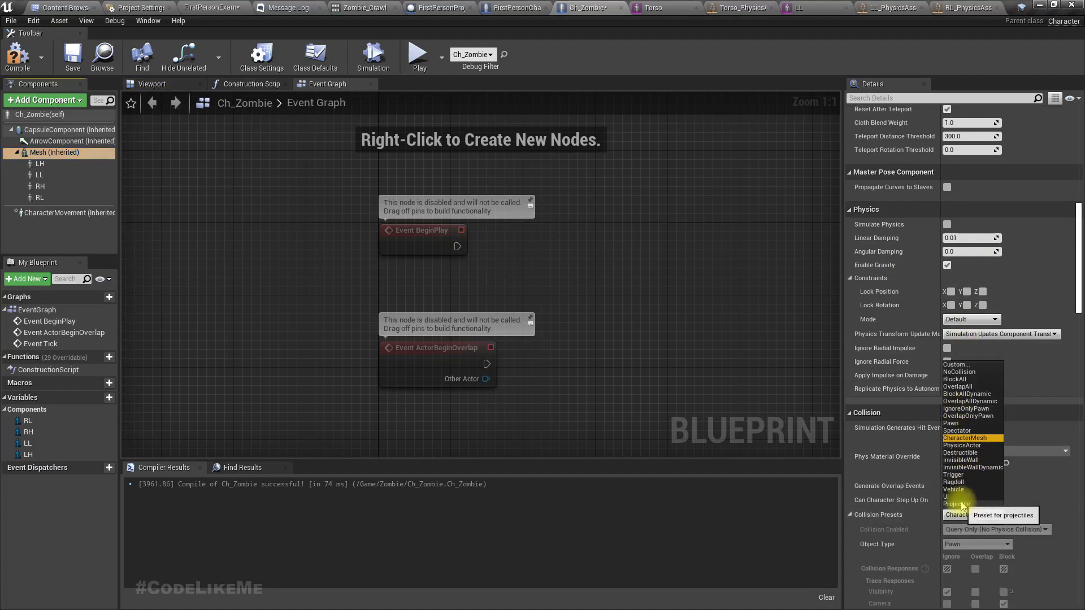
pyautogui.click(958, 482)
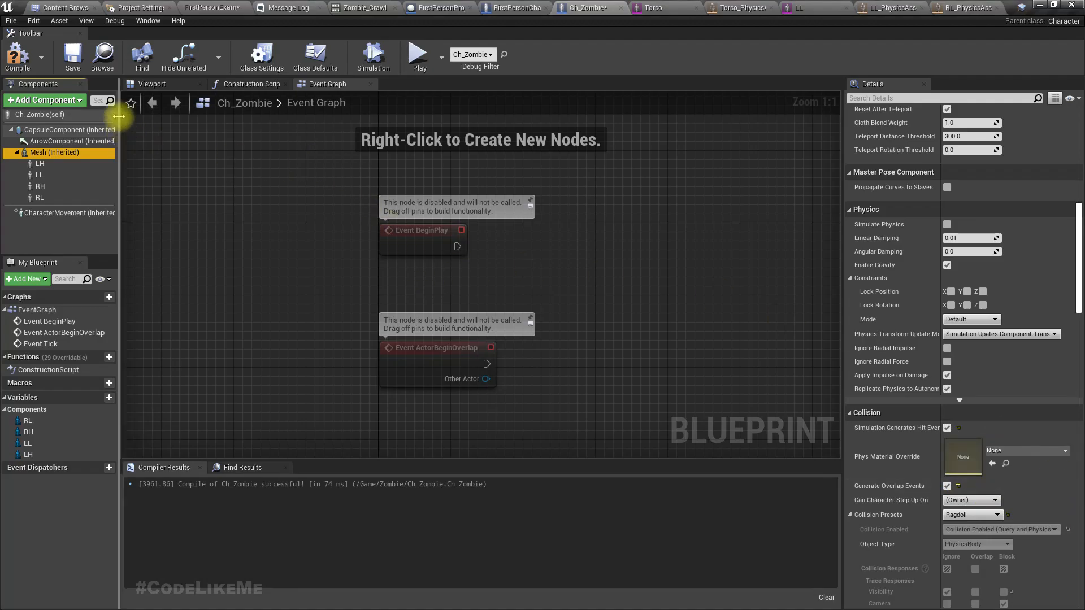
pyautogui.click(11, 67)
# - Add a Delay node connected to Event BeginPlay in Ch_Zombie's event graph
pyautogui.moveTo(346, 154); pyautogui.dragTo(358, 307, button='right')
pyautogui.moveTo(359, 308); pyautogui.dragTo(380, 299)
pyautogui.moveTo(477, 300); pyautogui.dragTo(477, 300)
pyautogui.write('delay')
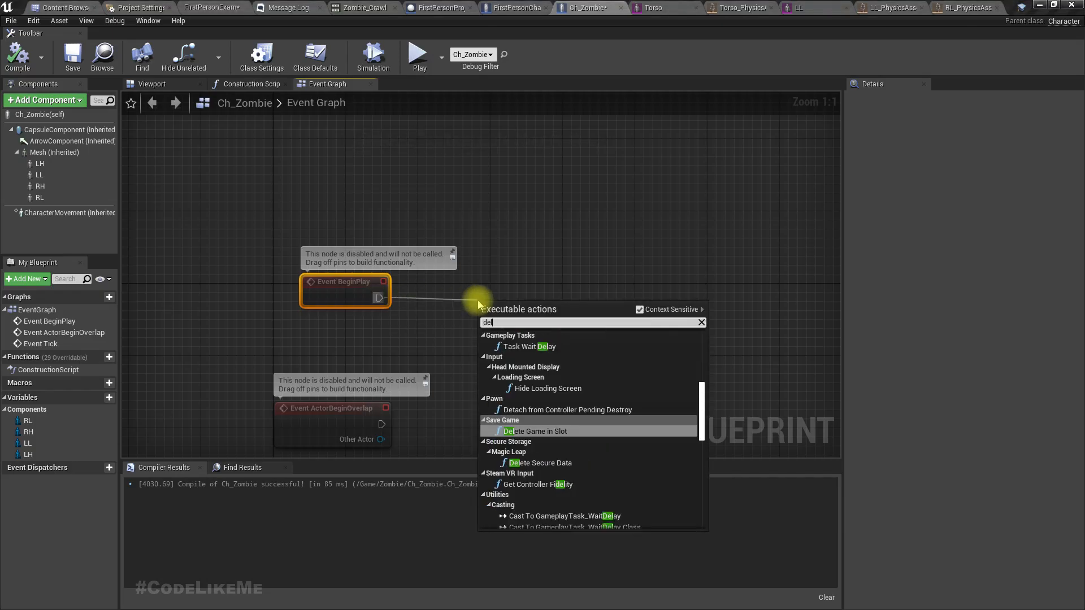
pyautogui.press('Return')
pyautogui.moveTo(523, 347); pyautogui.dragTo(605, 311)
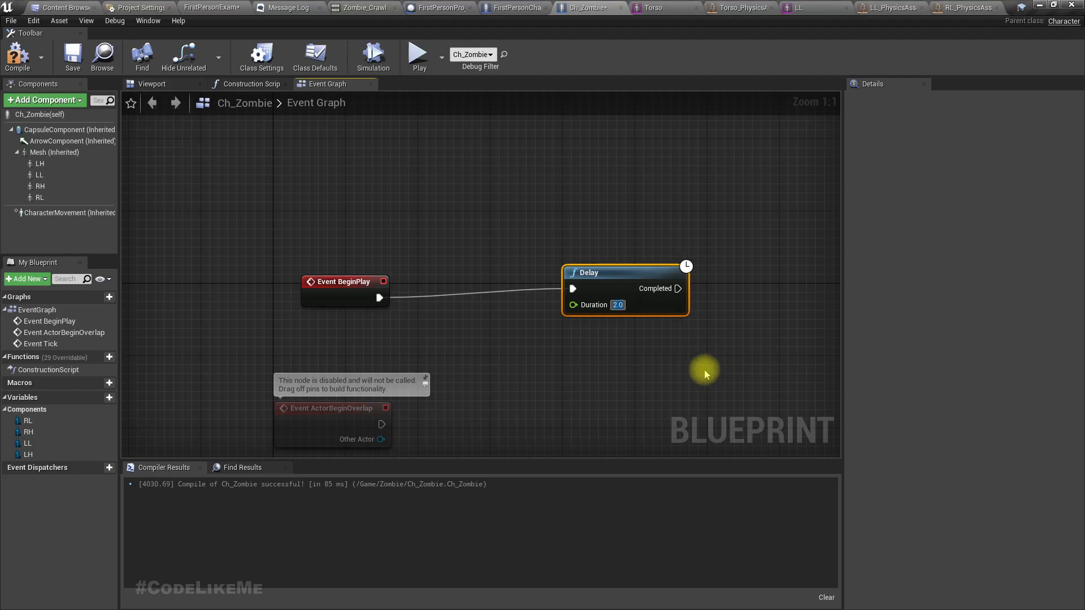
# - Add a Set Simulate Physics node for LH with Simulate enabled, connect it to the Delay's Completed output and compile Ch_Zombie
pyautogui.moveTo(267, 250); pyautogui.dragTo(177, 240, button='right')
pyautogui.moveTo(40, 164); pyautogui.dragTo(716, 308)
pyautogui.write('set simo')
pyautogui.press('BackSpace')
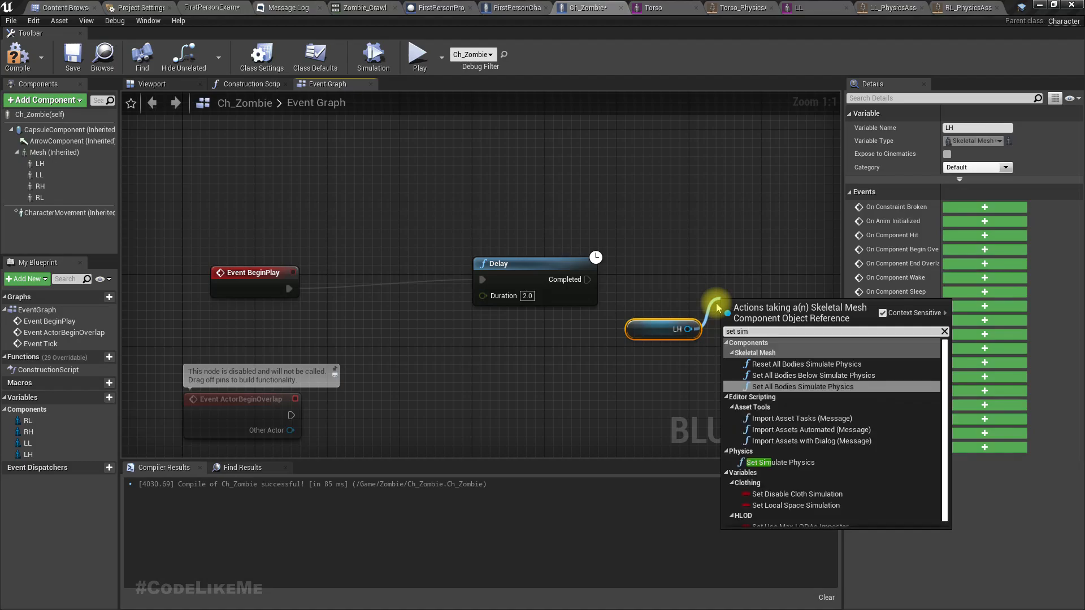
pyautogui.write('ula')
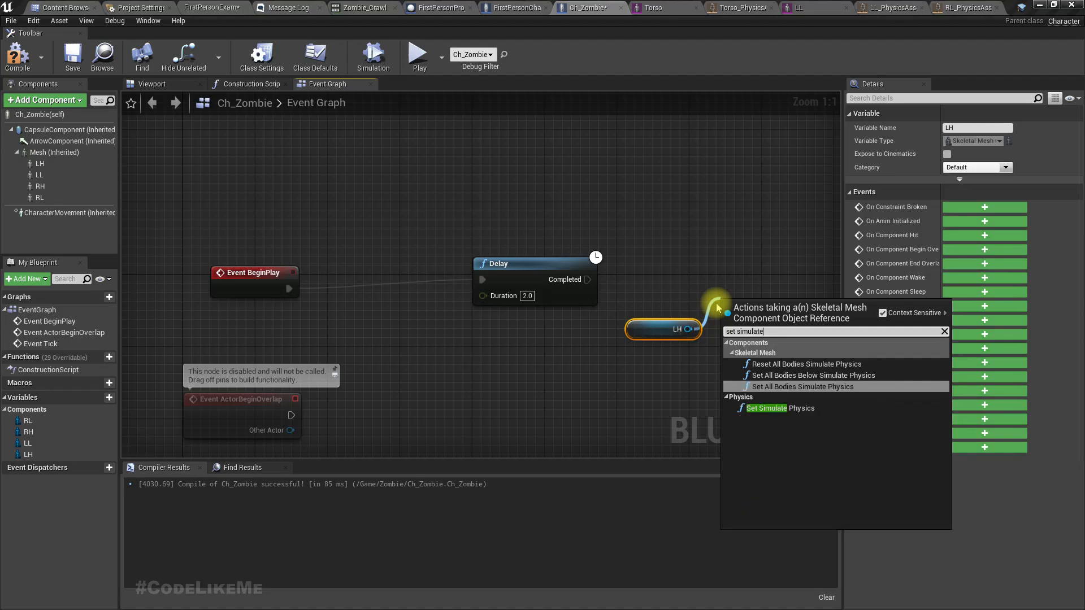
pyautogui.write('te')
pyautogui.press('Down')
pyautogui.press('Return')
pyautogui.click(769, 365)
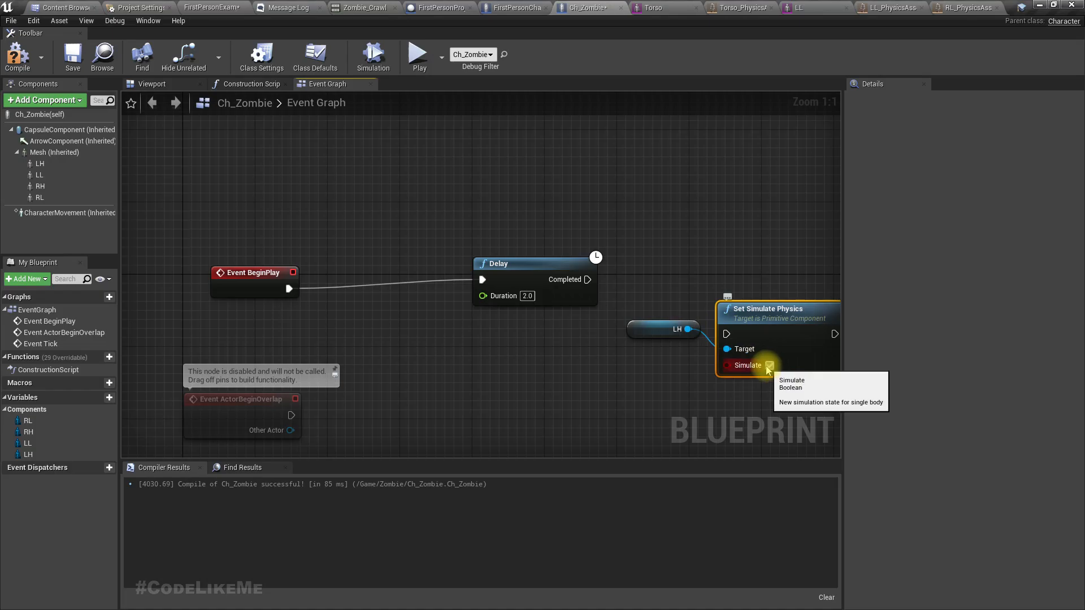
pyautogui.moveTo(729, 316); pyautogui.dragTo(721, 253)
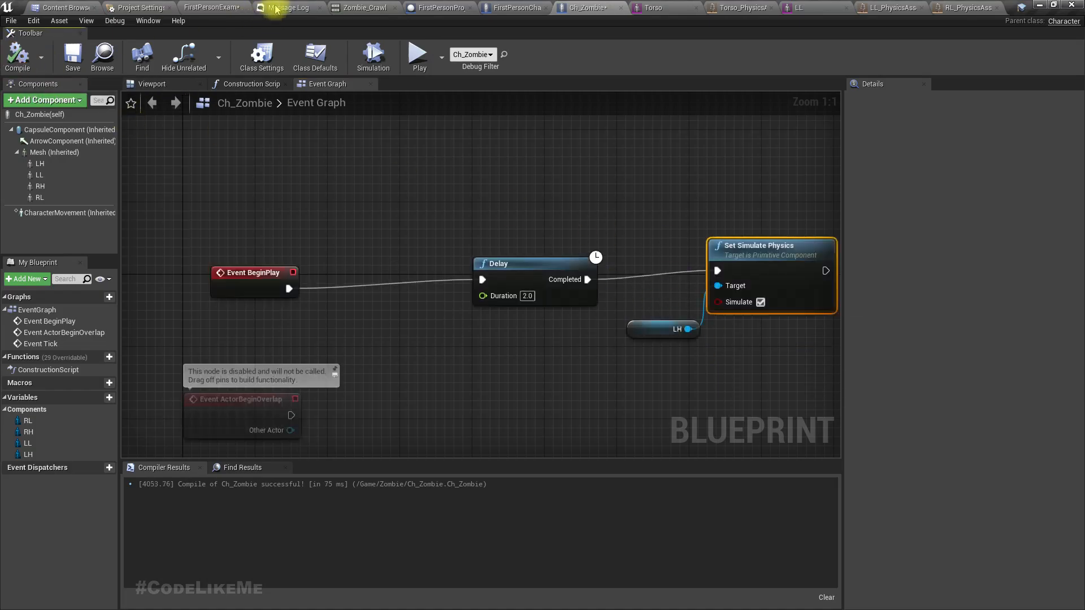
# - Play the first-person level full screen to check how the zombie's LH arm behaves after the delay, and stop the session
pyautogui.click(212, 7)
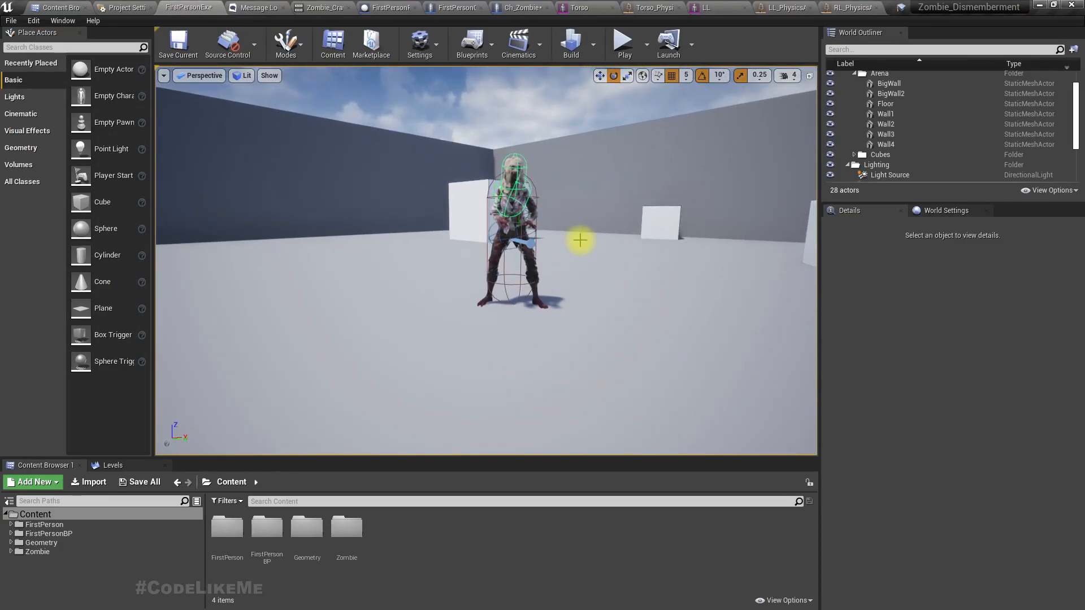
pyautogui.press('F11')
pyautogui.hotkey('alt', 'p')
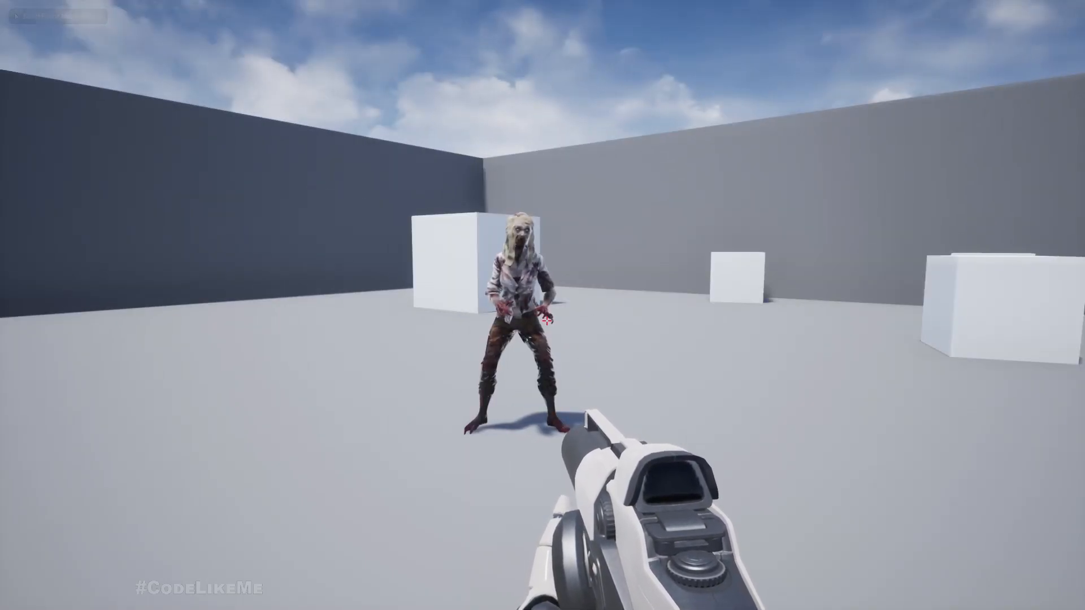
pyautogui.hotkey('shift', 'F1')
pyautogui.press('F11')
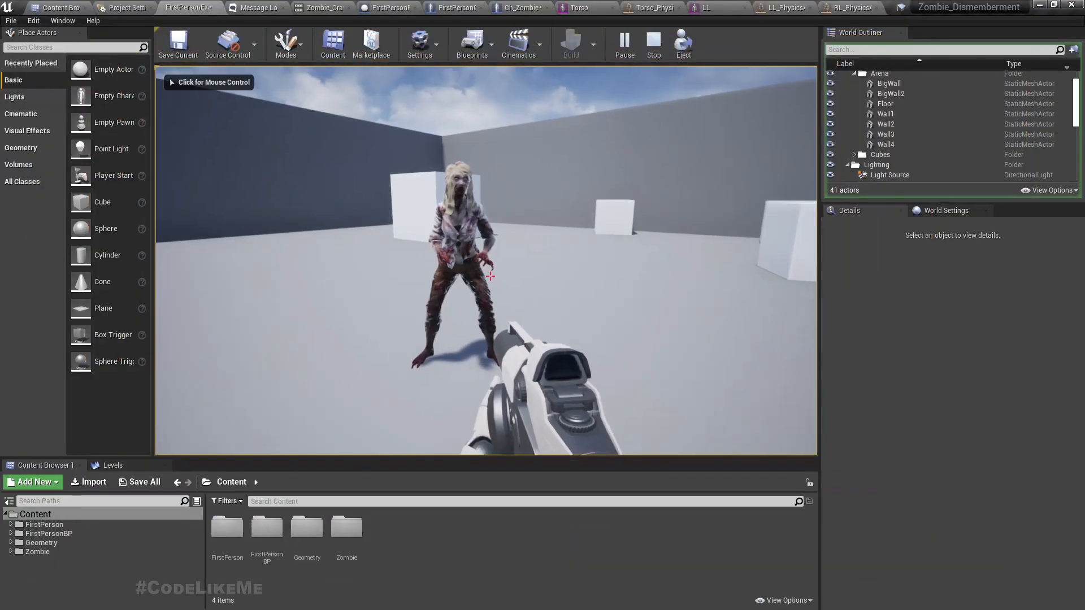
pyautogui.press('Escape')
# - Return to Ch_Zombie's event graph and tidy the LH reference and Set Master Pose Component nodes between the two delays
pyautogui.click(520, 6)
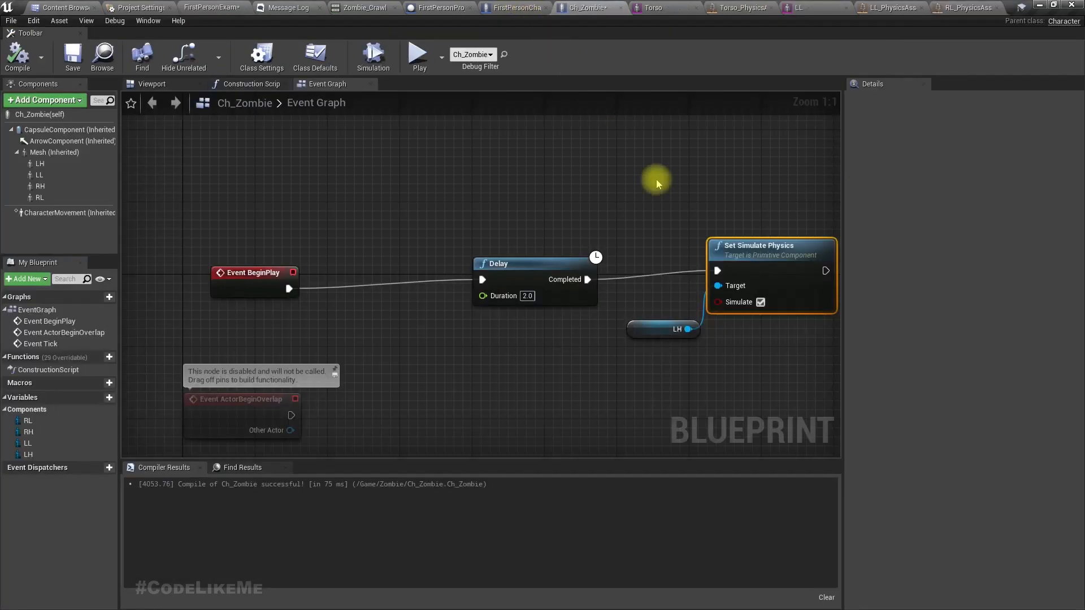
pyautogui.moveTo(730, 389); pyautogui.dragTo(665, 368, button='right')
pyautogui.moveTo(551, 214); pyautogui.dragTo(699, 354)
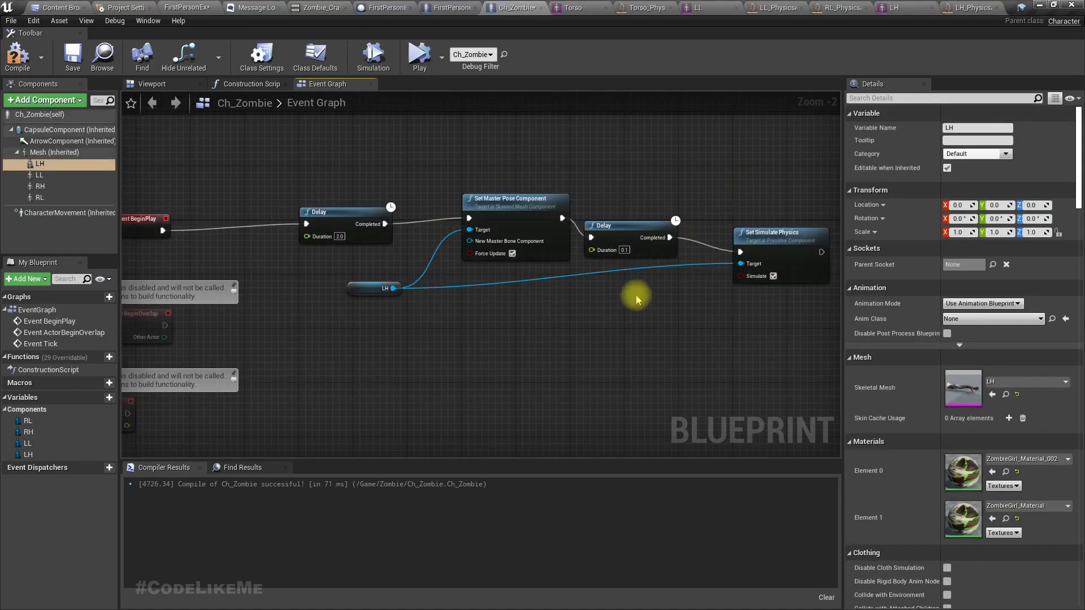
pyautogui.scroll(1, 488, 215)
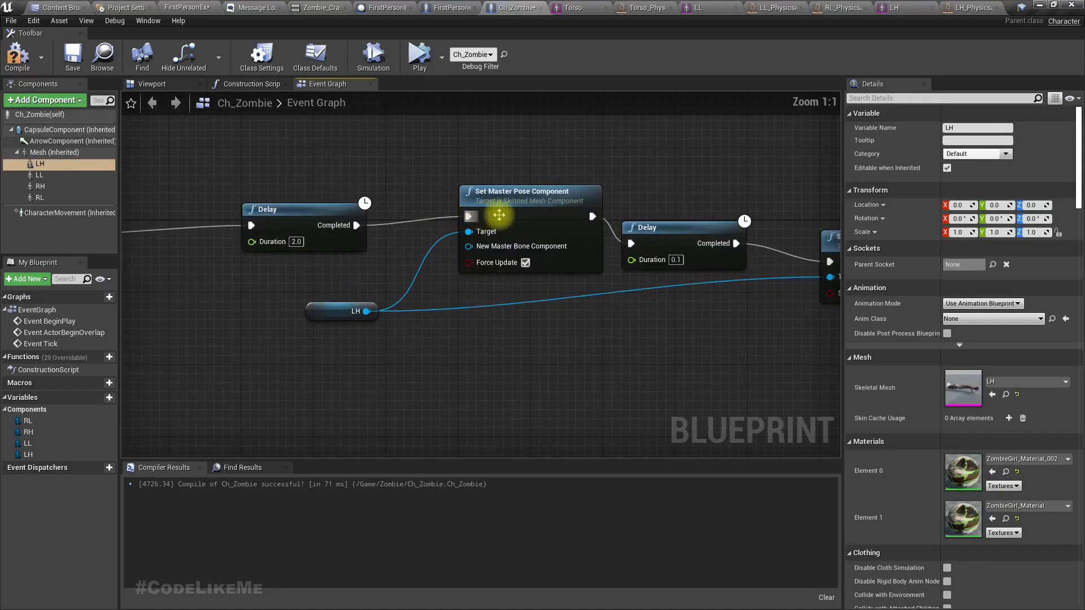
pyautogui.moveTo(489, 215); pyautogui.dragTo(479, 213)
pyautogui.moveTo(377, 324); pyautogui.dragTo(291, 315, button='right')
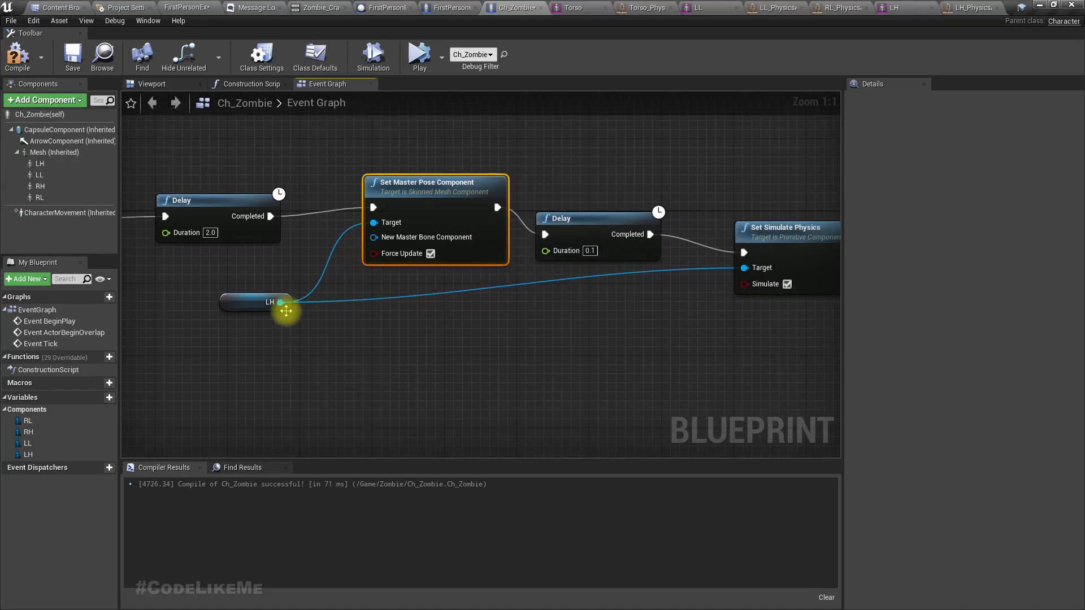
pyautogui.moveTo(254, 319); pyautogui.dragTo(289, 337)
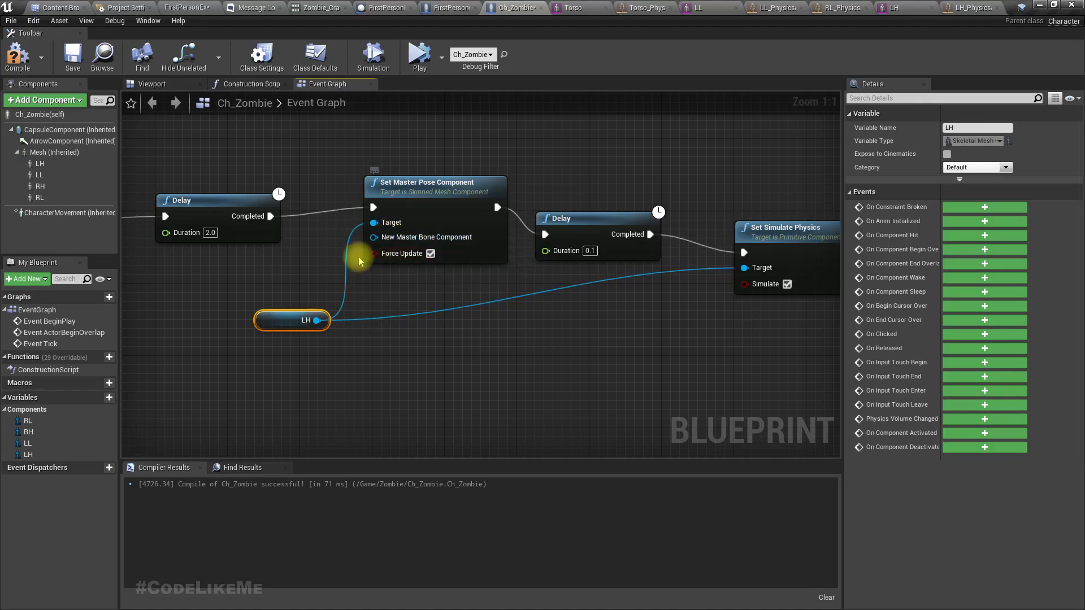
pyautogui.moveTo(811, 348); pyautogui.dragTo(675, 362, button='right')
pyautogui.moveTo(354, 408); pyautogui.dragTo(465, 397, button='right')
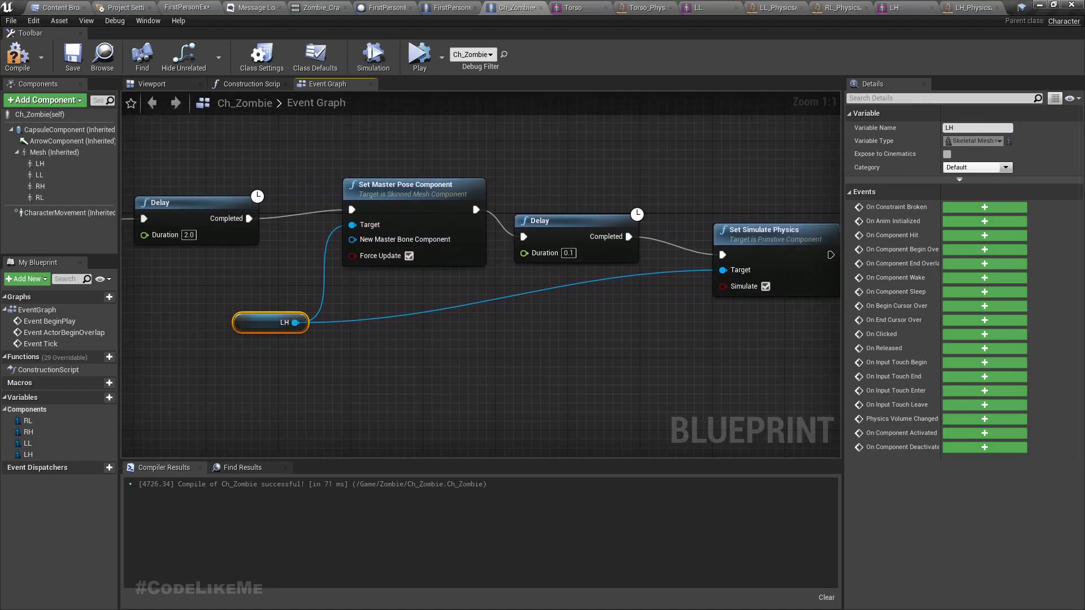
# - Simulate the level twice, examine the zombie's detached LH arm up close and stop the simulation
pyautogui.click(184, 8)
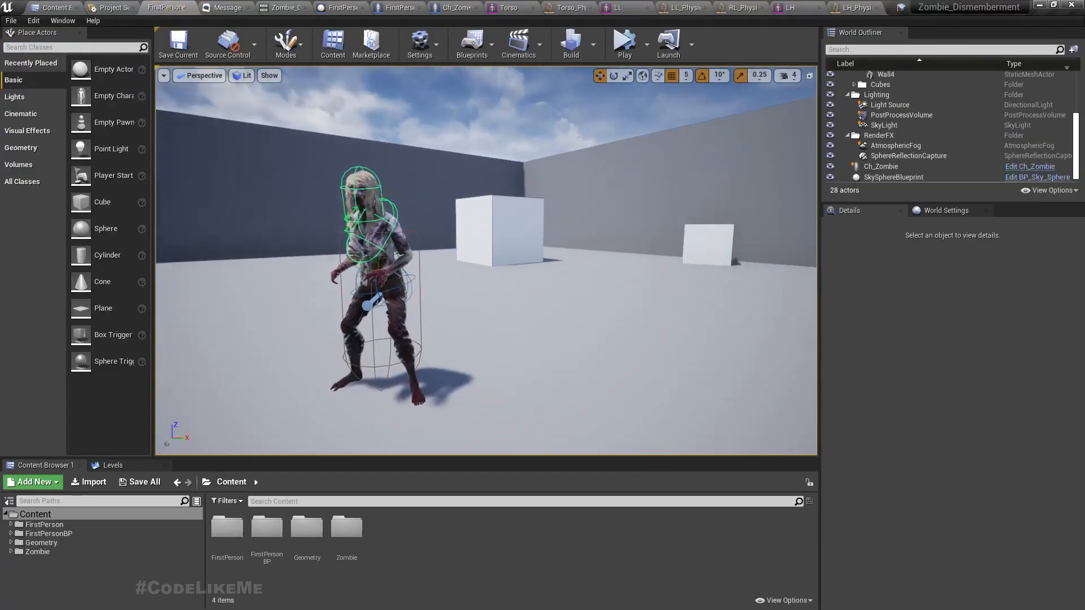
pyautogui.rightClick(487, 152)
pyautogui.moveTo(339, 213); pyautogui.dragTo(249, 252, button='middle')
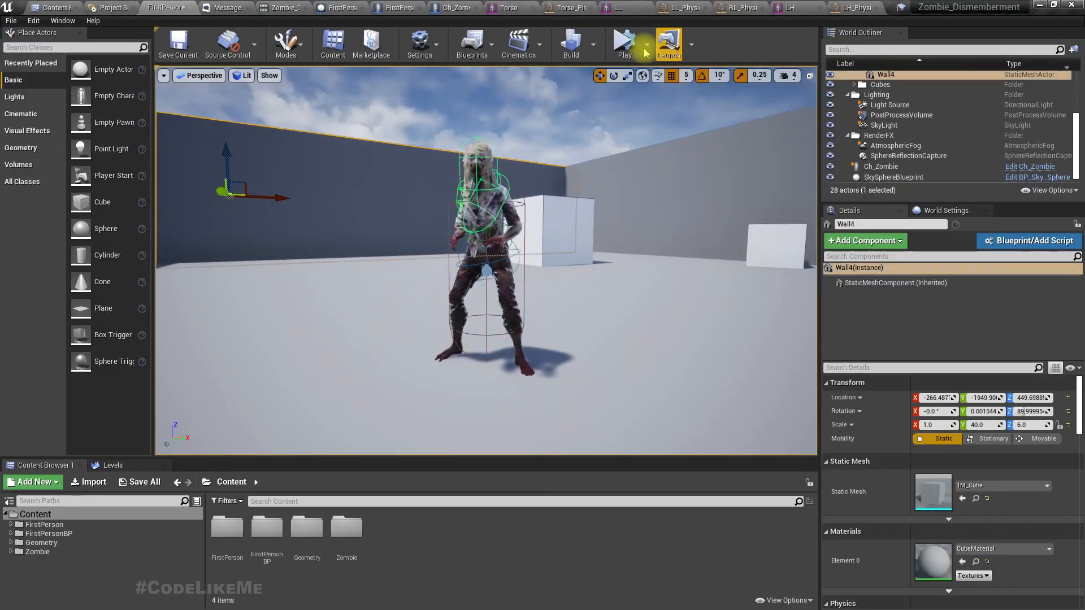
pyautogui.click(621, 45)
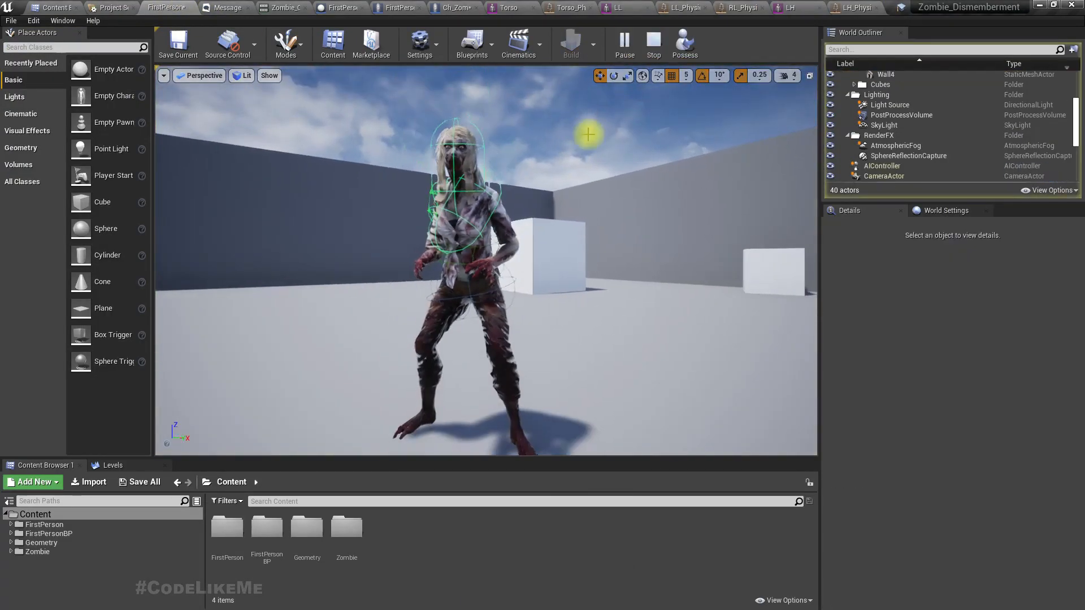
pyautogui.moveTo(540, 373); pyautogui.dragTo(407, 424, button='right')
pyautogui.press('d')
pyautogui.moveTo(523, 327); pyautogui.dragTo(518, 306, button='right')
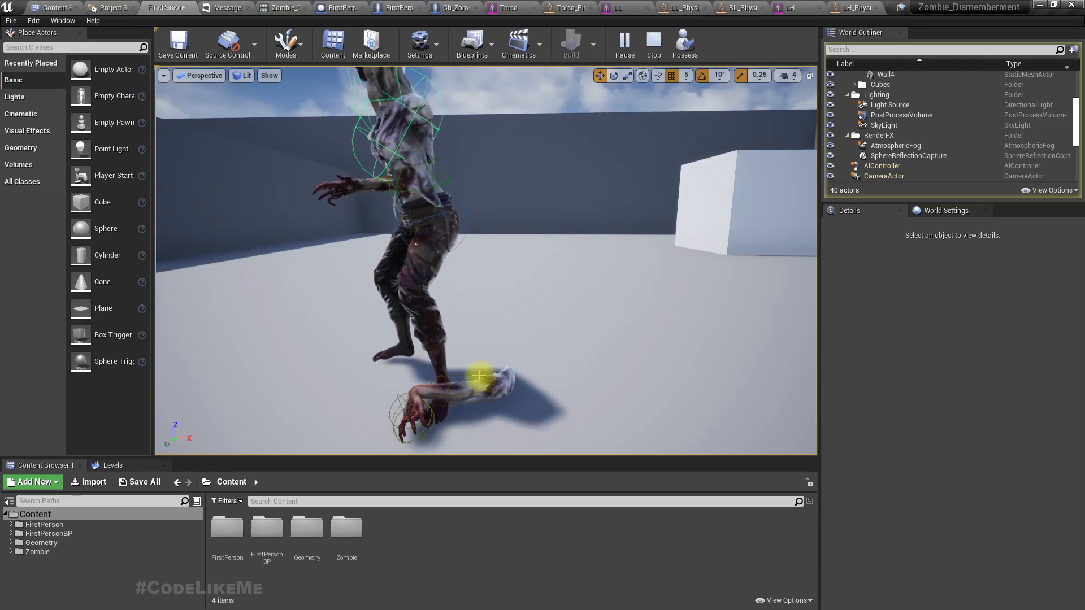
pyautogui.press('Escape')
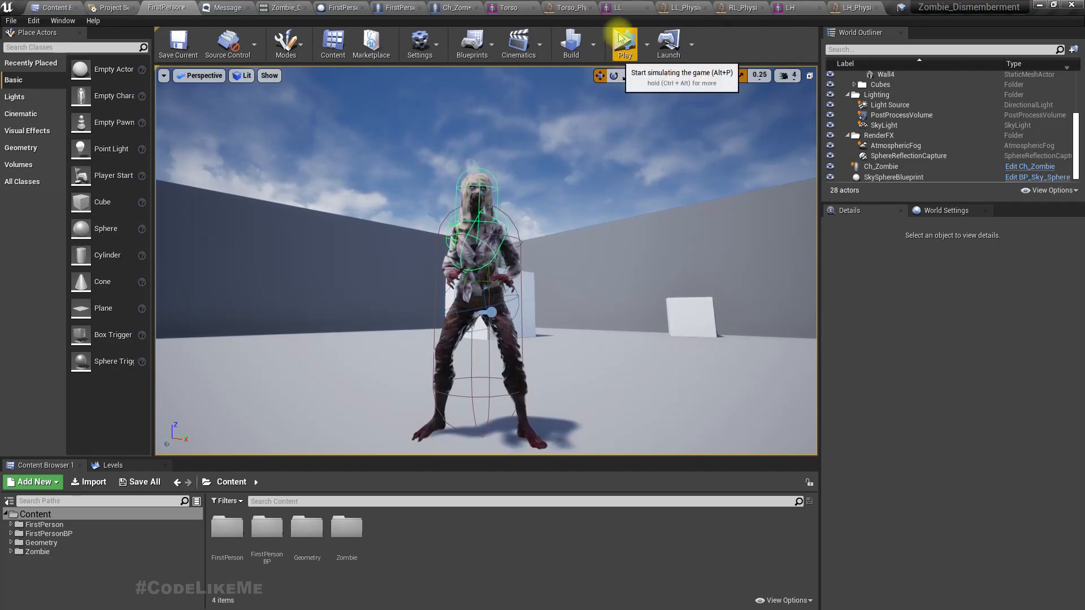
pyautogui.click(622, 40)
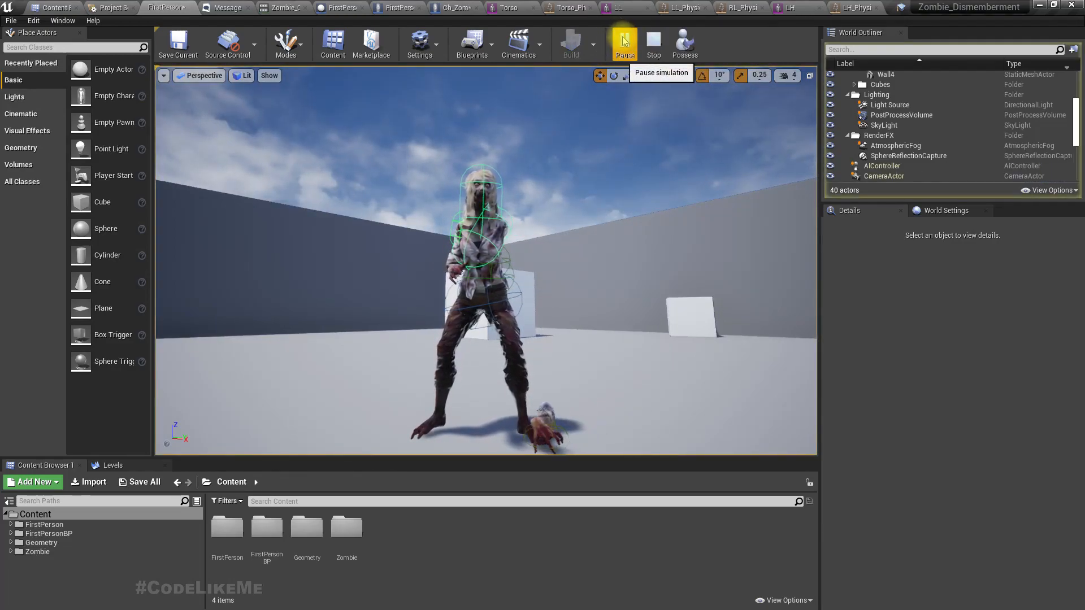
pyautogui.press('Escape')
# - In Ch_Zombie, wire the 2.0 Delay directly to the 0.1 Delay, detach Set Master Pose Component from the execution chain and rearrange the nodes
pyautogui.click(438, 7)
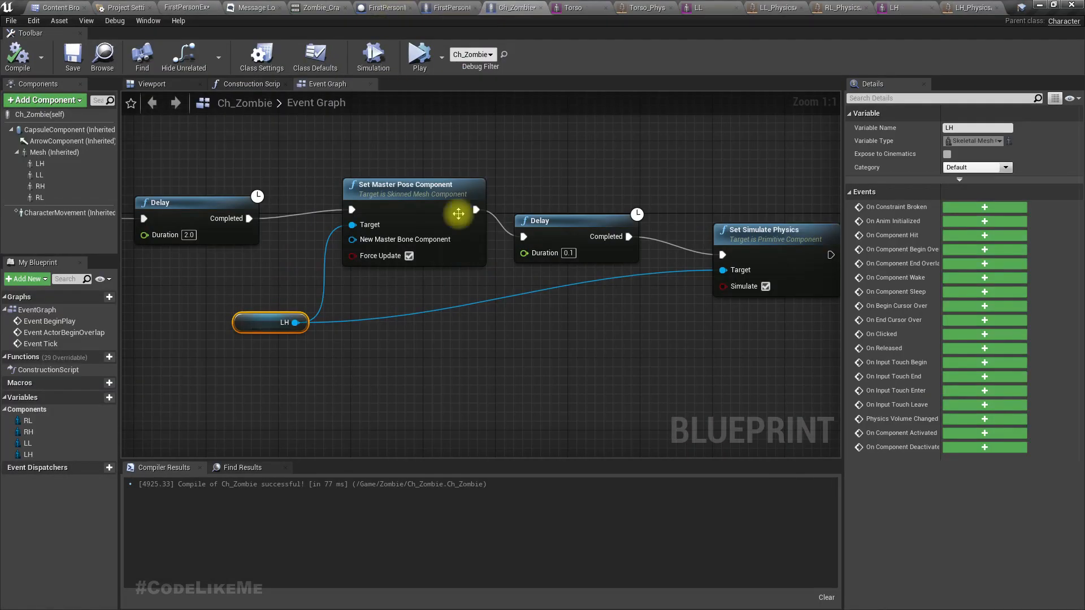
pyautogui.moveTo(198, 254); pyautogui.dragTo(282, 263, button='right')
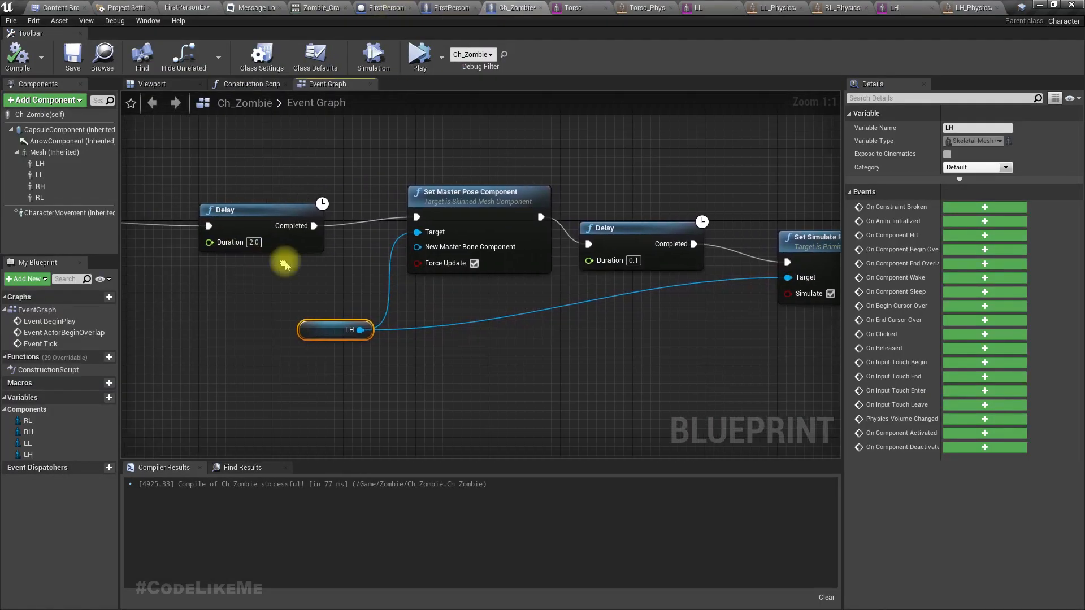
pyautogui.moveTo(485, 226); pyautogui.dragTo(522, 187)
pyautogui.moveTo(588, 244); pyautogui.dragTo(314, 226)
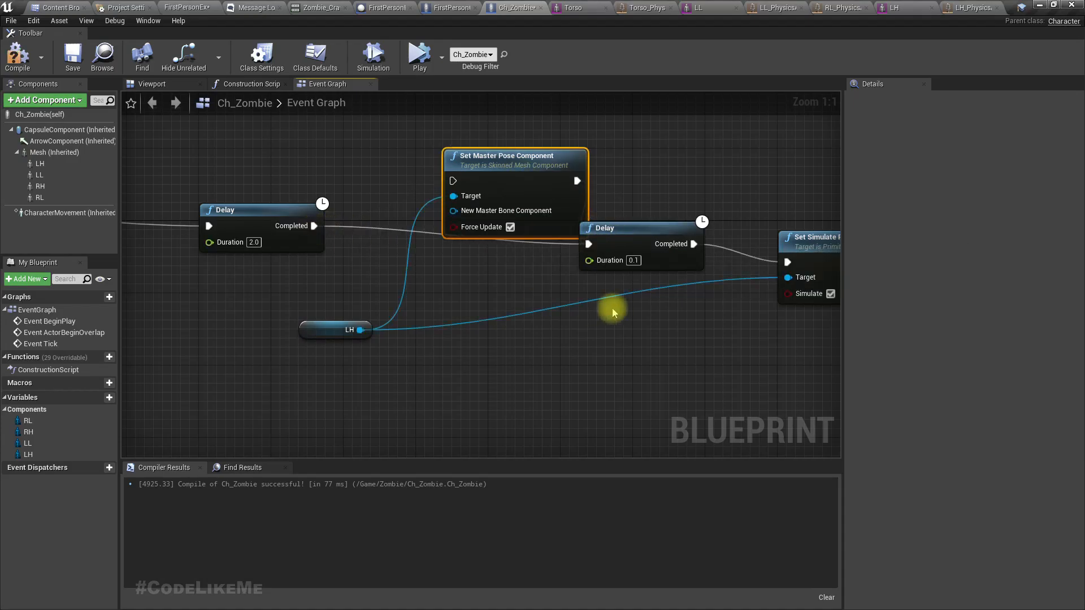
pyautogui.moveTo(588, 307); pyautogui.dragTo(380, 346, button='right')
pyautogui.moveTo(392, 268); pyautogui.dragTo(250, 308)
pyautogui.rightClick(344, 216)
pyautogui.click(373, 242)
pyautogui.moveTo(307, 202); pyautogui.dragTo(405, 202)
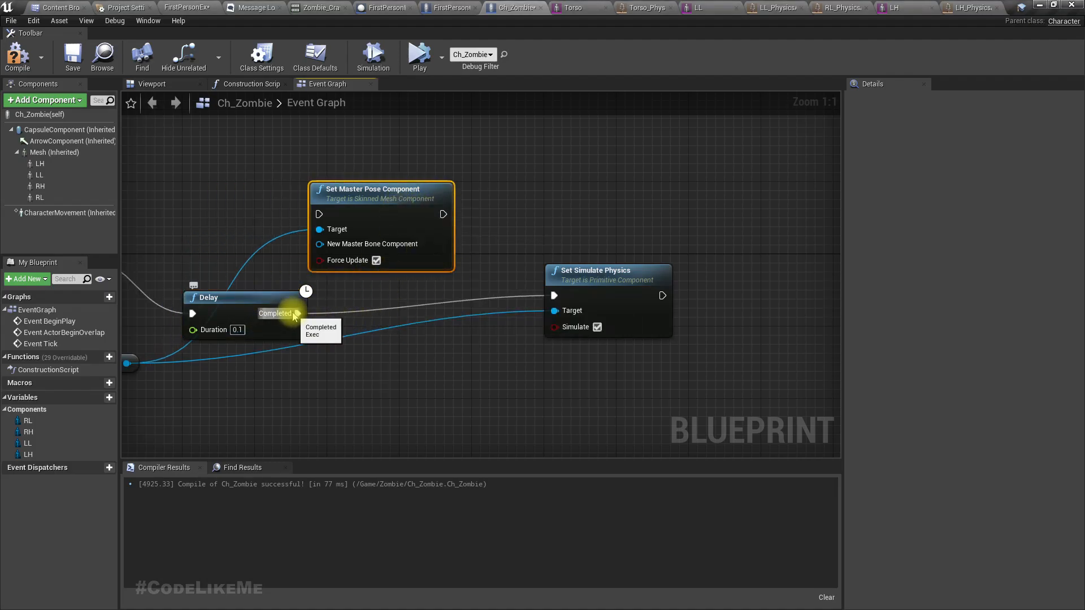
pyautogui.moveTo(588, 293); pyautogui.dragTo(442, 329)
pyautogui.moveTo(351, 359); pyautogui.dragTo(511, 362, button='right')
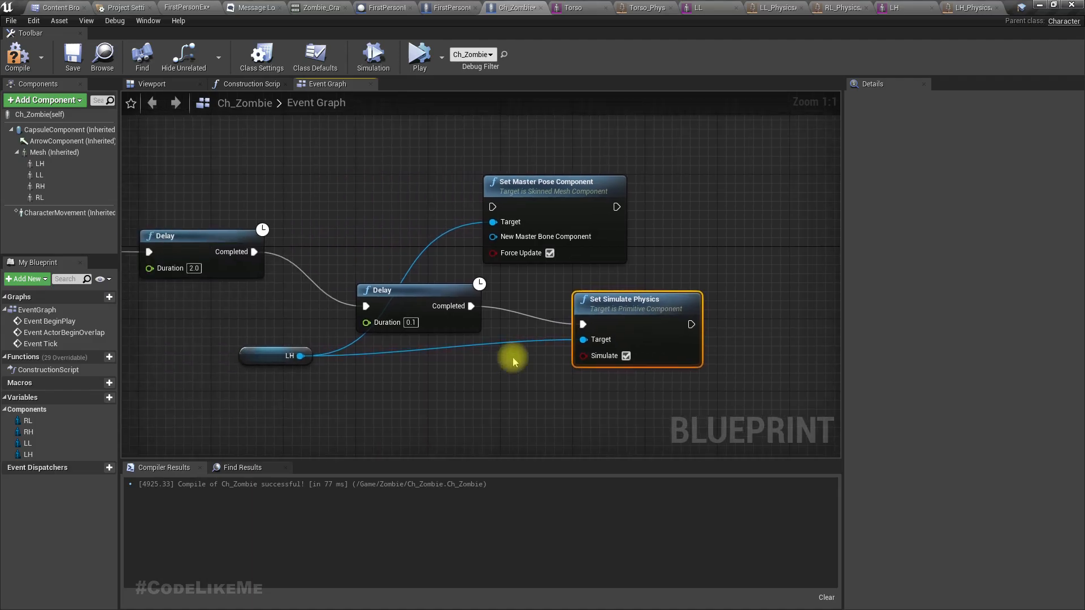
# - Add a Delay after Set Simulate Physics, connect its Completed output to Set Master Pose Component and compile Ch_Zombie
pyautogui.moveTo(692, 326); pyautogui.dragTo(715, 326)
pyautogui.write('delay')
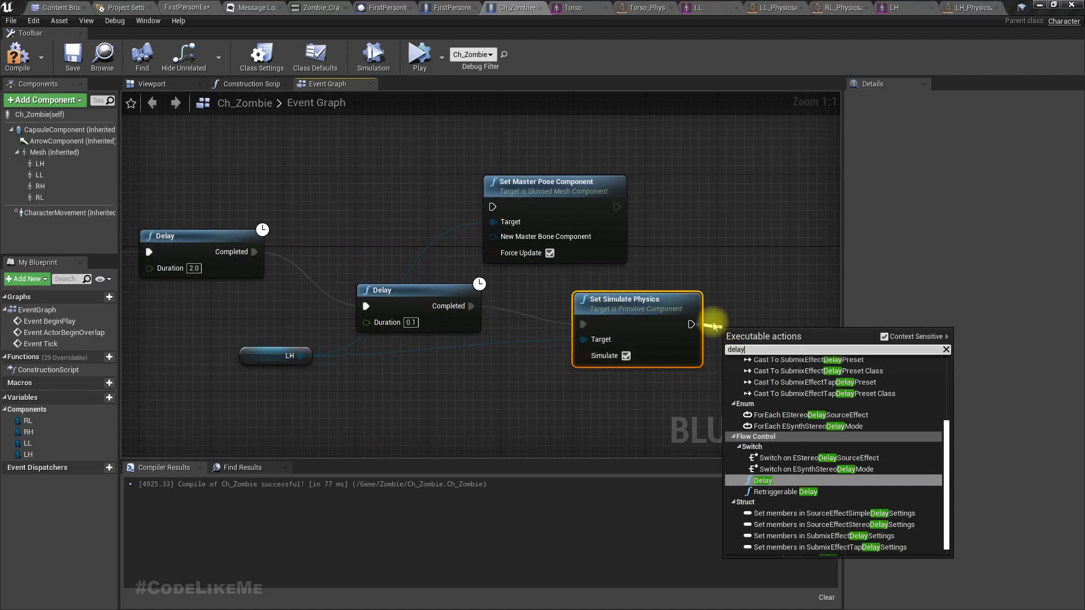
pyautogui.press('Return')
pyautogui.moveTo(710, 320); pyautogui.dragTo(531, 310, button='right')
pyautogui.moveTo(664, 341); pyautogui.dragTo(315, 197)
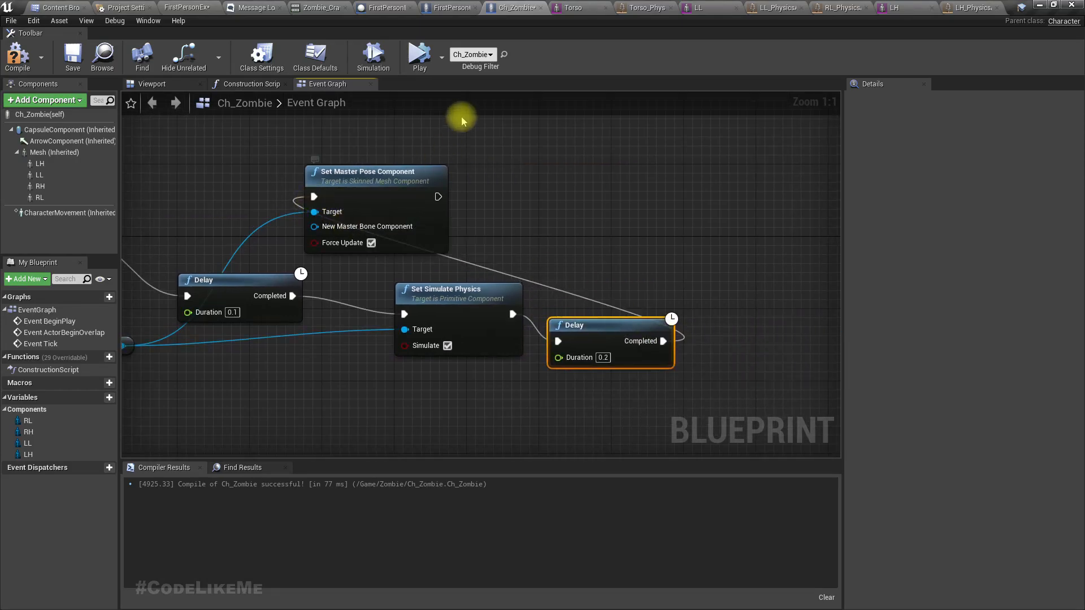
pyautogui.click(28, 75)
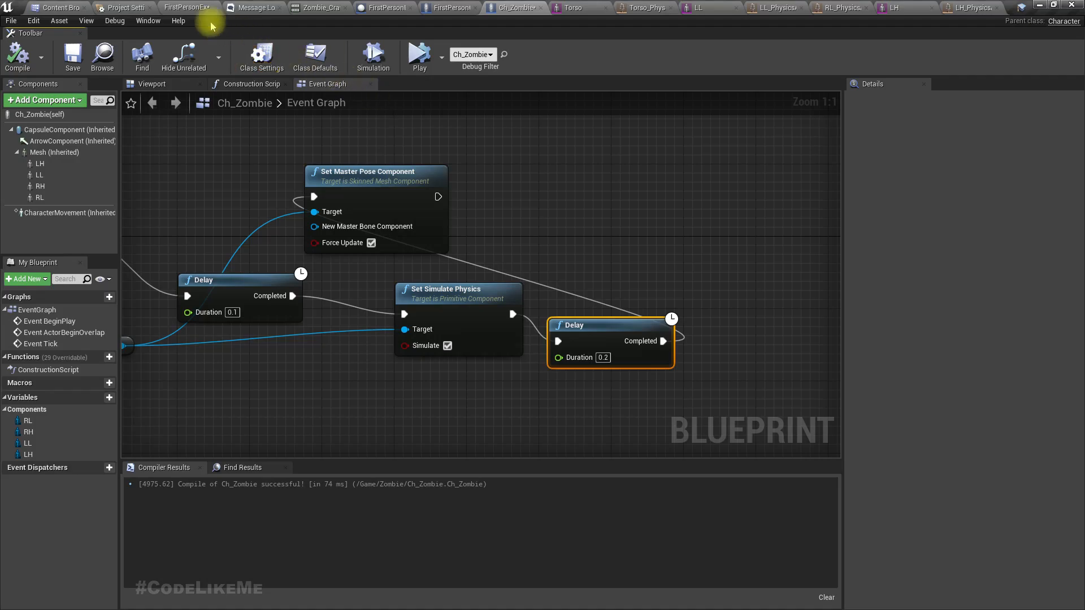
# - Save all assets, simulate the level to test the reordered physics and master pose nodes, and stop the simulation
pyautogui.click(177, 7)
pyautogui.hotkey('ctrl', 'shift', 's')
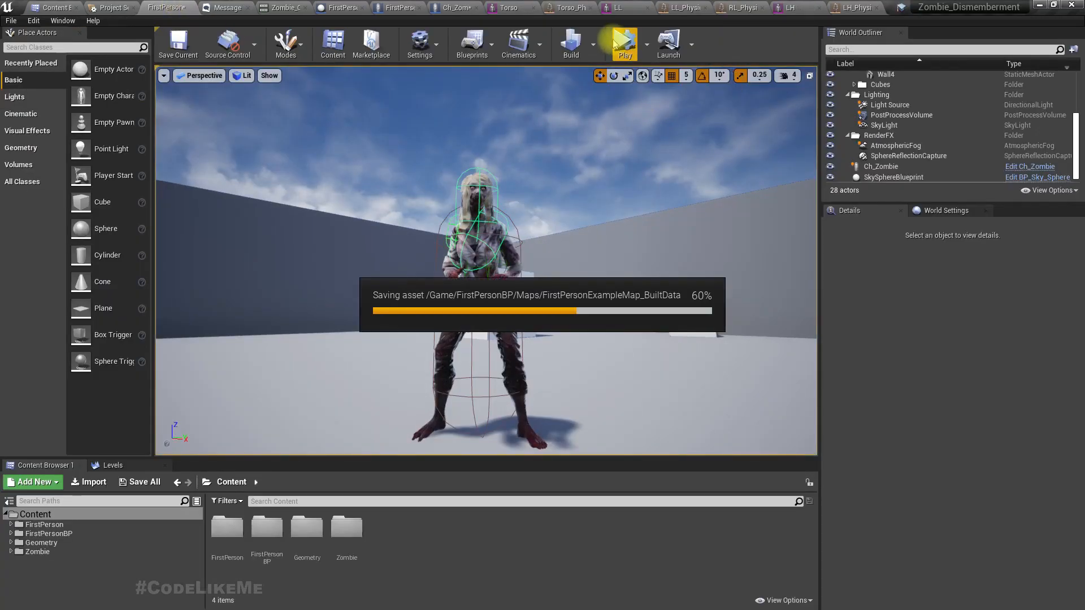
pyautogui.click(621, 43)
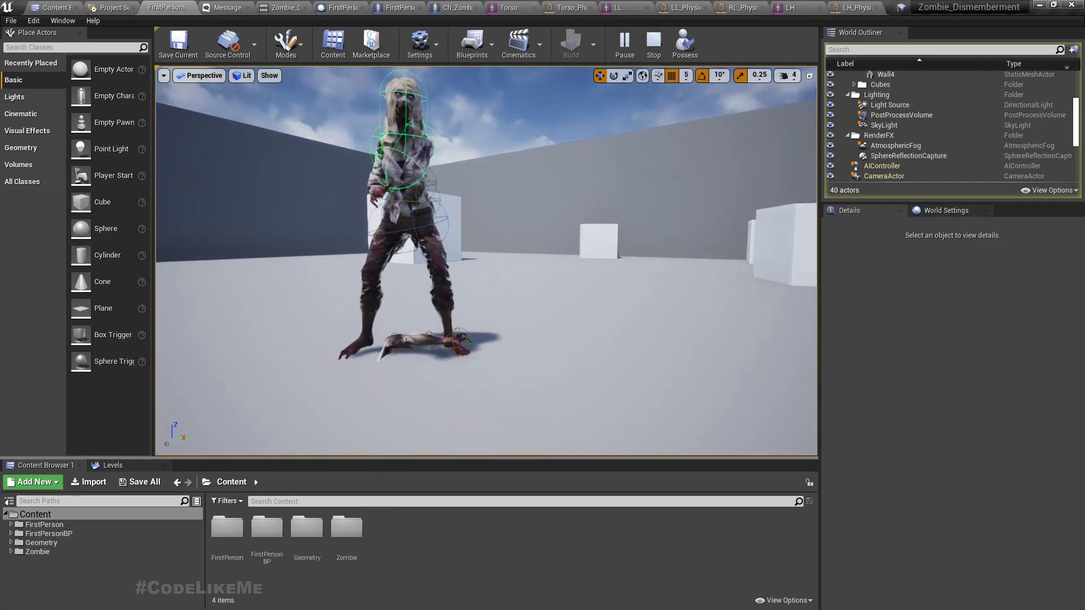
pyautogui.press('Escape')
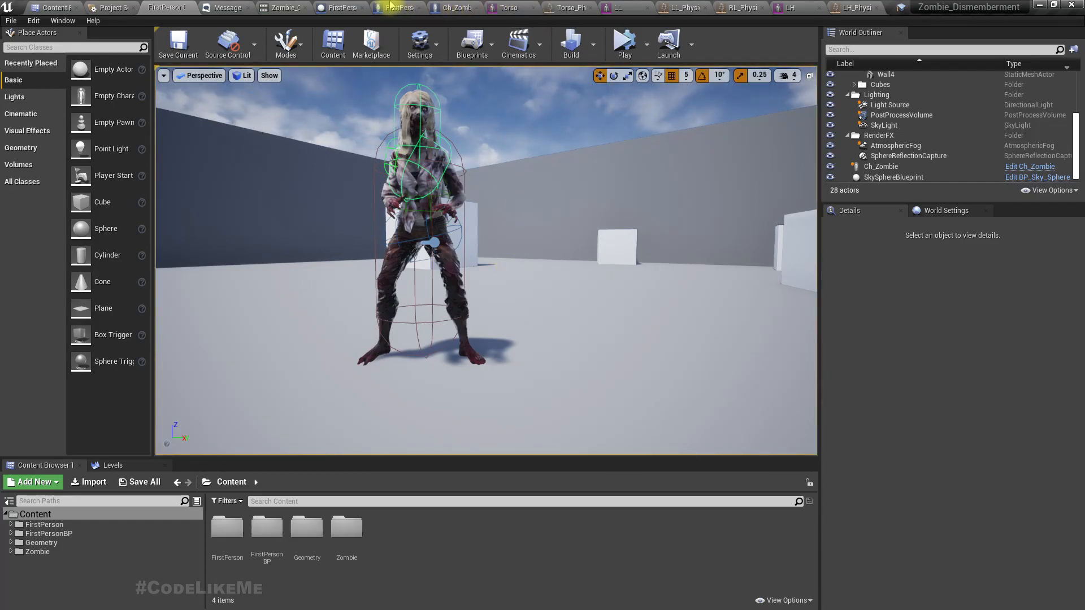
# - In Ch_Zombie, connect Set Simulate Physics directly to Set Master Pose Component, bypassing the 0.2 Delay, and compile
pyautogui.click(390, 5)
pyautogui.click(496, 5)
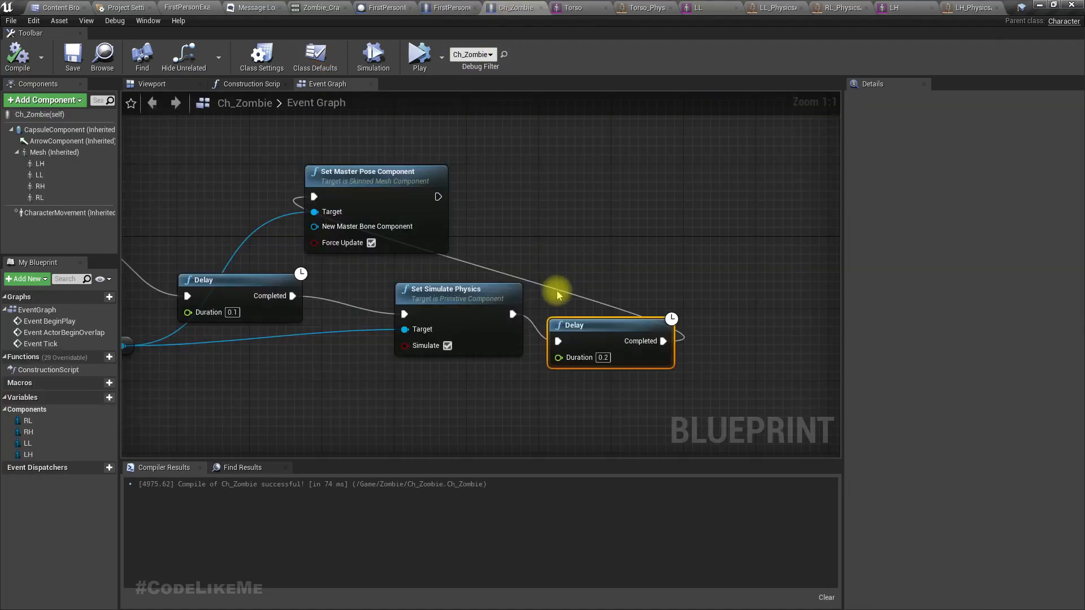
pyautogui.moveTo(511, 312); pyautogui.dragTo(315, 194)
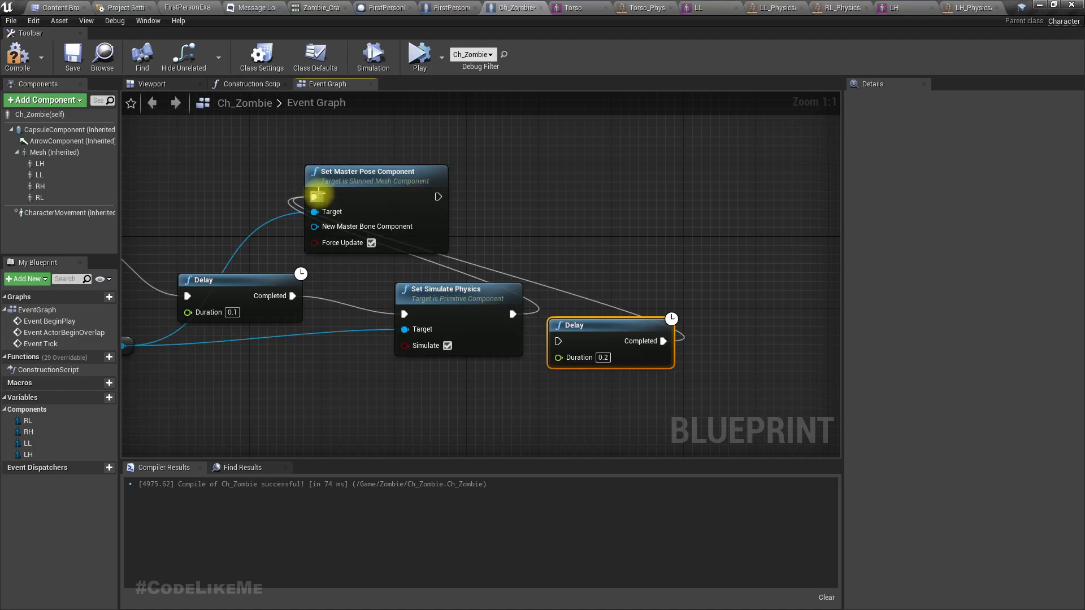
pyautogui.click(17, 57)
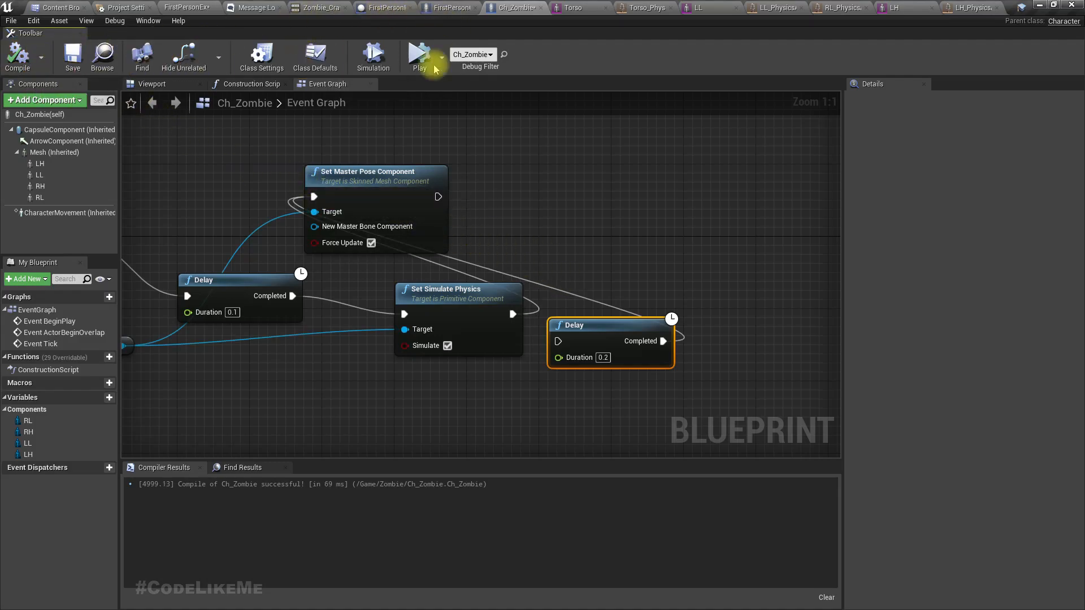
# - Simulate the level to test the direct physics-to-master-pose connection, view the zombie from several sides and stop the simulation
pyautogui.click(187, 7)
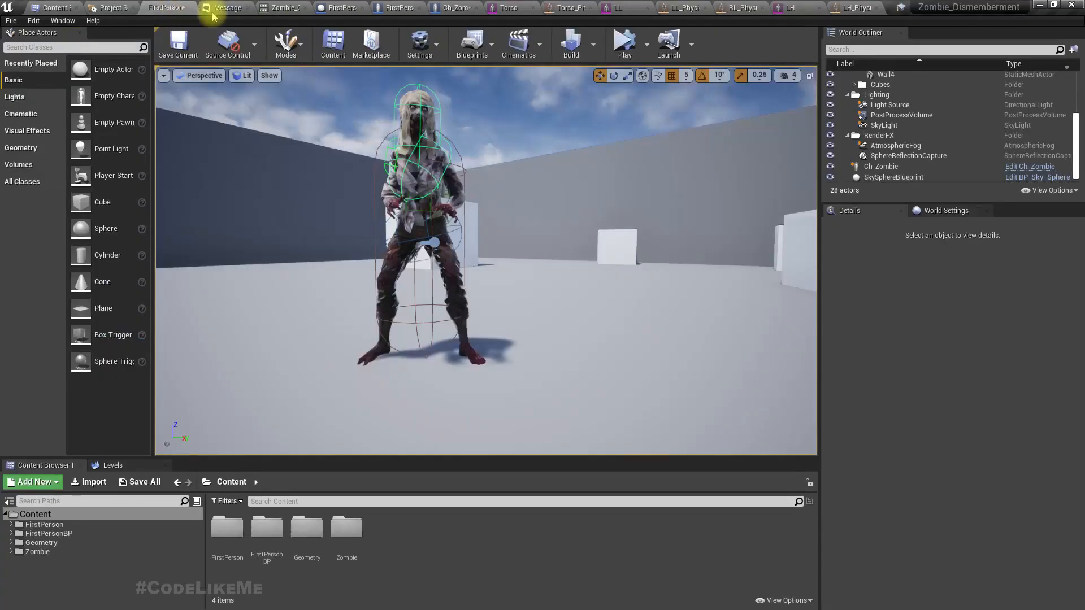
pyautogui.click(626, 45)
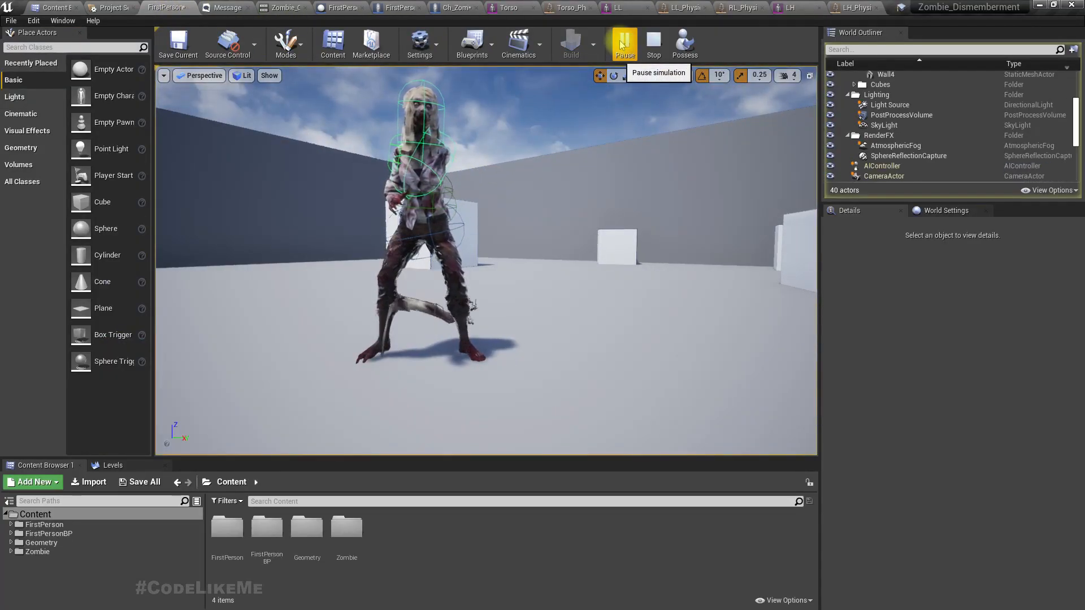
pyautogui.moveTo(531, 261)
pyautogui.mouseDown(button='right')
pyautogui.moveTo(587, 265)
pyautogui.moveTo(599, 282)
pyautogui.moveTo(599, 350)
pyautogui.moveTo(554, 237)
pyautogui.moveTo(565, 223)
pyautogui.moveTo(565, 249)
pyautogui.moveTo(627, 254)
pyautogui.moveTo(530, 263)
pyautogui.mouseUp(button='right')
pyautogui.press('s')
pyautogui.press('w')
pyautogui.press('s')
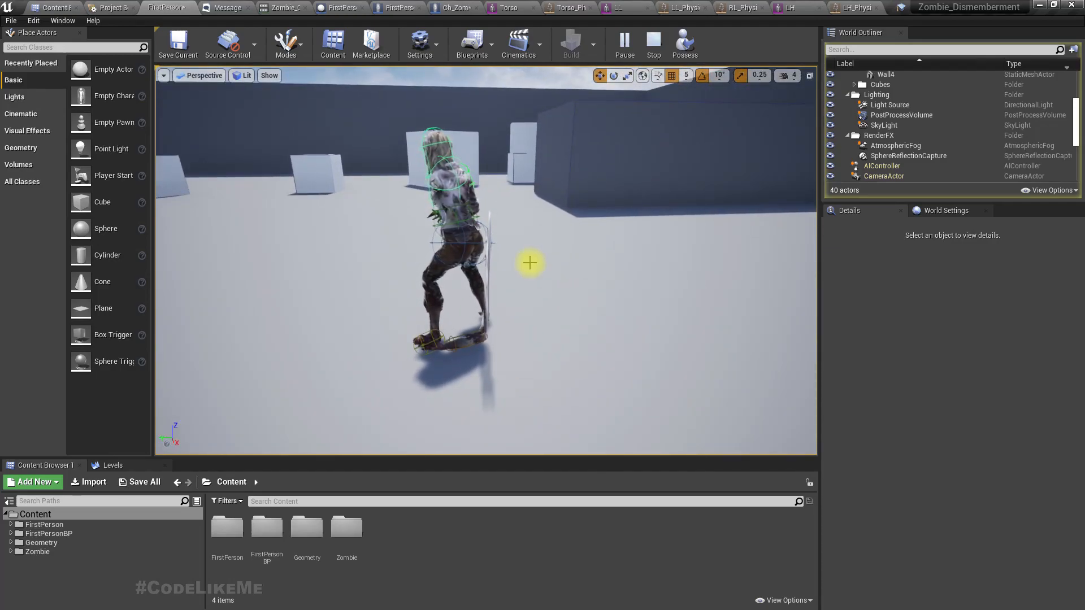
pyautogui.press('Escape')
pyautogui.press('s')
pyautogui.moveTo(677, 172)
pyautogui.mouseDown(button='right')
pyautogui.moveTo(622, 172)
pyautogui.moveTo(684, 166)
pyautogui.mouseUp(button='right')
pyautogui.press('a')
pyautogui.press('w')
# - In Ch_Zombie's event graph, delete the Delay, LH, Set Simulate Physics and Set Master Pose Component nodes, leaving Event BeginPlay unconnected
pyautogui.click(456, 8)
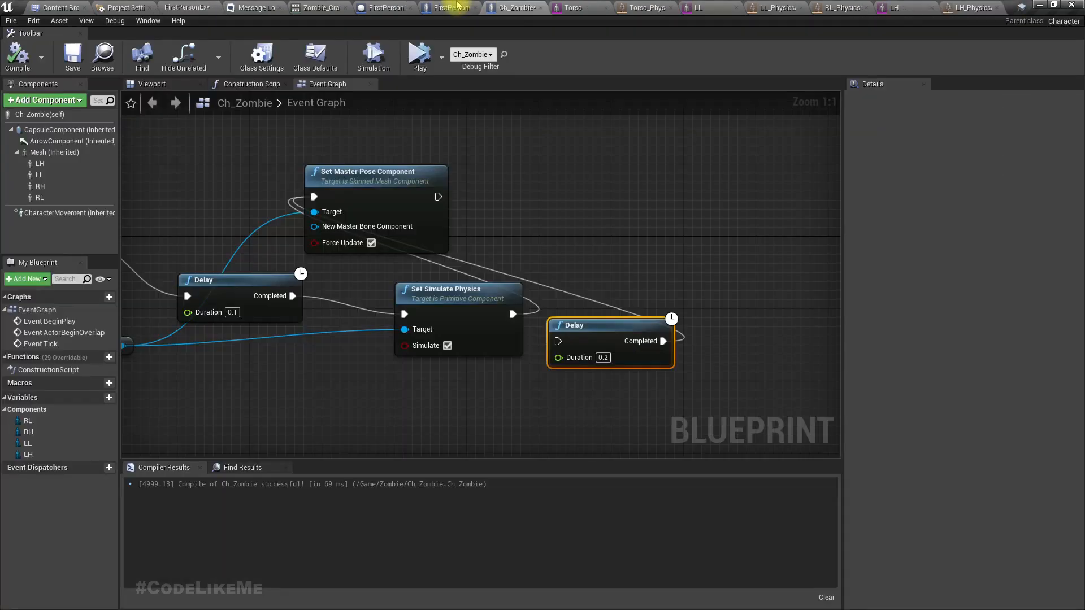
pyautogui.moveTo(421, 211); pyautogui.dragTo(575, 194)
pyautogui.scroll(-2, 496, 296)
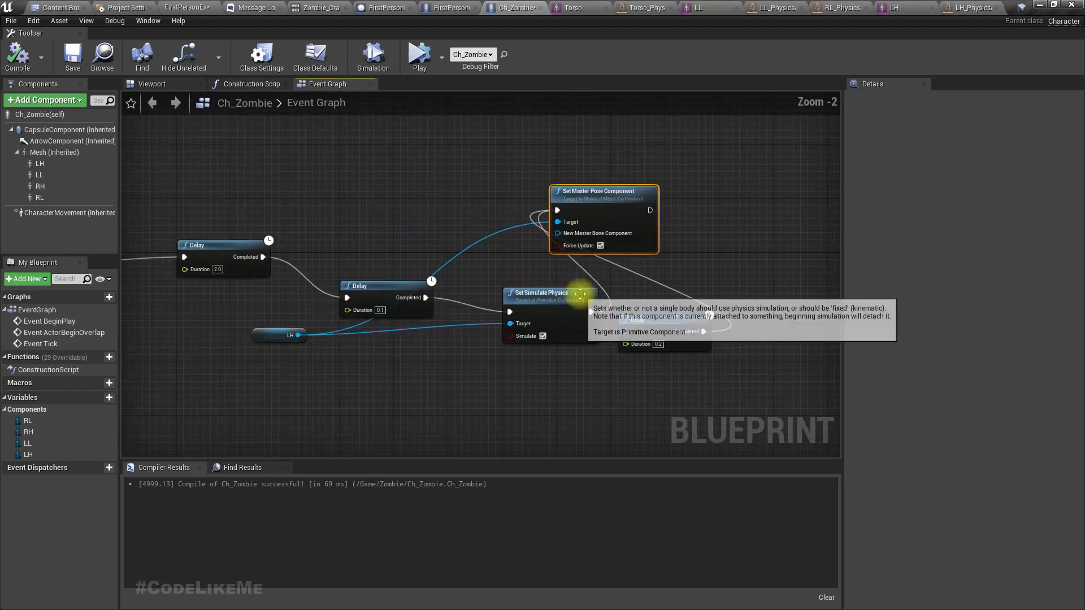
pyautogui.scroll(-3, 331, 185)
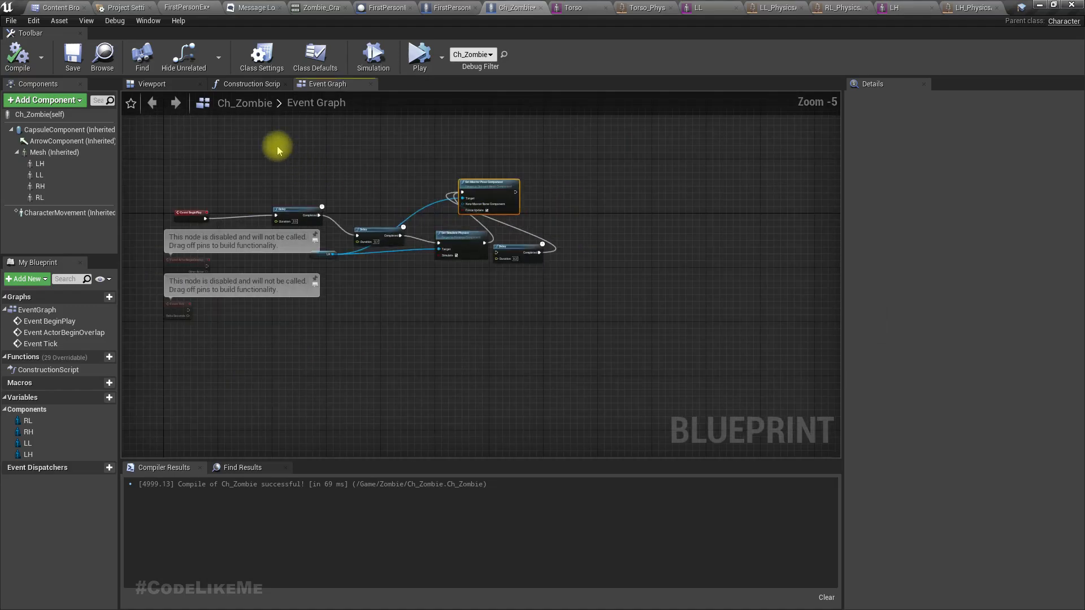
pyautogui.scroll(2, 361, 192)
pyautogui.moveTo(254, 145); pyautogui.dragTo(641, 383)
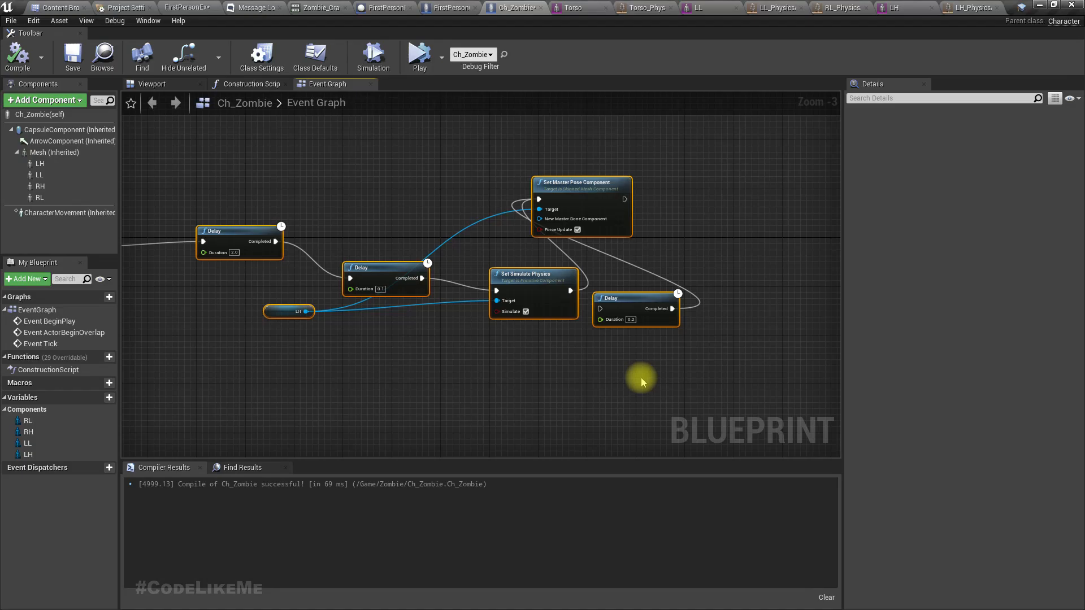
pyautogui.press('Delete')
pyautogui.moveTo(176, 216); pyautogui.dragTo(289, 226, button='right')
pyautogui.moveTo(230, 174); pyautogui.dragTo(385, 144, button='right')
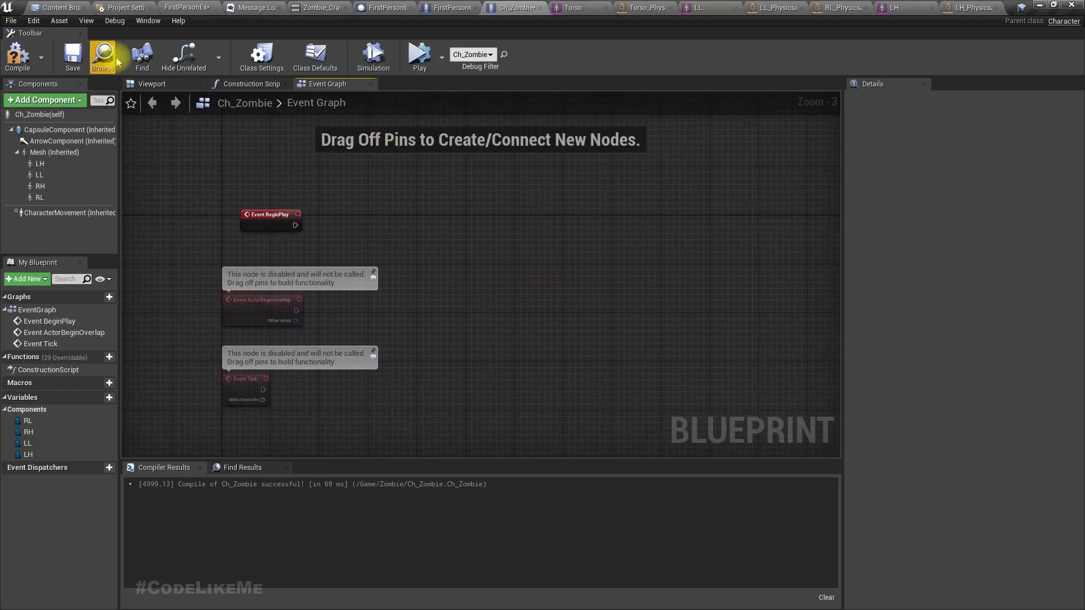
# - Switch the level's play mode from Simulate to playing in the viewport, fire at the zombie and end the session
pyautogui.click(206, 6)
pyautogui.press('F11')
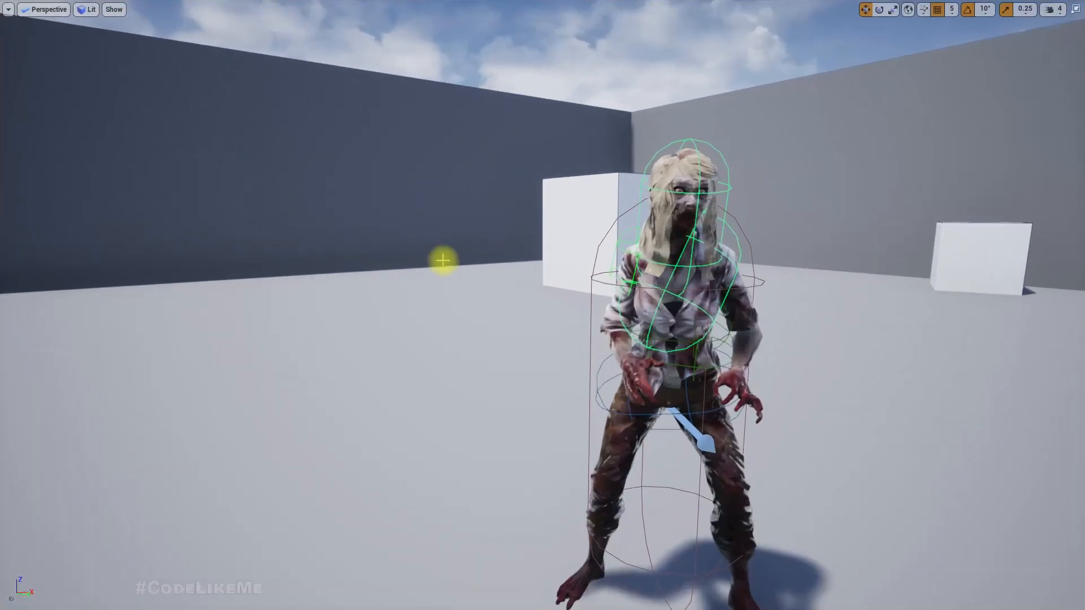
pyautogui.scroll(-8, 443, 259)
pyautogui.press('g')
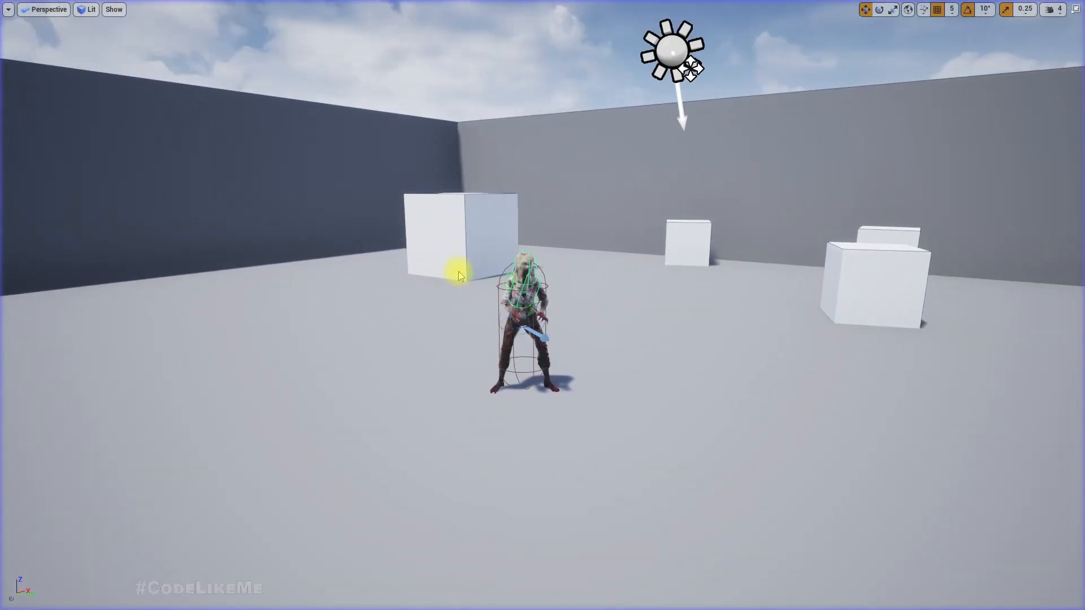
pyautogui.press('F11')
pyautogui.click(647, 44)
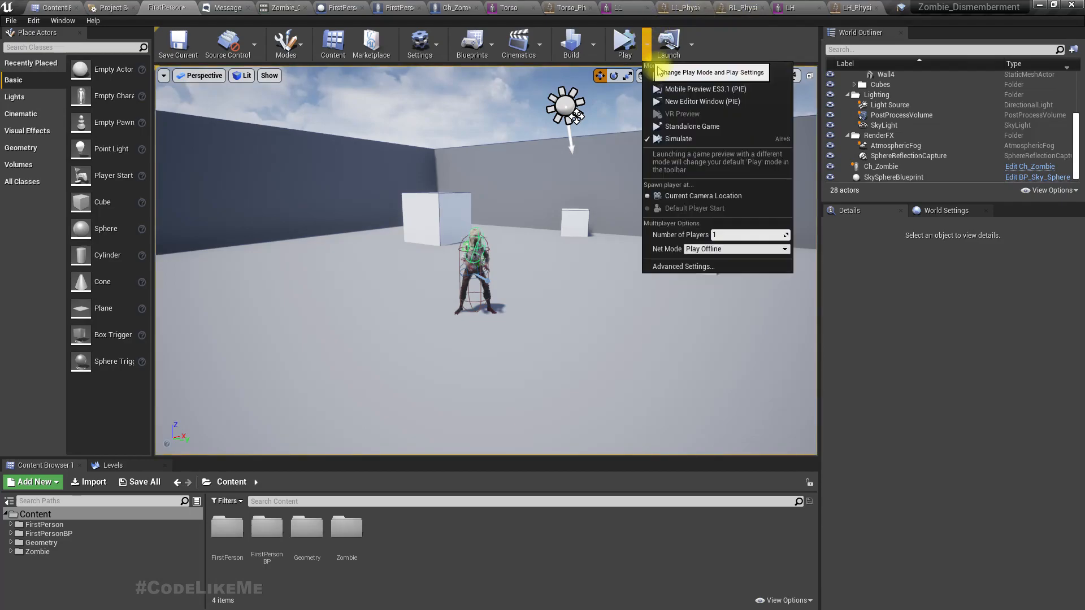
pyautogui.click(655, 72)
pyautogui.press('w')
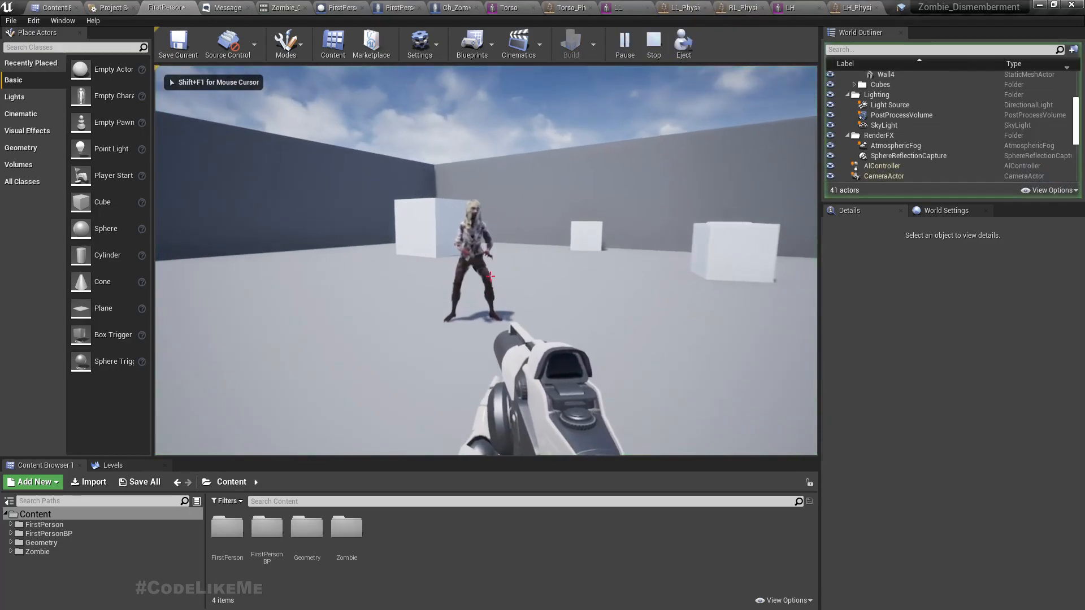
pyautogui.click(490, 276)
pyautogui.click(490, 276)
pyautogui.press('Escape')
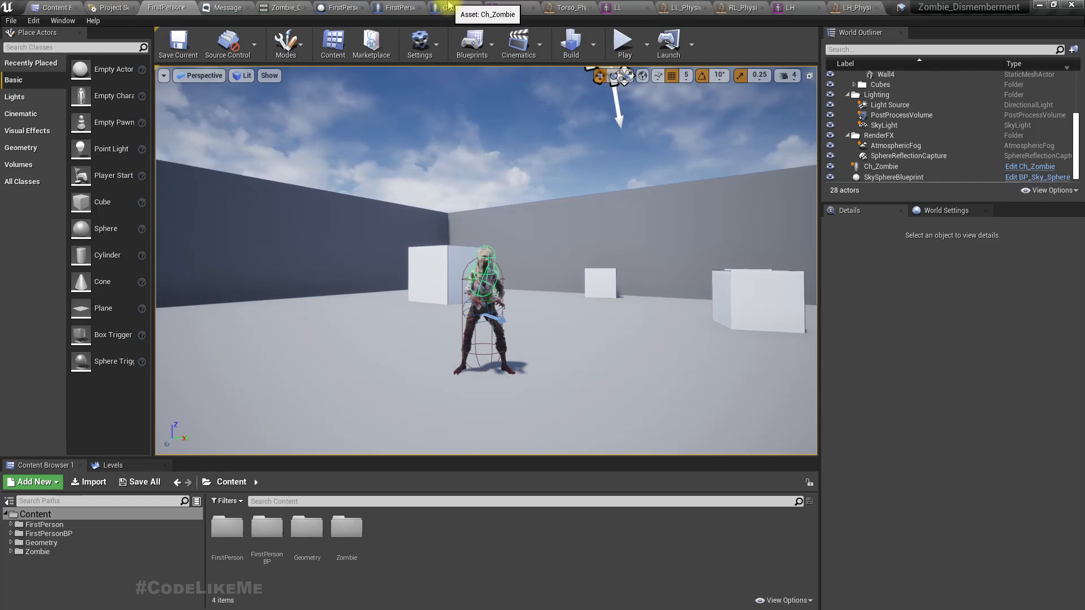
# - Review the animation, physics and collision settings of Ch_Zombie's inherited Mesh component
pyautogui.click(450, 6)
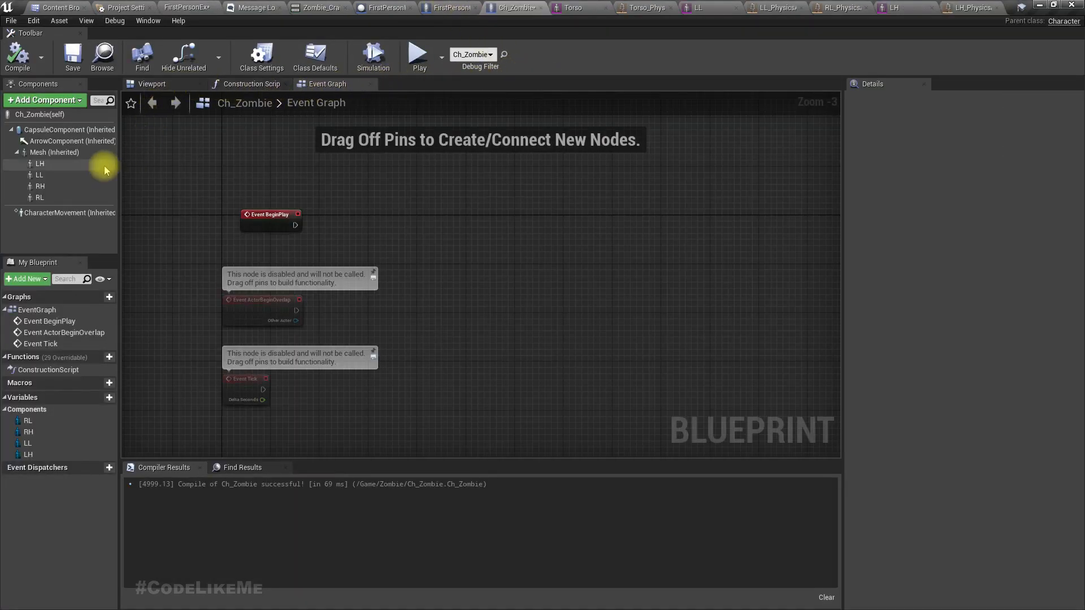
pyautogui.click(54, 152)
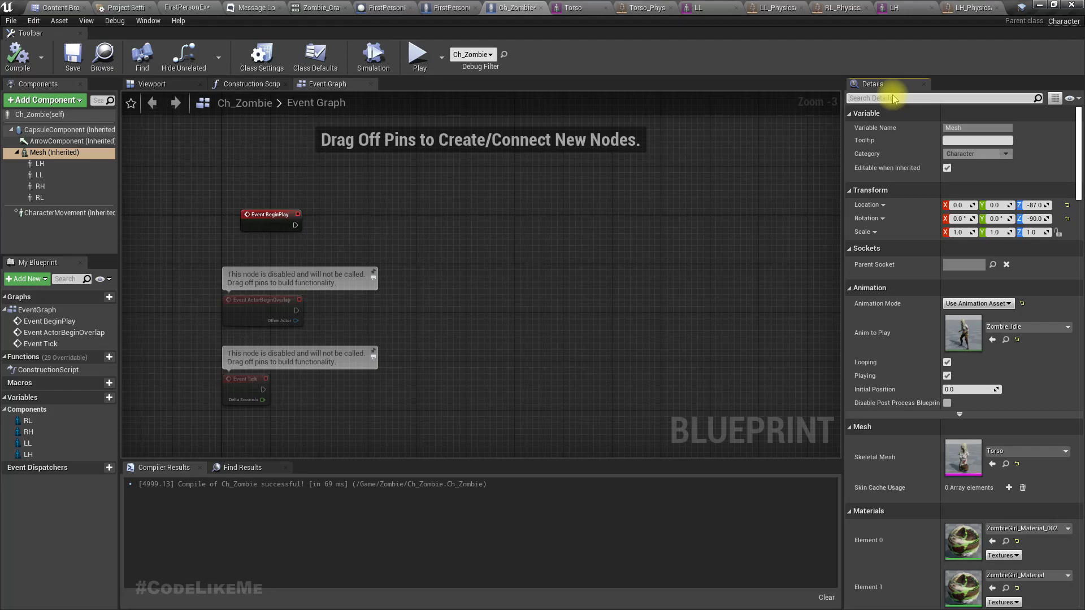
pyautogui.scroll(-5, 1025, 310)
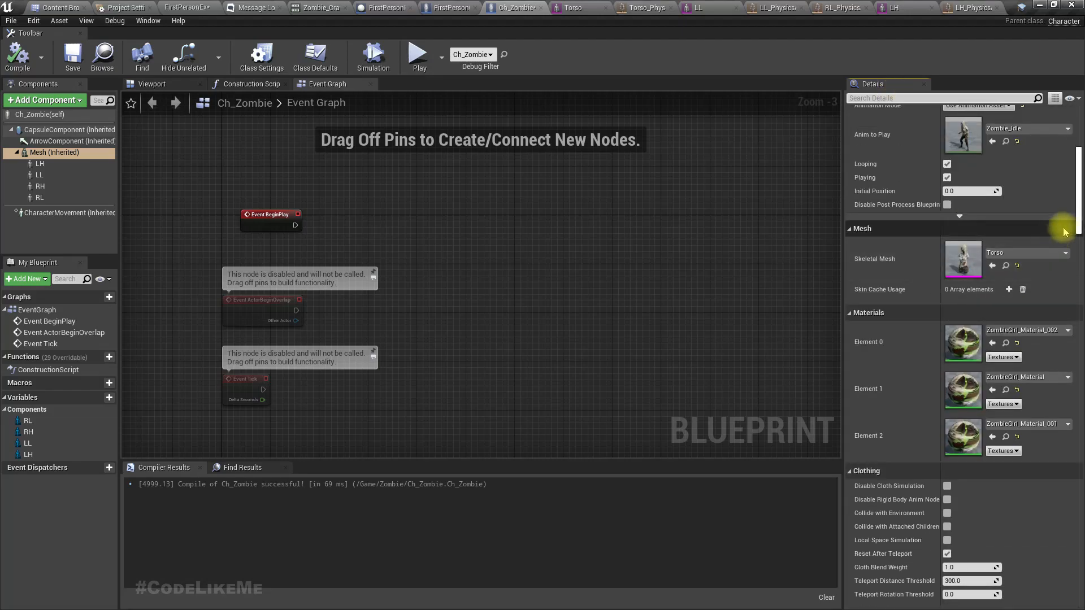
pyautogui.moveTo(1079, 211); pyautogui.dragTo(1048, 297)
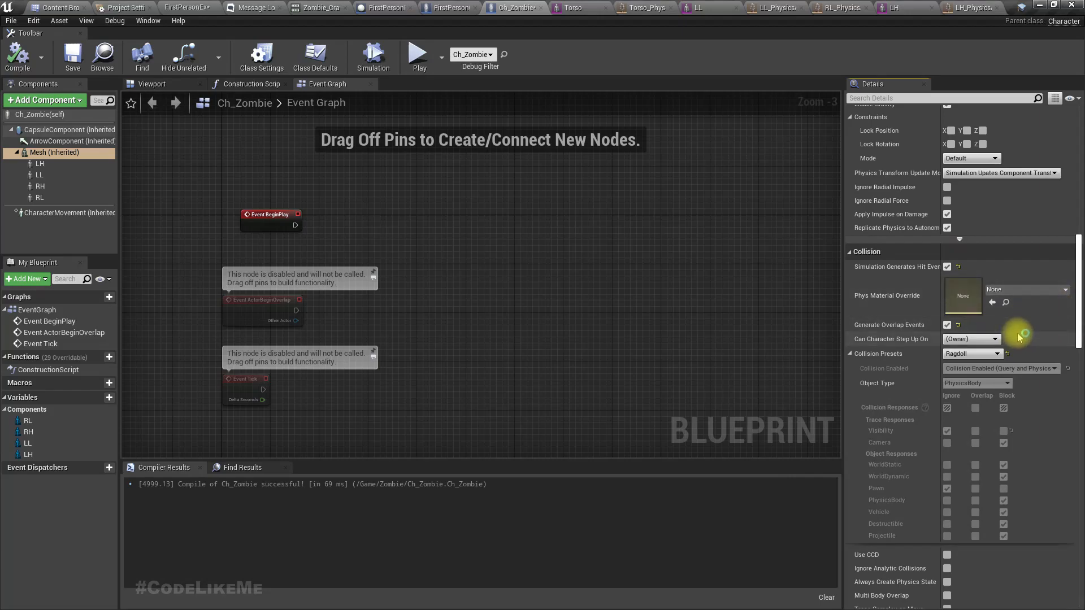
pyautogui.scroll(3, 1024, 325)
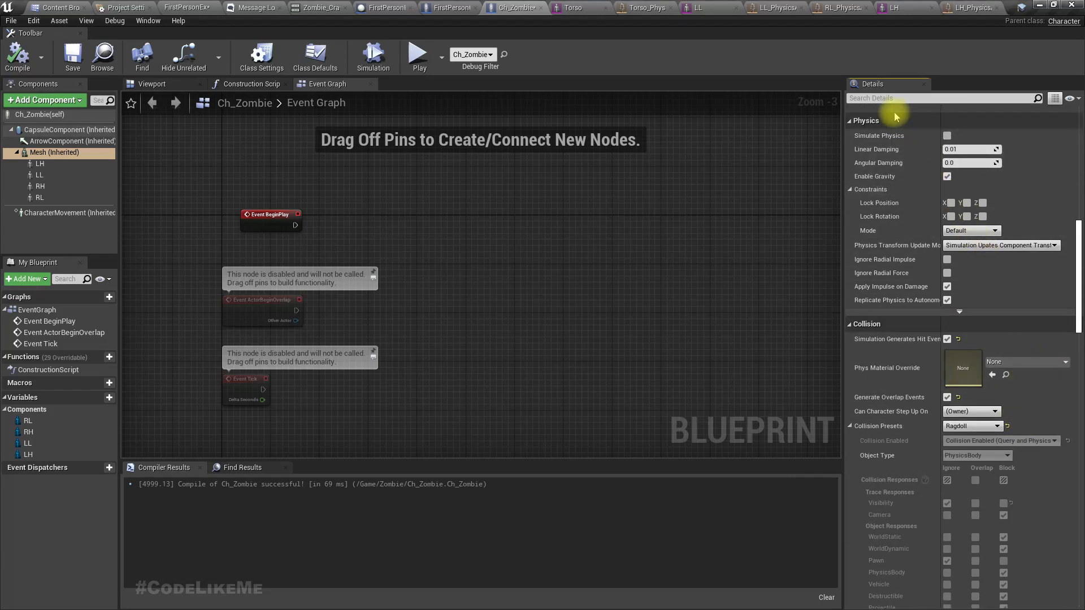
pyautogui.scroll(-3, 949, 324)
pyautogui.scroll(5, 951, 322)
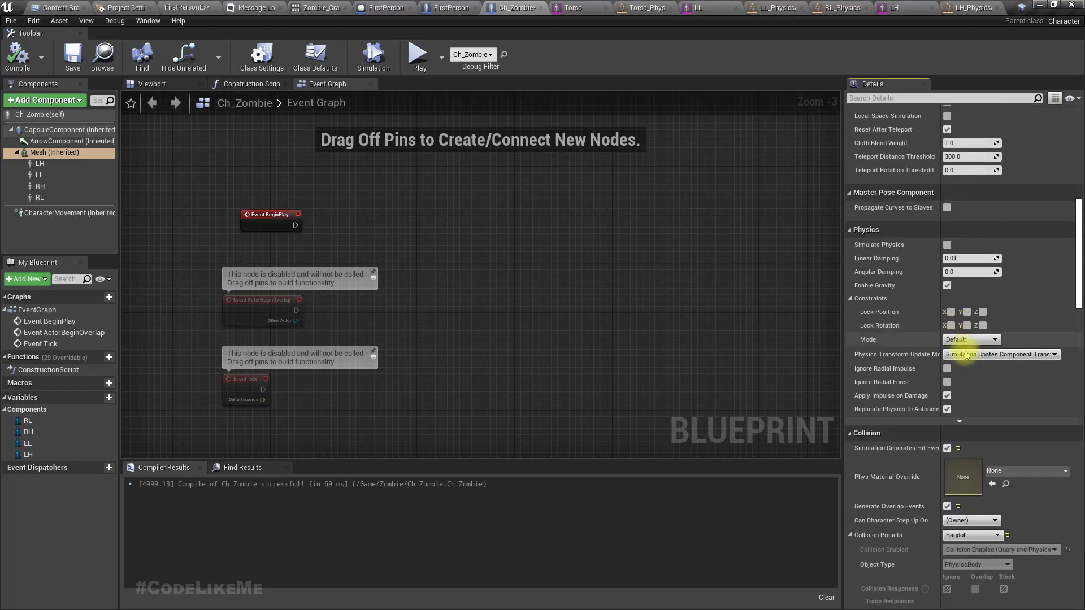
pyautogui.scroll(8, 964, 345)
pyautogui.scroll(-3, 977, 349)
pyautogui.scroll(-3, 978, 349)
# - Set the Mesh component's Physics Asset Override to Zombie_PhysicsAsset and compile Ch_Zombie
pyautogui.click(958, 440)
pyautogui.scroll(-4, 974, 469)
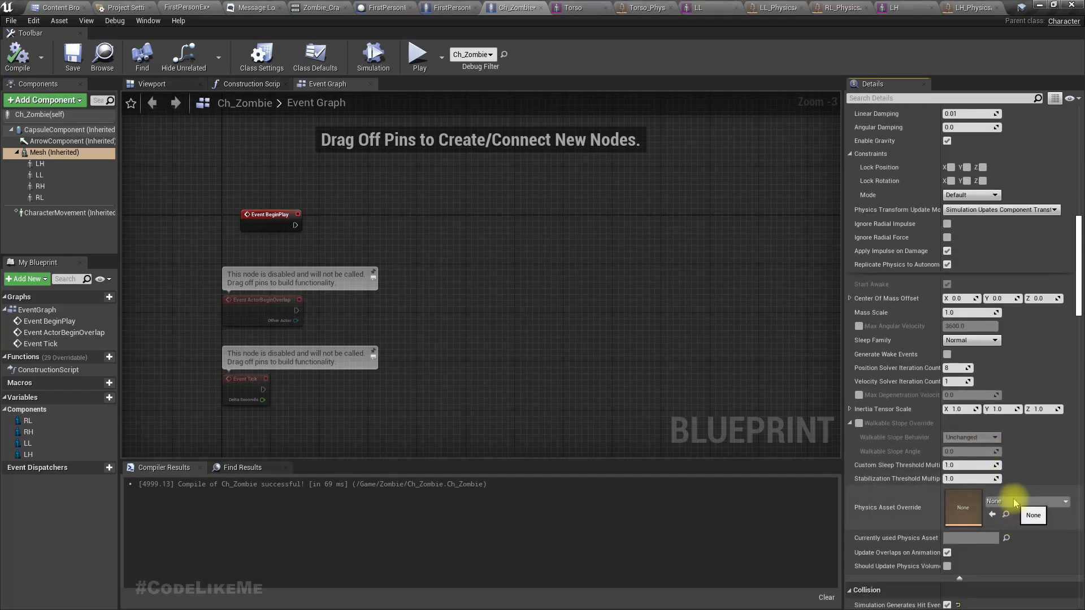
pyautogui.click(1014, 501)
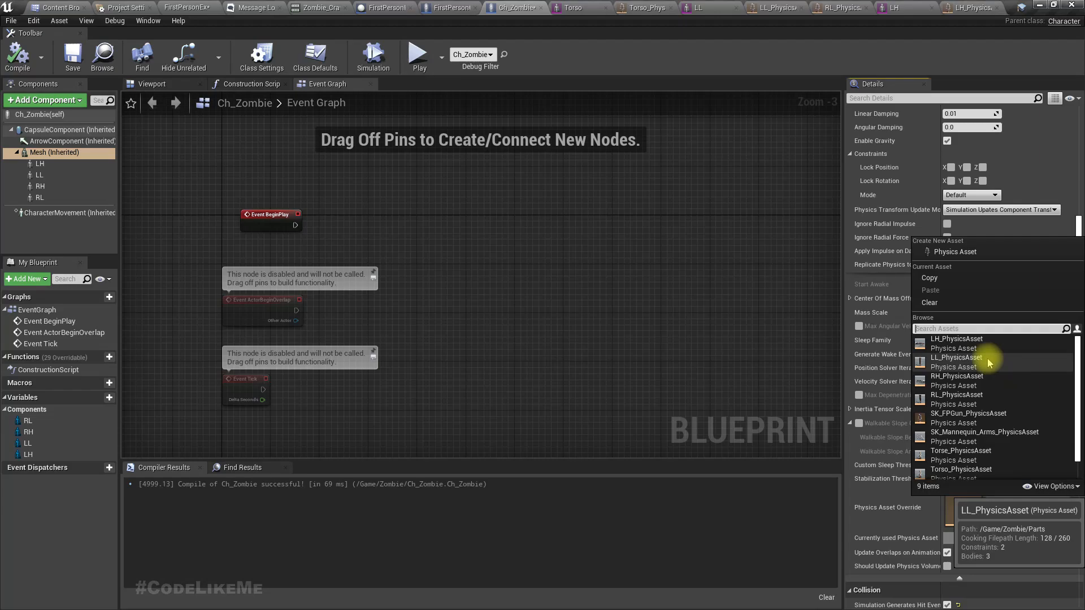
pyautogui.write('zomb')
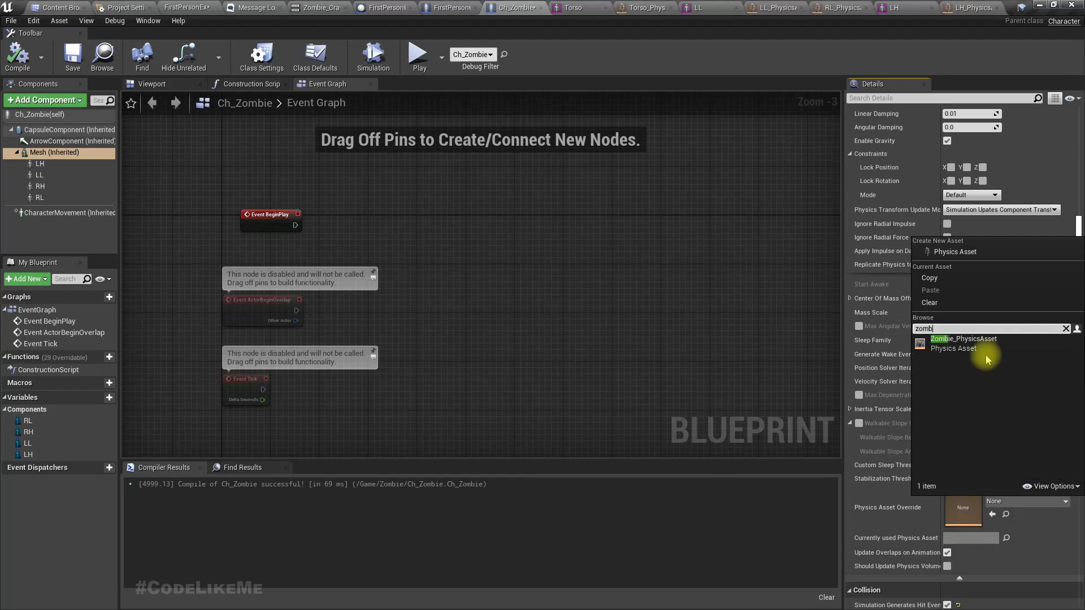
pyautogui.click(988, 355)
pyautogui.click(17, 57)
# - Examine the zombie's physics bodies in the level viewport with the full-body physics asset applied
pyautogui.click(186, 7)
pyautogui.moveTo(361, 201)
pyautogui.mouseDown(button='right')
pyautogui.moveTo(378, 238)
pyautogui.moveTo(368, 209)
pyautogui.mouseUp(button='right')
pyautogui.press('w')
pyautogui.press('s')
pyautogui.moveTo(429, 237); pyautogui.dragTo(438, 249, button='right')
pyautogui.press('w')
pyautogui.press('s')
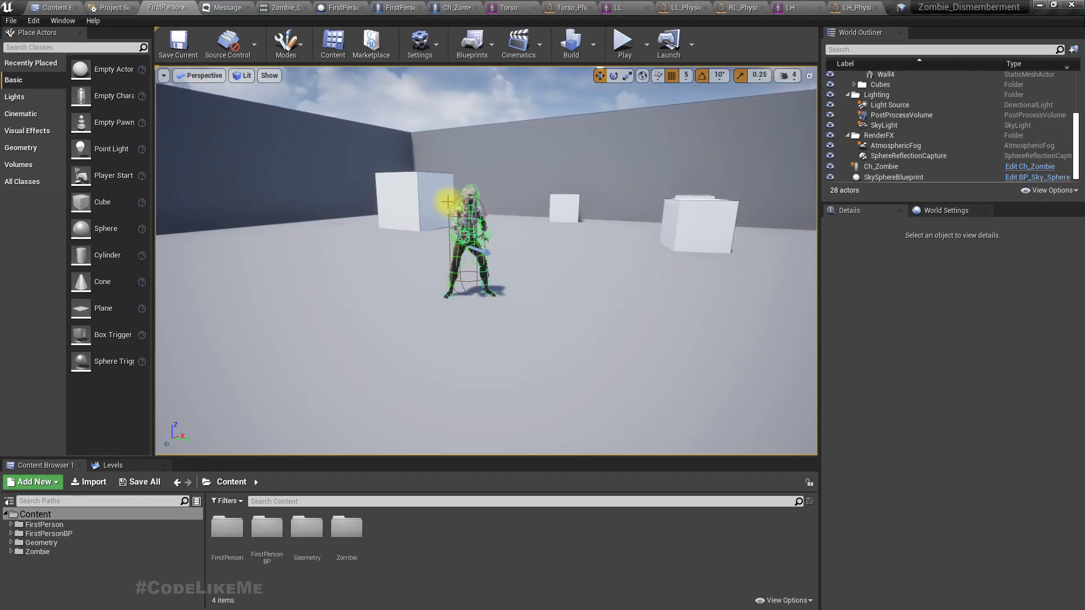
pyautogui.press('F11')
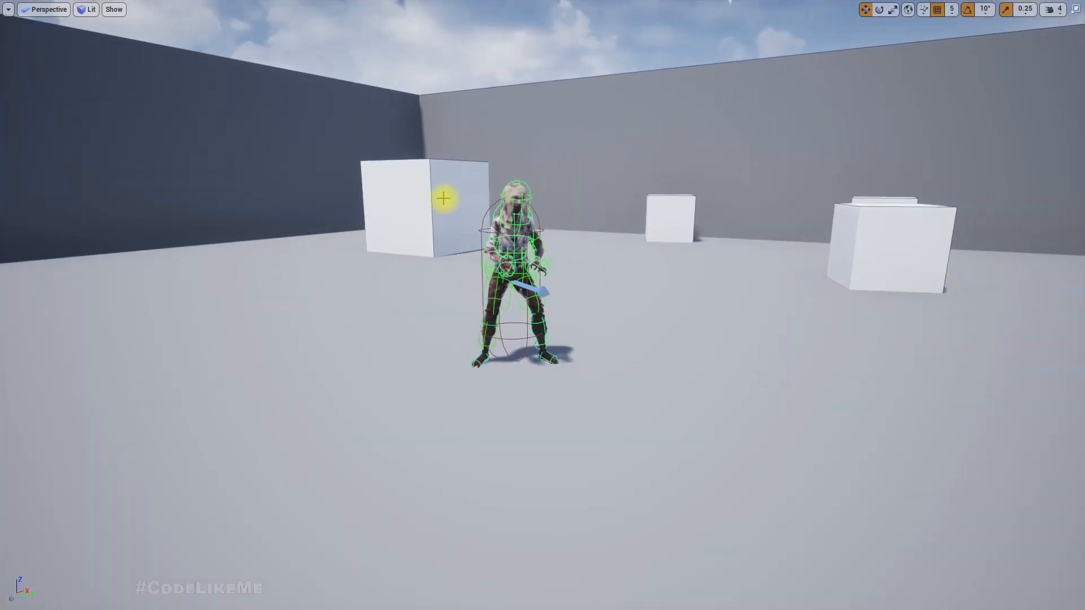
pyautogui.press('F11')
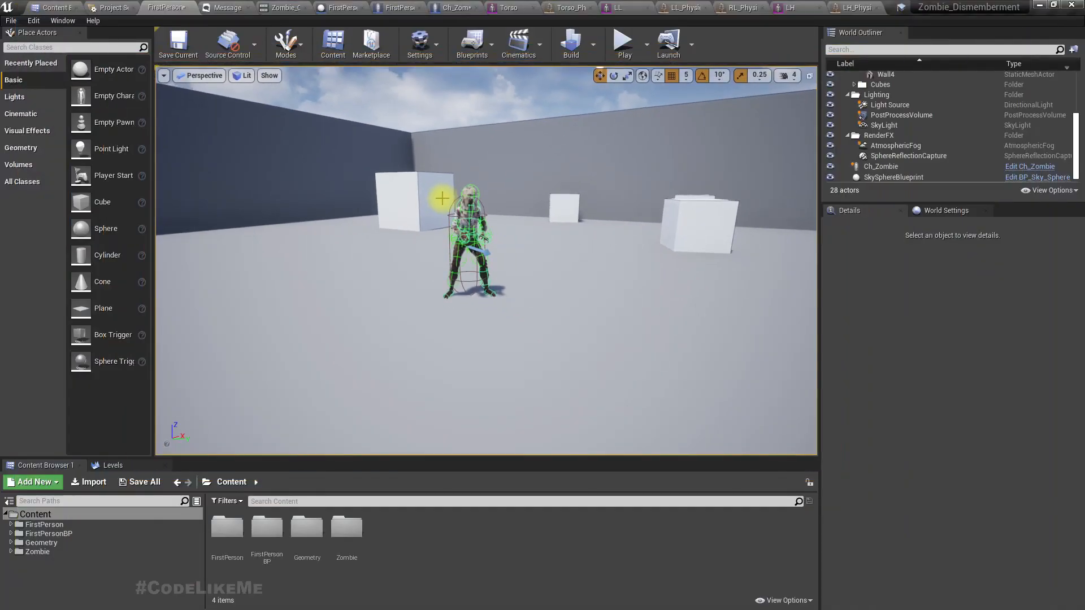
# - Check the collision settings below the physics asset override on Ch_Zombie's Mesh component
pyautogui.click(444, 9)
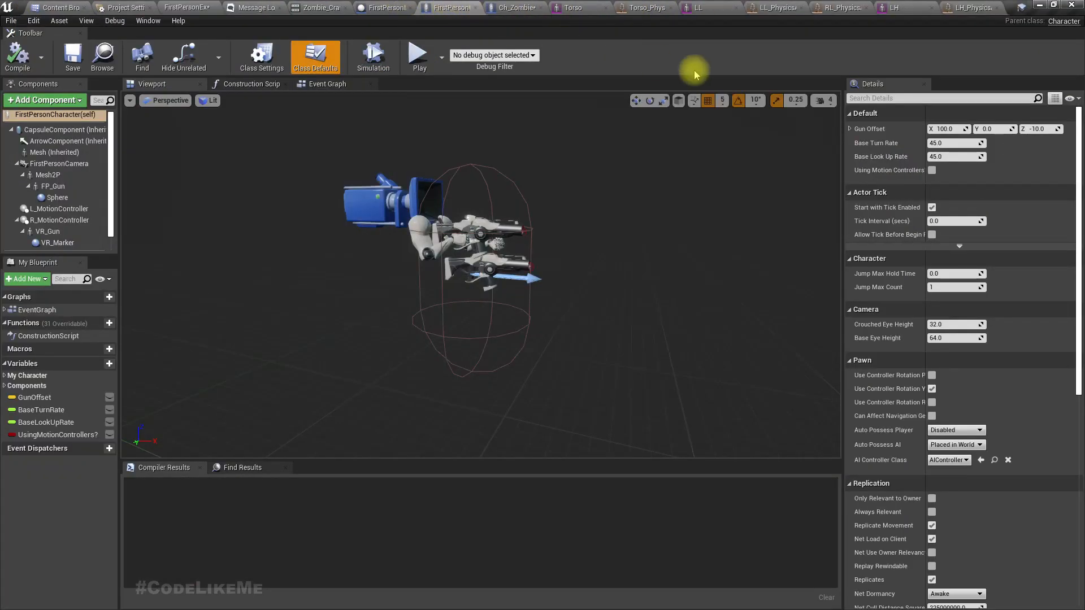
pyautogui.click(515, 8)
pyautogui.click(51, 153)
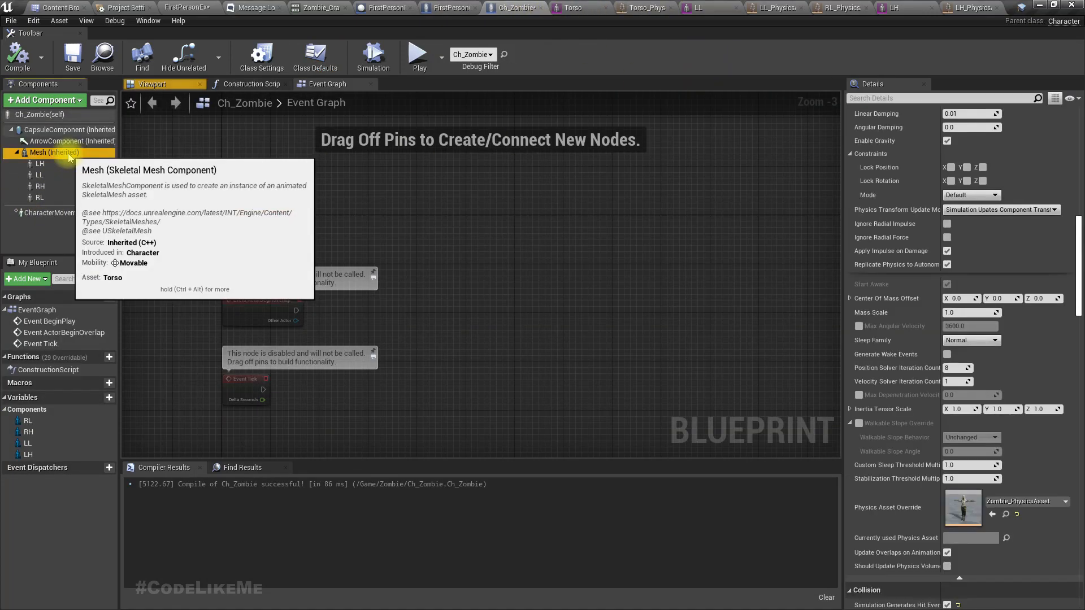
pyautogui.scroll(-10, 1038, 269)
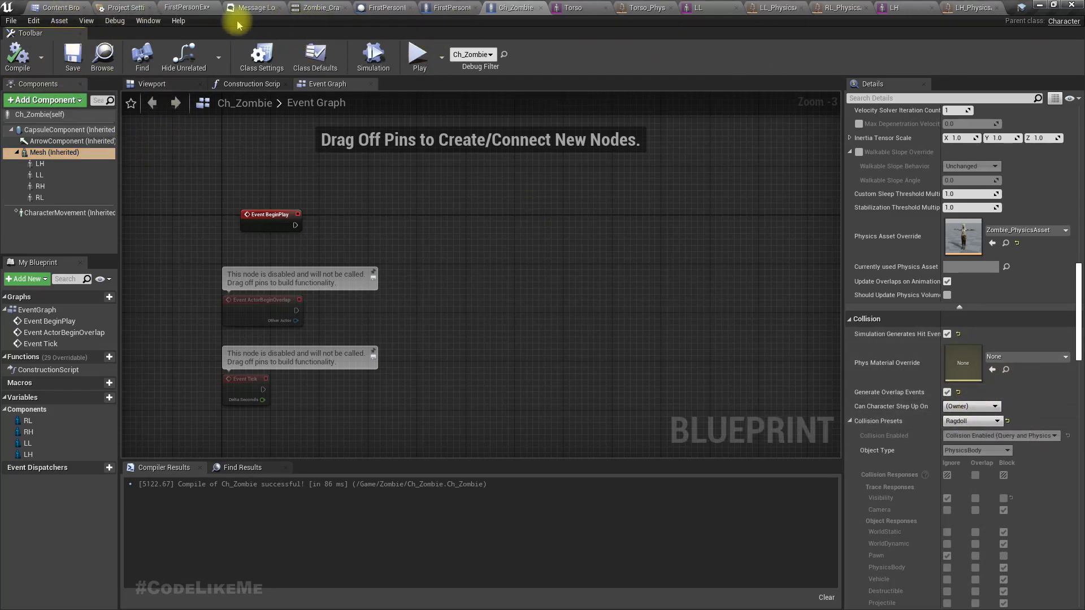
# - Play the level full screen, shoot the zombie's body and legs to test hit detection, and end the session
pyautogui.click(189, 7)
pyautogui.hotkey('alt', 'p')
pyautogui.press('F11')
pyautogui.click(472, 226)
pyautogui.click(546, 321)
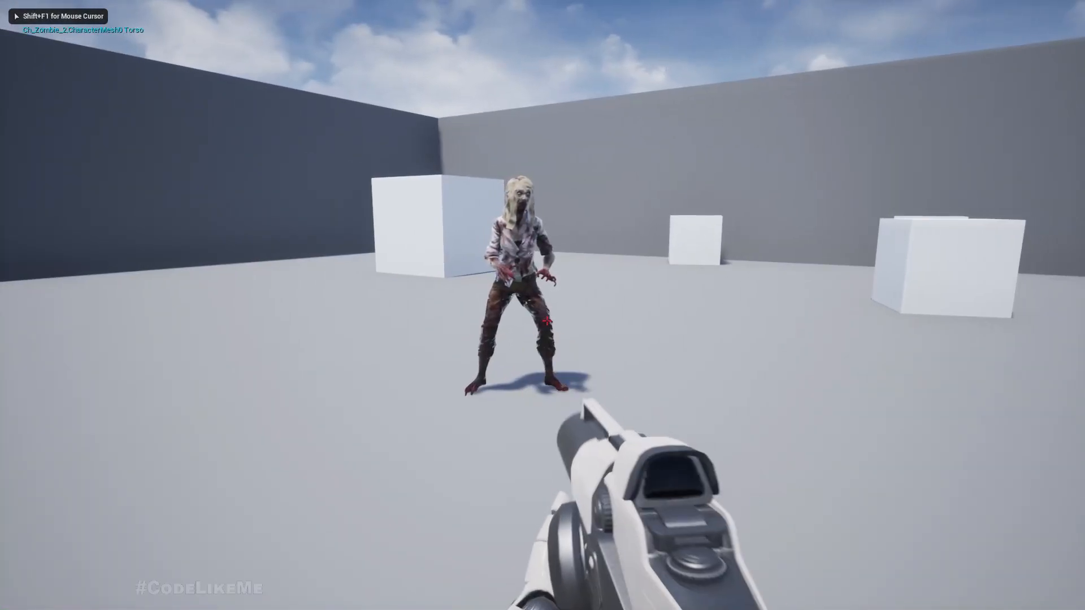
pyautogui.click(546, 321)
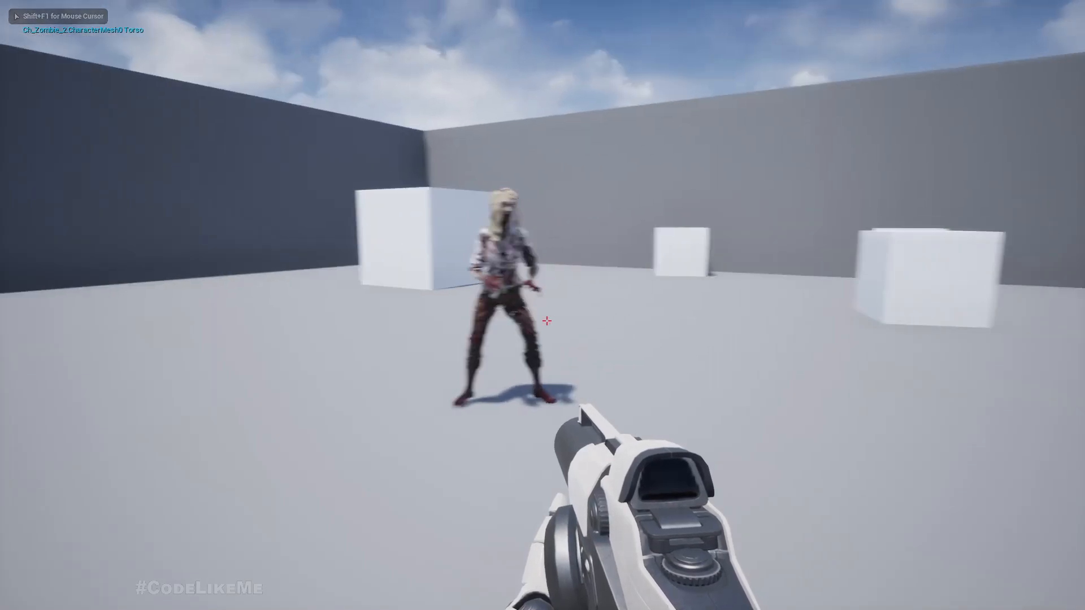
pyautogui.click(546, 321)
pyautogui.click(546, 321)
pyautogui.press('Escape')
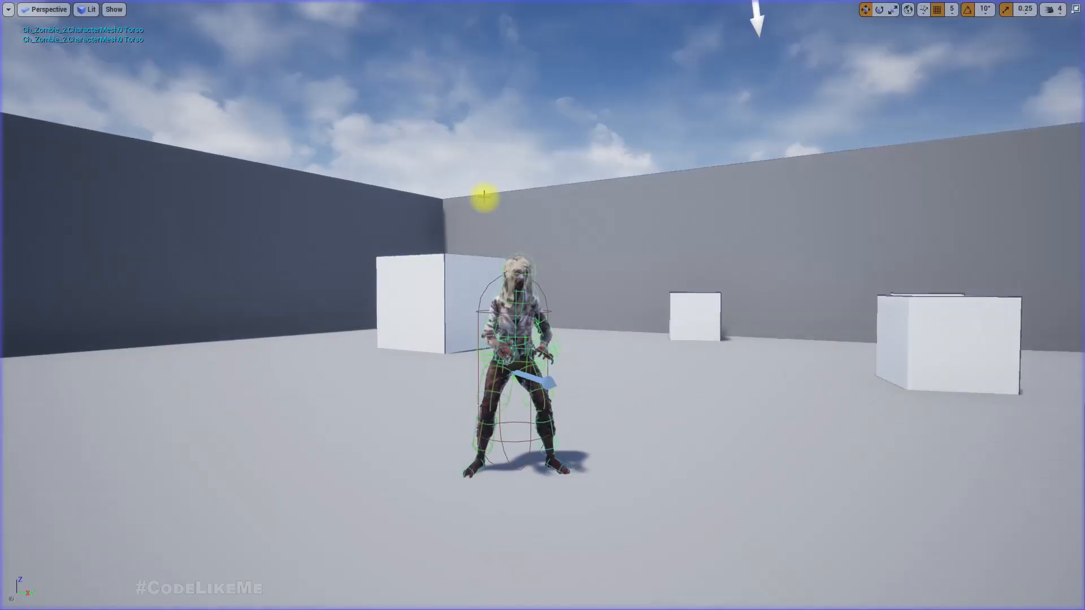
pyautogui.press('F11')
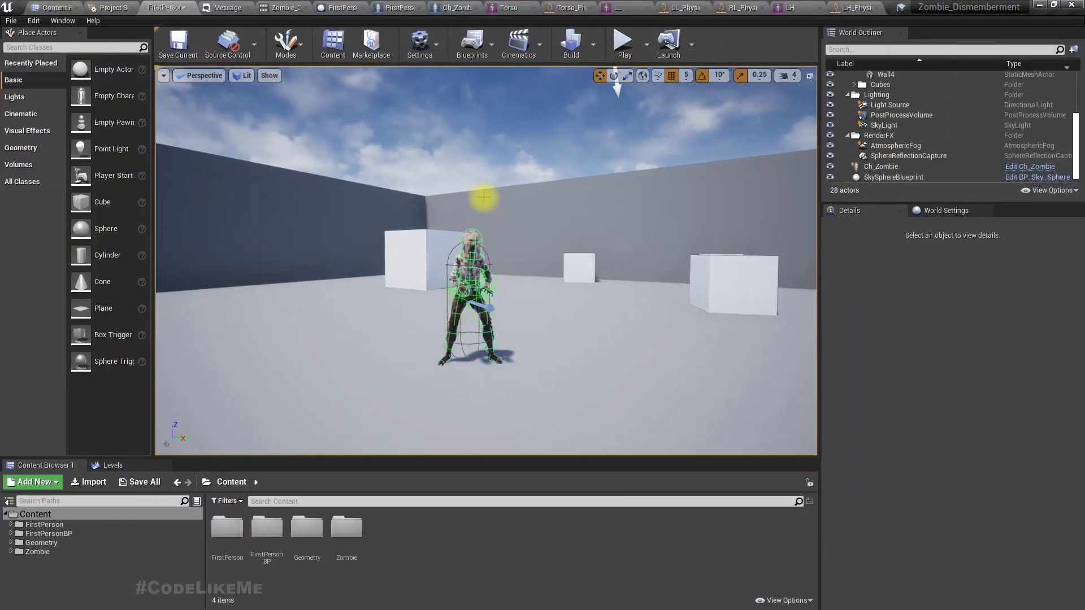
# - Inspect the collision shapes around the zombie up close, and open the FirstPersonProjectile event graph
pyautogui.scroll(6, 444, 265)
pyautogui.moveTo(588, 320); pyautogui.dragTo(556, 353, button='right')
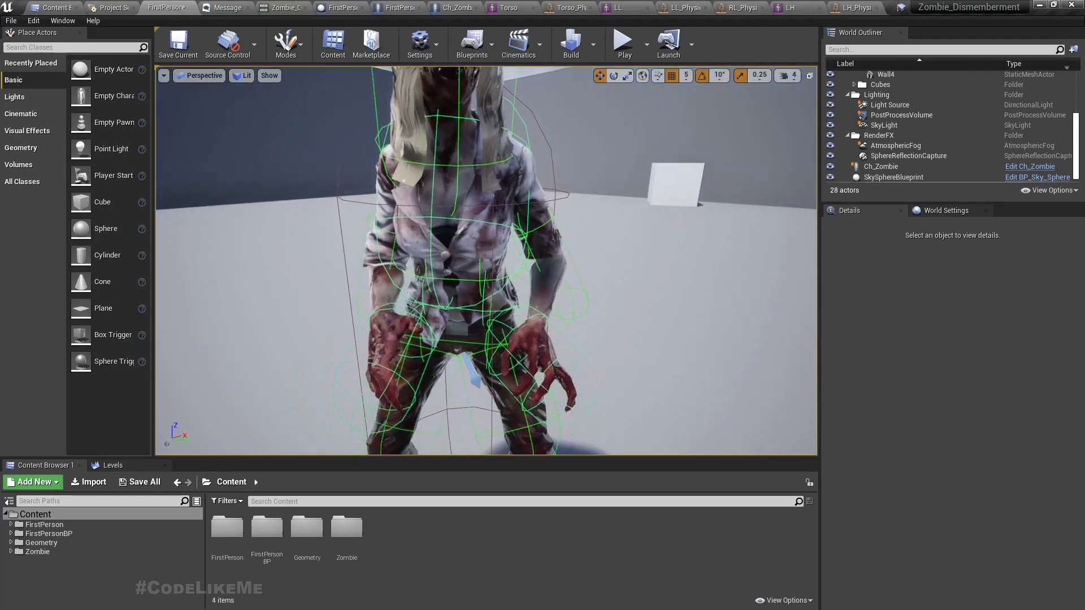
pyautogui.scroll(-2, 588, 321)
pyautogui.moveTo(570, 303); pyautogui.dragTo(570, 395, button='middle')
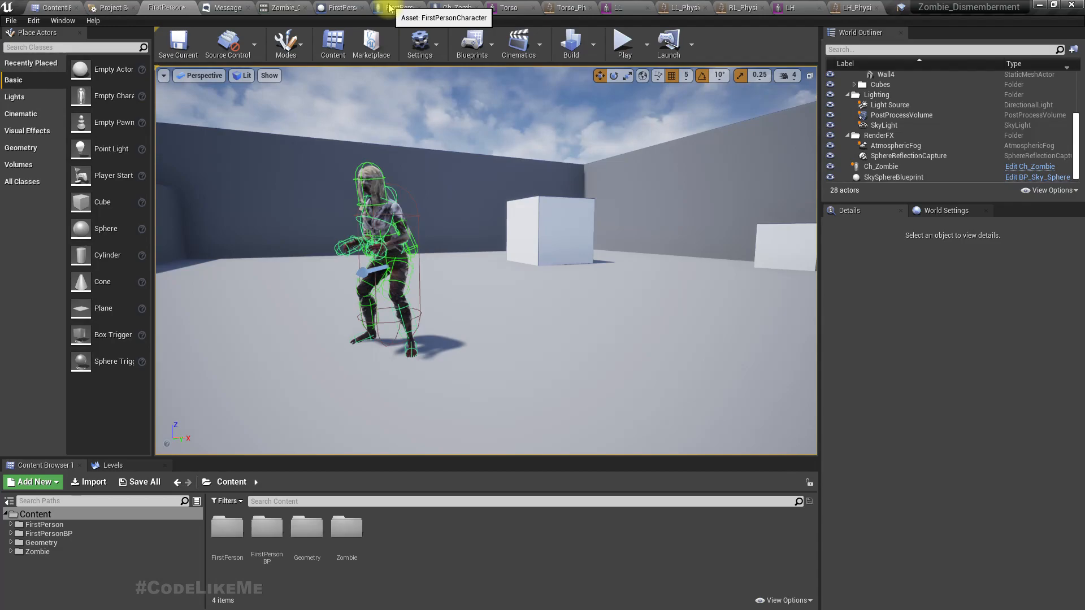
pyautogui.click(339, 8)
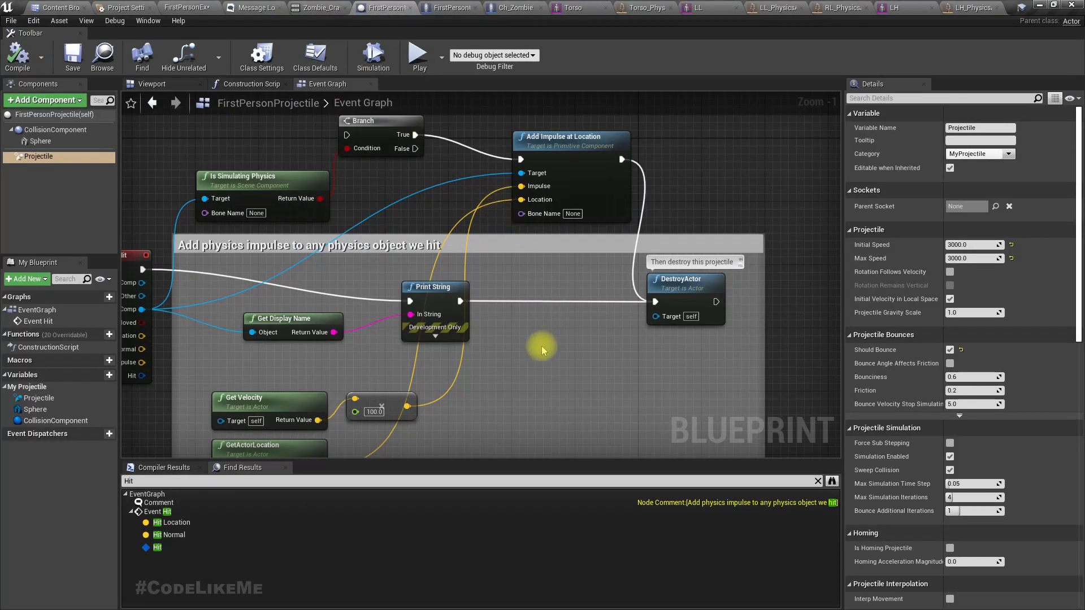
pyautogui.moveTo(514, 344); pyautogui.dragTo(684, 298, button='right')
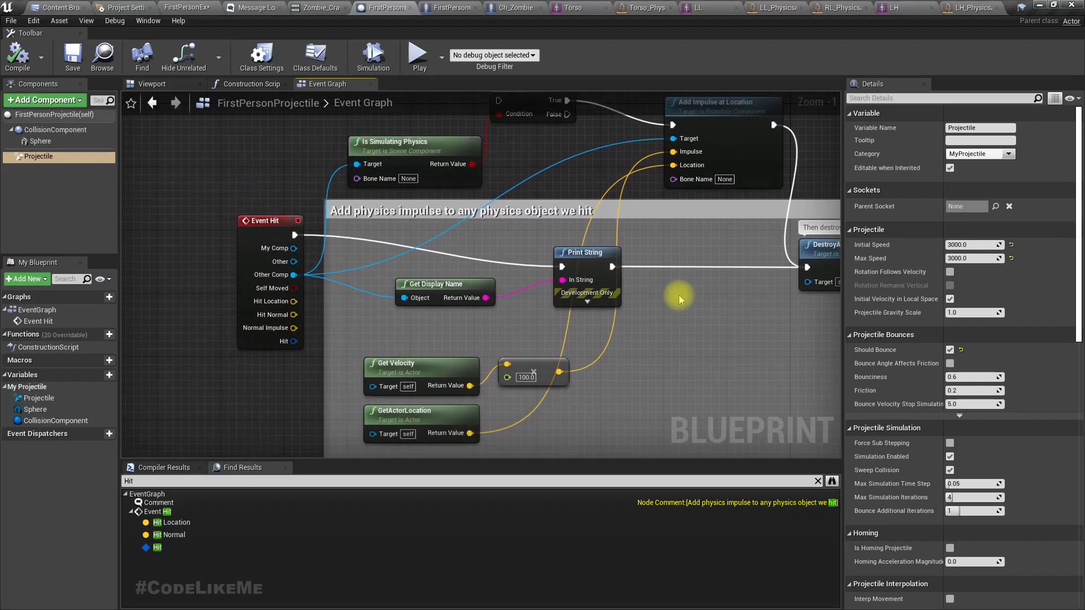
pyautogui.moveTo(680, 337)
pyautogui.mouseDown(button='right')
pyautogui.moveTo(461, 351)
pyautogui.moveTo(690, 322)
pyautogui.mouseUp(button='right')
pyautogui.scroll(1, 327, 307)
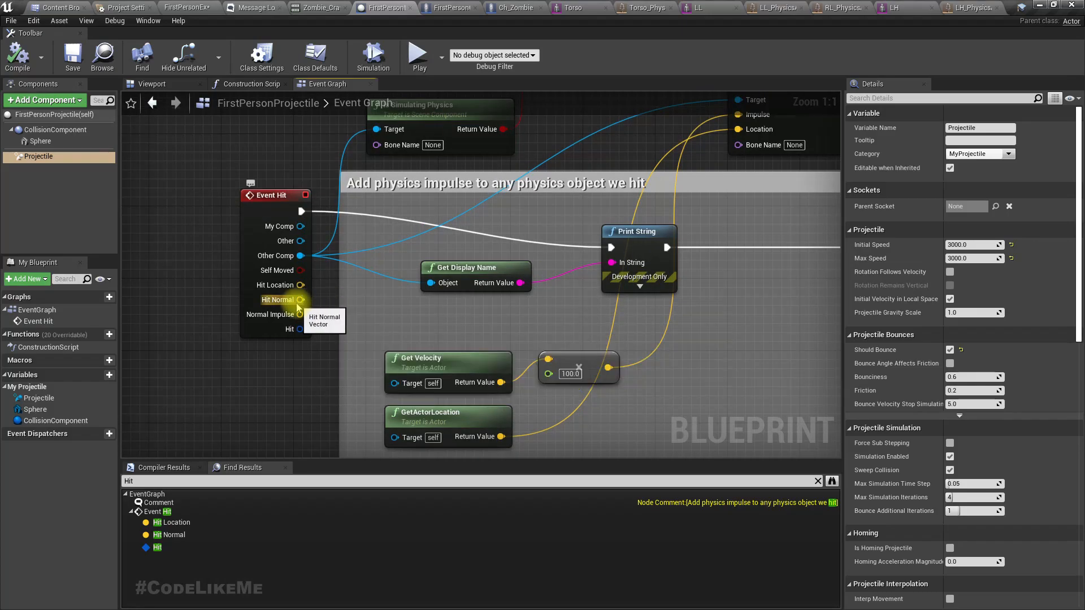
# - Create a Blueprint Interface named BPI_ProjectileHit in the FirstPersonBP/Blueprints folder and open it
pyautogui.click(73, 7)
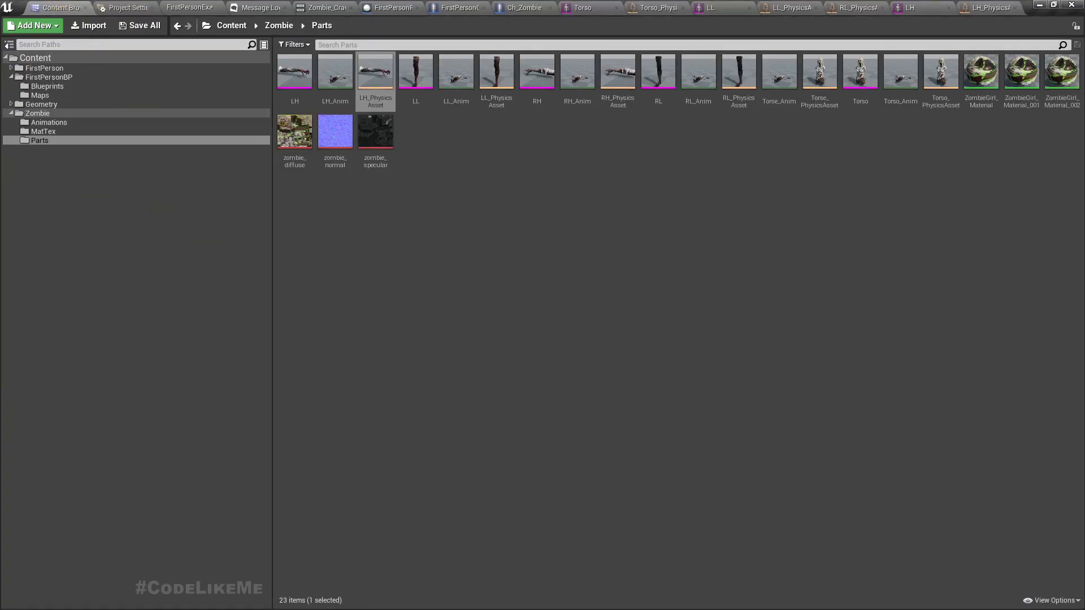
pyautogui.click(44, 68)
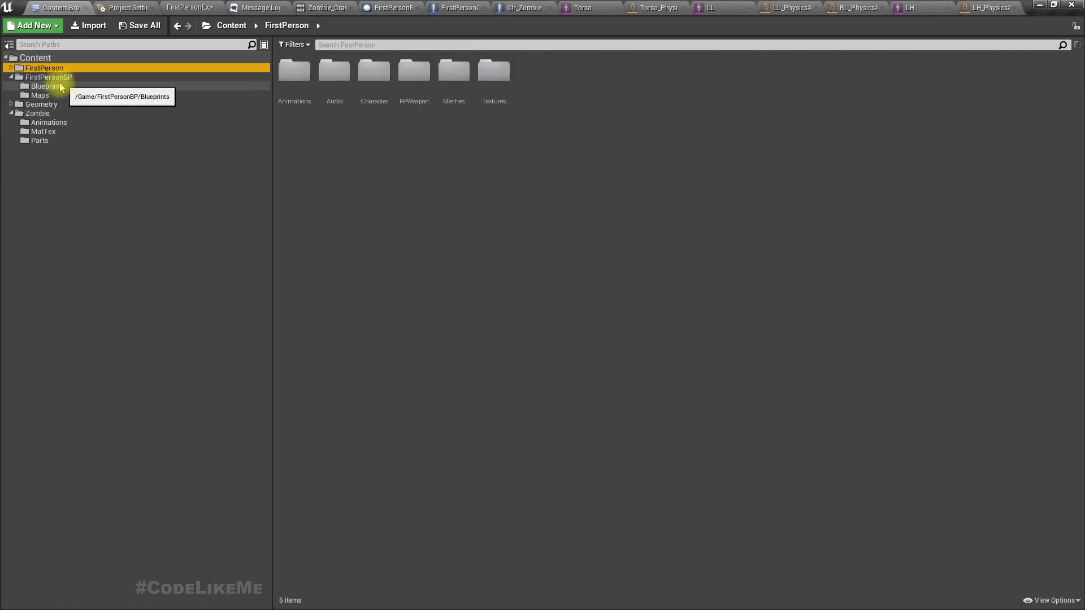
pyautogui.click(61, 87)
pyautogui.rightClick(453, 159)
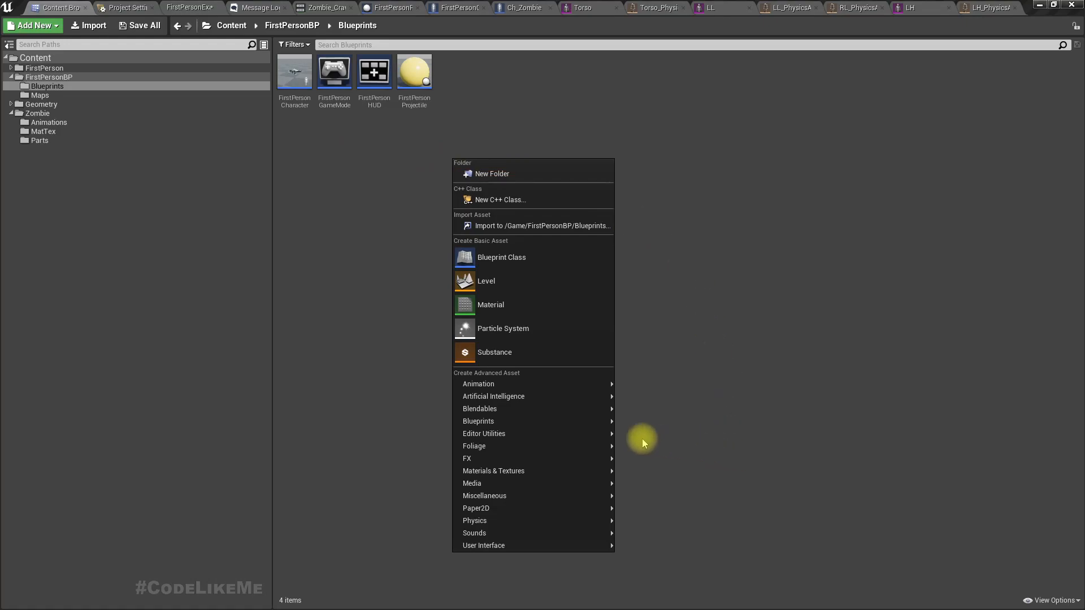
pyautogui.moveTo(553, 436)
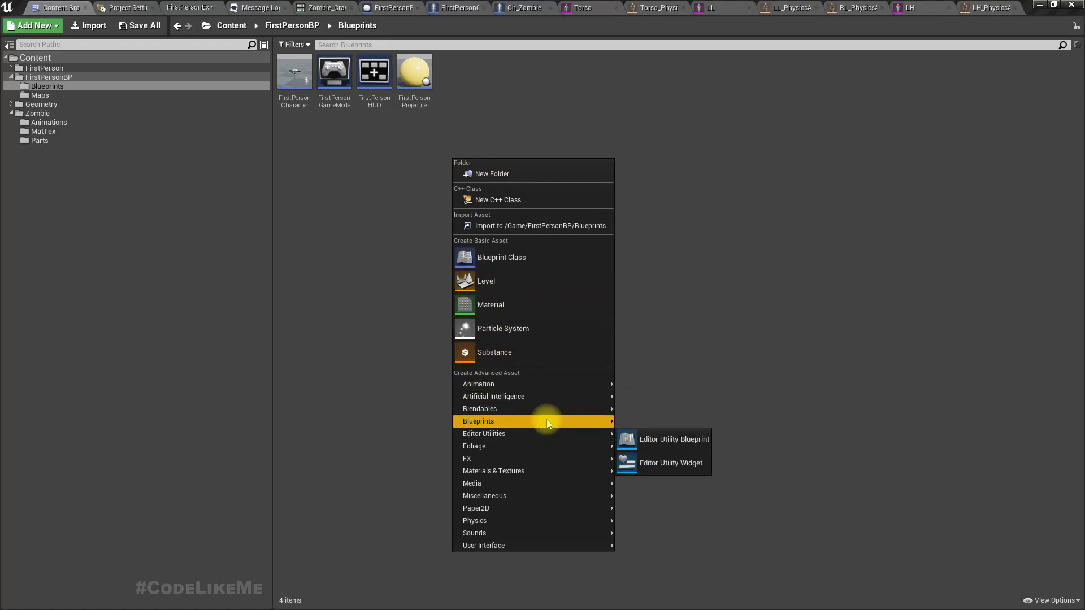
pyautogui.click(680, 474)
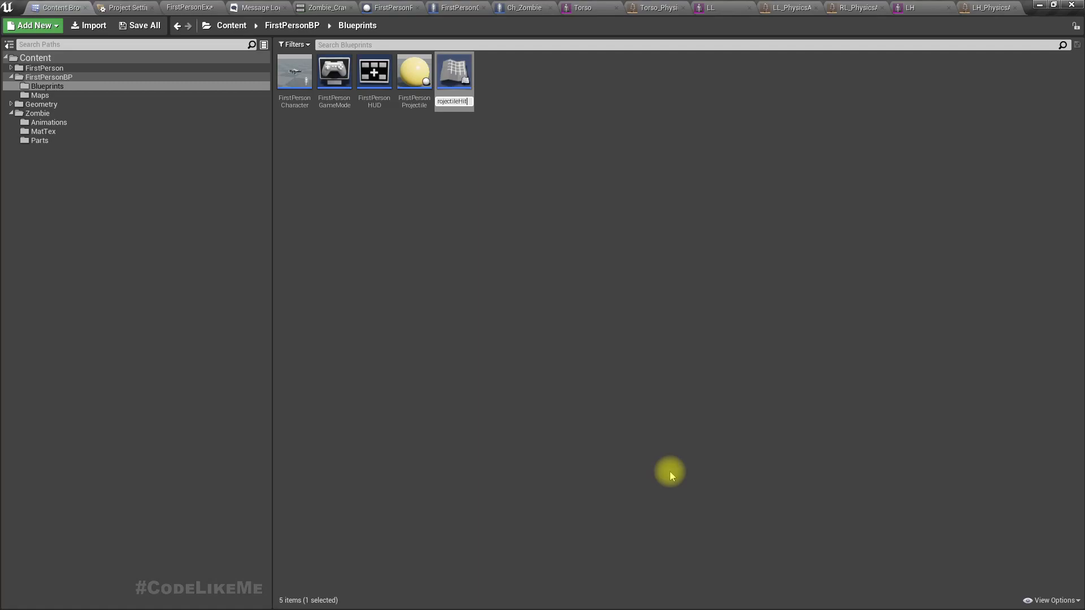
pyautogui.press('Return')
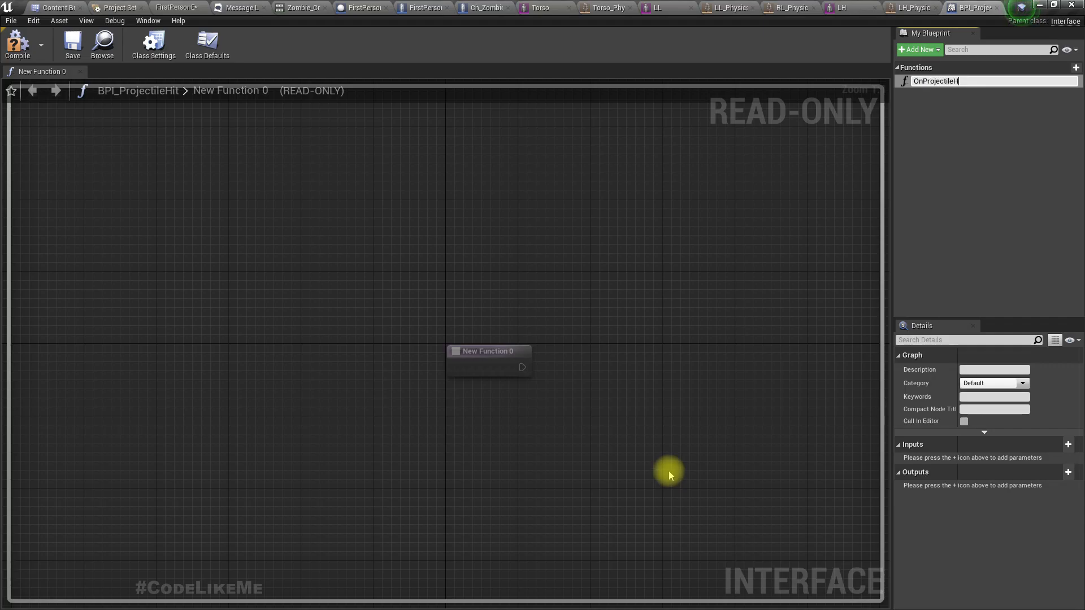
# - Name the interface function OnProjectileHit, compile, and give the function a Vector input named hit location
pyautogui.press('Return')
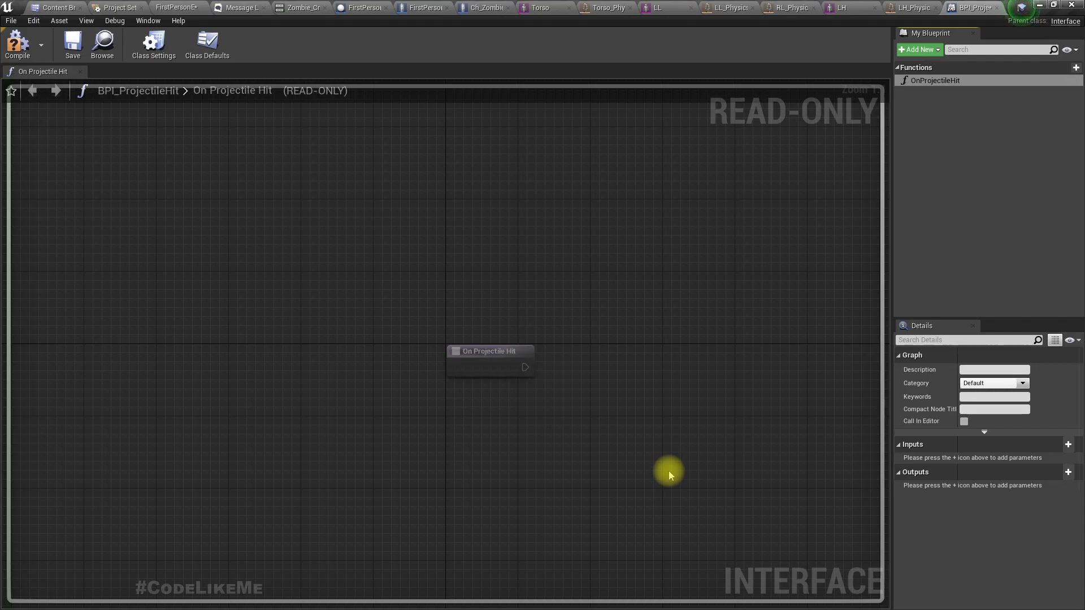
pyautogui.click(16, 49)
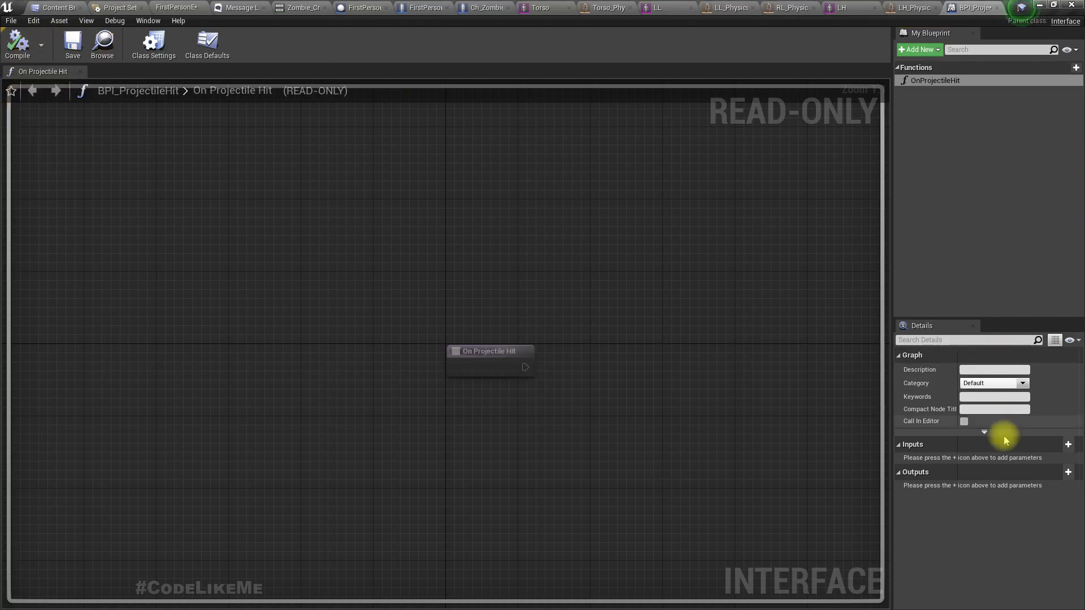
pyautogui.click(1068, 444)
pyautogui.click(981, 459)
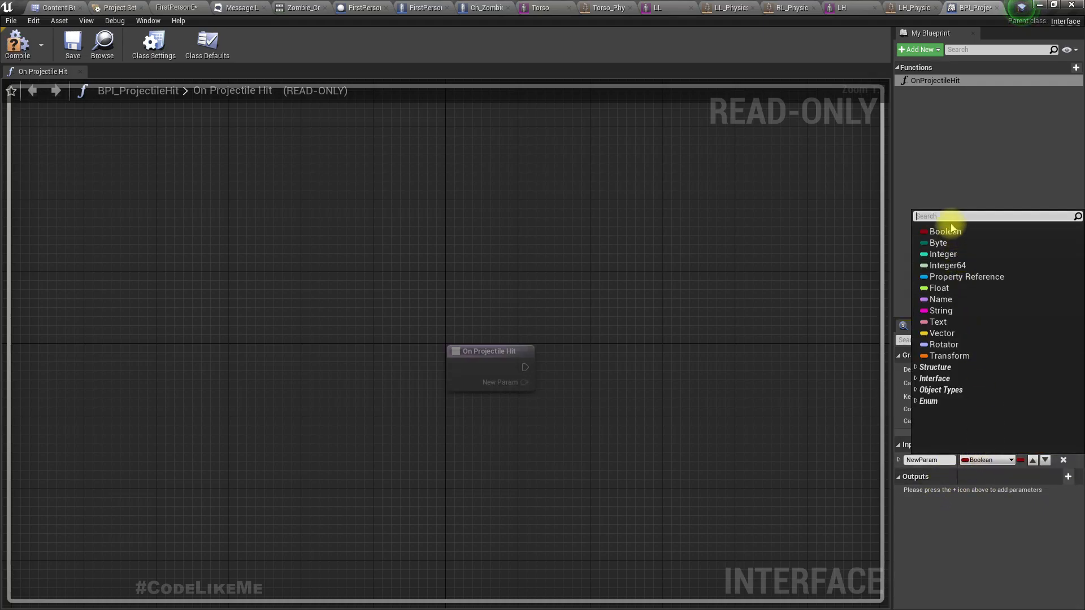
pyautogui.click(952, 335)
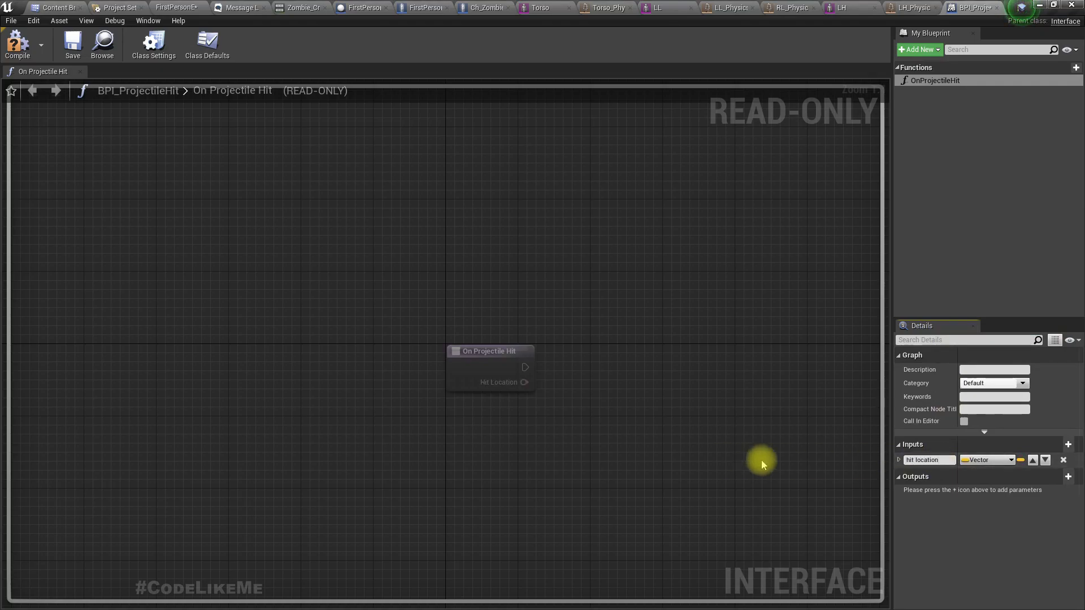
# - Add a second Vector input named hit normal to OnProjectileHit, and compile and save the interface
pyautogui.click(1068, 444)
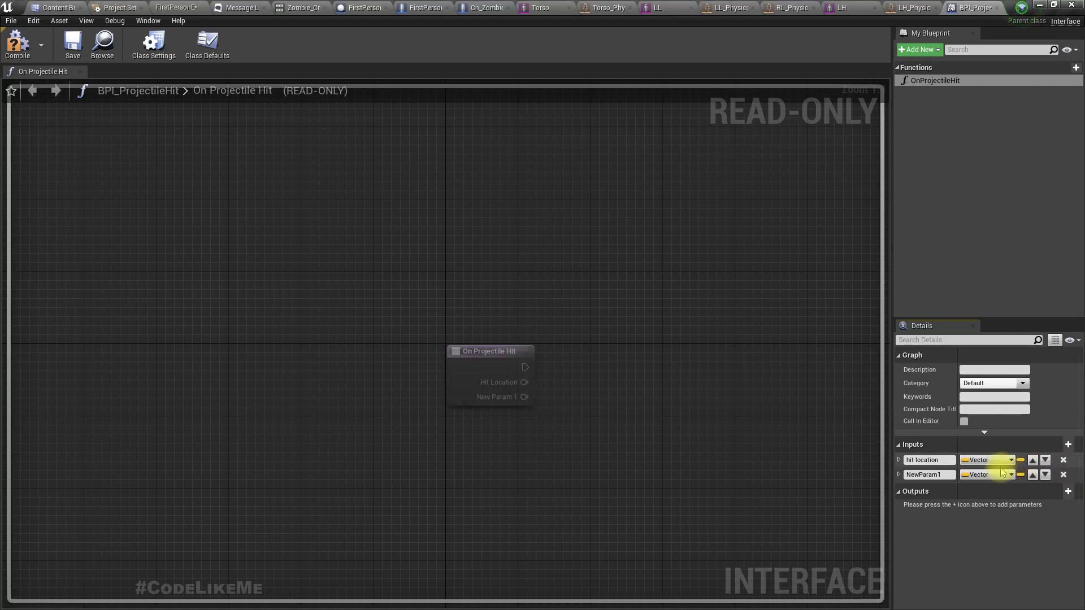
pyautogui.doubleClick(951, 474)
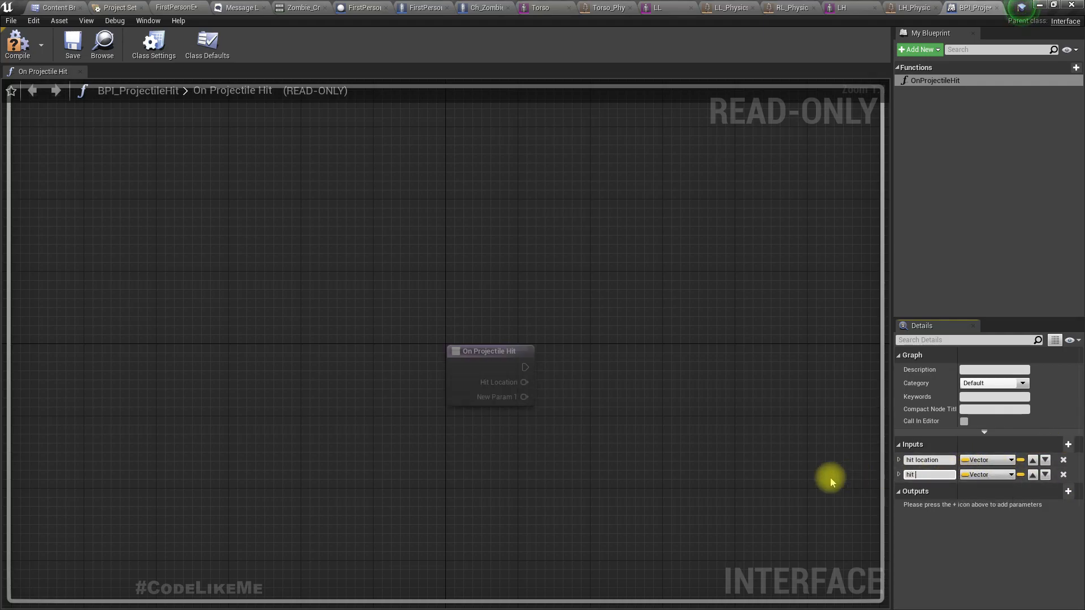
pyautogui.click(14, 46)
pyautogui.hotkey('ctrl', 's')
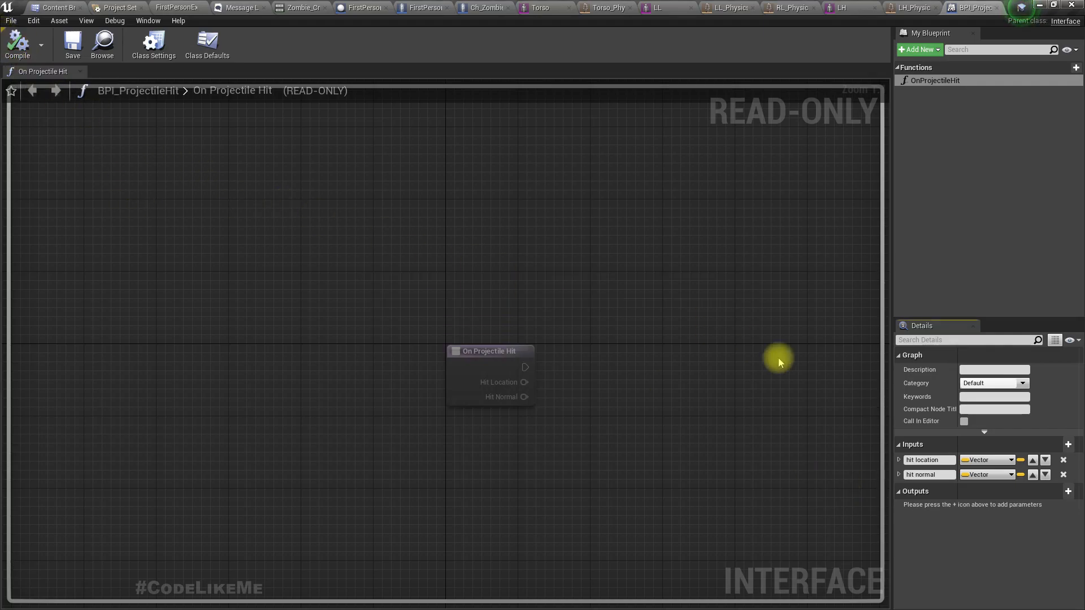
# - Implement the BPI_ProjectileHit interface in Ch_Zombie's class settings and compile the blueprint
pyautogui.click(480, 7)
pyautogui.click(261, 55)
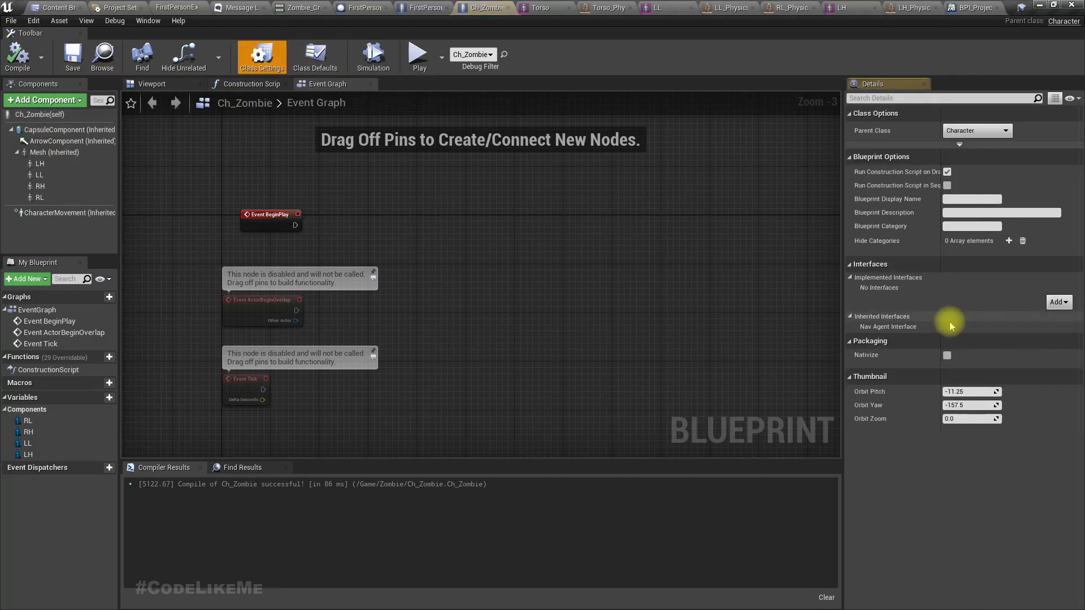
pyautogui.click(1056, 302)
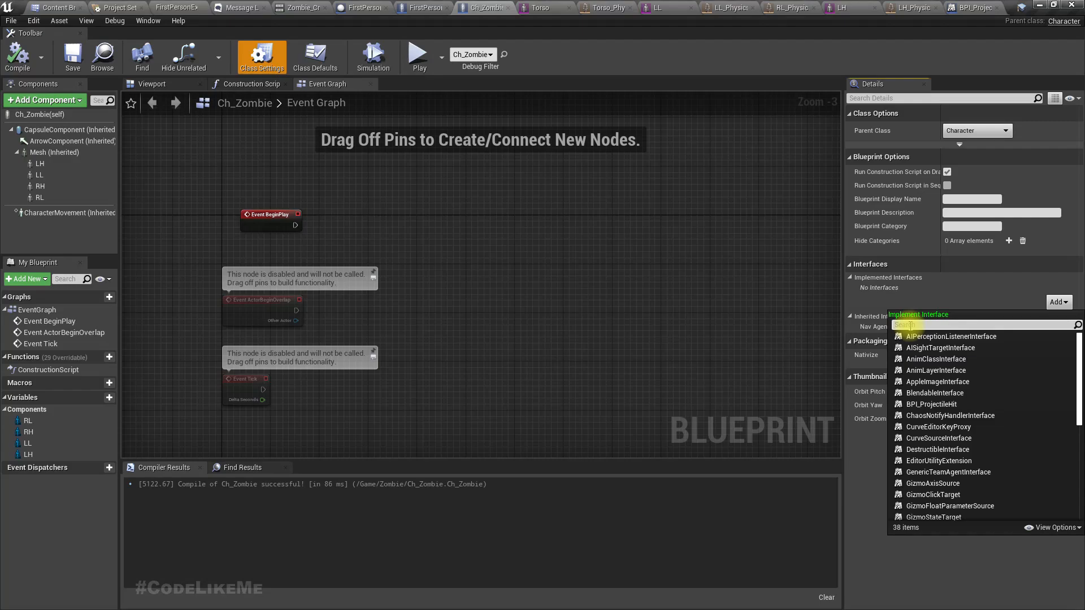
pyautogui.write('bpi')
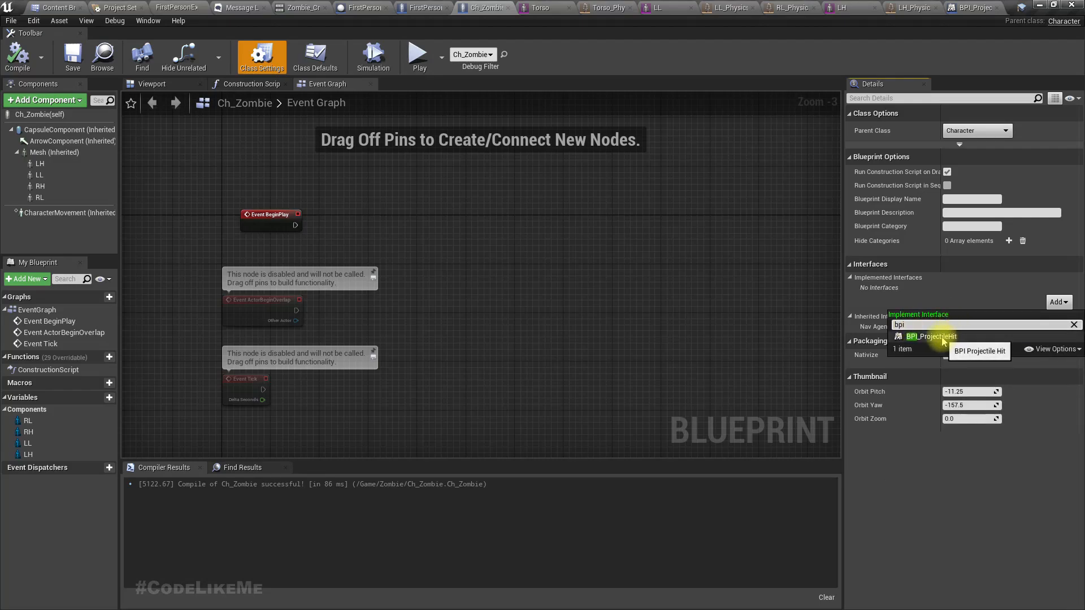
pyautogui.click(937, 337)
pyautogui.click(12, 66)
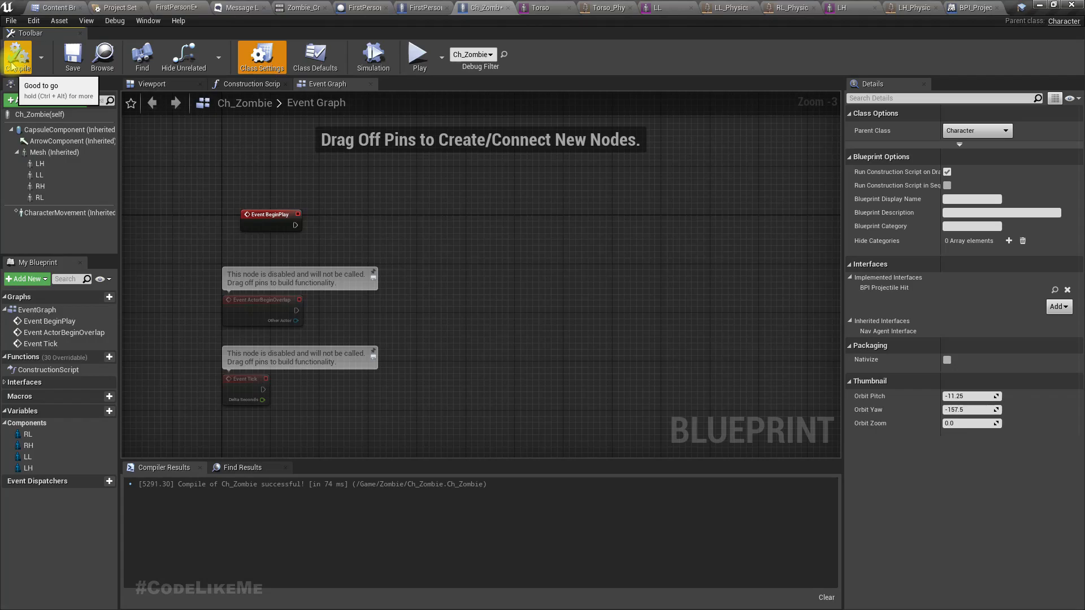
pyautogui.moveTo(236, 384); pyautogui.dragTo(256, 211, button='right')
pyautogui.scroll(3, 249, 272)
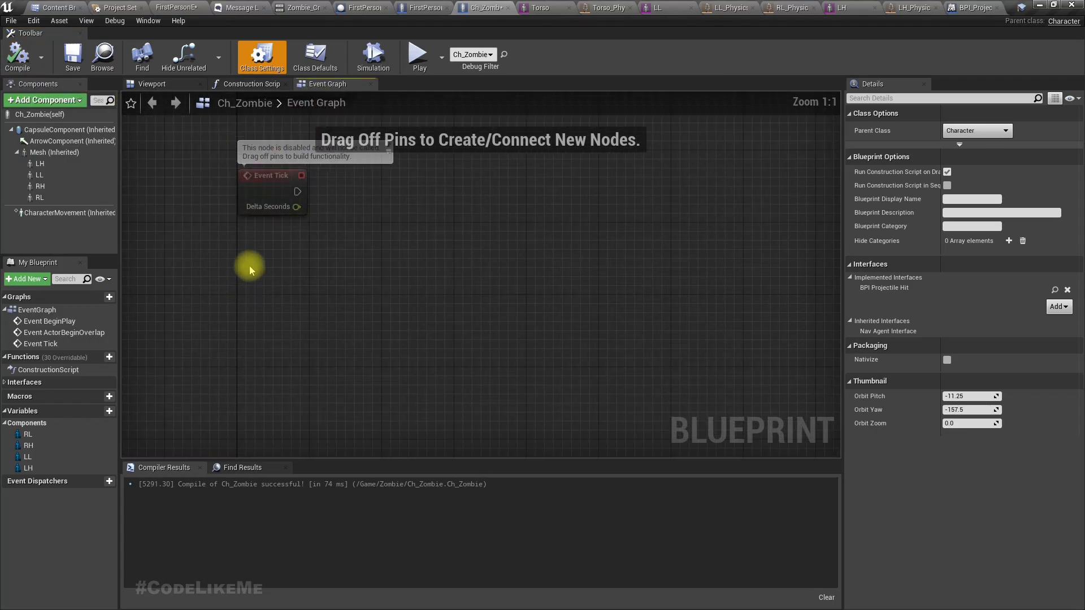
pyautogui.rightClick(251, 270)
pyautogui.write('on')
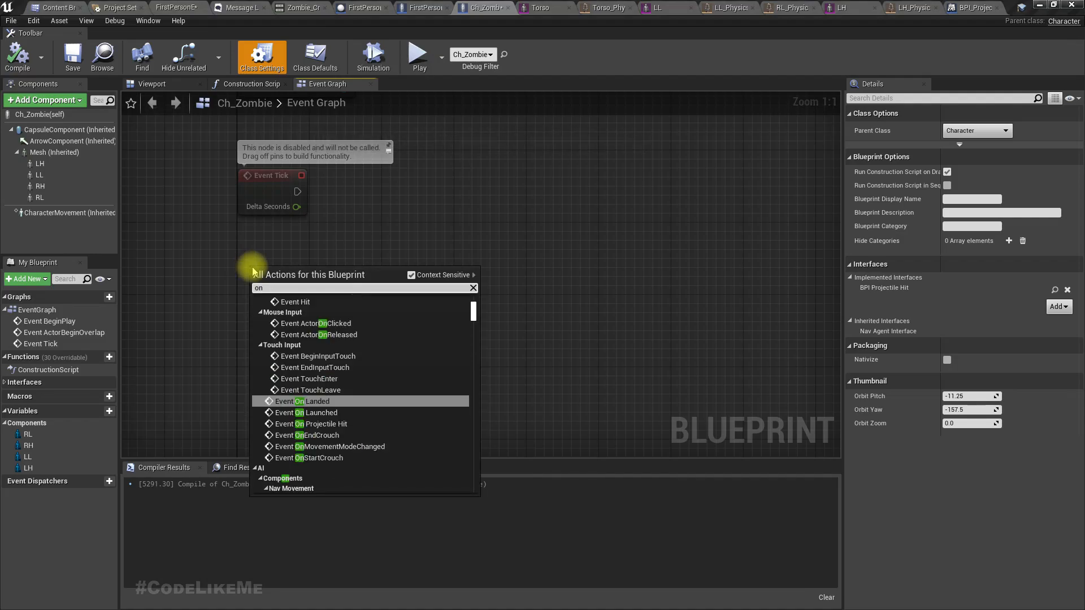
pyautogui.write('pro')
pyautogui.press('Return')
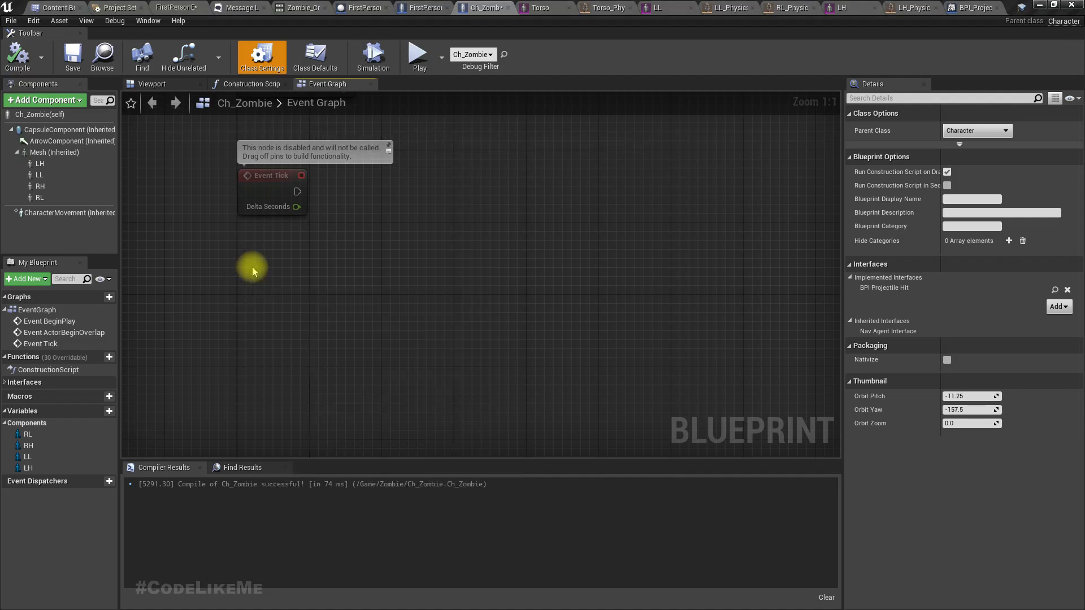
pyautogui.press('Delete')
pyautogui.press('F7')
# - Add the Event On Projectile Hit interface event to Ch_Zombie's event graph and place it below Event Tick
pyautogui.rightClick(261, 311)
pyautogui.write('onpr')
pyautogui.press('Down')
pyautogui.press('Down')
pyautogui.press('Up')
pyautogui.press('Up')
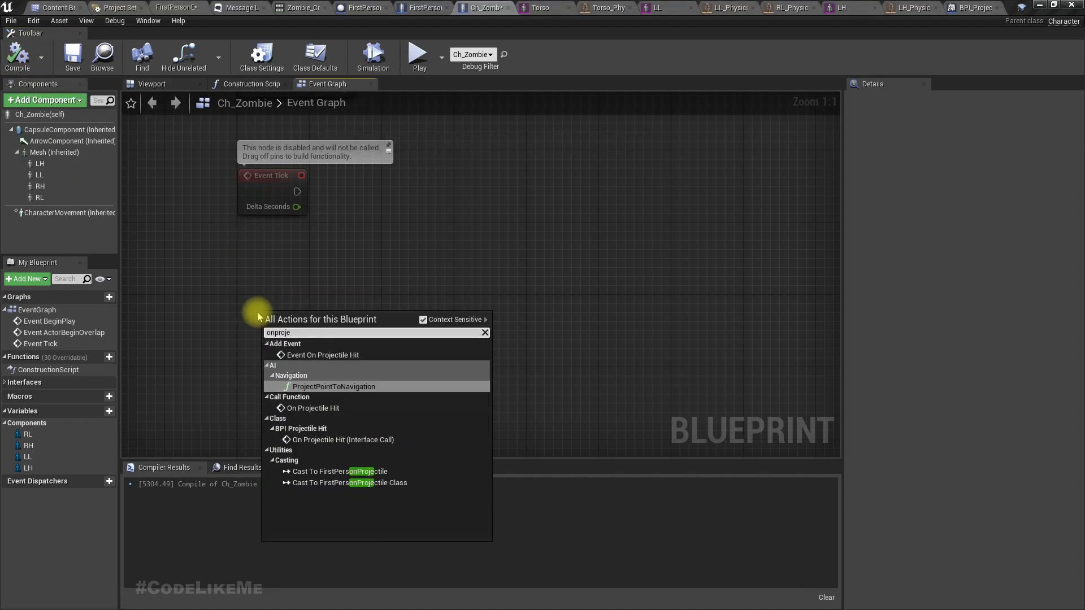
pyautogui.press('Return')
pyautogui.moveTo(284, 356); pyautogui.dragTo(257, 374)
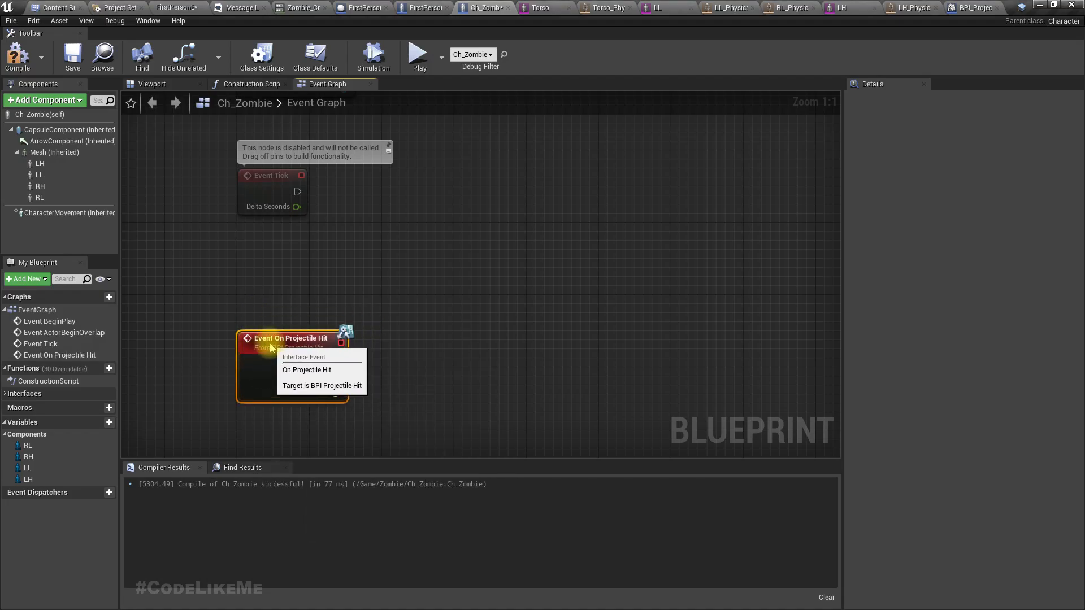
pyautogui.moveTo(350, 381); pyautogui.dragTo(307, 296, button='right')
pyautogui.moveTo(293, 292); pyautogui.dragTo(361, 322)
# - Open the Torso skeletal mesh used by Ch_Zombie's Mesh component and view its skeleton's bone hierarchy down to the legs
pyautogui.click(37, 154)
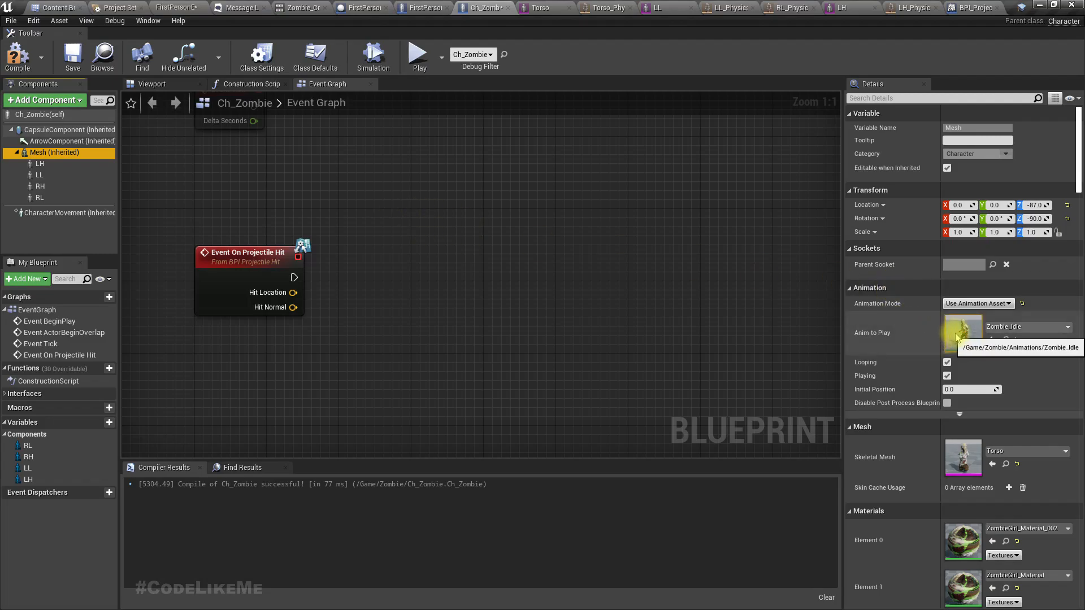
pyautogui.doubleClick(958, 449)
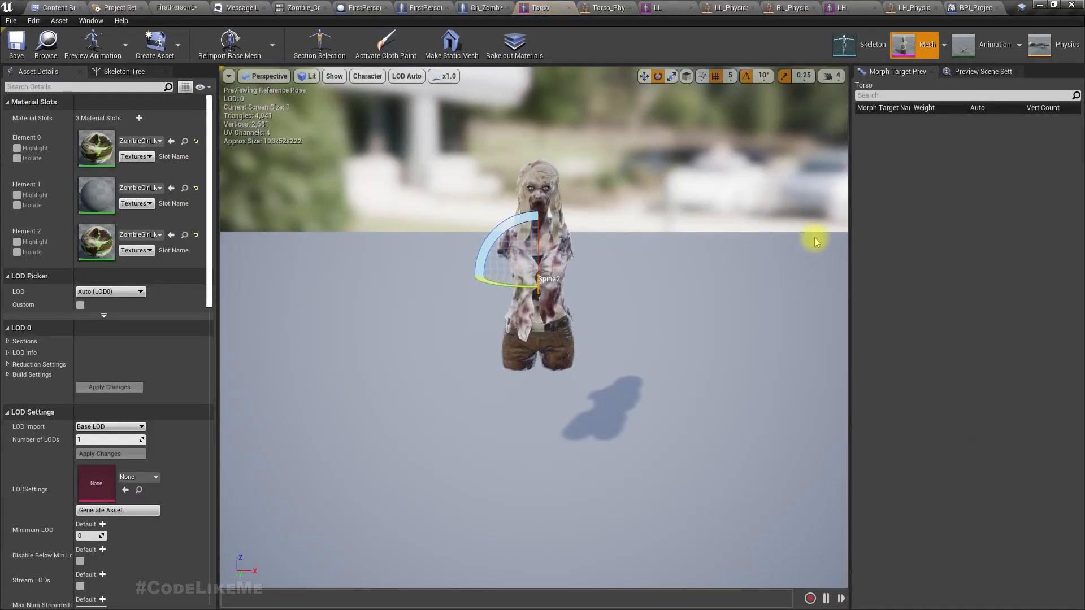
pyautogui.click(867, 51)
pyautogui.scroll(-5, 79, 294)
pyautogui.scroll(-5, 93, 267)
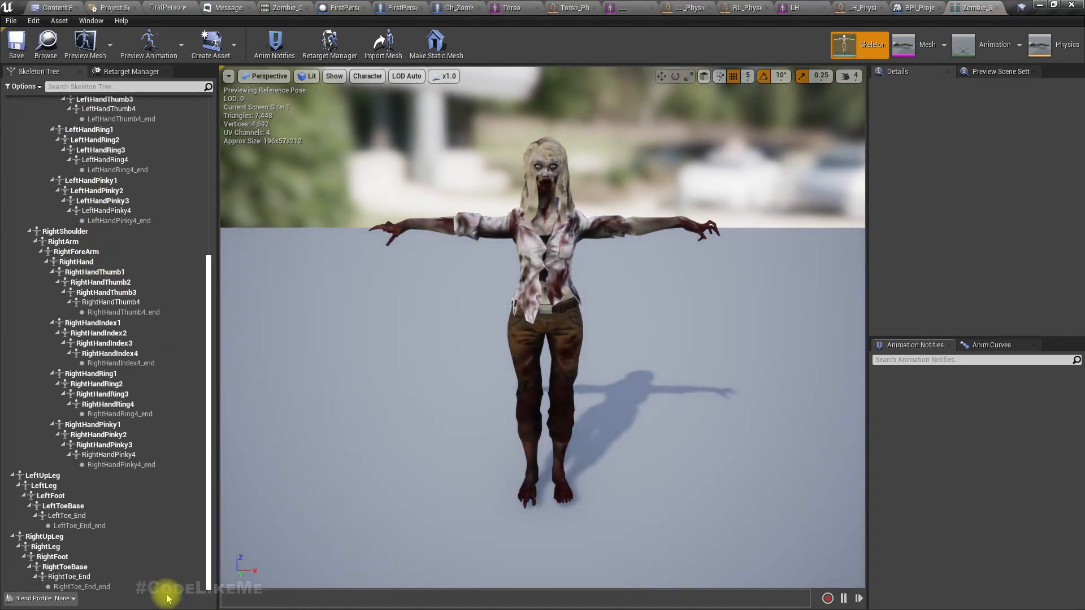
# - Check the LeftUpLeg, LeftLeg, RightLeg, LeftArm and RightArm bones in the zombie skeleton
pyautogui.click(71, 477)
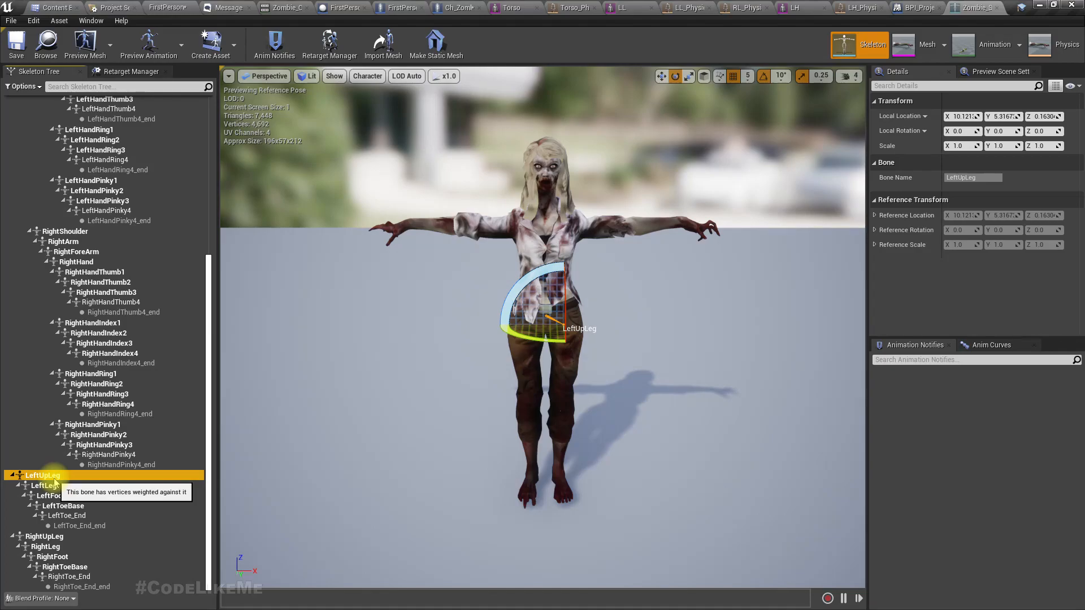
pyautogui.click(56, 487)
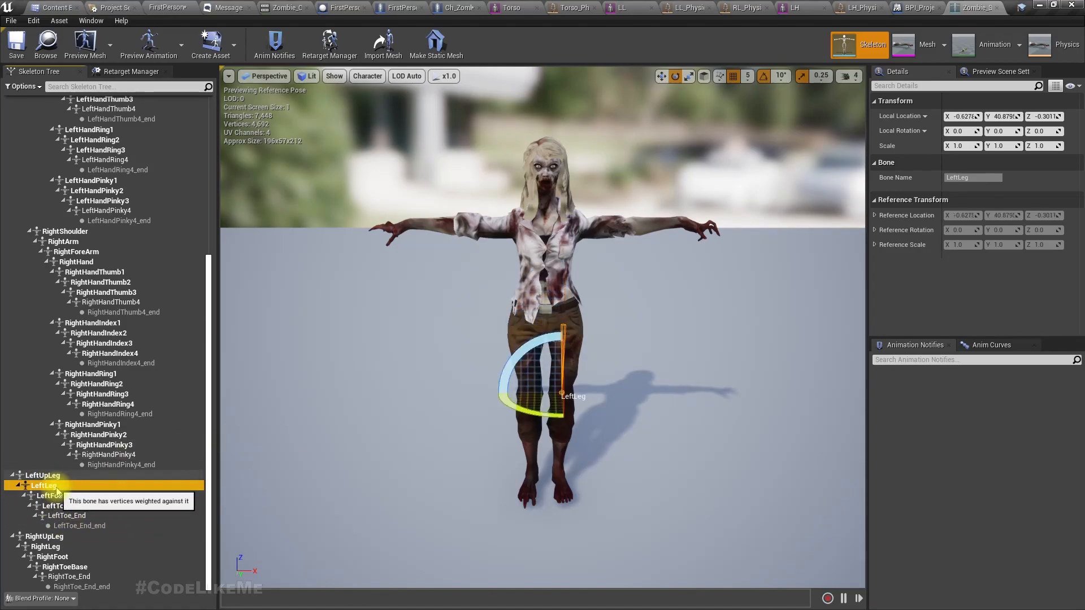
pyautogui.click(55, 547)
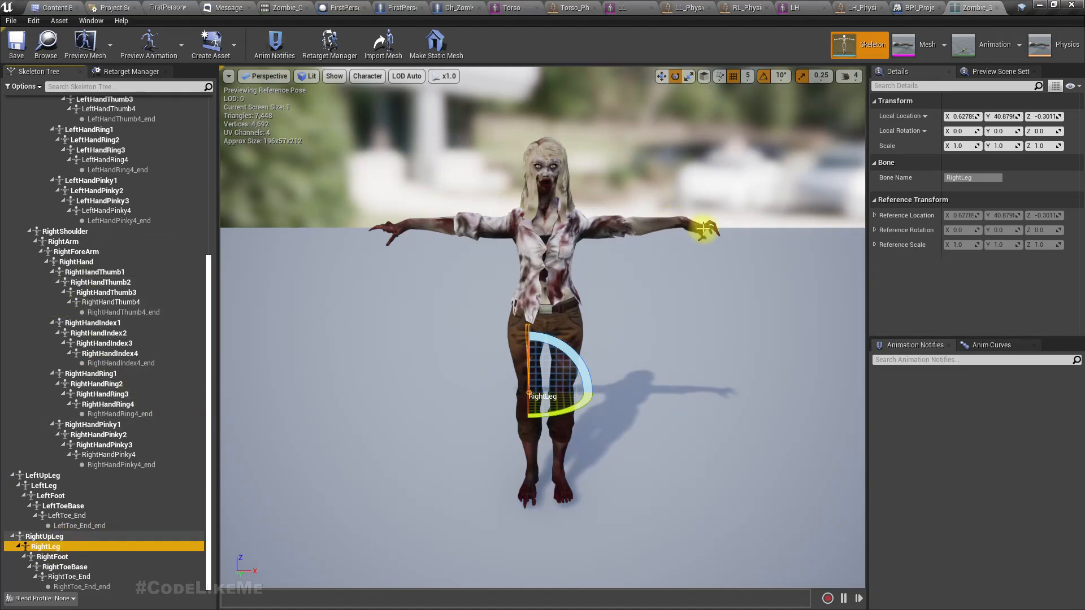
pyautogui.click(631, 225)
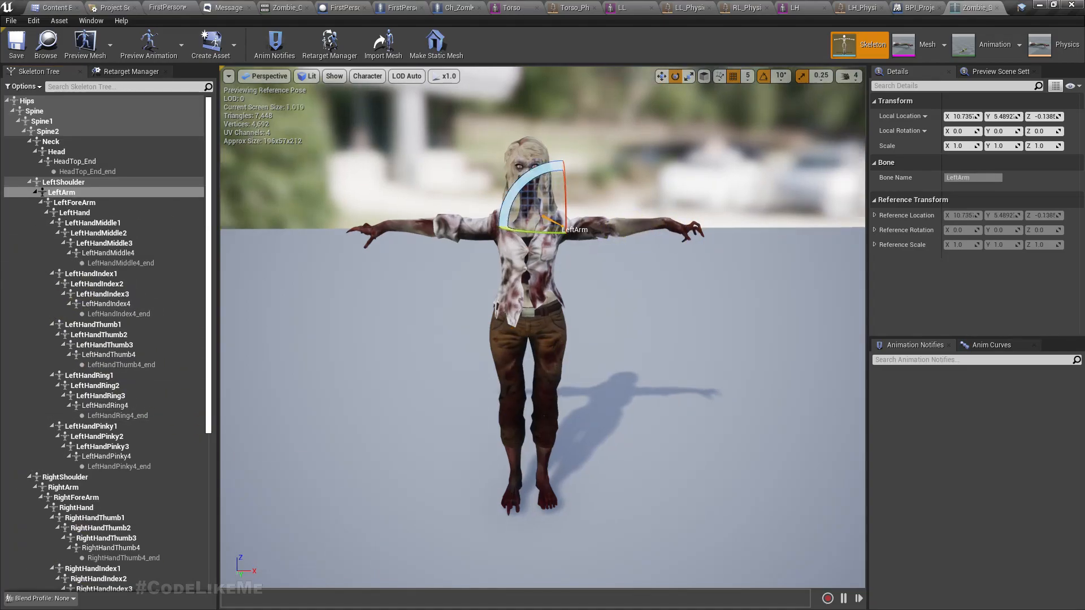
pyautogui.click(438, 223)
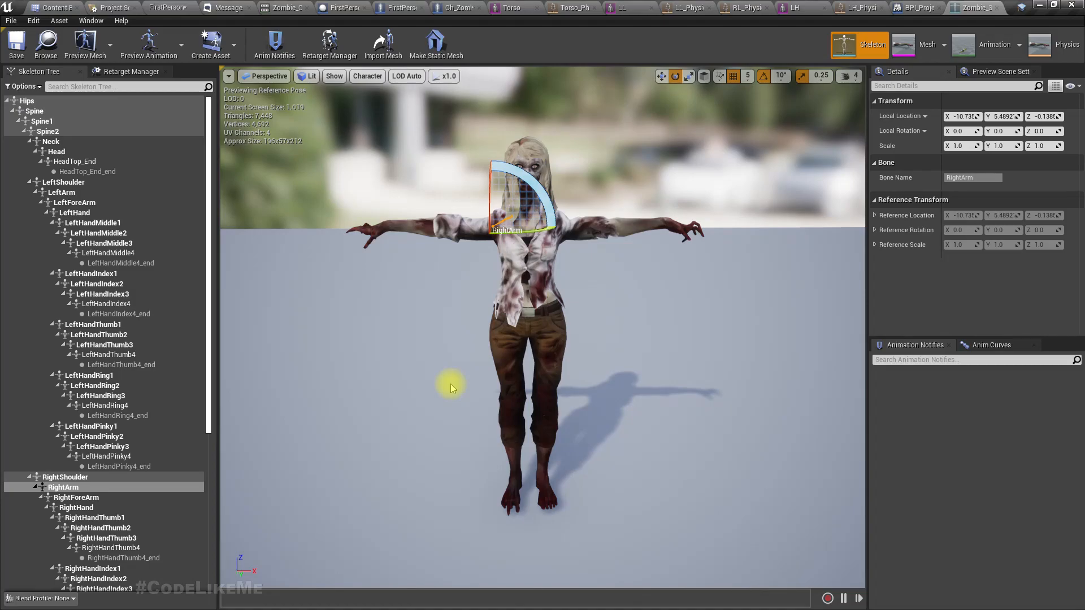
# - In Ch_Zombie's event graph, add a Mesh reference connected to a Get Socket Location node below and beside Event On Projectile Hit
pyautogui.click(450, 7)
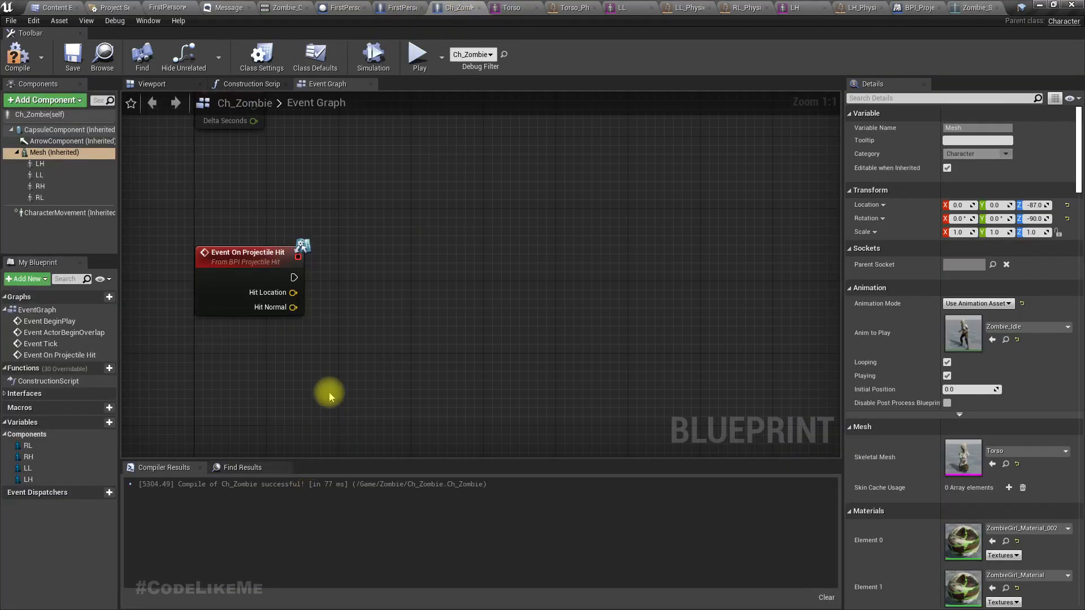
pyautogui.moveTo(310, 321); pyautogui.dragTo(310, 312, button='right')
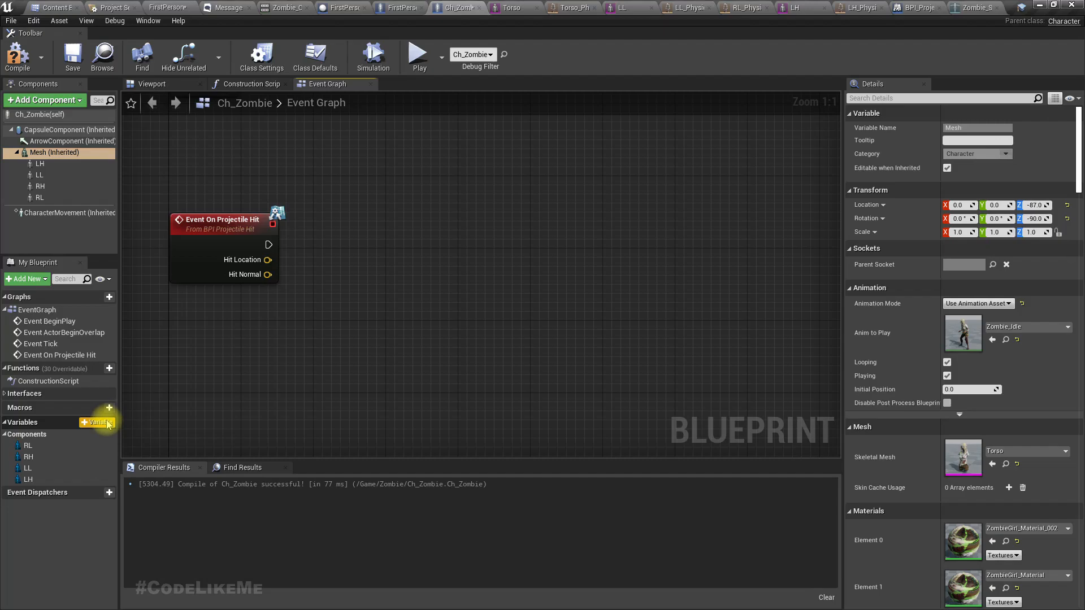
pyautogui.moveTo(226, 321); pyautogui.dragTo(226, 350, button='right')
pyautogui.moveTo(43, 154); pyautogui.dragTo(384, 347)
pyautogui.write('get')
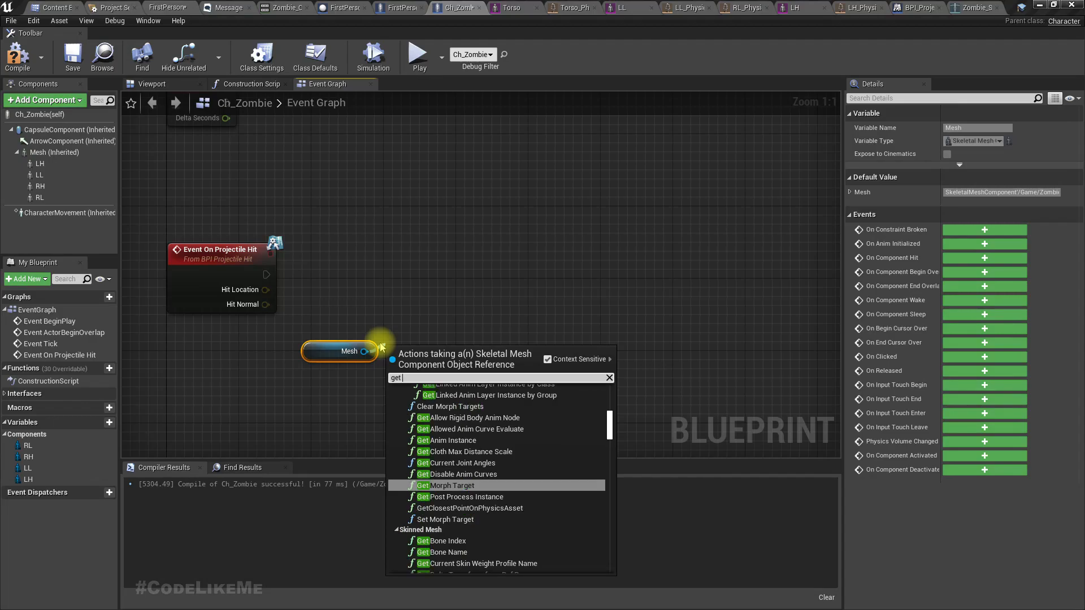
pyautogui.write(' bone loca')
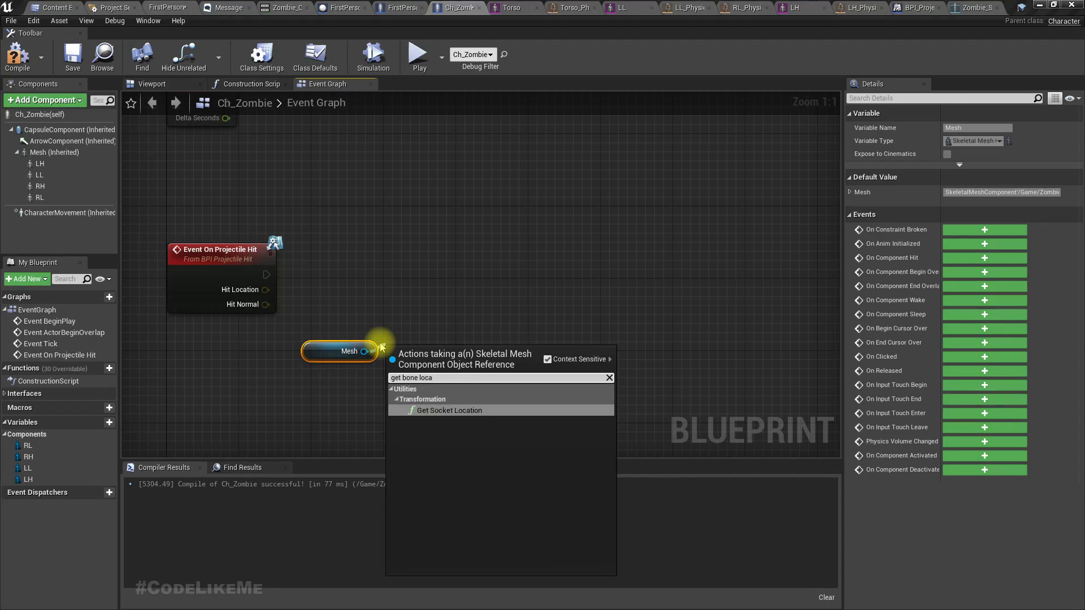
pyautogui.press('Return')
pyautogui.moveTo(457, 360); pyautogui.dragTo(541, 335)
# - Promote the In Socket Name input of Get Socket Location to a variable named "bone names"
pyautogui.rightClick(482, 361)
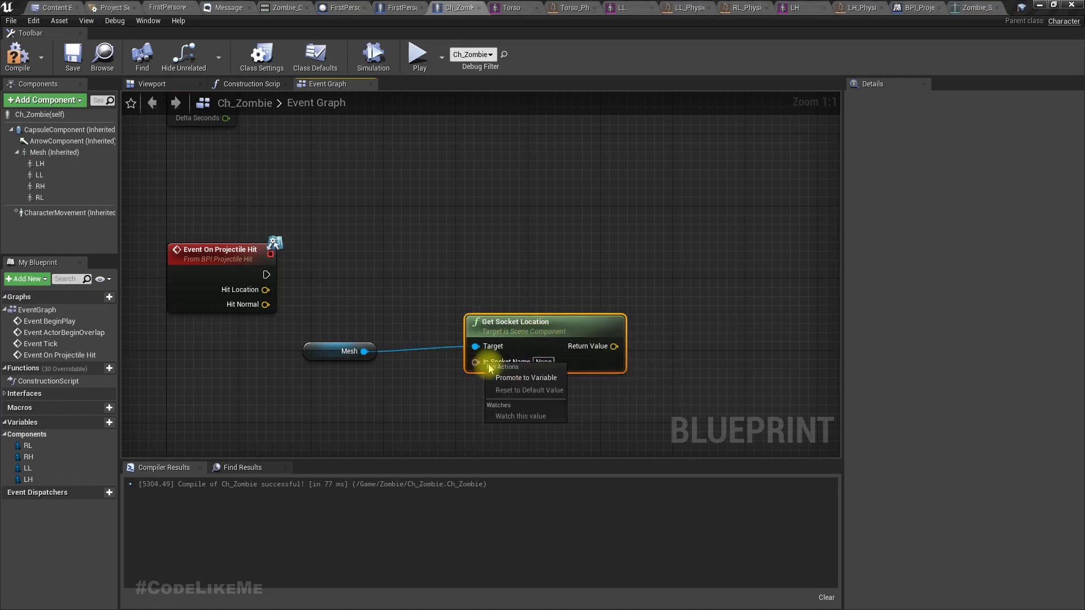
pyautogui.click(498, 379)
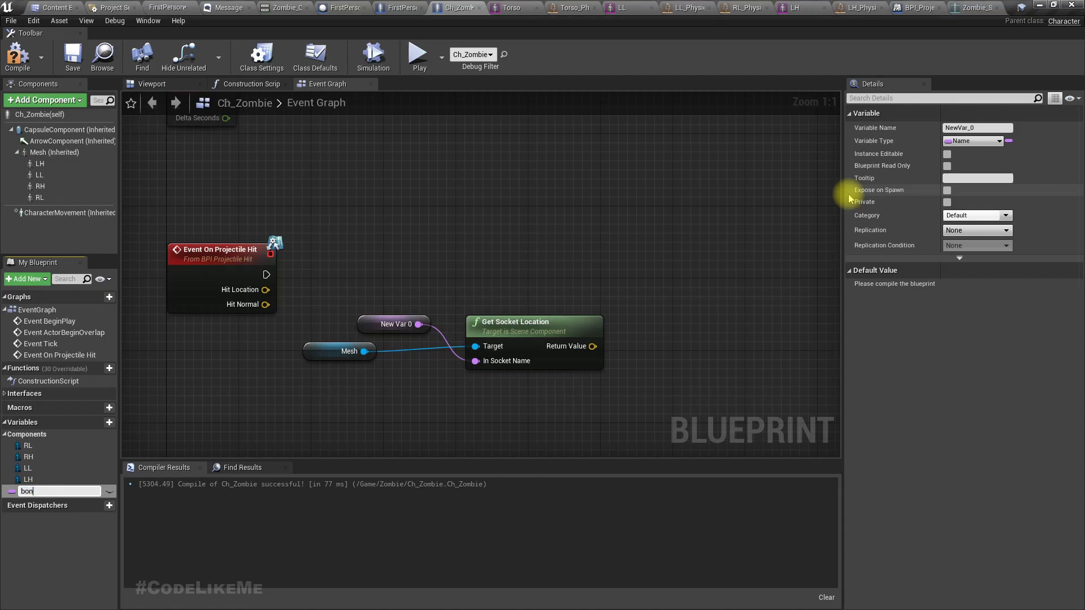
pyautogui.press('Return')
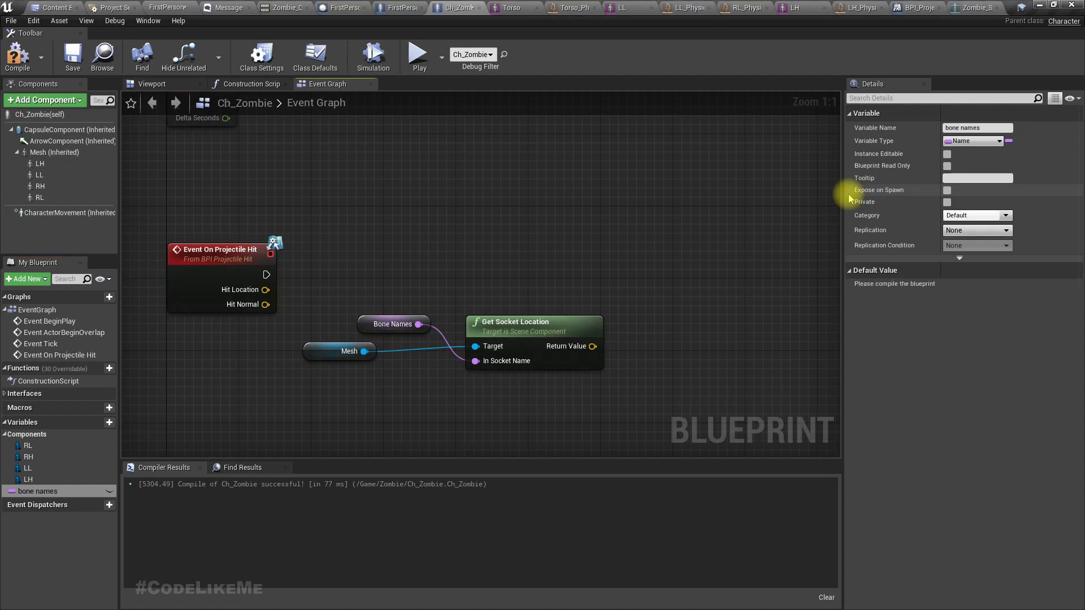
# - Disconnect Bone Names from Get Socket Location, place it below Mesh, and change the variable's type to a Name array
pyautogui.rightClick(418, 324)
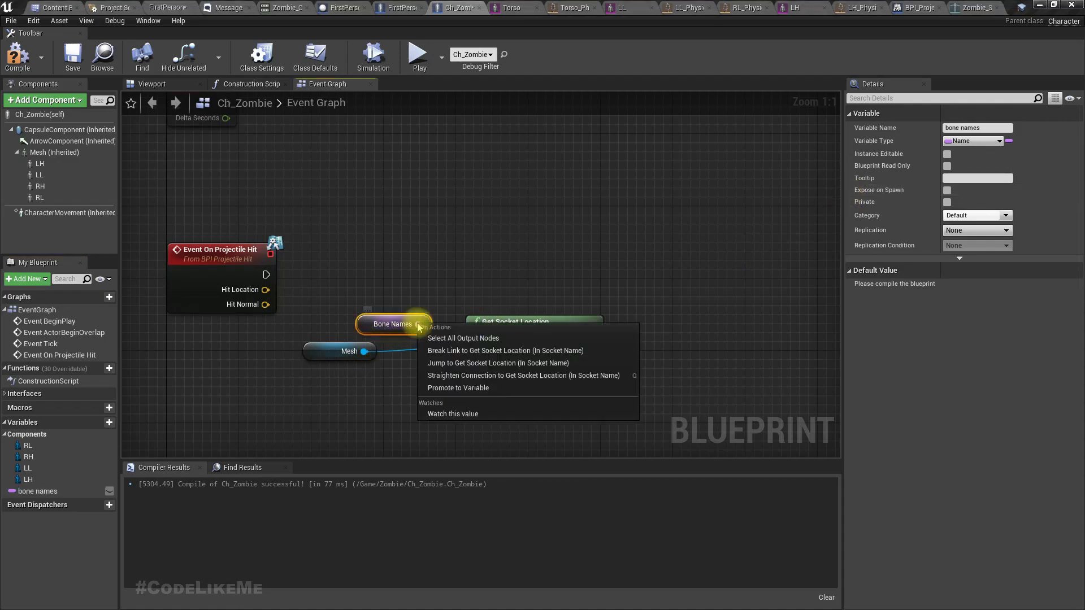
pyautogui.click(447, 355)
pyautogui.moveTo(369, 338); pyautogui.dragTo(369, 410)
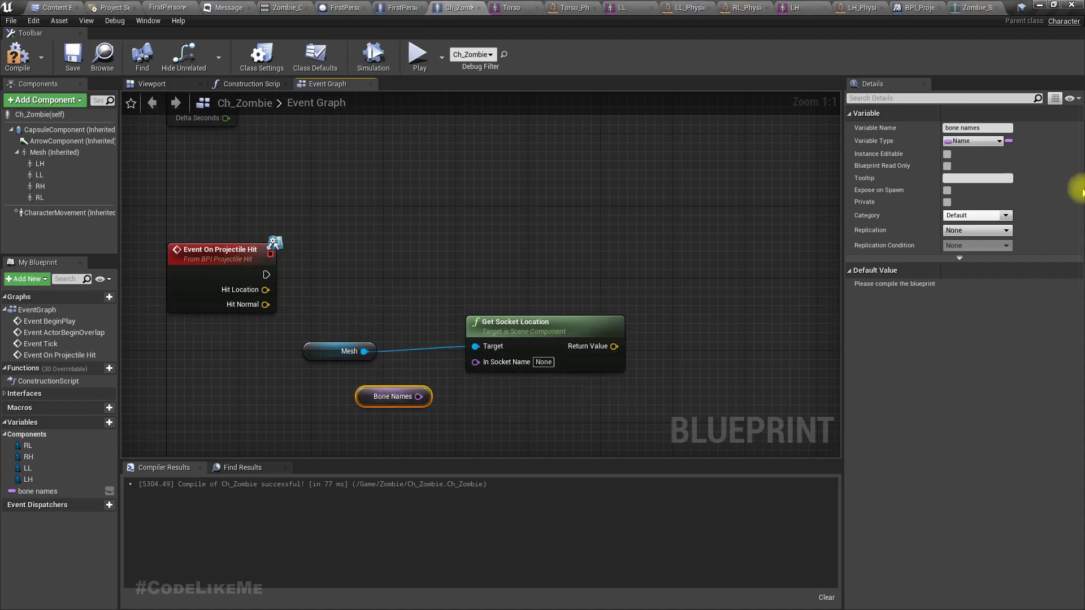
pyautogui.click(1008, 141)
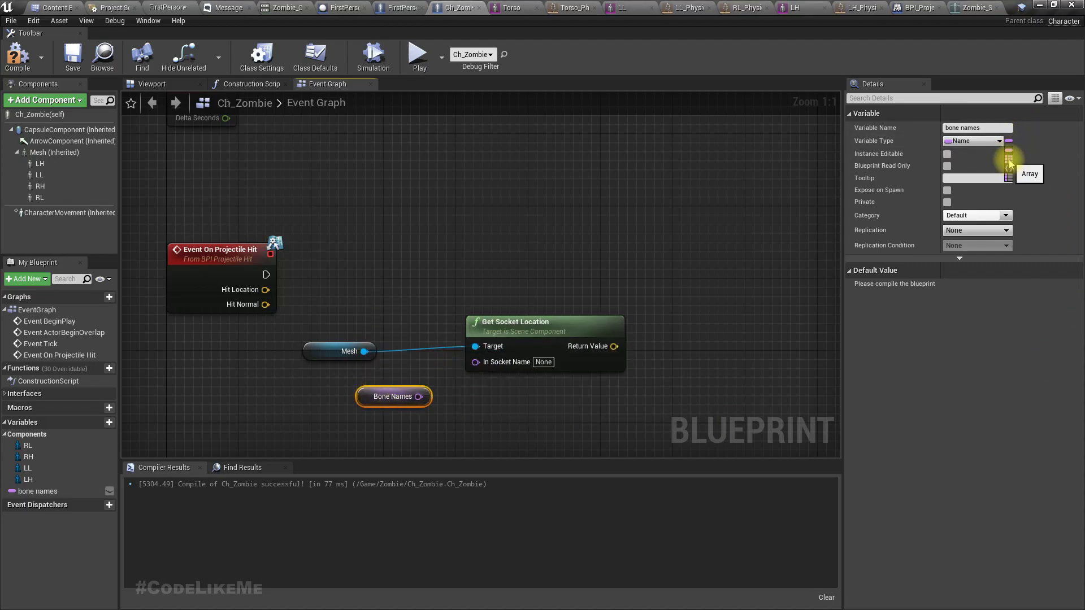
pyautogui.click(1008, 159)
pyautogui.click(565, 339)
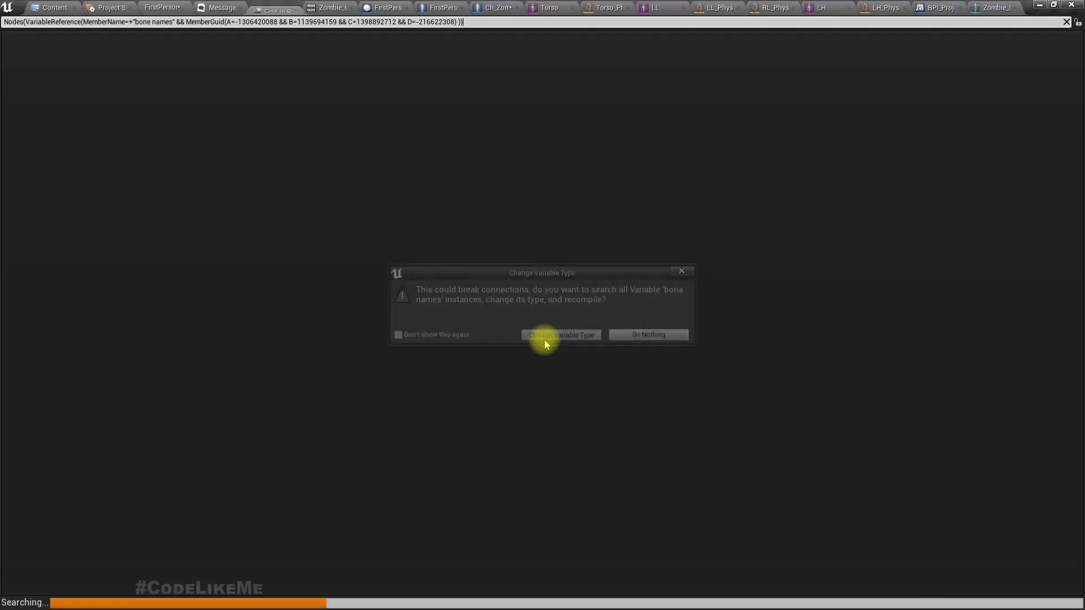
pyautogui.click(488, 8)
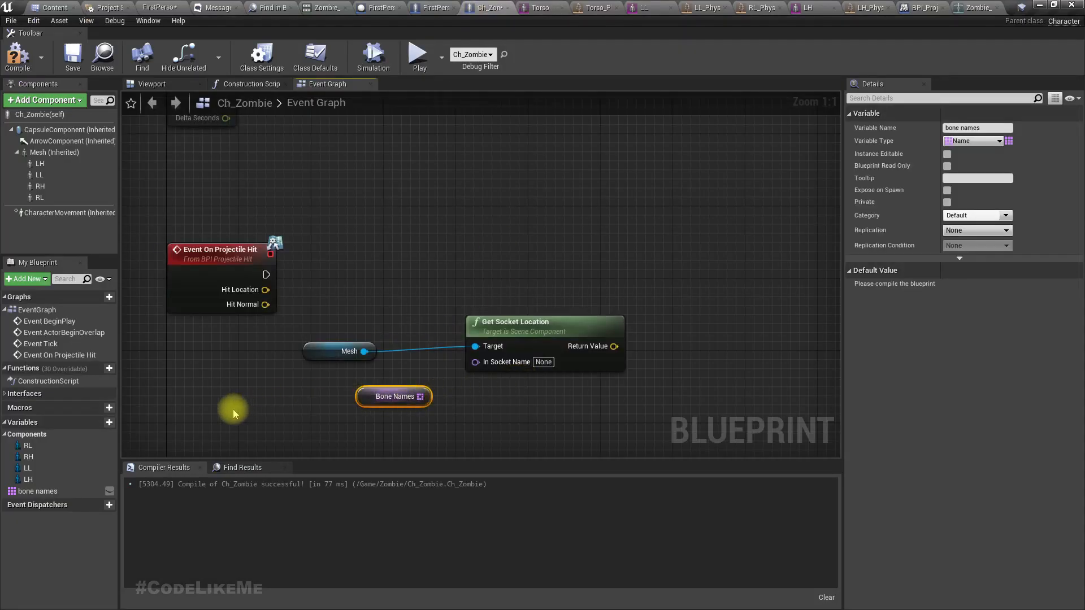
# - Compile Ch_Zombie and add five elements to the bone names array's default value
pyautogui.click(79, 491)
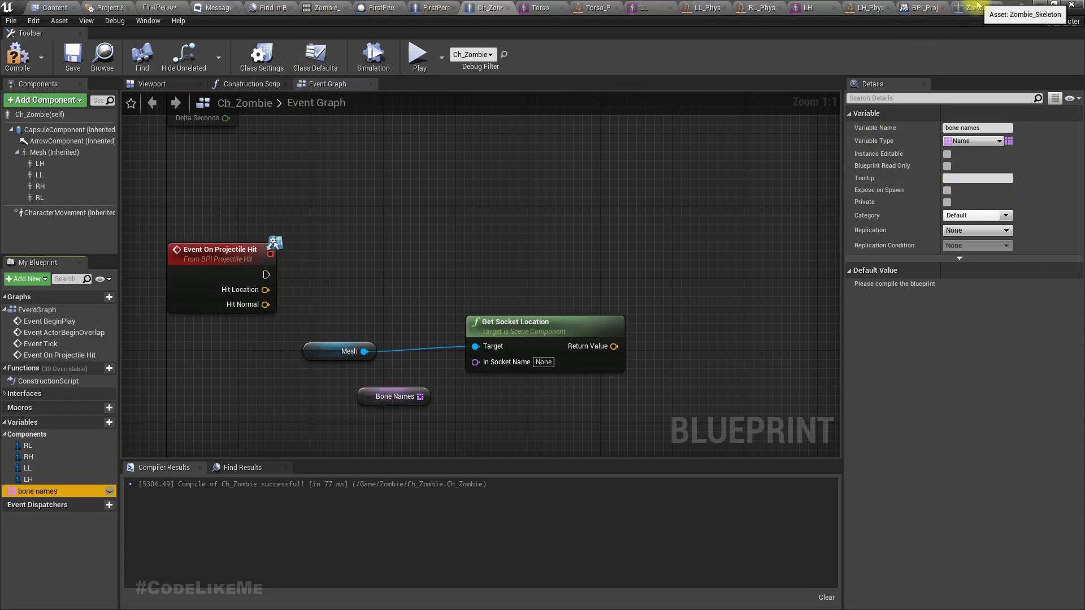
pyautogui.click(23, 58)
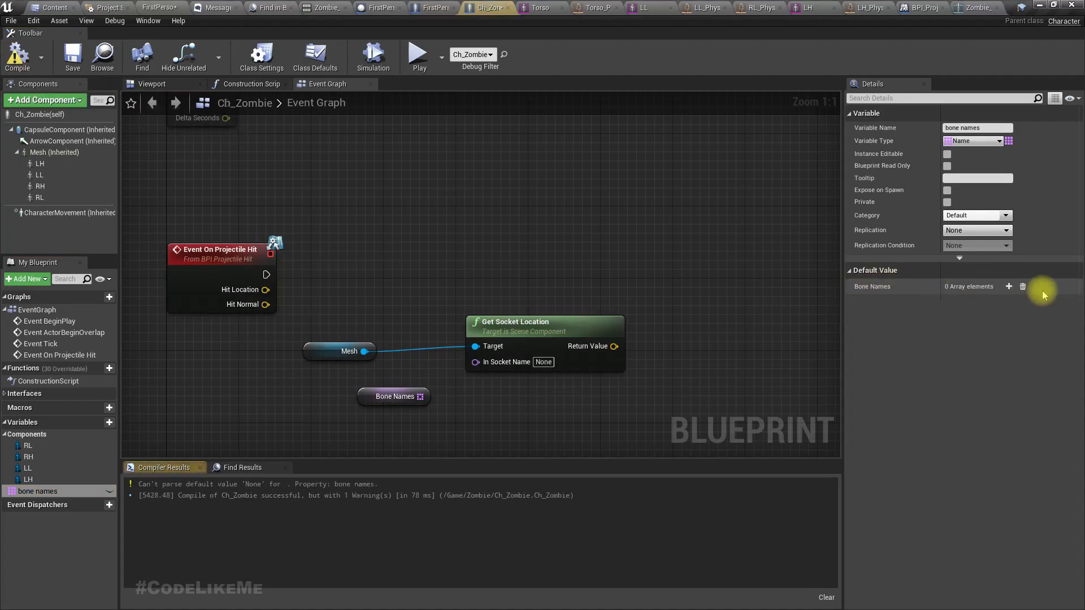
pyautogui.click(1009, 287)
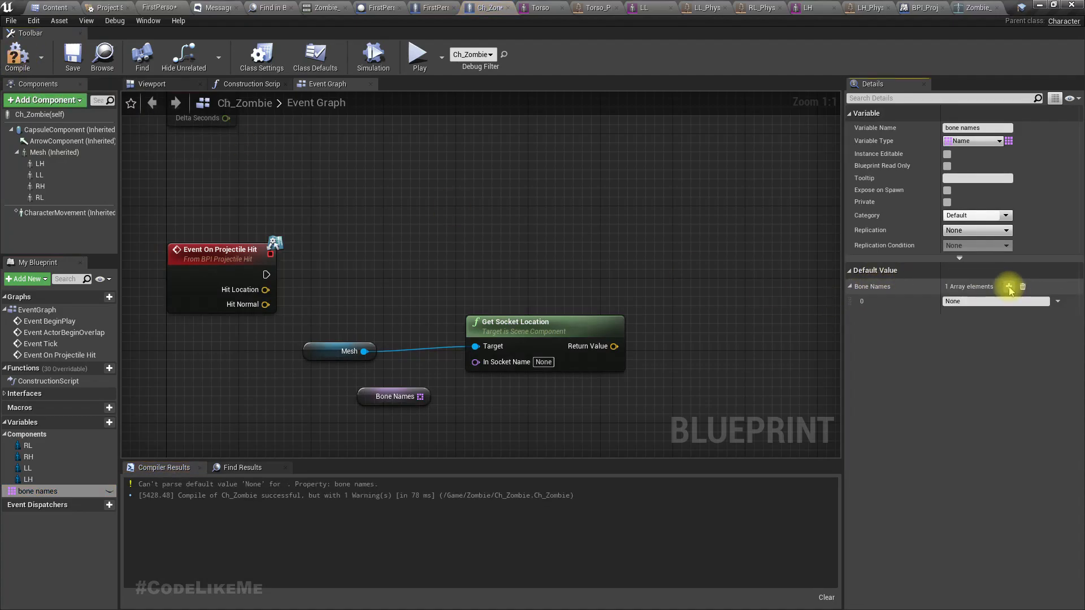
pyautogui.click(1009, 287)
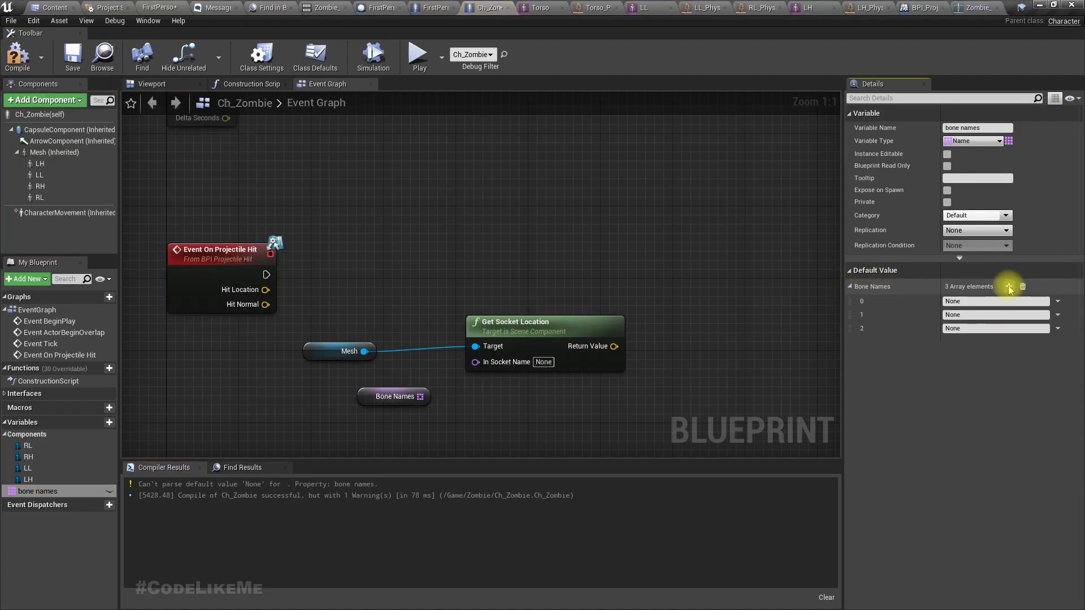
pyautogui.click(1008, 287)
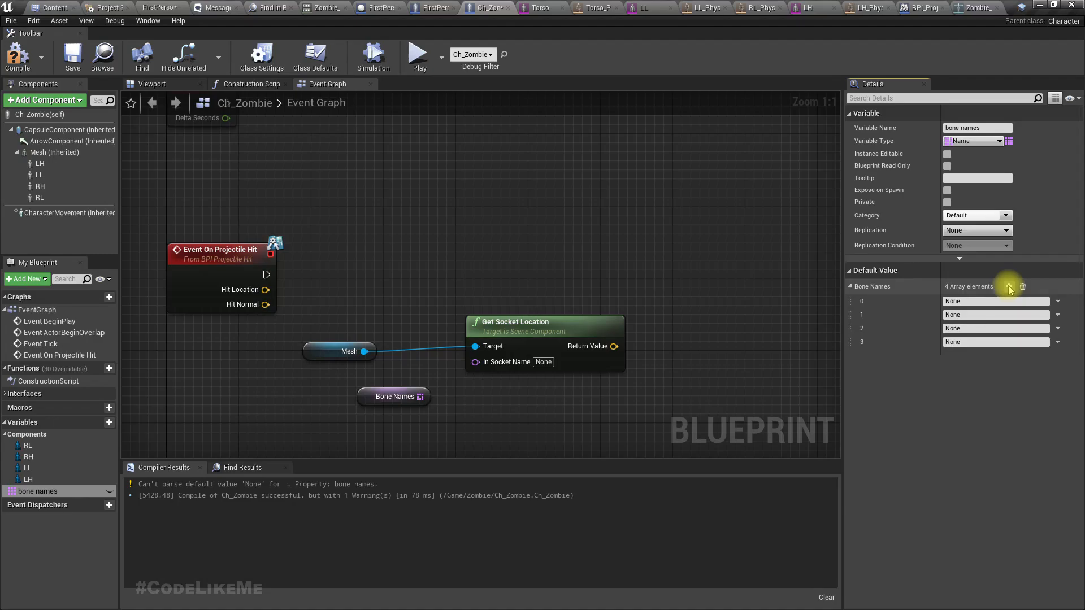
pyautogui.click(1009, 287)
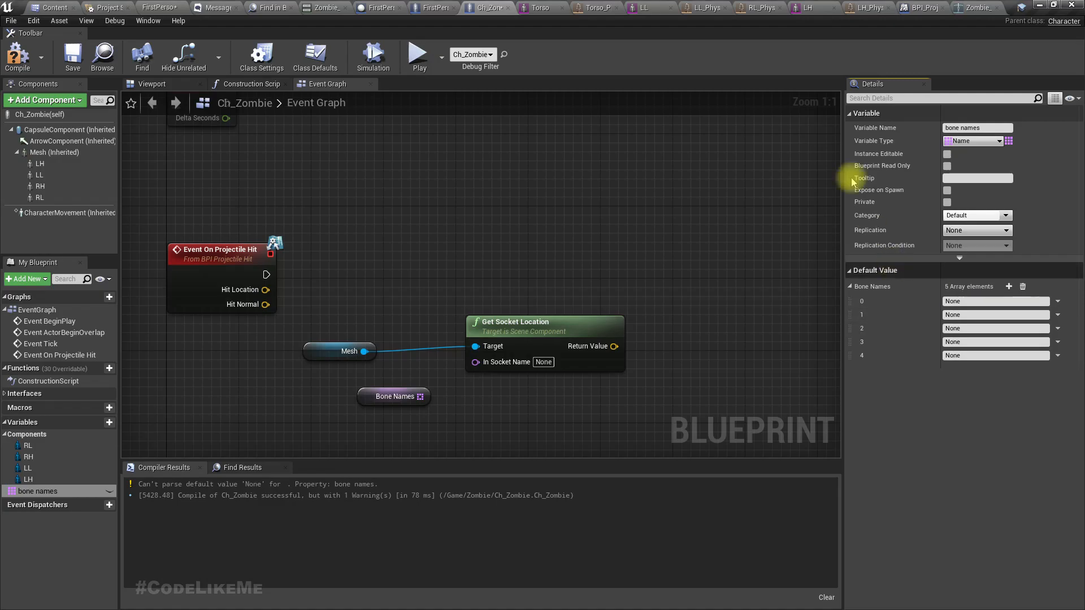
# - Copy the name of the LeftForeArm bone from the Zombie_Skeleton hierarchy
pyautogui.click(968, 7)
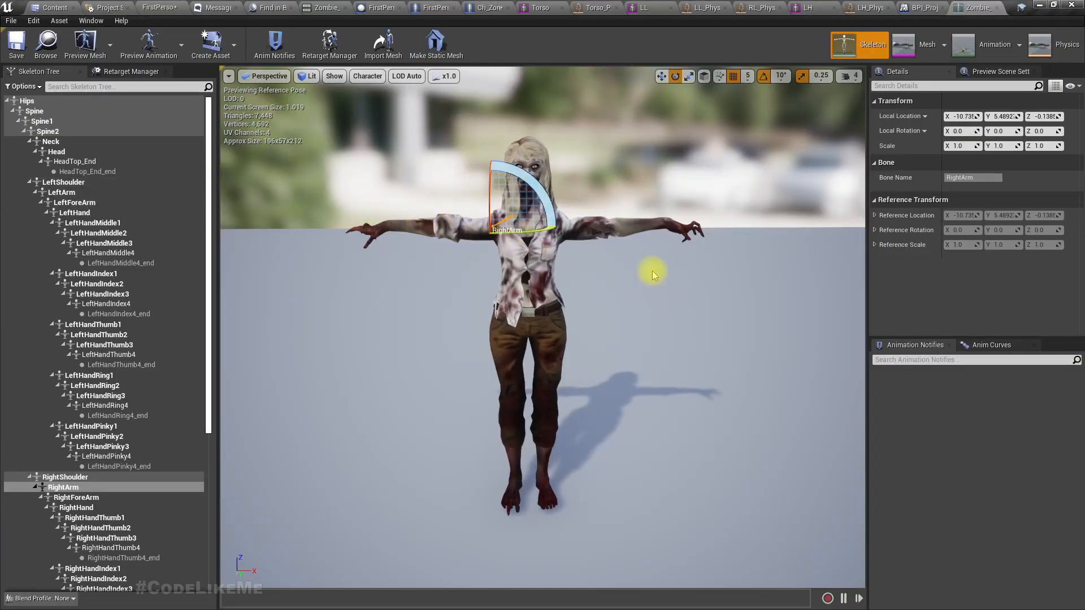
pyautogui.click(608, 229)
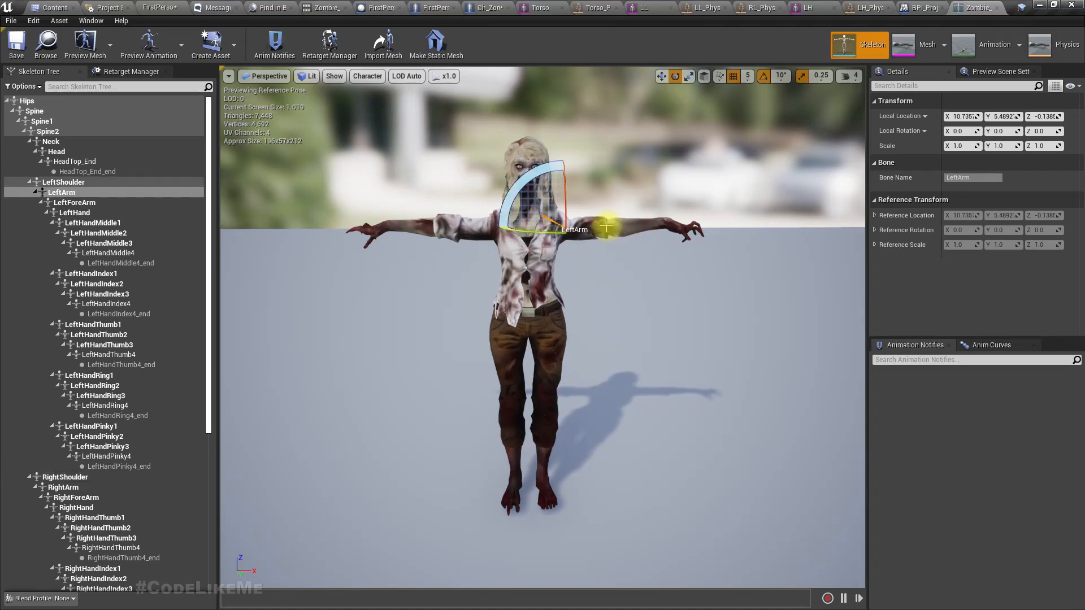
pyautogui.click(76, 202)
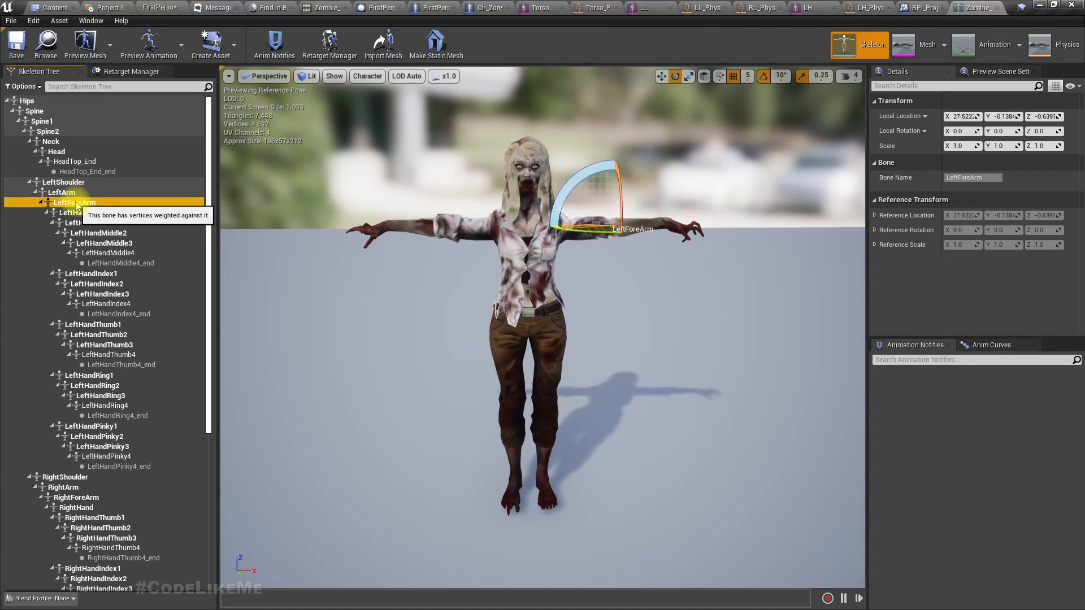
pyautogui.rightClick(77, 204)
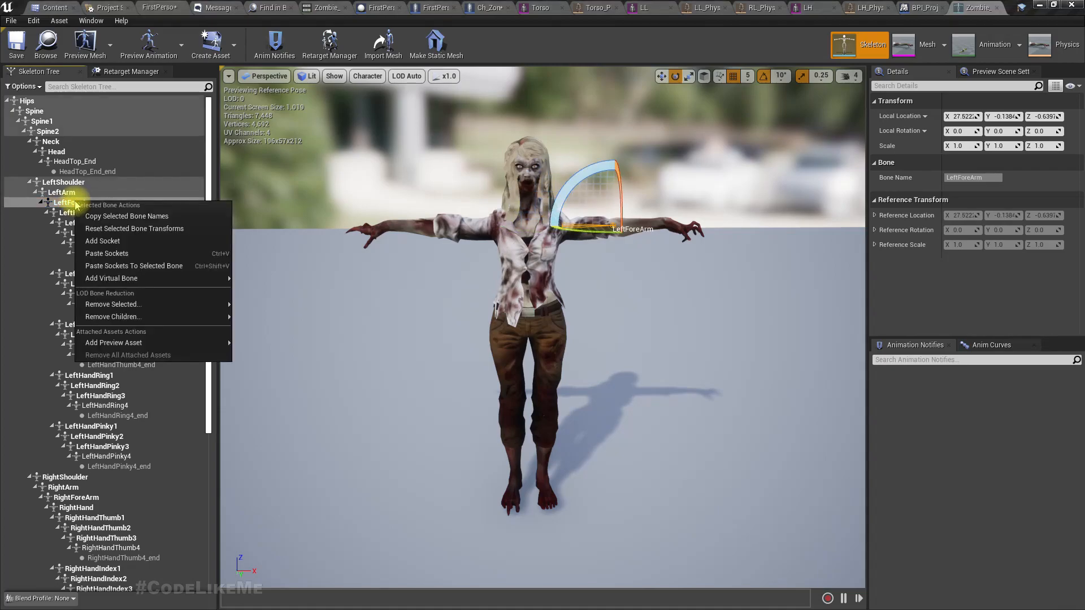
pyautogui.click(109, 222)
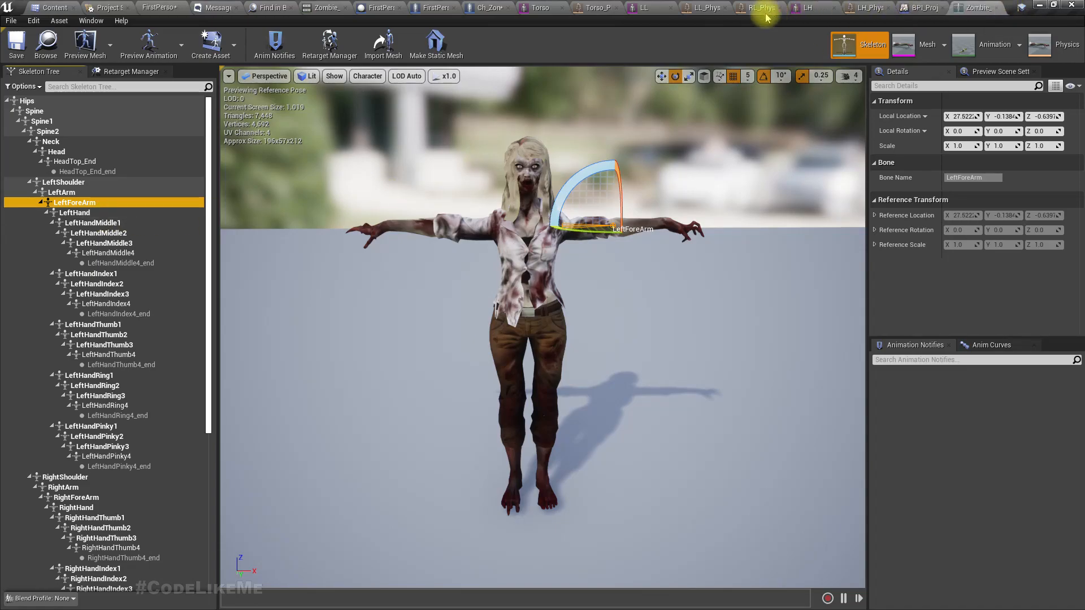
# - In Ch_Zombie, set bone names element 0 to LeftForeArm and element 1 to RightForeArm
pyautogui.click(486, 7)
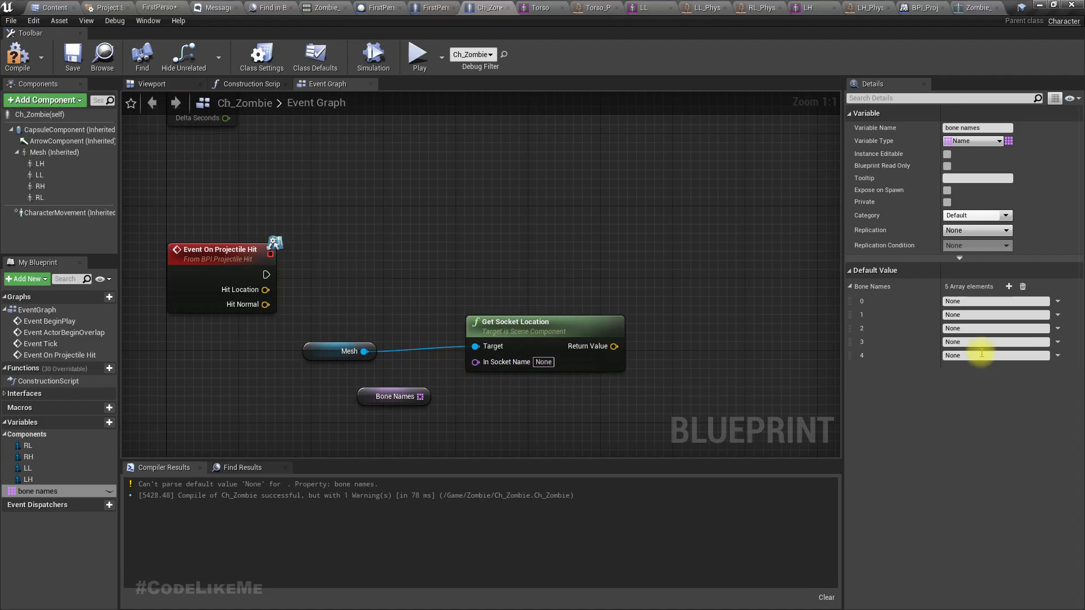
pyautogui.click(976, 300)
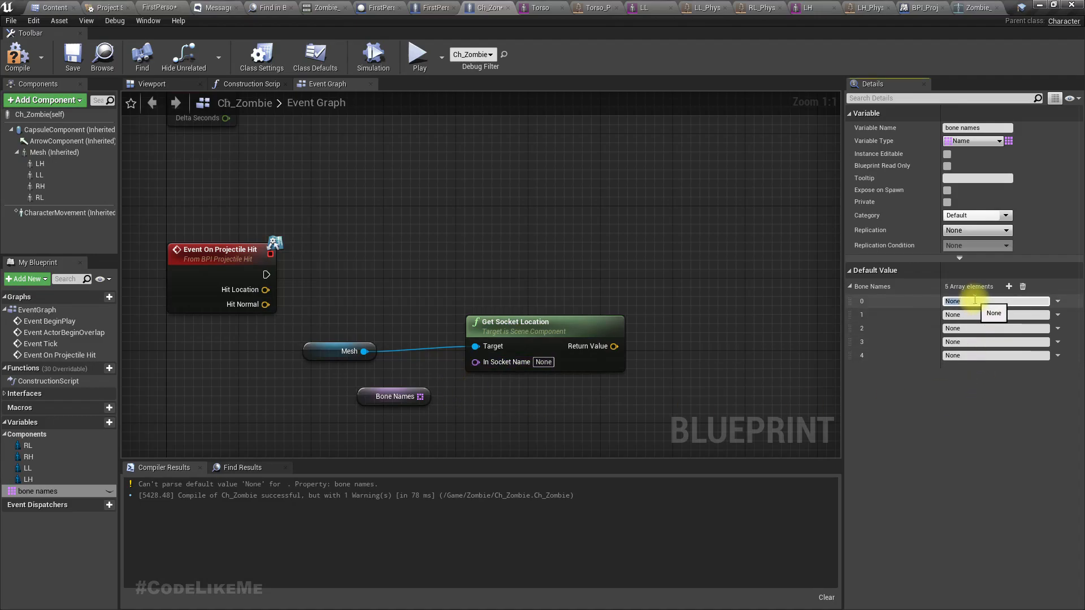
pyautogui.hotkey('ctrl', 'v')
pyautogui.press('Return')
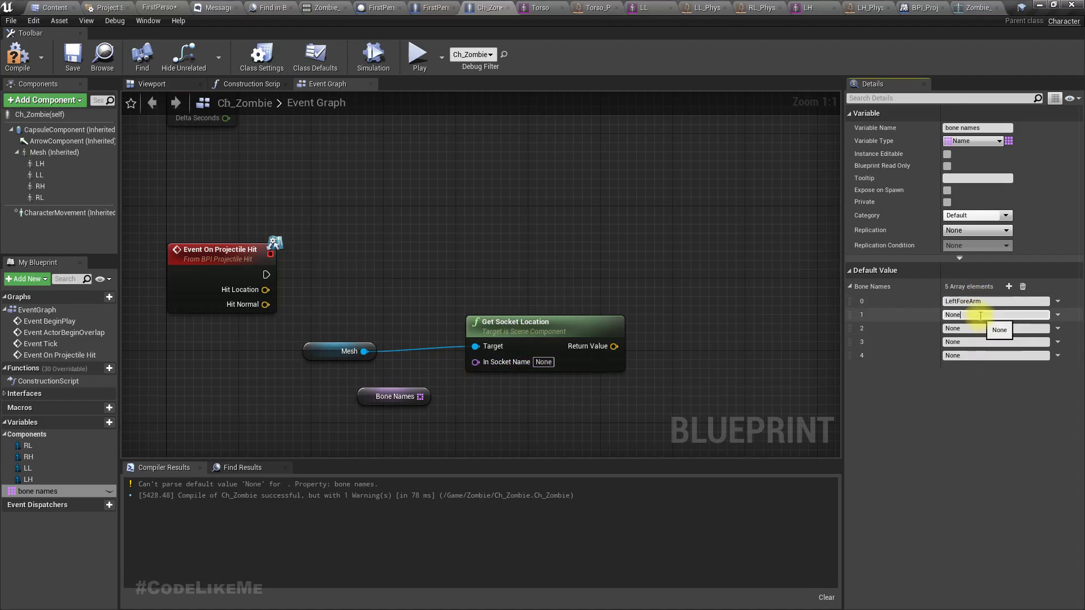
pyautogui.moveTo(981, 316); pyautogui.dragTo(705, 279)
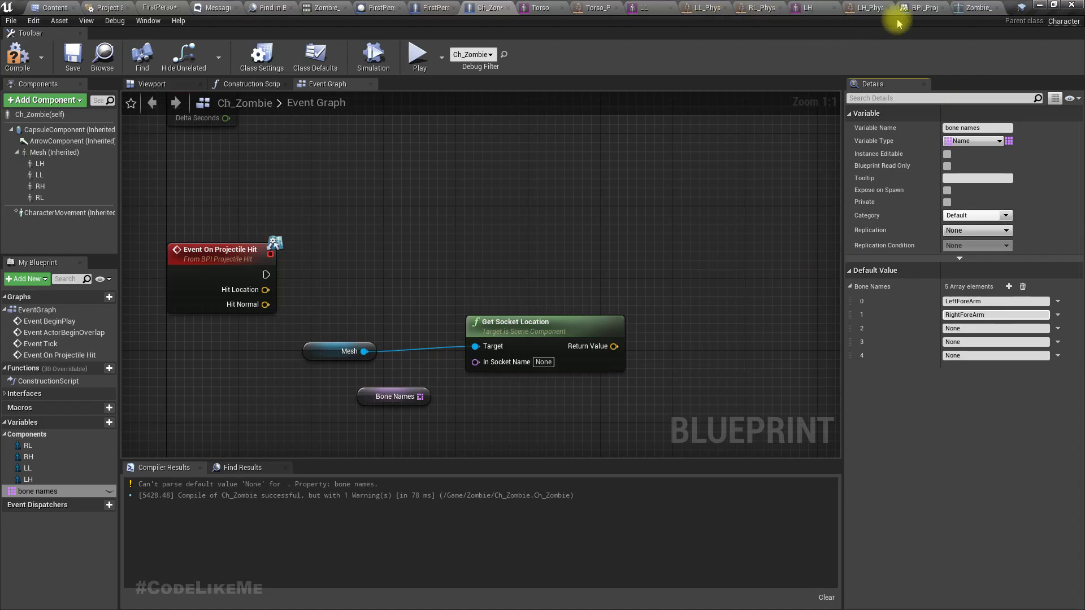
# - Check the zombie skeleton's right leg bones and copy the name of the LeftLeg bone
pyautogui.click(924, 8)
pyautogui.click(975, 8)
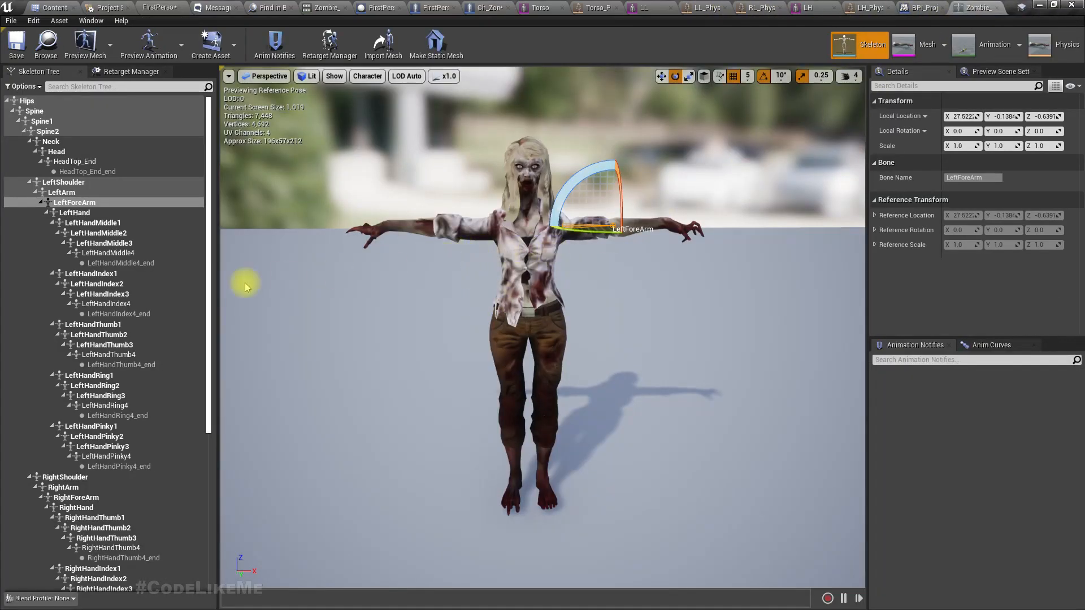
pyautogui.click(517, 393)
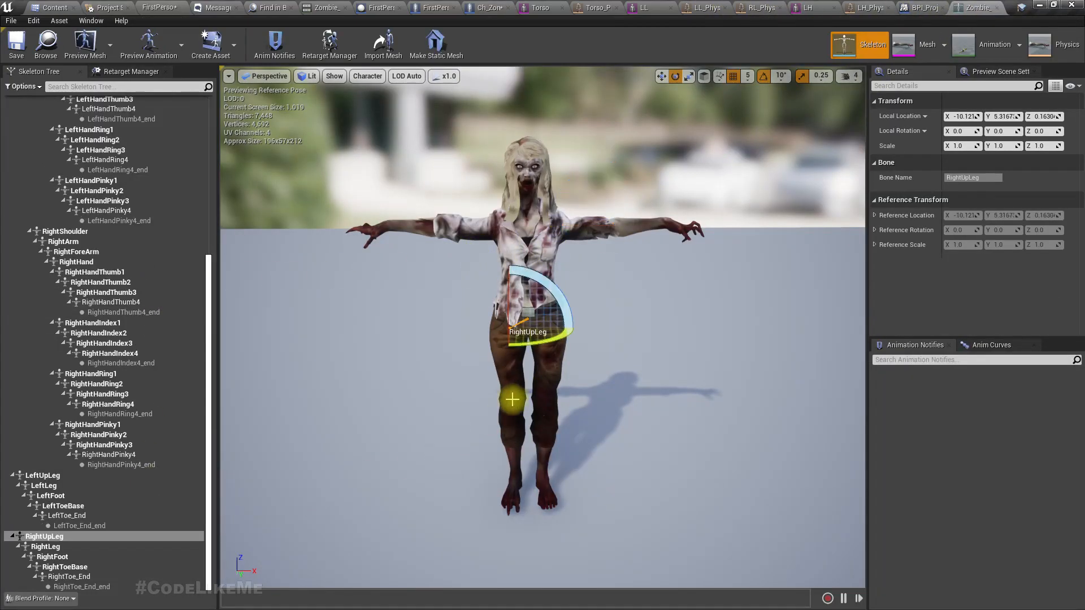
pyautogui.click(509, 434)
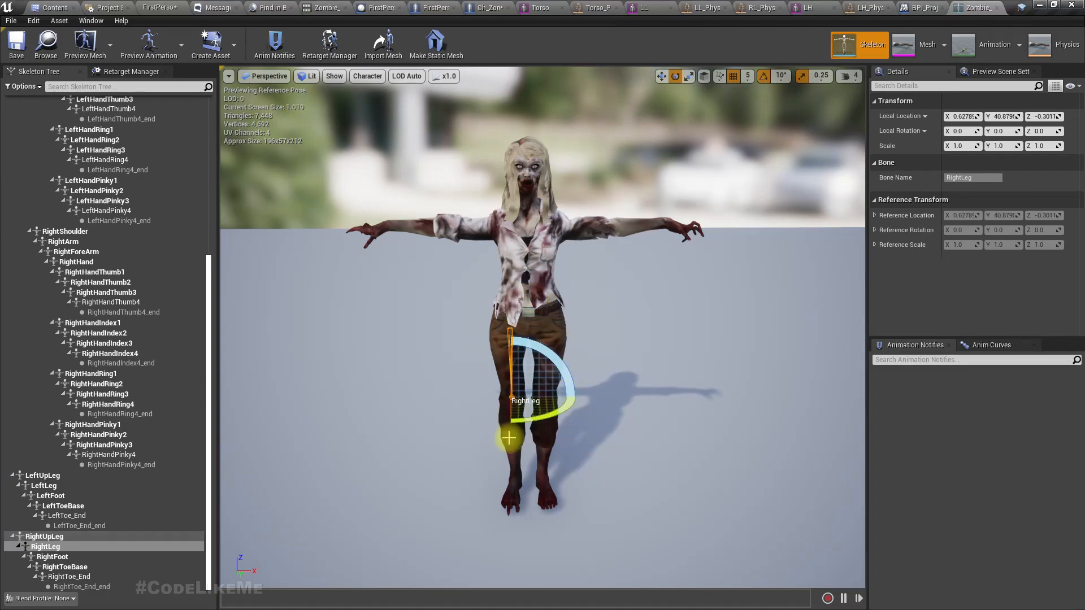
pyautogui.click(90, 546)
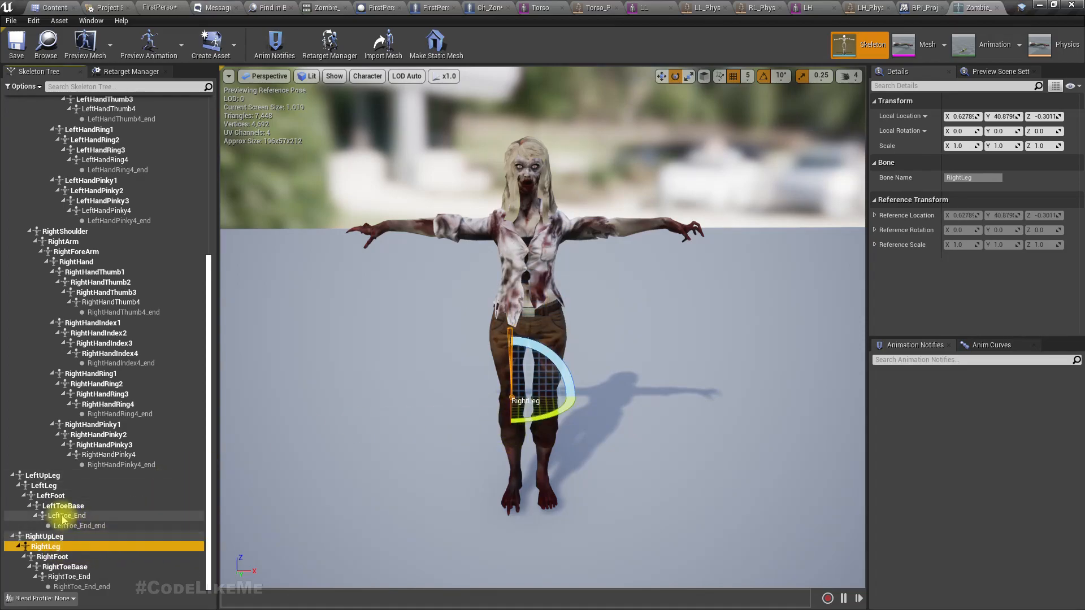
pyautogui.click(53, 487)
pyautogui.rightClick(52, 487)
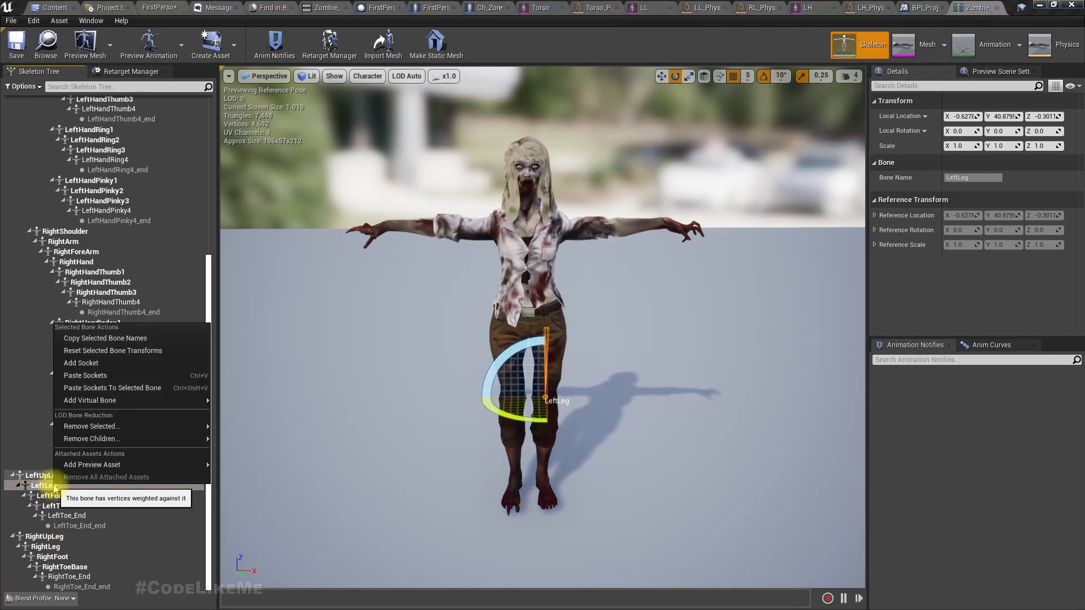
pyautogui.click(82, 339)
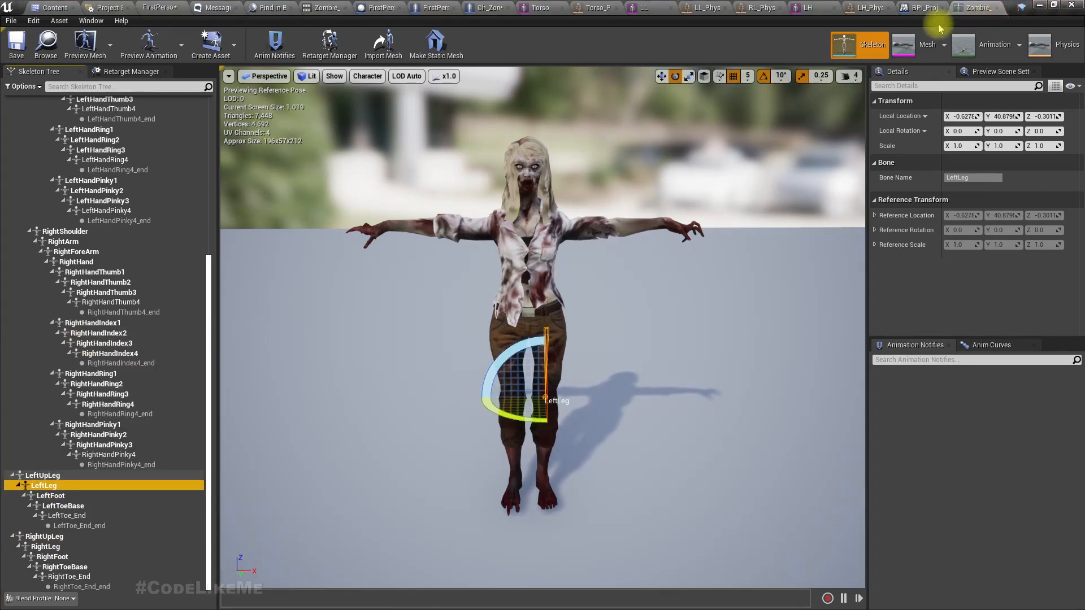
# - In Ch_Zombie, set bone names element 2 to LeftLeg and element 3 to RightLeg
pyautogui.click(489, 6)
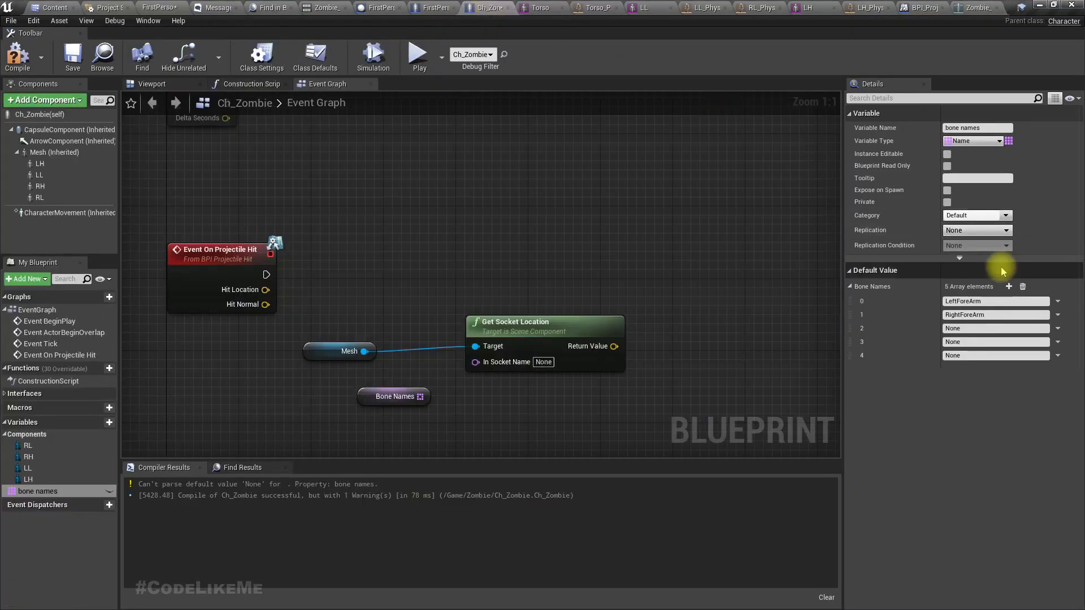
pyautogui.click(976, 329)
pyautogui.hotkey('ctrl', 'v')
pyautogui.press('Tab')
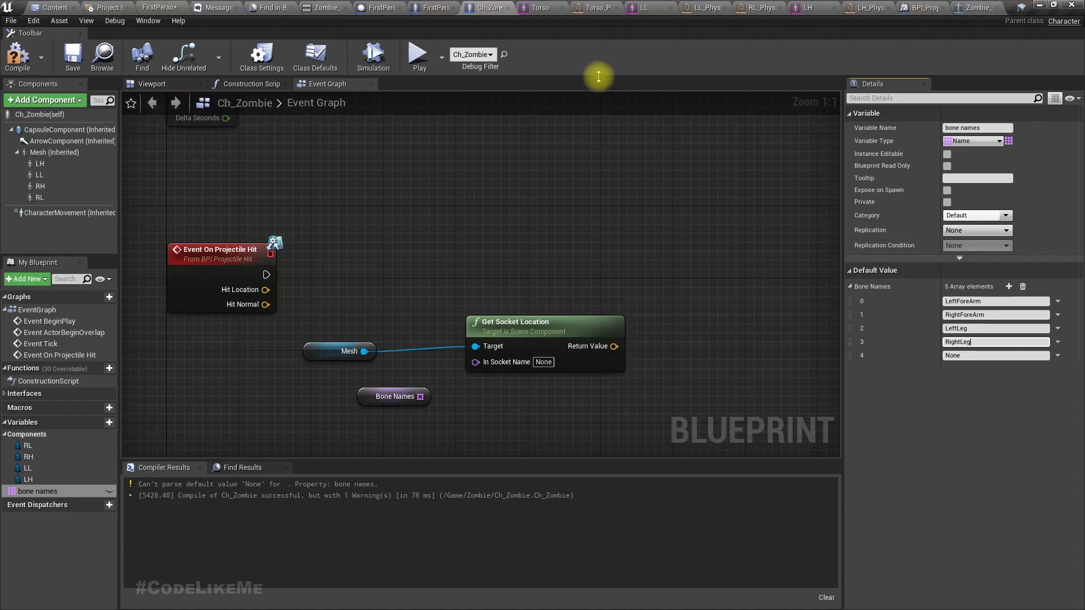
# - In Zombie_Skeleton, compare the Spine and Spine2 torso bones and copy the name of the Spine2 bone
pyautogui.click(974, 7)
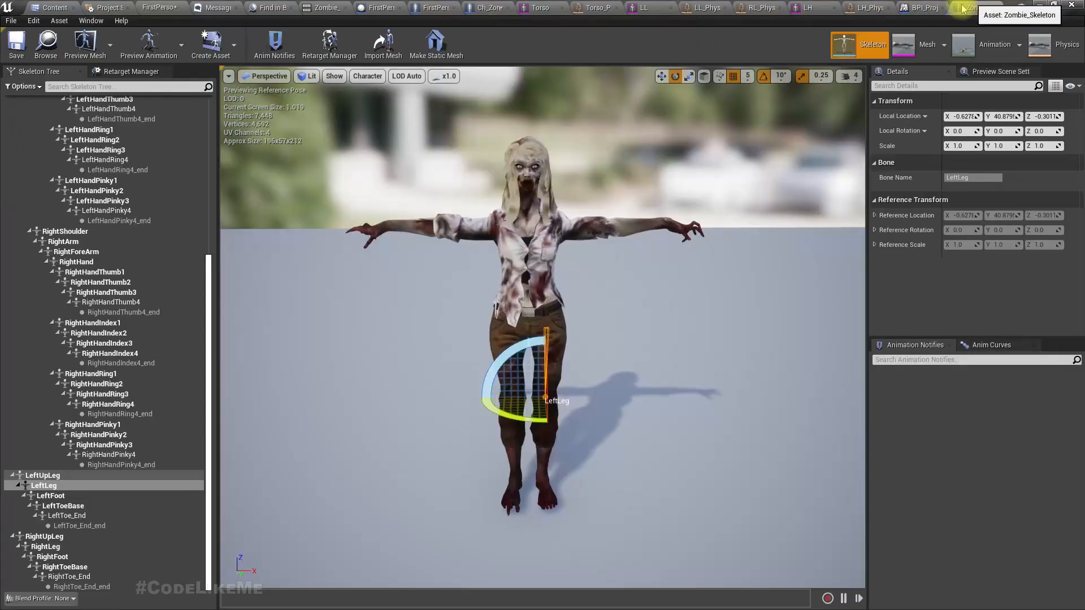
pyautogui.click(525, 261)
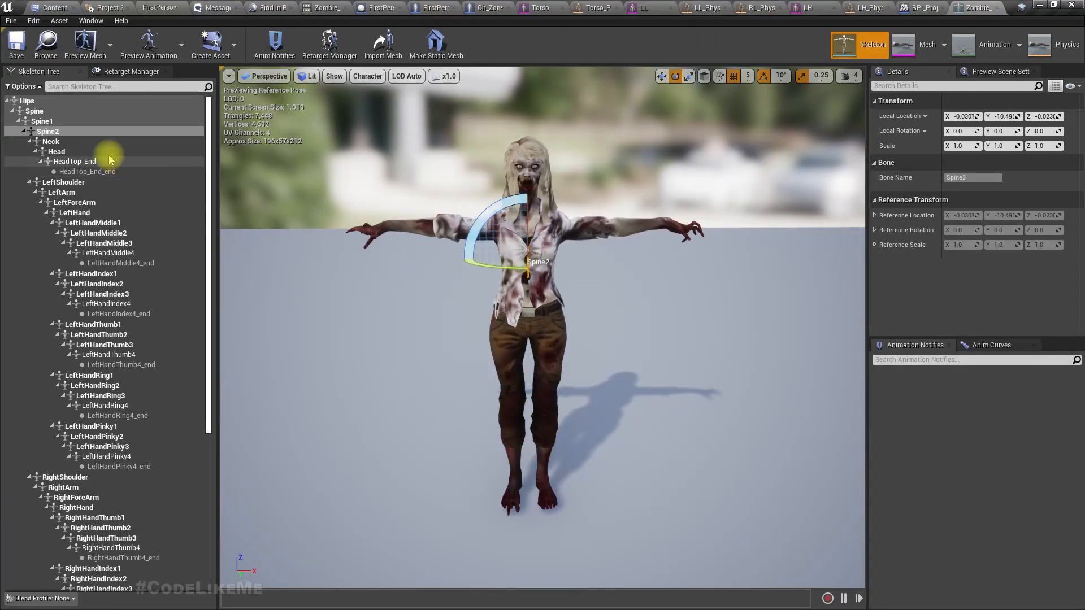
pyautogui.click(44, 112)
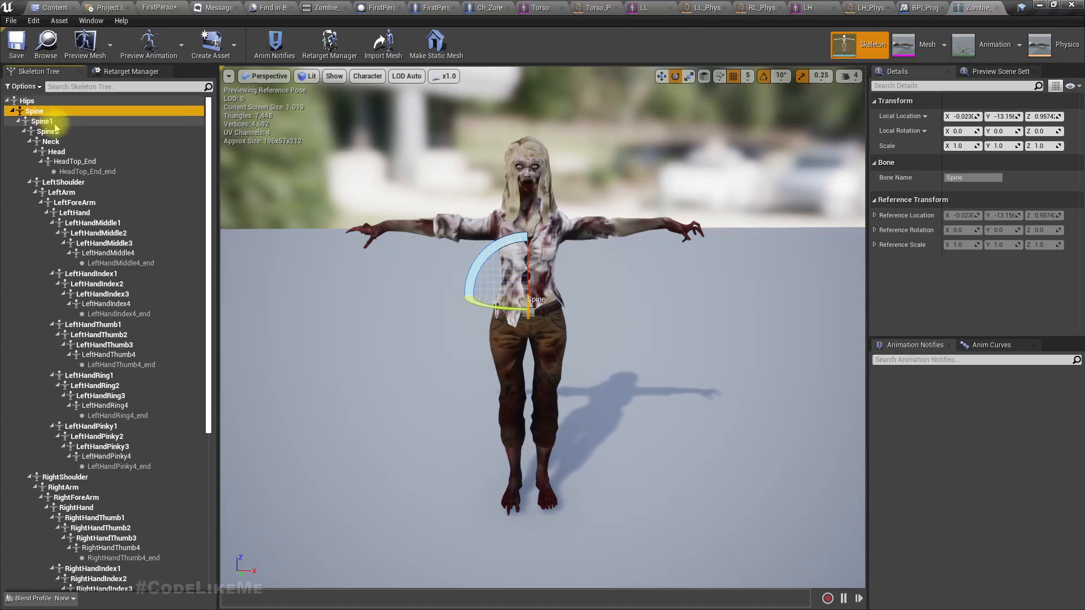
pyautogui.click(55, 132)
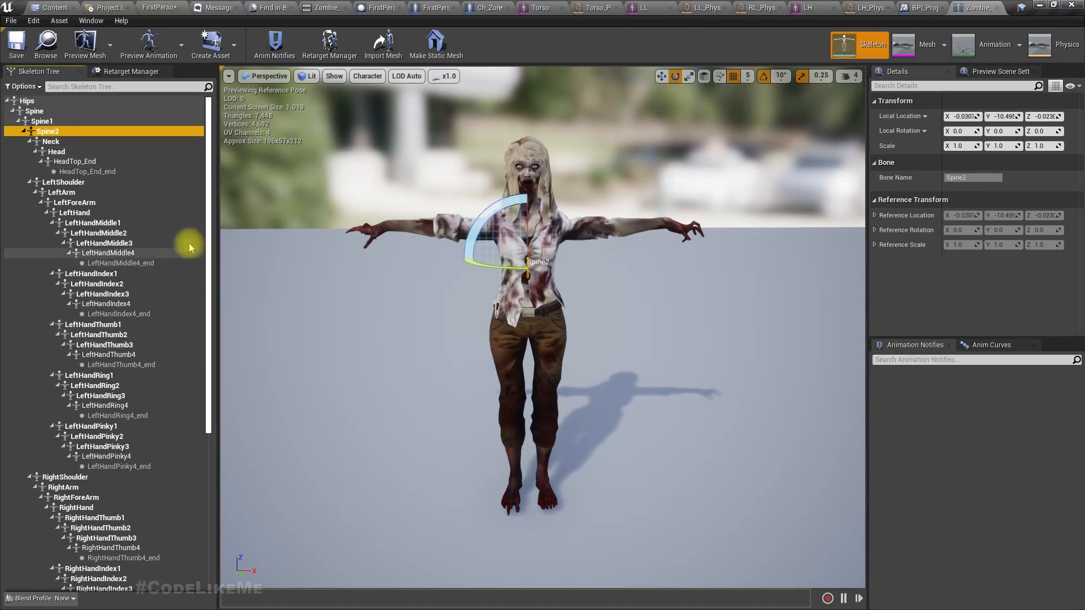
pyautogui.rightClick(88, 134)
pyautogui.click(130, 148)
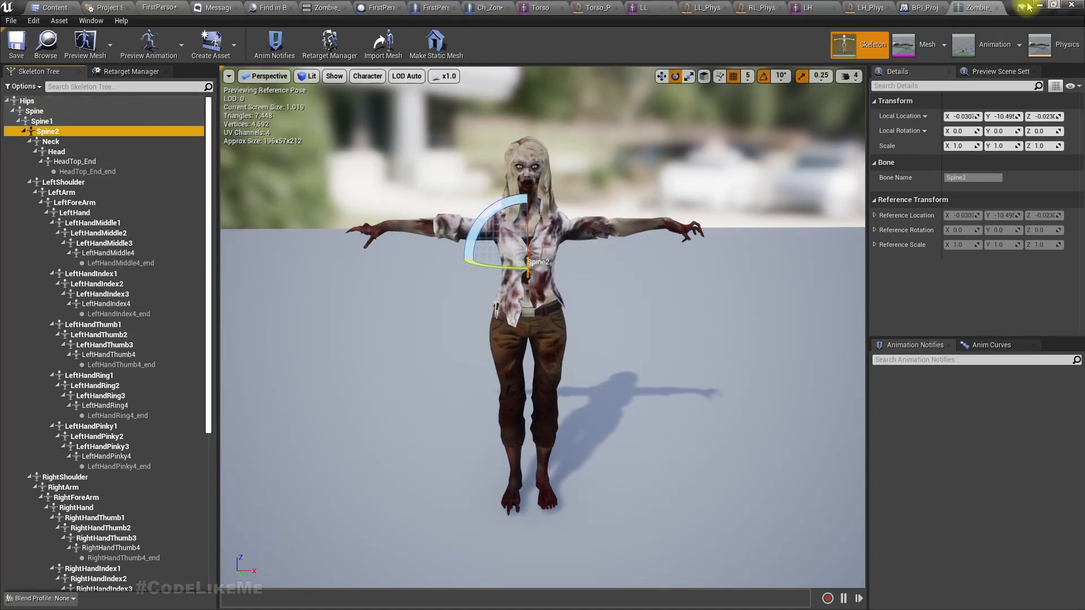
# - In Ch_Zombie, set bone names element 4 to Spine2
pyautogui.click(489, 8)
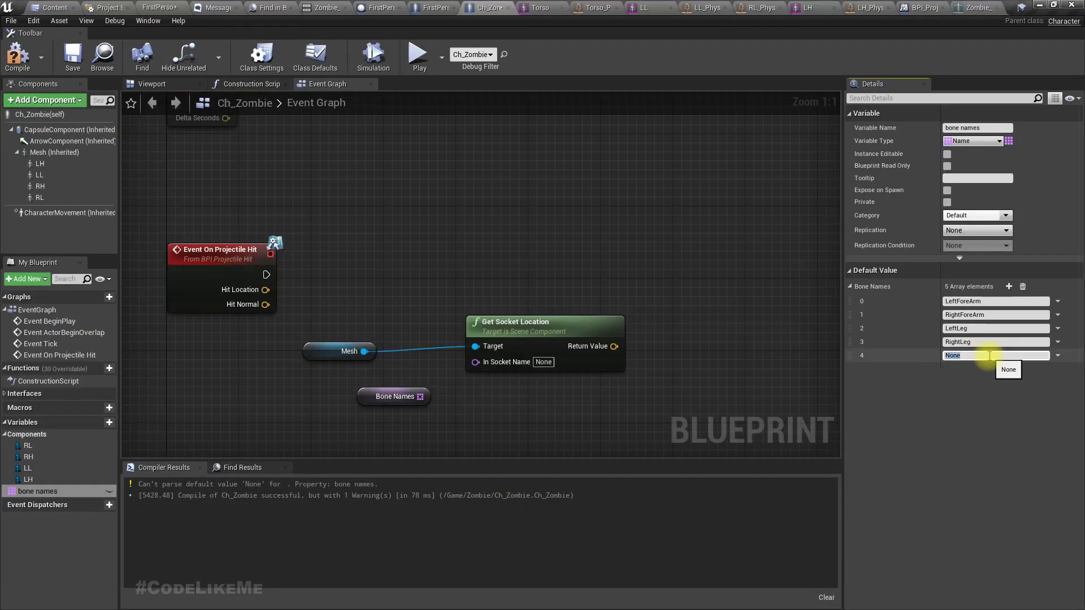
pyautogui.hotkey('ctrl', 'v')
pyautogui.press('Return')
# - Gather the Bone Names, Mesh and Get Socket Location nodes and cut them from the Event Graph
pyautogui.moveTo(388, 401); pyautogui.dragTo(379, 287)
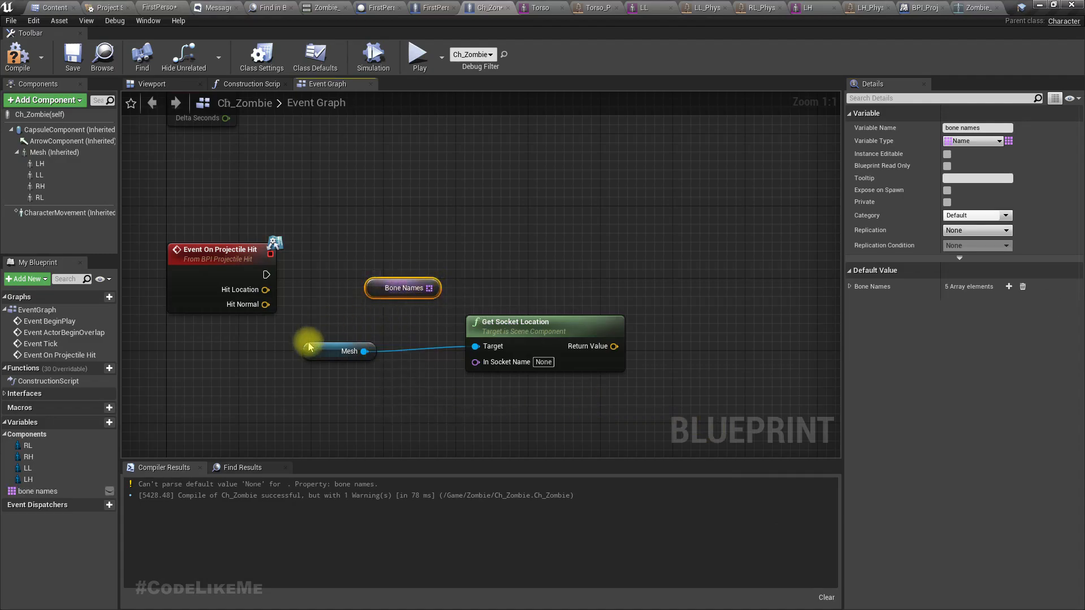
pyautogui.moveTo(309, 346); pyautogui.dragTo(288, 339, button='right')
pyautogui.moveTo(297, 258); pyautogui.dragTo(546, 413)
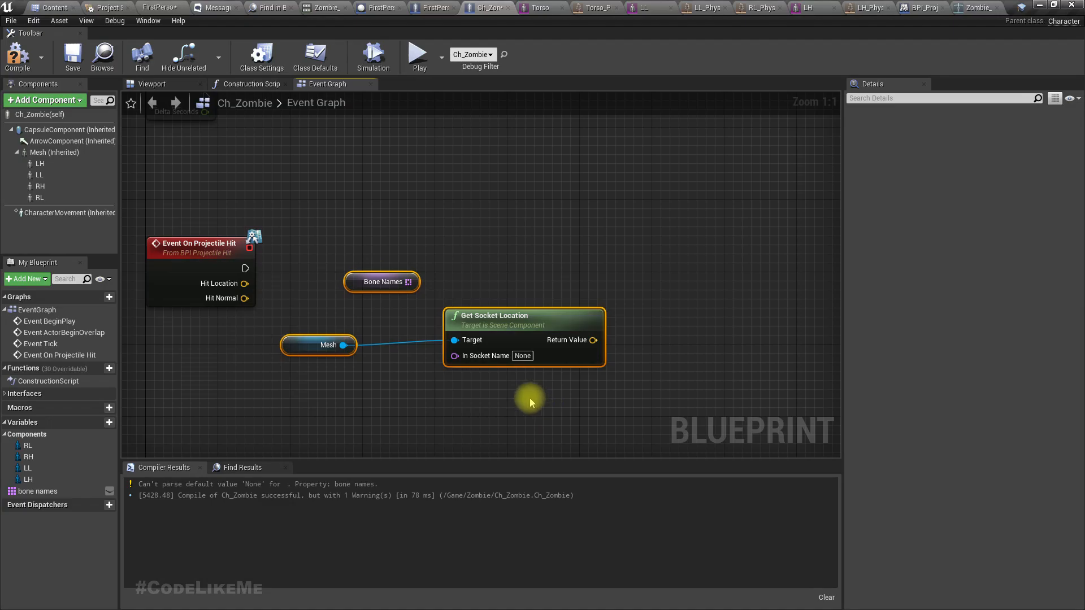
pyautogui.hotkey('ctrl', 'x')
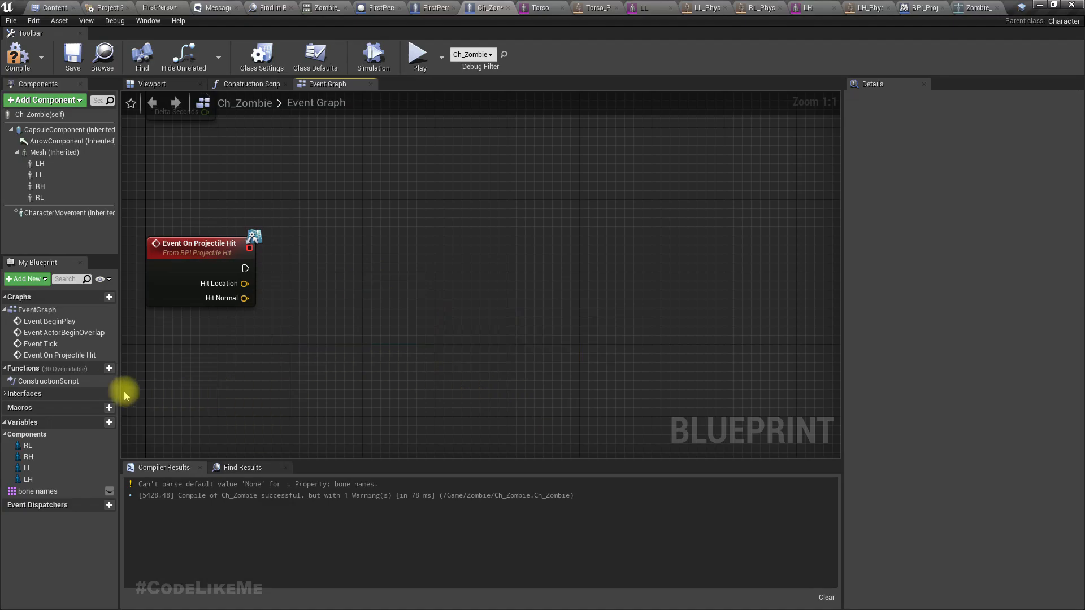
# - Create a new function named GetHitComponent in the Ch_Zombie blueprint
pyautogui.click(104, 371)
pyautogui.write('GetHitComponent')
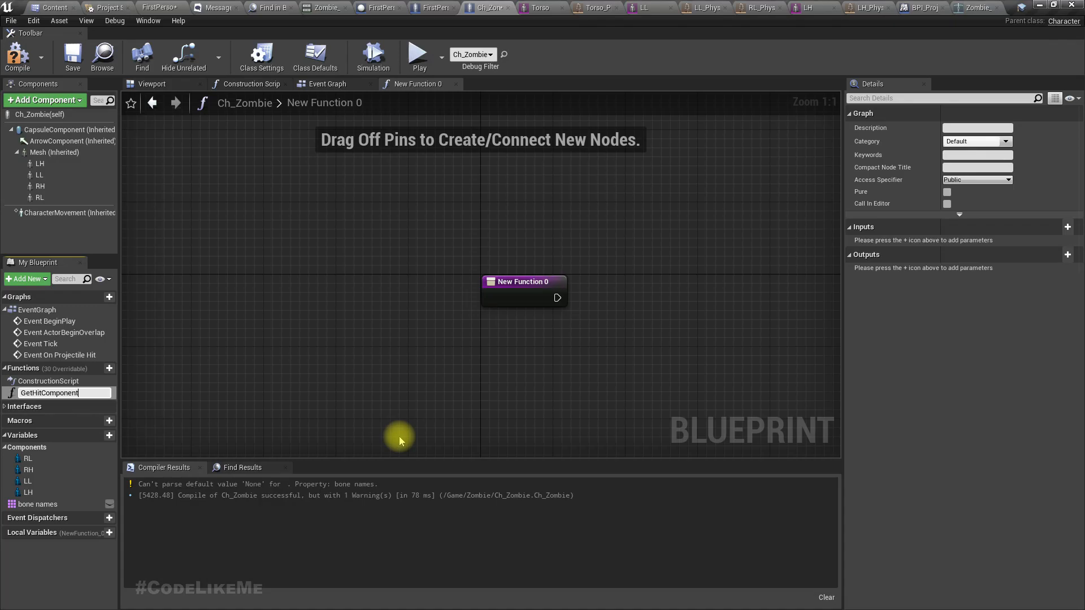
pyautogui.press('Return')
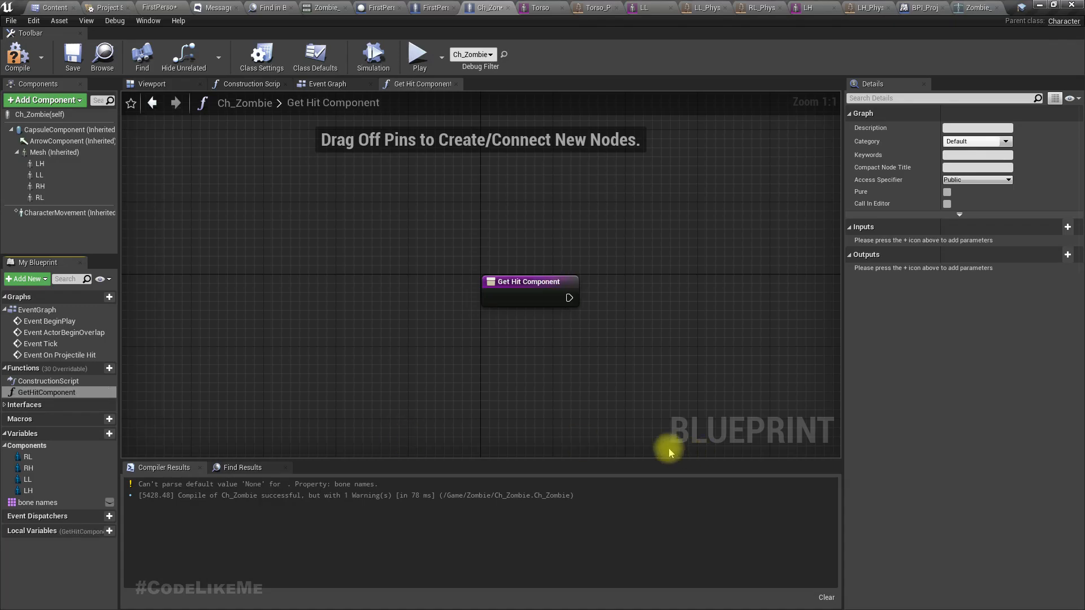
# - Add a Vector input named hit location to the Get Hit Component function
pyautogui.moveTo(492, 310); pyautogui.dragTo(304, 249, button='right')
pyautogui.rightClick(304, 249)
pyautogui.click(331, 277)
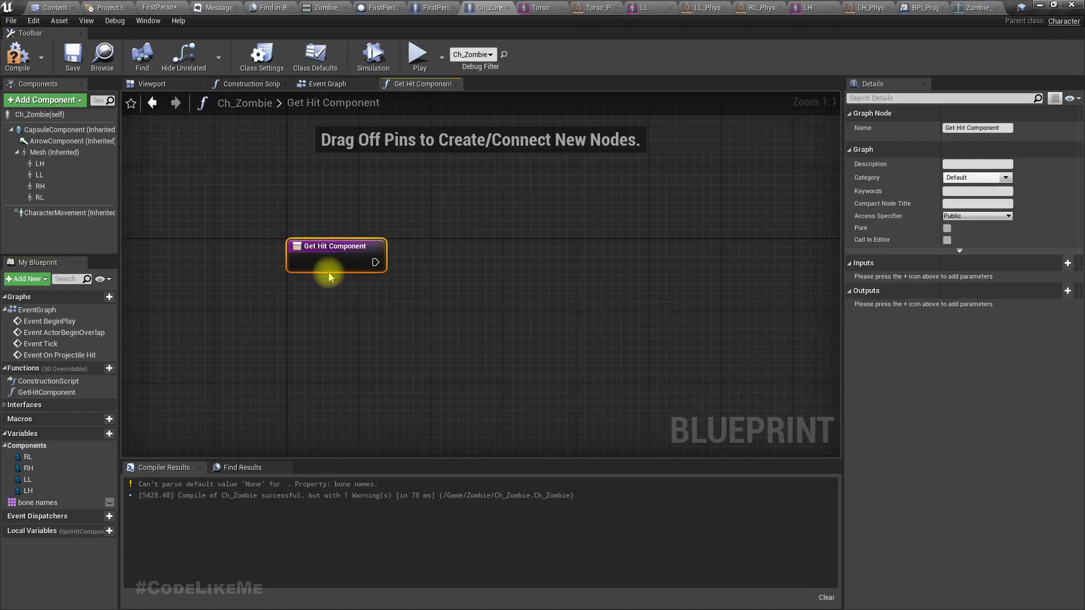
pyautogui.click(1066, 265)
pyautogui.click(954, 279)
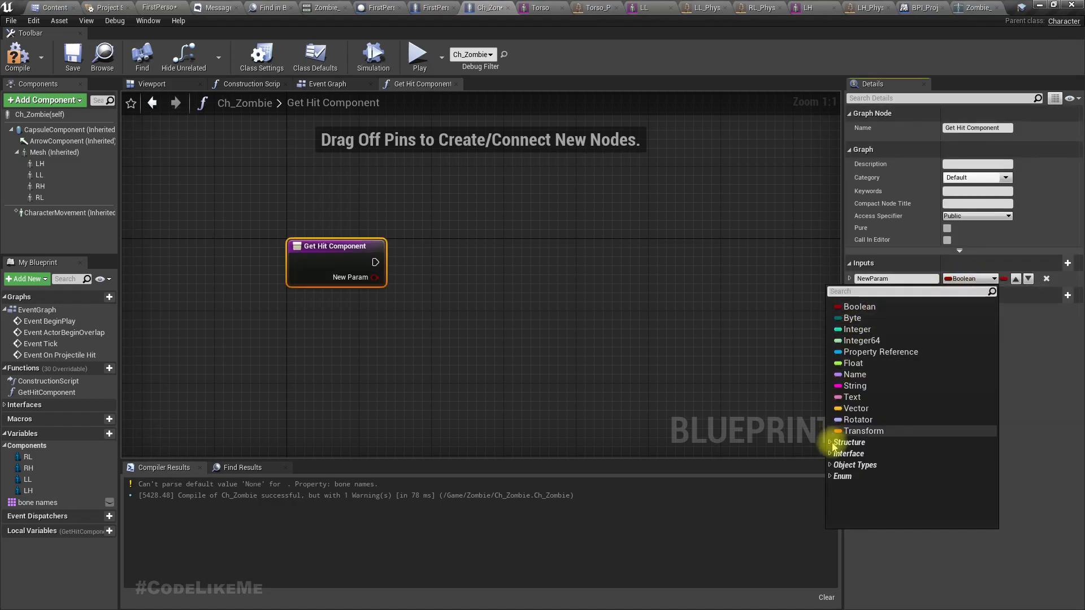
pyautogui.click(855, 409)
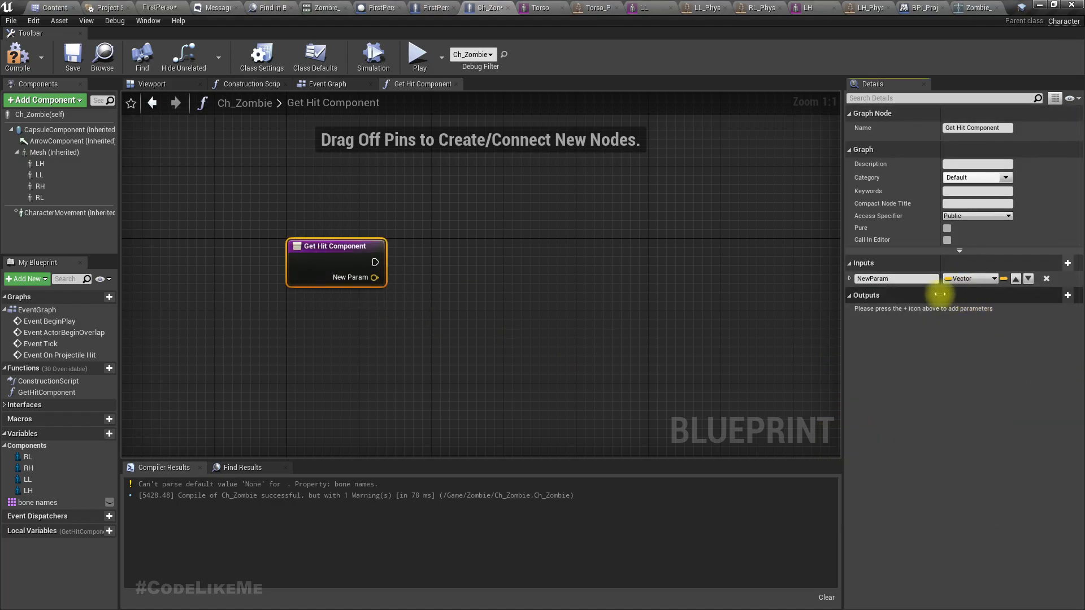
pyautogui.moveTo(915, 278); pyautogui.dragTo(857, 294)
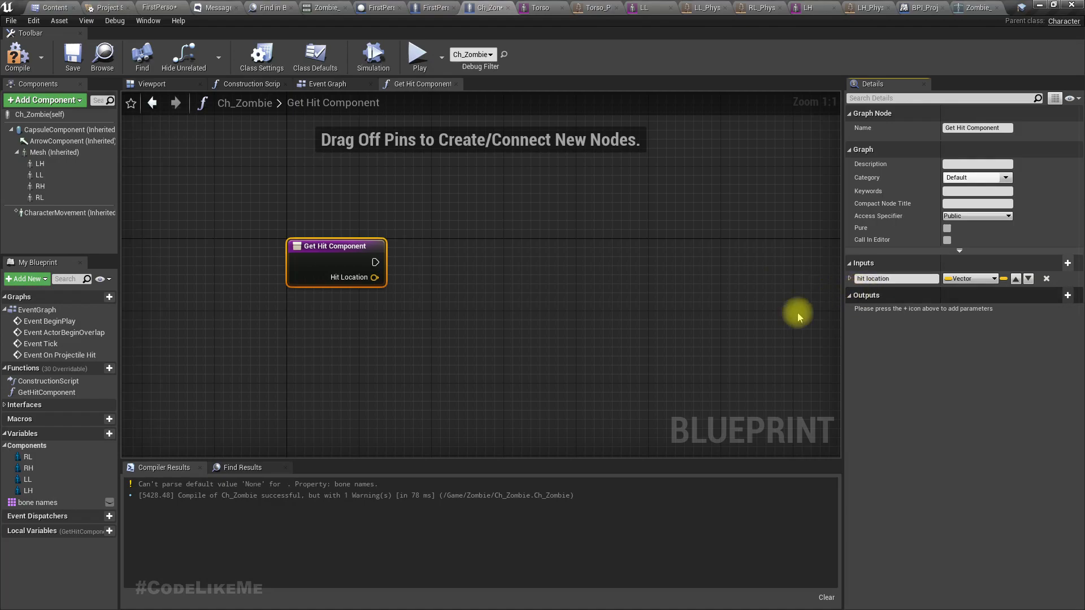
# - Place a getter for the bone names array below the Get Hit Component entry node
pyautogui.click(43, 503)
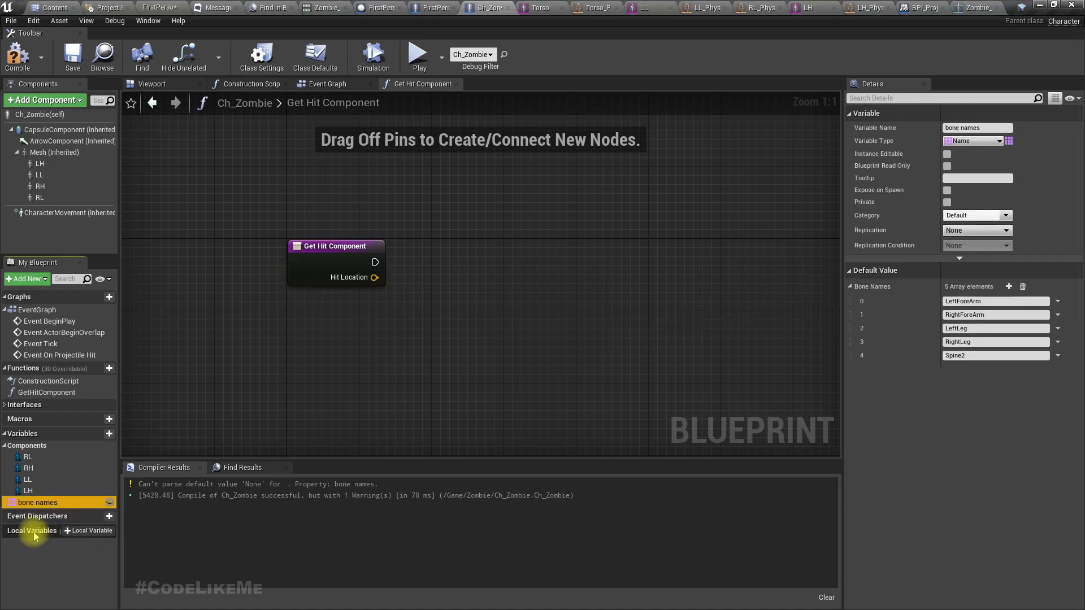
pyautogui.moveTo(30, 501); pyautogui.dragTo(323, 498)
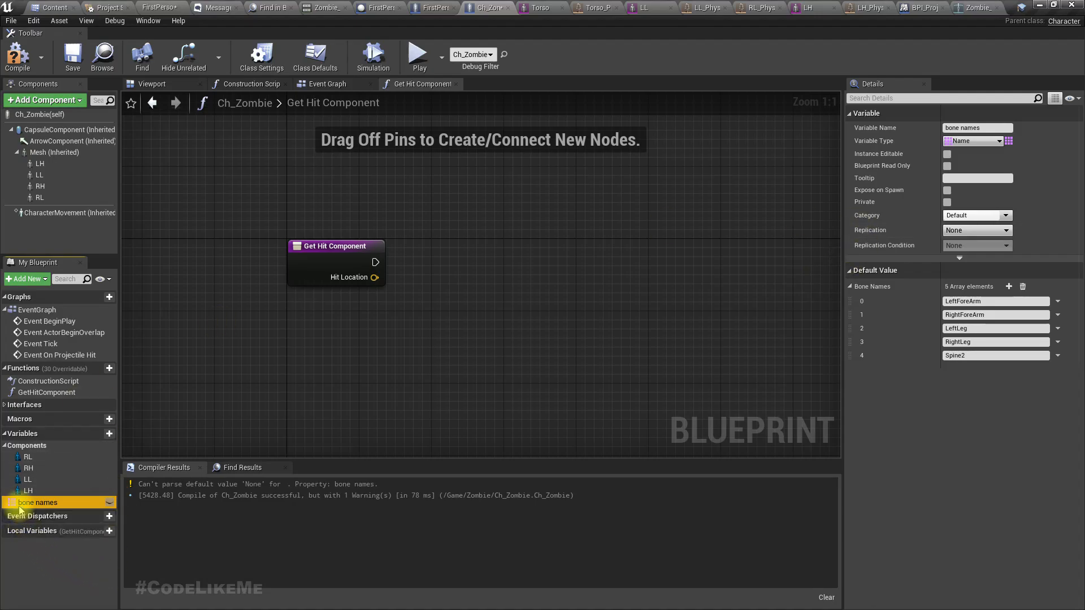
pyautogui.click(13, 502)
pyautogui.click(18, 596)
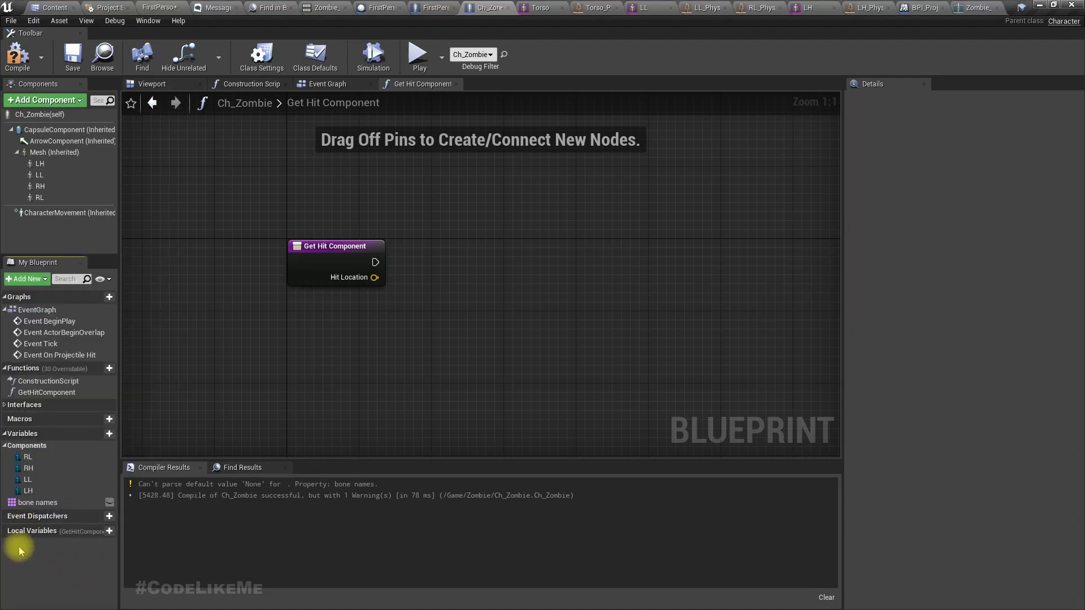
pyautogui.click(25, 502)
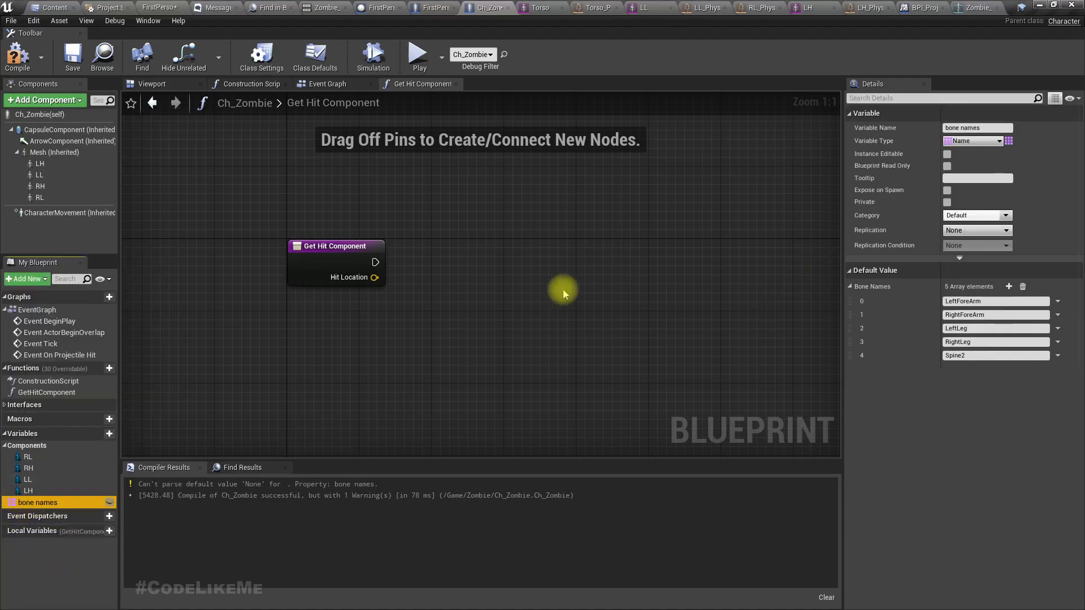
pyautogui.click(12, 503)
pyautogui.click(36, 502)
pyautogui.moveTo(36, 502); pyautogui.dragTo(395, 336)
pyautogui.click(398, 338)
# - Add a For Each Loop over the Bone Names array and run it from the function entry node
pyautogui.moveTo(562, 345); pyautogui.dragTo(456, 355, button='right')
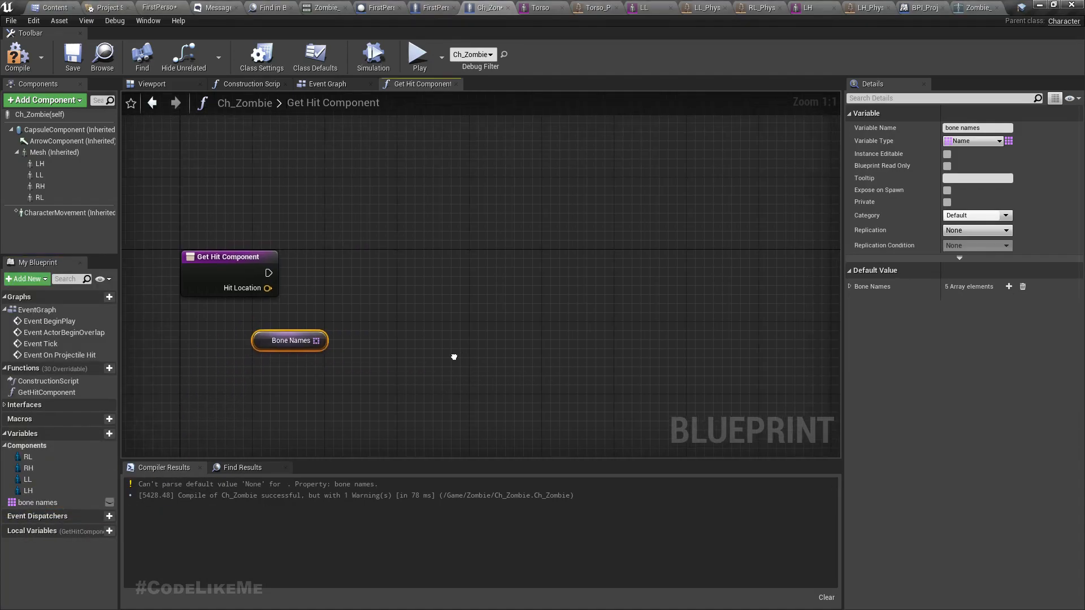
pyautogui.moveTo(317, 340); pyautogui.dragTo(369, 306)
pyautogui.write('fo')
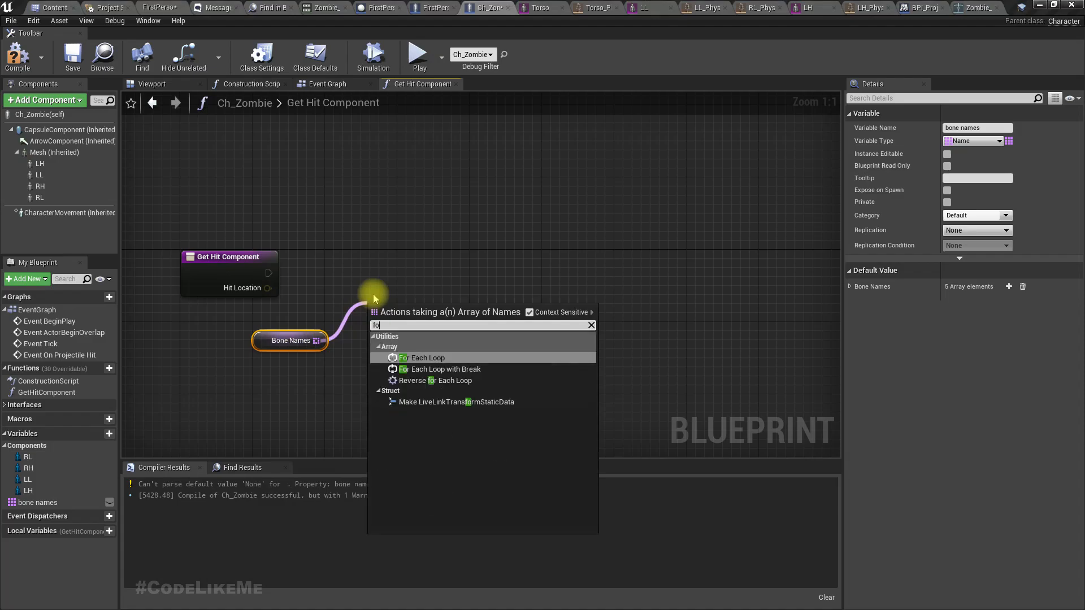
pyautogui.write('re')
pyautogui.press('Return')
pyautogui.moveTo(416, 341); pyautogui.dragTo(482, 297)
pyautogui.moveTo(269, 273); pyautogui.dragTo(443, 281)
# - Add a Mesh reference with a Get Socket Location node and feed the loop's Array Element into In Socket Name
pyautogui.moveTo(478, 377); pyautogui.dragTo(306, 349, button='right')
pyautogui.click(169, 188)
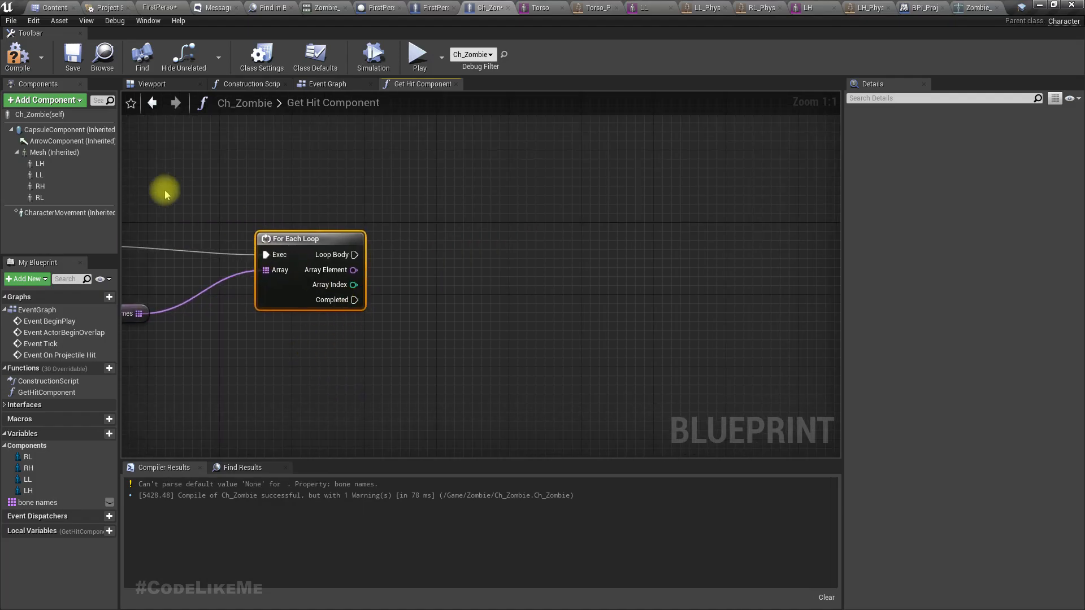
pyautogui.moveTo(43, 152); pyautogui.dragTo(515, 323)
pyautogui.write('get loca')
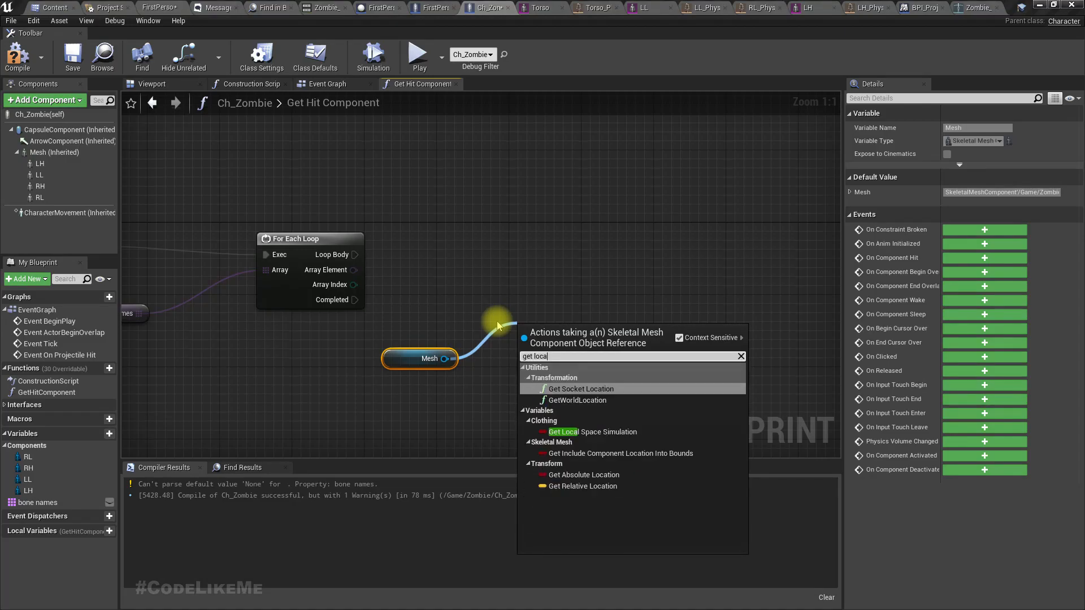
pyautogui.press('Return')
pyautogui.moveTo(354, 269); pyautogui.dragTo(497, 289)
pyautogui.moveTo(357, 254); pyautogui.dragTo(463, 234, button='right')
pyautogui.moveTo(177, 251); pyautogui.dragTo(467, 274)
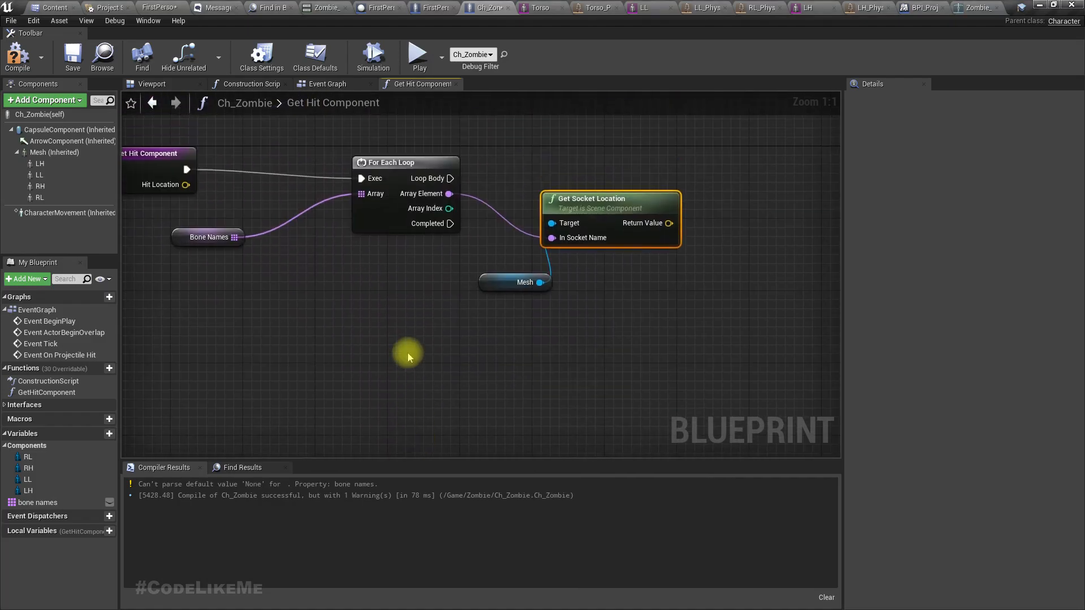
# - Add a Distance (Vector) node between Hit Location and the socket location's Return Value
pyautogui.scroll(-2, 408, 353)
pyautogui.moveTo(242, 227); pyautogui.dragTo(476, 357)
pyautogui.write('distanc')
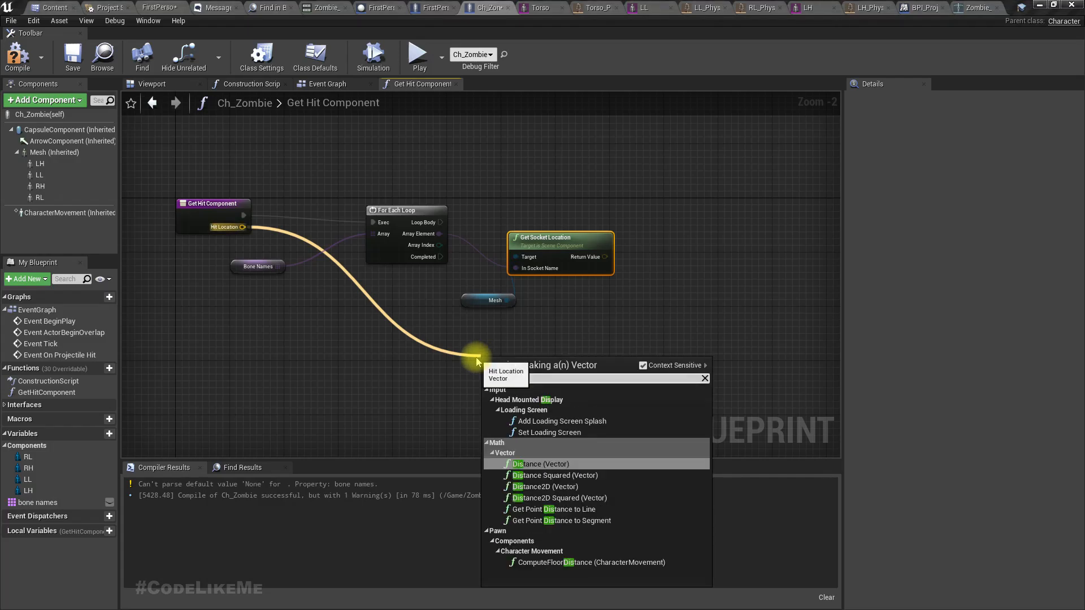
pyautogui.press('Return')
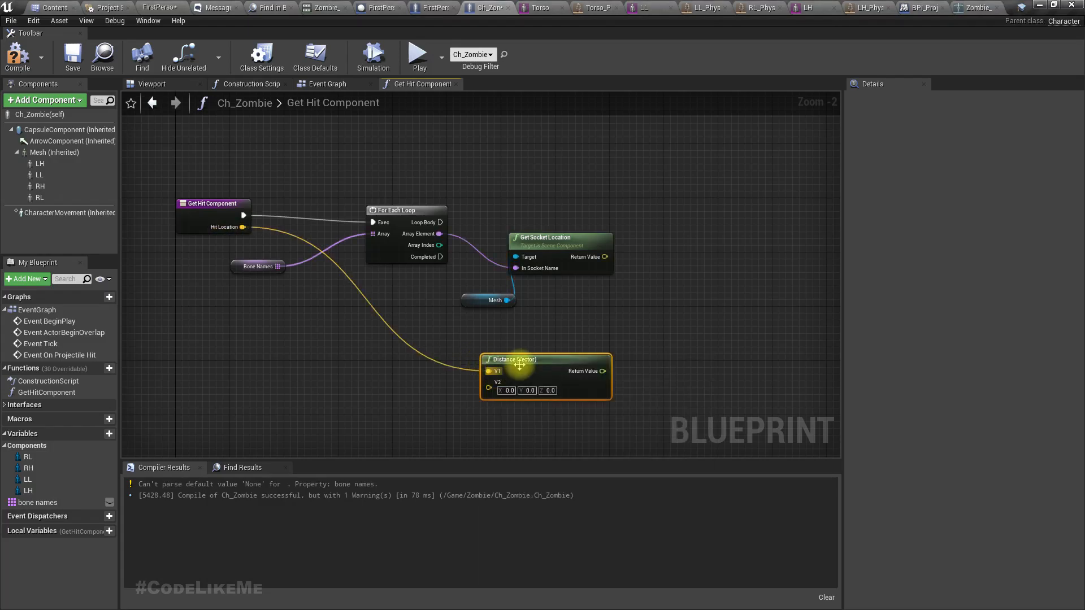
pyautogui.moveTo(492, 362); pyautogui.dragTo(560, 343)
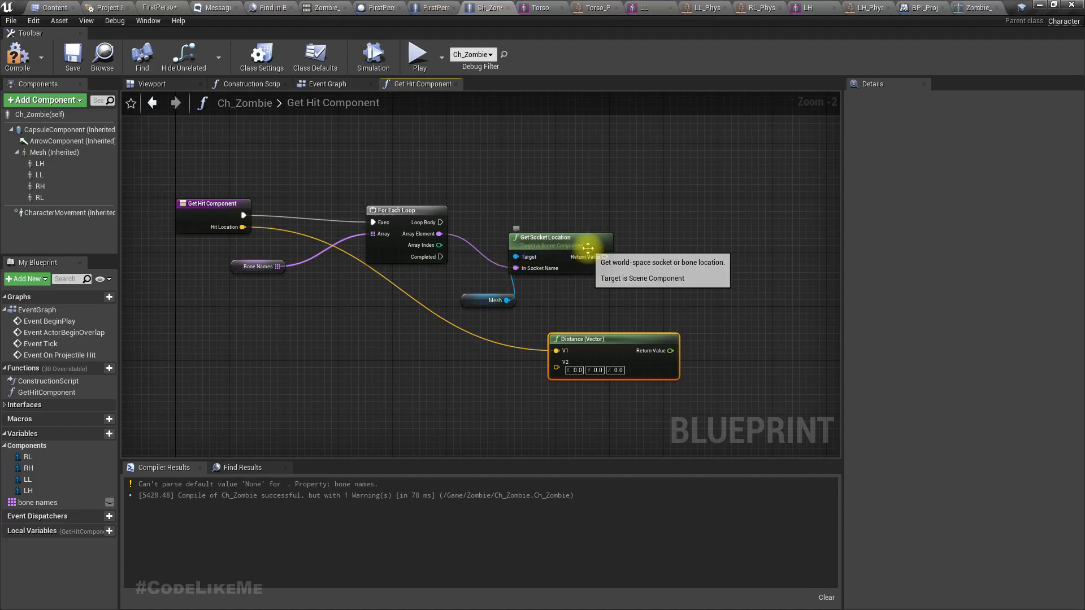
pyautogui.moveTo(605, 256); pyautogui.dragTo(556, 367)
# - Add a float less-than comparison fed by the Distance node's Return Value
pyautogui.moveTo(516, 250); pyautogui.dragTo(480, 293, button='right')
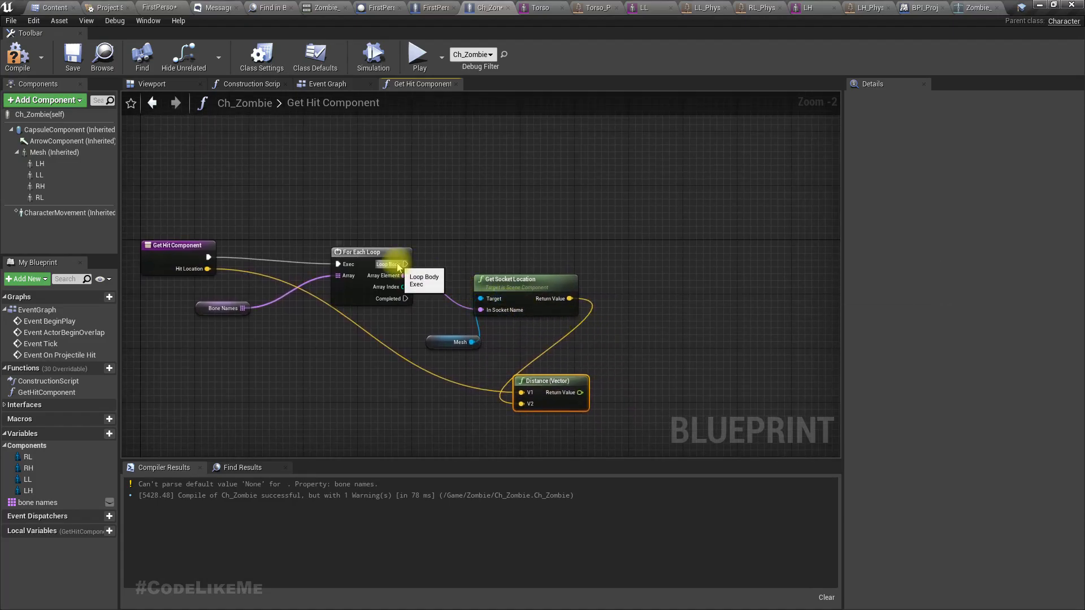
pyautogui.moveTo(580, 392); pyautogui.dragTo(632, 353)
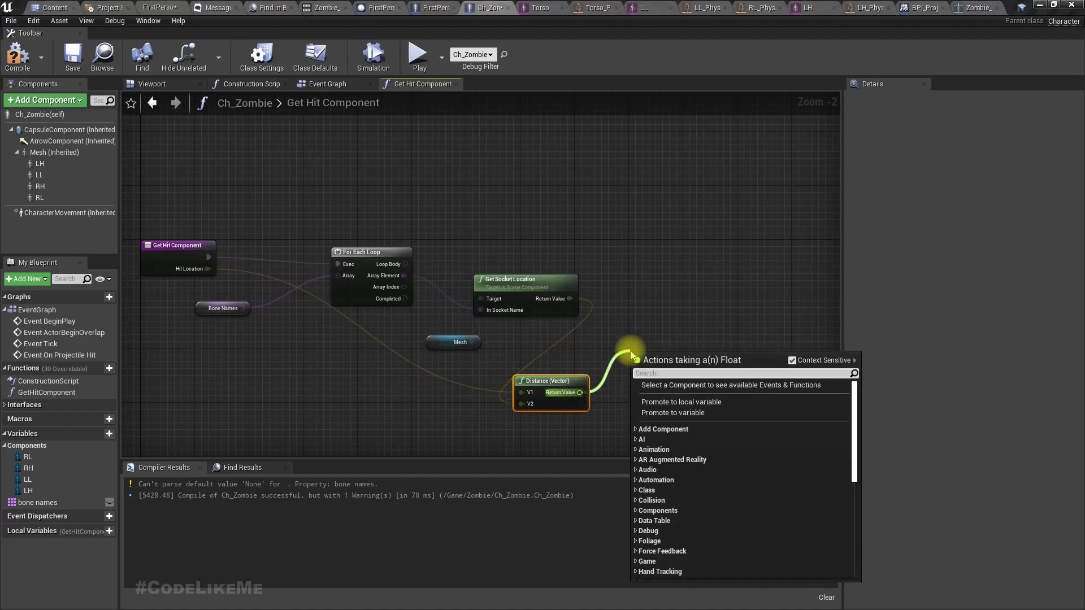
pyautogui.write('<')
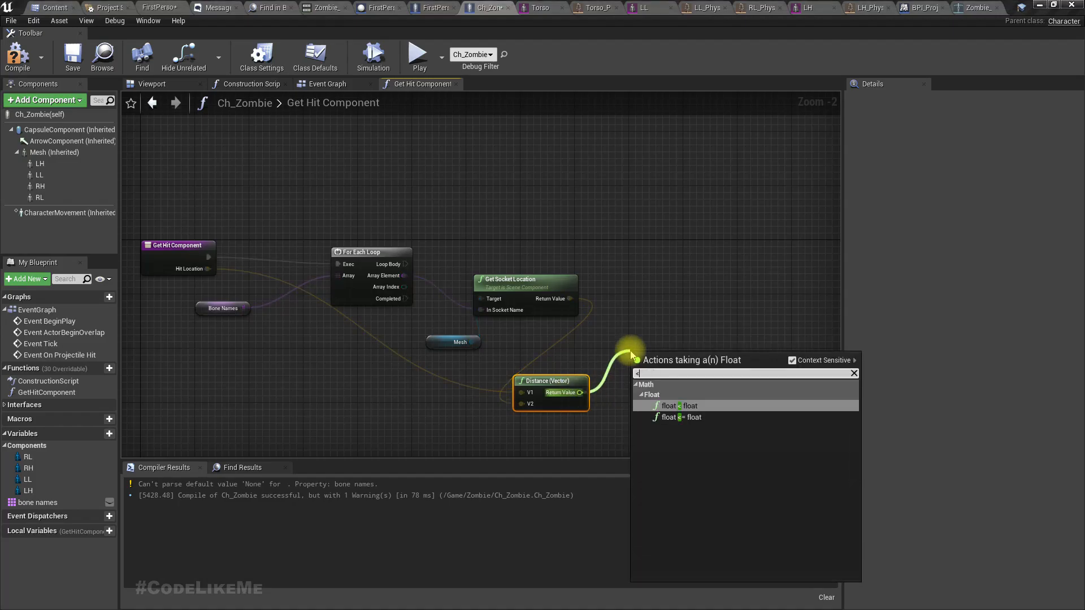
pyautogui.press('Return')
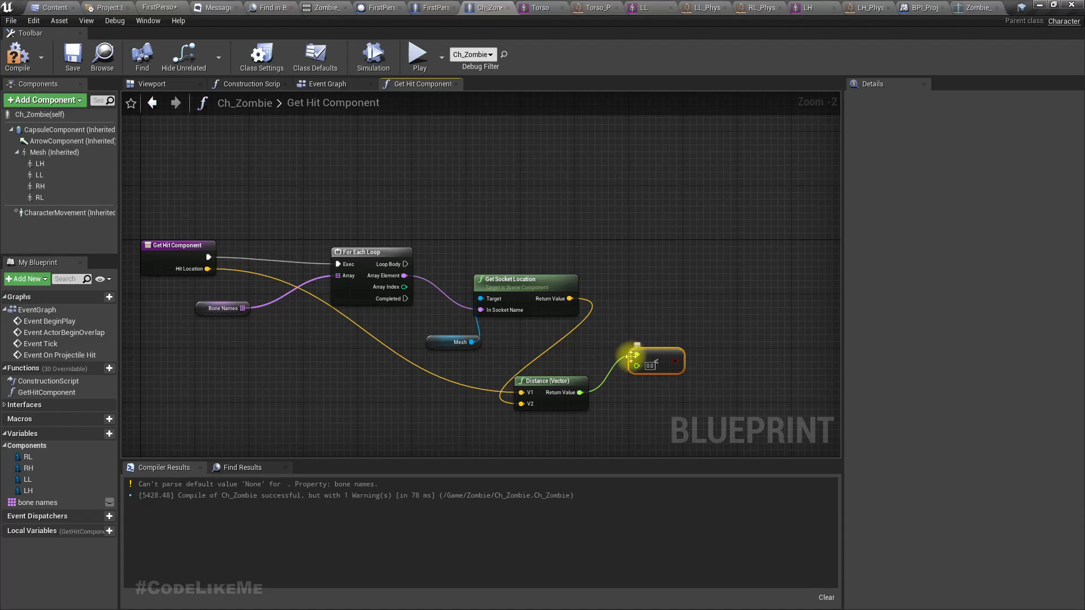
pyautogui.rightClick(642, 370)
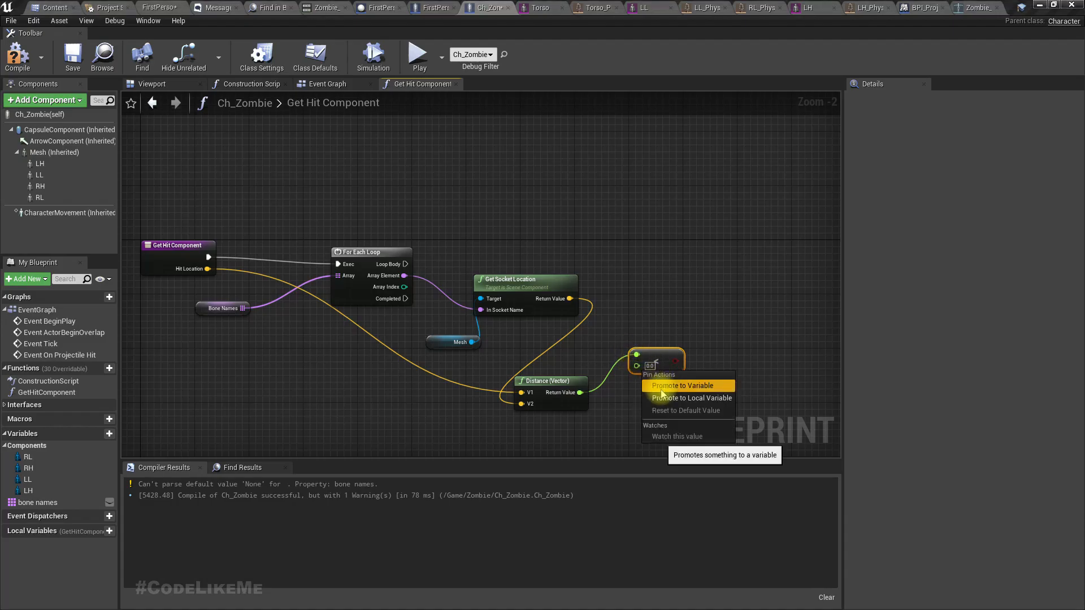
pyautogui.click(671, 381)
pyautogui.press('Return')
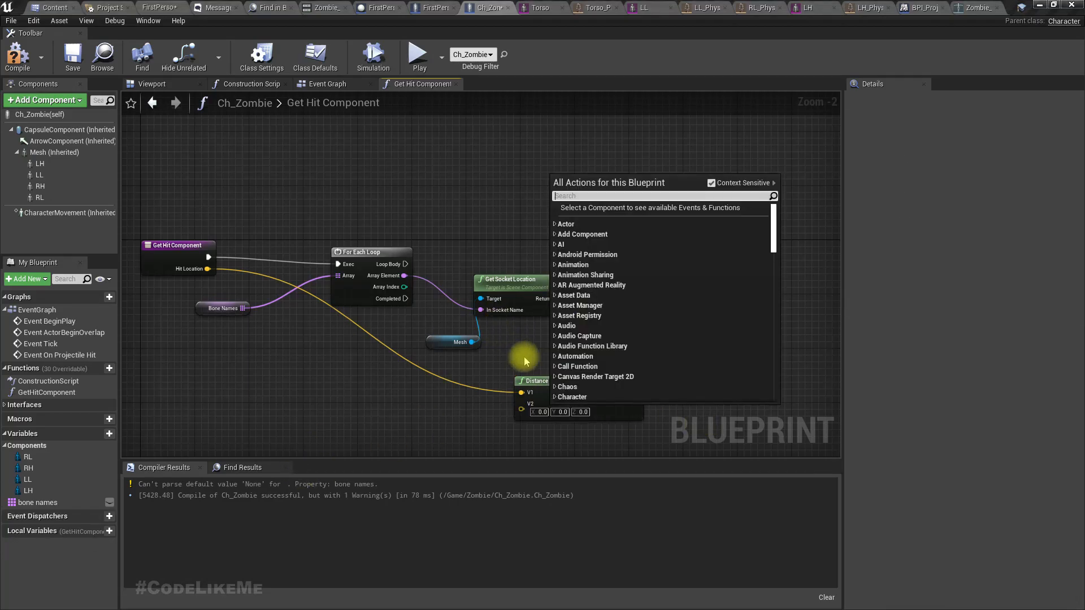
pyautogui.moveTo(512, 365); pyautogui.dragTo(419, 367, button='right')
pyautogui.moveTo(552, 343); pyautogui.dragTo(571, 345, button='right')
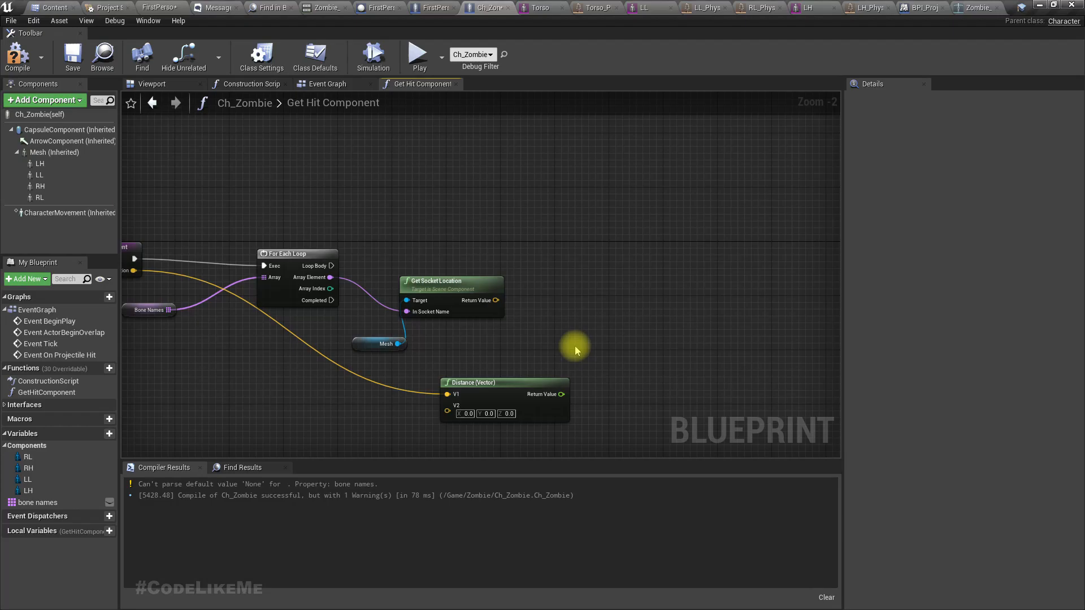
pyautogui.hotkey('ctrl', 'y')
pyautogui.hotkey('ctrl', 'y')
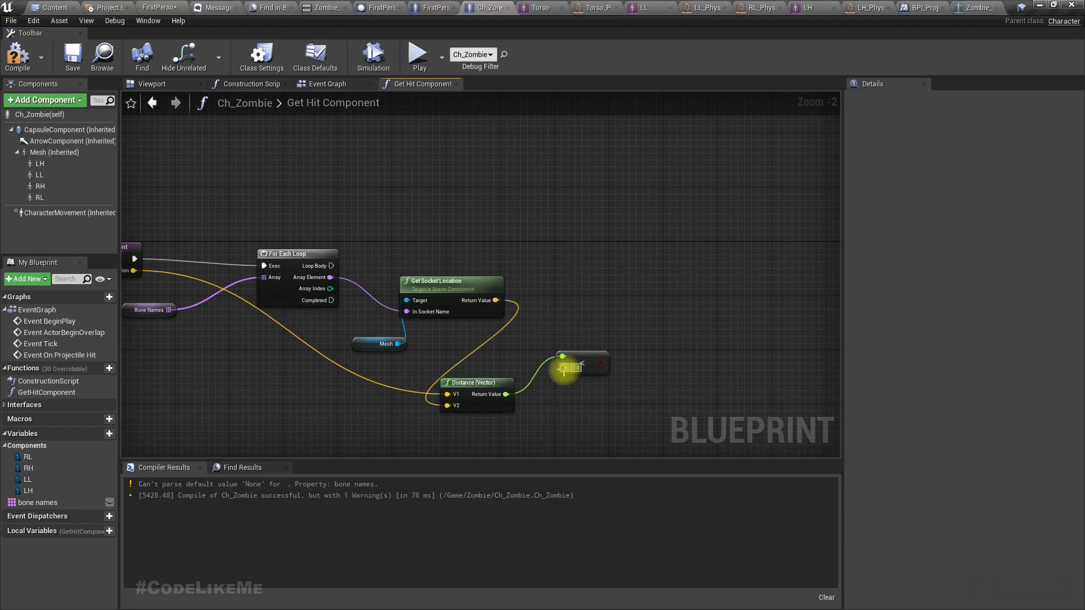
# - Promote the less-than node's second input to a local variable named closest distance, default 100000, compile, and place its getter below the comparison
pyautogui.rightClick(563, 368)
pyautogui.click(599, 398)
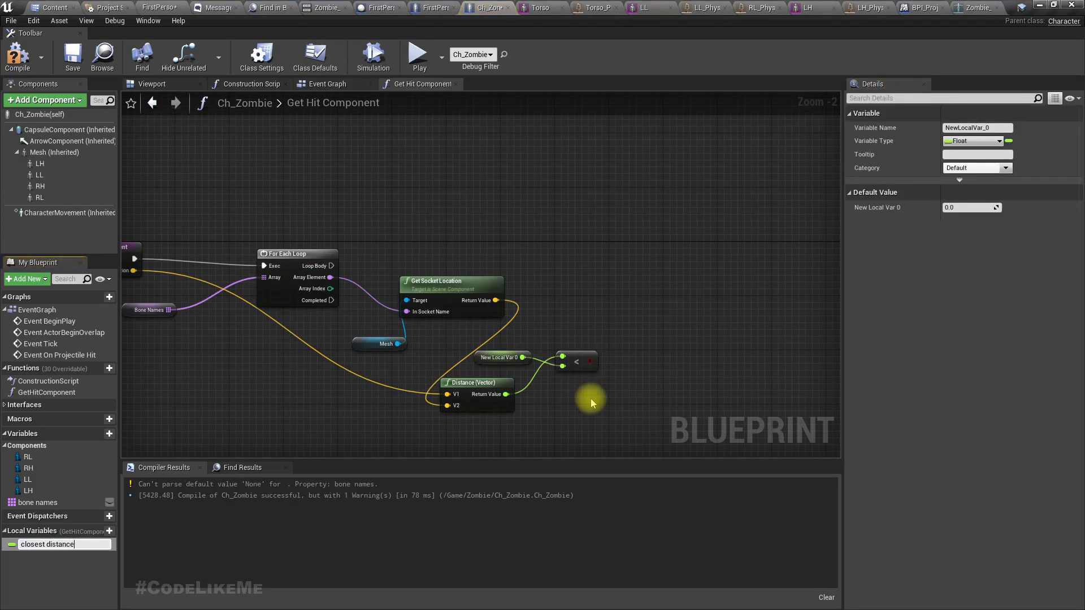
pyautogui.write('closest distance')
pyautogui.press('Return')
pyautogui.click(19, 57)
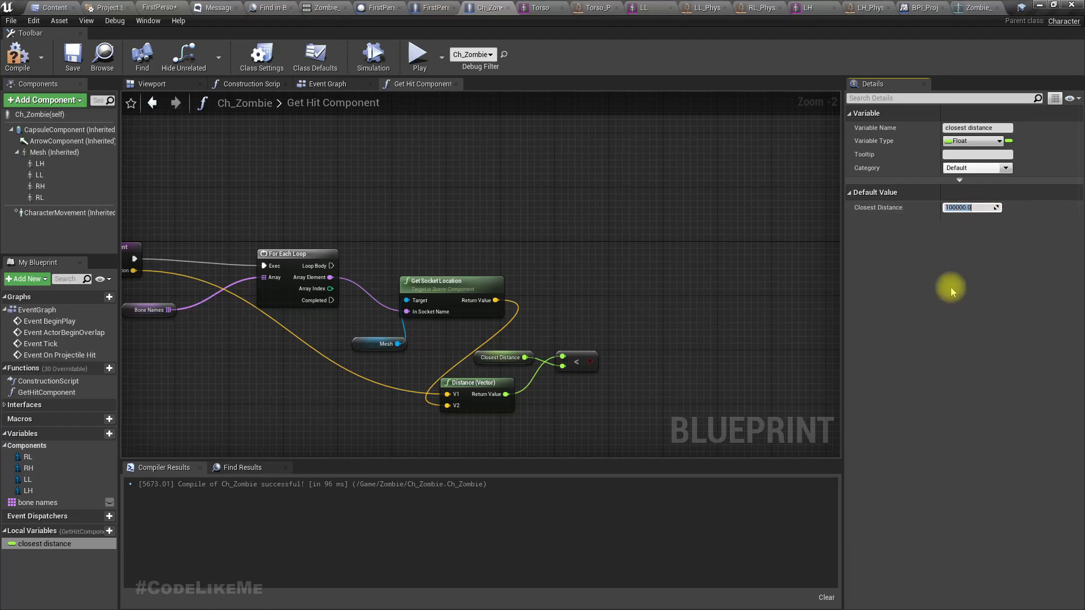
pyautogui.moveTo(495, 361); pyautogui.dragTo(543, 415)
# - Add a Branch conditioned on the less-than result and execute it from the For Each Loop's Loop Body
pyautogui.moveTo(595, 359); pyautogui.dragTo(579, 343, button='right')
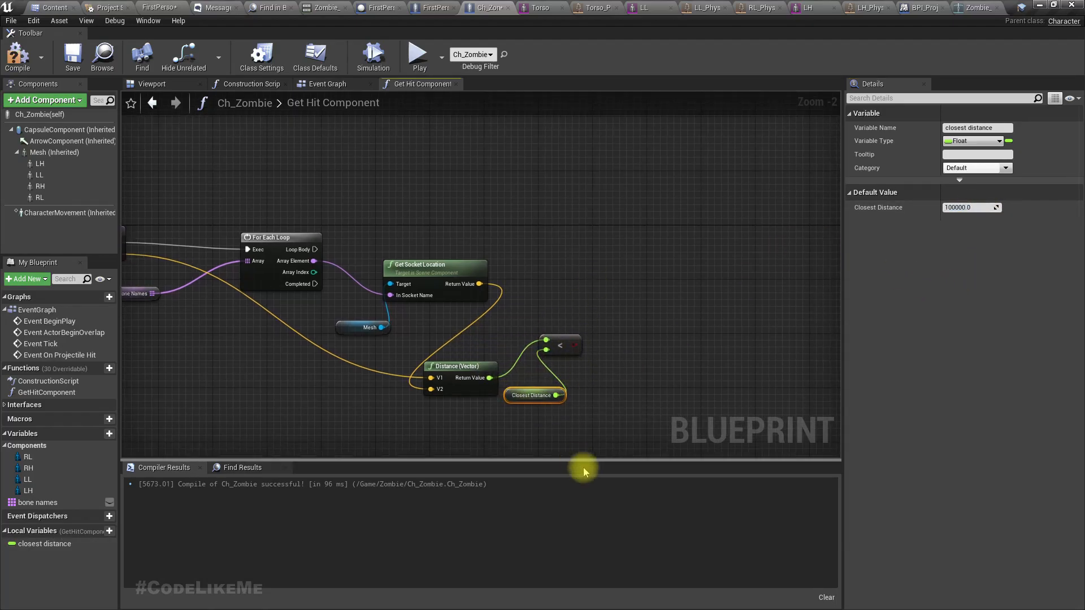
pyautogui.moveTo(574, 345); pyautogui.dragTo(598, 291)
pyautogui.write('bra')
pyautogui.press('Return')
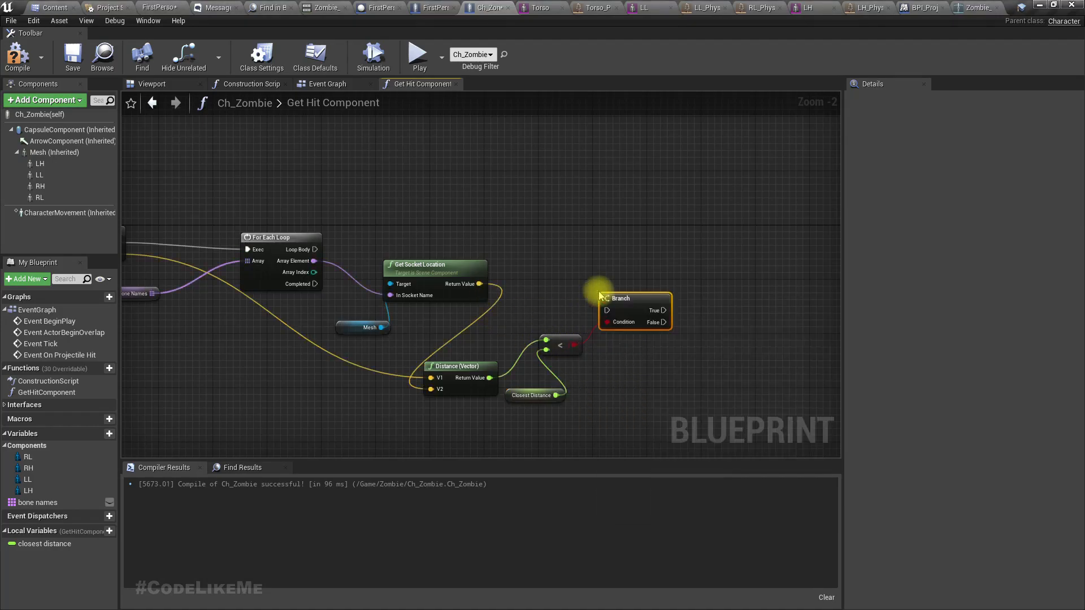
pyautogui.moveTo(314, 249); pyautogui.dragTo(630, 250)
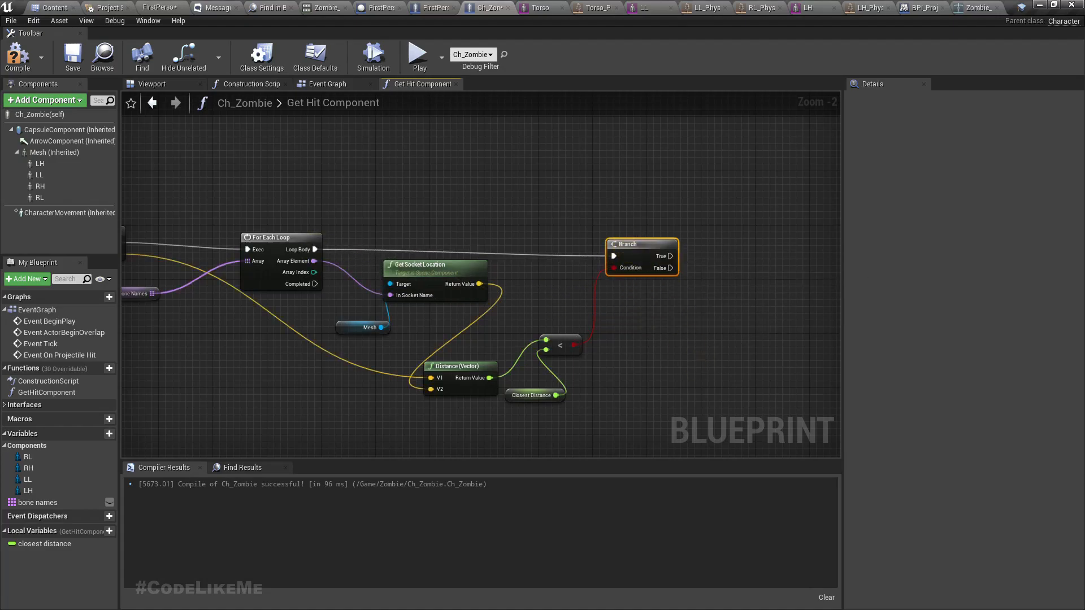
# - On the Branch's True output, set Closest Distance to the Distance node's Return Value
pyautogui.moveTo(695, 361); pyautogui.dragTo(574, 333, button='right')
pyautogui.moveTo(507, 311); pyautogui.dragTo(521, 349, button='right')
pyautogui.moveTo(567, 272); pyautogui.dragTo(602, 276)
pyautogui.write('set closest')
pyautogui.press('Return')
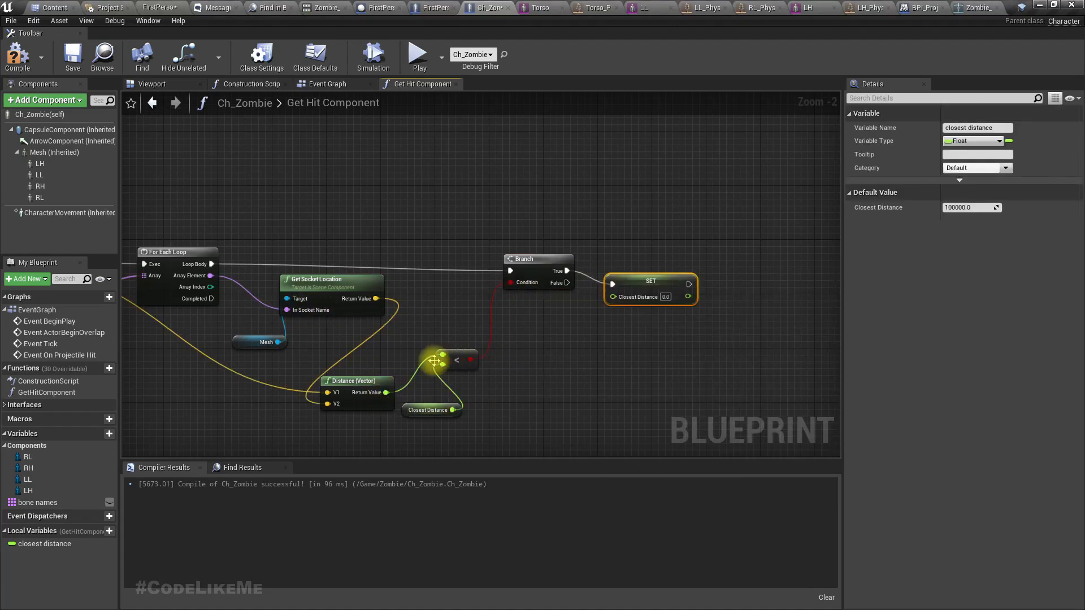
pyautogui.moveTo(383, 394); pyautogui.dragTo(614, 295)
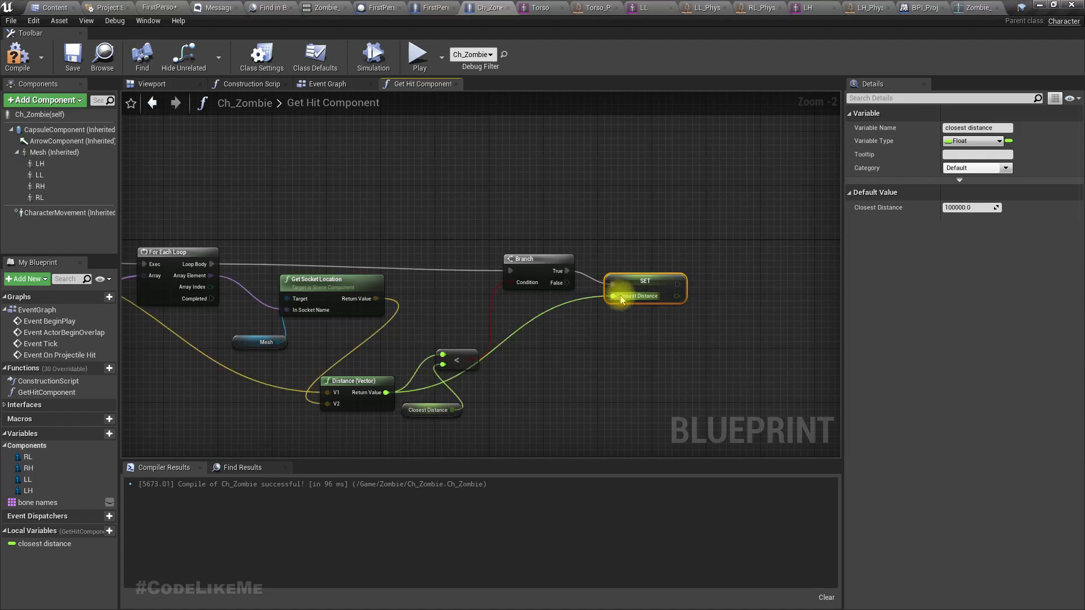
# - Promote the loop's Array Element to a local variable named closest bone
pyautogui.rightClick(210, 275)
pyautogui.click(255, 351)
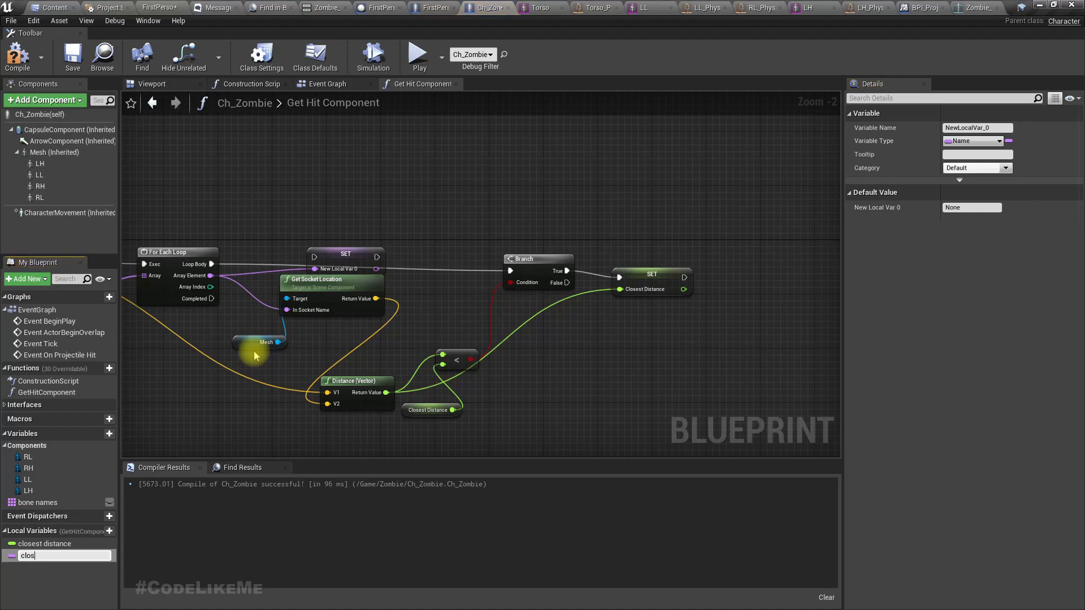
pyautogui.write('closest bone')
pyautogui.press('Return')
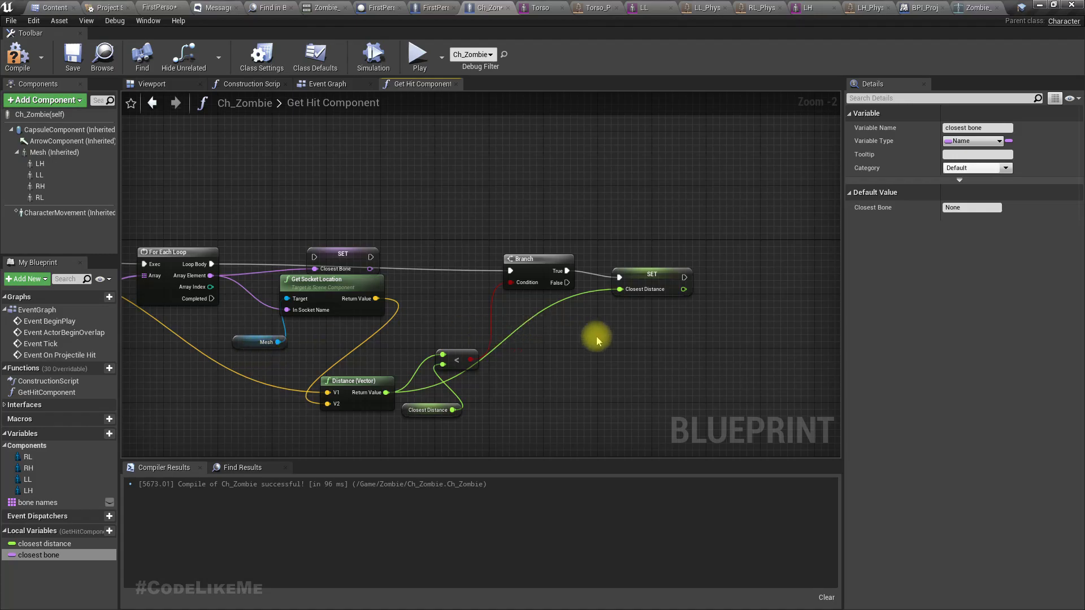
# - Move the Closest Bone setter after the Closest Distance setter and chain their execution
pyautogui.moveTo(594, 338); pyautogui.dragTo(488, 374, button='right')
pyautogui.moveTo(238, 291); pyautogui.dragTo(578, 314)
pyautogui.moveTo(518, 269); pyautogui.dragTo(641, 350)
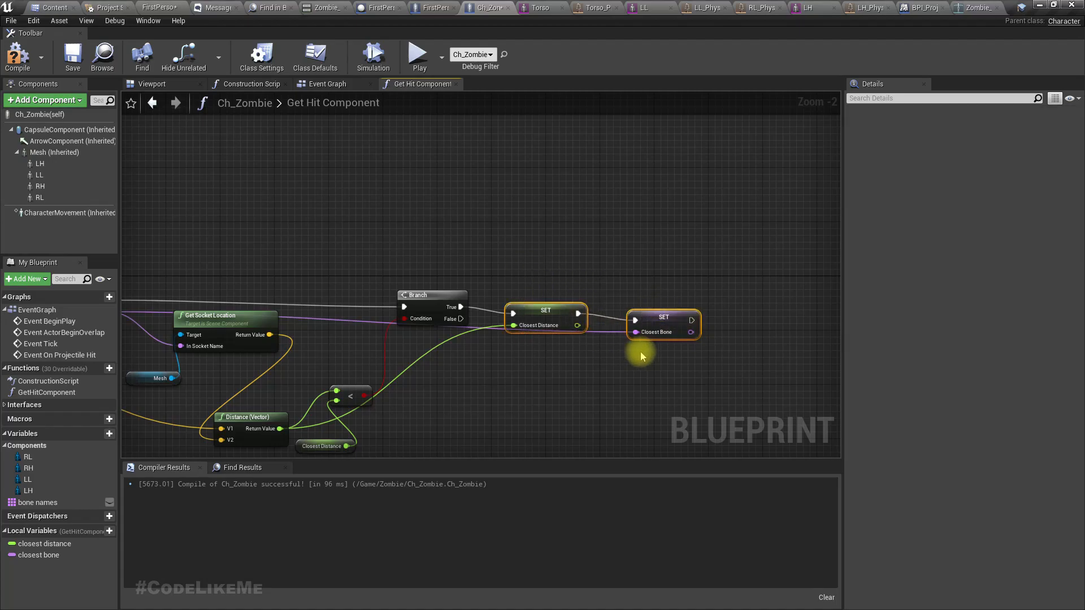
# - Add a Return Node executed from the For Each Loop's Completed output
pyautogui.moveTo(424, 375); pyautogui.dragTo(562, 250, button='right')
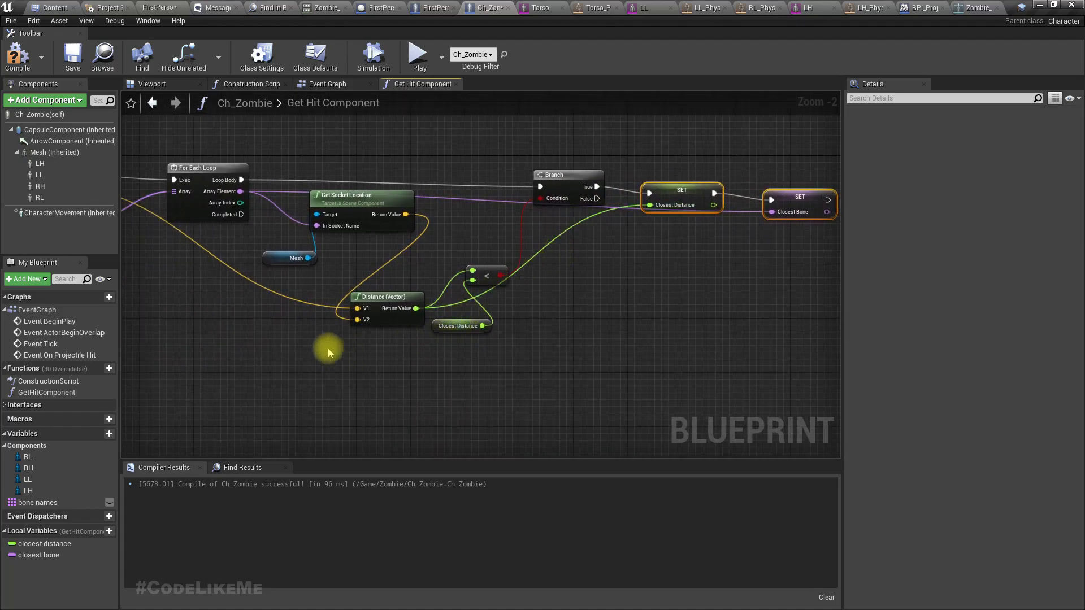
pyautogui.moveTo(322, 350); pyautogui.dragTo(342, 325, button='right')
pyautogui.moveTo(262, 187); pyautogui.dragTo(412, 388)
pyautogui.write('retu')
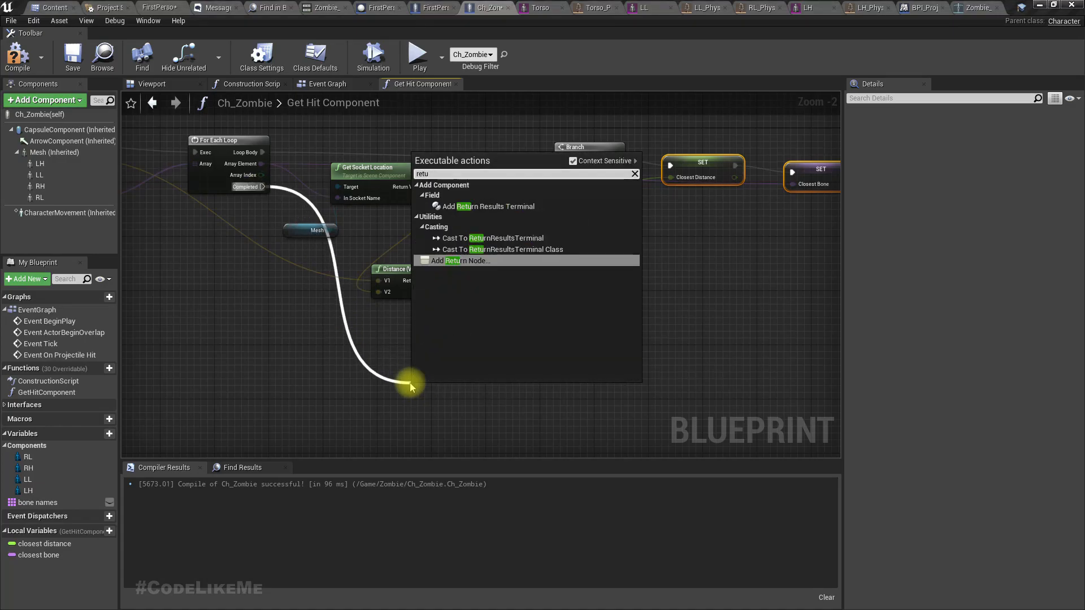
pyautogui.press('Return')
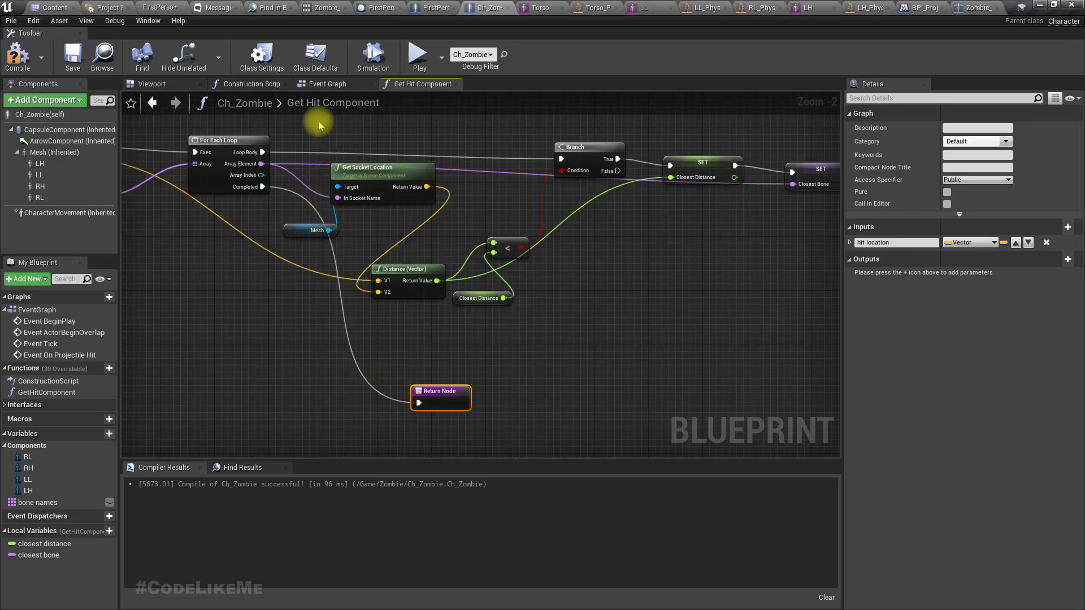
# - Feed the LH component into the Return Node as a new function output
pyautogui.moveTo(292, 300); pyautogui.dragTo(315, 271, button='right')
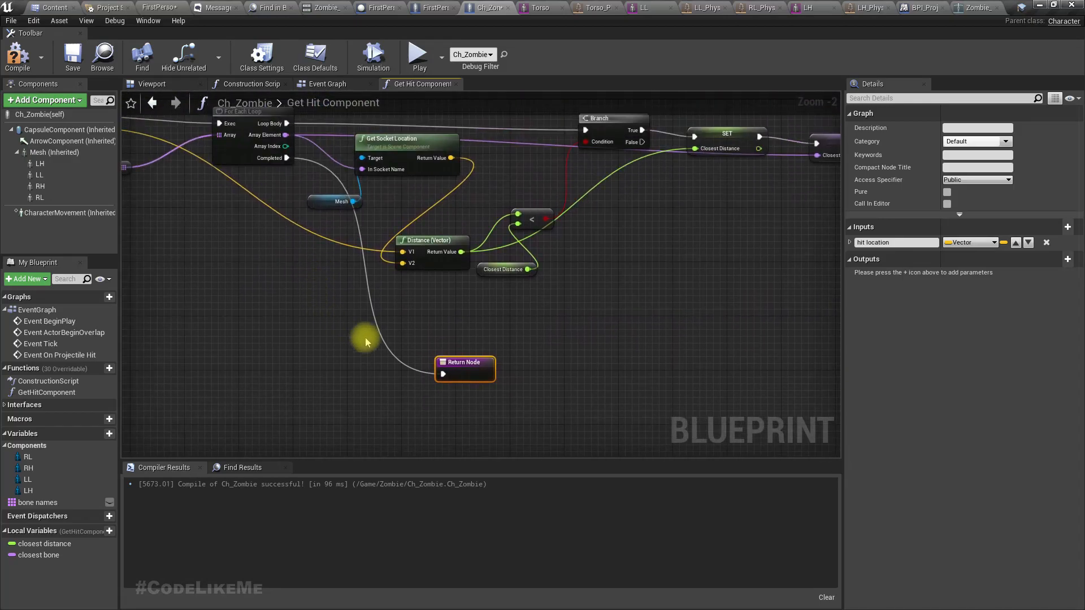
pyautogui.moveTo(39, 163); pyautogui.dragTo(598, 371)
pyautogui.moveTo(683, 317); pyautogui.dragTo(592, 355, button='right')
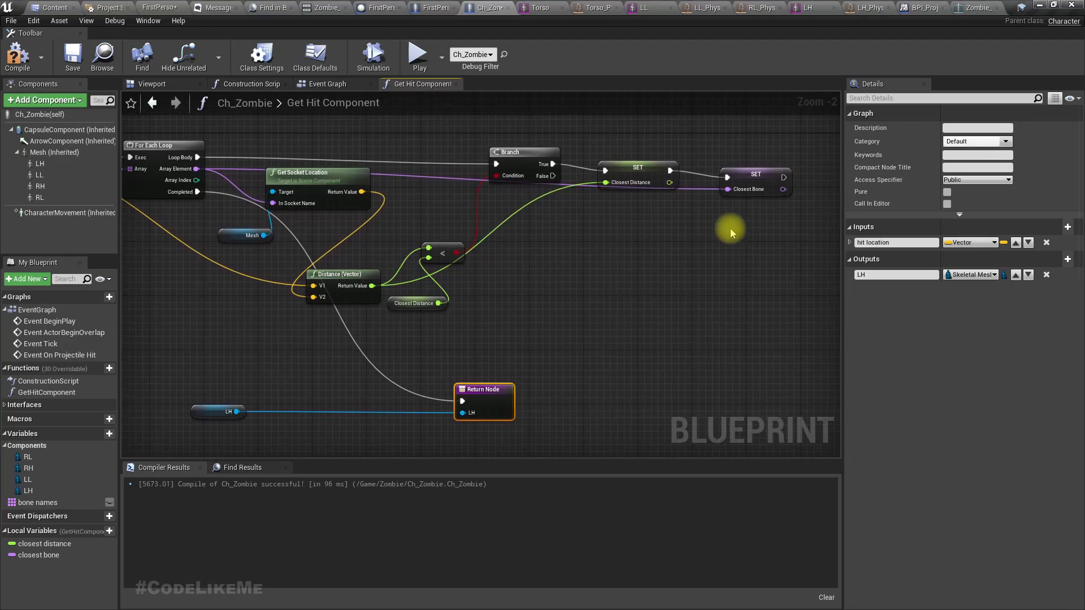
# - Delete the Closest Bone setter node from the end of the Branch's True chain
pyautogui.moveTo(731, 228); pyautogui.dragTo(684, 240, button='right')
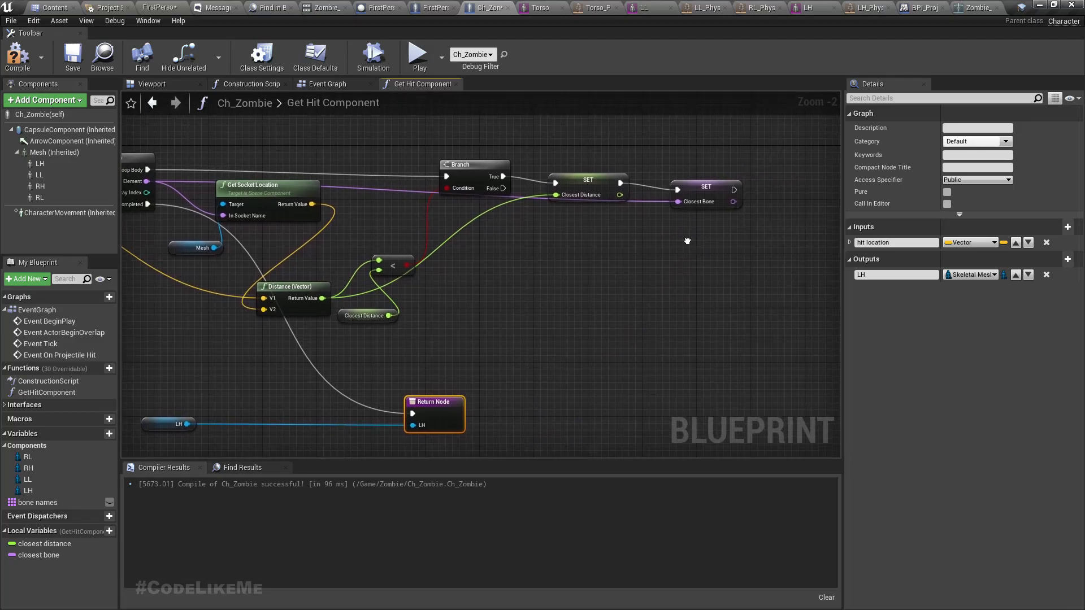
pyautogui.click(704, 190)
pyautogui.press('Delete')
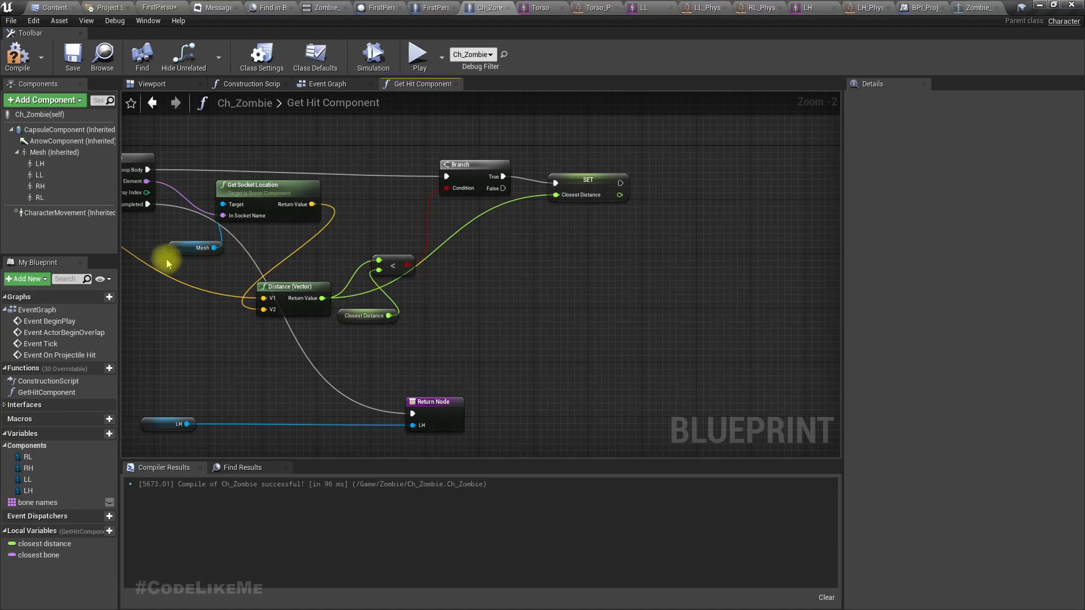
# - Promote the loop's Array Index to a local variable named closest bone index and execute its setter after the Closest Distance setter
pyautogui.rightClick(146, 197)
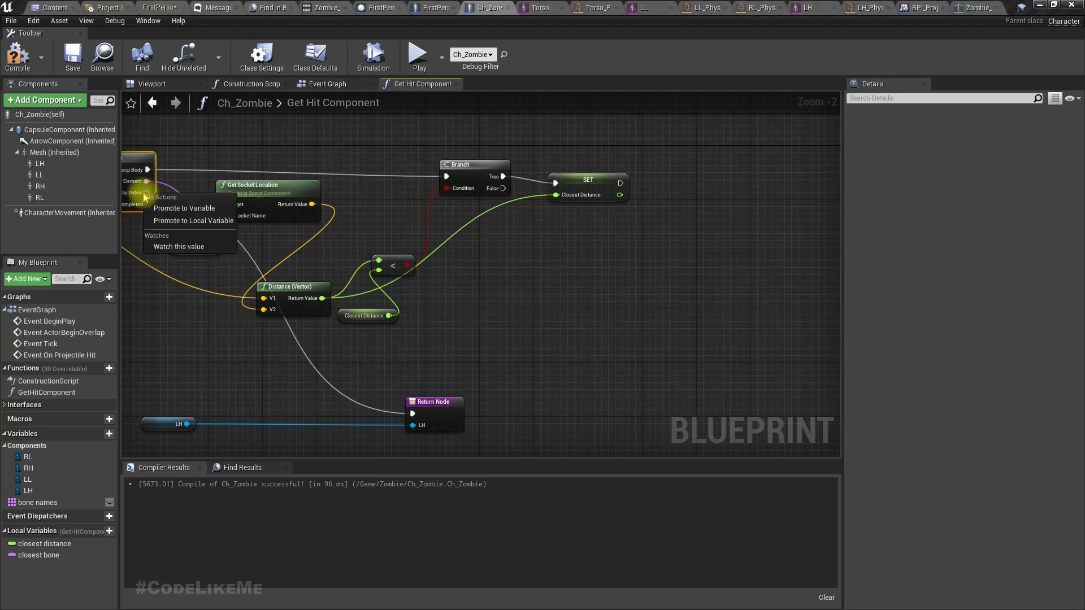
pyautogui.click(175, 221)
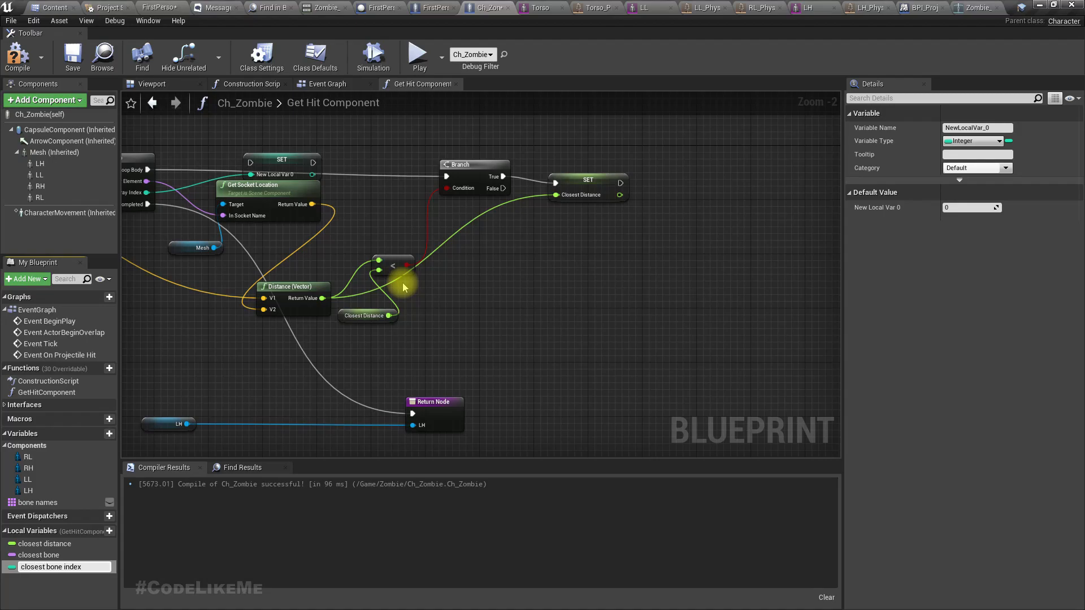
pyautogui.press('Return')
pyautogui.moveTo(279, 163); pyautogui.dragTo(618, 189)
# - Feed the Return Node's LH input from a new Select node indexed by the closest bone index variable
pyautogui.moveTo(486, 331); pyautogui.dragTo(571, 244, button='right')
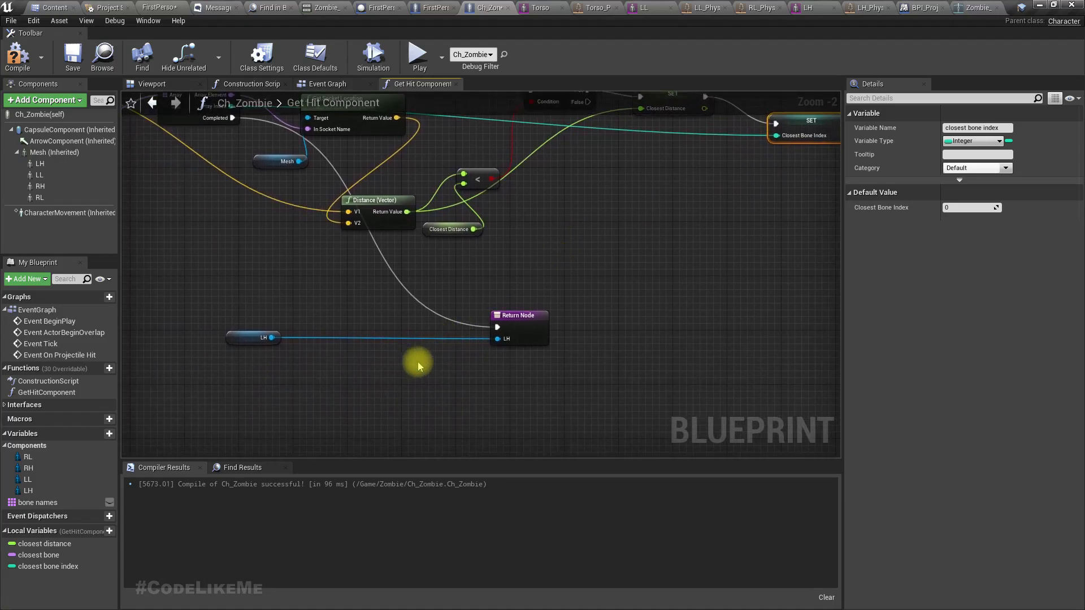
pyautogui.moveTo(498, 336); pyautogui.dragTo(467, 358)
pyautogui.write('sele')
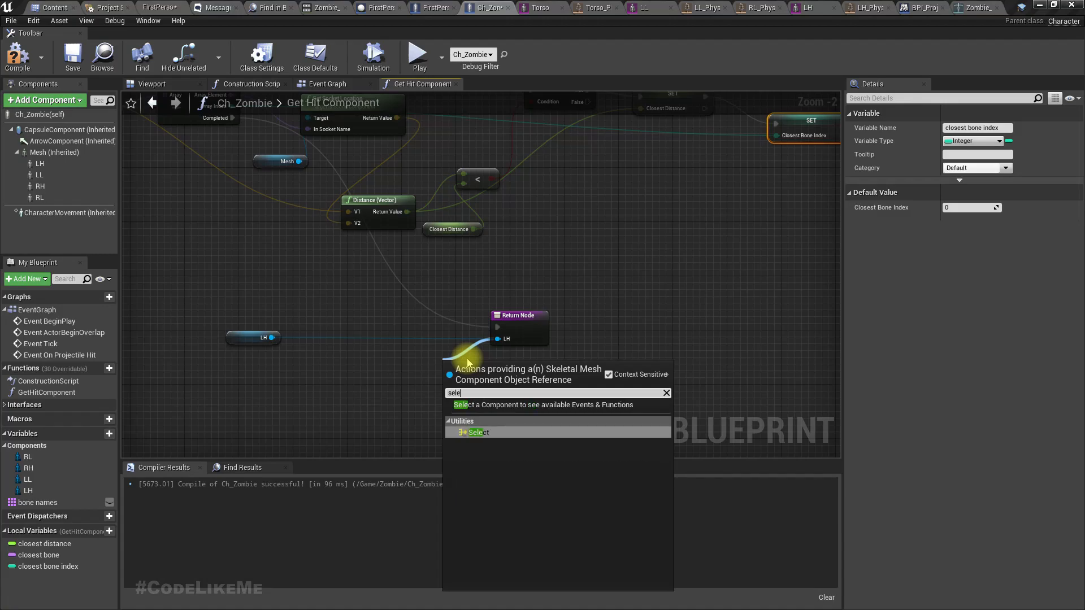
pyautogui.press('Return')
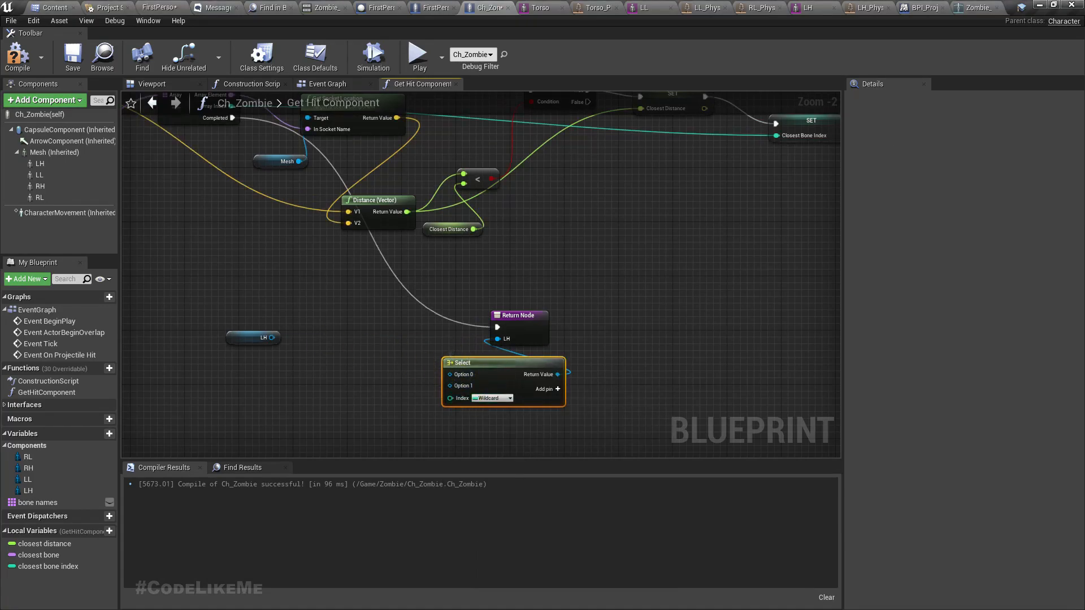
pyautogui.moveTo(42, 566); pyautogui.dragTo(455, 369)
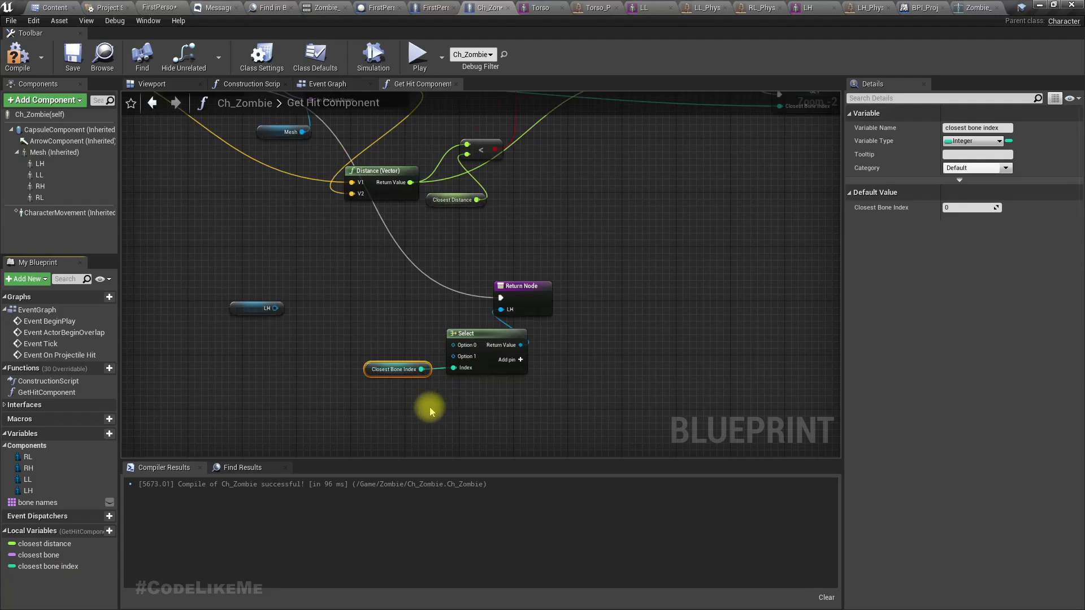
# - Extend the Select node to five options, matching the bone names array, and shift the Closest Bone Index getter down
pyautogui.click(516, 362)
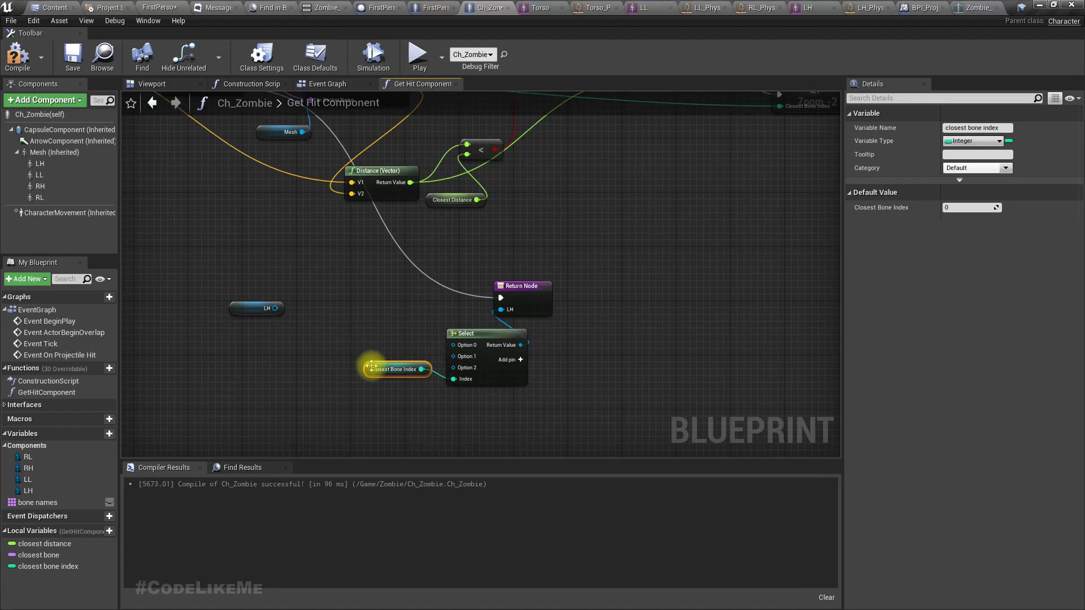
pyautogui.click(25, 507)
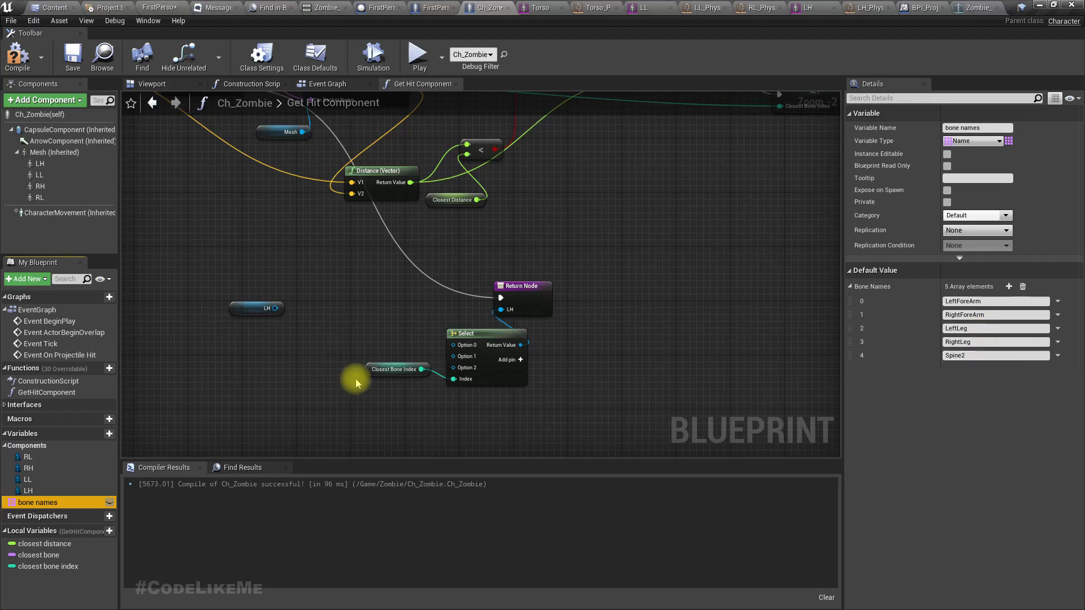
pyautogui.moveTo(374, 370); pyautogui.dragTo(367, 390)
pyautogui.click(509, 361)
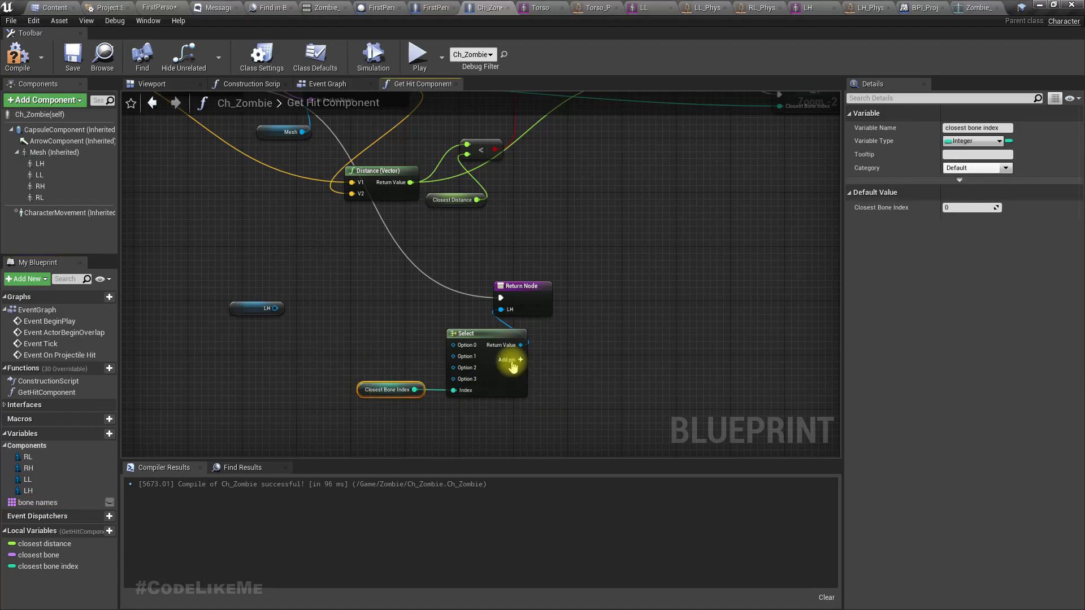
pyautogui.click(510, 360)
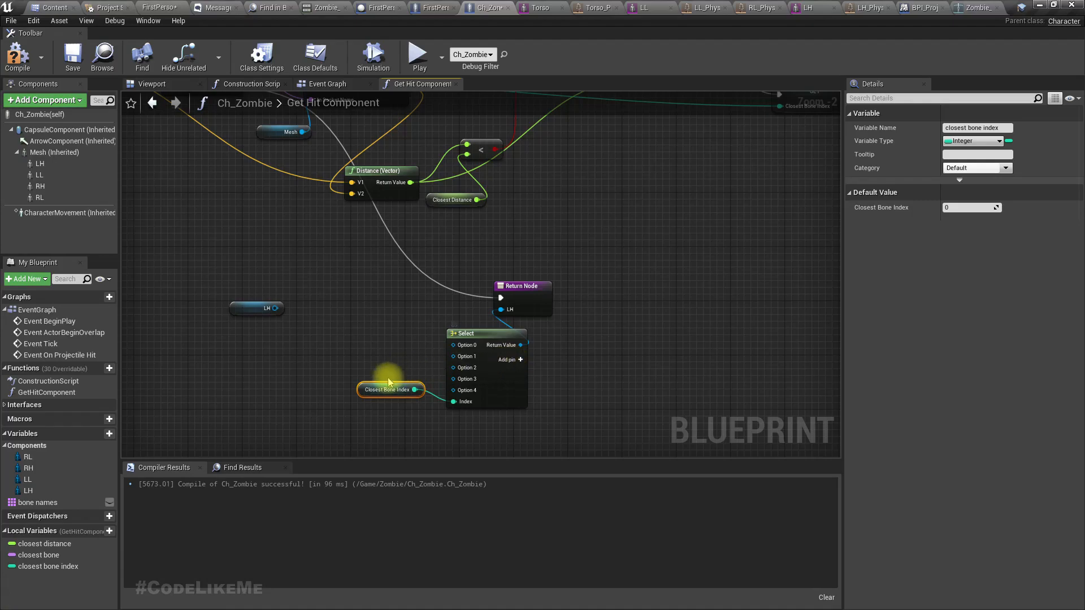
pyautogui.moveTo(388, 380); pyautogui.dragTo(375, 400)
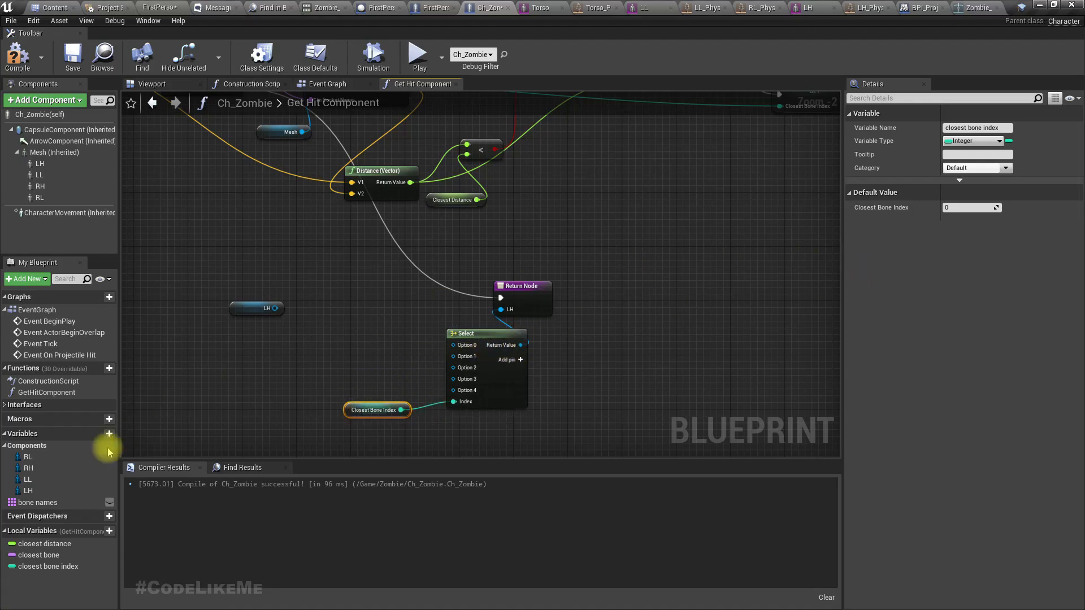
# - Following the bone names order, connect the LH, RH, LL and RL components to the Select node's Options 0 to 3
pyautogui.click(37, 502)
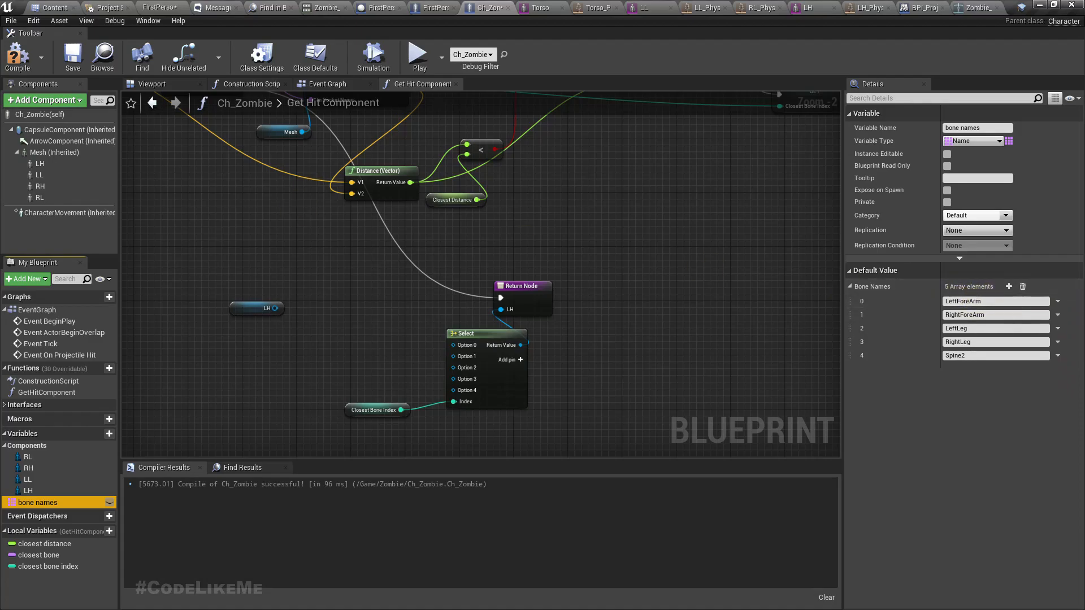
pyautogui.moveTo(39, 163); pyautogui.dragTo(454, 345)
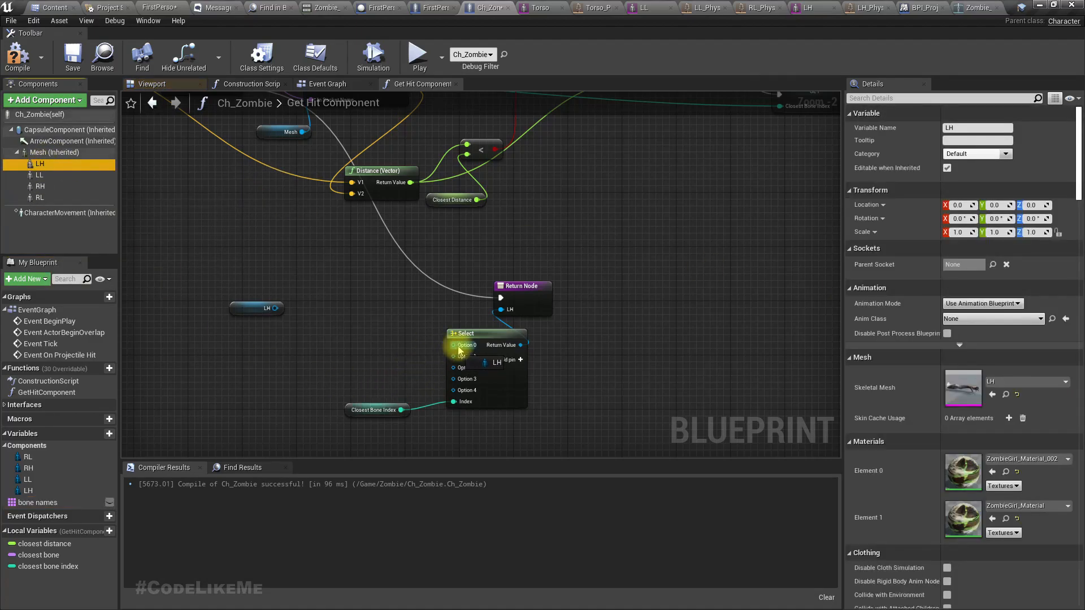
pyautogui.moveTo(45, 187); pyautogui.dragTo(469, 364)
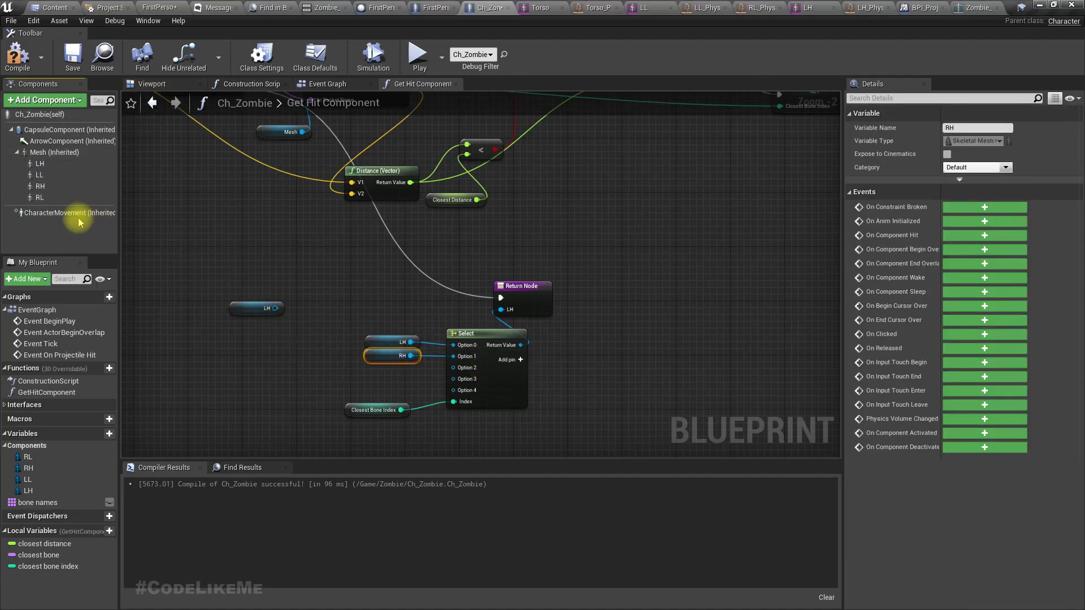
pyautogui.click(21, 503)
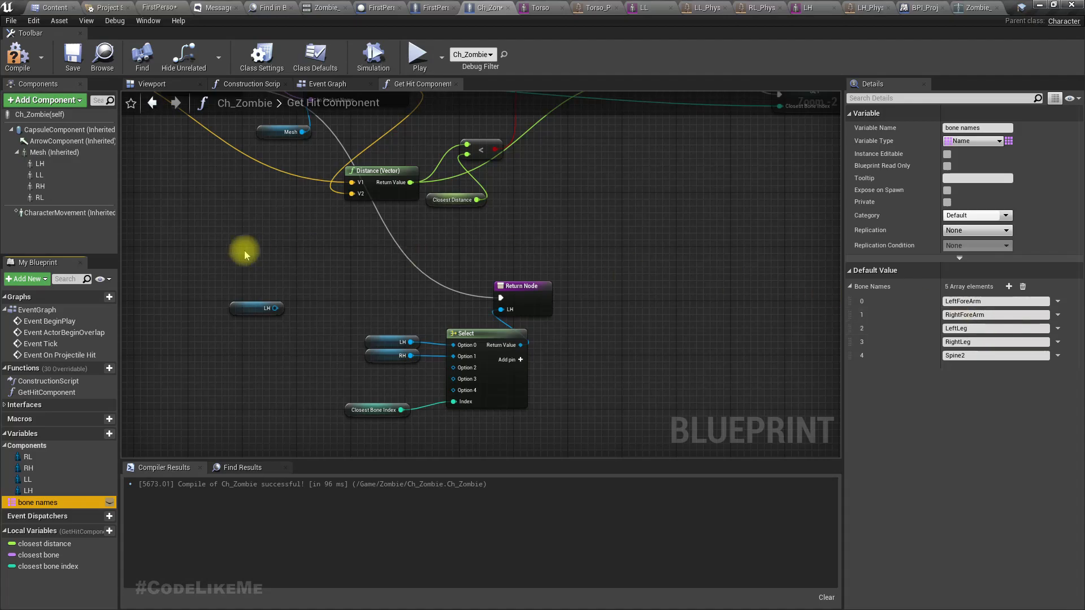
pyautogui.moveTo(39, 175); pyautogui.dragTo(455, 368)
pyautogui.moveTo(38, 197); pyautogui.dragTo(464, 383)
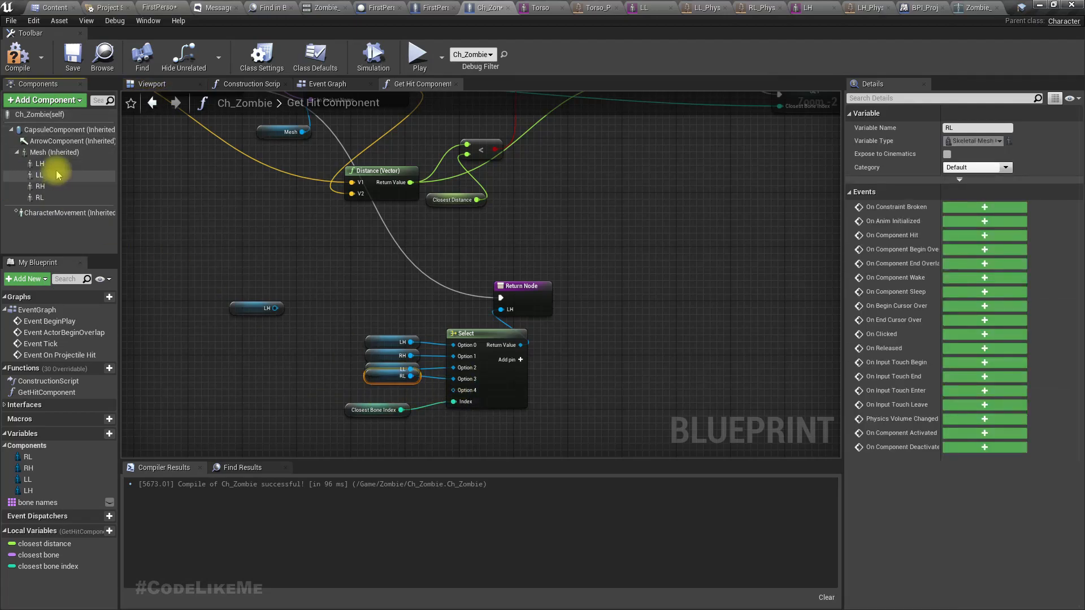
# - Add a Mesh getter below the RL getter and space out the getters beside the Select node
pyautogui.moveTo(54, 152); pyautogui.dragTo(366, 412)
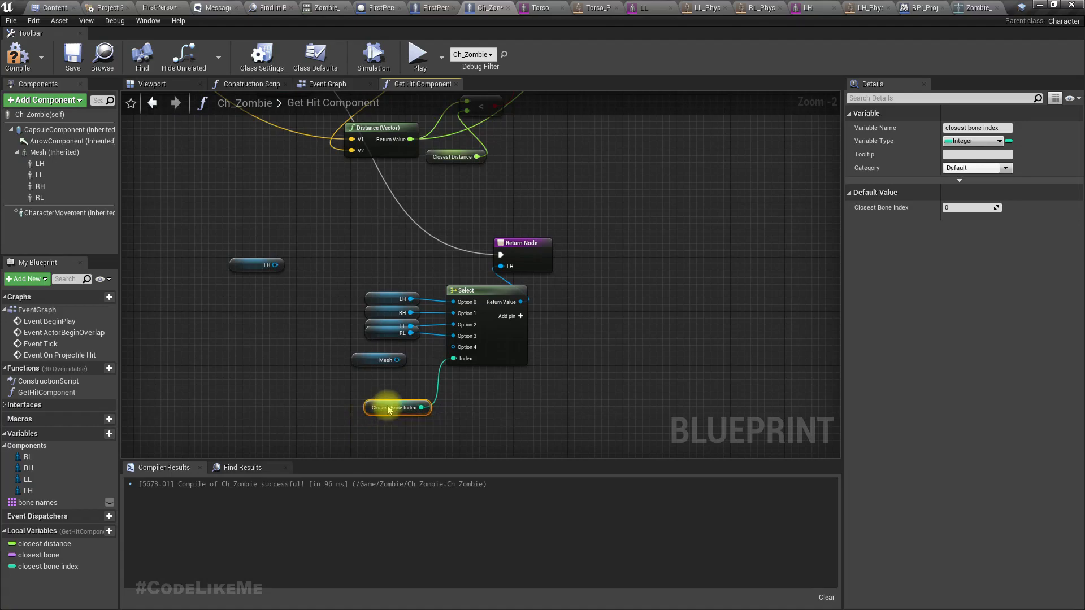
pyautogui.moveTo(502, 347); pyautogui.dragTo(501, 375, button='right')
pyautogui.moveTo(366, 360); pyautogui.dragTo(368, 362)
pyautogui.moveTo(390, 356); pyautogui.dragTo(366, 367)
pyautogui.click(310, 356)
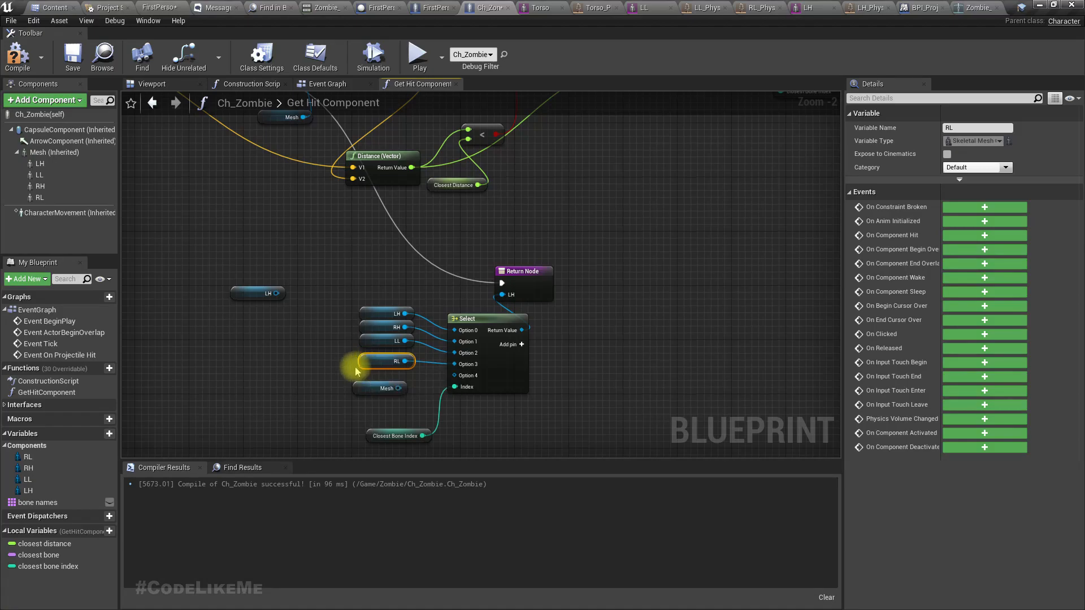
# - Rename the function's LH output to hit component, compile the blueprint and save everything
pyautogui.click(507, 287)
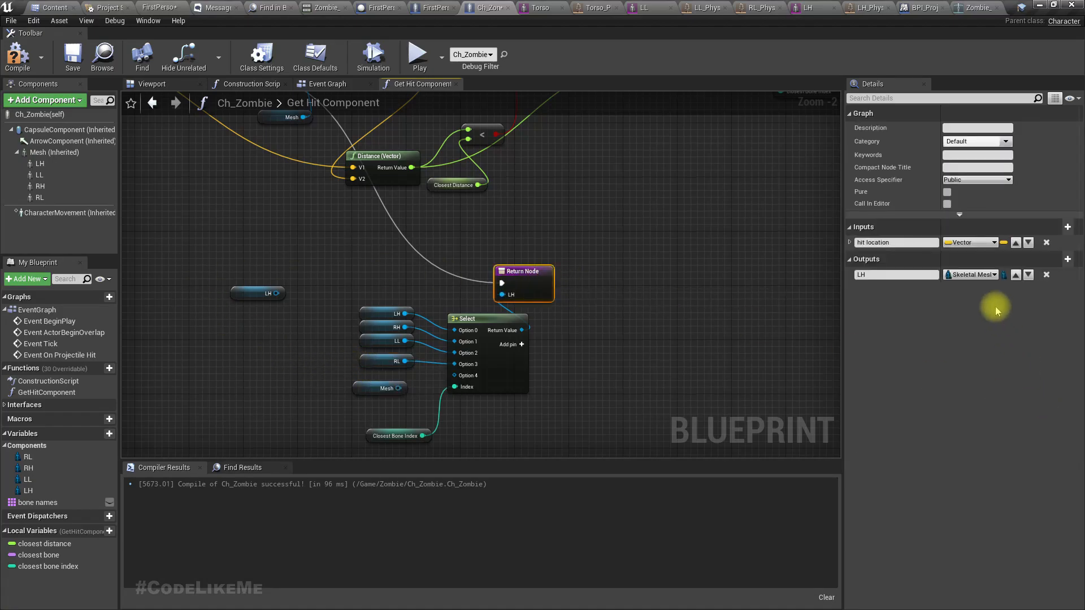
pyautogui.click(901, 277)
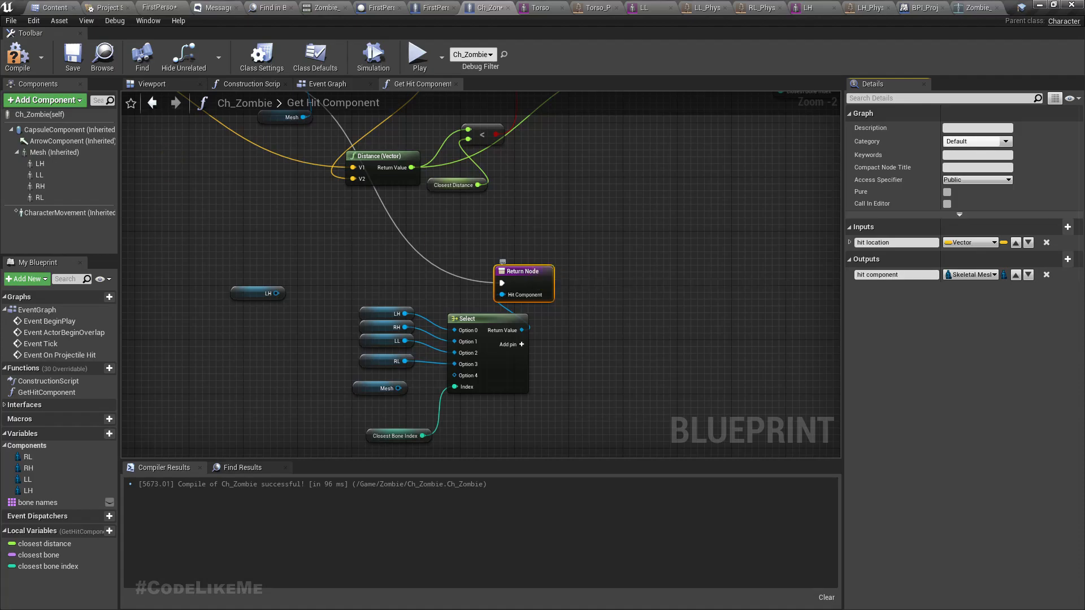
pyautogui.click(17, 57)
pyautogui.hotkey('ctrl', 'shift', 's')
# - In the Event Graph, call Get Hit Component from Event On Projectile Hit and pass it the event's Hit Location
pyautogui.moveTo(616, 212); pyautogui.dragTo(622, 363, button='right')
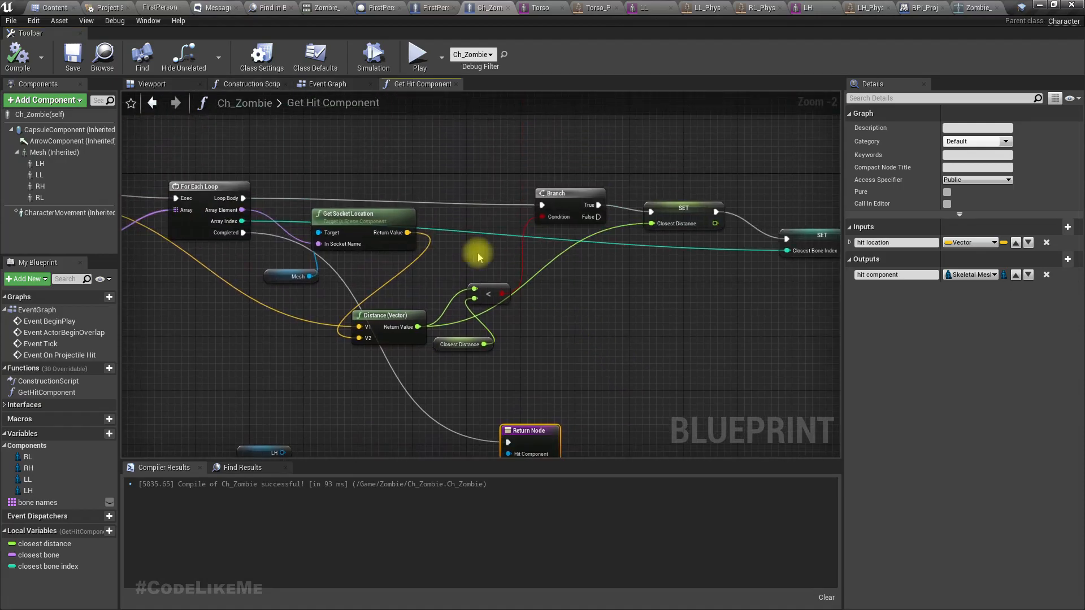
pyautogui.click(320, 85)
pyautogui.moveTo(245, 269); pyautogui.dragTo(400, 273)
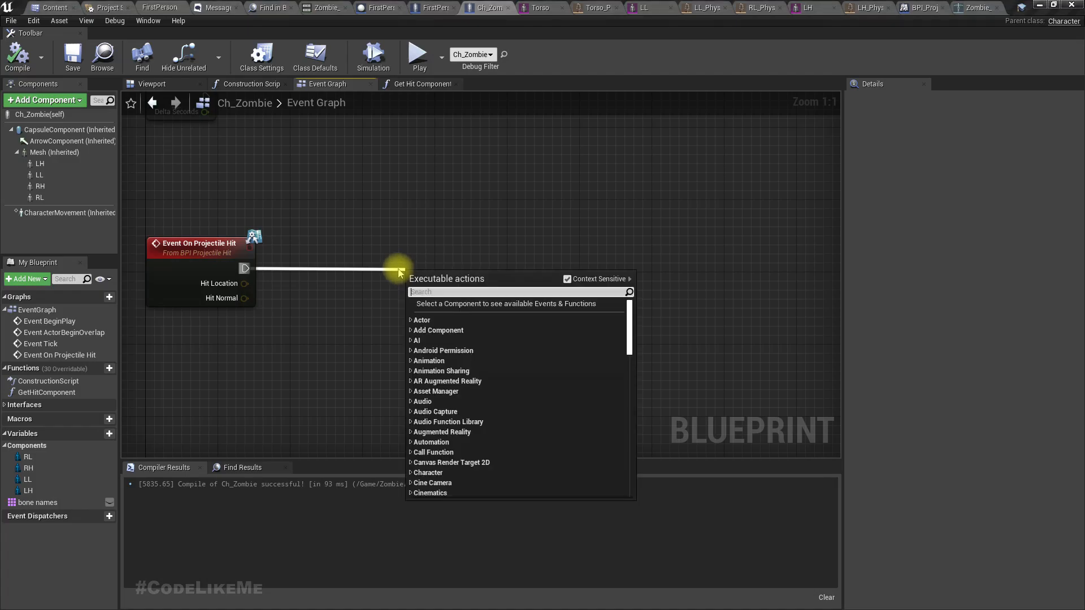
pyautogui.write('get hit component')
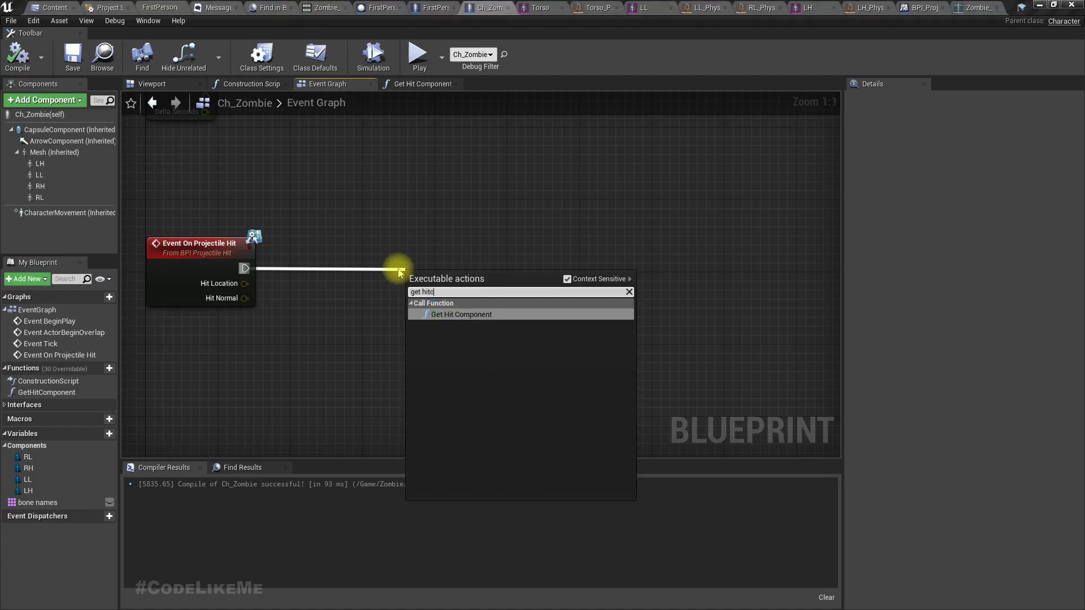
pyautogui.press('Return')
pyautogui.moveTo(487, 338); pyautogui.dragTo(477, 301)
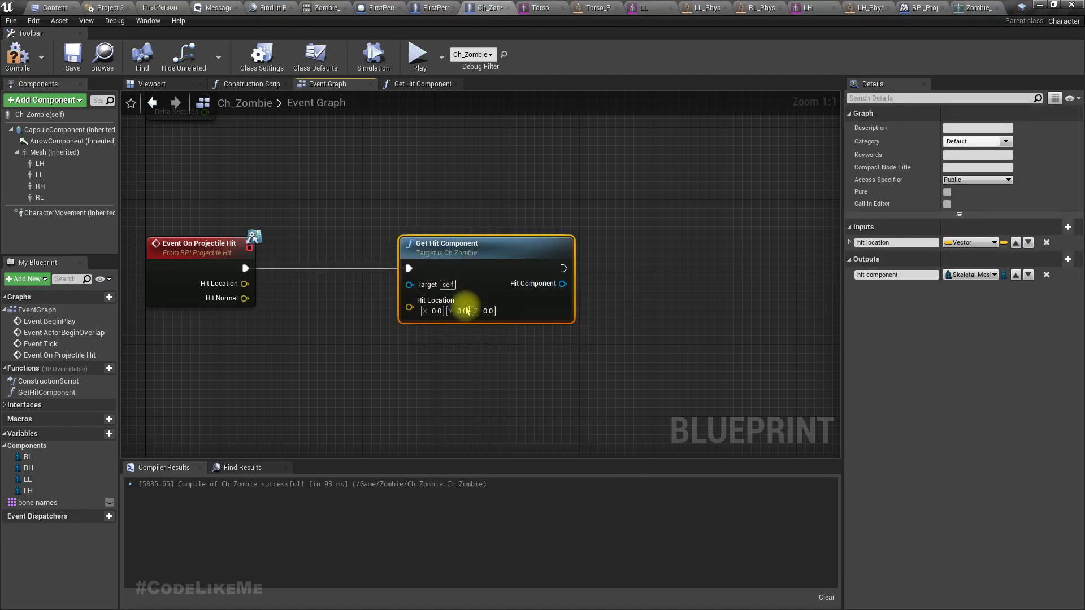
pyautogui.moveTo(245, 284); pyautogui.dragTo(409, 306)
# - Add a Print String after Get Hit Component that prints the Hit Component's display name, and tidy the nodes
pyautogui.moveTo(590, 351); pyautogui.dragTo(552, 368, button='right')
pyautogui.moveTo(485, 285); pyautogui.dragTo(582, 283)
pyautogui.write('print string')
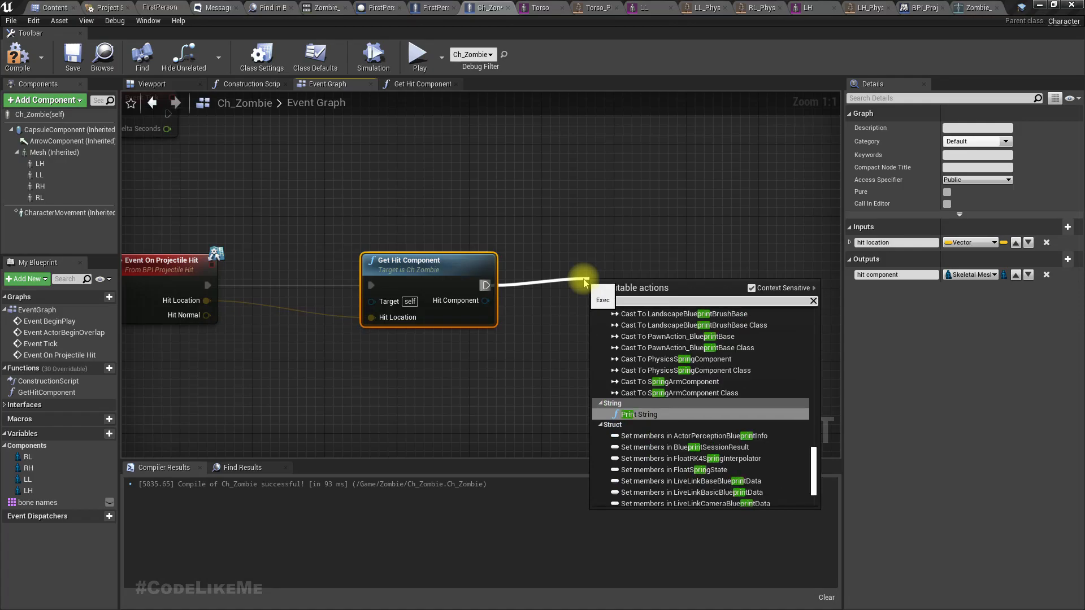
pyautogui.press('Return')
pyautogui.moveTo(484, 300); pyautogui.dragTo(625, 321)
pyautogui.moveTo(549, 240); pyautogui.dragTo(628, 307)
pyautogui.moveTo(632, 305); pyautogui.dragTo(686, 296)
pyautogui.click(566, 354)
pyautogui.moveTo(575, 273); pyautogui.dragTo(562, 342)
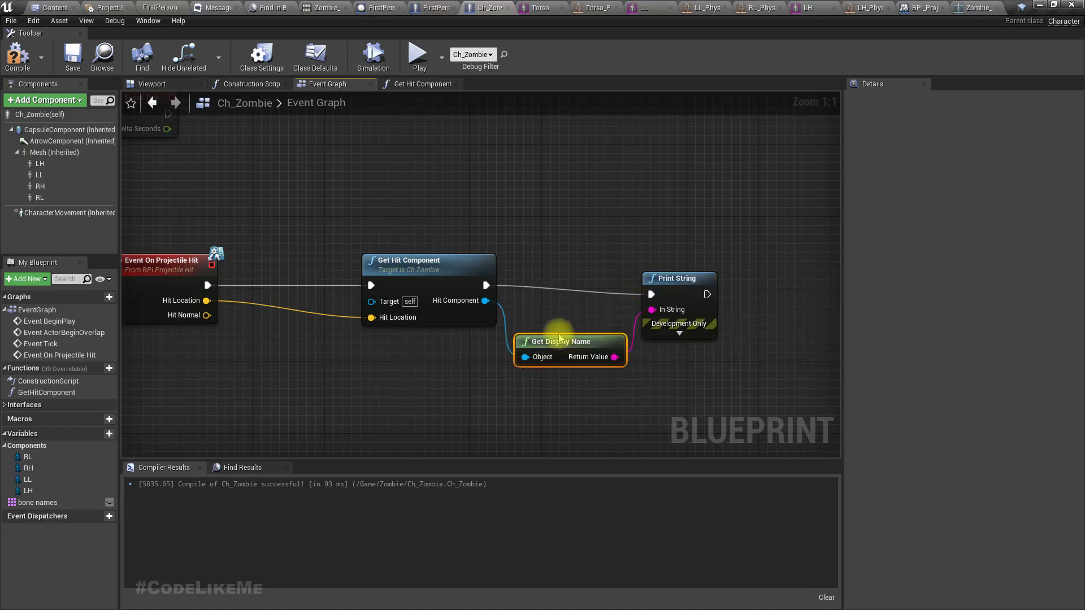
# - In the Get Hit Component function, connect the Mesh getter to Option 4 of the Select node and compile the blueprint
pyautogui.click(427, 84)
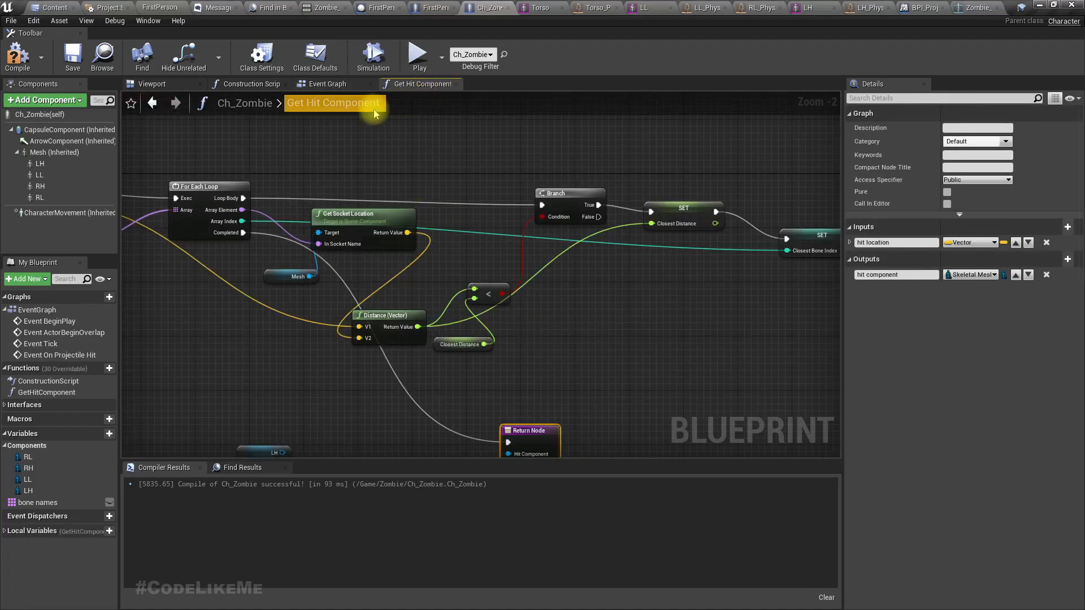
pyautogui.click(327, 84)
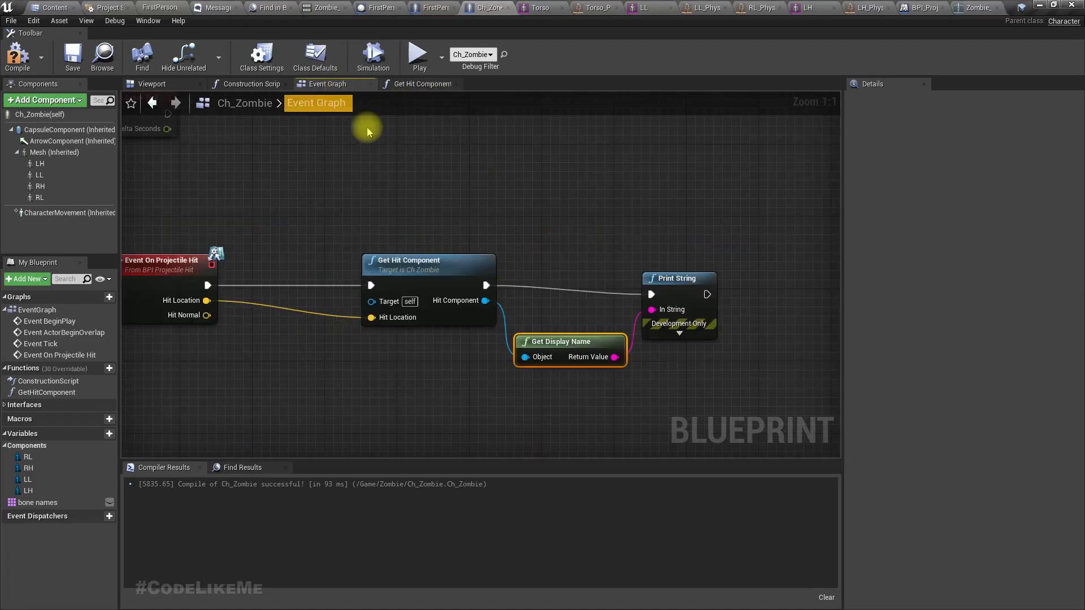
pyautogui.click(417, 83)
pyautogui.moveTo(555, 323); pyautogui.dragTo(548, 207, button='right')
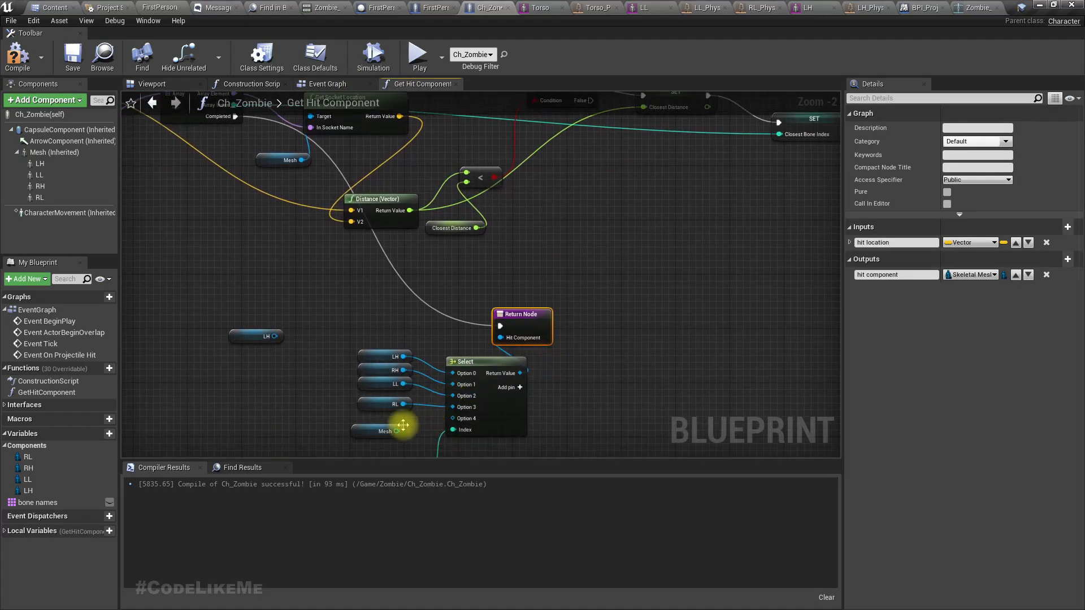
pyautogui.moveTo(397, 431); pyautogui.dragTo(452, 418)
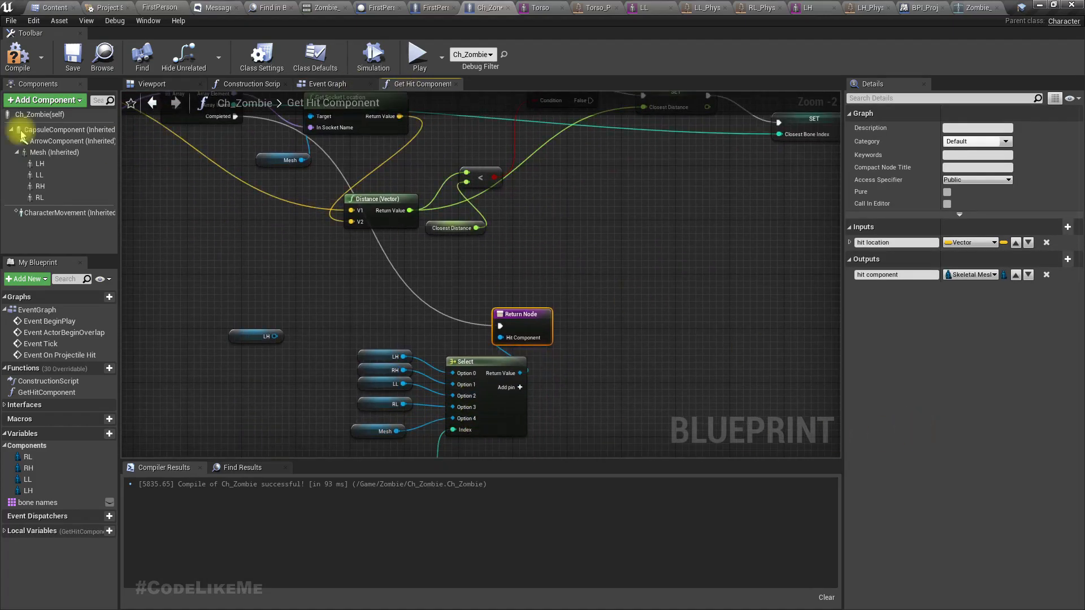
pyautogui.click(17, 55)
pyautogui.moveTo(657, 291); pyautogui.dragTo(610, 298, button='right')
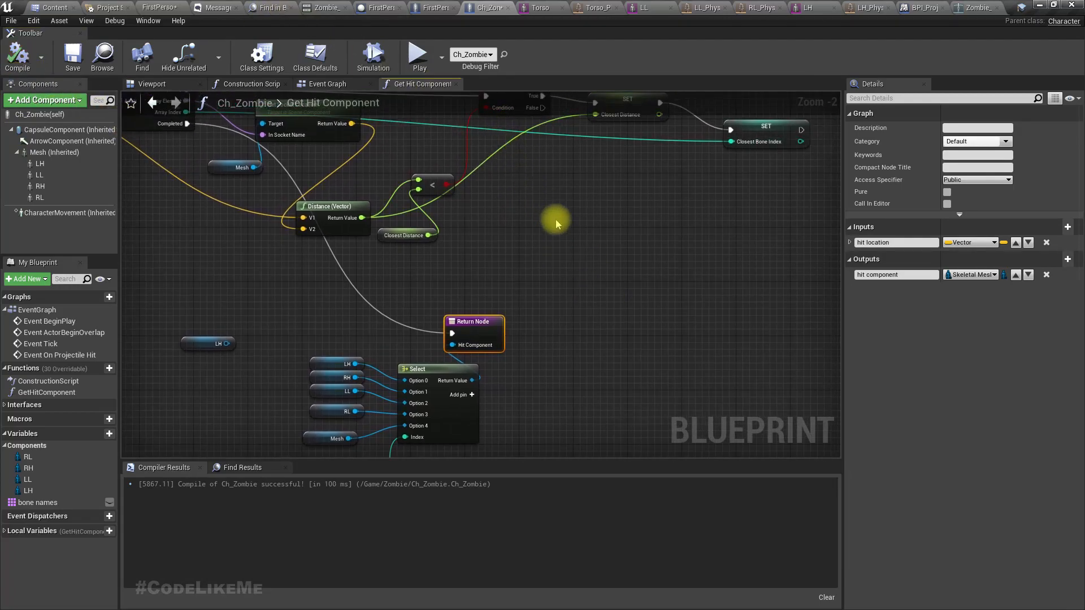
# - In FirstPersonProjectile, delete the Get Display Name and Print String nodes and connect Event Hit's execution directly to DestroyActor
pyautogui.click(317, 86)
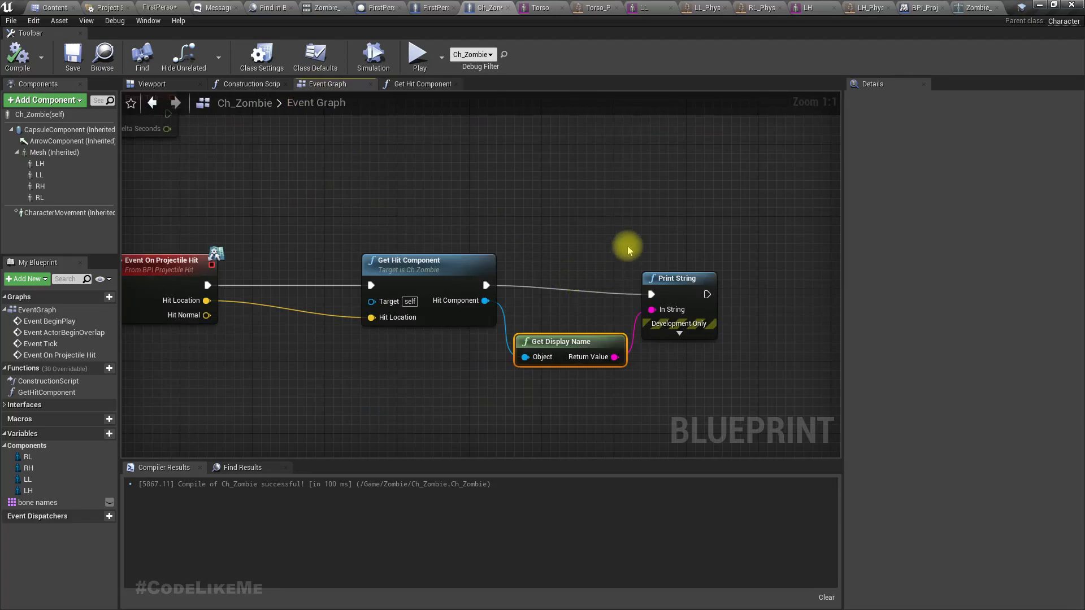
pyautogui.moveTo(605, 218); pyautogui.dragTo(522, 241, button='right')
pyautogui.click(374, 8)
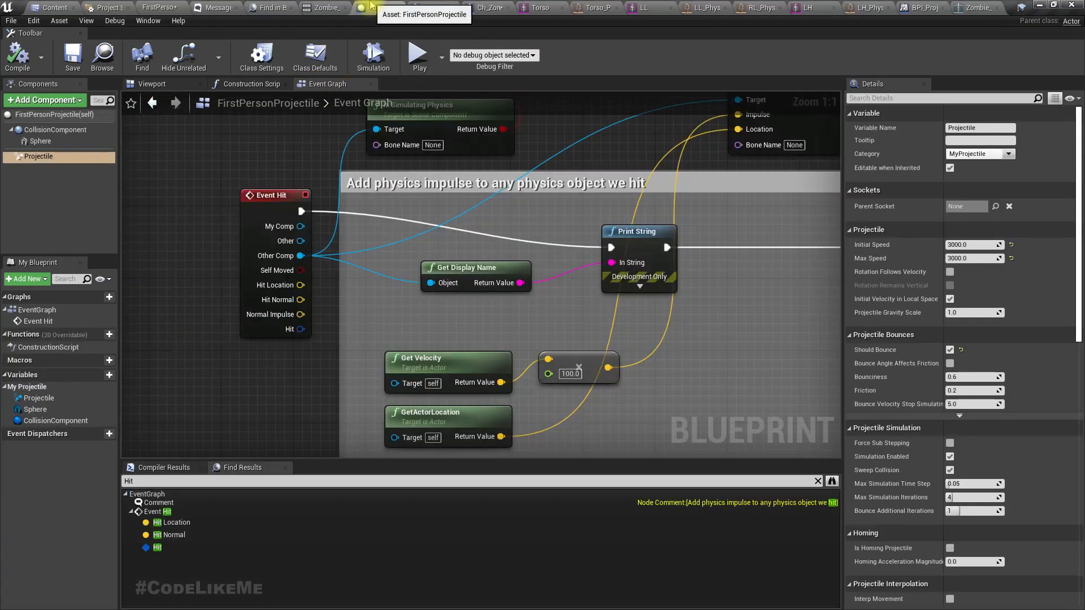
pyautogui.moveTo(616, 260); pyautogui.dragTo(438, 271, button='right')
pyautogui.scroll(-3, 438, 270)
pyautogui.moveTo(383, 251); pyautogui.dragTo(452, 283)
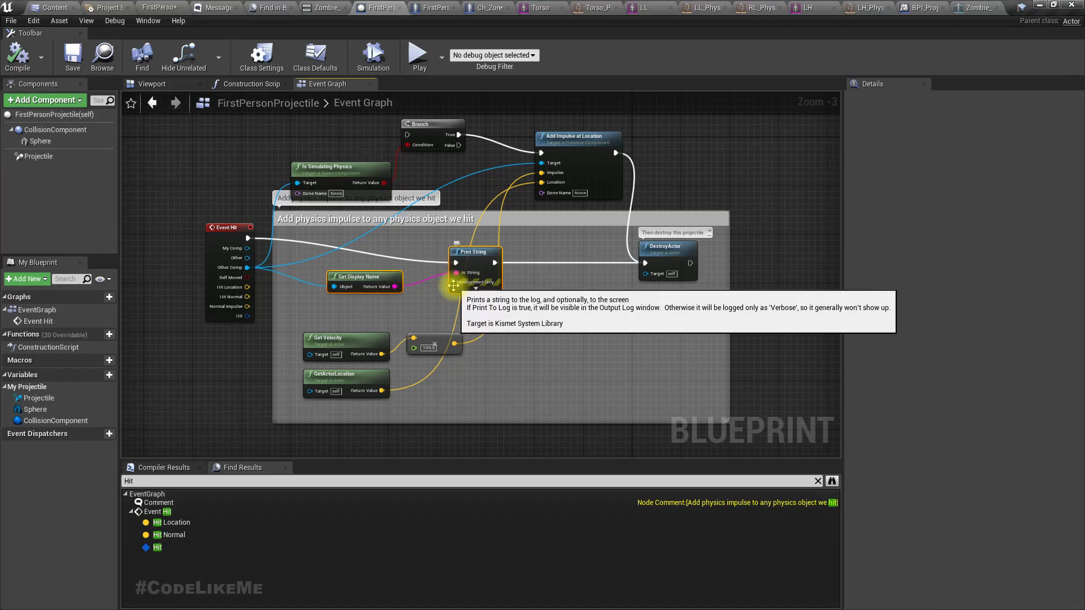
pyautogui.press('Delete')
pyautogui.moveTo(250, 238); pyautogui.dragTo(645, 262)
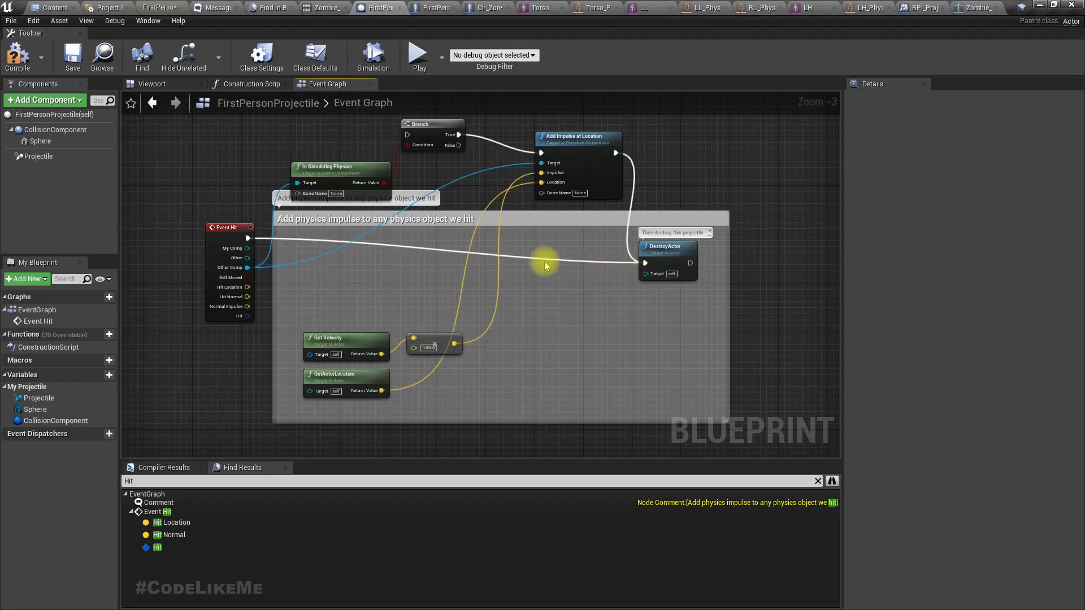
pyautogui.moveTo(247, 238); pyautogui.dragTo(467, 257)
pyautogui.write('onproje')
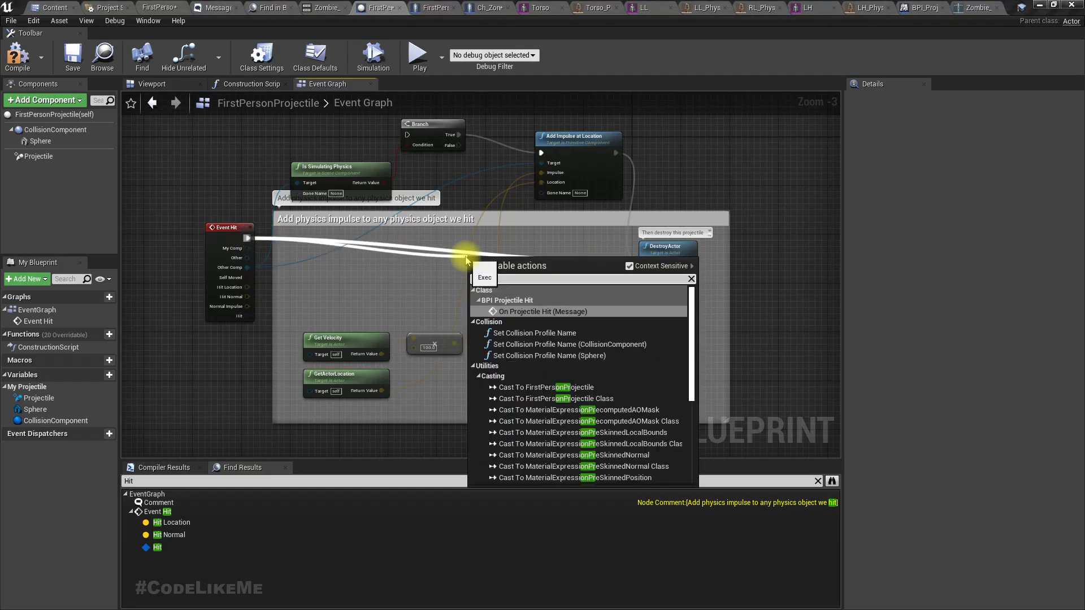
pyautogui.click(418, 256)
# - Add an On Projectile Hit interface message that targets the Other actor of Event Hit
pyautogui.scroll(3, 363, 260)
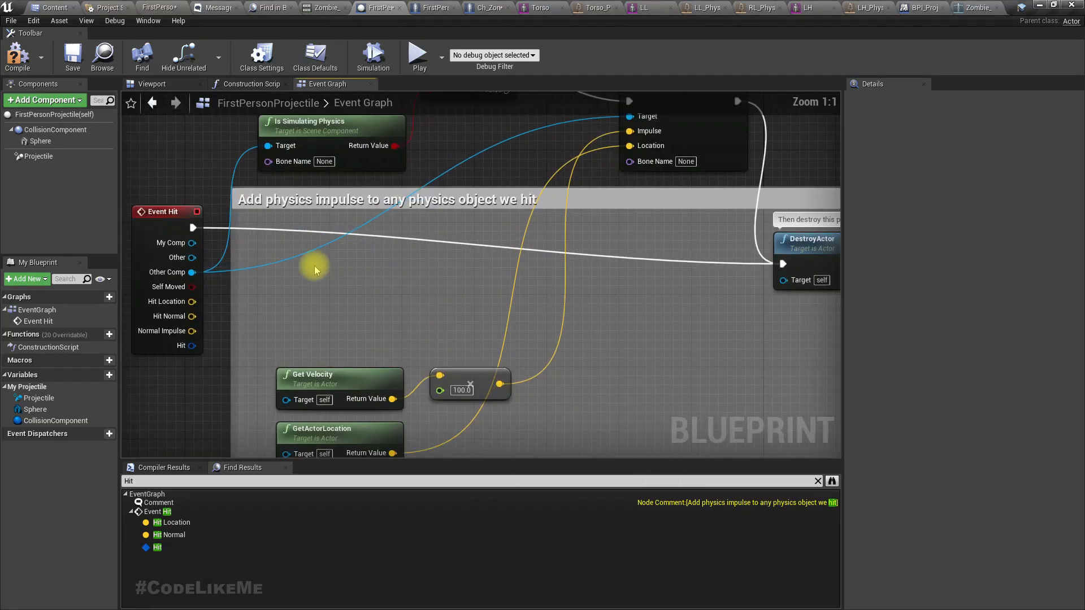
pyautogui.moveTo(273, 282); pyautogui.dragTo(315, 295, button='right')
pyautogui.moveTo(217, 274); pyautogui.dragTo(489, 317)
pyautogui.write('onproje')
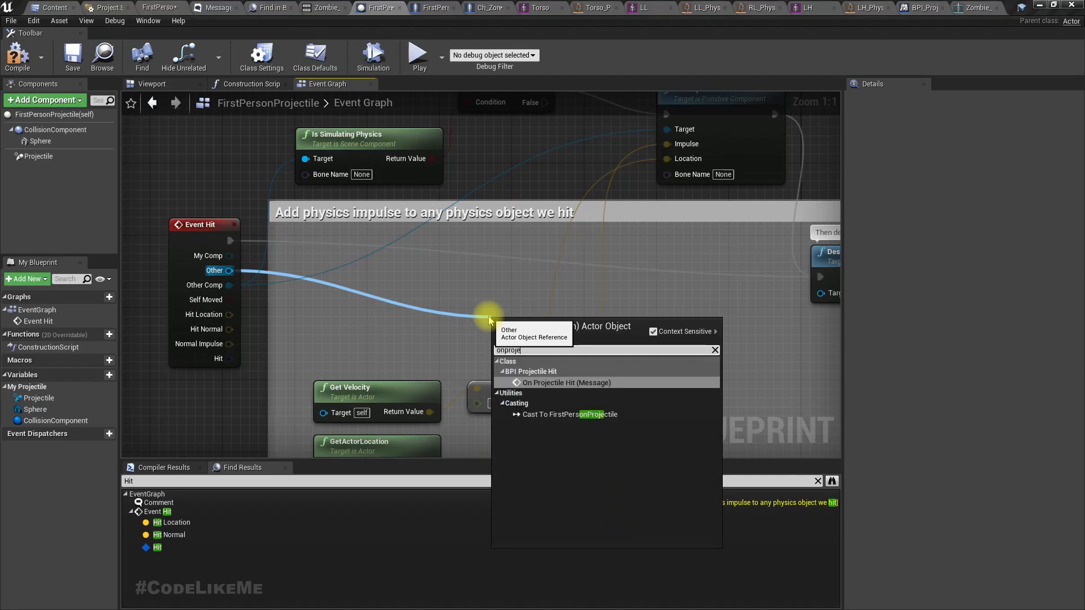
pyautogui.press('Return')
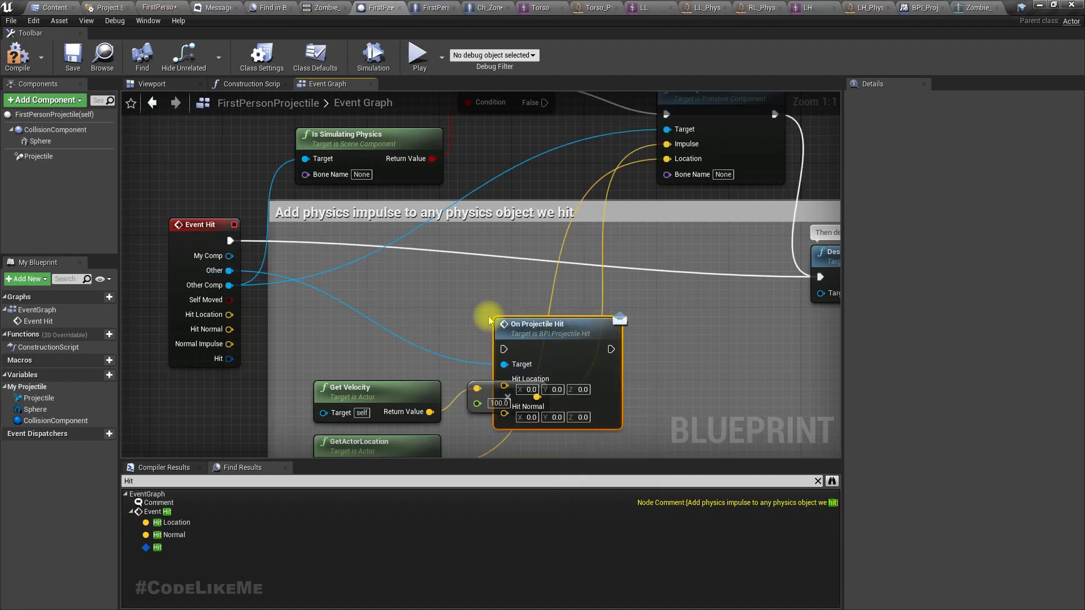
# - Wire the On Projectile Hit message's execution between Event Hit and DestroyActor, positioning the node in line with them
pyautogui.moveTo(530, 327); pyautogui.dragTo(230, 244)
pyautogui.moveTo(678, 297); pyautogui.dragTo(551, 298, button='right')
pyautogui.moveTo(498, 291); pyautogui.dragTo(602, 281)
pyautogui.moveTo(692, 281); pyautogui.dragTo(692, 281)
pyautogui.moveTo(377, 423); pyautogui.dragTo(399, 334, button='right')
pyautogui.moveTo(329, 331); pyautogui.dragTo(442, 350, button='right')
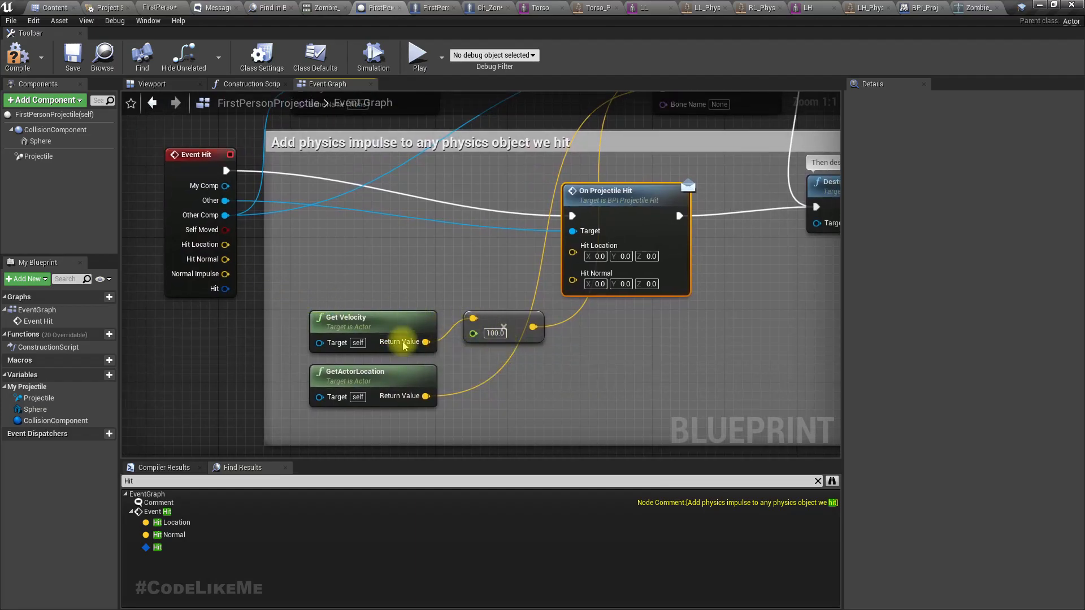
# - Pass Event Hit's Hit Location and Hit Normal to the On Projectile Hit message, compile the blueprint and save
pyautogui.moveTo(225, 245); pyautogui.dragTo(572, 250)
pyautogui.moveTo(225, 262); pyautogui.dragTo(572, 260)
pyautogui.moveTo(461, 257); pyautogui.dragTo(350, 270, button='right')
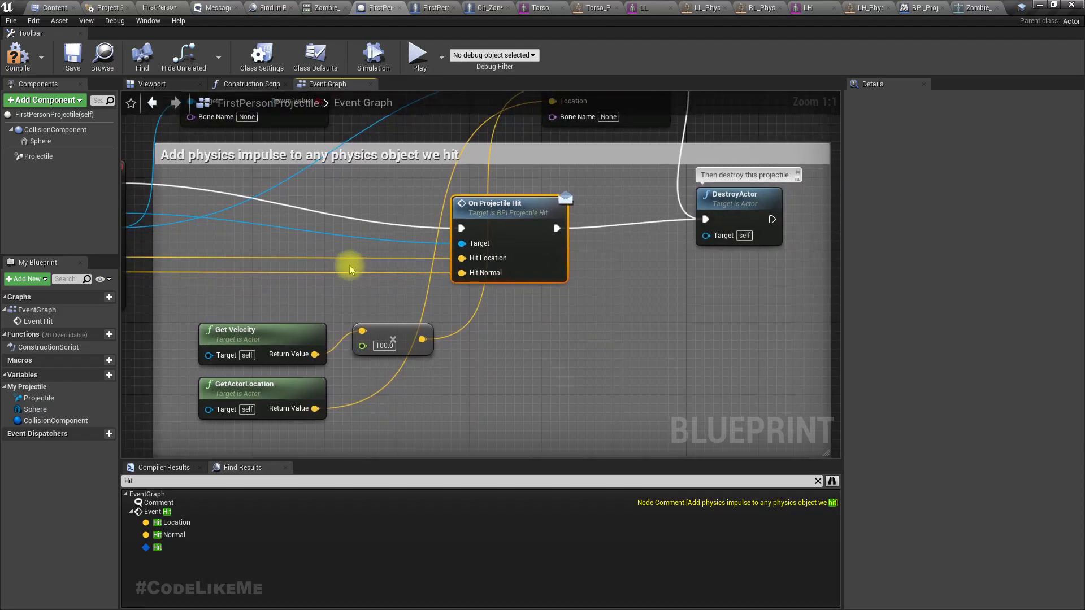
pyautogui.click(21, 59)
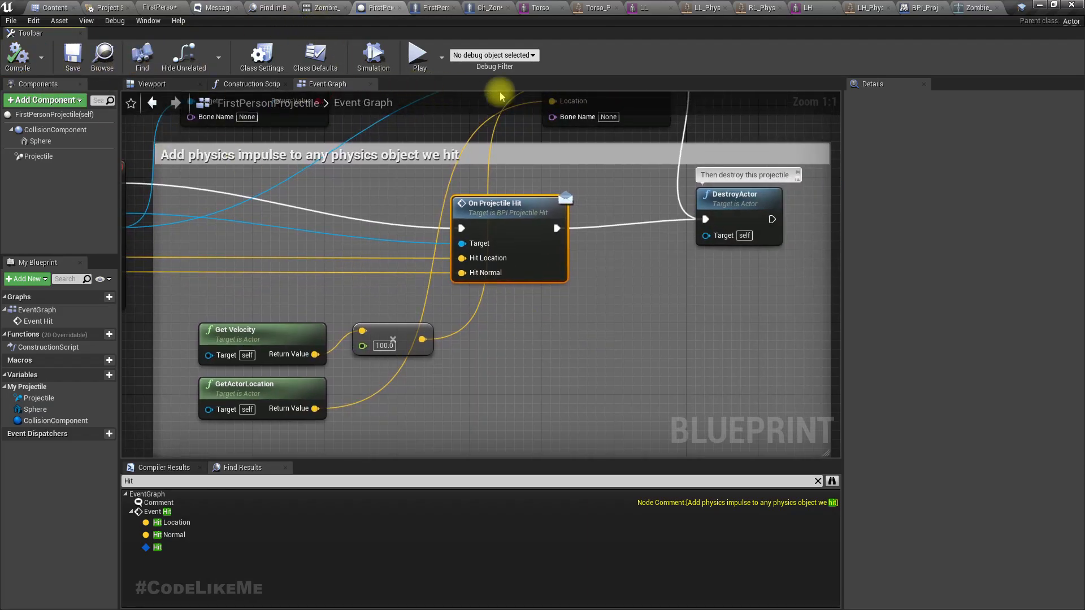
pyautogui.hotkey('ctrl', 's')
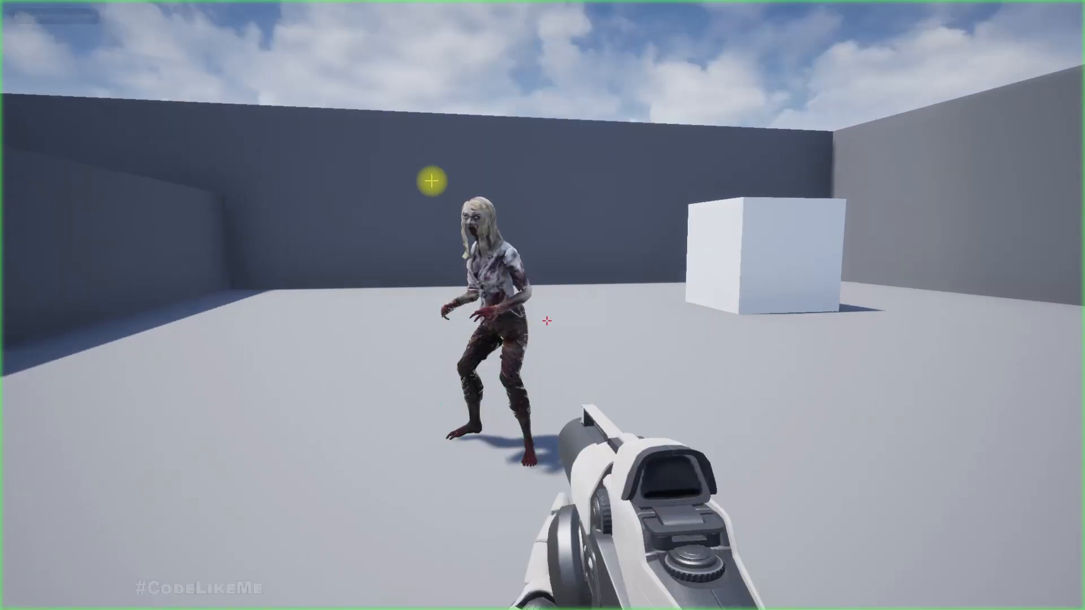
# - Play-test the level by shooting different parts of the zombie to check the printed component names, and end the session
pyautogui.click(431, 181)
pyautogui.press('a')
pyautogui.press('s')
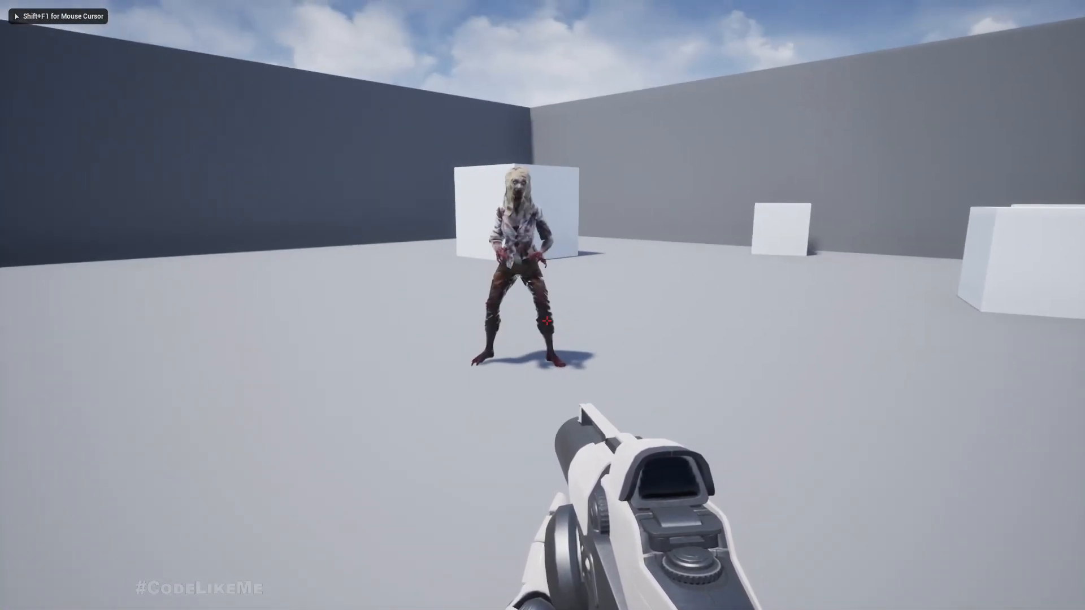
pyautogui.click(547, 321)
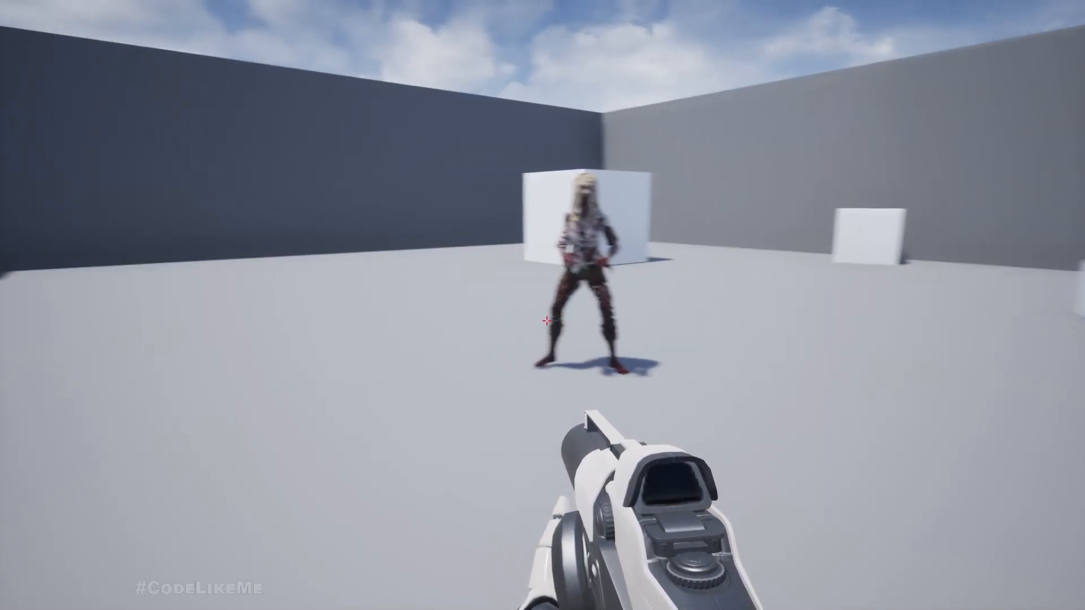
pyautogui.click(547, 321)
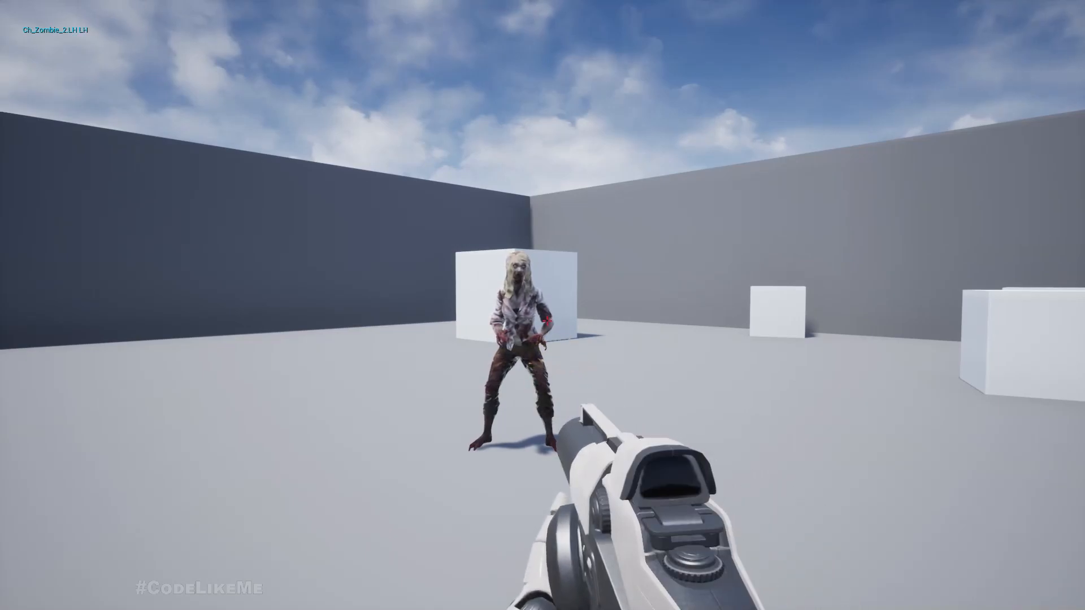
pyautogui.click(547, 321)
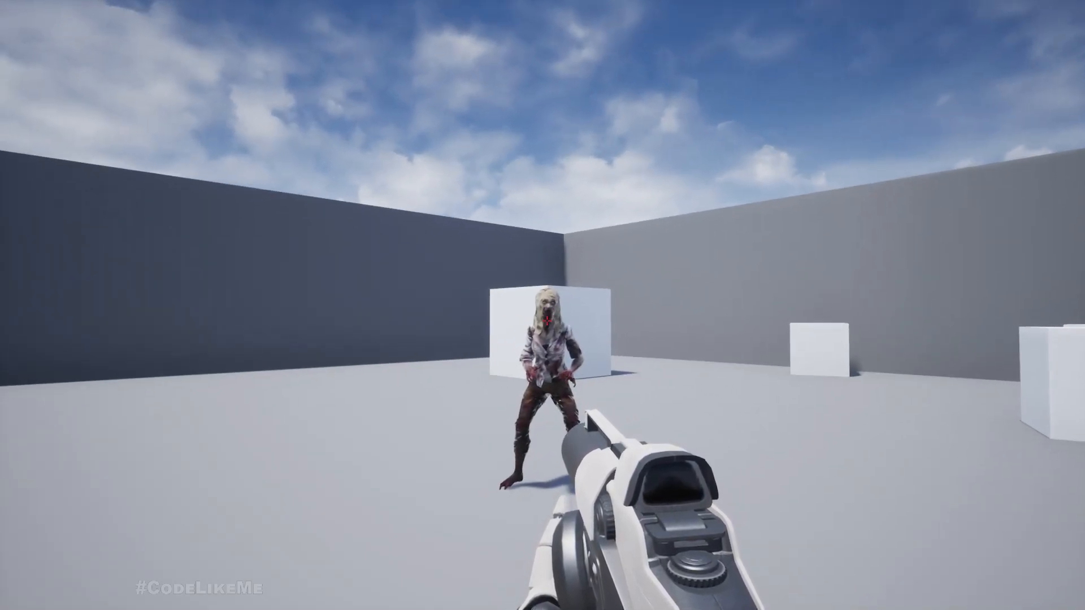
pyautogui.click(547, 321)
pyautogui.click(547, 321)
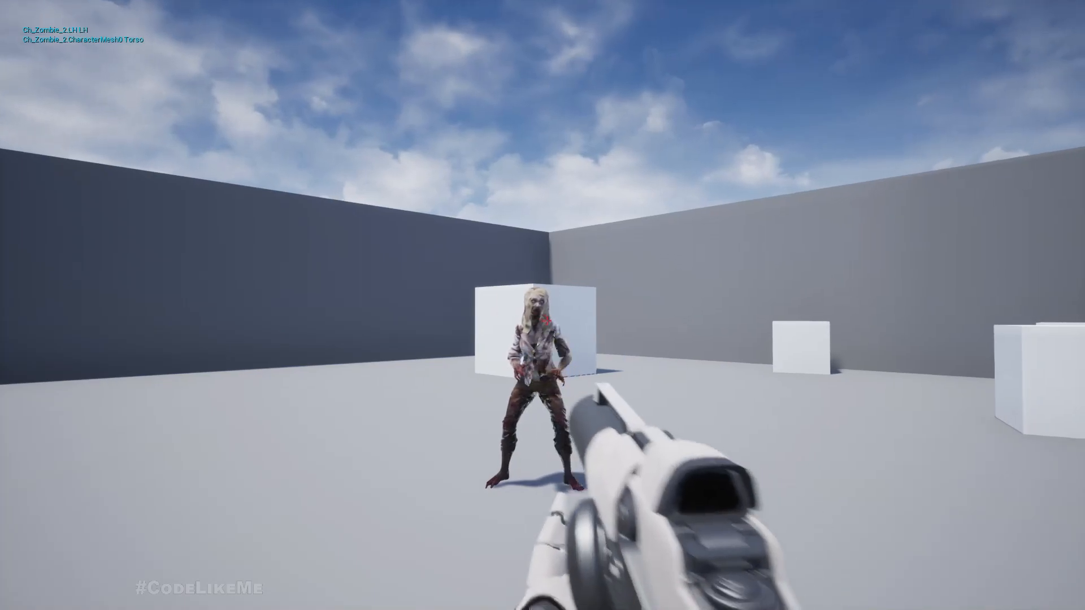
pyautogui.click(547, 321)
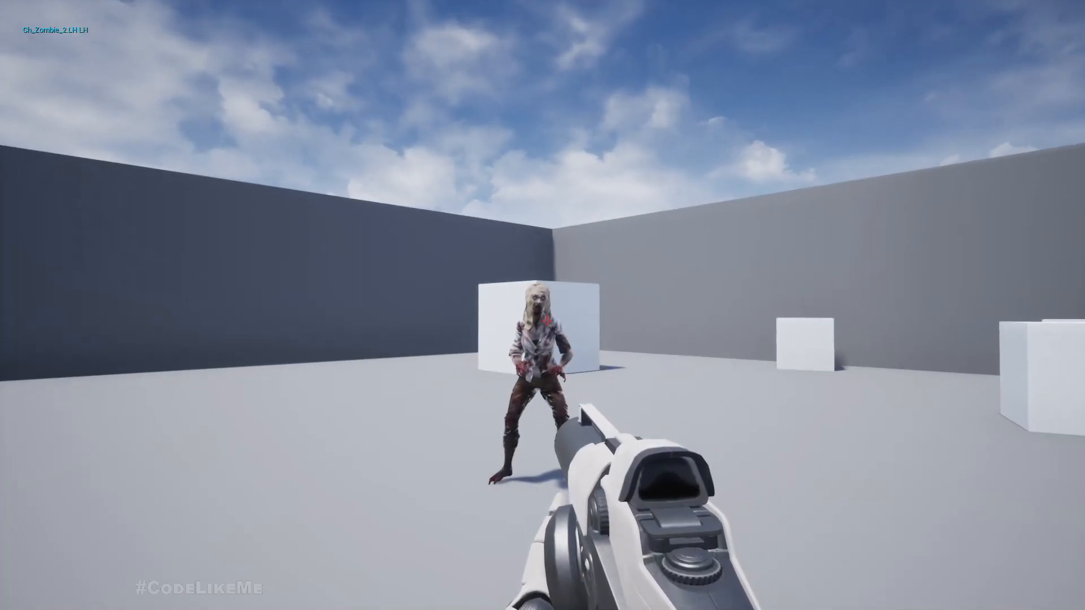
pyautogui.click(547, 321)
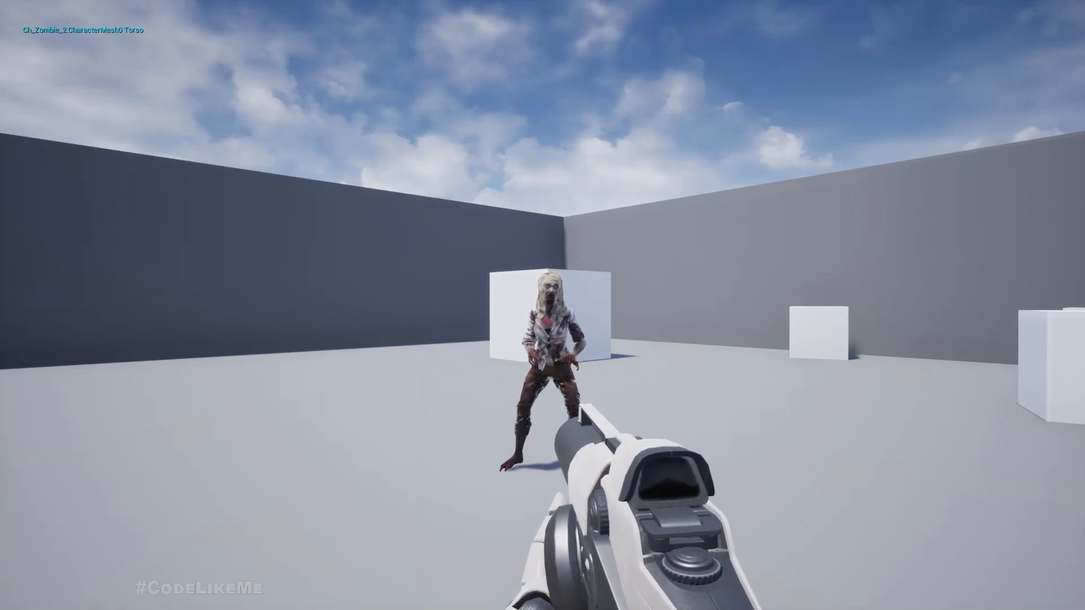
pyautogui.press('Escape')
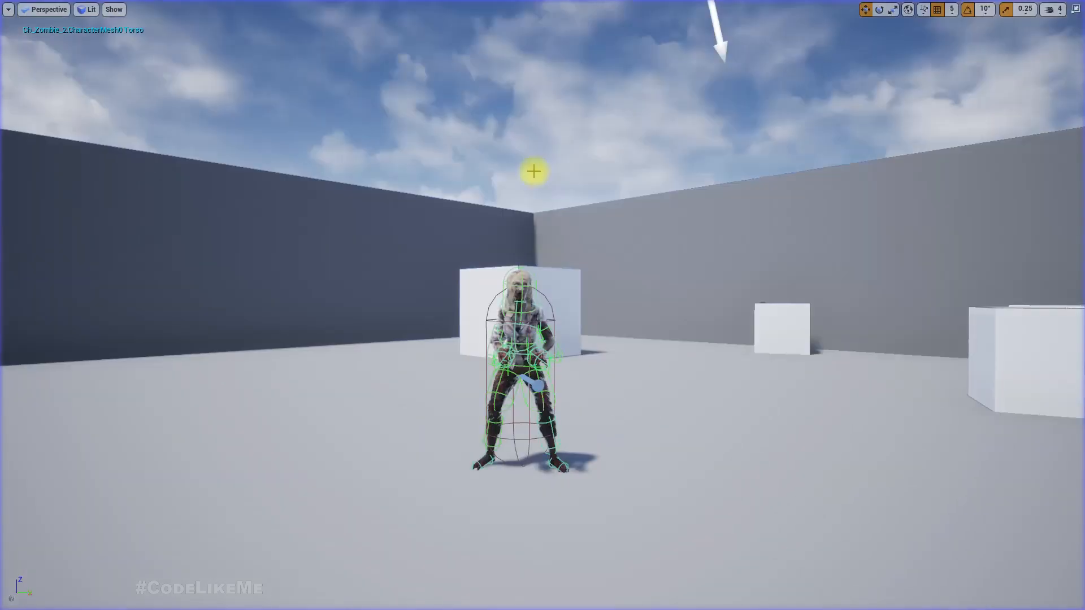
pyautogui.press('F11')
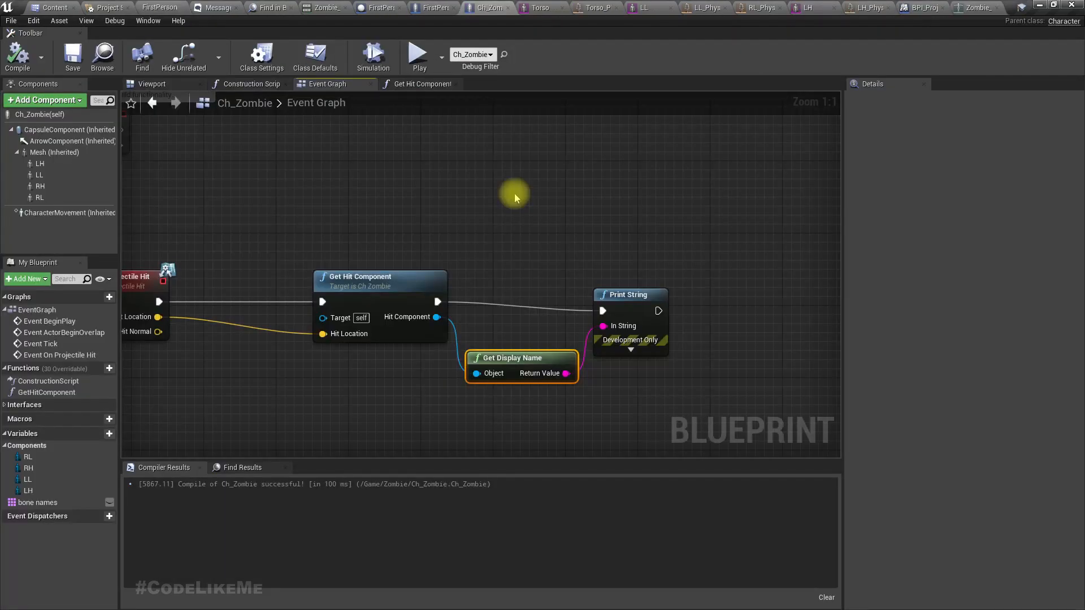
# - In Ch_Zombie's Event Graph, add a custom event named Detach Component below Event On Projectile Hit
pyautogui.scroll(-3, 514, 196)
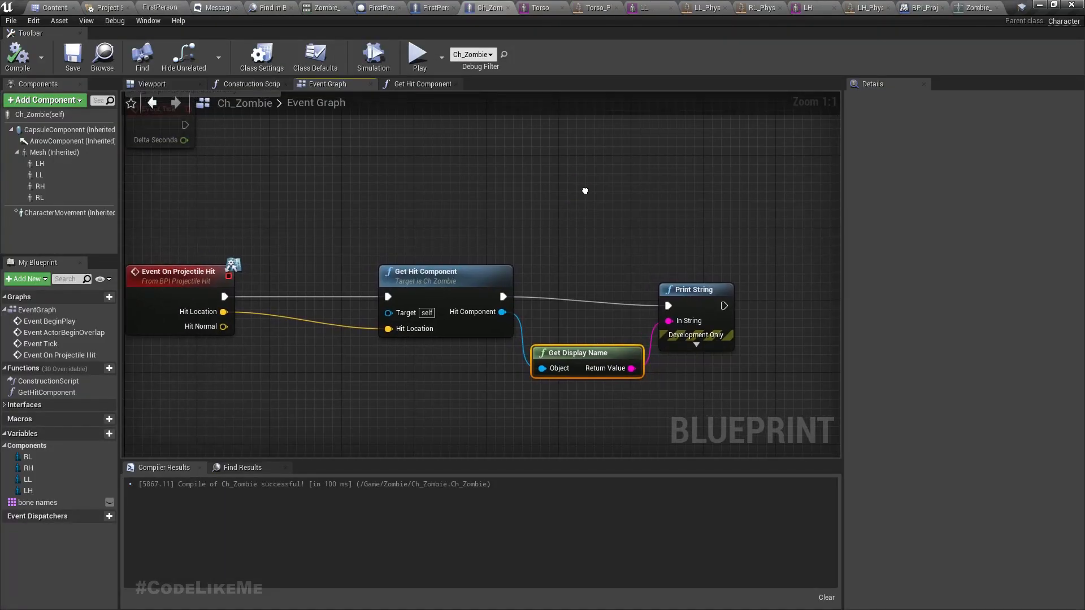
pyautogui.scroll(2, 295, 329)
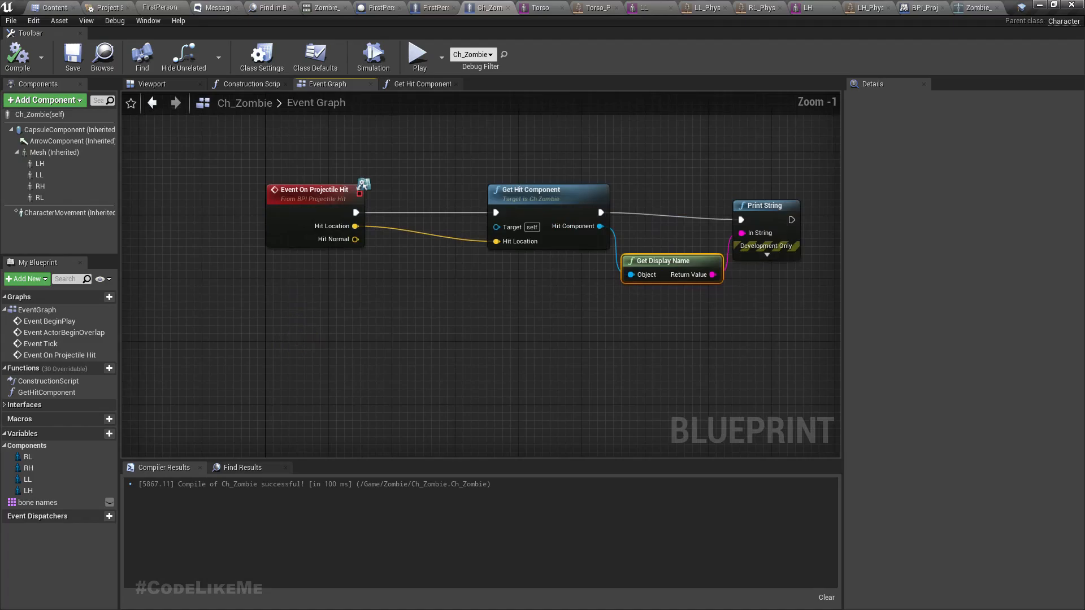
pyautogui.rightClick(285, 352)
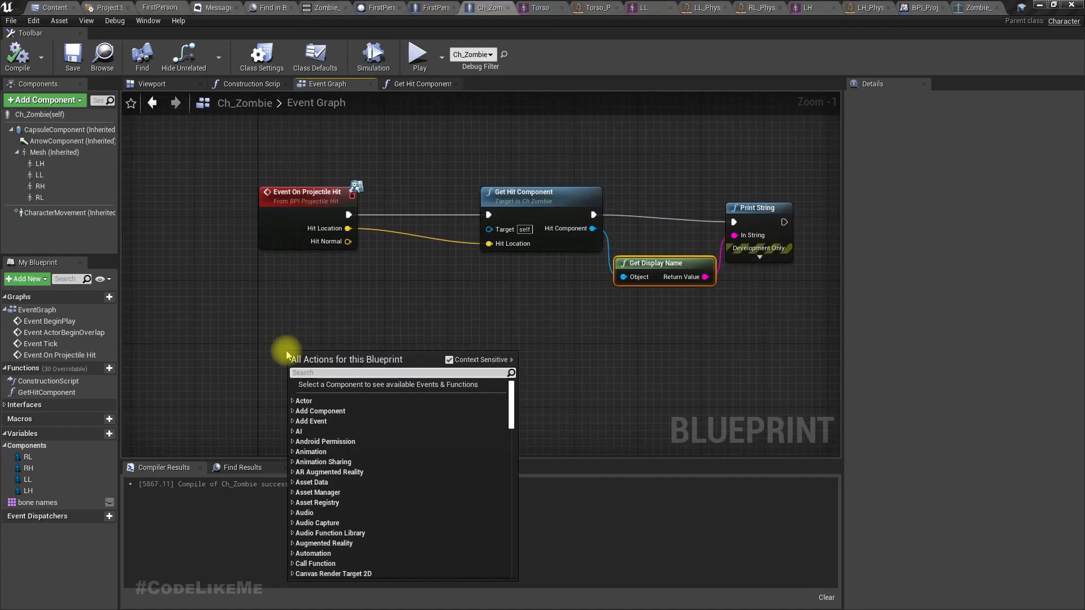
pyautogui.write('custom')
pyautogui.press('Return')
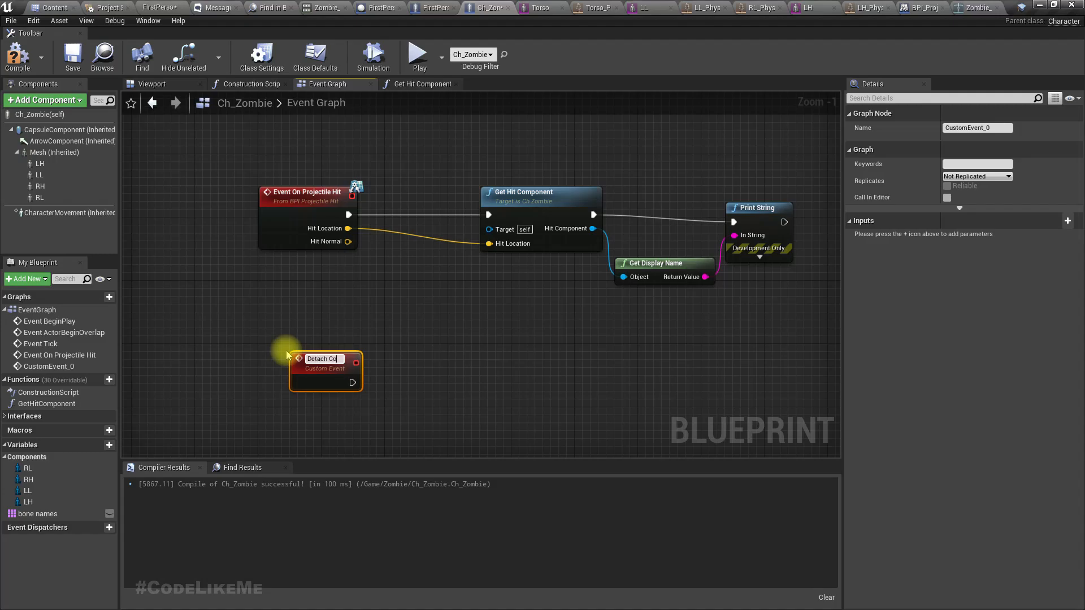
pyautogui.write('Detach Component')
pyautogui.press('Return')
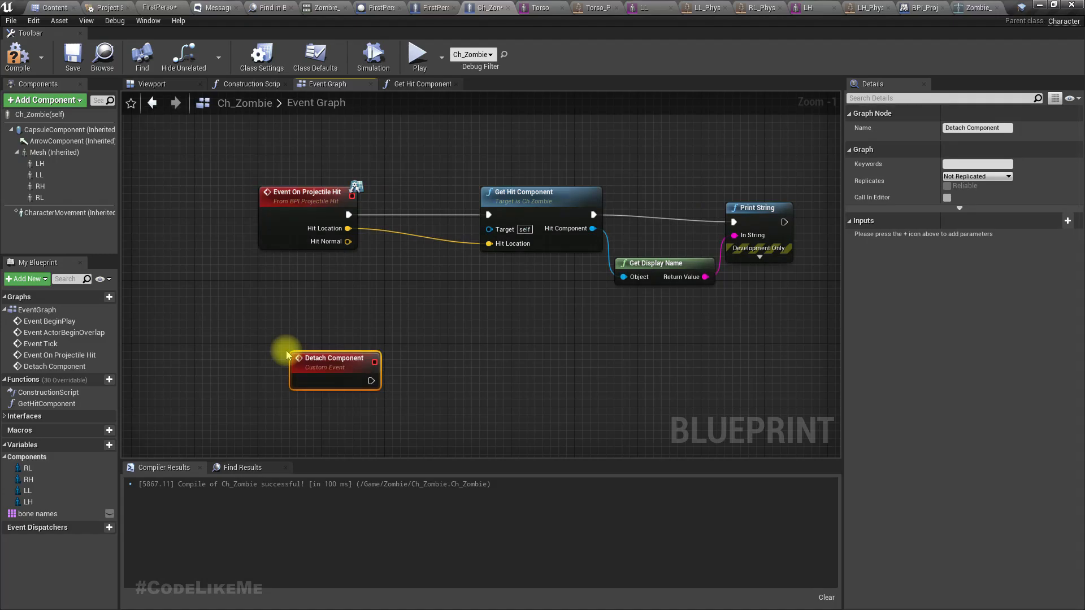
# - Add an input parameter to the Detach Component event and set its type to Skeletal Mesh Component object reference
pyautogui.click(45, 163)
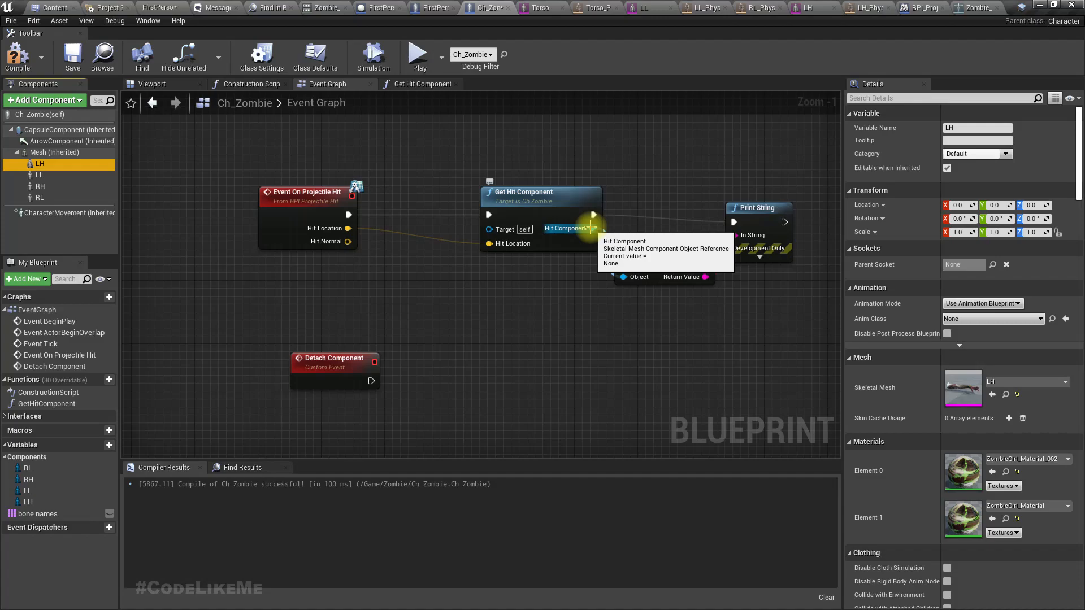
pyautogui.click(342, 361)
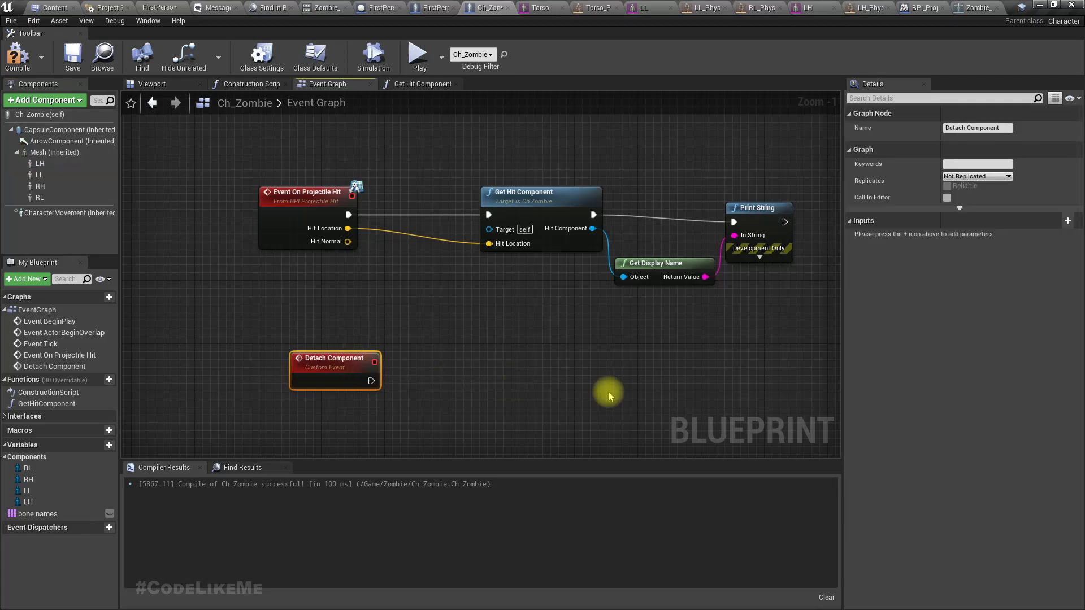
pyautogui.click(1067, 220)
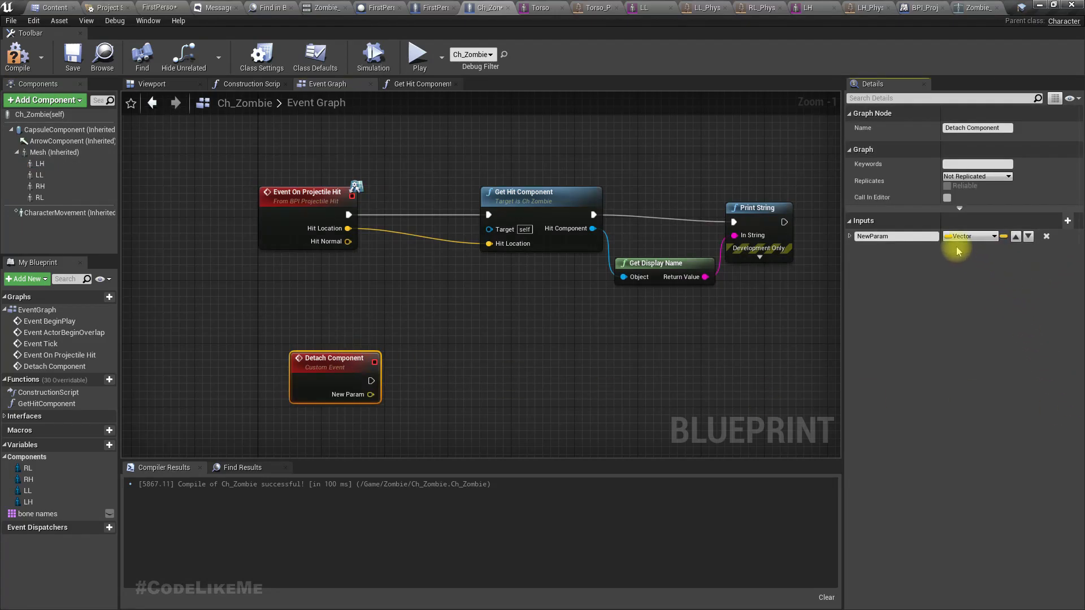
pyautogui.click(969, 236)
pyautogui.write('skl')
pyautogui.write('eletol')
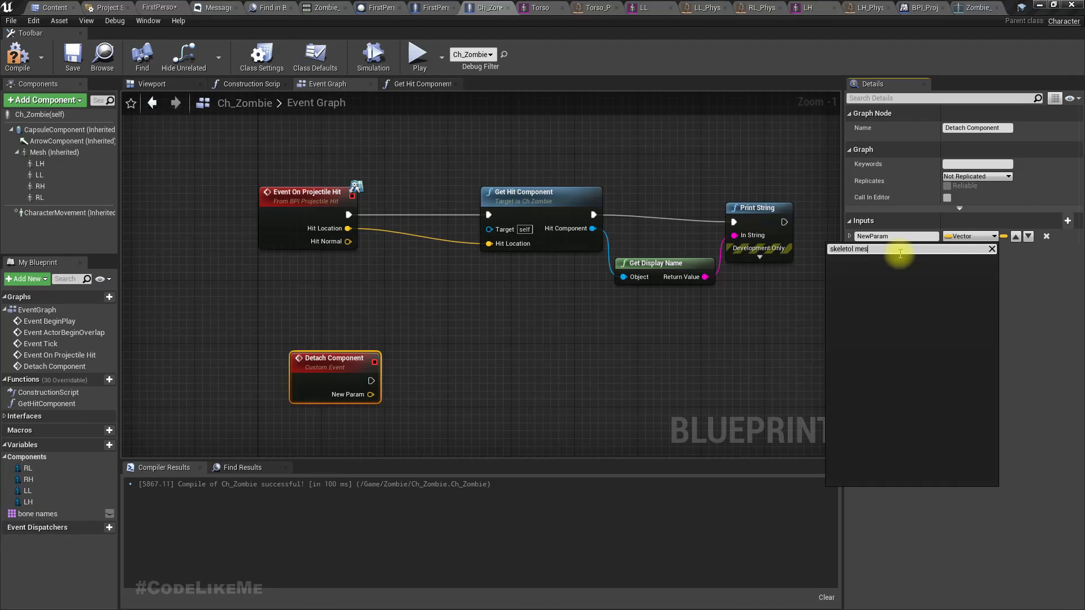
pyautogui.write(' mes')
pyautogui.press('BackSpace')
pyautogui.press('BackSpace')
pyautogui.press('BackSpace')
pyautogui.press('BackSpace')
pyautogui.press('BackSpace')
pyautogui.press('BackSpace')
pyautogui.write('e')
pyautogui.press('BackSpace')
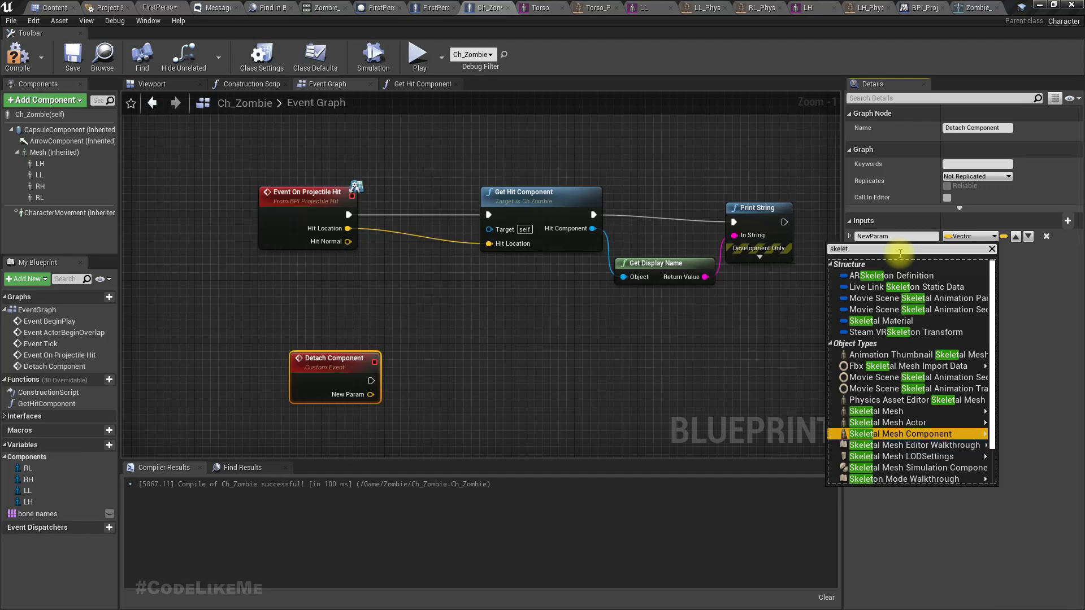
pyautogui.press('Right')
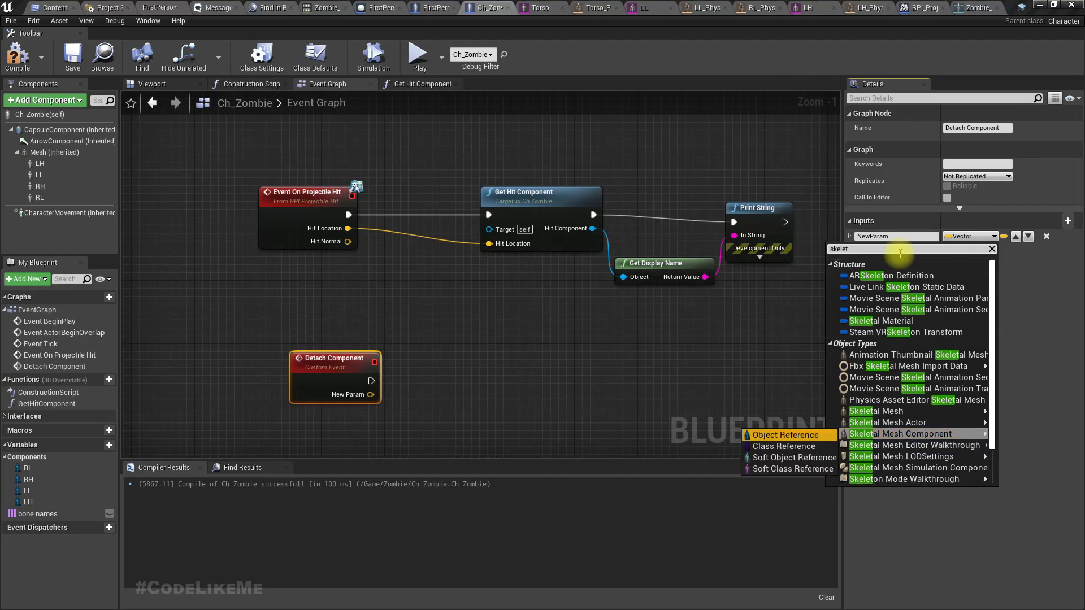
pyautogui.press('Return')
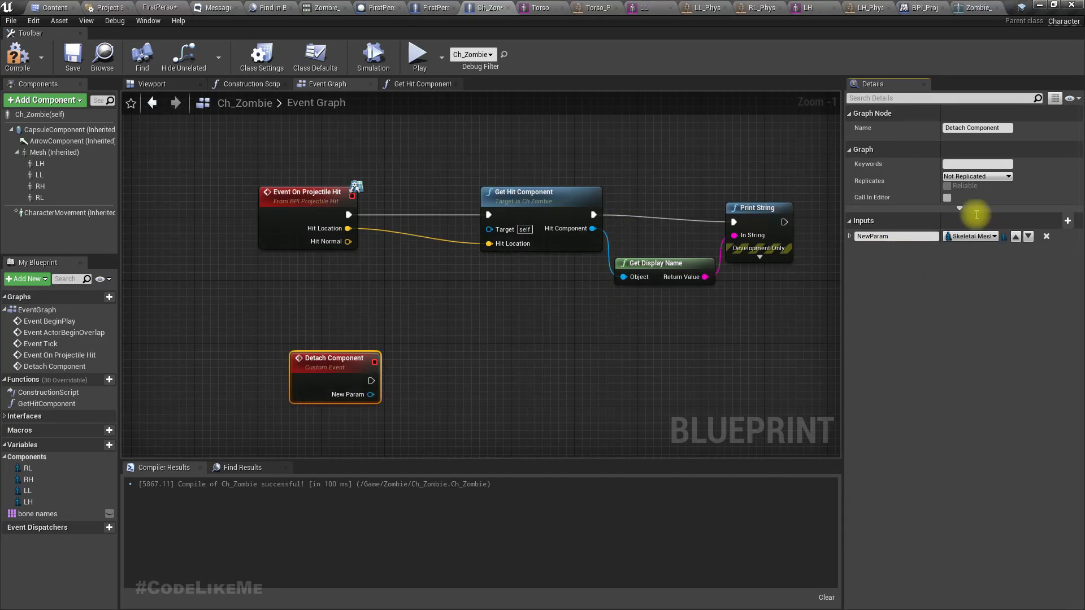
# - Name the Detach Component event's input sk component and compile the blueprint
pyautogui.click(917, 238)
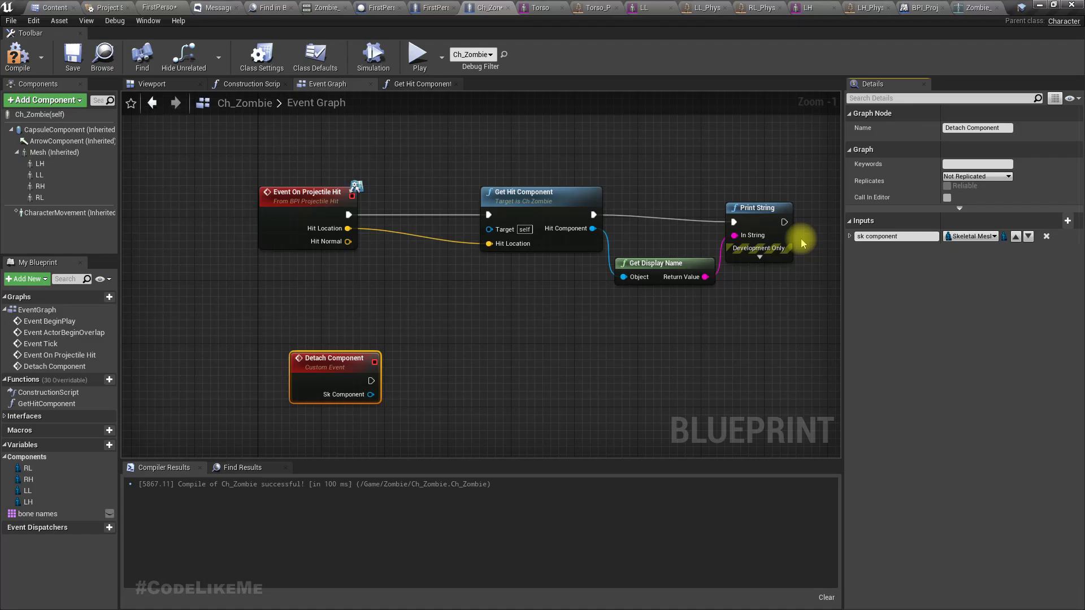
pyautogui.moveTo(546, 325); pyautogui.dragTo(438, 321, button='right')
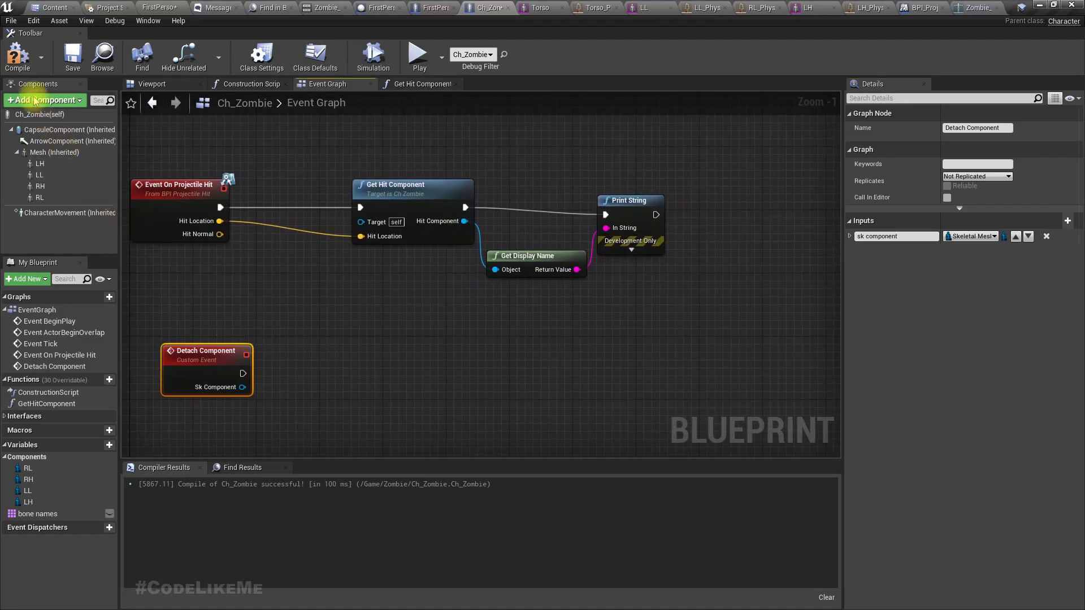
pyautogui.click(17, 60)
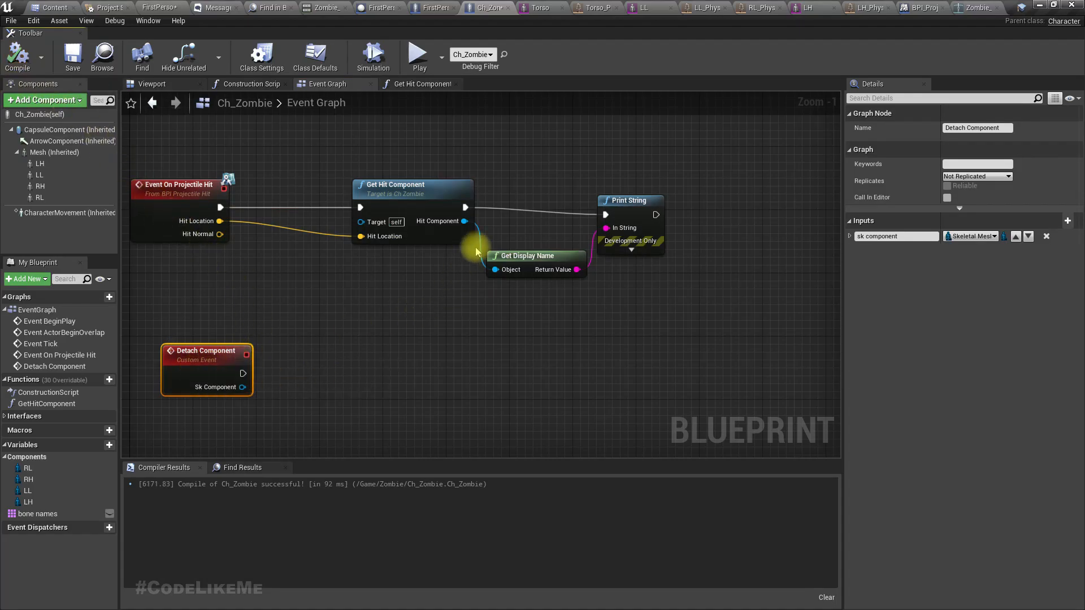
# - Compare Get Hit Component's Hit Component output with the inherited Mesh using a != node
pyautogui.moveTo(462, 221); pyautogui.dragTo(527, 305)
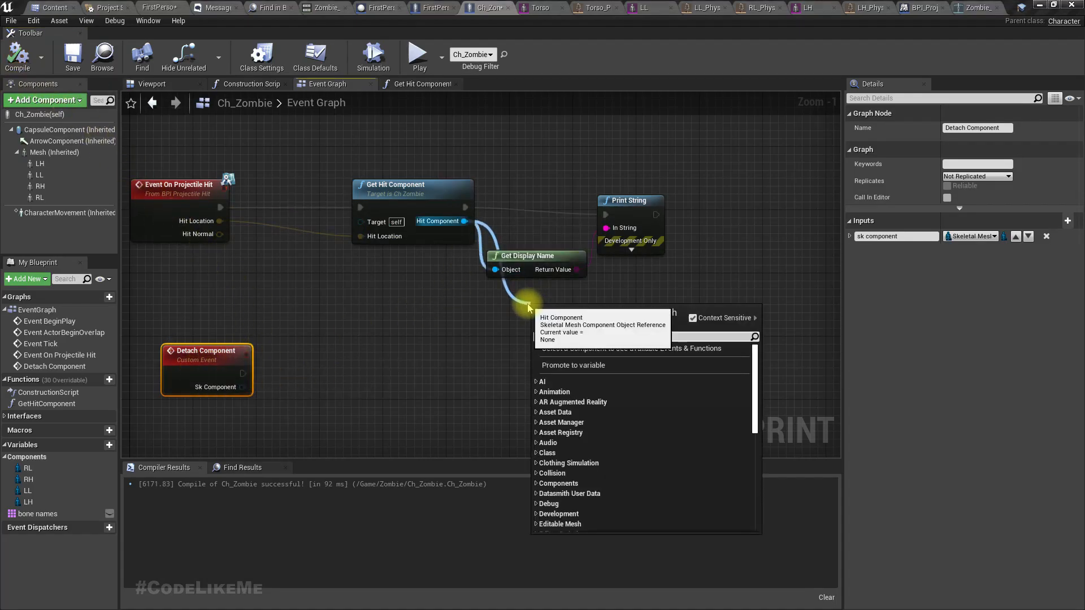
pyautogui.write('!=')
pyautogui.press('Return')
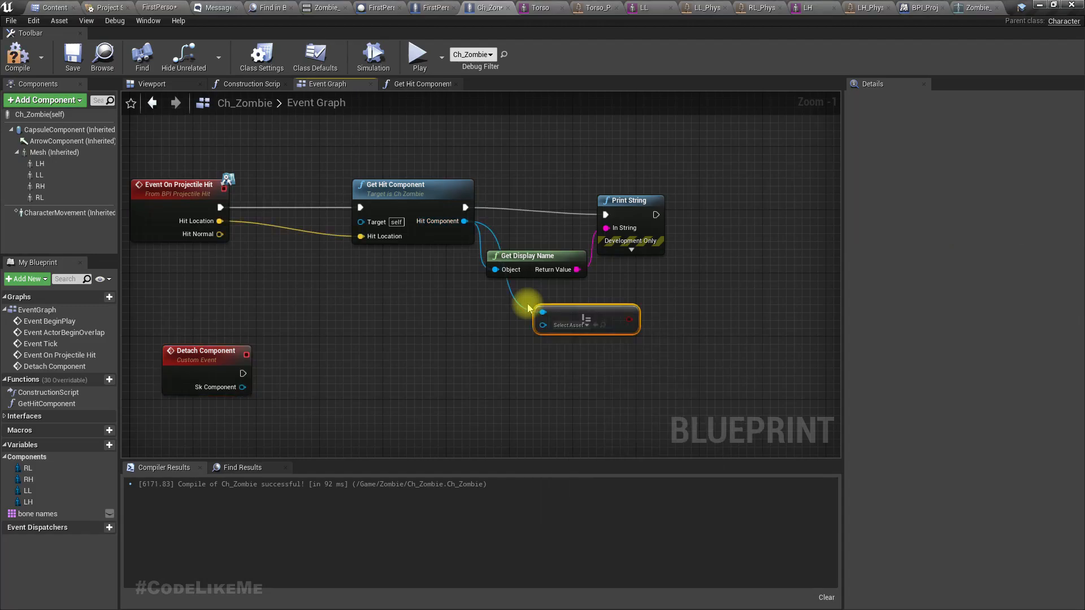
pyautogui.moveTo(56, 157); pyautogui.dragTo(558, 325)
pyautogui.moveTo(576, 324); pyautogui.dragTo(516, 349, button='right')
# - Add a Branch after Print String that uses the != result as its condition
pyautogui.moveTo(517, 342); pyautogui.dragTo(662, 230)
pyautogui.write('branch')
pyautogui.press('Return')
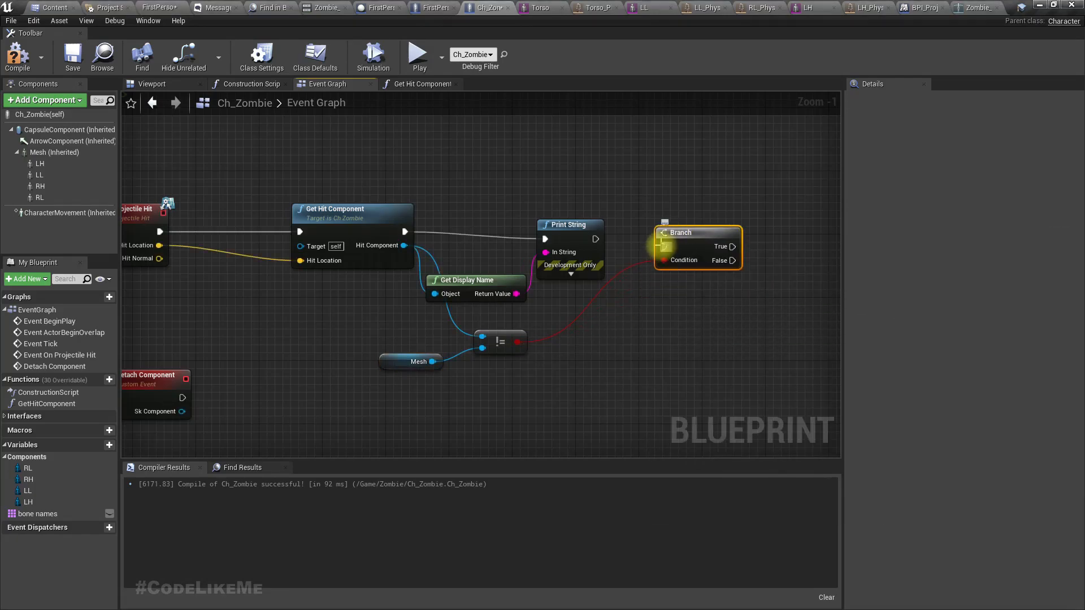
pyautogui.moveTo(615, 275); pyautogui.dragTo(531, 279, button='right')
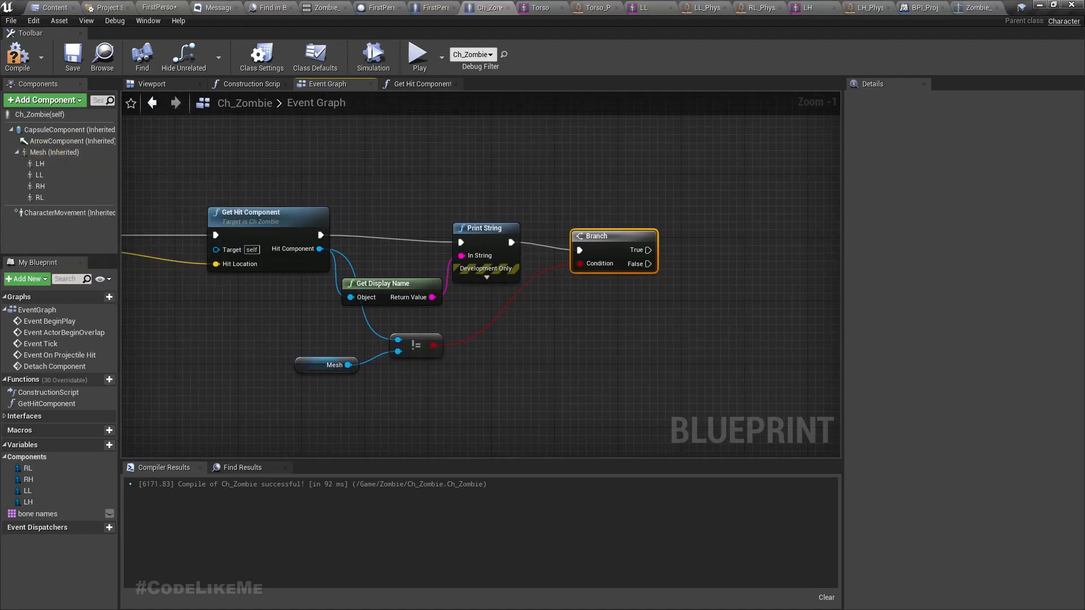
# - Call Detach Component from the Branch's True output and pass Hit Component to its Sk Component input
pyautogui.moveTo(547, 335); pyautogui.dragTo(502, 325, button='right')
pyautogui.moveTo(600, 245); pyautogui.dragTo(702, 251, button='right')
pyautogui.moveTo(702, 251); pyautogui.dragTo(727, 257)
pyautogui.write('d')
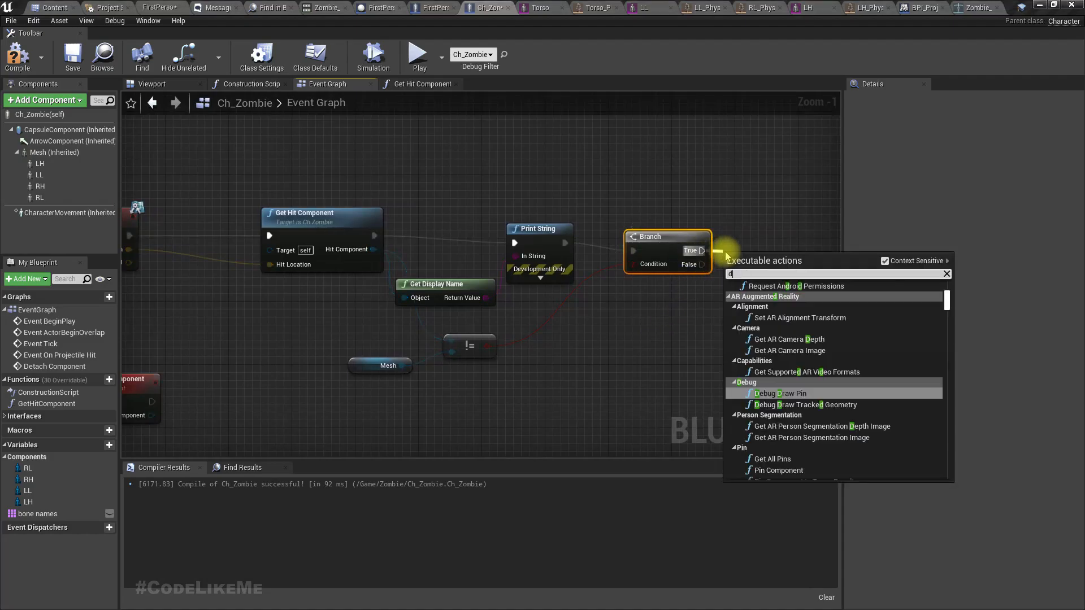
pyautogui.write('eta')
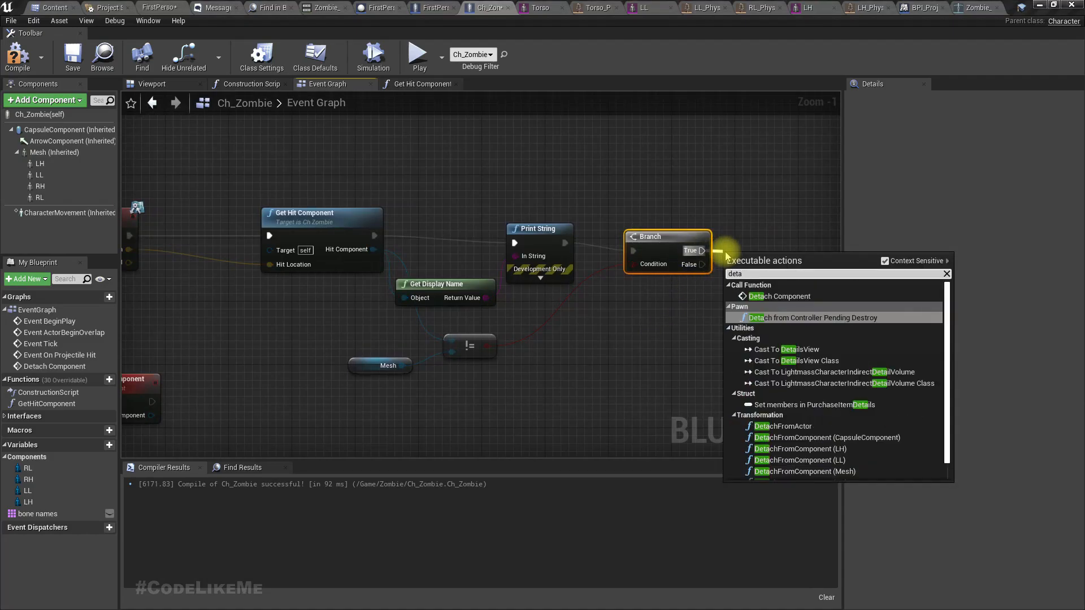
pyautogui.write('ch compo')
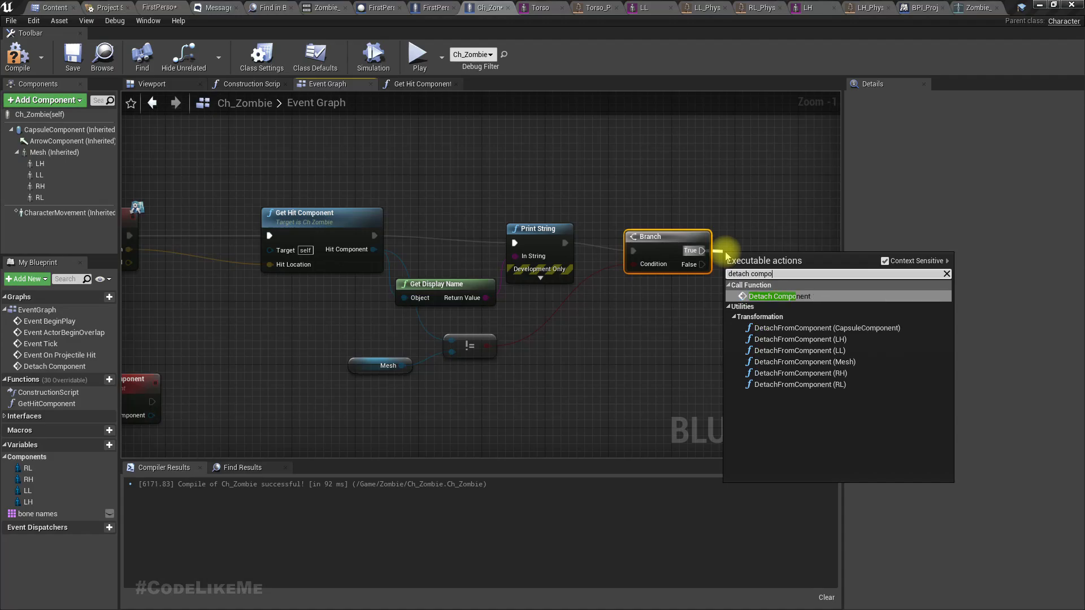
pyautogui.press('Return')
pyautogui.moveTo(721, 249); pyautogui.dragTo(606, 249, button='right')
pyautogui.moveTo(551, 311); pyautogui.dragTo(593, 306, button='right')
pyautogui.moveTo(300, 244); pyautogui.dragTo(696, 284)
# - Move the Detach Component custom event further down, clear of the projectile hit logic
pyautogui.moveTo(363, 291); pyautogui.dragTo(569, 163, button='right')
pyautogui.click(263, 274)
pyautogui.moveTo(262, 274); pyautogui.dragTo(270, 347)
pyautogui.moveTo(270, 347); pyautogui.dragTo(325, 311, button='right')
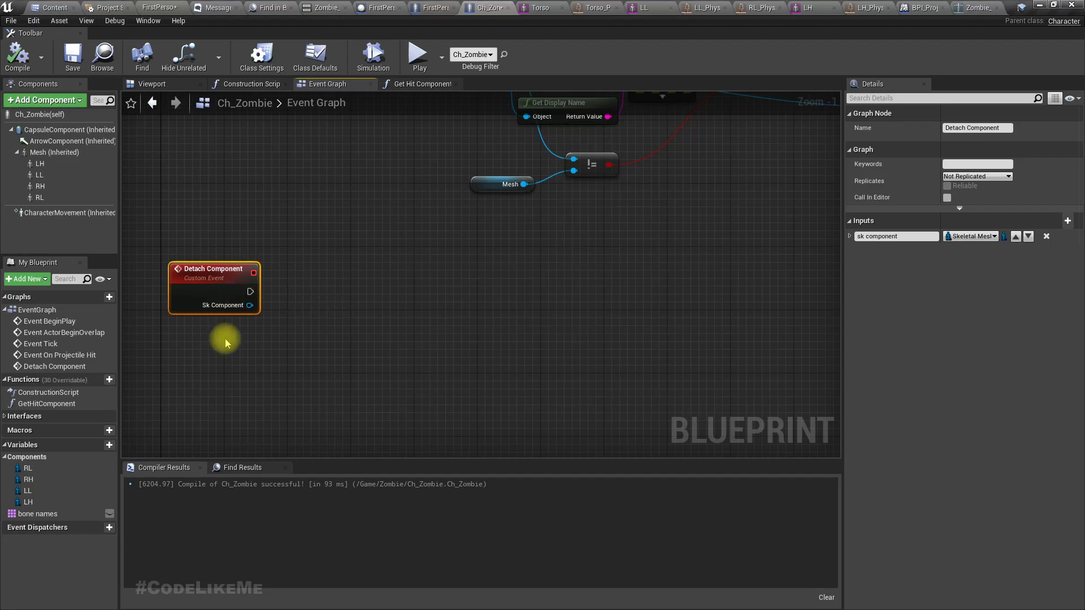
# - From the Detach Component event, run Set Master Pose Component on Sk Component, followed by a Delay of 0.1 seconds
pyautogui.moveTo(250, 305); pyautogui.dragTo(277, 330)
pyautogui.write('set master')
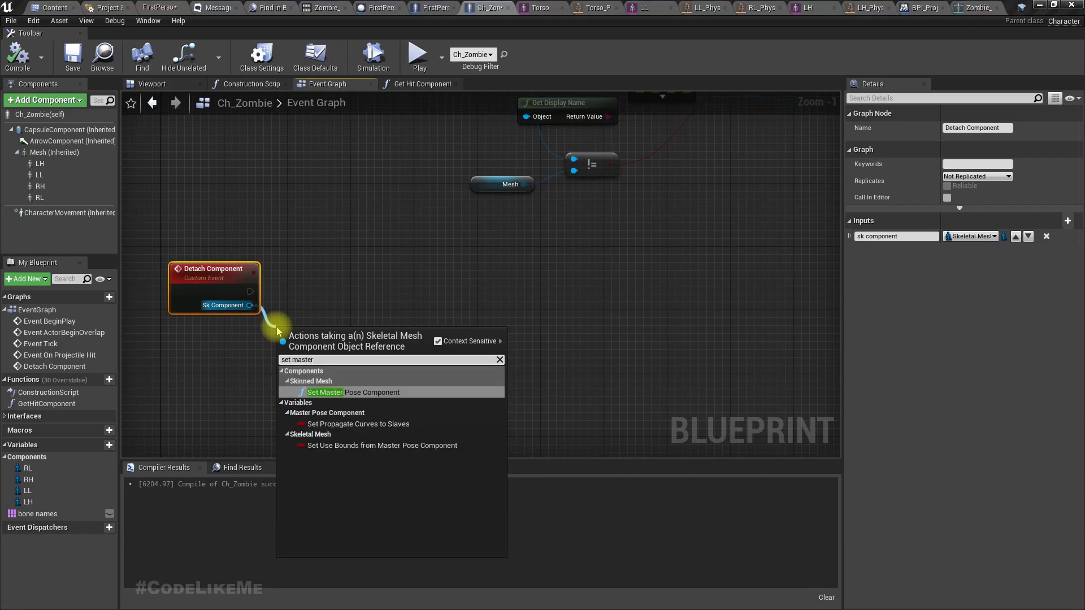
pyautogui.press('Return')
pyautogui.moveTo(395, 338); pyautogui.dragTo(499, 314)
pyautogui.scroll(-5, 610, 429)
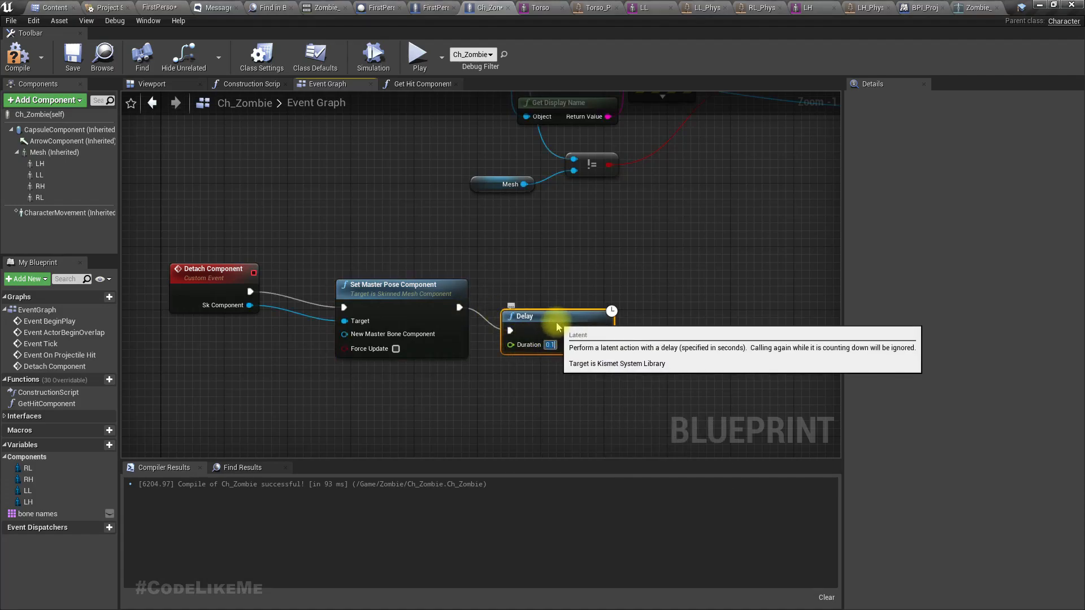
# - Run Set Simulate Physics on Sk Component with Simulate enabled once the Delay completes, and compile and save everything
pyautogui.moveTo(319, 318); pyautogui.dragTo(194, 312, button='right')
pyautogui.moveTo(128, 300); pyautogui.dragTo(281, 370)
pyautogui.write('set simul')
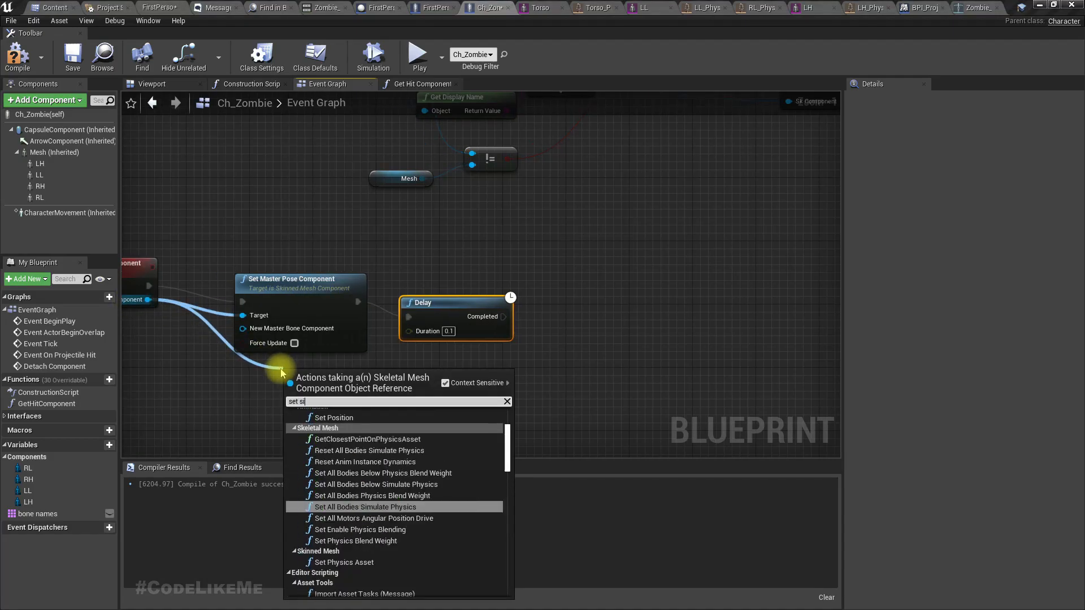
pyautogui.press('Down')
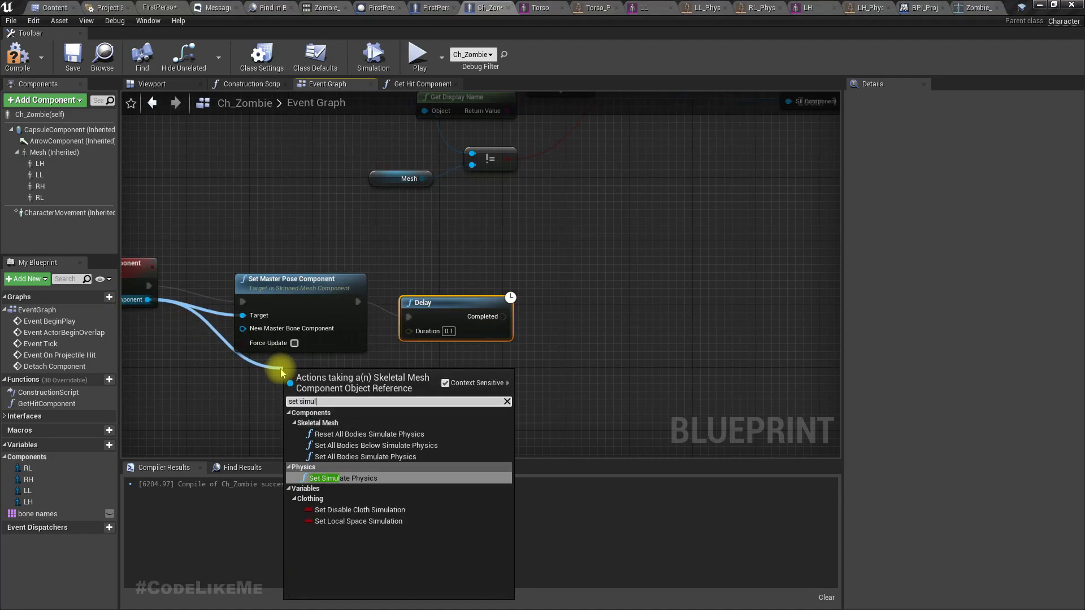
pyautogui.press('Return')
pyautogui.moveTo(337, 379); pyautogui.dragTo(677, 323)
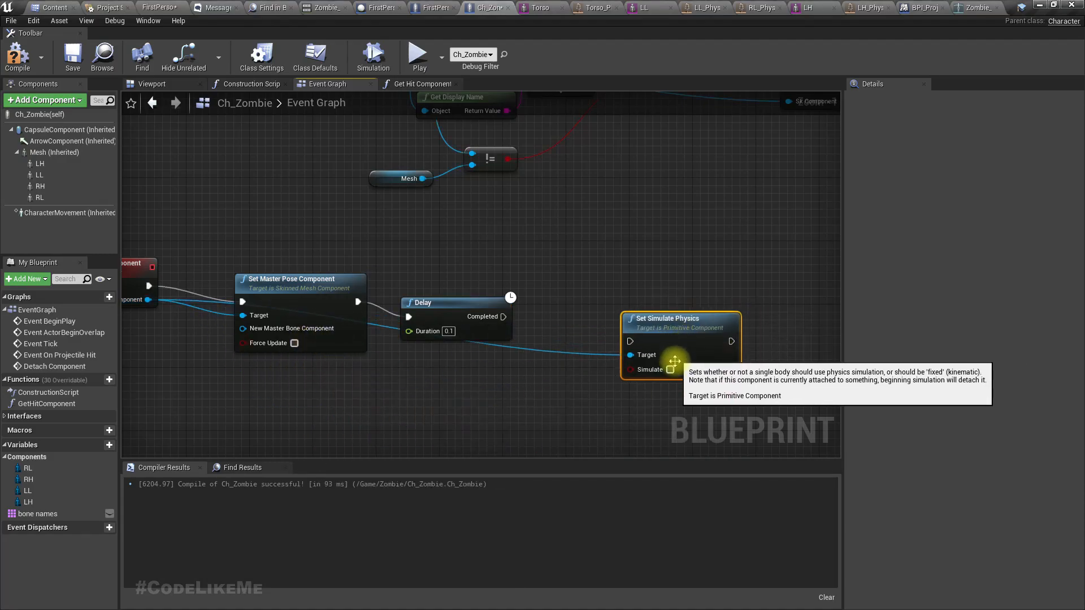
pyautogui.click(670, 370)
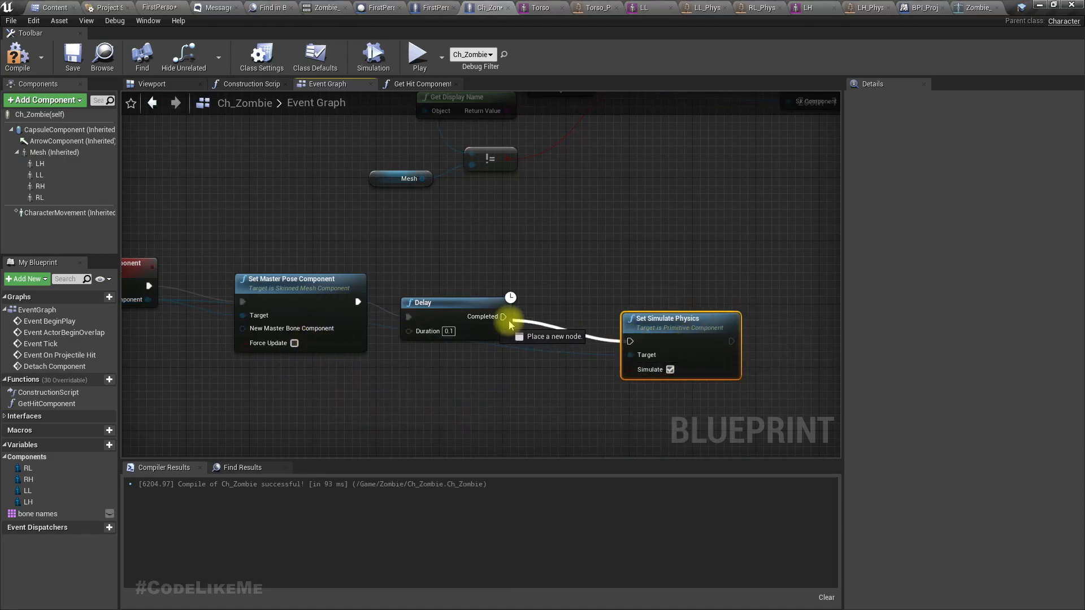
pyautogui.click(25, 68)
pyautogui.hotkey('ctrl', 'shift', 's')
# - Play-test the level full screen by shooting the zombie's arms, legs and torso, and end the session
pyautogui.click(163, 7)
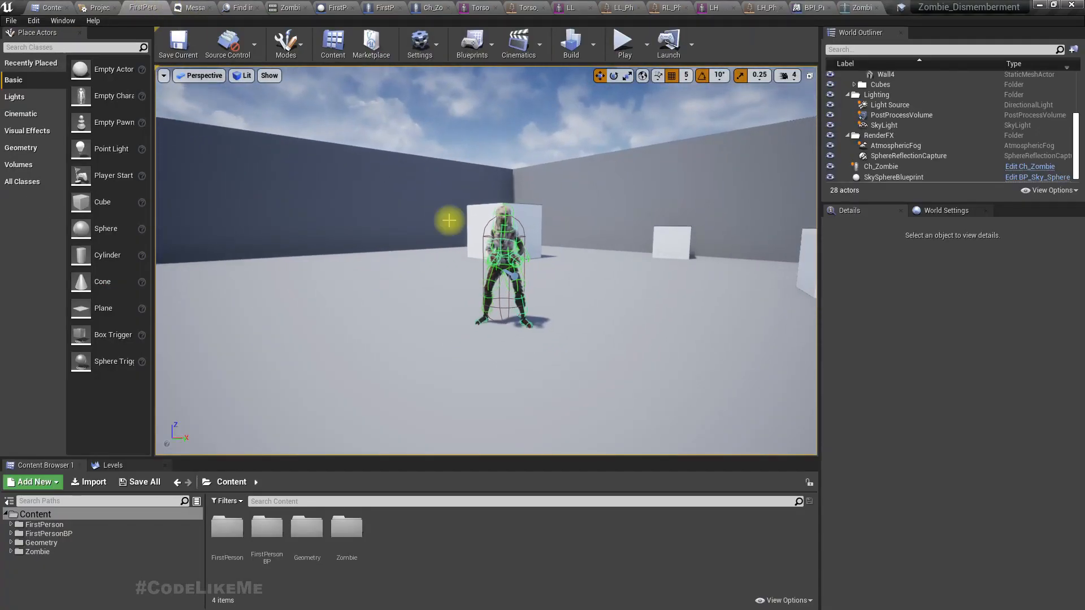
pyautogui.press('F11')
pyautogui.hotkey('alt', 'p')
pyautogui.click(448, 220)
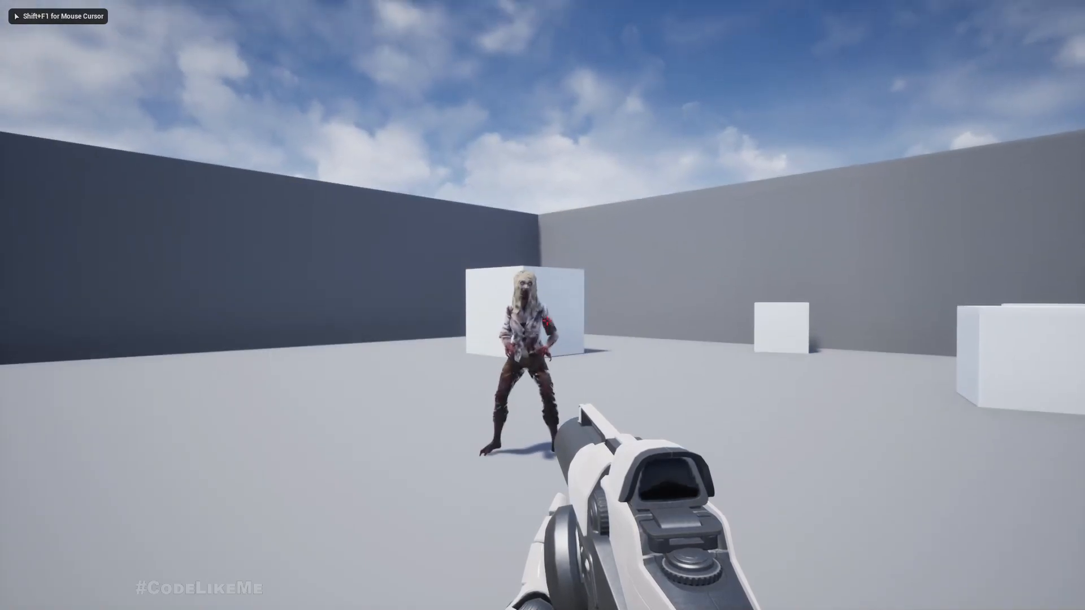
pyautogui.click(547, 321)
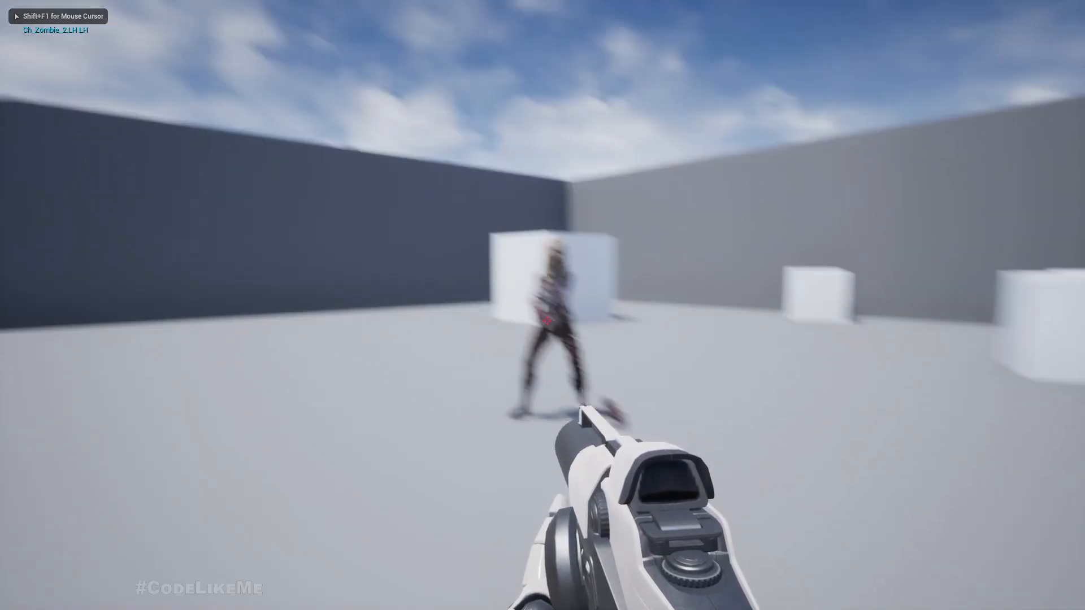
pyautogui.click(547, 321)
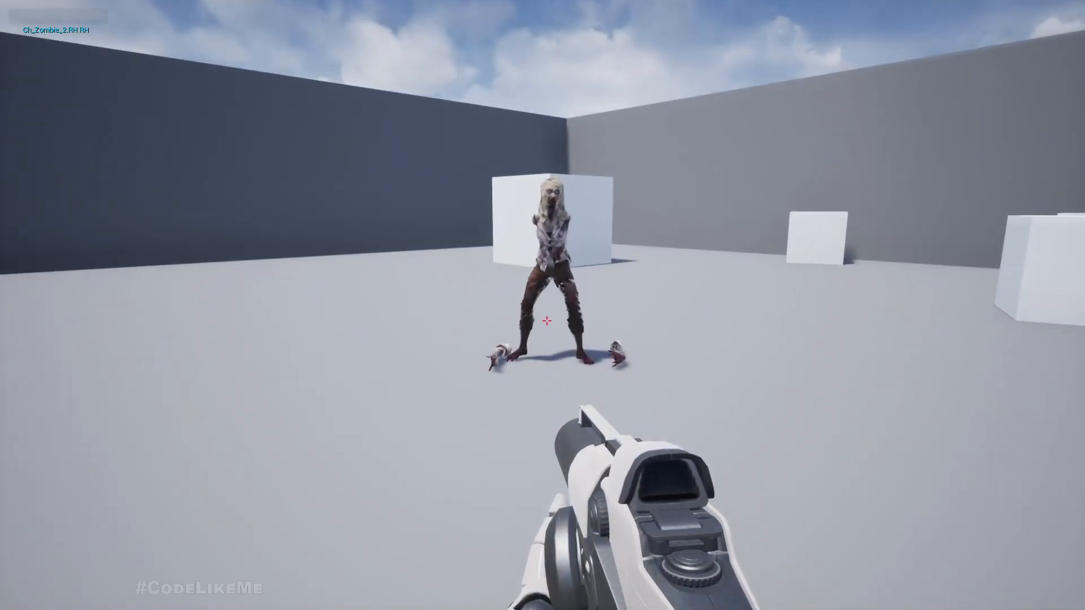
pyautogui.click(547, 321)
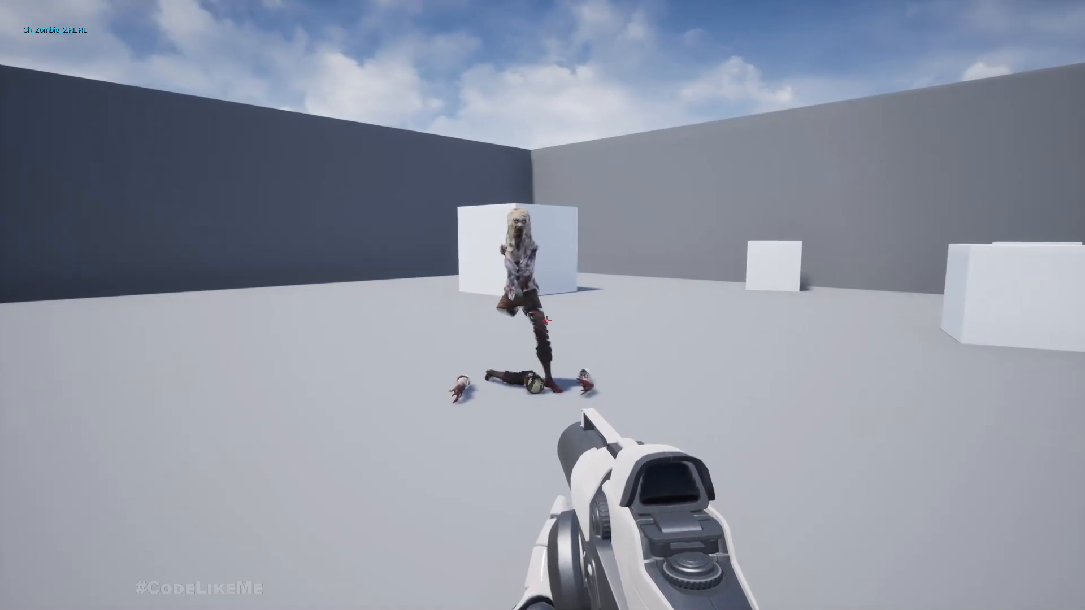
pyautogui.click(547, 321)
pyautogui.click(547, 321)
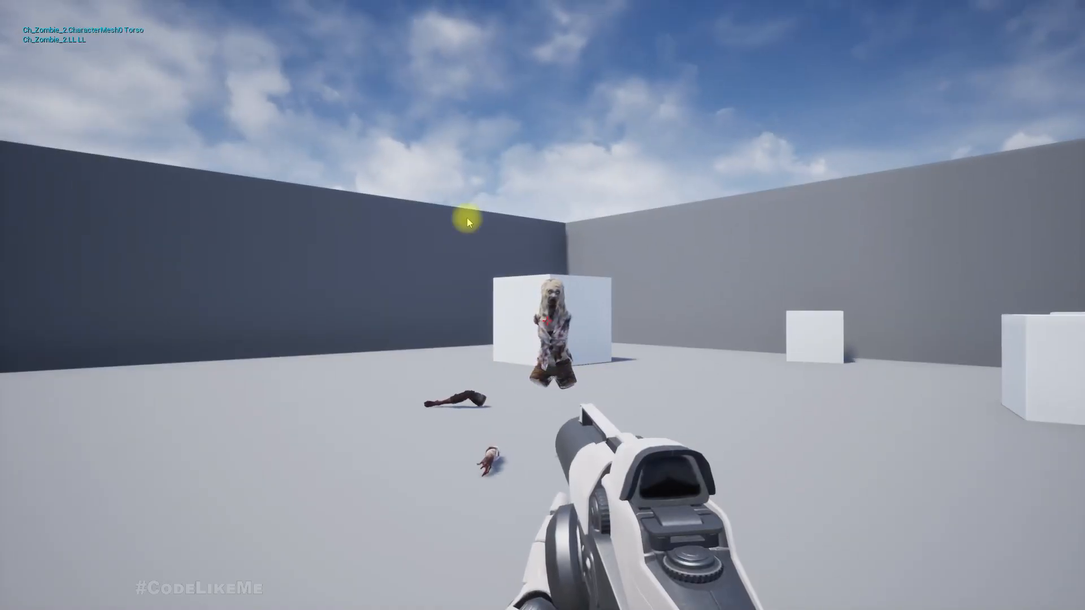
pyautogui.press('Escape')
# - Play-test the level by shooting both of the zombie's arms and both legs, and end the session
pyautogui.moveTo(453, 243); pyautogui.dragTo(475, 247, button='right')
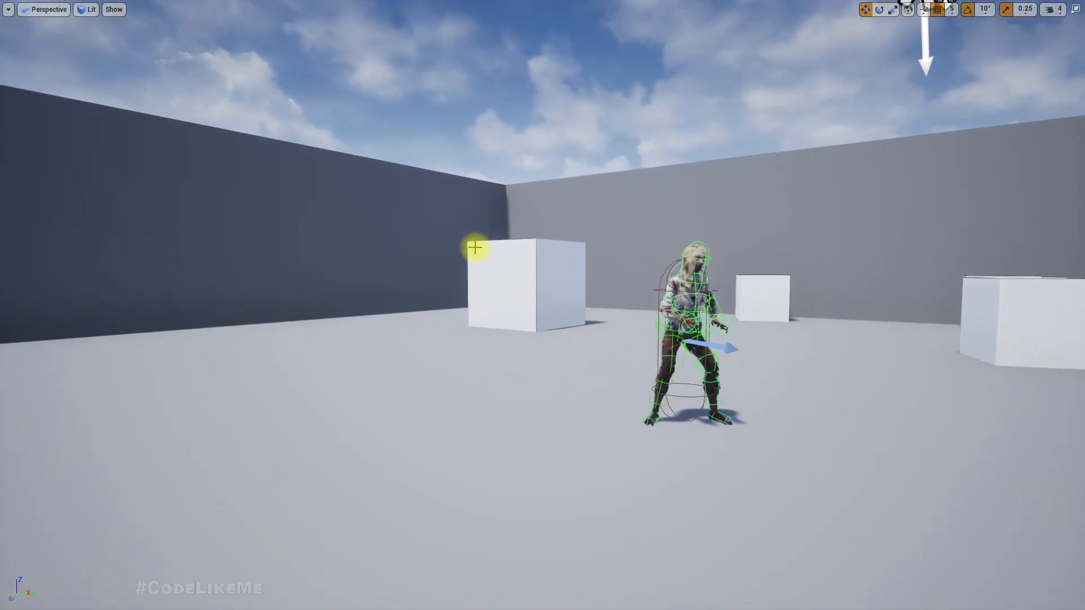
pyautogui.hotkey('alt', 'p')
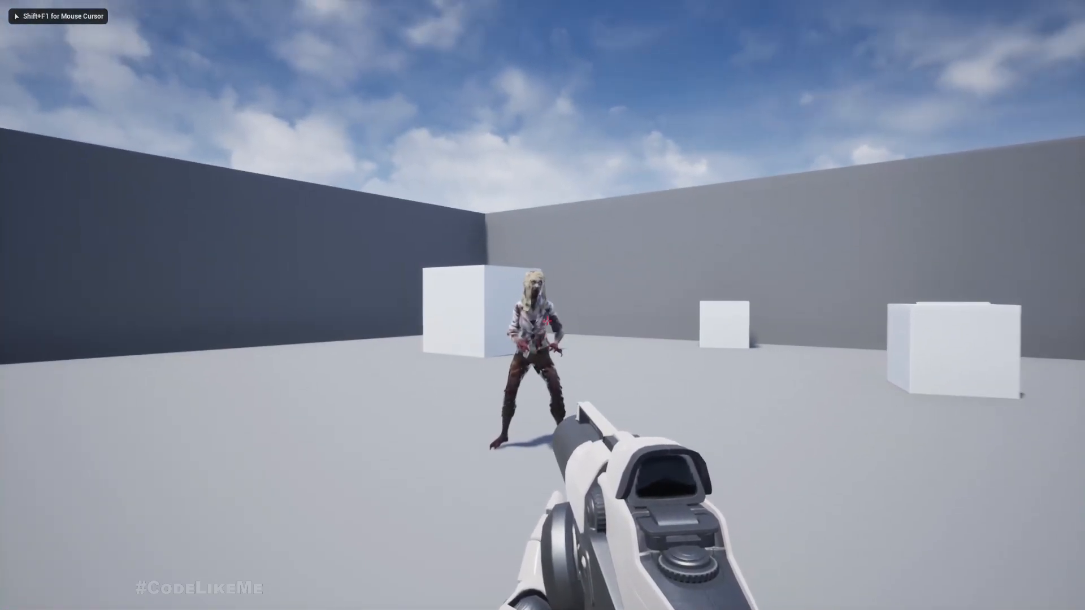
pyautogui.click(547, 321)
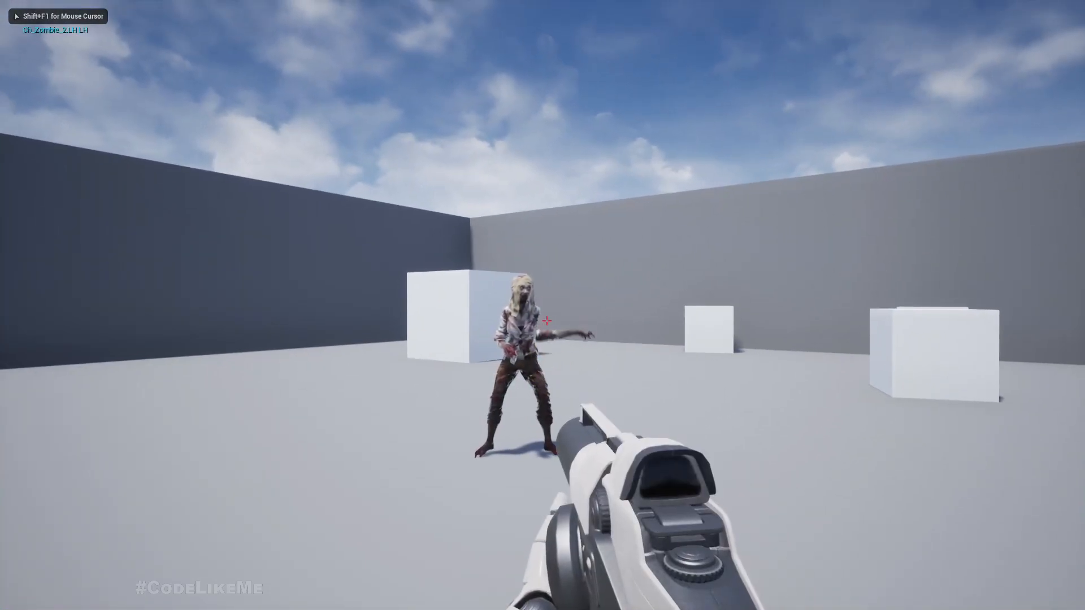
pyautogui.click(546, 321)
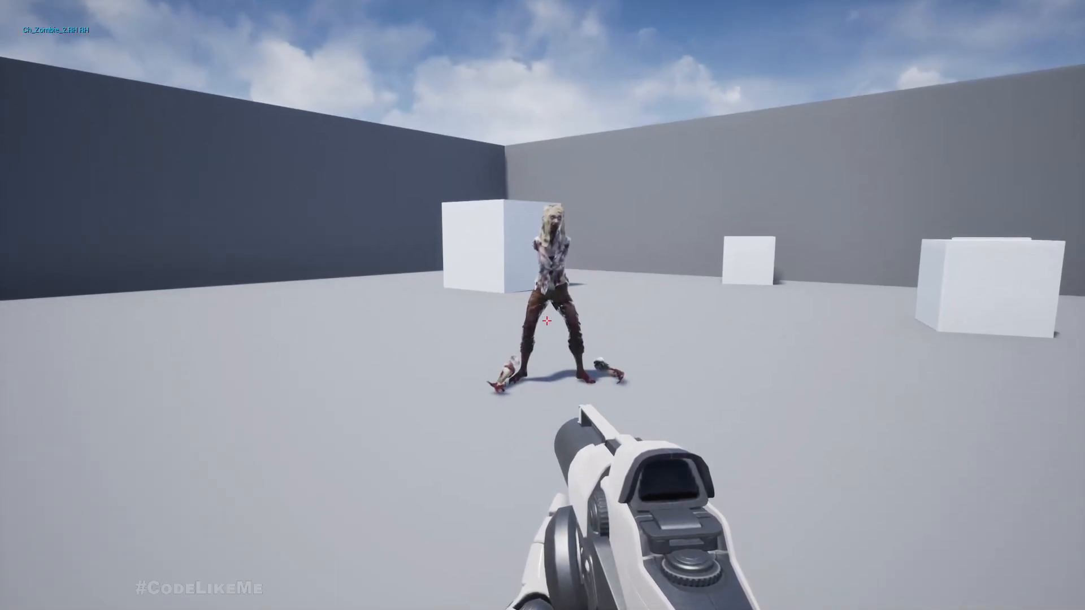
pyautogui.click(547, 320)
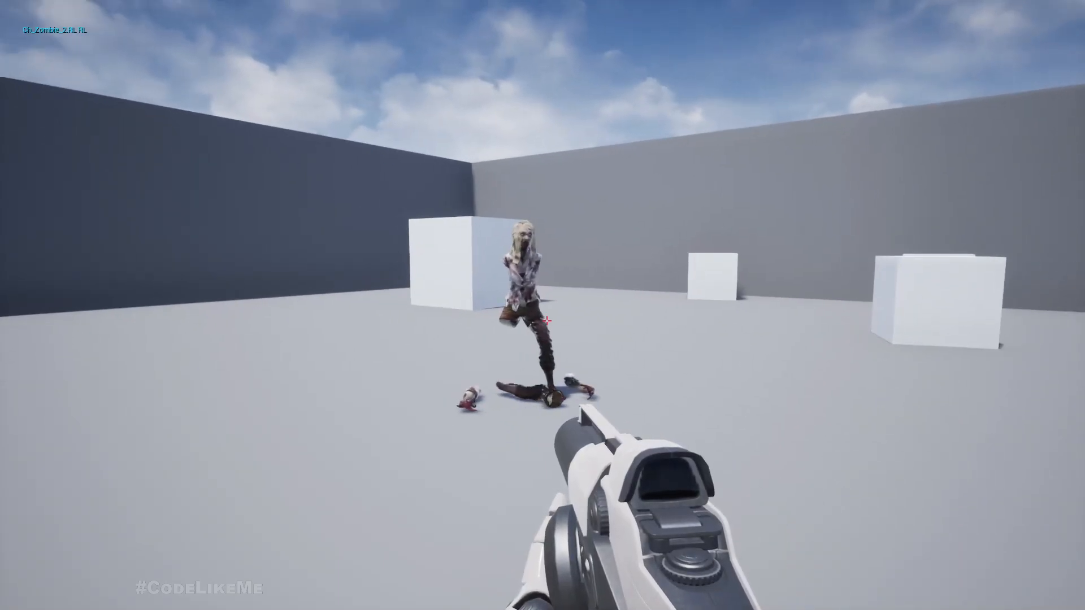
pyautogui.click(547, 321)
pyautogui.press('Escape')
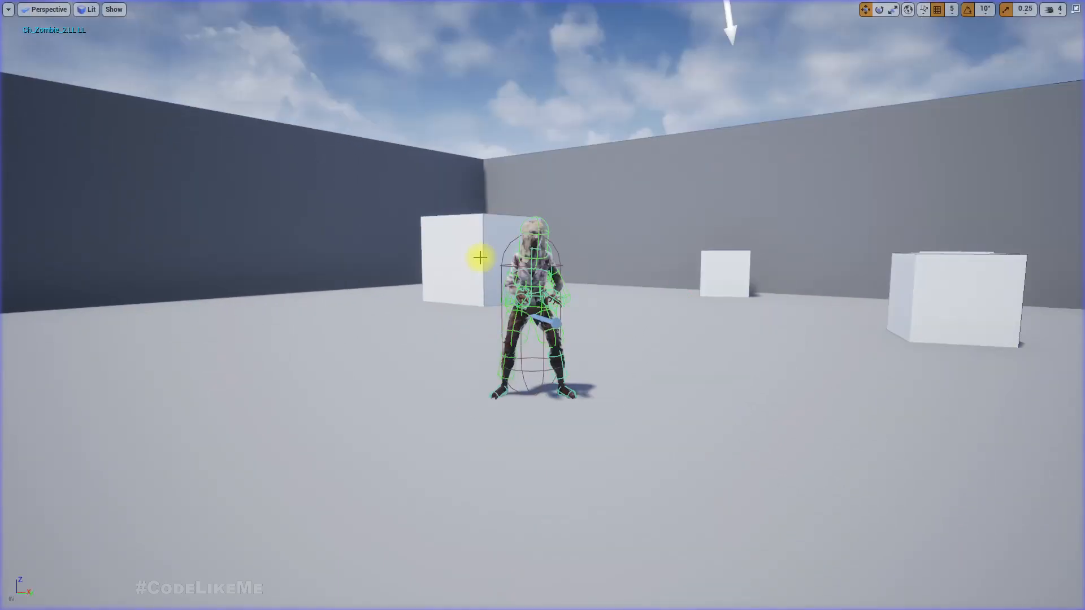
# - Play-test again, shooting the zombie's legs and arms off from closer range and inspecting the detached limbs, and end the session
pyautogui.hotkey('alt', 'p')
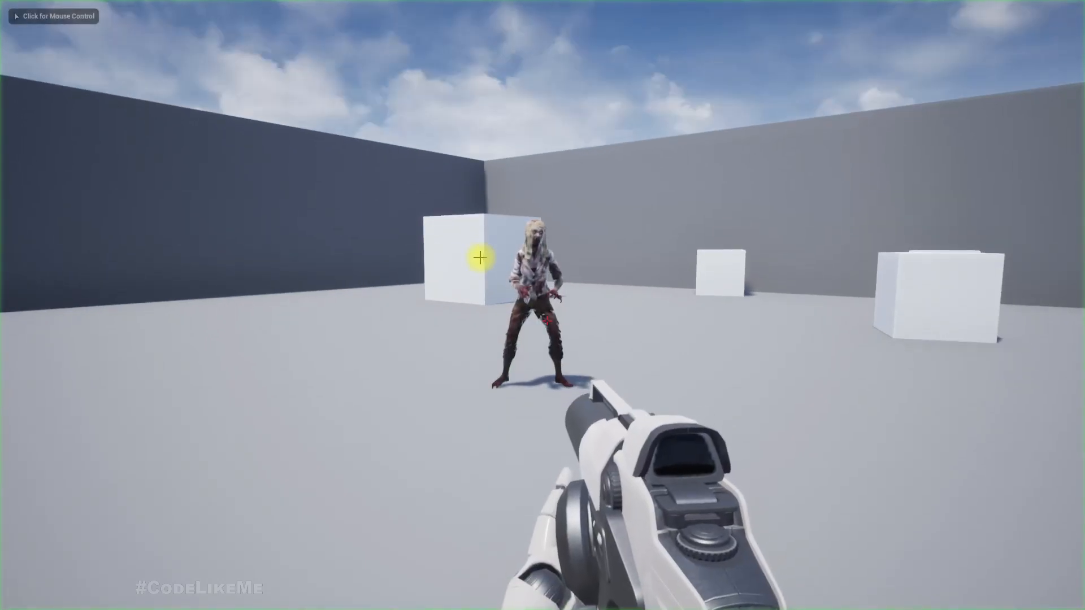
pyautogui.click(478, 254)
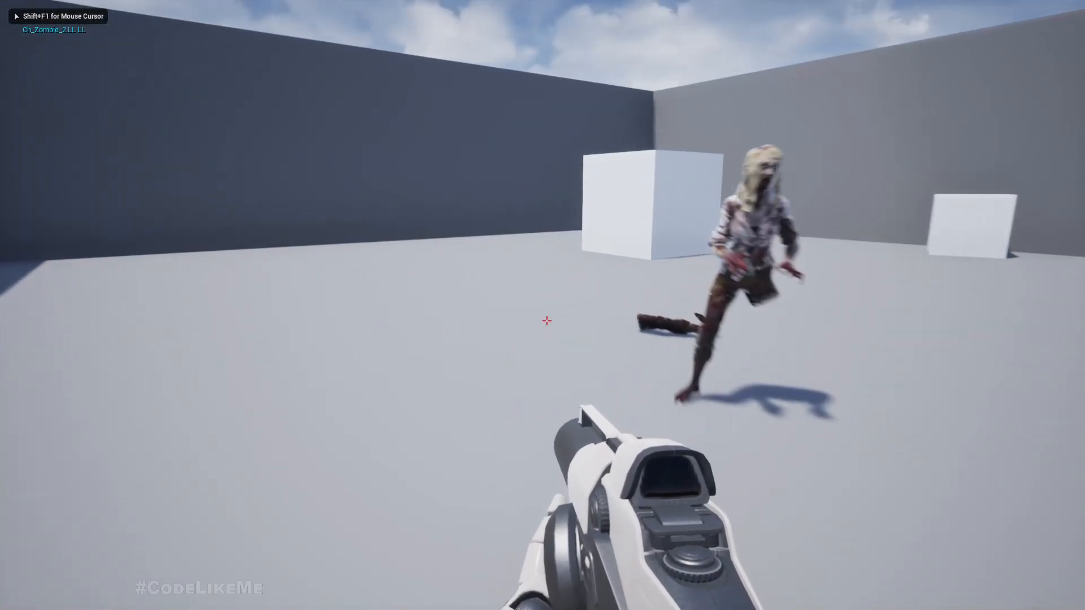
pyautogui.press('w')
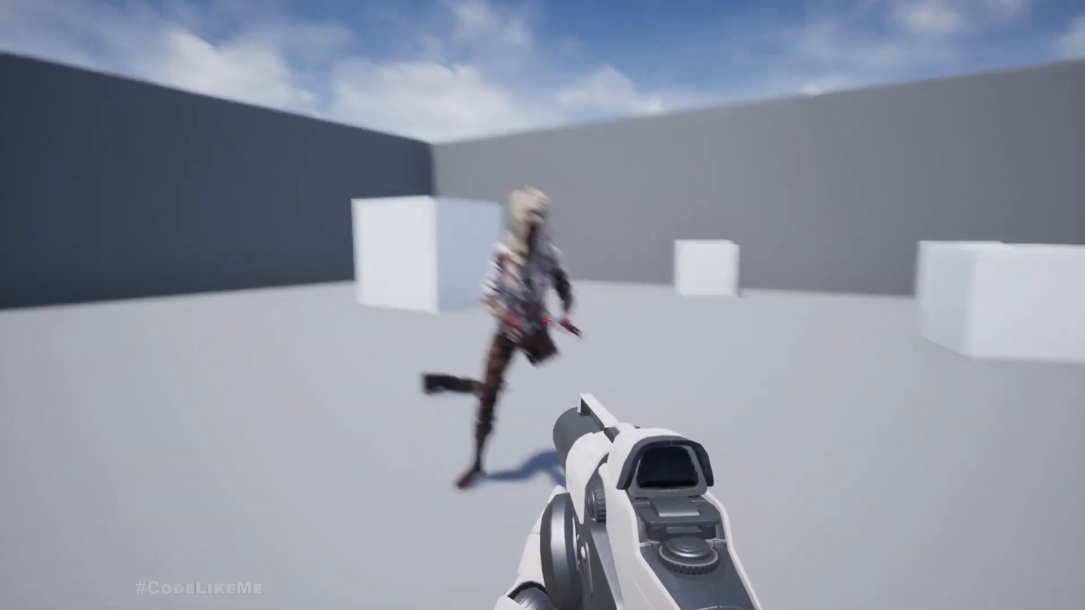
pyautogui.click(547, 321)
pyautogui.click(546, 321)
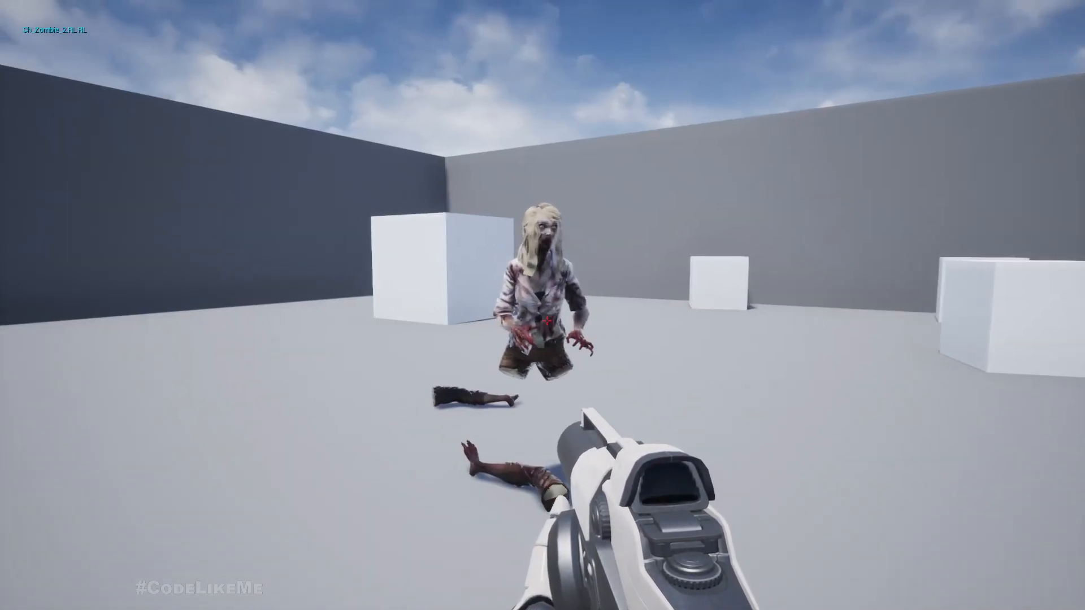
pyautogui.click(547, 321)
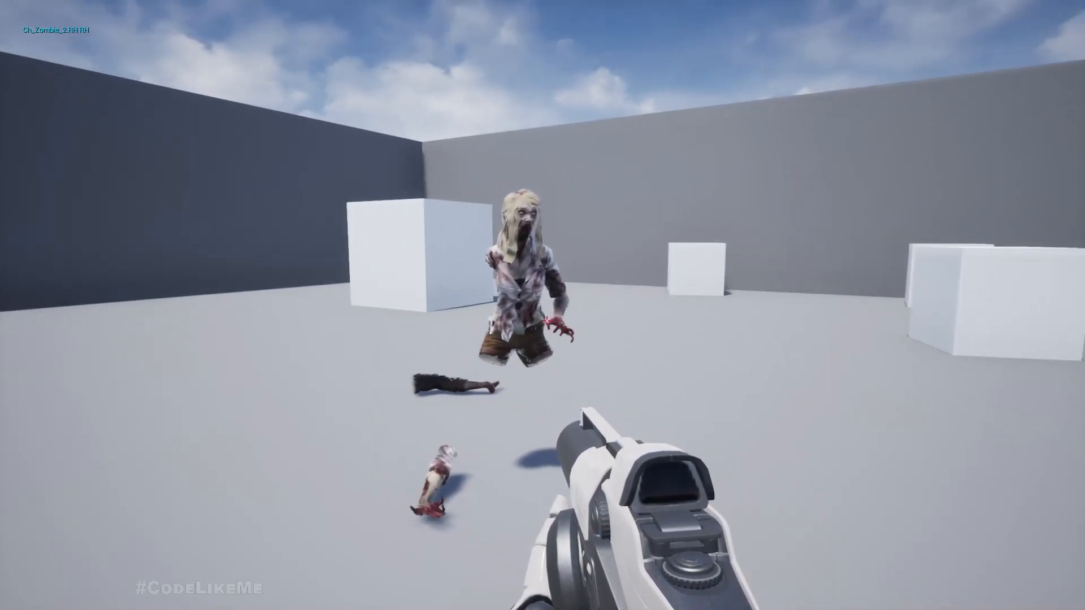
pyautogui.click(547, 320)
pyautogui.click(547, 321)
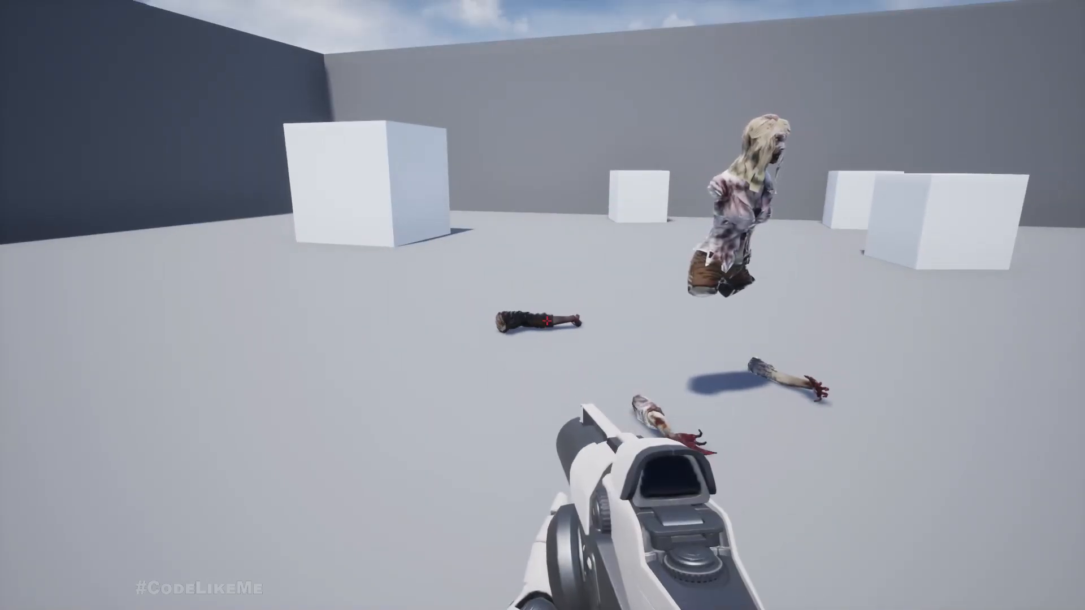
pyautogui.press('Escape')
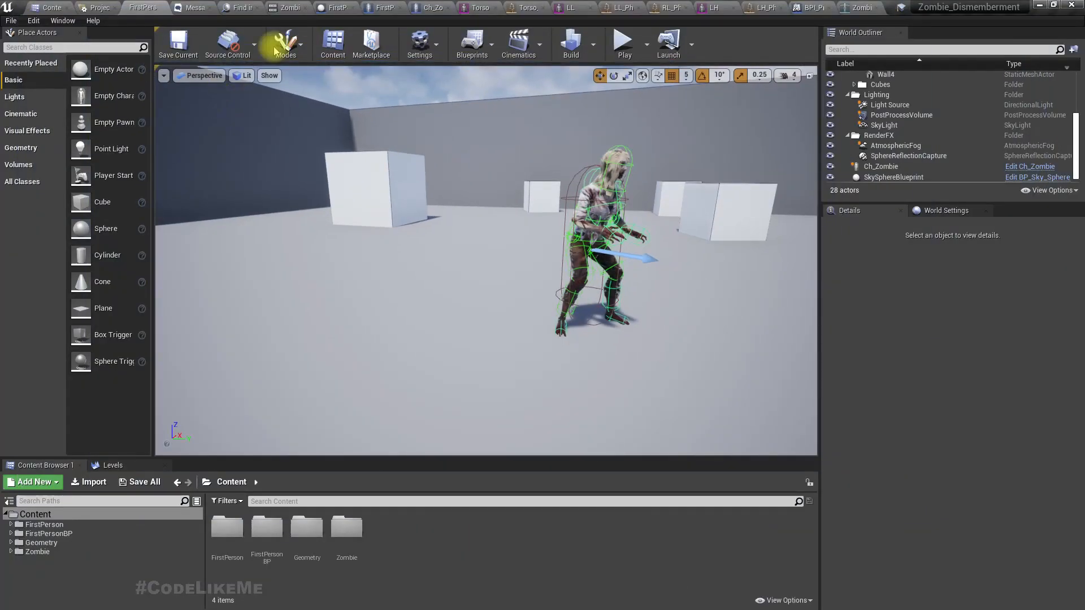
# - In the FirstPersonProjectile event graph, connect On Projectile Hit's execution output to Add Impulse at Location and compile
pyautogui.click(381, 8)
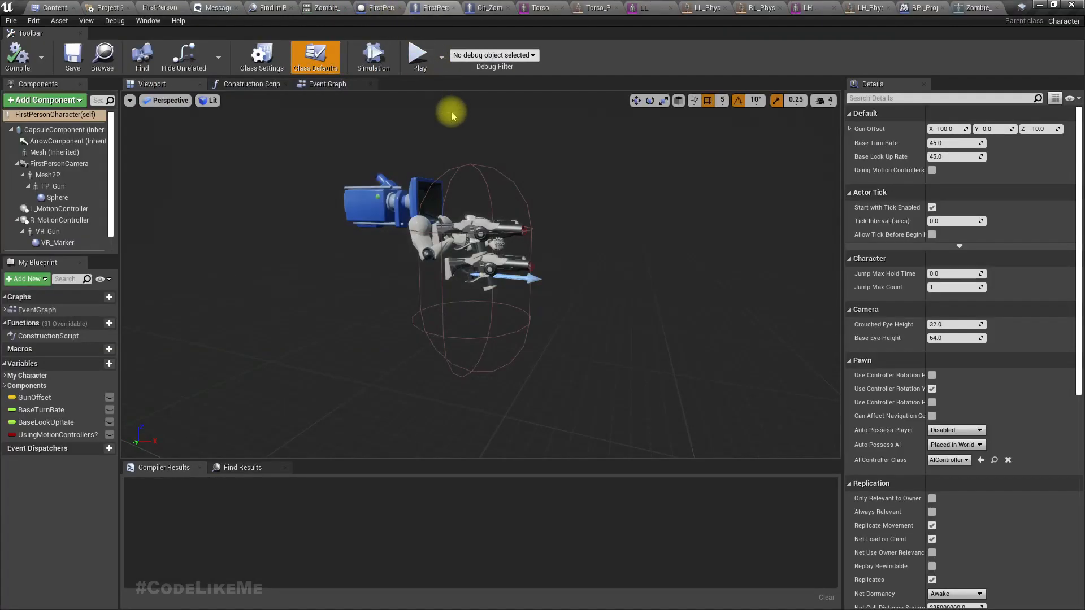
pyautogui.click(379, 8)
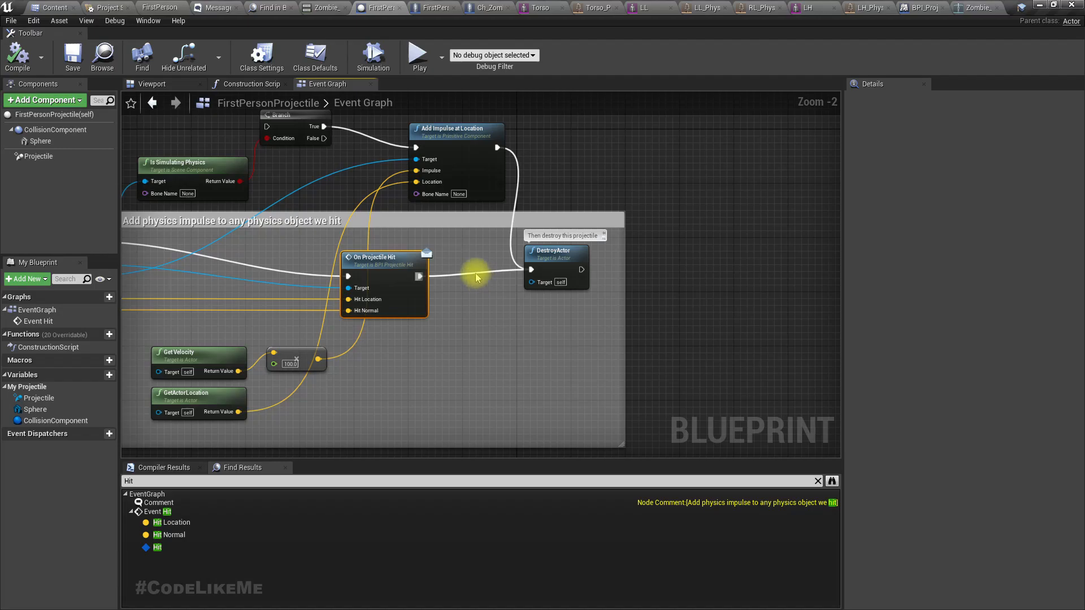
pyautogui.moveTo(420, 276); pyautogui.dragTo(410, 148)
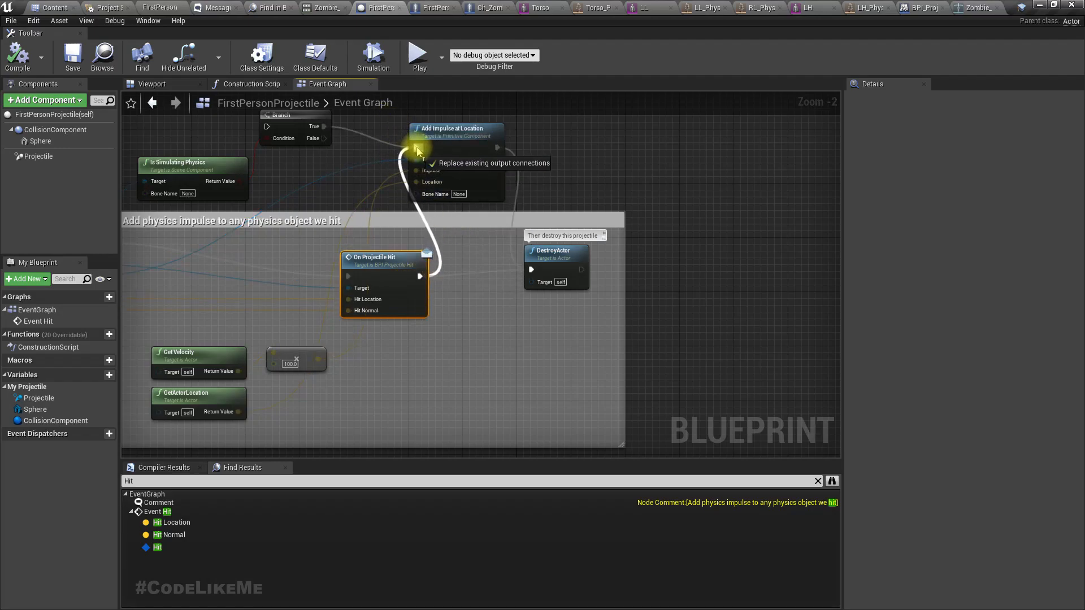
pyautogui.moveTo(417, 150); pyautogui.dragTo(416, 148)
pyautogui.click(17, 56)
pyautogui.click(157, 7)
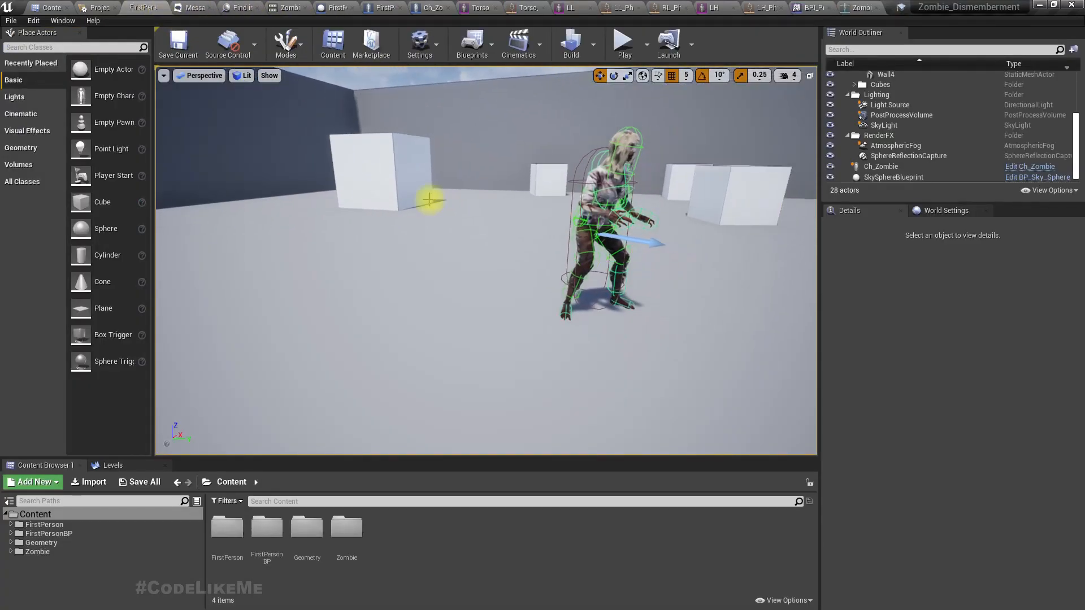
# - Play-test the impulse full screen by shooting the zombie's attached limbs and the severed ones on the floor, and end the session
pyautogui.press('F11')
pyautogui.hotkey('alt', 'p')
pyautogui.click(430, 200)
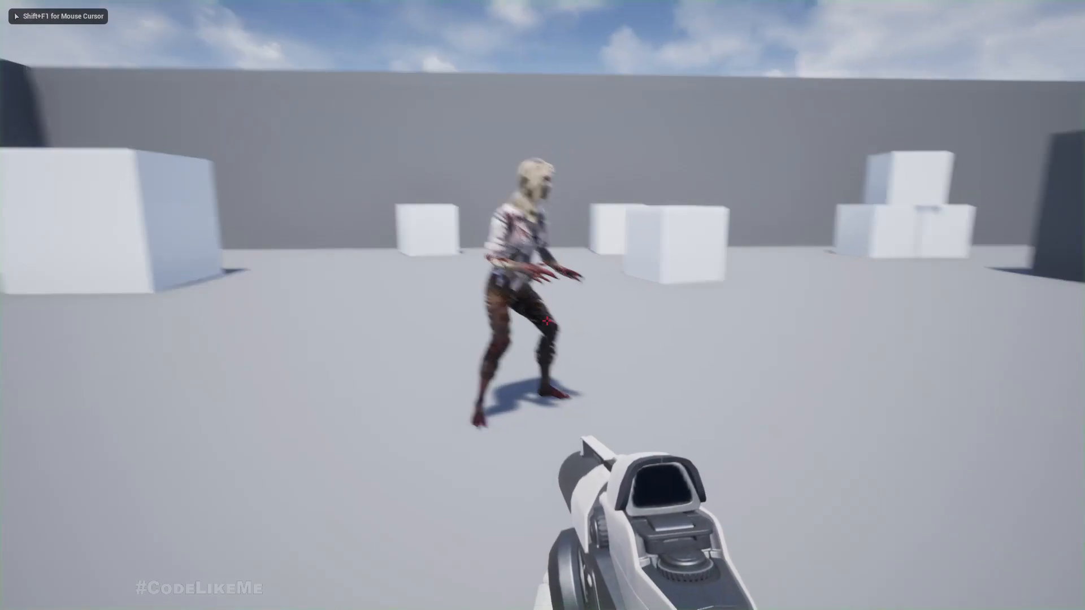
pyautogui.click(547, 321)
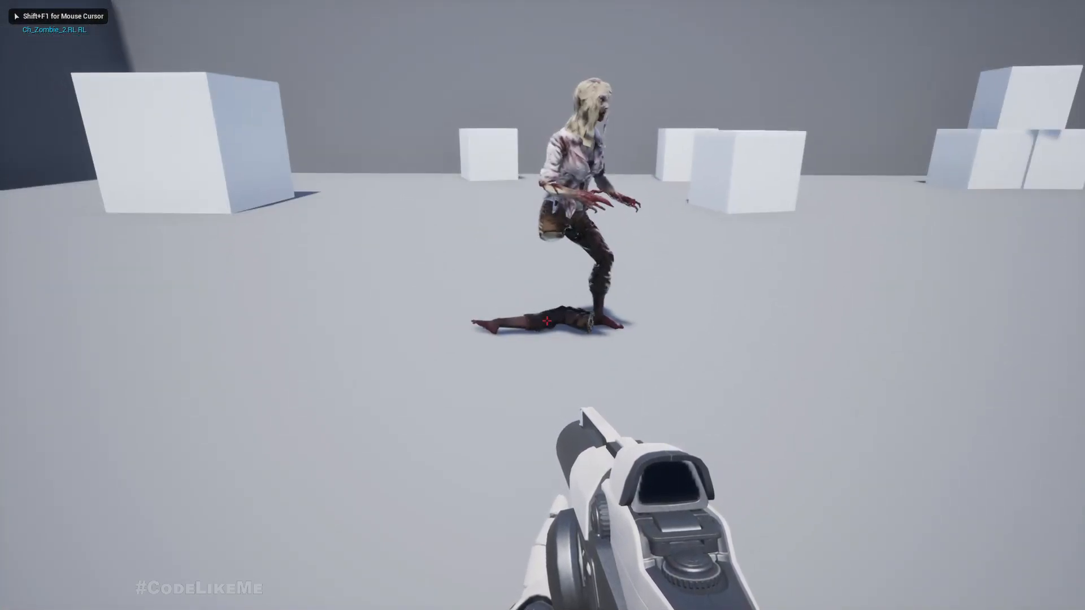
pyautogui.click(546, 321)
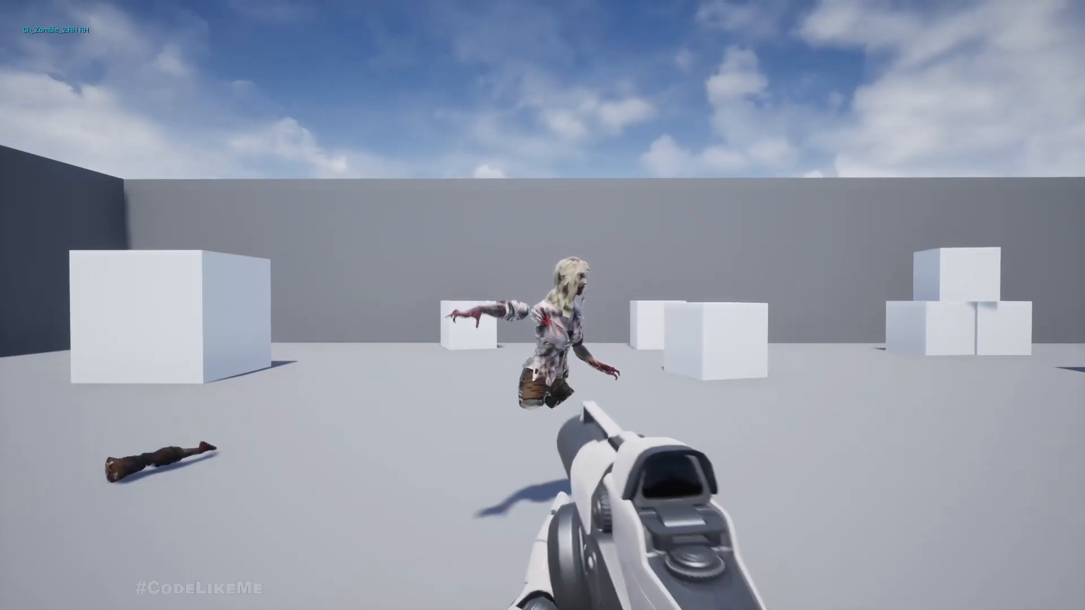
pyautogui.click(547, 321)
pyautogui.click(546, 321)
pyautogui.click(547, 321)
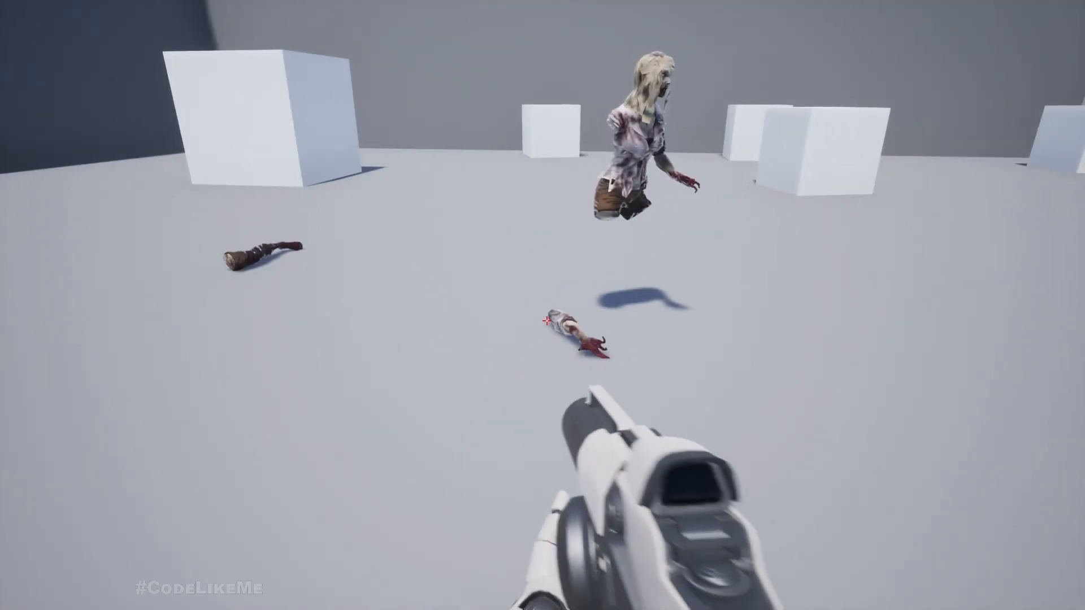
pyautogui.click(546, 321)
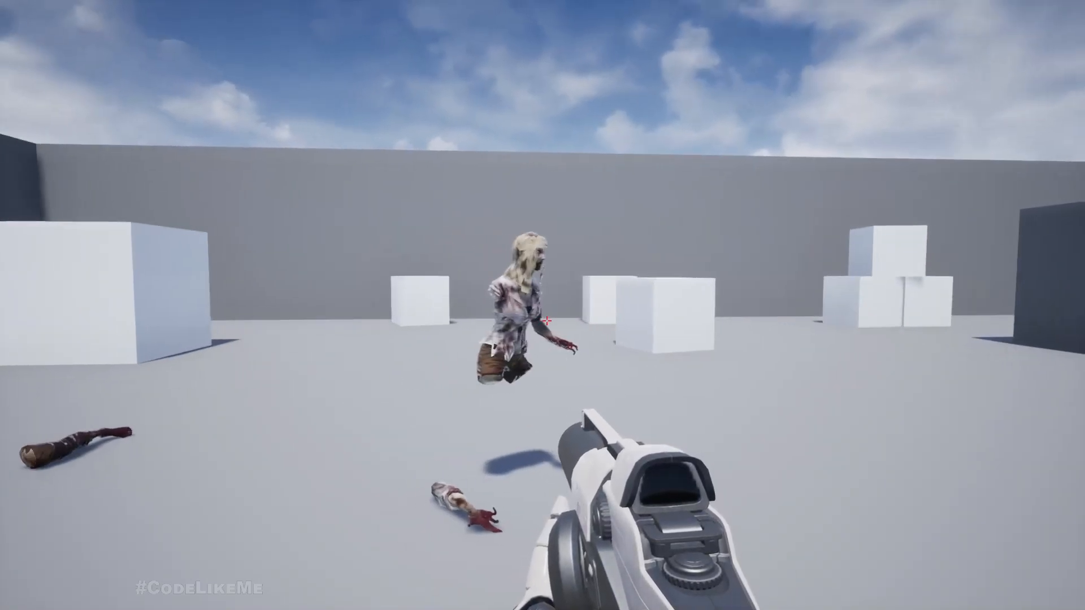
pyautogui.click(546, 321)
pyautogui.press('Escape')
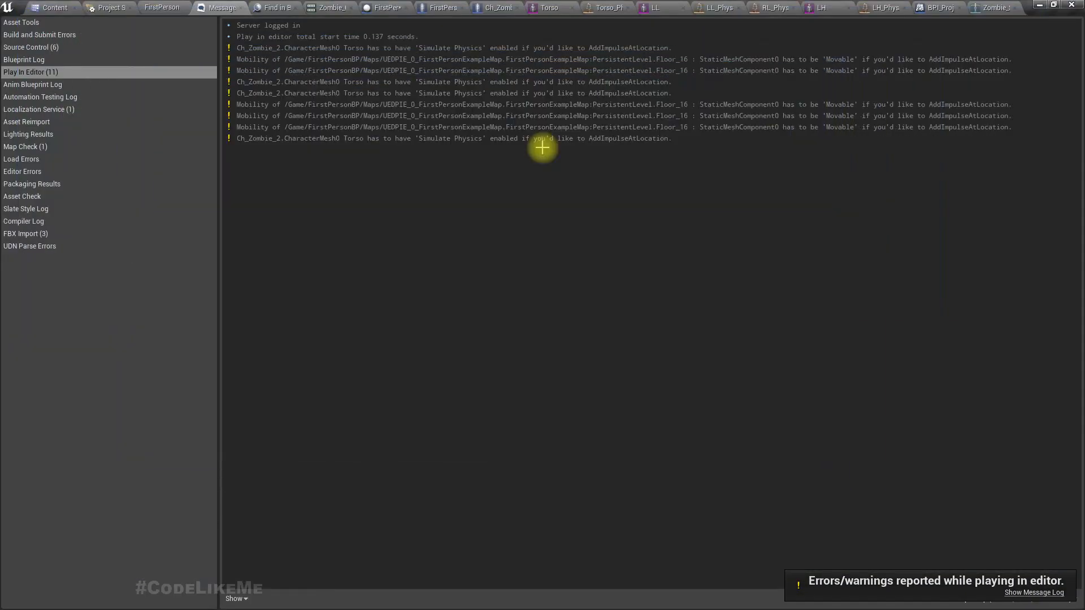
# - Reconnect On Projectile Hit's execution output to DestroyActor in the FirstPersonProjectile event graph and return to the level
pyautogui.click(393, 5)
pyautogui.moveTo(420, 276); pyautogui.dragTo(532, 271)
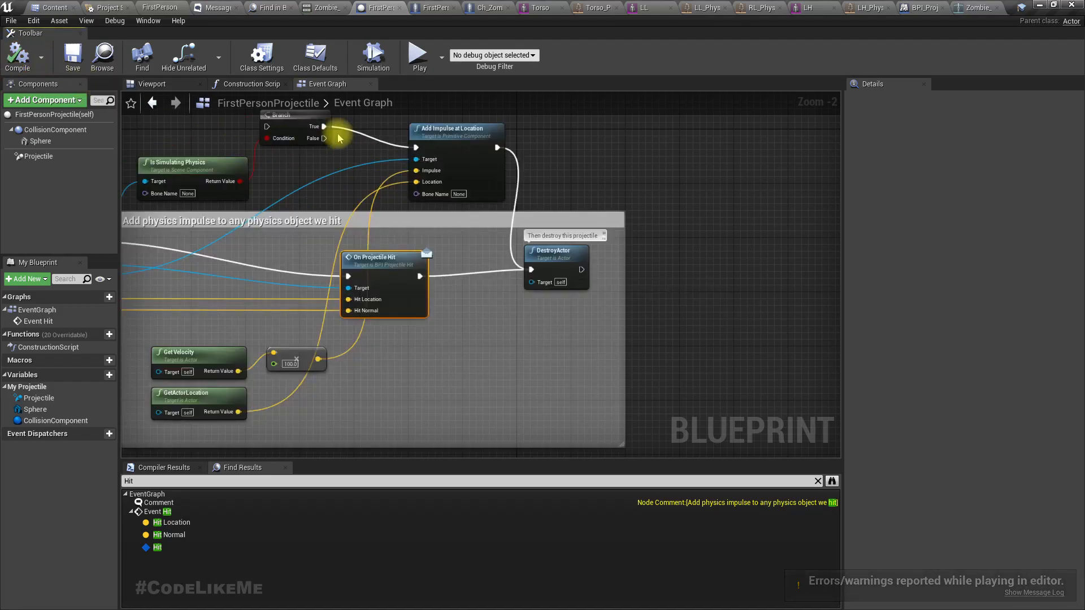
pyautogui.click(156, 4)
pyautogui.moveTo(342, 160); pyautogui.dragTo(243, 160, button='right')
pyautogui.press('d')
pyautogui.scroll(3, 467, 251)
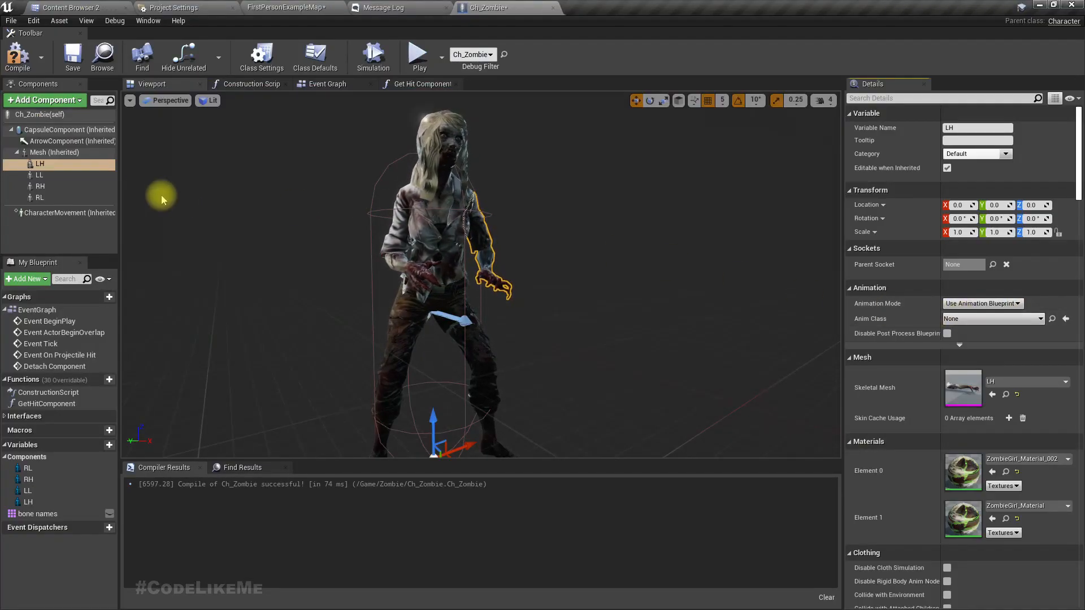
# - Set the LH, LL, RH and RL components of Ch_Zombie to Use Animation Asset with Zombie_Idle as the animation to play
pyautogui.click(54, 153)
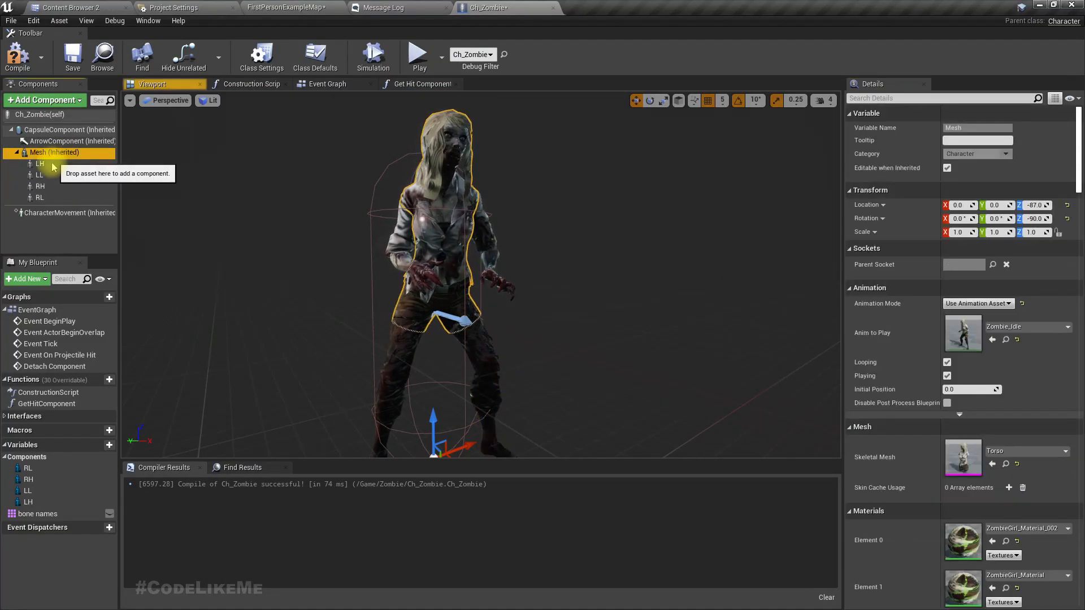
pyautogui.click(54, 164)
pyautogui.keyDown('shift'); pyautogui.click(66, 198); pyautogui.keyUp('shift')
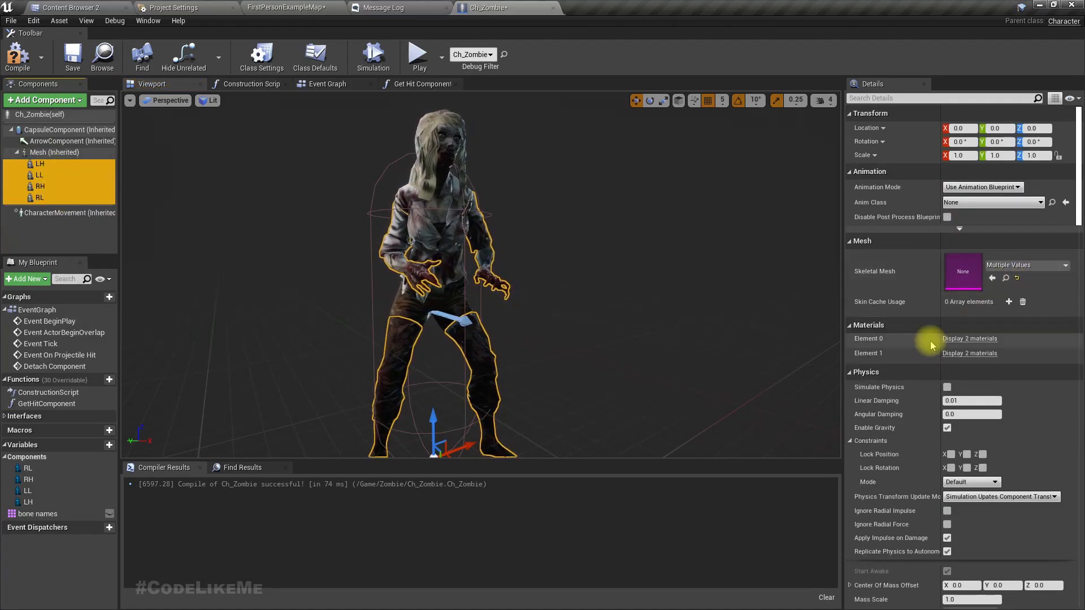
pyautogui.click(970, 190)
pyautogui.click(958, 206)
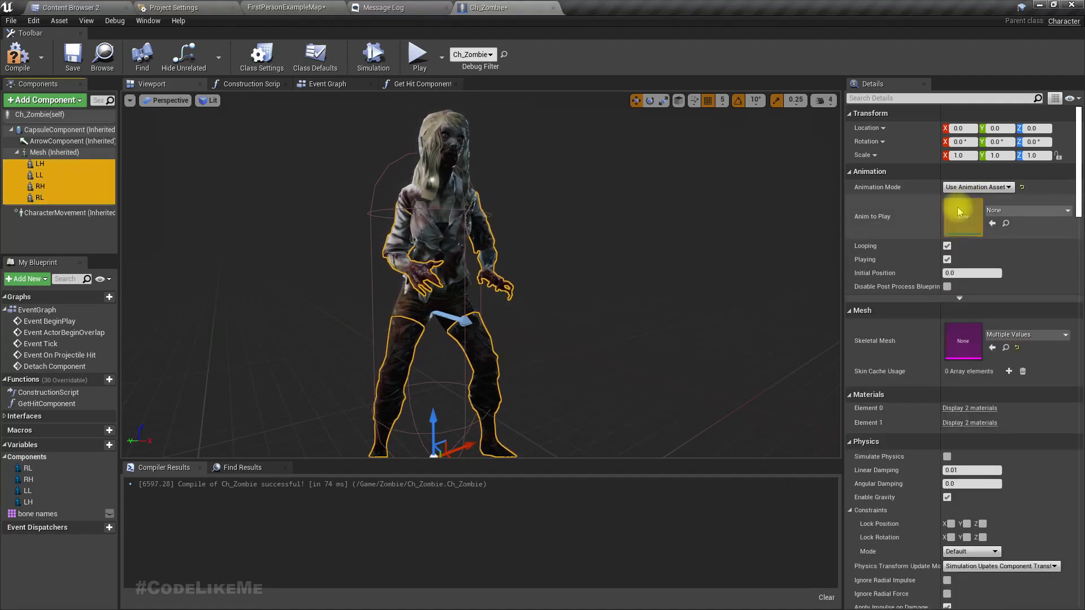
pyautogui.click(1022, 213)
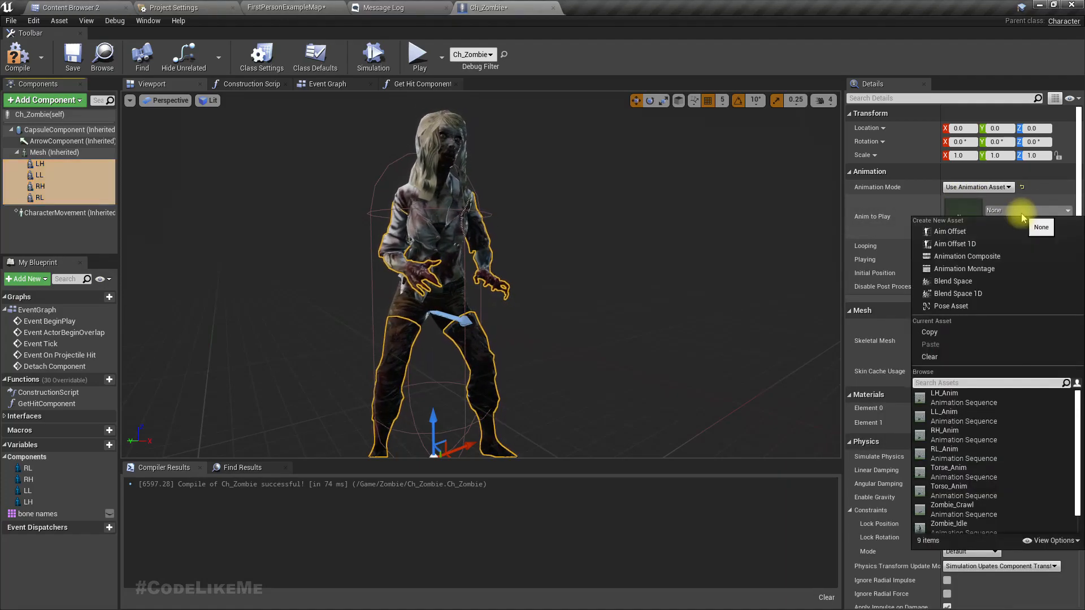
pyautogui.click(964, 524)
# - Play-test the level full screen with the new limb animation setup by shooting the zombie's limbs, and end the session
pyautogui.click(287, 7)
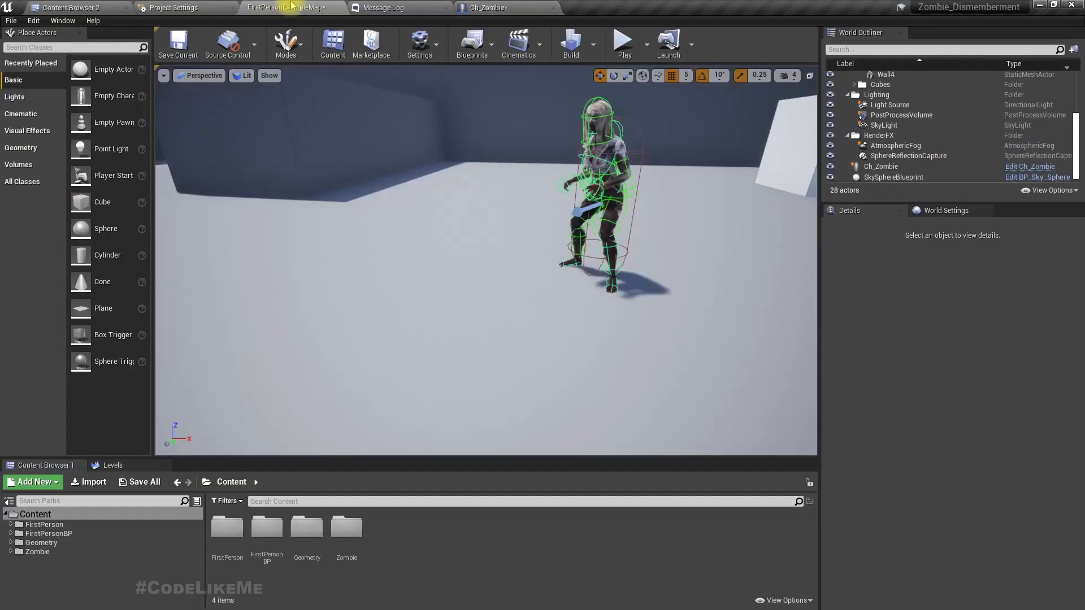
pyautogui.press('F11')
pyautogui.hotkey('alt', 'p')
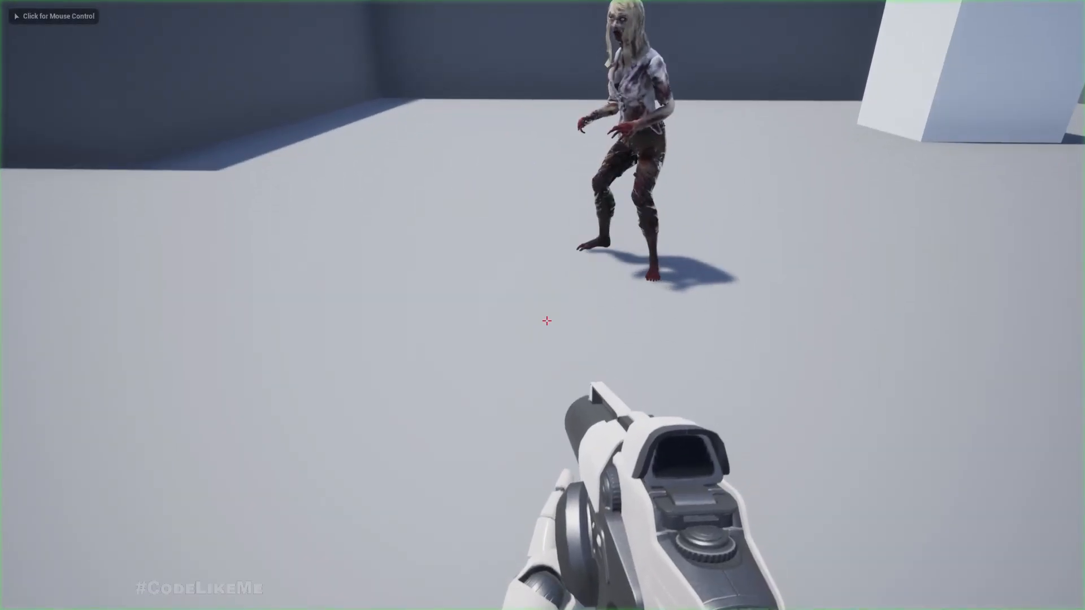
pyautogui.click(547, 320)
pyautogui.press('a')
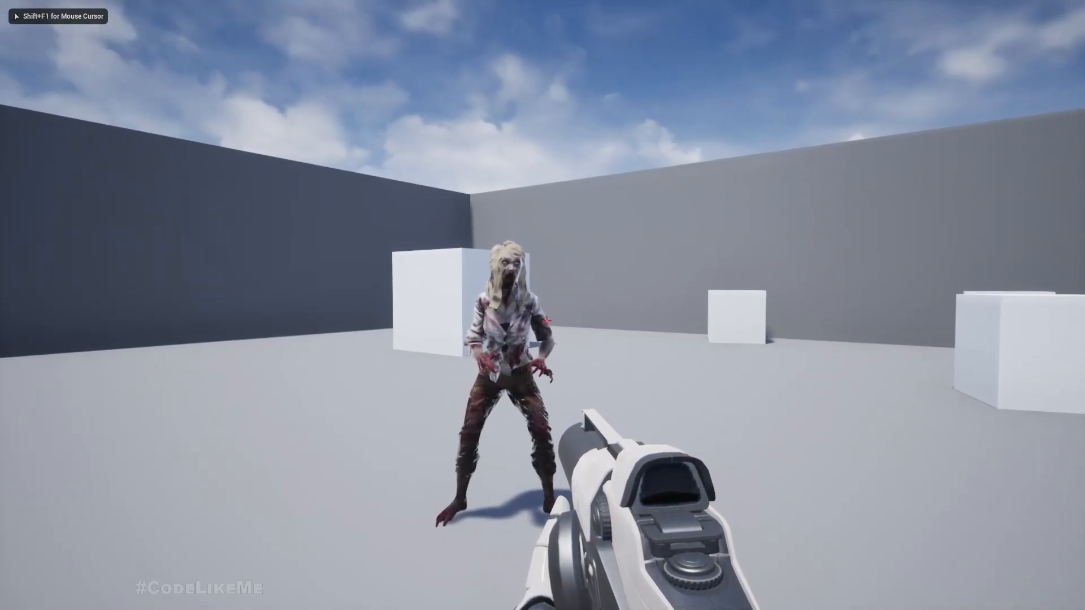
pyautogui.click(547, 321)
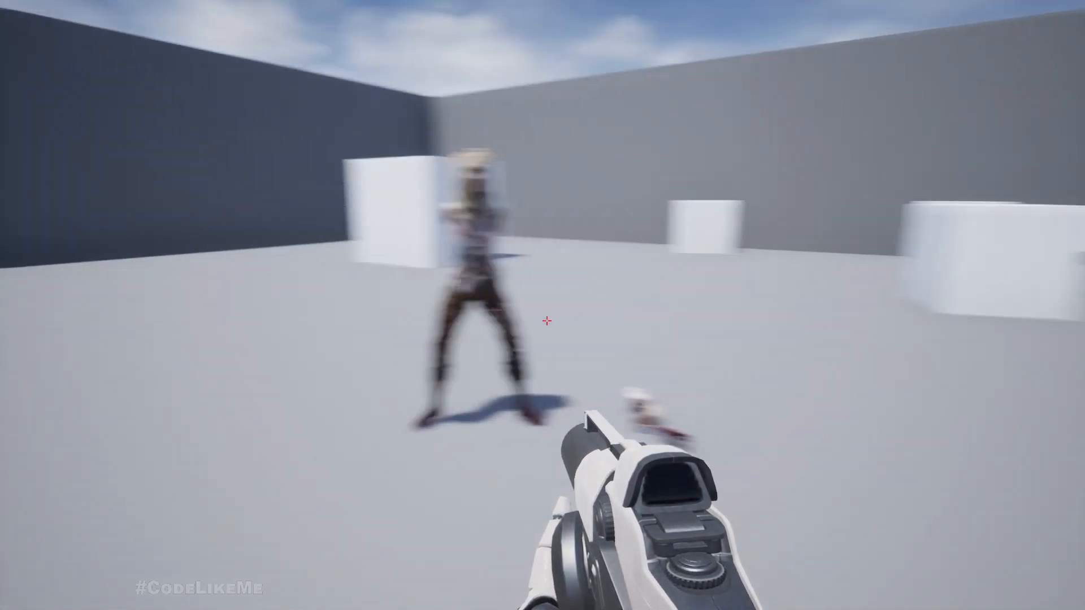
pyautogui.click(547, 321)
pyautogui.click(547, 321)
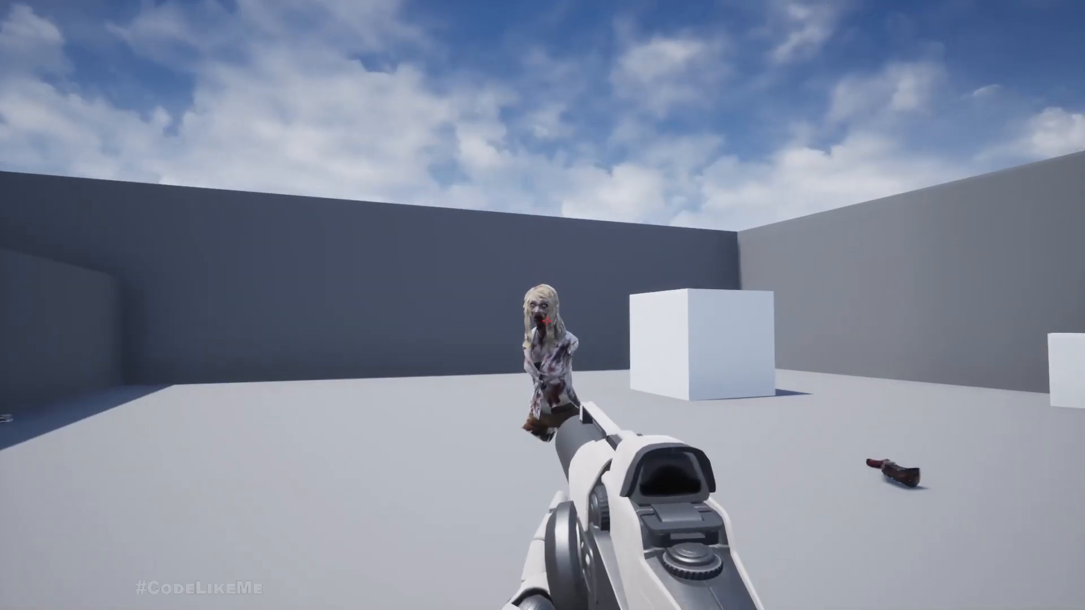
pyautogui.press('Escape')
pyautogui.moveTo(543, 305)
pyautogui.mouseDown(button='right')
pyautogui.moveTo(531, 294)
pyautogui.moveTo(551, 305)
pyautogui.mouseUp(button='right')
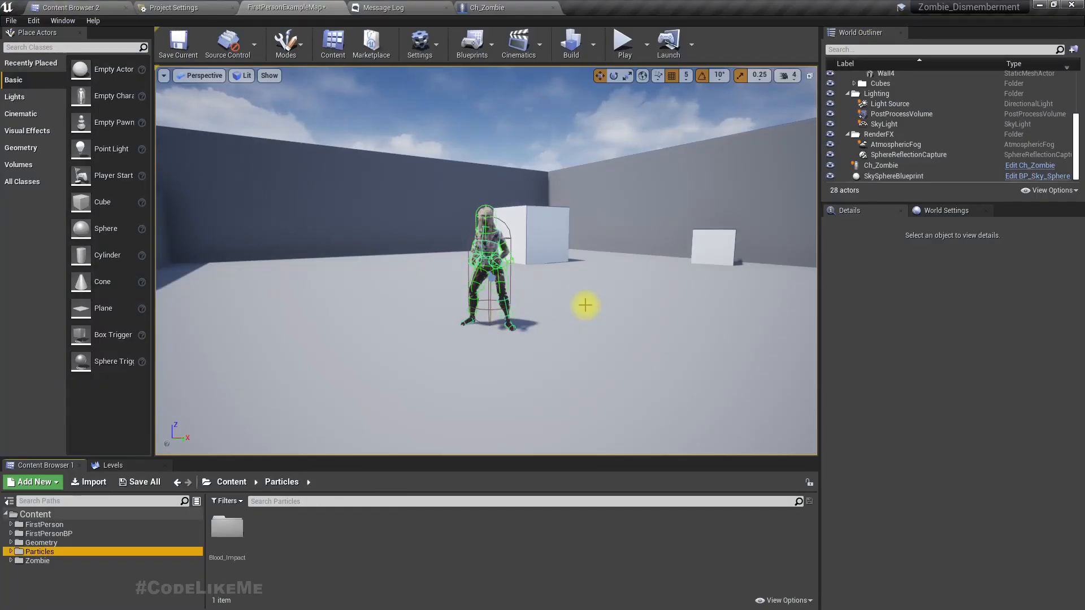
# - Examine the Detach Component and Event On Projectile Hit node chains in Ch_Zombie's event graph
pyautogui.click(477, 6)
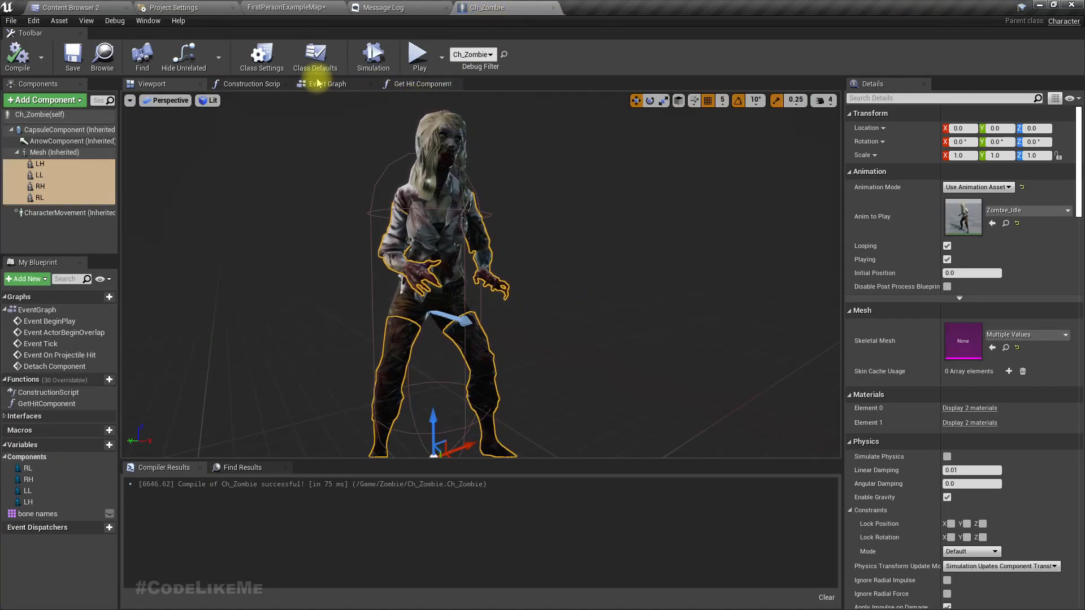
pyautogui.click(329, 85)
pyautogui.moveTo(457, 342); pyautogui.dragTo(574, 300, button='right')
pyautogui.moveTo(596, 246); pyautogui.dragTo(654, 235)
pyautogui.moveTo(527, 315); pyautogui.dragTo(830, 183, button='right')
pyautogui.scroll(-2, 557, 363)
pyautogui.moveTo(715, 358); pyautogui.dragTo(597, 380, button='right')
pyautogui.moveTo(446, 362); pyautogui.dragTo(564, 219, button='right')
pyautogui.moveTo(244, 264); pyautogui.dragTo(568, 361)
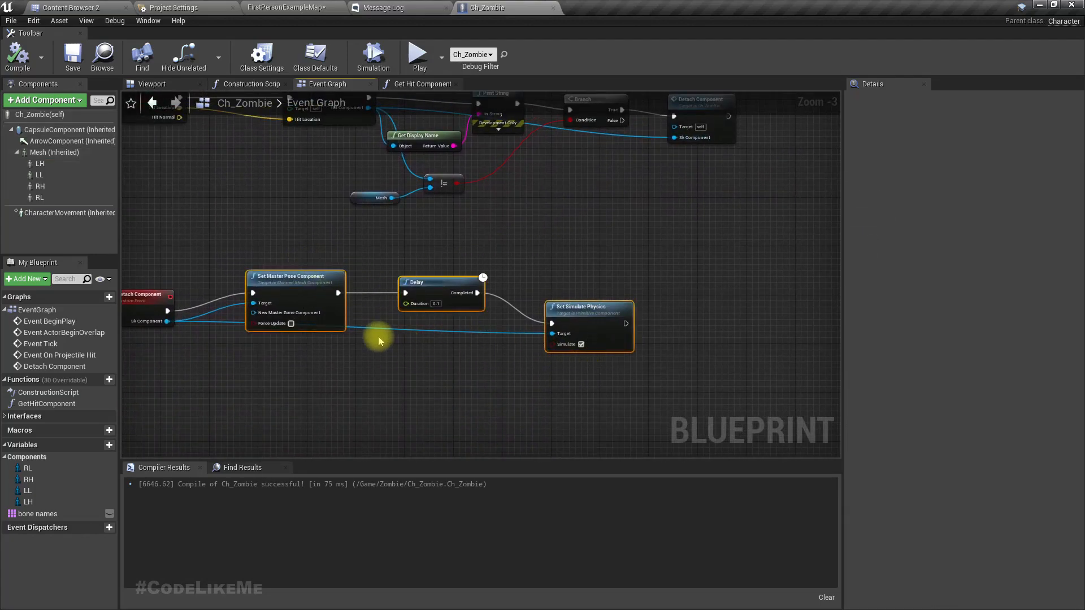
pyautogui.moveTo(398, 226); pyautogui.dragTo(421, 297, button='right')
pyautogui.moveTo(285, 323); pyautogui.dragTo(474, 245, button='right')
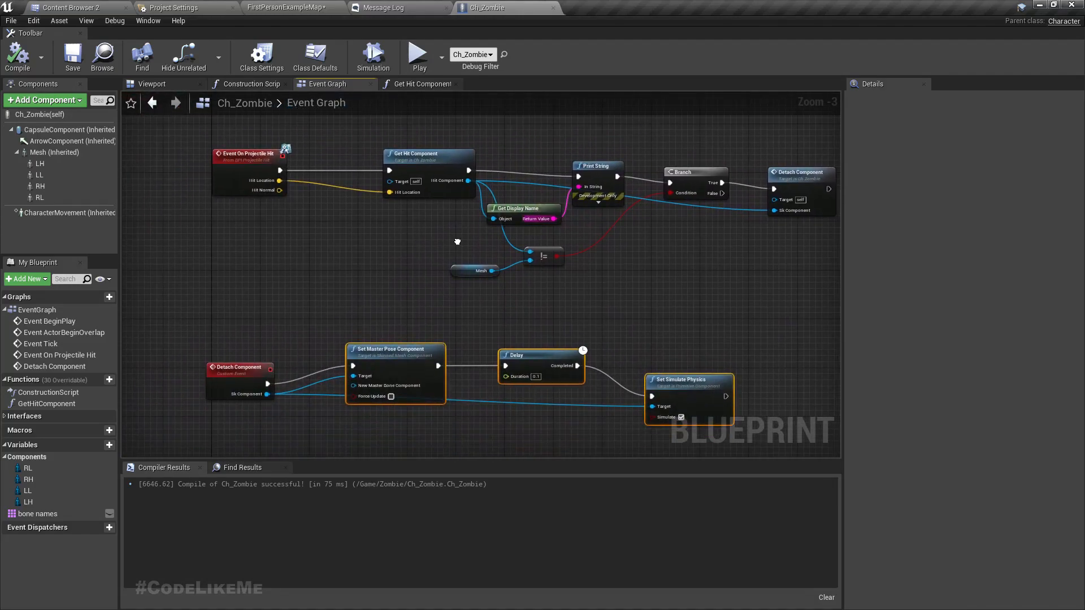
pyautogui.scroll(1, 381, 334)
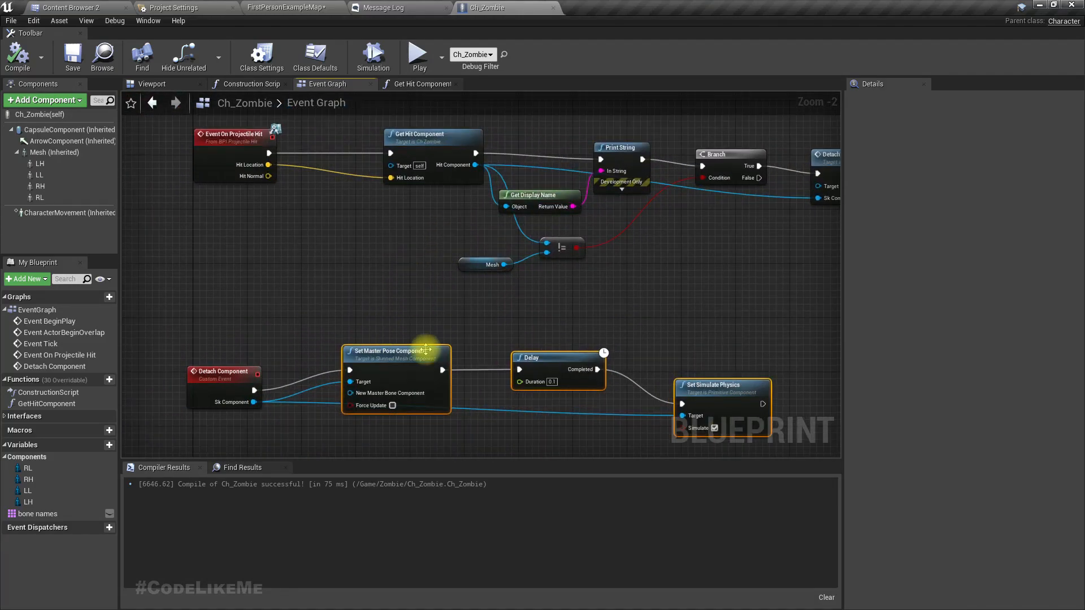
# - Add an Is Simulating Physics node fed by Get Hit Component's Hit Component output
pyautogui.moveTo(412, 303); pyautogui.dragTo(152, 365, button='right')
pyautogui.moveTo(222, 225); pyautogui.dragTo(530, 309)
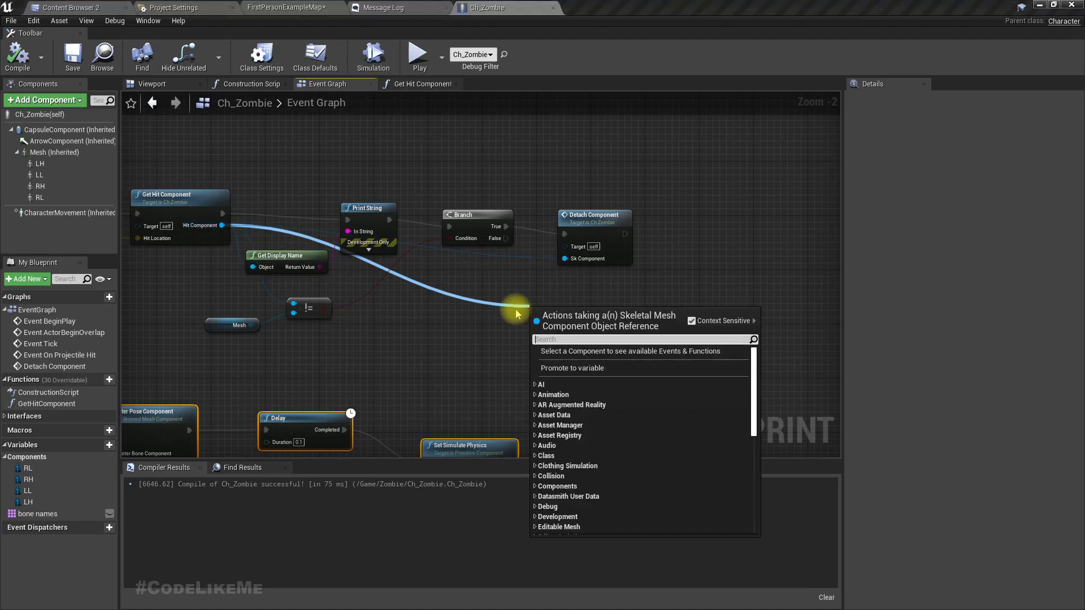
pyautogui.write('simulat')
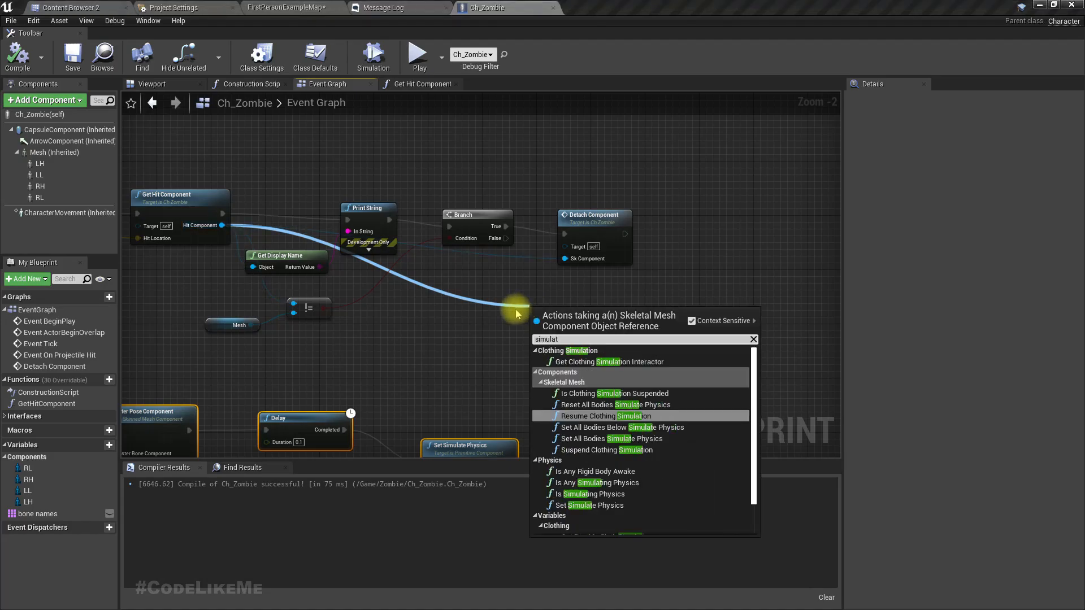
pyautogui.write('in')
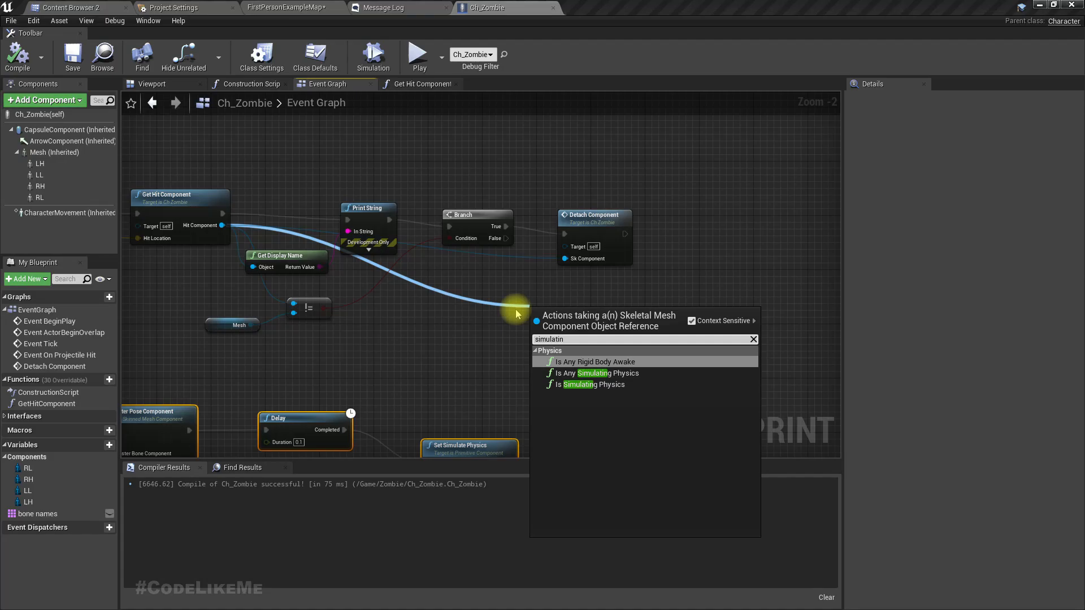
pyautogui.press('Down')
pyautogui.press('Down')
pyautogui.press('Return')
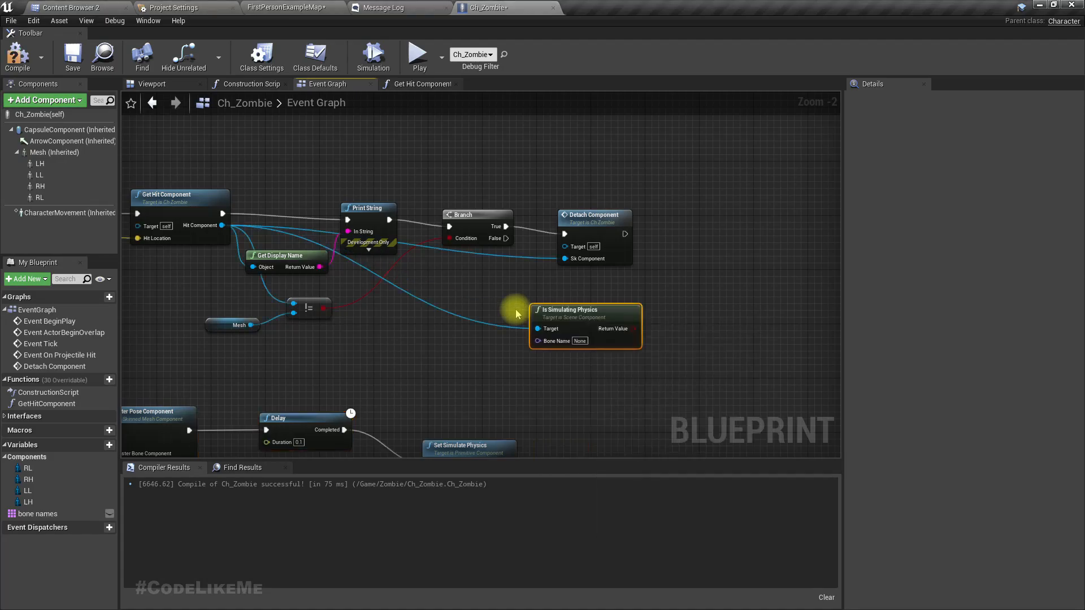
pyautogui.moveTo(647, 317); pyautogui.dragTo(485, 368, button='right')
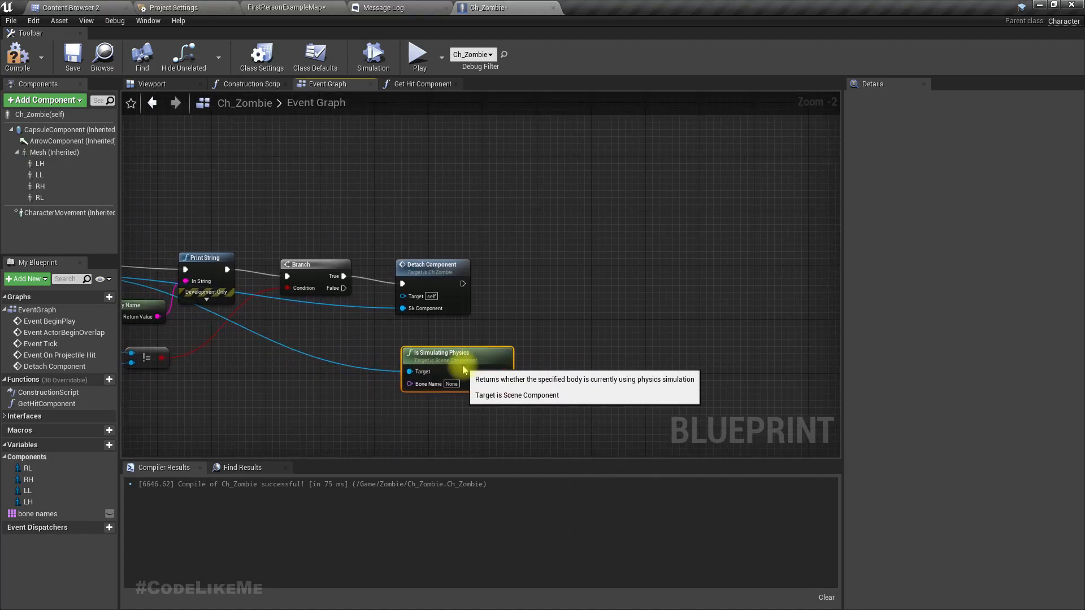
pyautogui.moveTo(461, 284); pyautogui.dragTo(554, 287)
pyautogui.write('branch')
pyautogui.press('Return')
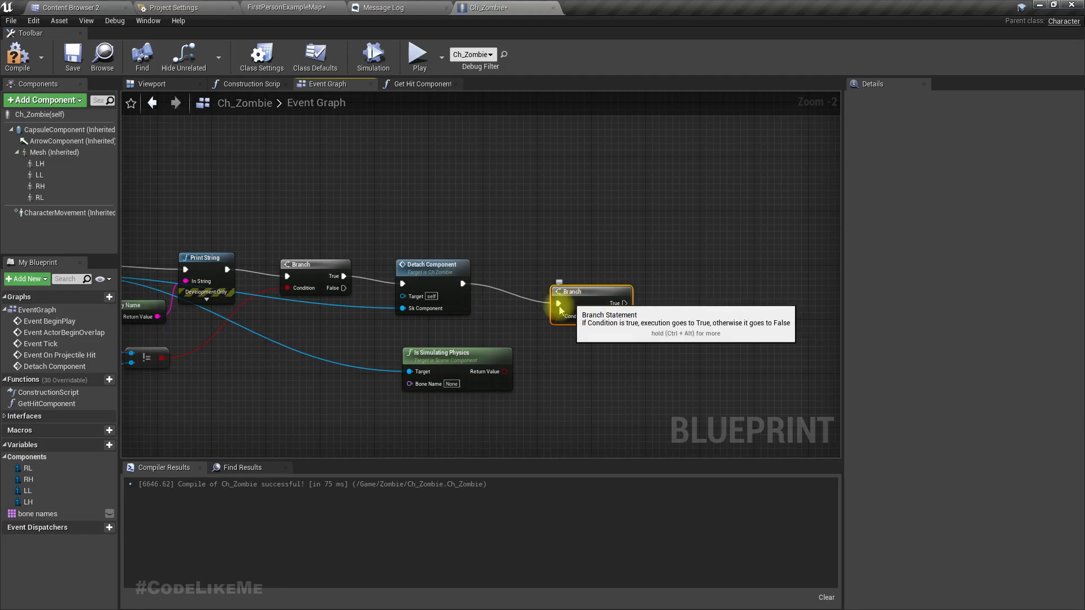
pyautogui.press('Delete')
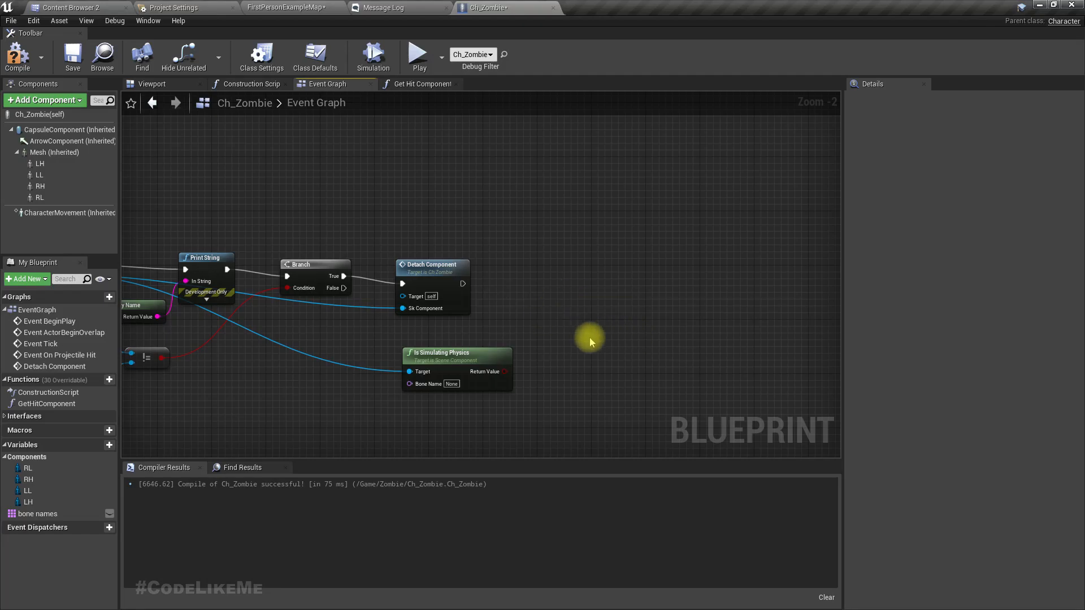
# - Make room around the Is Simulating Physics and Detach Component nodes and add an AND Boolean fed by the != node's result
pyautogui.moveTo(411, 379); pyautogui.dragTo(593, 346, button='right')
pyautogui.moveTo(622, 322); pyautogui.dragTo(486, 329)
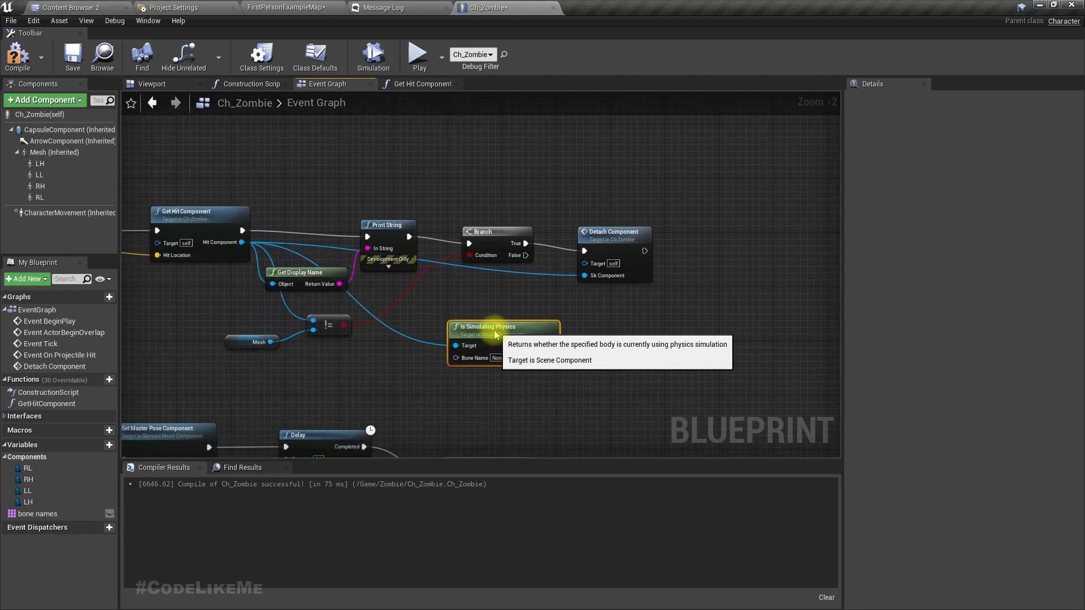
pyautogui.moveTo(621, 233); pyautogui.dragTo(702, 233)
pyautogui.moveTo(493, 337); pyautogui.dragTo(455, 353)
pyautogui.moveTo(343, 325); pyautogui.dragTo(442, 317)
pyautogui.write('and')
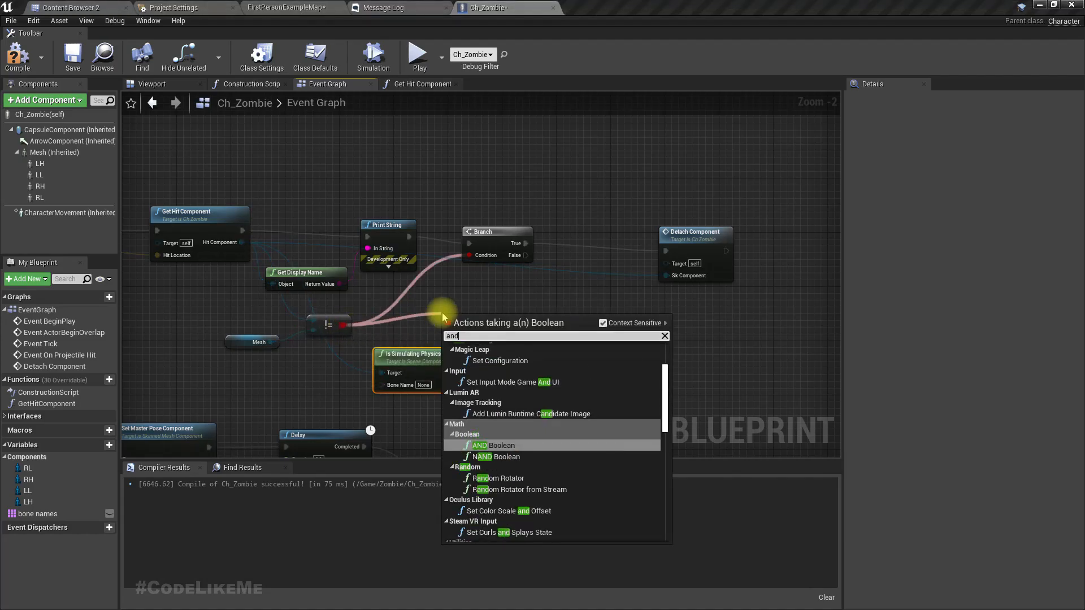
pyautogui.press('Return')
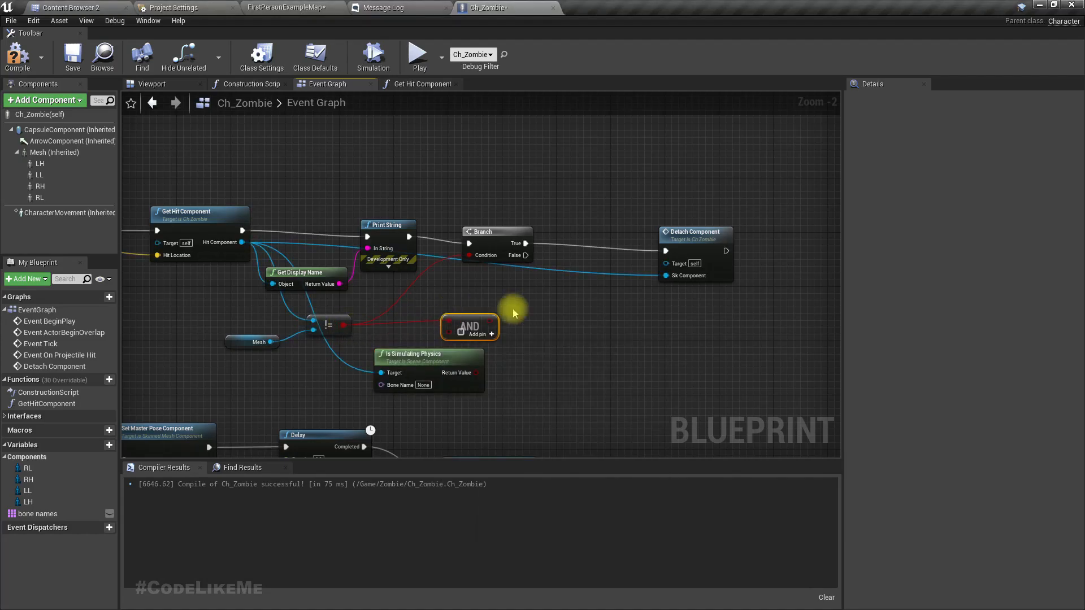
# - Invert Is Simulating Physics with a NOT Boolean, feed it into the AND node, and use AND's result as the Branch condition
pyautogui.moveTo(476, 372); pyautogui.dragTo(530, 373)
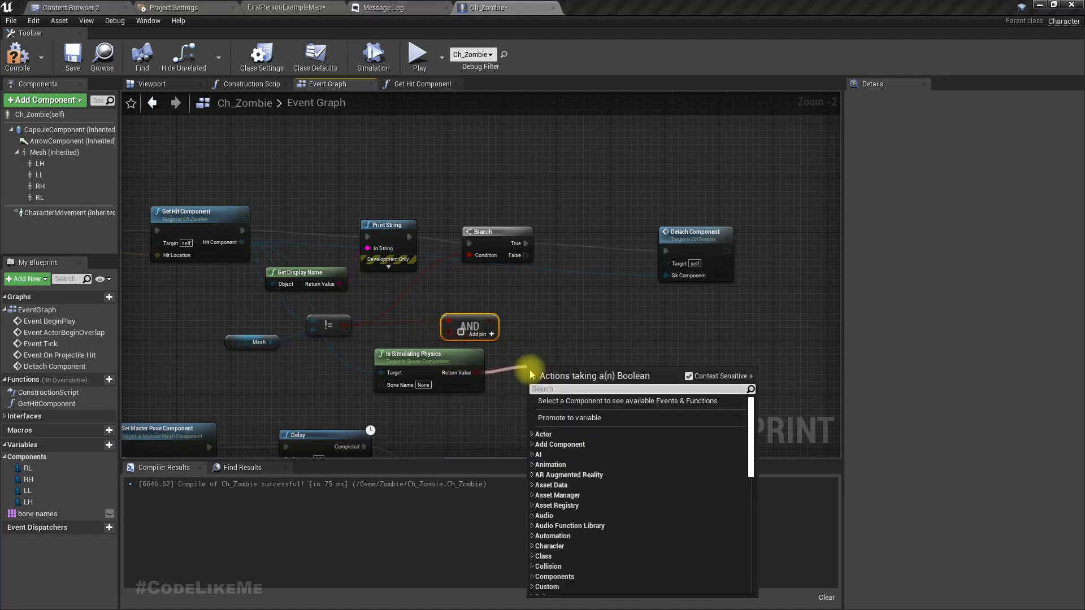
pyautogui.write('not')
pyautogui.press('Return')
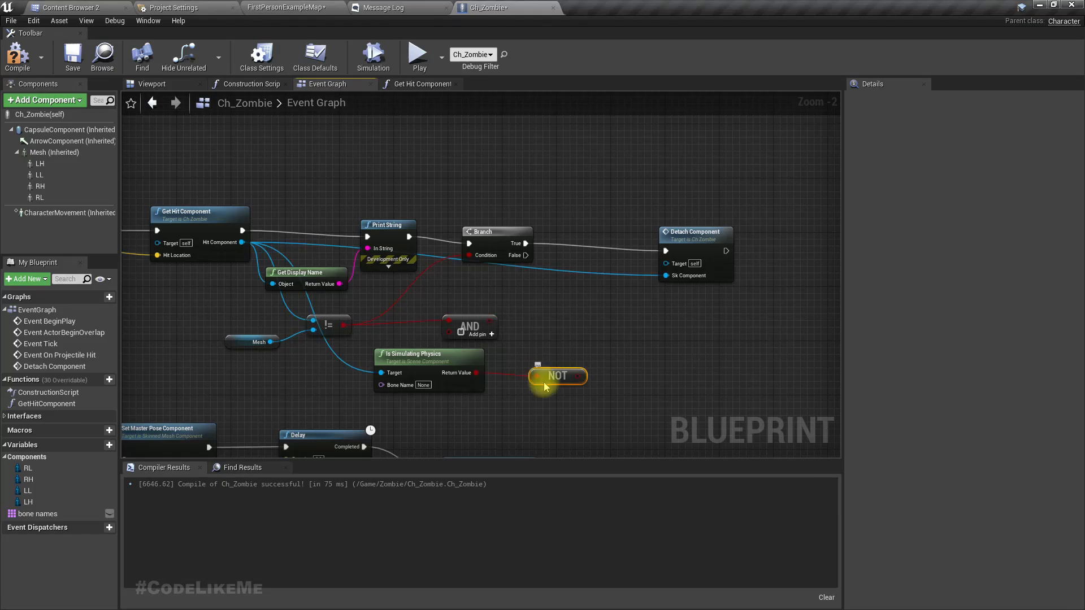
pyautogui.moveTo(576, 381); pyautogui.dragTo(470, 254)
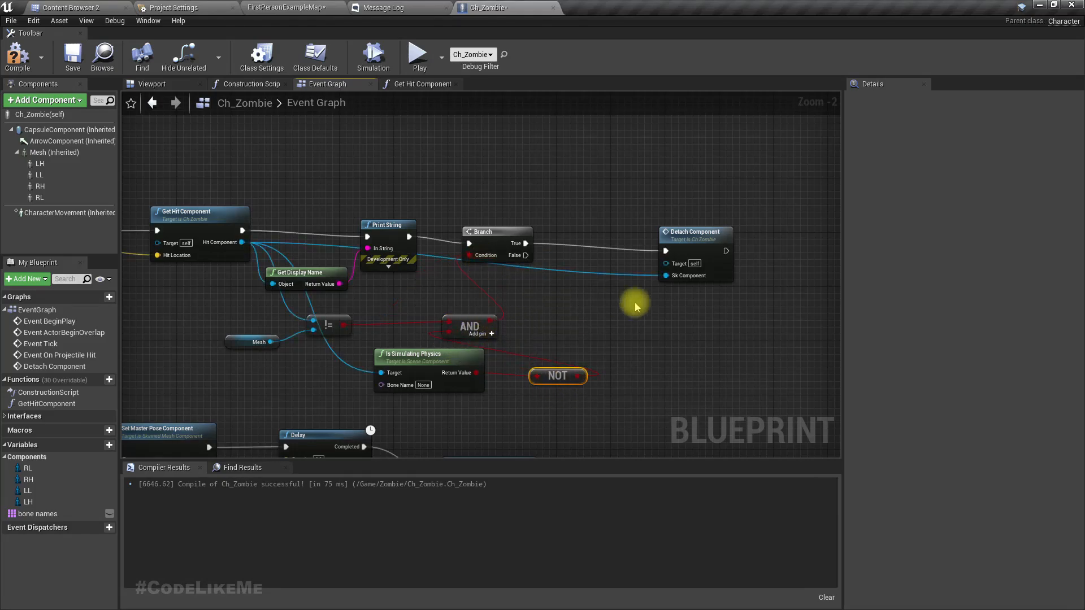
# - Add a Spawn Emitter at Location node after Detach Component, with the project's blood impact particle system as its emitter template
pyautogui.moveTo(604, 317); pyautogui.dragTo(519, 354, button='right')
pyautogui.moveTo(613, 270); pyautogui.dragTo(671, 291)
pyautogui.write('spawn paro')
pyautogui.press('BackSpace')
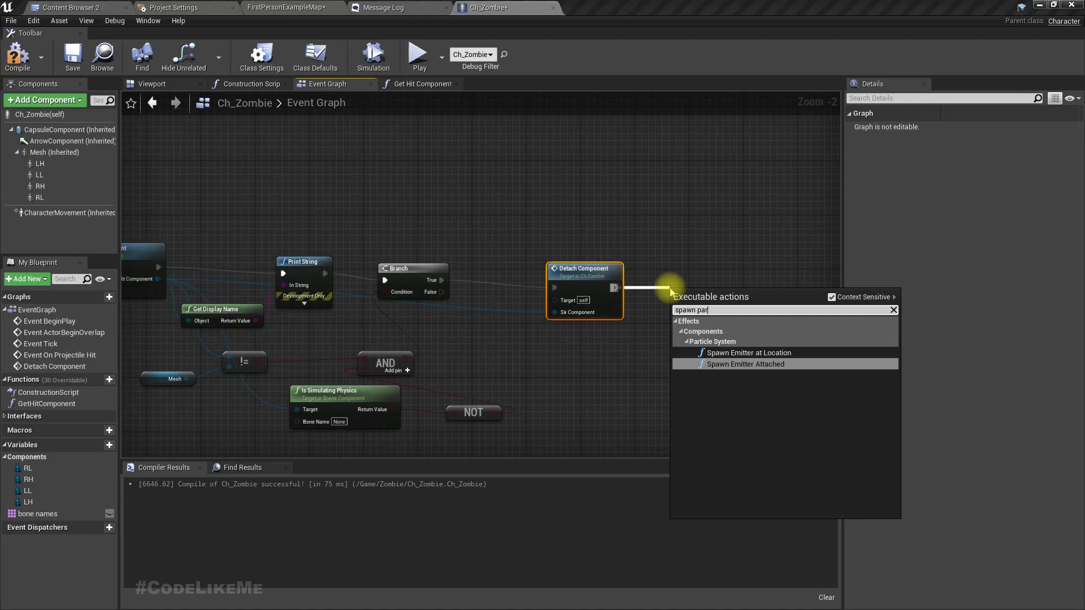
pyautogui.press('Up')
pyautogui.press('Return')
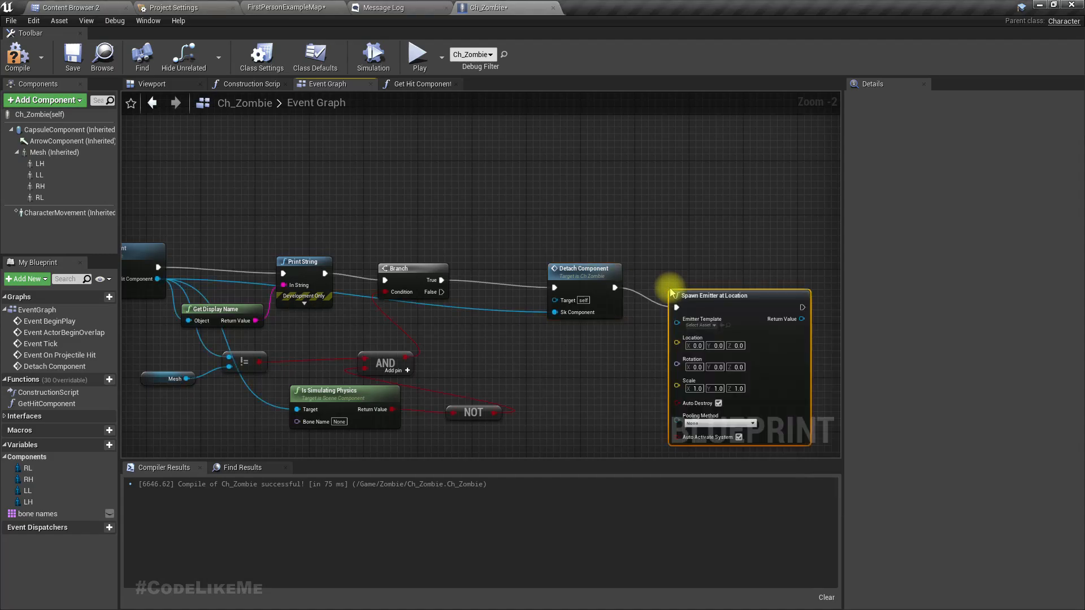
pyautogui.click(696, 326)
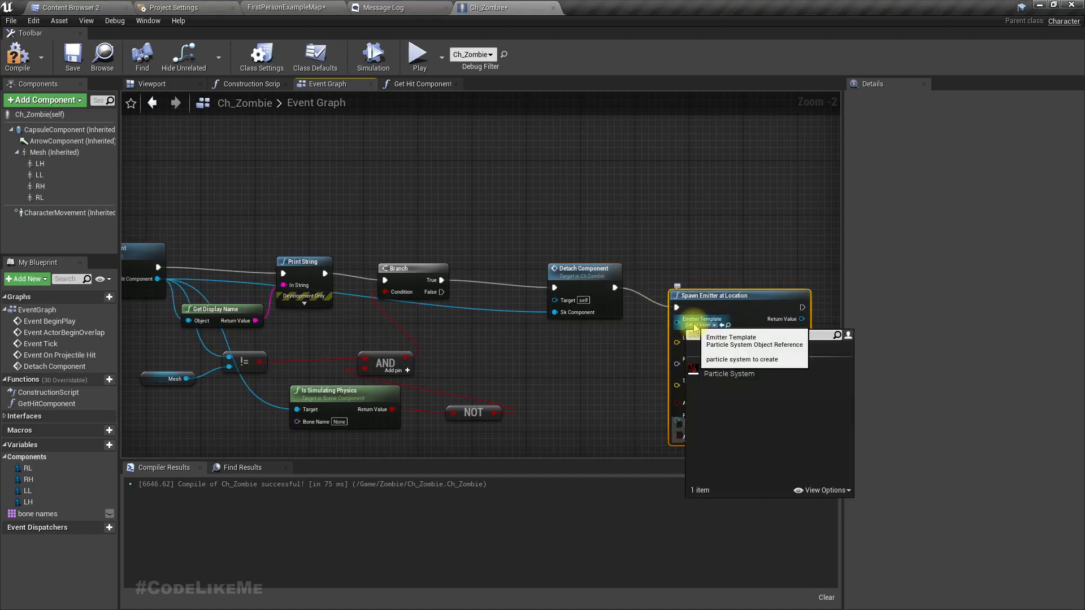
pyautogui.click(700, 364)
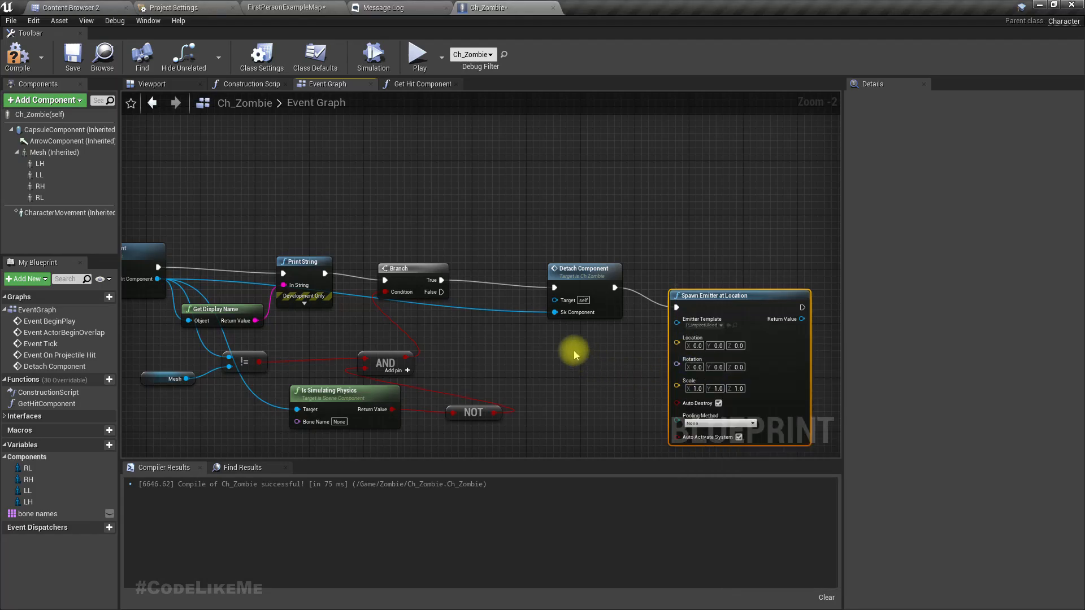
pyautogui.moveTo(562, 338); pyautogui.dragTo(597, 308, button='right')
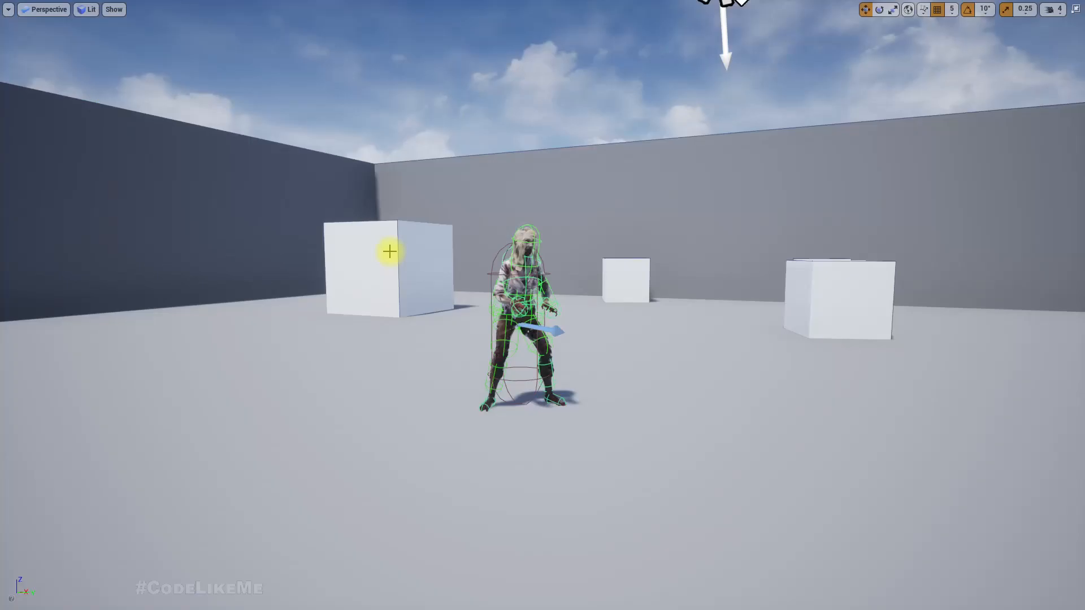
# - Play-test the blood effect full screen by shooting the zombie's arms and legs, and end the session
pyautogui.hotkey('alt', 'p')
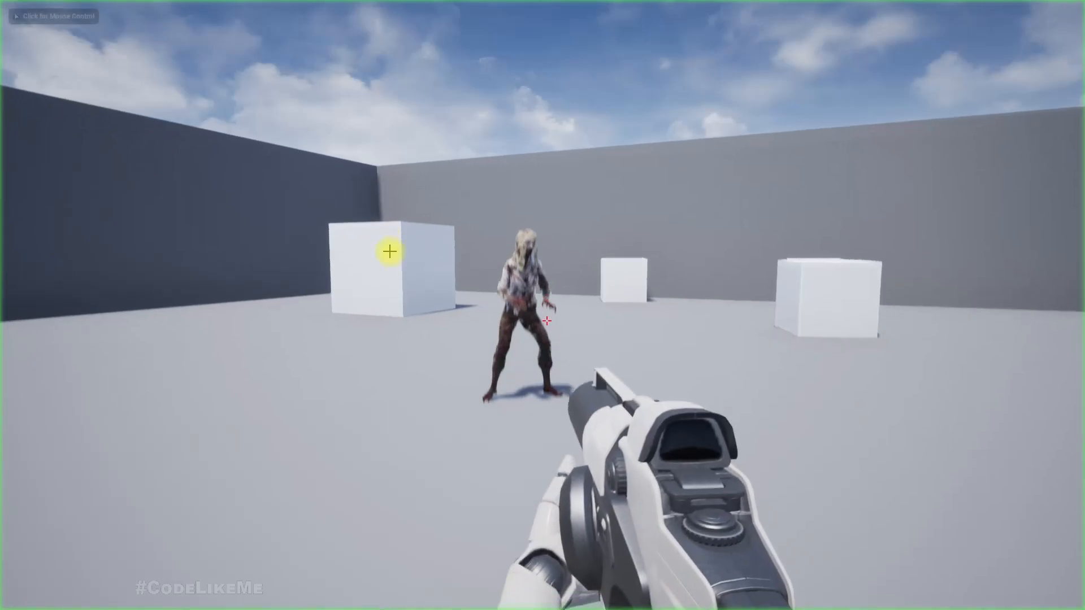
pyautogui.click(390, 251)
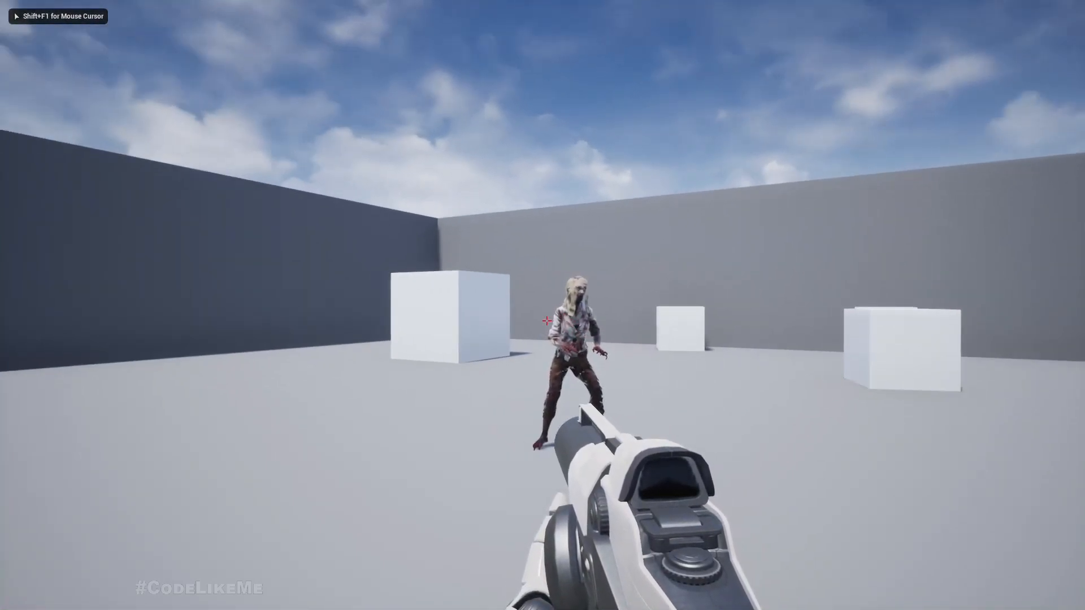
pyautogui.click(546, 320)
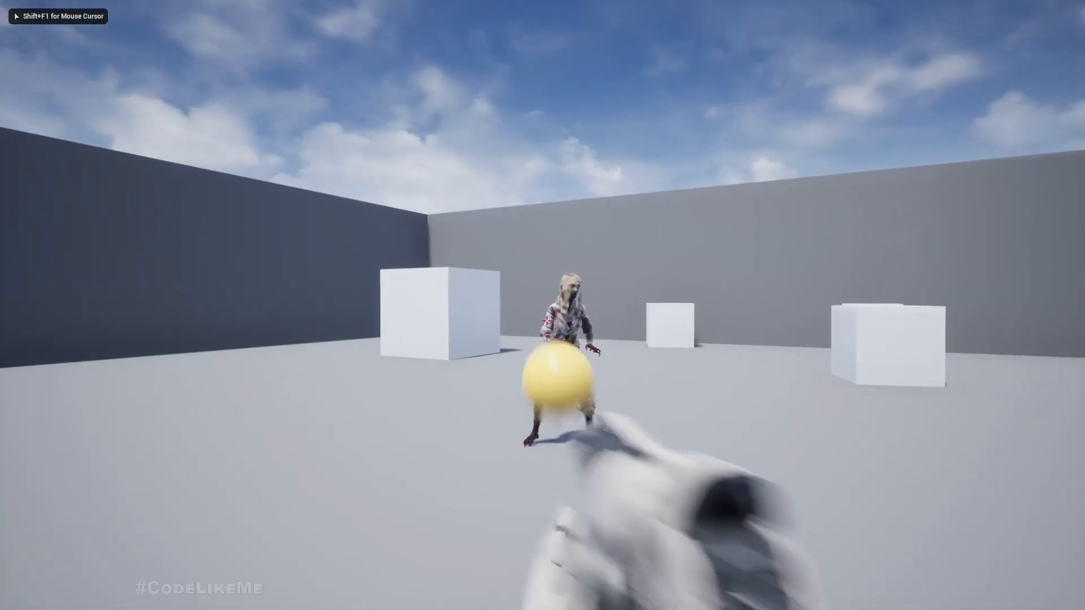
pyautogui.click(546, 320)
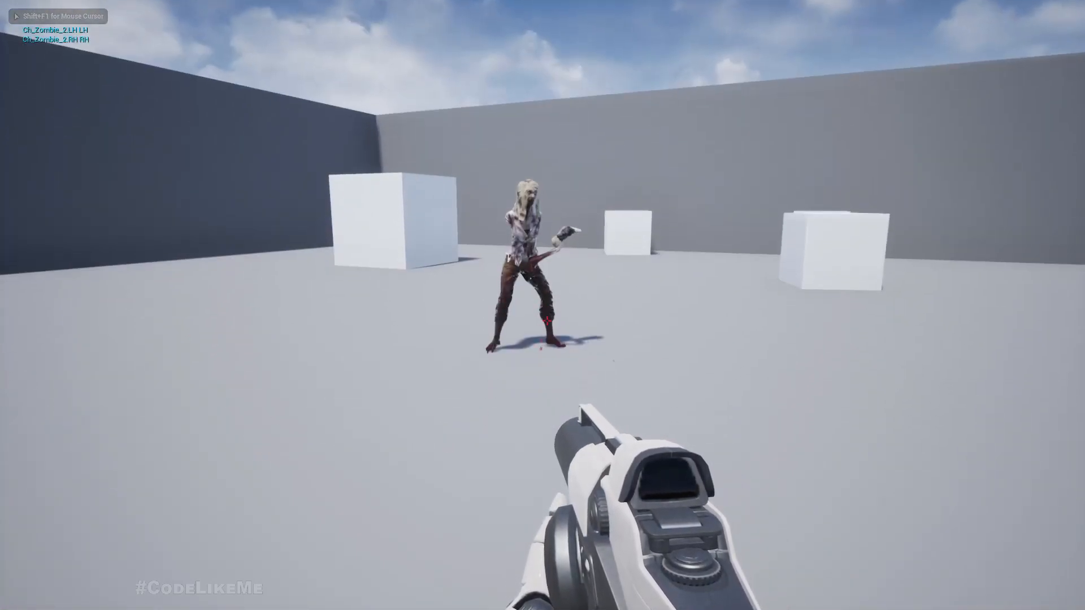
pyautogui.click(546, 320)
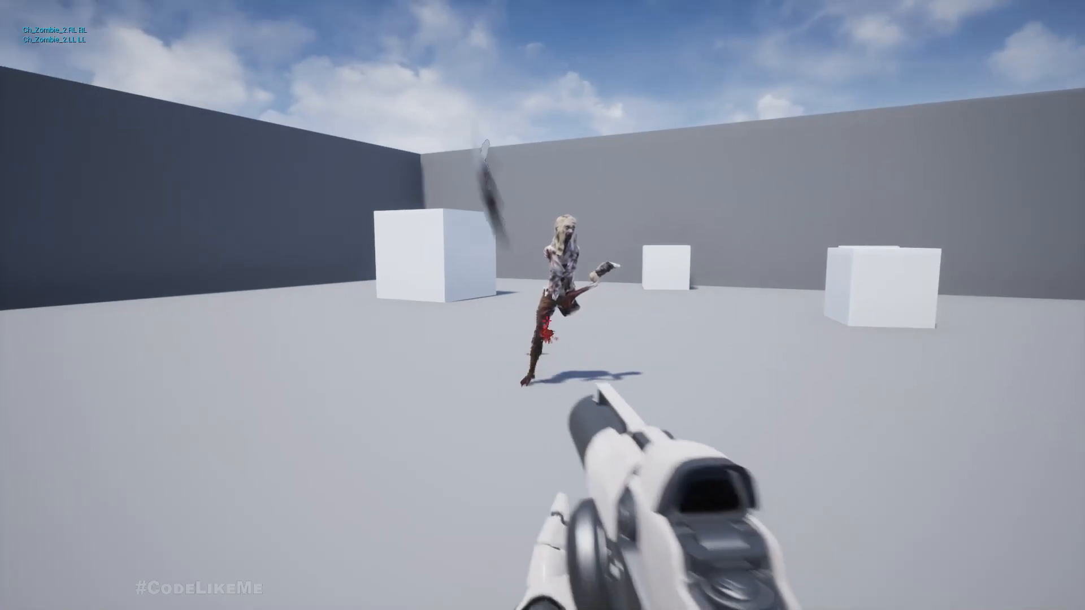
pyautogui.click(547, 320)
pyautogui.press('a')
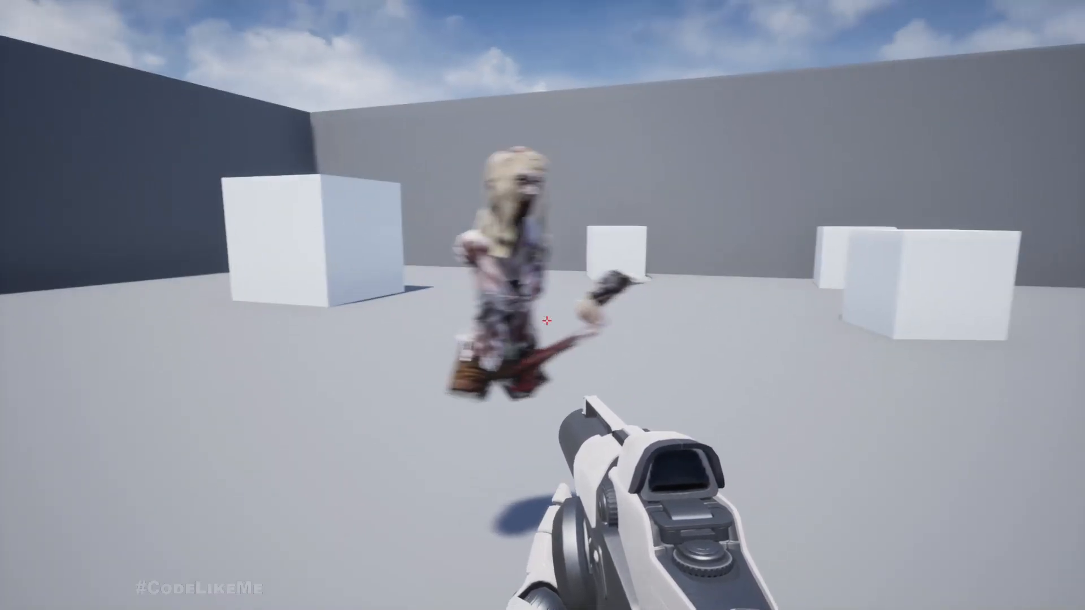
pyautogui.click(546, 320)
pyautogui.press('s')
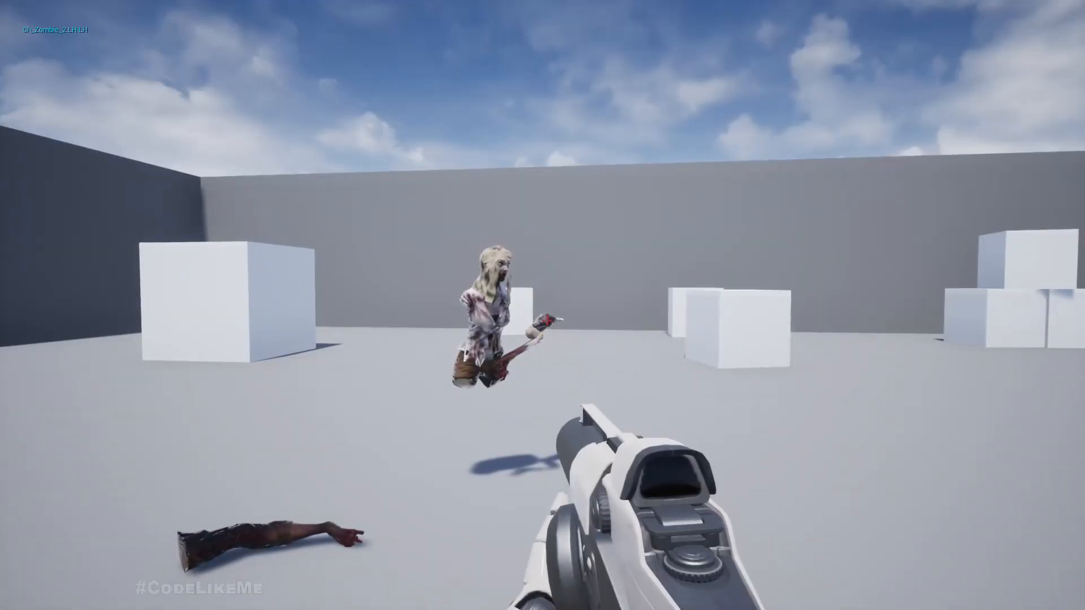
pyautogui.press('Escape')
# - Play-test again by shooting the zombie's limbs, inspect the hit arm from close up and behind, and end the session
pyautogui.hotkey('alt', 'p')
pyautogui.click(394, 246)
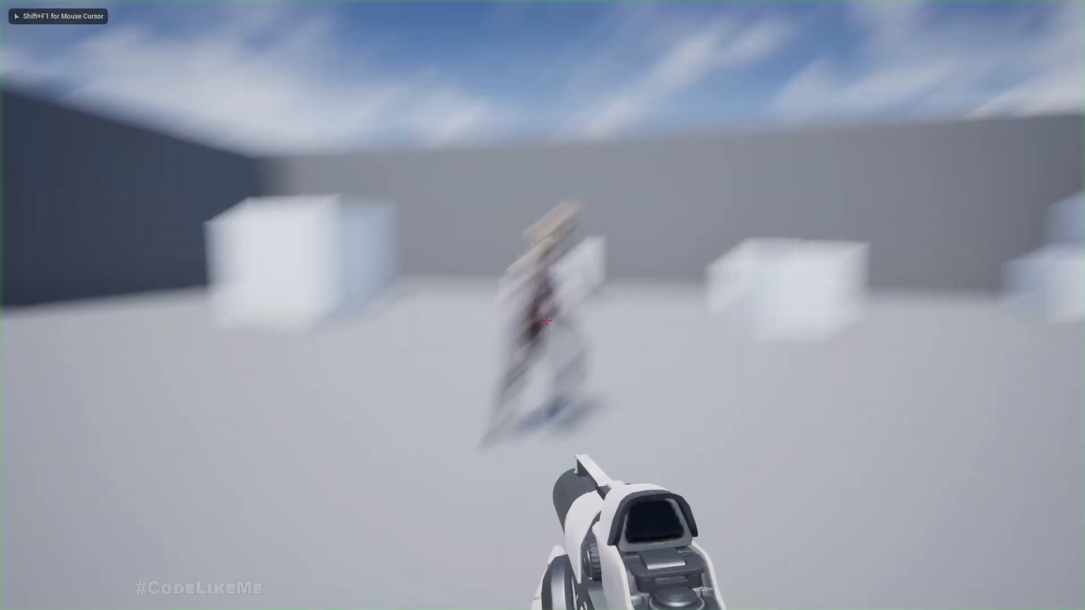
pyautogui.click(547, 321)
pyautogui.click(546, 320)
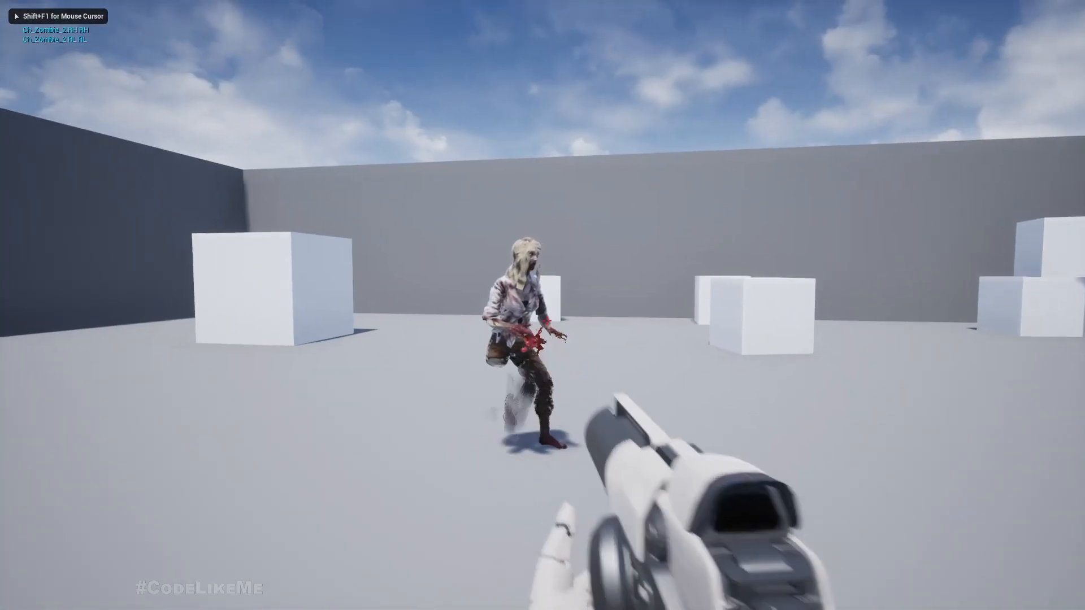
pyautogui.click(546, 321)
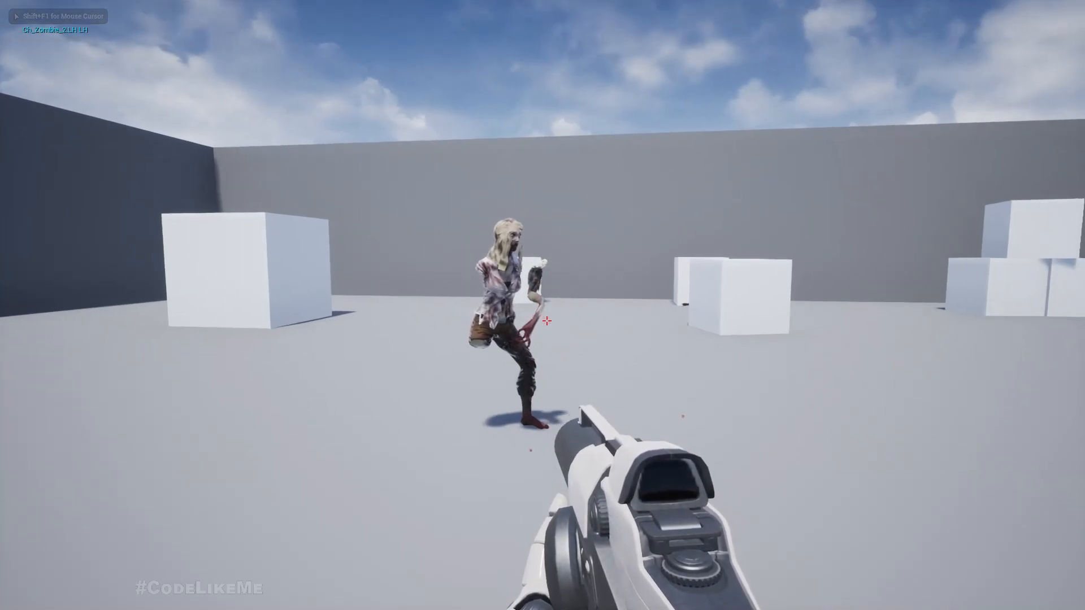
pyautogui.press('w')
pyautogui.press('w')
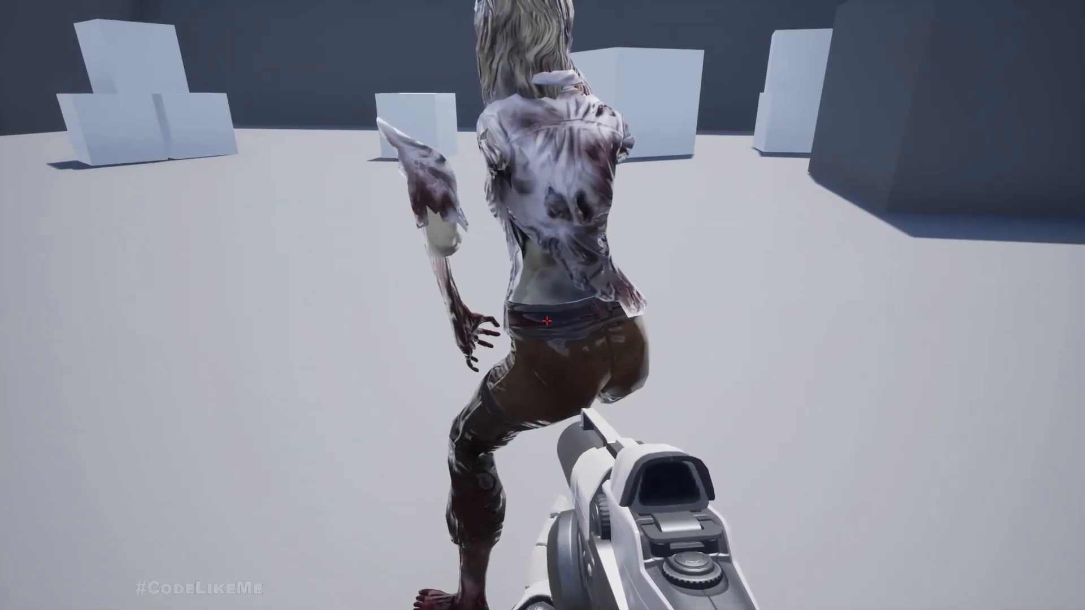
pyautogui.press('a')
pyautogui.press('s')
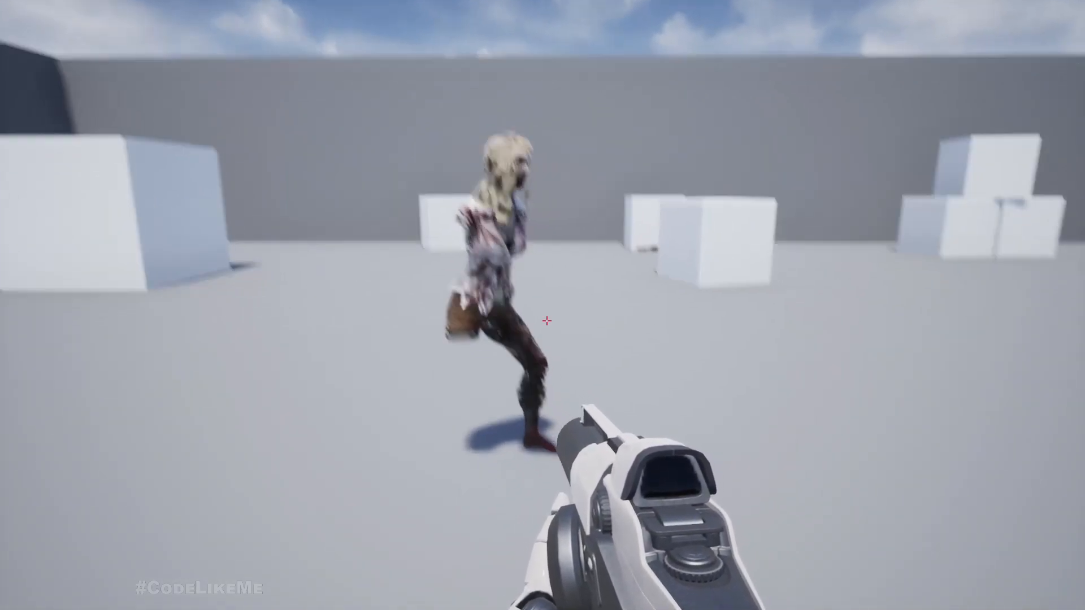
pyautogui.click(547, 321)
pyautogui.press('Escape')
pyautogui.moveTo(722, 361); pyautogui.dragTo(610, 390, button='right')
pyautogui.press('s')
pyautogui.press('w')
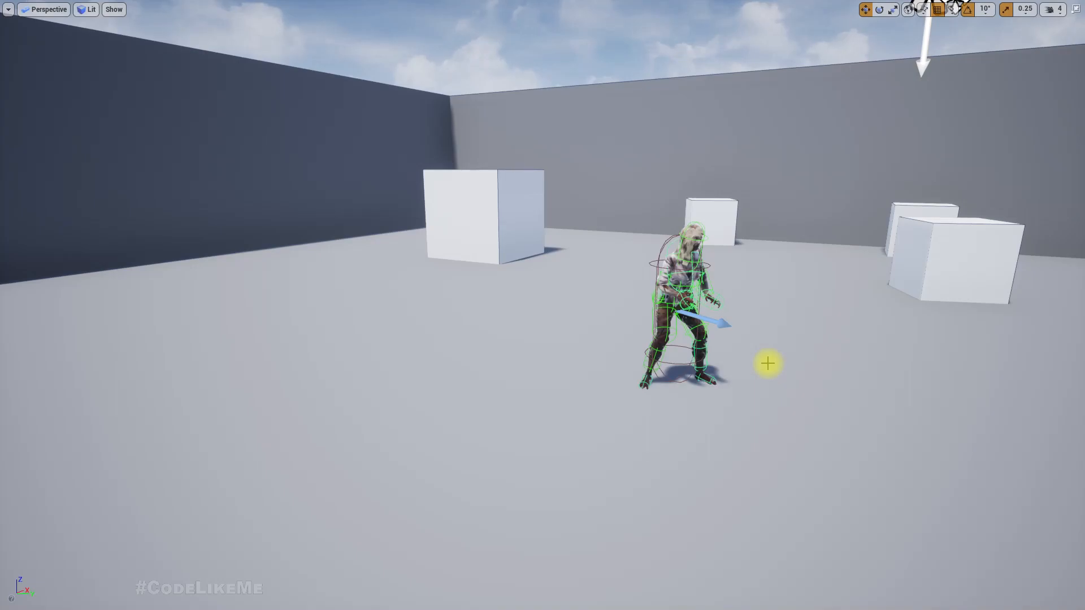
# - Leave the full-screen viewport and examine the zombie in the level from close up and from a distance
pyautogui.press('d')
pyautogui.moveTo(760, 363); pyautogui.dragTo(760, 327, button='right')
pyautogui.hotkey('ctrl', 's')
pyautogui.moveTo(687, 383)
pyautogui.mouseDown(button='right')
pyautogui.moveTo(677, 365)
pyautogui.moveTo(699, 370)
pyautogui.mouseUp(button='right')
pyautogui.press('F11')
pyautogui.moveTo(277, 284); pyautogui.dragTo(277, 308, button='right')
pyautogui.press('w')
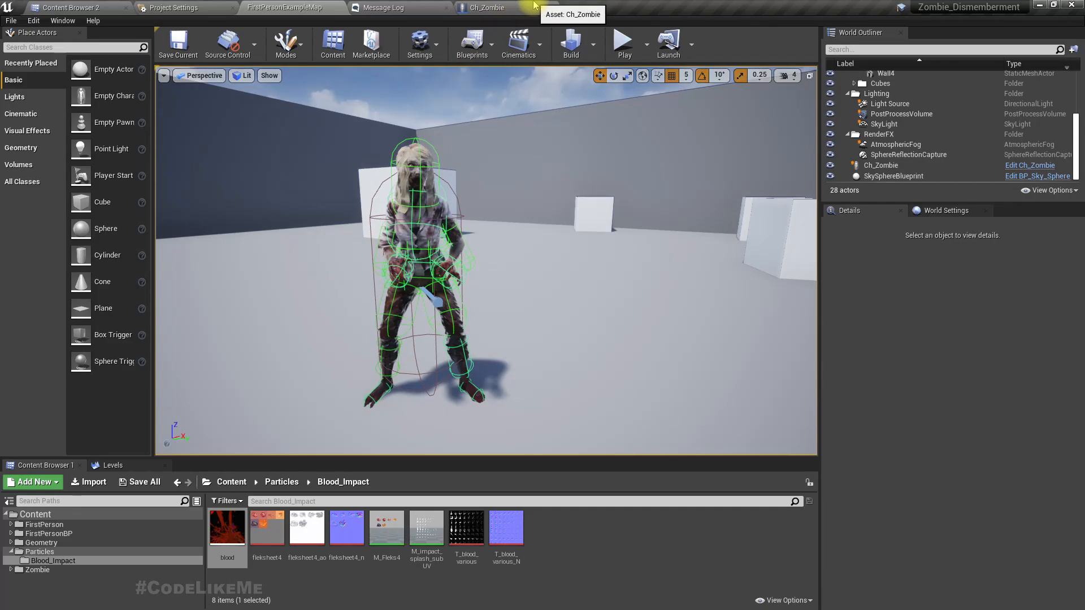
pyautogui.press('s')
pyautogui.press('a')
pyautogui.moveTo(587, 78)
pyautogui.mouseDown(button='right')
pyautogui.moveTo(548, 77)
pyautogui.moveTo(593, 90)
pyautogui.mouseUp(button='right')
pyautogui.press('w')
pyautogui.press('w')
pyautogui.moveTo(508, 192); pyautogui.dragTo(550, 174, button='right')
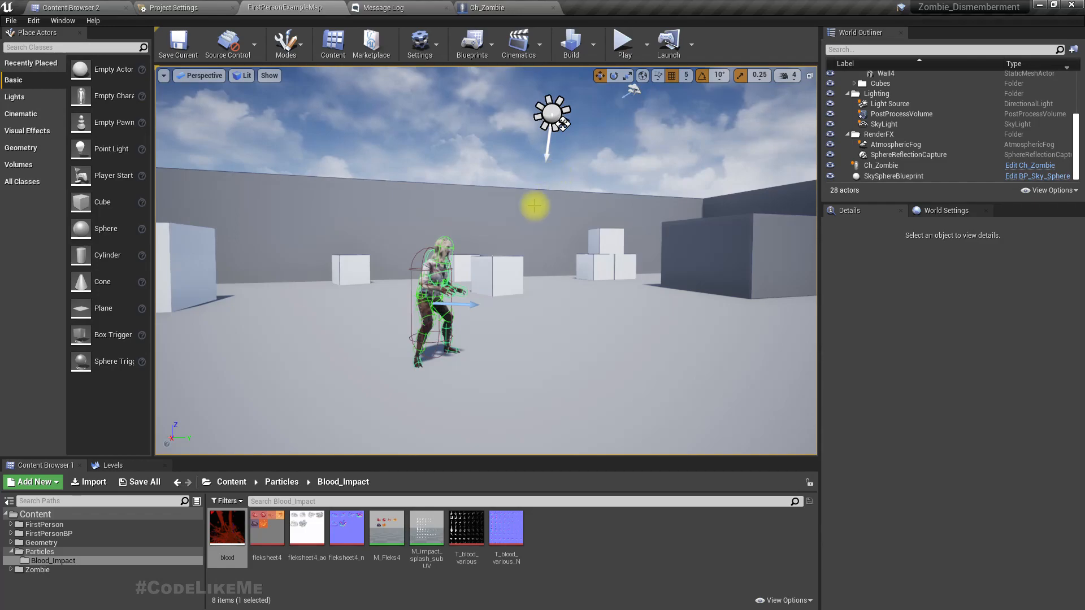
# - Locate the Ch_Zombie blueprint's asset in the project's Zombie content folder
pyautogui.click(486, 7)
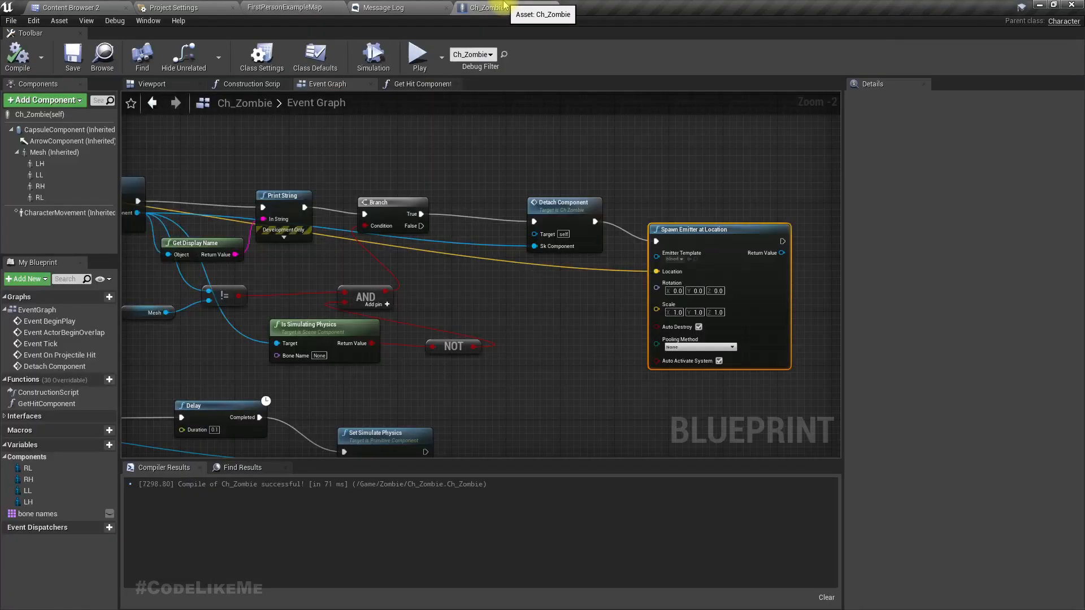
pyautogui.click(333, 12)
pyautogui.click(467, 6)
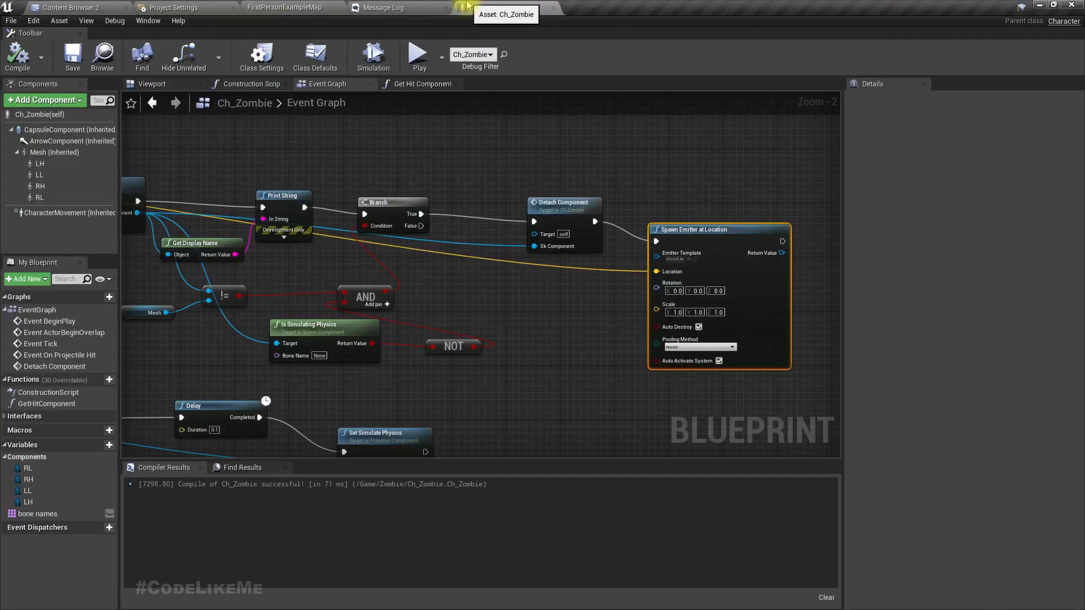
pyautogui.click(286, 7)
pyautogui.click(505, 7)
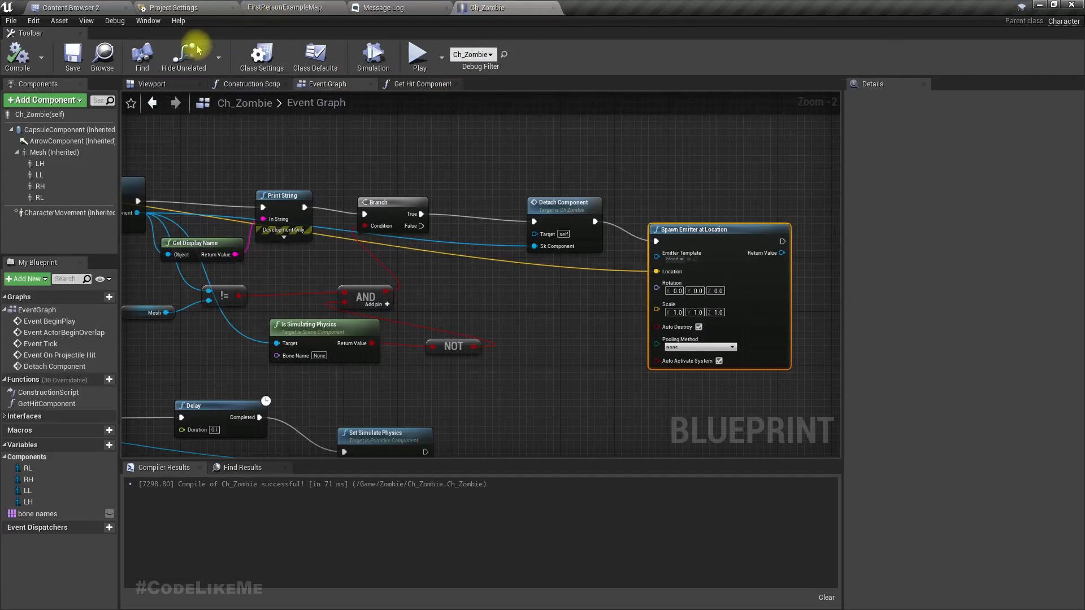
pyautogui.click(102, 57)
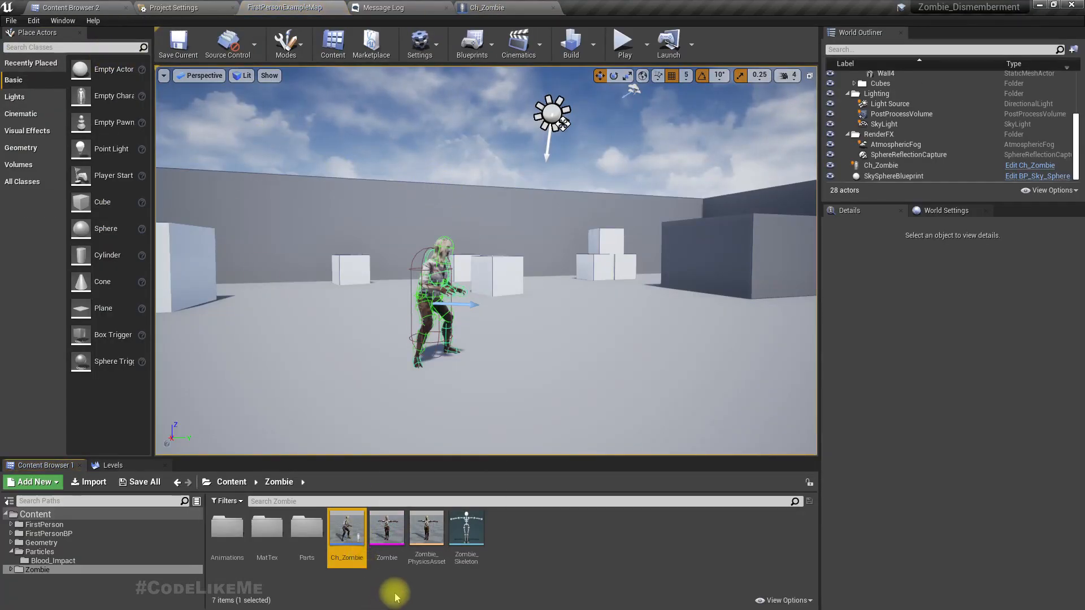
# - Create a Blend Space 1D from the Zombie skeletal mesh, name it Zmobie_walk, and open it for editing
pyautogui.rightClick(390, 527)
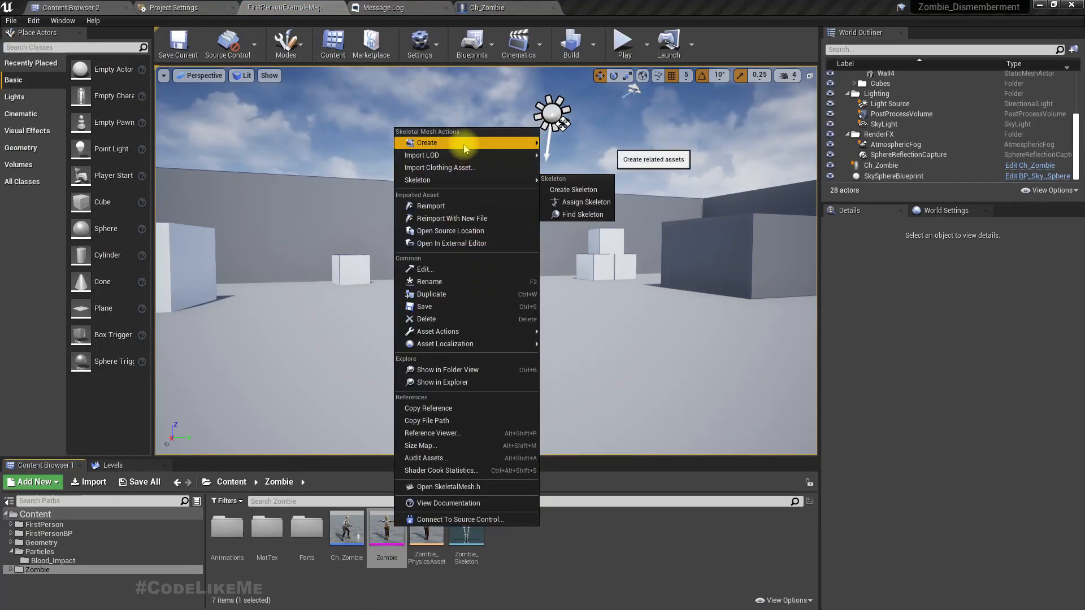
pyautogui.moveTo(458, 143)
pyautogui.moveTo(594, 154)
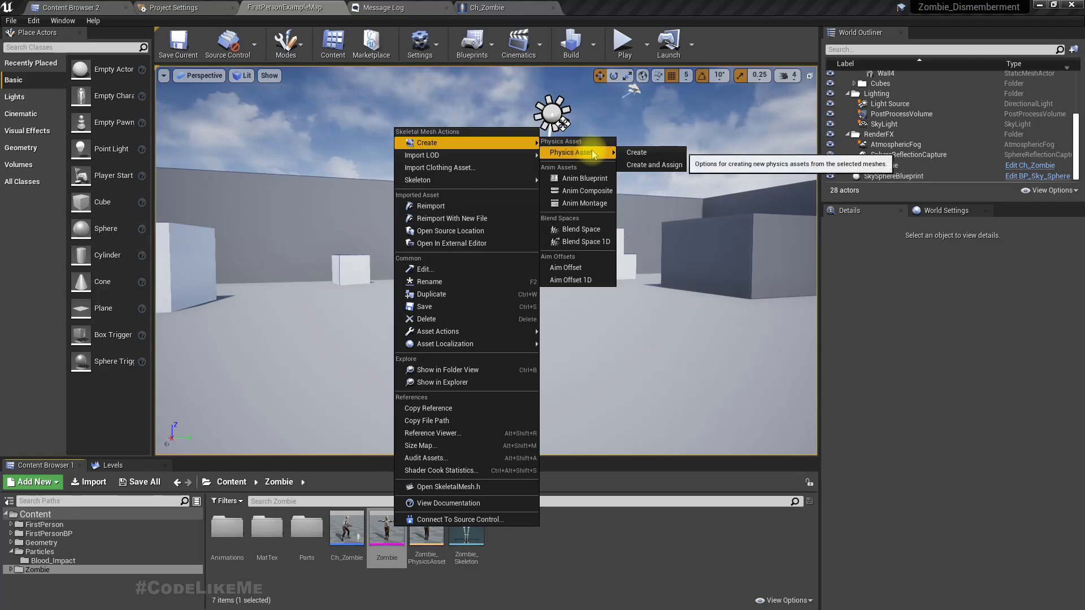
pyautogui.click(583, 242)
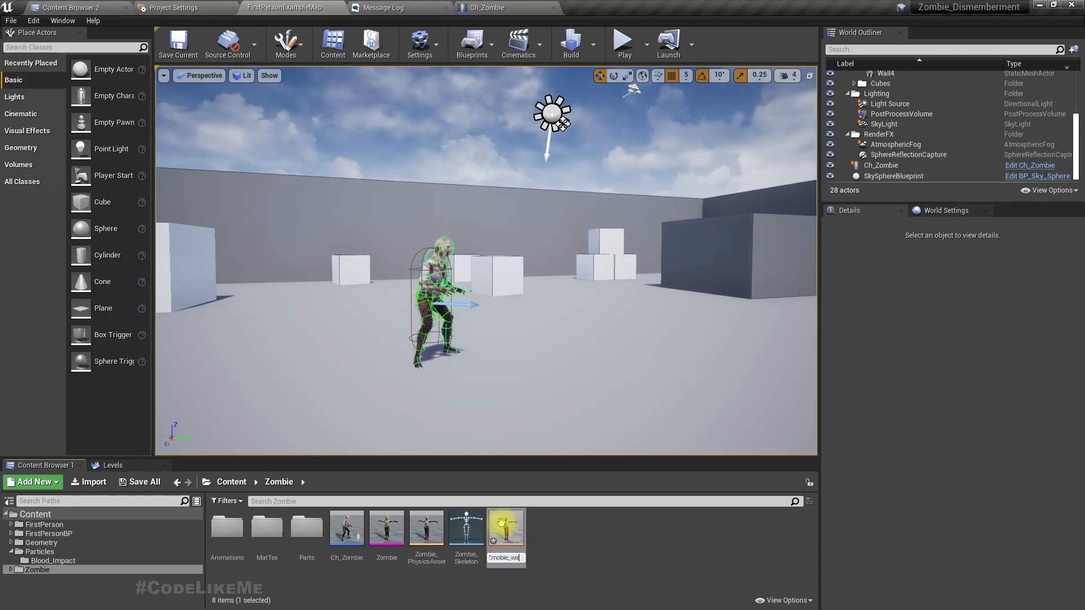
pyautogui.write('Zmobie_walk')
pyautogui.press('Return')
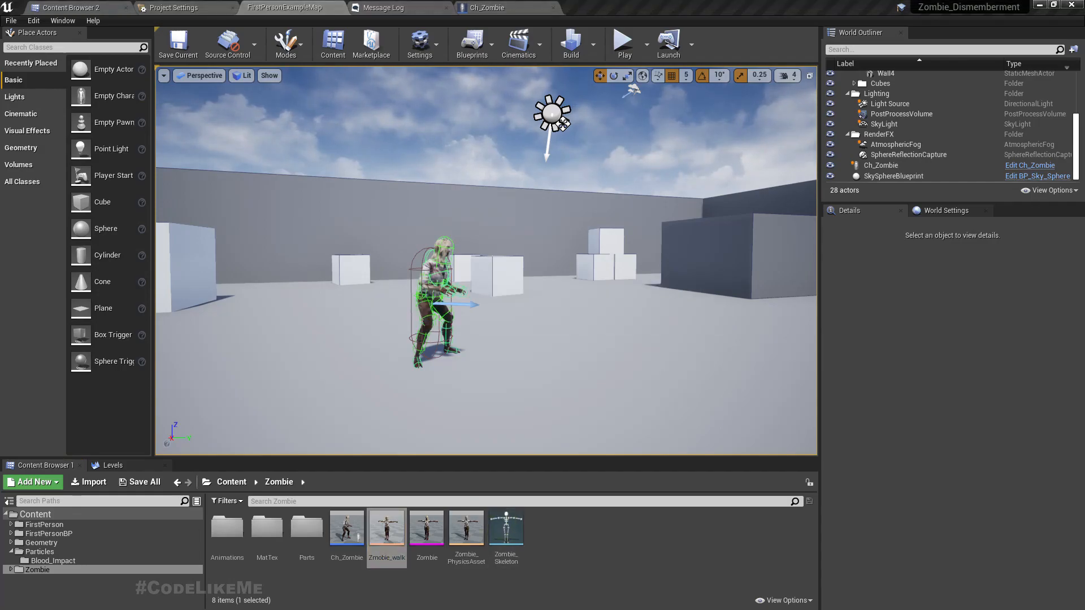
pyautogui.doubleClick(386, 528)
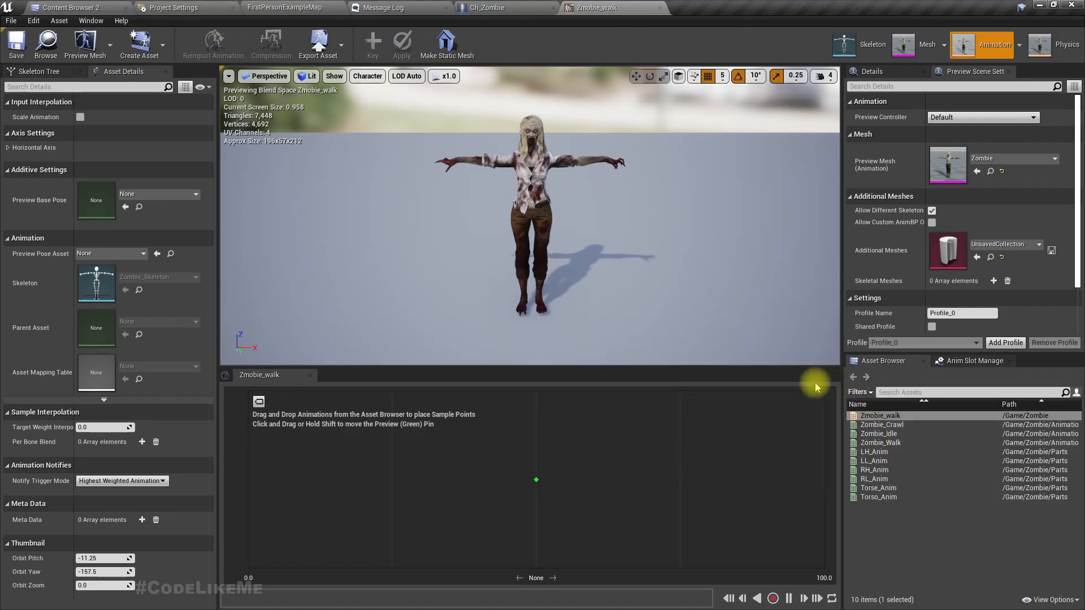
# - Name the blend space's horizontal axis Speed and set its maximum axis value to 400
pyautogui.moveTo(879, 434); pyautogui.dragTo(1002, 527)
pyautogui.click(12, 148)
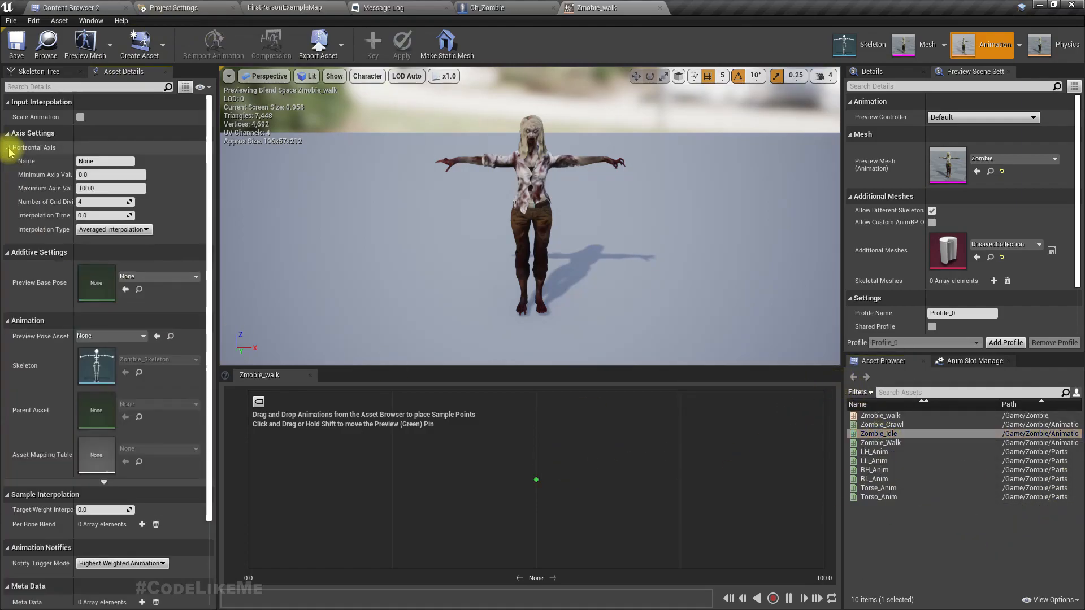
pyautogui.click(106, 161)
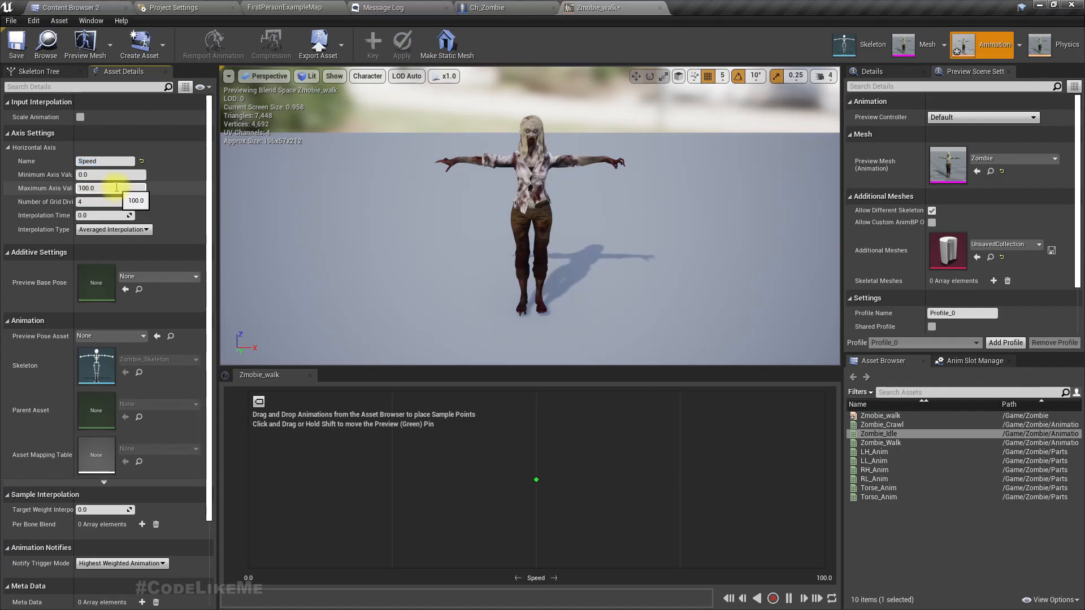
pyautogui.click(117, 187)
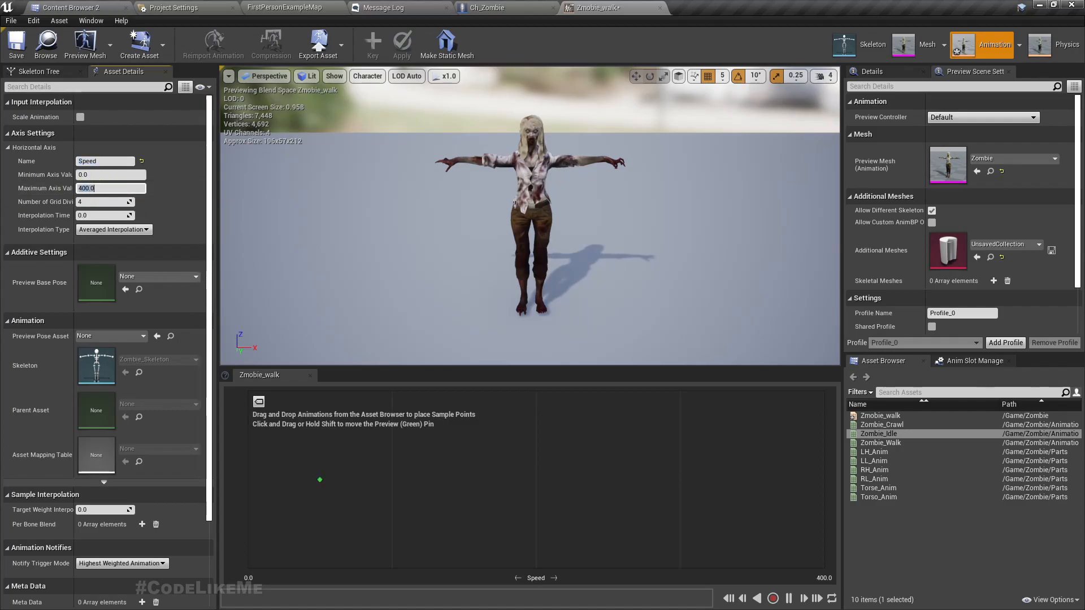
# - Place the Zombie_Idle sample at speed 0 and Zombie_Walk at speed 200, and save the blend space
pyautogui.moveTo(896, 435); pyautogui.dragTo(258, 478)
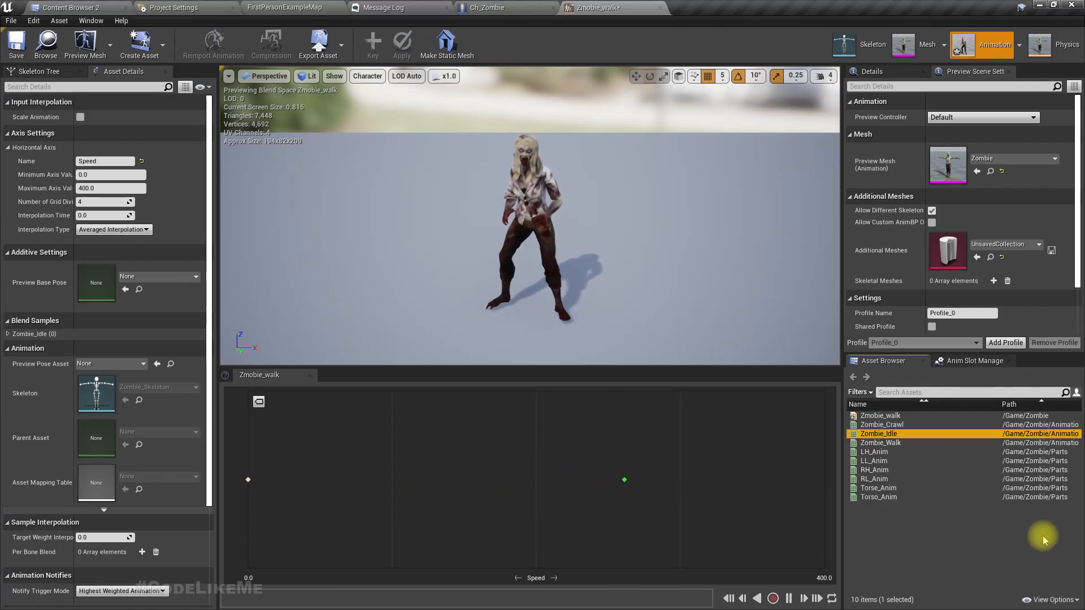
pyautogui.click(873, 443)
pyautogui.moveTo(872, 447); pyautogui.dragTo(826, 483)
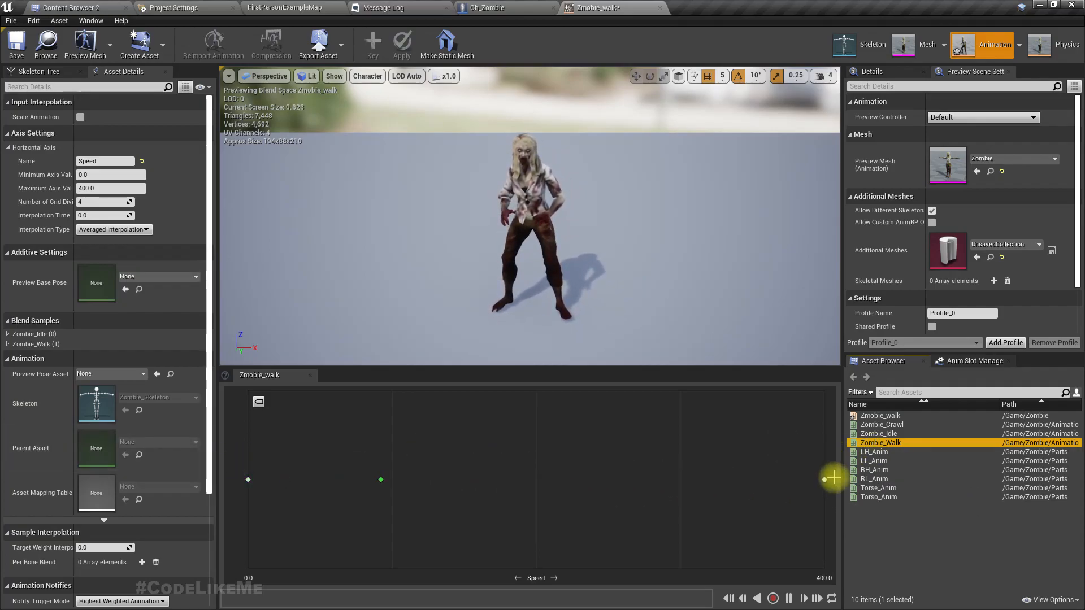
pyautogui.click(828, 478)
pyautogui.moveTo(826, 478); pyautogui.dragTo(540, 478)
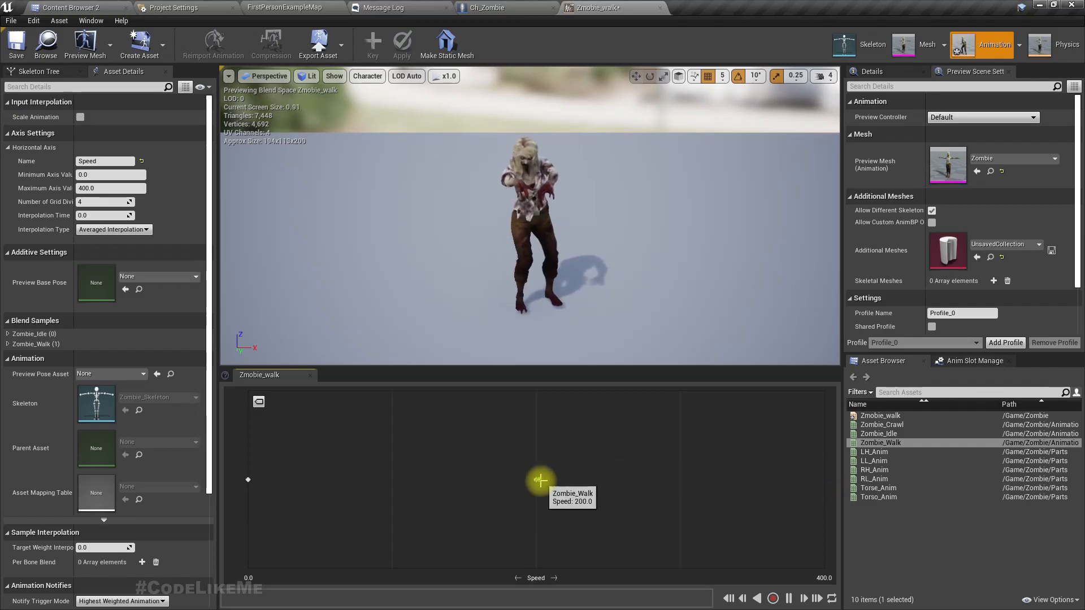
pyautogui.click(539, 480)
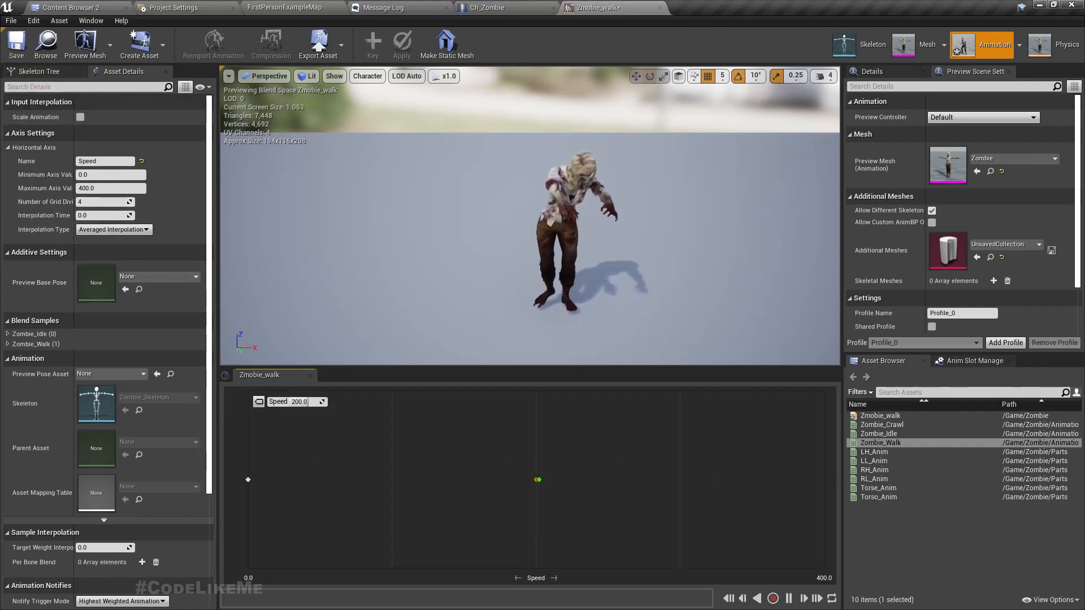
pyautogui.click(16, 44)
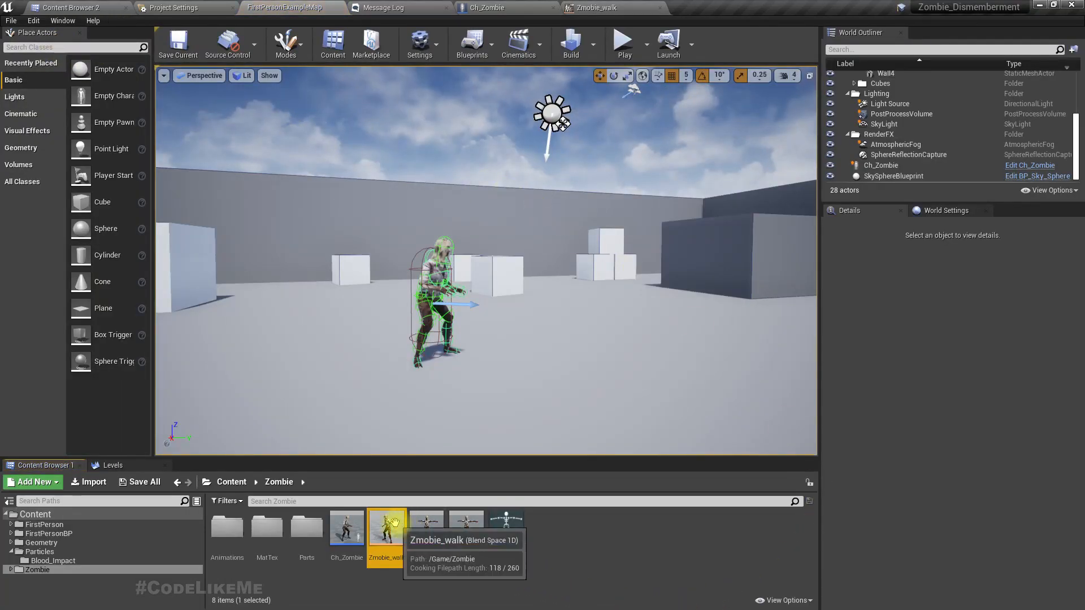
# - Duplicate the Zmobie_walk blend space as Zmobie_crawl and replace its Zombie_Walk sample at speed 200 with Zombie_Crawl
pyautogui.hotkey('ctrl', 'w')
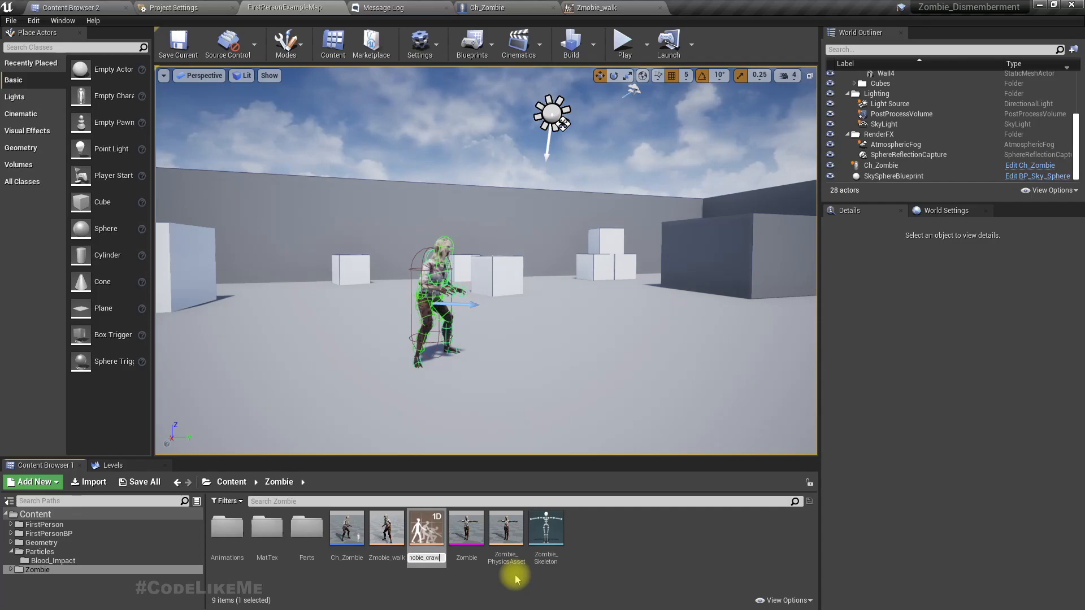
pyautogui.write('Zmobie_crawl')
pyautogui.press('Return')
pyautogui.press('Return')
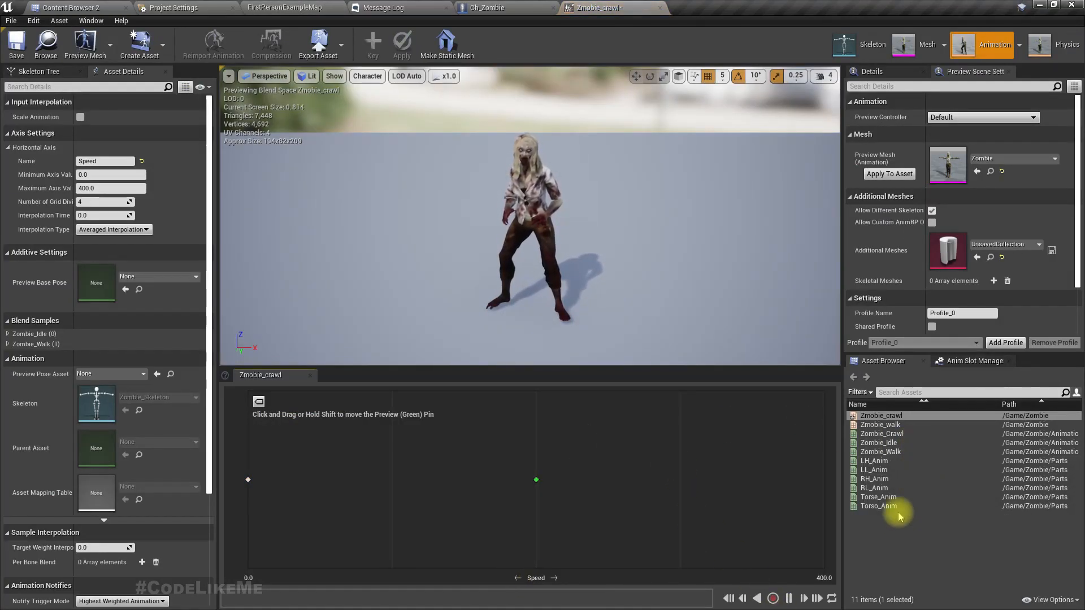
pyautogui.moveTo(885, 502)
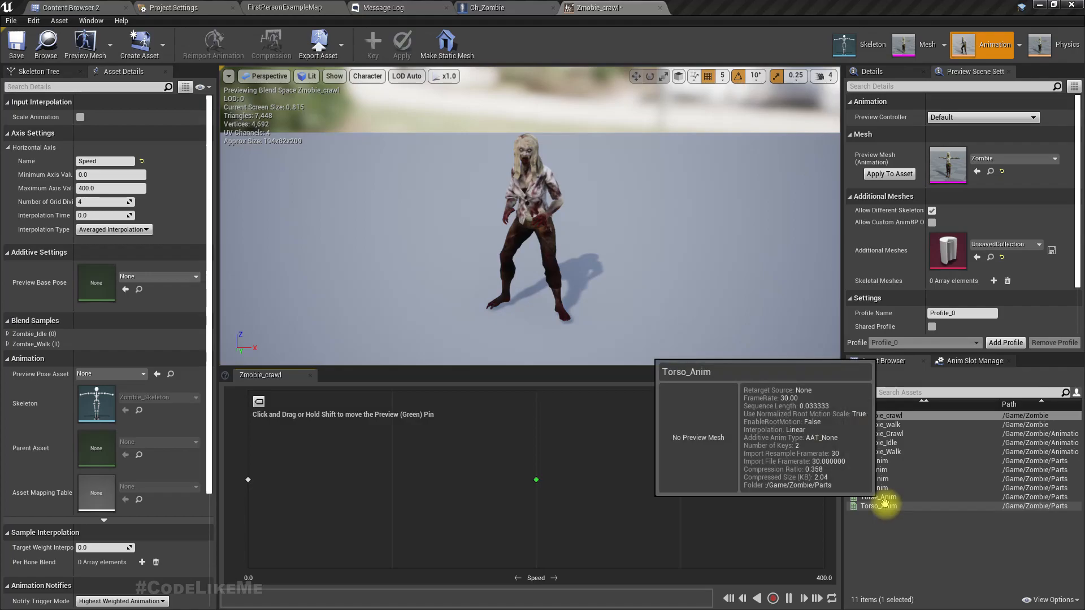
pyautogui.moveTo(883, 434); pyautogui.dragTo(551, 476)
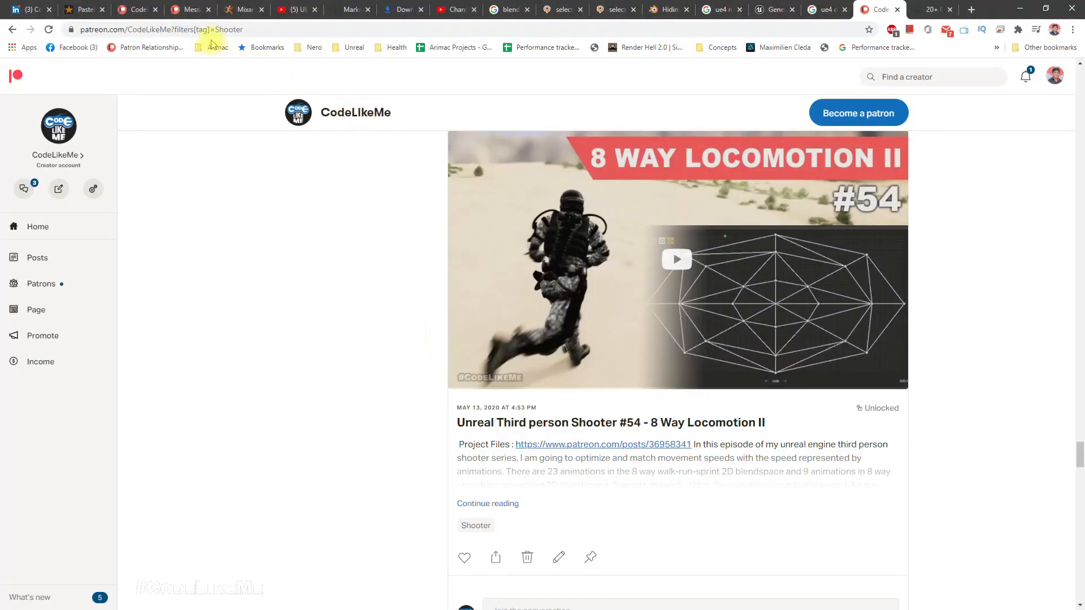
# - Switch to Mixamo in the browser and examine the sleep animations for a lying idle that suits the zombie
pyautogui.click(232, 9)
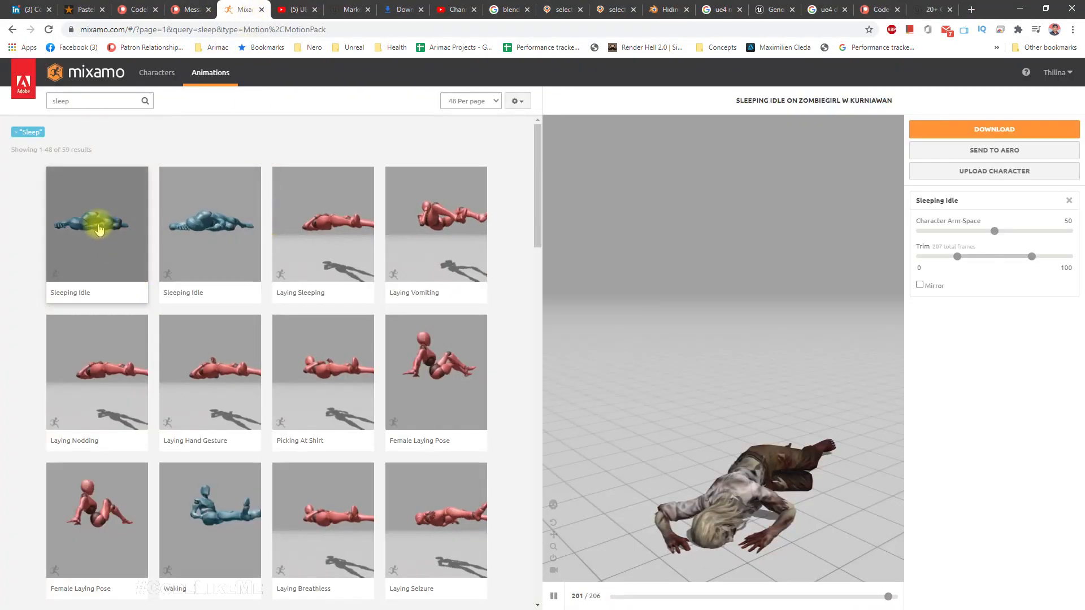
pyautogui.click(409, 296)
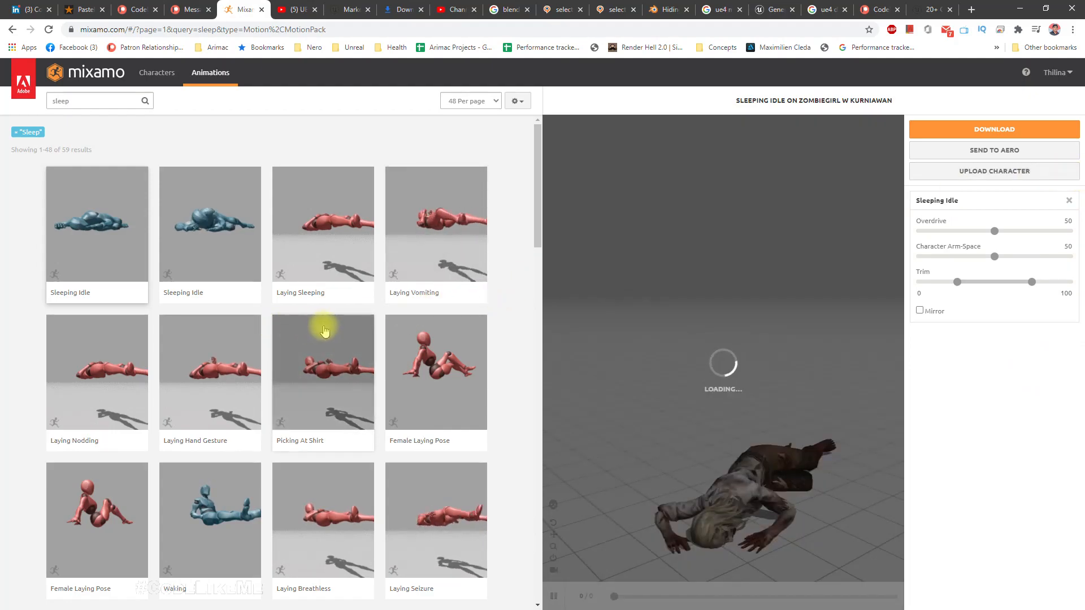
pyautogui.click(193, 213)
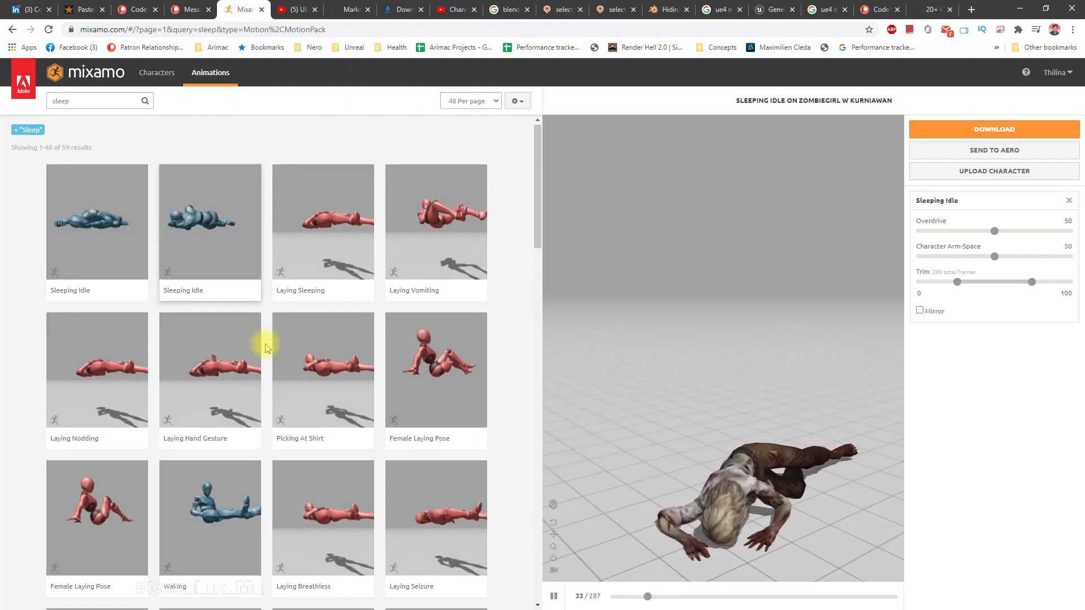
pyautogui.scroll(-10, 264, 353)
pyautogui.scroll(-15, 266, 348)
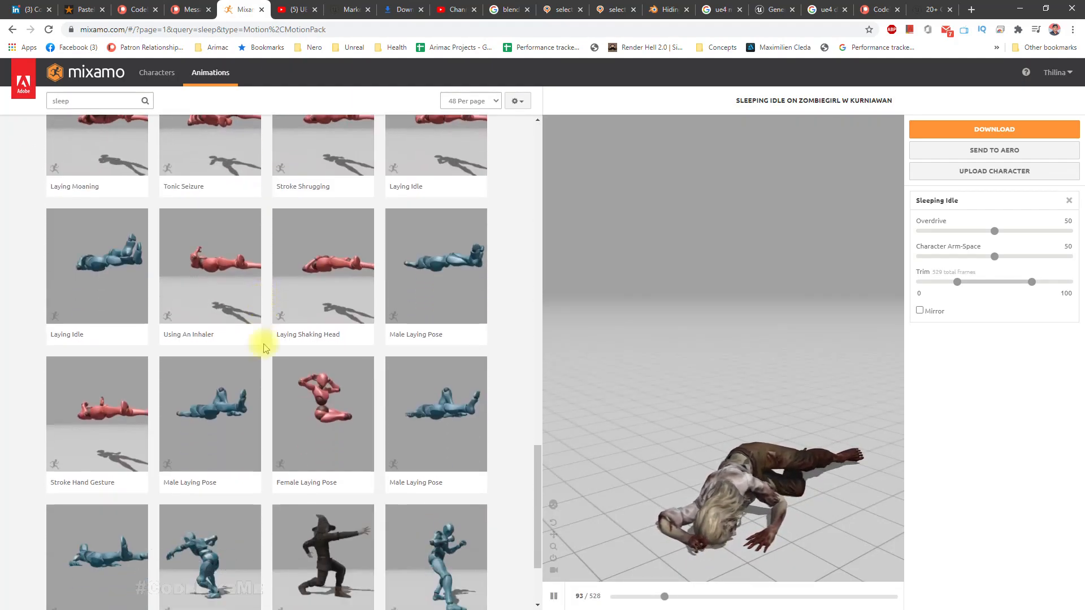
pyautogui.scroll(10, 264, 346)
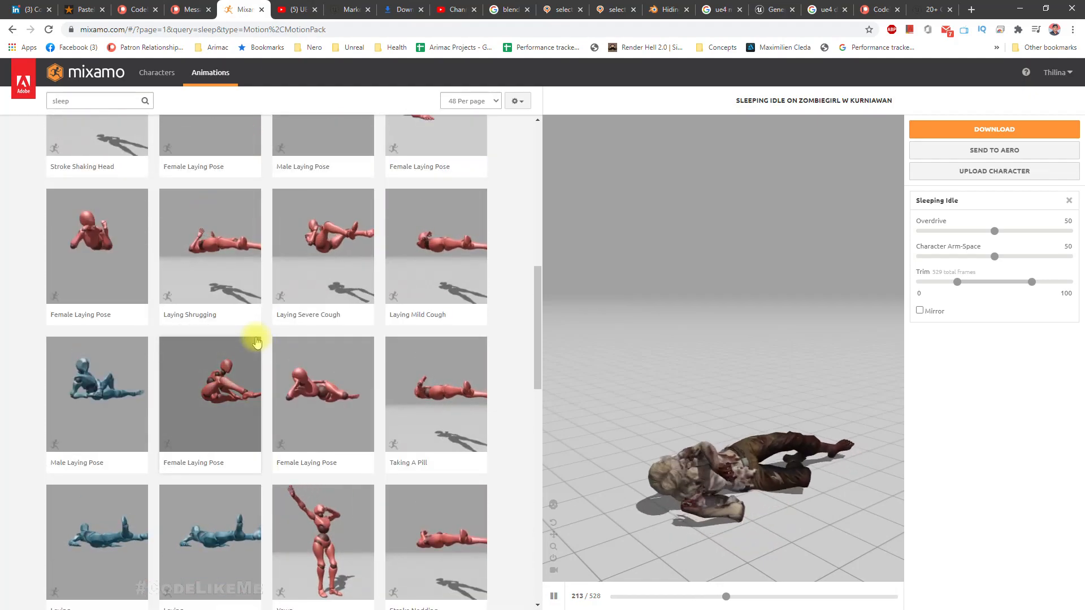
pyautogui.scroll(3, 257, 342)
pyautogui.scroll(8, 252, 338)
# - Download the first Sleeping Idle animation as FBX without skin, at 30 frames per second and no keyframe reduction
pyautogui.click(96, 195)
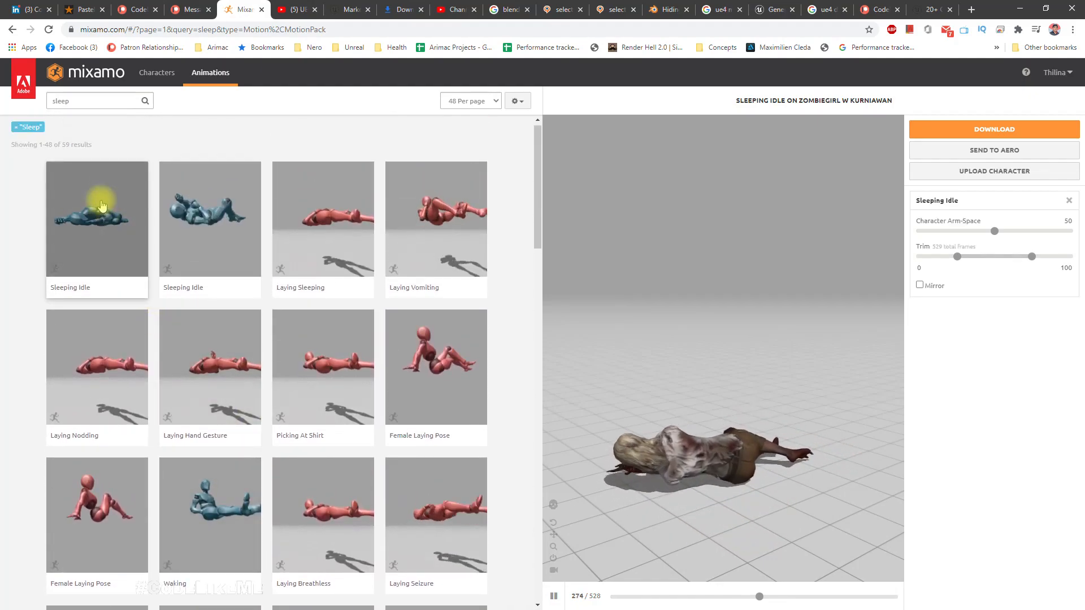
pyautogui.click(960, 129)
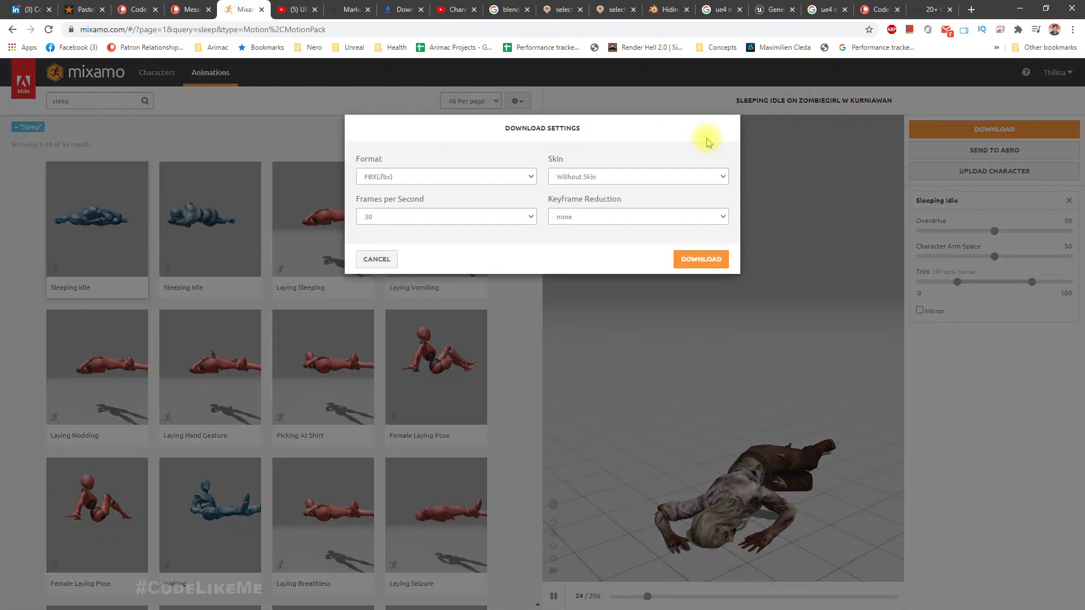
pyautogui.click(701, 259)
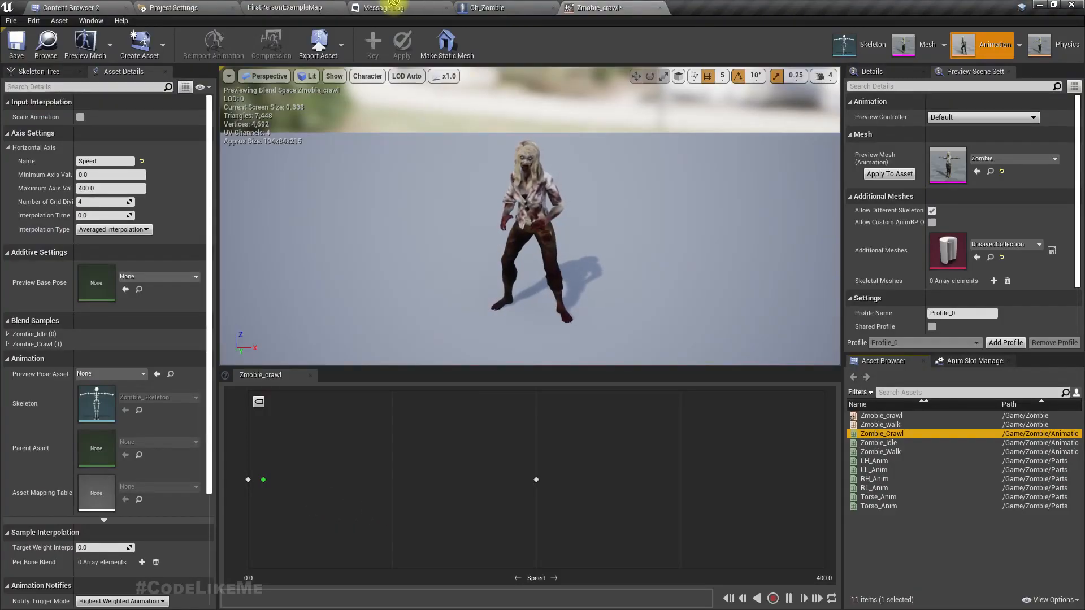
# - Return to Unreal Editor and import the Sleeping Idle FBX into the Zombie Animations folder, using Zombie_Skeleton
pyautogui.click(102, 9)
pyautogui.moveTo(72, 58); pyautogui.dragTo(50, 132)
pyautogui.click(598, 176)
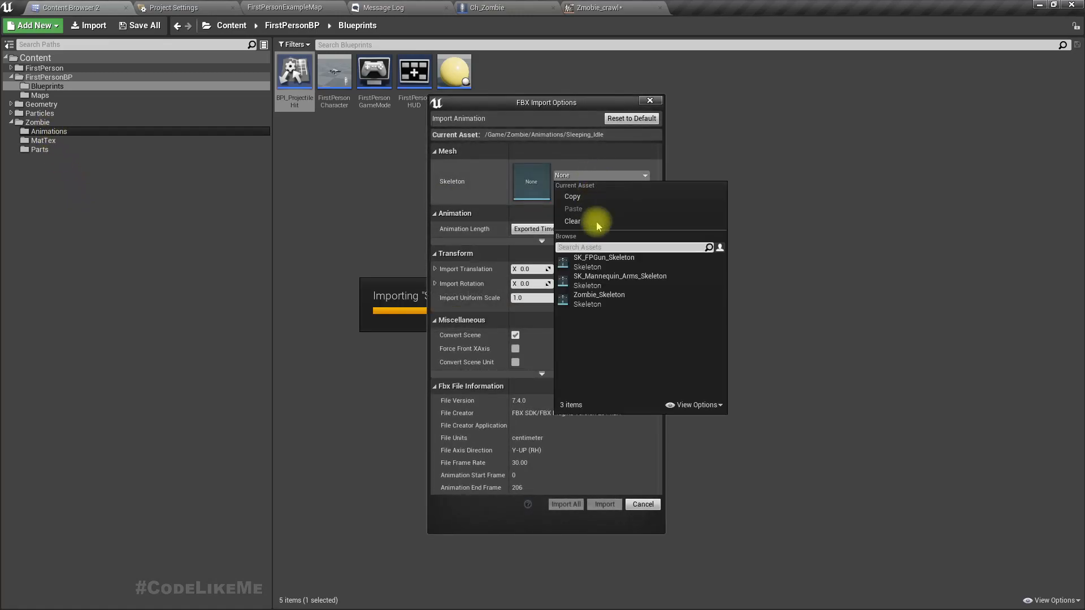
pyautogui.click(599, 298)
pyautogui.click(604, 504)
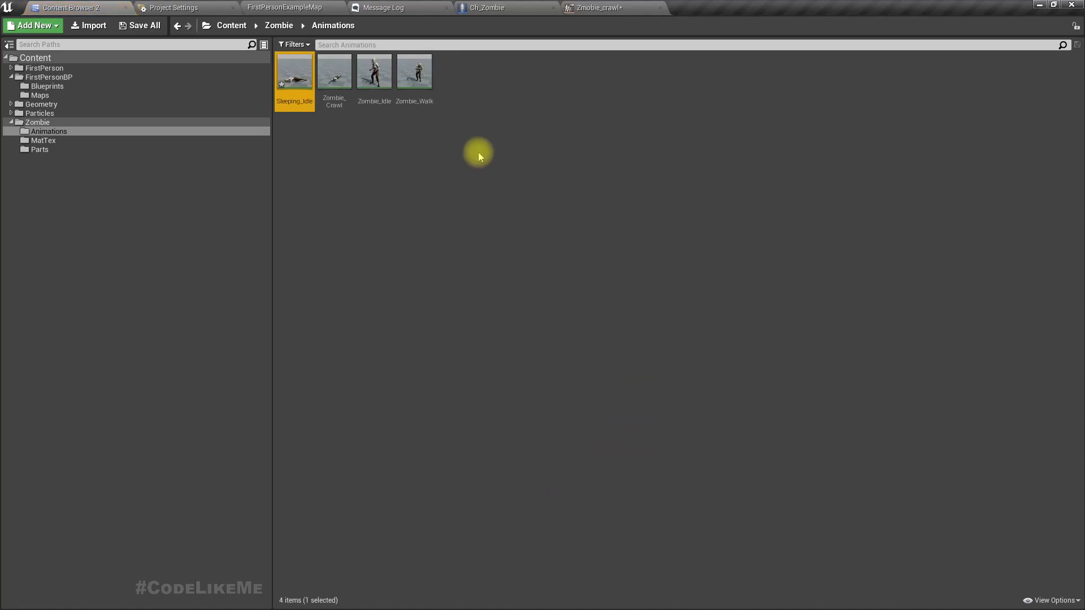
# - Replace the speed 0 sample of the Zmobie_crawl blend space with Sleeping_Idle and preview the blend from above
pyautogui.moveTo(295, 72); pyautogui.dragTo(248, 475)
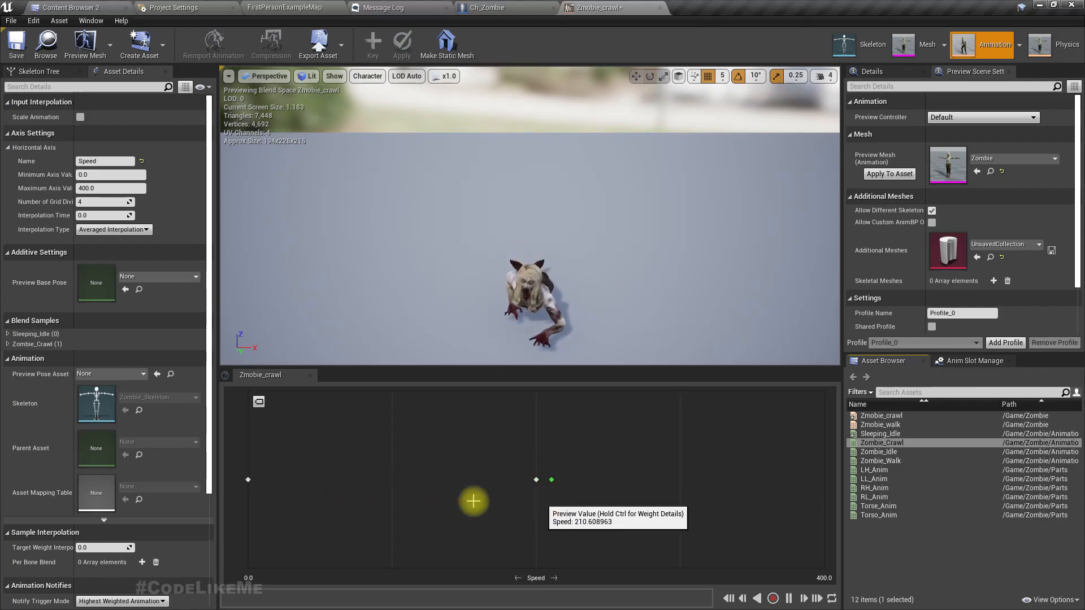
pyautogui.moveTo(521, 339)
pyautogui.mouseDown(button='right')
pyautogui.moveTo(520, 413)
pyautogui.moveTo(520, 339)
pyautogui.mouseUp(button='right')
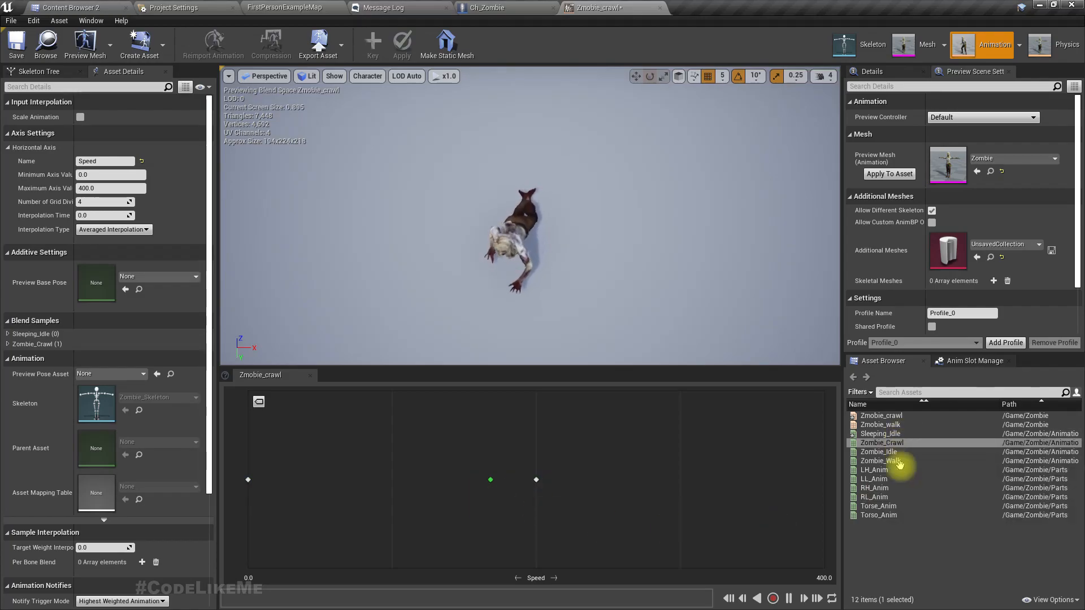
# - Open the Sleeping_Idle animation, set its import rotation Z to -90, and reimport it
pyautogui.click(874, 434)
pyautogui.doubleClick(875, 433)
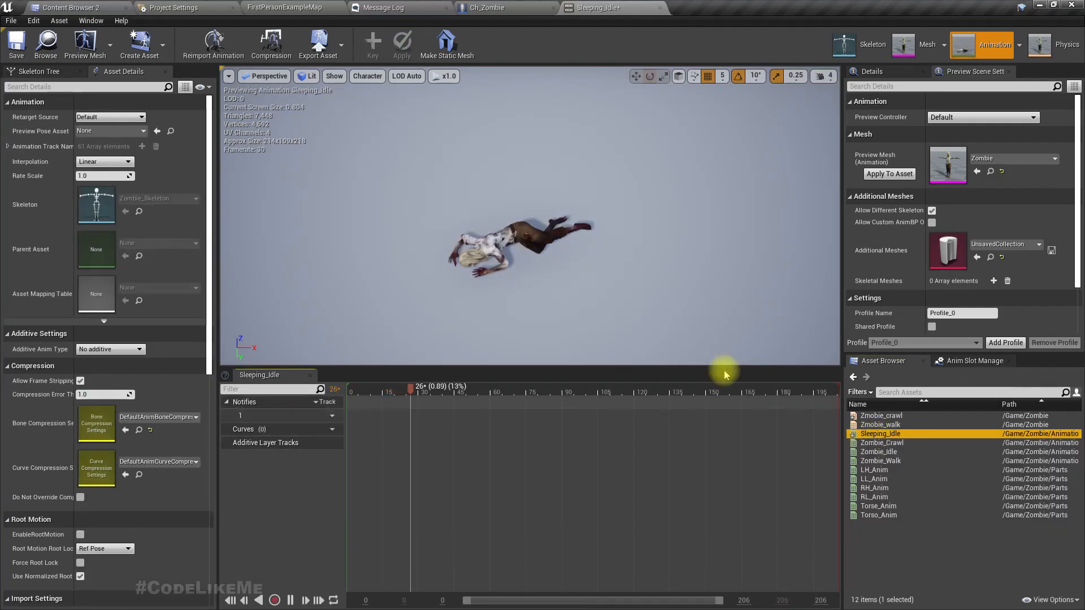
pyautogui.scroll(-5, 85, 438)
pyautogui.click(169, 434)
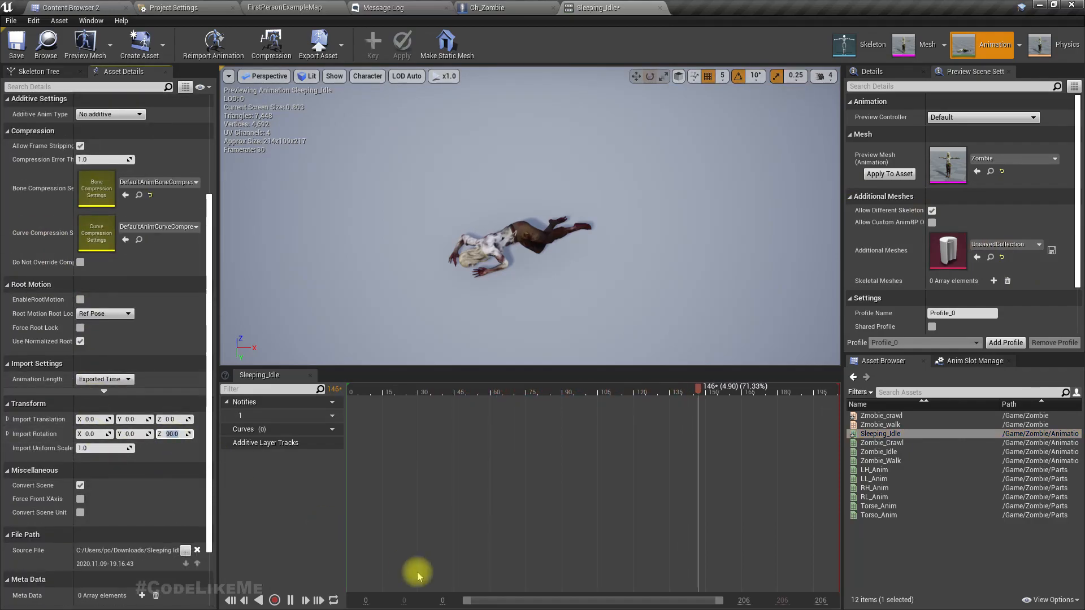
pyautogui.click(218, 50)
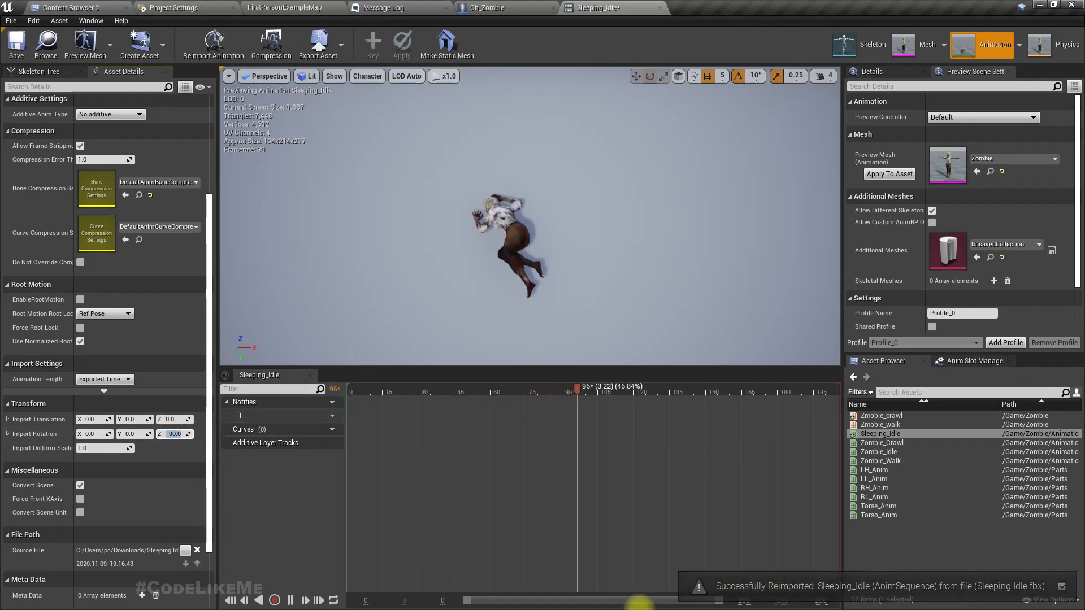
pyautogui.click(215, 46)
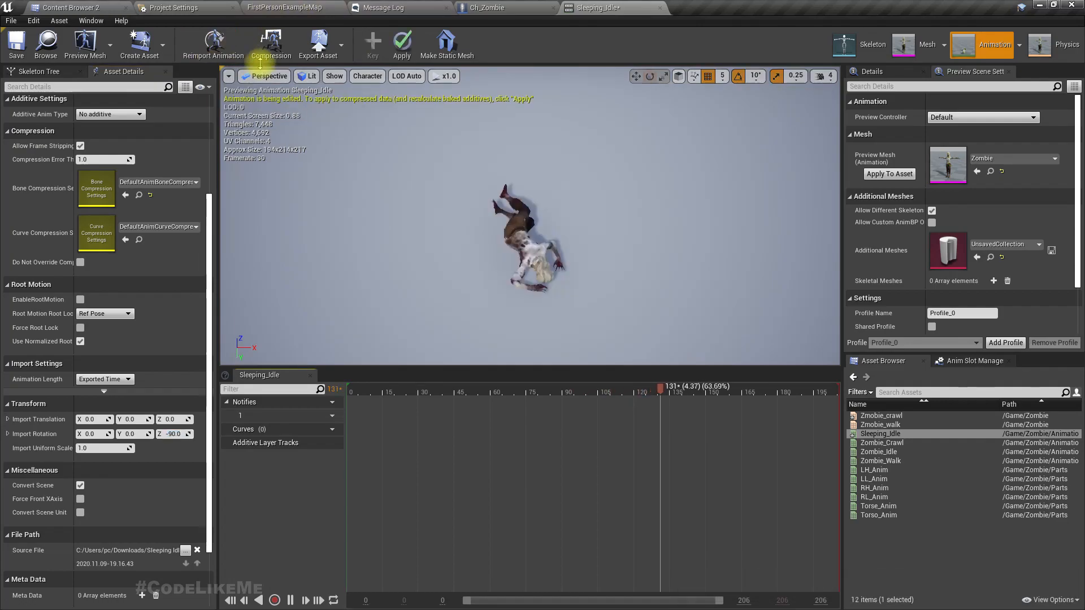
# - Preview the Zmobie_crawl blend space from idle to crawl with the reimported animation and save it
pyautogui.click(865, 416)
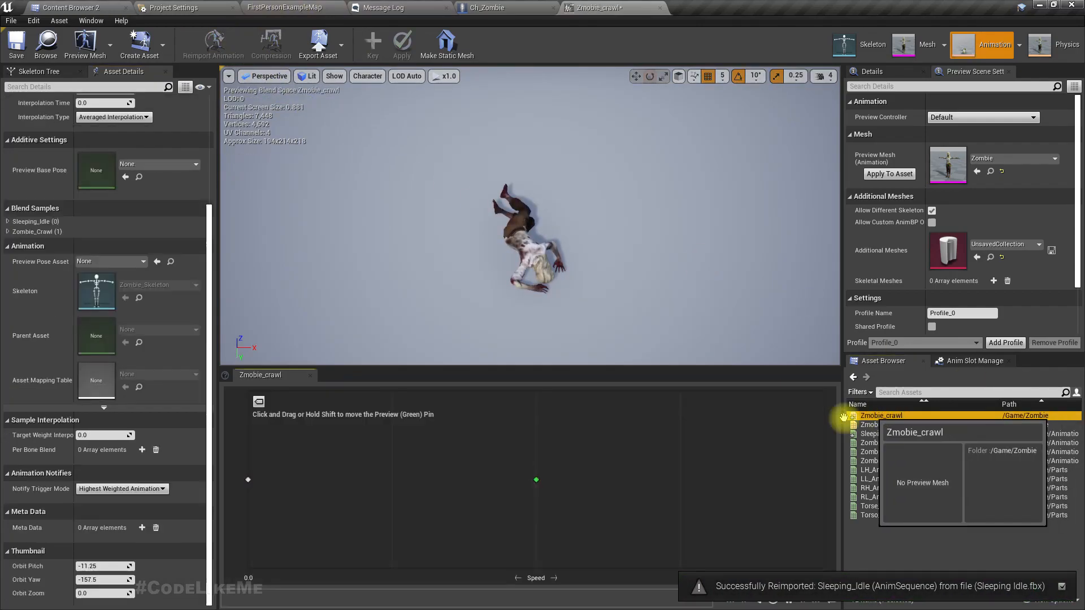
pyautogui.moveTo(280, 484); pyautogui.dragTo(548, 495)
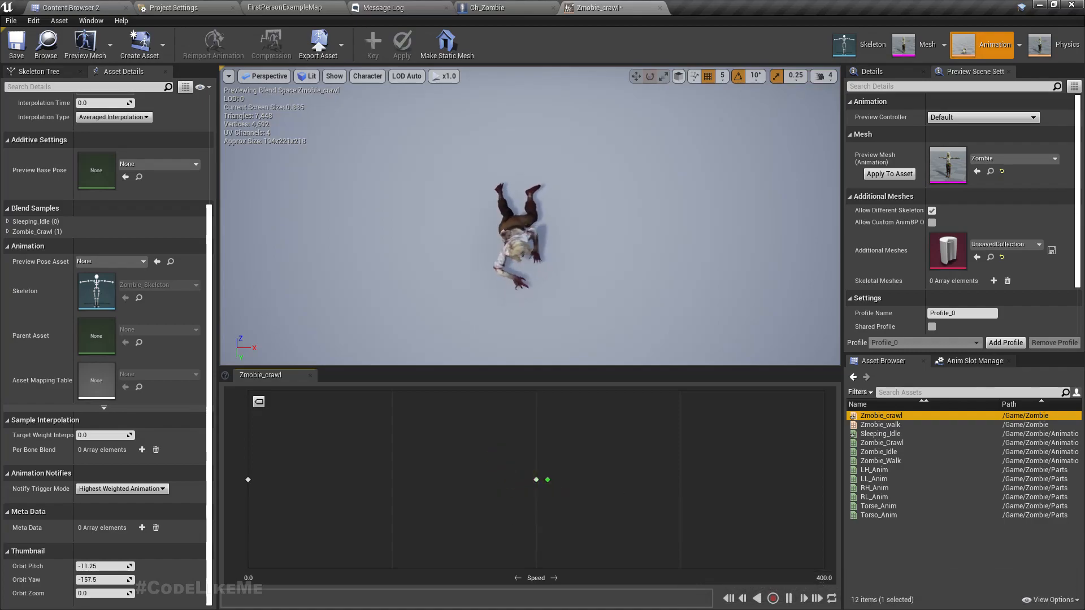
pyautogui.click(15, 51)
# - Create an Animation Blueprint named BPA_Zombie from the Zombie skeletal mesh in the Zombie folder and open it
pyautogui.click(476, 7)
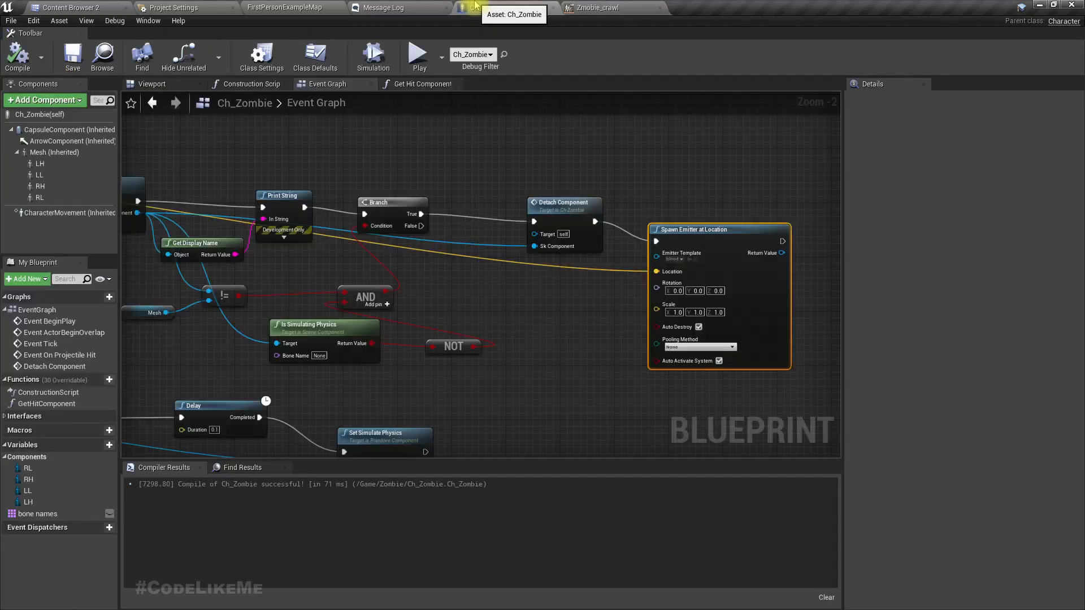
pyautogui.click(106, 52)
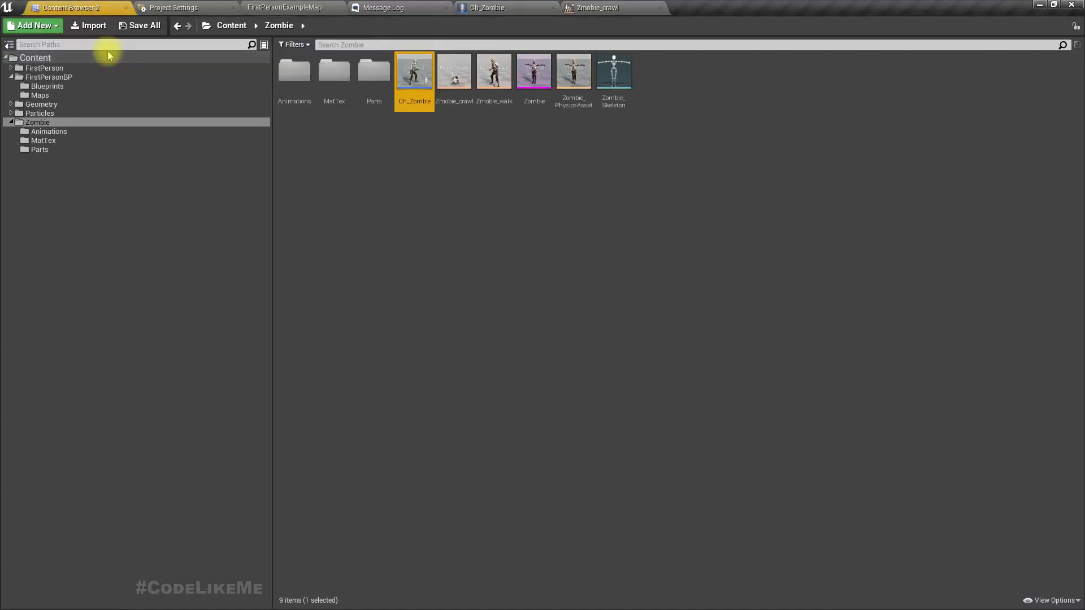
pyautogui.rightClick(531, 85)
pyautogui.moveTo(542, 87)
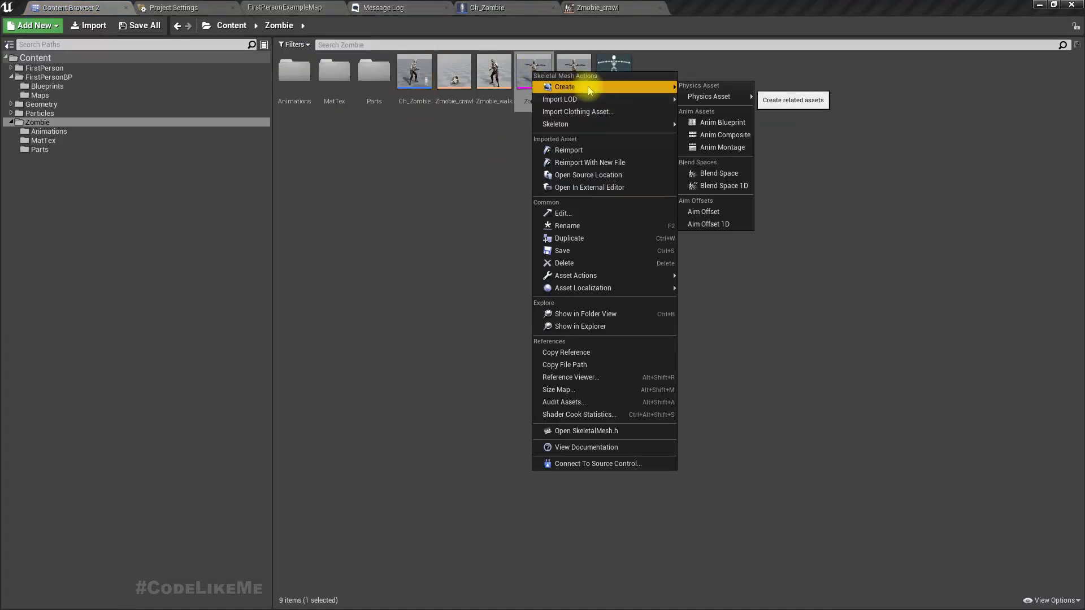
pyautogui.click(723, 123)
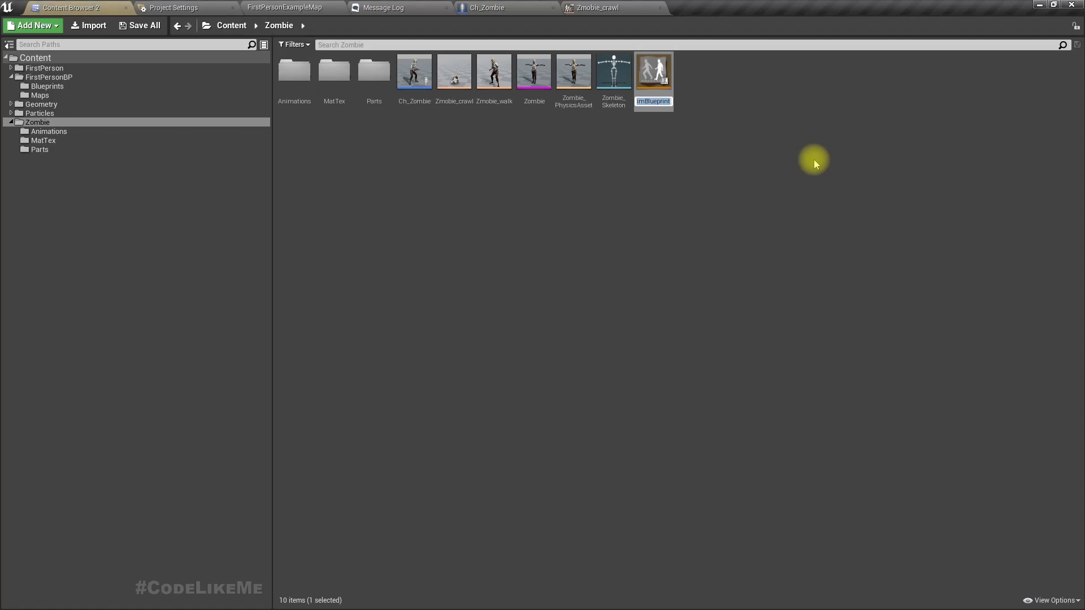
pyautogui.write('BPA_Zombie')
pyautogui.press('Return')
pyautogui.press('Return')
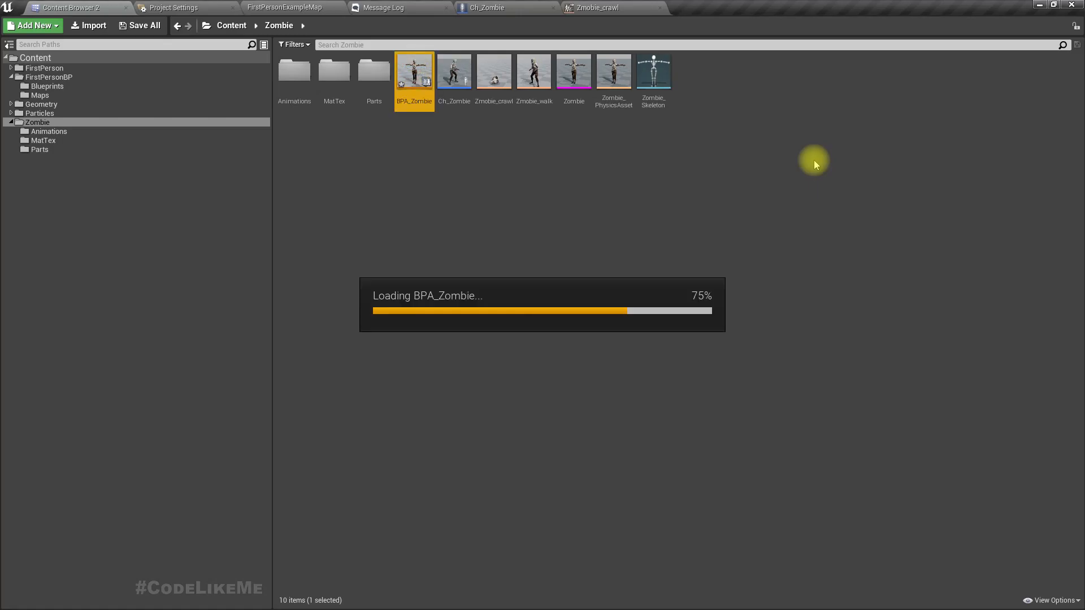
pyautogui.scroll(-4, 656, 192)
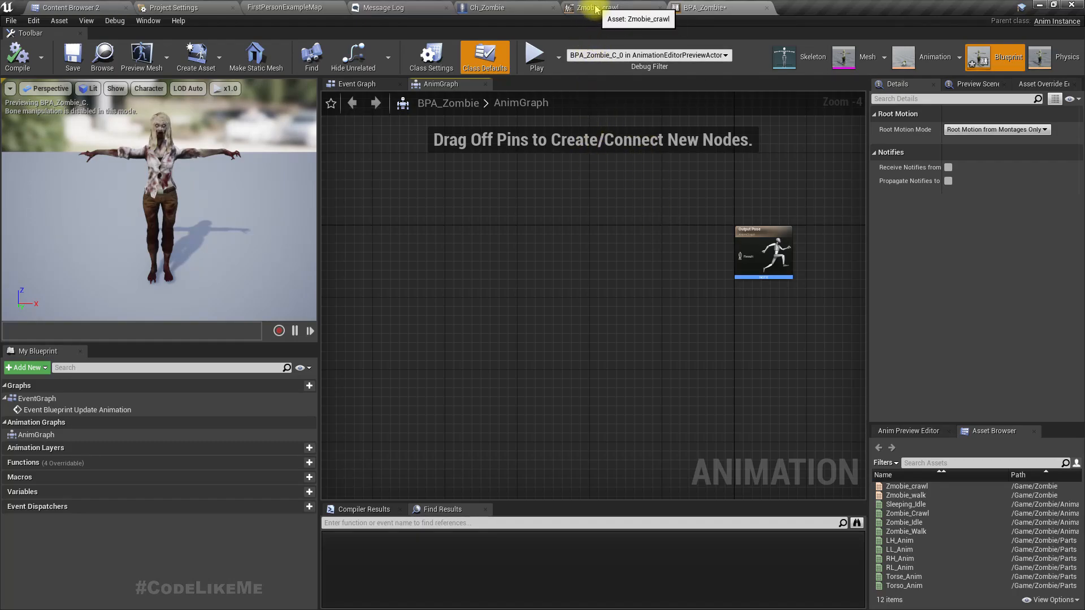
pyautogui.moveTo(918, 504); pyautogui.dragTo(955, 512)
pyautogui.moveTo(876, 495); pyautogui.dragTo(400, 304)
pyautogui.moveTo(931, 486); pyautogui.dragTo(416, 261)
pyautogui.scroll(2, 417, 261)
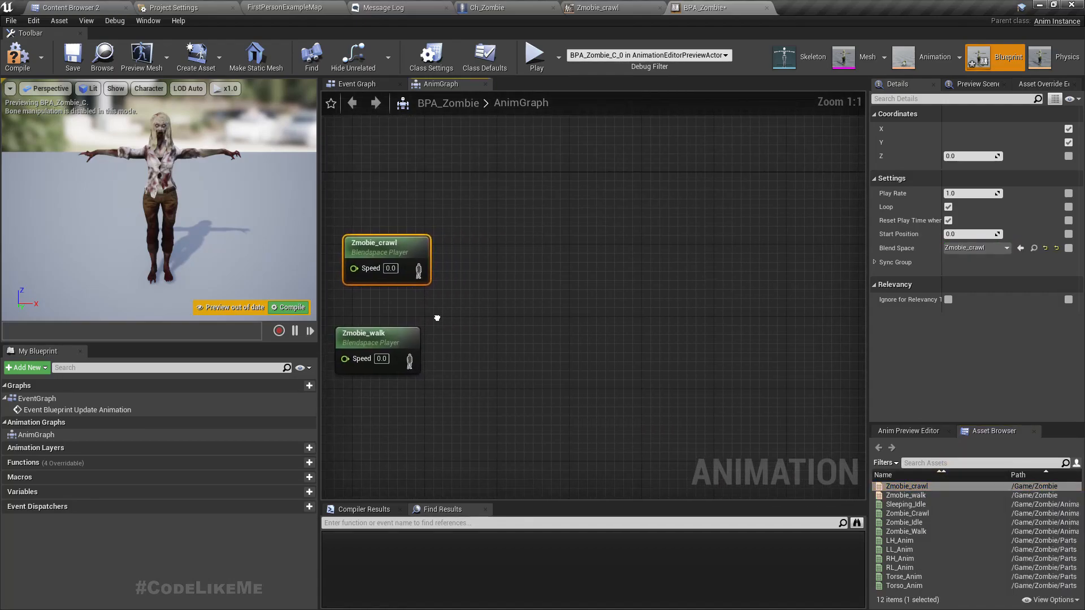
pyautogui.moveTo(408, 331); pyautogui.dragTo(528, 269)
pyautogui.moveTo(706, 318); pyautogui.dragTo(623, 382, button='right')
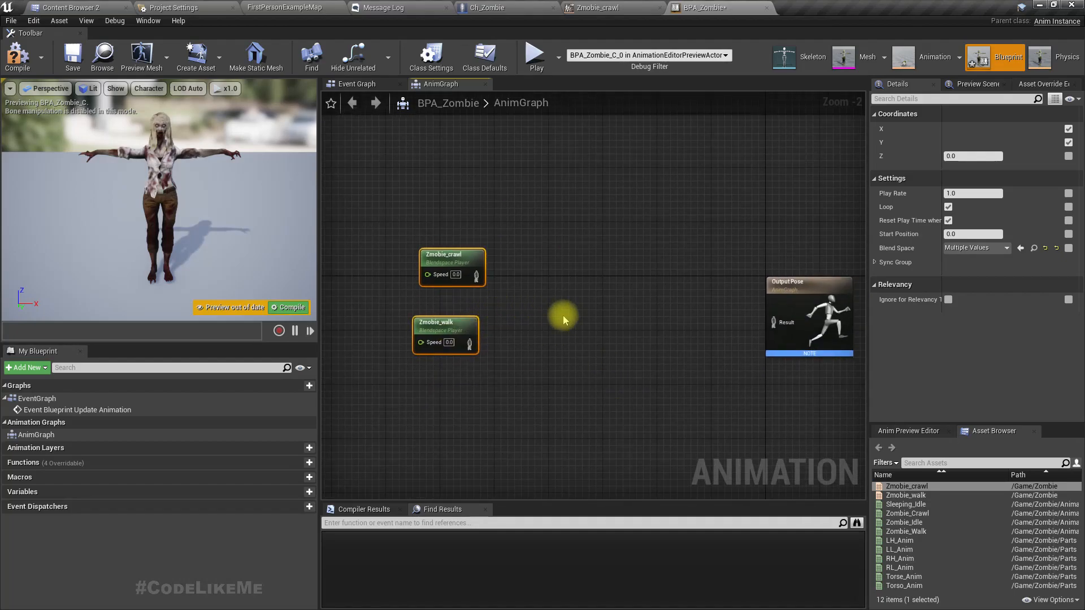
pyautogui.press('Delete')
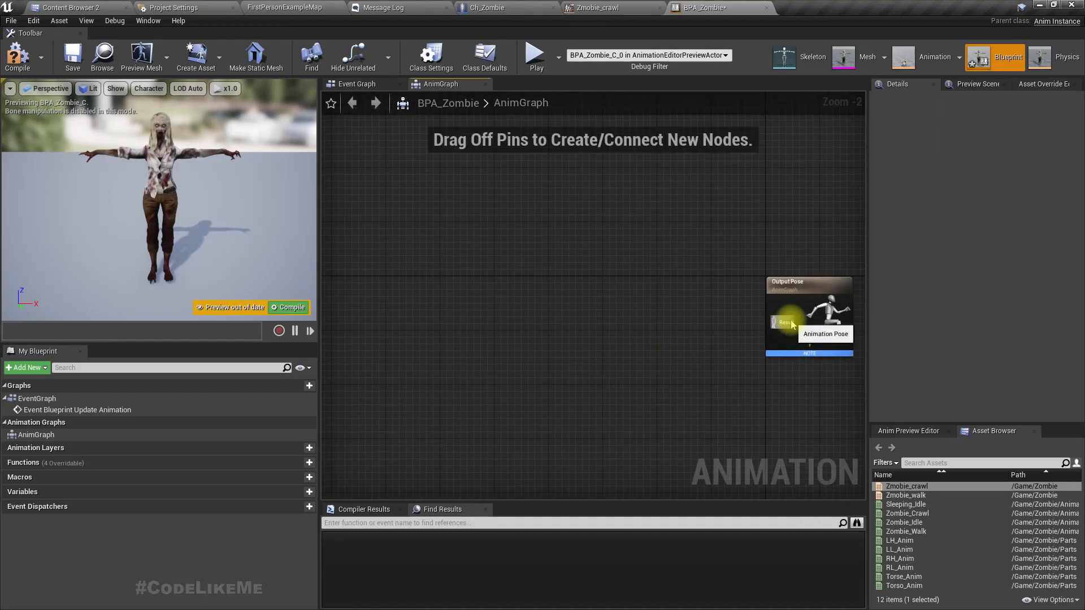
# - Add a state machine named zombie locomotion to the AnimGraph and connect it to the Output Pose
pyautogui.rightClick(581, 318)
pyautogui.write('state')
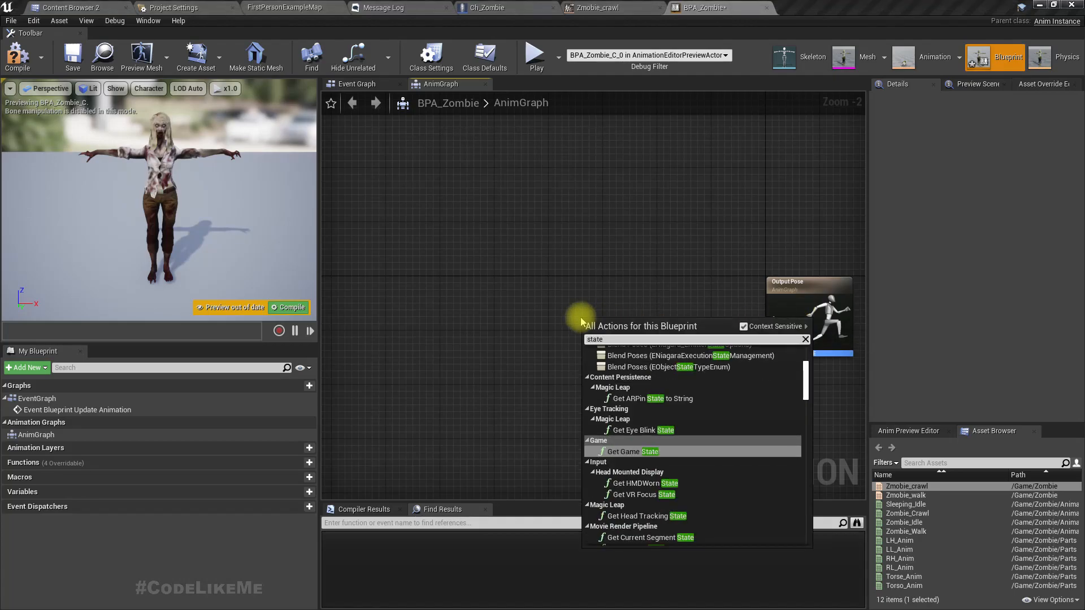
pyautogui.write('mac')
pyautogui.press('Return')
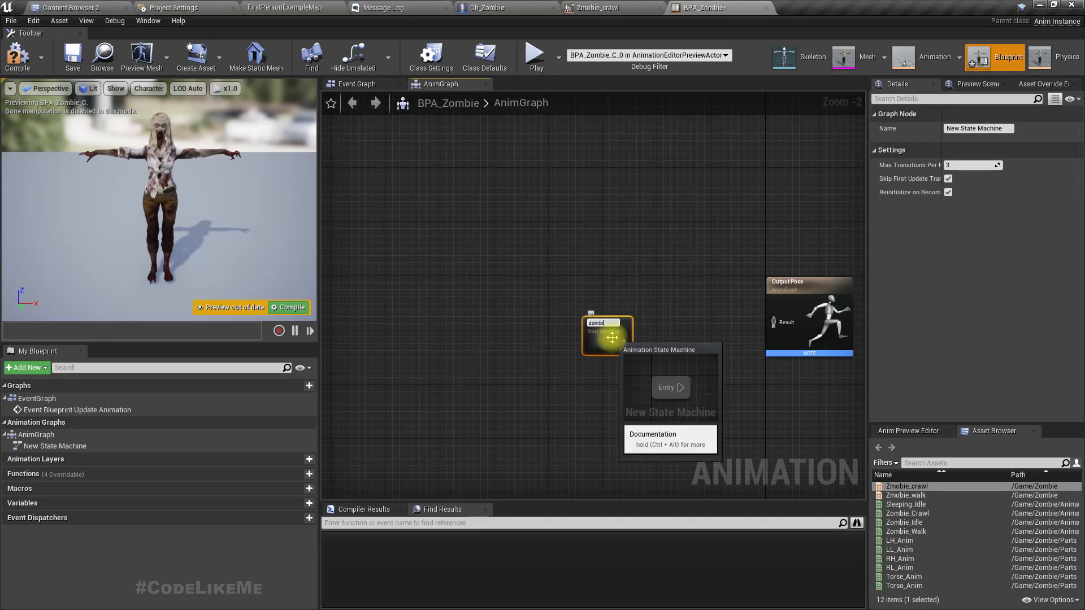
pyautogui.write('zombie locomotion')
pyautogui.press('Return')
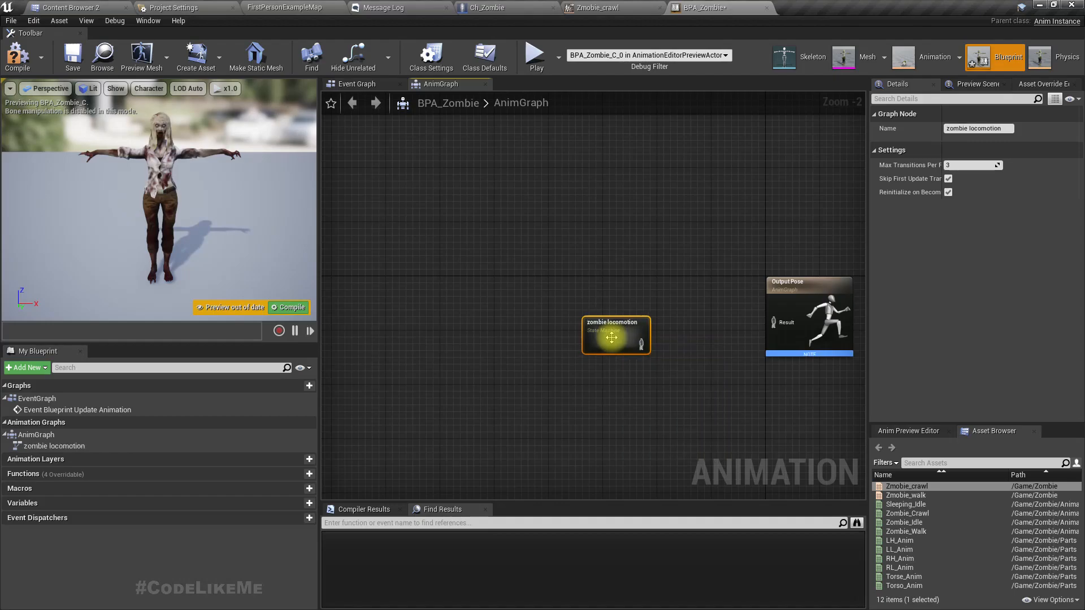
pyautogui.moveTo(641, 343); pyautogui.dragTo(773, 324)
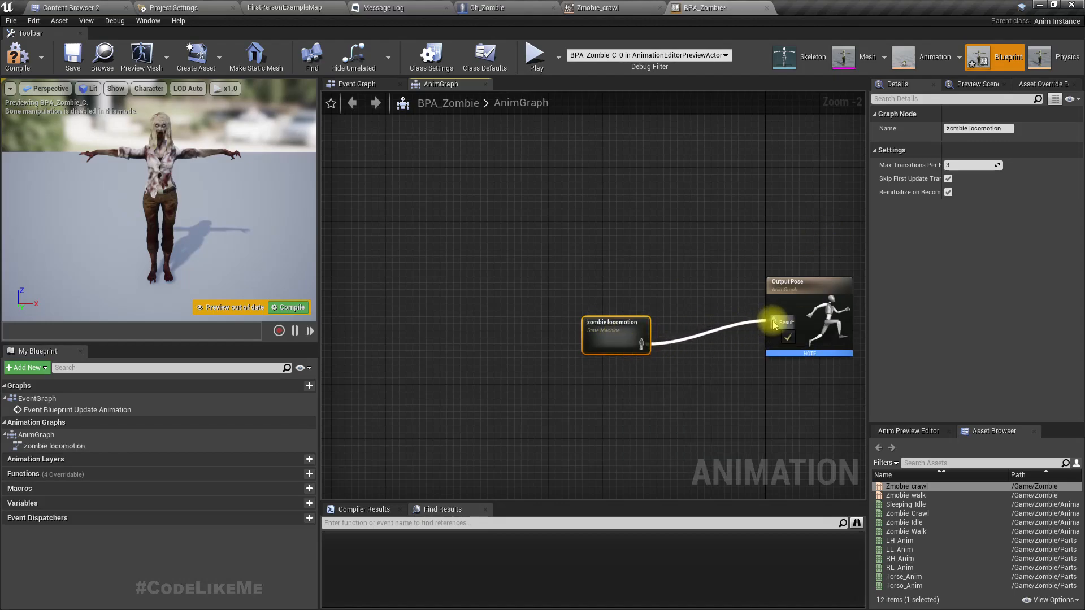
# - Inside the zombie locomotion state machine, add states from the Zmobie_crawl and Zmobie_walk blend spaces
pyautogui.doubleClick(605, 320)
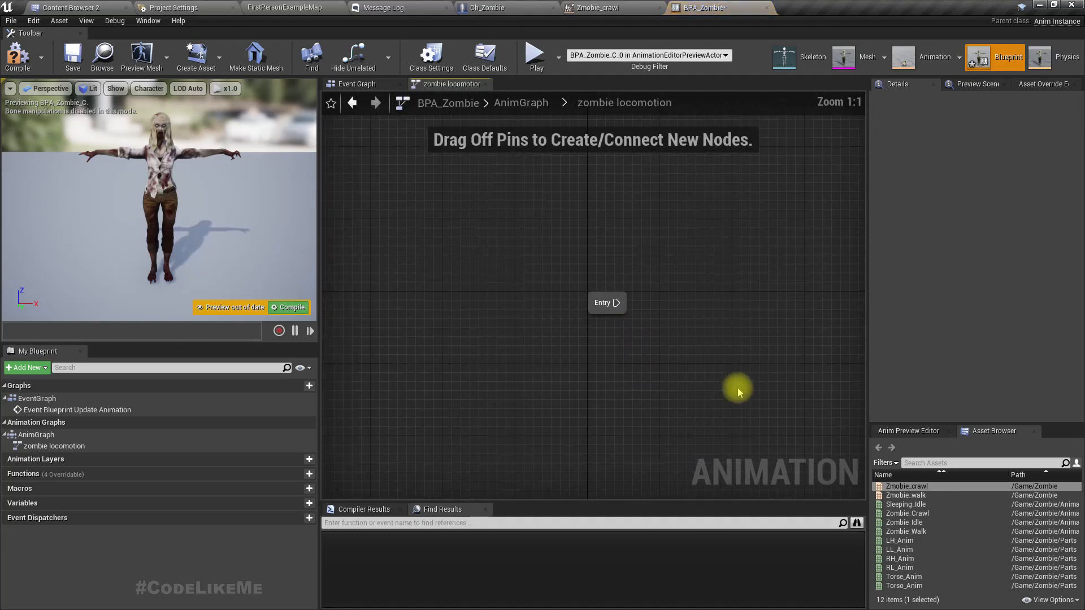
pyautogui.keyDown('shift'); pyautogui.click(906, 496); pyautogui.keyUp('shift')
pyautogui.moveTo(905, 495); pyautogui.dragTo(661, 370)
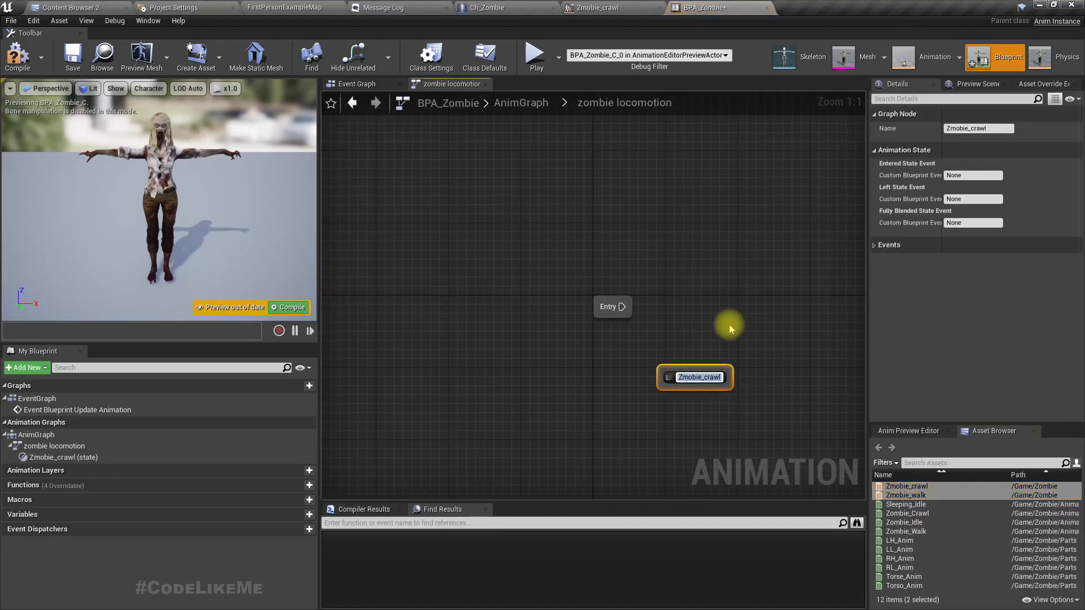
pyautogui.moveTo(752, 346); pyautogui.dragTo(605, 375, button='right')
pyautogui.click(610, 375)
pyautogui.click(905, 495)
pyautogui.moveTo(905, 495); pyautogui.dragTo(644, 323)
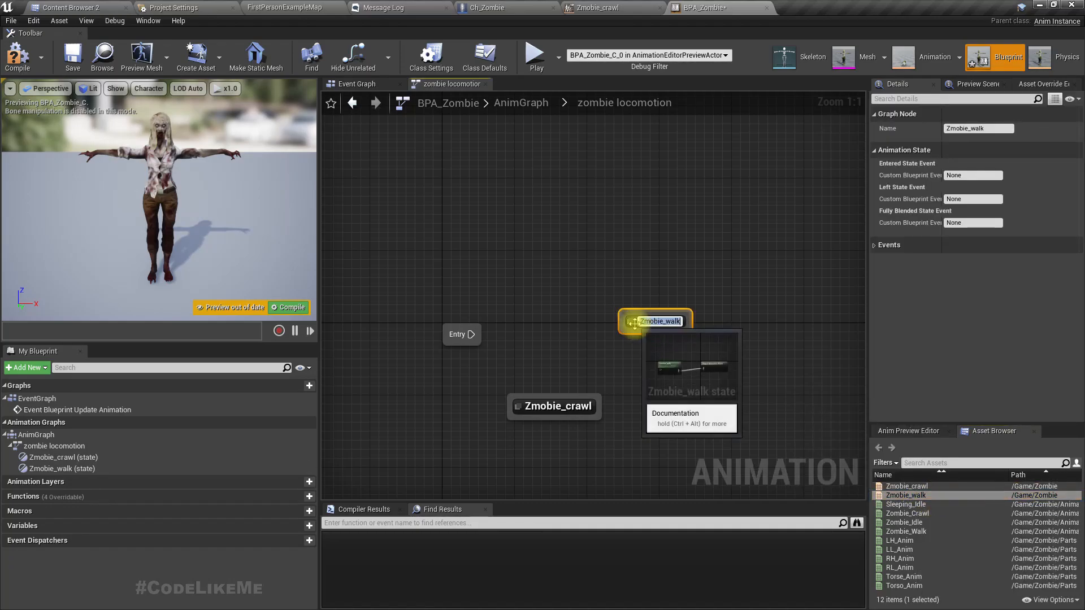
# - Connect Entry to the Zmobie_walk state and add a transition from Zmobie_walk to Zmobie_crawl
pyautogui.moveTo(469, 334); pyautogui.dragTo(635, 333)
pyautogui.click(540, 333)
pyautogui.moveTo(471, 335); pyautogui.dragTo(623, 329)
pyautogui.moveTo(662, 407); pyautogui.dragTo(545, 324, button='right')
pyautogui.moveTo(465, 330); pyautogui.dragTo(585, 375)
pyautogui.moveTo(557, 261); pyautogui.dragTo(567, 367)
pyautogui.click(571, 306)
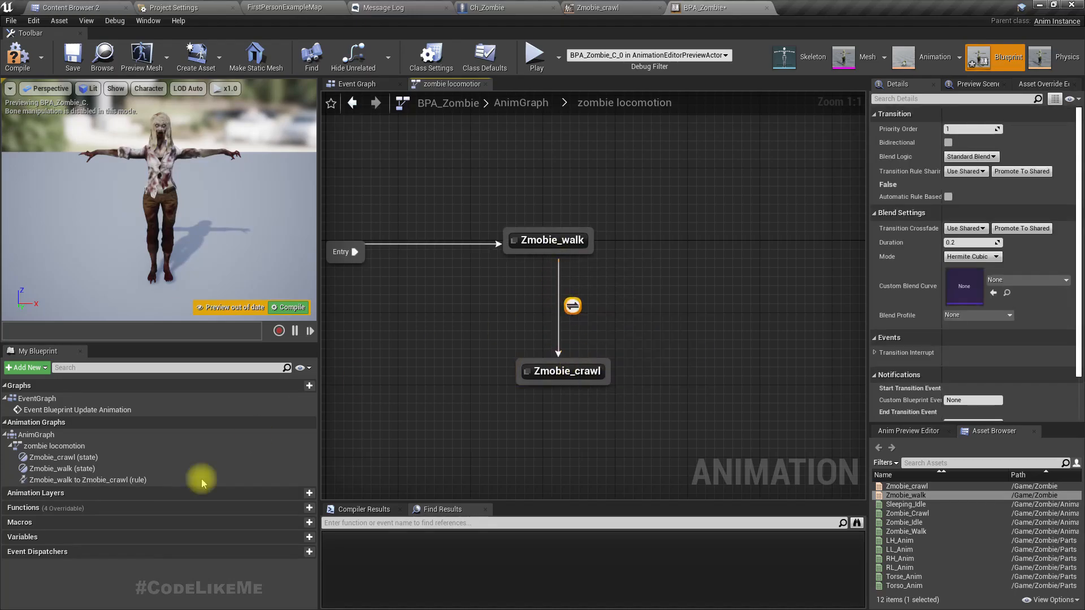
# - Add a Boolean variable named crawling to BPA_Zombie and compile the blueprint
pyautogui.click(306, 540)
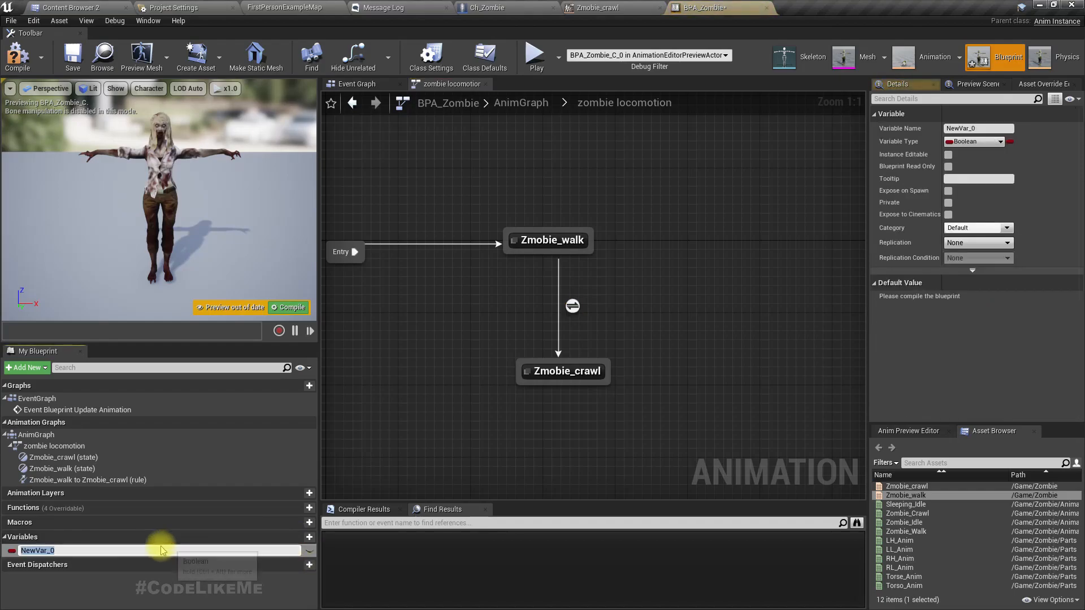
pyautogui.write('ing')
pyautogui.press('Return')
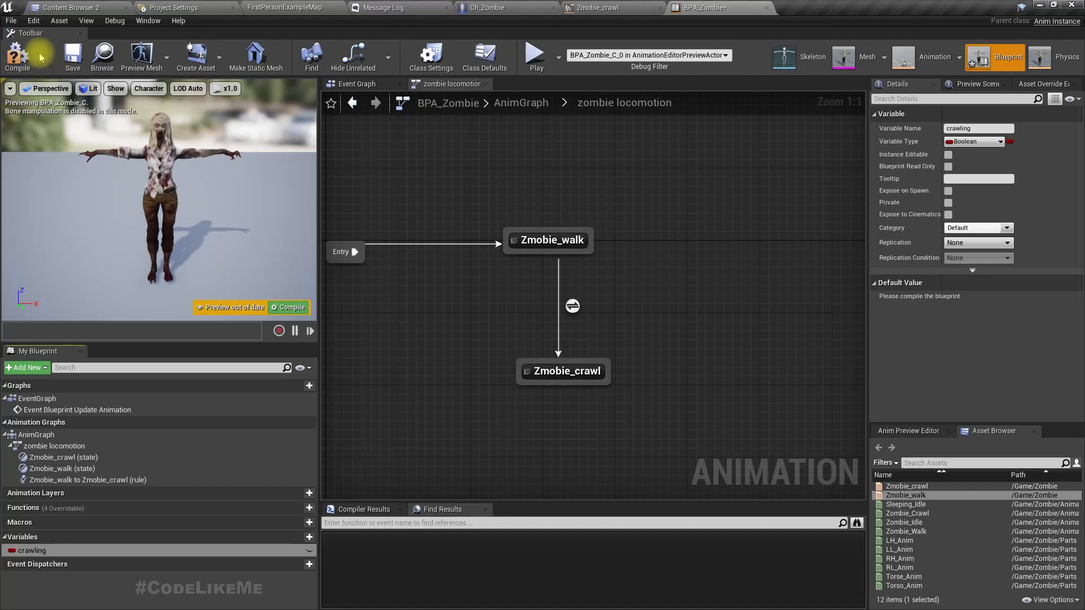
pyautogui.click(18, 56)
# - Use the crawling variable as the rule for the Zmobie_walk to Zmobie_crawl transition
pyautogui.doubleClick(572, 305)
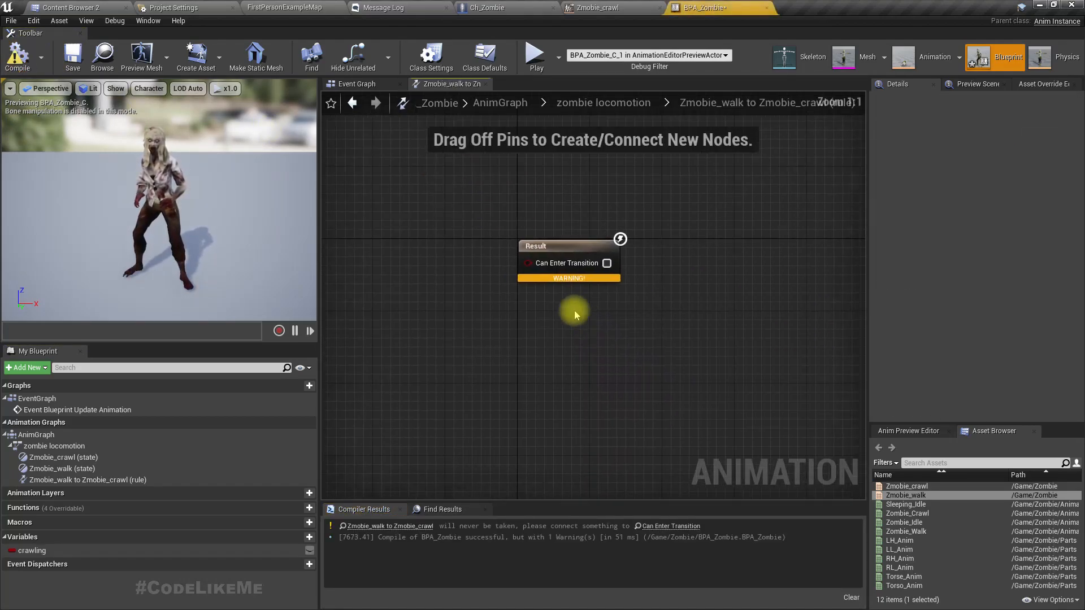
pyautogui.moveTo(34, 551); pyautogui.dragTo(633, 324)
pyautogui.click(598, 104)
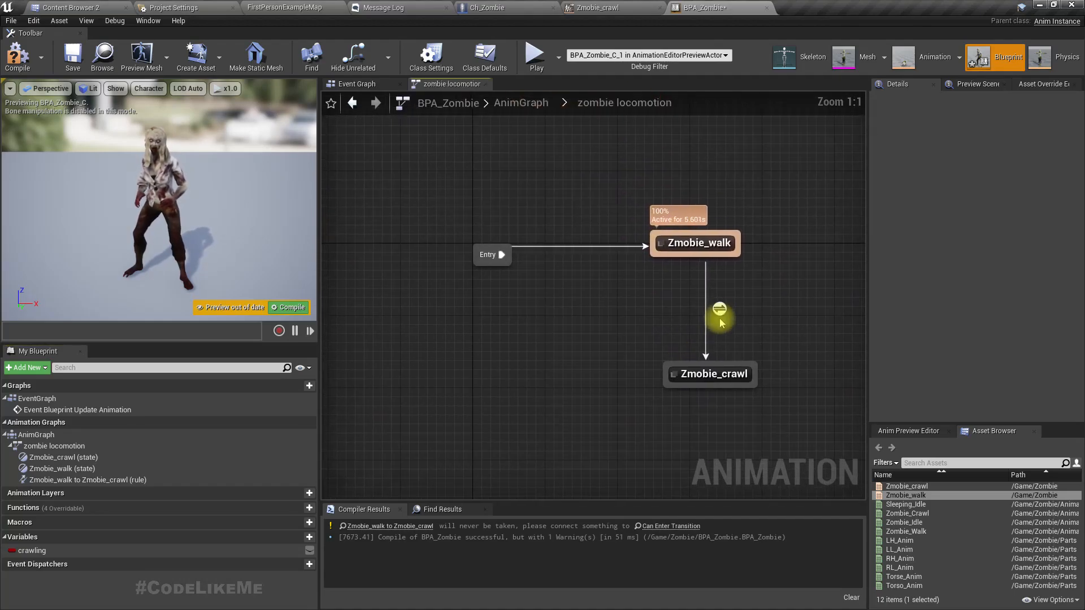
# - Add a transition from Zmobie_crawl back to Zmobie_walk with NOT crawling as its rule, and compile BPA_Zombie
pyautogui.moveTo(686, 367); pyautogui.dragTo(683, 263)
pyautogui.doubleClick(681, 308)
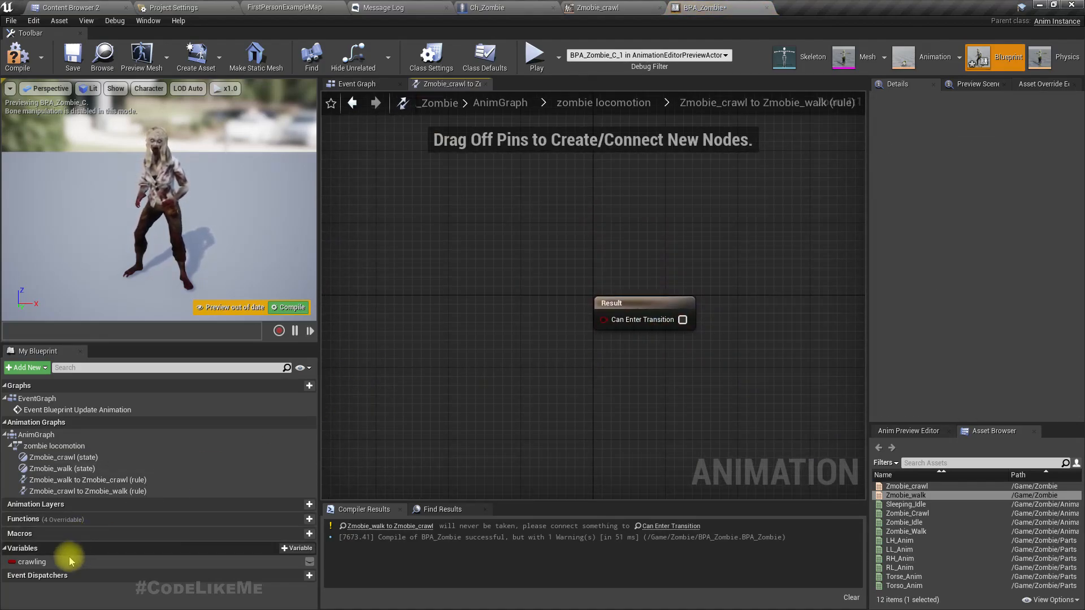
pyautogui.moveTo(66, 561); pyautogui.dragTo(397, 330)
pyautogui.click(430, 342)
pyautogui.moveTo(464, 332); pyautogui.dragTo(487, 374)
pyautogui.write('not')
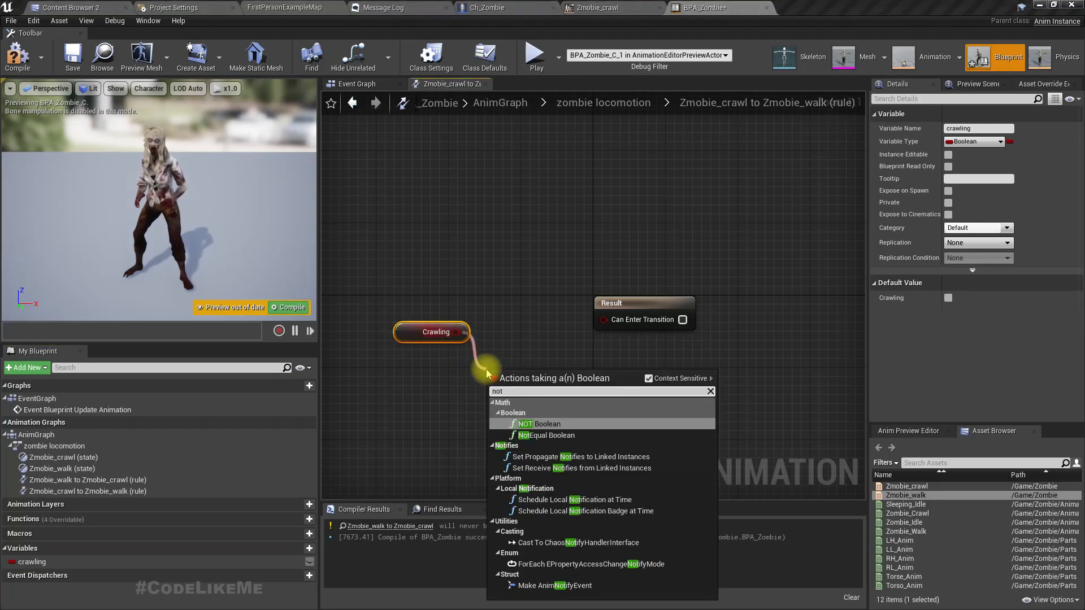
pyautogui.press('Return')
pyautogui.moveTo(556, 379); pyautogui.dragTo(603, 320)
pyautogui.moveTo(603, 320); pyautogui.dragTo(535, 336, button='right')
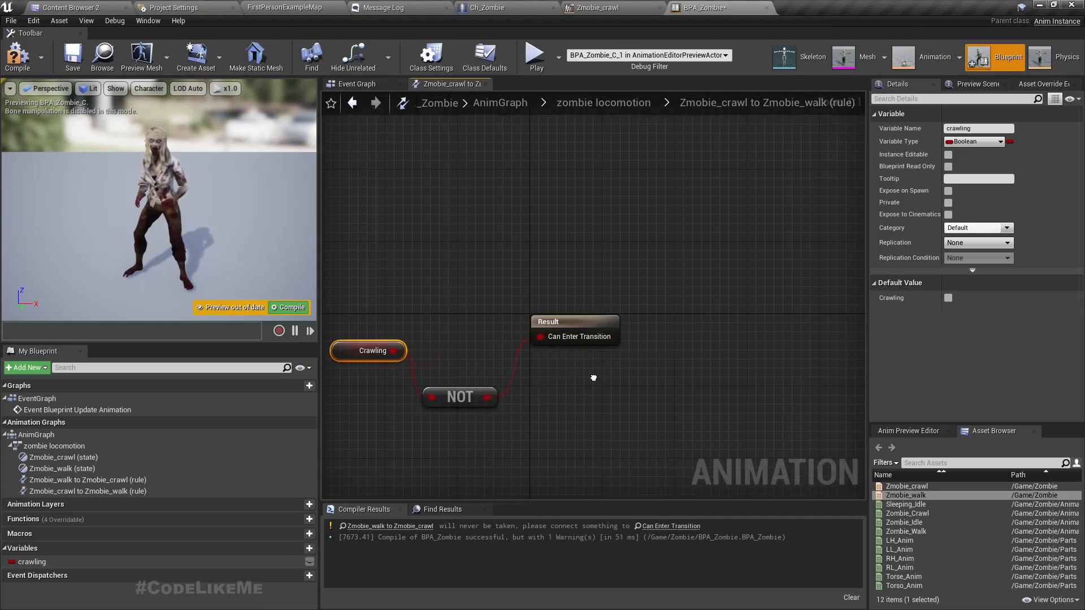
pyautogui.click(608, 111)
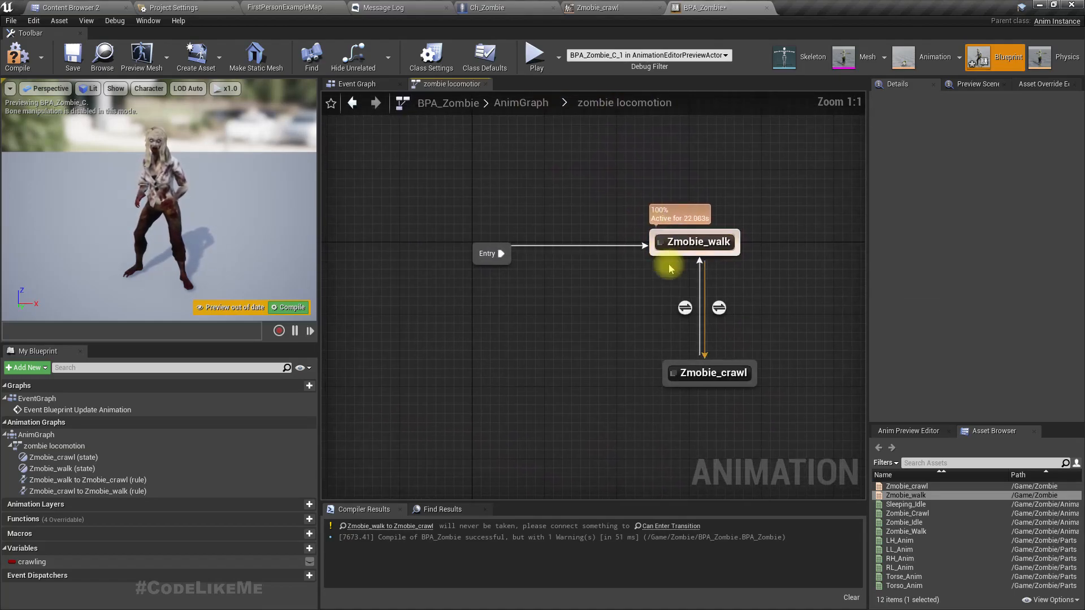
pyautogui.click(17, 56)
# - In Ch_Zombie, set the Mesh component to Use Animation Blueprint with BPA_Zombie_C as Anim Class, then compile and save everything
pyautogui.click(487, 8)
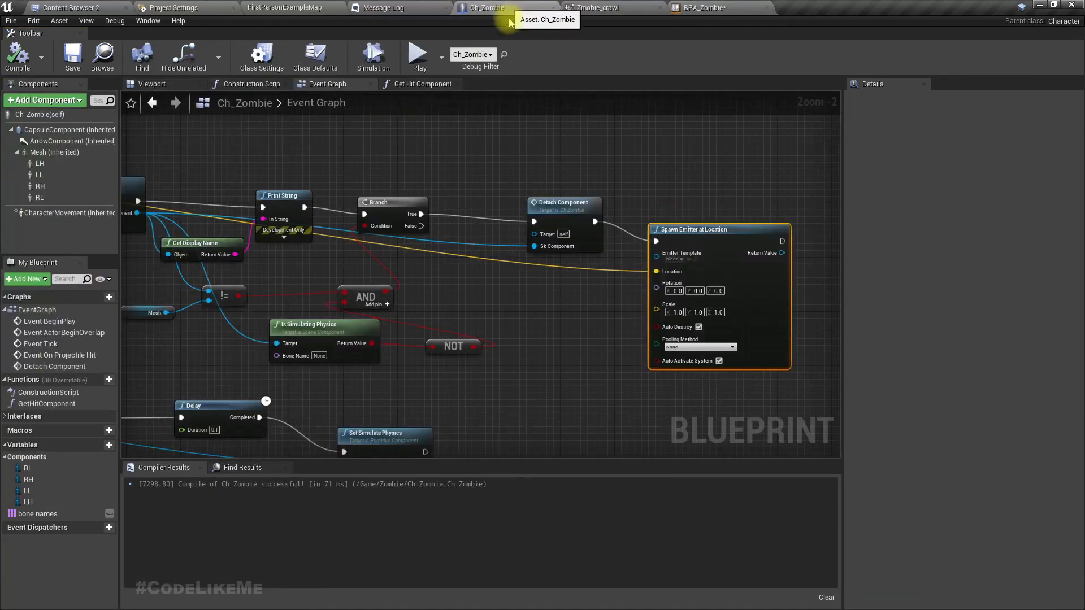
pyautogui.scroll(-2, 602, 295)
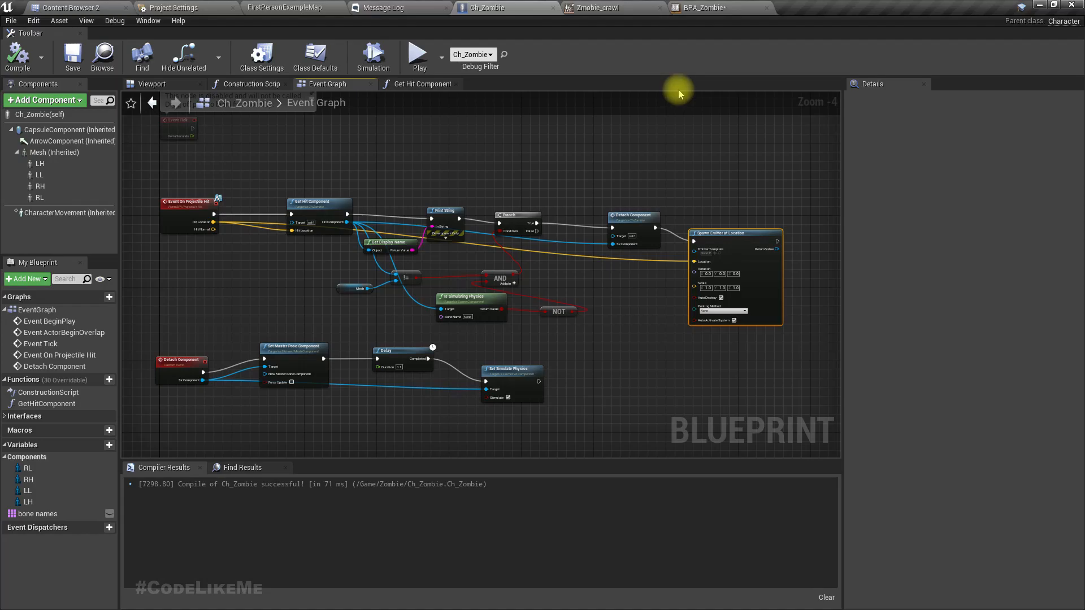
pyautogui.click(54, 152)
pyautogui.click(975, 303)
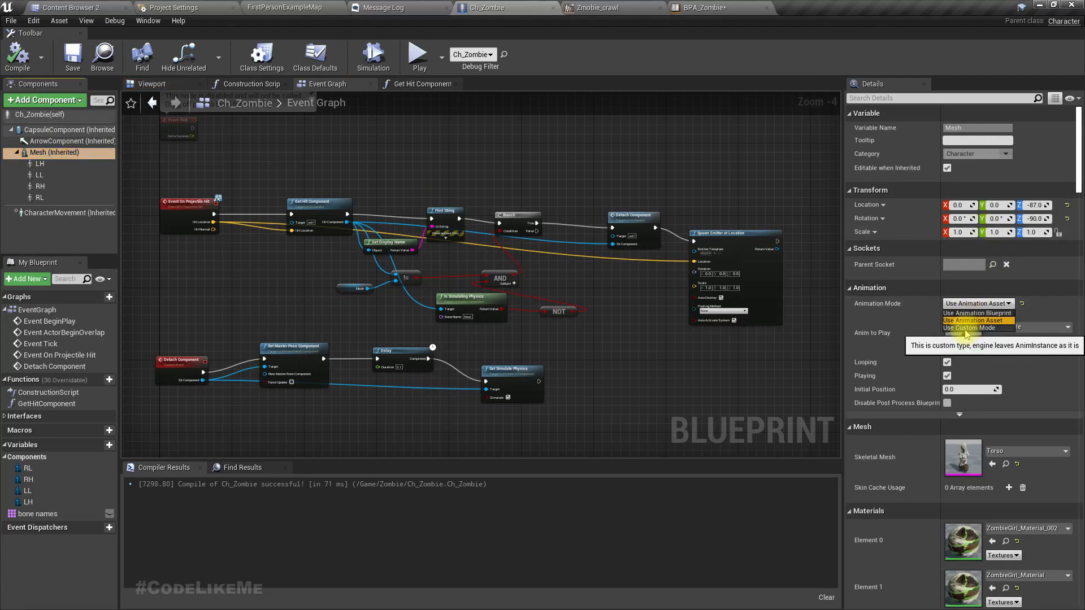
pyautogui.click(975, 313)
pyautogui.click(991, 319)
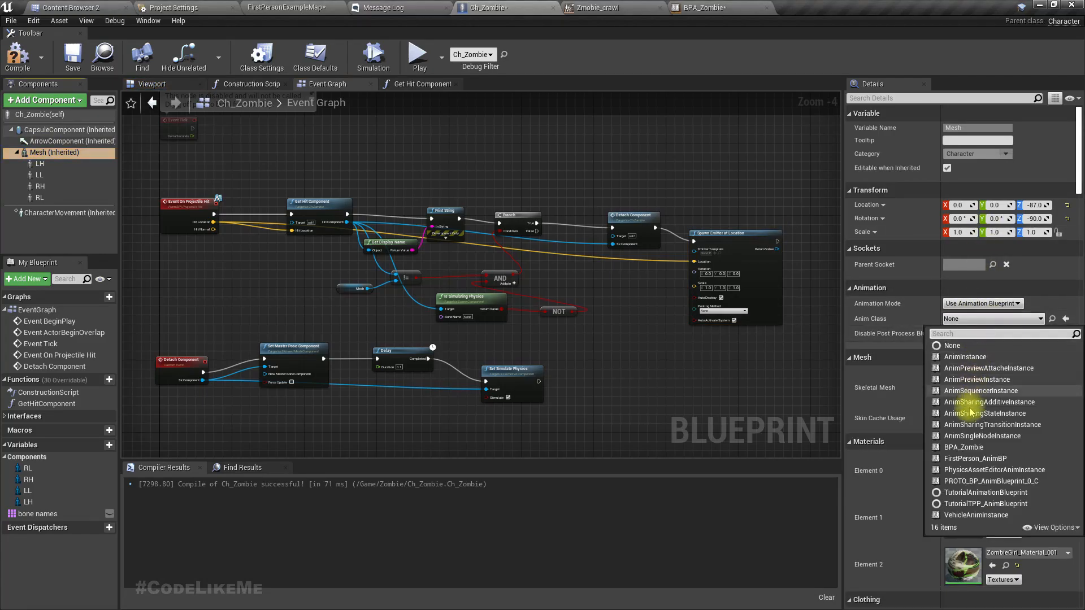
pyautogui.click(964, 447)
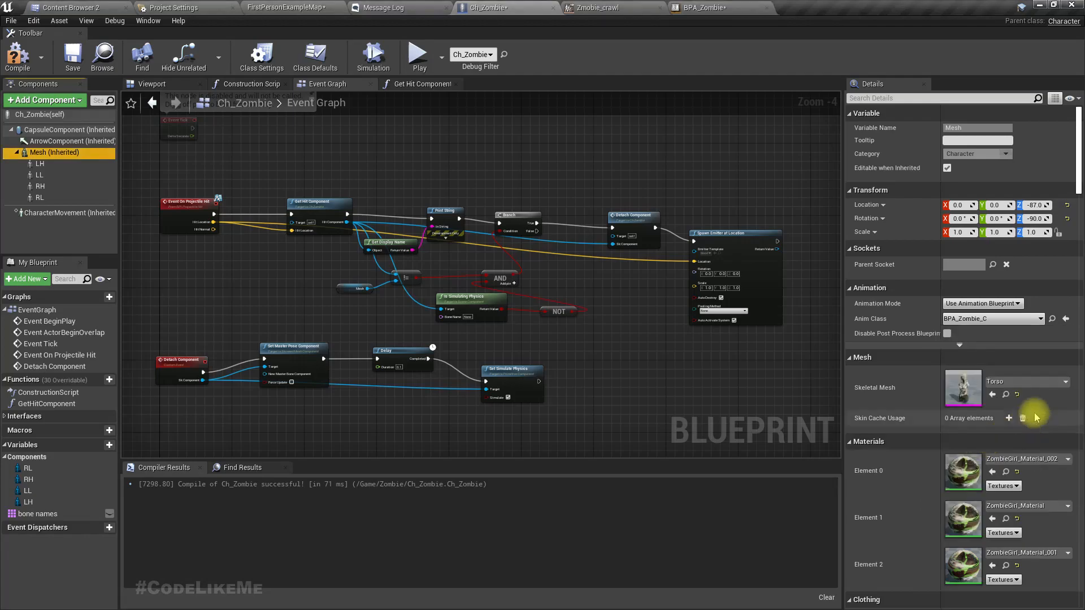
pyautogui.click(18, 57)
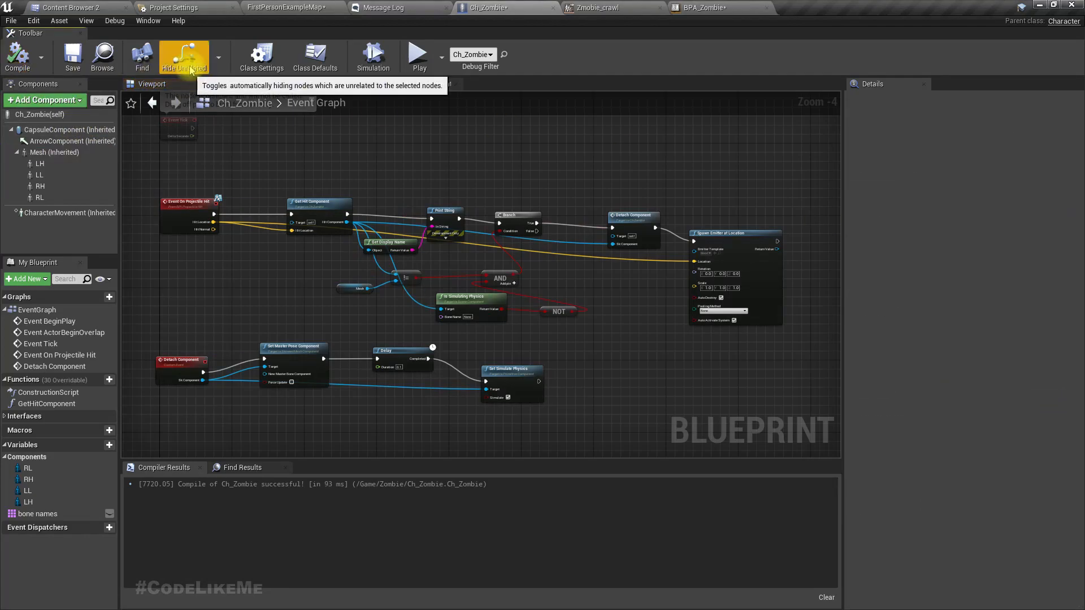
pyautogui.hotkey('ctrl', 'shift', 's')
# - Move the Detach Component event's node chain slightly farther from the projectile hit chain in Ch_Zombie's event graph
pyautogui.click(415, 169)
pyautogui.moveTo(393, 438); pyautogui.dragTo(520, 387, button='right')
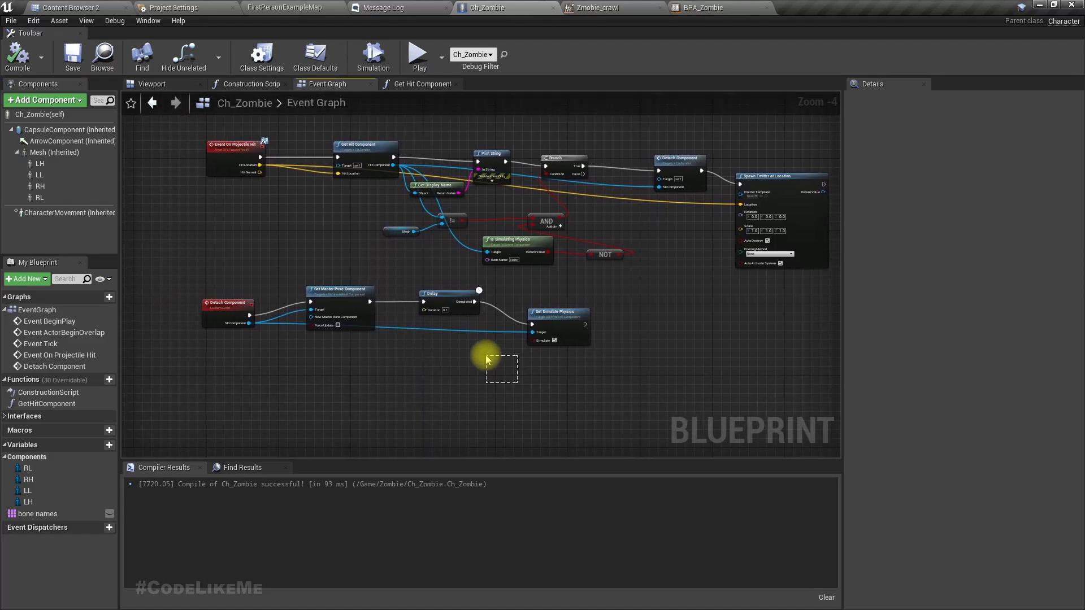
pyautogui.moveTo(546, 358); pyautogui.dragTo(213, 310)
pyautogui.moveTo(319, 291); pyautogui.dragTo(340, 310)
pyautogui.click(312, 246)
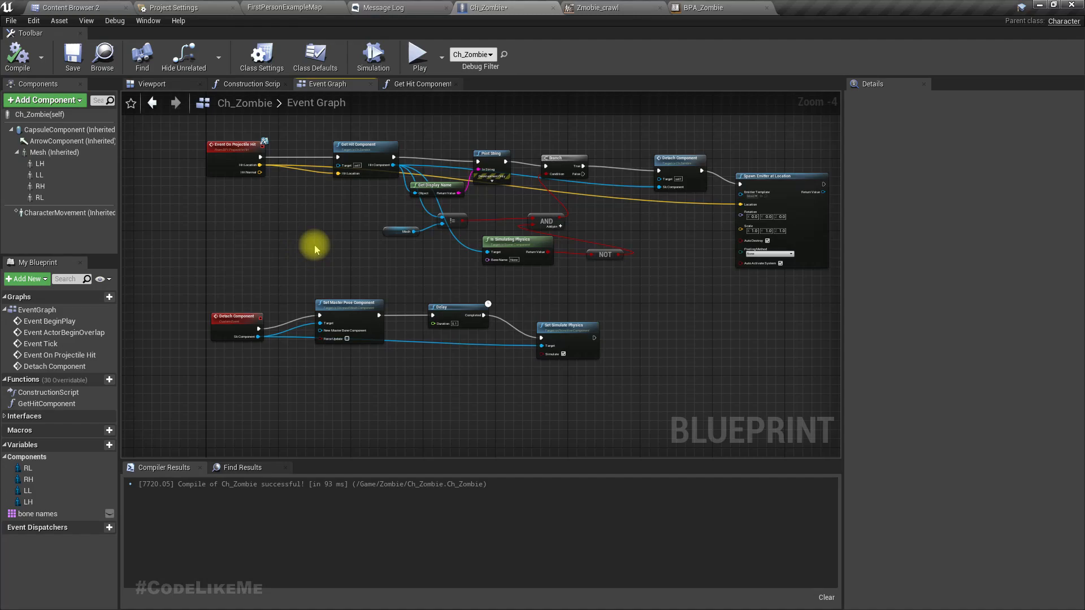
# - Add an Event Blueprint Initialize Animation node to BPA_Zombie's event graph
pyautogui.click(746, 7)
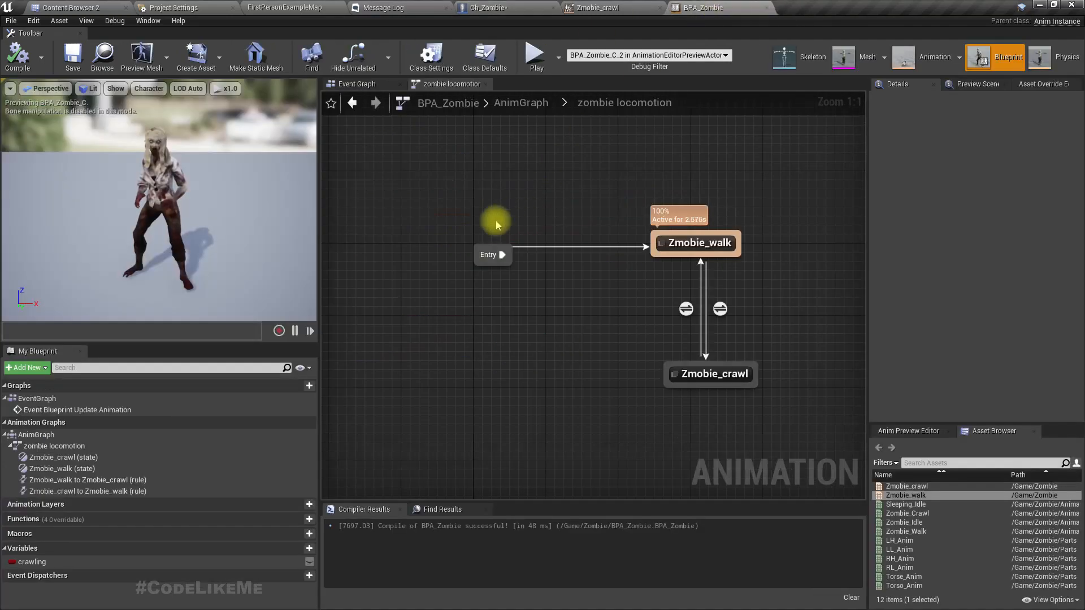
pyautogui.click(520, 102)
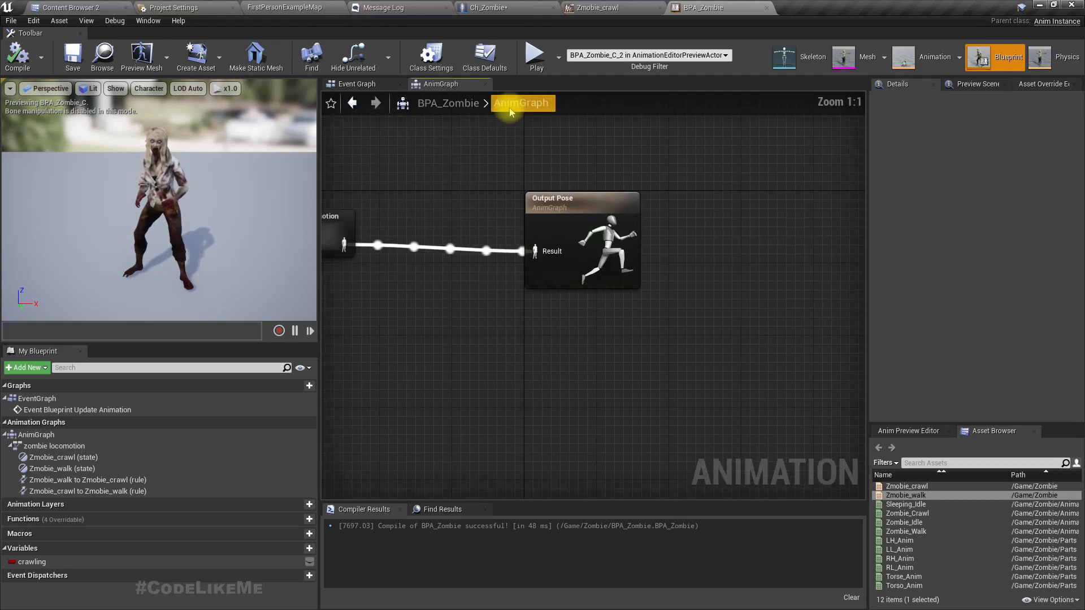
pyautogui.click(365, 84)
pyautogui.moveTo(395, 125); pyautogui.dragTo(467, 235, button='right')
pyautogui.rightClick(467, 235)
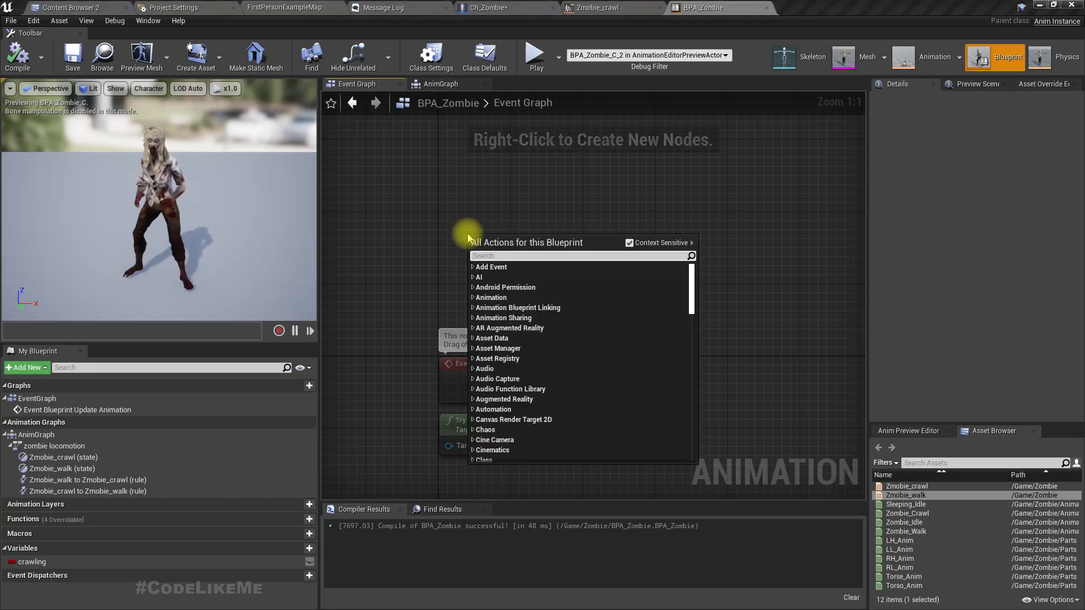
pyautogui.write('onini')
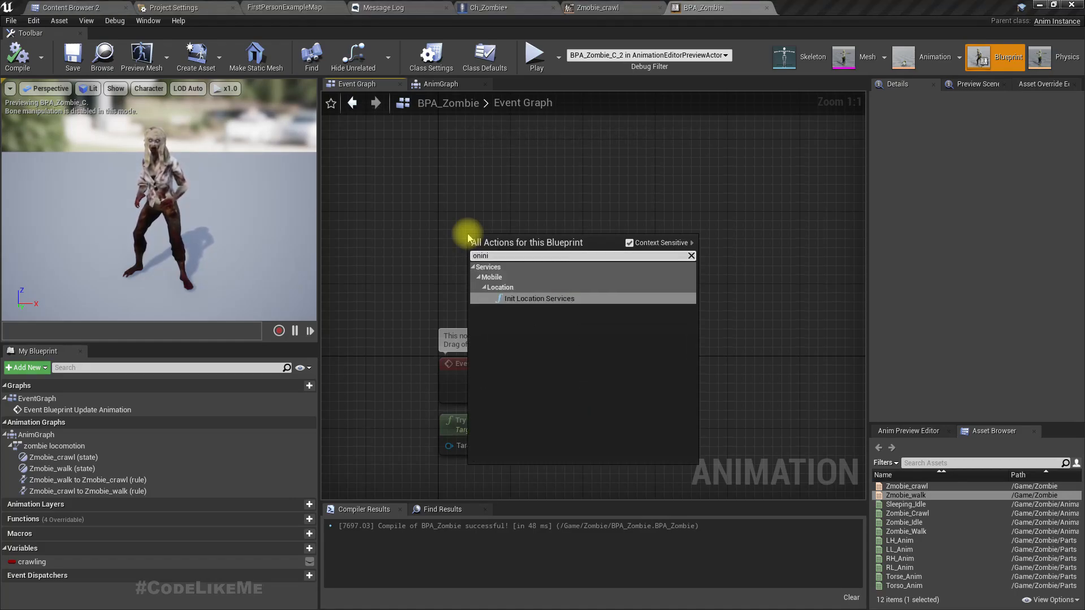
pyautogui.press('BackSpace')
pyautogui.press('BackSpace')
pyautogui.press('BackSpace')
pyautogui.press('BackSpace')
pyautogui.press('BackSpace')
pyautogui.write('initiali')
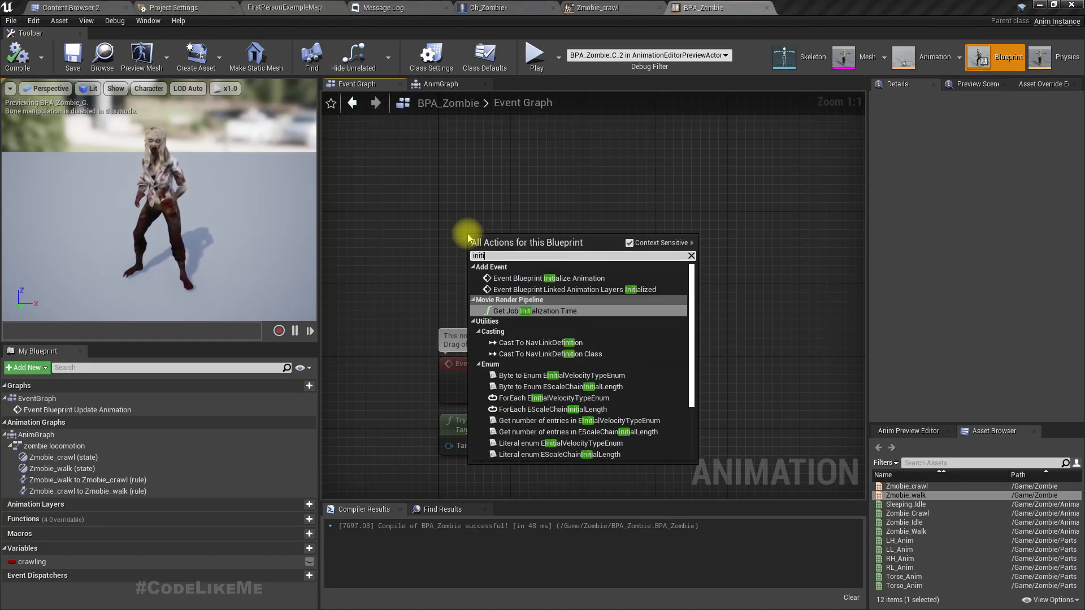
pyautogui.press('Up')
pyautogui.press('Up')
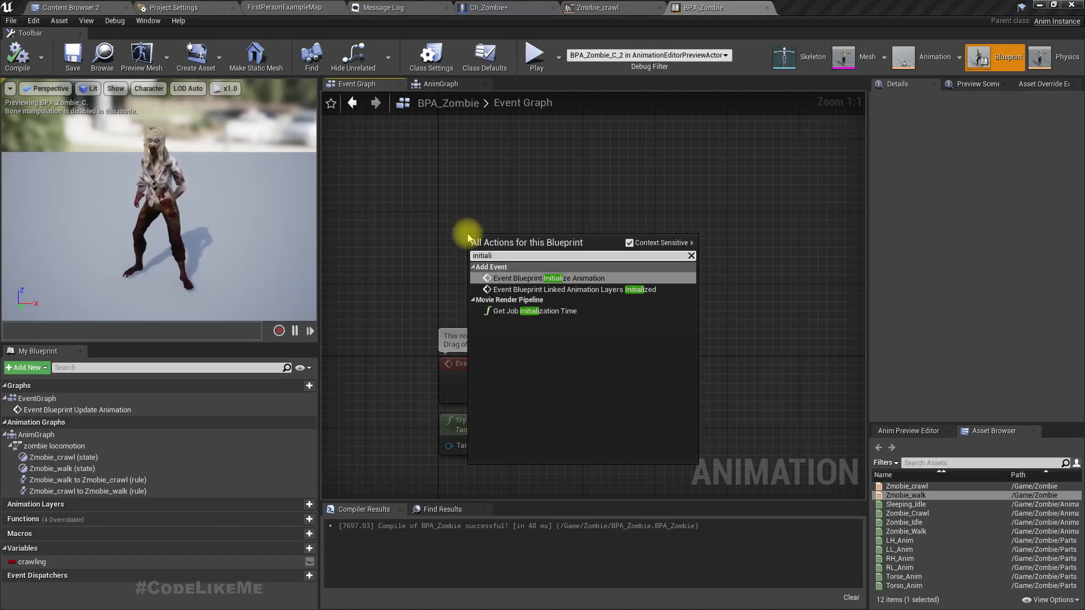
pyautogui.press('Return')
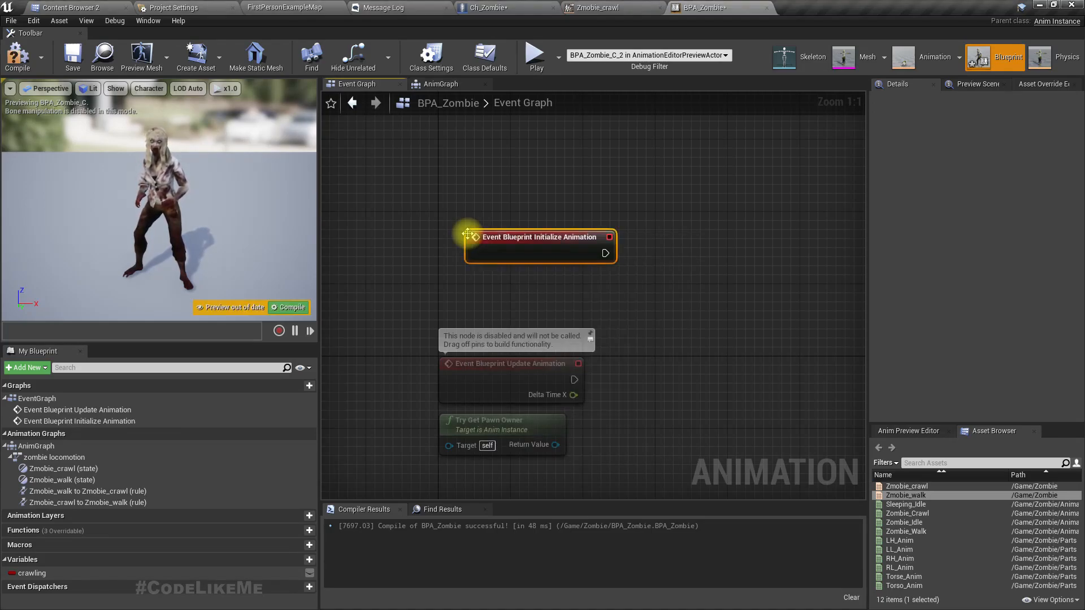
# - Add a Try Get Pawn Owner node beside the Initialize Animation event
pyautogui.moveTo(624, 299); pyautogui.dragTo(530, 285, button='right')
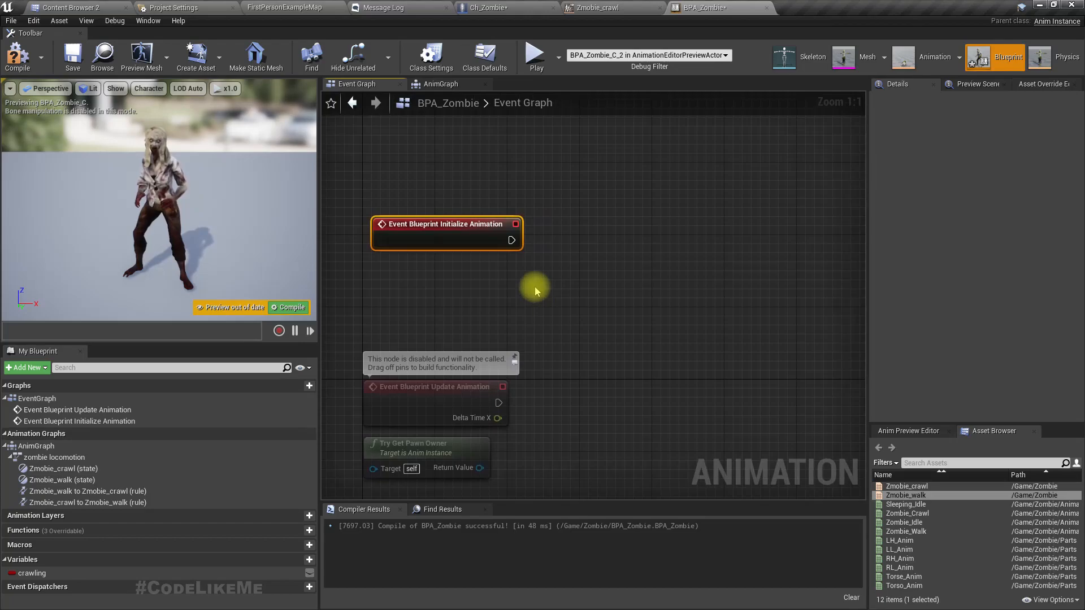
pyautogui.rightClick(535, 287)
pyautogui.write('get contro')
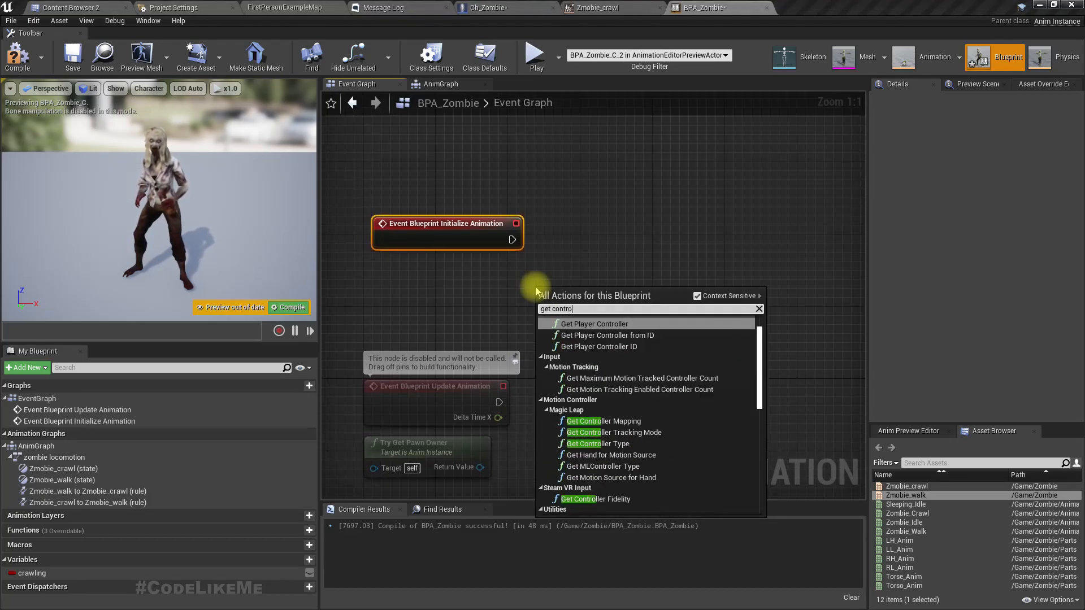
pyautogui.write('lled pa')
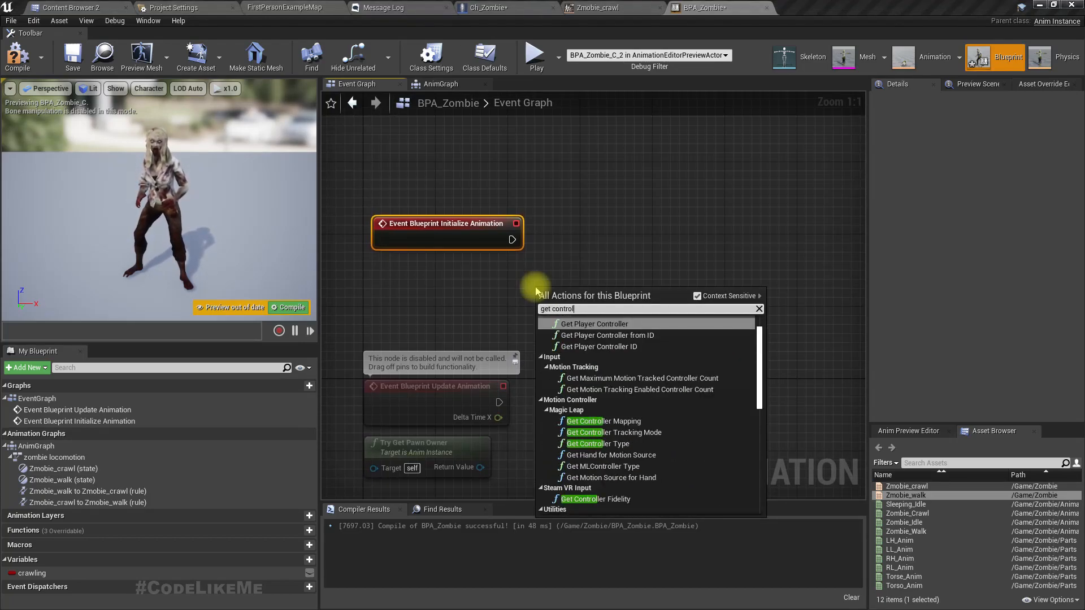
pyautogui.press('BackSpace')
pyautogui.press('BackSpace')
pyautogui.press('BackSpace')
pyautogui.press('BackSpace')
pyautogui.press('BackSpace')
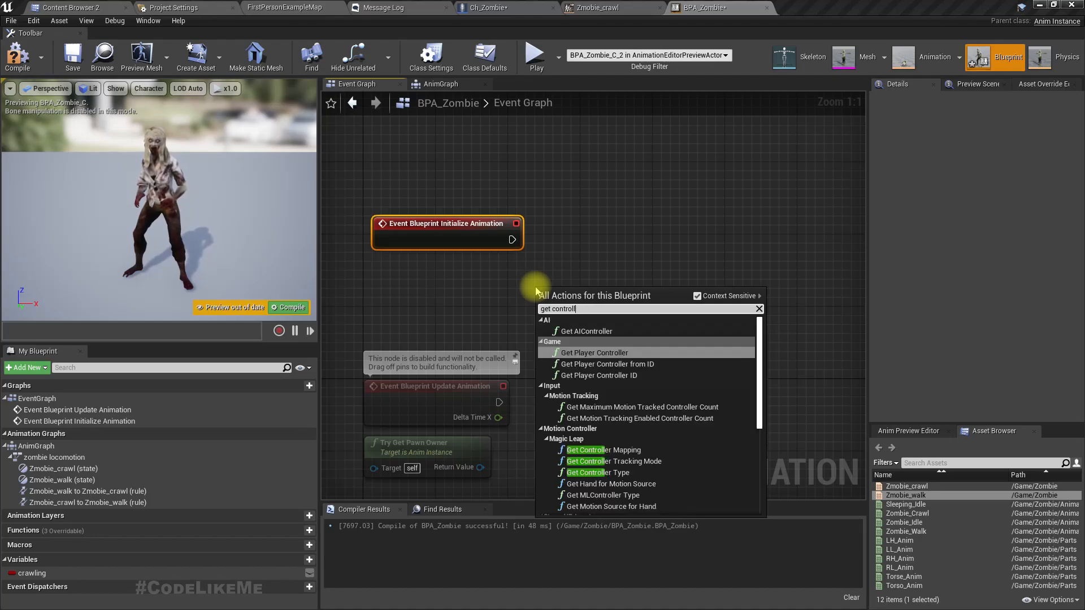
pyautogui.press('BackSpace')
pyautogui.press('BackSpace')
pyautogui.press('BackSpace')
pyautogui.press('BackSpace')
pyautogui.press('BackSpace')
pyautogui.press('BackSpace')
pyautogui.press('BackSpace')
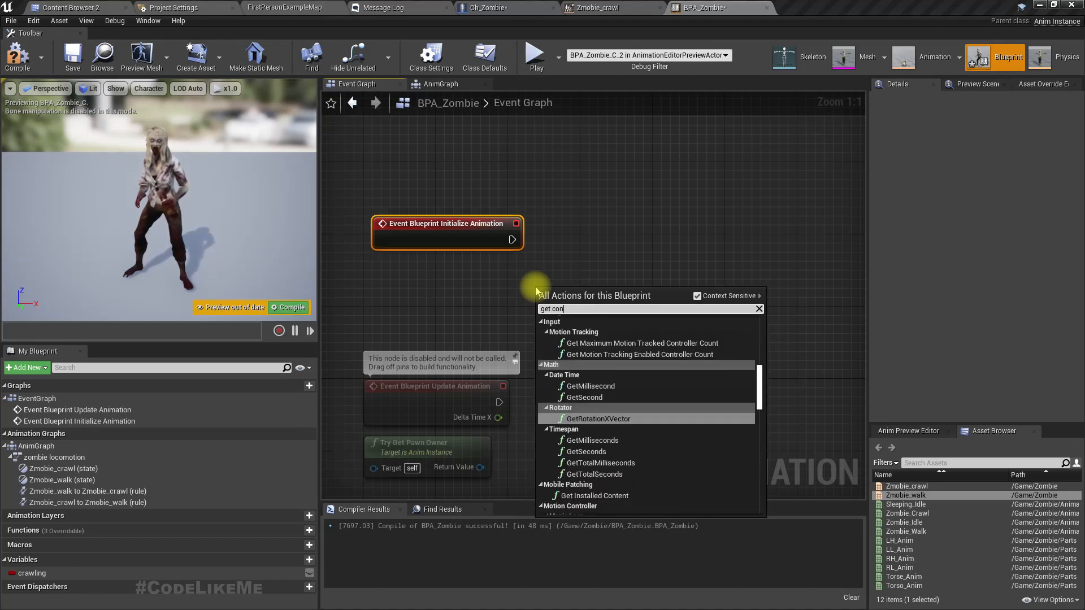
pyautogui.write('pawn')
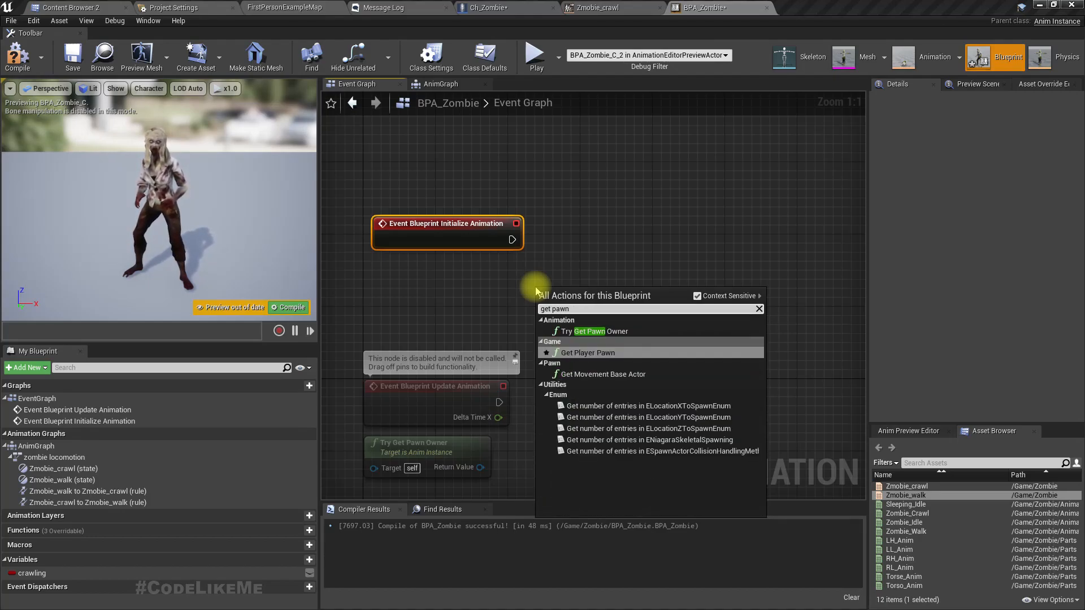
pyautogui.press('Up')
pyautogui.press('Return')
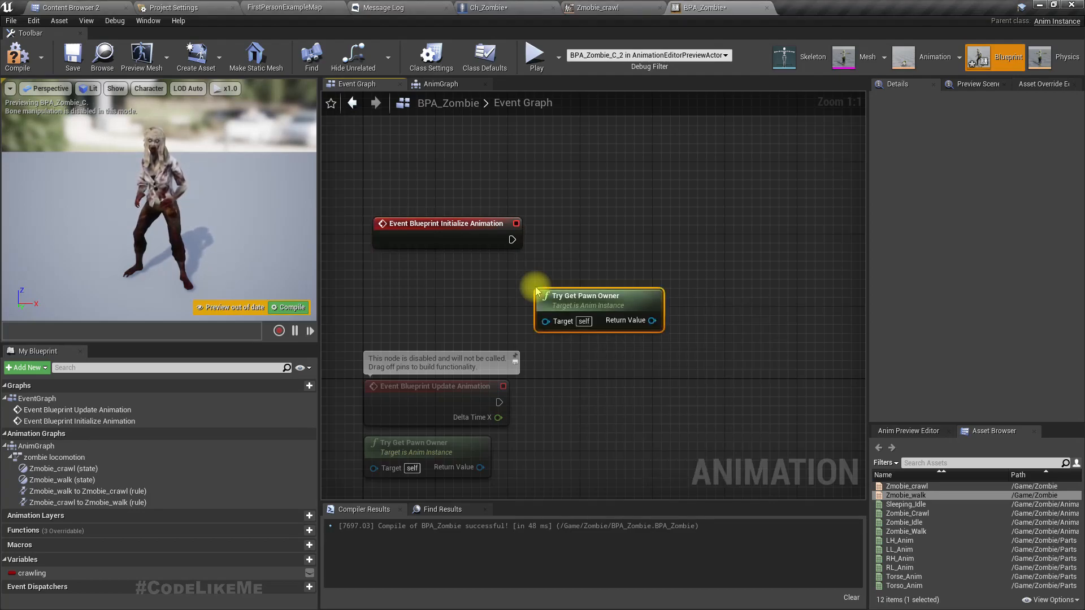
# - Cast the pawn owner to Ch_Zombie, run the cast from the Initialize Animation event, and align the cast node with it
pyautogui.moveTo(651, 320); pyautogui.dragTo(697, 256)
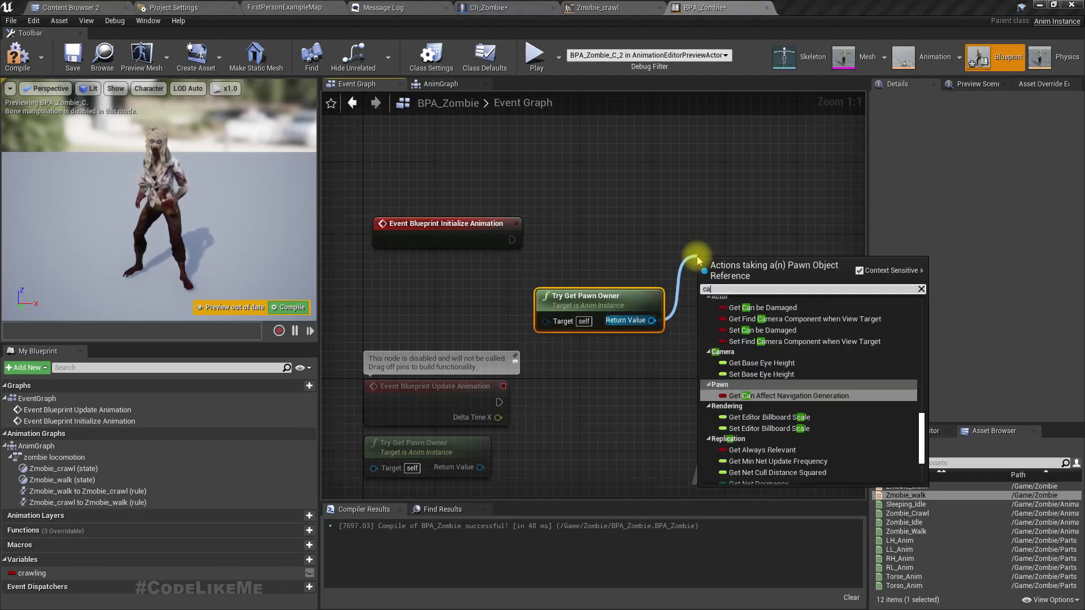
pyautogui.write('cast')
pyautogui.press('Up')
pyautogui.press('Return')
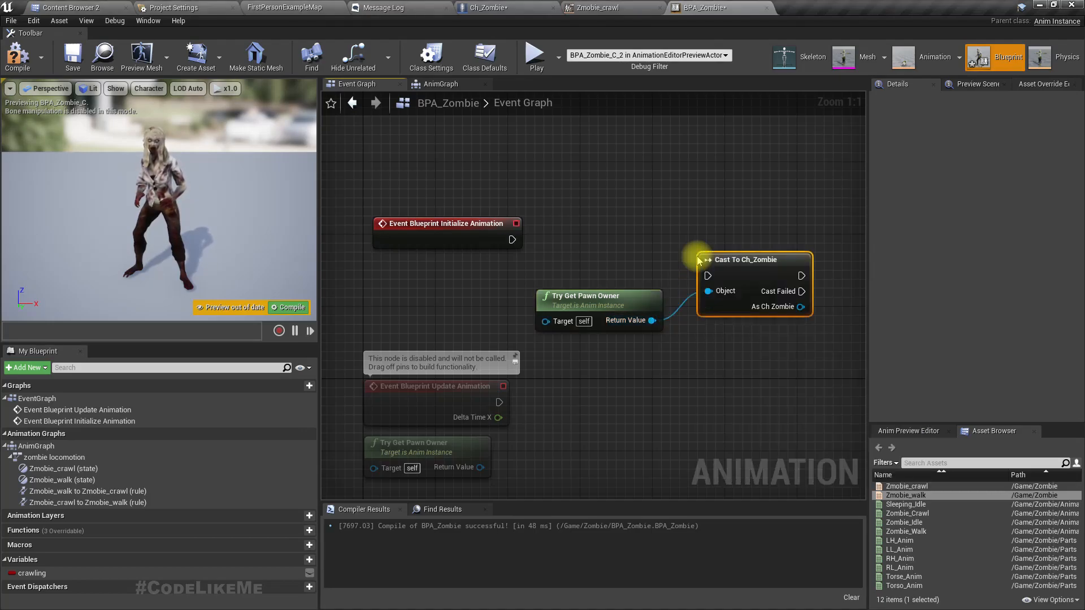
pyautogui.moveTo(517, 238); pyautogui.dragTo(736, 224)
pyautogui.moveTo(726, 350); pyautogui.dragTo(636, 343, button='right')
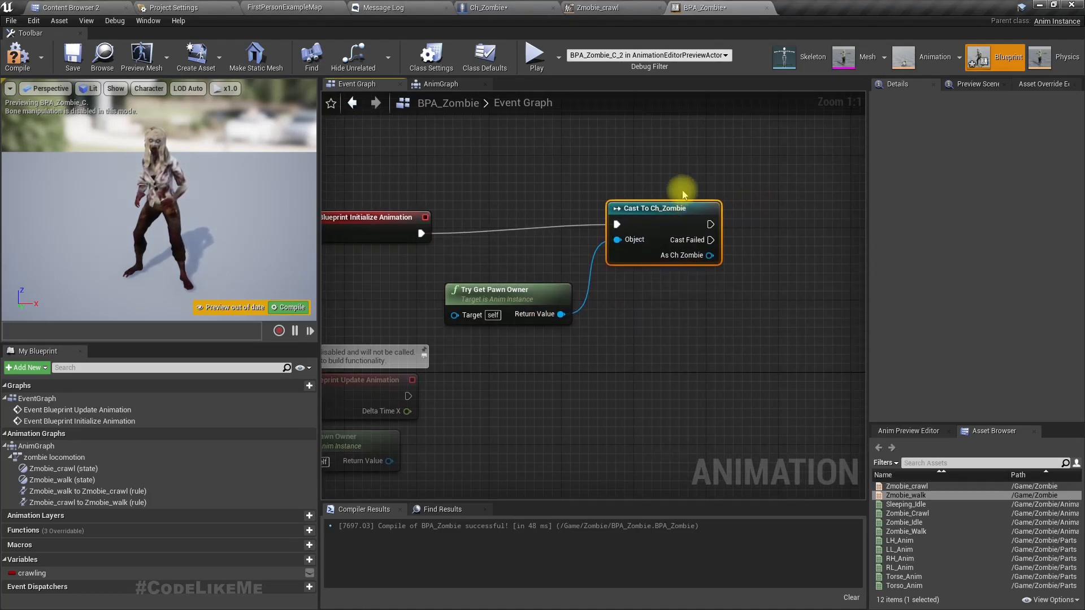
pyautogui.moveTo(665, 217); pyautogui.dragTo(666, 226)
pyautogui.moveTo(673, 307); pyautogui.dragTo(595, 300, button='right')
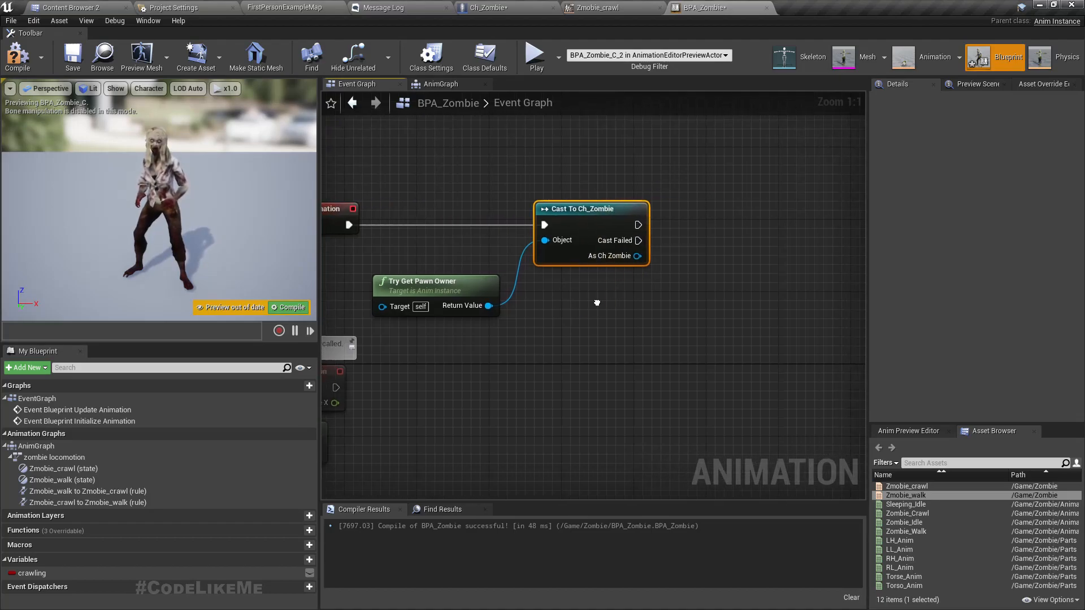
# - Promote the cast's As Ch Zombie output to a variable named zombie and compile BPA_Zombie
pyautogui.rightClick(631, 257)
pyautogui.click(657, 274)
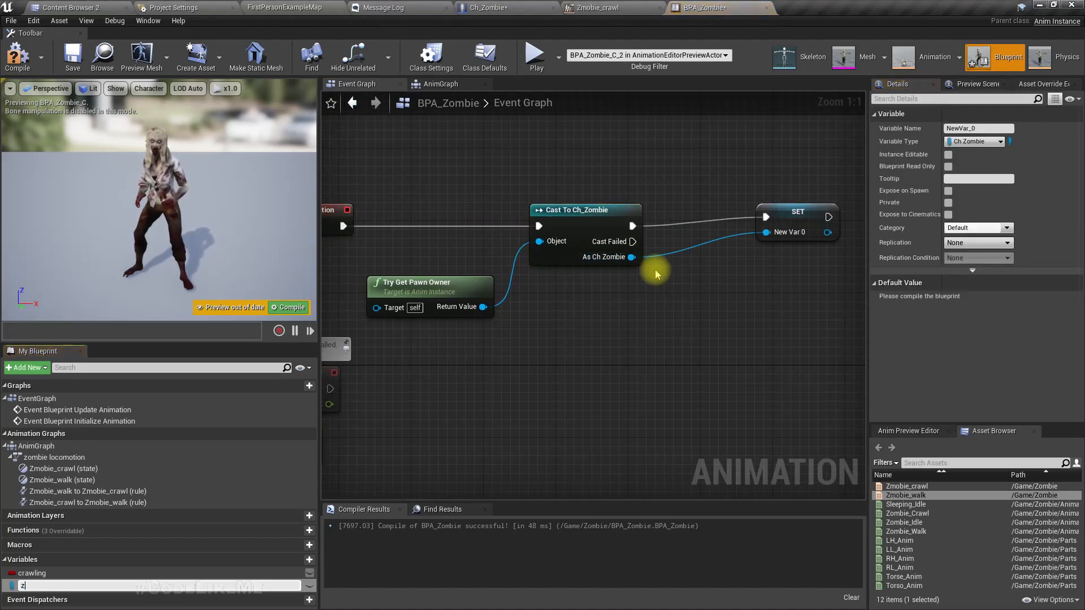
pyautogui.write('zombie')
pyautogui.press('Return')
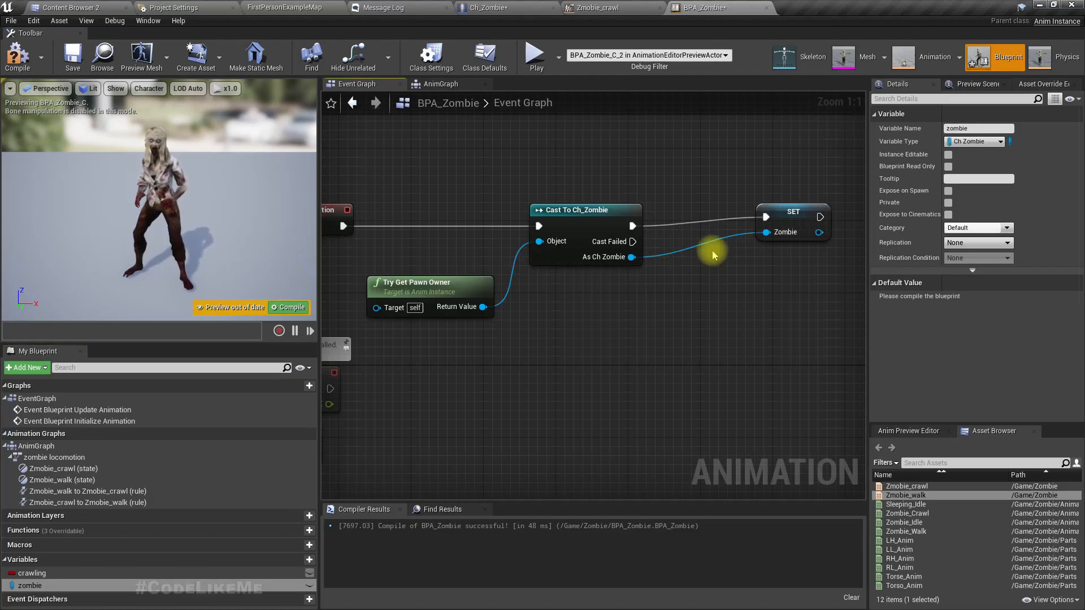
pyautogui.click(19, 55)
# - Connect an Is Valid check to Event Blueprint Update Animation, with the zombie variable as its input object
pyautogui.moveTo(406, 376); pyautogui.dragTo(541, 272, button='right')
pyautogui.moveTo(469, 277); pyautogui.dragTo(609, 266)
pyautogui.write('is valid')
pyautogui.press('Return')
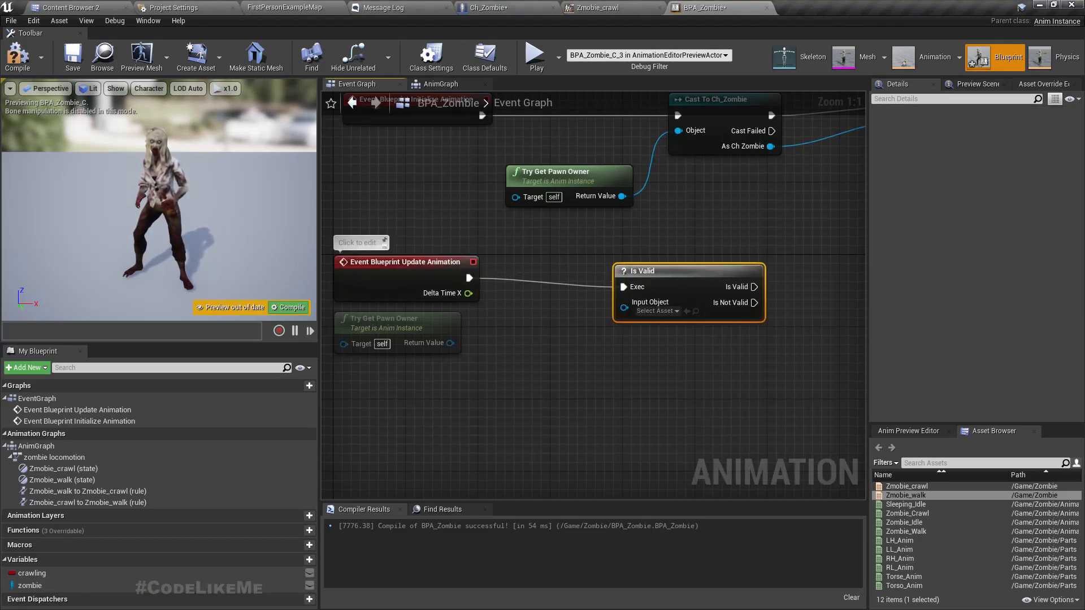
pyautogui.moveTo(30, 585); pyautogui.dragTo(644, 307)
# - Get the velocity of the zombie variable and feed it into a VectorLength node
pyautogui.moveTo(691, 380); pyautogui.dragTo(519, 444, button='right')
pyautogui.moveTo(394, 375); pyautogui.dragTo(447, 411)
pyautogui.write('get veloc')
pyautogui.press('Return')
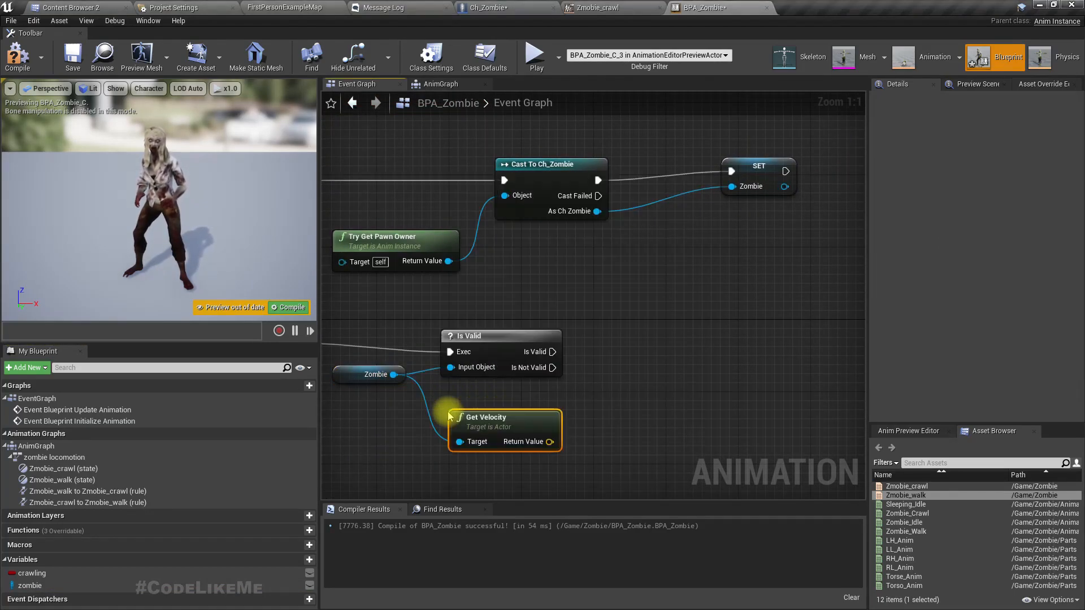
pyautogui.moveTo(549, 448); pyautogui.dragTo(513, 345, button='right')
pyautogui.moveTo(513, 346); pyautogui.dragTo(543, 349)
pyautogui.write('vector le')
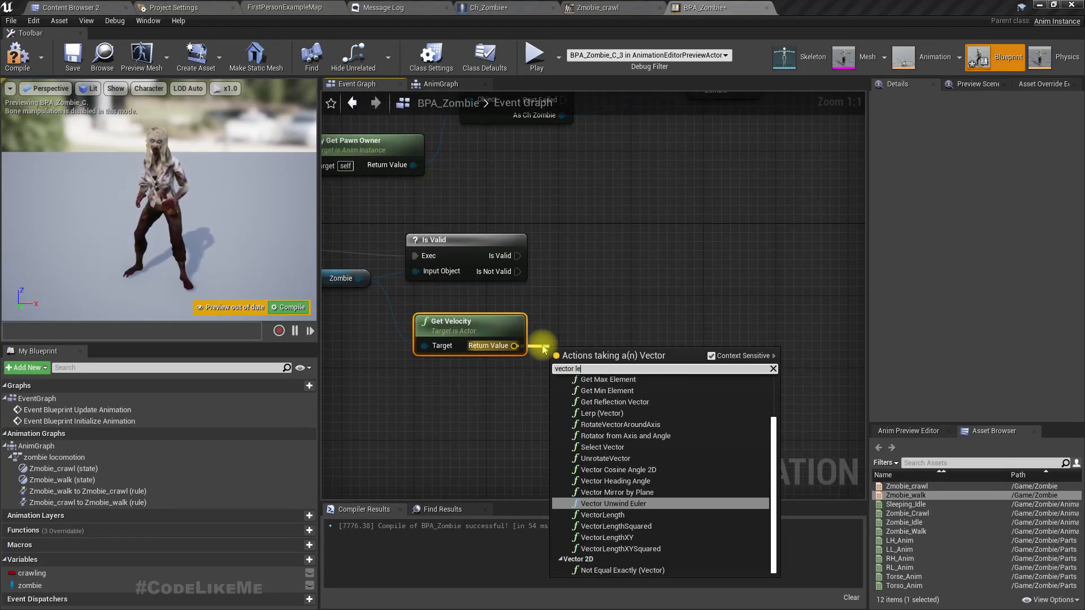
pyautogui.press('Down')
pyautogui.press('Return')
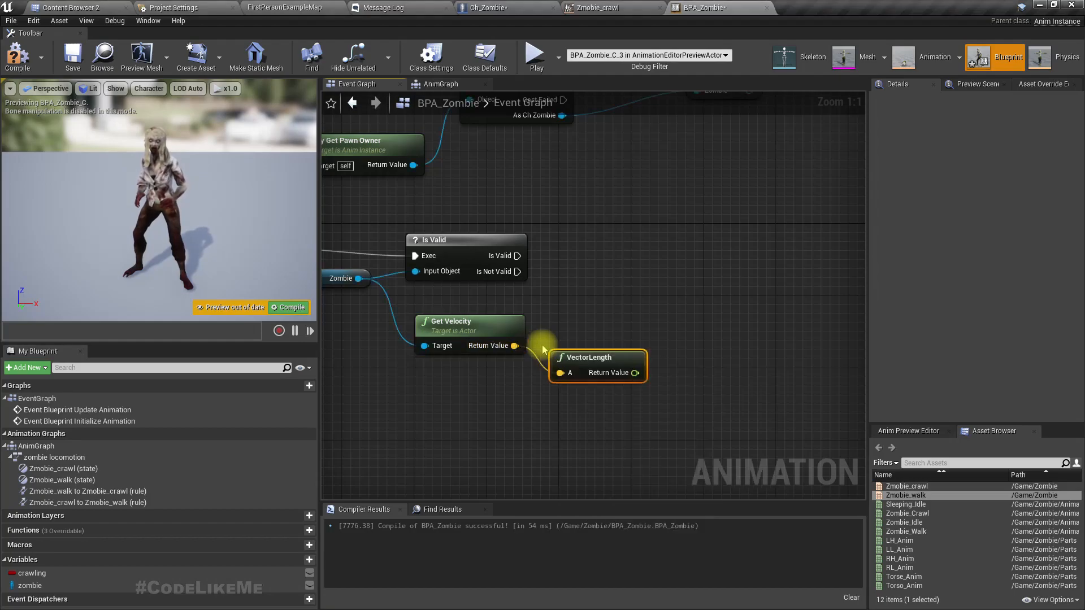
# - Promote the VectorLength result to a float variable named speed and run its Set node from the Is Valid output
pyautogui.rightClick(634, 373)
pyautogui.click(668, 391)
pyautogui.write('spee')
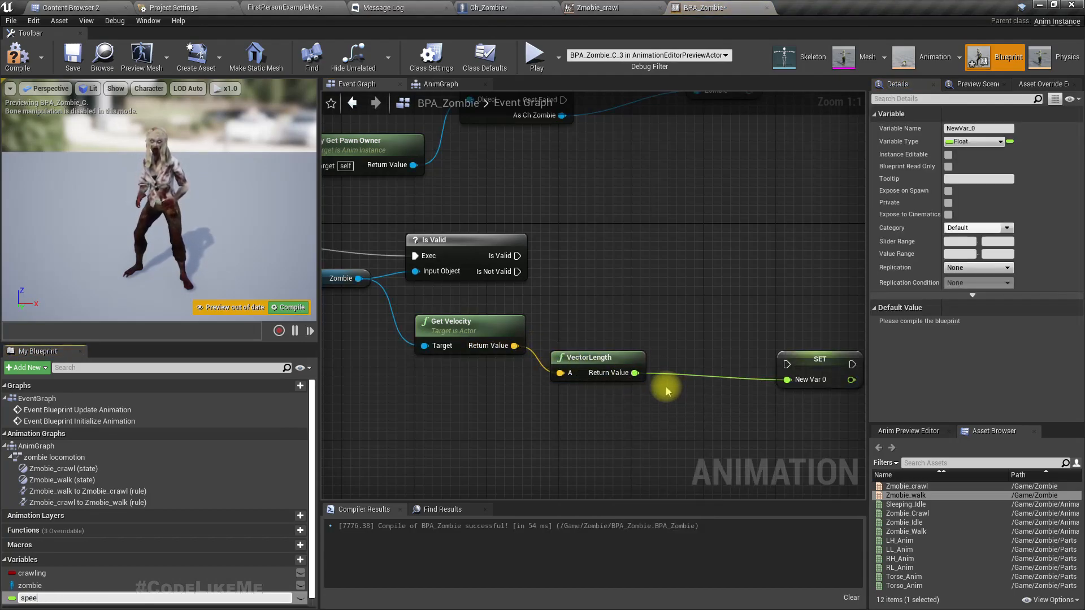
pyautogui.write('d')
pyautogui.press('Return')
pyautogui.moveTo(799, 363); pyautogui.dragTo(618, 255)
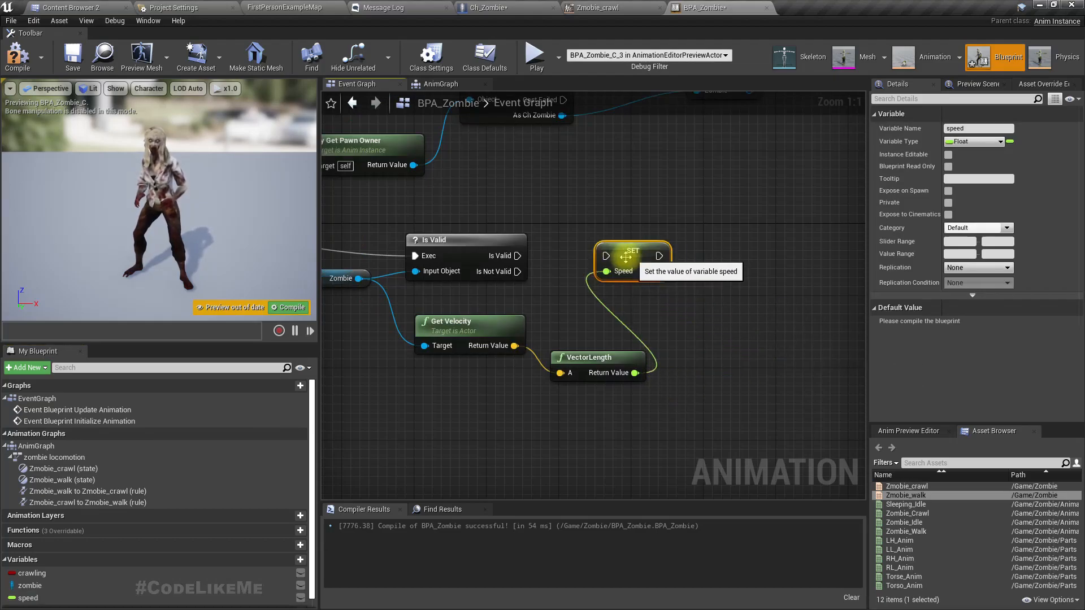
pyautogui.moveTo(517, 256); pyautogui.dragTo(602, 254)
pyautogui.moveTo(593, 240); pyautogui.dragTo(581, 301, button='right')
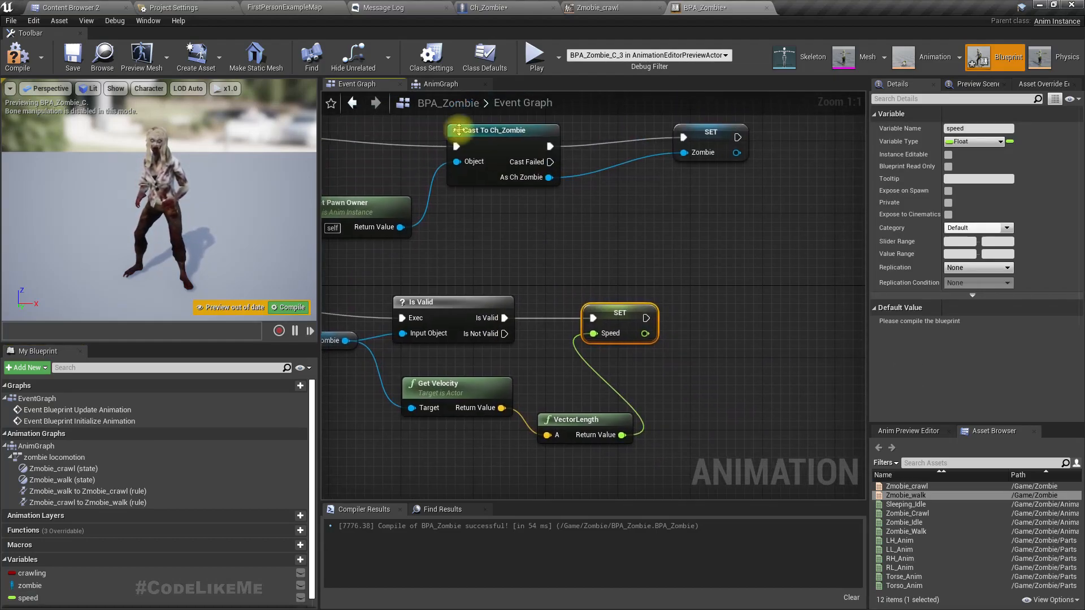
# - Feed the speed variable into the Speed input of the blendspace players in both the Zmobie_walk and Zmobie_crawl states
pyautogui.click(436, 89)
pyautogui.doubleClick(508, 312)
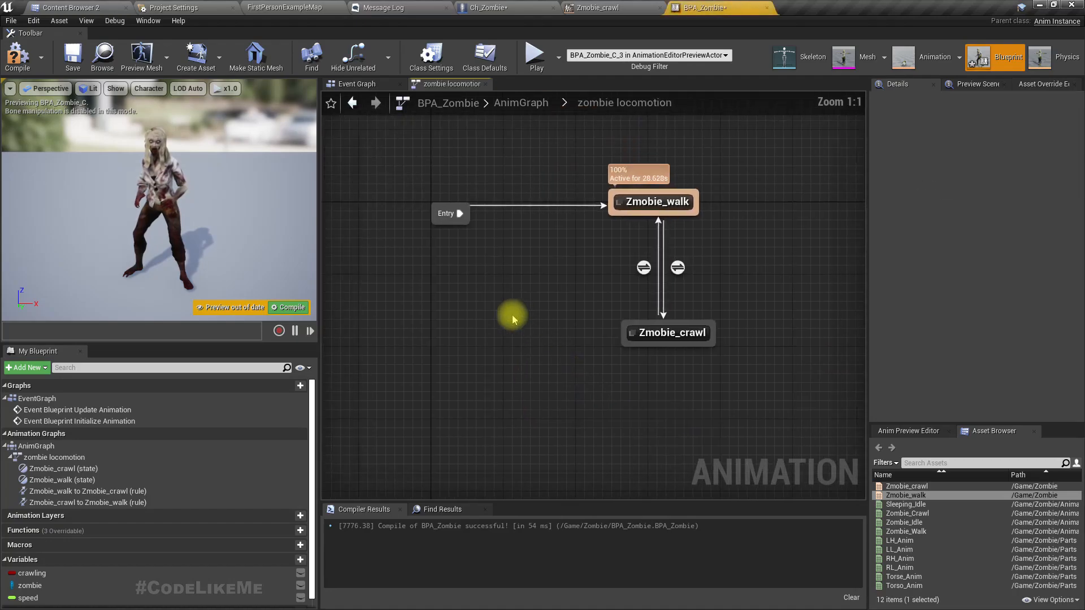
pyautogui.doubleClick(693, 244)
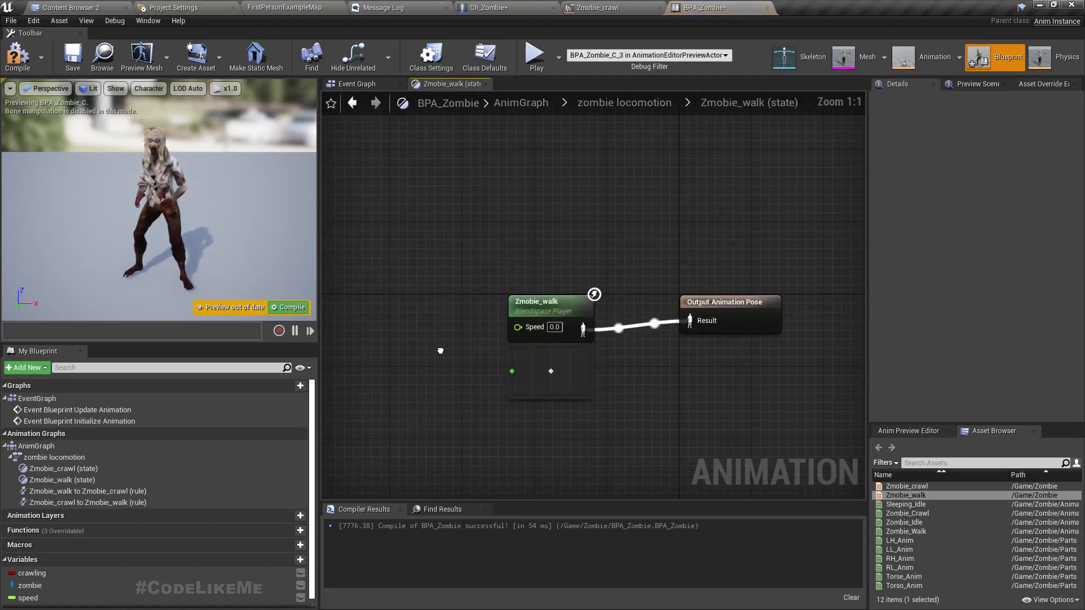
pyautogui.moveTo(29, 598); pyautogui.dragTo(549, 312)
pyautogui.click(641, 102)
pyautogui.click(695, 374)
pyautogui.doubleClick(695, 374)
pyautogui.moveTo(26, 597); pyautogui.dragTo(525, 328)
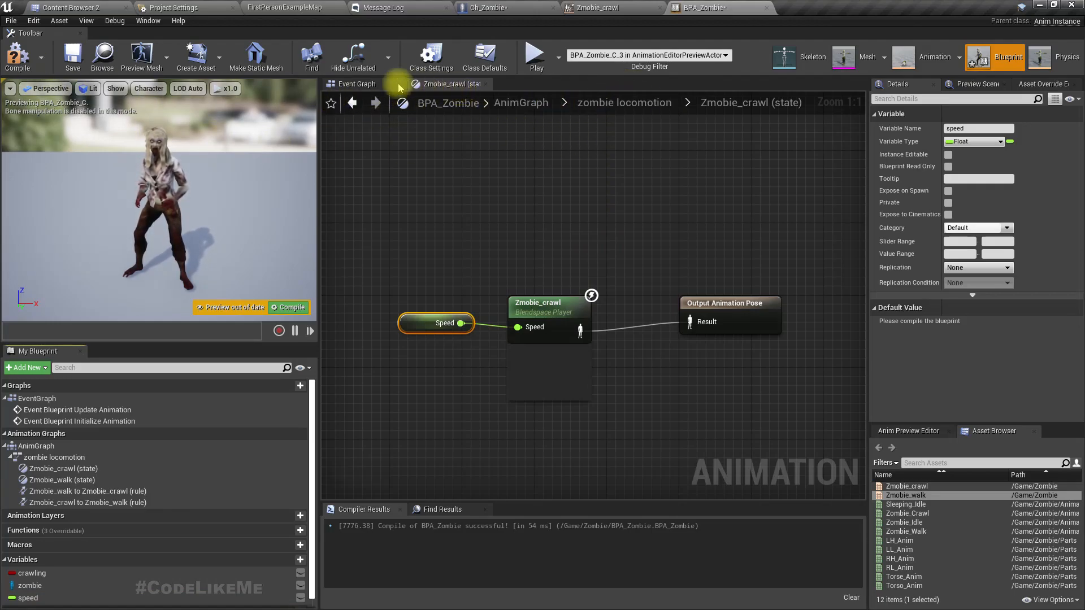
# - Add a Set node for the crawling variable to the Event Graph, run from the Set zombie node after the cast
pyautogui.click(360, 84)
pyautogui.moveTo(744, 249); pyautogui.dragTo(487, 296, button='right')
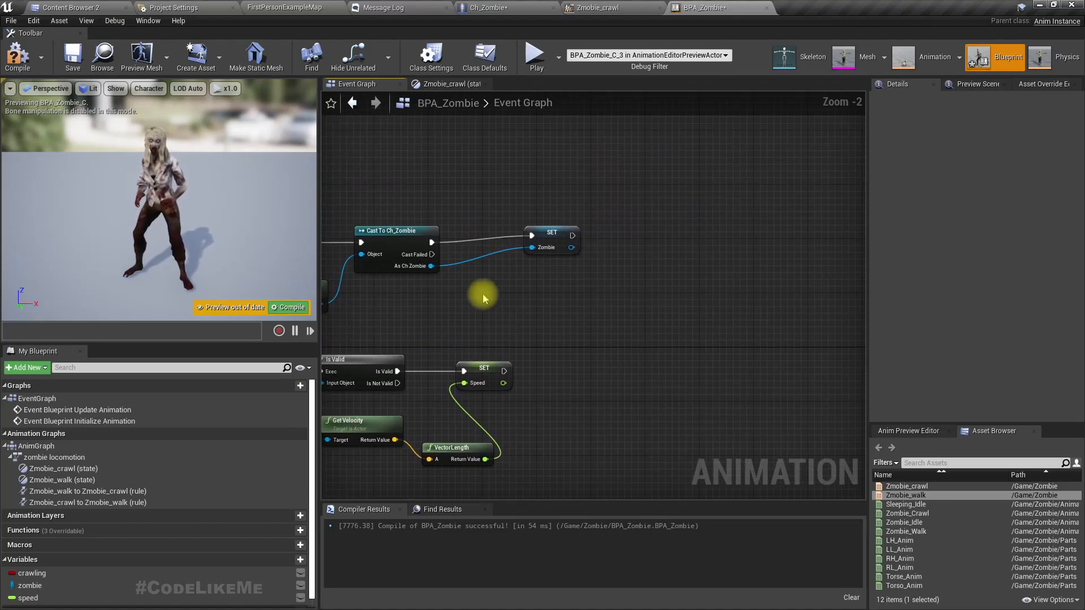
pyautogui.moveTo(29, 573); pyautogui.dragTo(572, 235)
pyautogui.click(675, 274)
pyautogui.moveTo(702, 267); pyautogui.dragTo(702, 241)
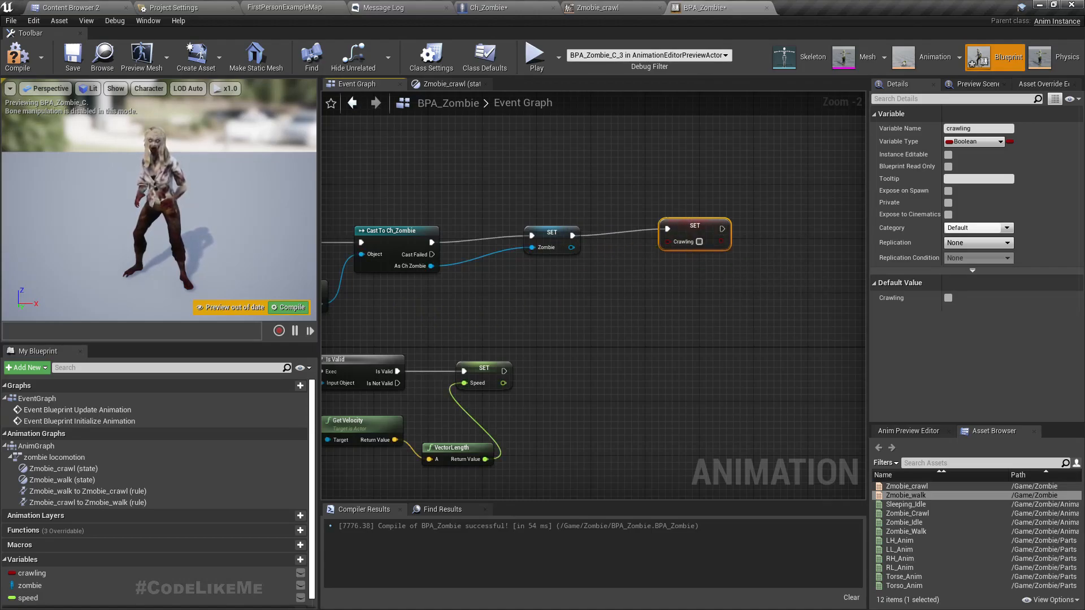
pyautogui.moveTo(384, 321); pyautogui.dragTo(450, 320, button='right')
# - Create a single Boolean variable named crawling in the Ch_Zombie blueprint, saving all assets and compiling the blueprint
pyautogui.click(478, 7)
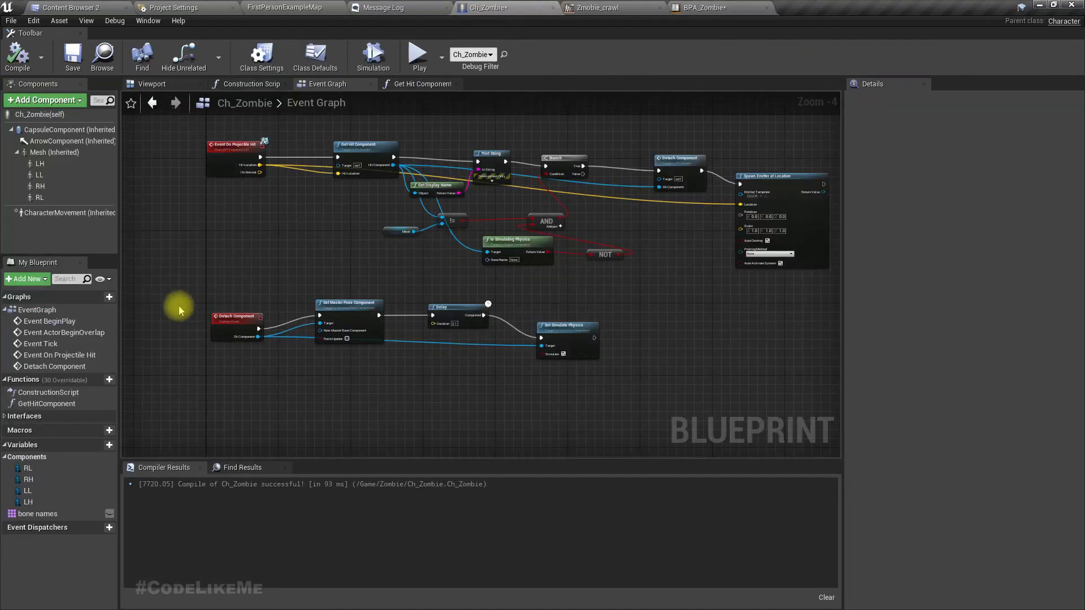
pyautogui.click(106, 445)
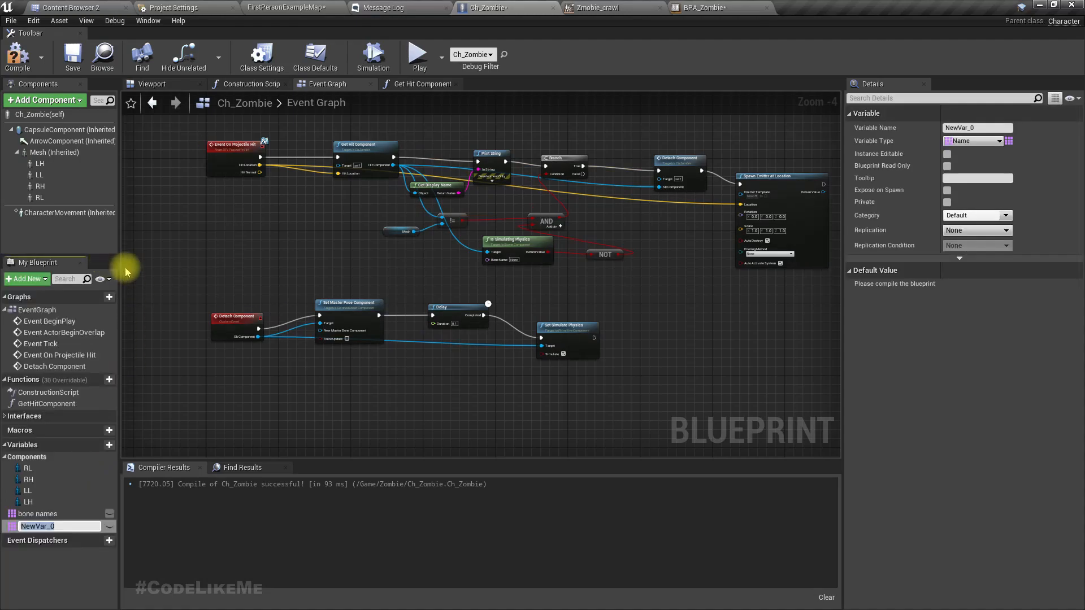
pyautogui.hotkey('ctrl', 'shift', 's')
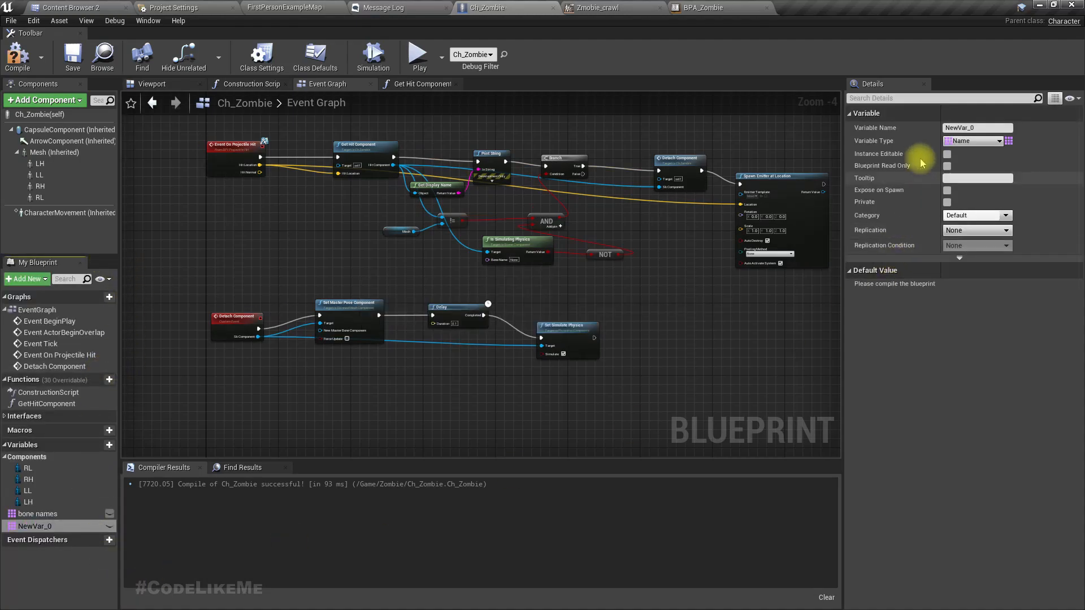
pyautogui.click(952, 141)
pyautogui.click(865, 169)
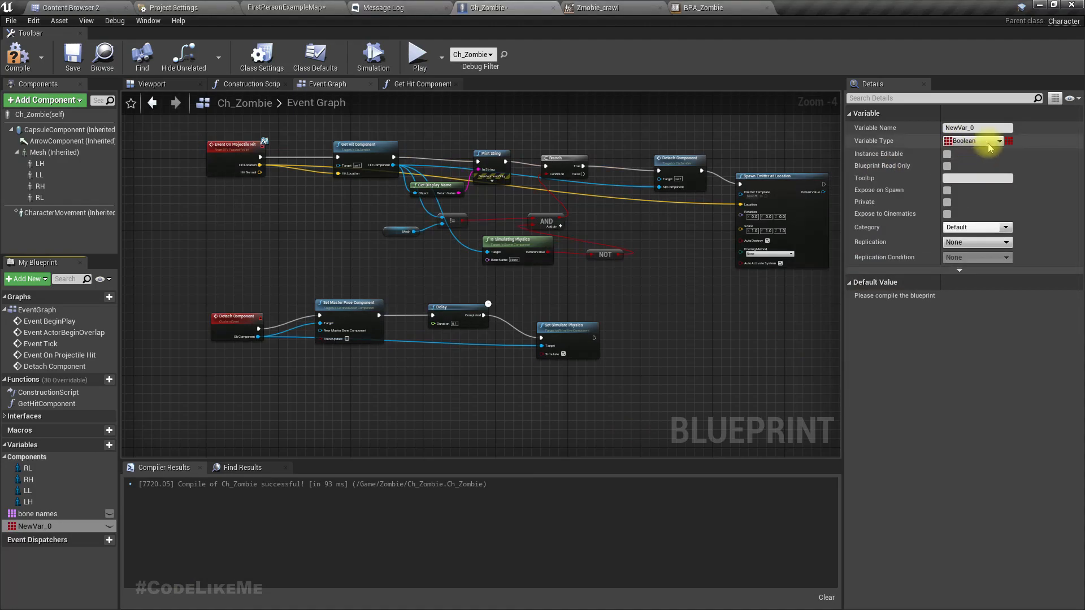
pyautogui.click(1009, 141)
pyautogui.click(1004, 150)
pyautogui.click(52, 526)
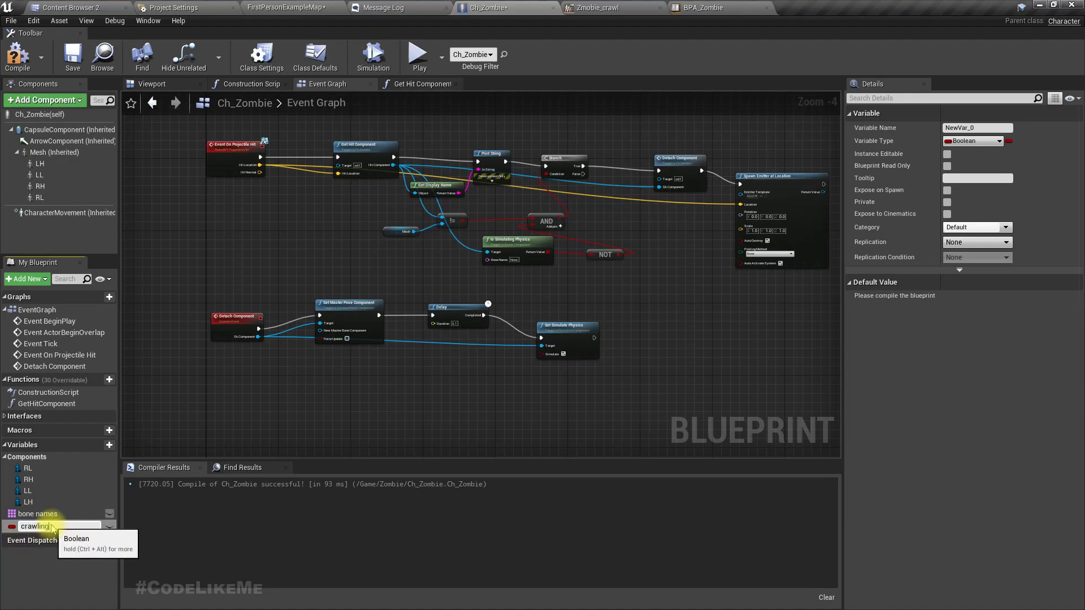
pyautogui.write('crawling')
pyautogui.press('Return')
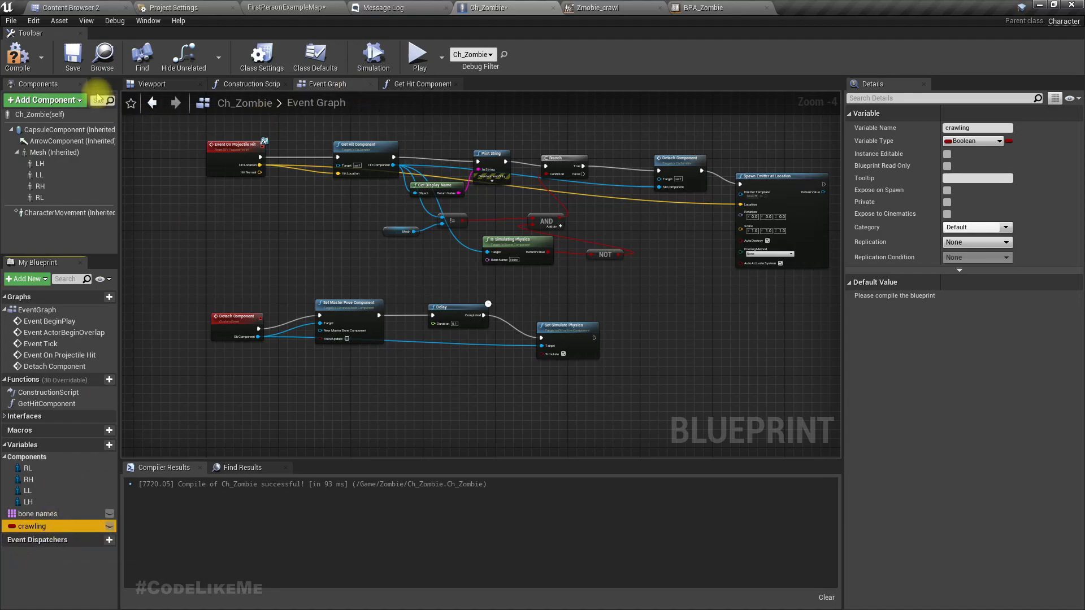
pyautogui.click(18, 57)
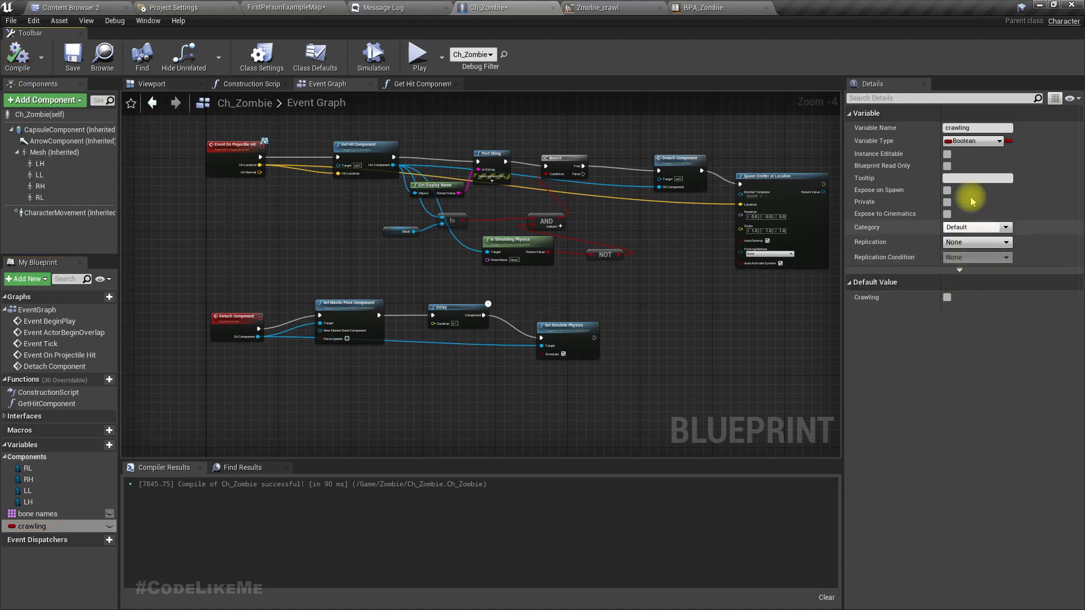
# - In BPA_Zombie, disconnect the Set crawling node from Set zombie and run it from the Set speed node instead
pyautogui.click(702, 7)
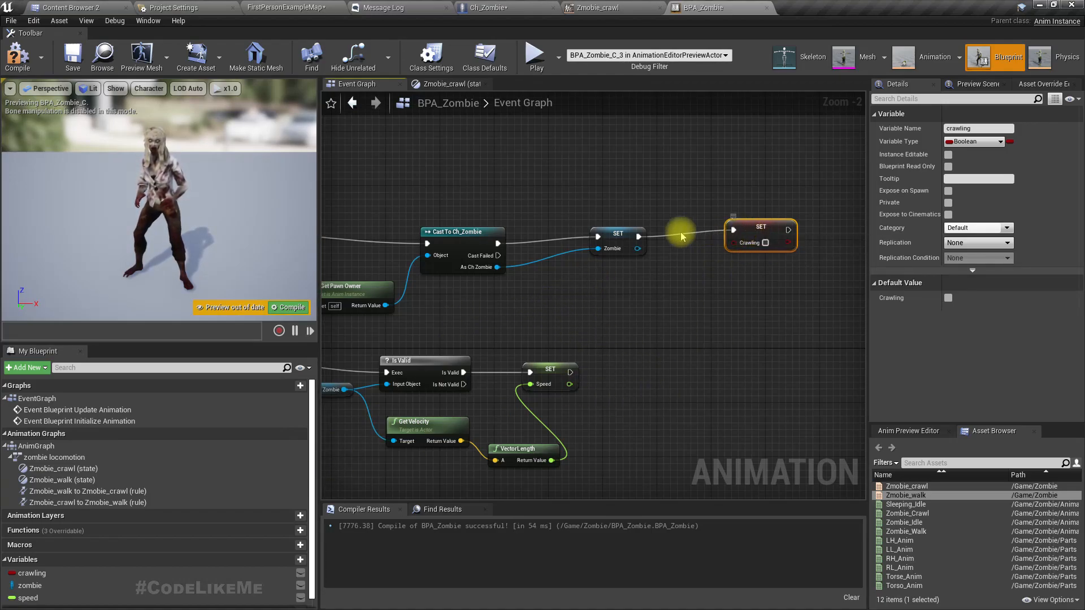
pyautogui.rightClick(637, 236)
pyautogui.click(653, 264)
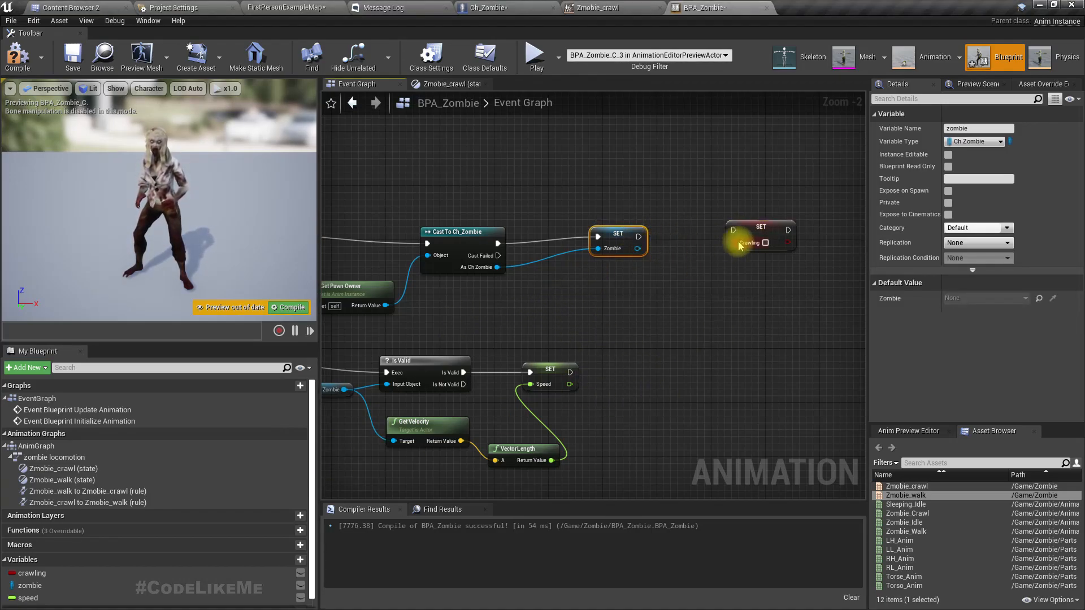
pyautogui.moveTo(754, 231); pyautogui.dragTo(728, 347)
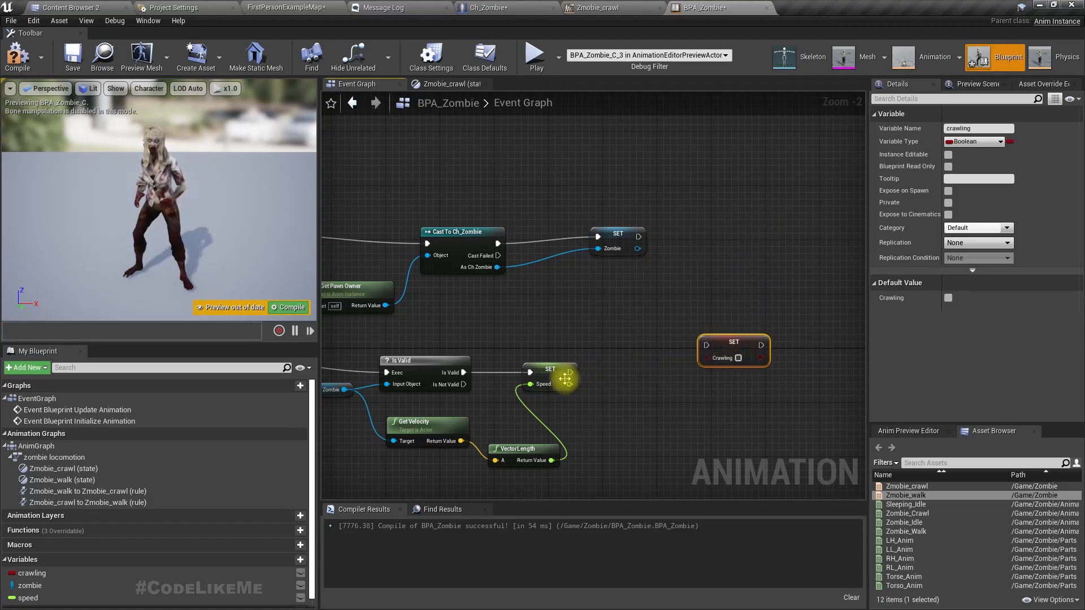
pyautogui.moveTo(570, 373); pyautogui.dragTo(706, 345)
pyautogui.moveTo(646, 398); pyautogui.dragTo(699, 390, button='right')
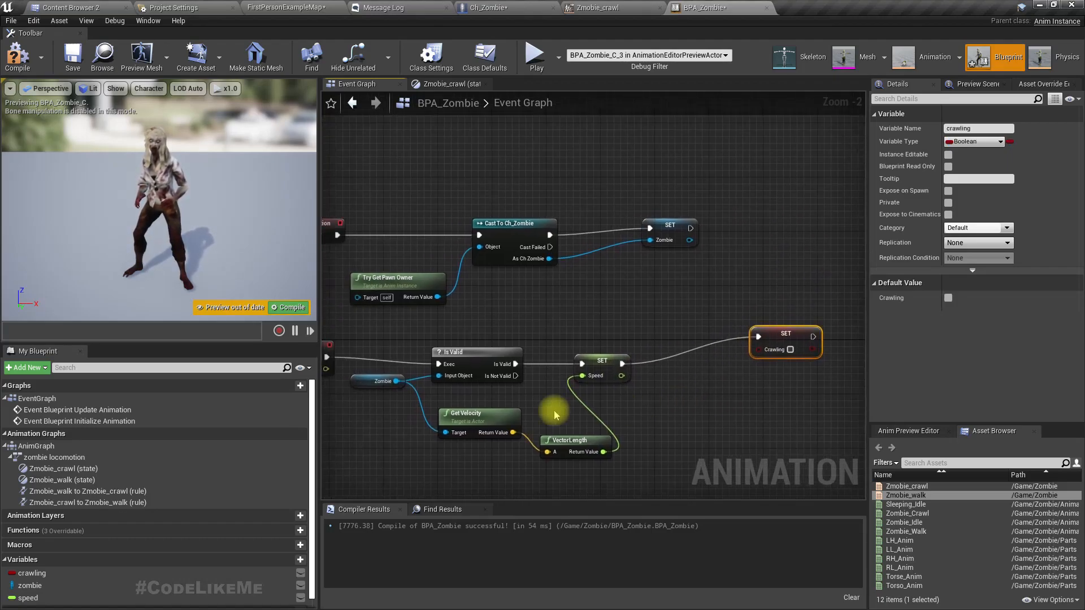
# - Feed the zombie variable's crawling value into the Set crawling node, compile BPA_Zombie and save all assets
pyautogui.moveTo(397, 382); pyautogui.dragTo(606, 405)
pyautogui.write('craw')
pyautogui.press('Return')
pyautogui.moveTo(680, 407); pyautogui.dragTo(770, 362)
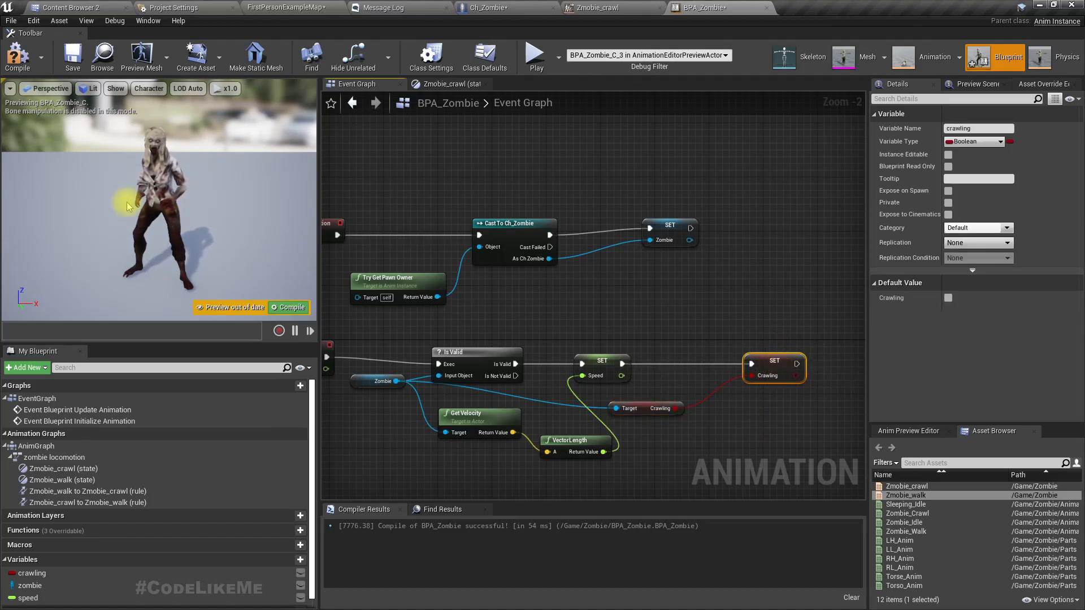
pyautogui.click(17, 56)
pyautogui.hotkey('ctrl', 'shift', 's')
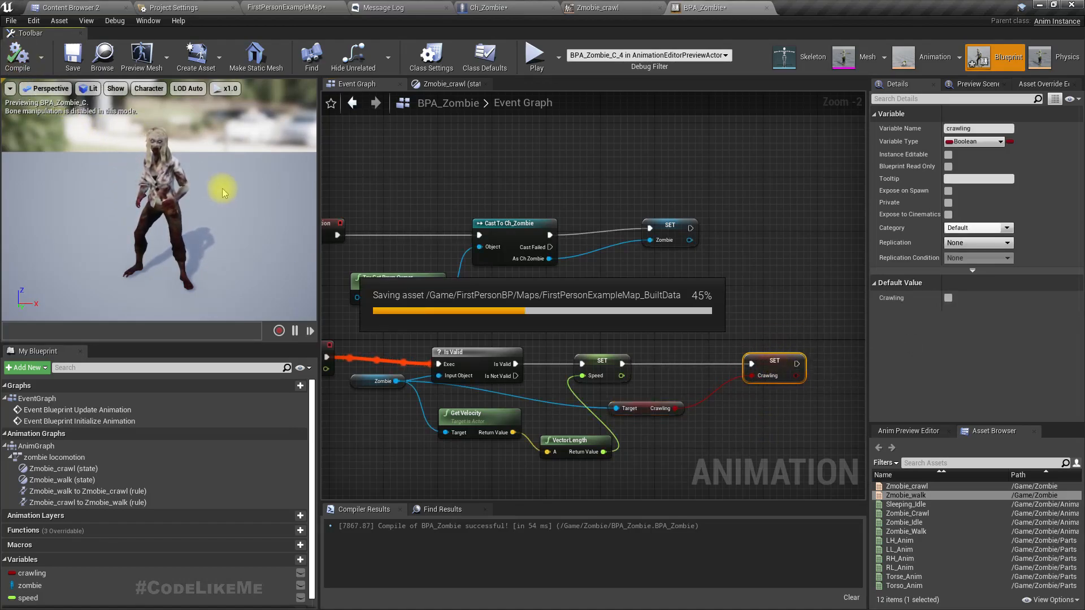
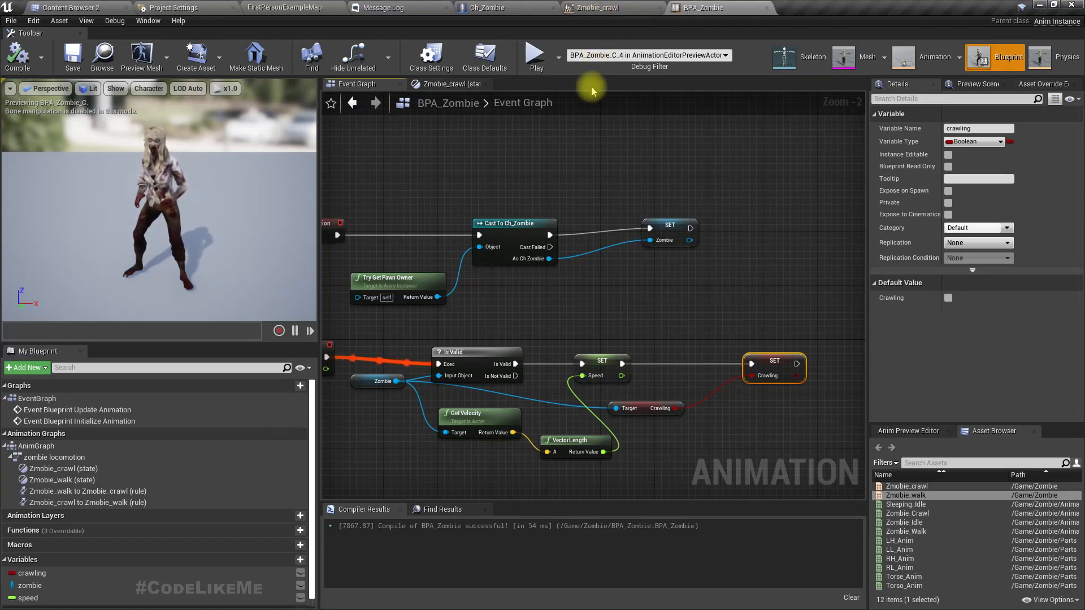
# - In Ch_Zombie, compare the Detach Component event's Sk Component with the RL mesh component using an == node
pyautogui.click(497, 6)
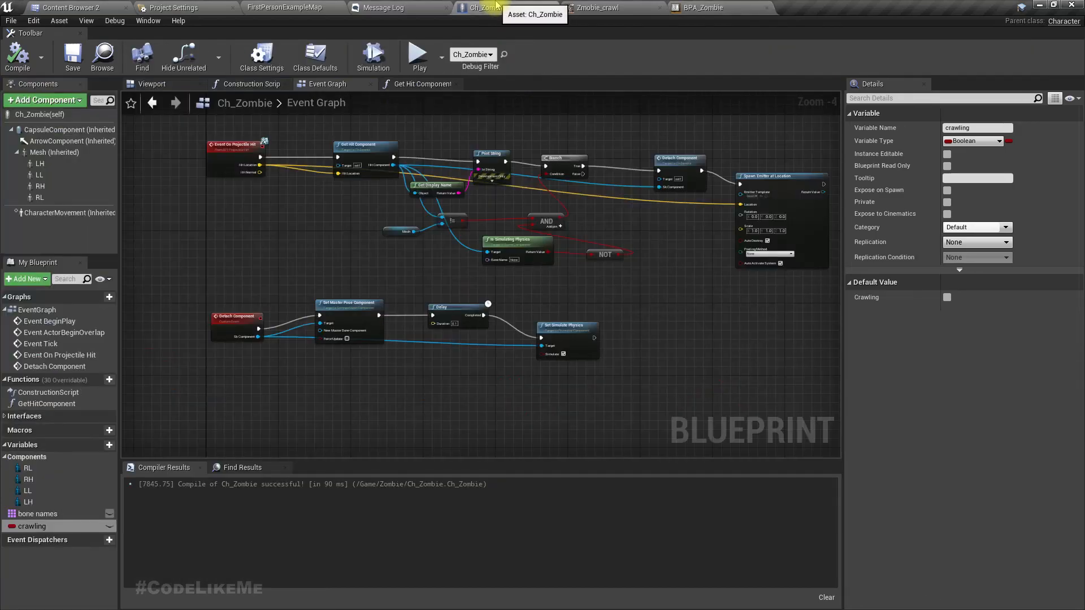
pyautogui.scroll(5, 511, 204)
pyautogui.moveTo(415, 405); pyautogui.dragTo(640, 326, button='right')
pyautogui.moveTo(692, 348); pyautogui.dragTo(399, 322, button='right')
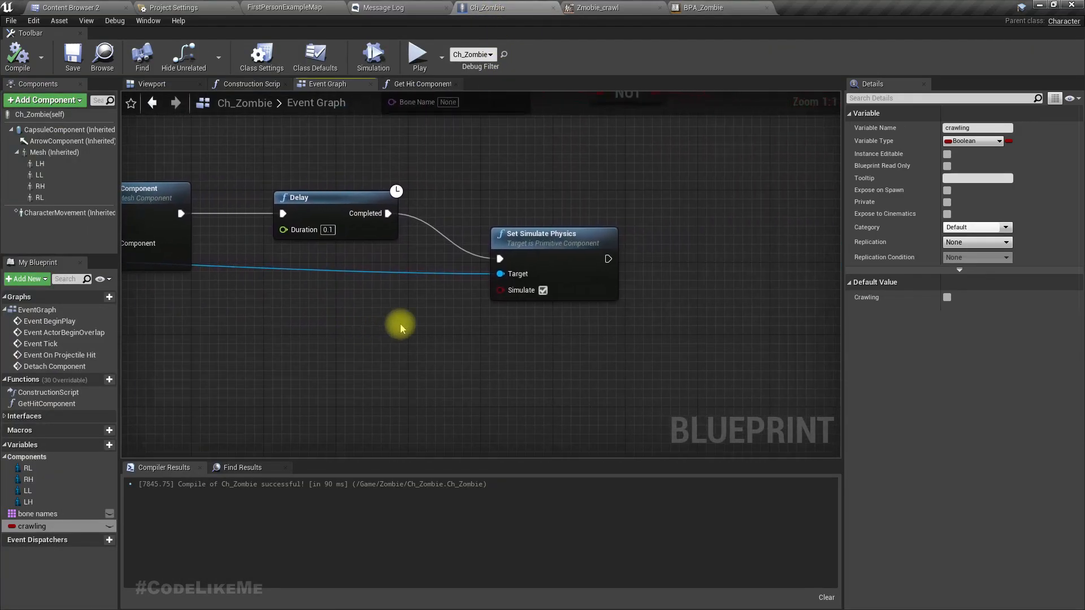
pyautogui.scroll(-2, 441, 315)
pyautogui.moveTo(165, 265); pyautogui.dragTo(384, 342)
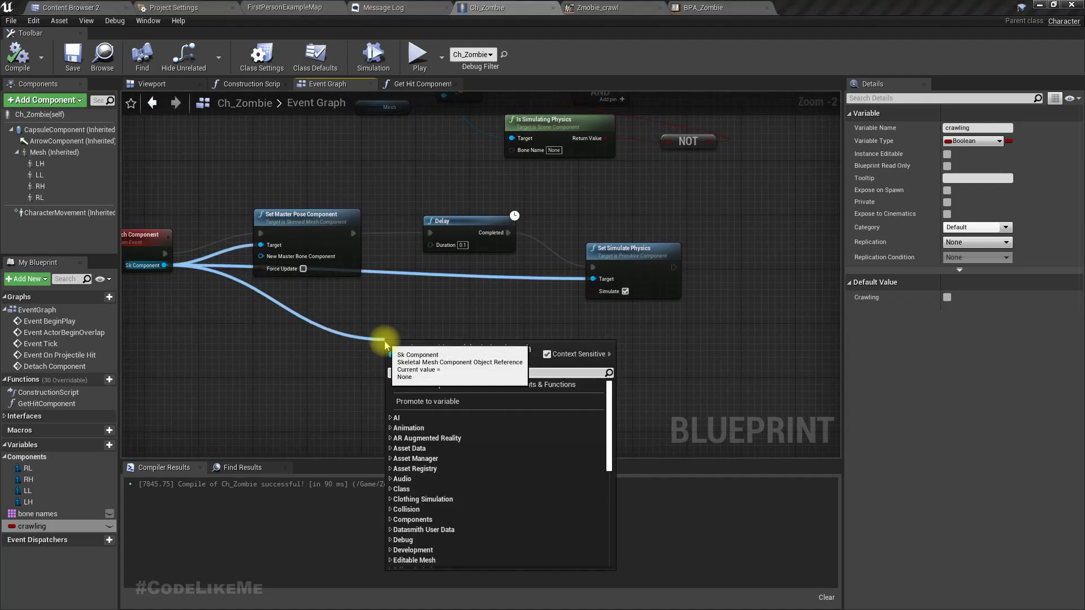
pyautogui.write('==')
pyautogui.press('Return')
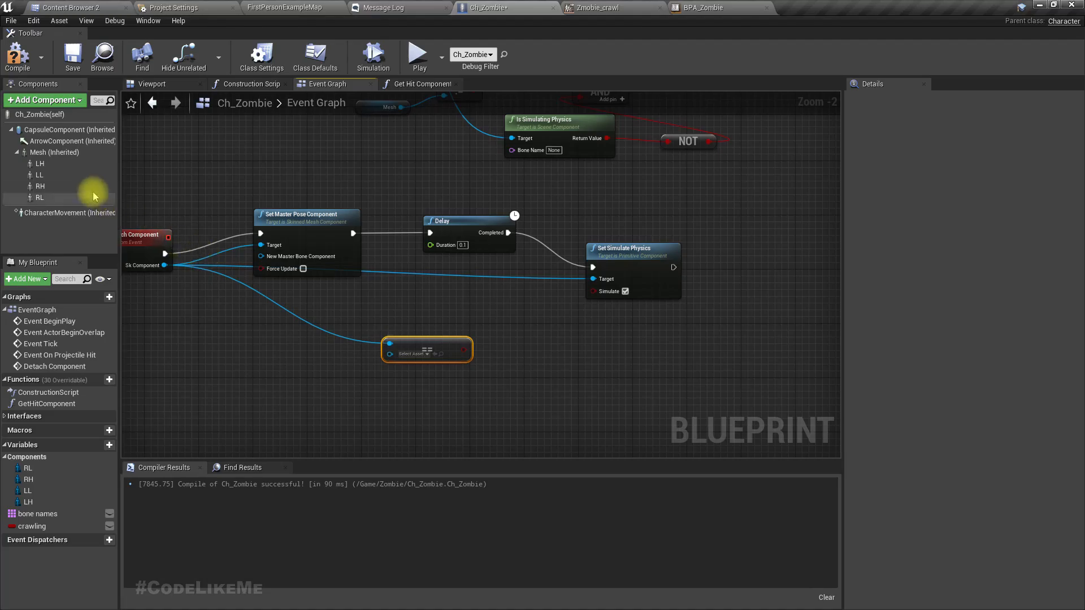
pyautogui.moveTo(42, 198); pyautogui.dragTo(389, 353)
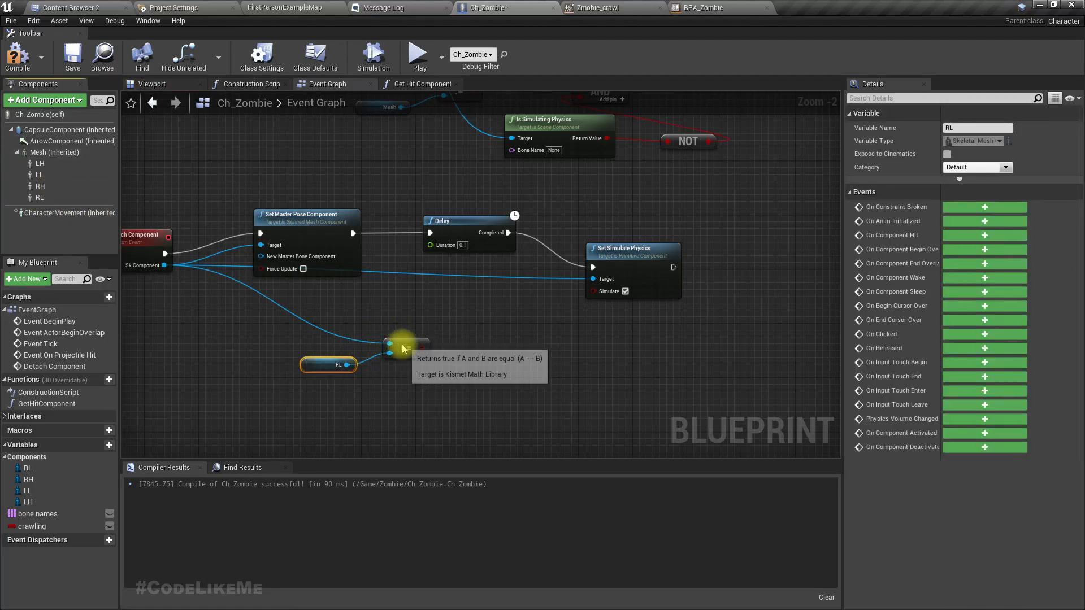
# - Duplicate the == node and use it to compare Sk Component with the LL mesh component
pyautogui.click(400, 347)
pyautogui.hotkey('ctrl', 'c')
pyautogui.hotkey('ctrl', 'v')
pyautogui.moveTo(470, 364); pyautogui.dragTo(417, 377)
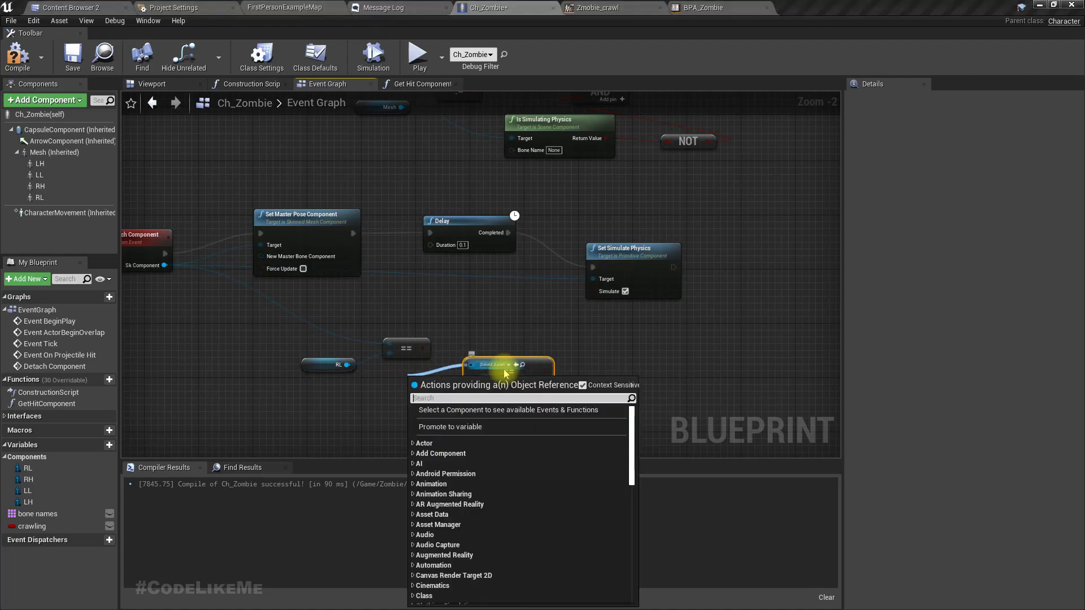
pyautogui.moveTo(164, 265); pyautogui.dragTo(436, 372)
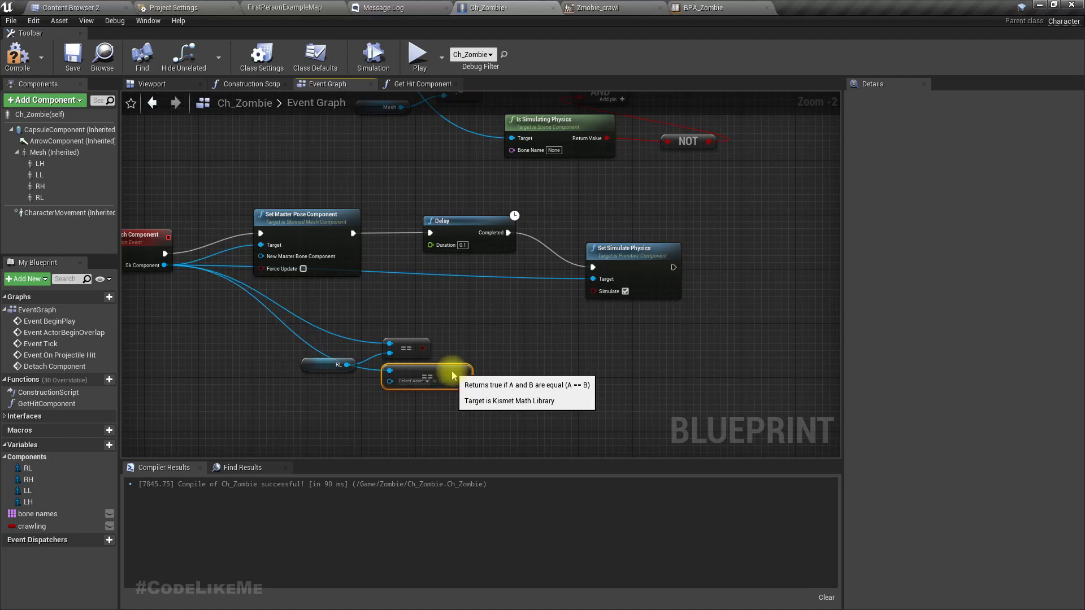
pyautogui.moveTo(38, 175); pyautogui.dragTo(476, 352)
# - Combine the results of the RL and LL comparisons with an OR Boolean node
pyautogui.write('o')
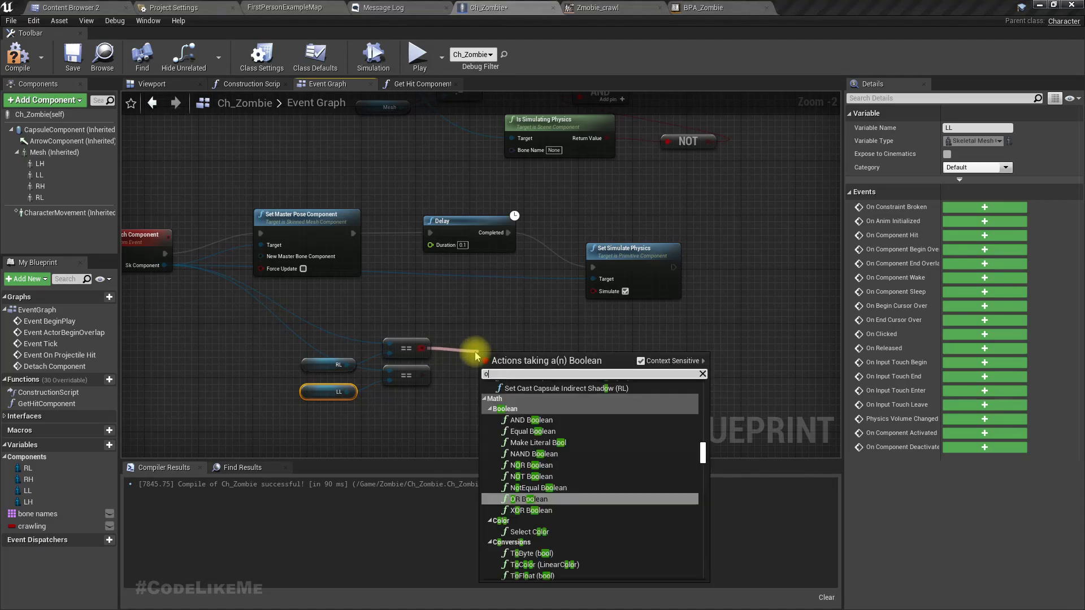
pyautogui.write('r')
pyautogui.press('Return')
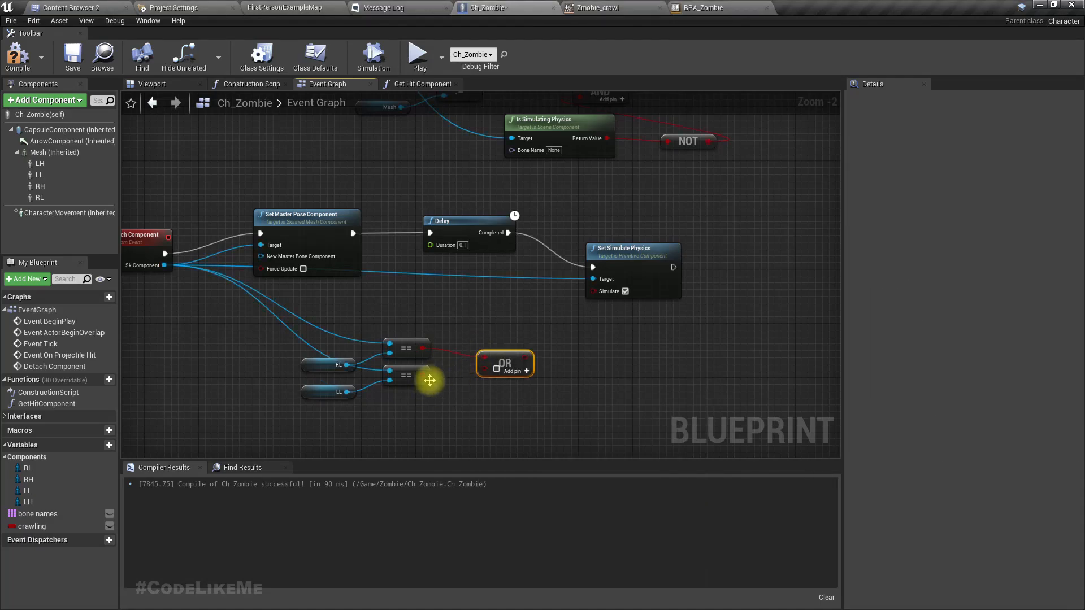
pyautogui.moveTo(423, 376); pyautogui.dragTo(489, 371)
pyautogui.moveTo(489, 372); pyautogui.dragTo(393, 390, button='right')
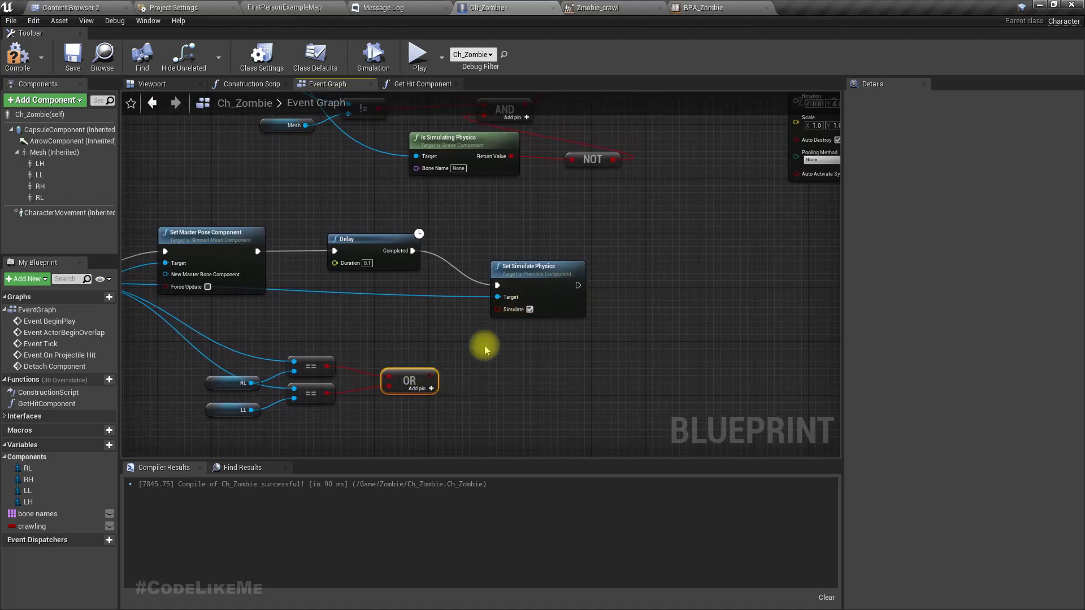
# - Create a Set Crawling node fed by the OR result and place it beyond the Set Simulate Physics node
pyautogui.moveTo(429, 376); pyautogui.dragTo(472, 371)
pyautogui.write('set craw')
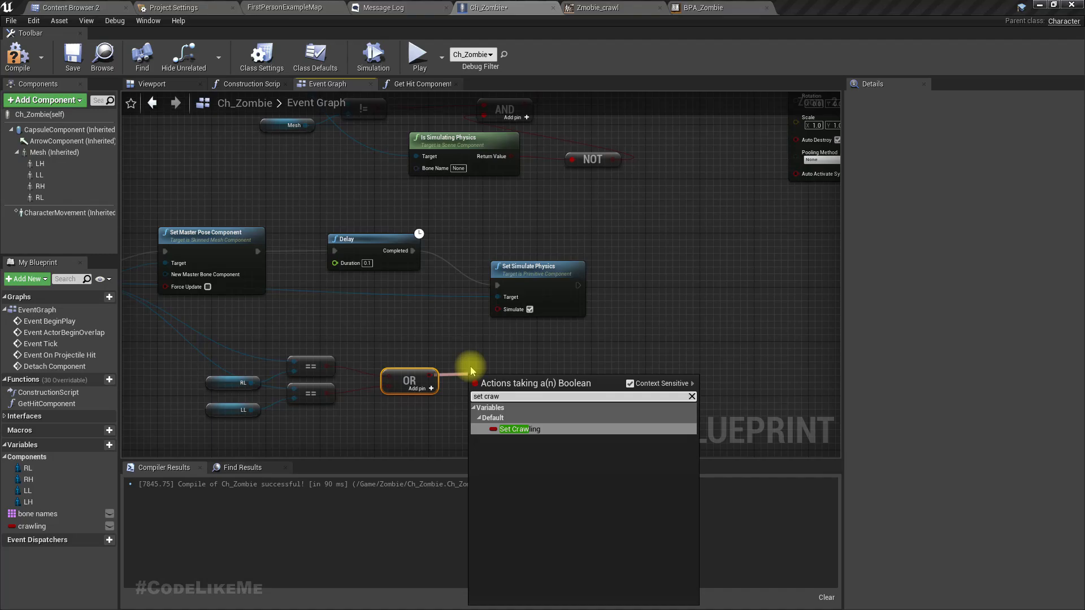
pyautogui.press('Return')
pyautogui.moveTo(484, 394); pyautogui.dragTo(728, 312)
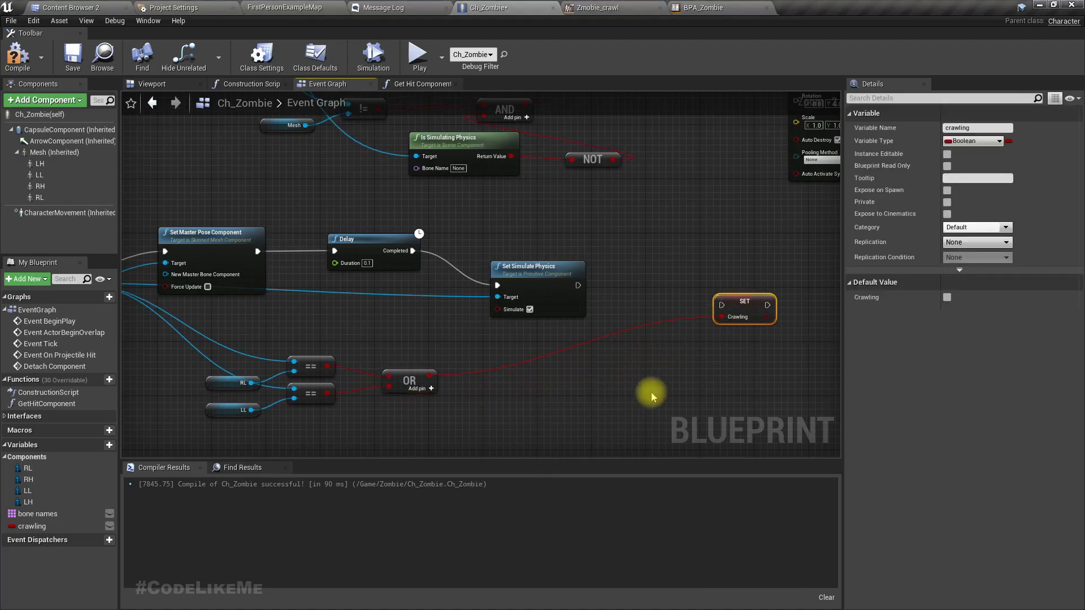
pyautogui.moveTo(674, 355); pyautogui.dragTo(530, 391, button='right')
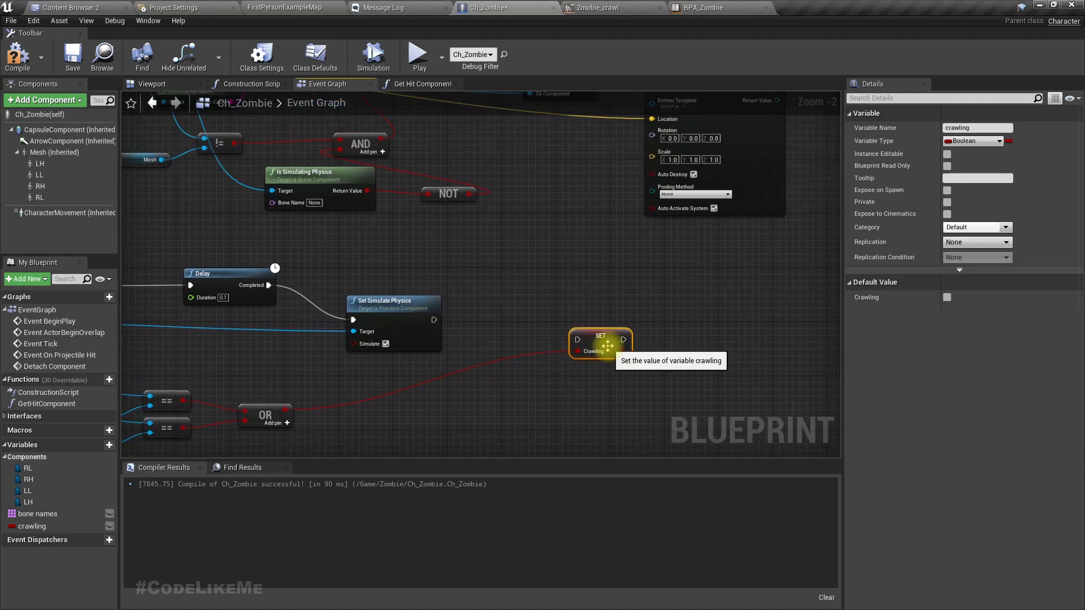
pyautogui.moveTo(588, 351); pyautogui.dragTo(670, 338)
# - Add a Branch after Set Simulate Physics and use the OR result as its condition
pyautogui.moveTo(432, 320); pyautogui.dragTo(490, 327)
pyautogui.write('branch')
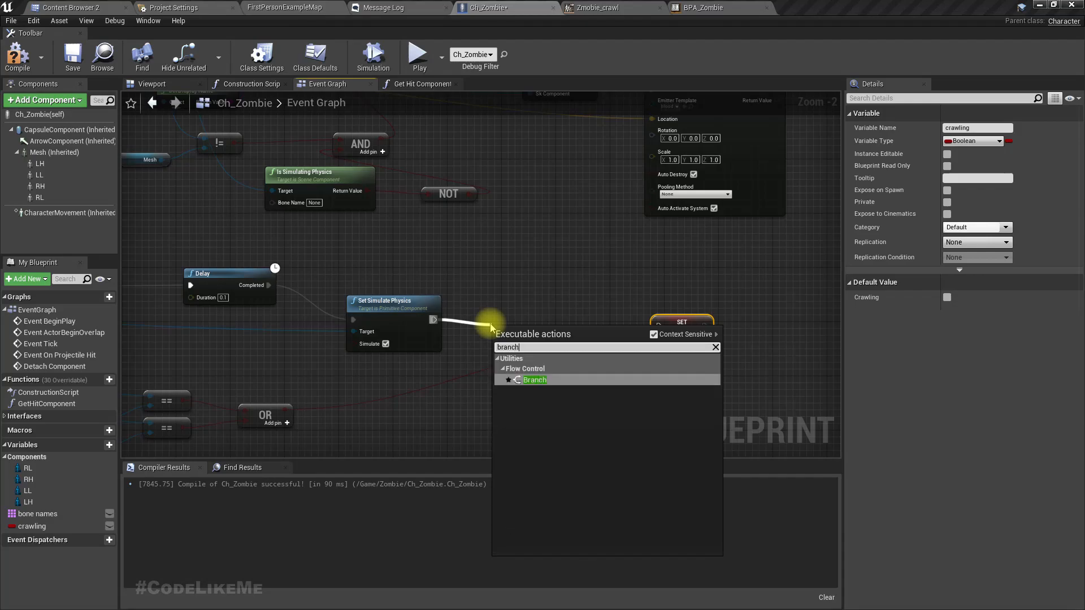
pyautogui.press('Return')
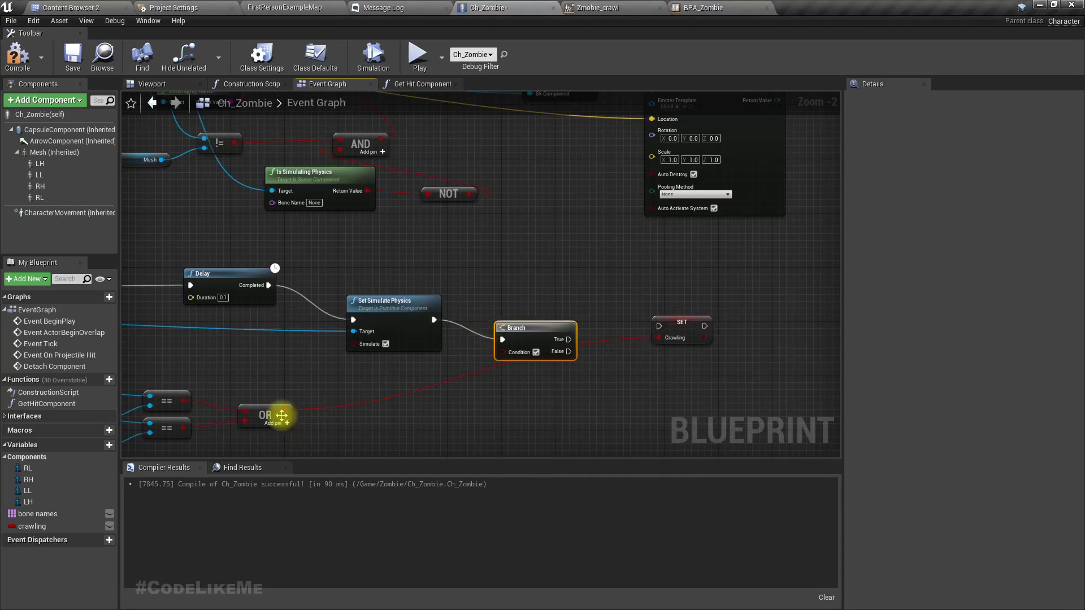
pyautogui.moveTo(284, 410); pyautogui.dragTo(515, 358)
pyautogui.moveTo(684, 331); pyautogui.dragTo(561, 347, button='right')
pyautogui.click(584, 355)
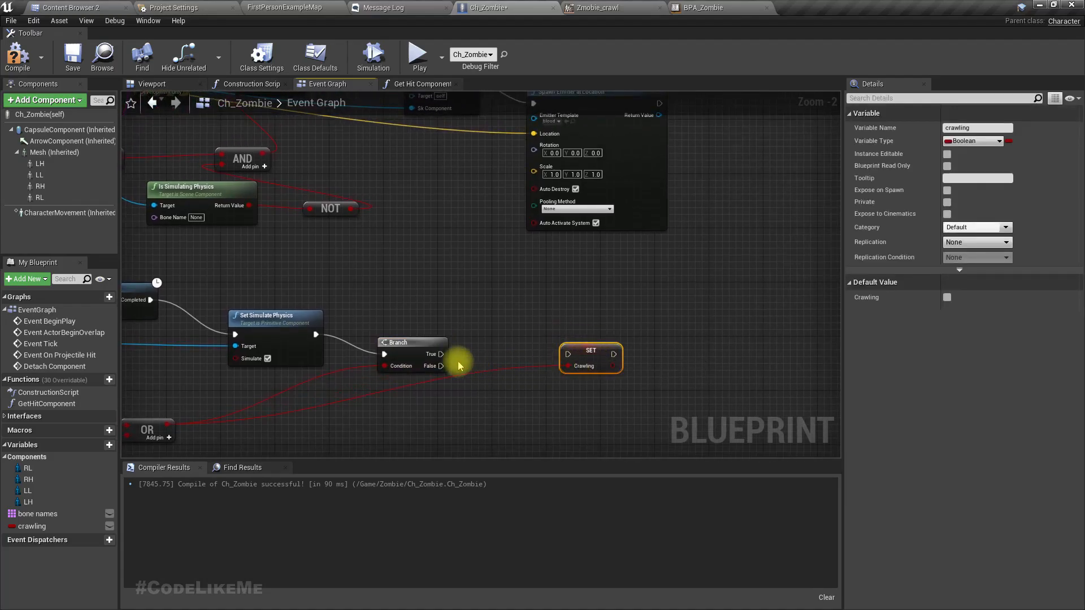
# - Connect the Branch's True output to the Set Crawling node and disconnect the OR result from its Crawling input
pyautogui.moveTo(441, 355); pyautogui.dragTo(568, 356)
pyautogui.rightClick(570, 356)
pyautogui.press('Escape')
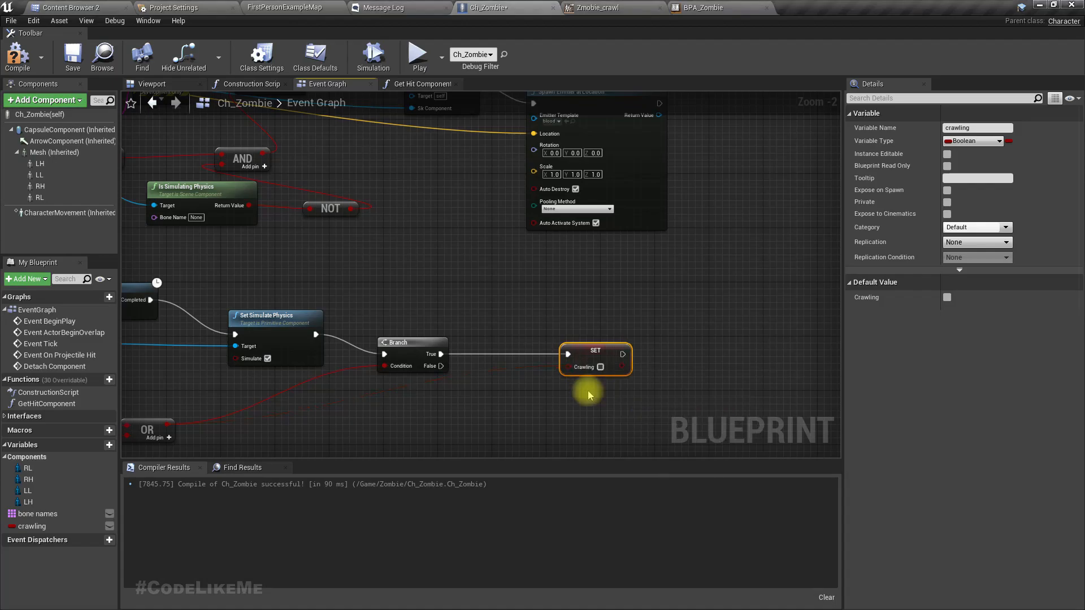
# - Set the Crawling value to true in the Set node, and compile and save the Ch_Zombie blueprint
pyautogui.click(600, 366)
pyautogui.moveTo(283, 407); pyautogui.dragTo(391, 362, button='right')
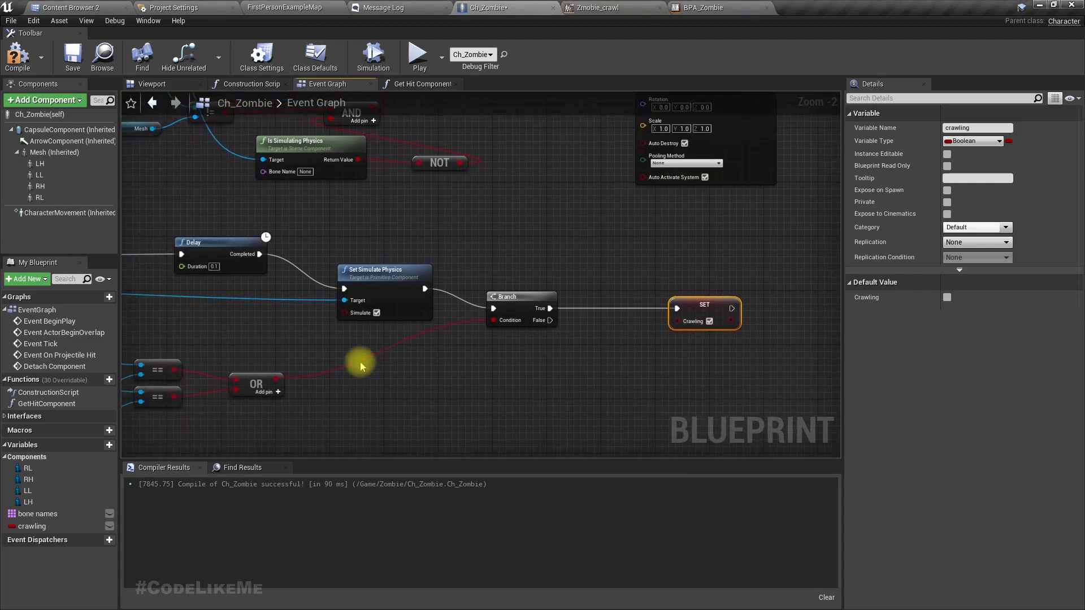
pyautogui.moveTo(220, 360); pyautogui.dragTo(237, 291, button='right')
pyautogui.moveTo(587, 356); pyautogui.dragTo(426, 345, button='right')
pyautogui.click(11, 60)
pyautogui.hotkey('ctrl', 's')
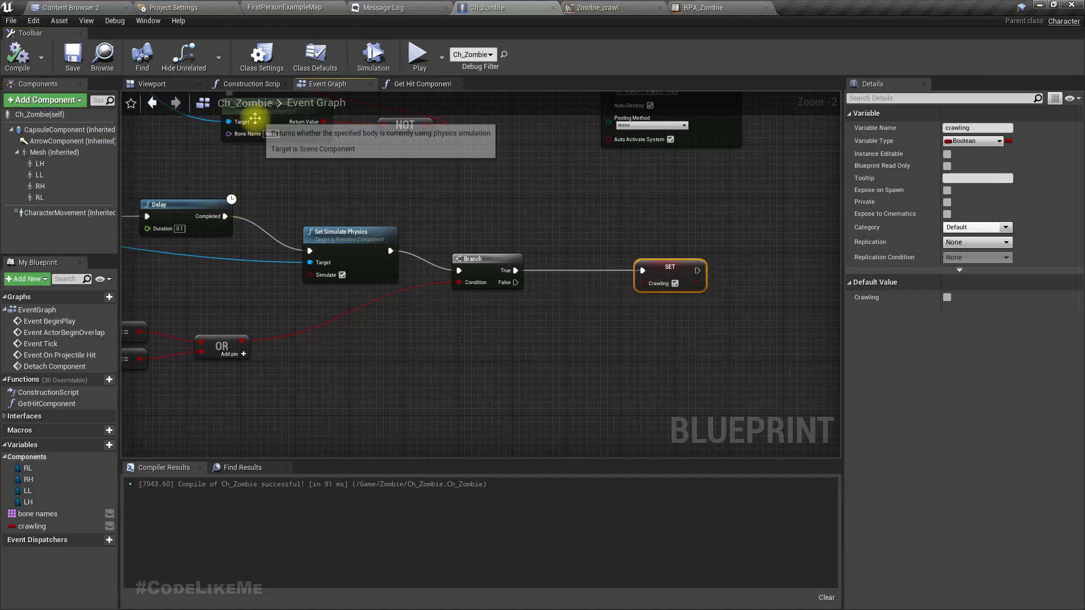
pyautogui.moveTo(473, 170); pyautogui.dragTo(600, 214, button='right')
pyautogui.scroll(-2, 452, 214)
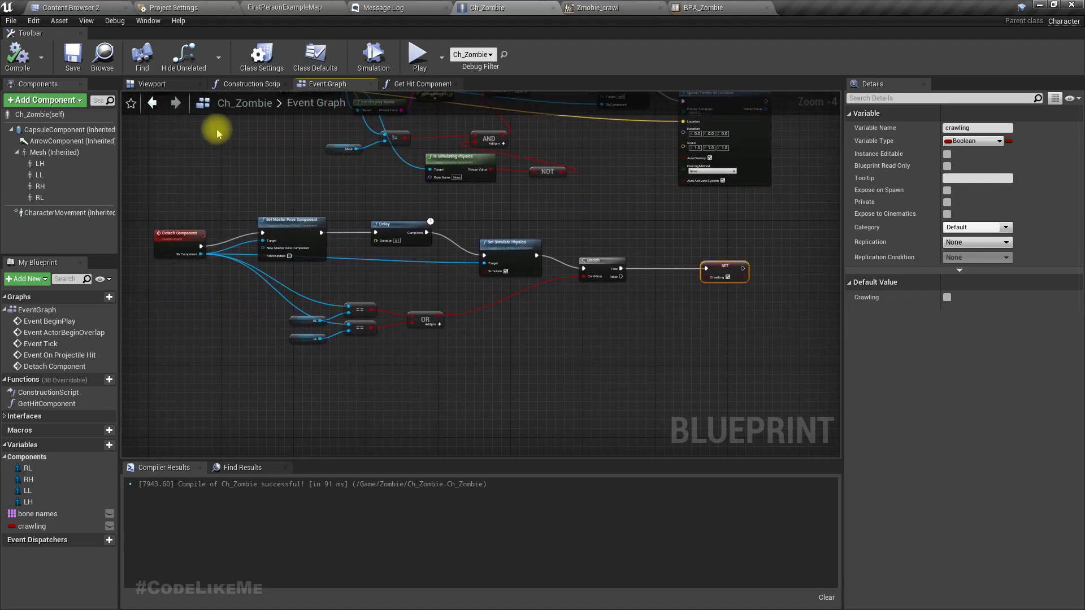
# - Play-test FirstPersonExampleMap in full screen, shooting the zombie's leg and arm to check the crawling behaviour, and end the session
pyautogui.click(283, 6)
pyautogui.moveTo(478, 262); pyautogui.dragTo(478, 263, button='right')
pyautogui.press('F11')
pyautogui.hotkey('alt', 'p')
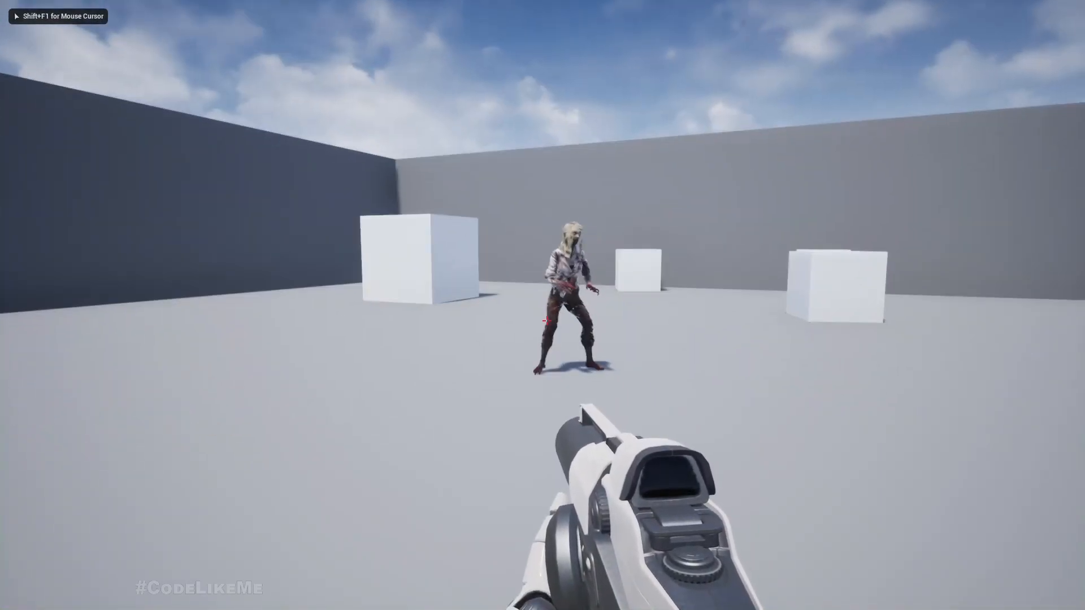
pyautogui.click(547, 320)
pyautogui.click(546, 320)
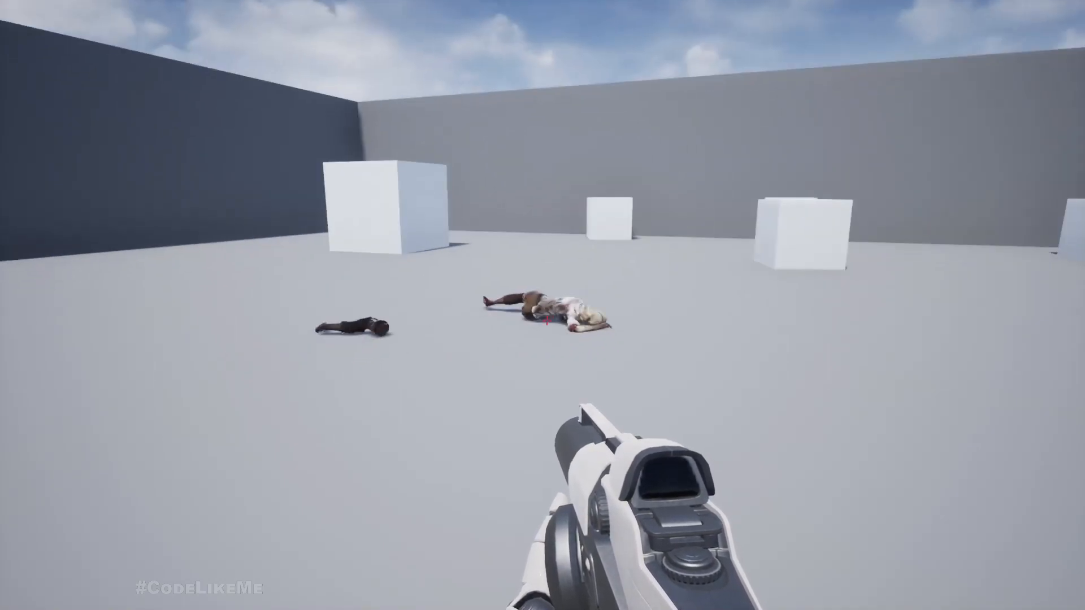
pyautogui.click(256, 192)
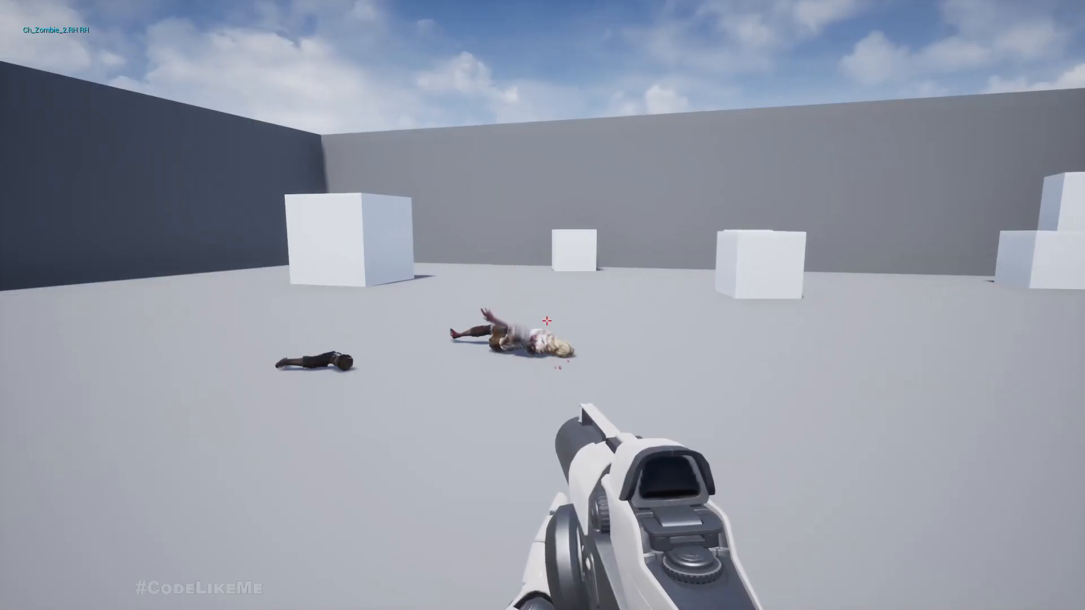
pyautogui.press('Escape')
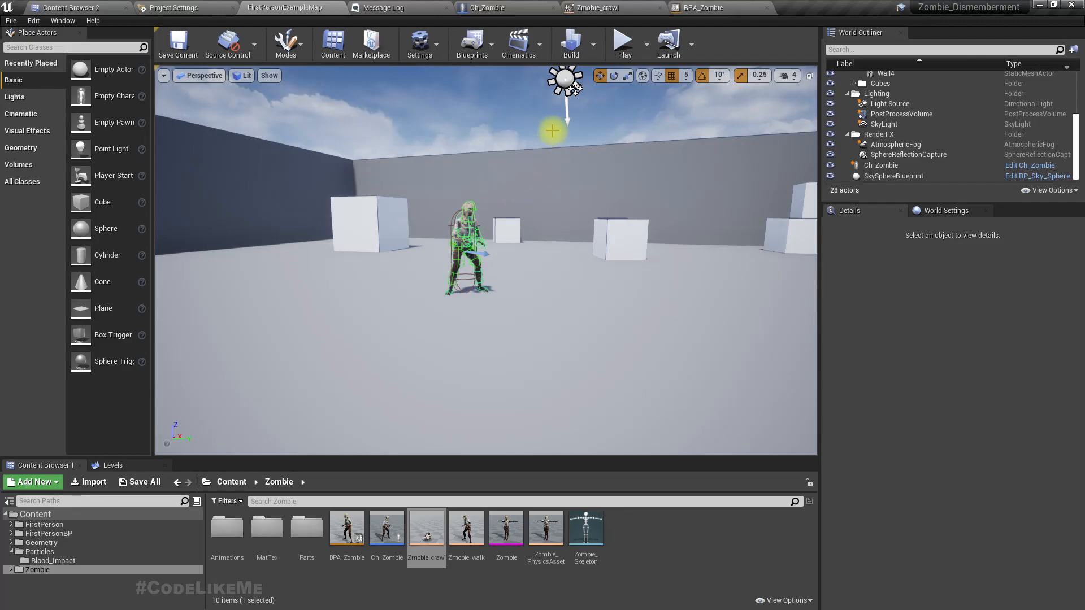
# - Return to the Ch_Zombie event graph to examine the hit and detach logic
pyautogui.click(497, 8)
pyautogui.scroll(-4, 616, 226)
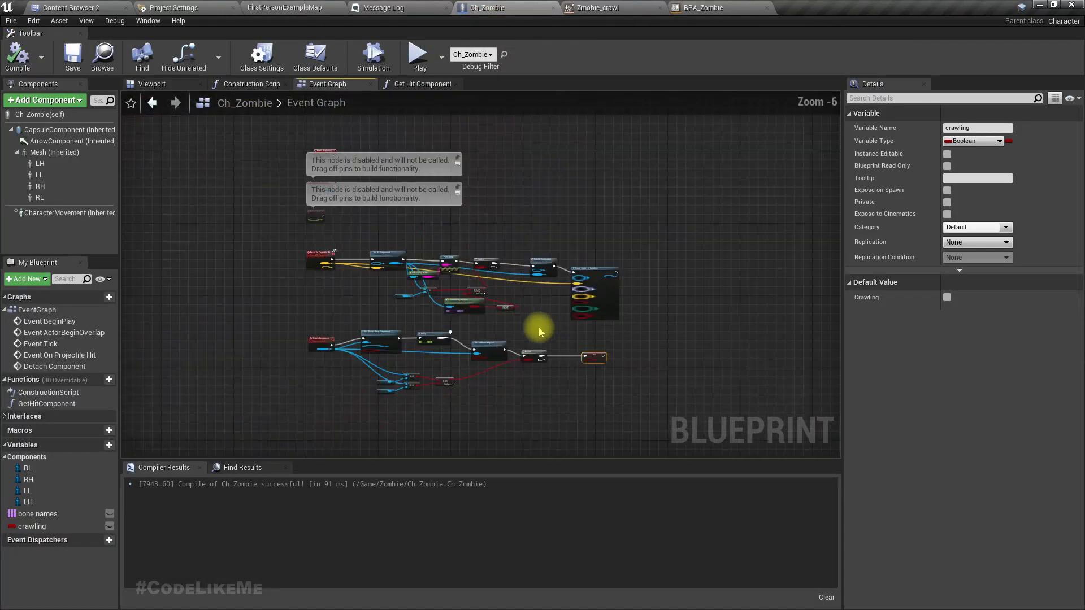
# - Place references to the LH, LL, RH and RL components below the Set Crawling node in the event graph
pyautogui.scroll(8, 398, 267)
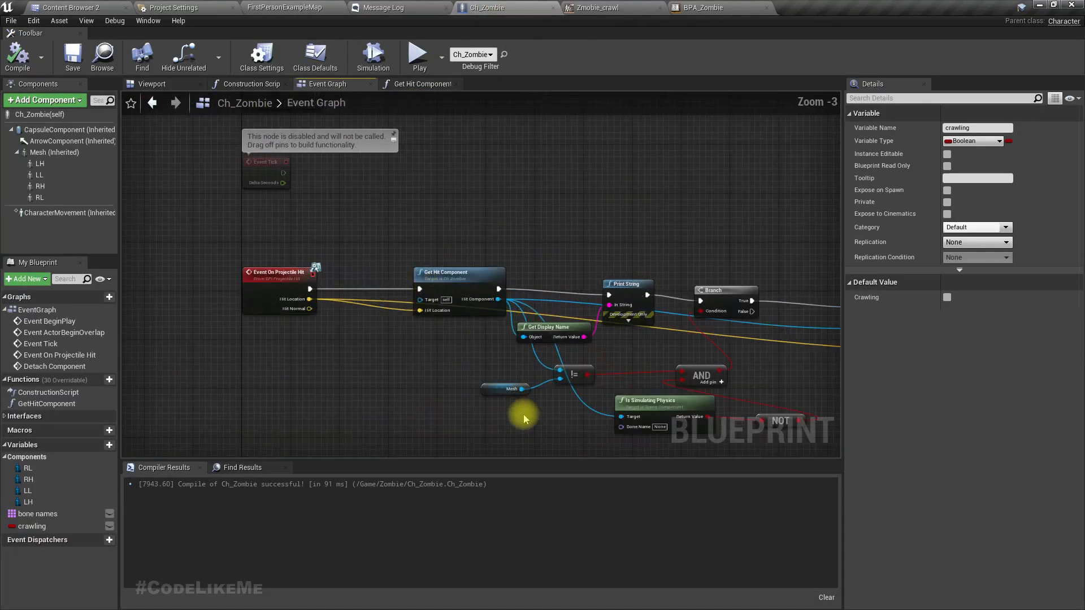
pyautogui.moveTo(455, 230); pyautogui.dragTo(346, 298, button='right')
pyautogui.scroll(-2, 270, 292)
pyautogui.scroll(-2, 346, 298)
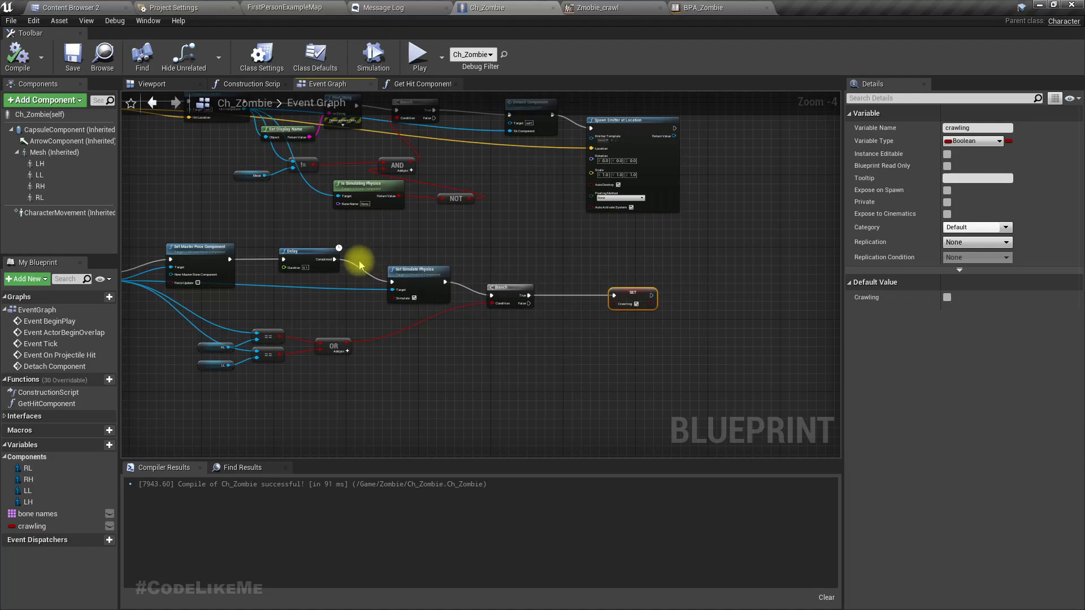
pyautogui.scroll(3, 627, 294)
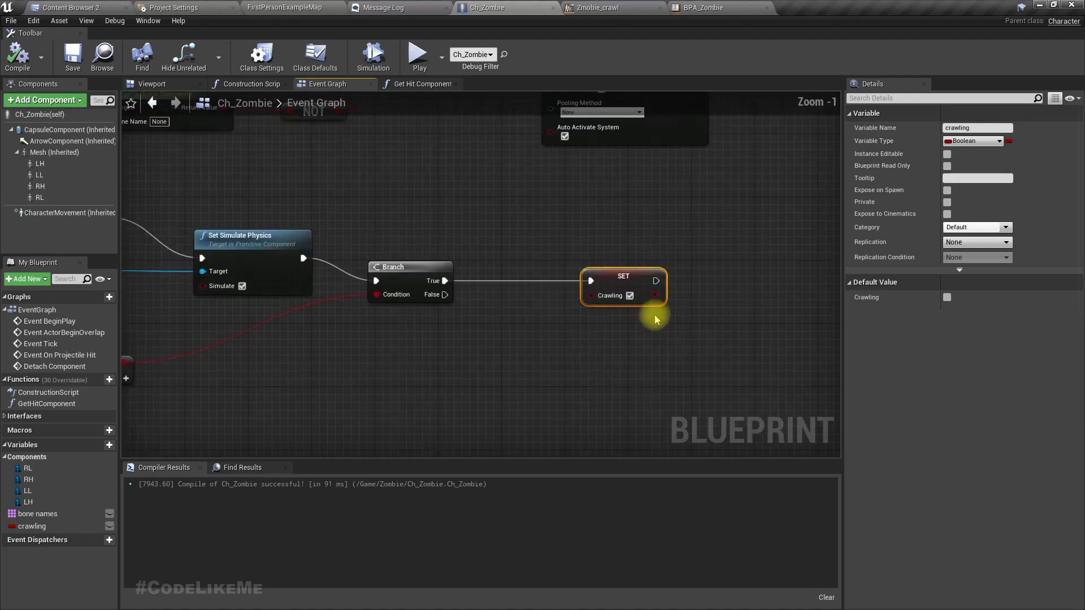
pyautogui.moveTo(649, 315); pyautogui.dragTo(460, 339, button='right')
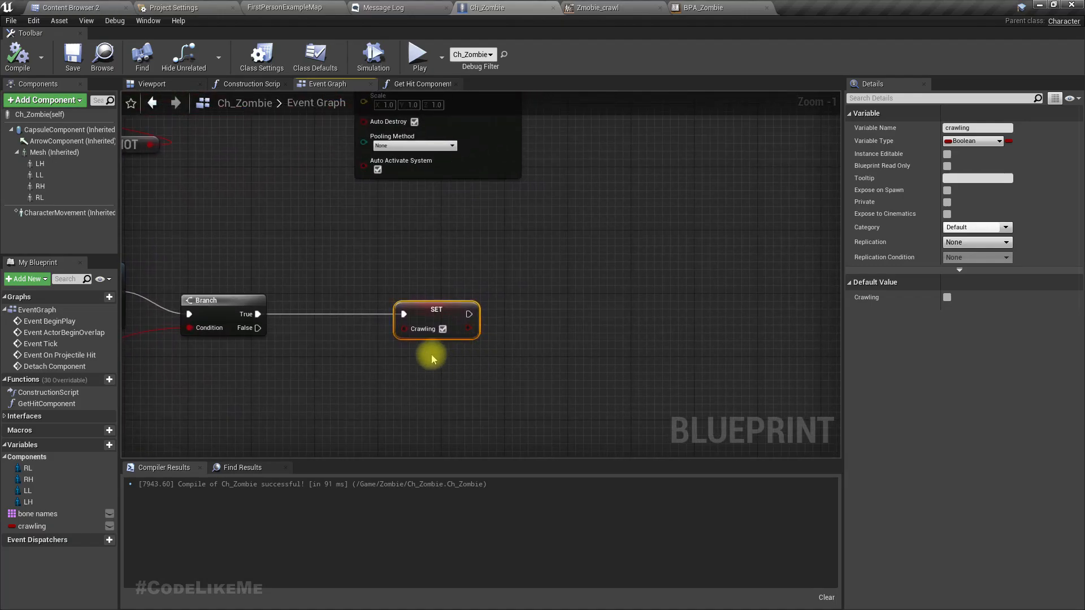
pyautogui.click(41, 165)
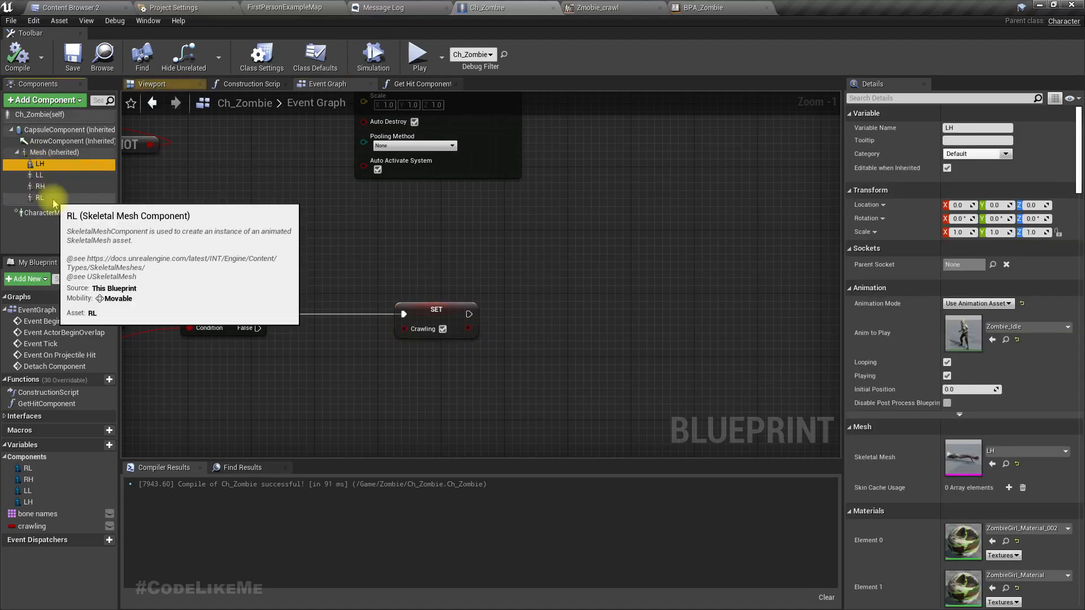
pyautogui.keyDown('shift'); pyautogui.click(51, 198); pyautogui.keyUp('shift')
pyautogui.moveTo(51, 194); pyautogui.dragTo(531, 373)
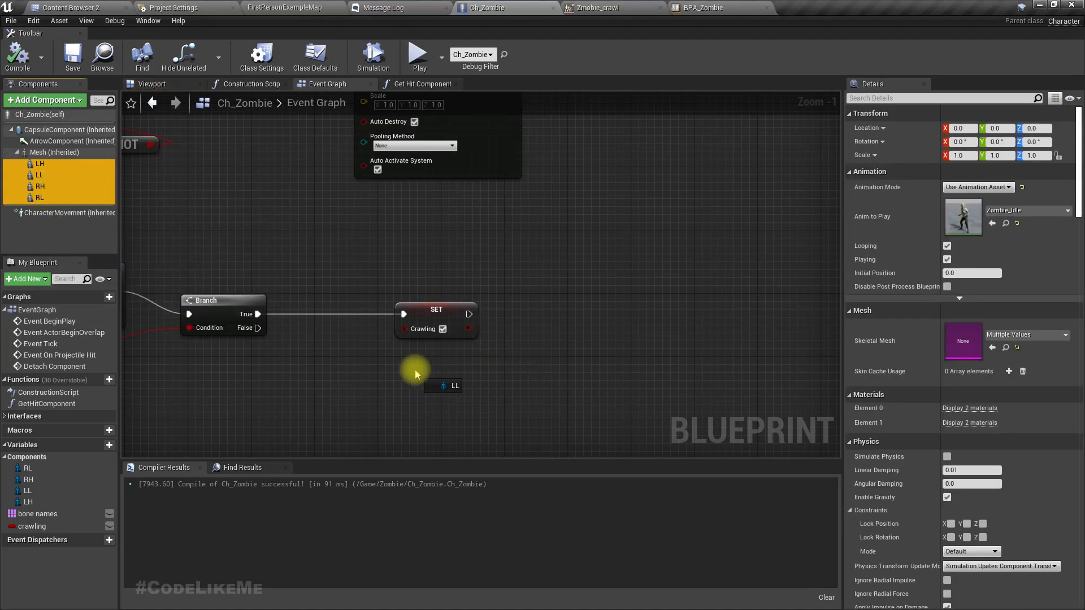
pyautogui.moveTo(415, 374); pyautogui.dragTo(415, 374)
# - Add a Set Animation node targeting the LL component and set its new animation to Sleeping_Idle
pyautogui.moveTo(561, 401); pyautogui.dragTo(607, 271, button='right')
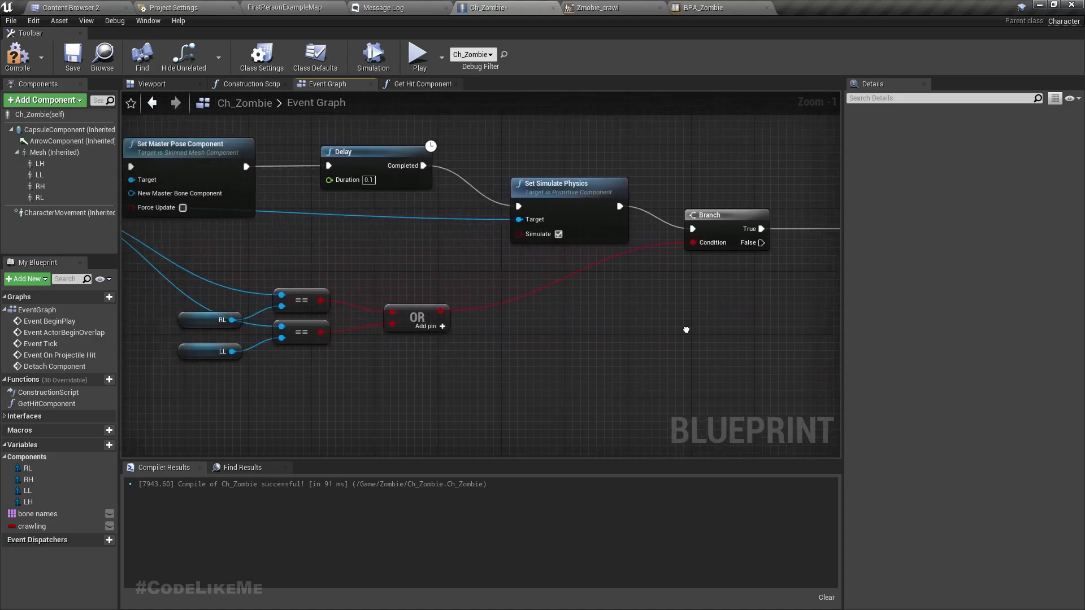
pyautogui.moveTo(694, 326); pyautogui.dragTo(796, 348, button='right')
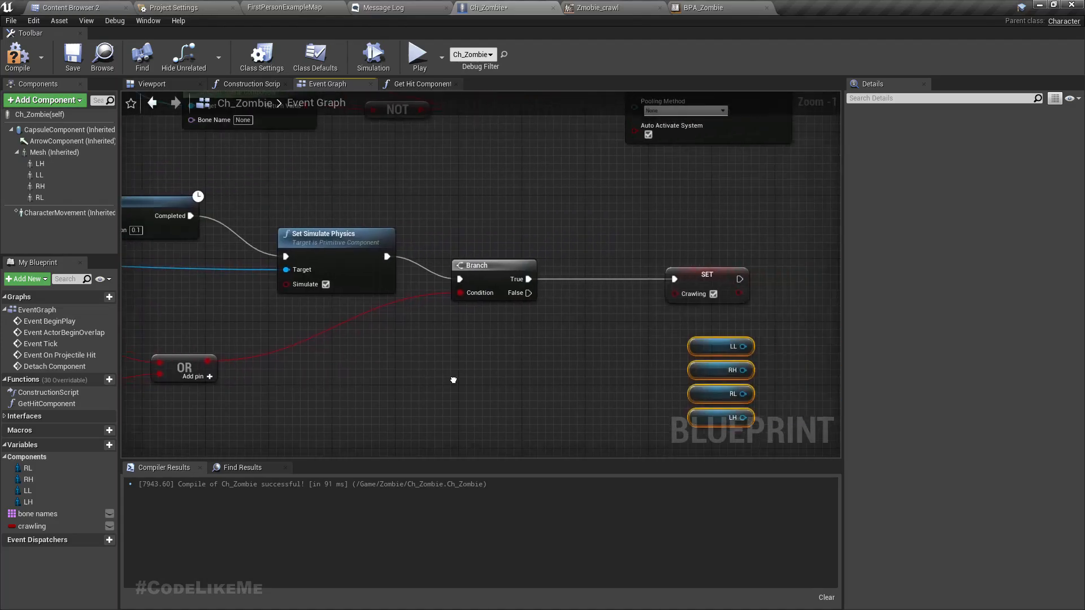
pyautogui.moveTo(455, 380); pyautogui.dragTo(211, 368, button='right')
pyautogui.moveTo(398, 346); pyautogui.dragTo(442, 327)
pyautogui.write('set animatiuo')
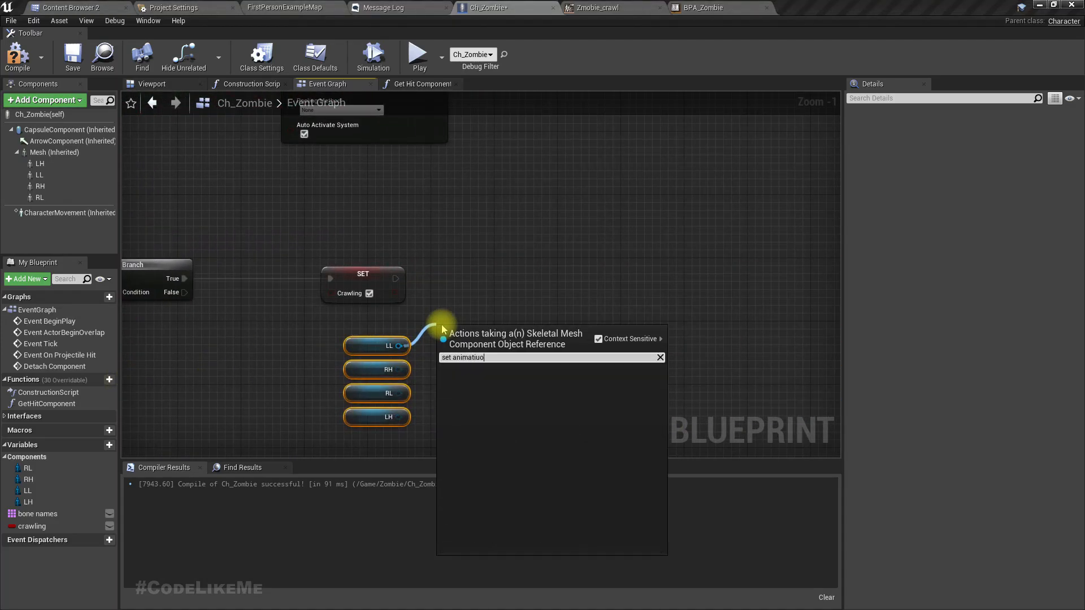
pyautogui.press('BackSpace')
pyautogui.press('BackSpace')
pyautogui.press('BackSpace')
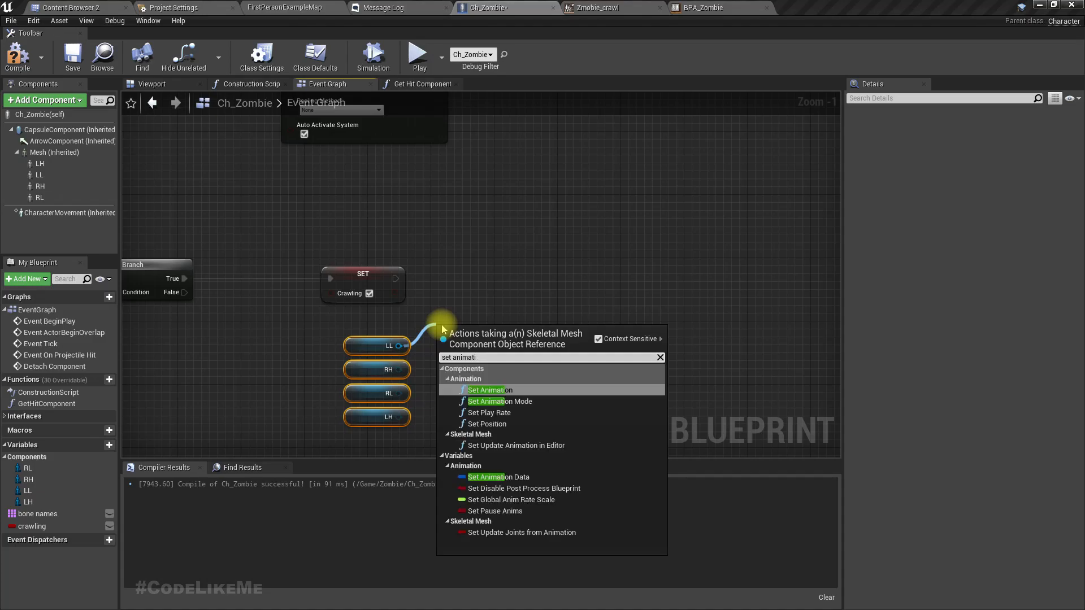
pyautogui.press('Return')
pyautogui.click(475, 385)
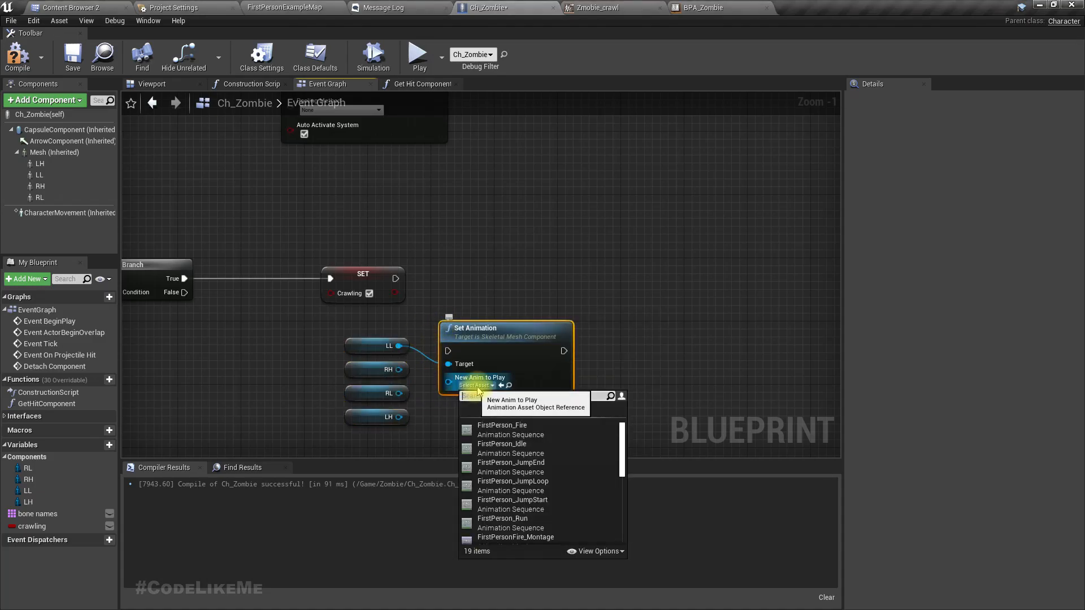
pyautogui.write('slee')
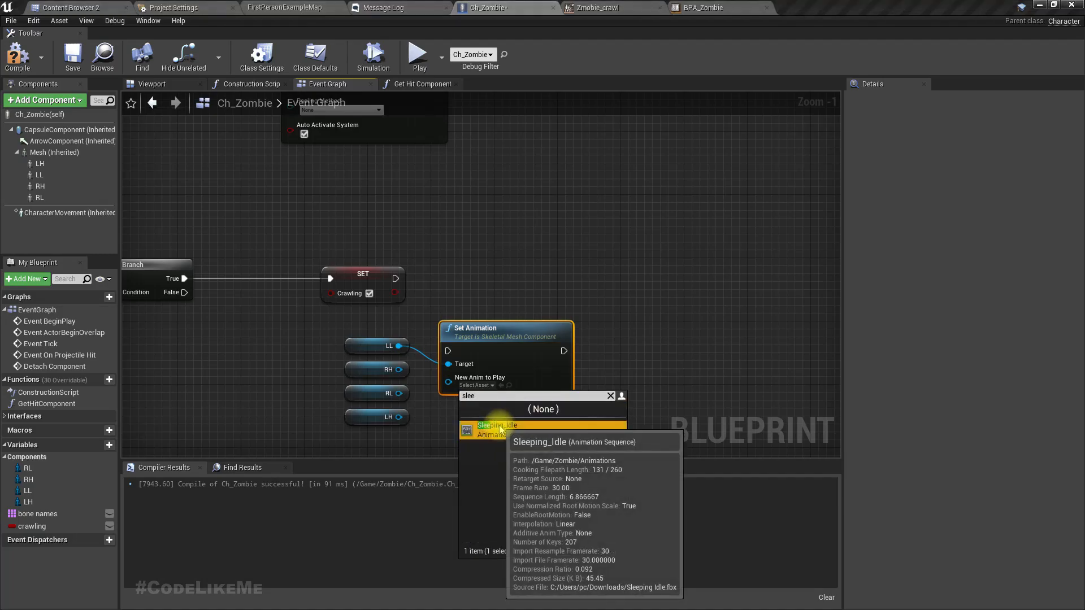
pyautogui.click(486, 426)
# - Connect Set Animation after the Set Crawling node with all four limb references as its target, and compile the blueprint
pyautogui.moveTo(447, 372); pyautogui.dragTo(395, 278)
pyautogui.moveTo(513, 339); pyautogui.dragTo(547, 271)
pyautogui.scroll(-3, 436, 303)
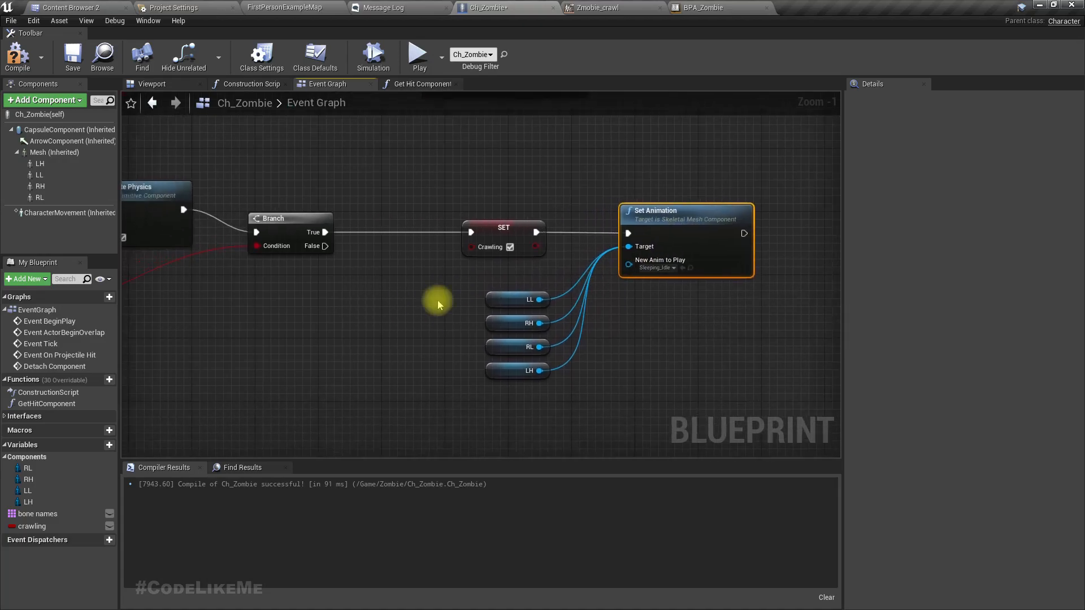
pyautogui.moveTo(365, 353); pyautogui.dragTo(584, 365, button='right')
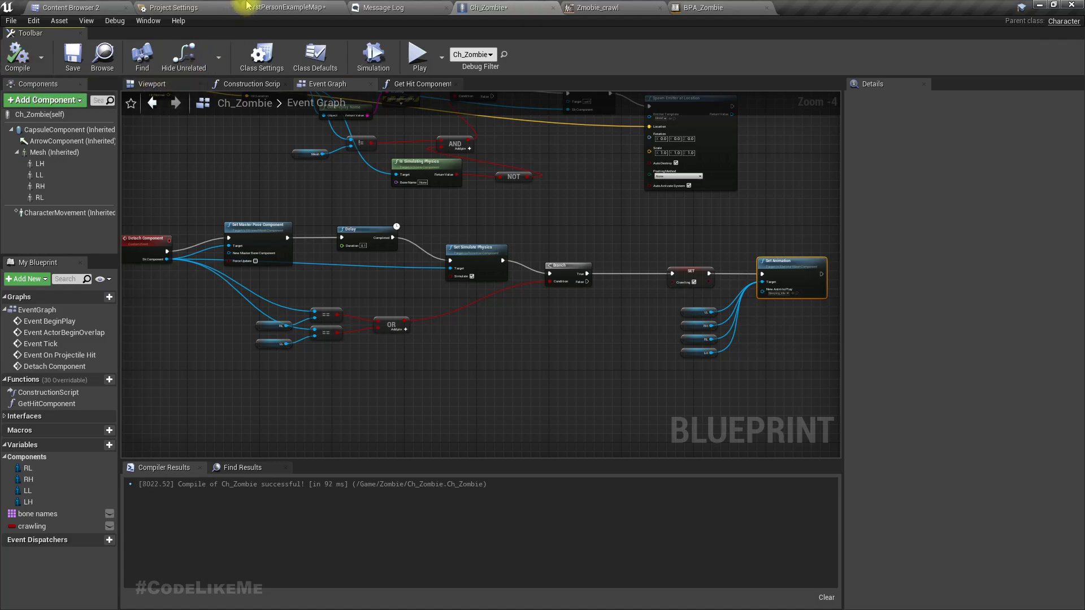
# - Play-test FirstPersonExampleMap in full screen, shooting off the zombie's limbs and walking around its body
pyautogui.click(294, 8)
pyautogui.press('F11')
pyautogui.hotkey('alt', 'p')
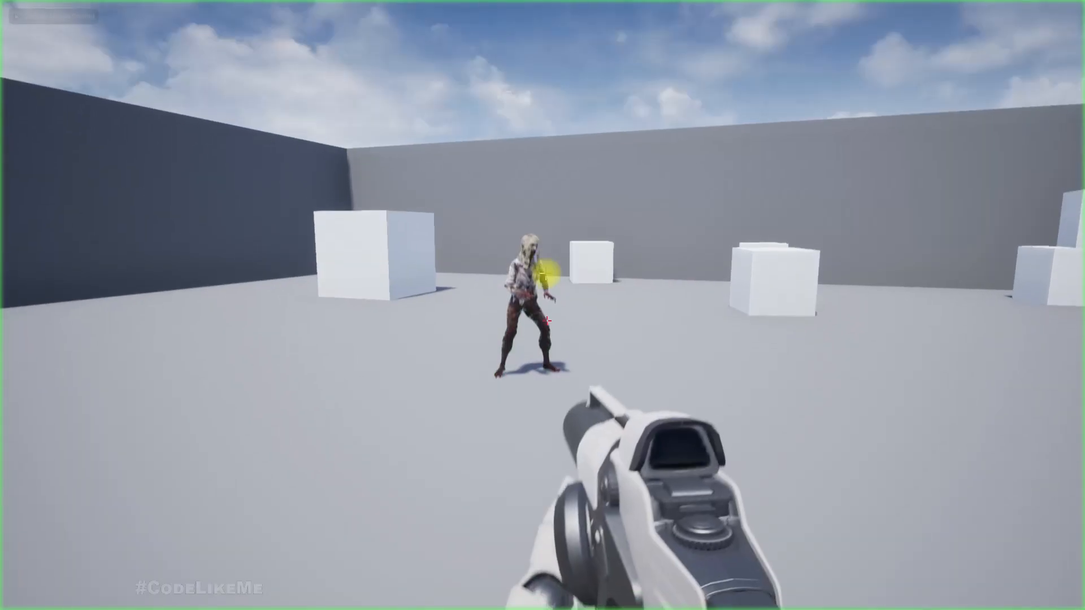
pyautogui.click(546, 274)
pyautogui.click(547, 320)
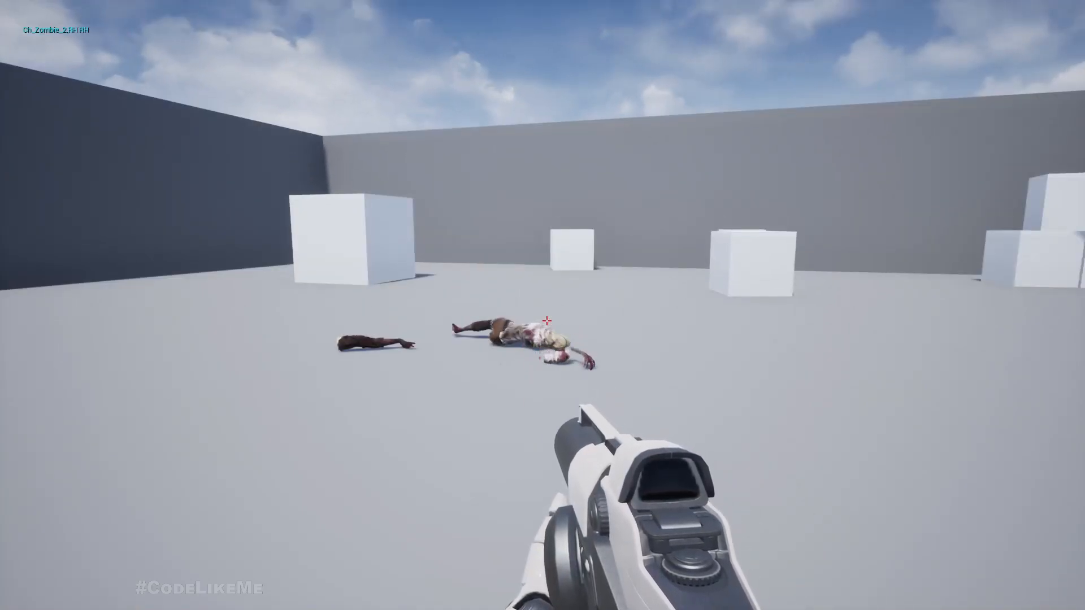
pyautogui.press('w')
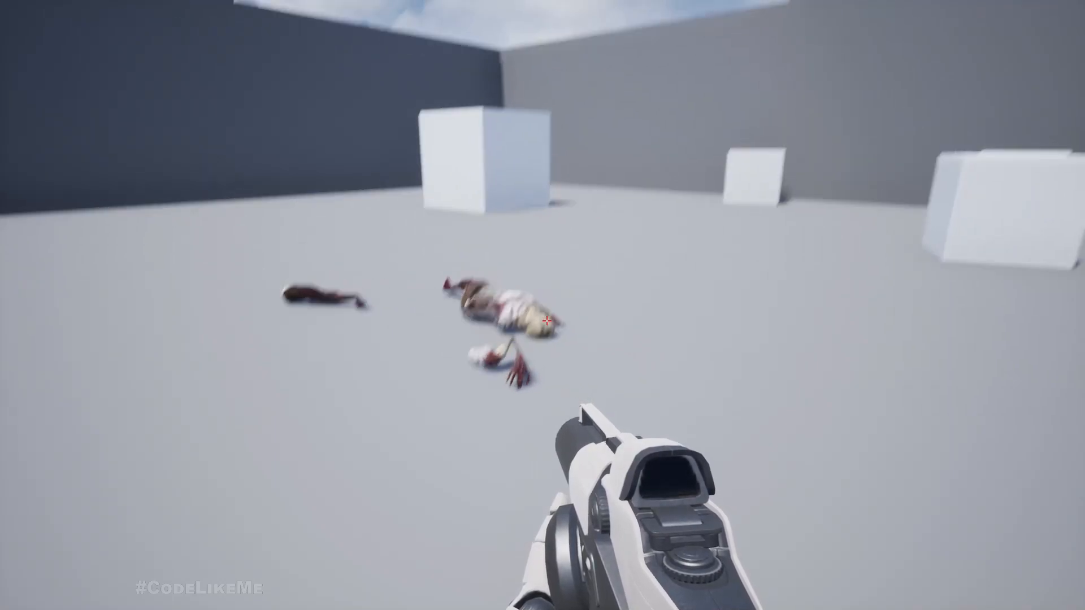
pyautogui.click(546, 320)
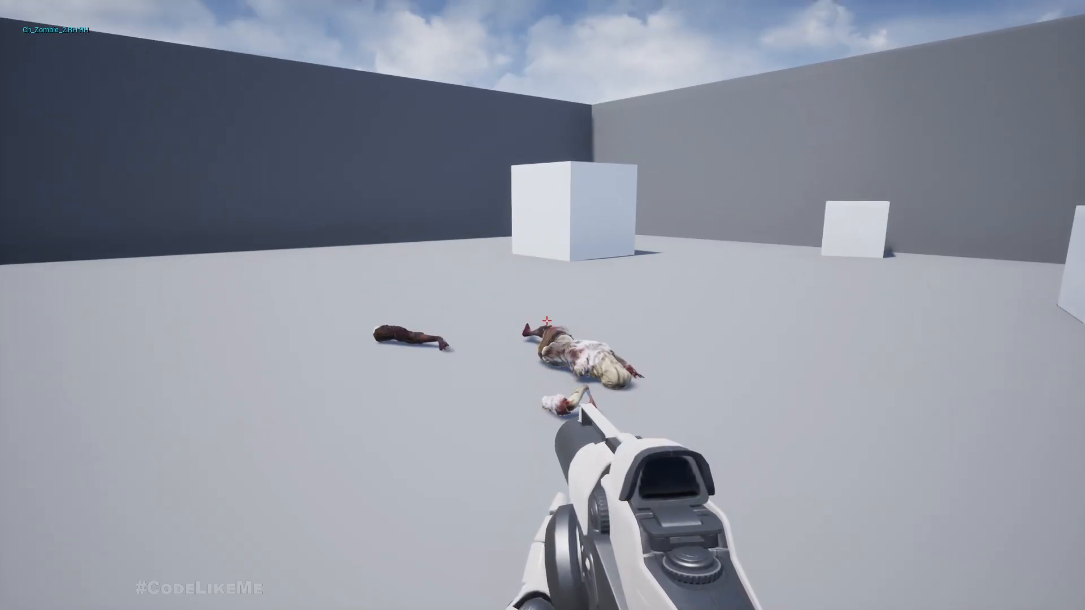
pyautogui.click(547, 321)
pyautogui.press('d')
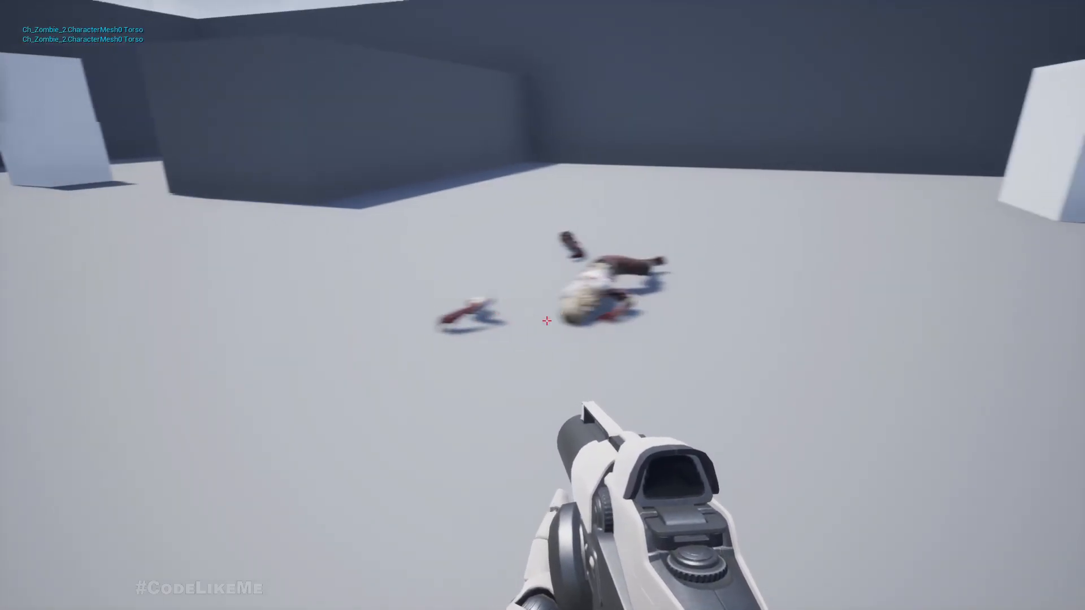
pyautogui.click(546, 321)
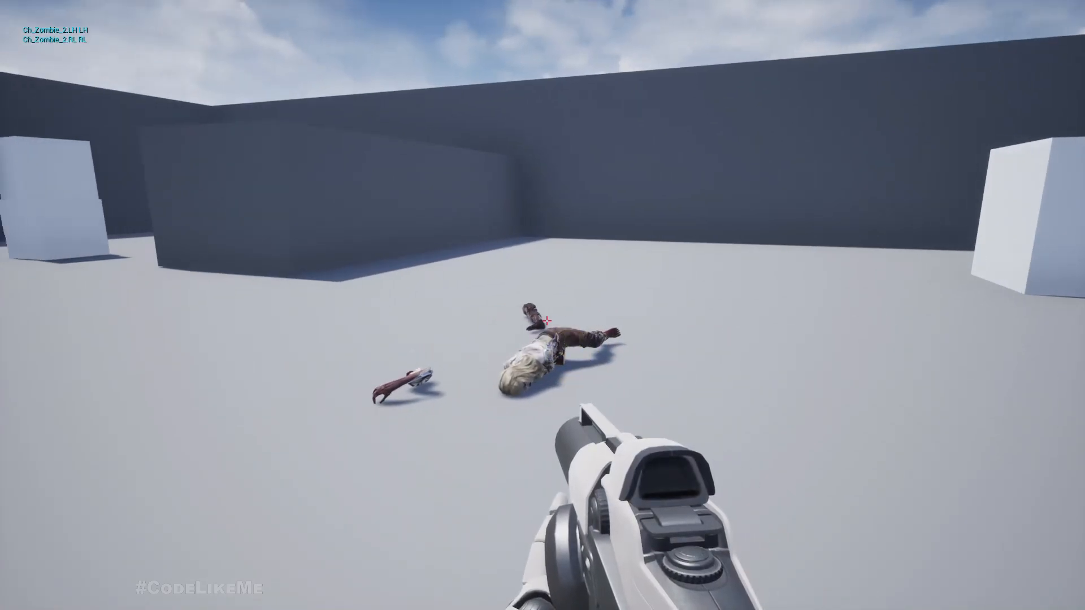
pyautogui.click(546, 320)
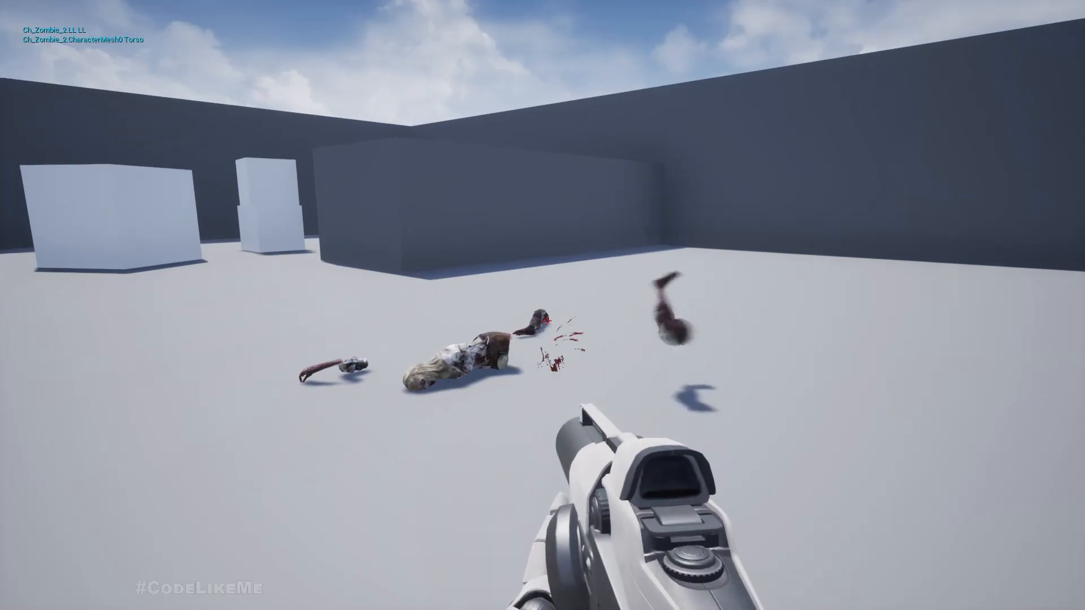
pyautogui.press('a')
pyautogui.press('w')
pyautogui.press('d')
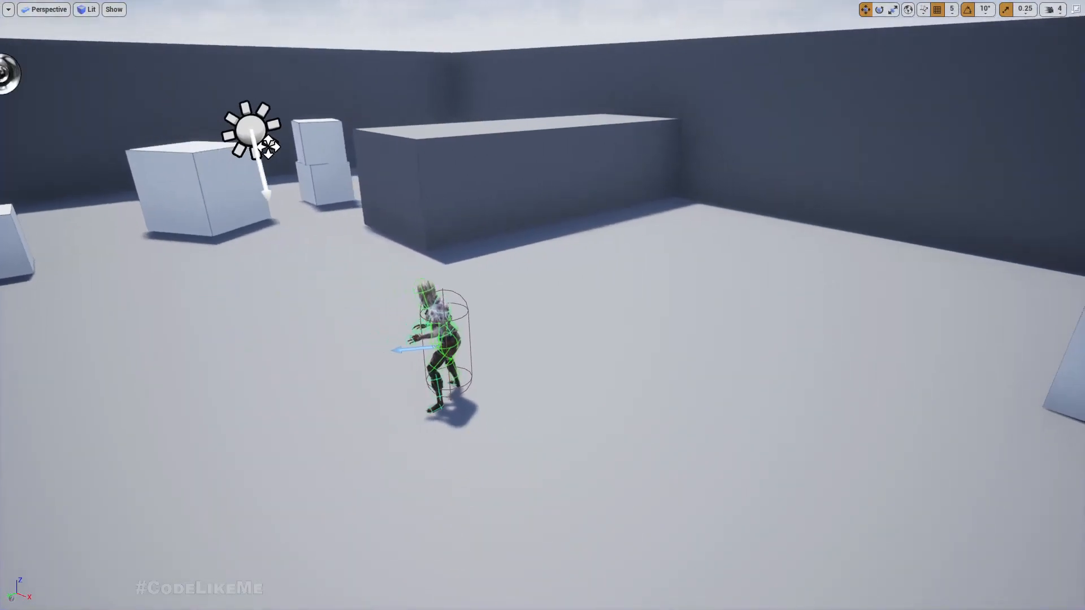
# - Save the level, reposition the viewport camera facing the zombie and leave the full-screen view
pyautogui.hotkey('ctrl', 's')
pyautogui.moveTo(385, 280)
pyautogui.mouseDown(button='right')
pyautogui.moveTo(517, 266)
pyautogui.moveTo(556, 272)
pyautogui.moveTo(565, 294)
pyautogui.moveTo(384, 280)
pyautogui.mouseUp(button='right')
pyautogui.press('a')
pyautogui.press('s')
pyautogui.press('a')
pyautogui.press('w')
pyautogui.press('F11')
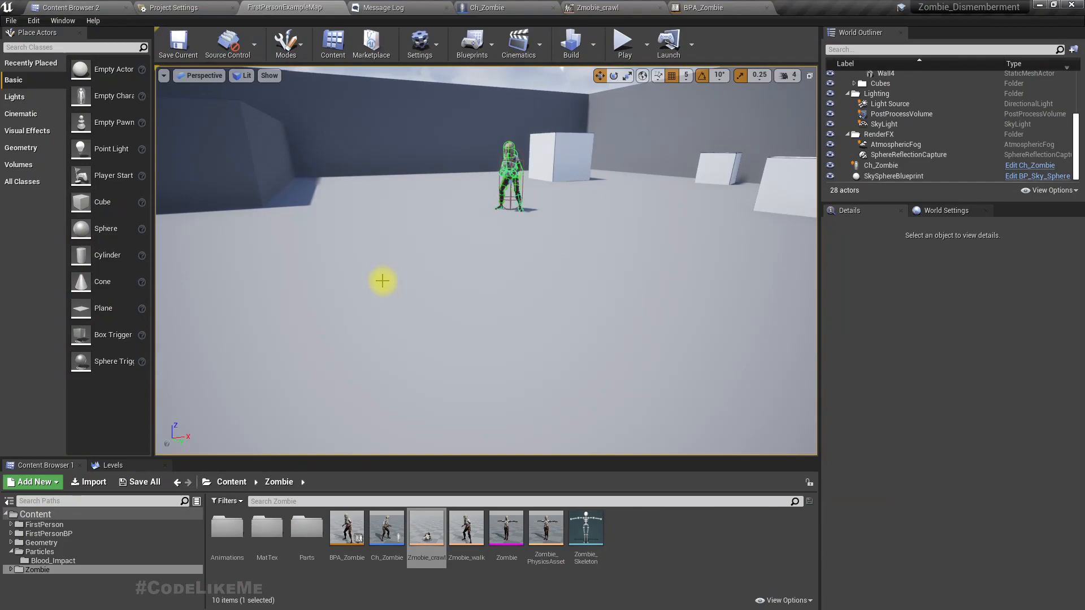
# - In the Ch_Zombie event graph, move the Event BeginPlay node further up to make space above Event ActorBeginOverlap
pyautogui.click(531, 6)
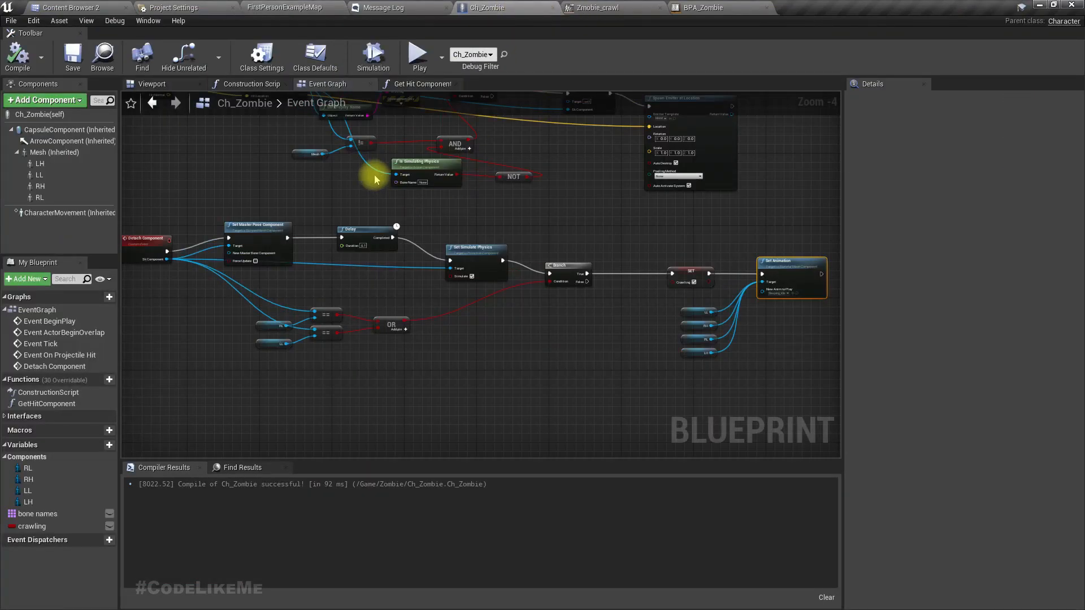
pyautogui.scroll(-4, 380, 180)
pyautogui.moveTo(327, 152); pyautogui.dragTo(349, 264, button='right')
pyautogui.scroll(5, 383, 216)
pyautogui.moveTo(281, 214); pyautogui.dragTo(439, 307, button='right')
pyautogui.moveTo(284, 161); pyautogui.dragTo(264, 142)
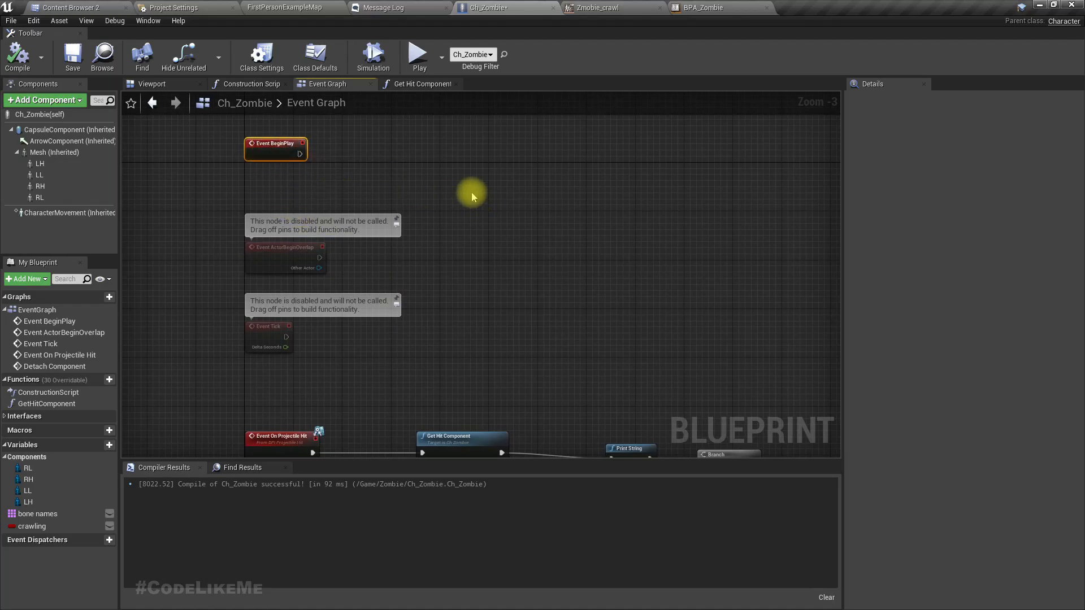
pyautogui.moveTo(456, 198); pyautogui.dragTo(453, 277, button='right')
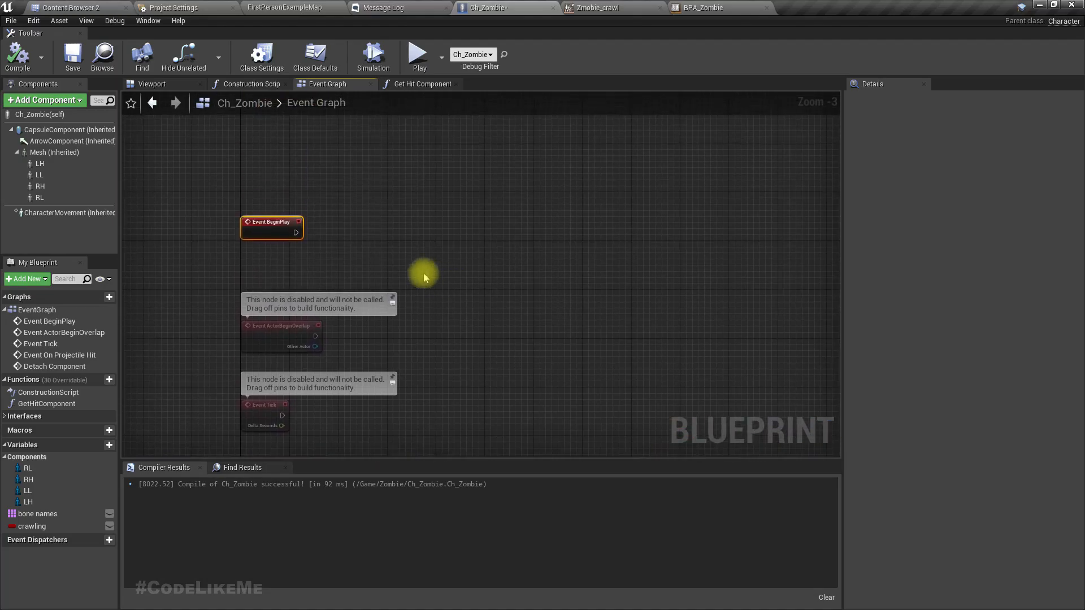
pyautogui.scroll(3, 329, 257)
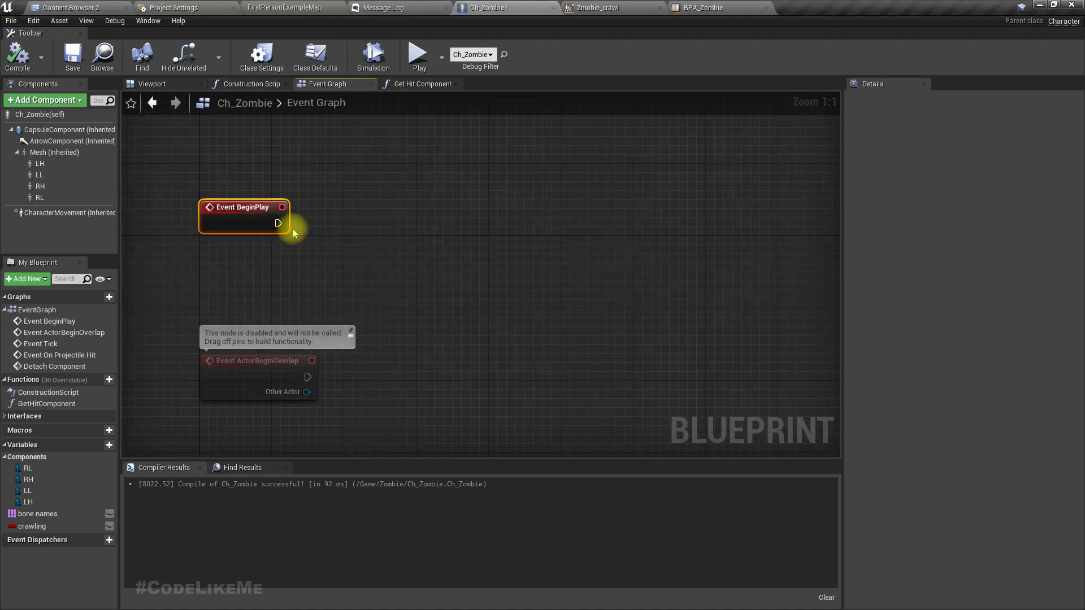
pyautogui.moveTo(252, 226); pyautogui.dragTo(253, 199)
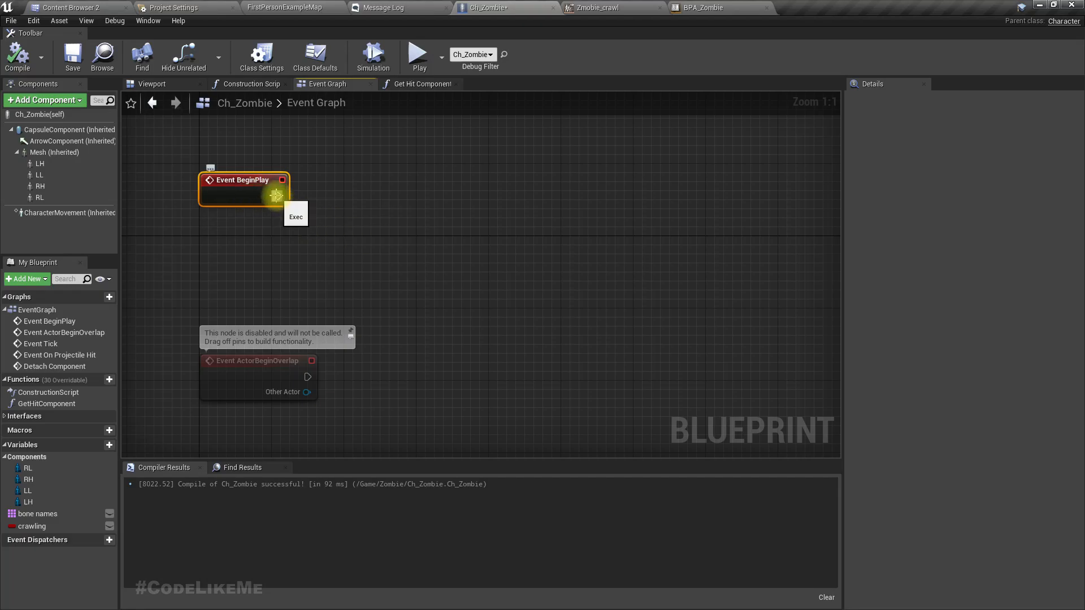
pyautogui.rightClick(345, 261)
pyautogui.write('get po')
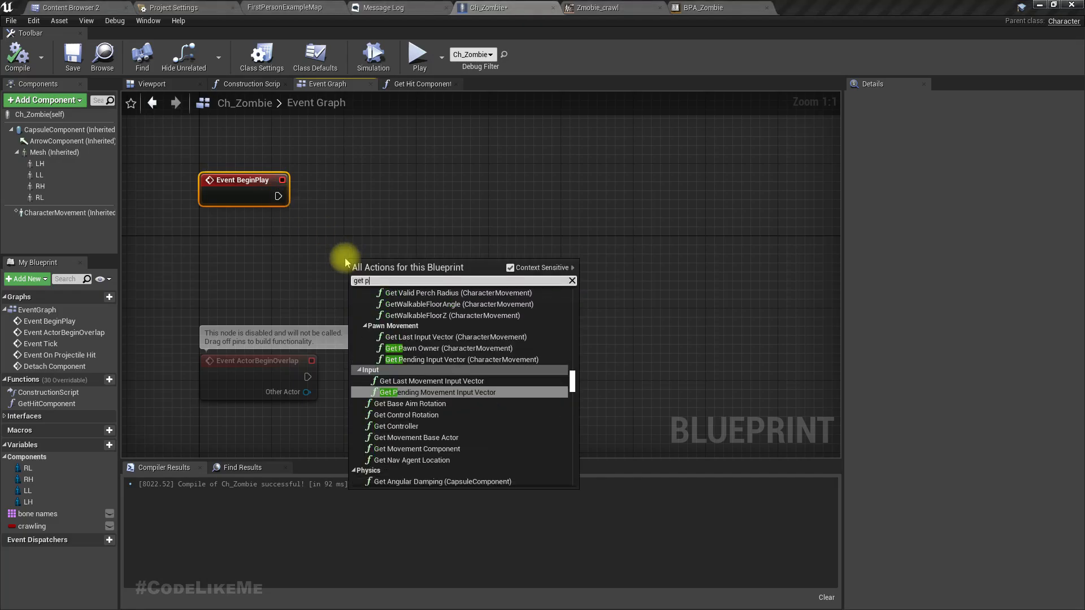
pyautogui.press('BackSpace')
pyautogui.press('BackSpace')
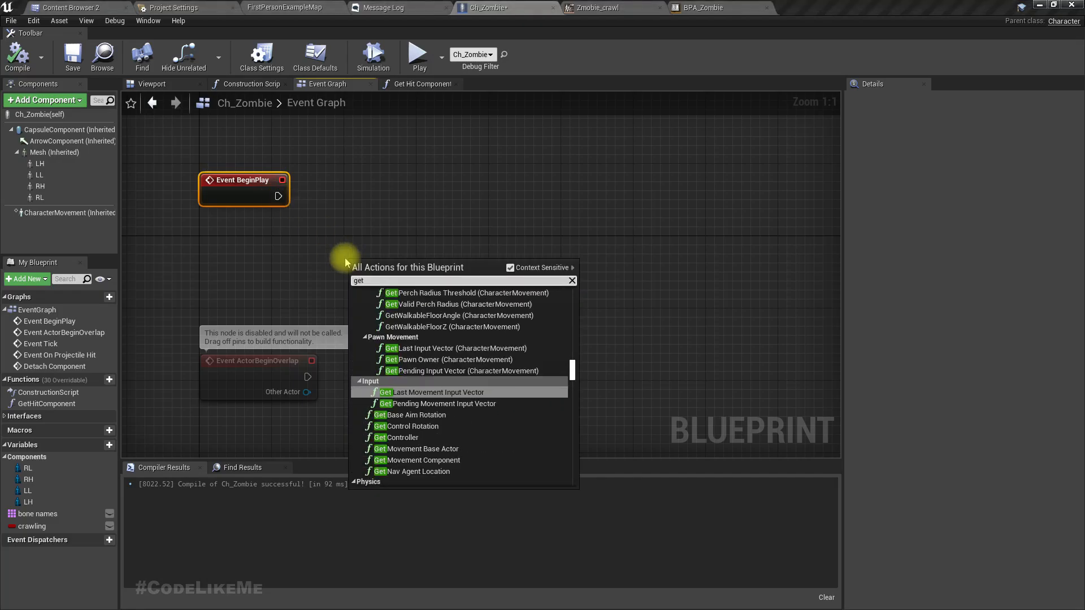
pyautogui.click(220, 263)
# - Add a custom event named CrawlToPlayer below Event BeginPlay
pyautogui.rightClick(221, 262)
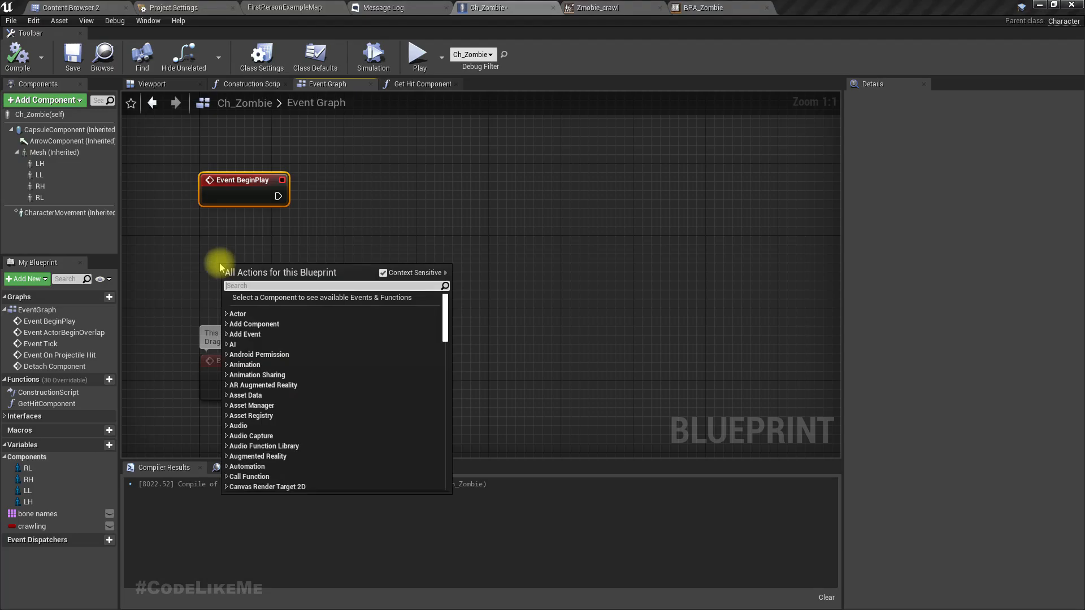
pyautogui.write('custom')
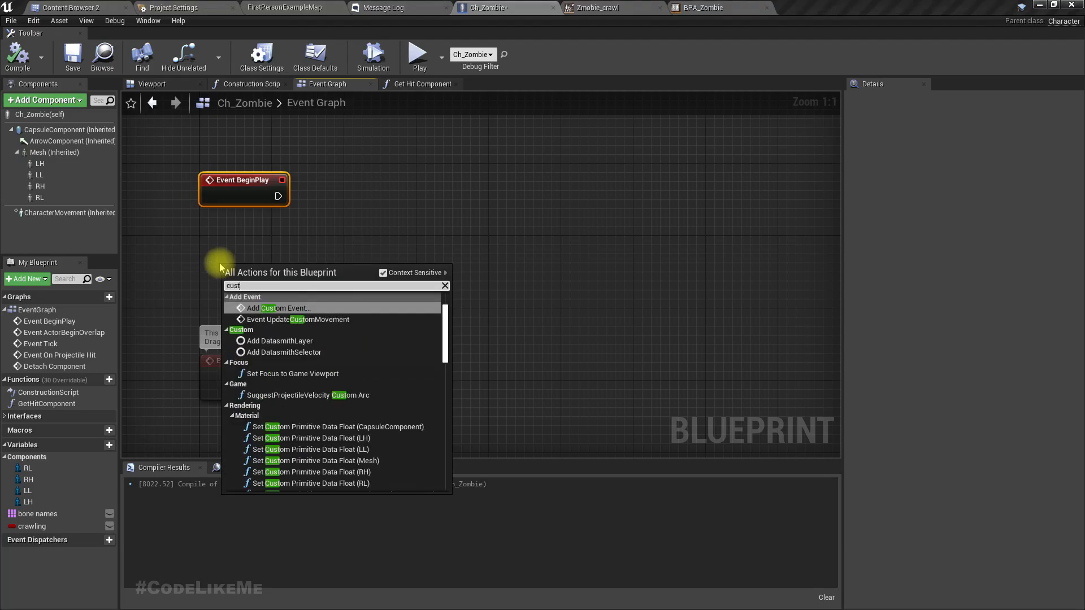
pyautogui.press('Return')
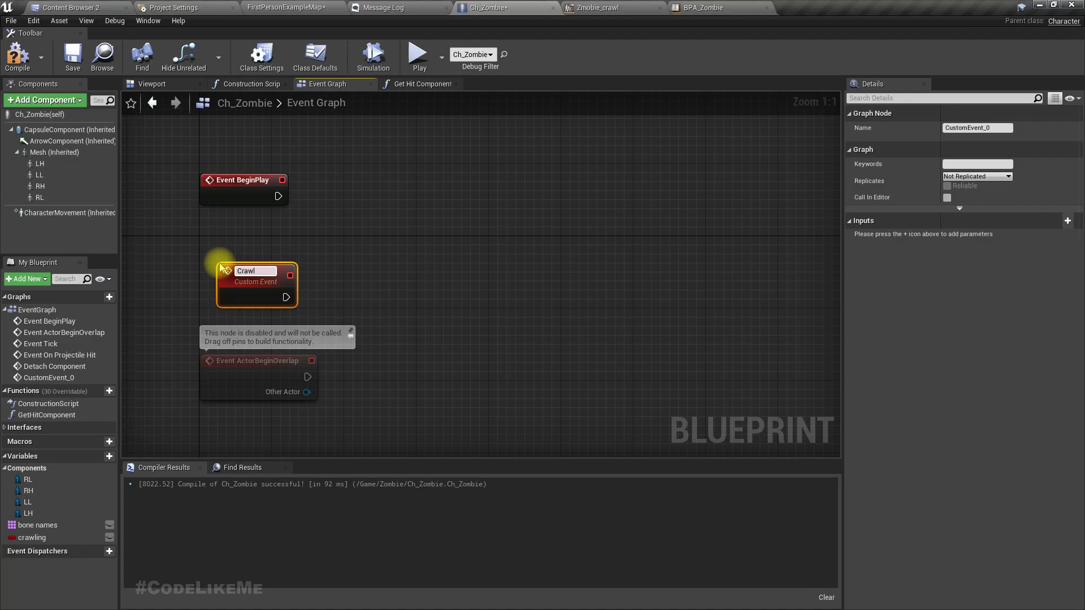
pyautogui.write('CrawlToPlayer')
pyautogui.press('Return')
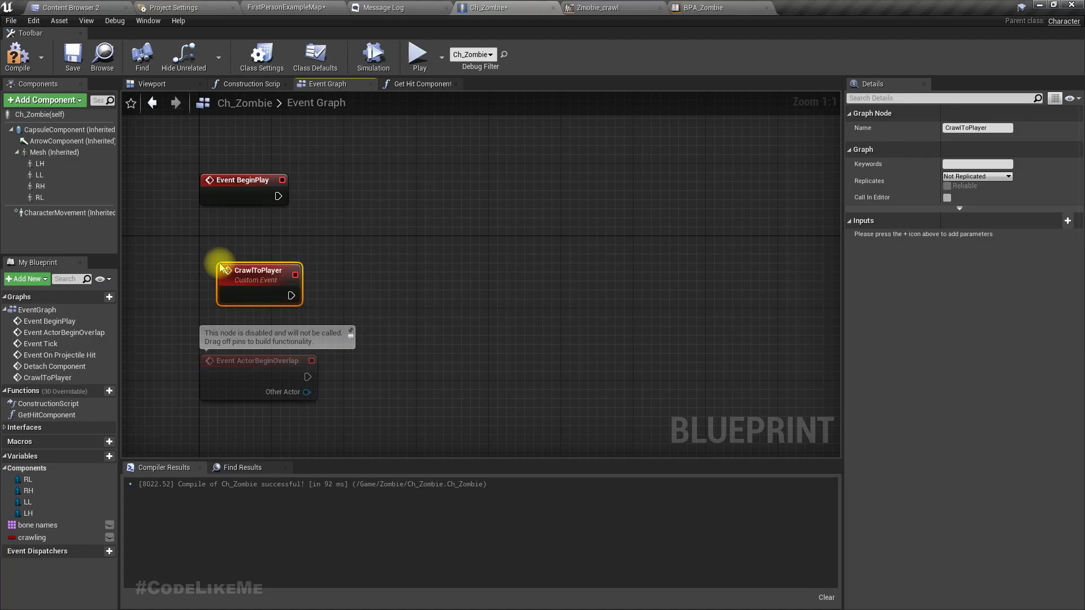
# - Add a Do Once node driven by the execution output of the CrawlToPlayer event
pyautogui.moveTo(288, 295); pyautogui.dragTo(410, 266)
pyautogui.write('do once')
pyautogui.press('Return')
pyautogui.moveTo(605, 320); pyautogui.dragTo(481, 330, button='right')
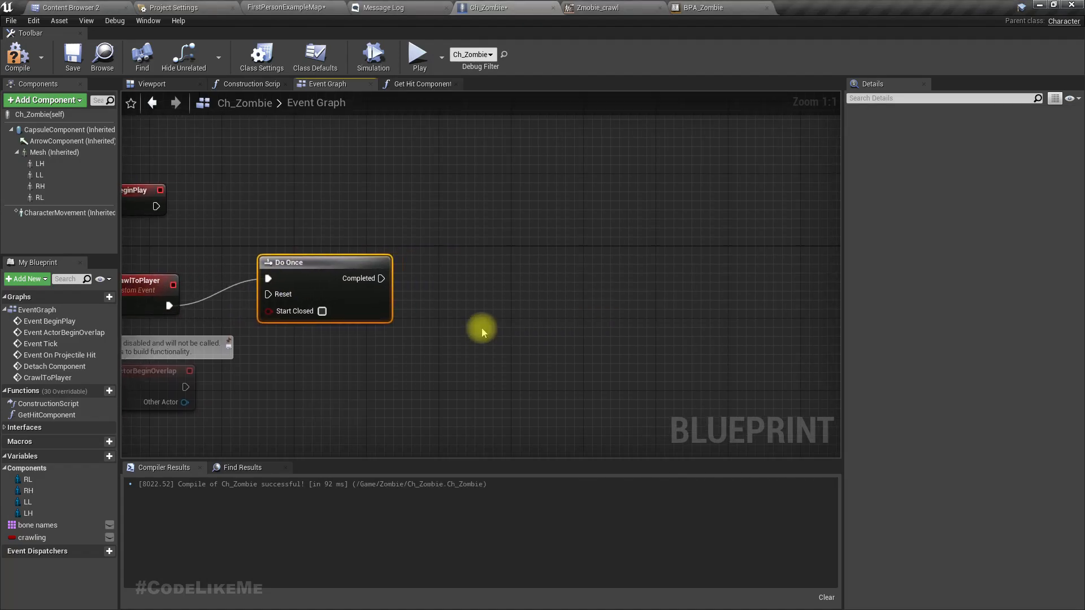
# - Add an AI MoveTo node driven by the Completed output of the Do Once node
pyautogui.moveTo(381, 278); pyautogui.dragTo(483, 288)
pyautogui.write('ai movet')
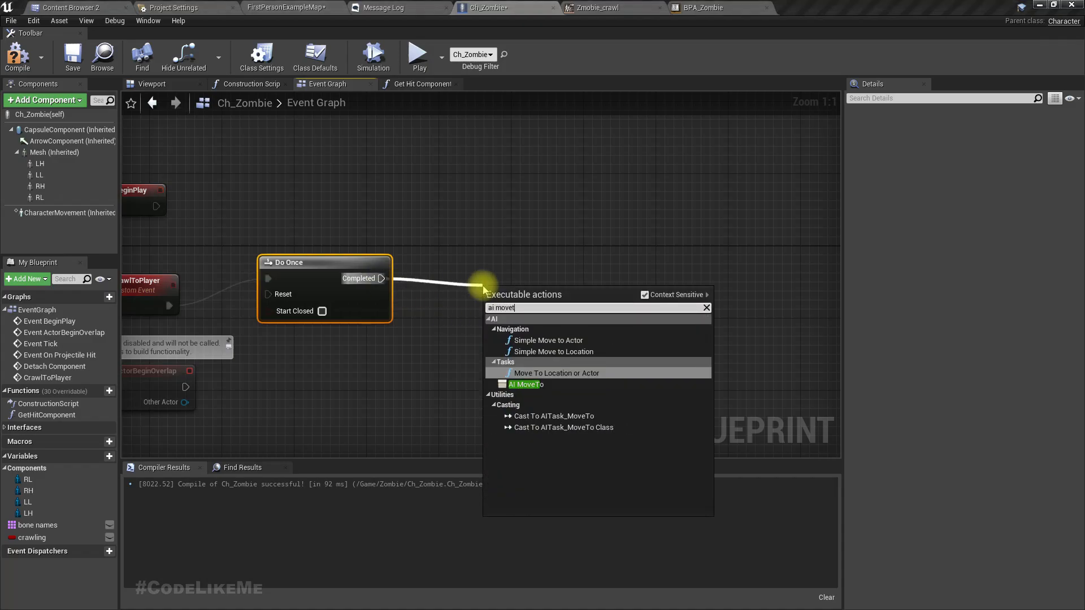
pyautogui.press('Down')
pyautogui.press('Up')
pyautogui.press('Down')
pyautogui.press('Return')
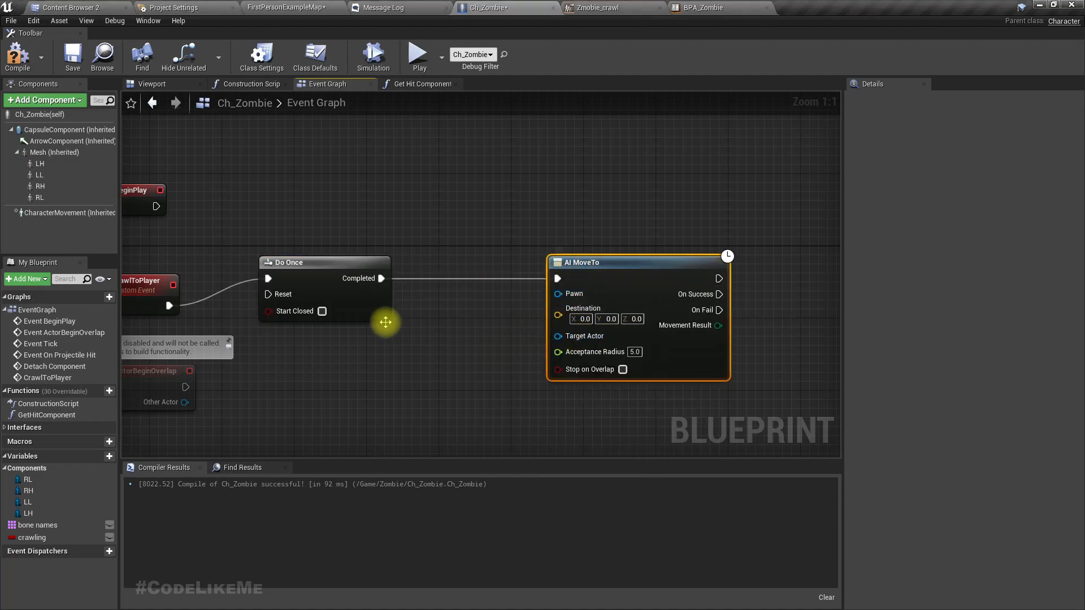
# - Feed a Get Player Character node into AI MoveTo's Target Actor and set the Acceptance Radius to 50.0
pyautogui.rightClick(376, 350)
pyautogui.write('get')
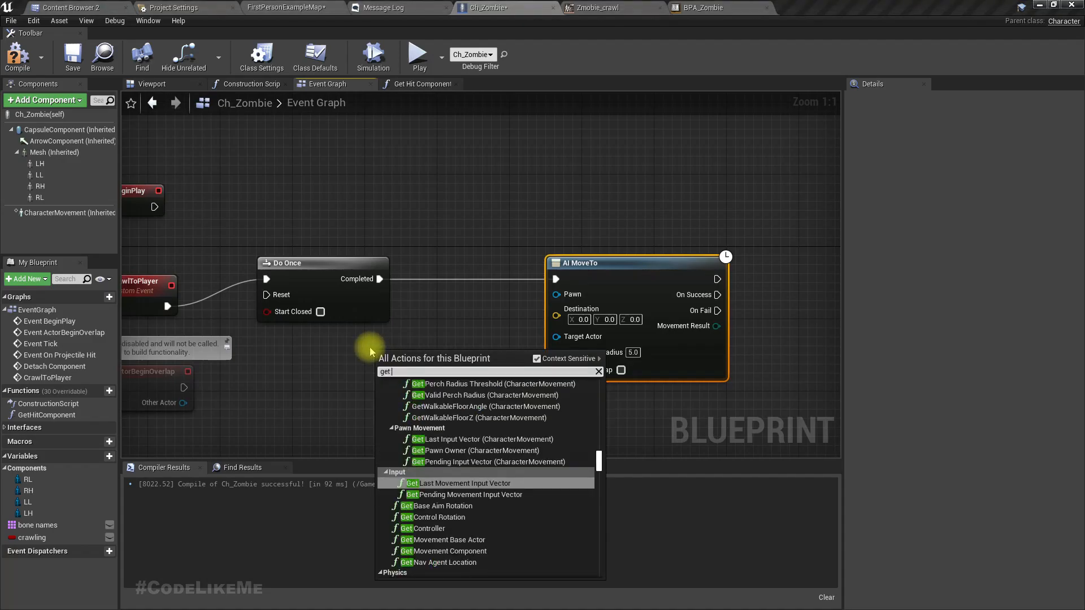
pyautogui.write(' playercja')
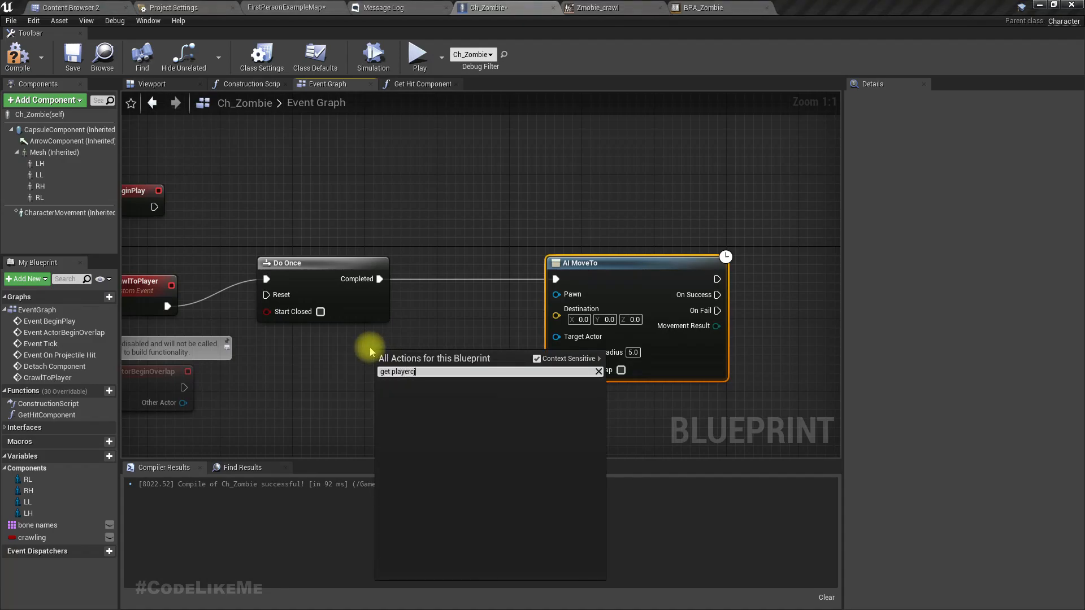
pyautogui.press('BackSpace')
pyautogui.press('BackSpace')
pyautogui.write('c')
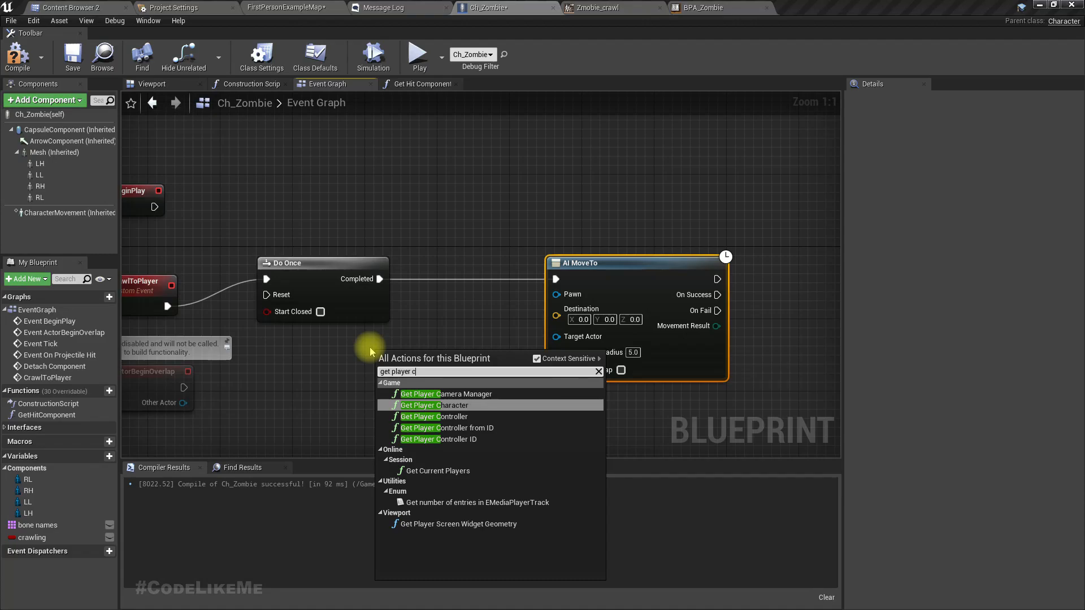
pyautogui.write('hara')
pyautogui.press('Return')
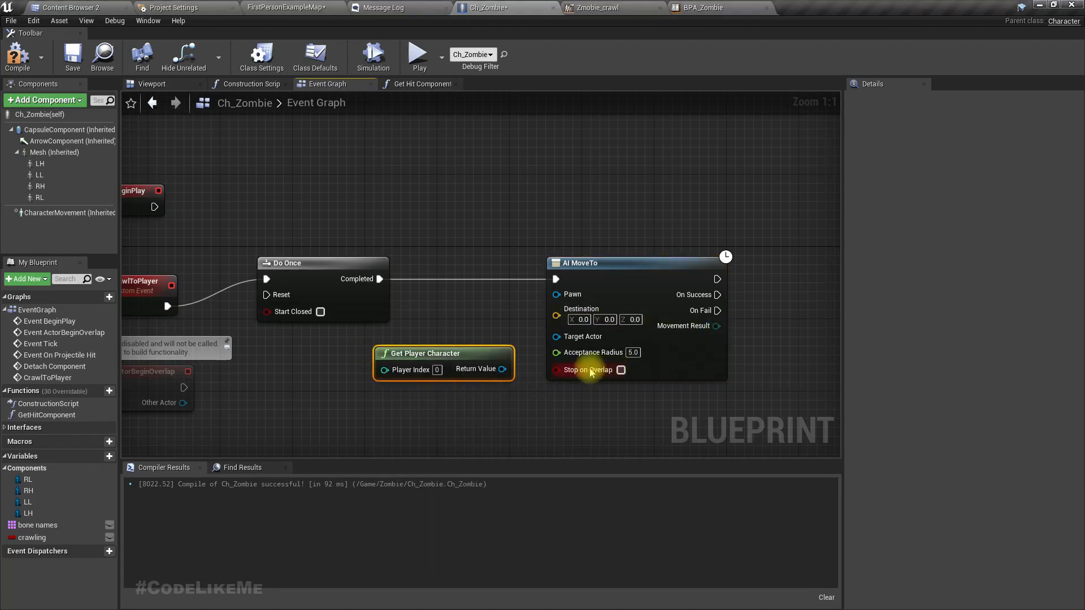
pyautogui.moveTo(502, 369); pyautogui.dragTo(556, 336)
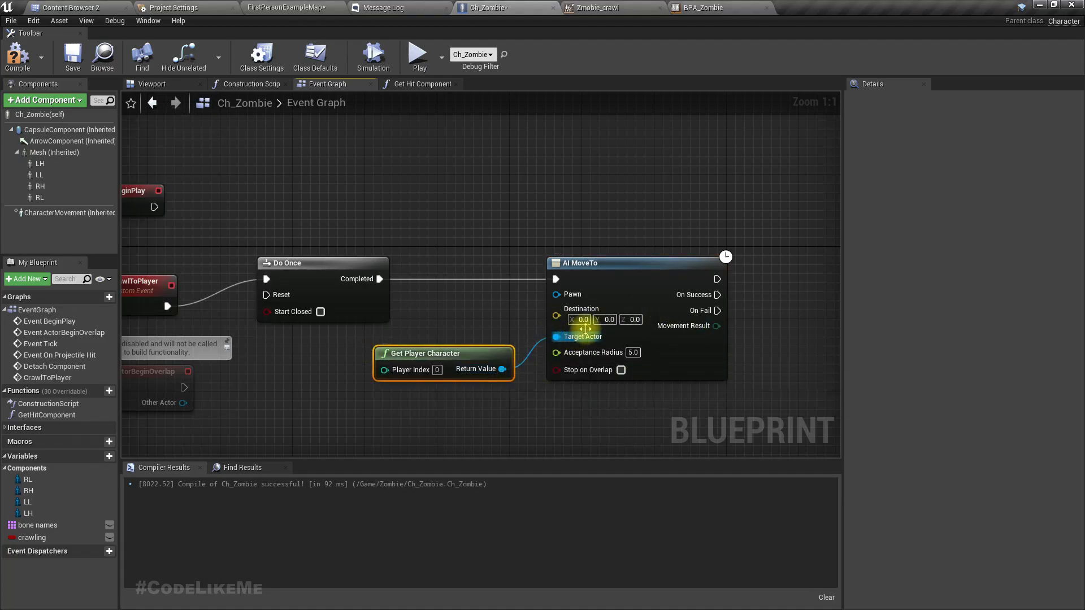
pyautogui.moveTo(670, 394); pyautogui.dragTo(482, 377, button='right')
pyautogui.click(445, 337)
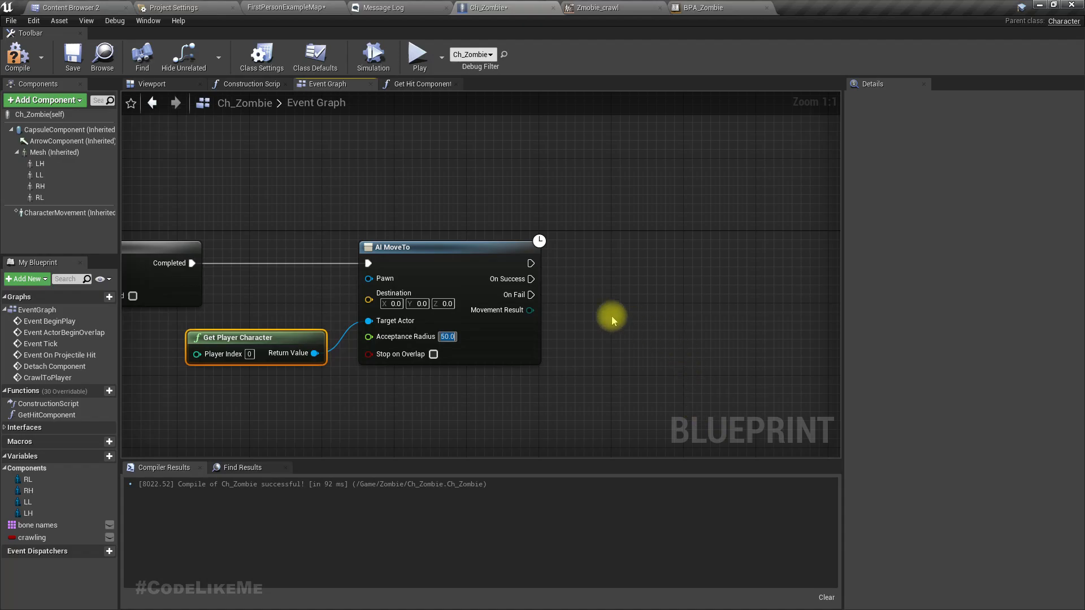
# - Add a Delay node driven by AI MoveTo's On Success output and set its Duration to 2.0
pyautogui.scroll(-1, 589, 300)
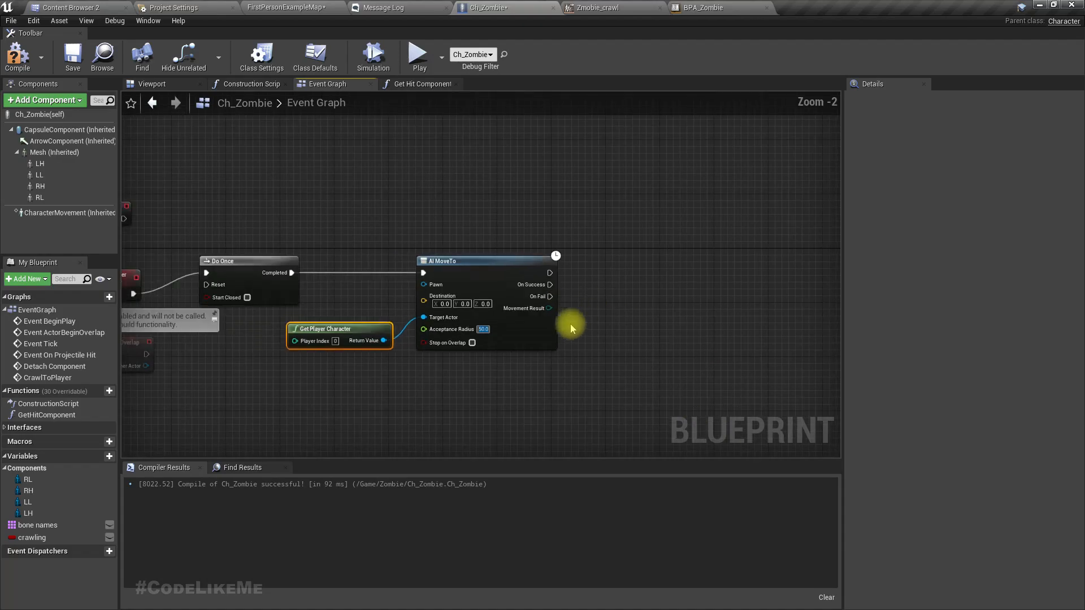
pyautogui.scroll(1, 557, 334)
pyautogui.moveTo(543, 268); pyautogui.dragTo(625, 288)
pyautogui.write('delay')
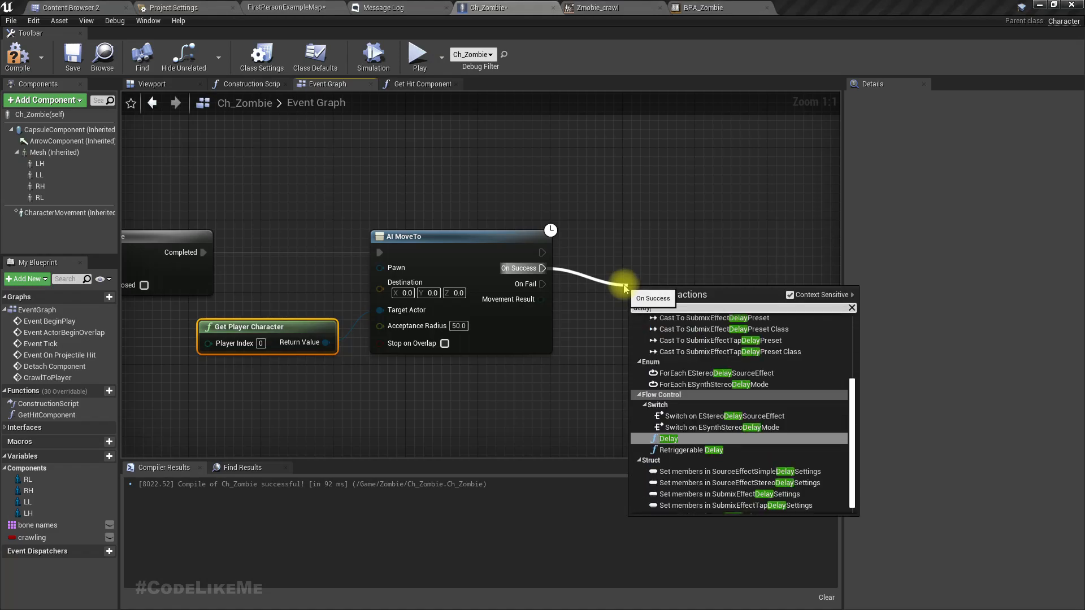
pyautogui.press('Return')
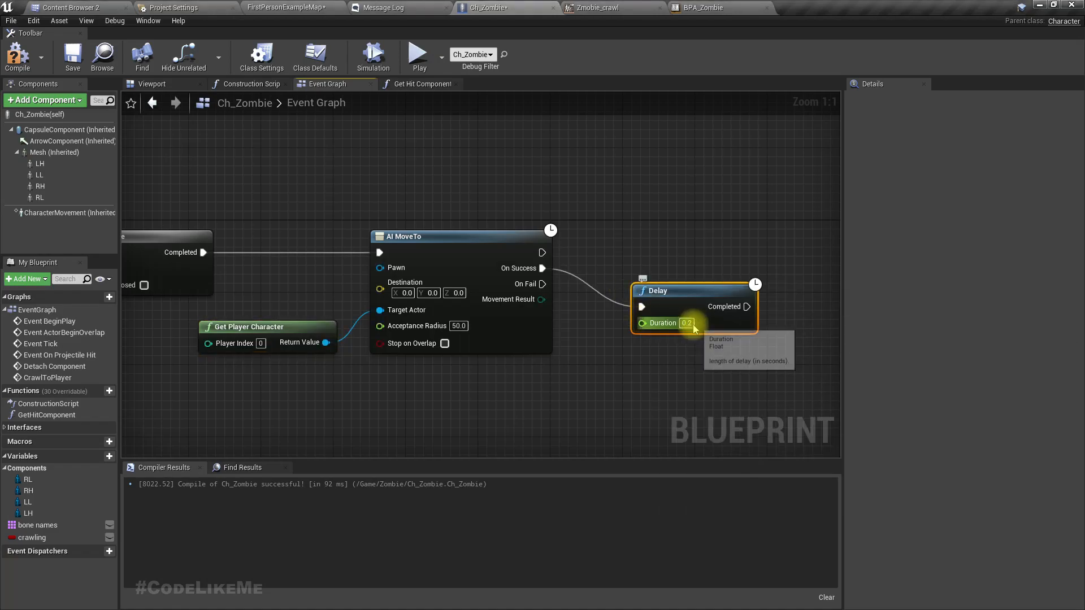
pyautogui.hotkey('ctrl', 'a')
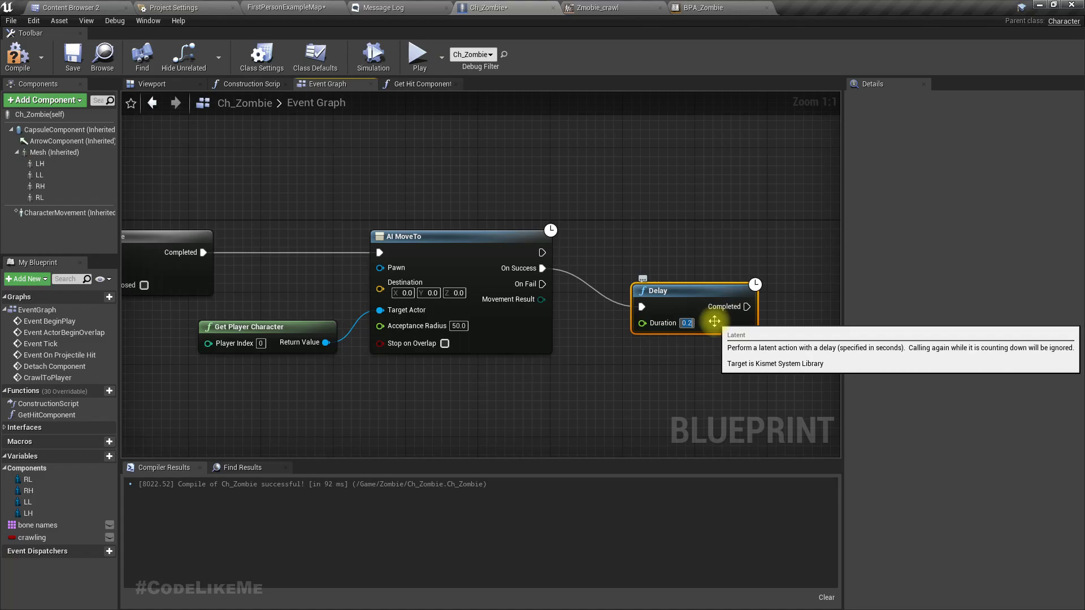
# - Loop the Delay's Completed output back to AI MoveTo's execution input through a reroute node above the nodes, and compile the blueprint
pyautogui.moveTo(747, 288); pyautogui.dragTo(381, 235)
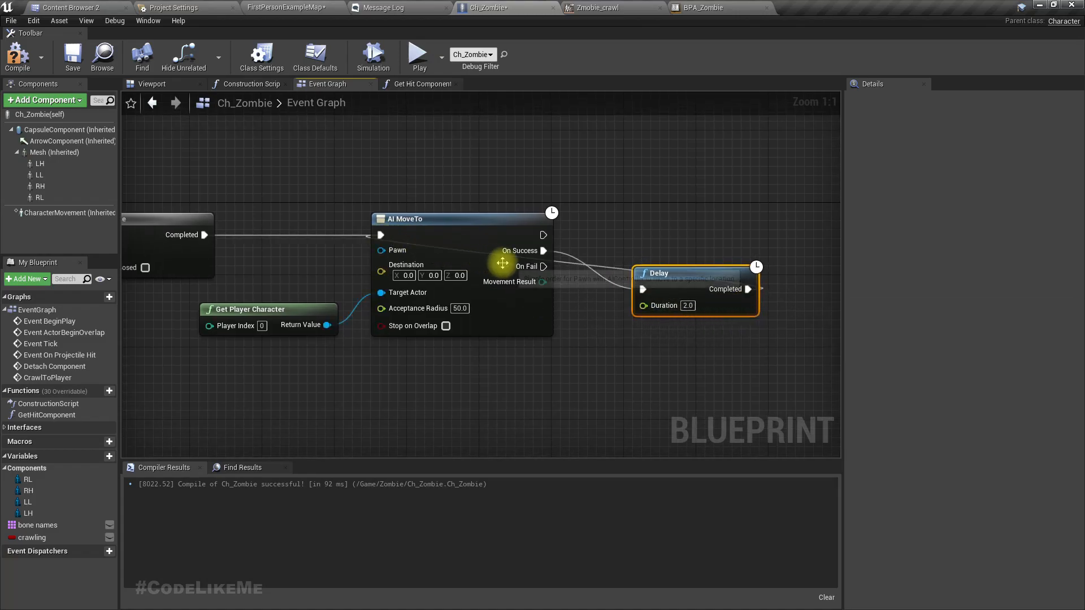
pyautogui.doubleClick(570, 263)
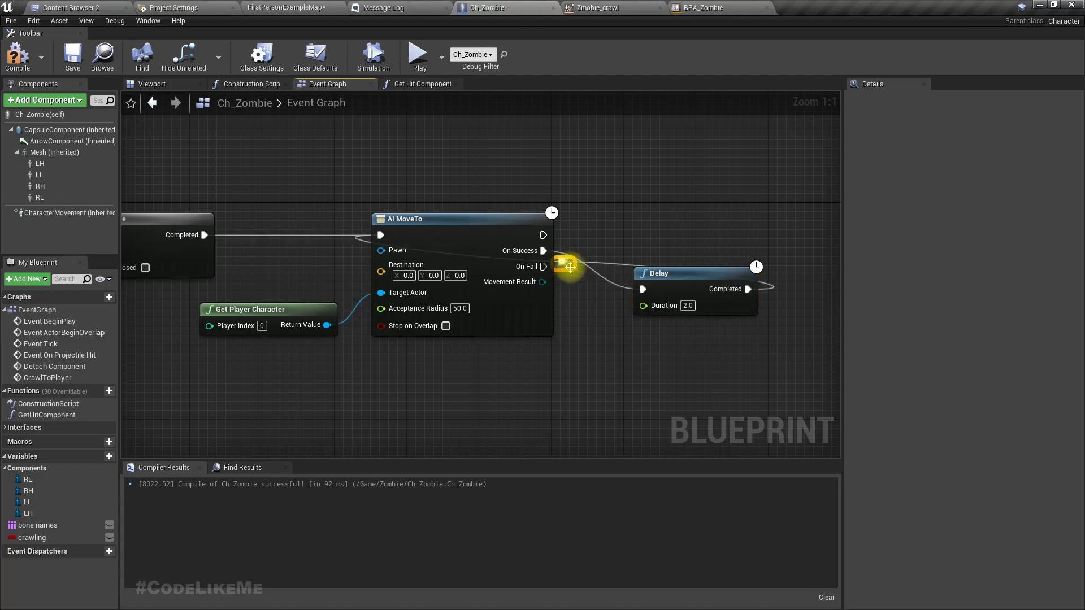
pyautogui.moveTo(582, 266); pyautogui.dragTo(602, 160)
pyautogui.click(17, 55)
# - Break the link between AI MoveTo's On Success output and the Delay node, and recompile the blueprint
pyautogui.rightClick(544, 251)
pyautogui.click(585, 276)
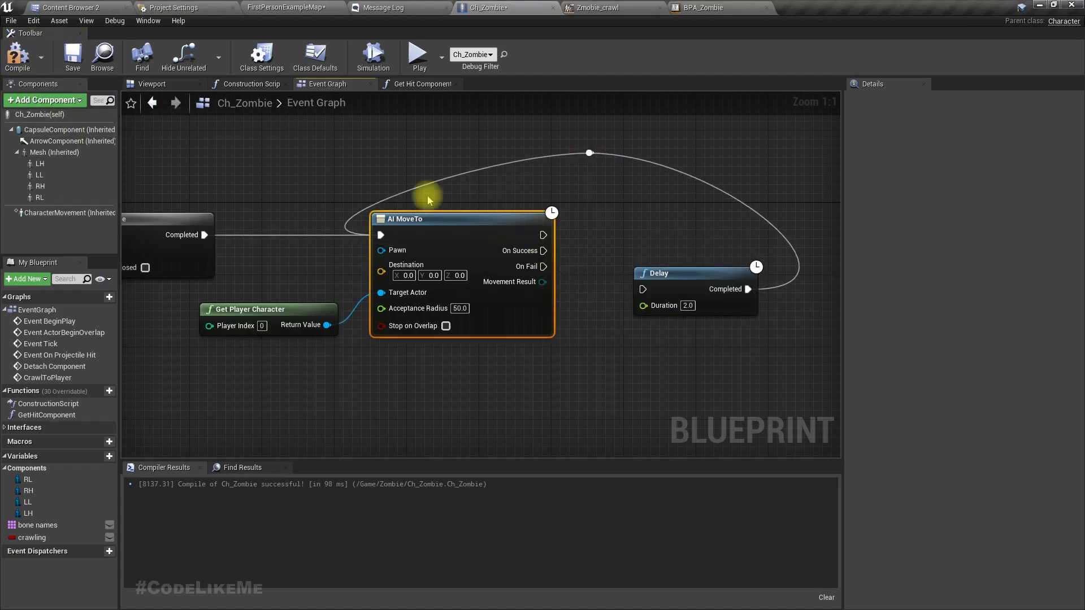
pyautogui.click(17, 55)
# - Add a Delay node driven by Event BeginPlay and set its Duration to 3.0
pyautogui.moveTo(194, 128); pyautogui.dragTo(329, 249, button='right')
pyautogui.scroll(-4, 286, 221)
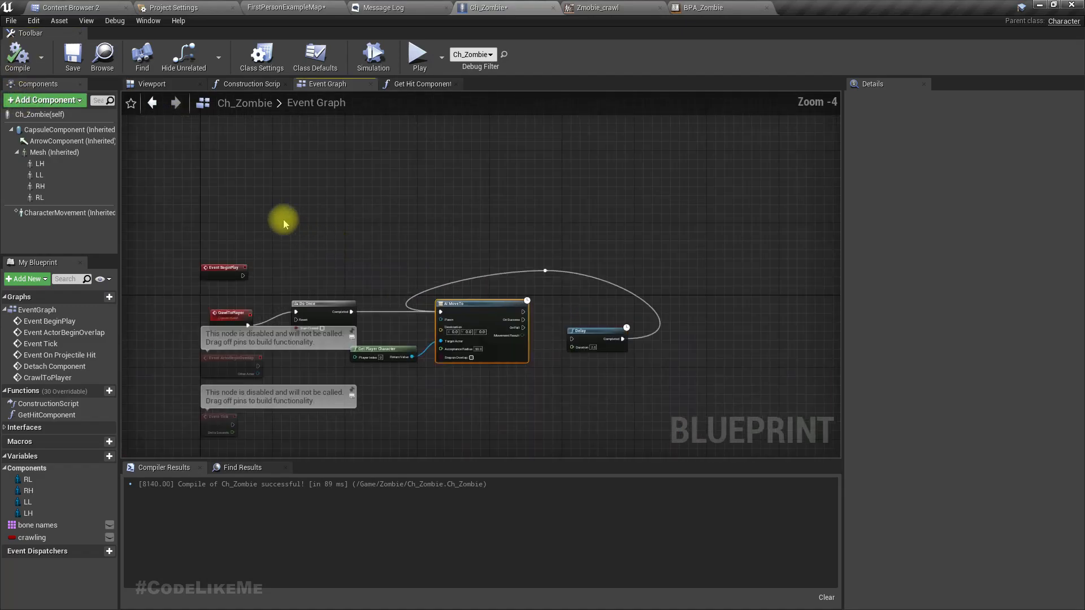
pyautogui.moveTo(217, 272); pyautogui.dragTo(295, 201)
pyautogui.scroll(5, 232, 198)
pyautogui.write('delay')
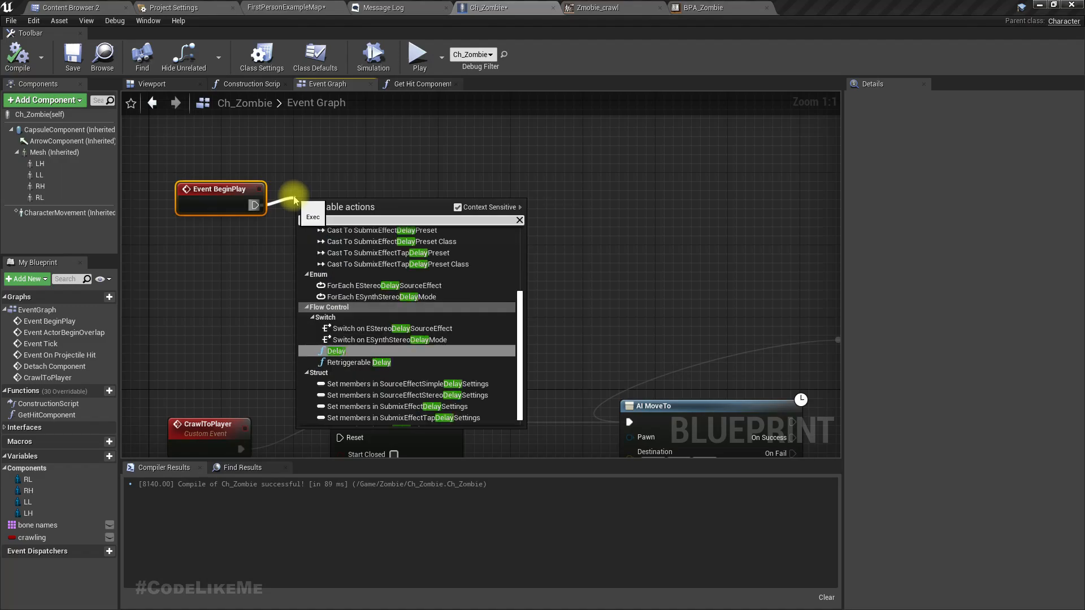
pyautogui.press('Return')
pyautogui.click(348, 239)
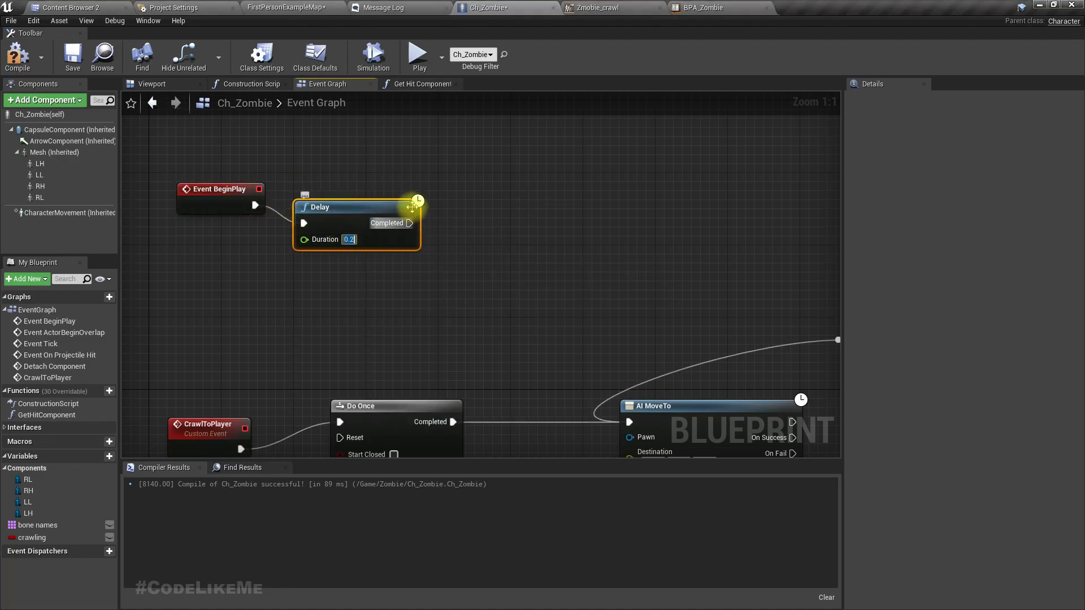
pyautogui.write('3.0')
# - Call the Crawl to Player event from the Completed output of the Delay that follows Event BeginPlay
pyautogui.moveTo(409, 223); pyautogui.dragTo(451, 221)
pyautogui.write('craw')
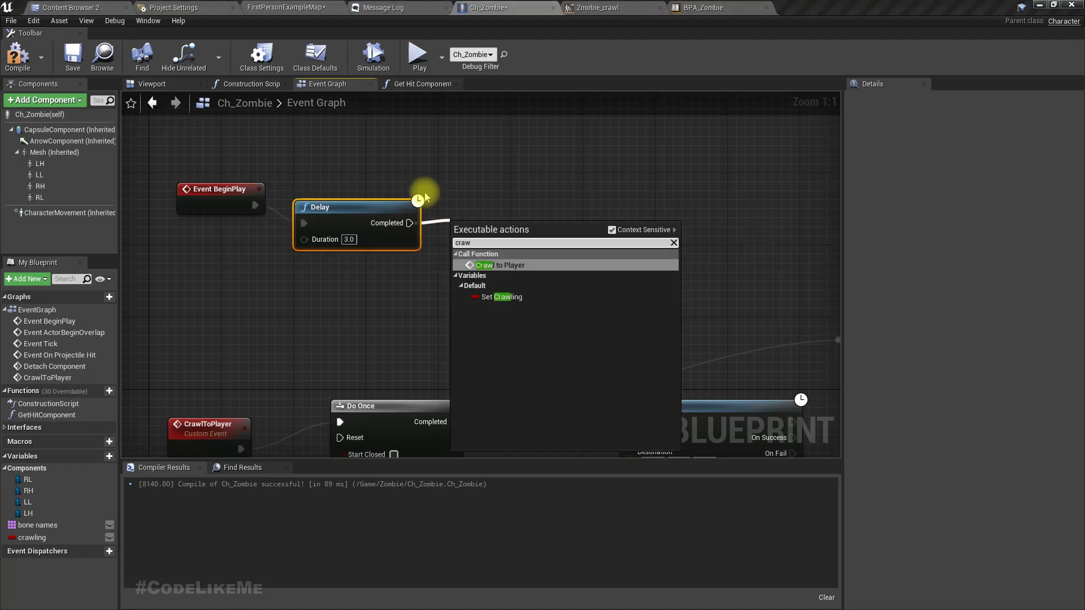
pyautogui.press('Return')
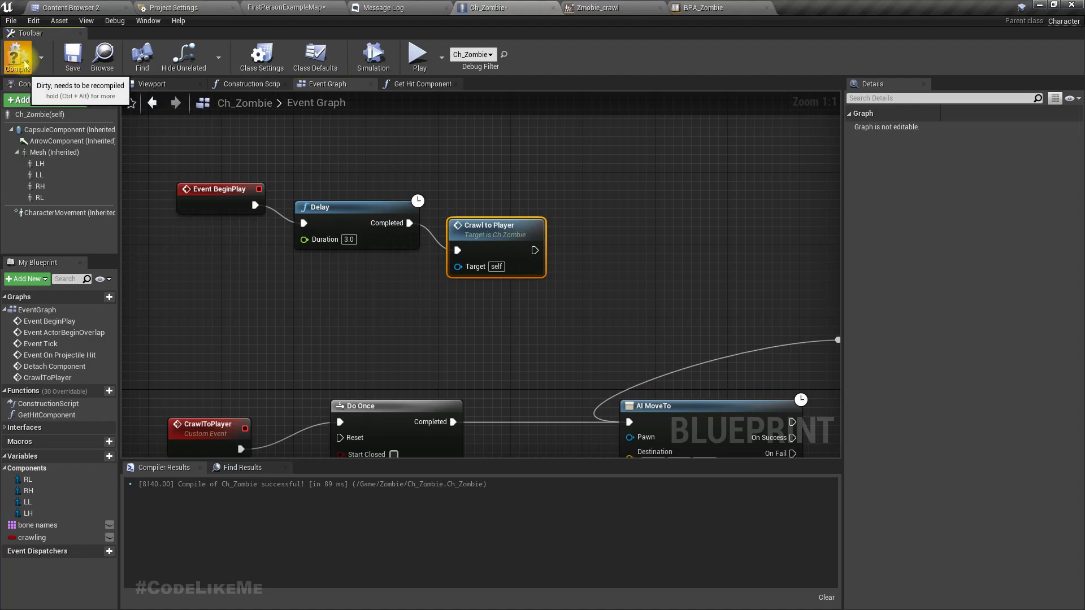
# - Play the FirstPersonExampleMap level in full screen to check whether the zombie moves towards the player, and stop the session
pyautogui.click(285, 7)
pyautogui.press('F11')
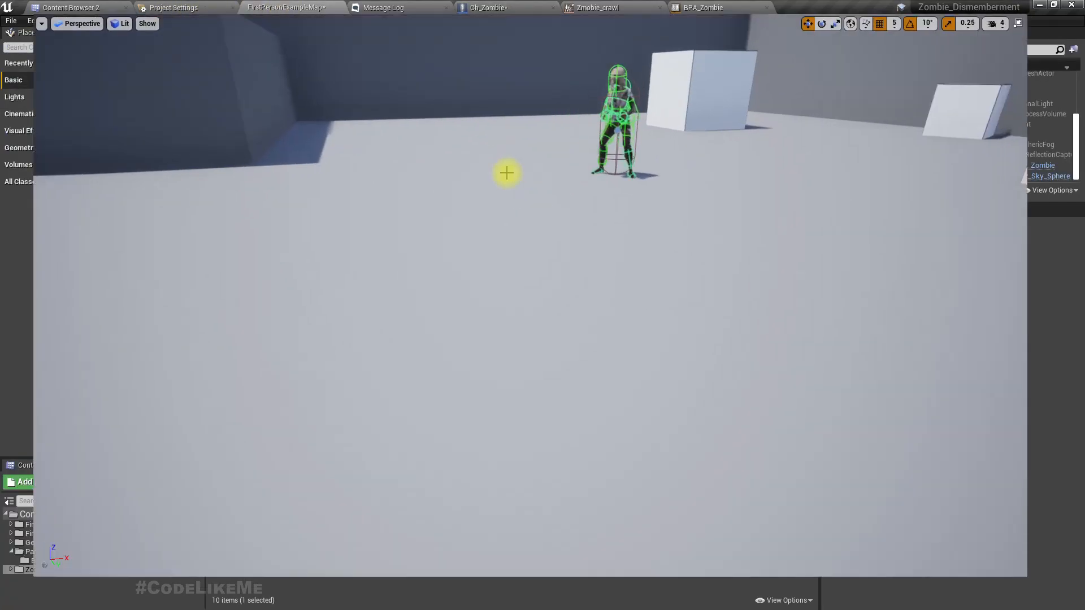
pyautogui.press('F11')
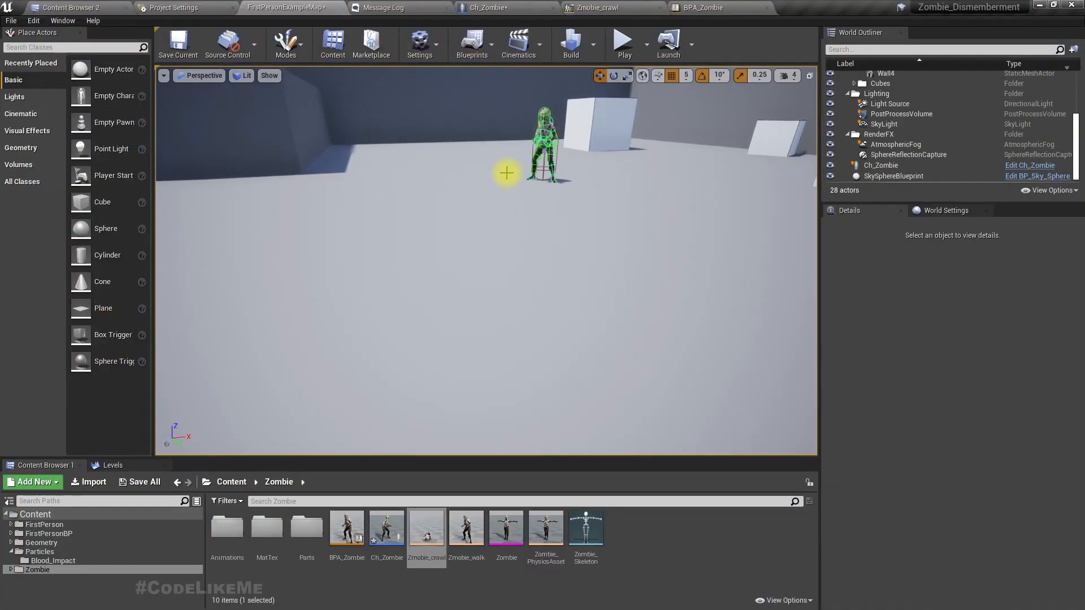
pyautogui.press('F11')
pyautogui.hotkey('alt', 'p')
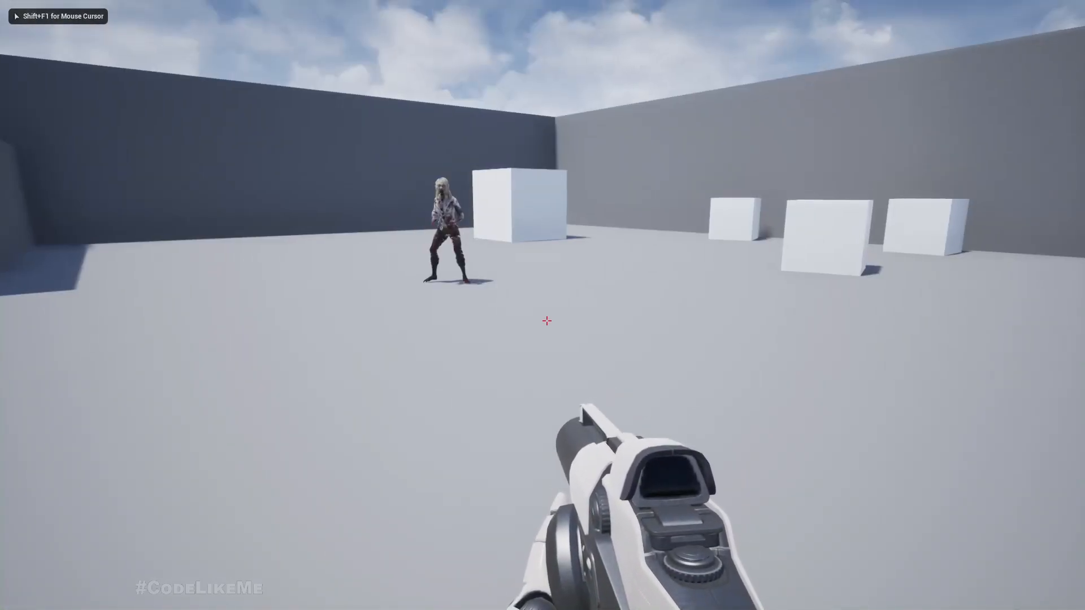
pyautogui.press('a')
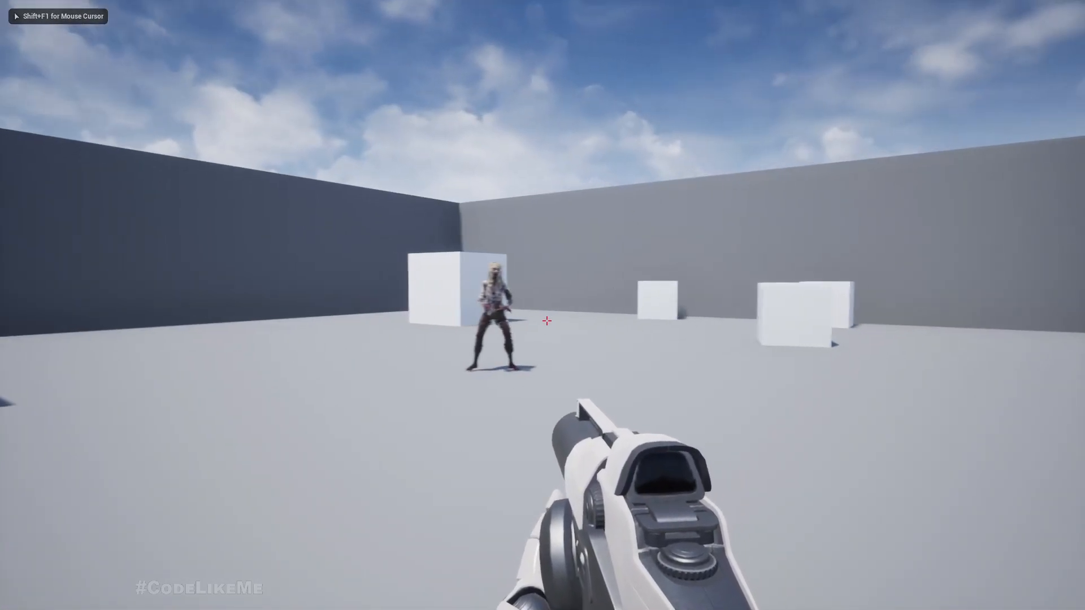
pyautogui.press('F11')
pyautogui.press('Escape')
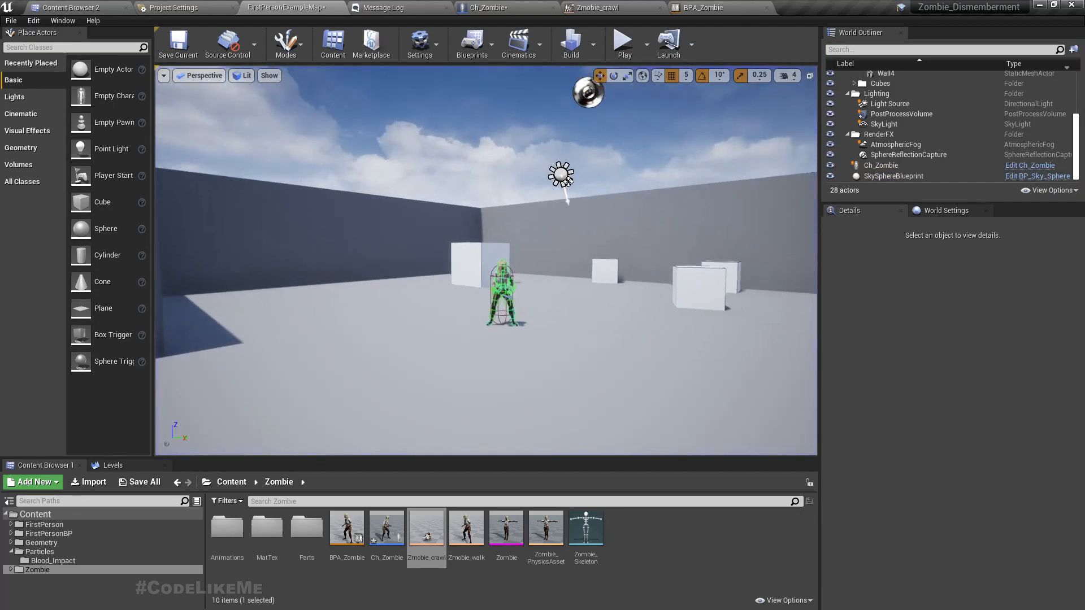
# - Place a Nav Mesh Bounds Volume on the floor beside the zombie and set its X and Y scale to 20.0
pyautogui.click(100, 47)
pyautogui.write('nav')
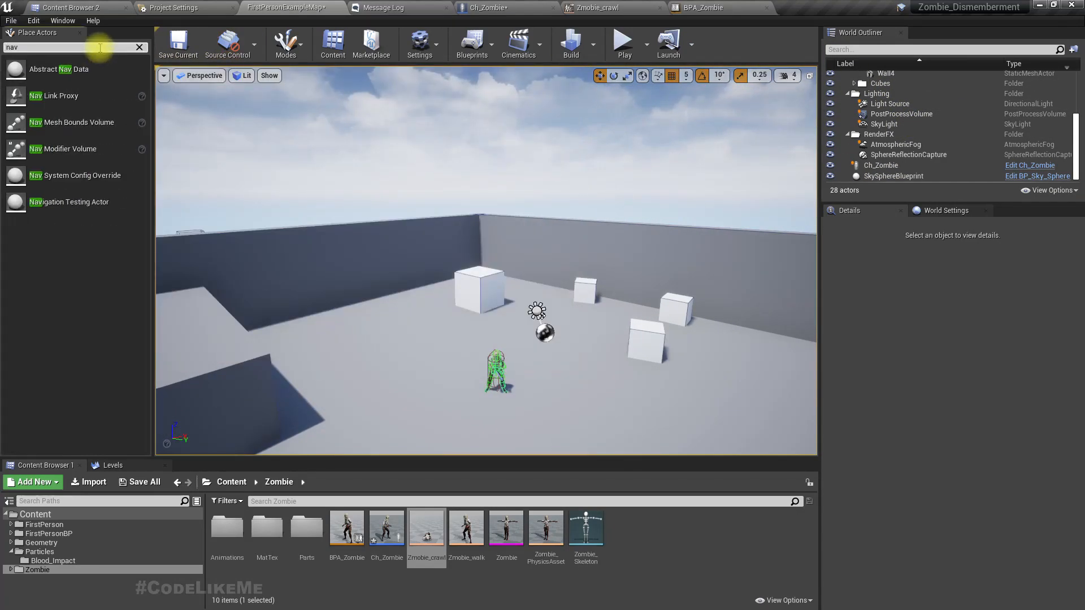
pyautogui.write(',')
pyautogui.press('BackSpace')
pyautogui.moveTo(73, 123); pyautogui.dragTo(531, 405)
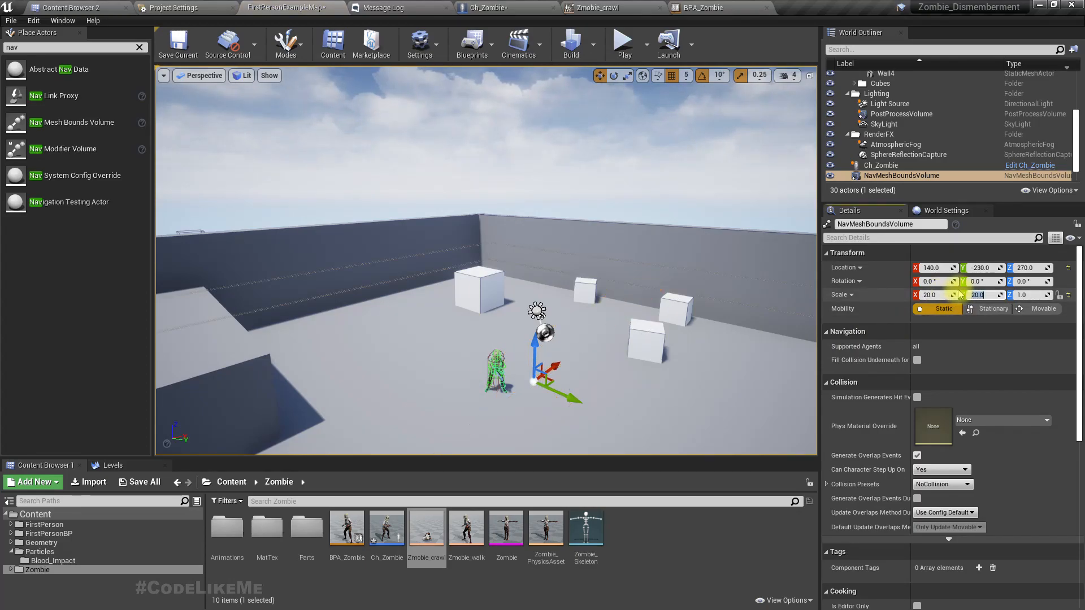
# - Set the Nav Mesh Bounds Volume's Z scale to 20.0 and toggle the navigation mesh preview over the arena
pyautogui.moveTo(763, 322); pyautogui.dragTo(813, 299, button='right')
pyautogui.press('s')
pyautogui.press('q')
pyautogui.press('w')
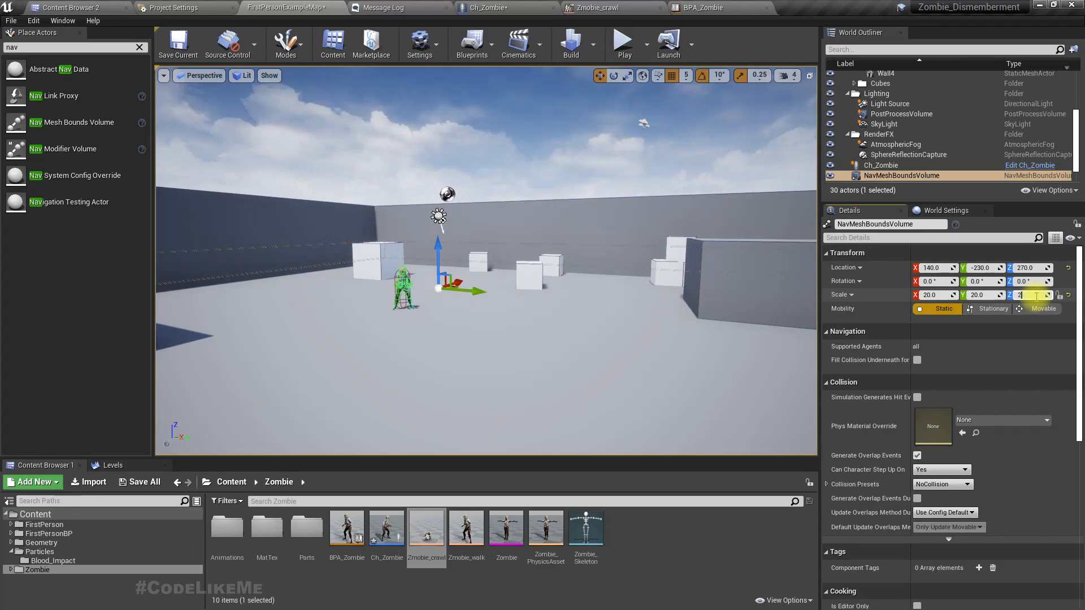
pyautogui.press('e')
pyautogui.moveTo(586, 312); pyautogui.dragTo(531, 300, button='right')
pyautogui.press('p')
pyautogui.press('p')
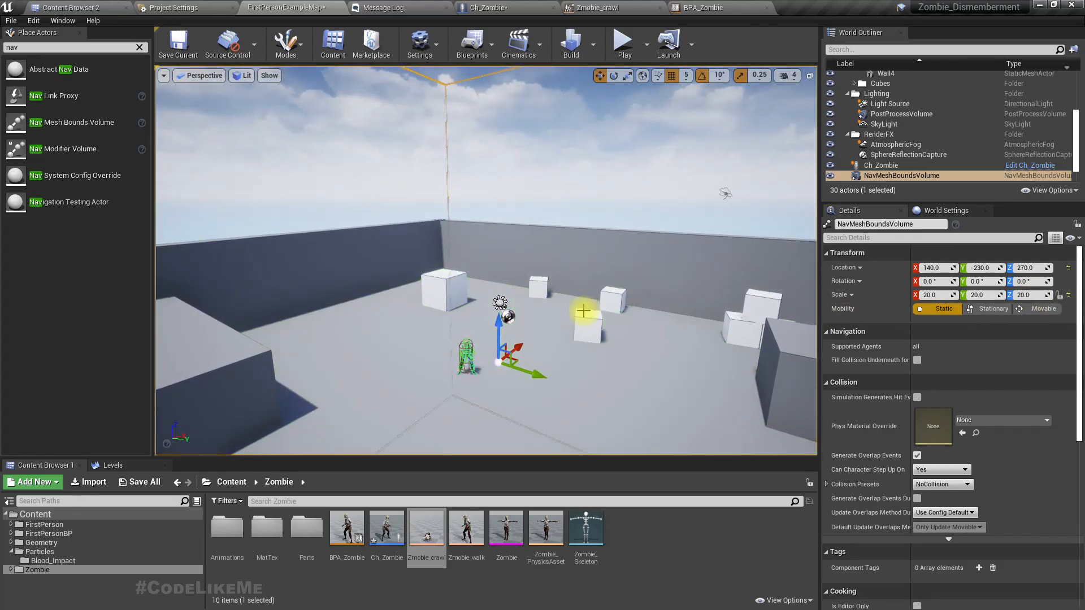
# - Play the level again in full screen to observe the zombie's movement, and return to the editor layout with the session running
pyautogui.press('F11')
pyautogui.press('w')
pyautogui.moveTo(583, 311)
pyautogui.mouseDown(button='right')
pyautogui.moveTo(638, 362)
pyautogui.moveTo(639, 396)
pyautogui.moveTo(587, 362)
pyautogui.moveTo(589, 312)
pyautogui.mouseUp(button='right')
pyautogui.press('s')
pyautogui.hotkey('alt', 'p')
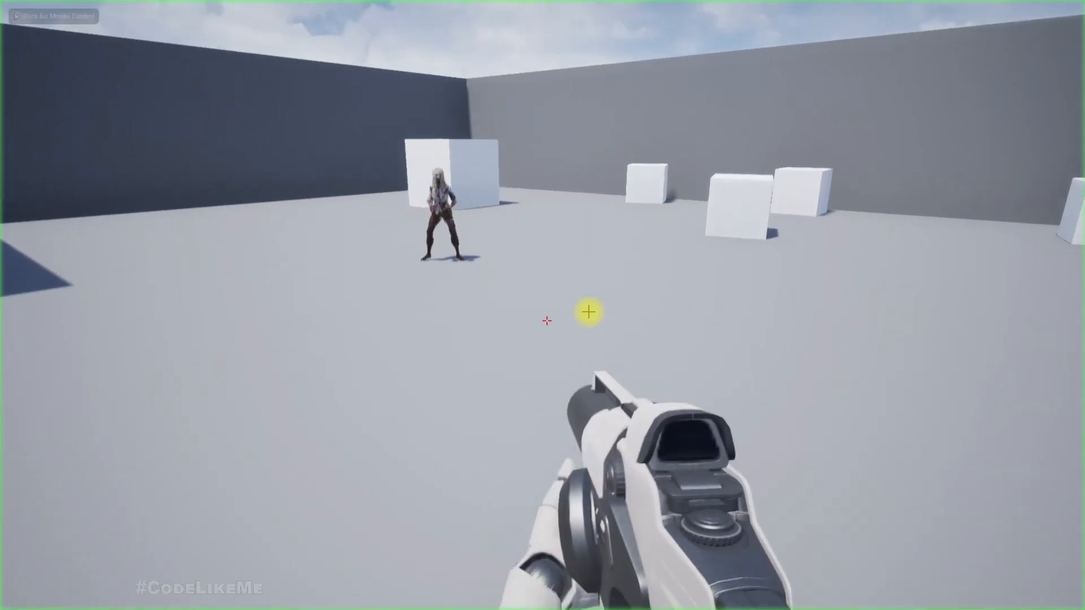
pyautogui.click(589, 312)
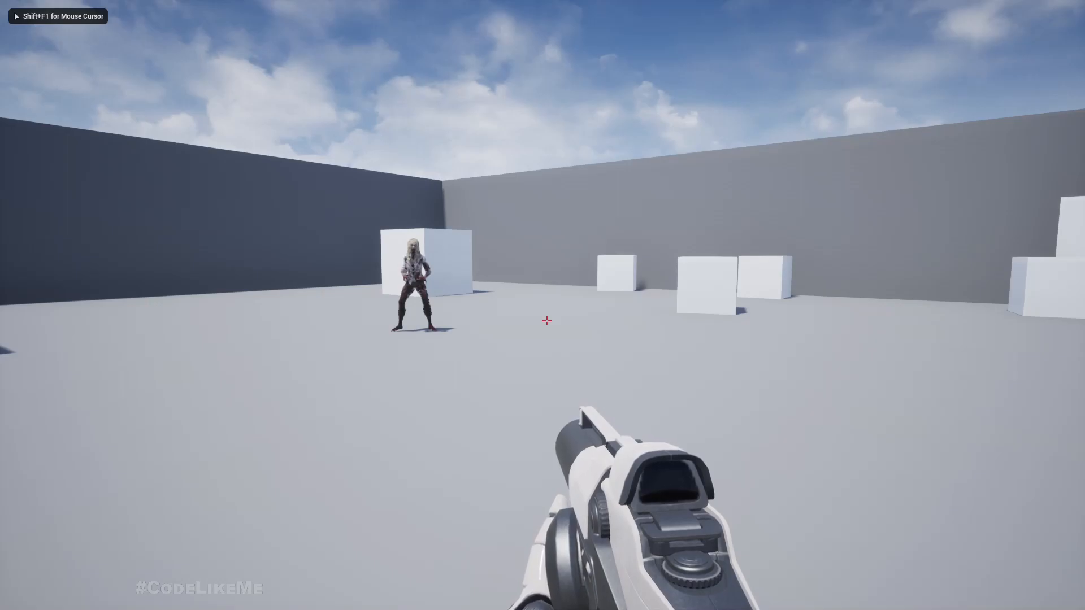
pyautogui.hotkey('shift', 'F1')
pyautogui.press('F11')
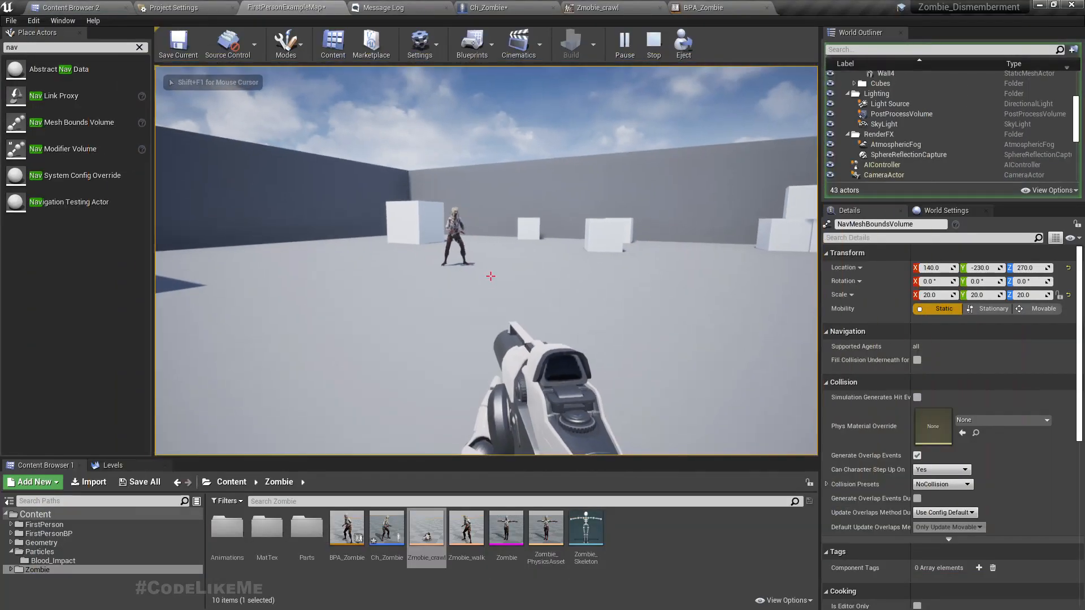
# - Back in the Ch_Zombie event graph, stop the simulation and connect AI MoveTo's On Success and On Fail outputs to the looping Delay
pyautogui.click(498, 7)
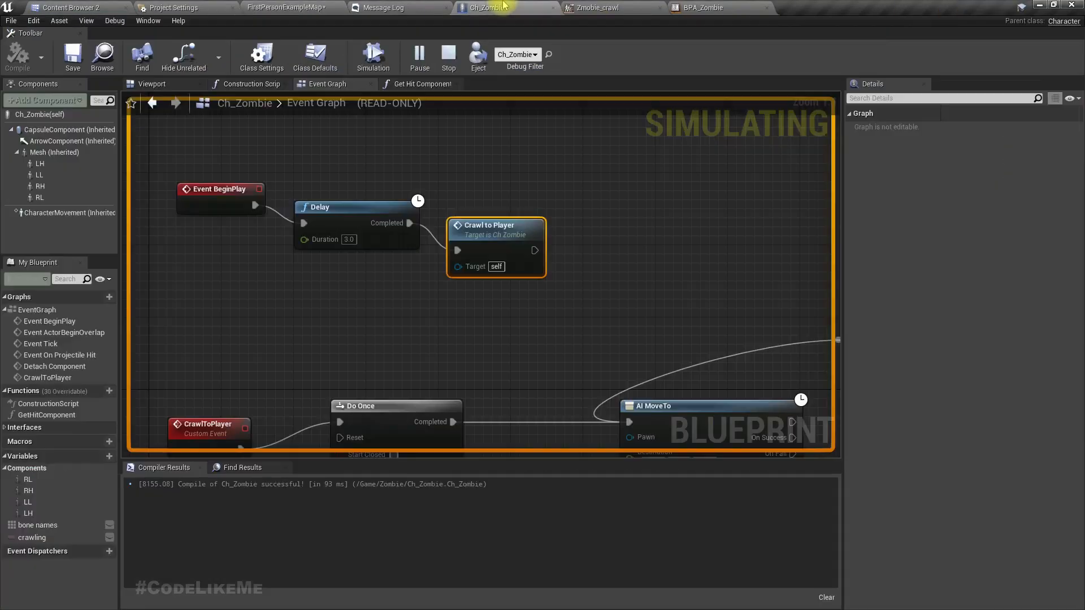
pyautogui.scroll(-4, 569, 192)
pyautogui.moveTo(572, 282); pyautogui.dragTo(391, 225, button='right')
pyautogui.scroll(3, 411, 229)
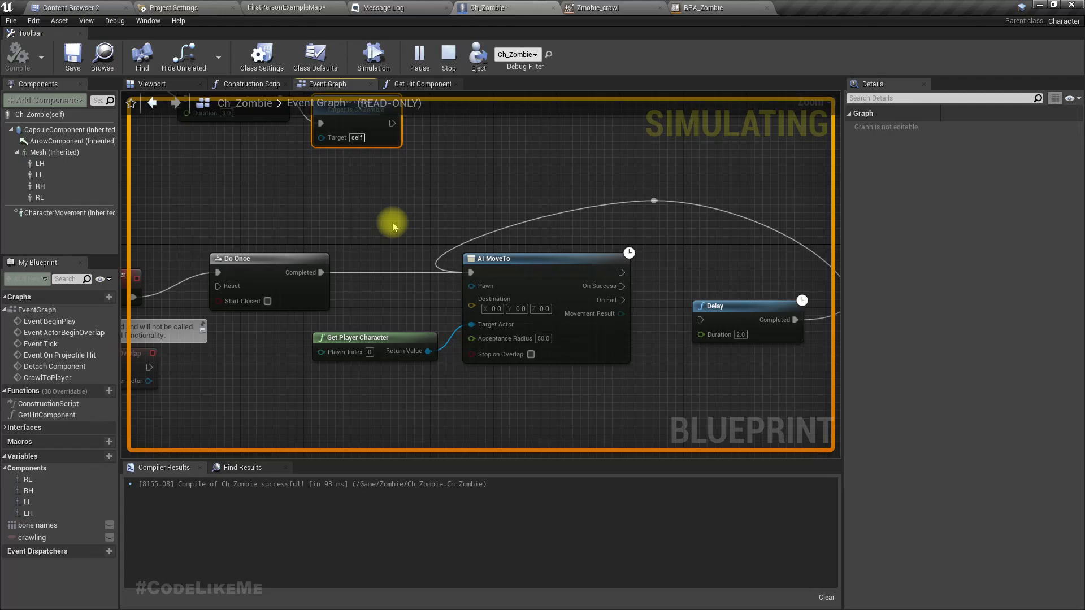
pyautogui.press('Escape')
pyautogui.moveTo(616, 289)
pyautogui.mouseDown()
pyautogui.moveTo(701, 321)
pyautogui.moveTo(621, 300)
pyautogui.mouseUp()
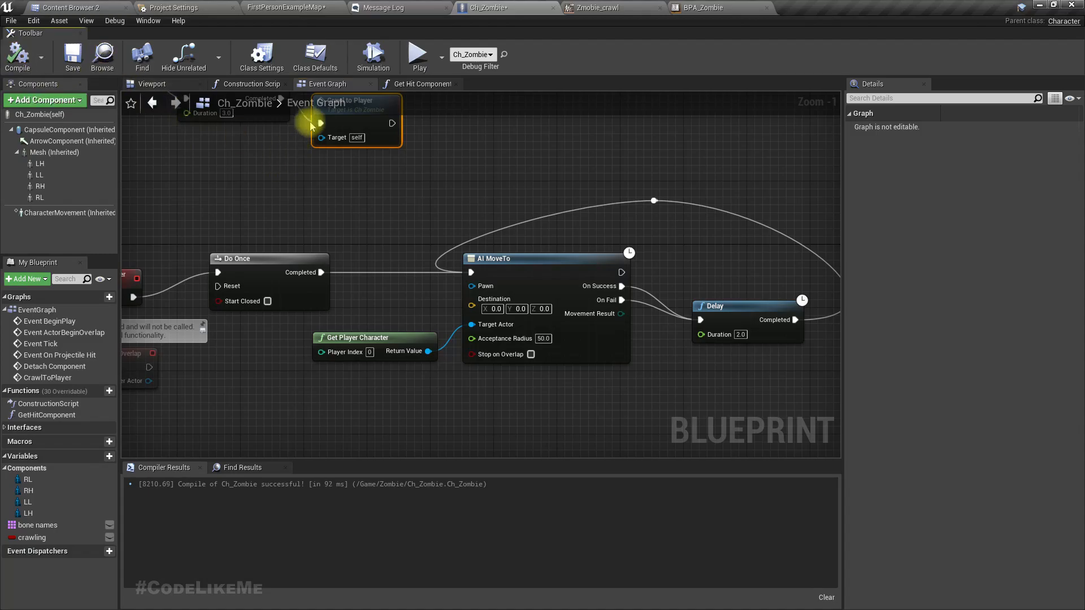
# - Play the level and watch the running Ch_Zombie event graph around AI MoveTo and the Delay loop, and stop the session
pyautogui.click(285, 8)
pyautogui.click(623, 42)
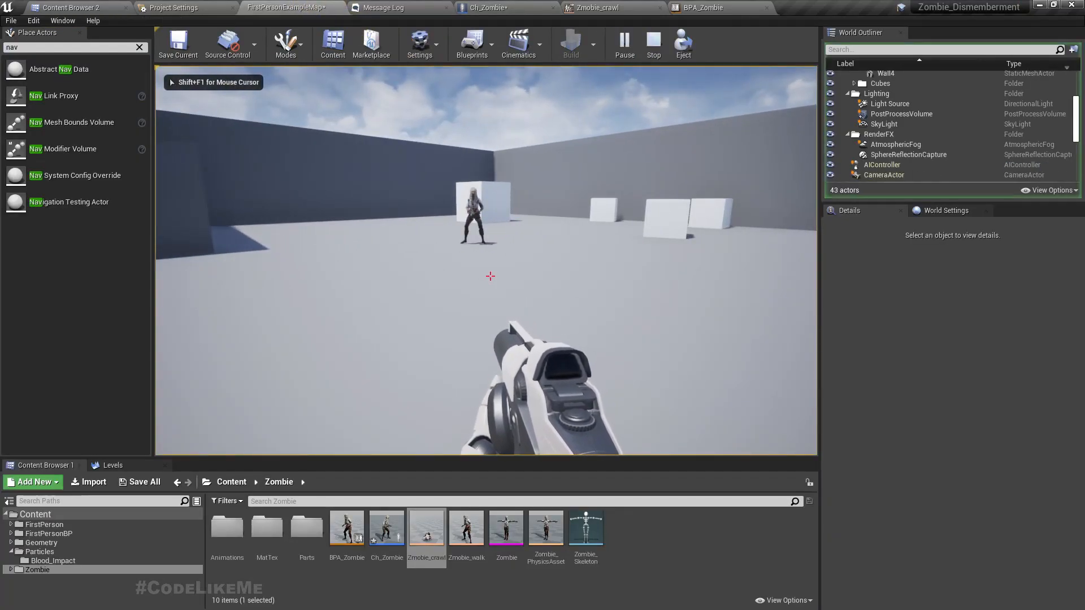
pyautogui.hotkey('shift', 'F1')
pyautogui.click(531, 8)
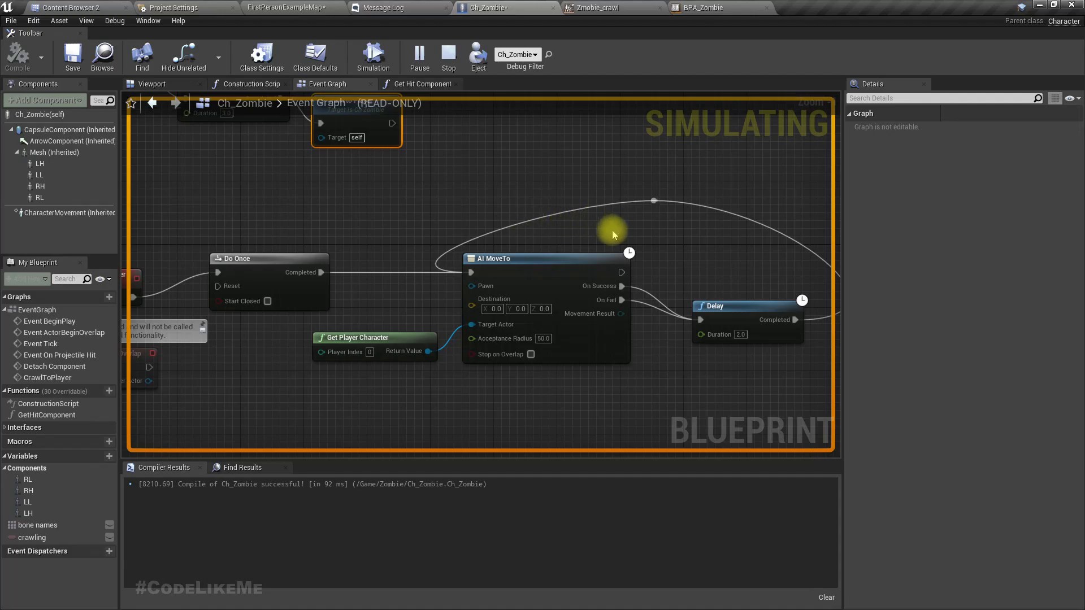
pyautogui.moveTo(610, 229); pyautogui.dragTo(552, 243, button='right')
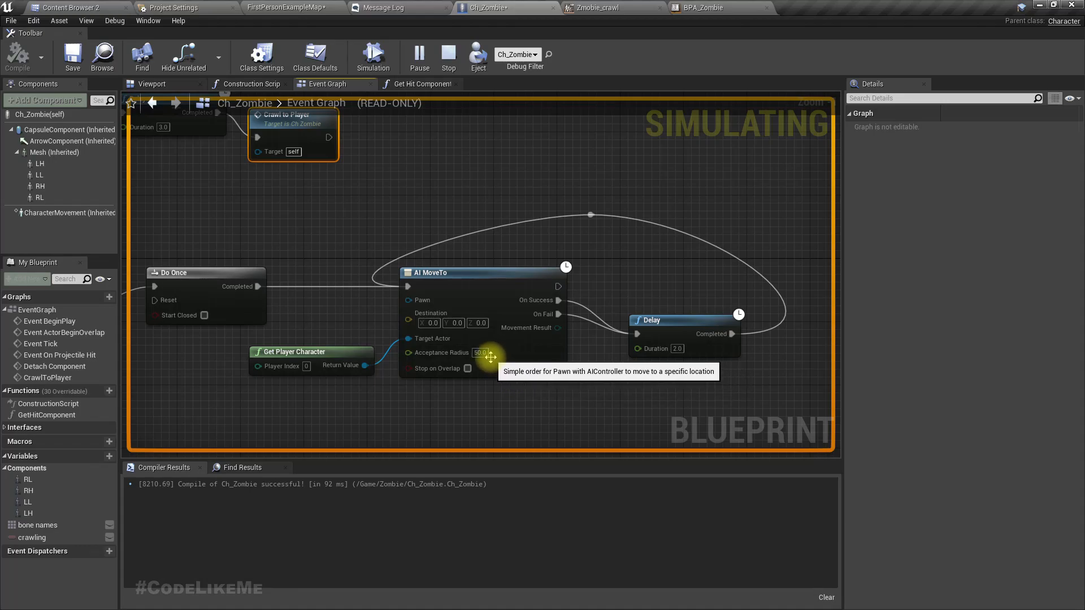
pyautogui.moveTo(361, 232); pyautogui.dragTo(411, 251, button='right')
pyautogui.scroll(-2, 403, 244)
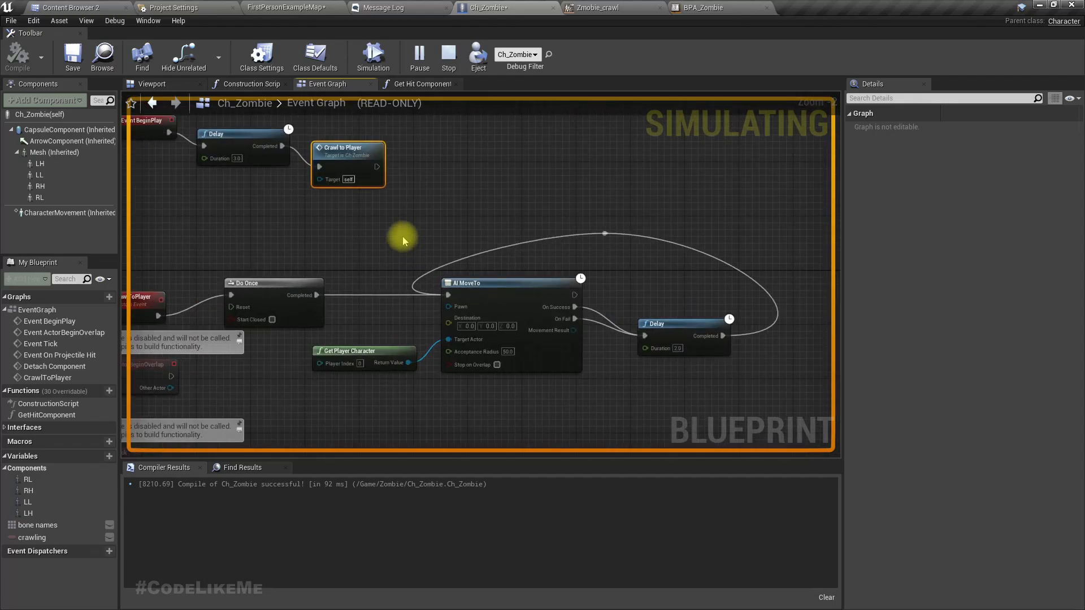
pyautogui.click(448, 55)
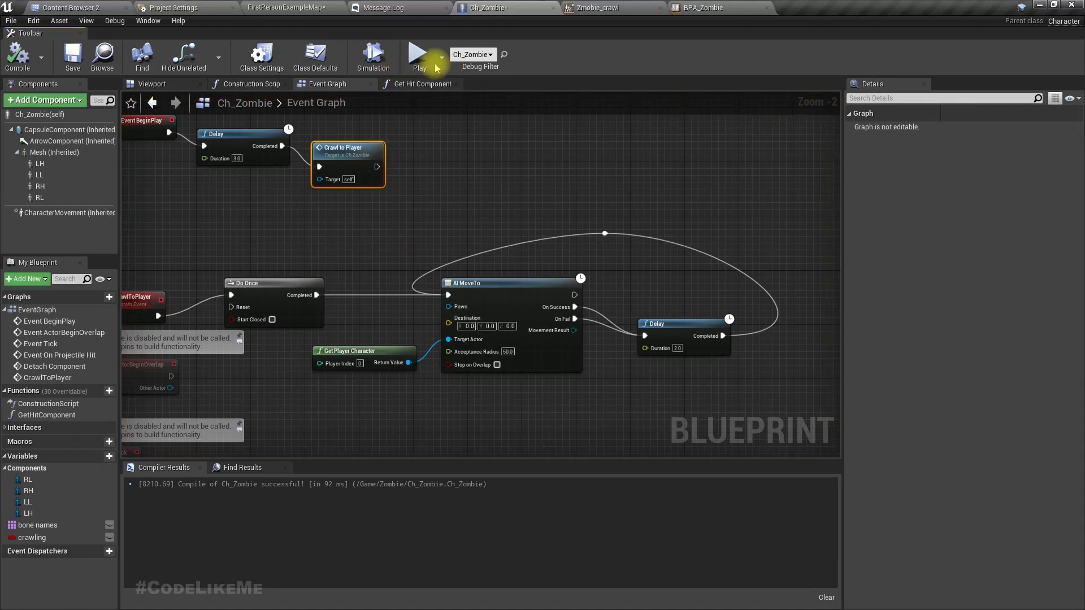
# - Rerun the level to check Ch_Zombie's live execution from Event BeginPlay to AI MoveTo, and end the session
pyautogui.click(418, 60)
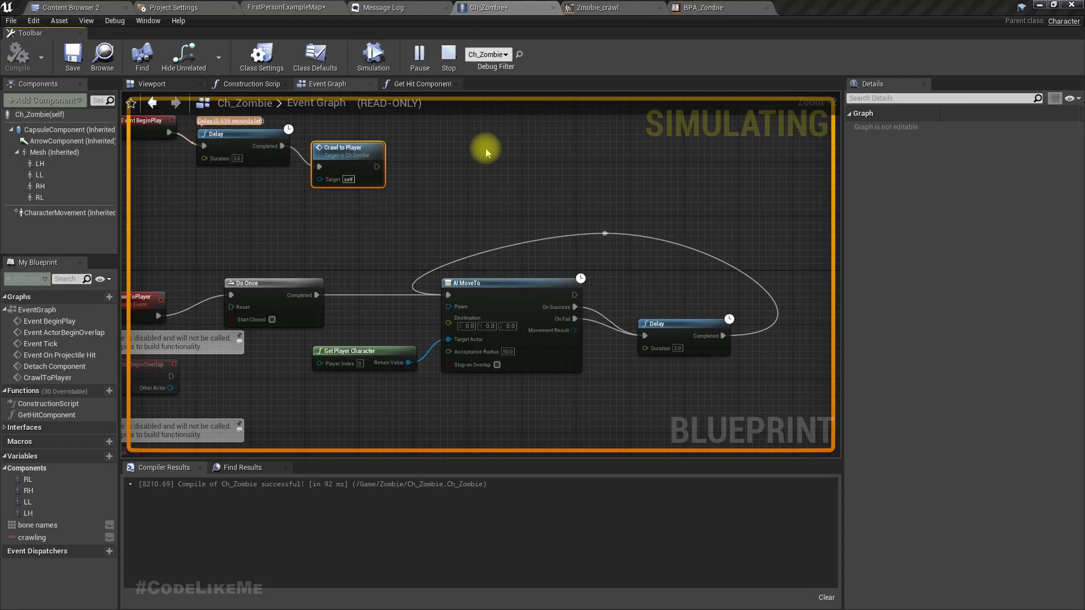
pyautogui.press('Escape')
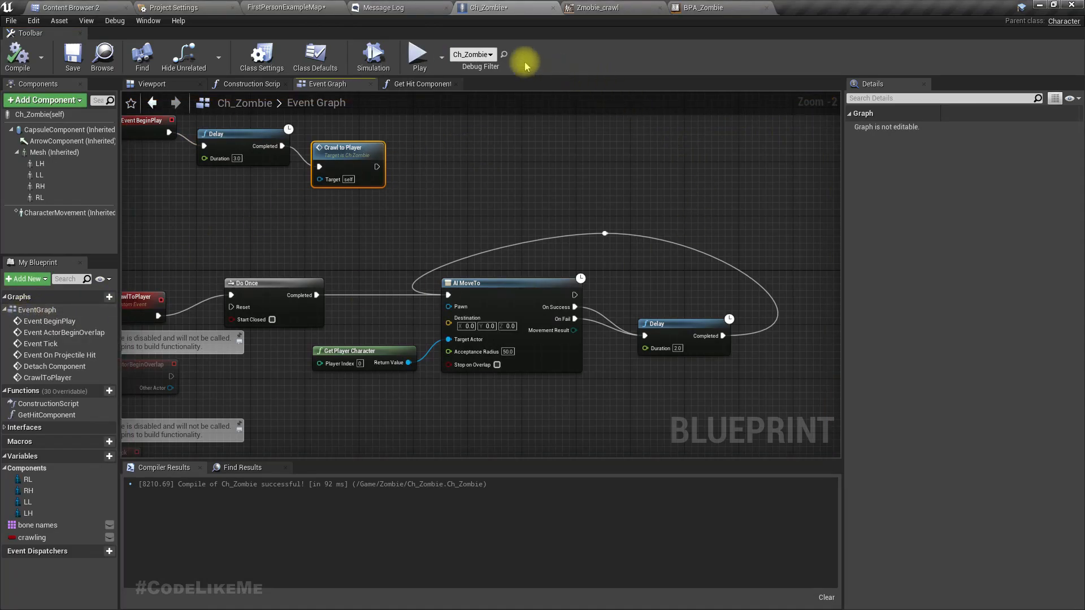
pyautogui.click(273, 7)
pyautogui.click(624, 51)
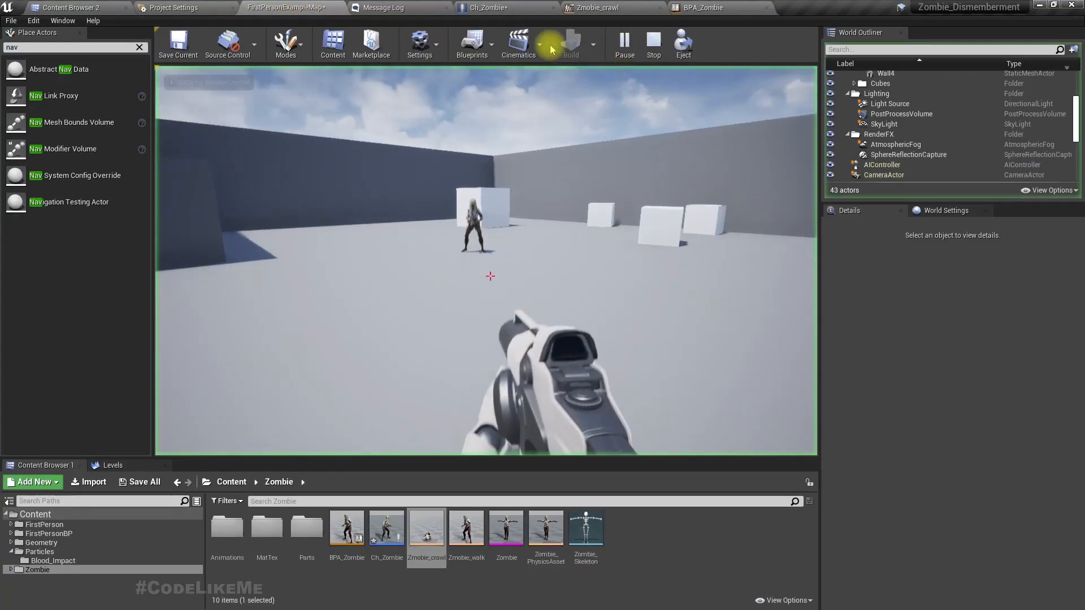
pyautogui.click(534, 7)
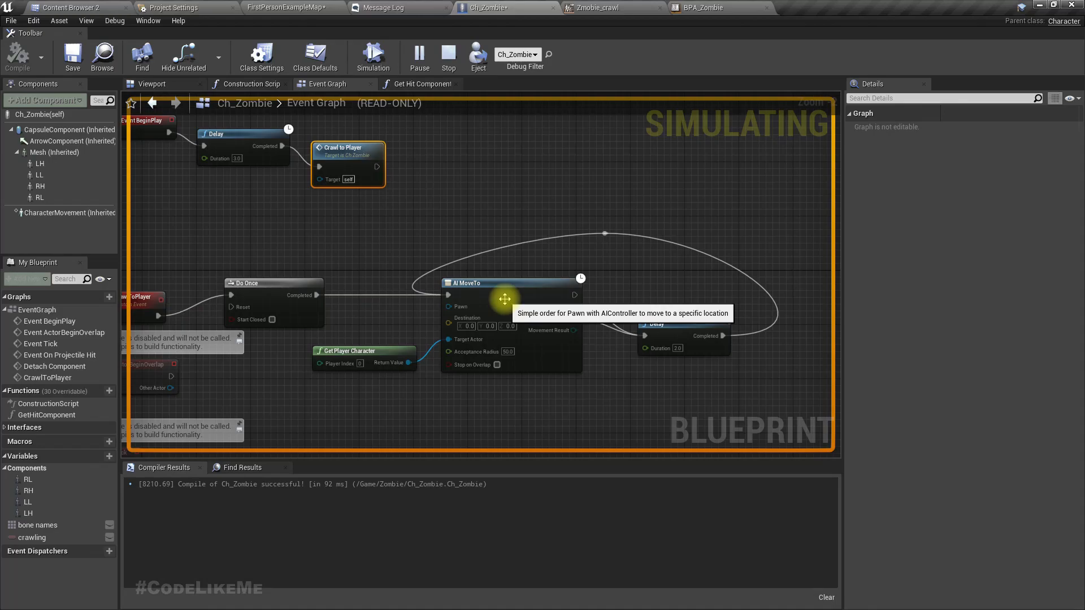
pyautogui.press('Escape')
# - Review Ch_Zombie's AI possession settings in the class defaults, and connect a Self reference to AI MoveTo's Pawn input
pyautogui.click(68, 213)
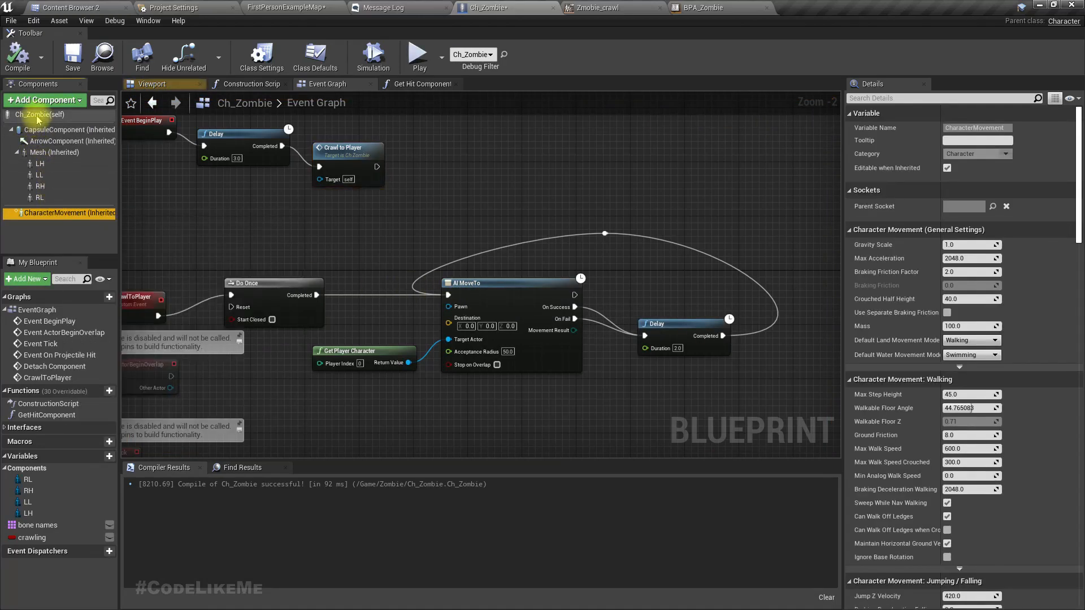
pyautogui.click(315, 57)
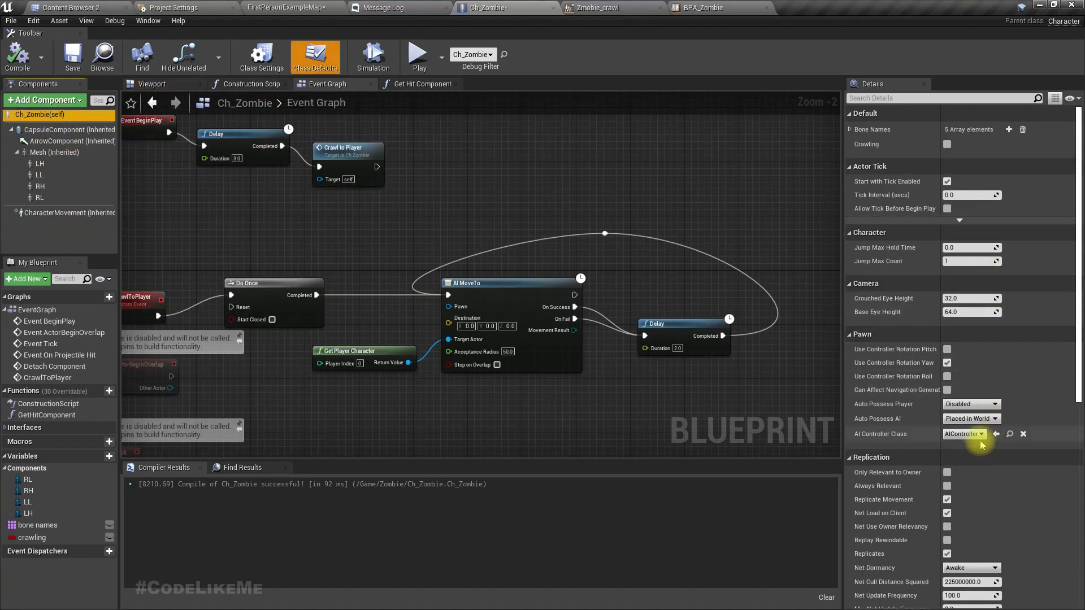
pyautogui.click(961, 405)
pyautogui.click(964, 400)
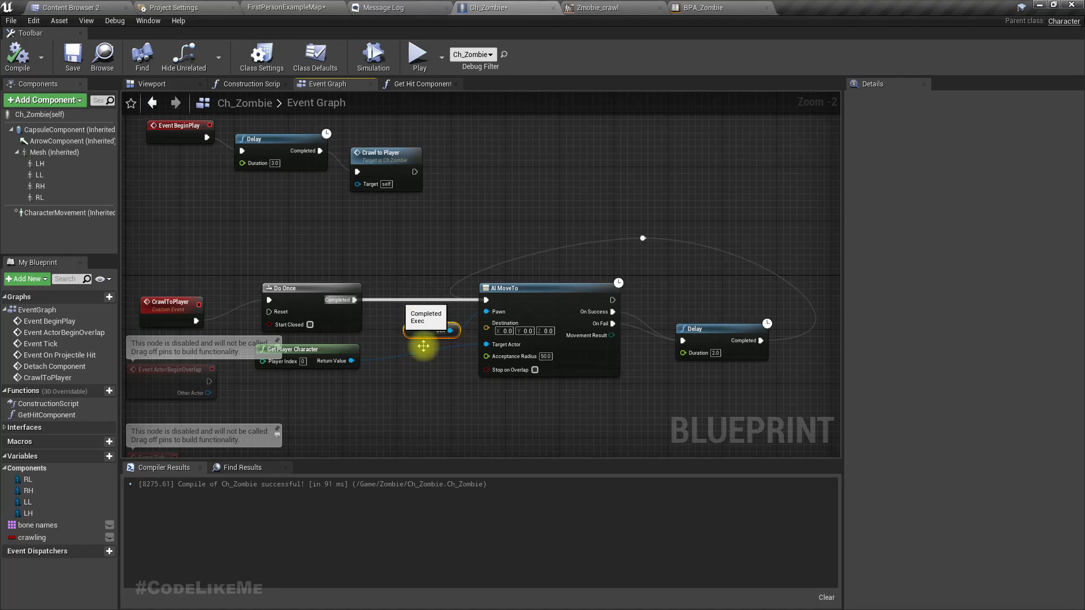
pyautogui.scroll(2, 418, 303)
pyautogui.moveTo(432, 317); pyautogui.dragTo(477, 294)
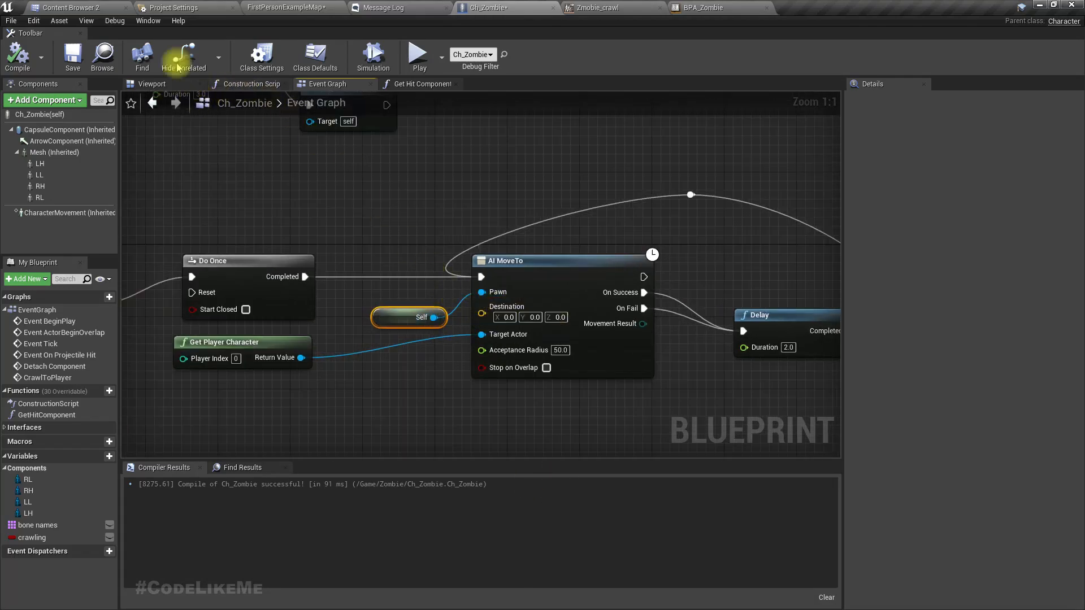
# - Play FirstPersonExampleMap in full screen to check whether the zombie moves towards the player, and end the session
pyautogui.click(286, 6)
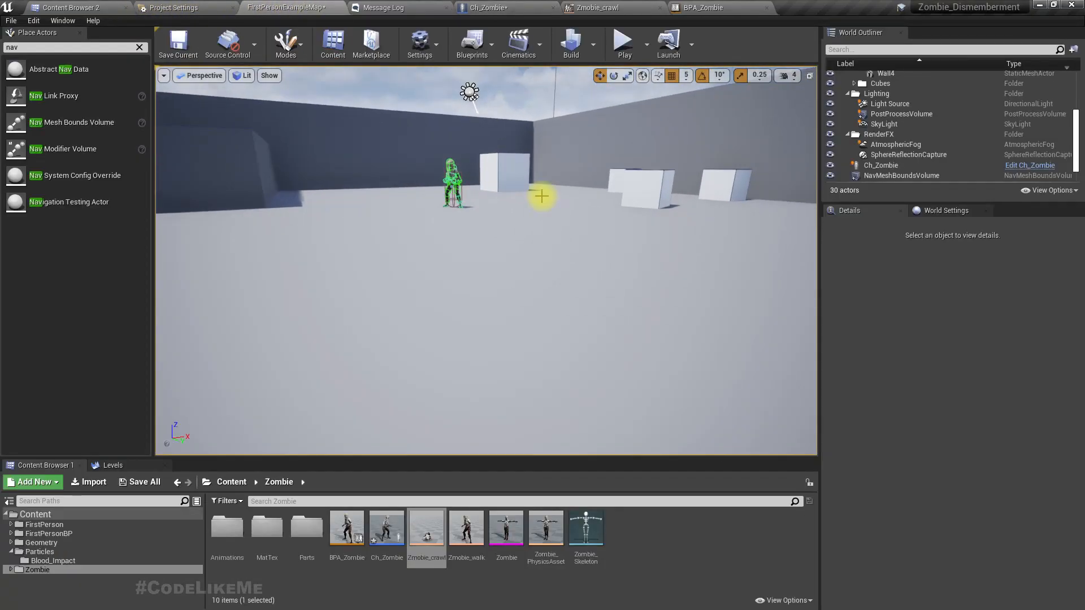
pyautogui.press('F11')
pyautogui.hotkey('alt', 'p')
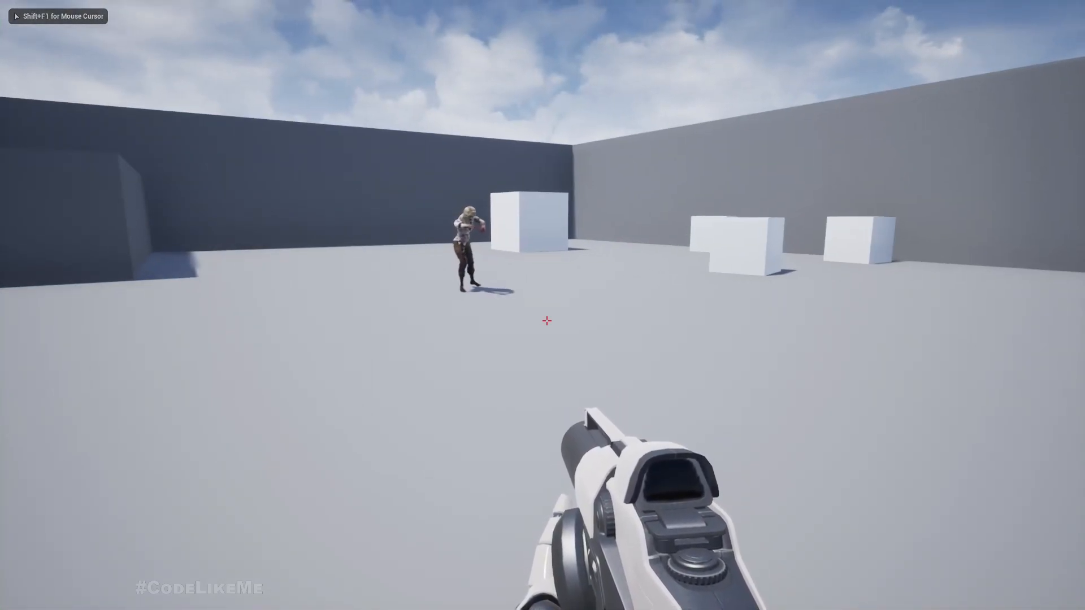
pyautogui.press('Escape')
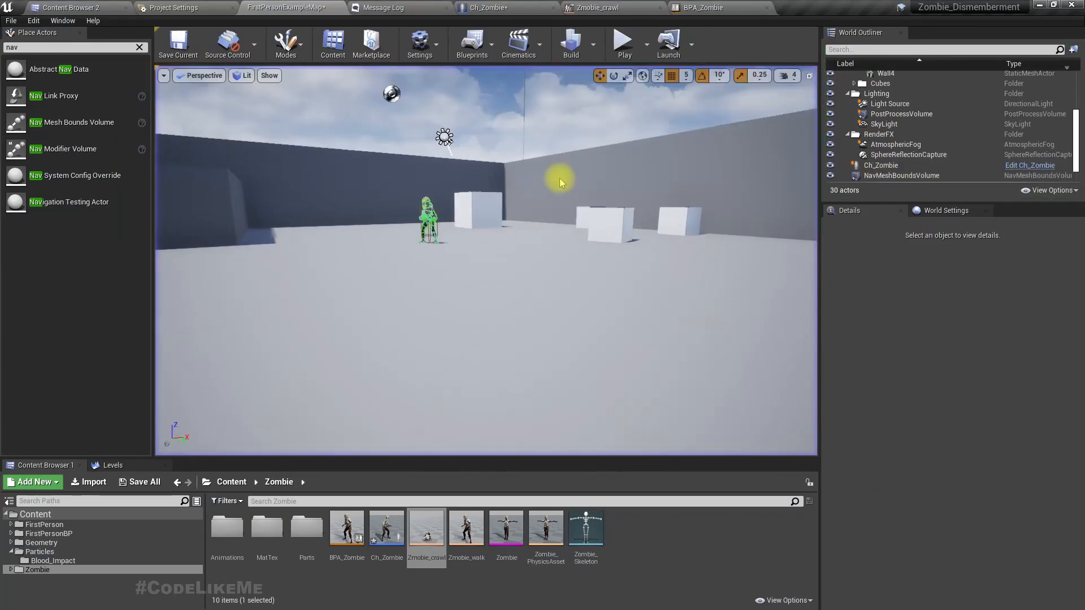
# - Set the Max Walk Speed of Ch_Zombie's CharacterMovement component to 200.0
pyautogui.click(496, 6)
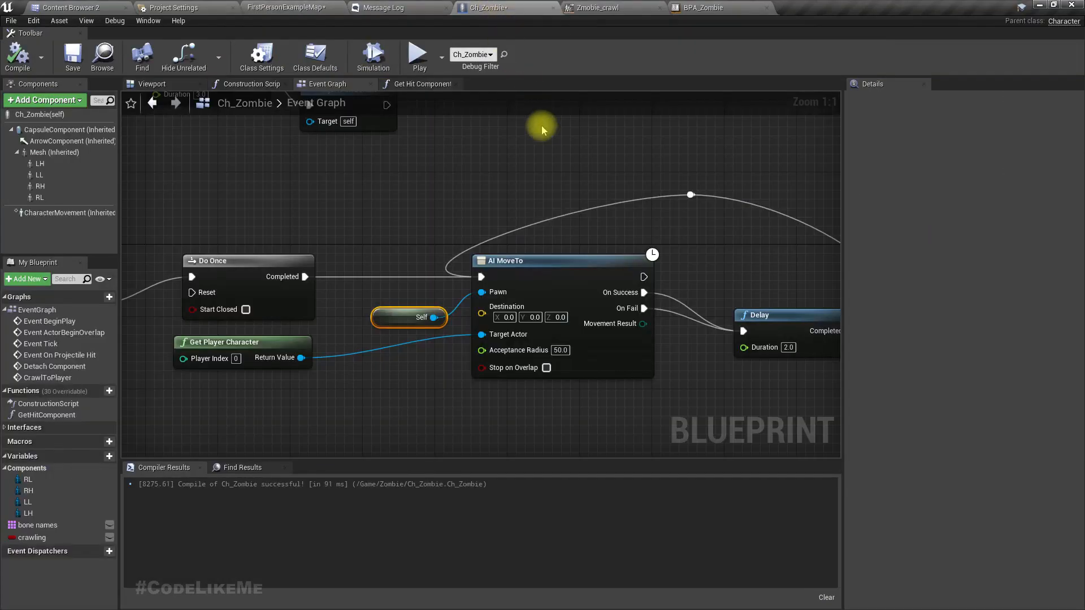
pyautogui.click(49, 214)
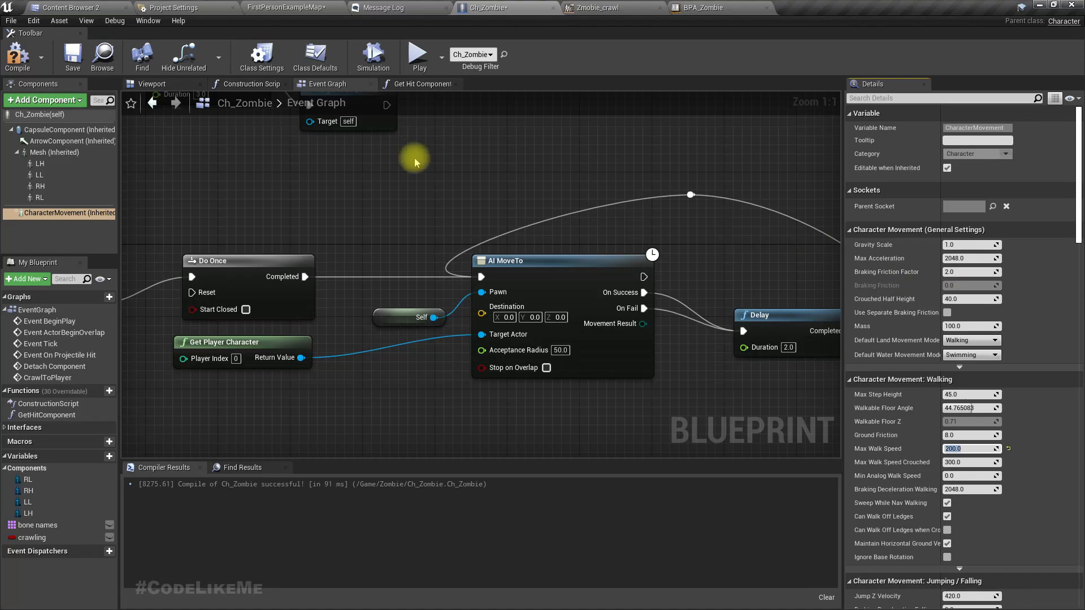
# - Play the level in full screen, shoot the approaching zombie's limbs to test its crawling, and end the session
pyautogui.click(322, 8)
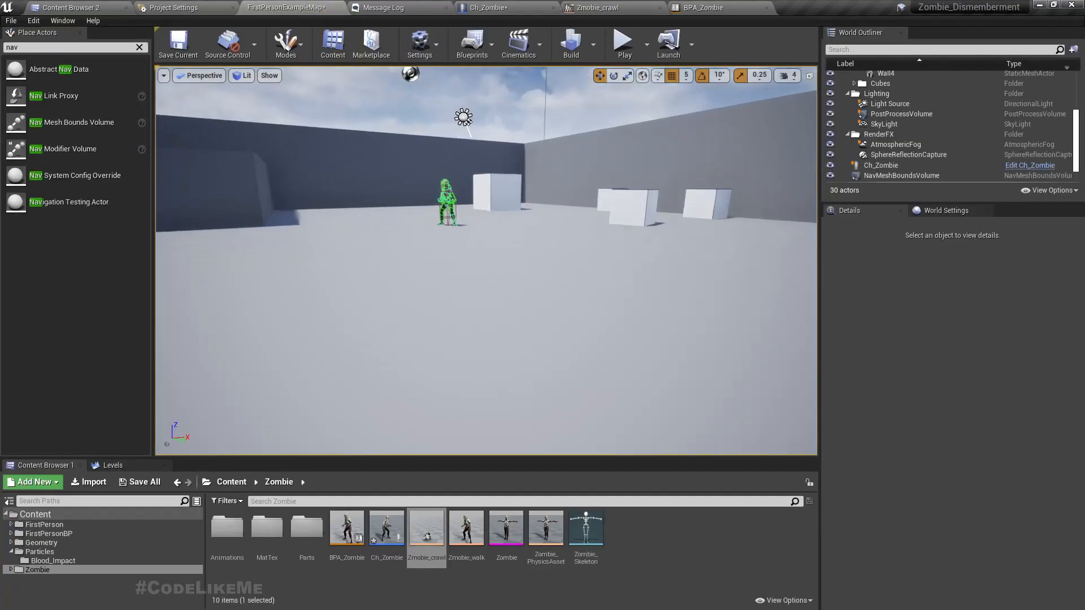
pyautogui.press('F11')
pyautogui.hotkey('alt', 'p')
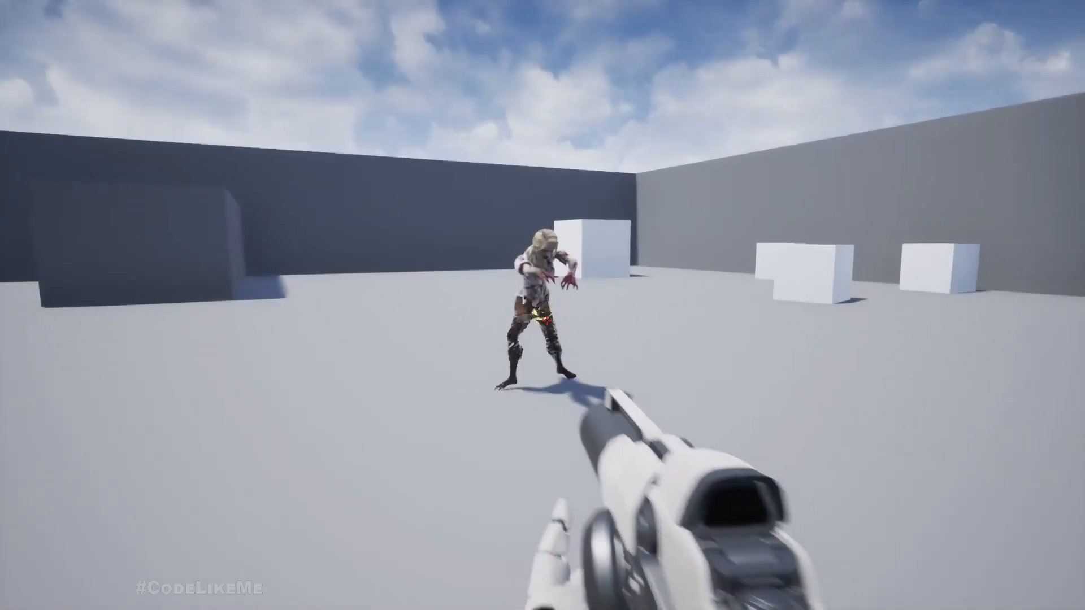
pyautogui.click(543, 305)
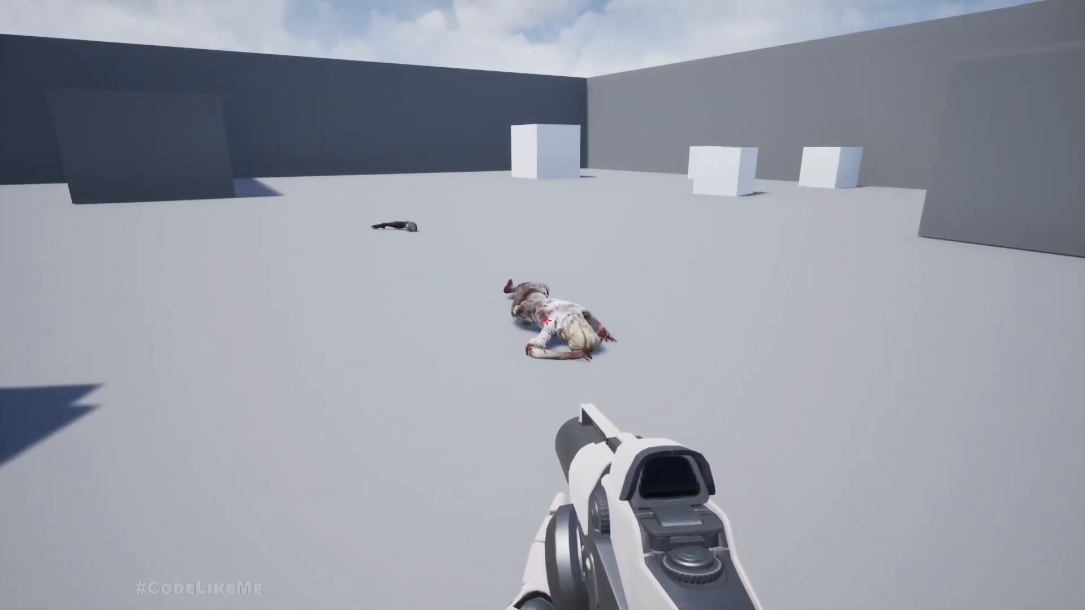
pyautogui.click(546, 320)
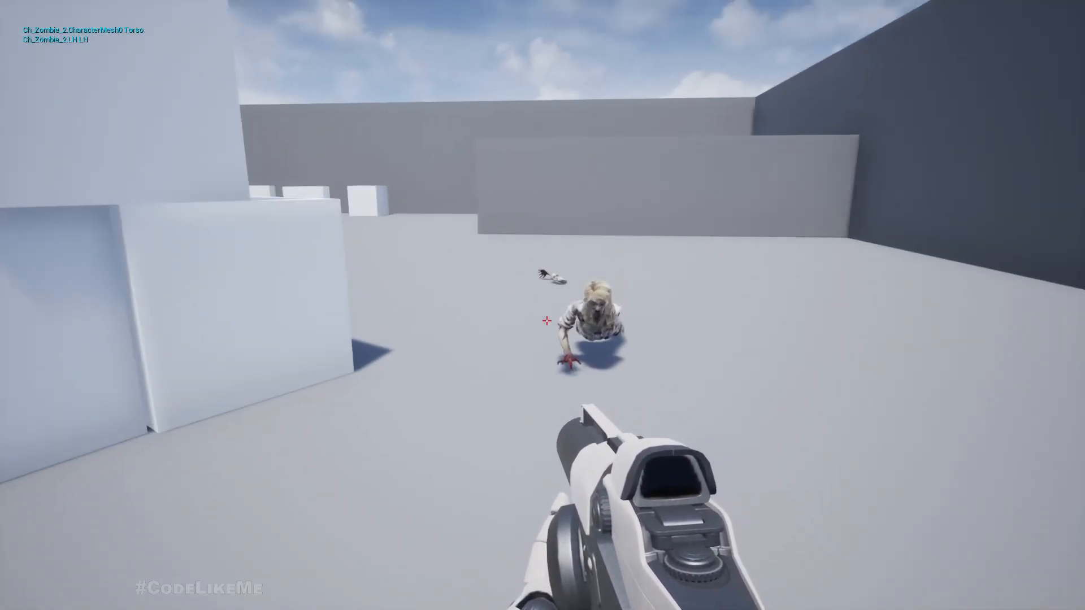
pyautogui.click(546, 320)
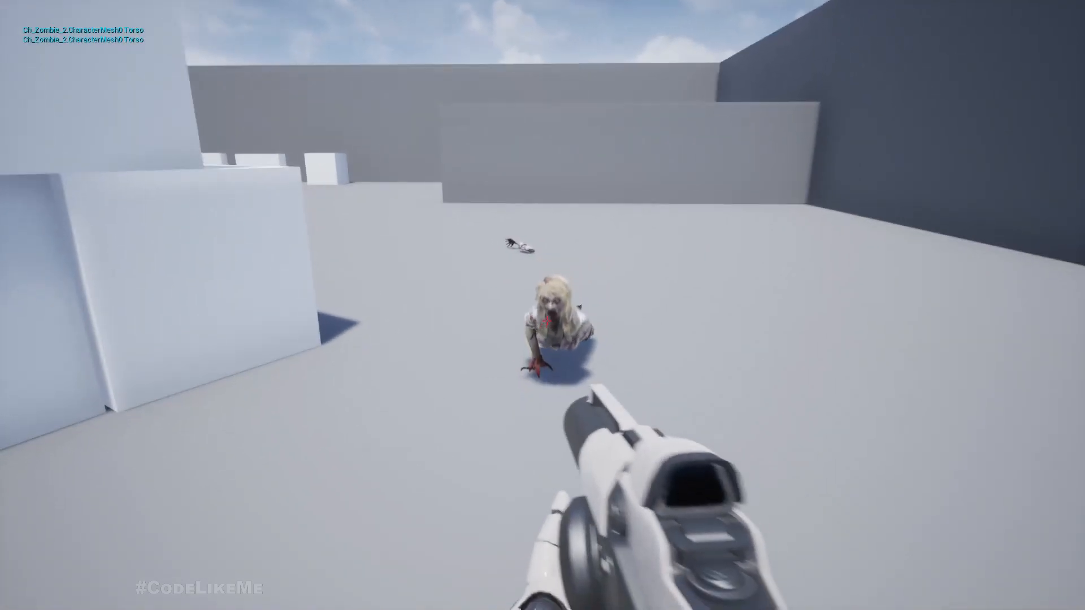
pyautogui.press('Escape')
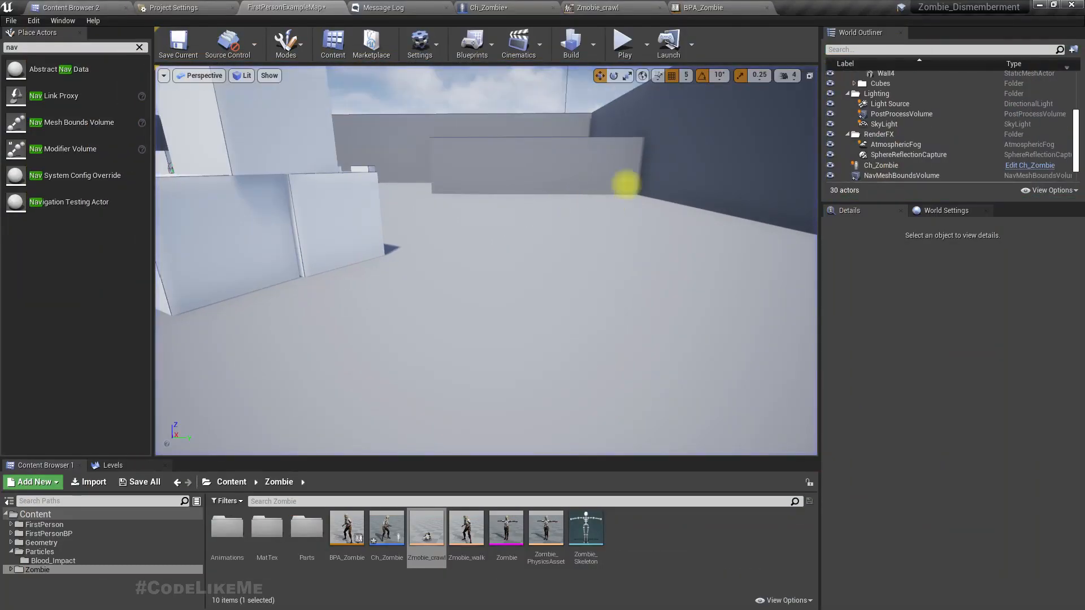
# - Back in Ch_Zombie, set the CharacterMovement component's Max Walk Speed to 50.0
pyautogui.click(538, 10)
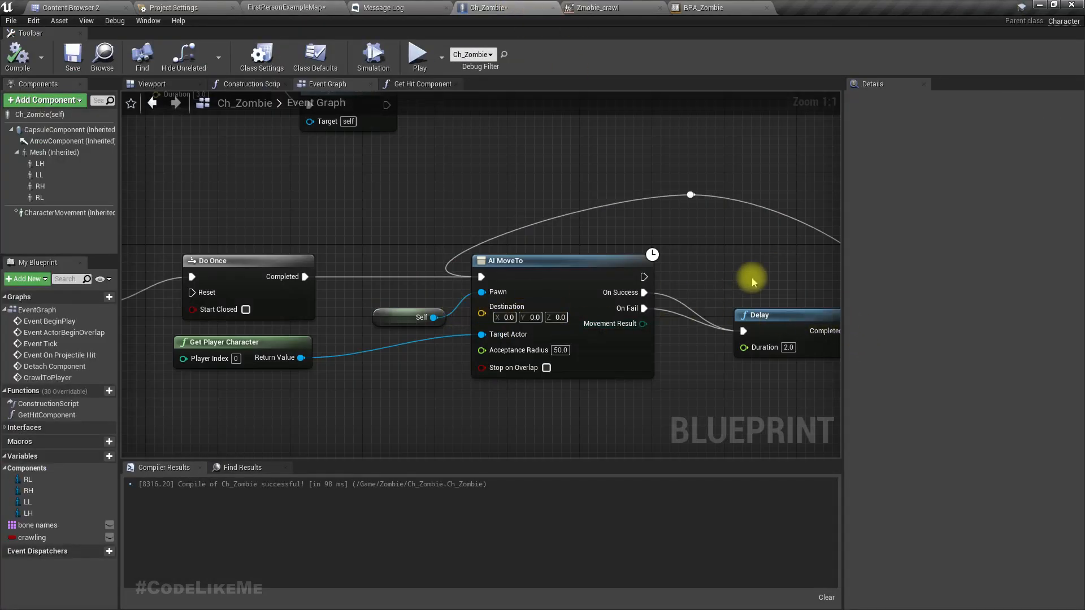
pyautogui.moveTo(752, 282); pyautogui.dragTo(590, 283, button='right')
pyautogui.click(34, 212)
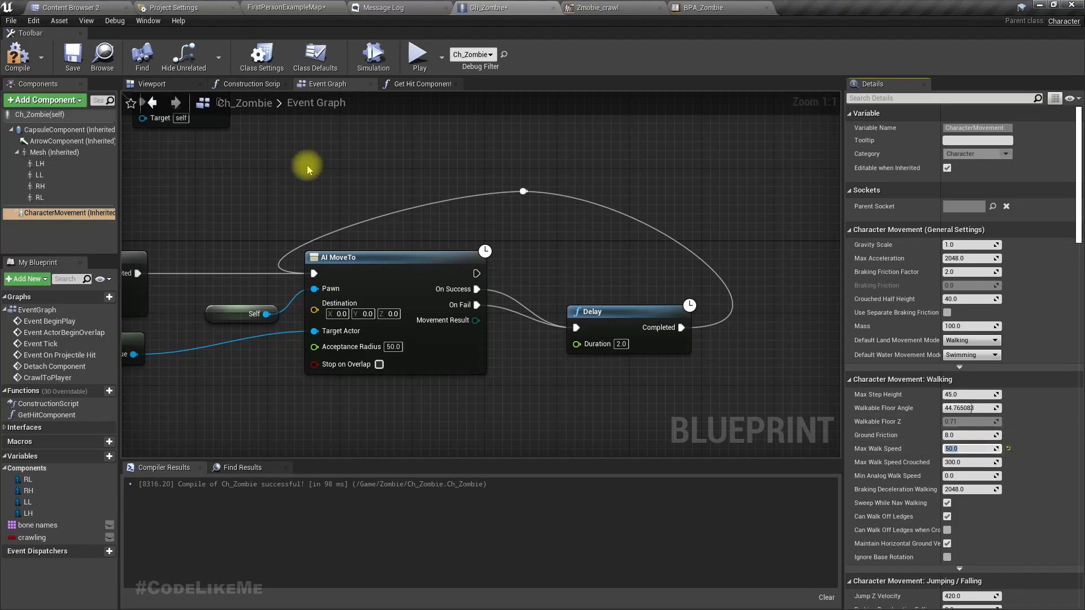
# - Play the level in full screen to check the zombie's slower approach, and return to the normal editor layout
pyautogui.click(286, 7)
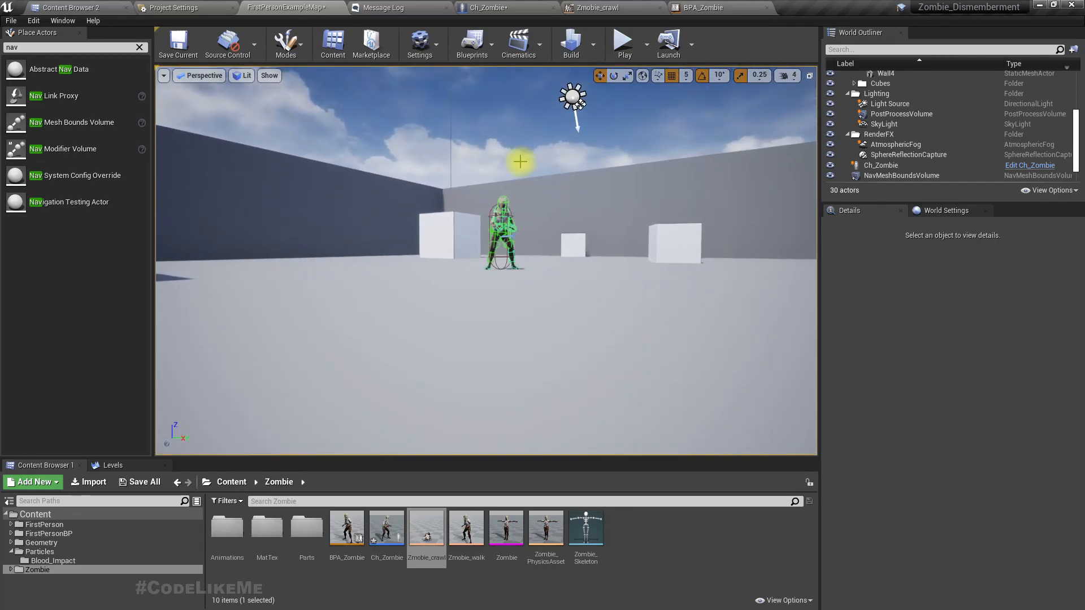
pyautogui.press('F11')
pyautogui.hotkey('alt', 'p')
pyautogui.click(519, 162)
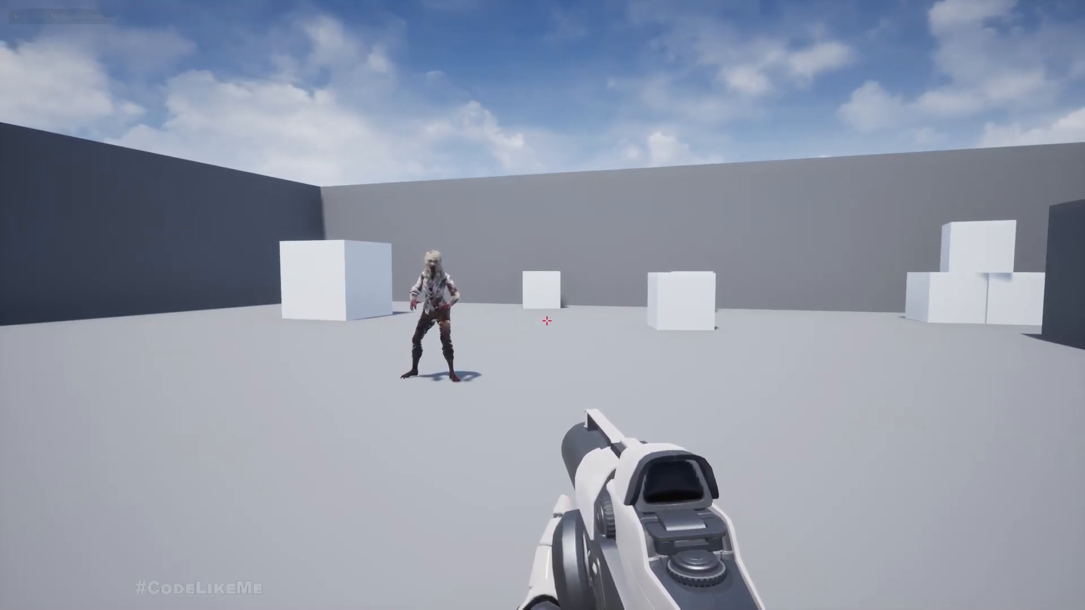
pyautogui.press('w')
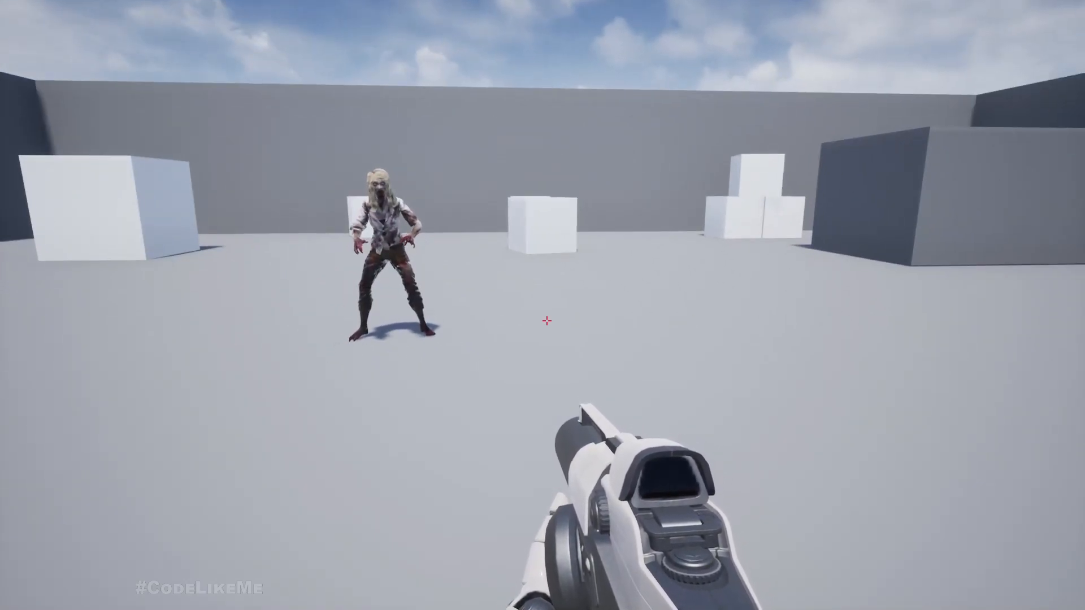
pyautogui.press('Escape')
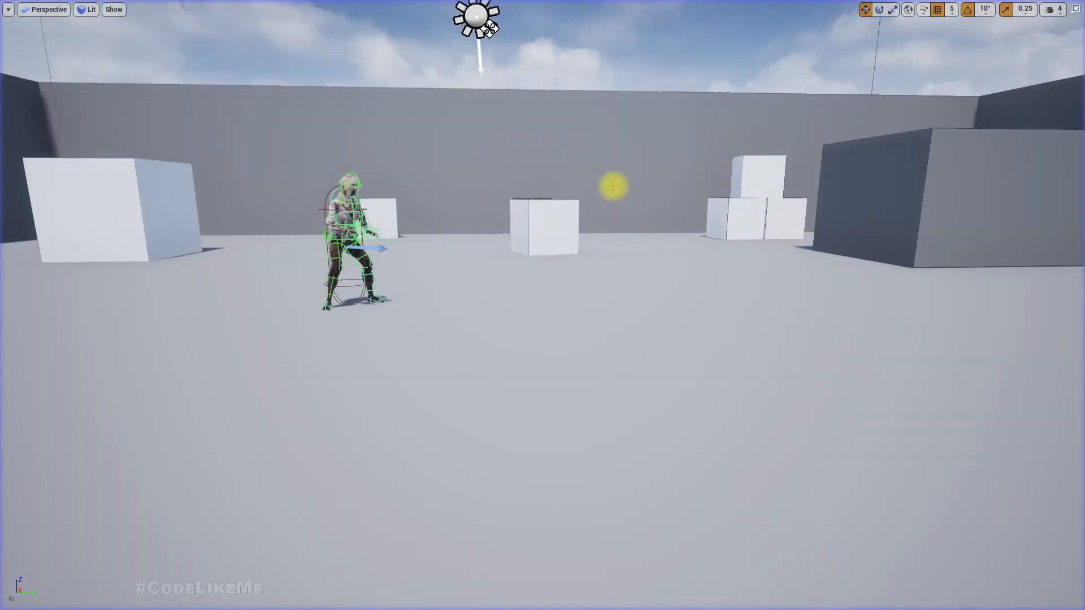
pyautogui.press('F11')
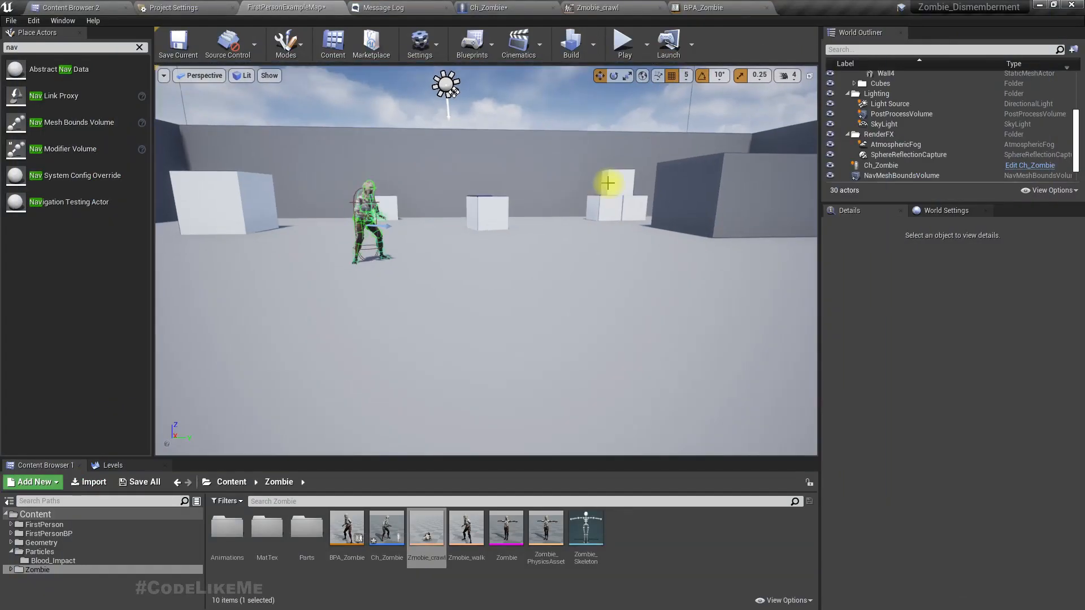
# - Open the Zmobie_walk blend space and move its Zombie_Walk sample to Speed 100.0
pyautogui.click(599, 8)
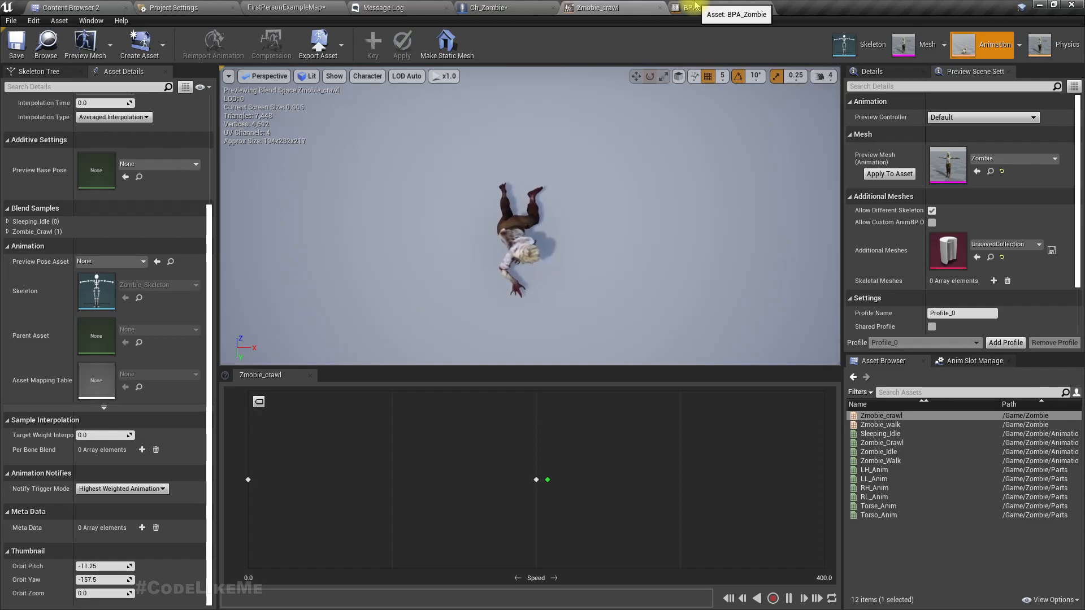
pyautogui.click(703, 8)
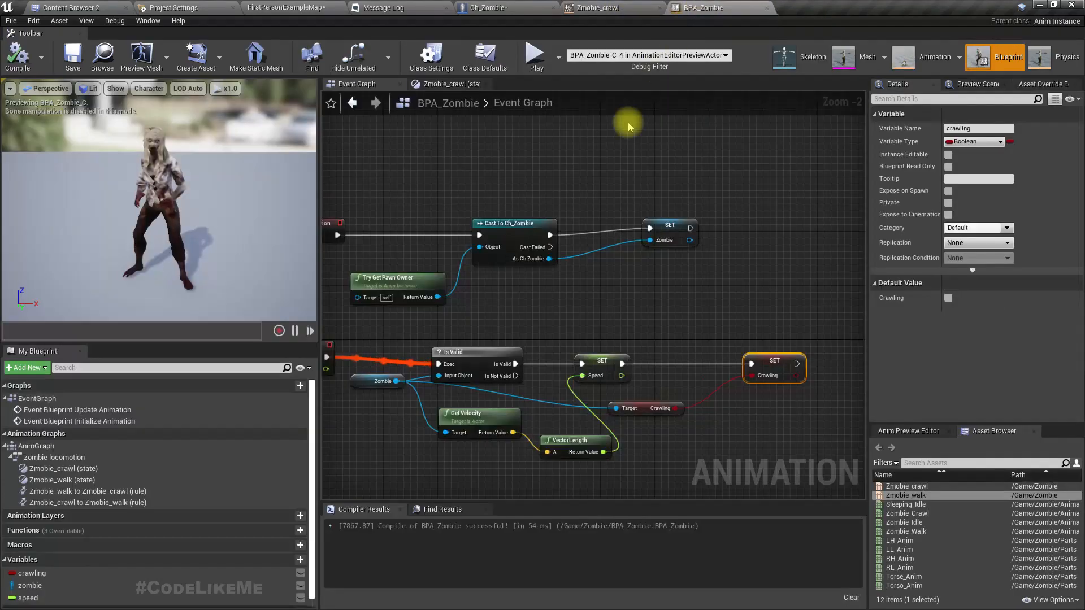
pyautogui.click(584, 8)
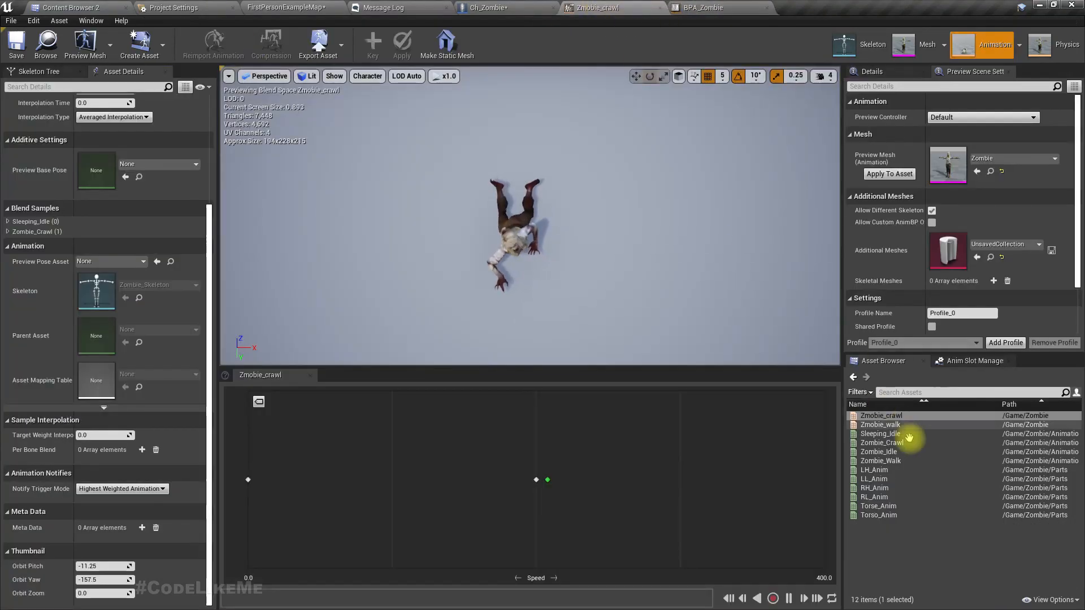
pyautogui.doubleClick(882, 425)
pyautogui.moveTo(535, 480); pyautogui.dragTo(418, 476)
pyautogui.click(403, 480)
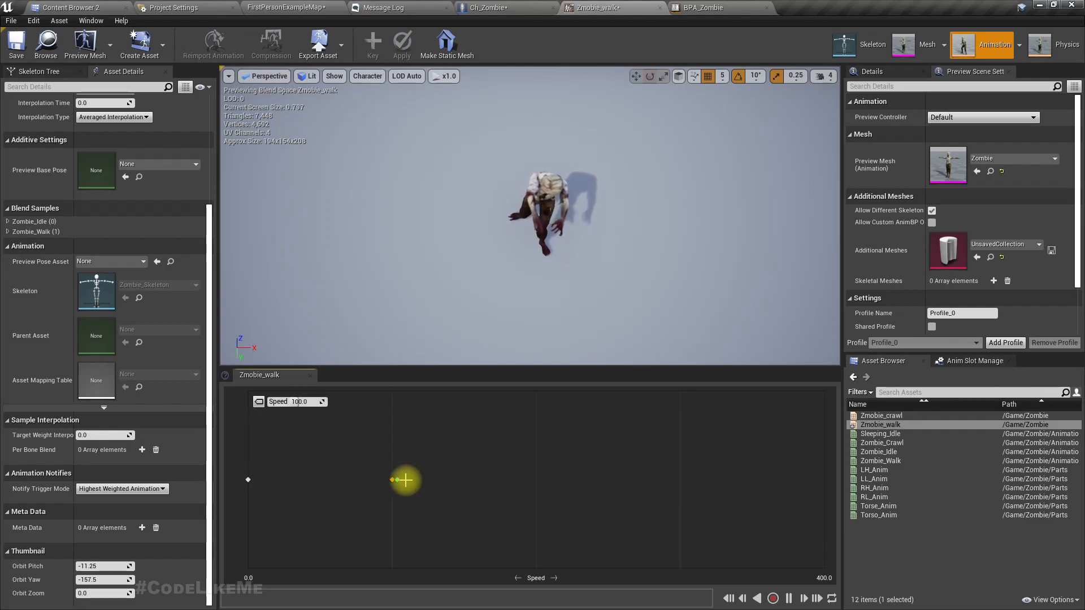
# - Check the walk preview, then set Max Walk Speed of Ch_Zombie's CharacterMovement component to 100.0
pyautogui.press('shift')
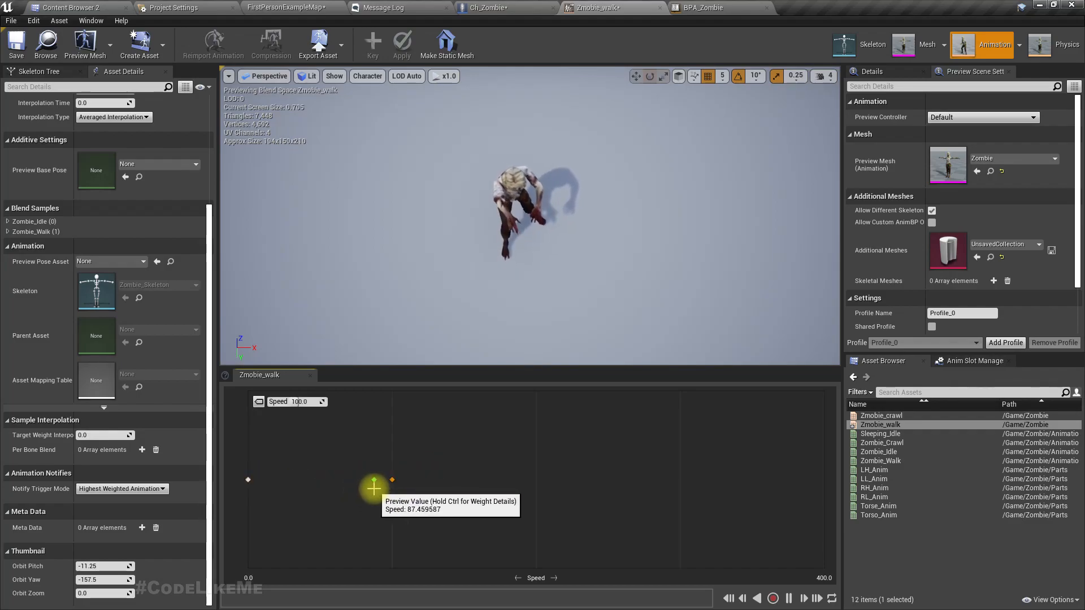
pyautogui.click(530, 6)
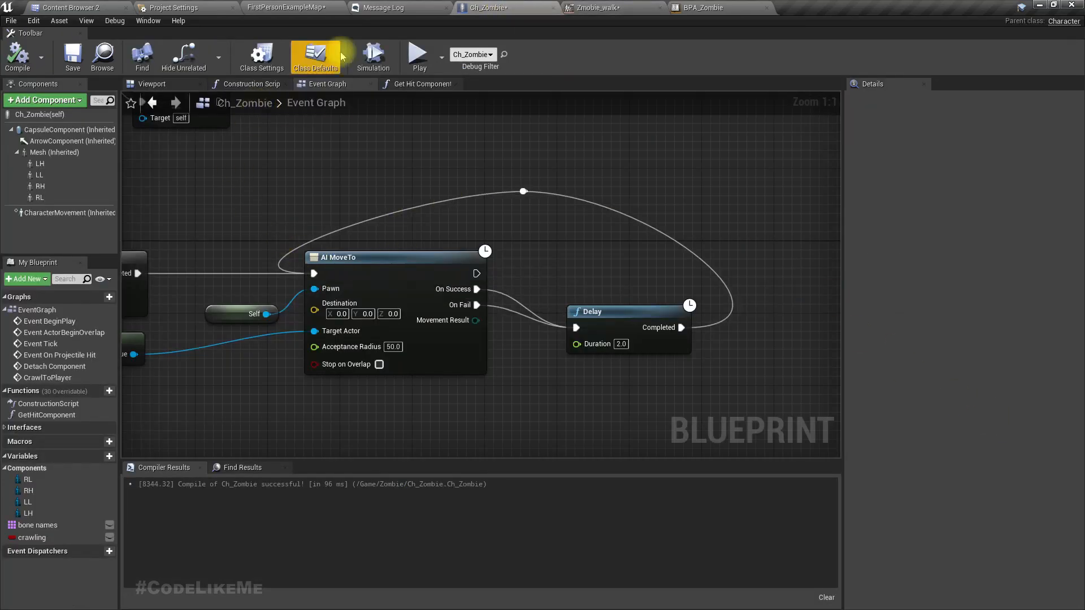
pyautogui.click(68, 213)
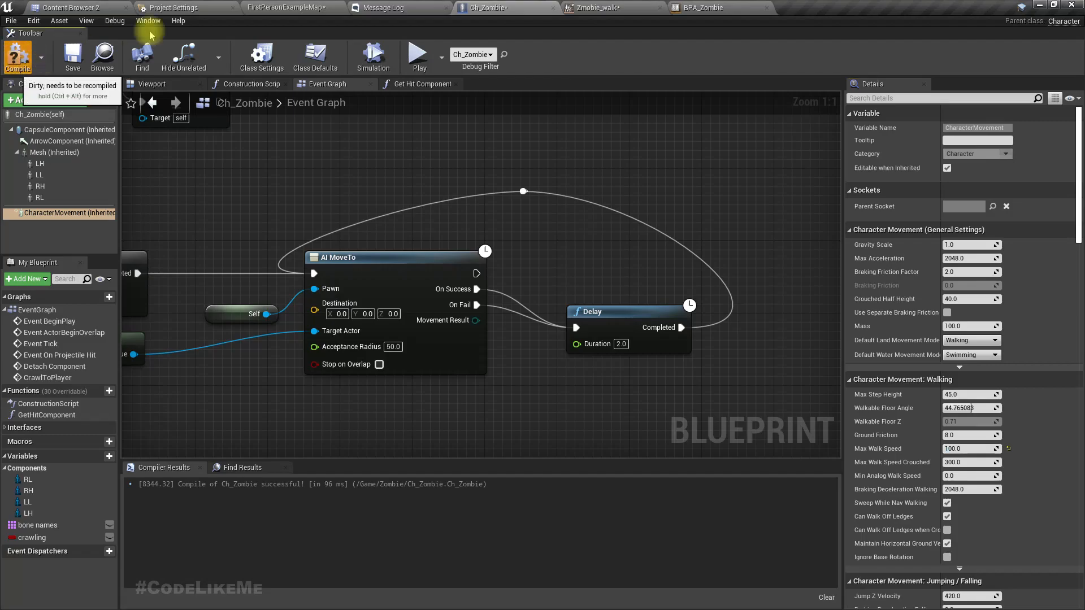
# - Play FirstPersonExampleMap in full screen, shoot the approaching zombie to test its walk and crawl speed, and end the session
pyautogui.click(285, 7)
pyautogui.press('F11')
pyautogui.hotkey('alt', 'p')
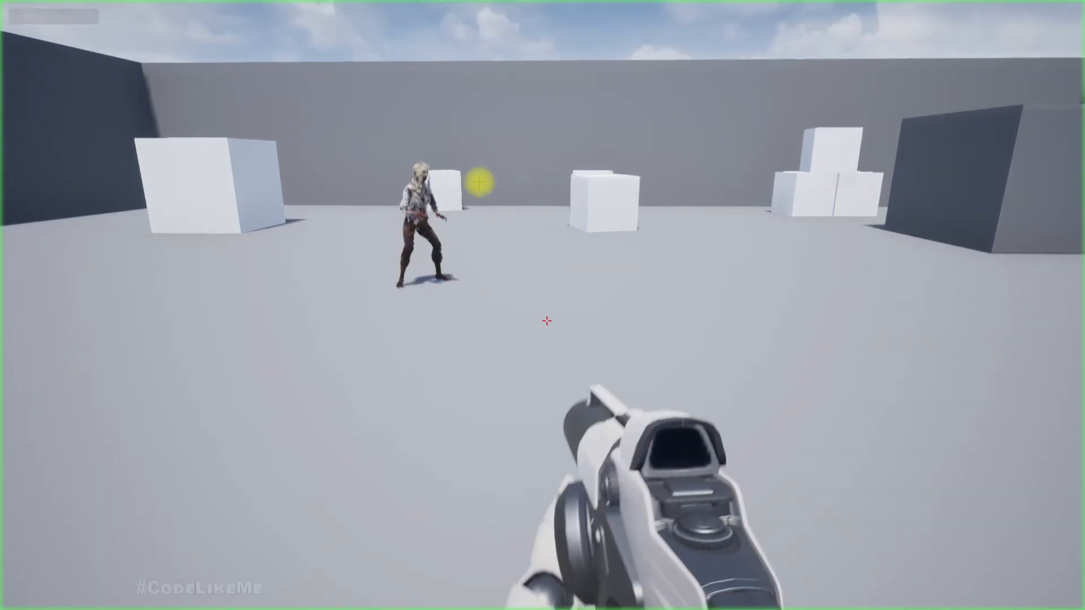
pyautogui.click(449, 179)
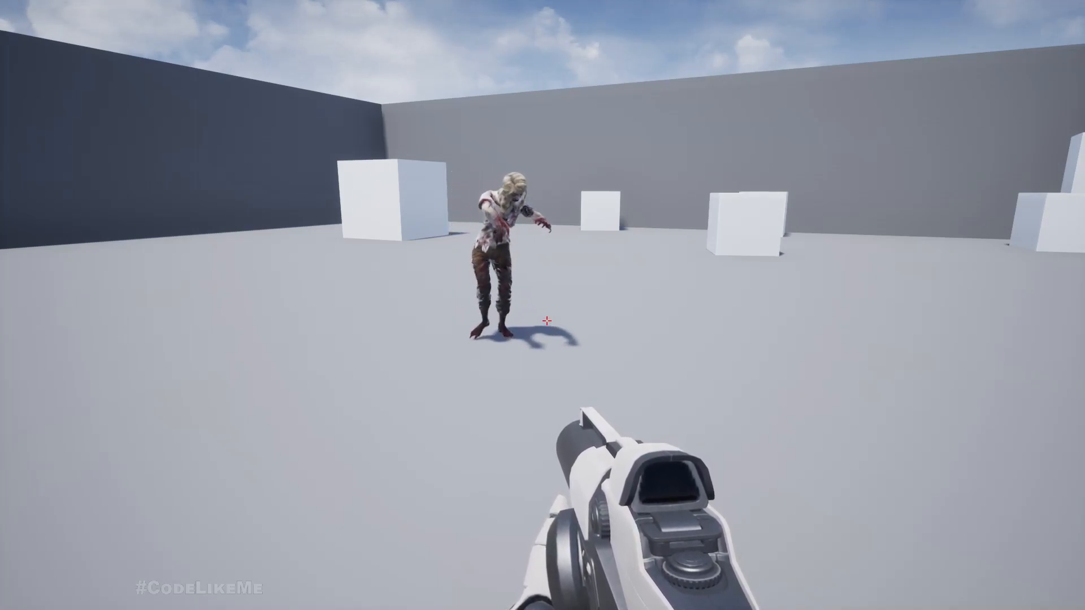
pyautogui.press('s')
pyautogui.click(547, 320)
pyautogui.click(546, 321)
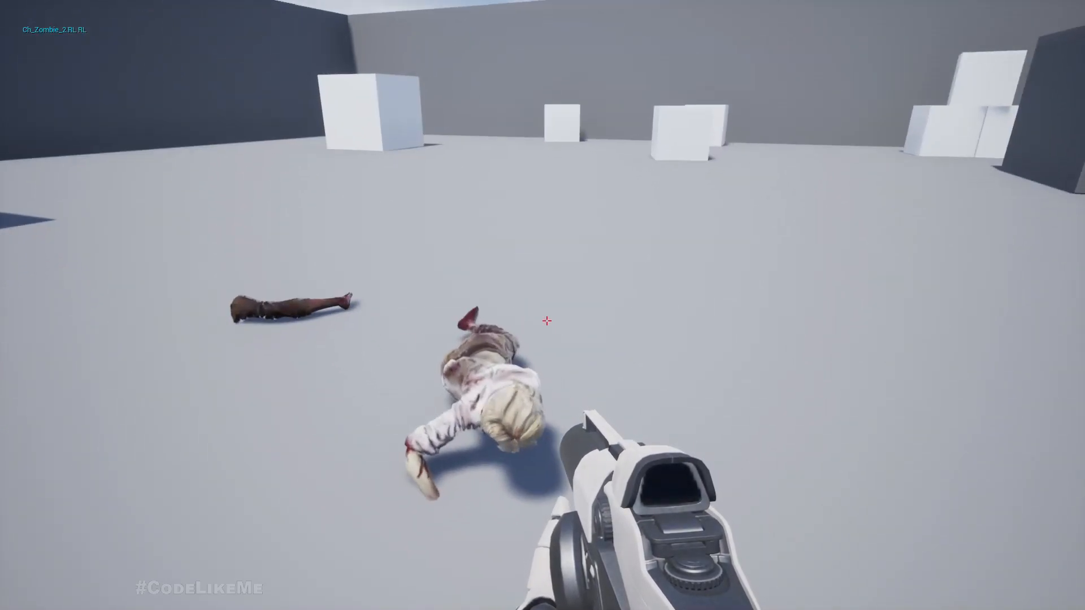
pyautogui.press('Escape')
pyautogui.press('F11')
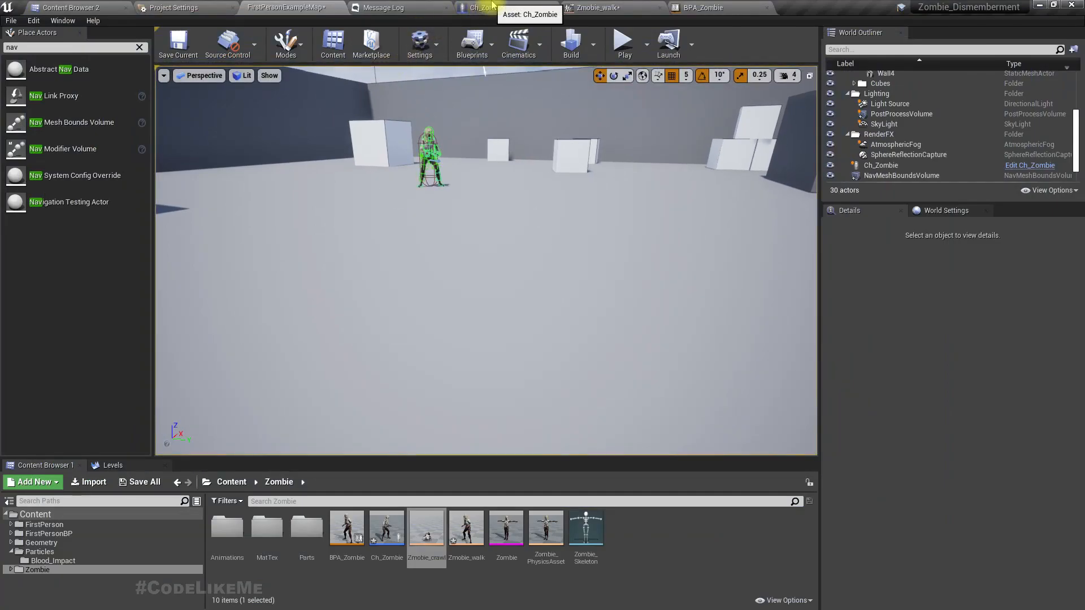
# - In the Zmobie_walk blend space, set the Rate Scale of the Zombie_Walk sample at Speed 100.0 to 1.3
pyautogui.click(486, 7)
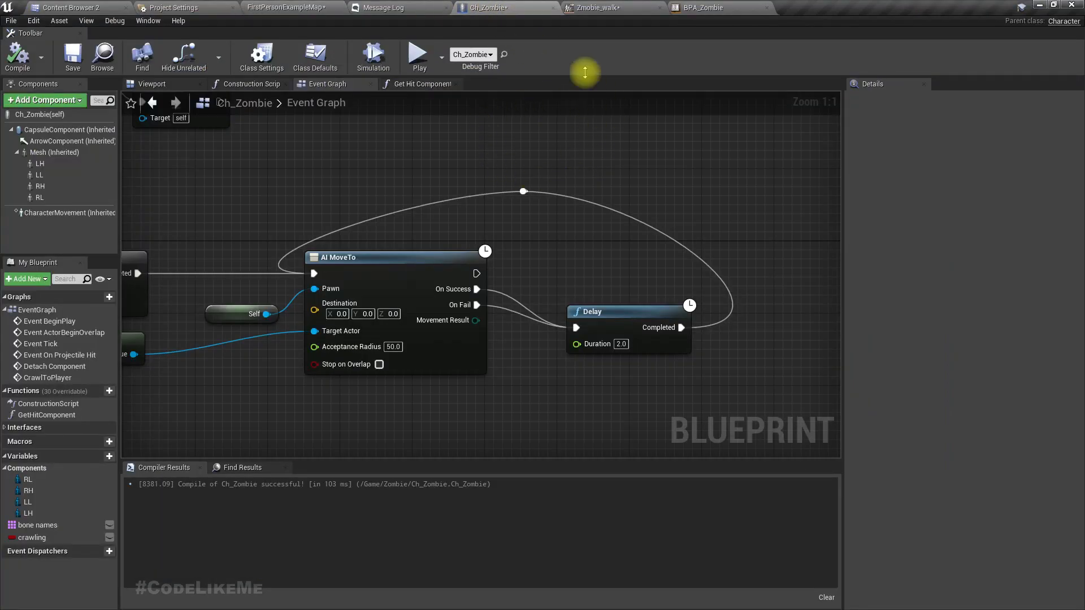
pyautogui.click(598, 7)
pyautogui.moveTo(893, 416); pyautogui.dragTo(541, 498)
pyautogui.moveTo(435, 478)
pyautogui.mouseDown()
pyautogui.moveTo(497, 484)
pyautogui.moveTo(395, 484)
pyautogui.mouseUp()
pyautogui.rightClick(392, 479)
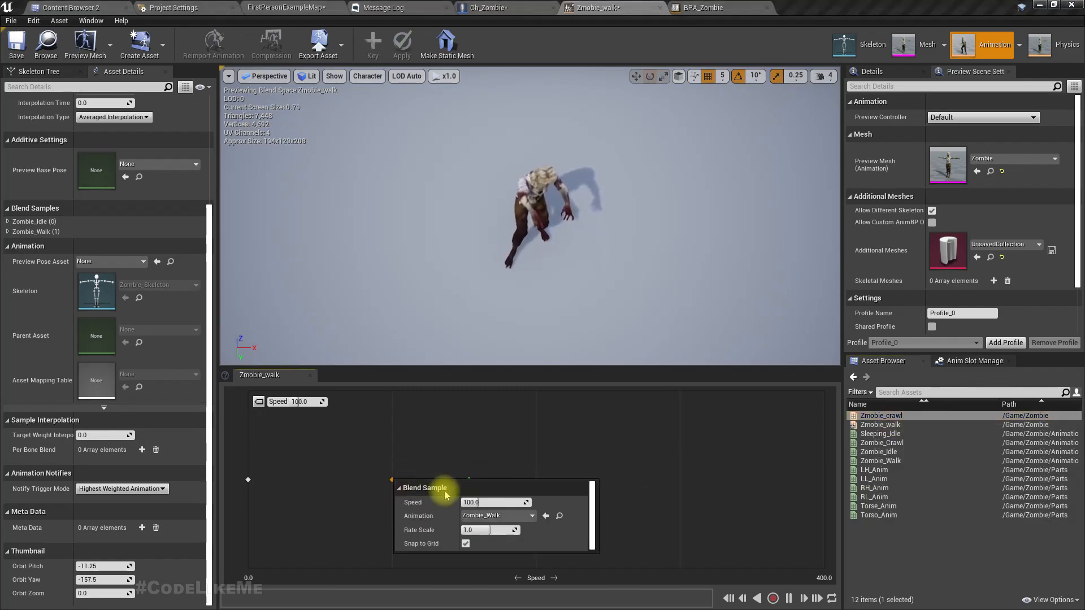
pyautogui.click(499, 530)
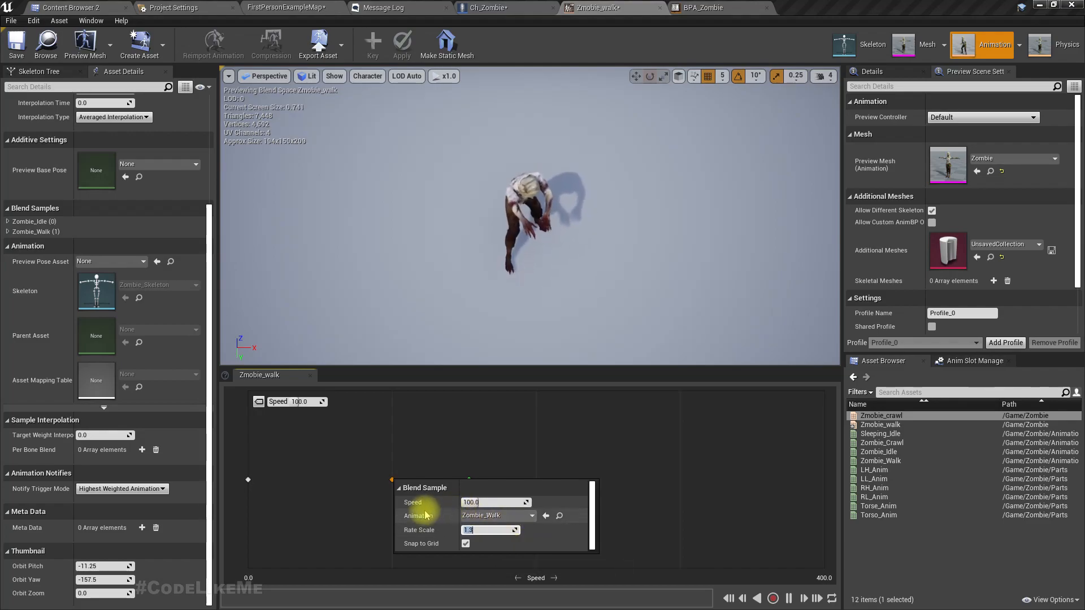
pyautogui.click(367, 489)
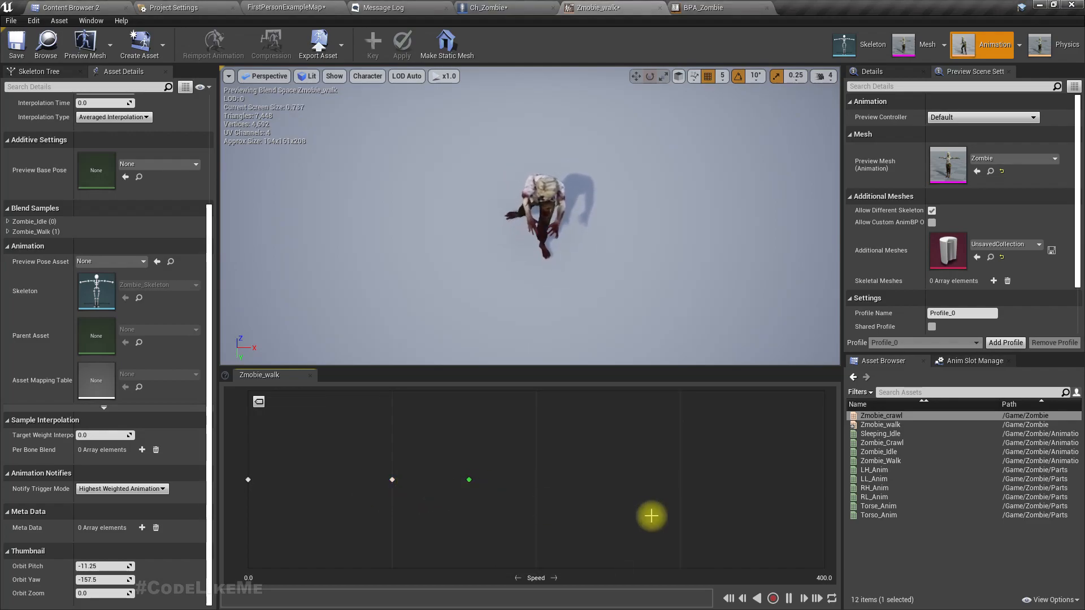
# - In the Zmobie_crawl blend space, move the Zombie_Crawl sample to Speed 100.0 and save the asset
pyautogui.press('shift')
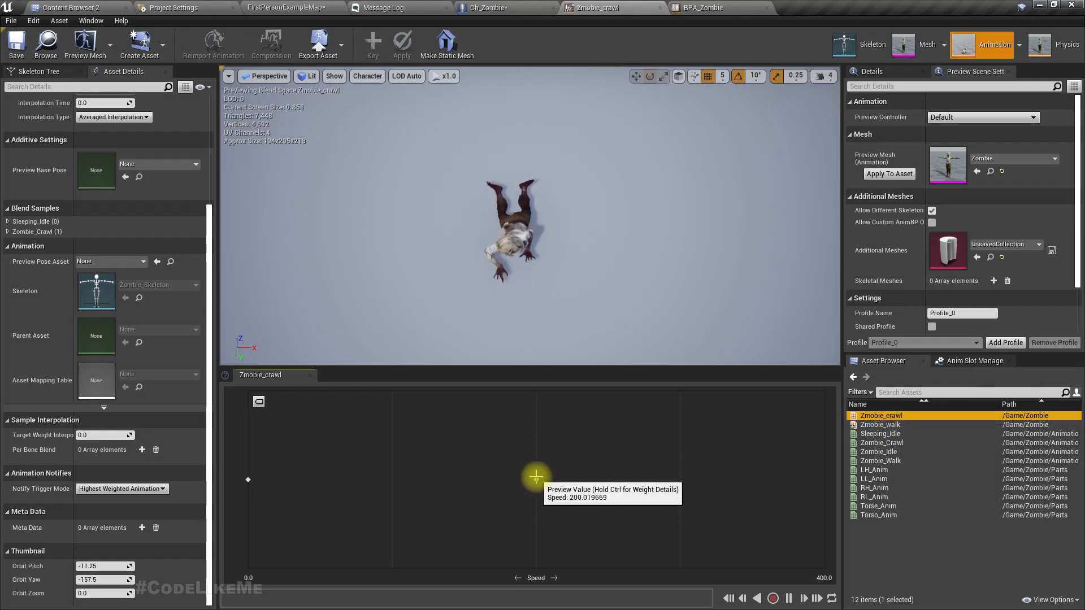
pyautogui.moveTo(539, 481); pyautogui.dragTo(399, 467)
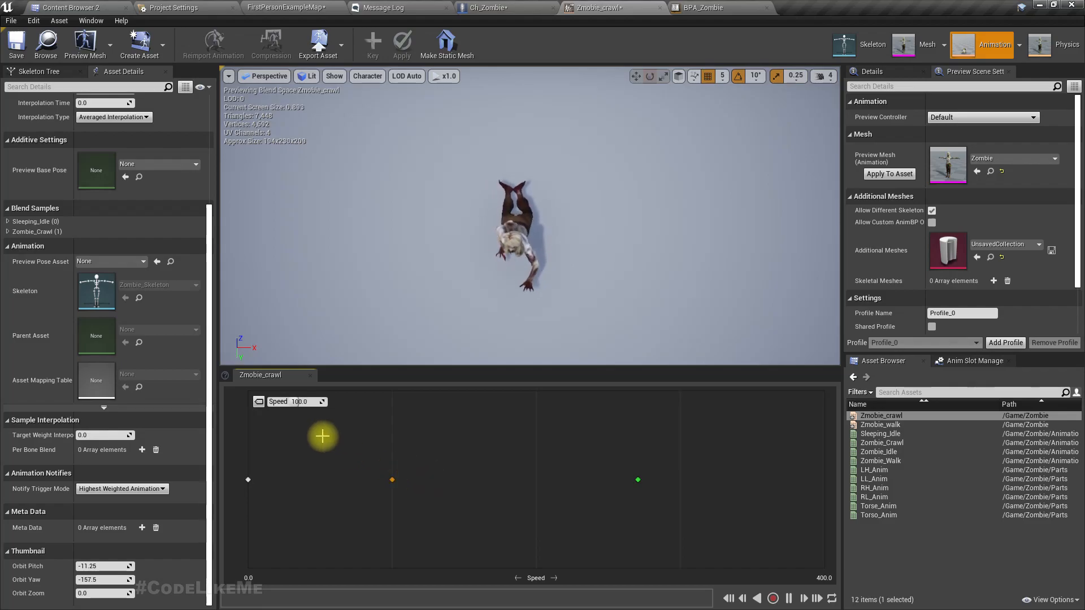
pyautogui.click(11, 54)
# - Play the level in full screen, shoot off a zombie leg to check how it crawls and turns, and end the session
pyautogui.click(286, 7)
pyautogui.moveTo(497, 185); pyautogui.dragTo(497, 173, button='right')
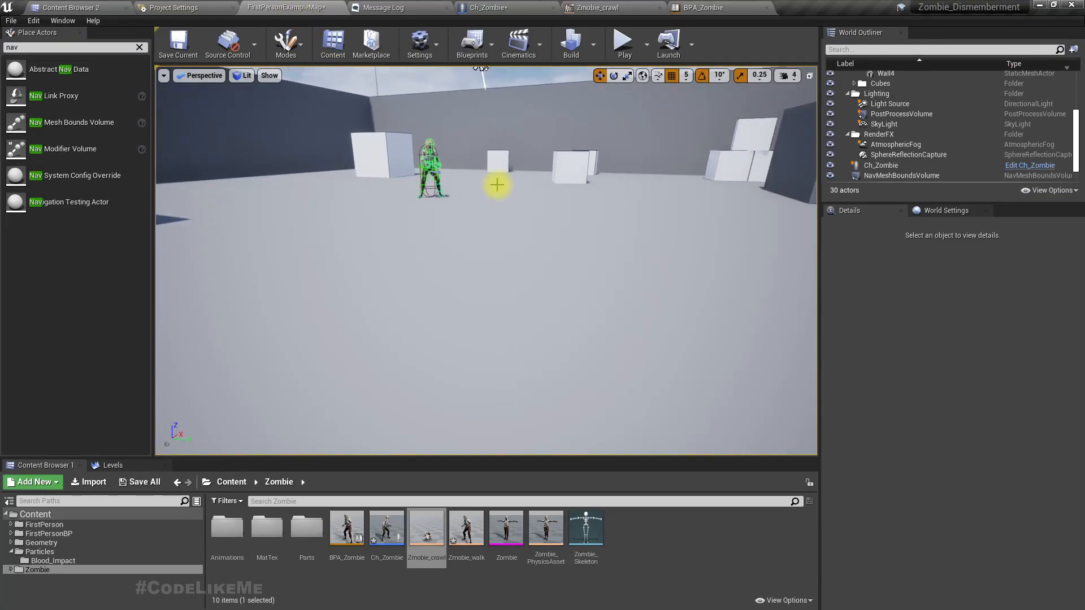
pyautogui.press('F11')
pyautogui.hotkey('alt', 'p')
pyautogui.click(497, 185)
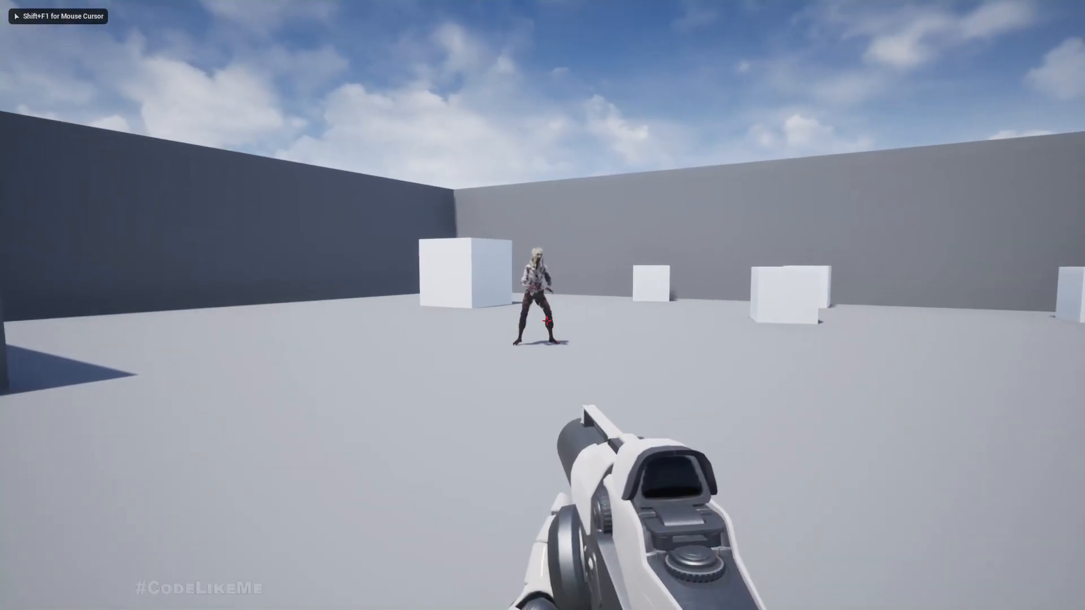
pyautogui.click(547, 321)
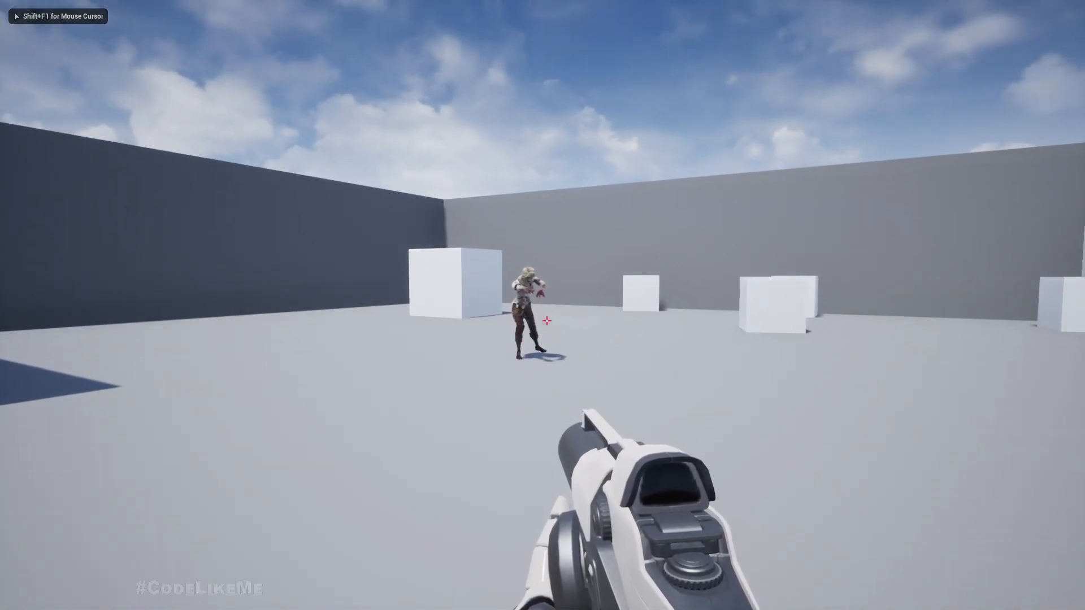
pyautogui.click(547, 321)
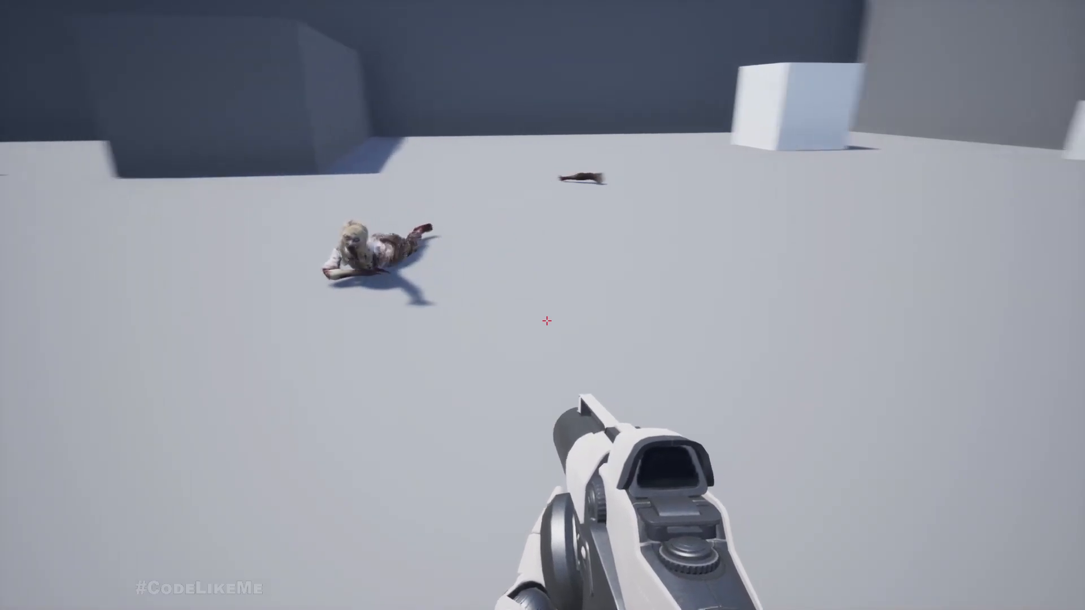
pyautogui.press('d')
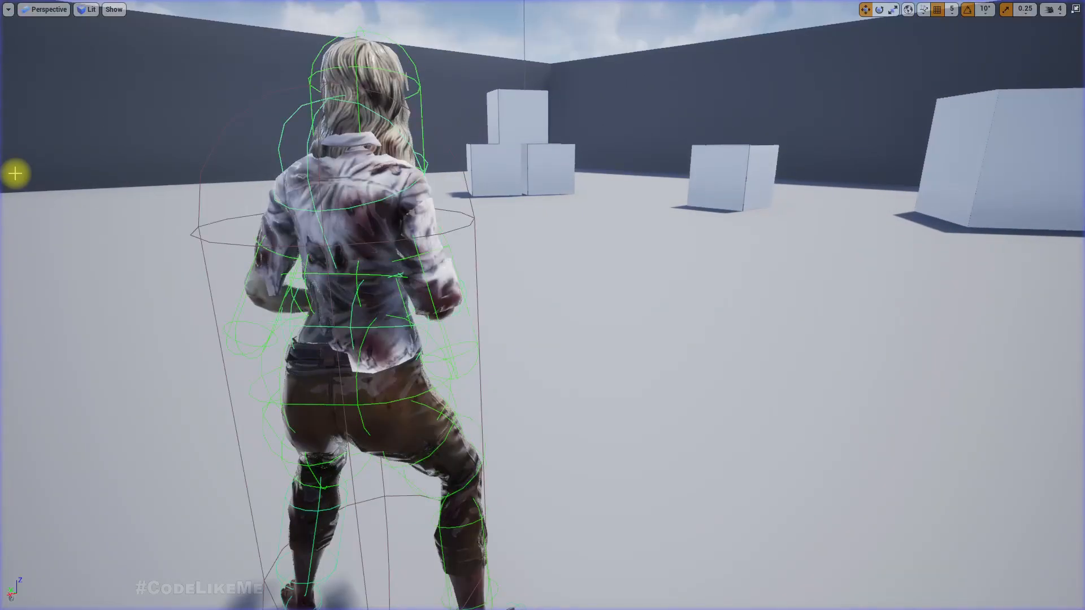
pyautogui.press('F11')
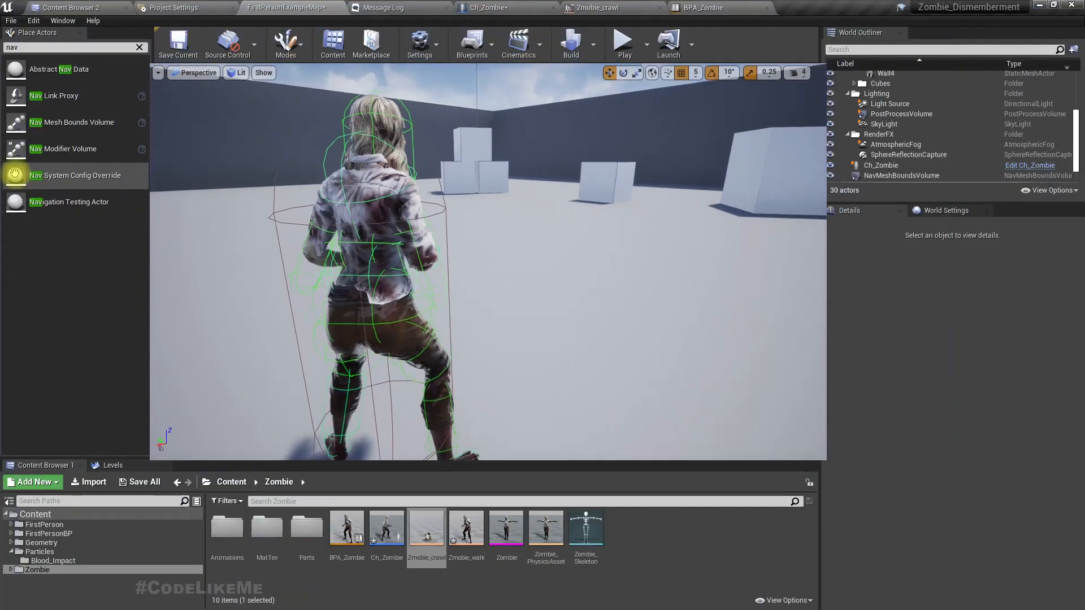
# - In Ch_Zombie's class defaults, disable Use Controller Rotation Yaw
pyautogui.click(508, 7)
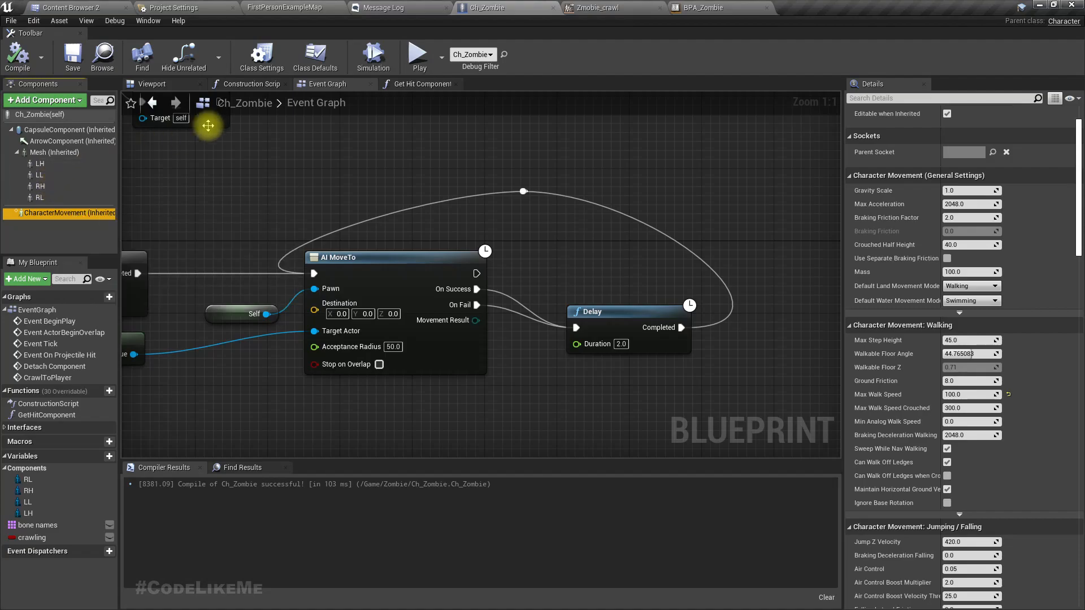
pyautogui.click(44, 116)
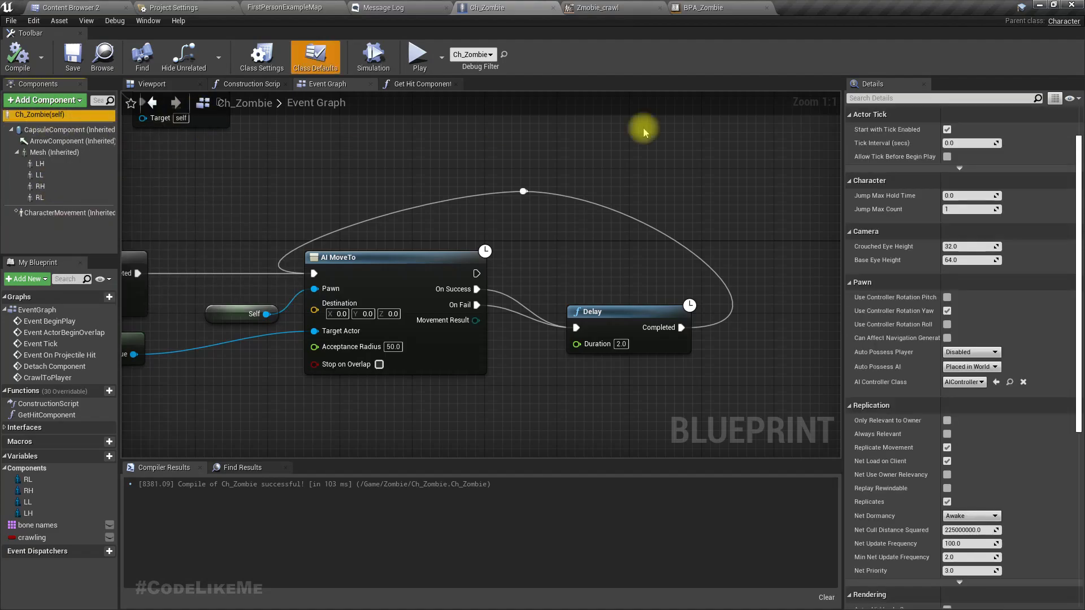
pyautogui.click(873, 97)
pyautogui.write('use co')
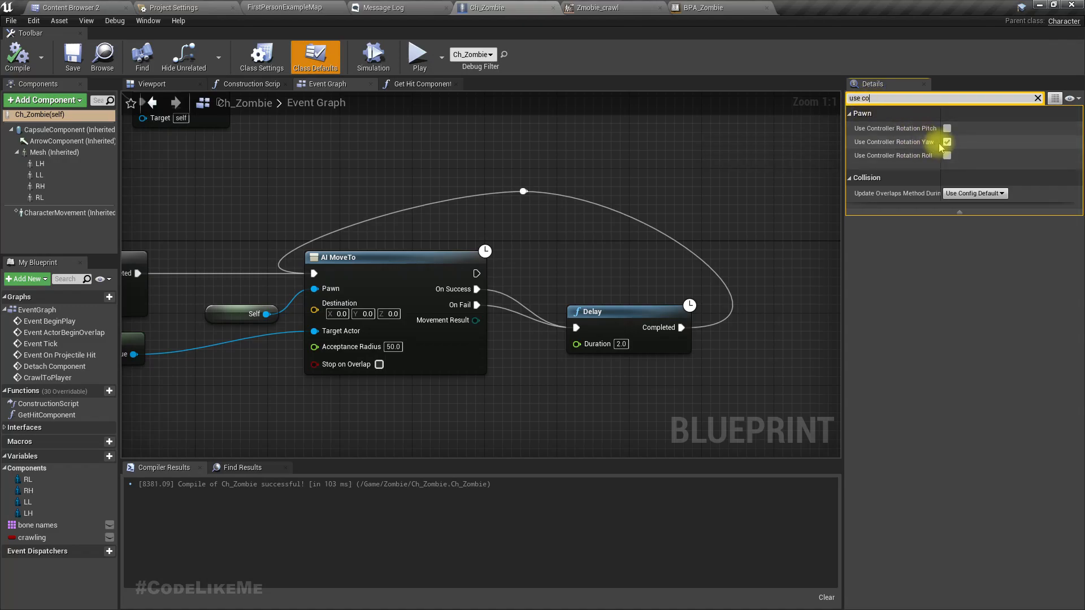
pyautogui.click(947, 142)
pyautogui.click(1037, 99)
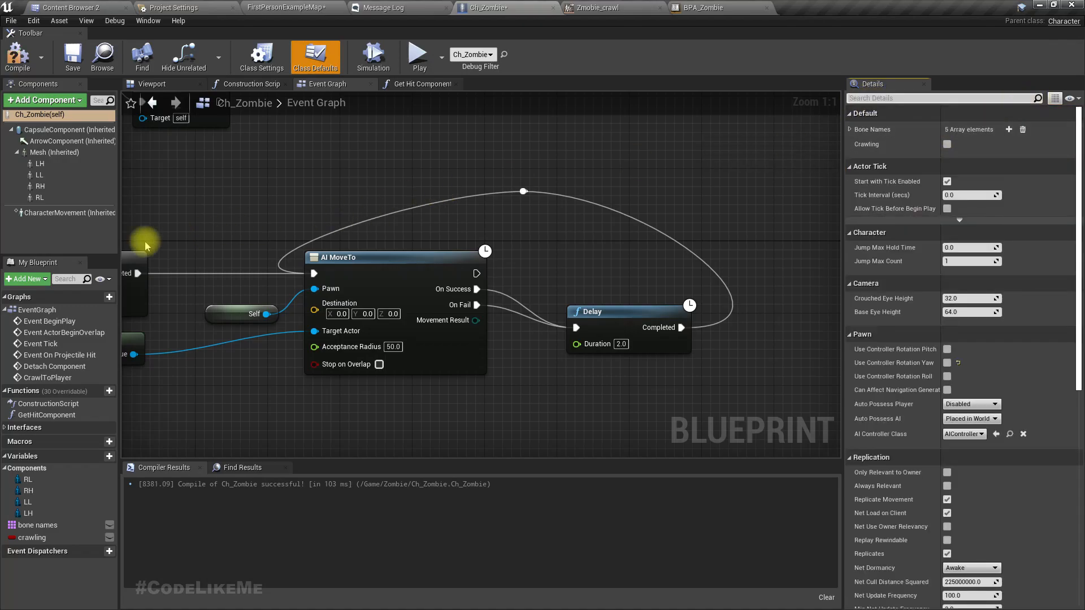
# - Enable Orient Rotation to Movement on the CharacterMovement component and compile Ch_Zombie
pyautogui.click(67, 212)
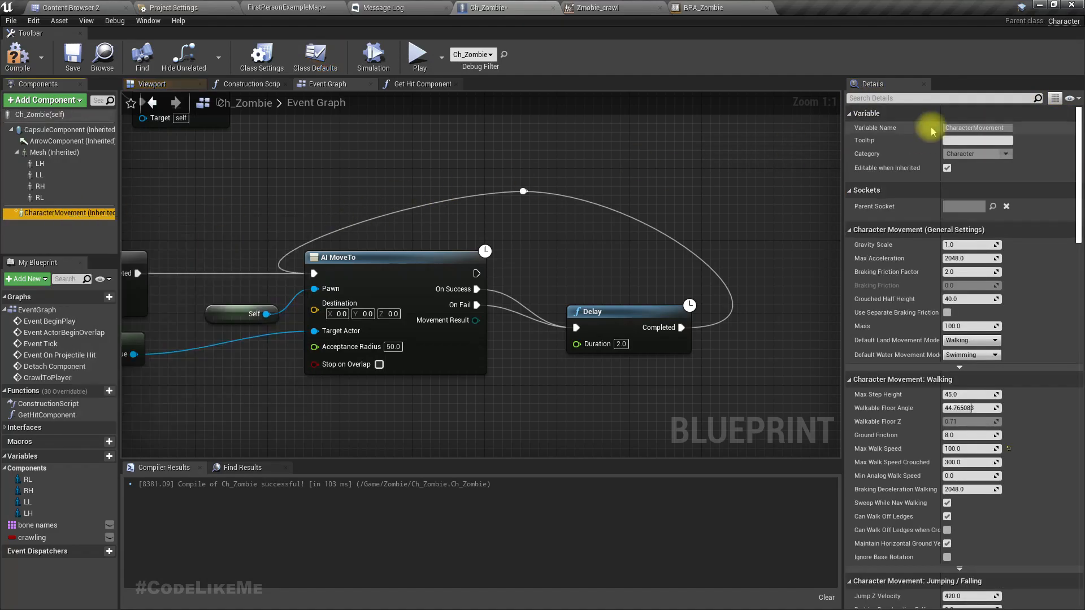
pyautogui.click(865, 97)
pyautogui.write('orient')
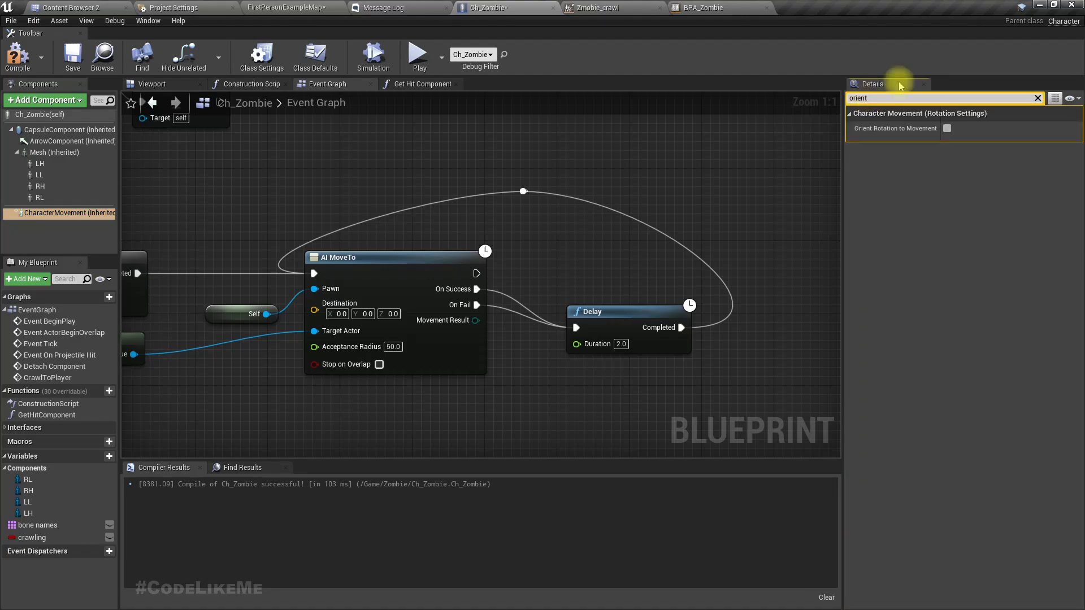
pyautogui.click(947, 128)
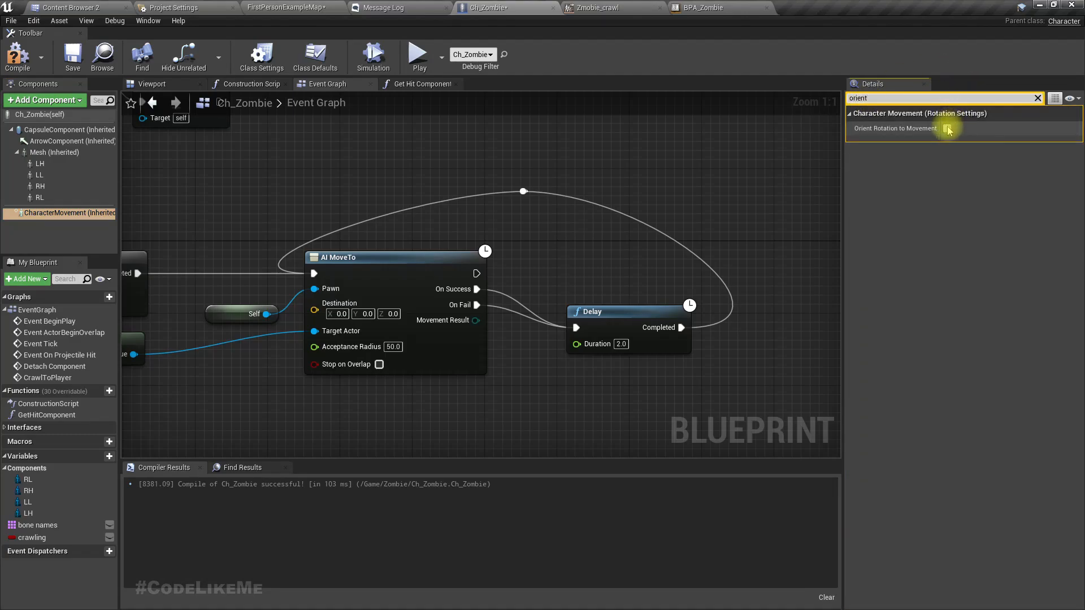
pyautogui.click(1037, 99)
pyautogui.click(8, 63)
# - Play the level in full screen and move around the zombie to check how it turns while walking
pyautogui.click(286, 7)
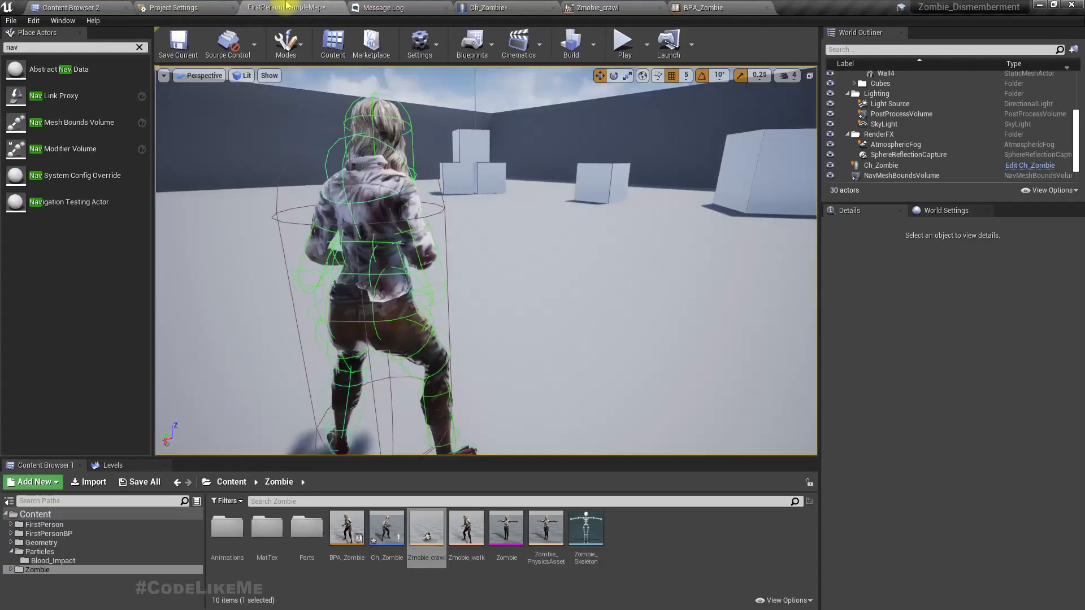
pyautogui.press('s')
pyautogui.moveTo(291, 185); pyautogui.dragTo(291, 184, button='right')
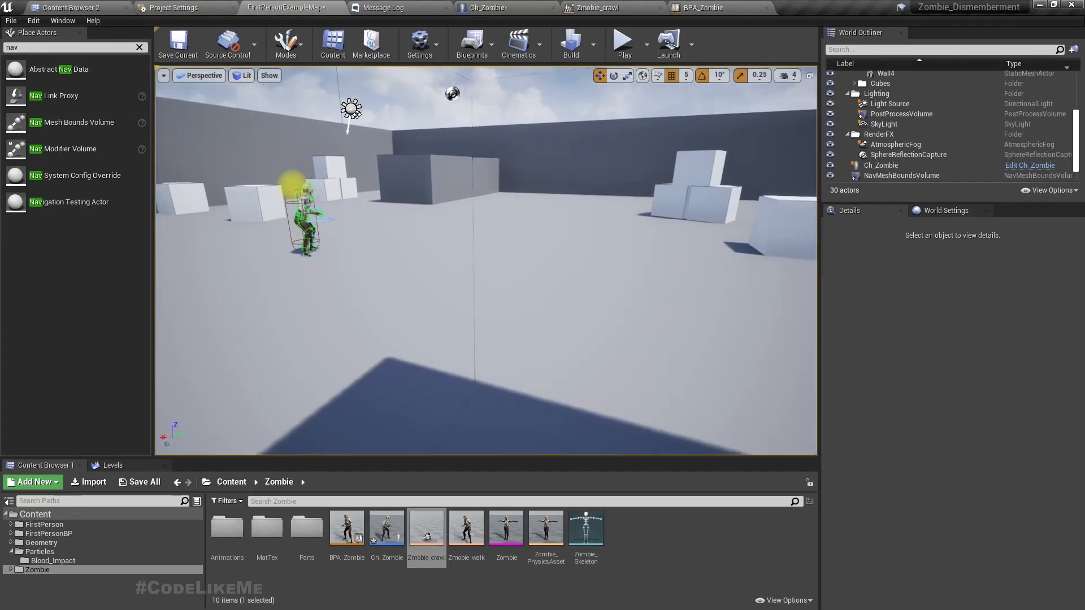
pyautogui.press('F11')
pyautogui.hotkey('alt', 'p')
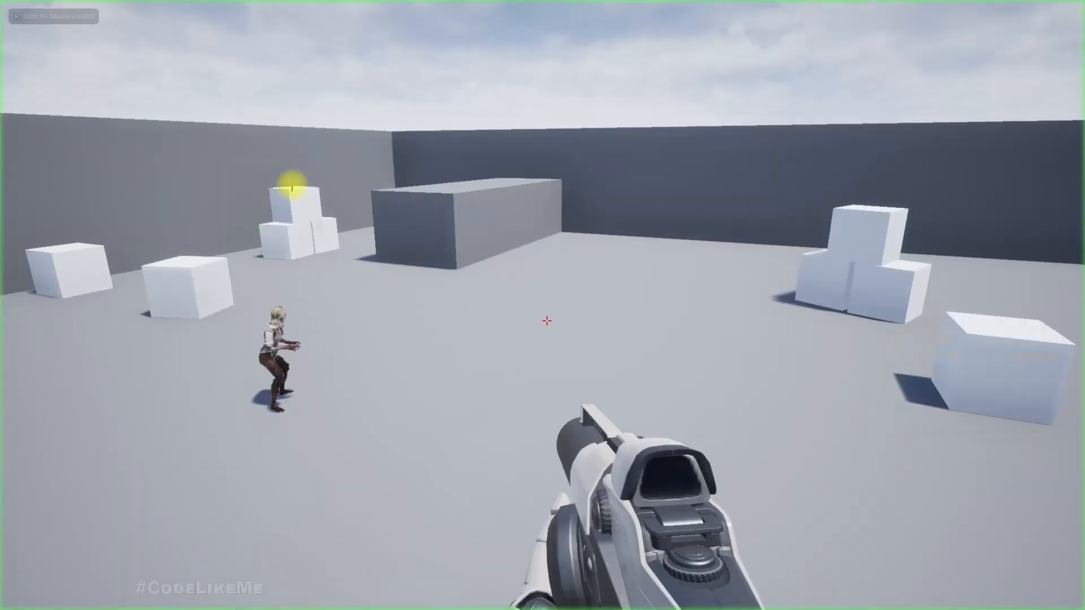
pyautogui.press('s')
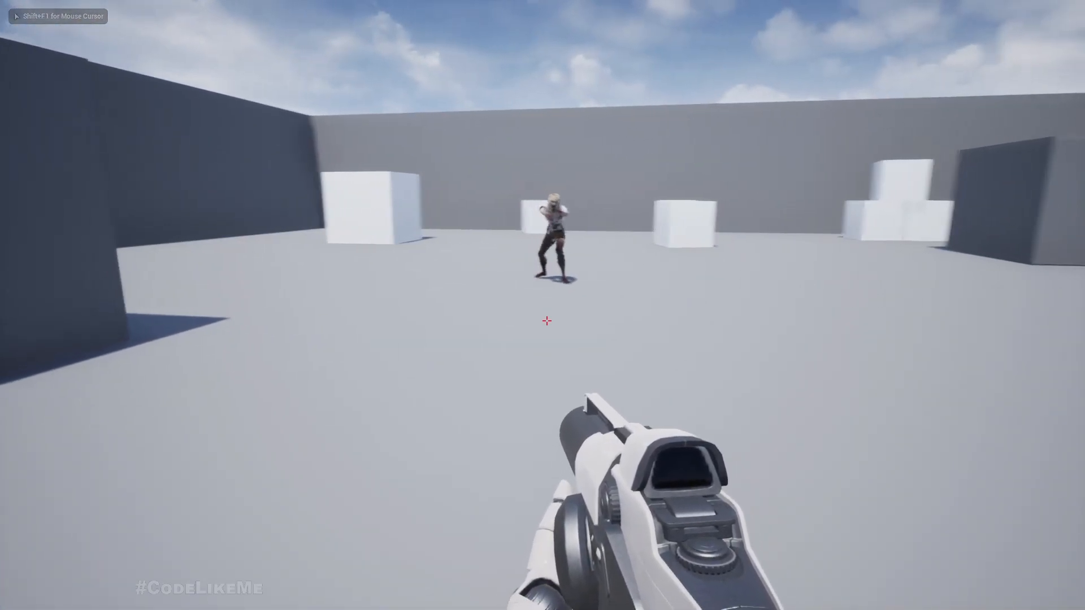
pyautogui.press('a')
pyautogui.press('d')
pyautogui.press('d')
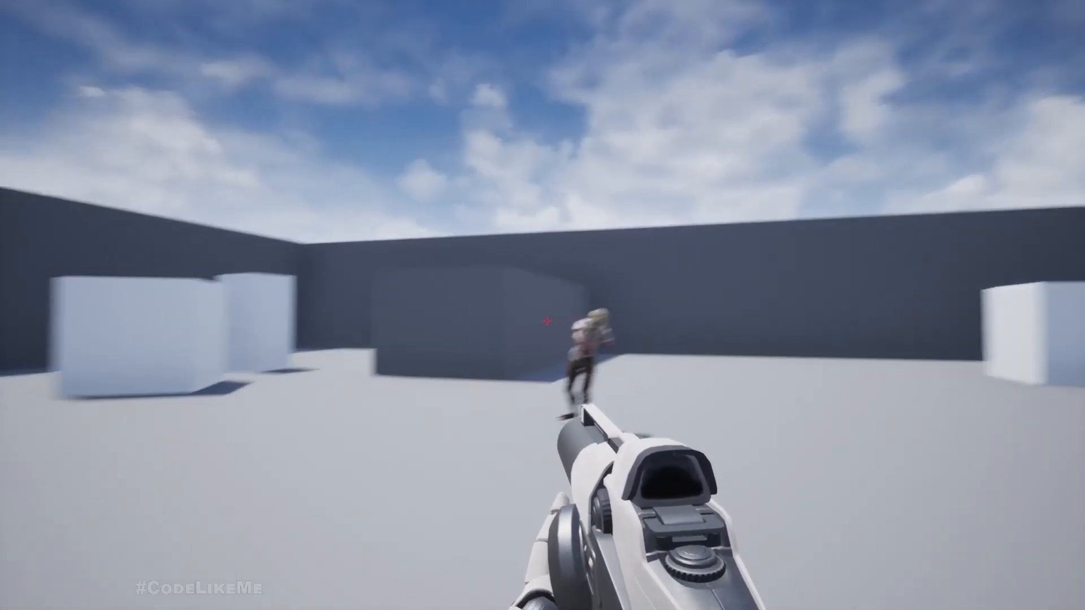
# - Shoot off the zombie's limbs, move around it to check how it crawls and turns, and end the play session
pyautogui.click(546, 321)
pyautogui.click(546, 321)
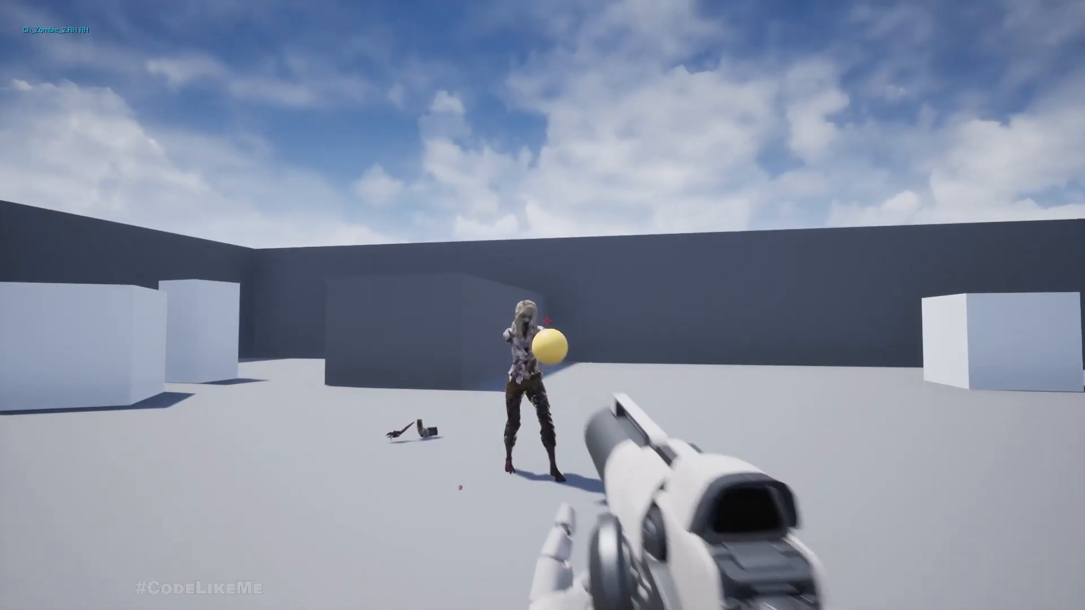
pyautogui.click(546, 321)
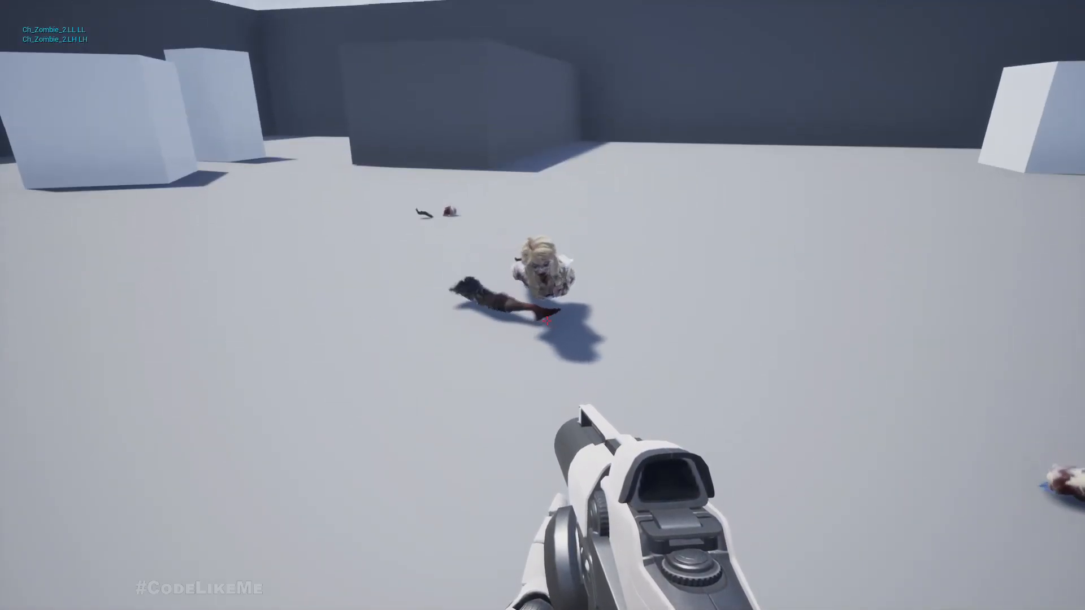
pyautogui.press('s')
pyautogui.press('w')
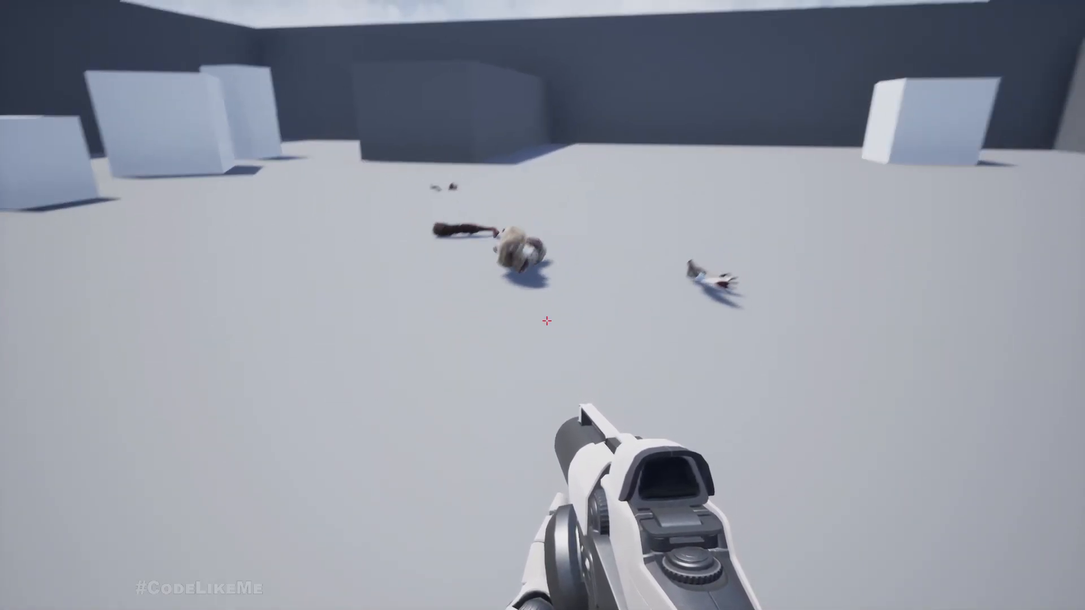
pyautogui.click(546, 321)
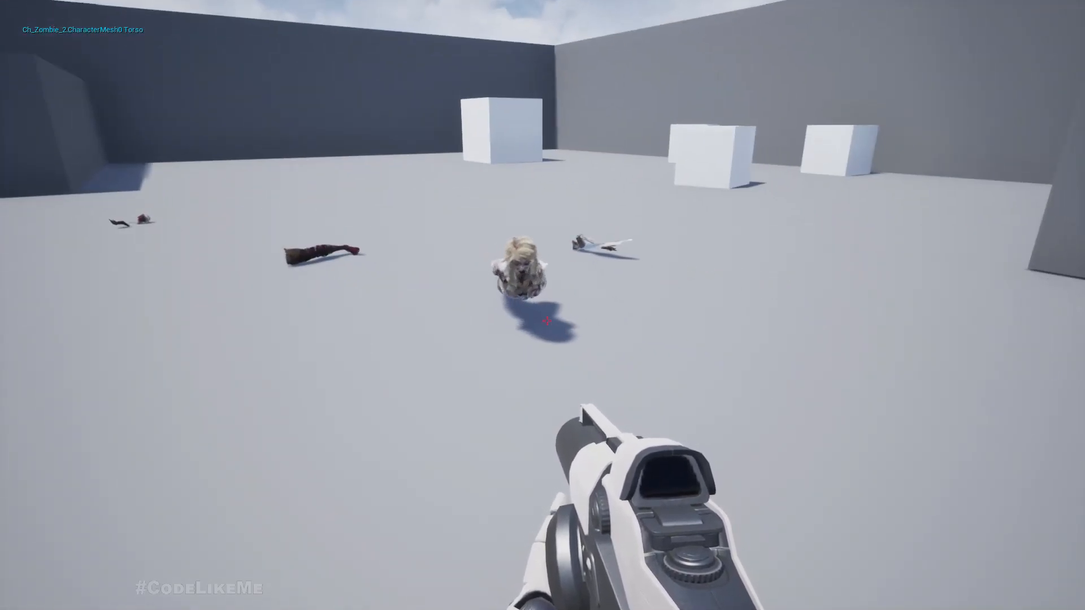
pyautogui.press('s')
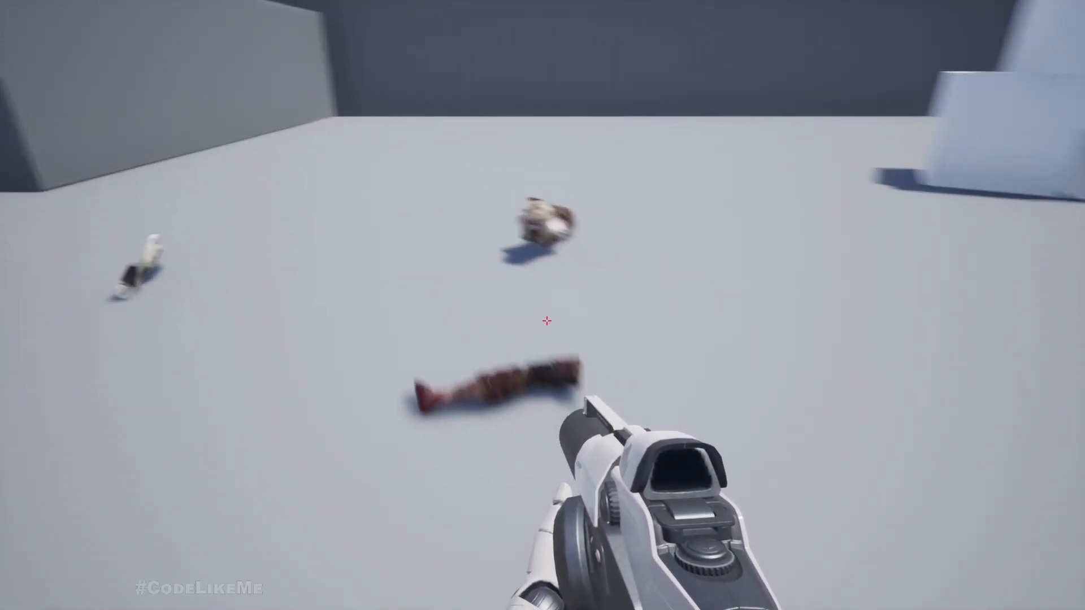
pyautogui.press('d')
pyautogui.press('d')
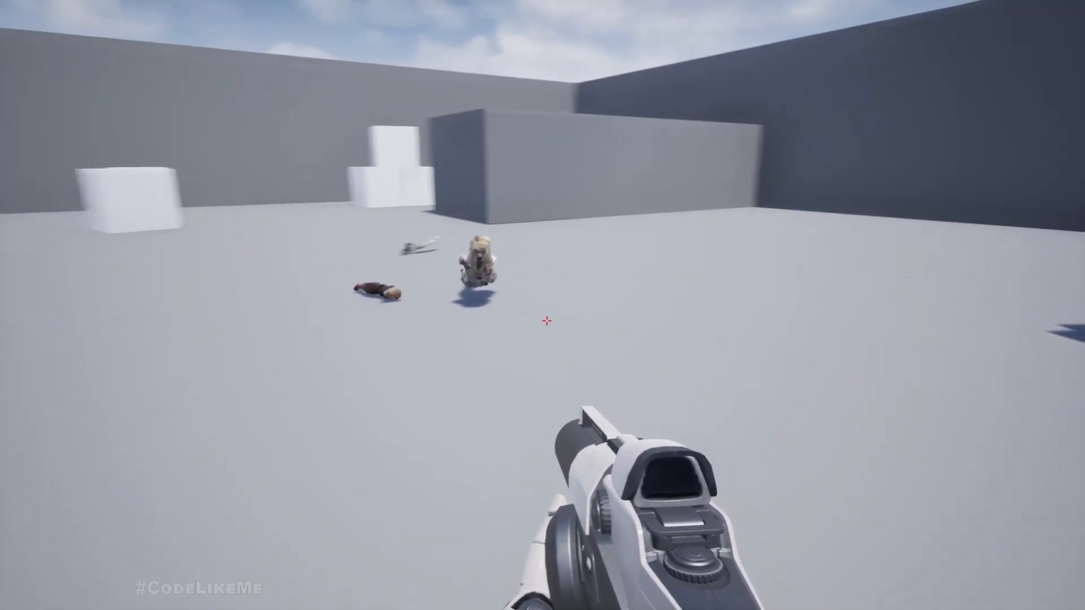
pyautogui.press('Escape')
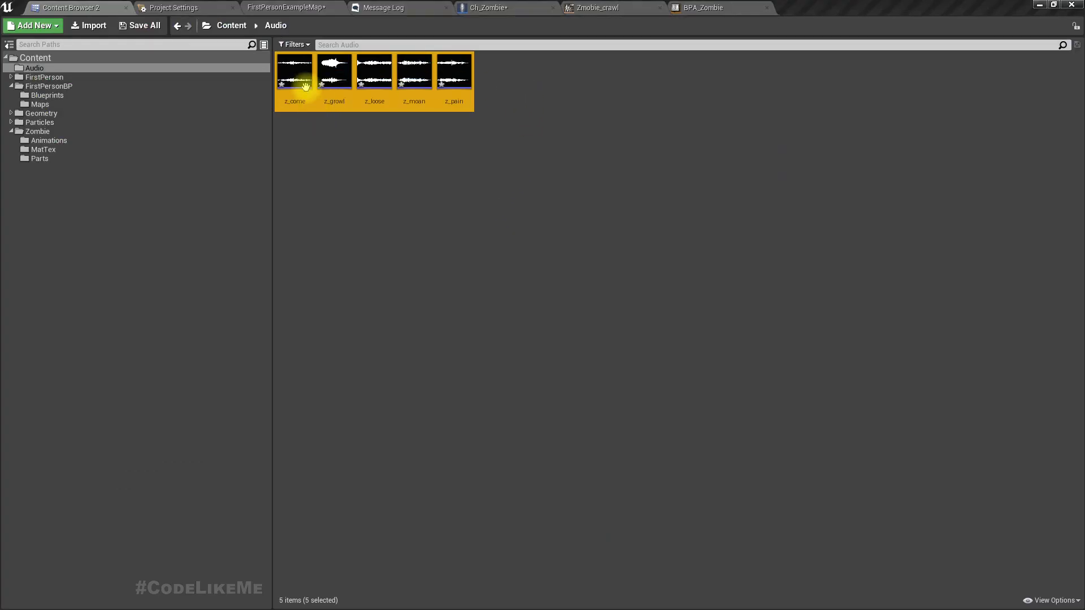
# - Preview the zombie sound waves z_come, z_loose, z_moan and z_pain in the Audio folder
pyautogui.click(296, 77)
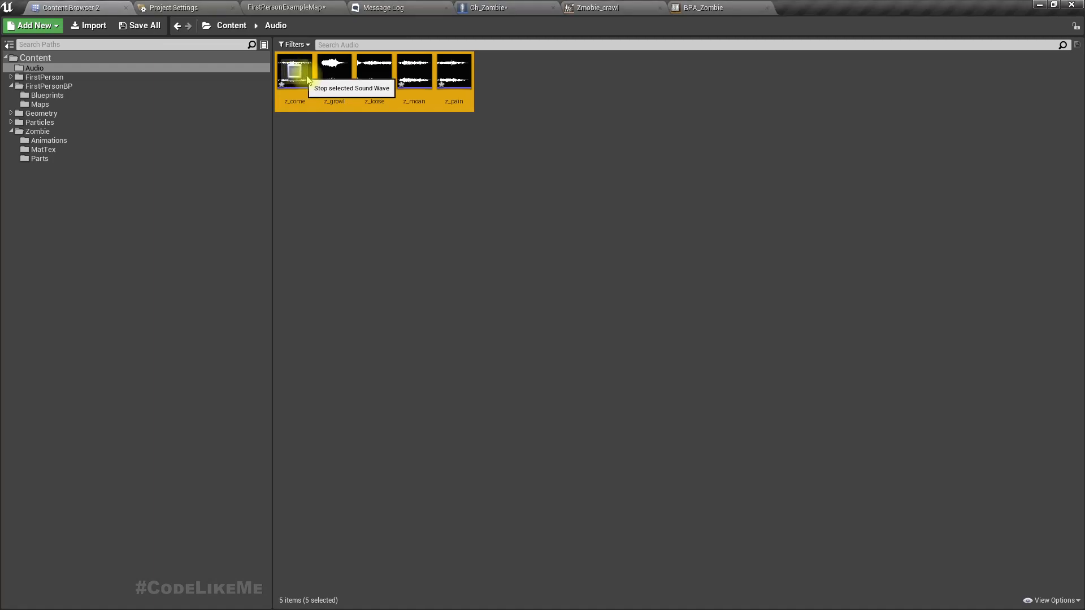
pyautogui.click(375, 75)
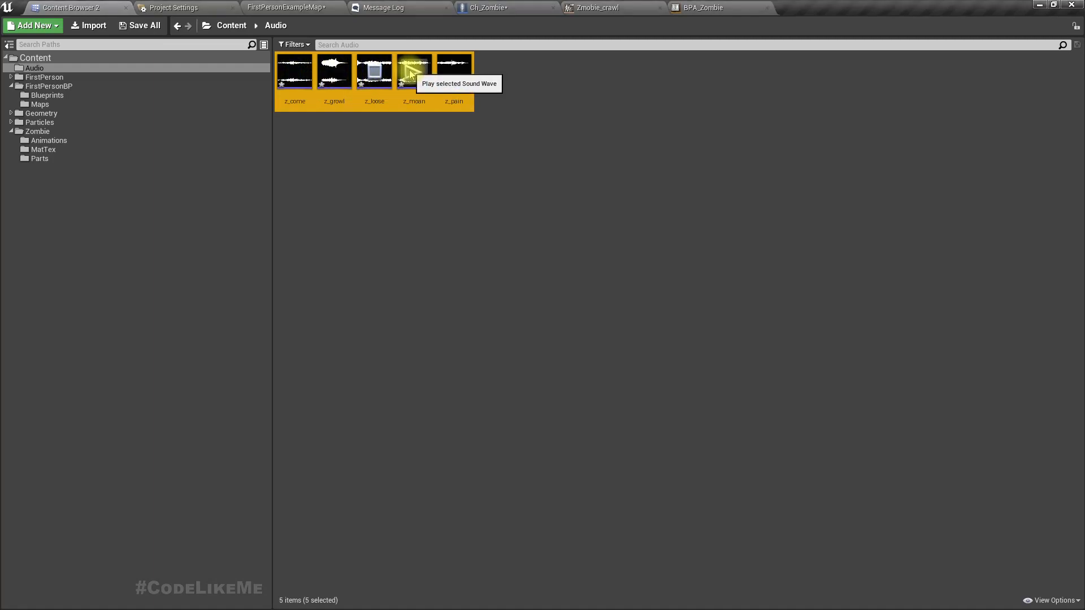
pyautogui.click(411, 74)
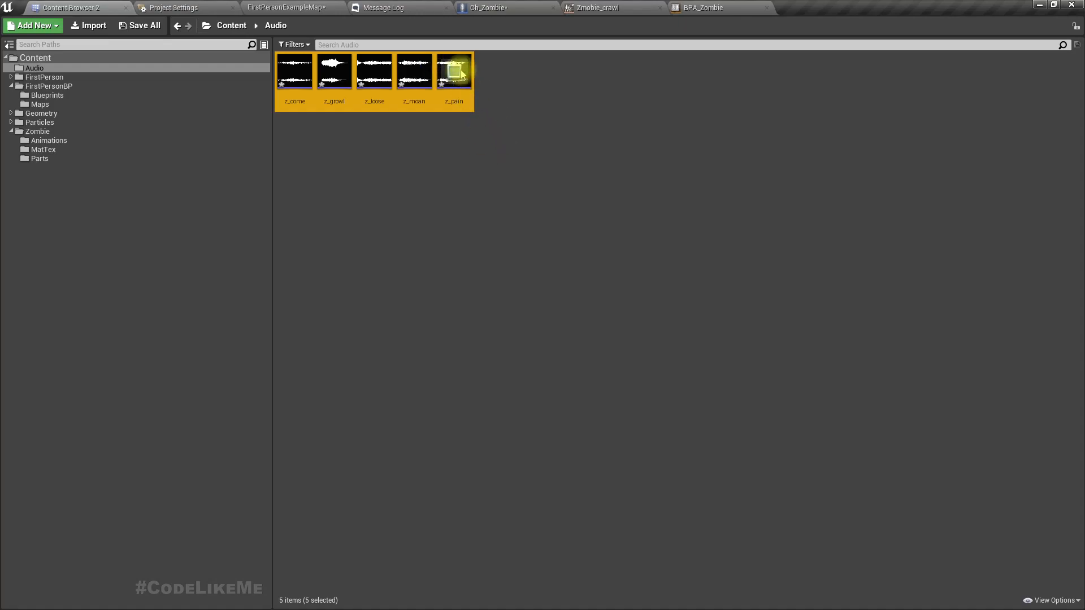
pyautogui.click(419, 262)
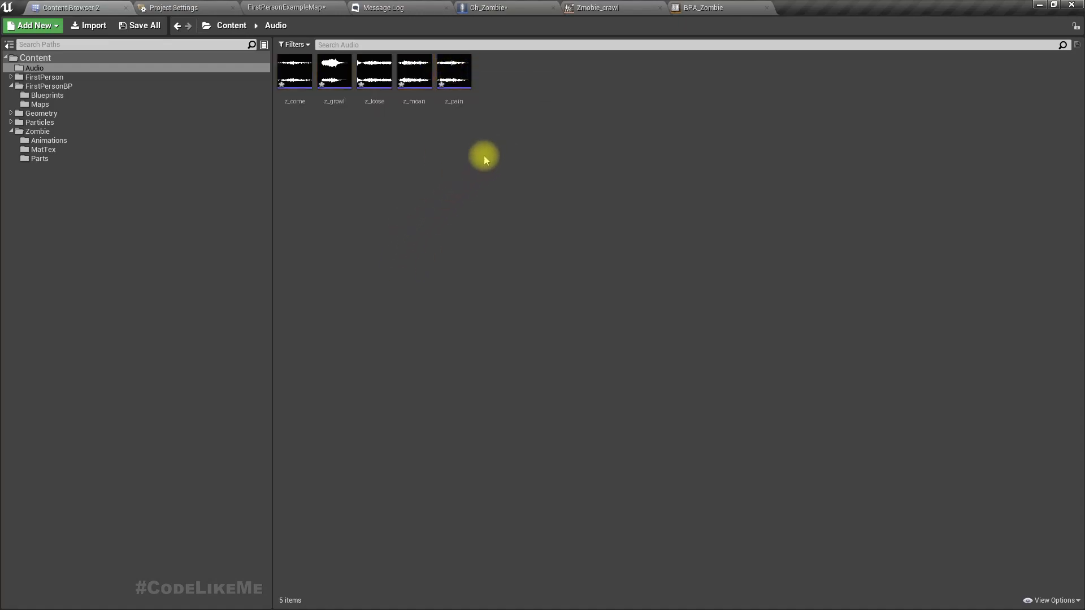
pyautogui.click(466, 105)
pyautogui.click(388, 149)
# - Create a sound cue from the z_pain sound wave, name it z_sound_Cue and open it
pyautogui.rightClick(455, 101)
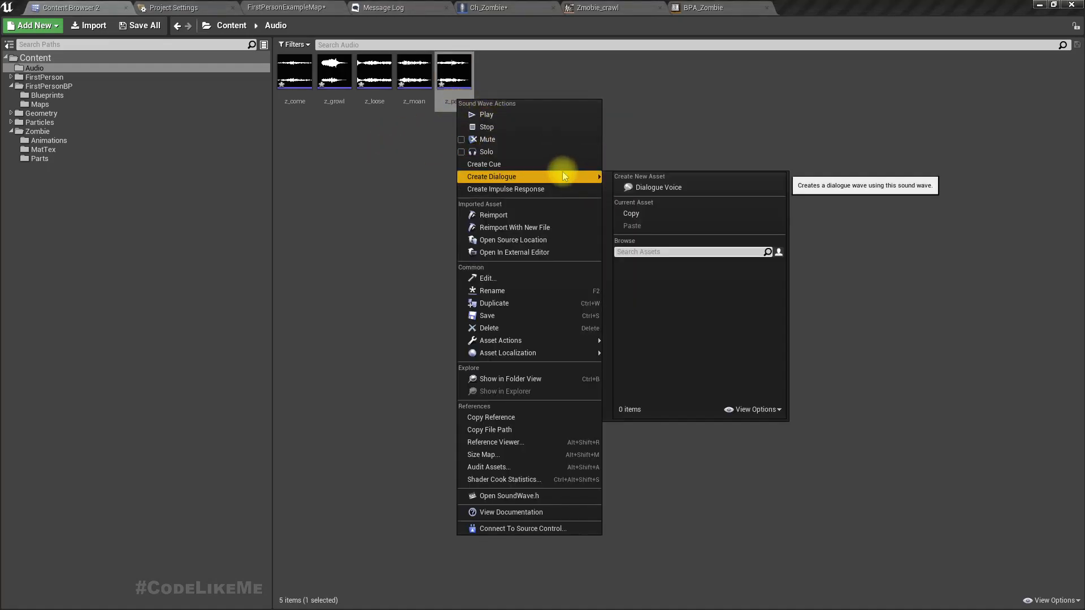
pyautogui.click(547, 163)
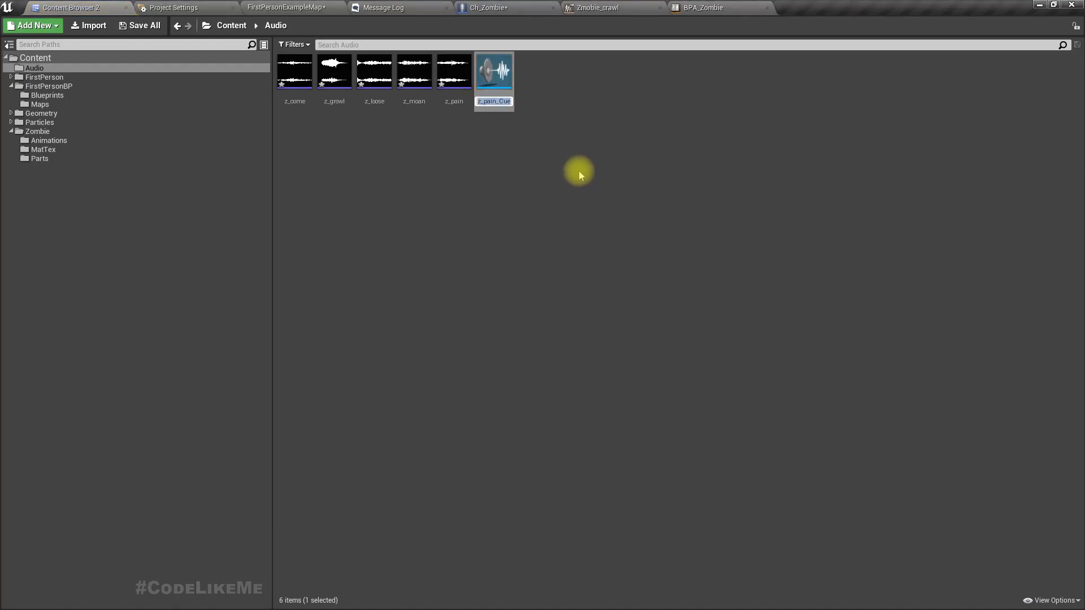
pyautogui.press('Home')
pyautogui.hotkey('shift', 'Right')
pyautogui.hotkey('shift', 'Right')
pyautogui.hotkey('shift', 'Right')
pyautogui.hotkey('shift', 'Right')
pyautogui.write('sound')
pyautogui.press('Return')
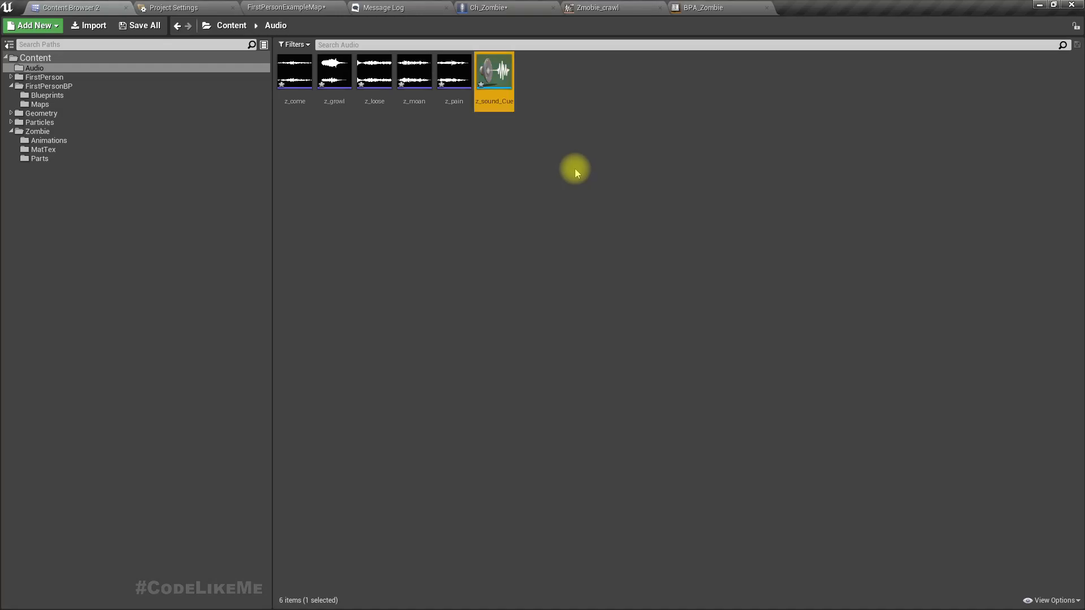
pyautogui.press('Return')
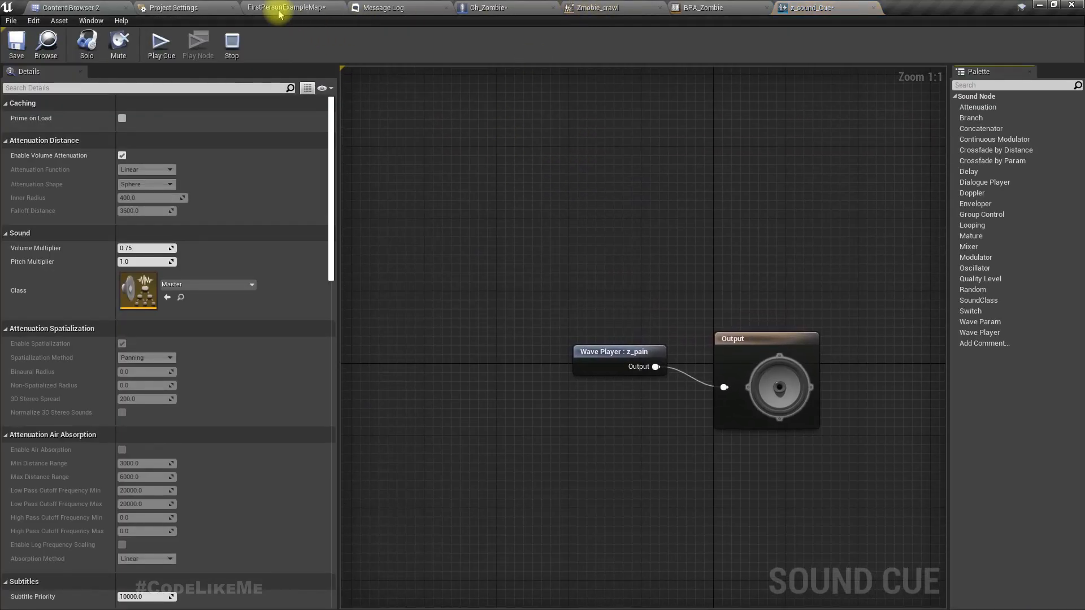
# - Add the z_come, z_loose, z_moan and z_pain sound waves from the Audio folder to the z_sound_Cue graph
pyautogui.click(72, 6)
pyautogui.click(508, 186)
pyautogui.click(412, 94)
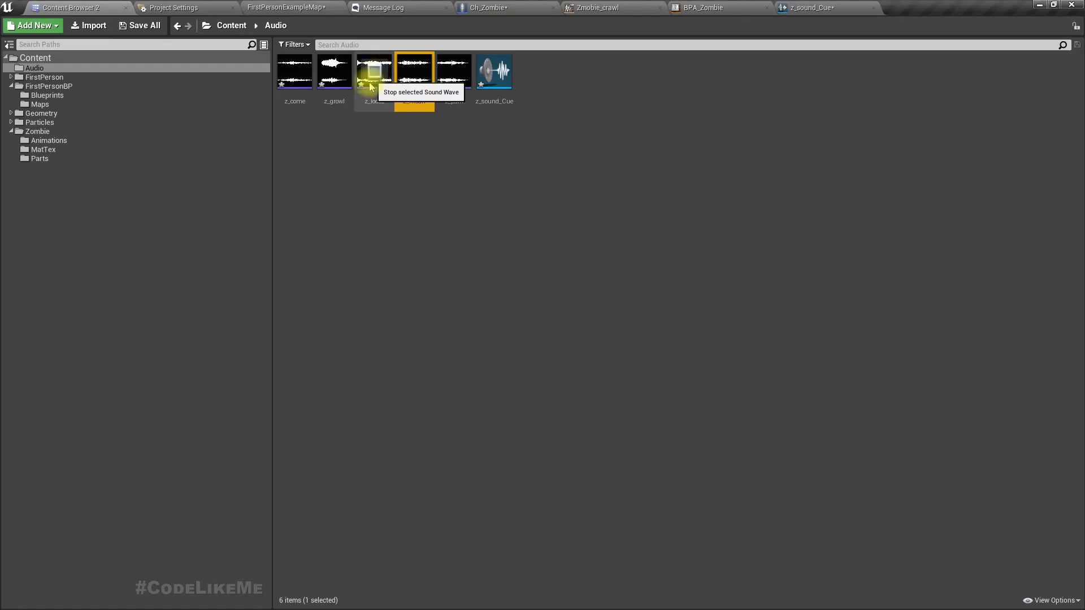
pyautogui.moveTo(300, 85)
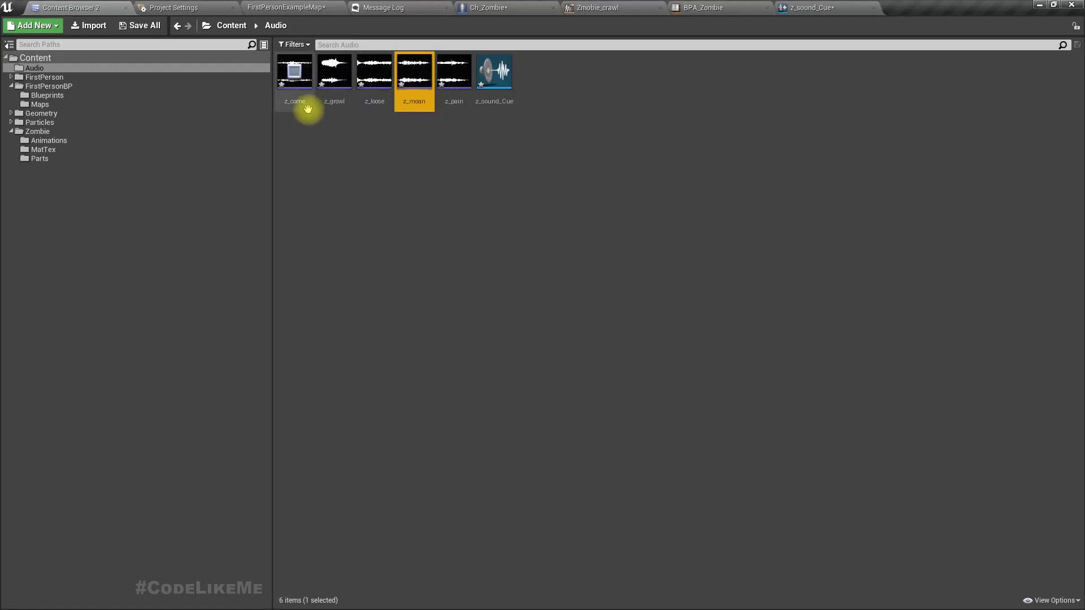
pyautogui.click(307, 107)
pyautogui.keyDown('ctrl'); pyautogui.click(379, 105); pyautogui.keyUp('ctrl')
pyautogui.keyDown('ctrl'); pyautogui.click(415, 99); pyautogui.keyUp('ctrl')
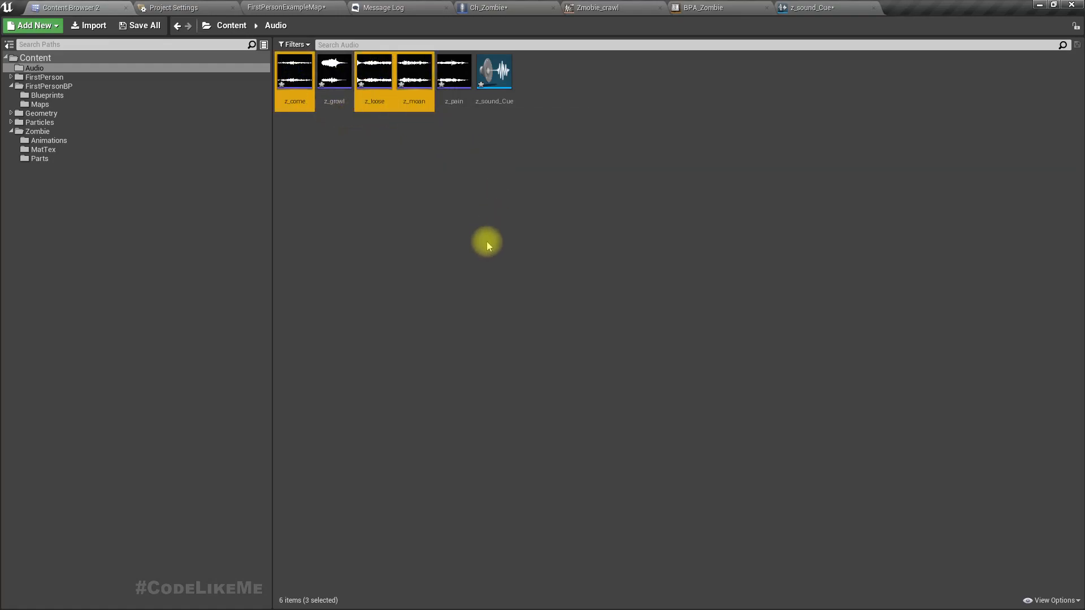
pyautogui.moveTo(326, 99)
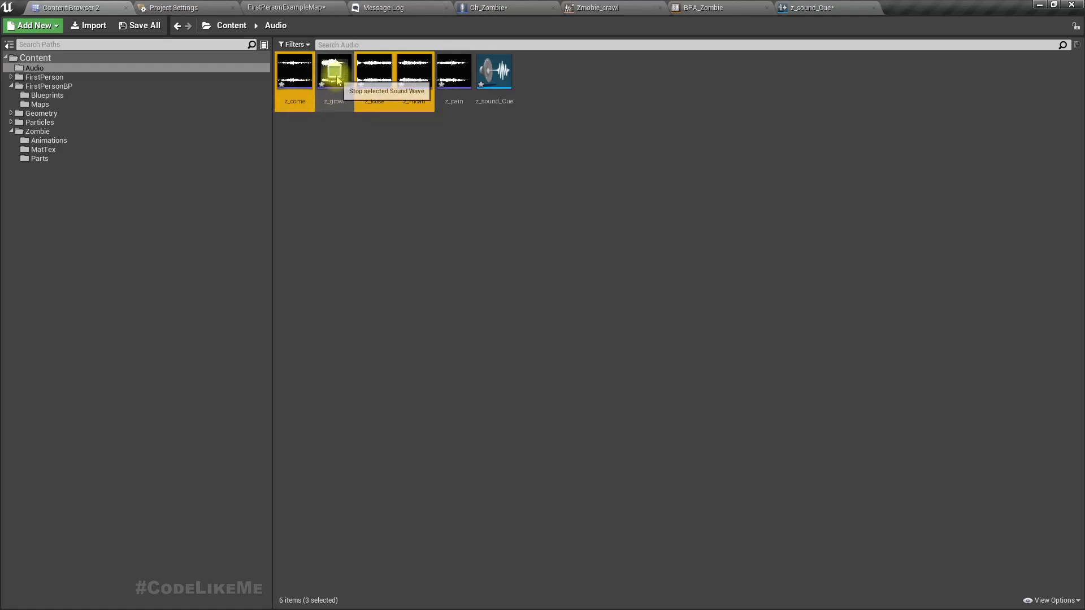
pyautogui.moveTo(451, 85)
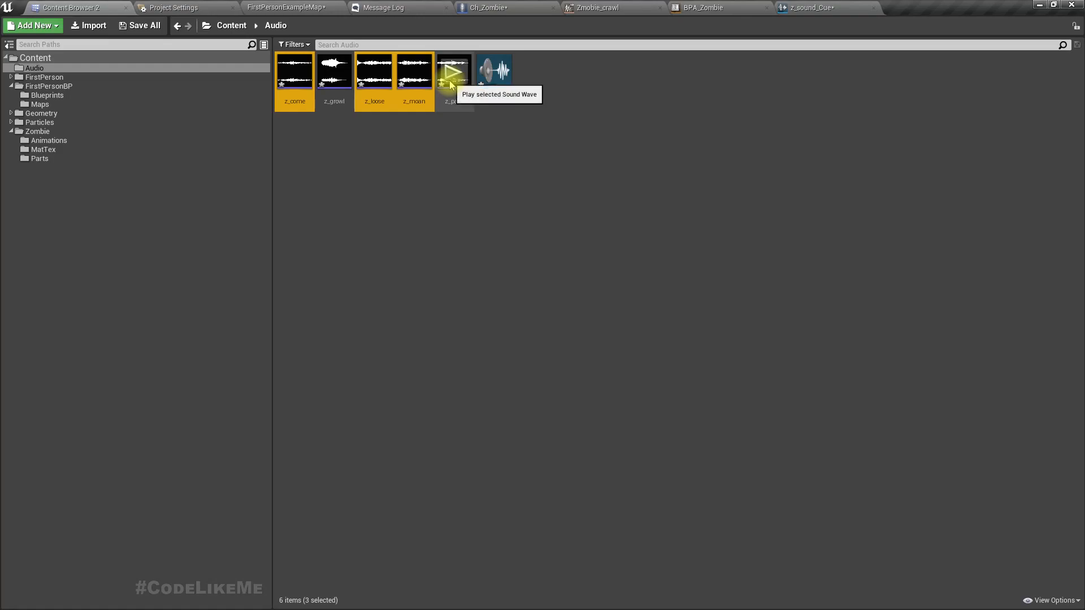
pyautogui.click(335, 85)
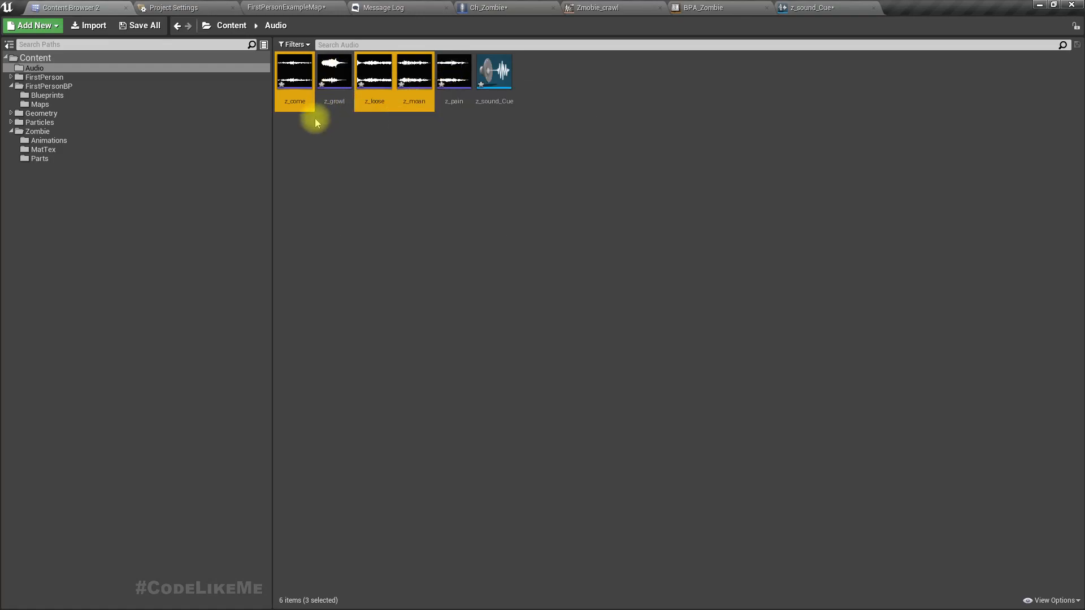
pyautogui.keyDown('ctrl'); pyautogui.click(454, 96); pyautogui.keyUp('ctrl')
pyautogui.moveTo(407, 98); pyautogui.dragTo(452, 404)
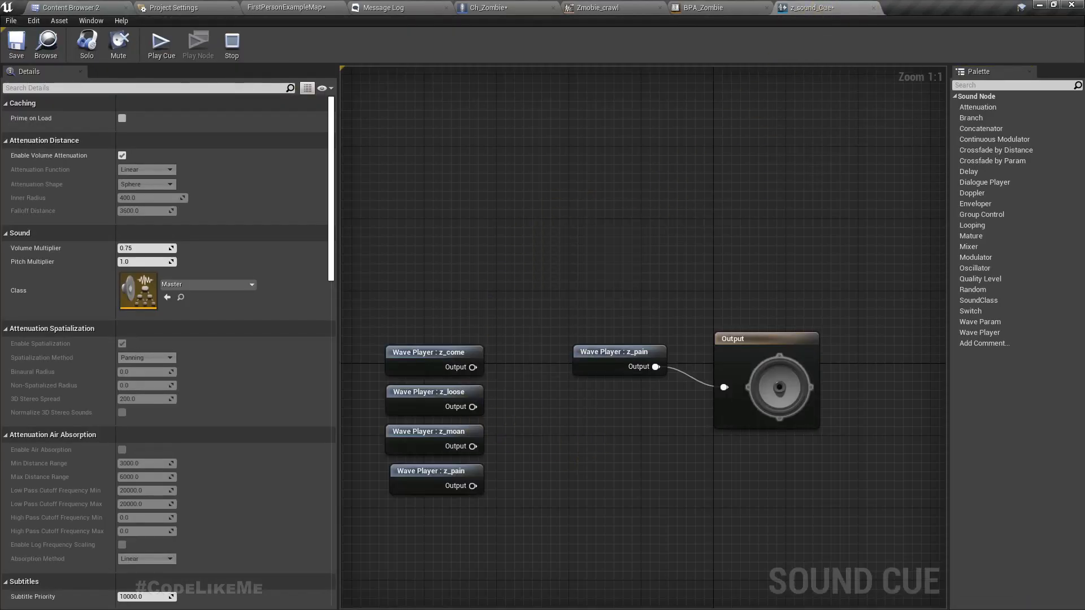
# - Delete the original z_pain wave player that is wired directly to the cue's Output node
pyautogui.moveTo(593, 440); pyautogui.dragTo(564, 254, button='right')
pyautogui.click(565, 254)
pyautogui.press('Delete')
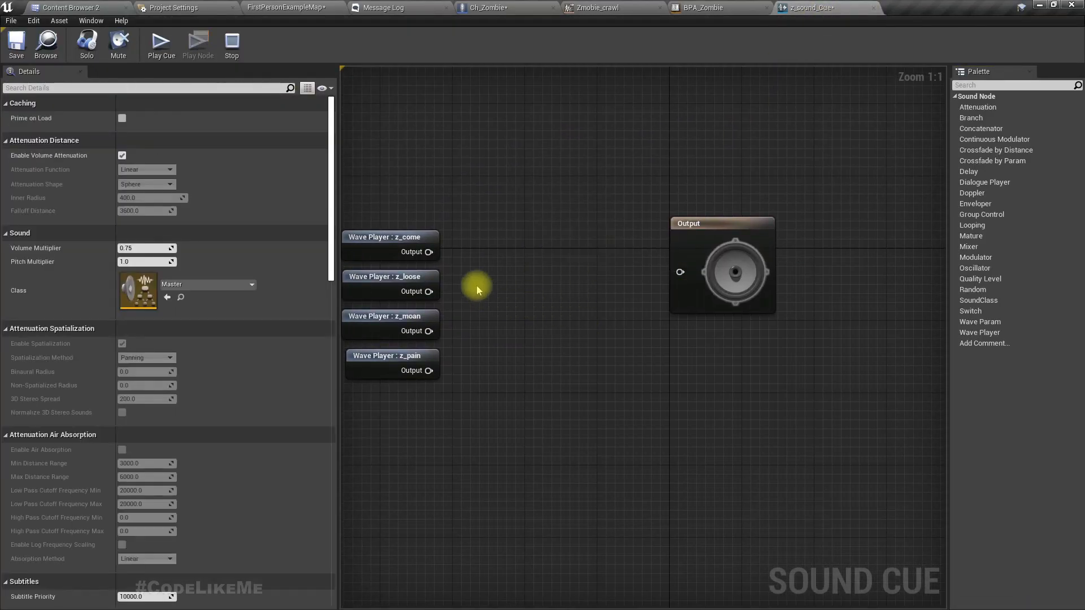
# - Add a Random node with four inputs, feed all four wave players into it, and connect it to the Output node
pyautogui.moveTo(428, 252); pyautogui.dragTo(484, 266)
pyautogui.write('rando')
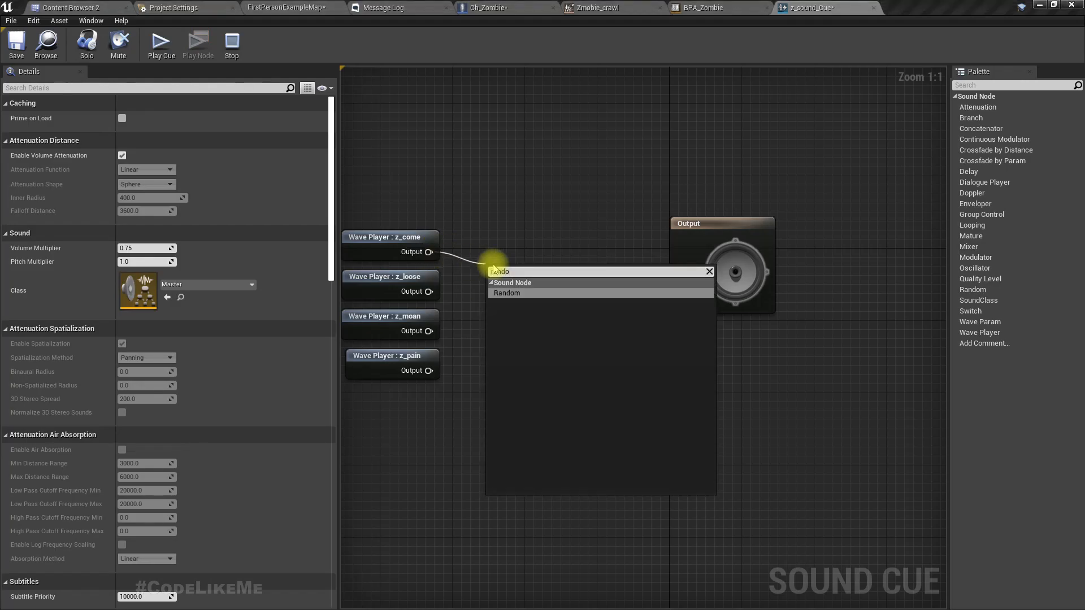
pyautogui.press('Return')
pyautogui.moveTo(428, 291); pyautogui.dragTo(498, 335)
pyautogui.doubleClick(531, 305)
pyautogui.moveTo(552, 287)
pyautogui.mouseDown()
pyautogui.moveTo(696, 274)
pyautogui.moveTo(558, 292)
pyautogui.mouseUp()
pyautogui.click(586, 370)
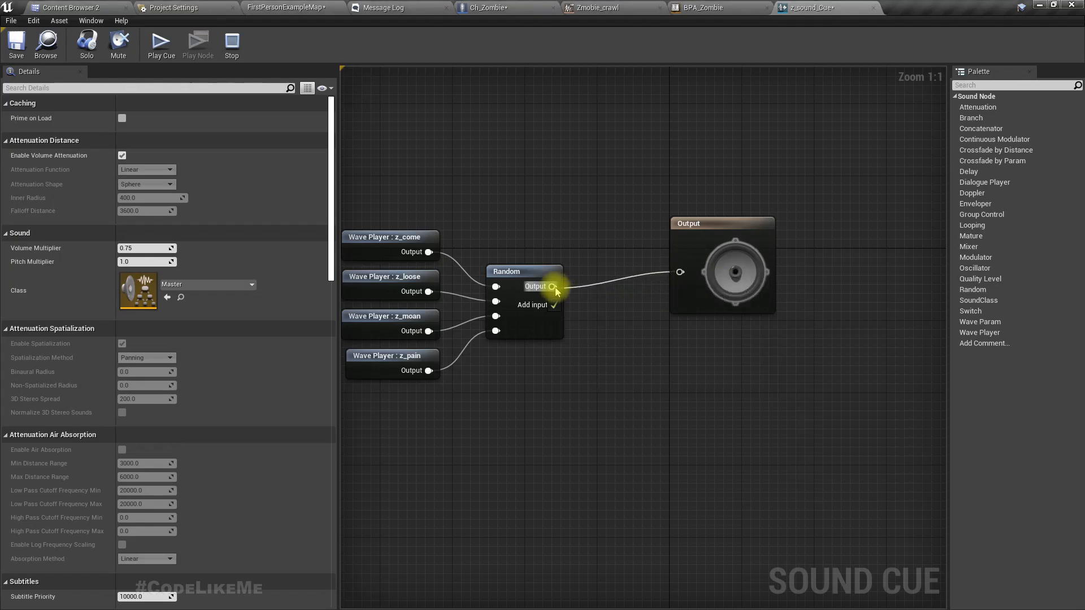
pyautogui.scroll(-2, 585, 349)
pyautogui.moveTo(533, 358)
pyautogui.mouseDown(button='right')
pyautogui.moveTo(642, 356)
pyautogui.moveTo(676, 394)
pyautogui.moveTo(581, 356)
pyautogui.moveTo(533, 352)
pyautogui.mouseUp(button='right')
pyautogui.moveTo(529, 278); pyautogui.dragTo(535, 276)
pyautogui.write('lop')
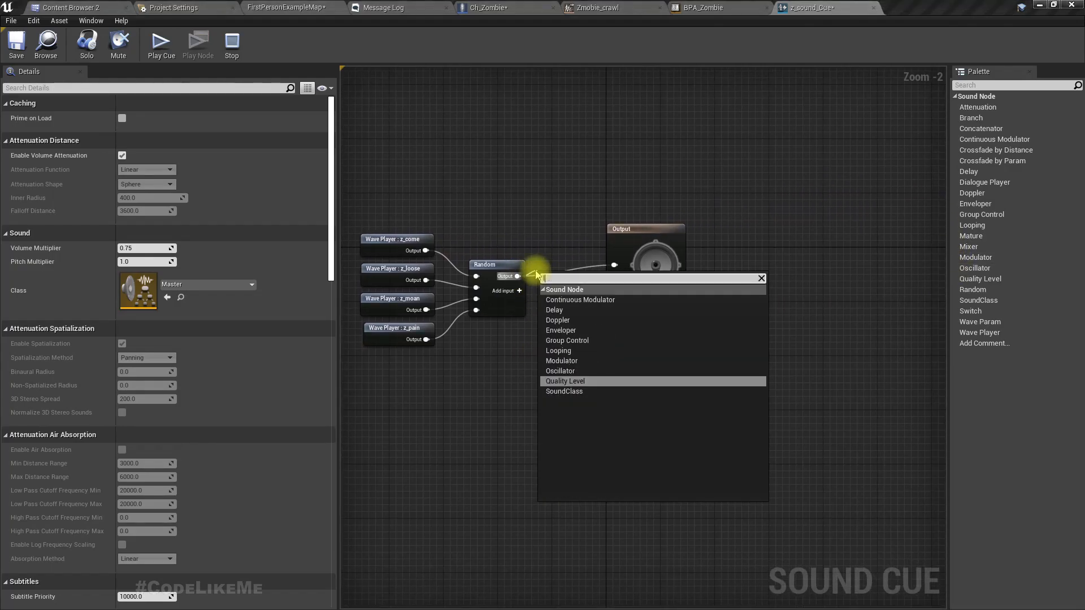
pyautogui.press('BackSpace')
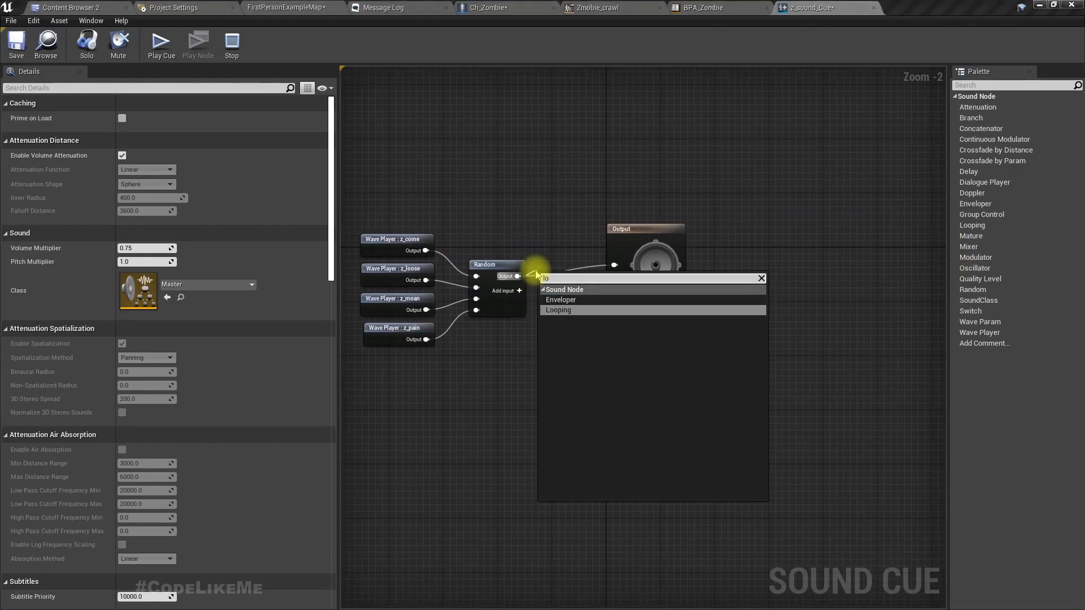
pyautogui.click(612, 147)
# - Move the Output node further from the Random node and insert a Looping node between them
pyautogui.moveTo(631, 250); pyautogui.dragTo(670, 270)
pyautogui.moveTo(449, 376); pyautogui.dragTo(566, 318, button='right')
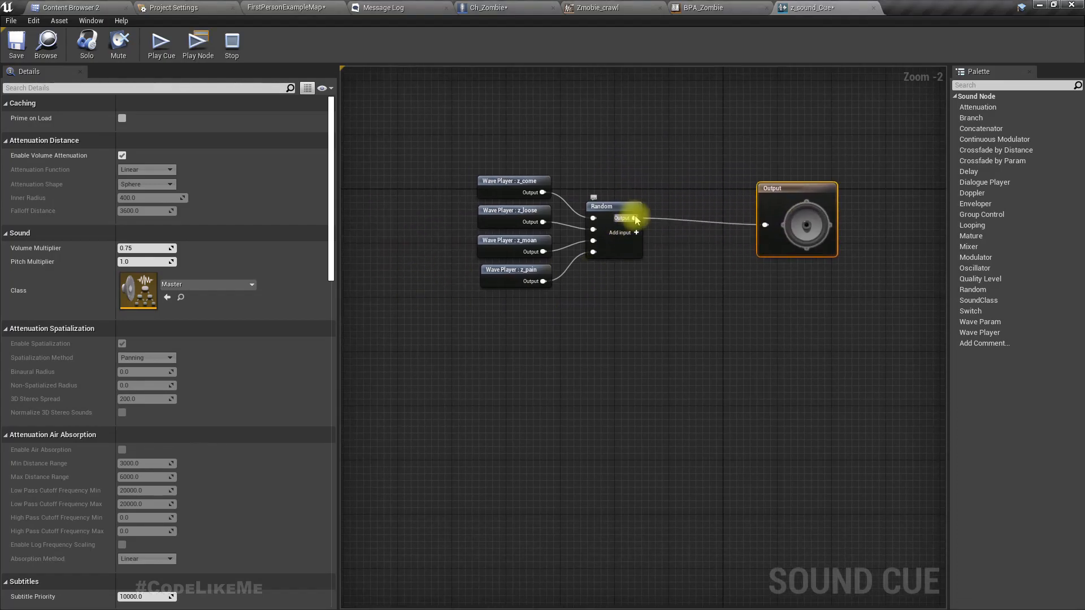
pyautogui.moveTo(634, 219); pyautogui.dragTo(659, 222)
pyautogui.write('loop')
pyautogui.press('Return')
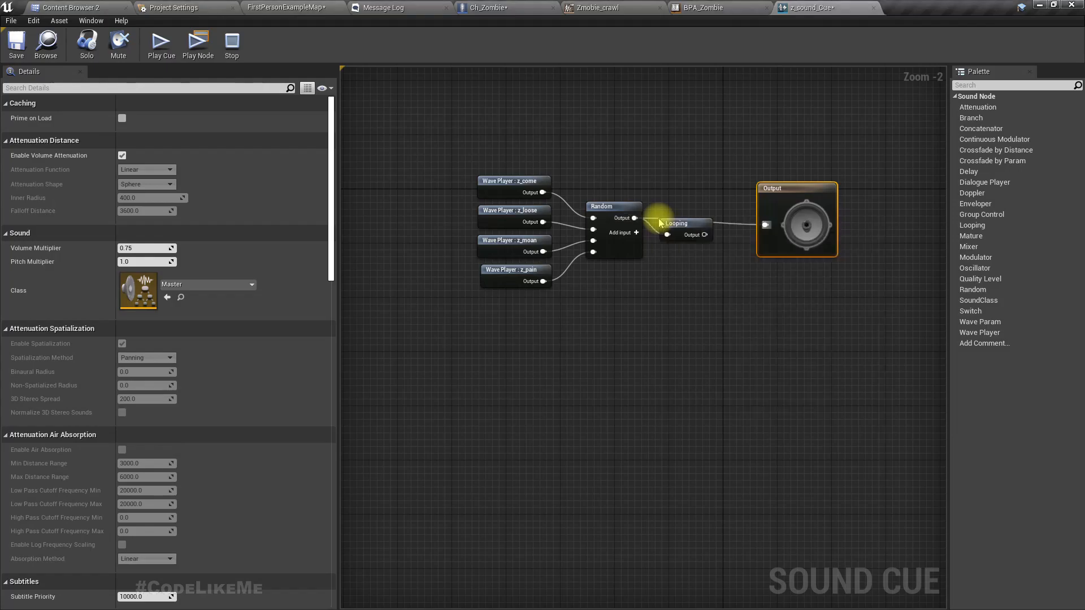
pyautogui.moveTo(704, 237); pyautogui.dragTo(784, 225)
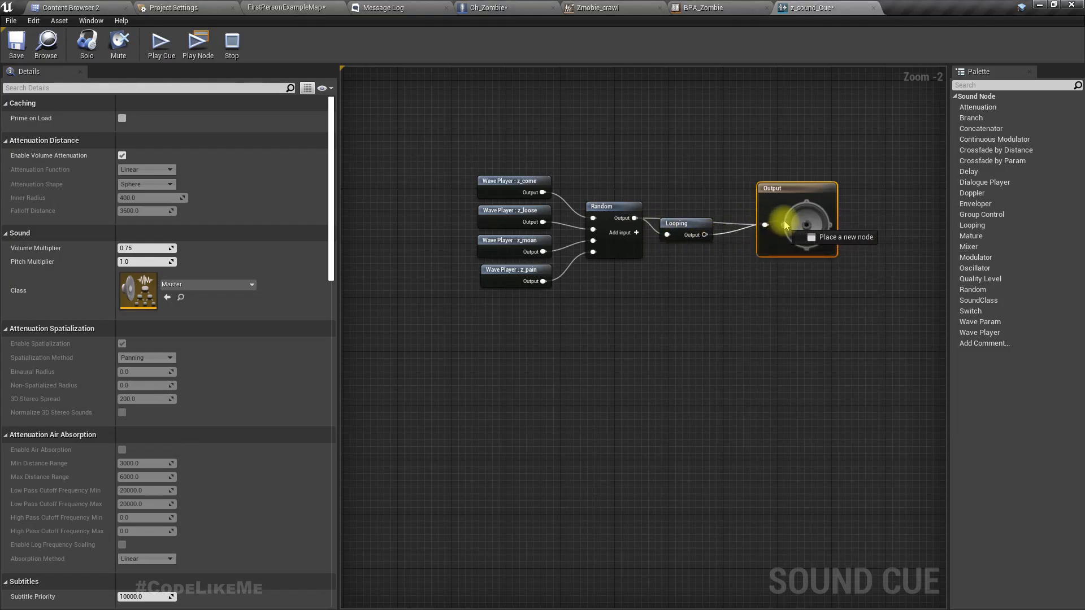
# - Play z_sound_Cue to hear the looping random sounds, save the cue and stop playback
pyautogui.click(158, 45)
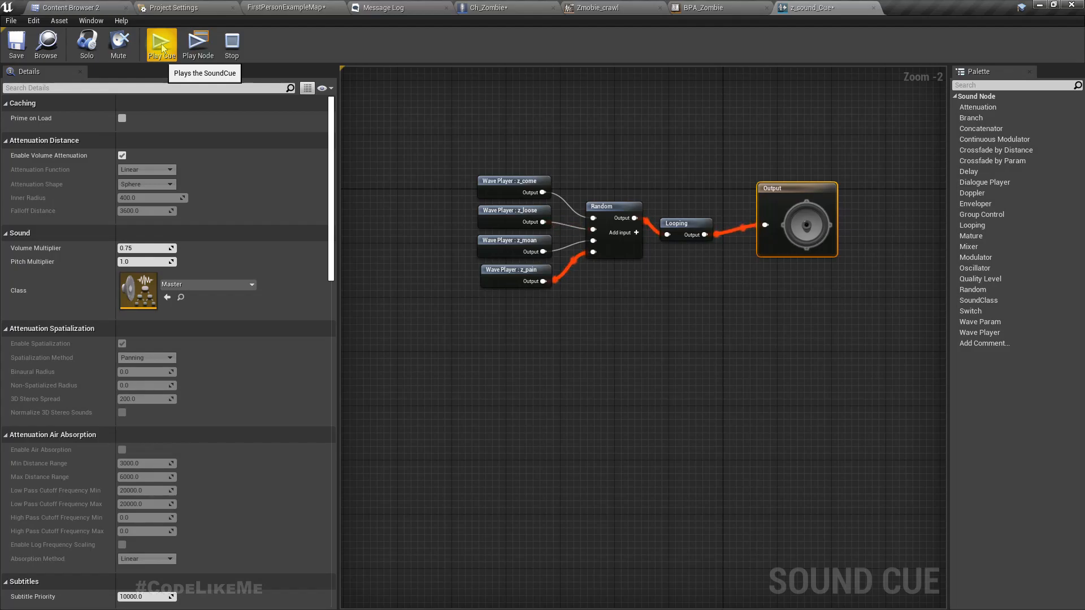
pyautogui.click(29, 46)
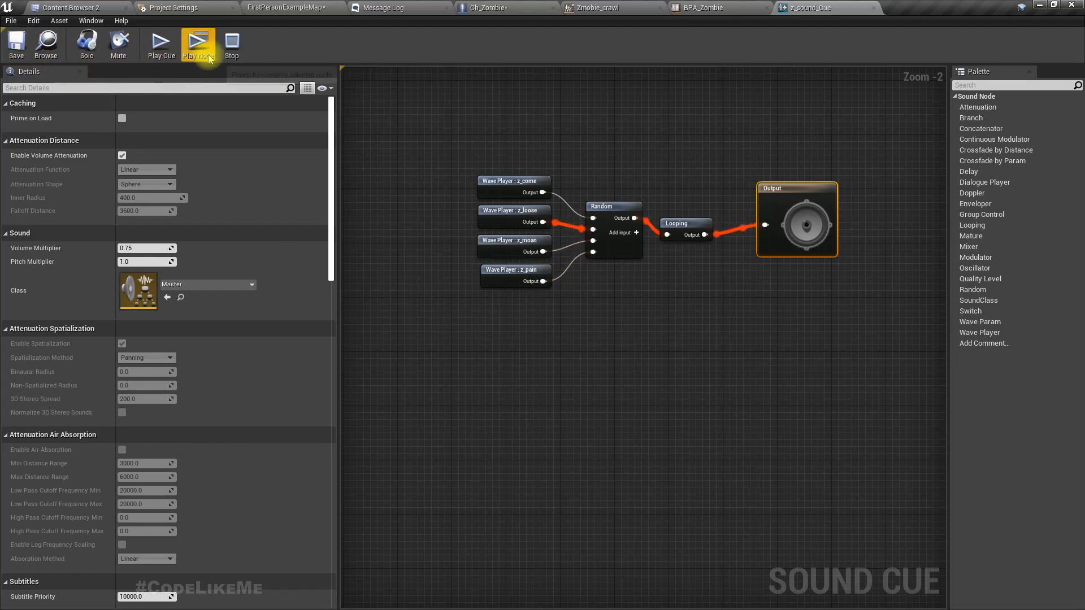
pyautogui.click(232, 46)
# - Create a Sound Attenuation asset named Attn_zombie in the Audio folder from the cue's Attenuation Settings
pyautogui.scroll(-8, 90, 360)
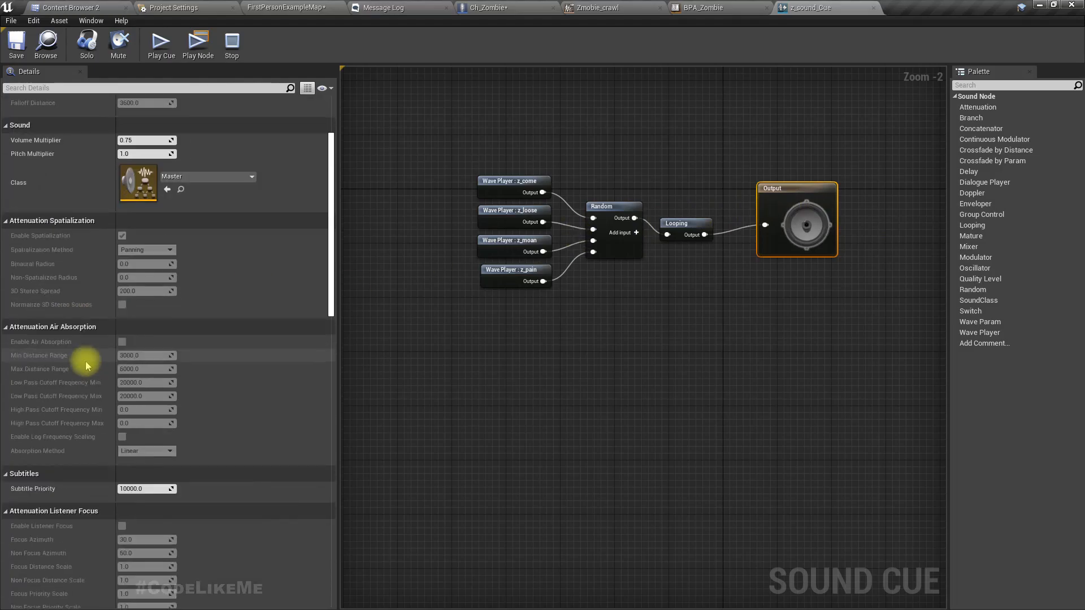
pyautogui.scroll(-10, 97, 358)
pyautogui.click(186, 335)
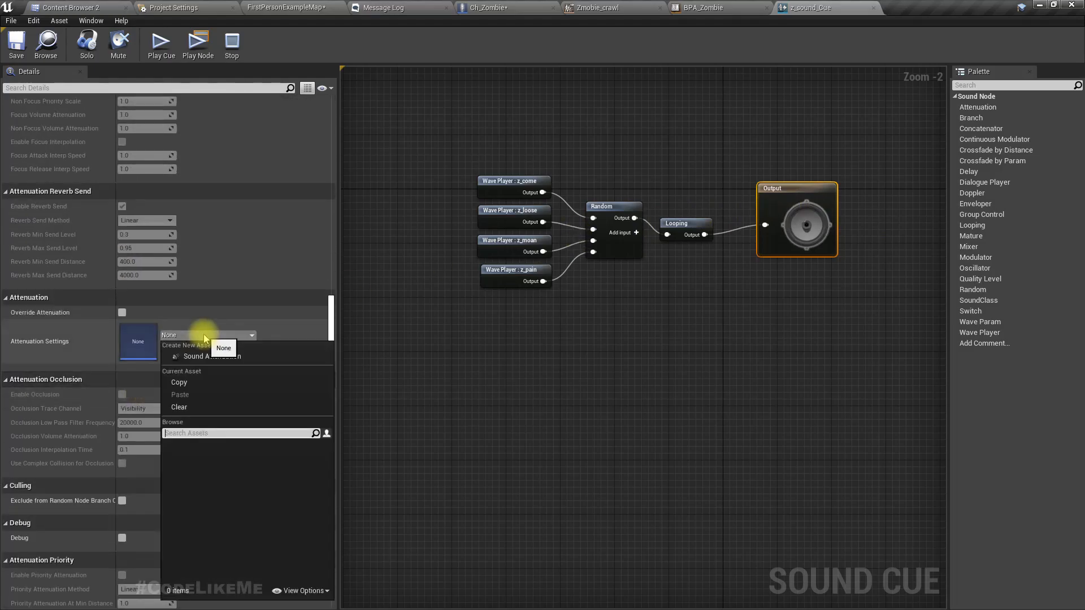
pyautogui.click(181, 356)
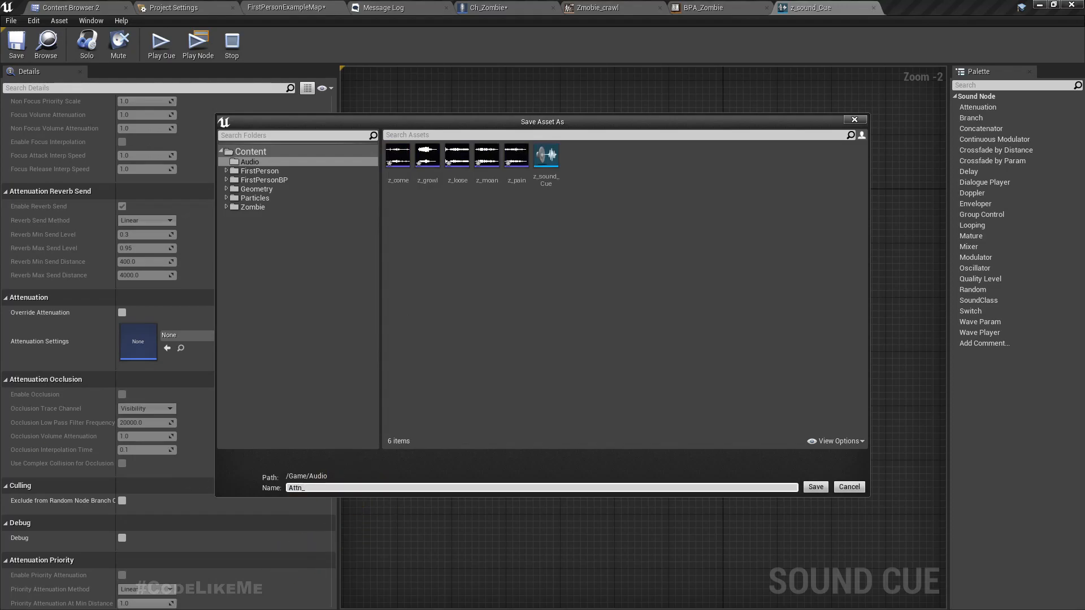
pyautogui.write('Attn_zombie')
pyautogui.press('Return')
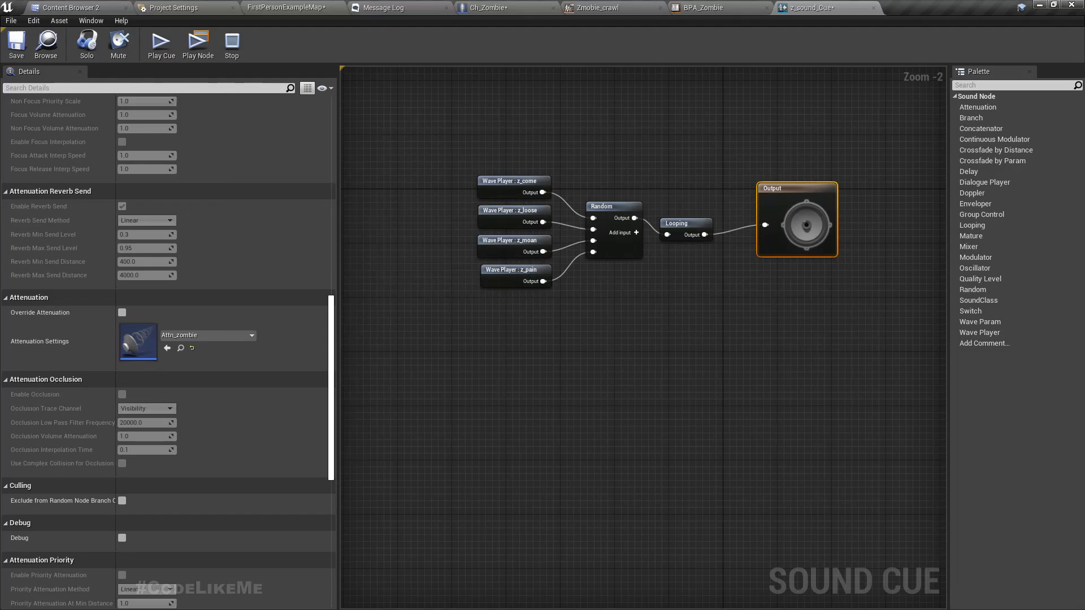
# - Open the Attn_zombie asset, look through its attenuation settings and save it
pyautogui.doubleClick(129, 337)
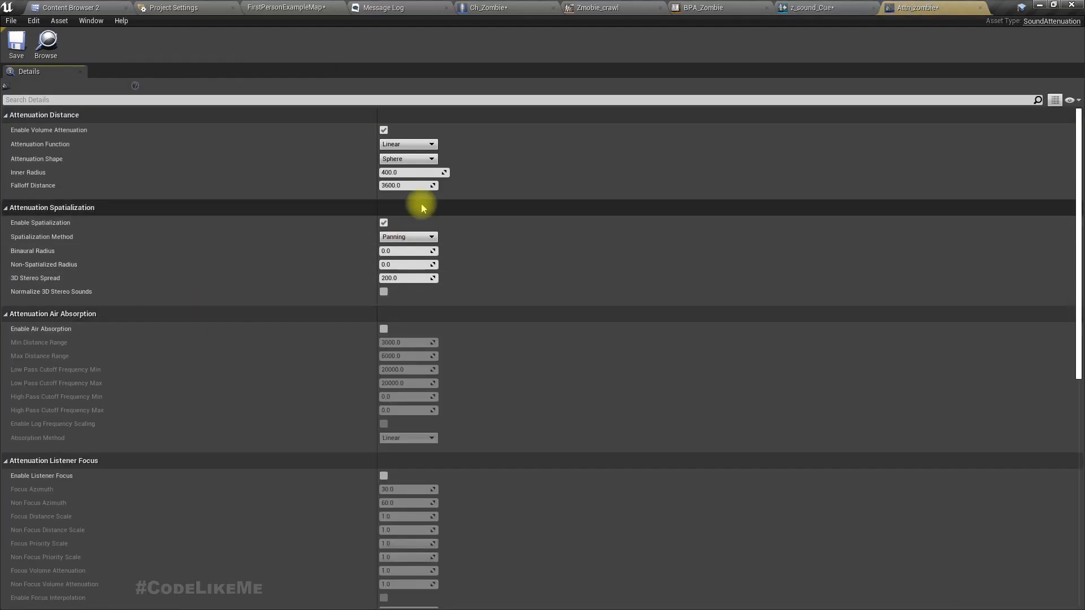
pyautogui.scroll(-10, 437, 222)
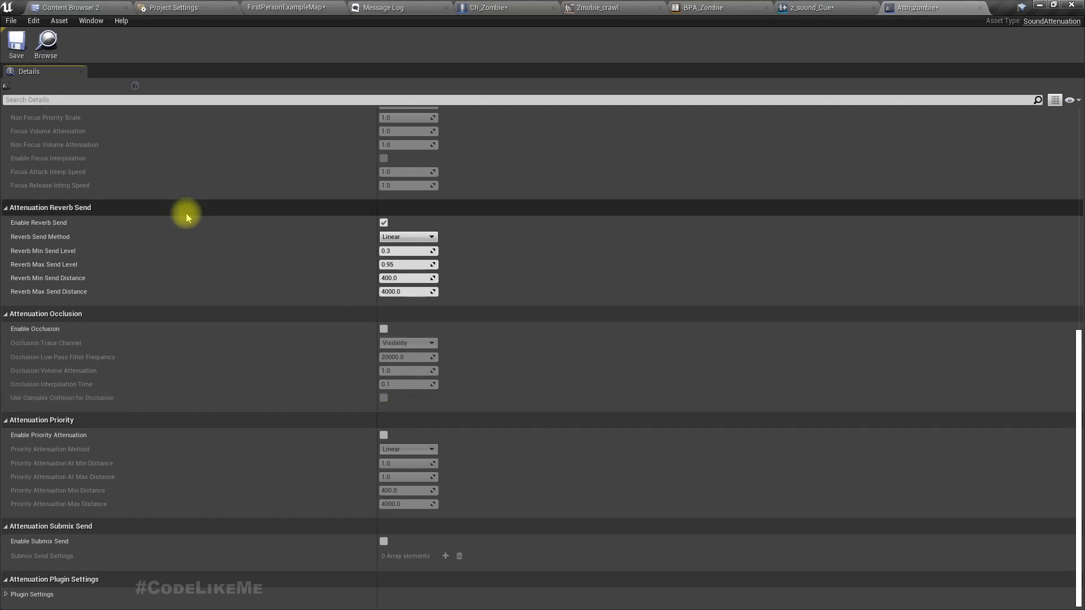
pyautogui.click(17, 47)
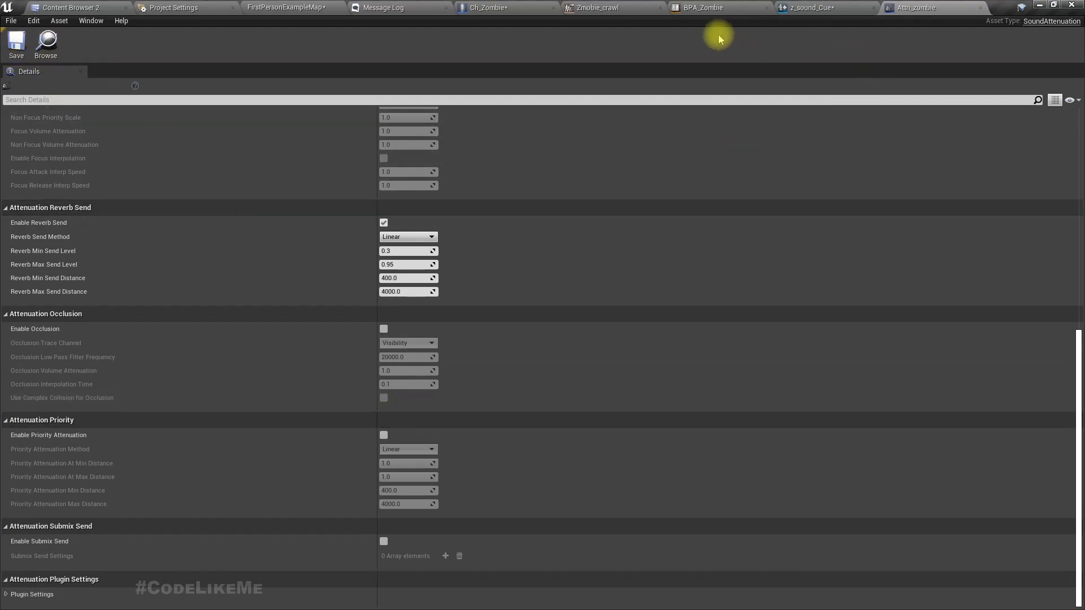
# - Add z_sound_Cue from the Audio folder to the Ch_Zombie blueprint as a component and compile the blueprint
pyautogui.click(489, 7)
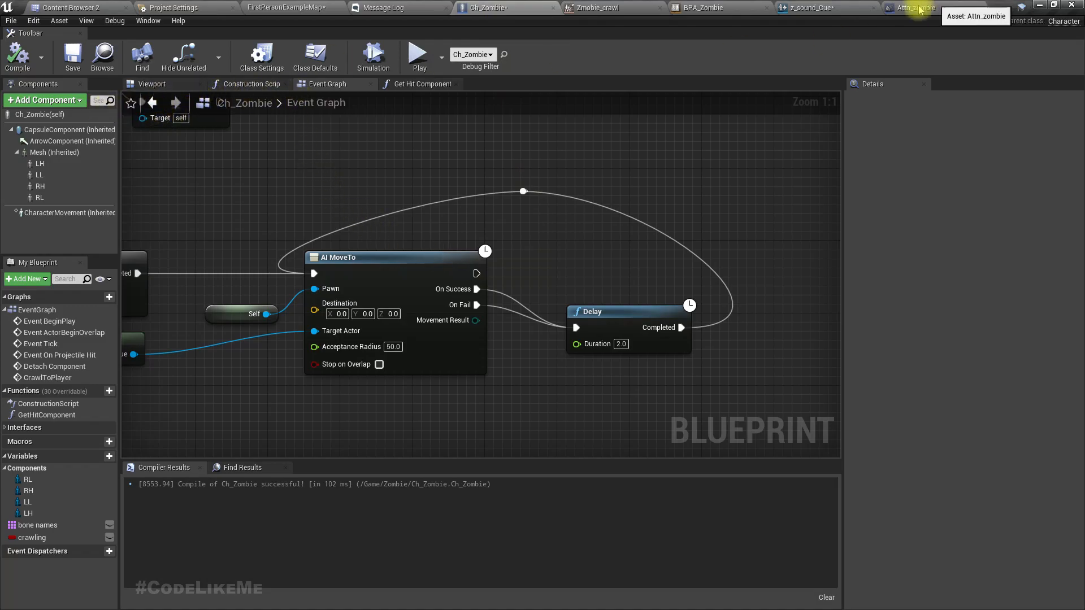
pyautogui.click(811, 8)
pyautogui.click(48, 42)
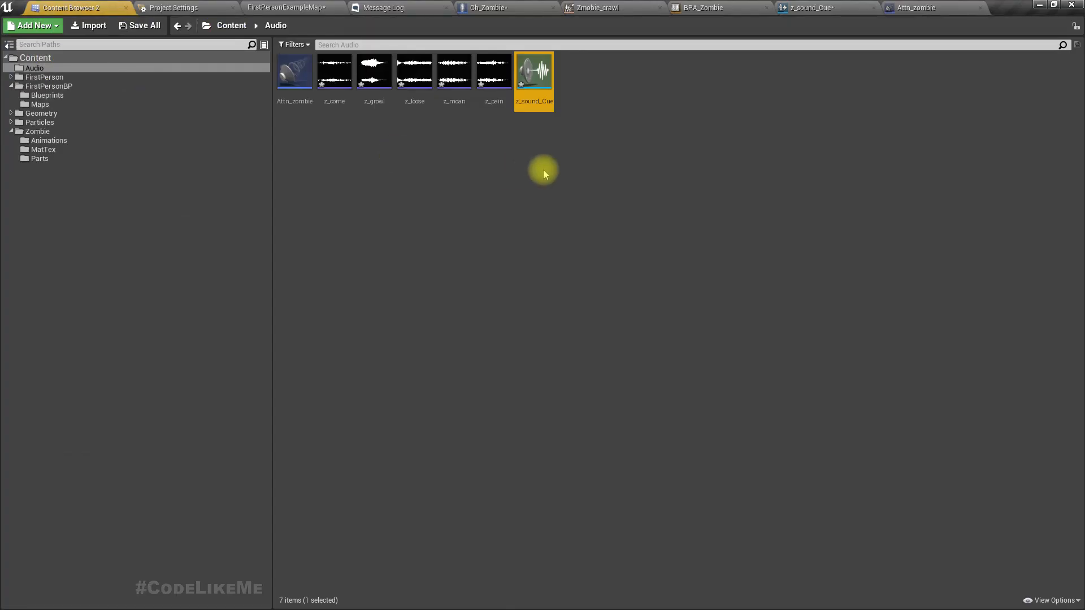
pyautogui.moveTo(550, 70); pyautogui.dragTo(41, 148)
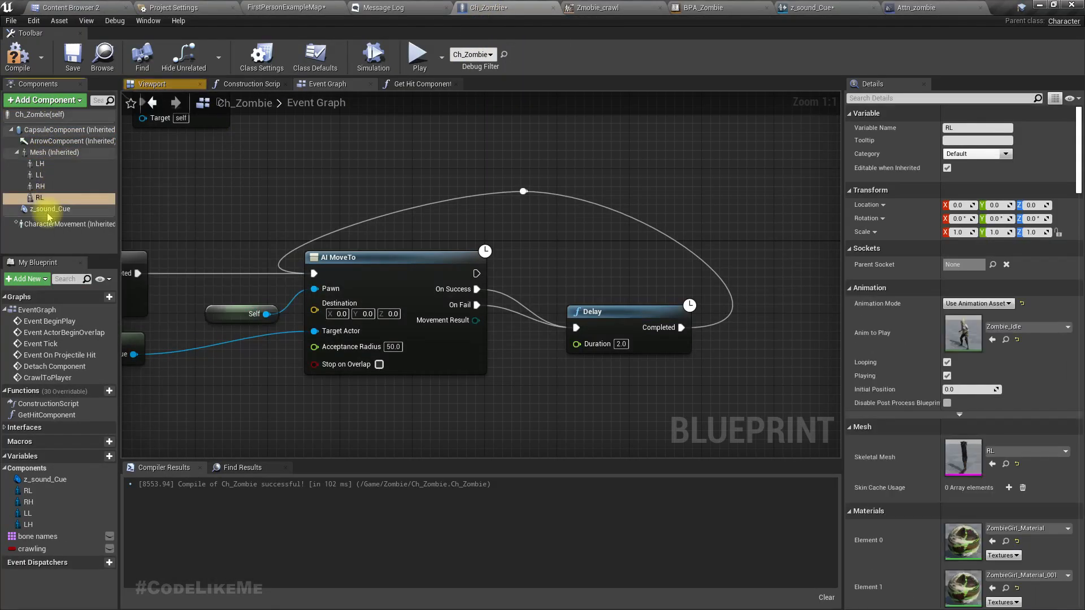
pyautogui.click(17, 56)
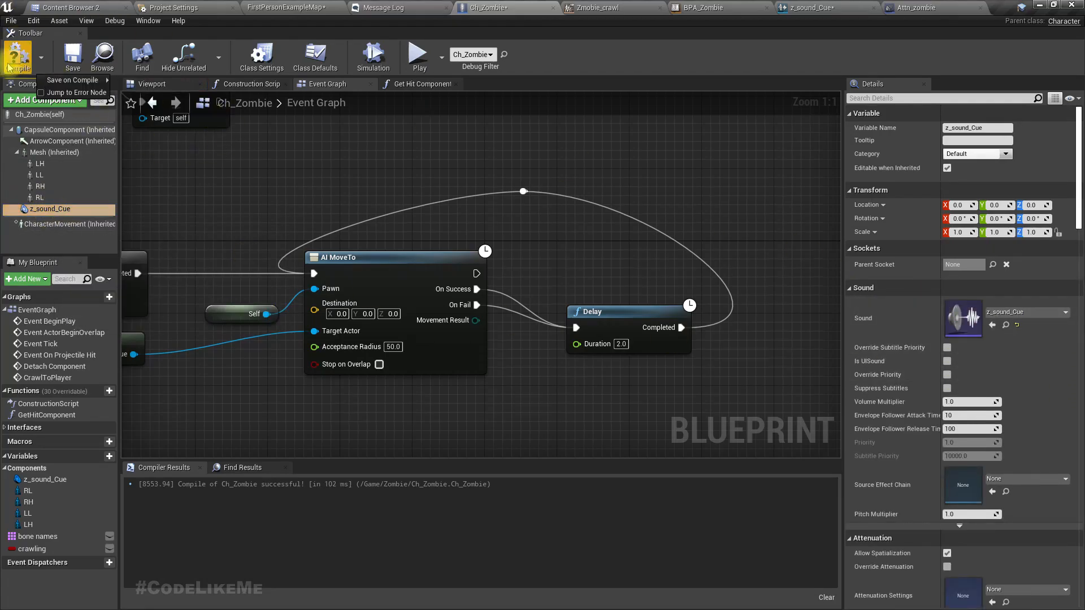
# - Play-test the level full screen, shooting the zombie and listening to its sounds, and end the play session
pyautogui.click(288, 8)
pyautogui.moveTo(577, 245); pyautogui.dragTo(537, 285, button='right')
pyautogui.press('F11')
pyautogui.hotkey('alt', 'p')
pyautogui.click(578, 246)
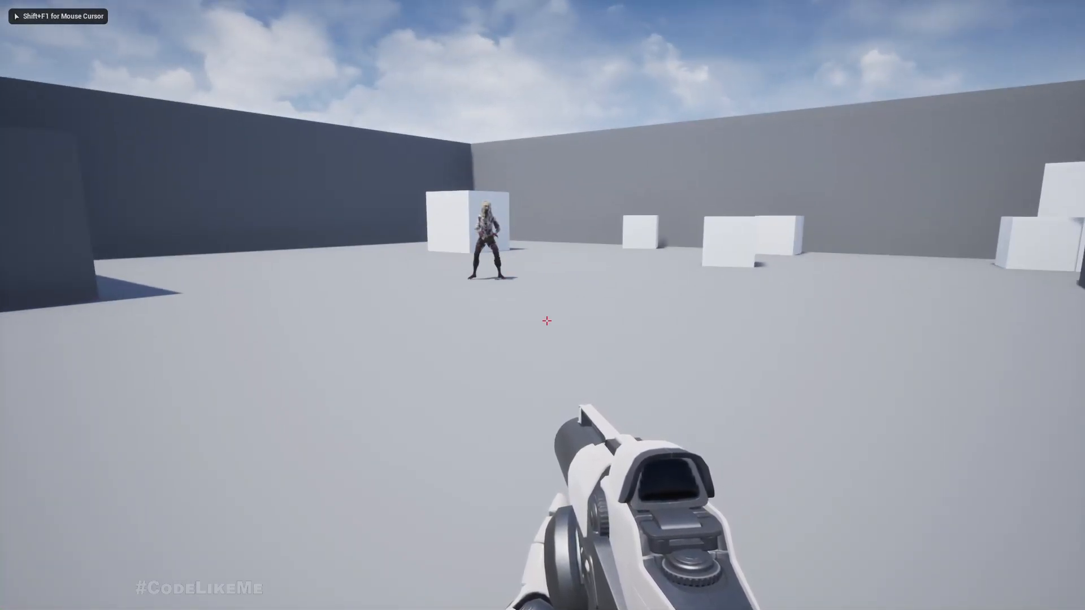
pyautogui.press('s')
pyautogui.click(546, 320)
pyautogui.click(546, 320)
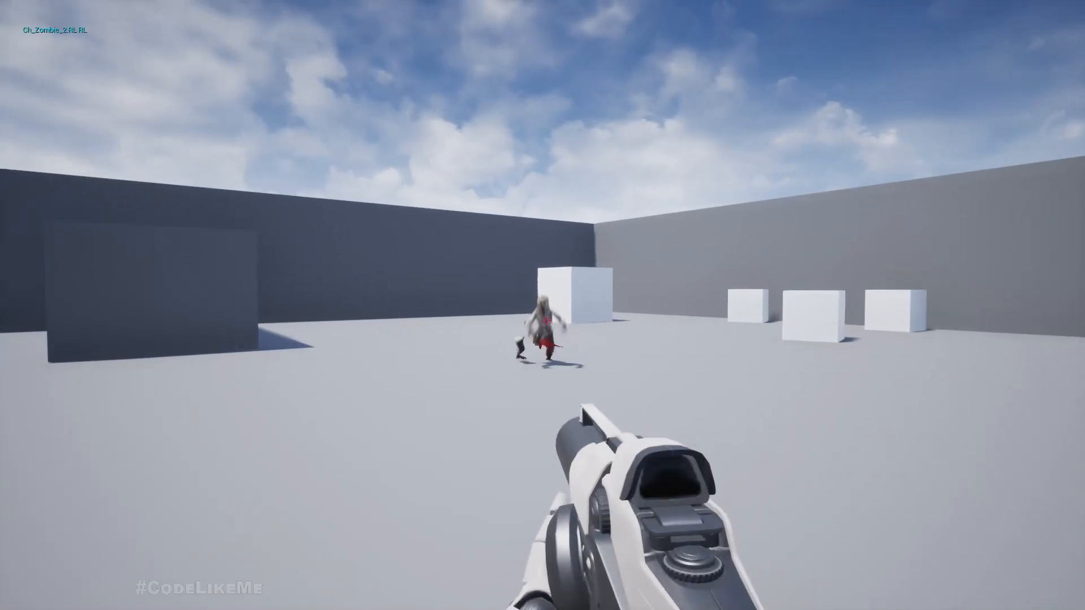
pyautogui.press('Escape')
pyautogui.press('F11')
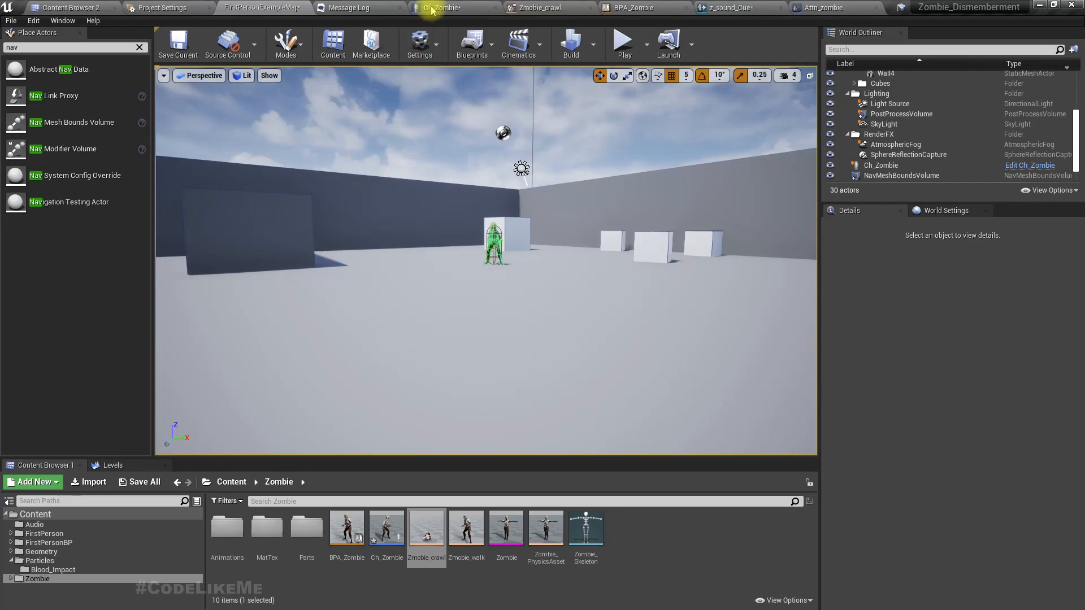
# - In z_sound_Cue, turn on Override Attenuation and insert an Attenuation node between the Looping and Output nodes
pyautogui.click(732, 7)
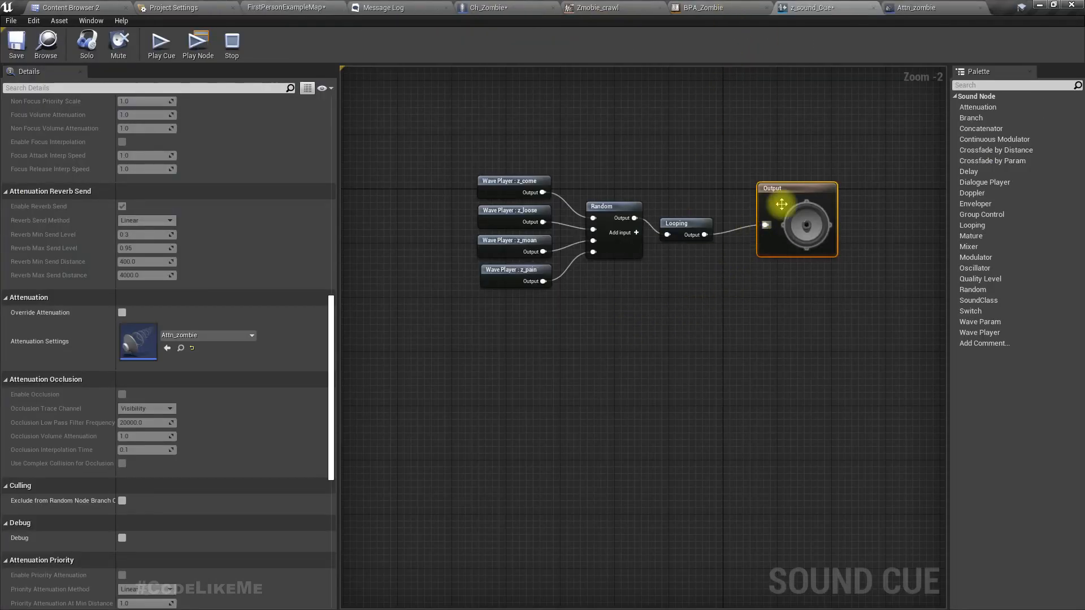
pyautogui.click(122, 312)
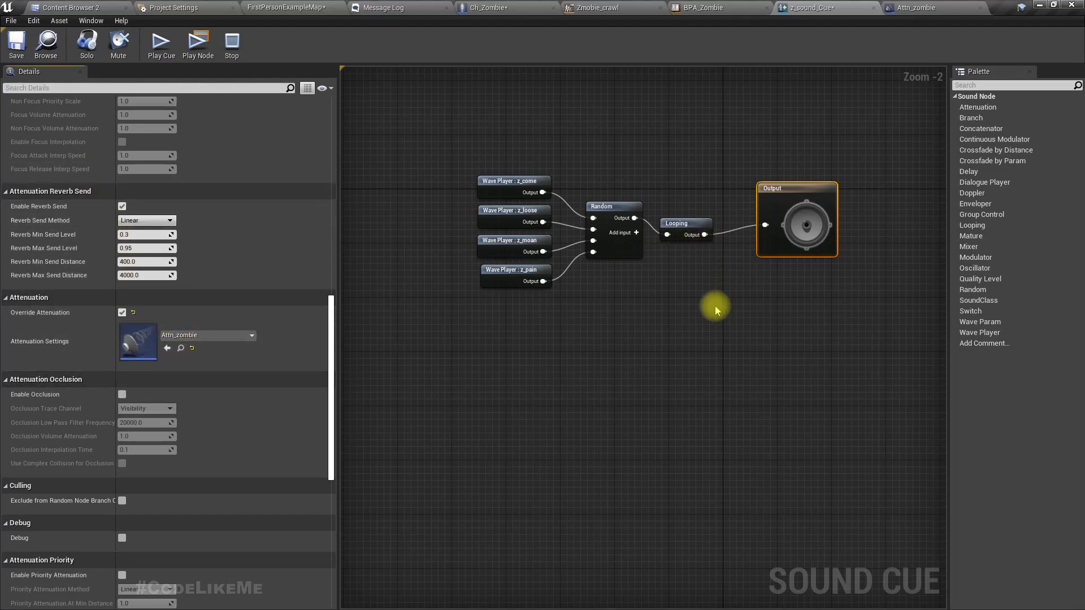
pyautogui.moveTo(722, 300); pyautogui.dragTo(576, 347, button='right')
pyautogui.moveTo(665, 258); pyautogui.dragTo(766, 272)
pyautogui.moveTo(559, 282); pyautogui.dragTo(610, 287)
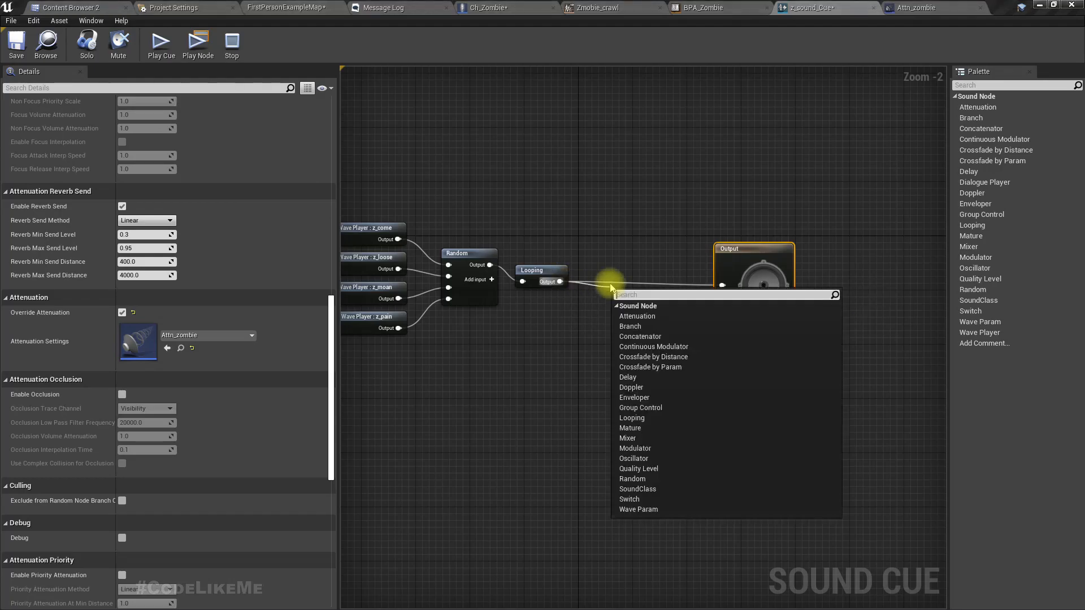
pyautogui.write('att')
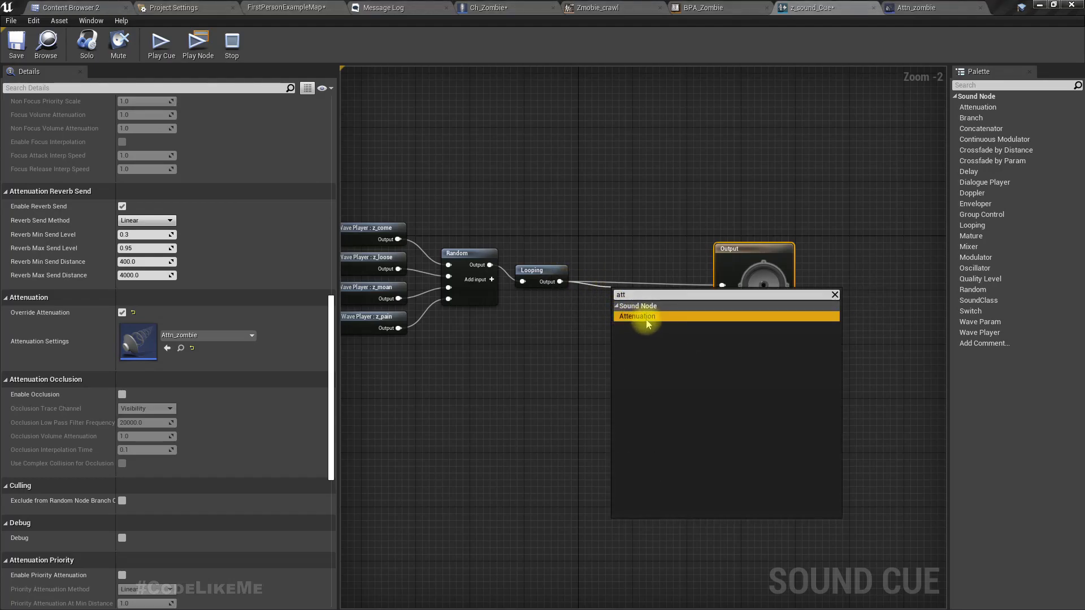
pyautogui.click(642, 316)
pyautogui.moveTo(655, 304); pyautogui.dragTo(722, 285)
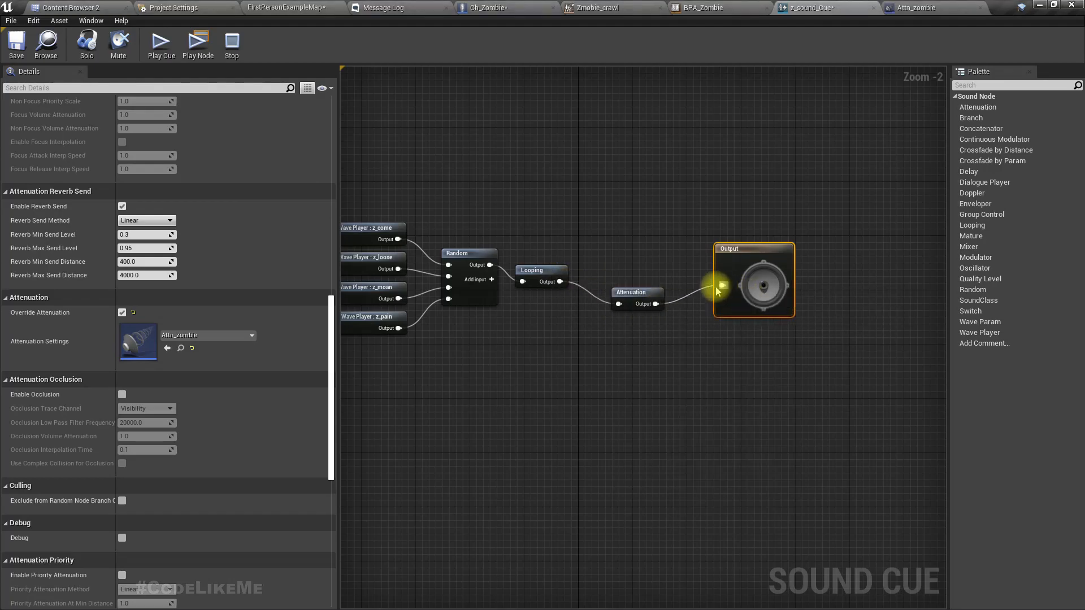
# - Assign Attn_zombie as the attenuation settings of the new Attenuation node
pyautogui.click(626, 293)
pyautogui.scroll(2, 262, 338)
pyautogui.scroll(10, 262, 338)
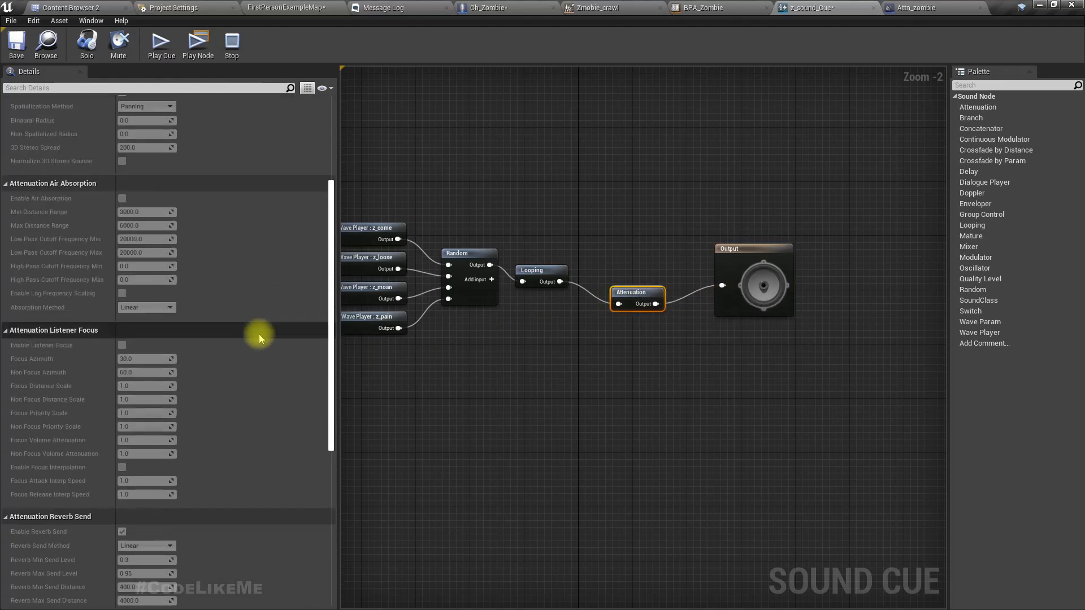
pyautogui.click(177, 220)
pyautogui.click(192, 328)
# - Turn off Override Attenuation and clear Attenuation Settings on the cue's Output, save, and line the Attenuation node up between its neighbours
pyautogui.click(748, 264)
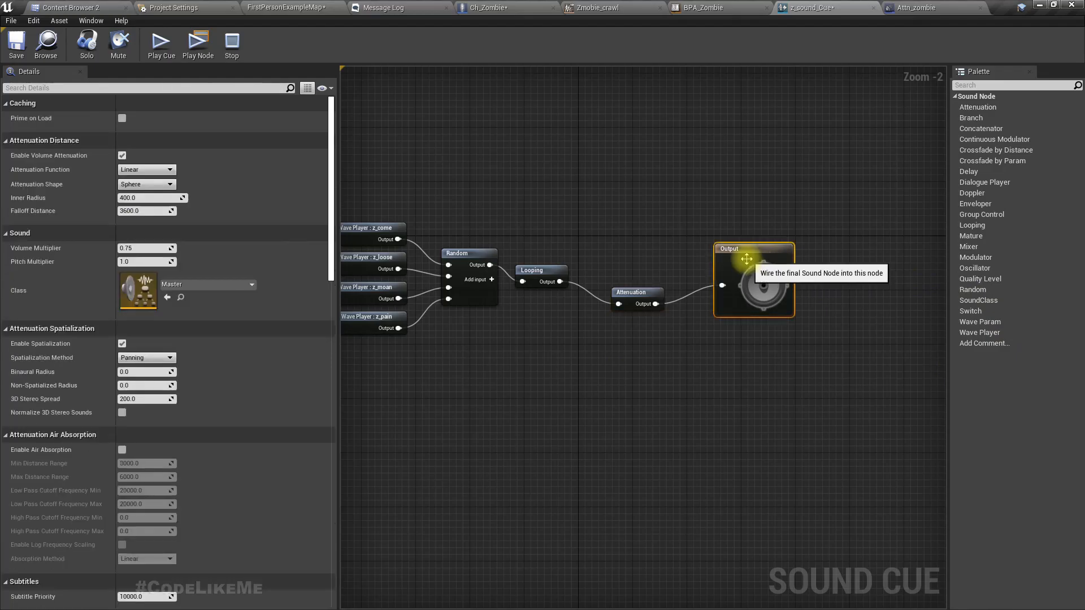
pyautogui.scroll(-4, 184, 412)
pyautogui.scroll(-6, 184, 413)
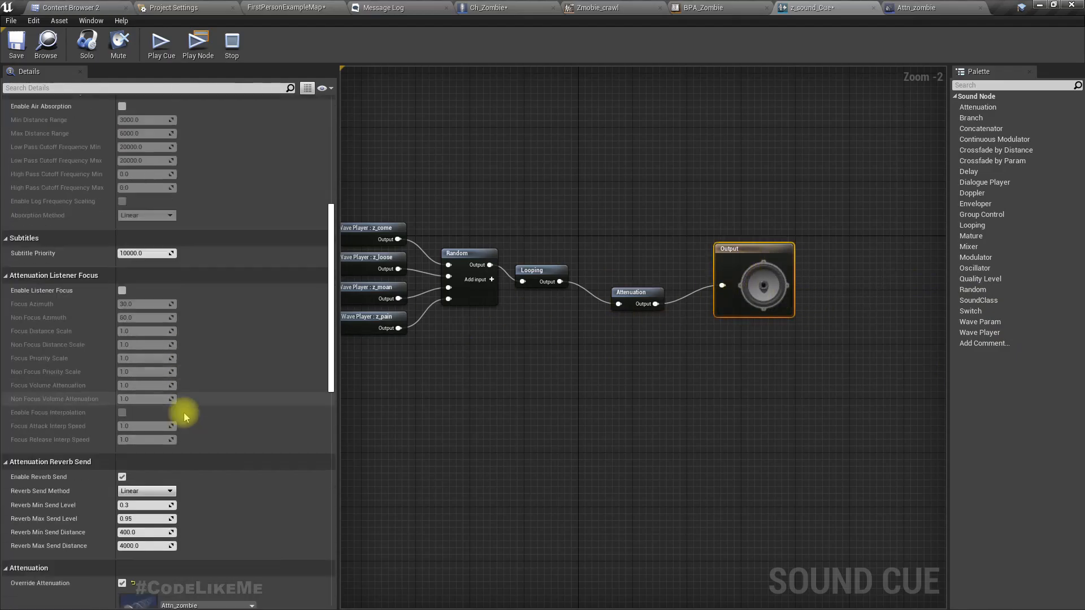
pyautogui.click(123, 421)
pyautogui.click(134, 422)
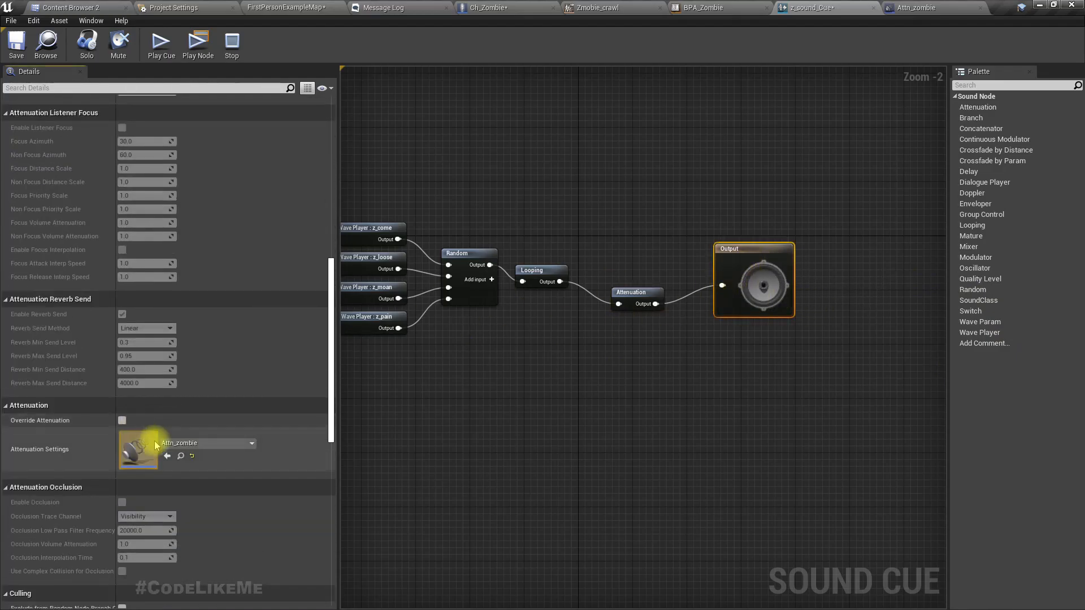
pyautogui.click(191, 456)
pyautogui.click(17, 44)
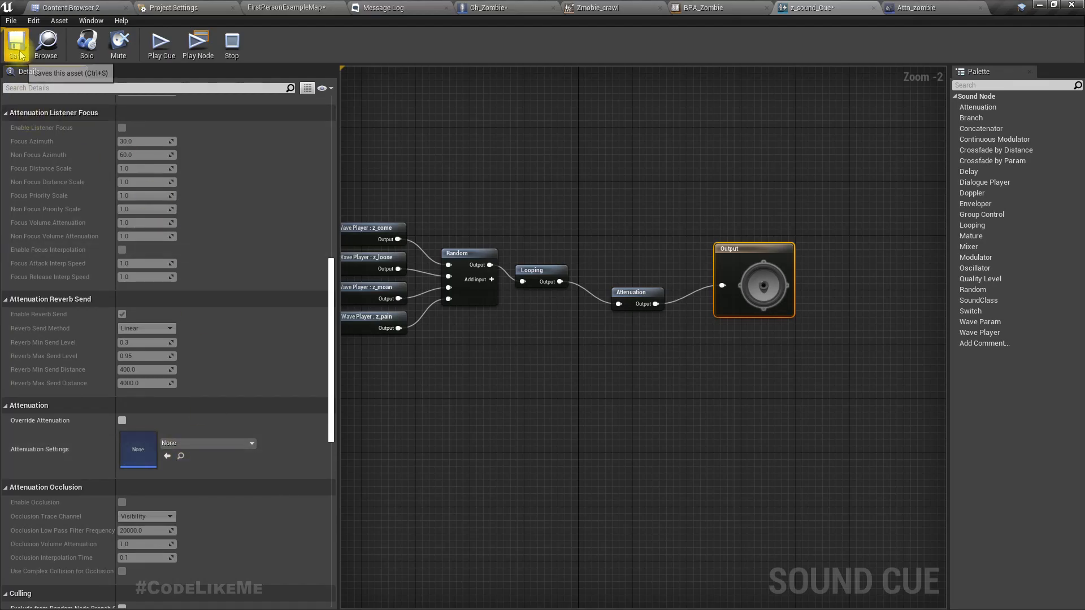
pyautogui.moveTo(624, 297); pyautogui.dragTo(618, 281)
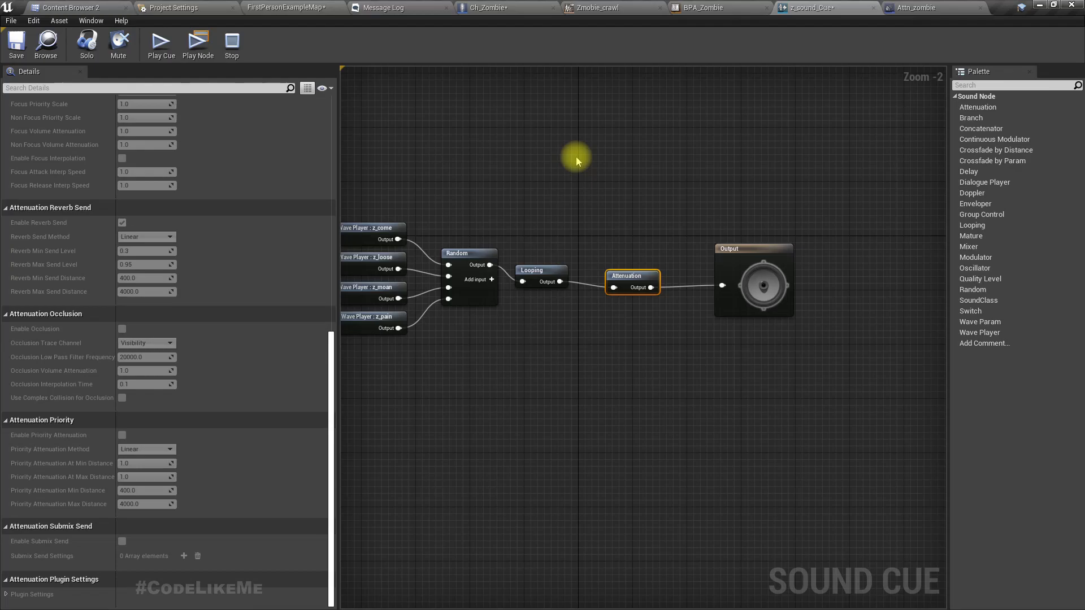
# - In Ch_Zombie's Event Graph, add a Play Sound at Location node after Spawn Emitter at Location and space it further away
pyautogui.click(487, 7)
pyautogui.scroll(-5, 460, 249)
pyautogui.moveTo(359, 356); pyautogui.dragTo(370, 167, button='right')
pyautogui.scroll(4, 461, 230)
pyautogui.moveTo(599, 297); pyautogui.dragTo(281, 371, button='right')
pyautogui.moveTo(548, 345); pyautogui.dragTo(904, 297, button='right')
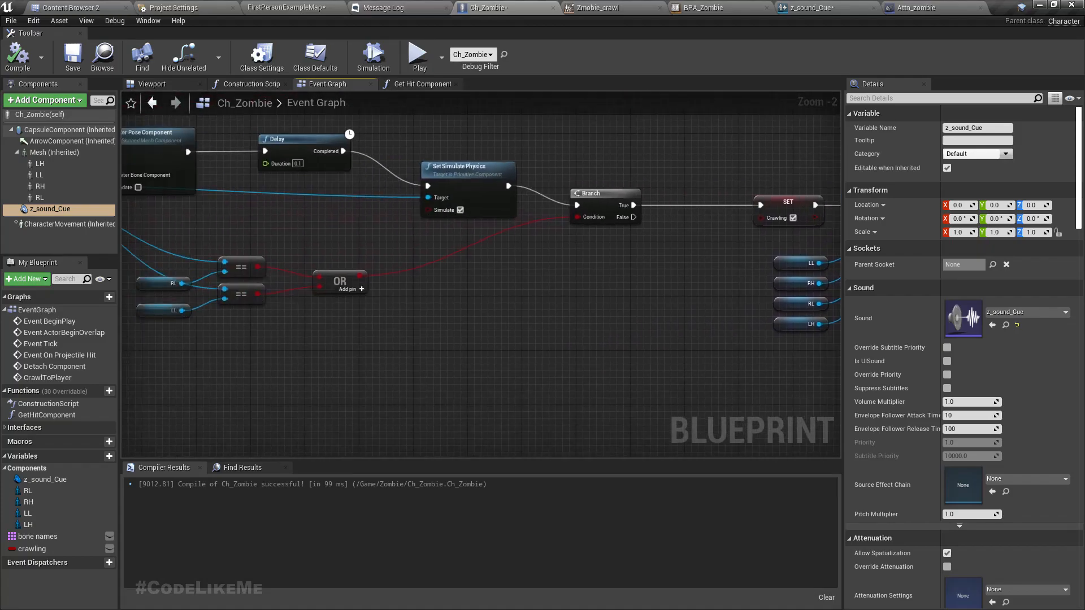
pyautogui.moveTo(621, 294); pyautogui.dragTo(837, 338, button='right')
pyautogui.scroll(-3, 632, 327)
pyautogui.moveTo(632, 327); pyautogui.dragTo(291, 355, button='right')
pyautogui.scroll(3, 487, 239)
pyautogui.moveTo(652, 193); pyautogui.dragTo(560, 327, button='right')
pyautogui.moveTo(476, 326); pyautogui.dragTo(459, 325, button='right')
pyautogui.moveTo(388, 299); pyautogui.dragTo(480, 283)
pyautogui.write('play sound')
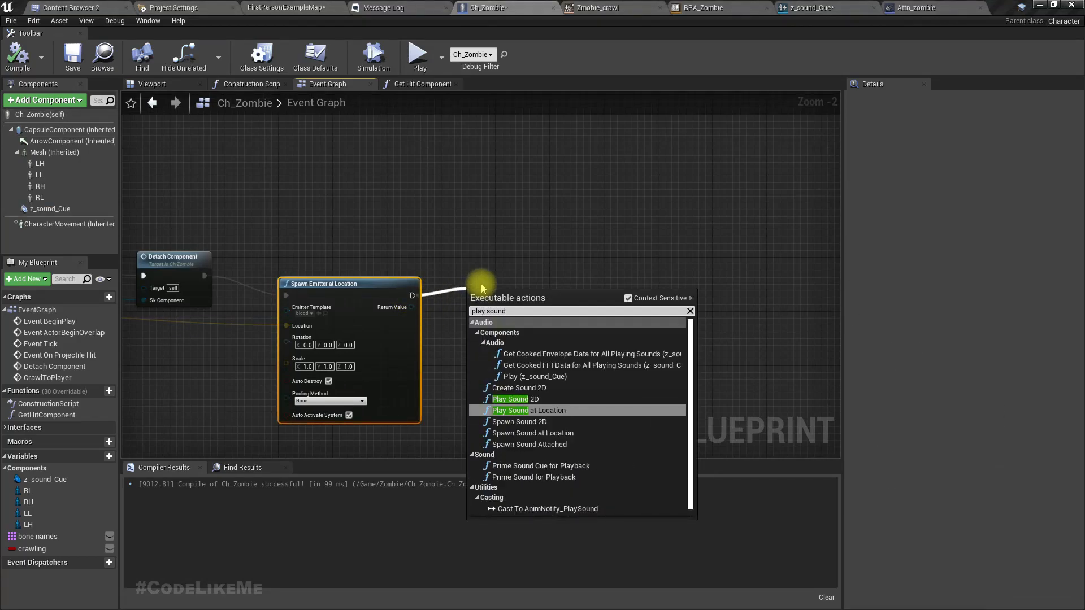
pyautogui.press('Return')
pyautogui.moveTo(484, 403); pyautogui.dragTo(546, 391, button='right')
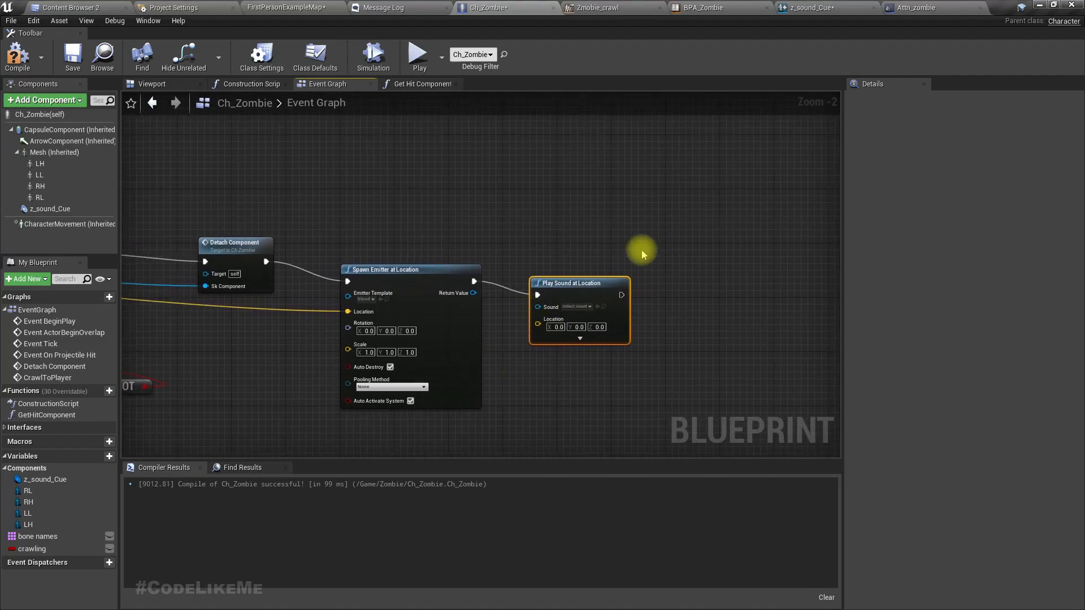
pyautogui.moveTo(571, 284); pyautogui.dragTo(767, 271)
# - Feed a GetActorLocation node targeting self into the Location input of Play Sound at Location
pyautogui.moveTo(734, 311); pyautogui.dragTo(678, 360)
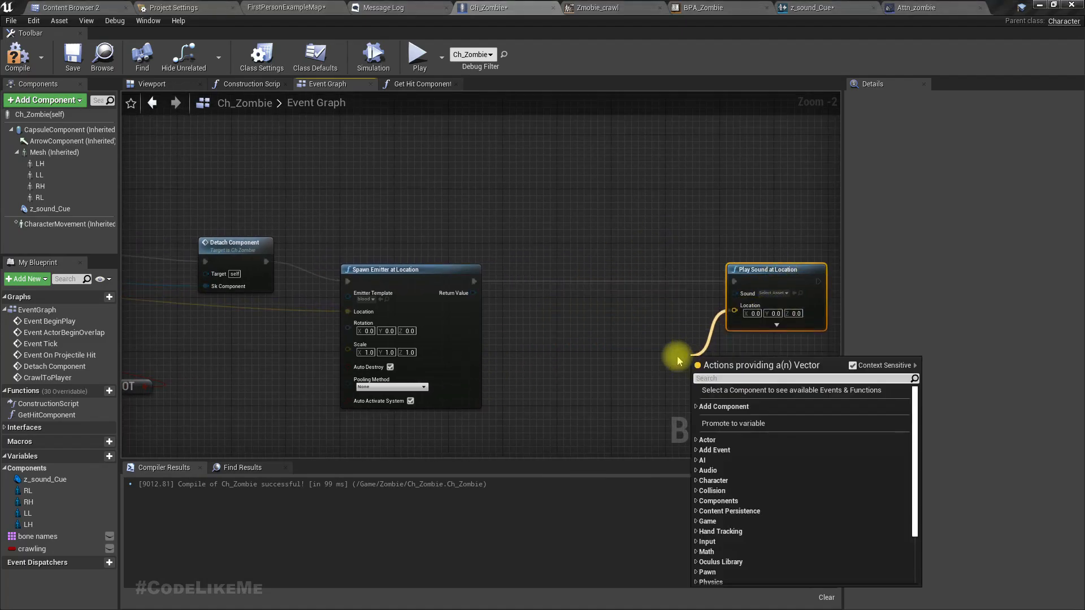
pyautogui.write('get actor loca')
pyautogui.press('Down')
pyautogui.press('Return')
pyautogui.moveTo(798, 278); pyautogui.dragTo(627, 285, button='right')
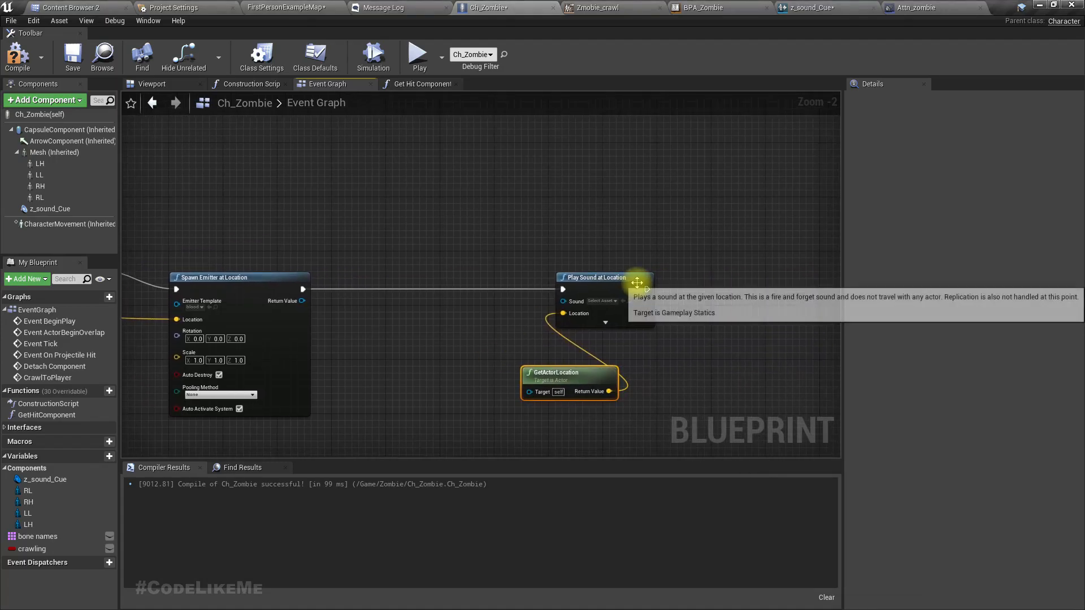
# - Open the z_growl sound wave from the Audio folder, set its Attenuation Settings to Attn_zombie and save it
pyautogui.click(70, 7)
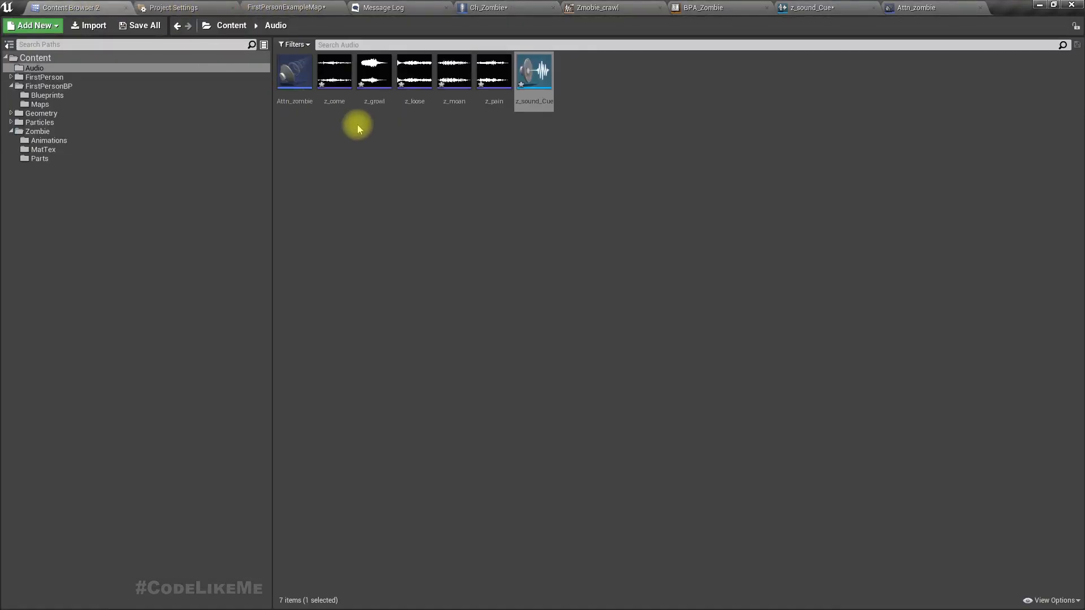
pyautogui.doubleClick(372, 77)
pyautogui.scroll(-3, 477, 416)
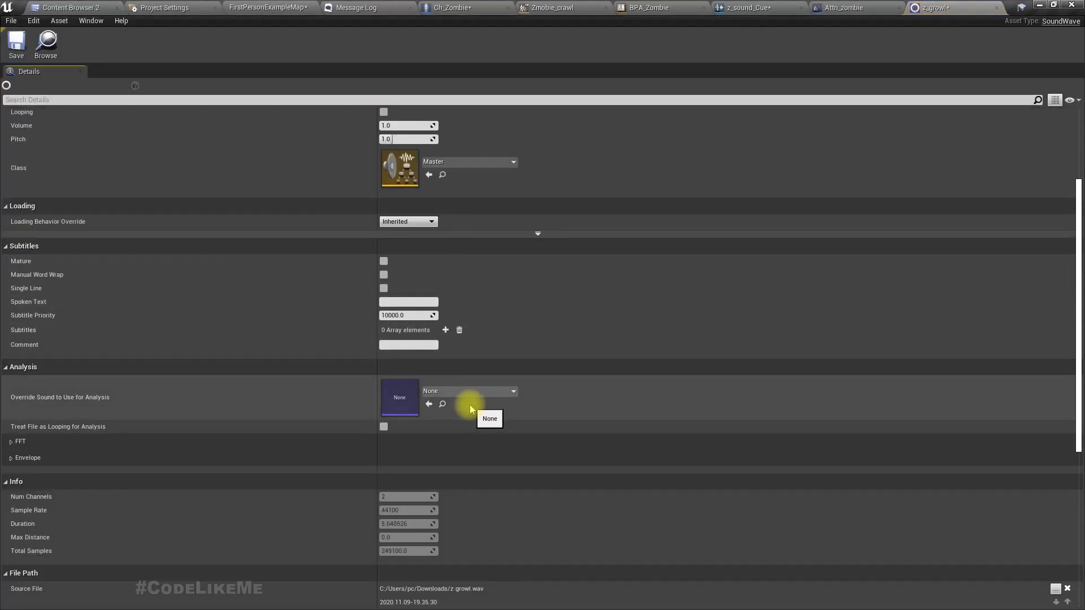
pyautogui.click(462, 394)
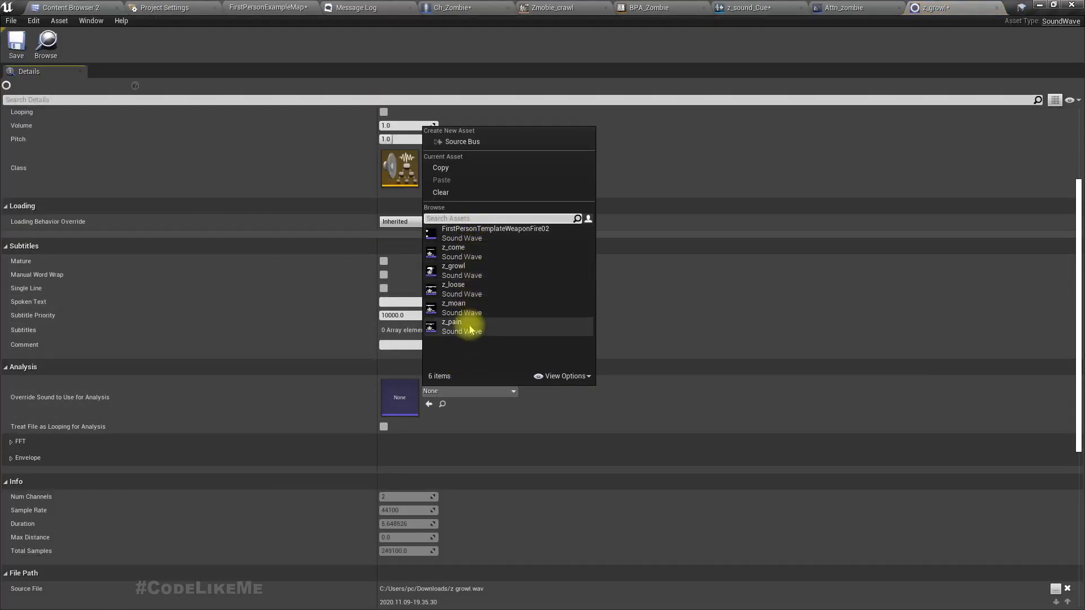
pyautogui.click(711, 343)
pyautogui.scroll(-5, 712, 339)
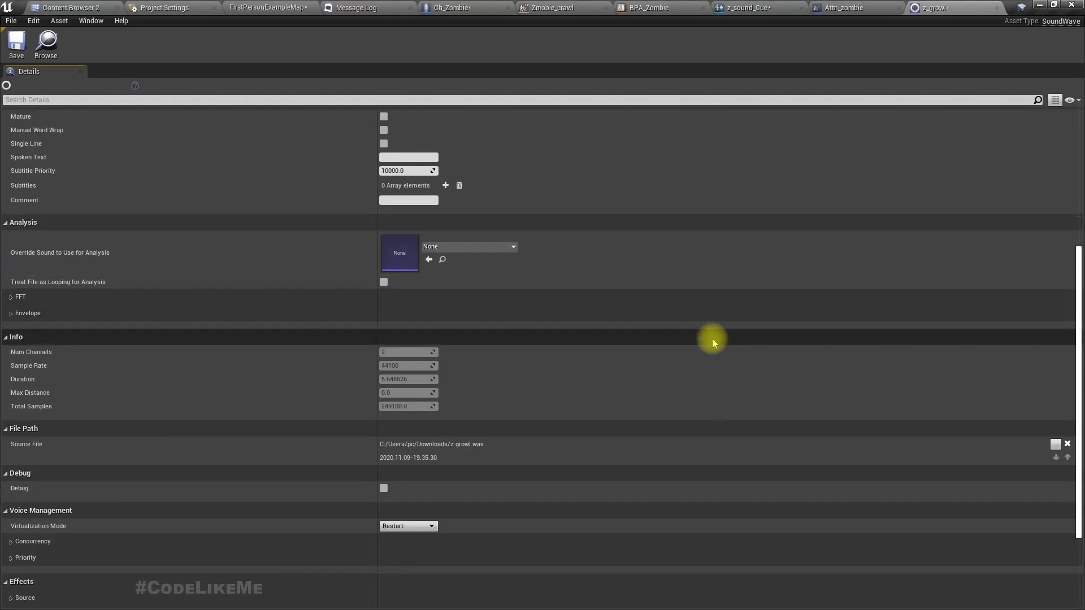
pyautogui.click(483, 519)
pyautogui.click(464, 364)
pyautogui.click(15, 48)
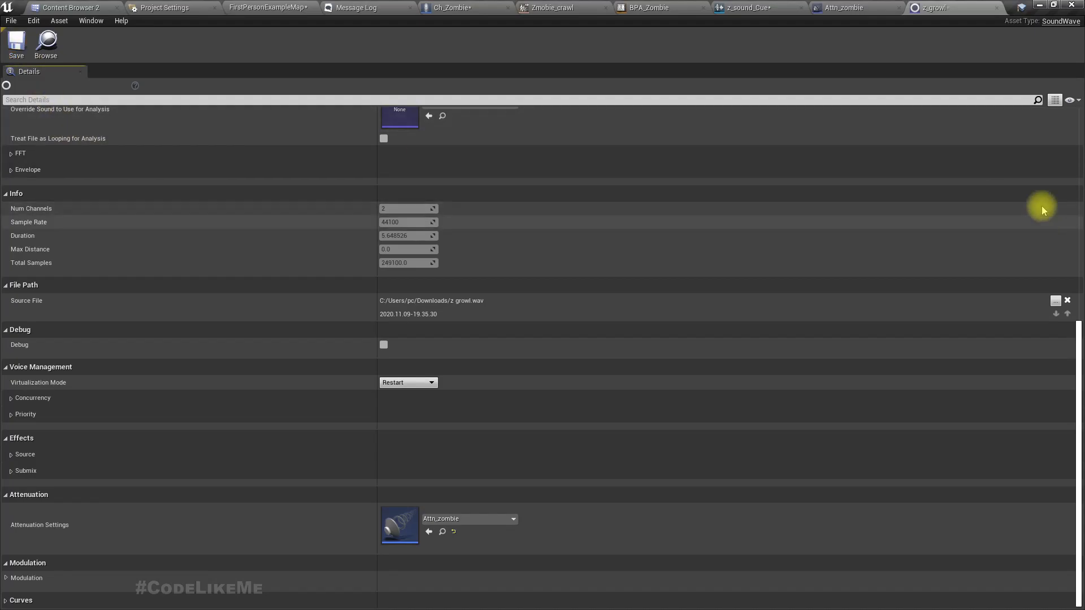
# - Set the Sound of Ch_Zombie's Play Sound at Location node to z_growl and compile the blueprint
pyautogui.click(477, 6)
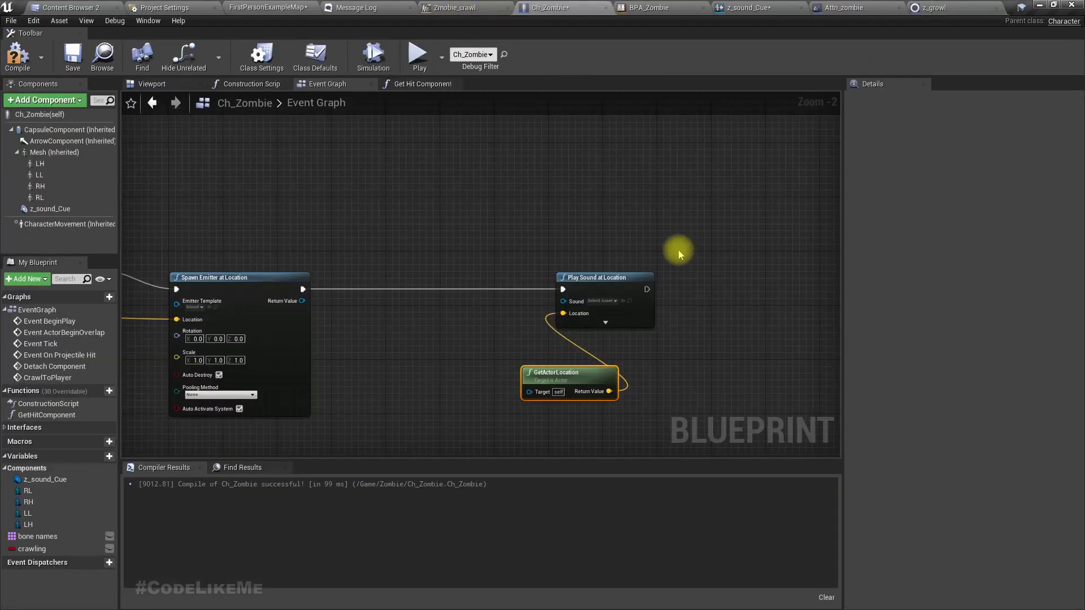
pyautogui.click(603, 301)
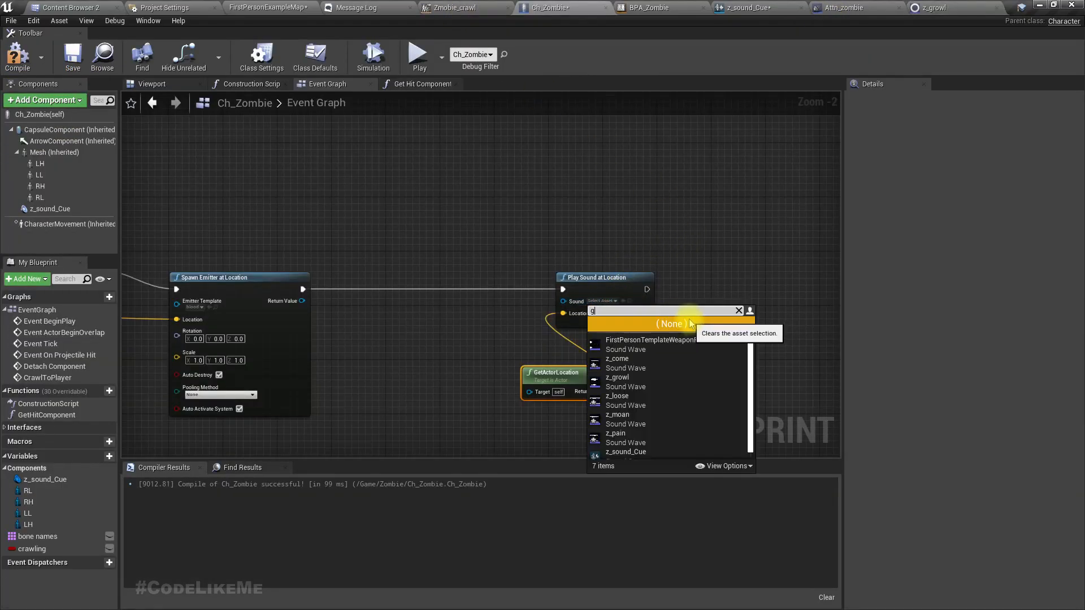
pyautogui.click(627, 346)
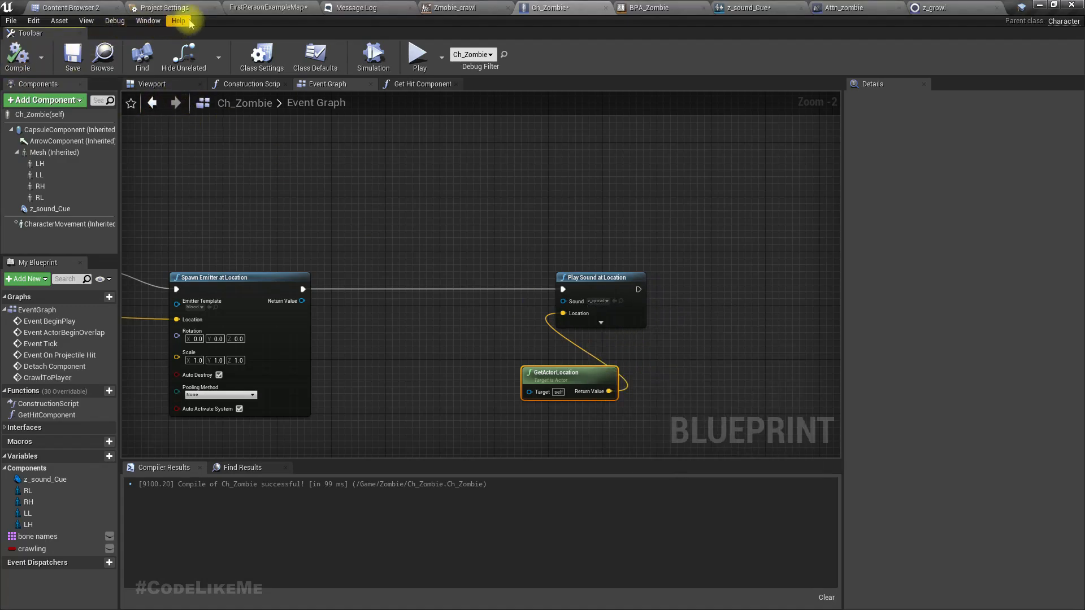
# - Play-test FirstPersonExampleMap full screen and shoot a leg and an arm off the zombie to check the growl
pyautogui.click(266, 8)
pyautogui.press('F11')
pyautogui.hotkey('alt', 'p')
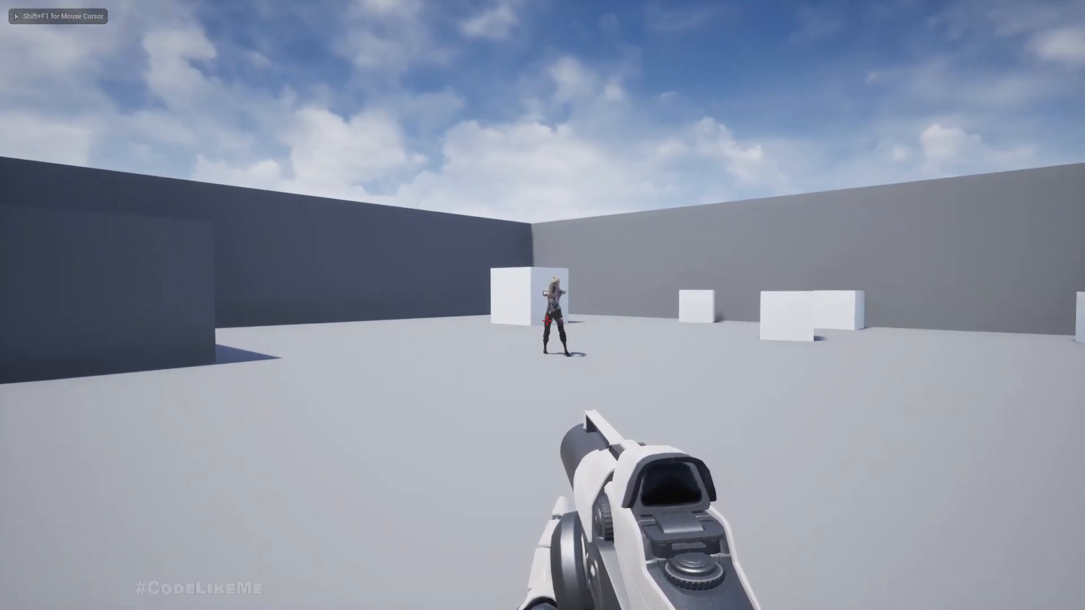
pyautogui.click(546, 321)
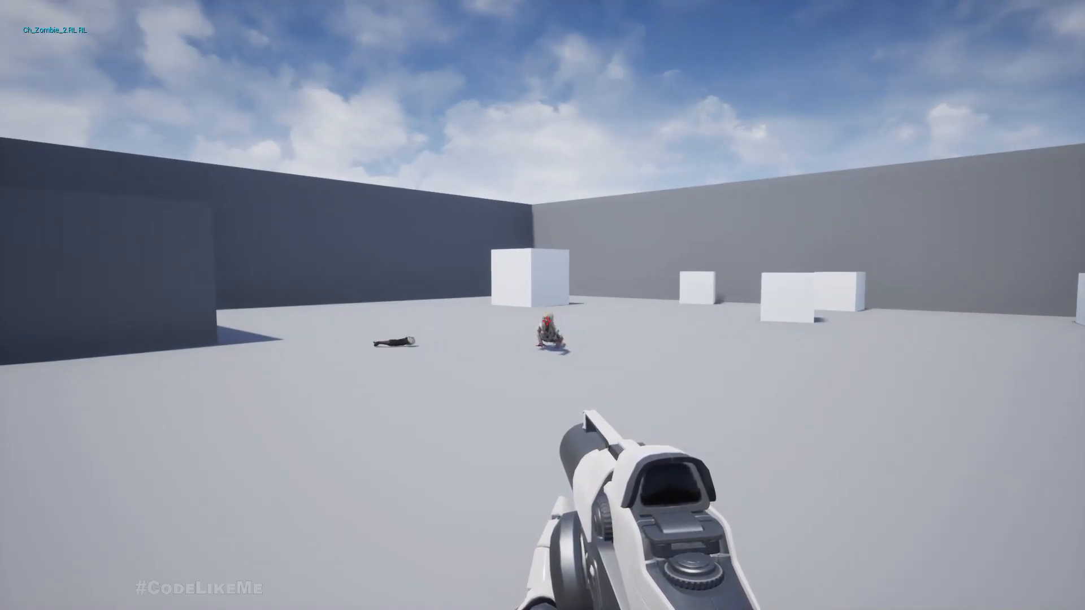
pyautogui.click(546, 321)
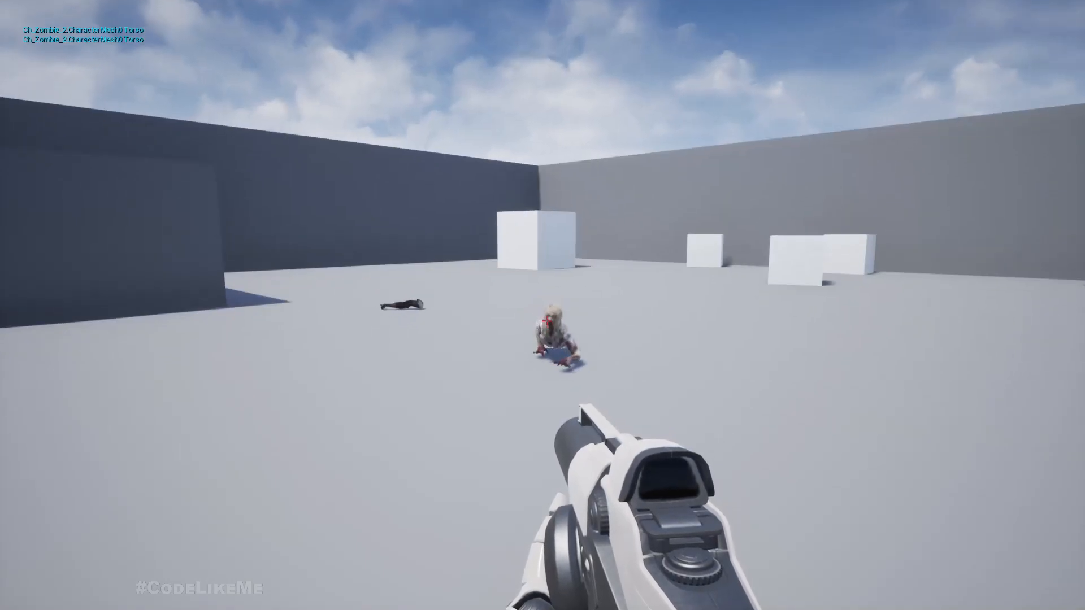
pyautogui.click(545, 321)
pyautogui.press('a')
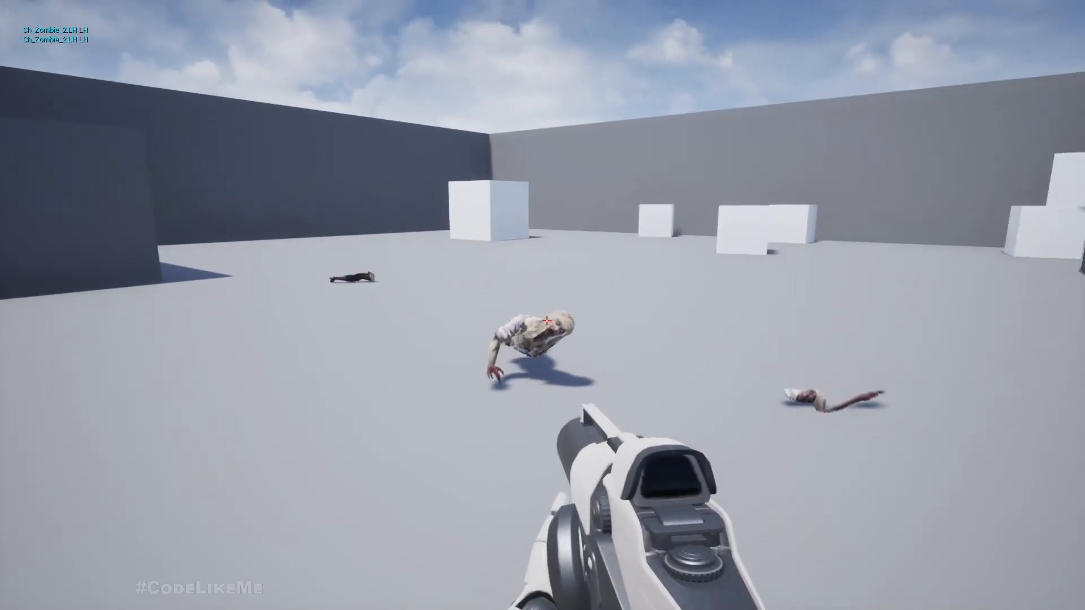
# - Listen to the crawling zombie from varying distances, shoot off its remaining arm, and end the play test
pyautogui.press('s')
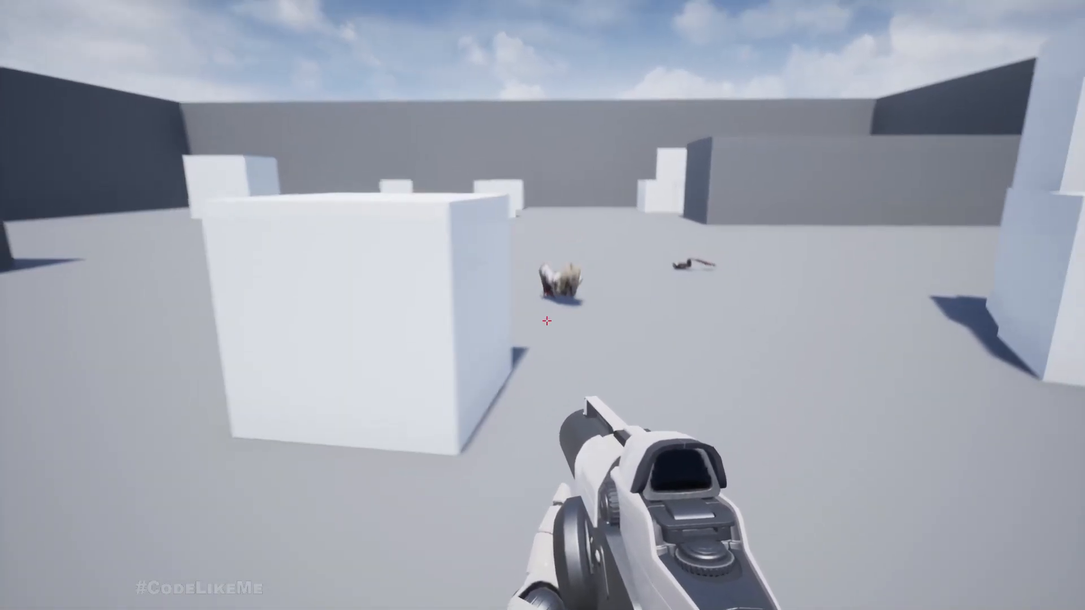
pyautogui.press('w')
pyautogui.press('s')
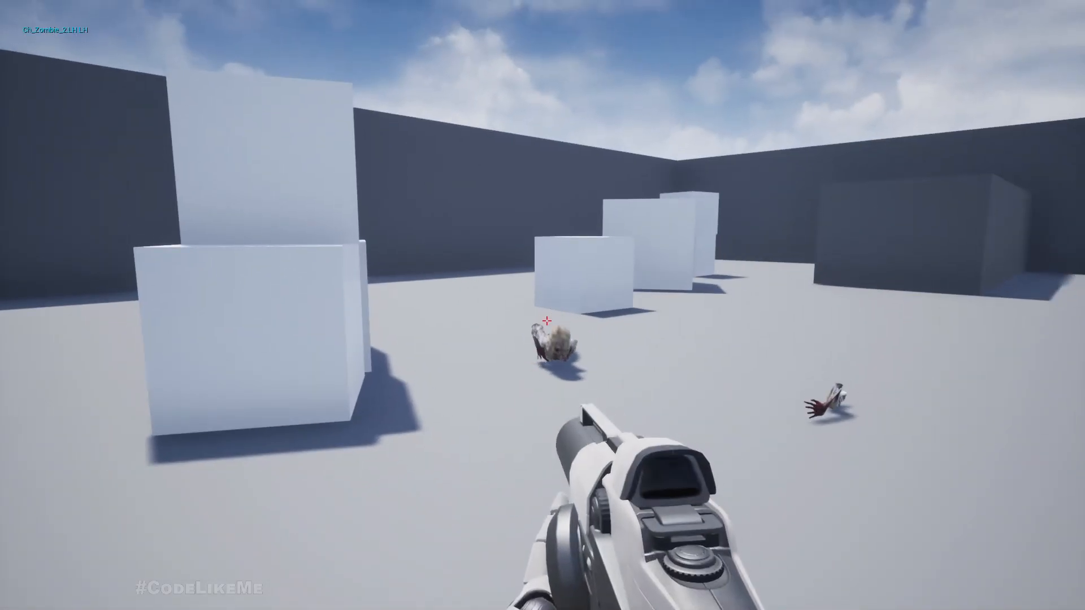
pyautogui.click(546, 321)
pyautogui.press('s')
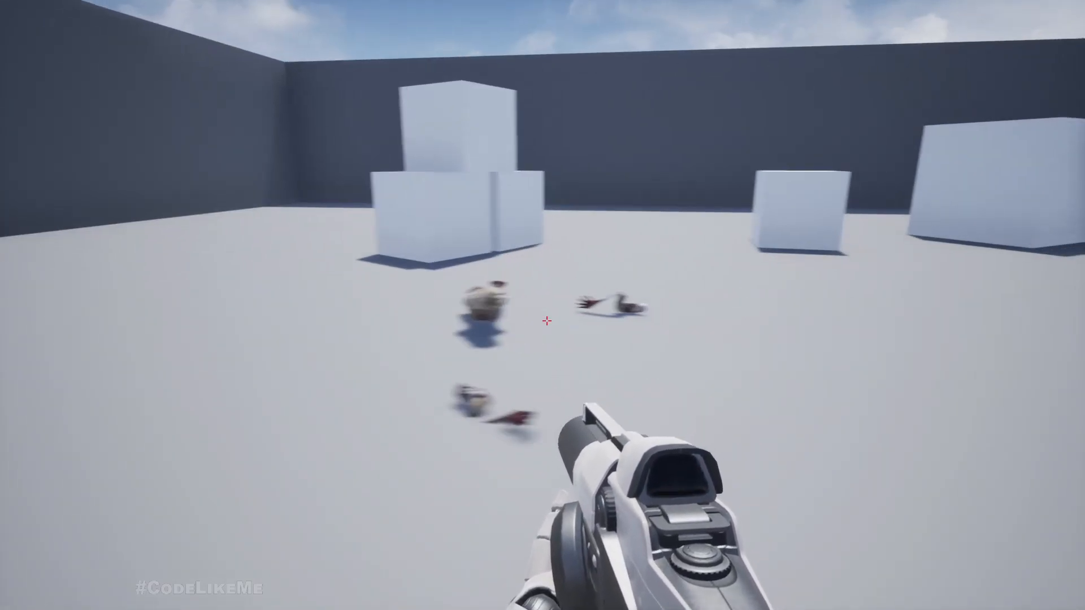
pyautogui.press('Escape')
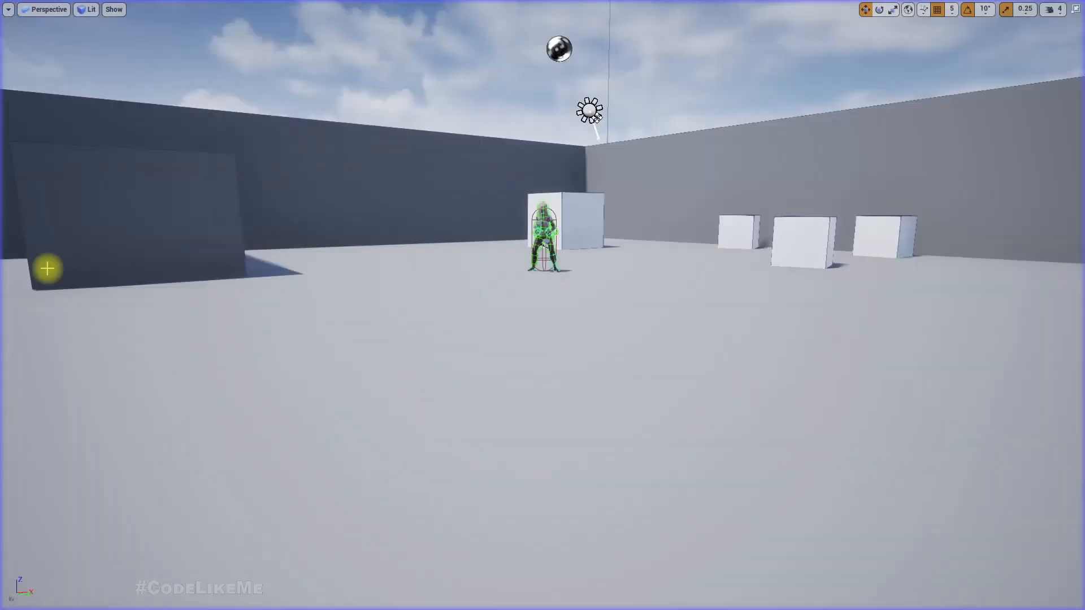
pyautogui.press('F11')
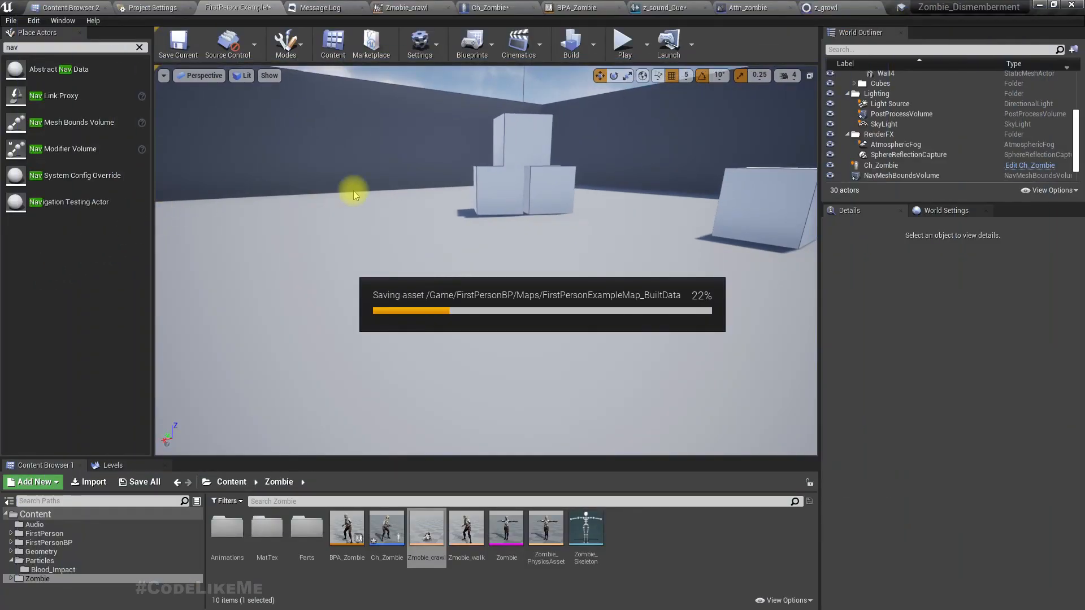
# - In Ch_Zombie's Event Graph, realign the Delay and Crawl to Player nodes in line after Event BeginPlay
pyautogui.click(477, 7)
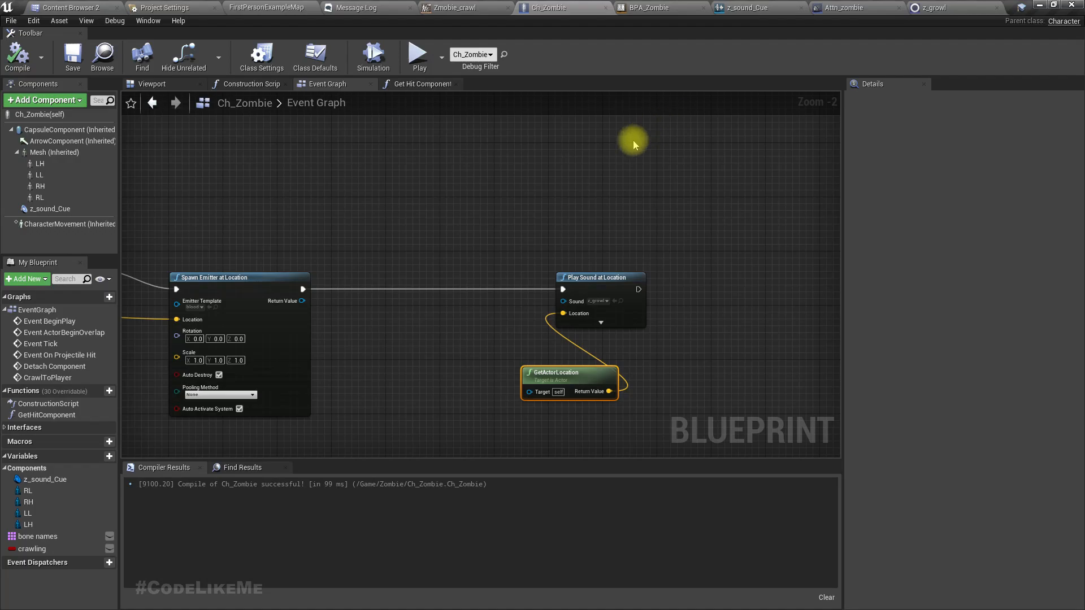
pyautogui.scroll(-4, 656, 354)
pyautogui.scroll(5, 367, 219)
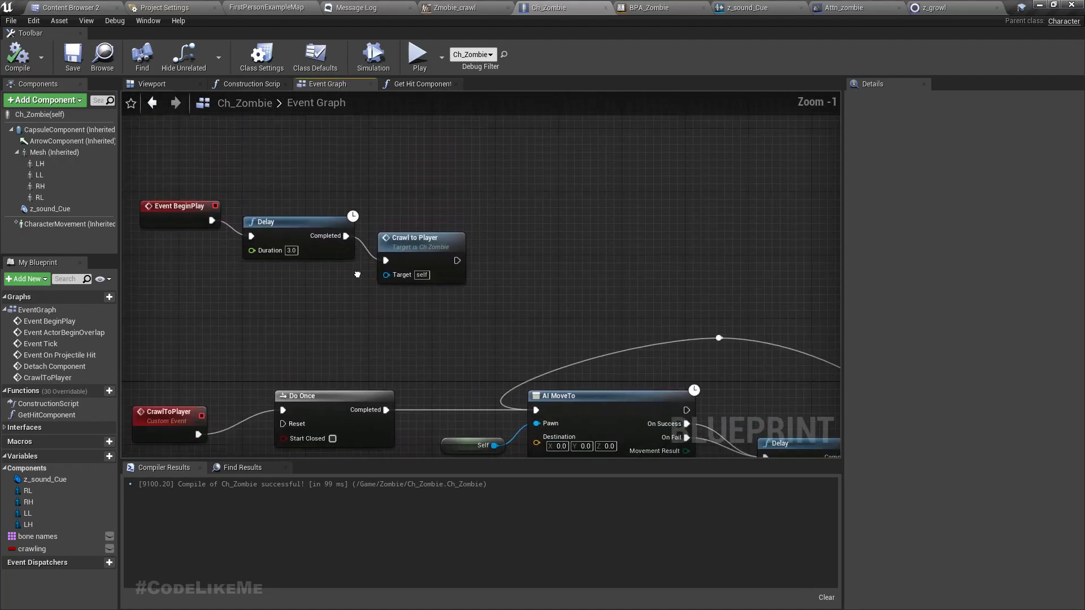
pyautogui.moveTo(315, 213); pyautogui.dragTo(464, 321)
pyautogui.click(509, 306)
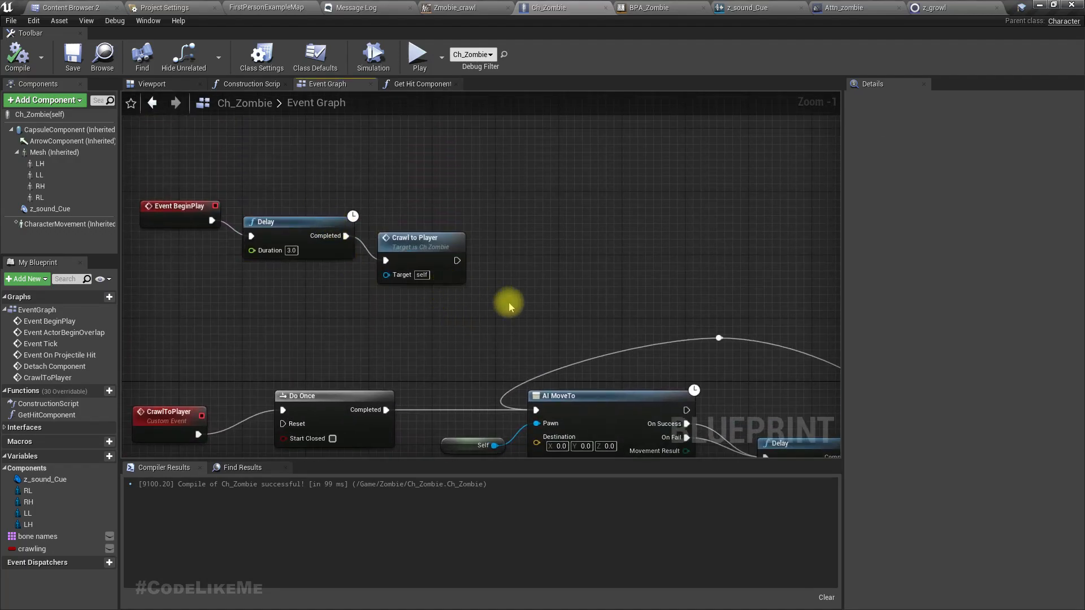
pyautogui.moveTo(443, 254); pyautogui.dragTo(514, 214)
# - Feed a Random Float in Range node with Min 3.0 and Max 7.0 into the Duration of the BeginPlay Delay
pyautogui.moveTo(300, 236); pyautogui.dragTo(268, 305)
pyautogui.write('rand')
pyautogui.press('Down')
pyautogui.press('Down')
pyautogui.press('Return')
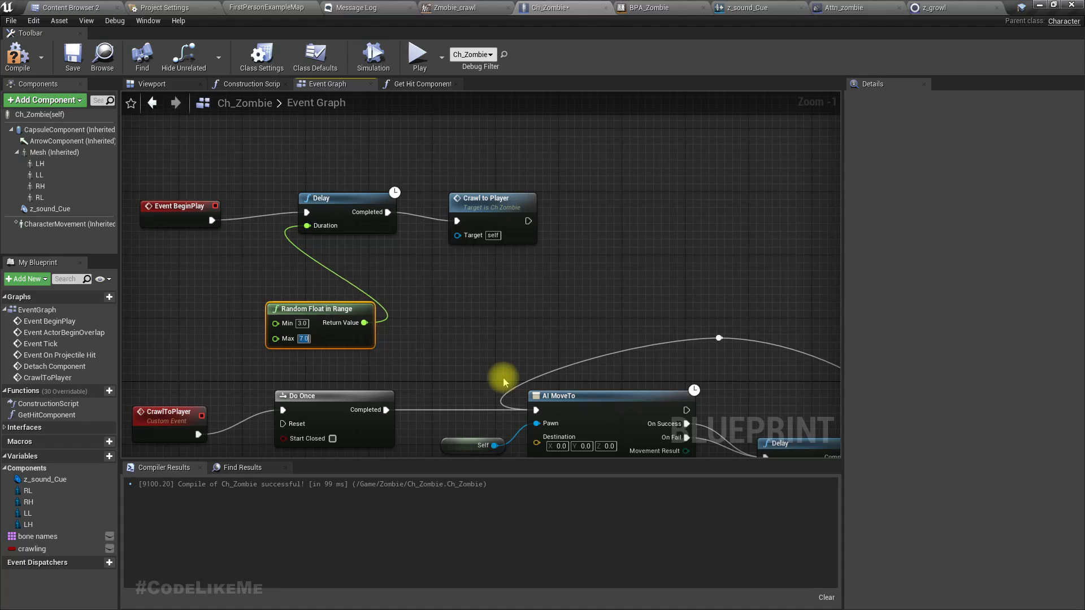
# - Place a z_sound_Cue component reference below Crawl to Player and turn off the component's Auto Activate
pyautogui.moveTo(513, 293); pyautogui.dragTo(447, 242, button='right')
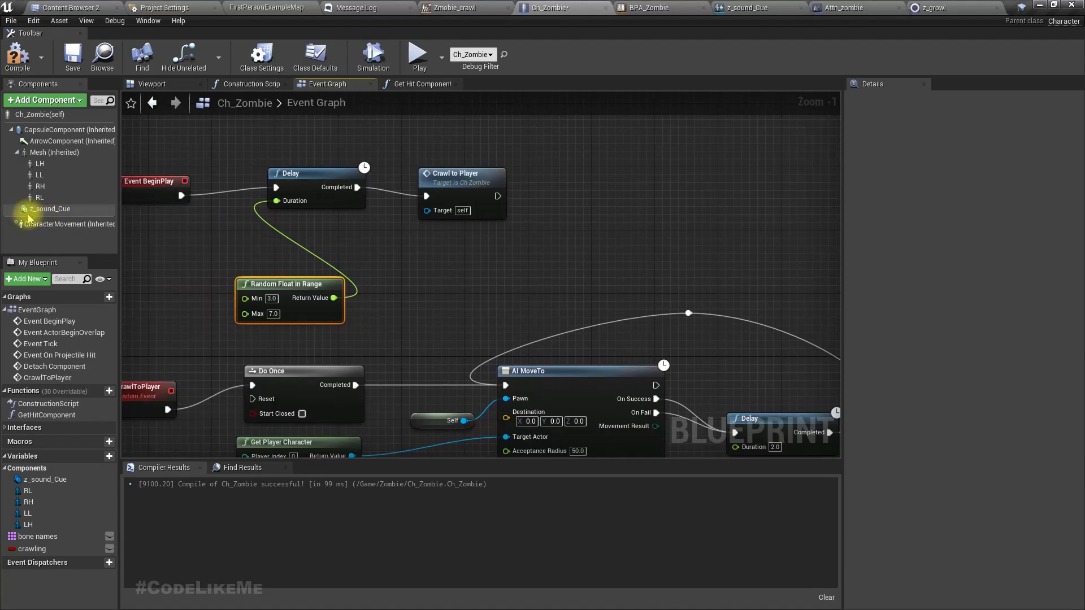
pyautogui.moveTo(35, 209); pyautogui.dragTo(486, 257)
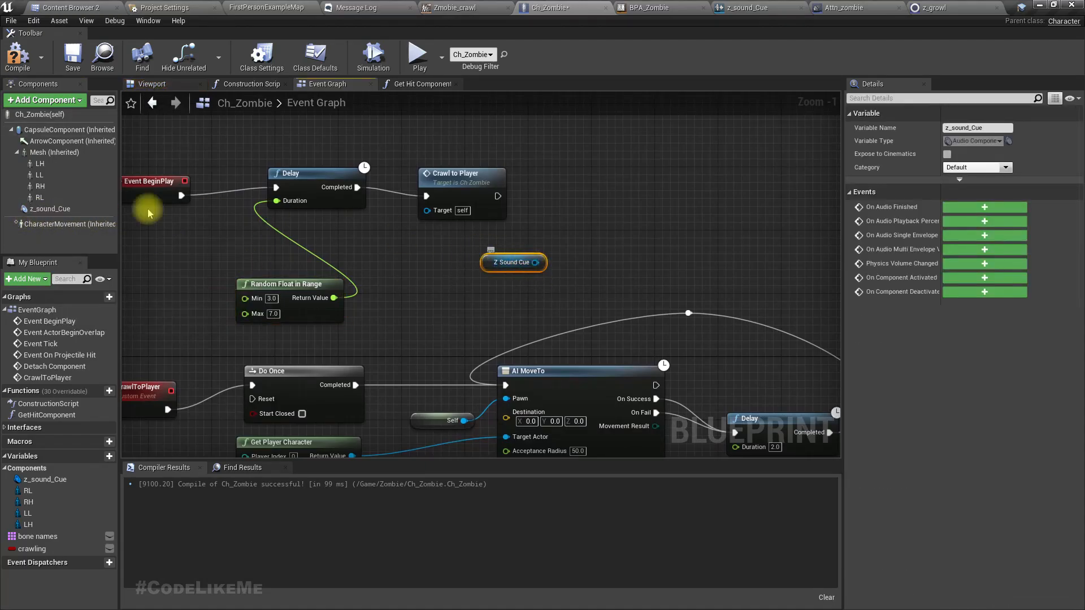
pyautogui.click(813, 223)
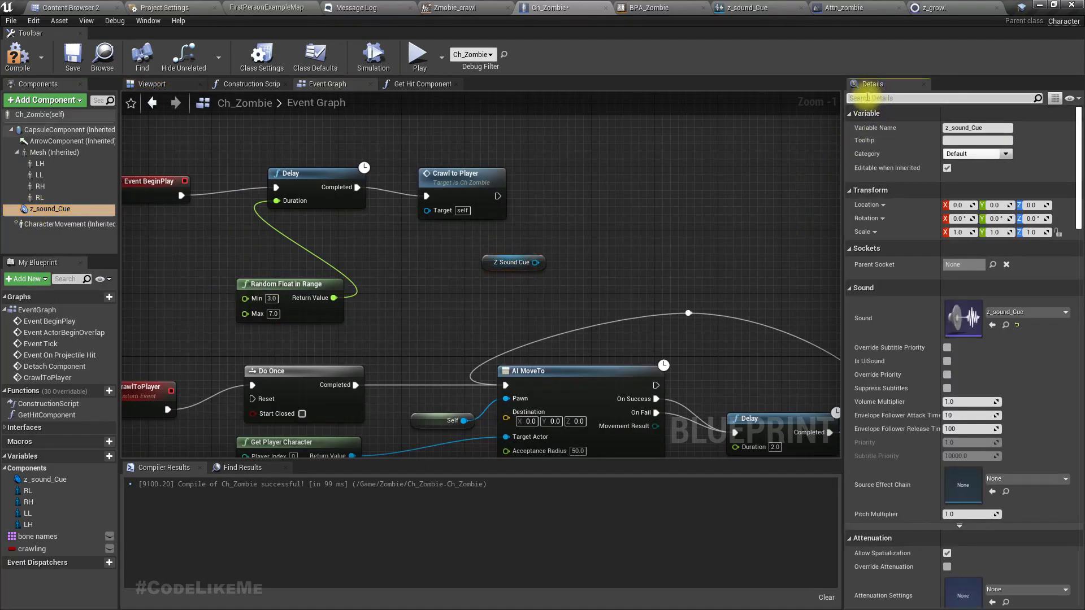
pyautogui.click(867, 97)
pyautogui.write('auto')
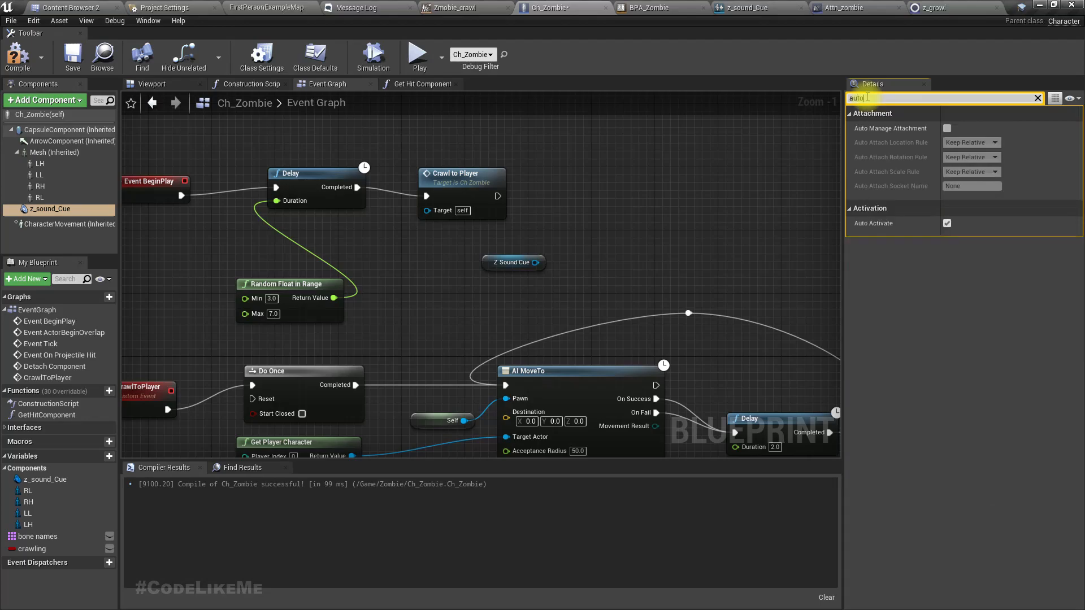
pyautogui.click(947, 223)
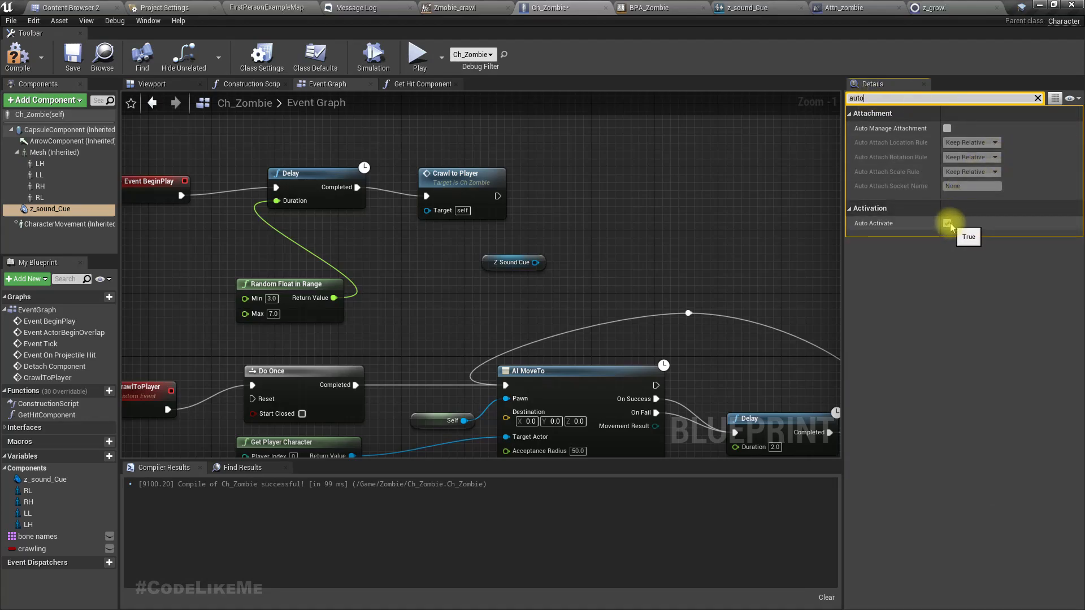
# - Add a Play node targeting z_sound_Cue and place it beyond the Crawl to Player node
pyautogui.moveTo(684, 264); pyautogui.dragTo(566, 298, button='right')
pyautogui.moveTo(421, 300); pyautogui.dragTo(435, 257)
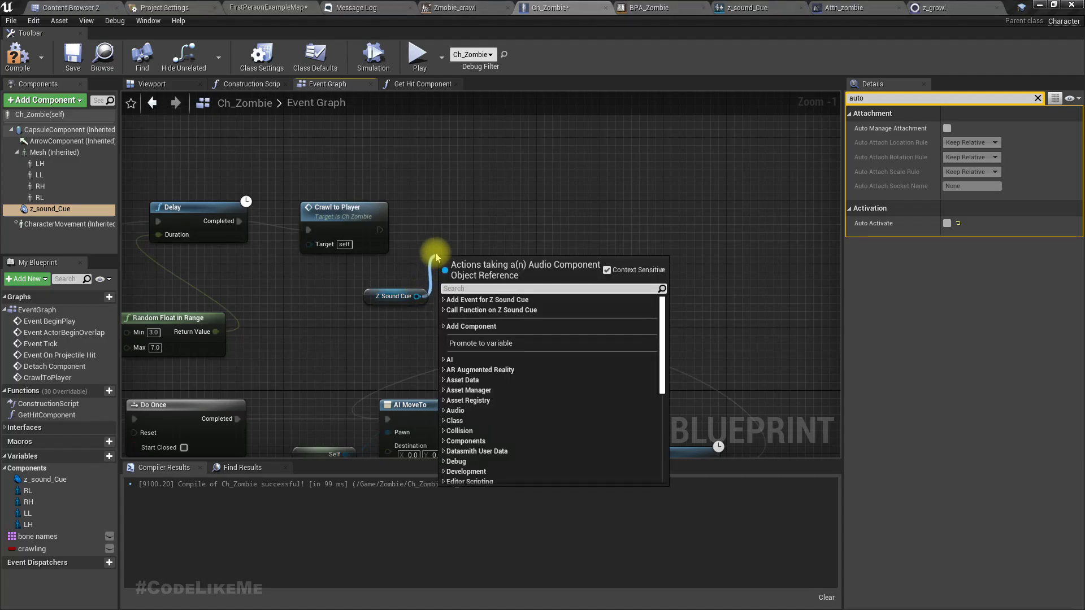
pyautogui.write('play')
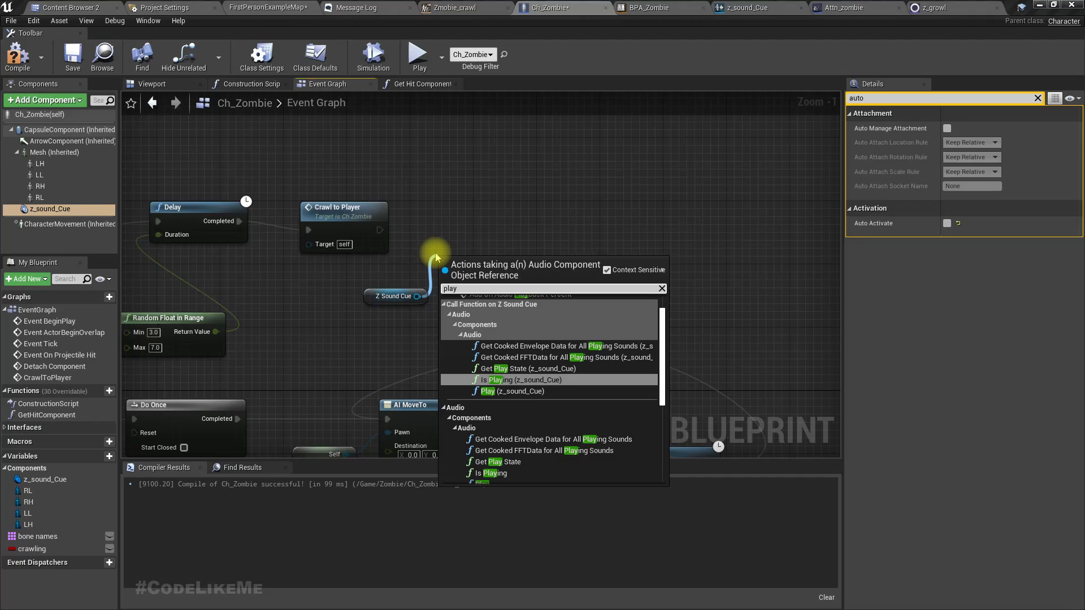
pyautogui.press('Down')
pyautogui.press('Return')
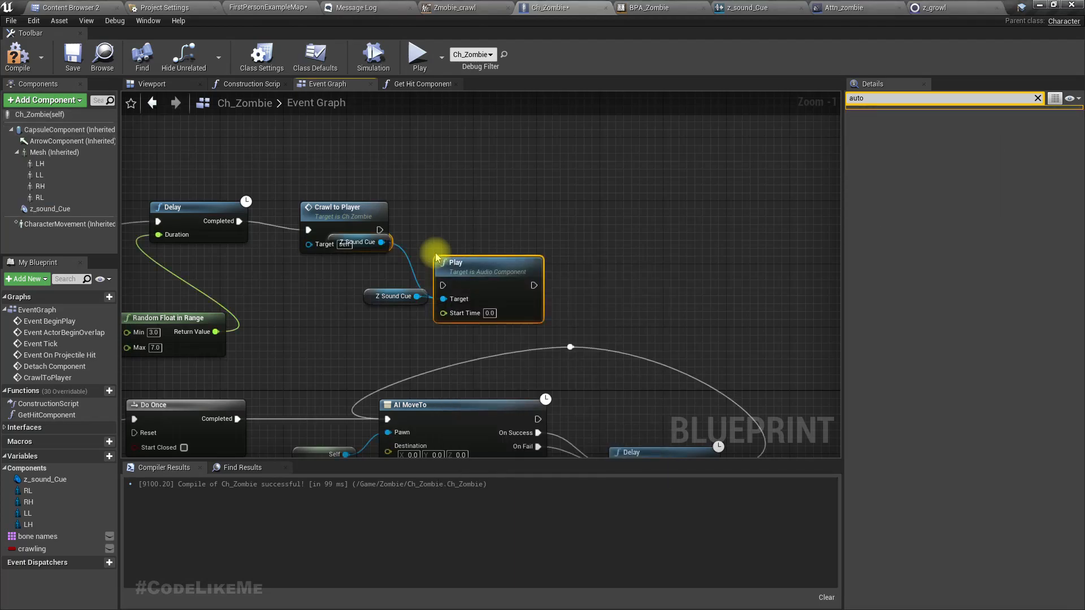
pyautogui.moveTo(477, 278); pyautogui.dragTo(540, 214)
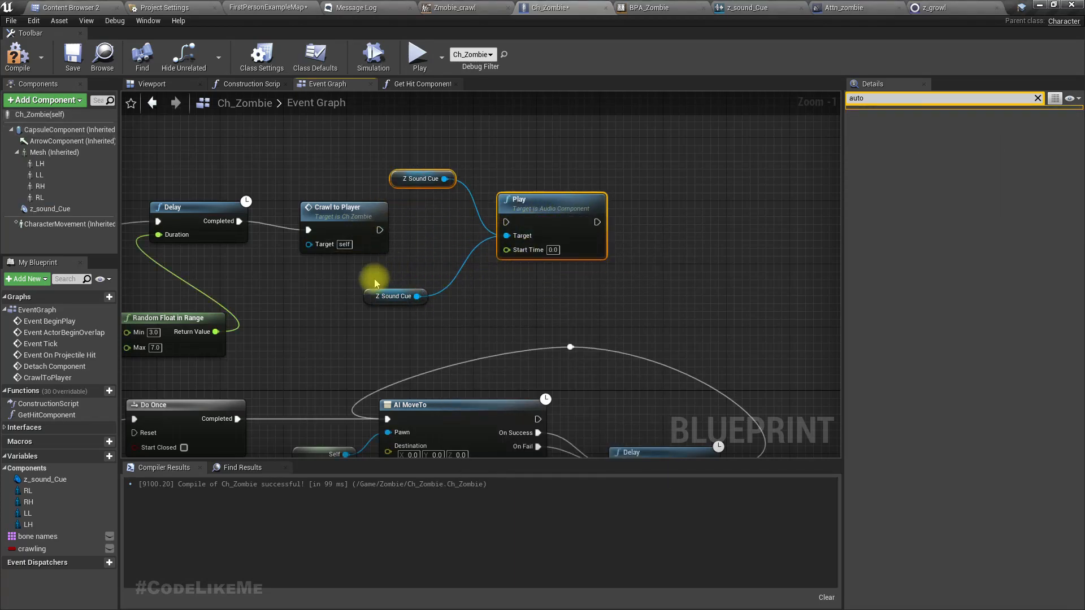
# - Delete the lower duplicate Z Sound Cue reference and link Crawl to Player's execution output to Play
pyautogui.click(396, 296)
pyautogui.press('Delete')
pyautogui.moveTo(509, 223); pyautogui.dragTo(380, 230)
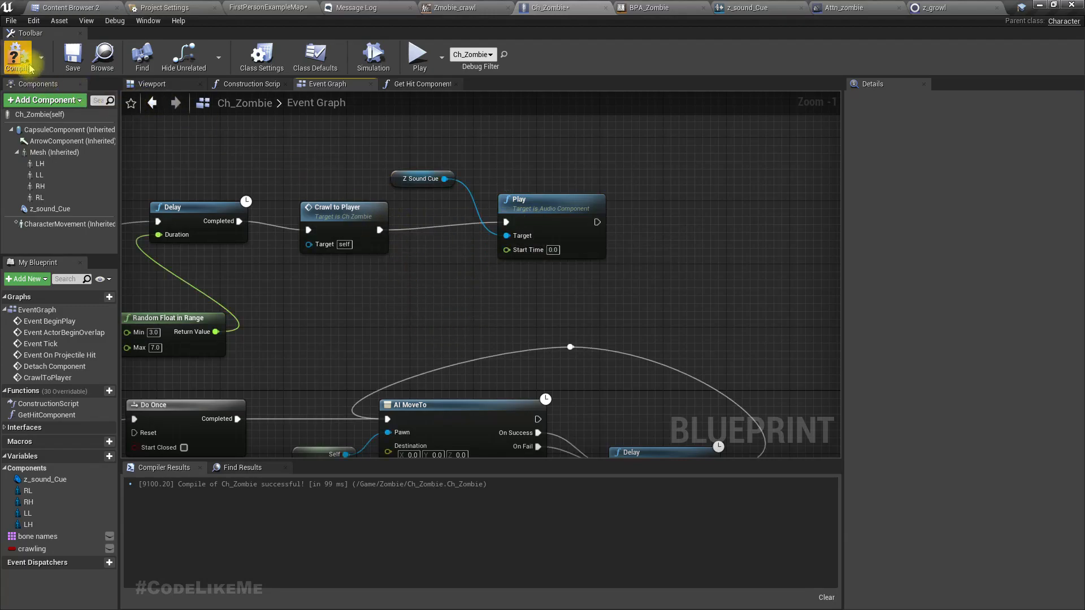
# - In FirstPersonExampleMap, duplicate the Ch_Zombie actor and place the copy at about X 490, Y -235
pyautogui.click(269, 7)
pyautogui.moveTo(553, 174); pyautogui.dragTo(488, 178, button='right')
pyautogui.click(439, 210)
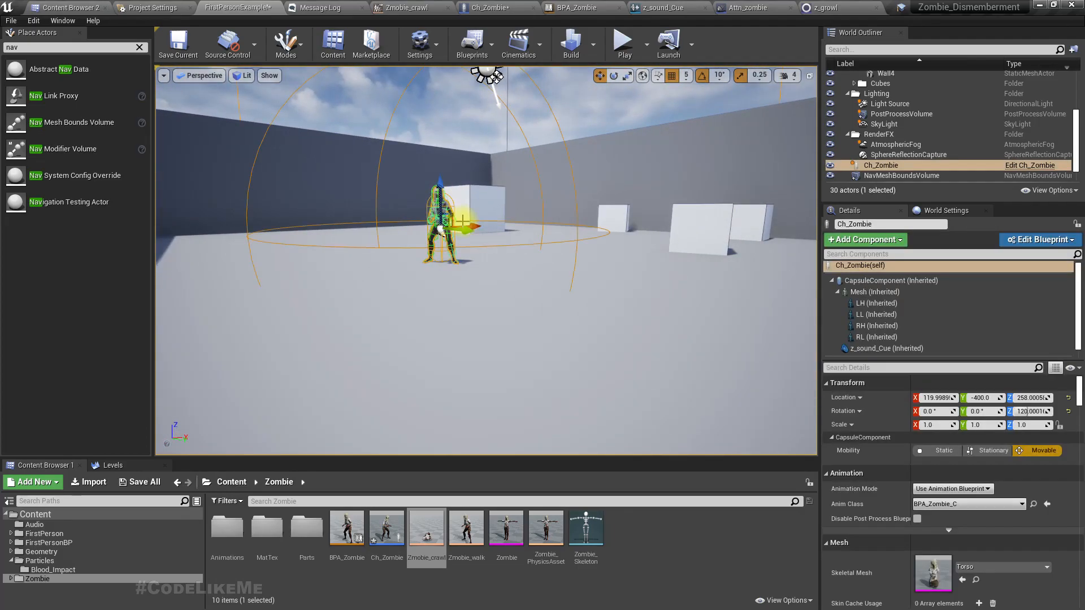
pyautogui.keyDown('alt'); pyautogui.moveTo(470, 223); pyautogui.dragTo(625, 239); pyautogui.keyUp('alt')
pyautogui.moveTo(625, 240); pyautogui.dragTo(570, 258, button='right')
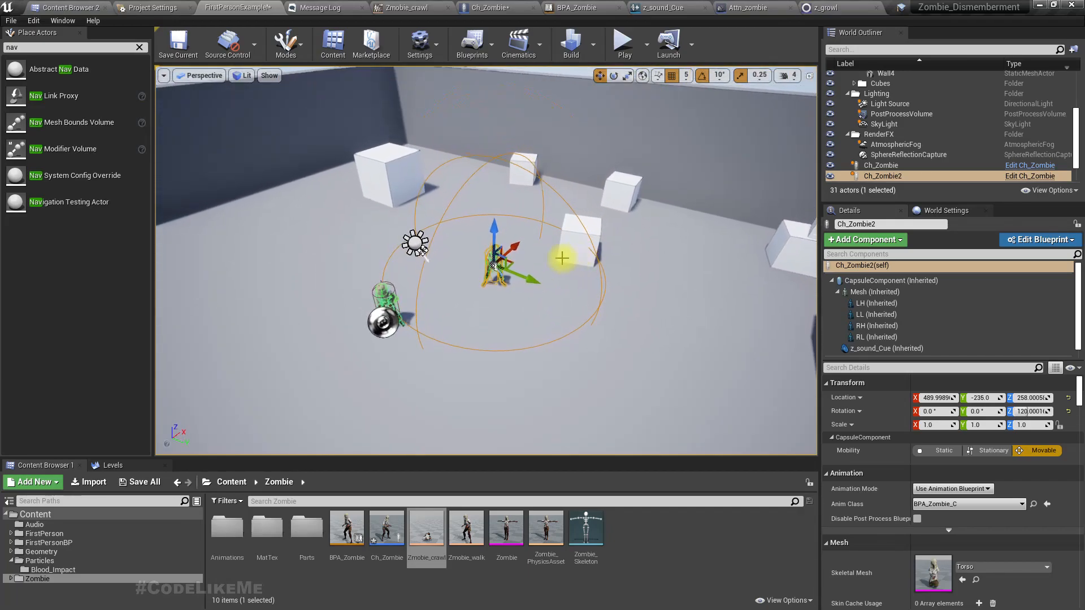
# - Make further copies of the zombie and spread them apart across the open floor of the map
pyautogui.keyDown('alt'); pyautogui.moveTo(531, 279); pyautogui.dragTo(700, 333); pyautogui.keyUp('alt')
pyautogui.moveTo(701, 333); pyautogui.dragTo(618, 310, button='right')
pyautogui.keyDown('alt'); pyautogui.moveTo(540, 307); pyautogui.dragTo(638, 257); pyautogui.keyUp('alt')
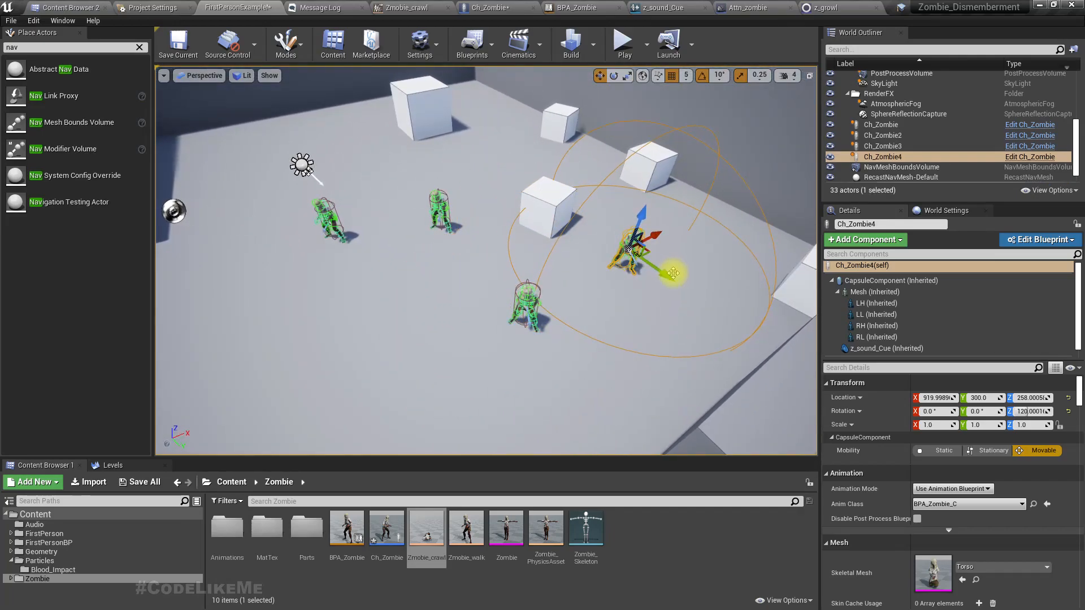
pyautogui.moveTo(690, 272); pyautogui.dragTo(664, 276, button='right')
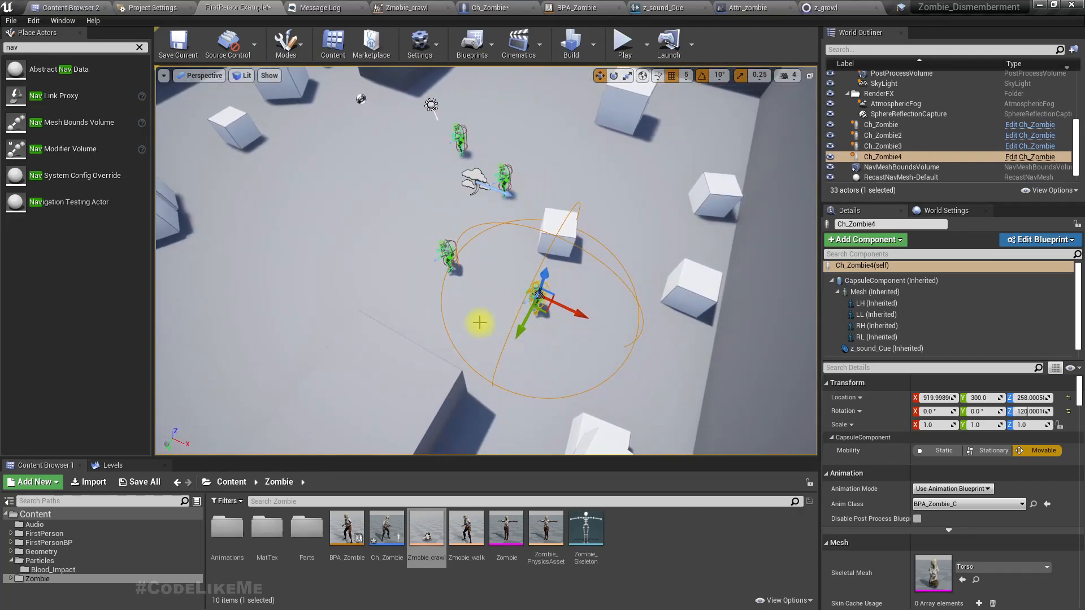
pyautogui.keyDown('alt'); pyautogui.moveTo(539, 295); pyautogui.dragTo(245, 389); pyautogui.keyUp('alt')
pyautogui.moveTo(303, 349); pyautogui.dragTo(212, 314, button='right')
pyautogui.moveTo(478, 256)
pyautogui.mouseDown(button='right')
pyautogui.moveTo(508, 265)
pyautogui.moveTo(478, 256)
pyautogui.mouseUp(button='right')
# - Play the level in a maximized viewport and walk out past the white blocks to face the group of zombies
pyautogui.press('F11')
pyautogui.hotkey('alt', 'p')
pyautogui.click(477, 256)
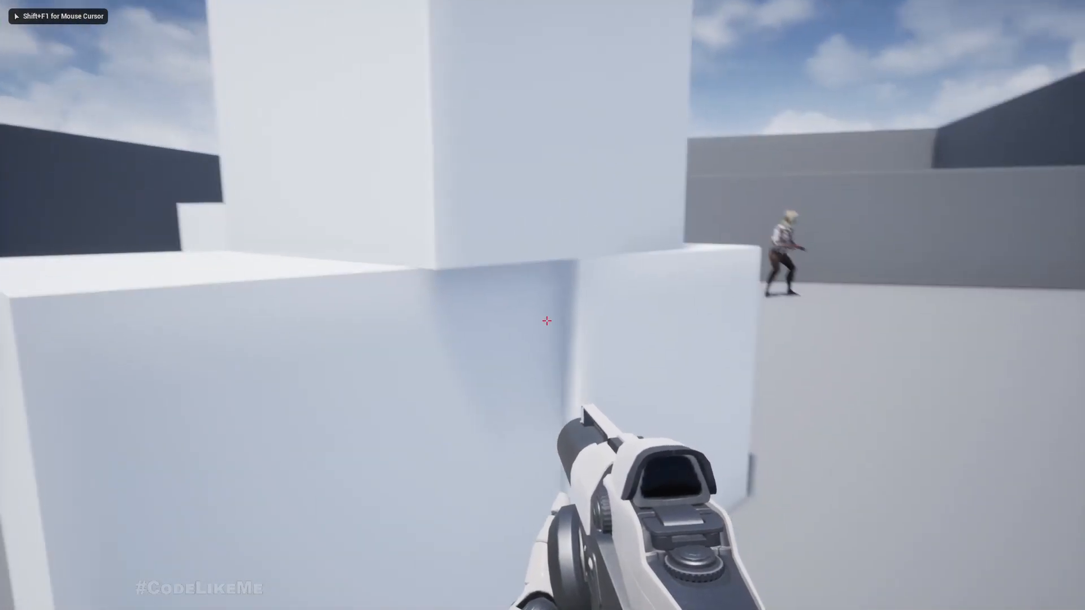
pyautogui.press('d')
pyautogui.press('d')
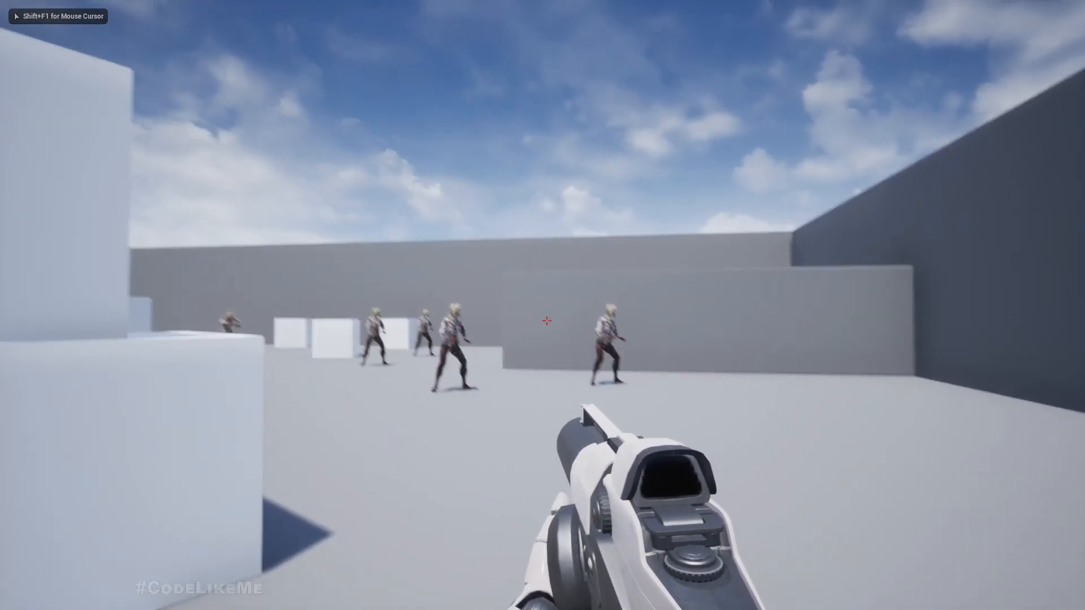
pyautogui.press('d')
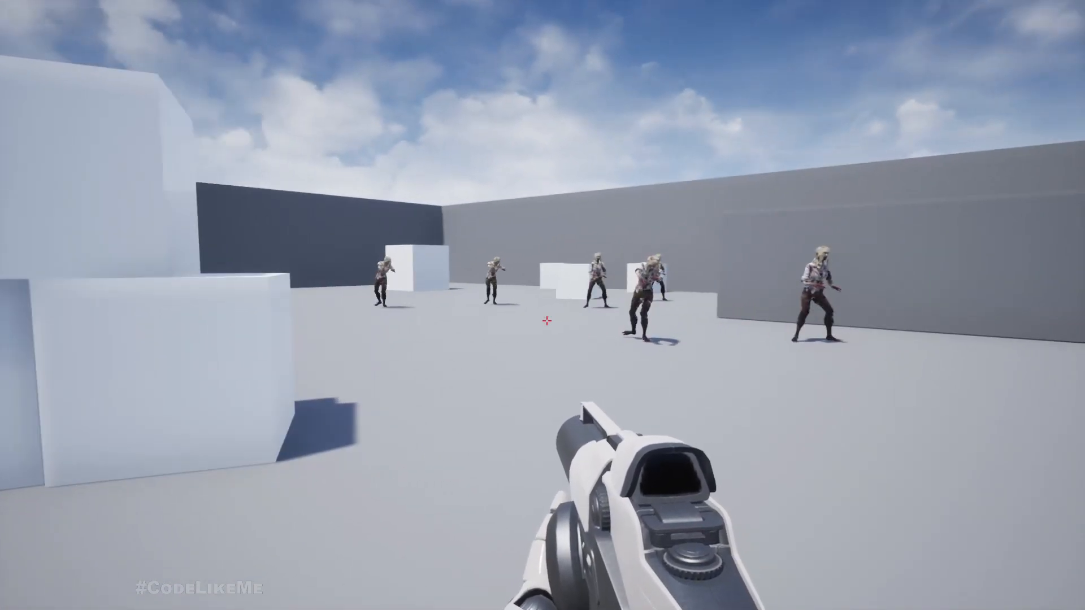
pyautogui.press('s')
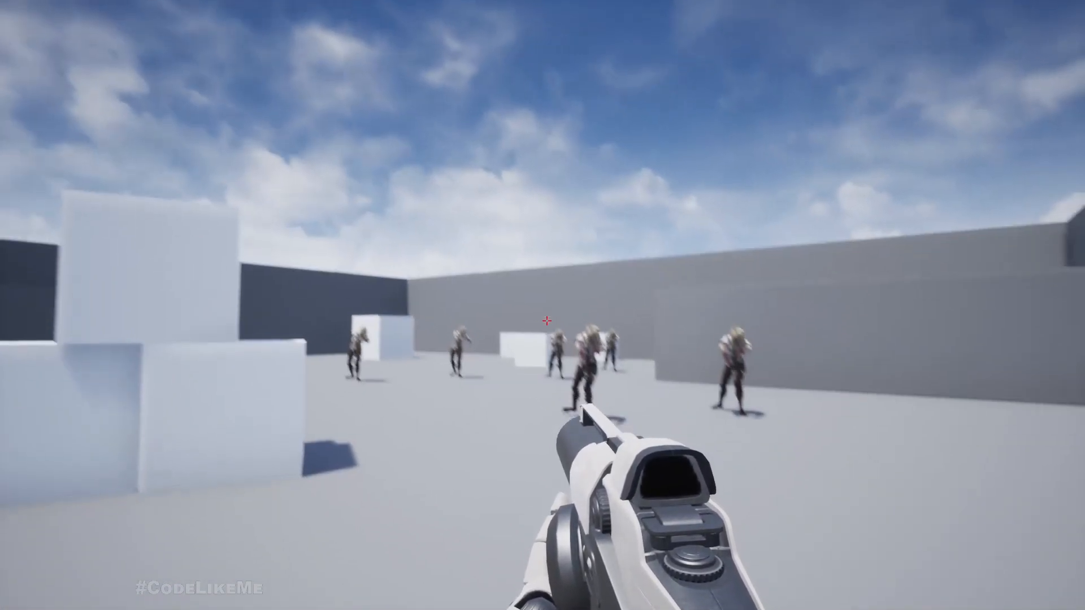
# - Shoot the nearest approaching zombies to test their growl and the limb dismemberment
pyautogui.click(546, 321)
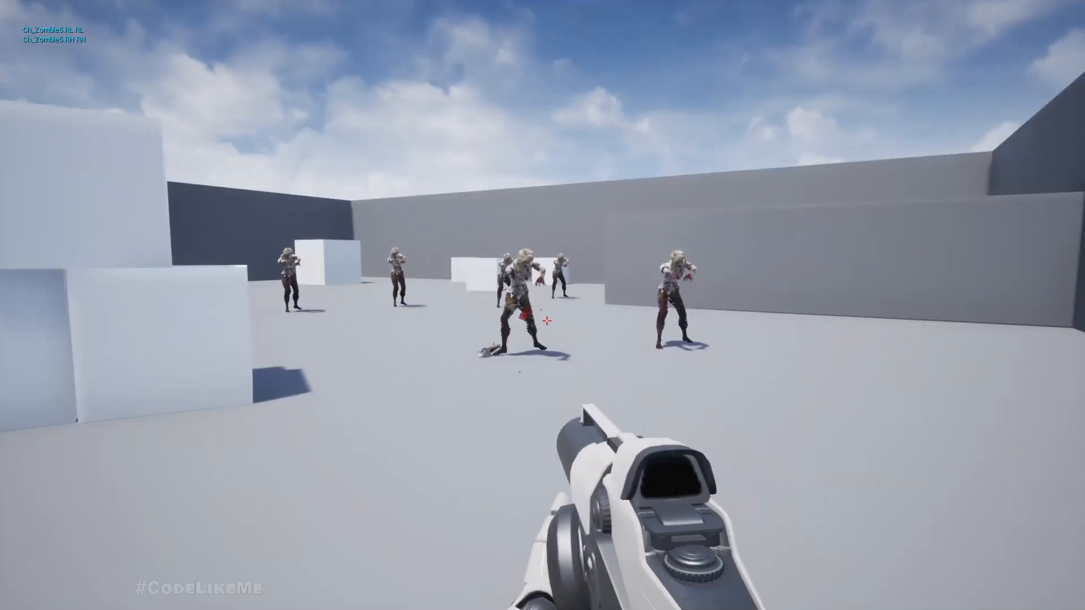
pyautogui.click(546, 321)
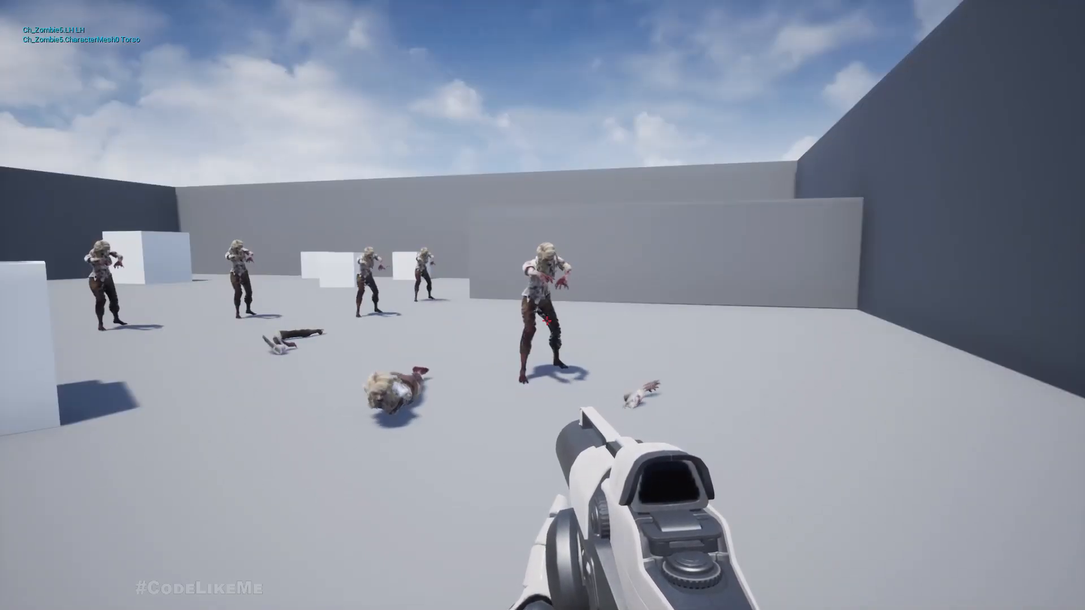
pyautogui.click(546, 320)
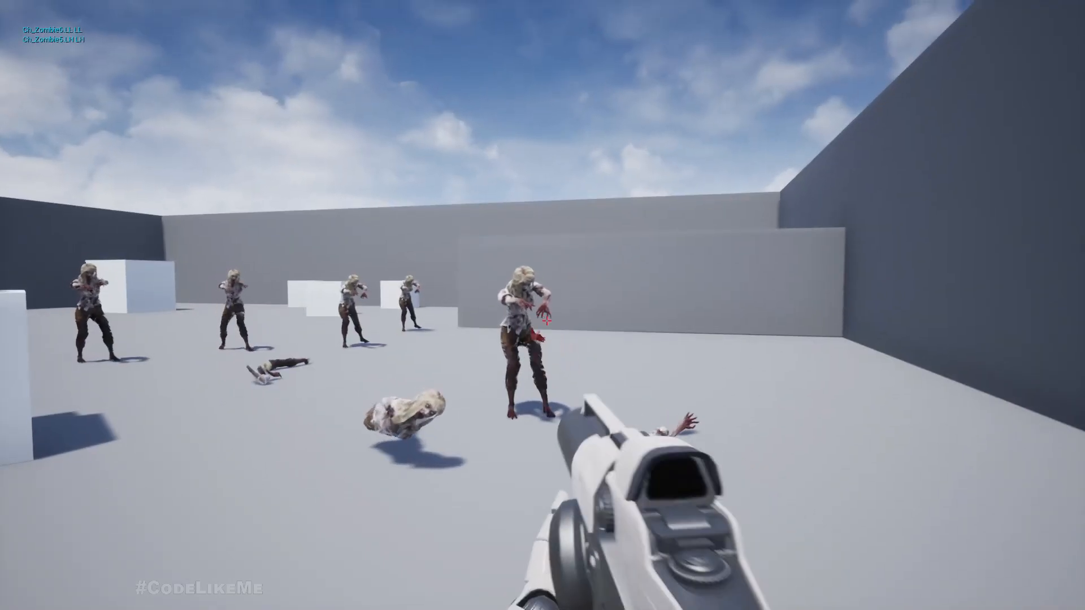
pyautogui.click(546, 320)
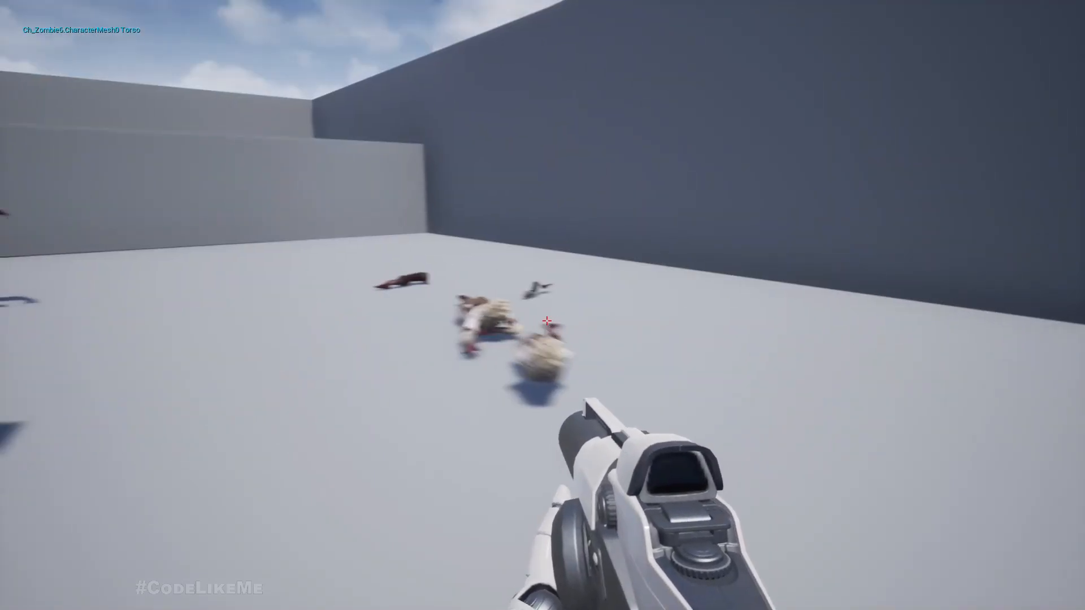
pyautogui.press('s')
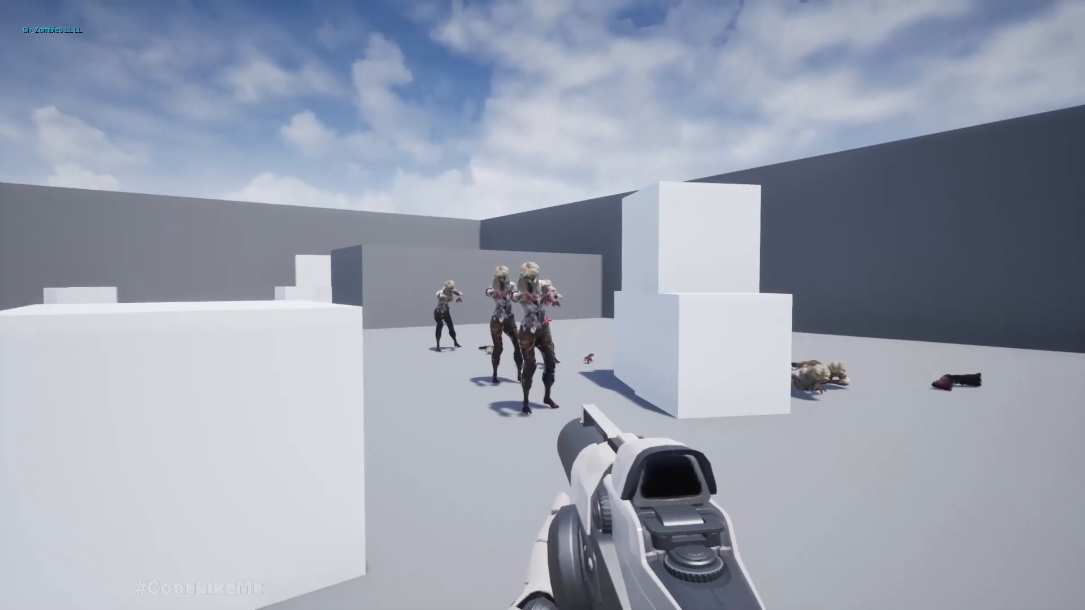
# - Move around the white blocks and shoot at the remaining zombies from the open floor
pyautogui.click(546, 320)
pyautogui.press('a')
pyautogui.press('s')
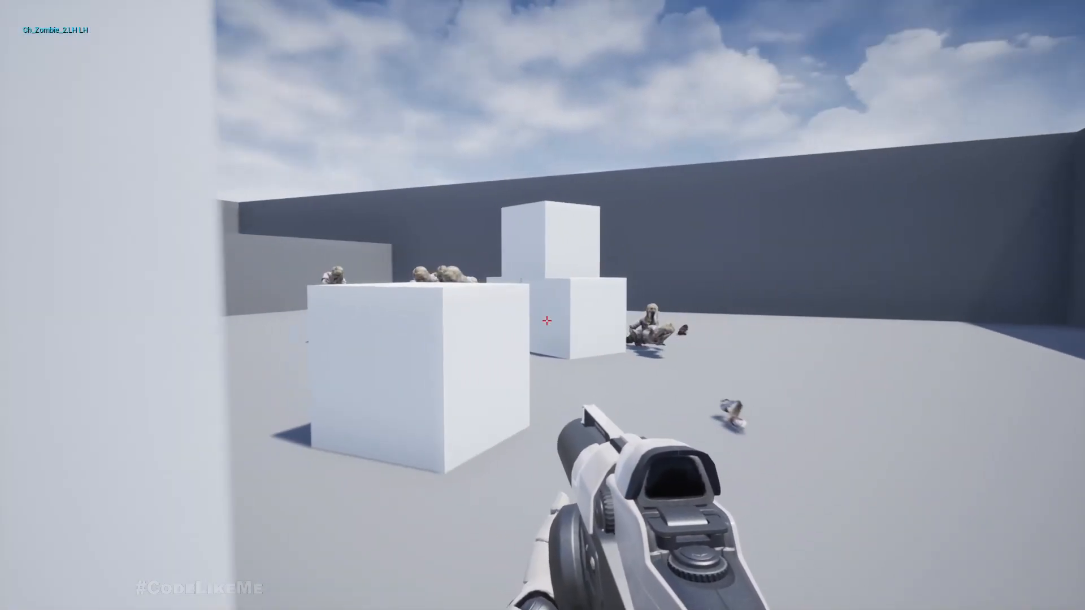
pyautogui.press('a')
pyautogui.press('w')
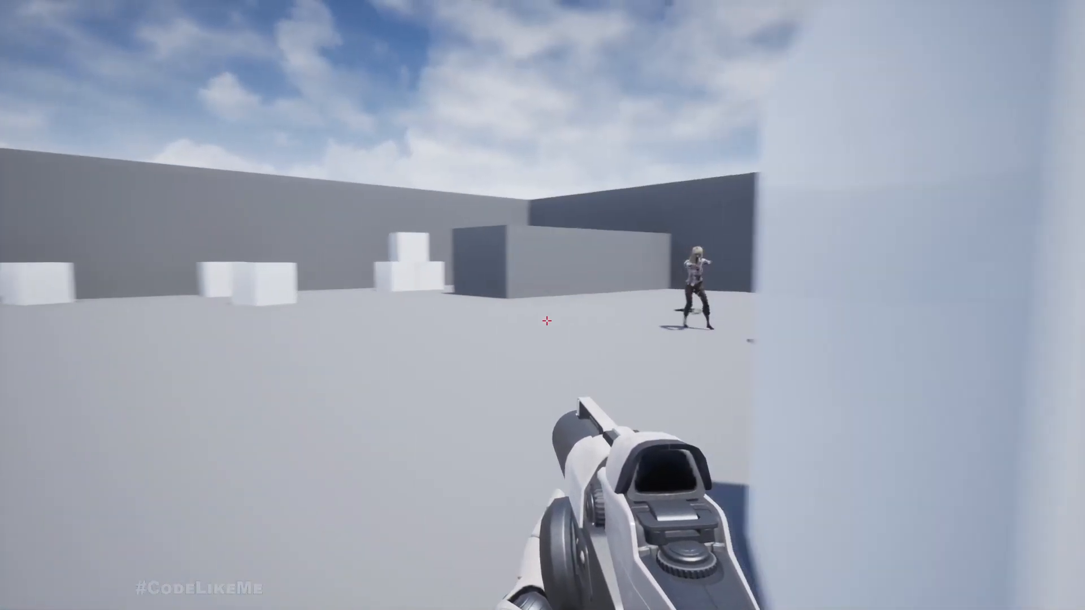
pyautogui.press('a')
pyautogui.press('s')
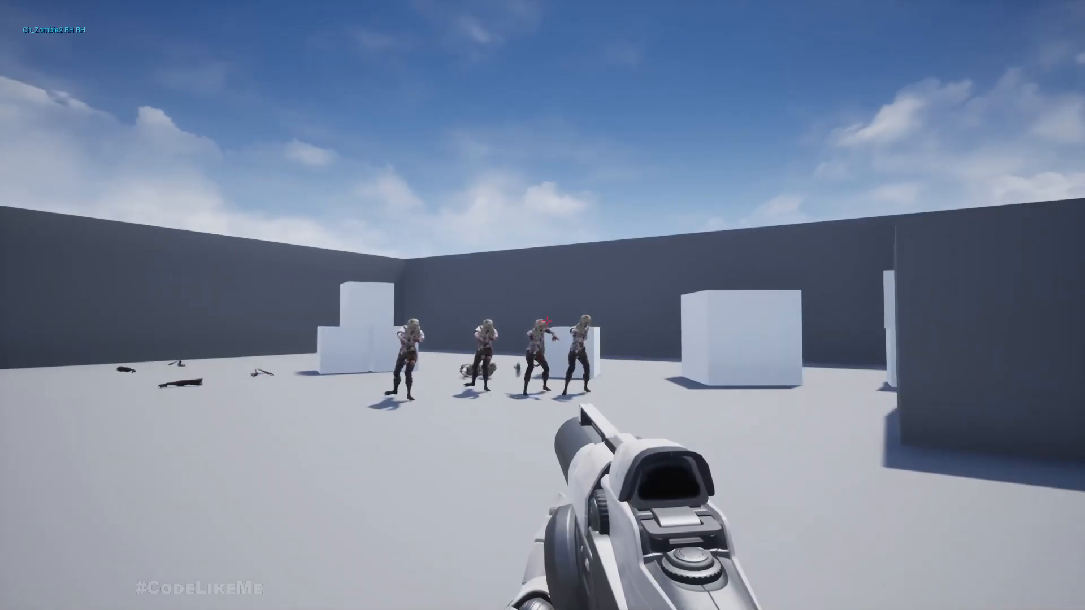
pyautogui.click(545, 321)
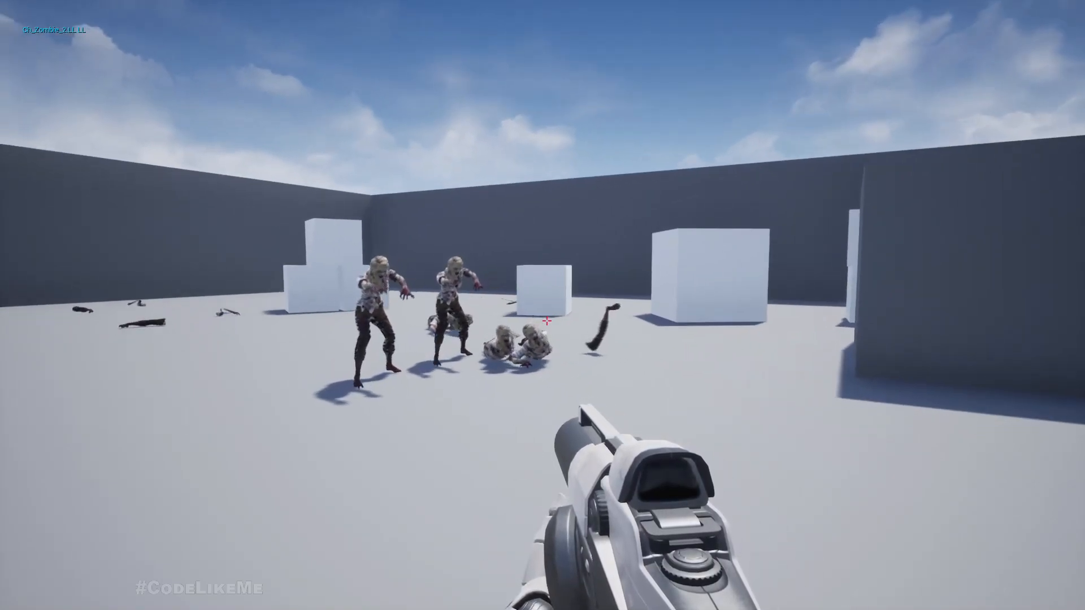
# - Back away from the advancing group while shooting the last standing zombies so that they crawl
pyautogui.press('s')
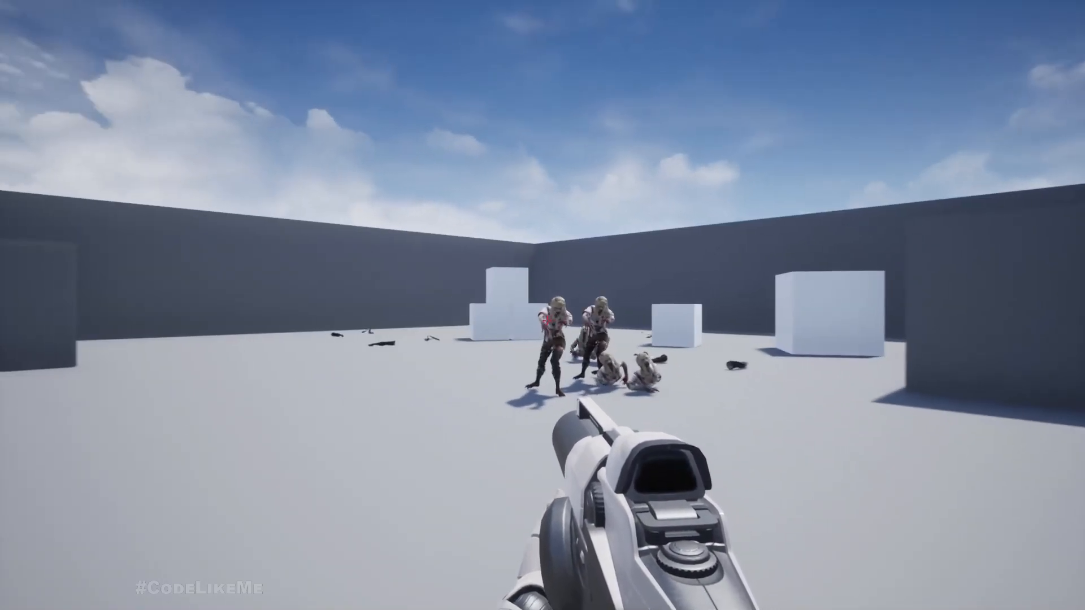
pyautogui.click(546, 321)
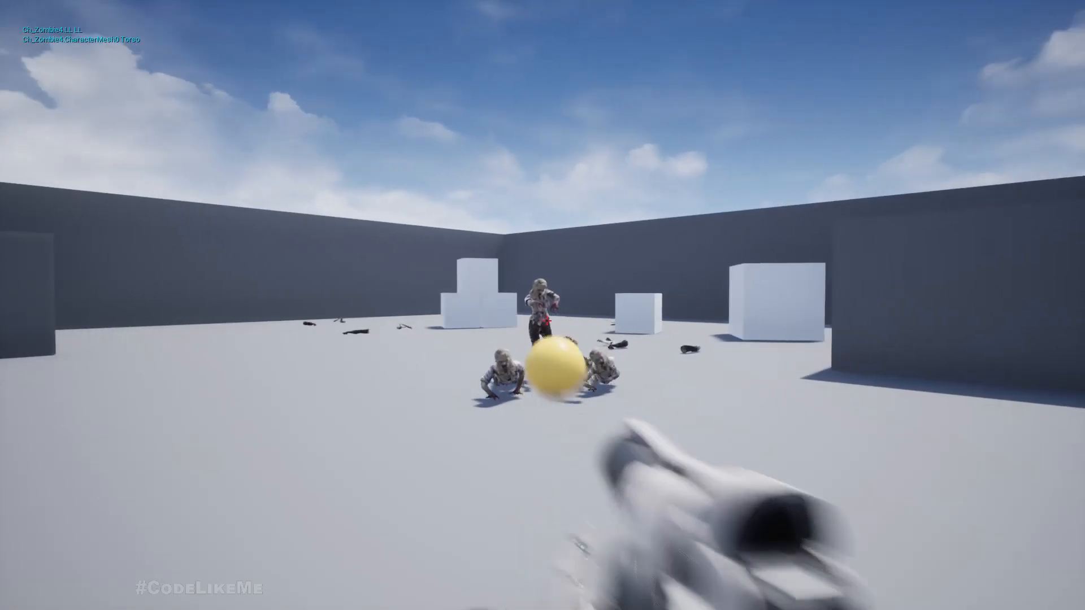
pyautogui.click(546, 321)
pyautogui.press('s')
pyautogui.press('d')
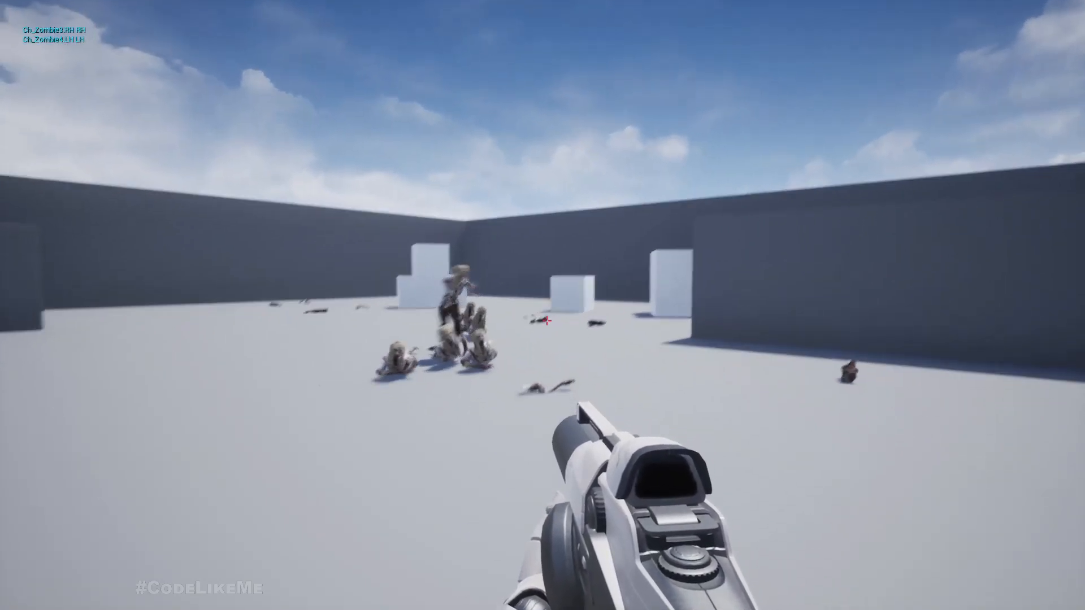
pyautogui.press('a')
pyautogui.press('a')
pyautogui.press('d')
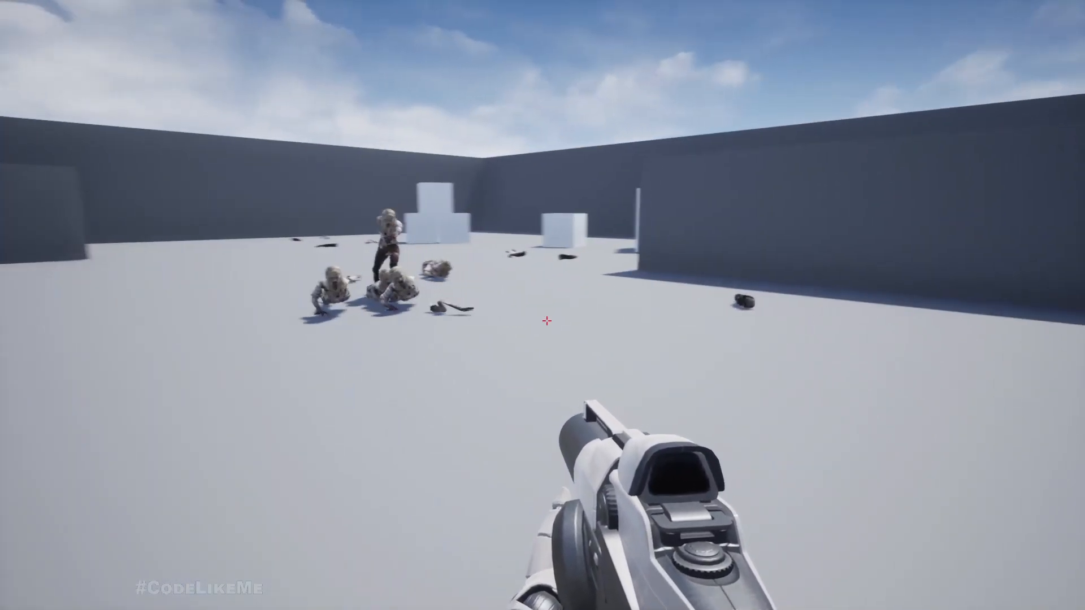
pyautogui.press('w')
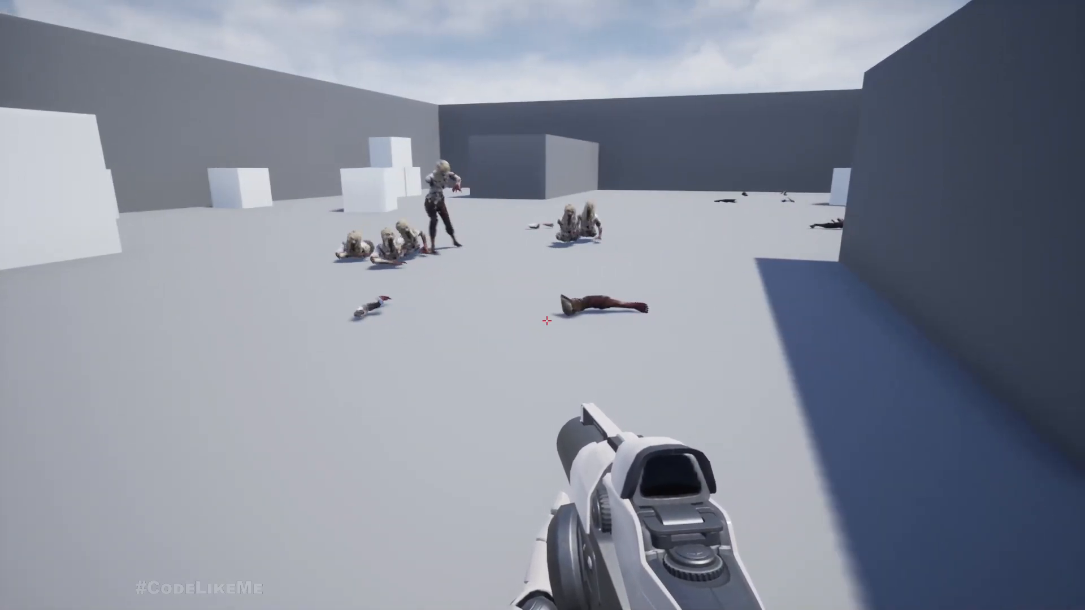
pyautogui.press('s')
pyautogui.click(547, 321)
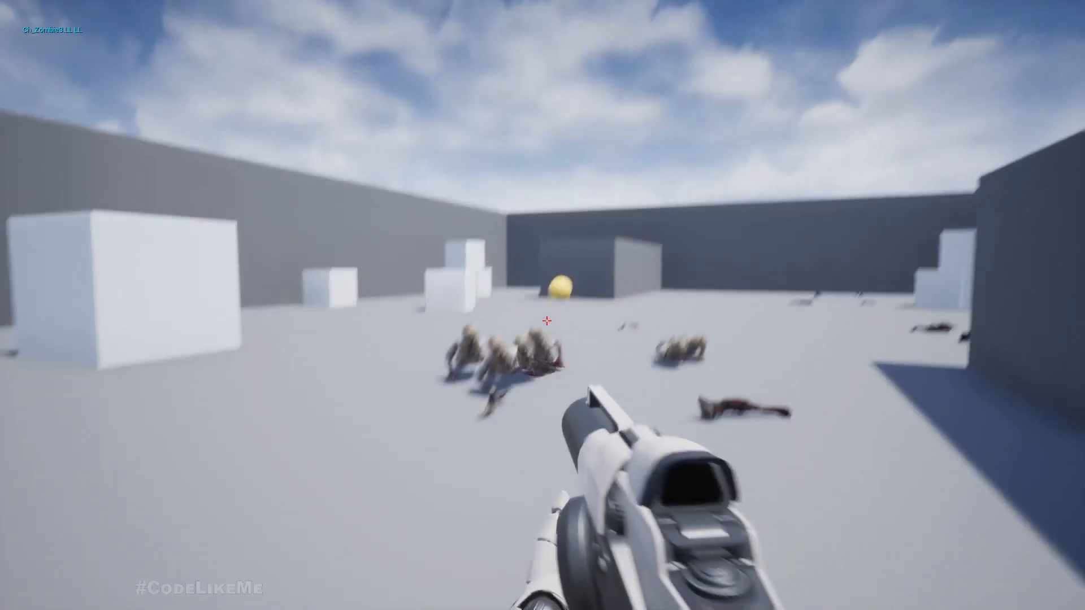
# - Walk around the crawling zombies to listen to their sounds, end the play session and restore the normal viewport size
pyautogui.press('w')
pyautogui.press('a')
pyautogui.press('a')
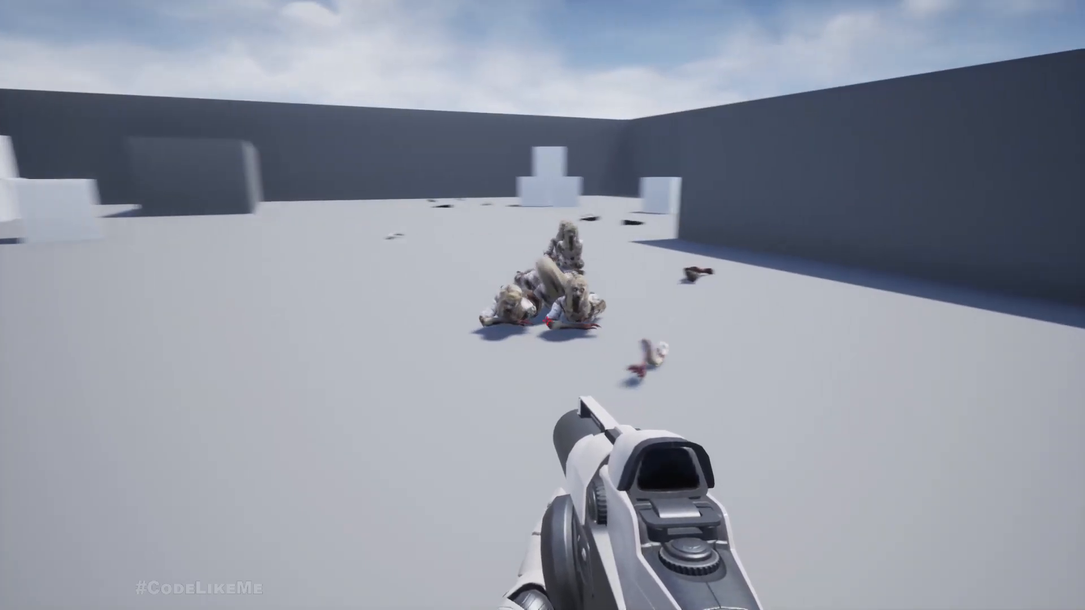
pyautogui.press('s')
pyautogui.press('s')
pyautogui.press('Escape')
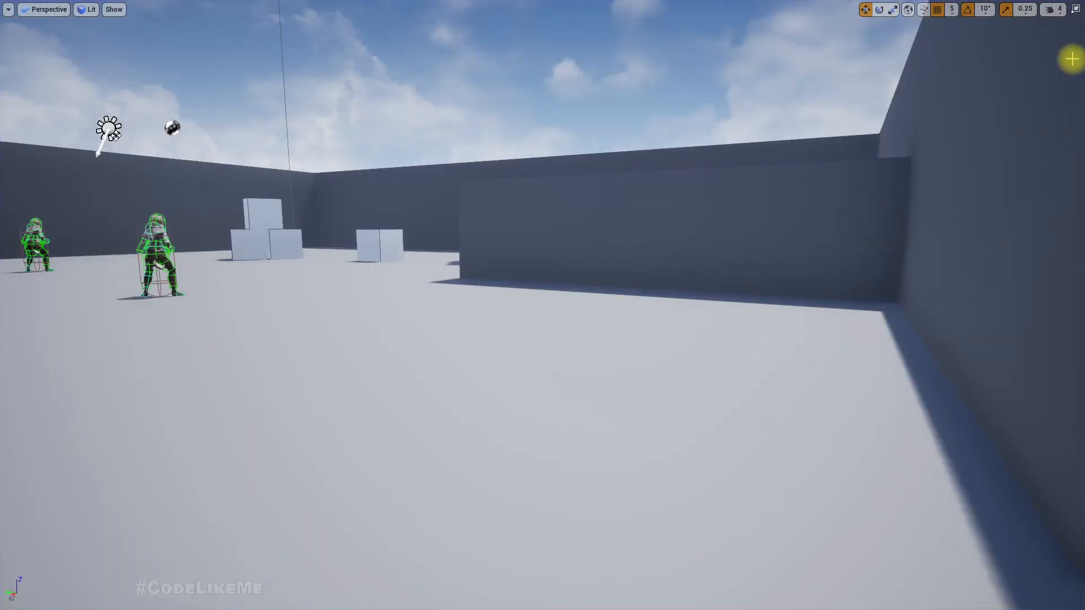
pyautogui.press('F11')
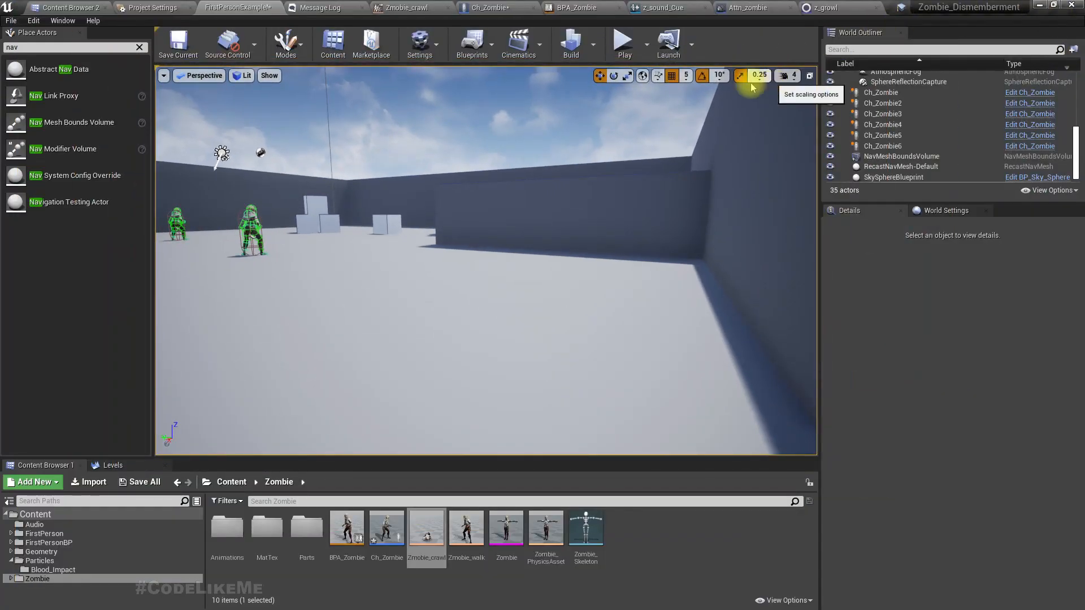
# - Set the Volume Multiplier of the Output node in z_sound_Cue to 0.3
pyautogui.click(754, 8)
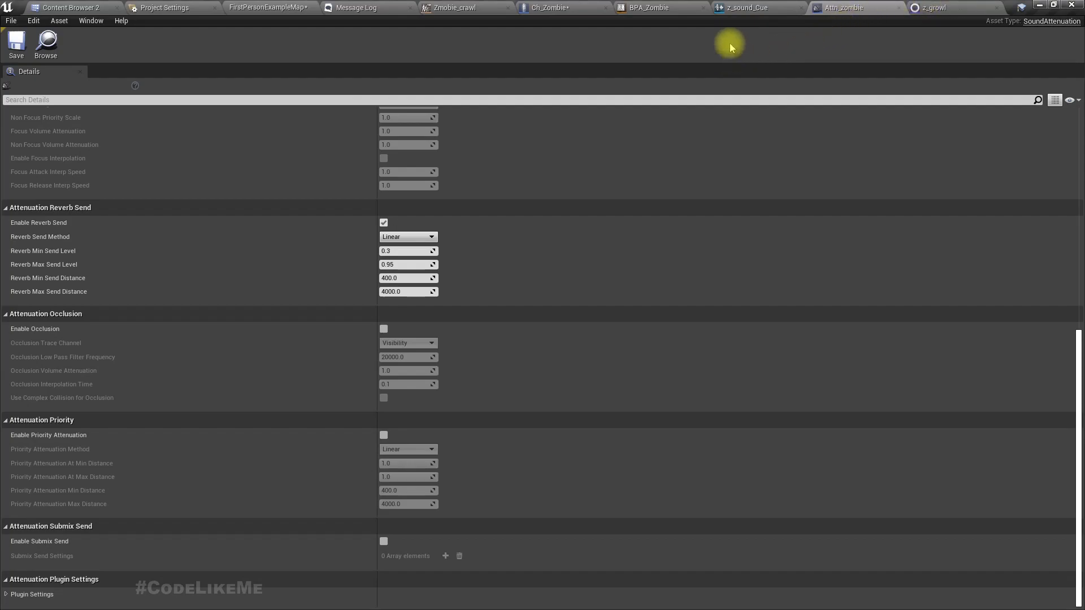
pyautogui.click(930, 8)
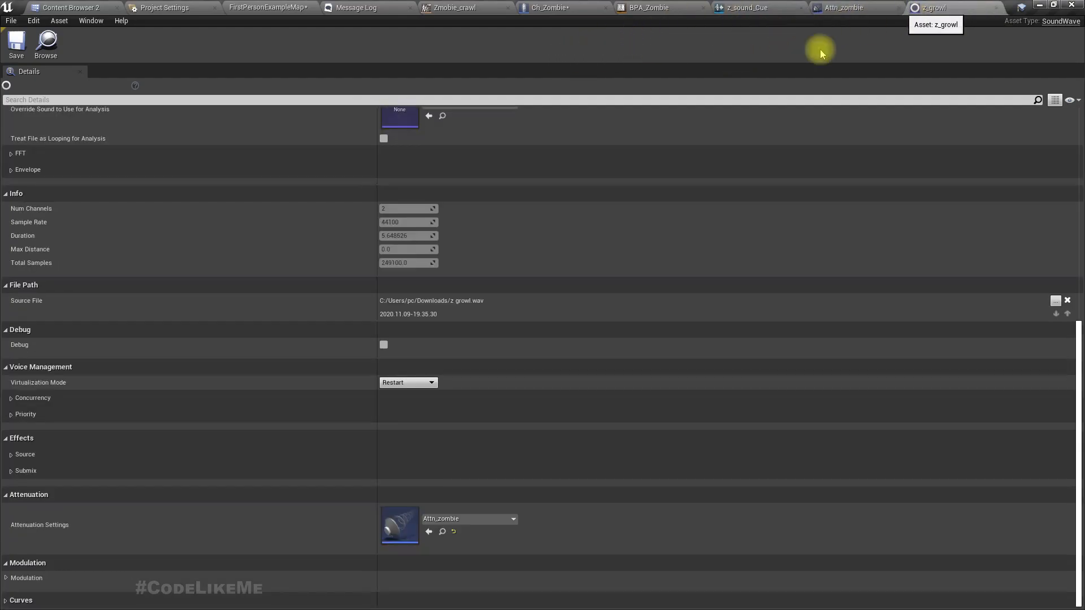
pyautogui.click(845, 8)
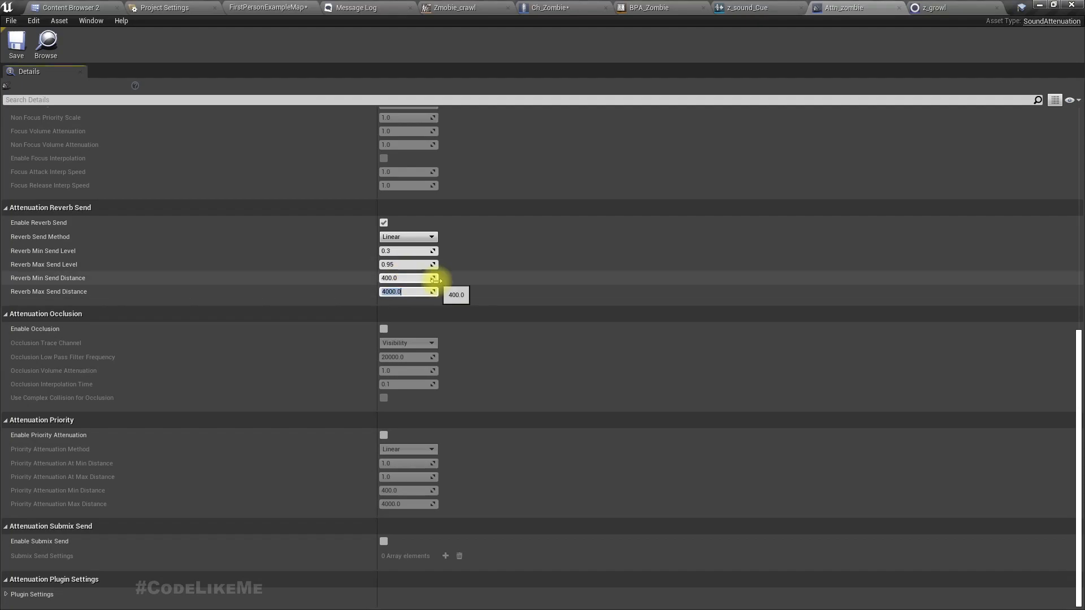
pyautogui.scroll(10, 698, 396)
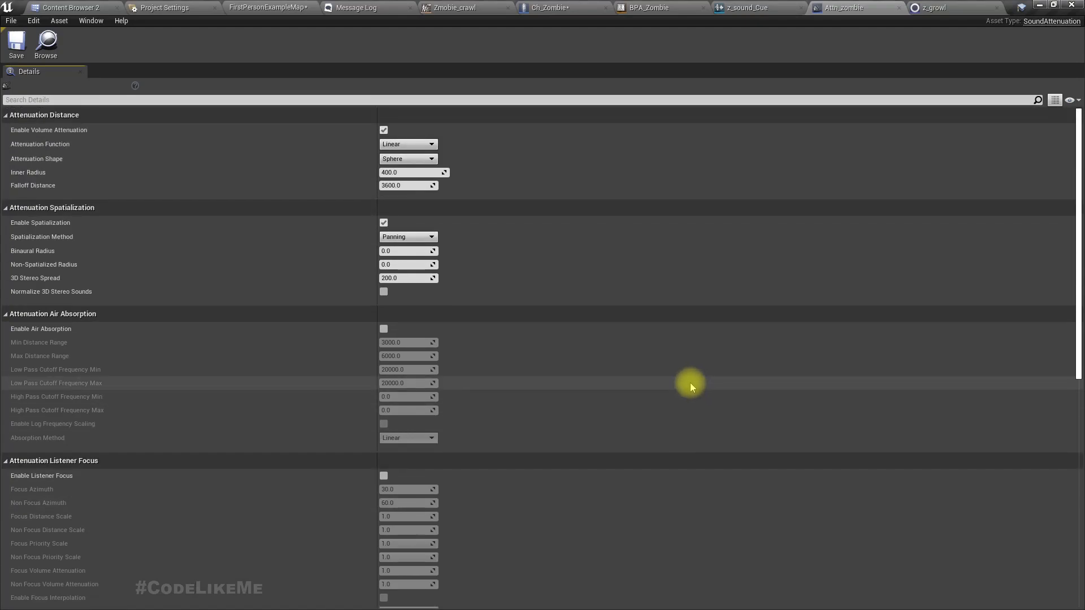
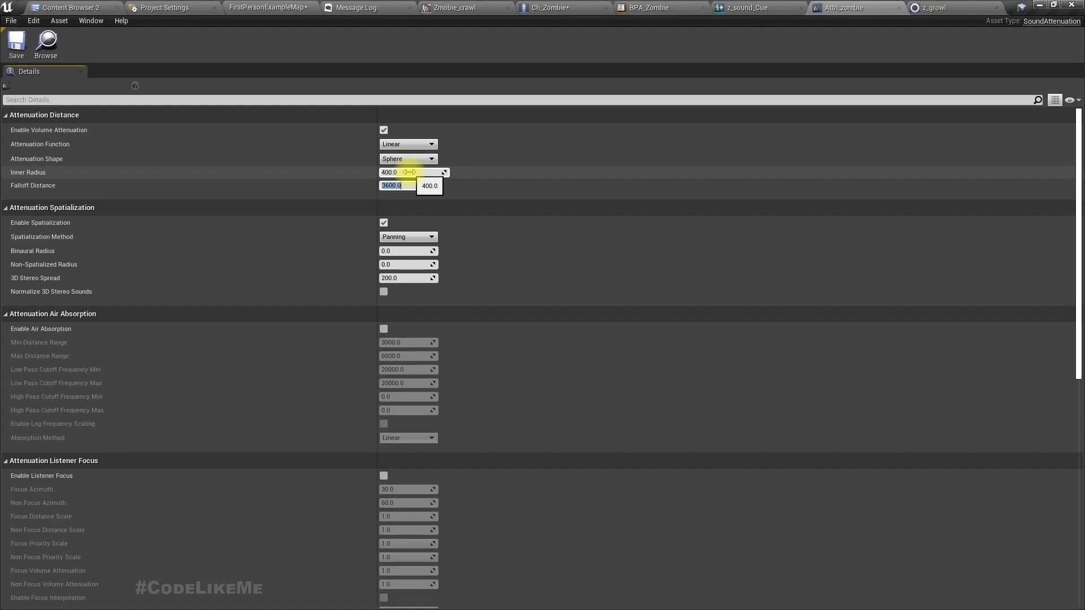
pyautogui.click(747, 7)
pyautogui.click(774, 262)
pyautogui.scroll(-6, 96, 375)
pyautogui.scroll(4, 116, 364)
pyautogui.scroll(10, 127, 357)
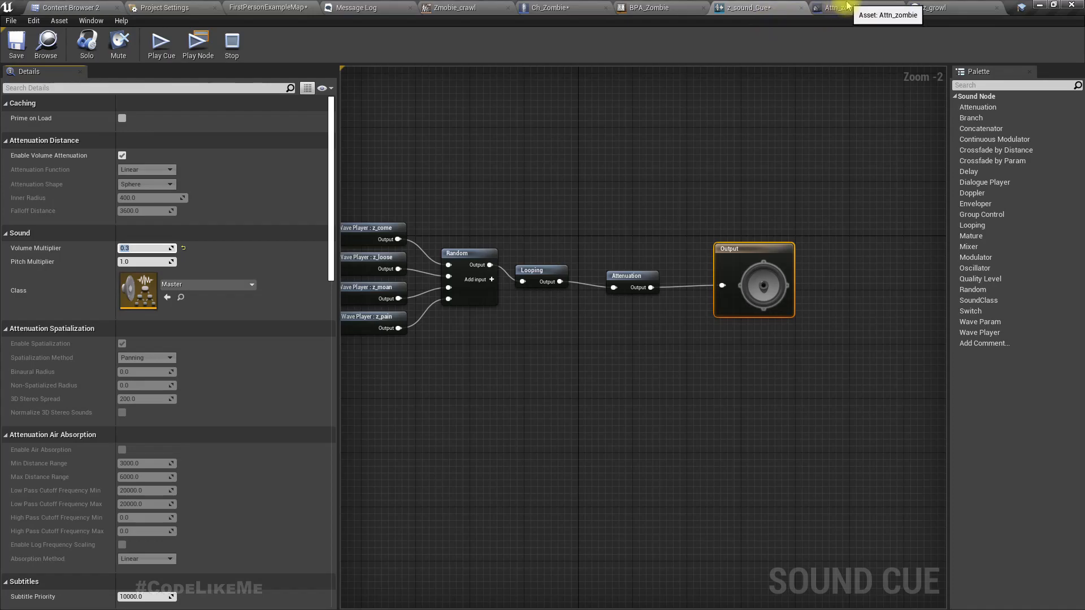
# - Set the Volume of the z_growl sound wave to 0.4
pyautogui.click(922, 11)
pyautogui.scroll(8, 431, 383)
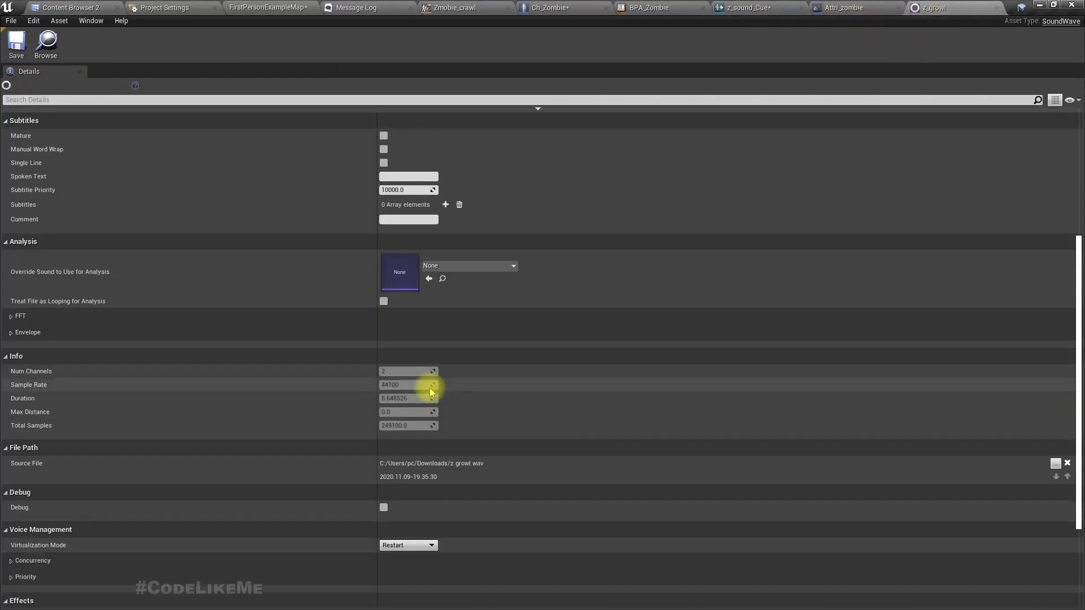
pyautogui.scroll(2, 446, 390)
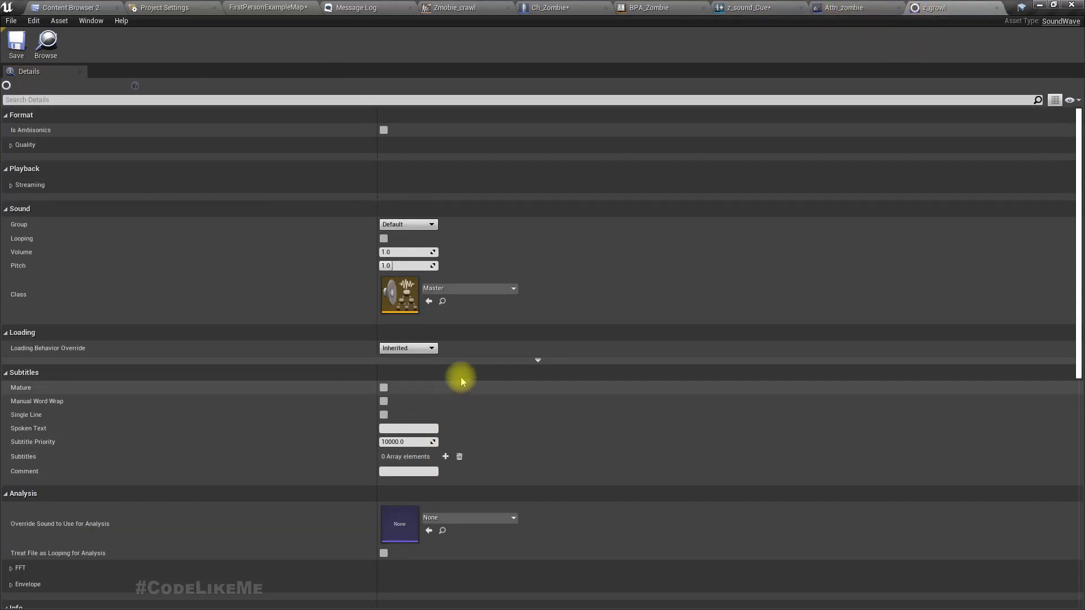
pyautogui.scroll(-2, 462, 375)
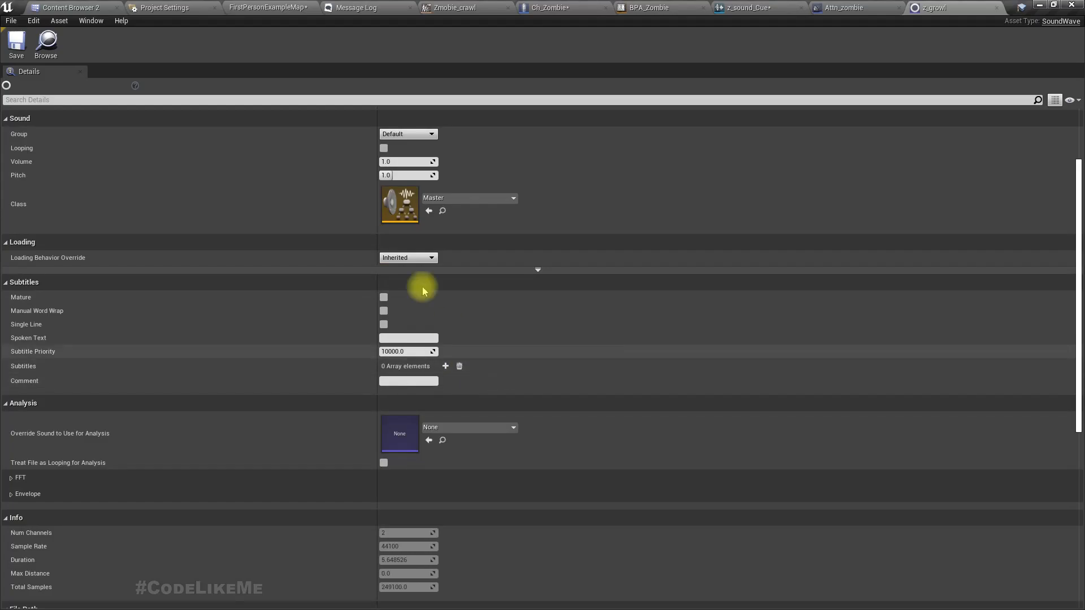
pyautogui.click(397, 160)
pyautogui.press('Return')
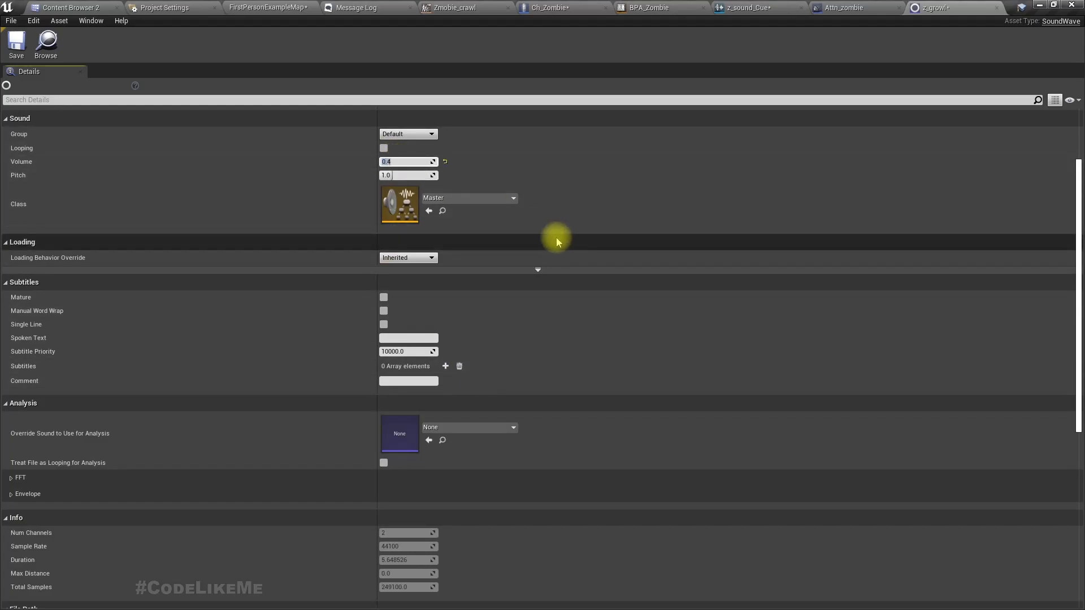
# - Play the level full screen and shoot the nearest approaching zombies to hear the rebalanced idle and growl sounds
pyautogui.click(256, 7)
pyautogui.moveTo(398, 170); pyautogui.dragTo(402, 173)
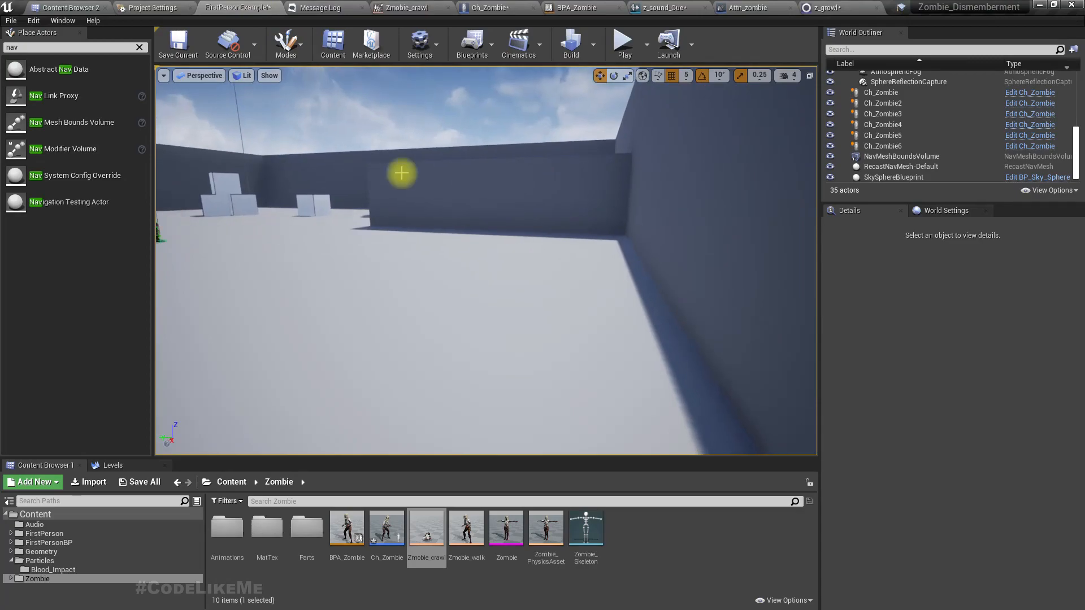
pyautogui.hotkey('alt', 'p')
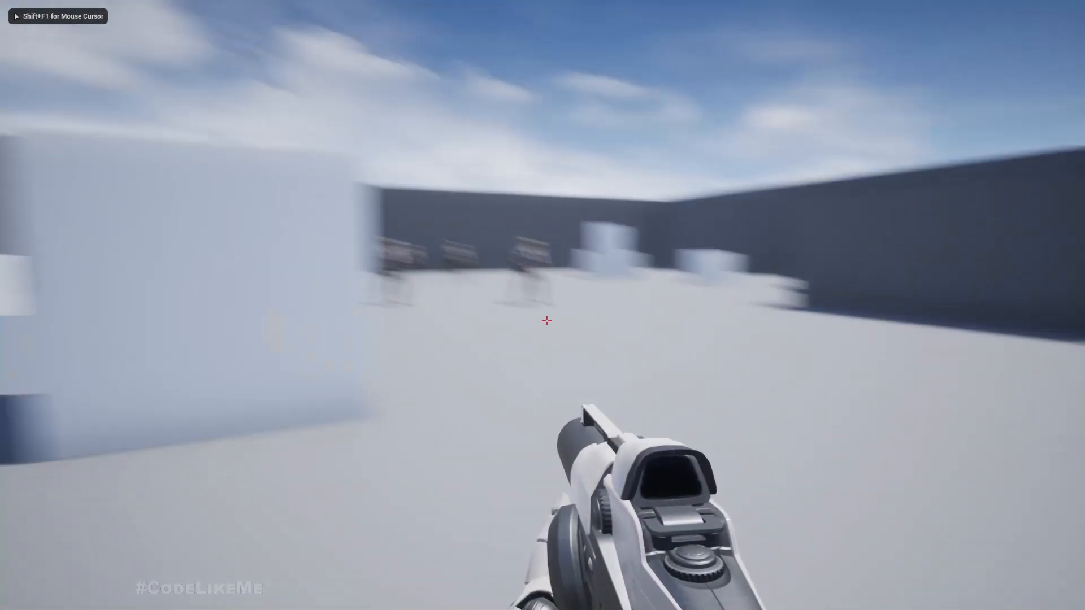
pyautogui.press('d')
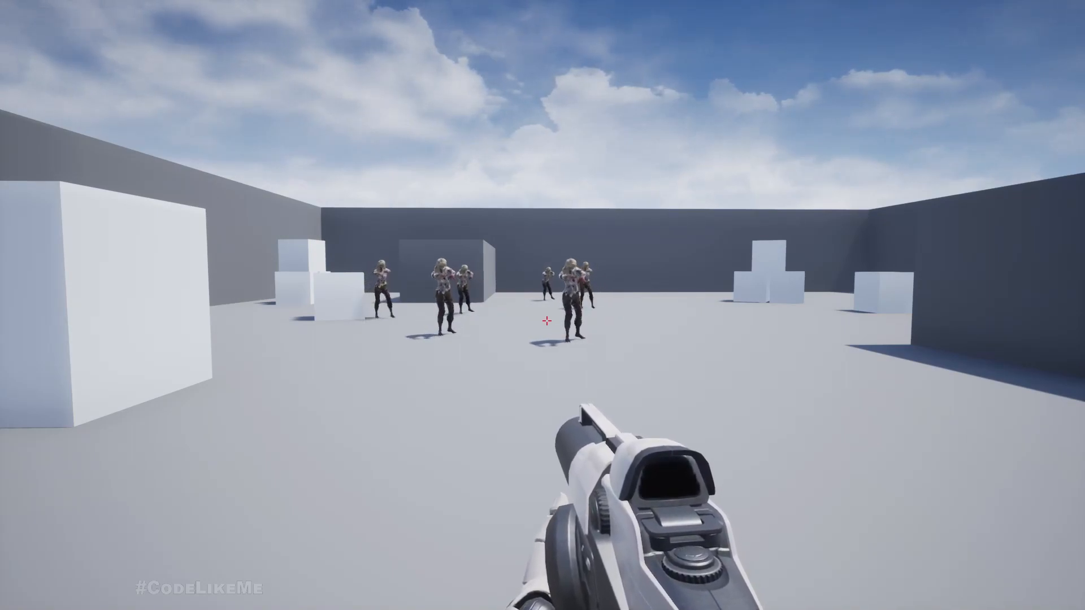
pyautogui.click(546, 320)
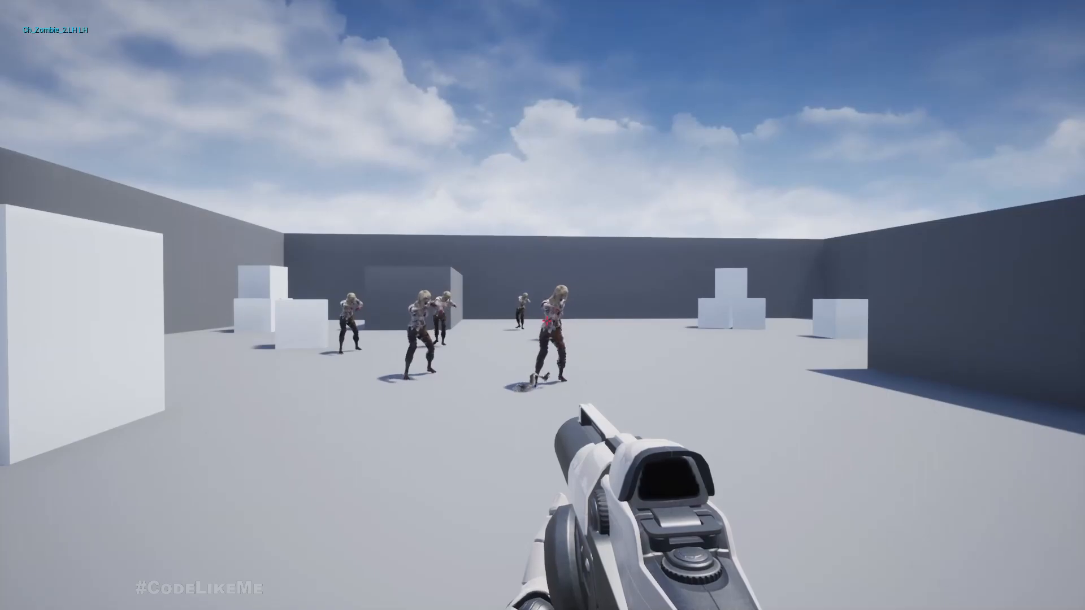
pyautogui.click(546, 321)
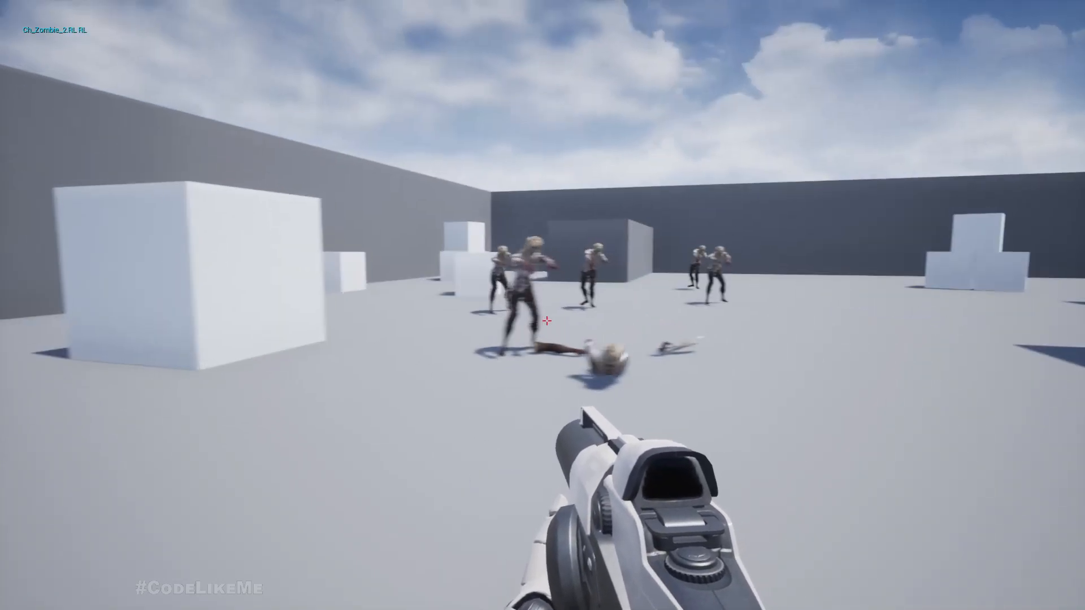
pyautogui.click(546, 320)
pyautogui.click(546, 321)
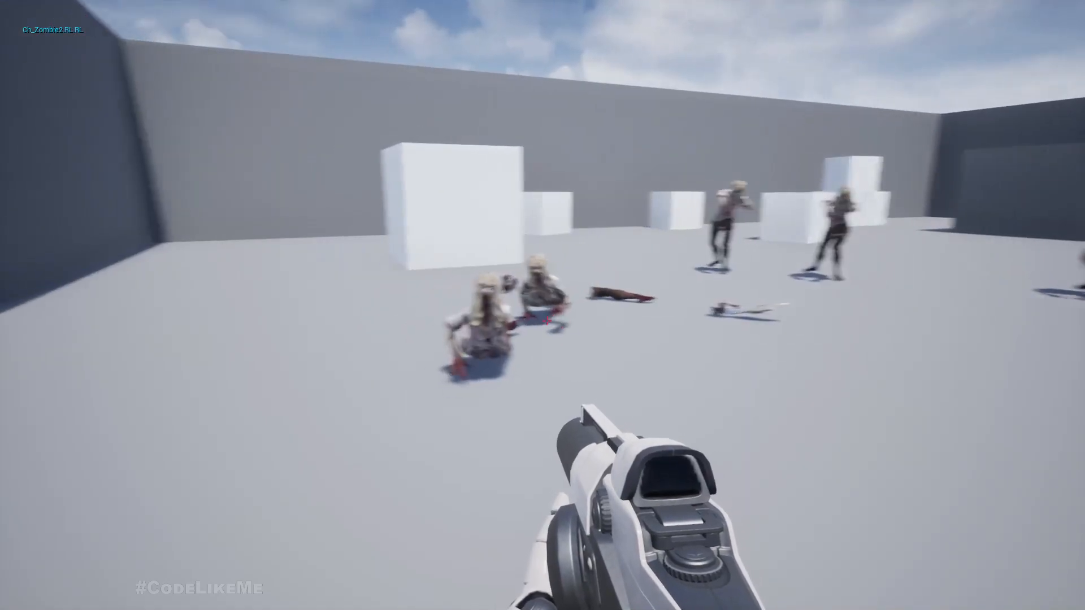
# - Shoot the arms and torsos of the two crawling zombies to check the growl volume at close range
pyautogui.click(546, 320)
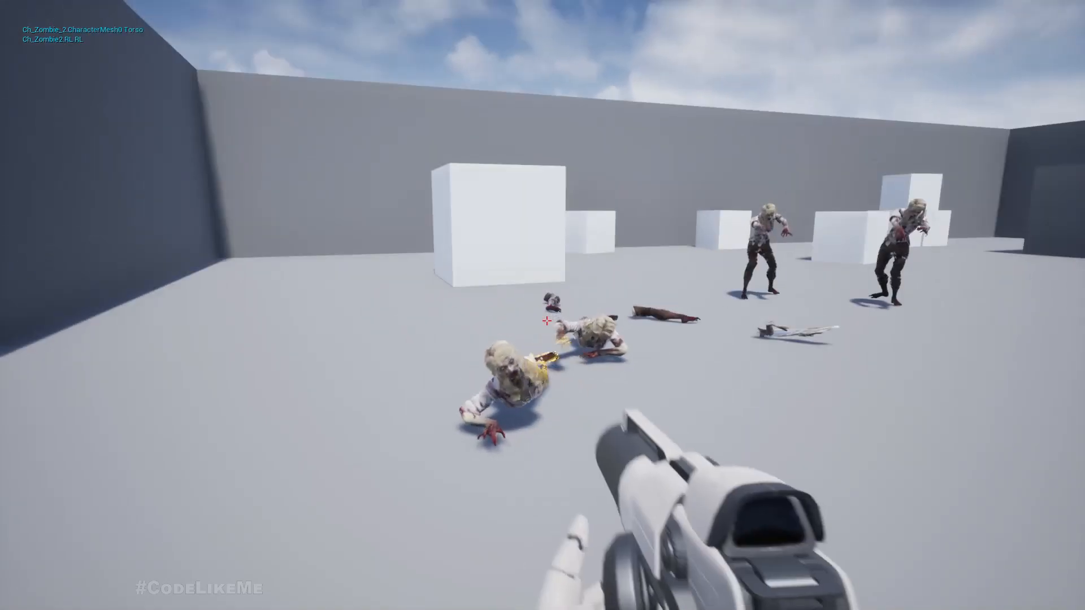
pyautogui.click(546, 321)
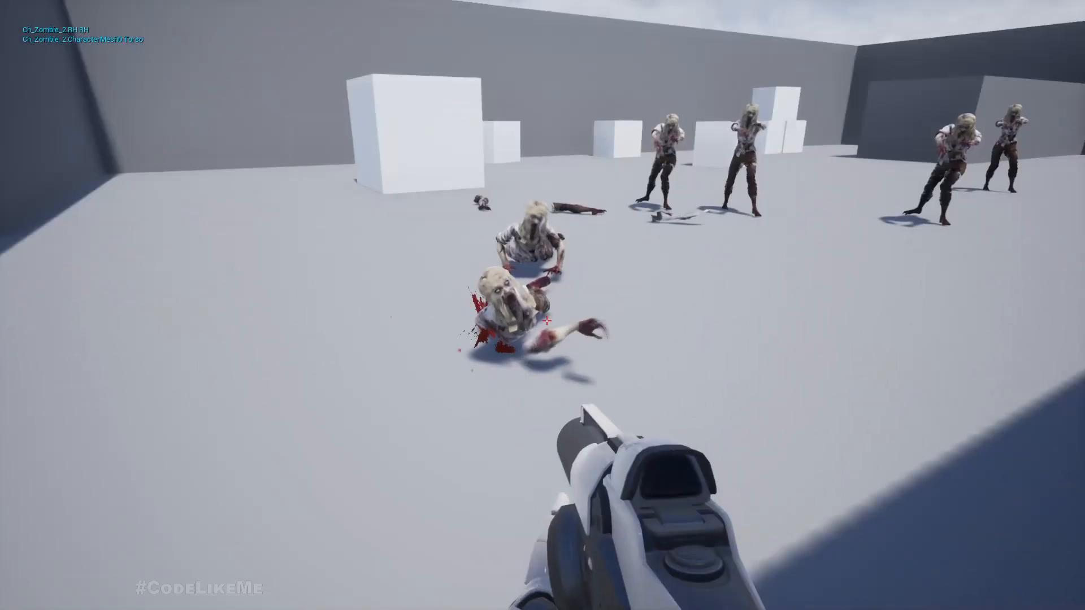
pyautogui.click(546, 321)
pyautogui.click(546, 321)
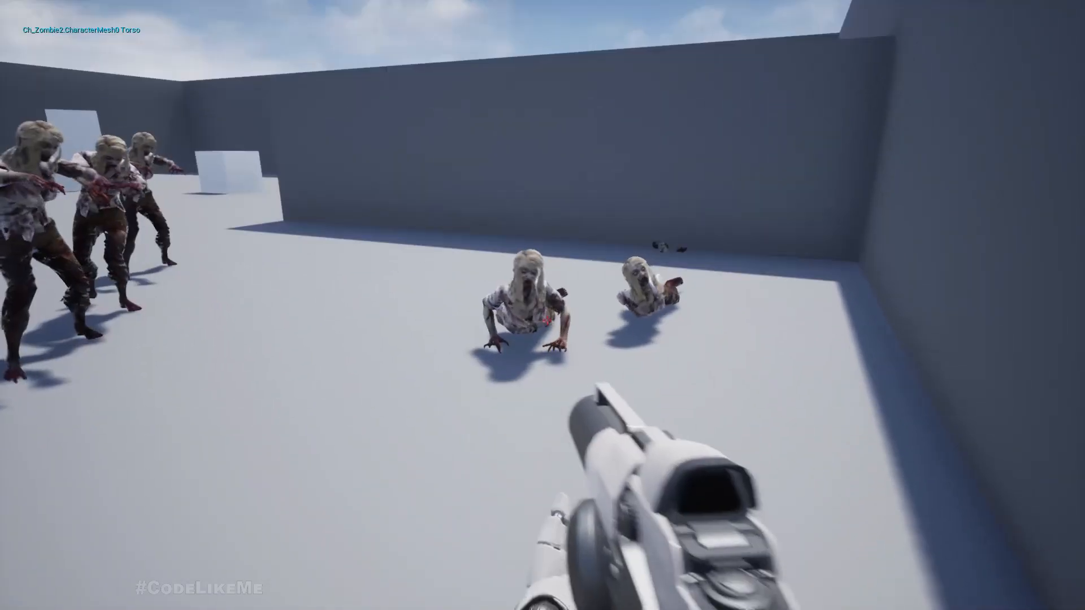
pyautogui.click(547, 320)
pyautogui.click(546, 320)
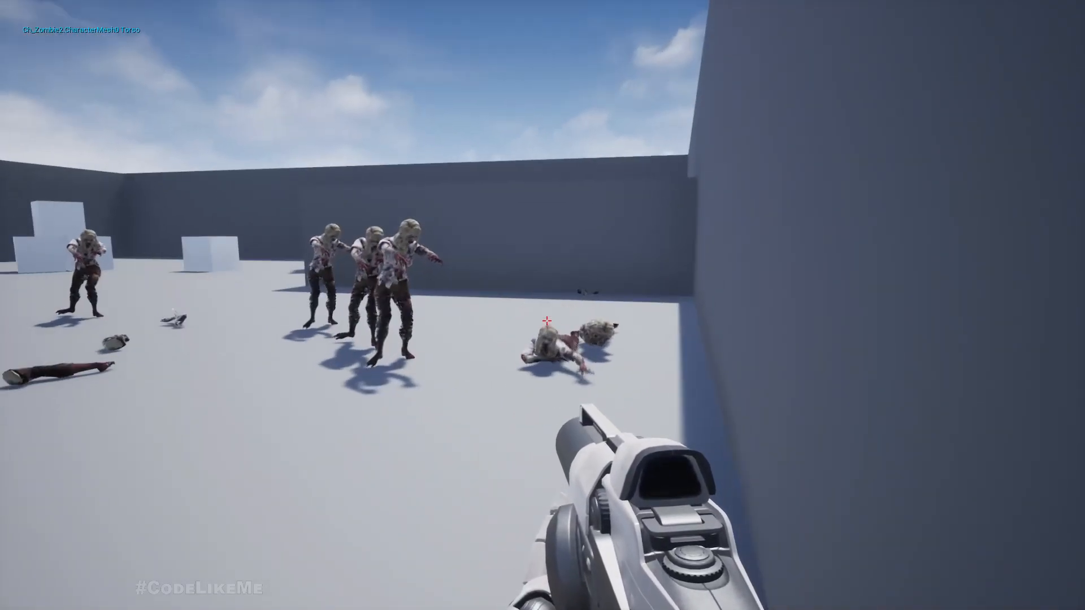
pyautogui.click(547, 321)
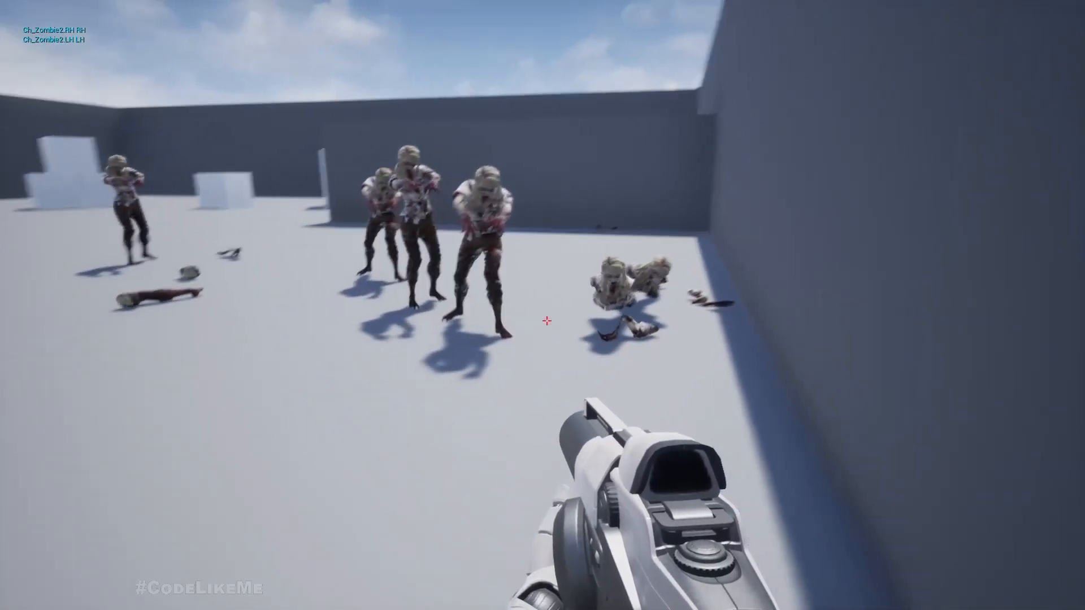
# - Shoot the foremost standing zombie near the wall several times, then back away from the group
pyautogui.click(546, 321)
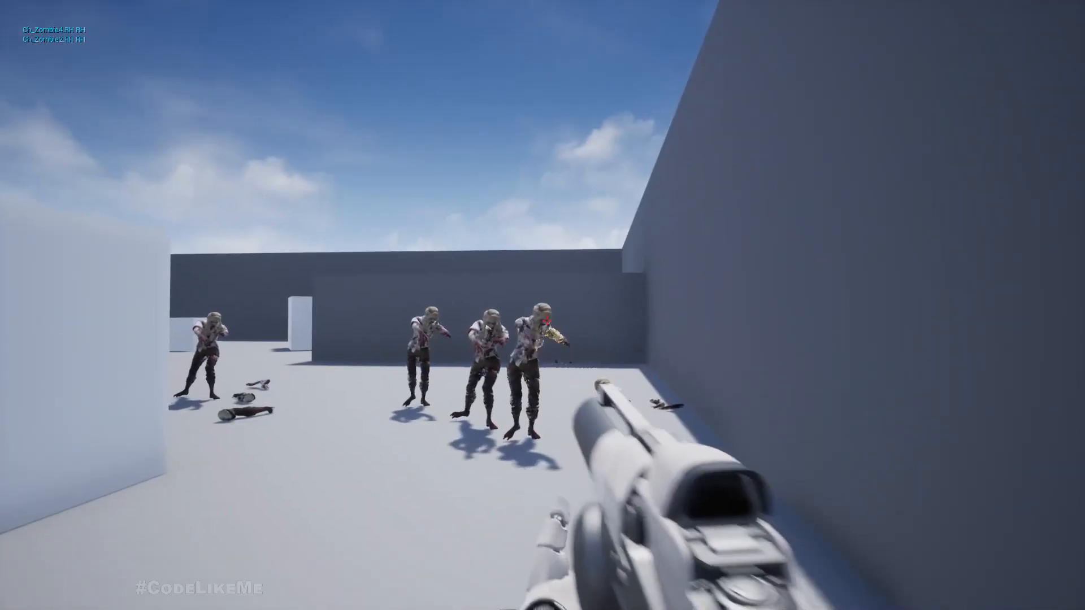
pyautogui.click(546, 320)
pyautogui.click(546, 321)
pyautogui.click(546, 321)
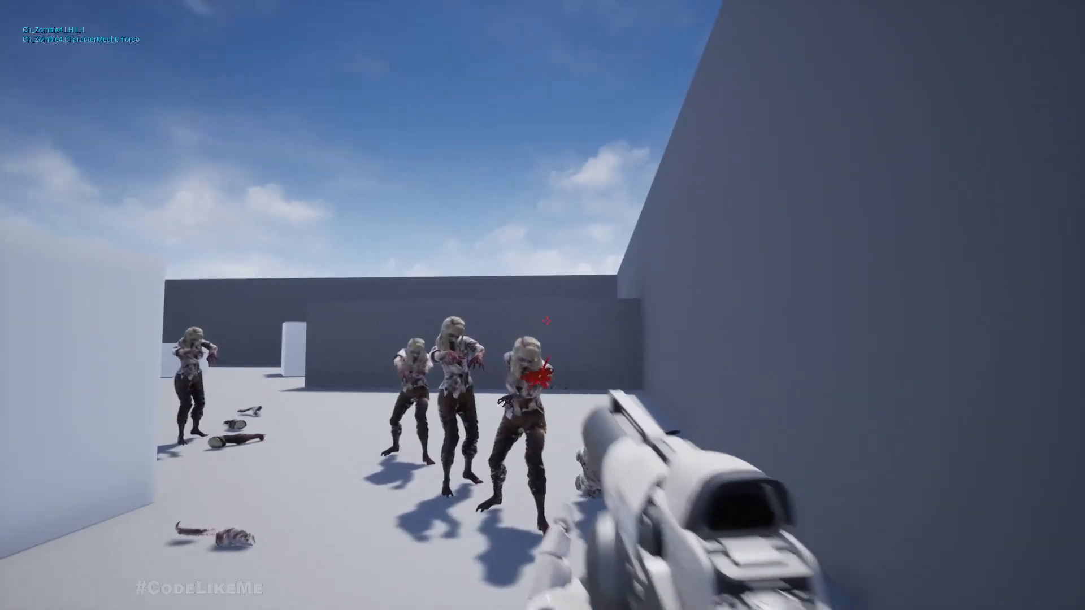
pyautogui.click(546, 321)
pyautogui.press('s')
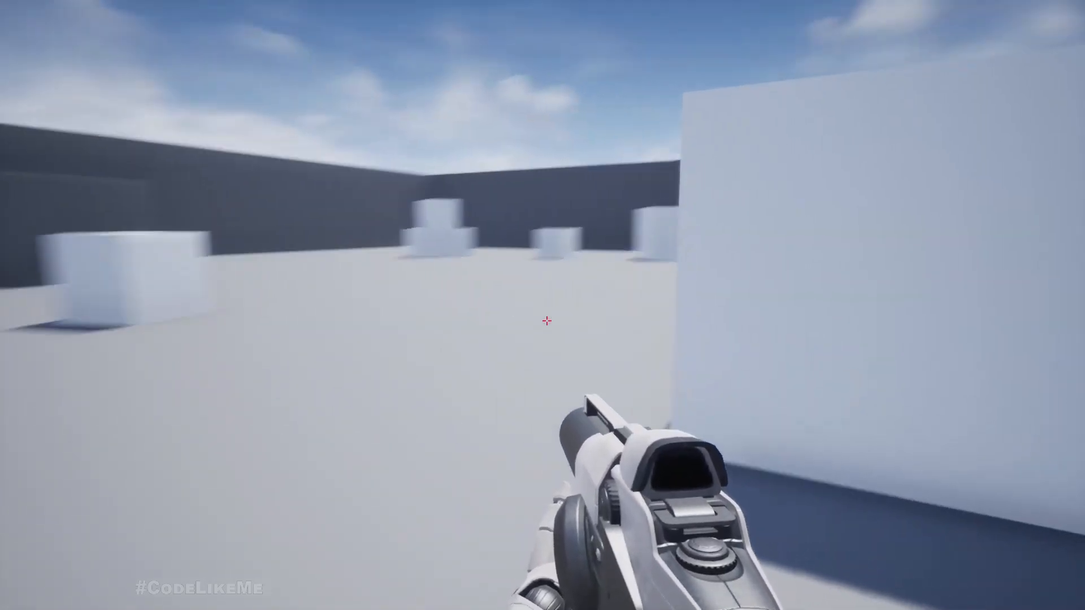
# - Shoot the remaining zombies from a distance, then end the play session and restore the normal viewport size
pyautogui.press('w')
pyautogui.press('s')
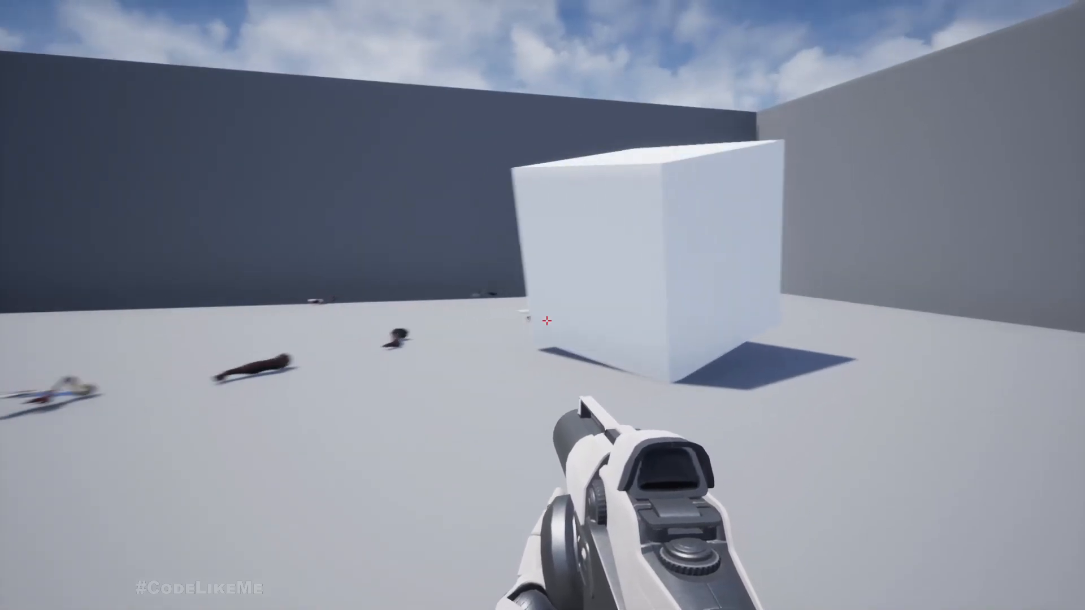
pyautogui.click(546, 321)
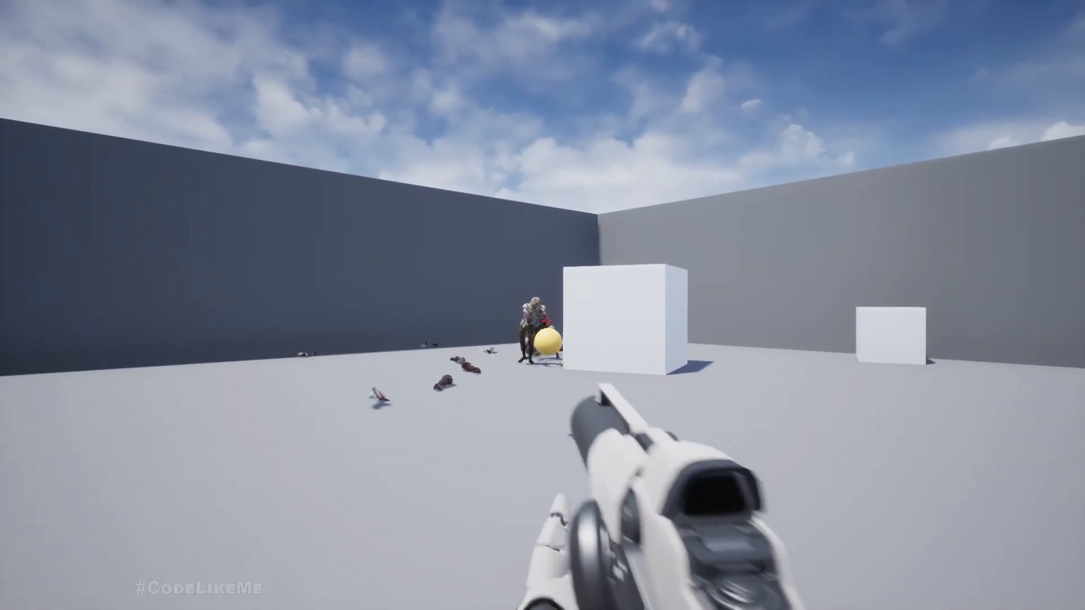
pyautogui.click(546, 320)
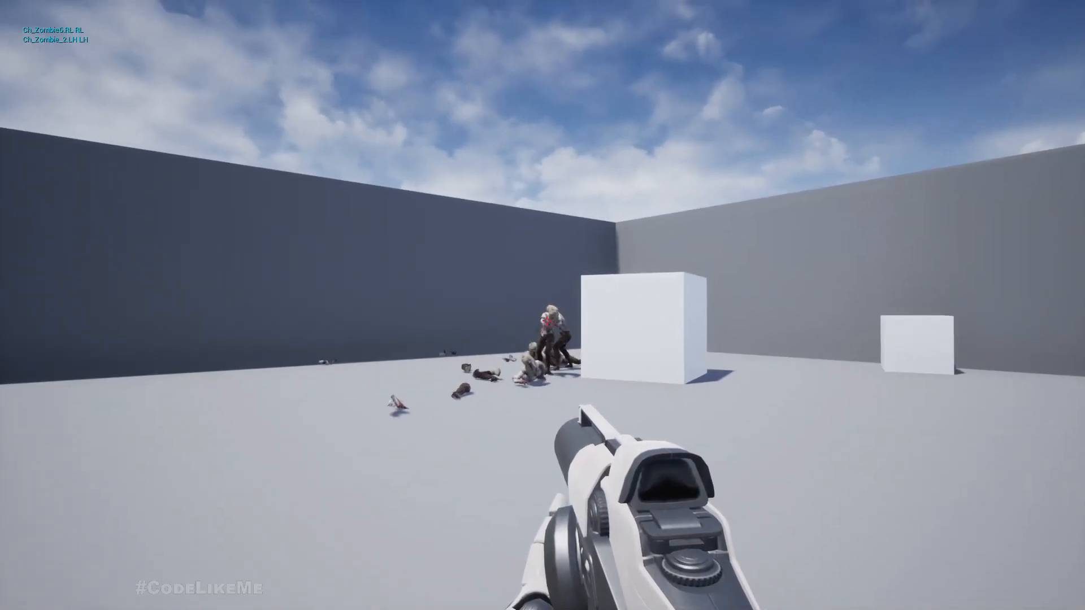
pyautogui.press('Escape')
pyautogui.press('F11')
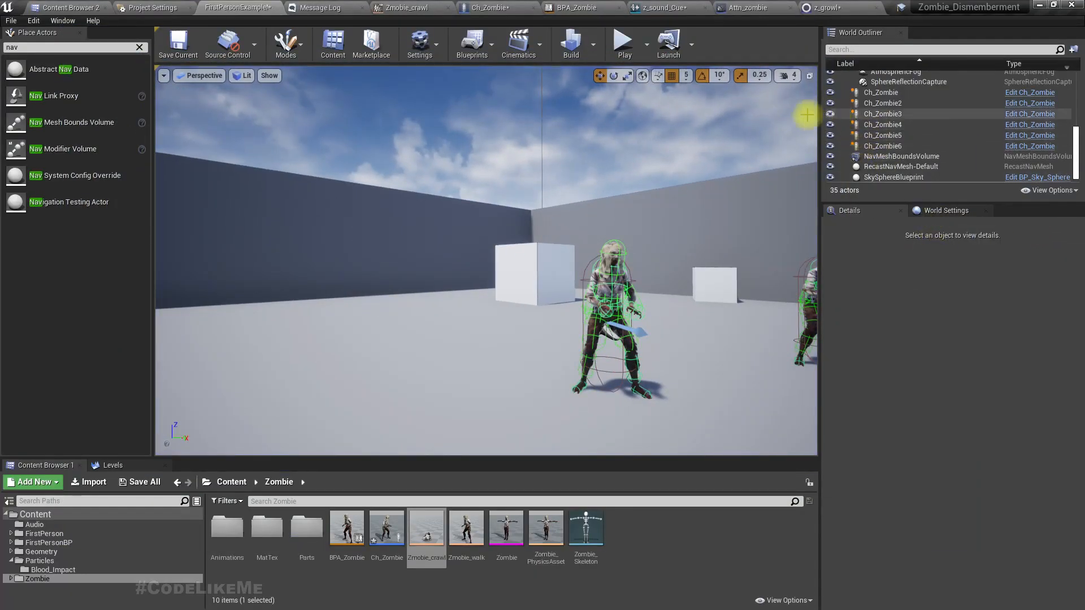
# - Insert a Delay node between the Attenuation and Output nodes of z_sound_Cue
pyautogui.click(669, 8)
pyautogui.moveTo(546, 364); pyautogui.dragTo(633, 279, button='right')
pyautogui.moveTo(636, 257); pyautogui.dragTo(756, 242)
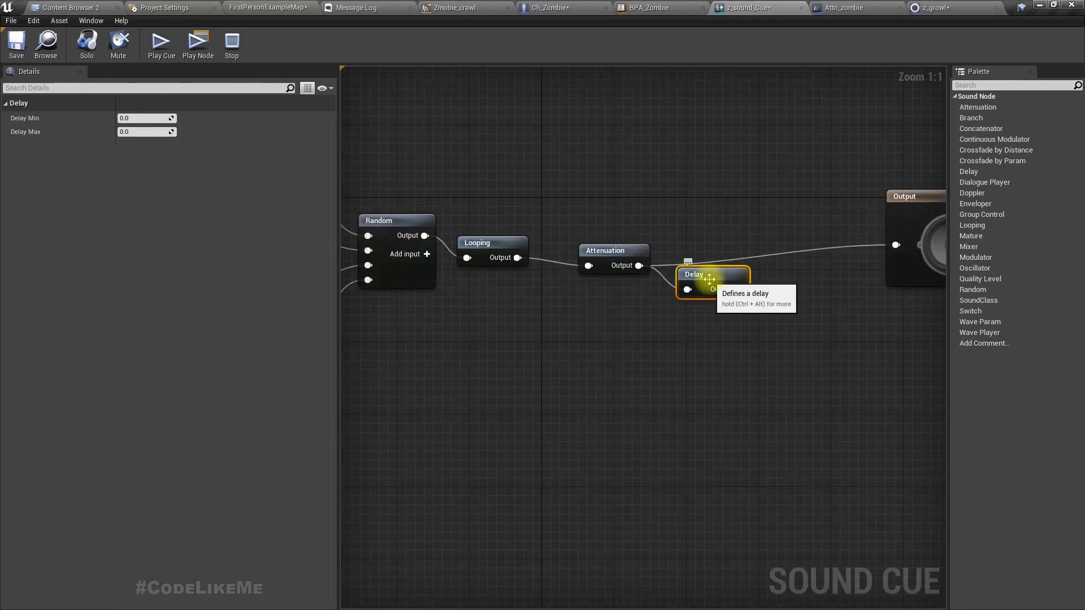
pyautogui.press('Delete')
pyautogui.moveTo(647, 272); pyautogui.dragTo(596, 305, button='right')
pyautogui.moveTo(596, 305); pyautogui.dragTo(698, 311)
pyautogui.write('delay')
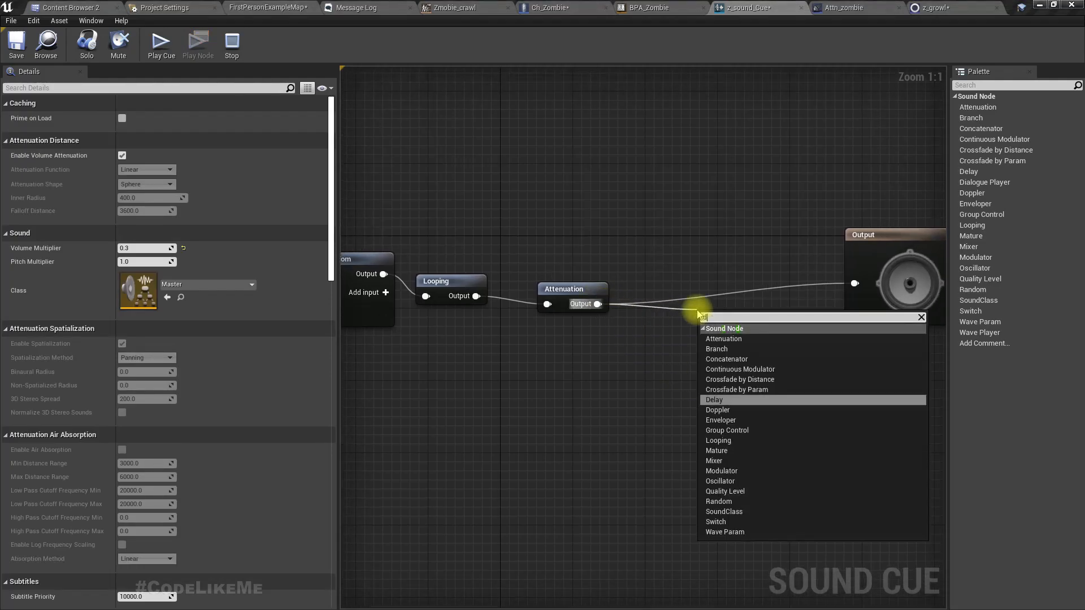
pyautogui.press('Return')
pyautogui.moveTo(746, 339); pyautogui.dragTo(861, 288)
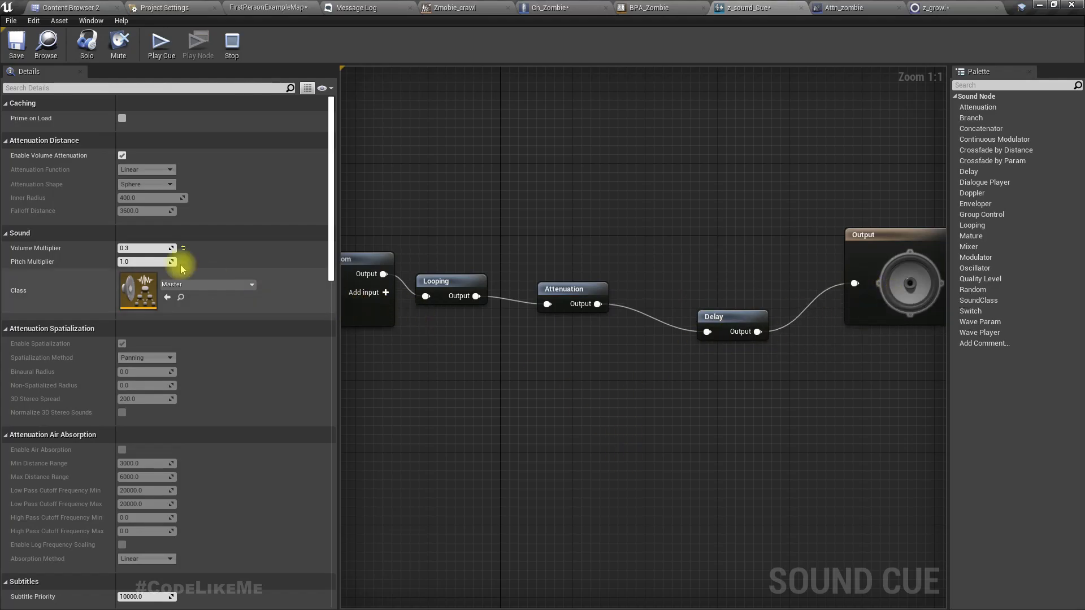
# - Set the Delay node's Delay Min to 2.0 and Delay Max to 6.0, and play the cue
pyautogui.click(727, 316)
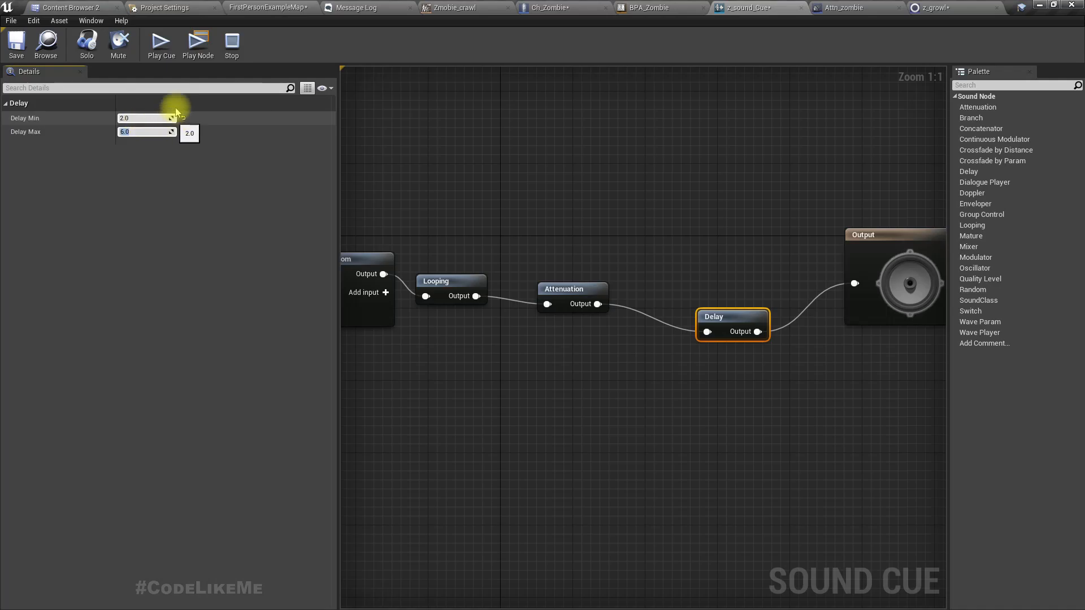
pyautogui.click(172, 44)
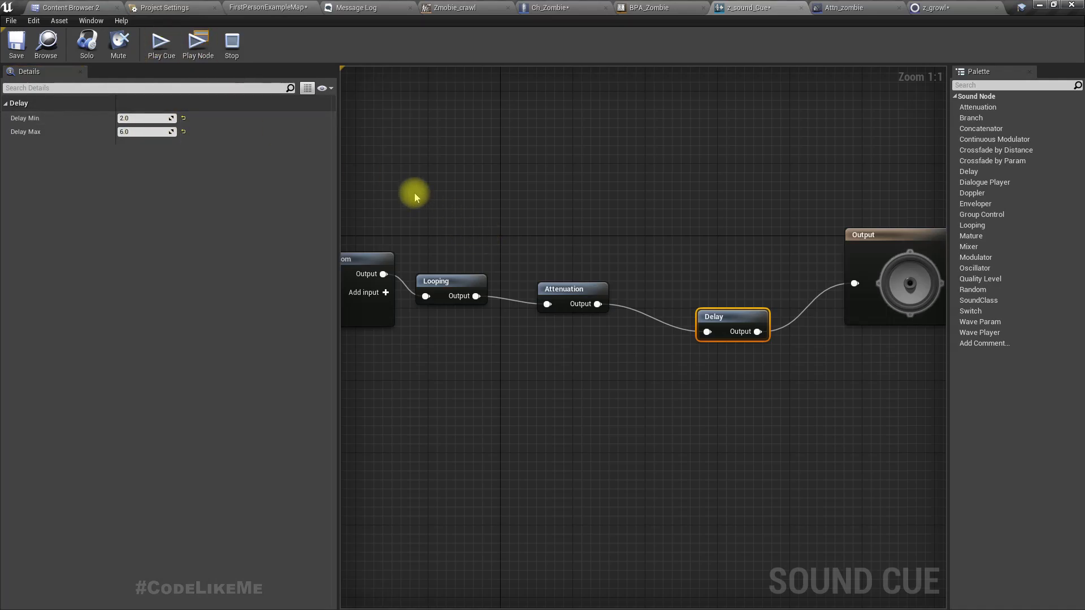
pyautogui.scroll(-3, 576, 170)
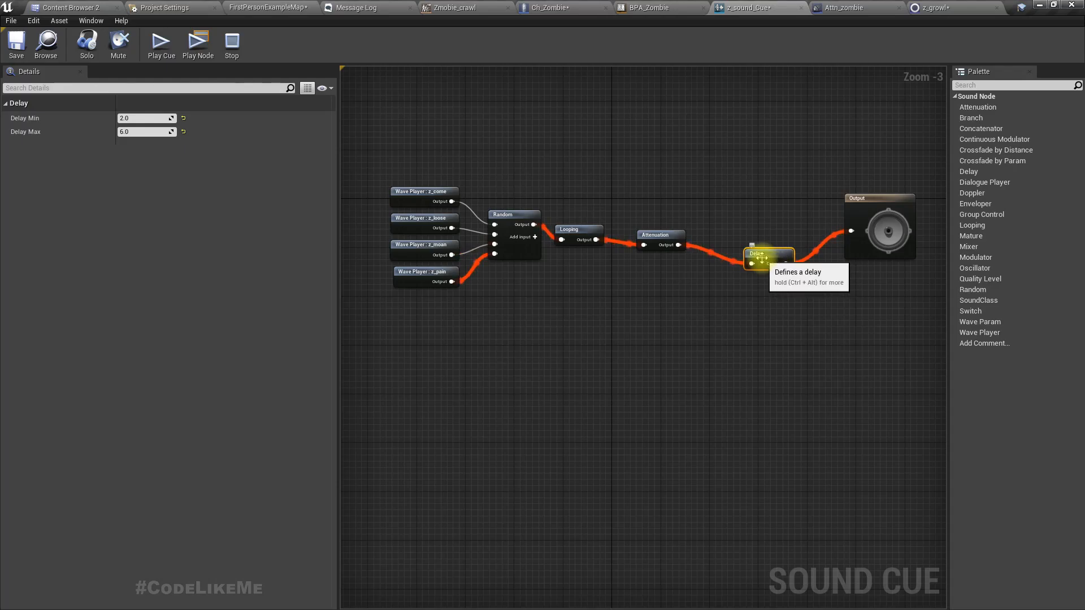
# - Connect the Attenuation node directly to the Output node, bypassing the Delay node, and stop the cue playback
pyautogui.press('Delete')
pyautogui.moveTo(678, 245); pyautogui.dragTo(780, 248)
pyautogui.moveTo(710, 308)
pyautogui.mouseDown(button='right')
pyautogui.moveTo(724, 308)
pyautogui.moveTo(690, 307)
pyautogui.mouseUp(button='right')
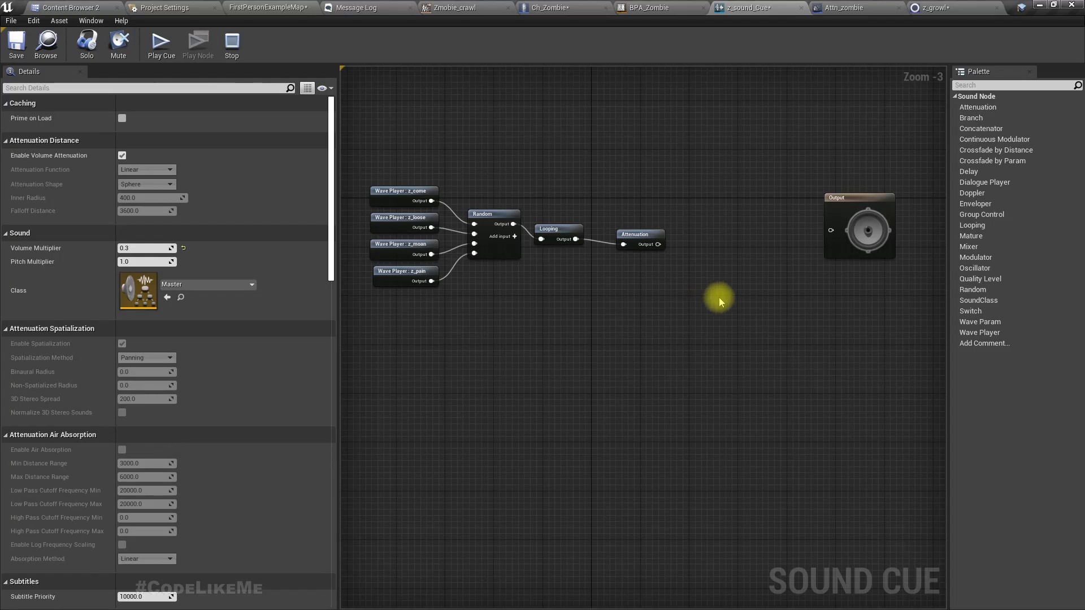
pyautogui.hotkey('ctrl', 'z')
pyautogui.moveTo(658, 244); pyautogui.dragTo(811, 232)
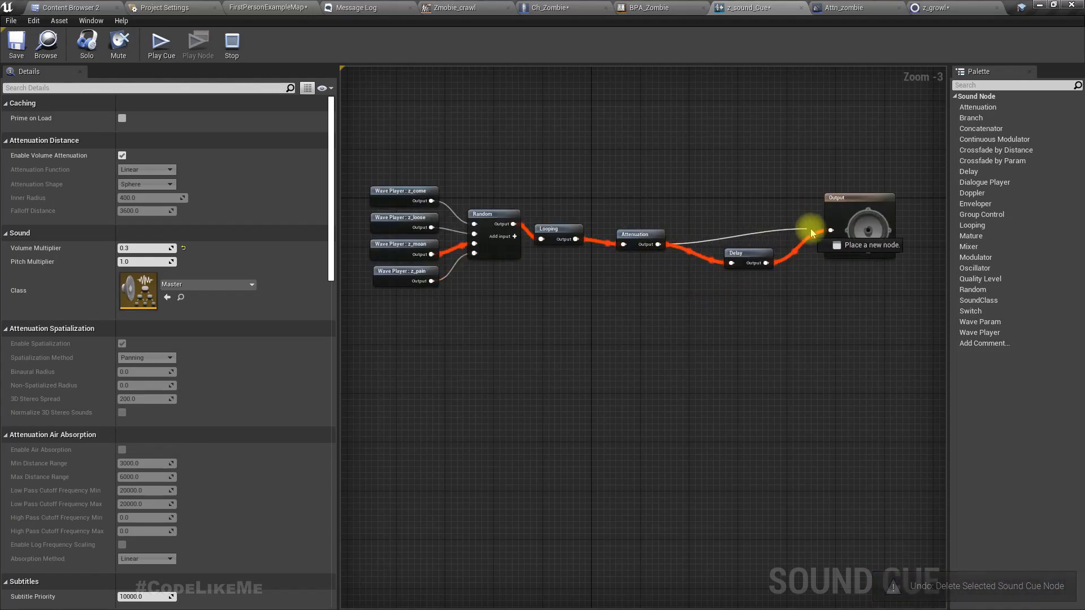
pyautogui.click(771, 257)
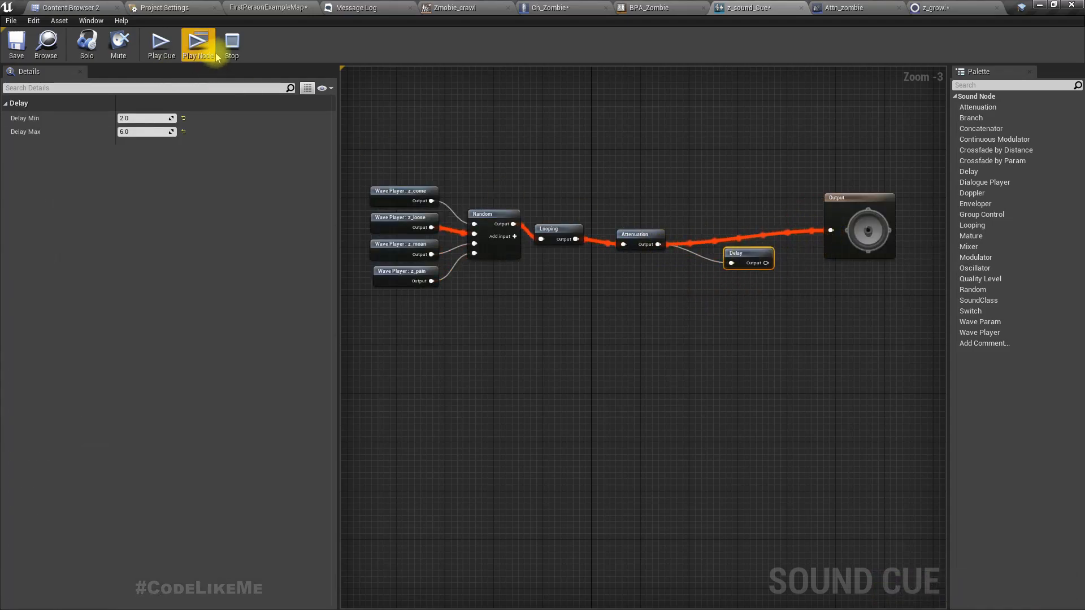
pyautogui.click(232, 43)
# - Move the Delay node below the node chain and break its input link from Attenuation
pyautogui.moveTo(745, 266); pyautogui.dragTo(618, 352)
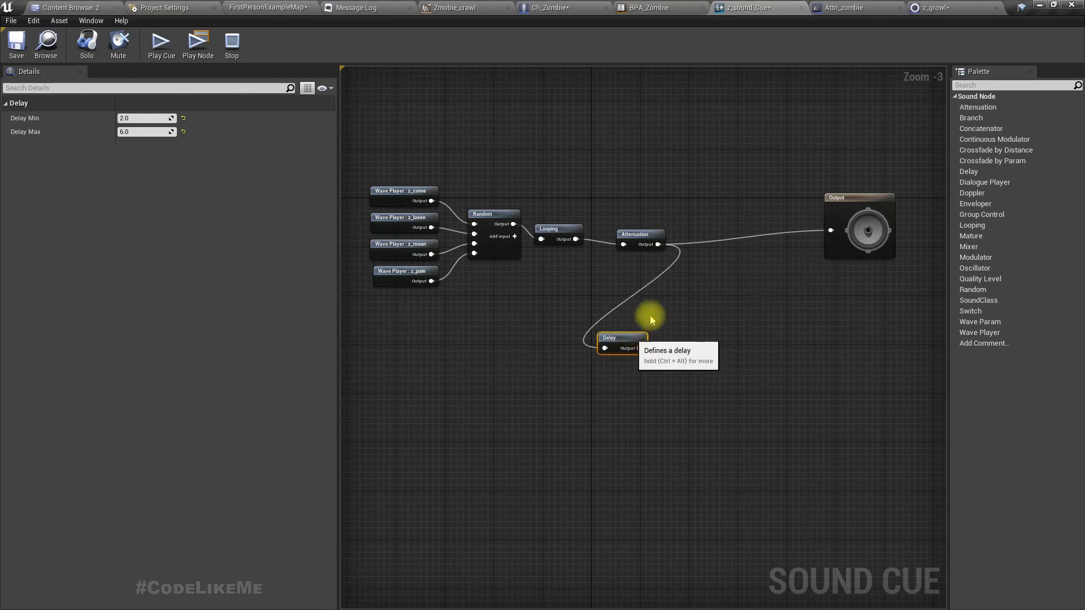
pyautogui.rightClick(605, 348)
pyautogui.click(628, 366)
# - Move the four Wave Player nodes further from the Random node and place the Delay node below their connections
pyautogui.moveTo(510, 310); pyautogui.dragTo(604, 345, button='right')
pyautogui.moveTo(436, 193); pyautogui.dragTo(499, 339)
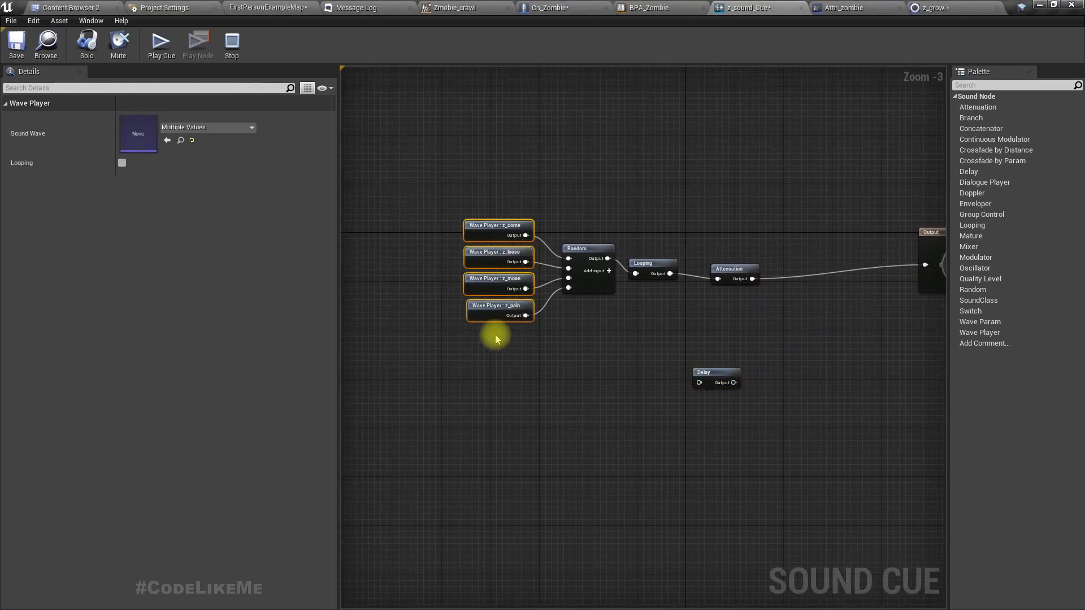
pyautogui.moveTo(729, 375); pyautogui.dragTo(514, 350)
pyautogui.scroll(2, 708, 341)
pyautogui.moveTo(707, 341); pyautogui.dragTo(654, 357, button='right')
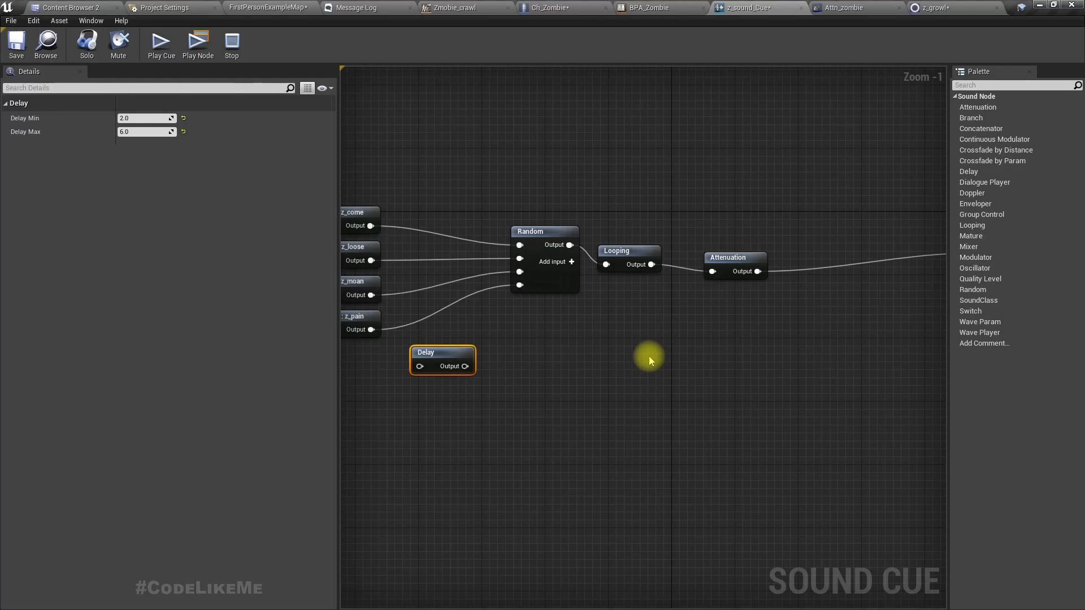
# - Move the Looping node below the chain and connect the Random node's output directly to Attenuation
pyautogui.moveTo(654, 361); pyautogui.dragTo(688, 374, button='right')
pyautogui.moveTo(802, 362); pyautogui.dragTo(479, 398, button='right')
pyautogui.moveTo(390, 324); pyautogui.dragTo(471, 324, button='right')
pyautogui.moveTo(505, 313); pyautogui.dragTo(516, 382)
pyautogui.moveTo(449, 307); pyautogui.dragTo(592, 335)
pyautogui.moveTo(566, 381); pyautogui.dragTo(706, 334, button='right')
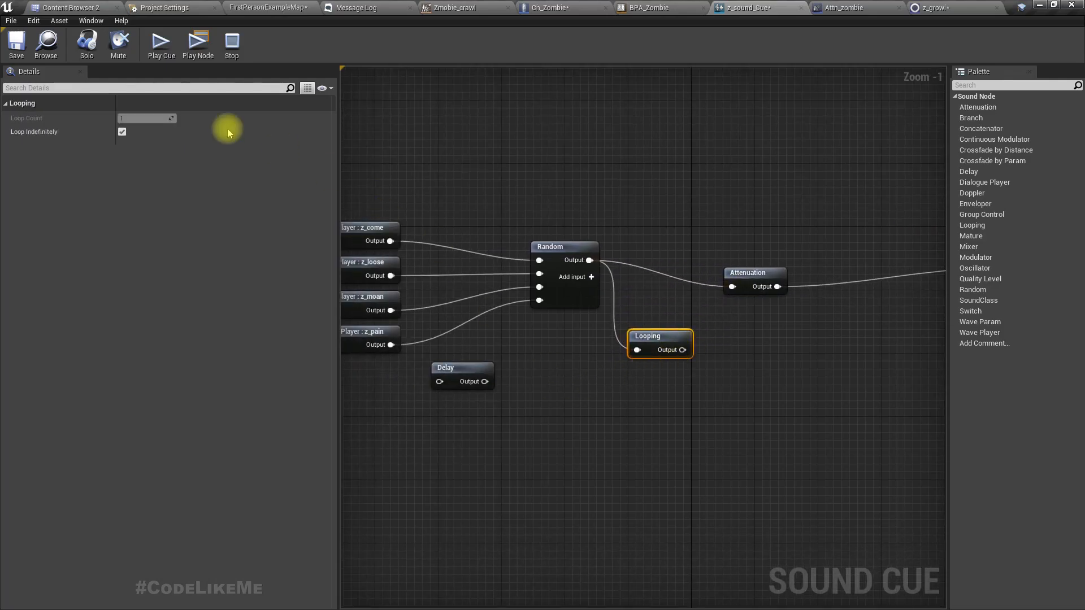
# - In the Ch_Zombie event graph, move the Z Sound Cue and Play nodes further away from the Crawl to Player node
pyautogui.click(567, 7)
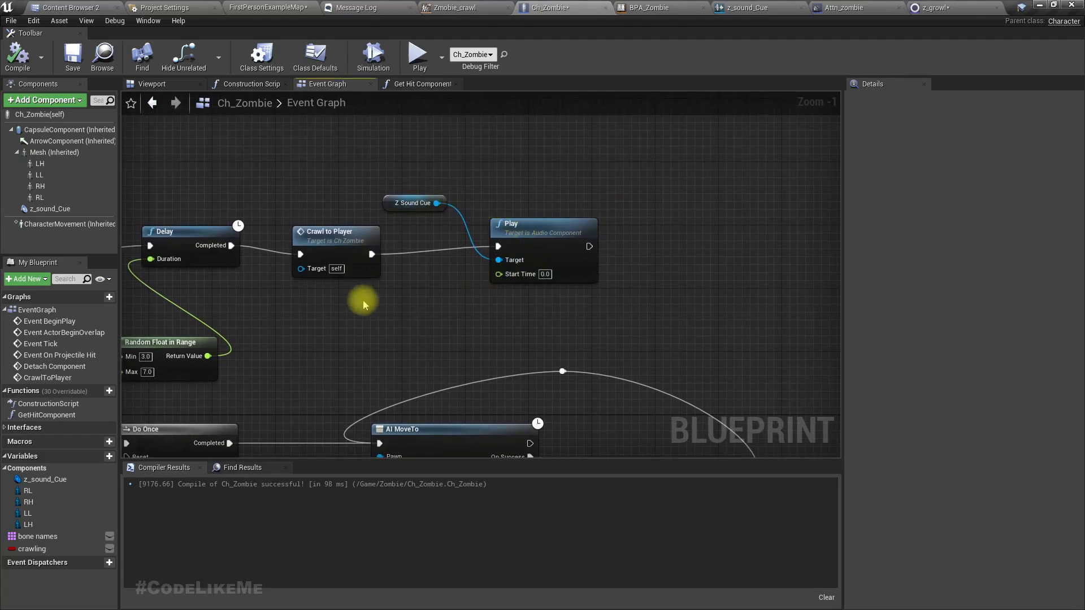
pyautogui.moveTo(362, 299); pyautogui.dragTo(373, 315, button='right')
pyautogui.moveTo(429, 178); pyautogui.dragTo(539, 258)
pyautogui.moveTo(540, 258); pyautogui.dragTo(650, 254)
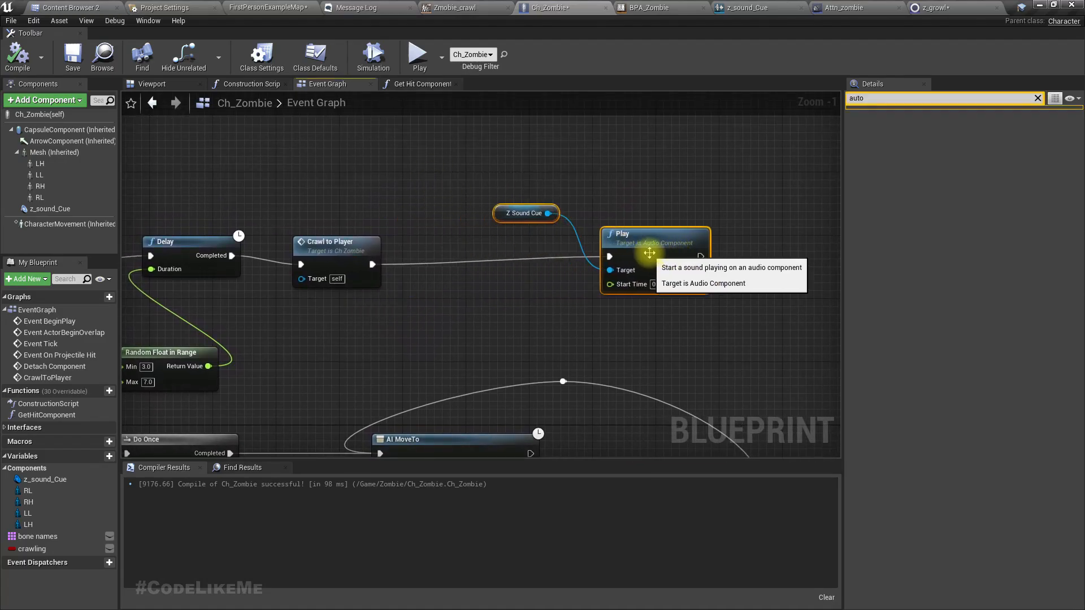
# - Add a Delay node connected to the execution output of the sound cue's Play node
pyautogui.moveTo(678, 305); pyautogui.dragTo(514, 293, button='right')
pyautogui.moveTo(535, 247); pyautogui.dragTo(628, 249)
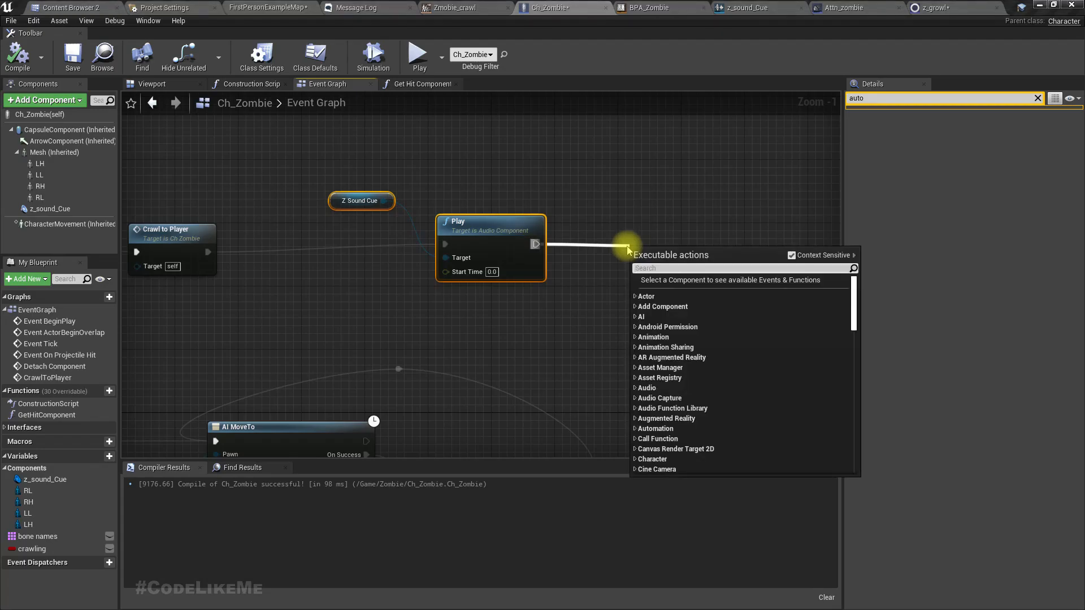
pyautogui.write('delay')
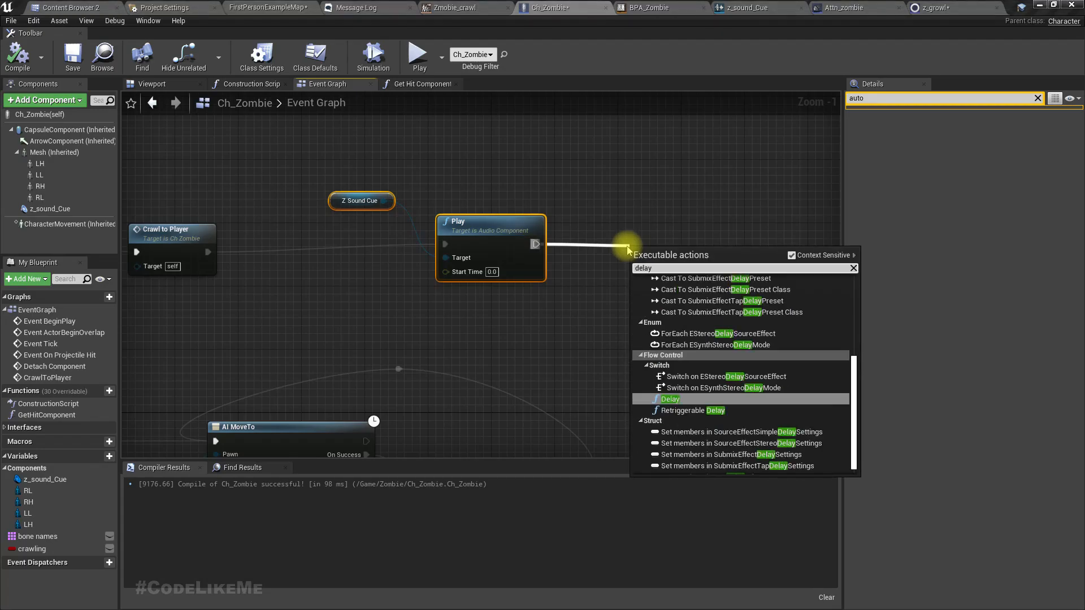
pyautogui.press('Return')
# - Feed the new Delay's duration from Random Float in Range, 6.0 to 12.0, and loop its Completed output back to Play, compiling the blueprint
pyautogui.moveTo(635, 281); pyautogui.dragTo(597, 309)
pyautogui.write('random flo')
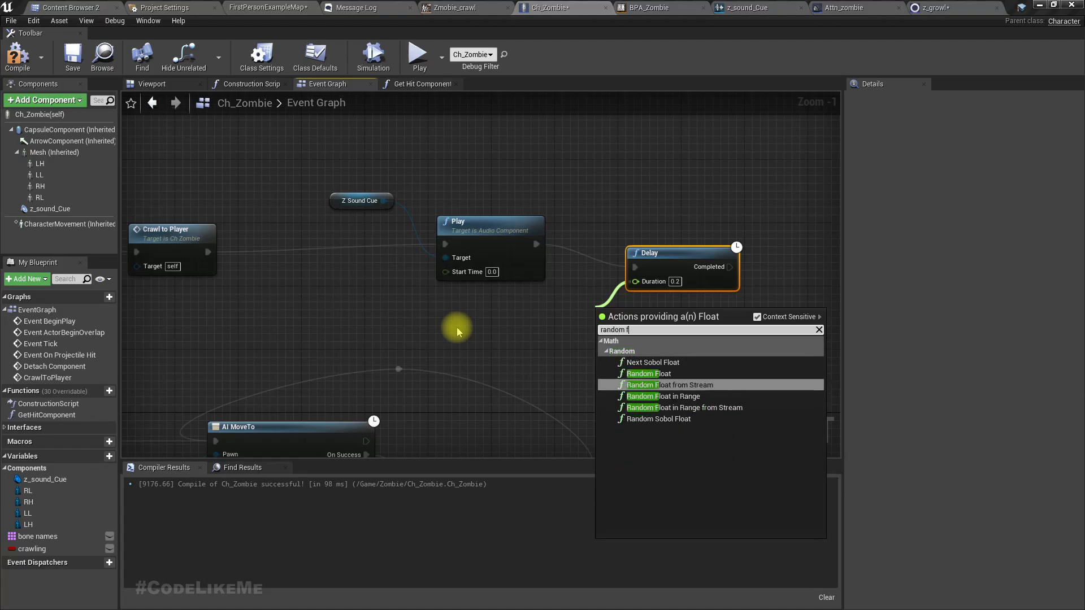
pyautogui.press('Down')
pyautogui.press('Down')
pyautogui.press('Return')
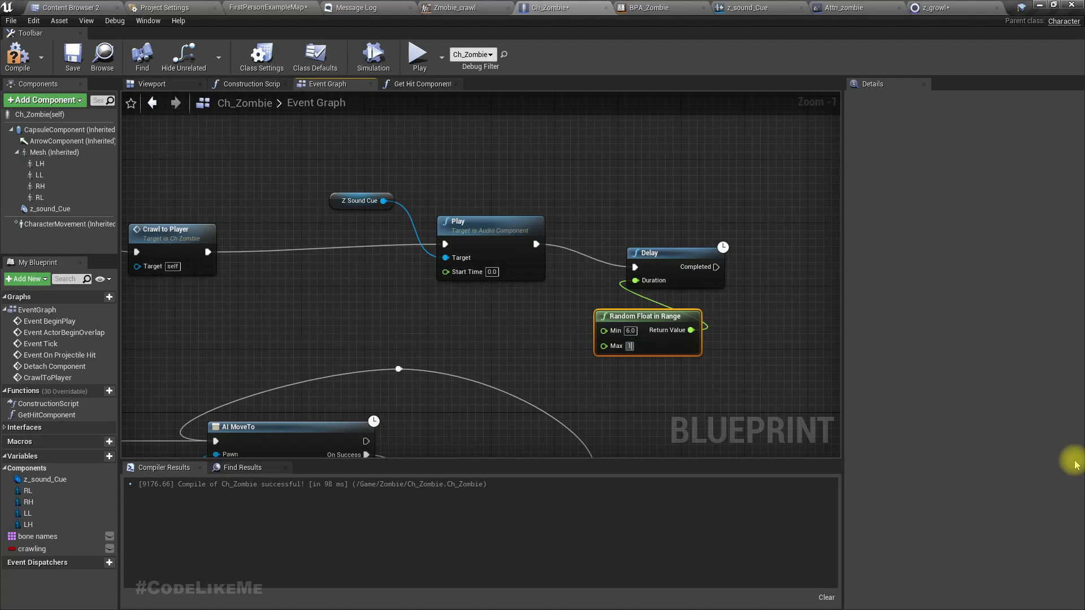
pyautogui.moveTo(716, 267); pyautogui.dragTo(445, 247)
pyautogui.click(30, 67)
# - Play-test the level full screen, backing away and sidestepping around the blocks to listen to the approaching zombies' repeating sounds, and end the session
pyautogui.click(249, 7)
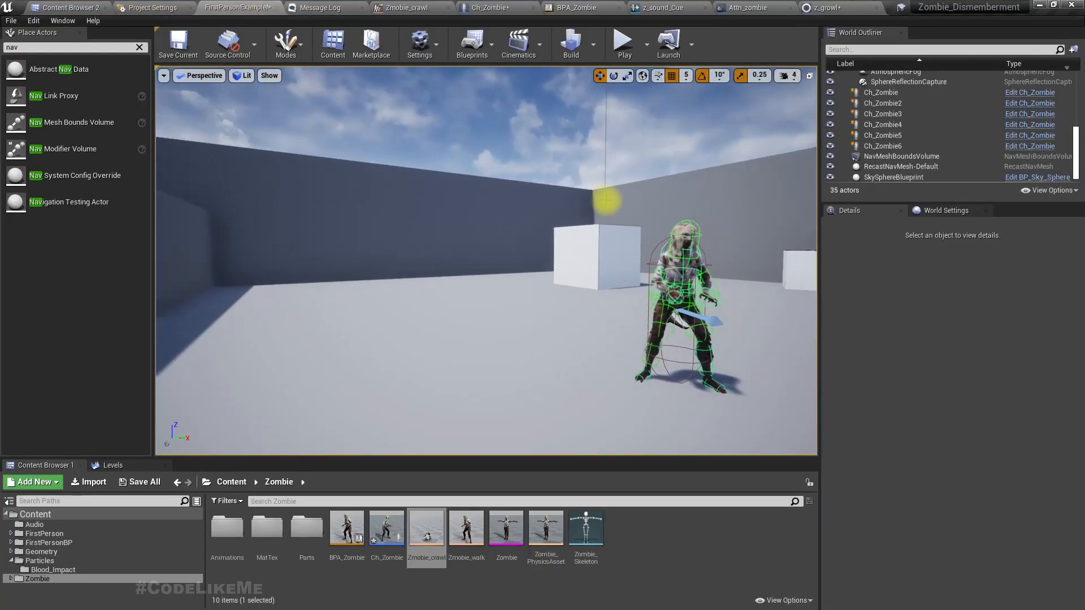
pyautogui.press('F11')
pyautogui.hotkey('alt', 'p')
pyautogui.click(666, 192)
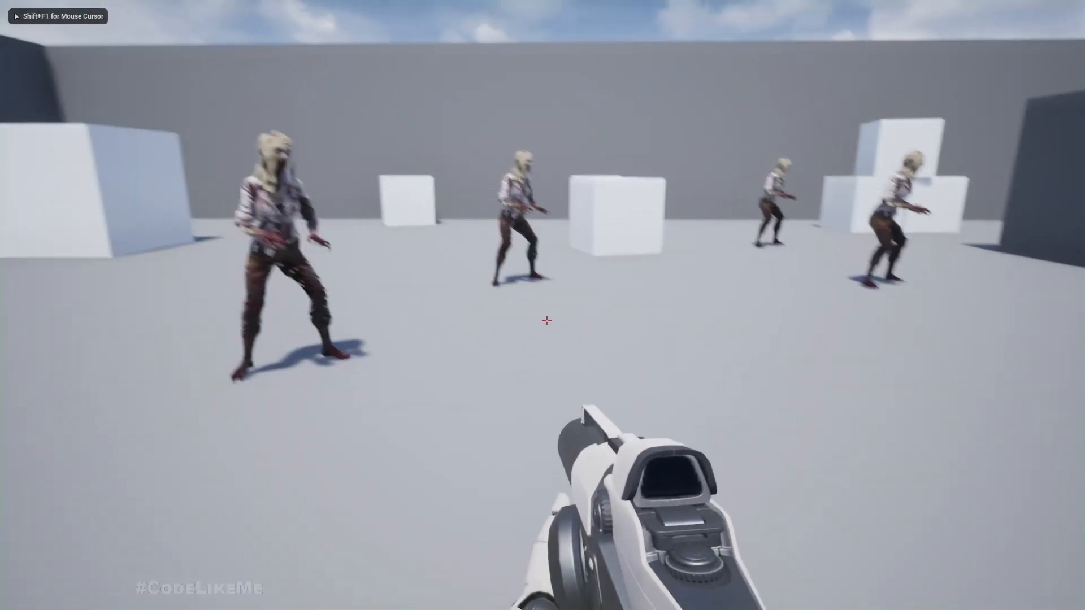
pyautogui.press('s')
pyautogui.press('d')
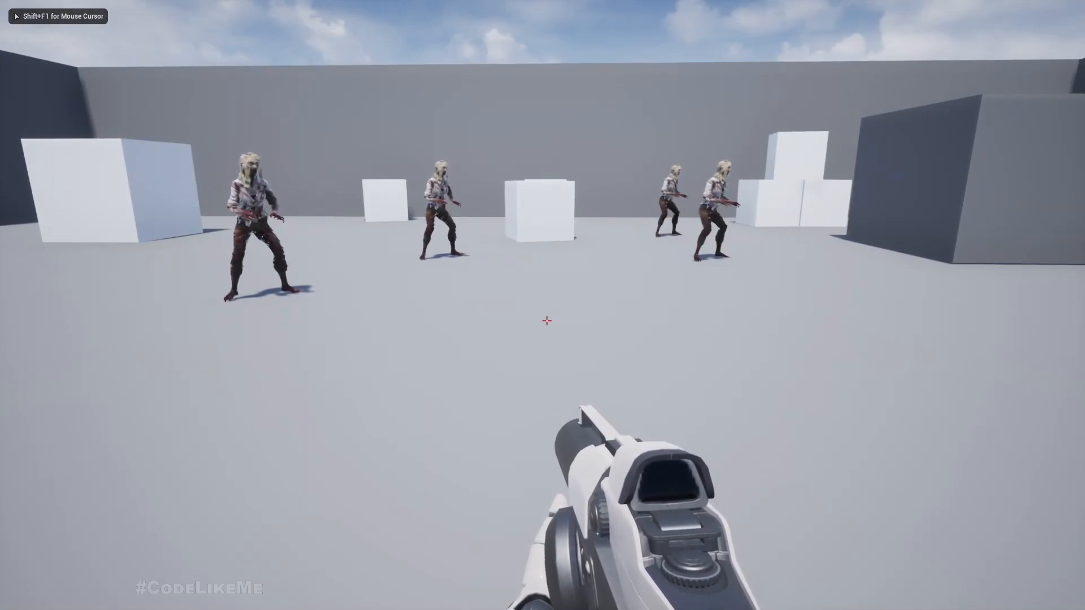
pyautogui.press('s')
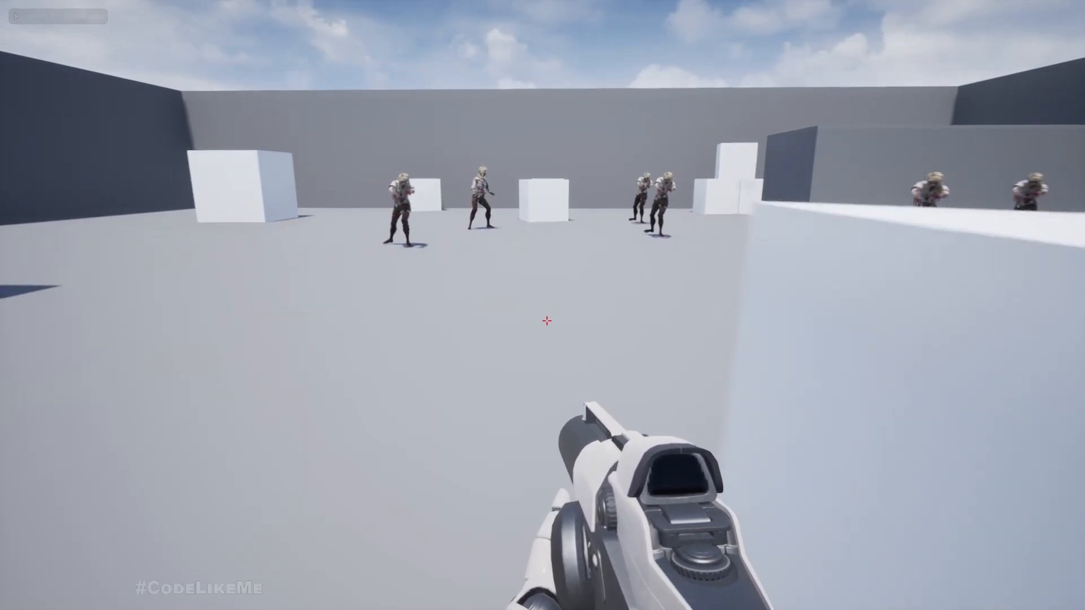
pyautogui.press('s')
pyautogui.press('d')
pyautogui.press('a')
pyautogui.press('d')
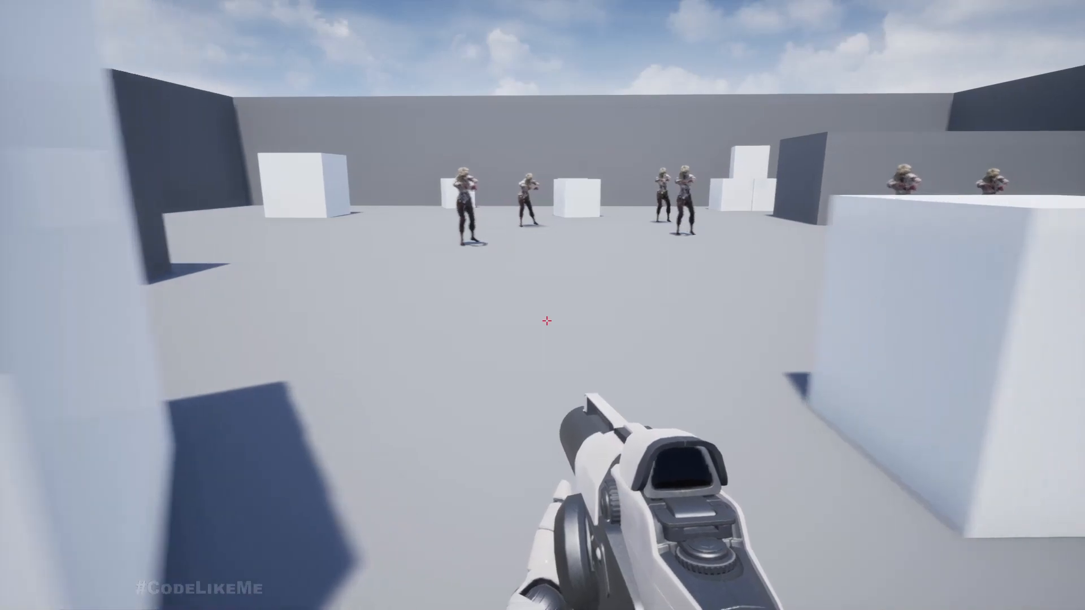
pyautogui.press('d')
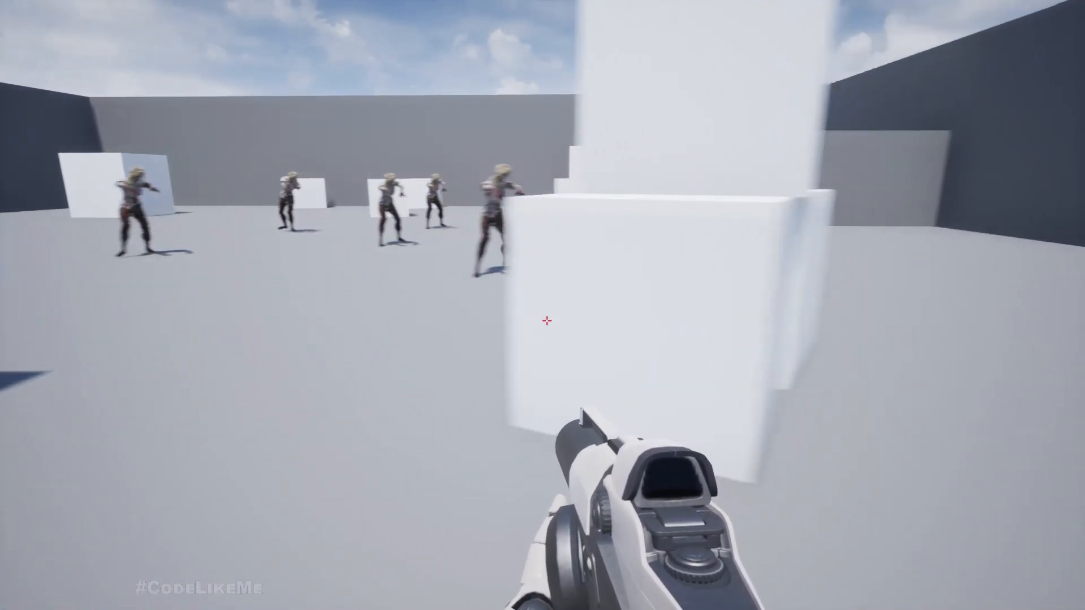
pyautogui.press('s')
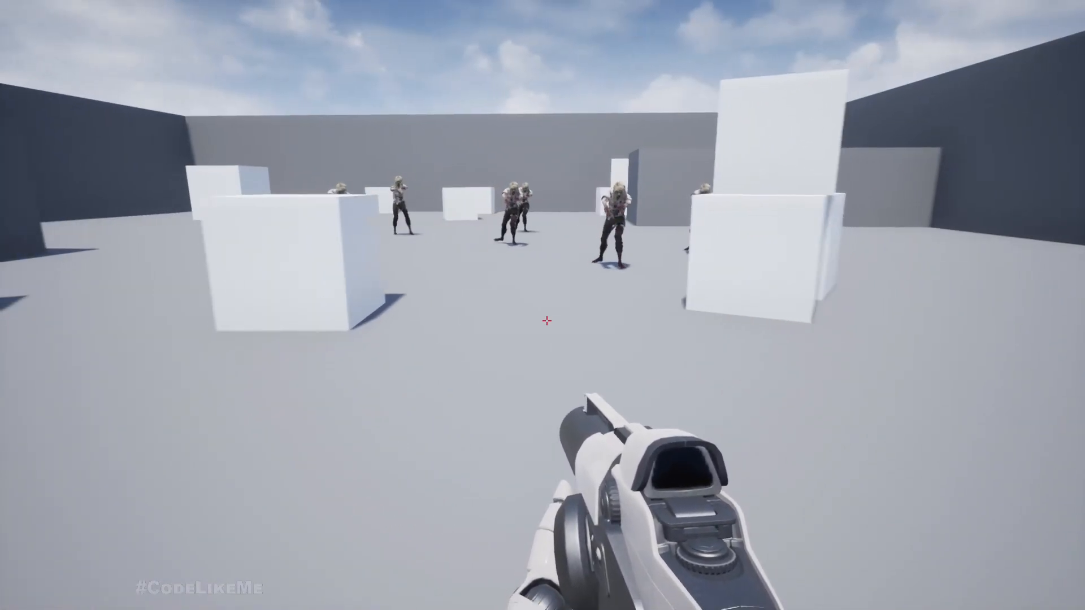
pyautogui.press('s')
pyautogui.press('a')
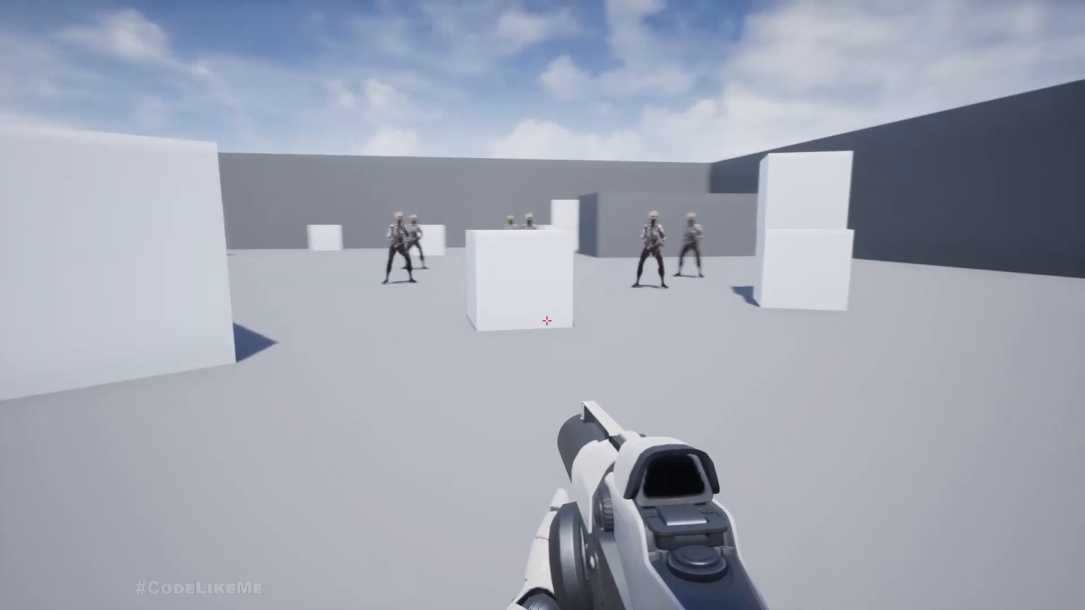
pyautogui.press('a')
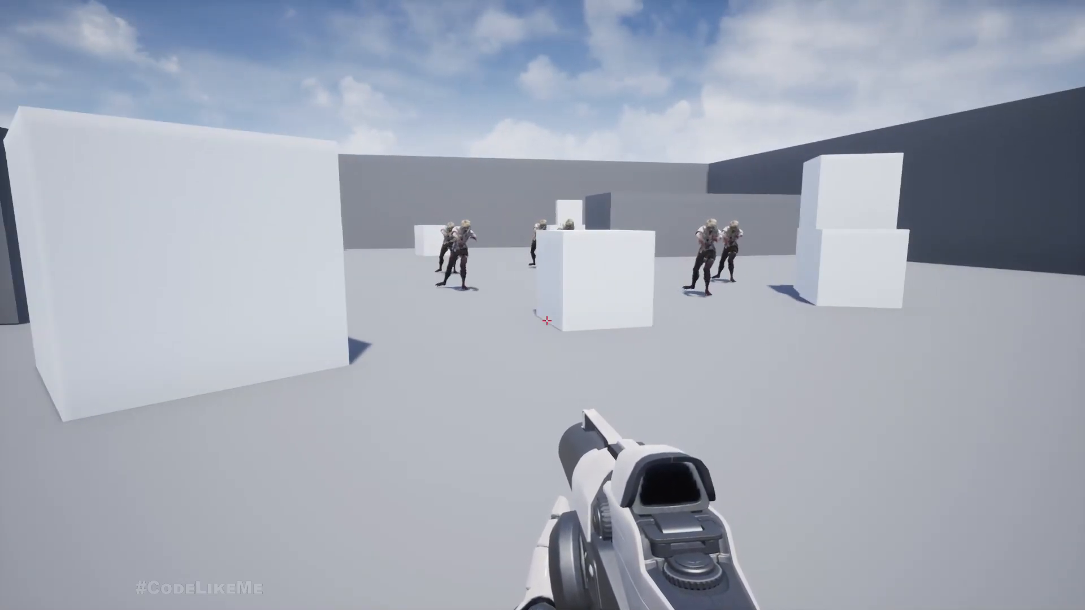
pyautogui.press('Escape')
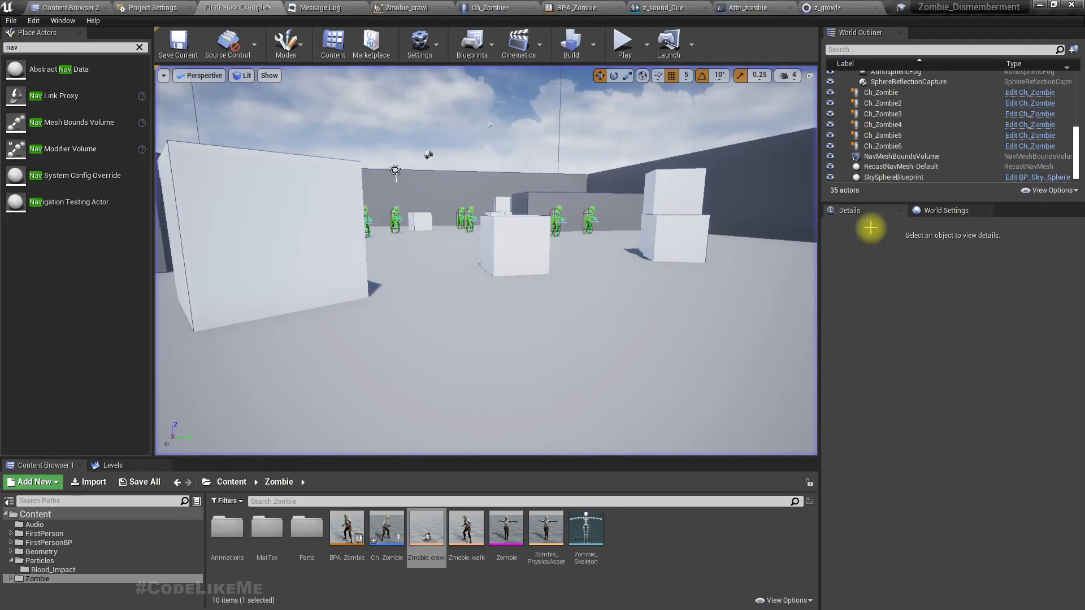
# - In Ch_Zombie, set the Min of the Random Float in Range feeding the BeginPlay delay to 1.0 and compile
pyautogui.click(450, 5)
pyautogui.click(554, 7)
pyautogui.scroll(-4, 387, 223)
pyautogui.moveTo(388, 223); pyautogui.dragTo(497, 213, button='right')
pyautogui.scroll(4, 388, 243)
pyautogui.moveTo(387, 242); pyautogui.dragTo(457, 244, button='right')
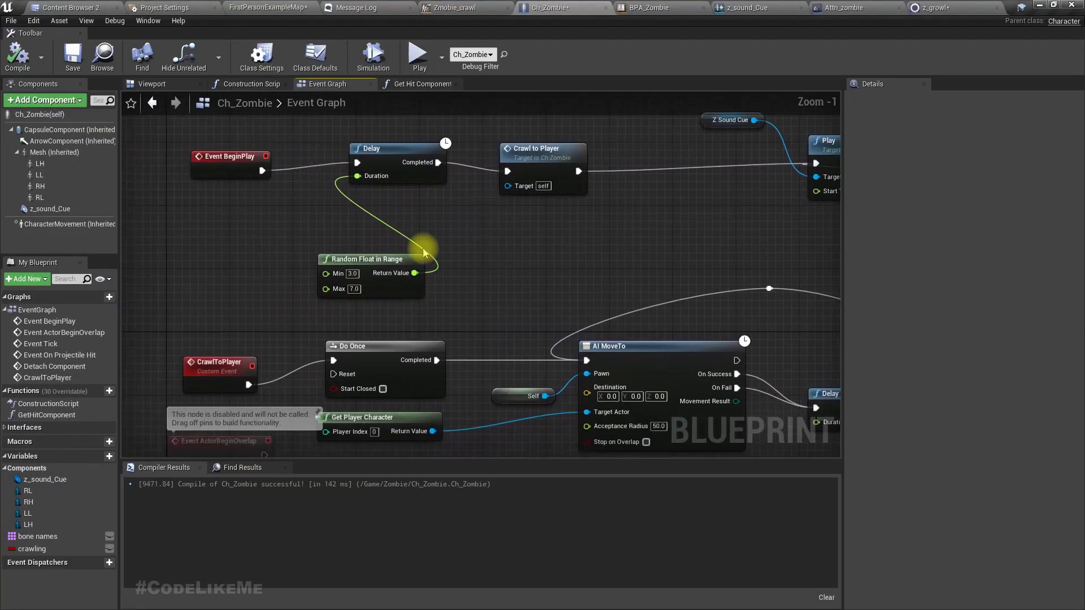
pyautogui.click(351, 274)
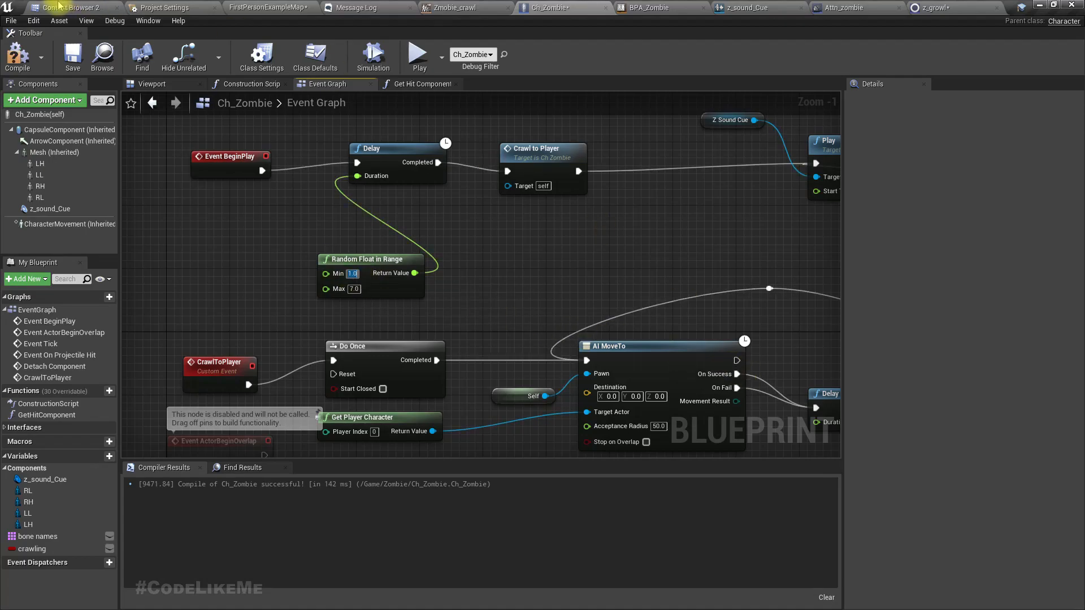
pyautogui.click(11, 55)
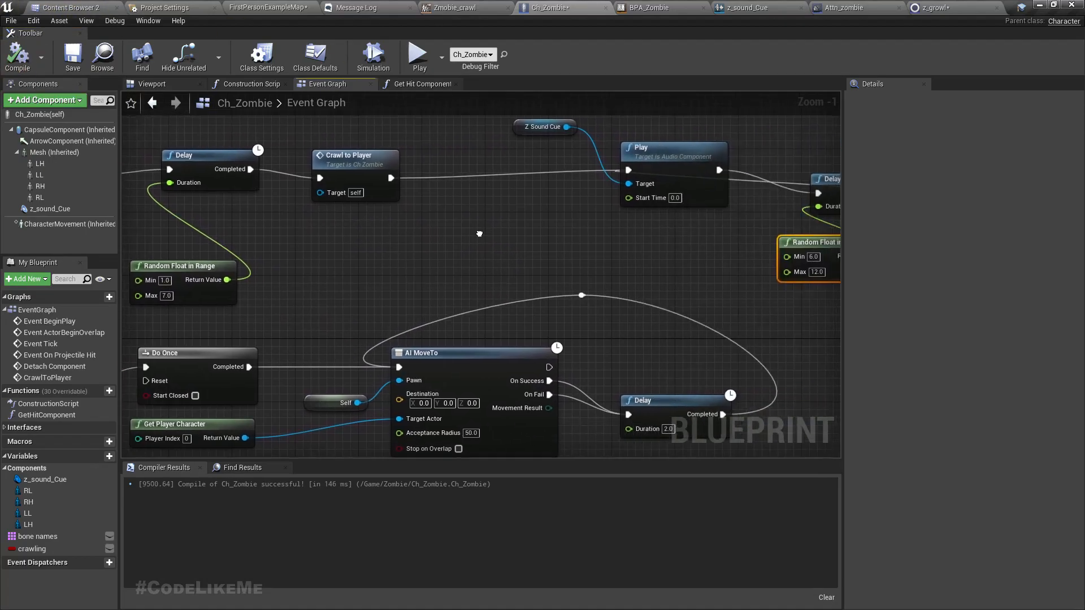
# - Play-test the level full screen again, moving around the blocks to listen to the zombies' sounds from different distances
pyautogui.moveTo(370, 132); pyautogui.dragTo(277, 126, button='right')
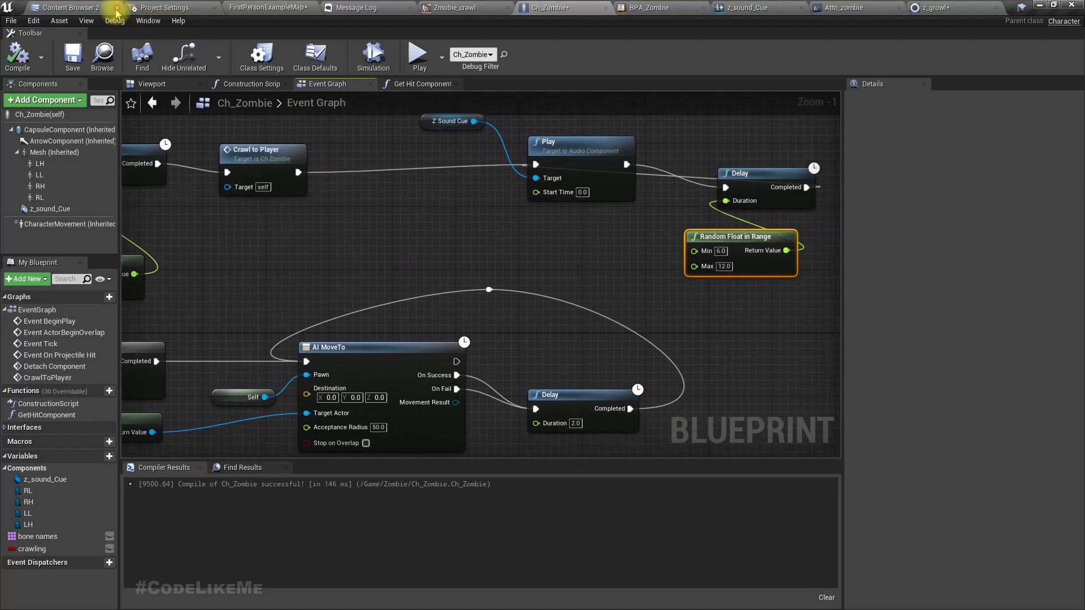
pyautogui.click(253, 7)
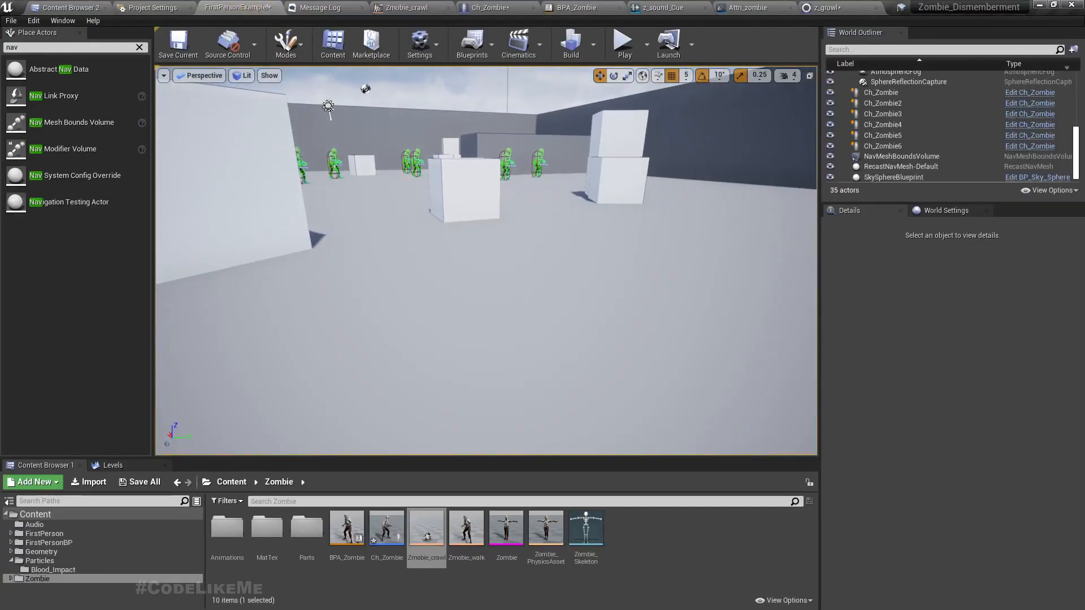
pyautogui.press('F11')
pyautogui.hotkey('alt', 'p')
pyautogui.click(452, 166)
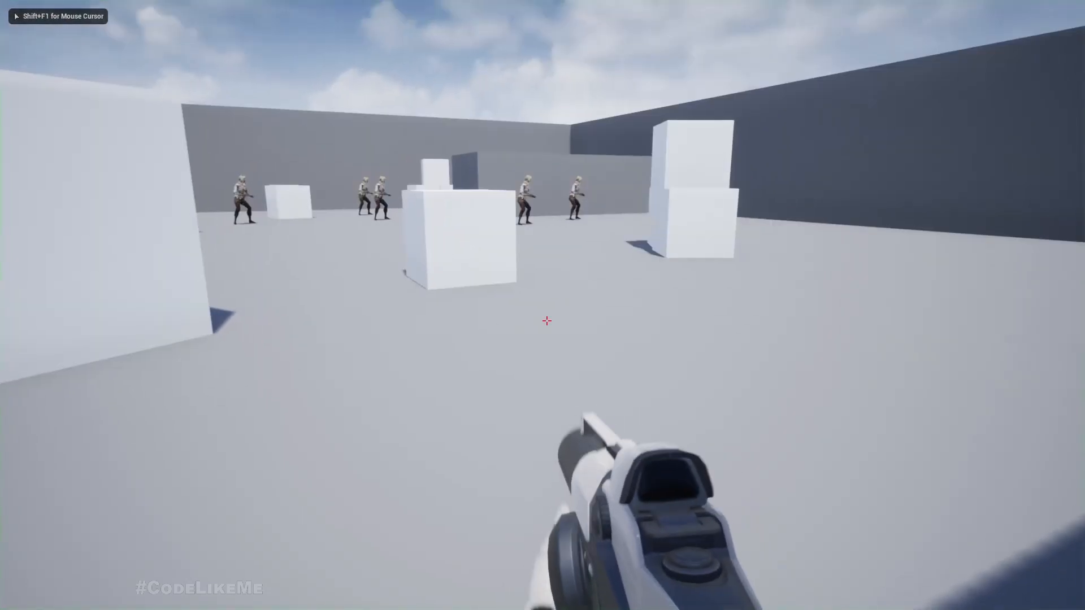
pyautogui.press('w')
pyautogui.press('d')
pyautogui.press('w')
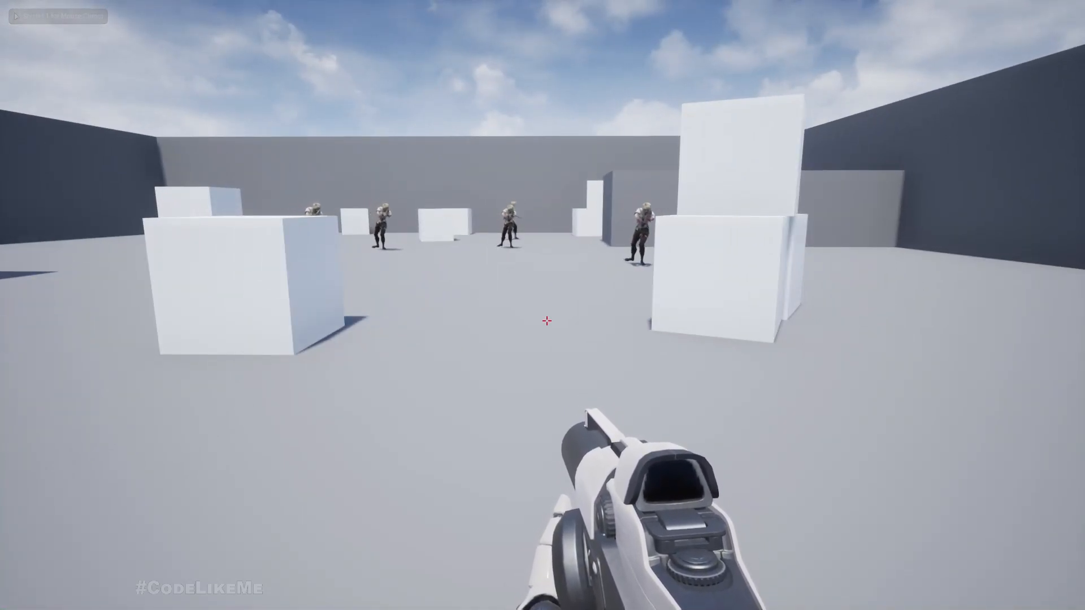
pyautogui.press('a')
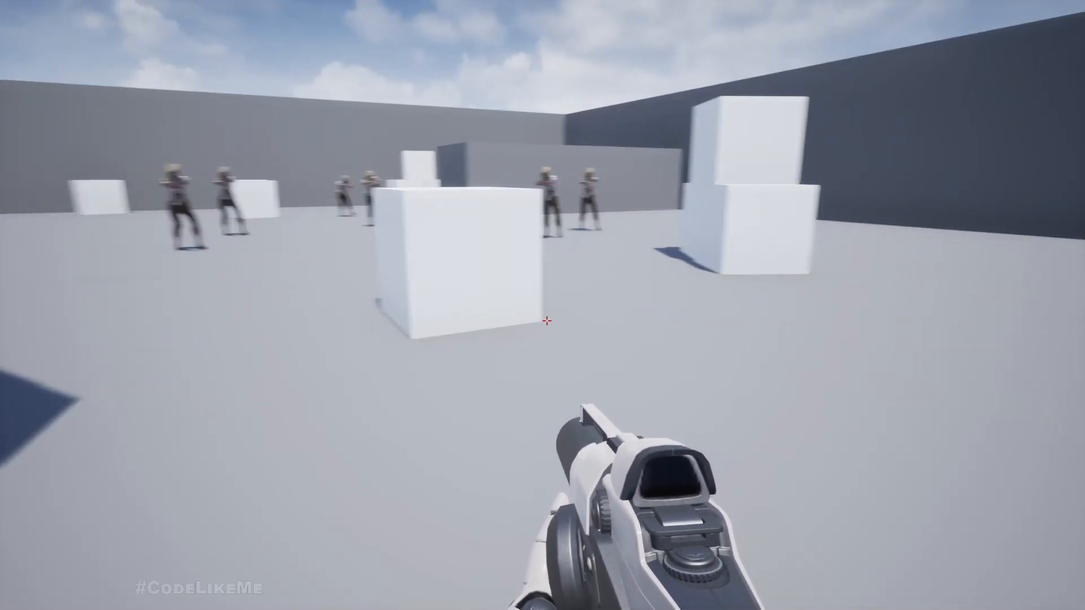
pyautogui.press('d')
pyautogui.press('s')
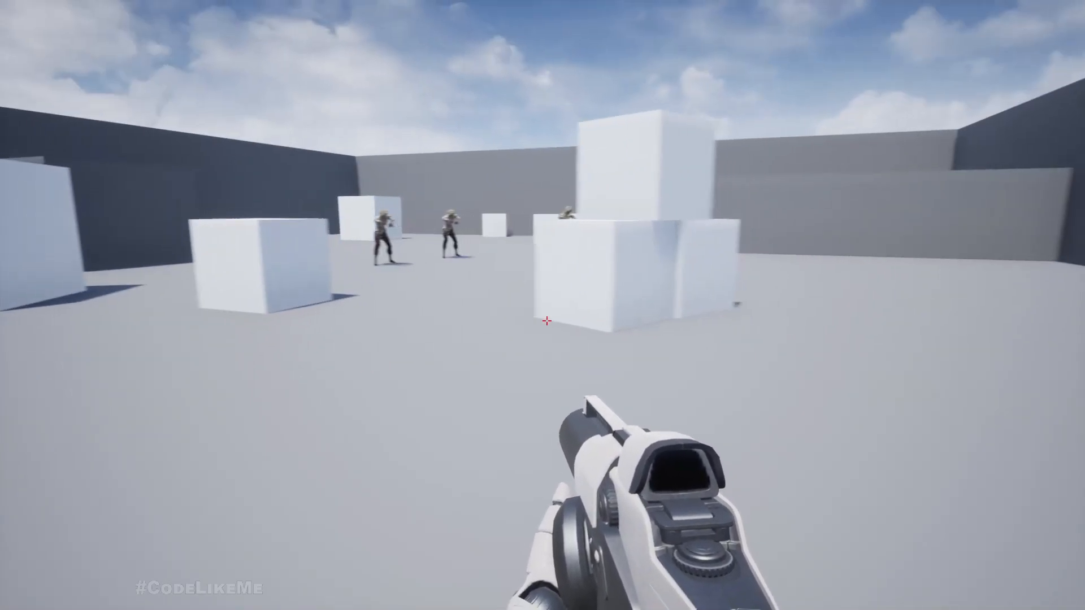
pyautogui.press('w')
pyautogui.press('d')
pyautogui.press('s')
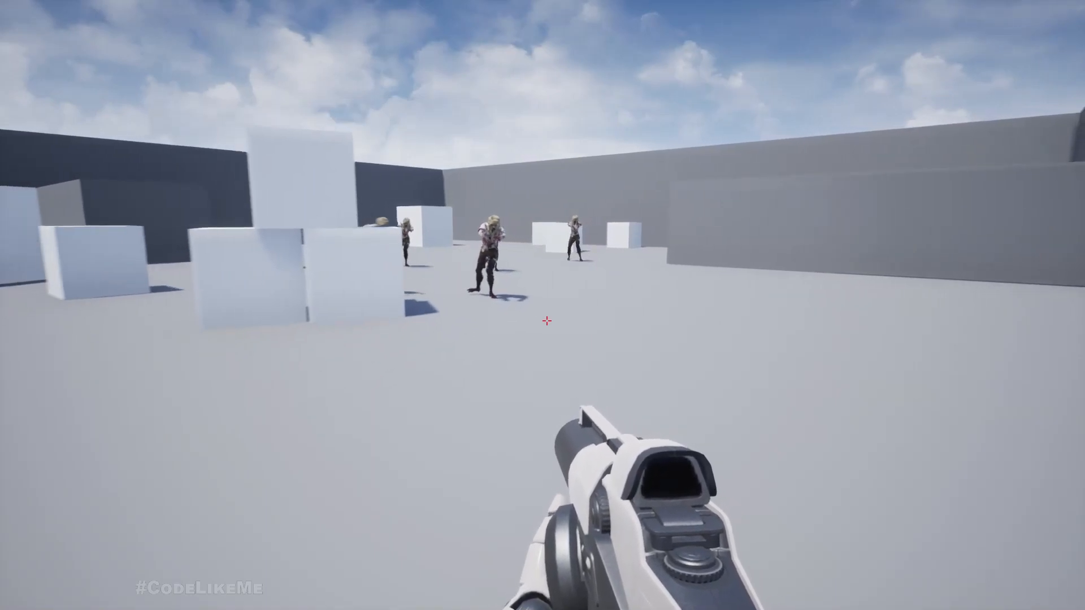
pyautogui.press('a')
pyautogui.press('w')
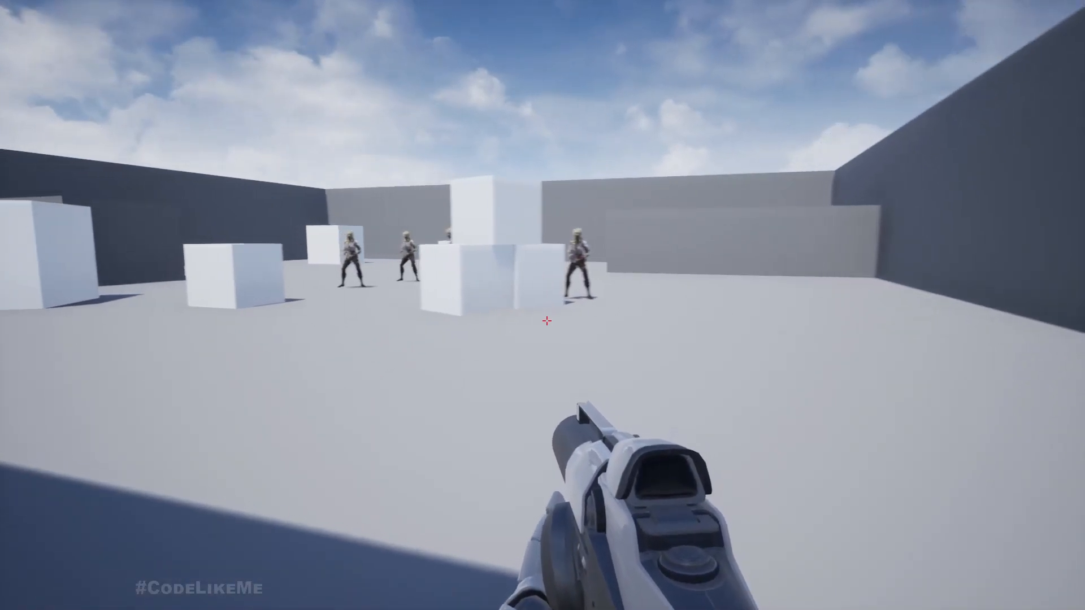
pyautogui.press('a')
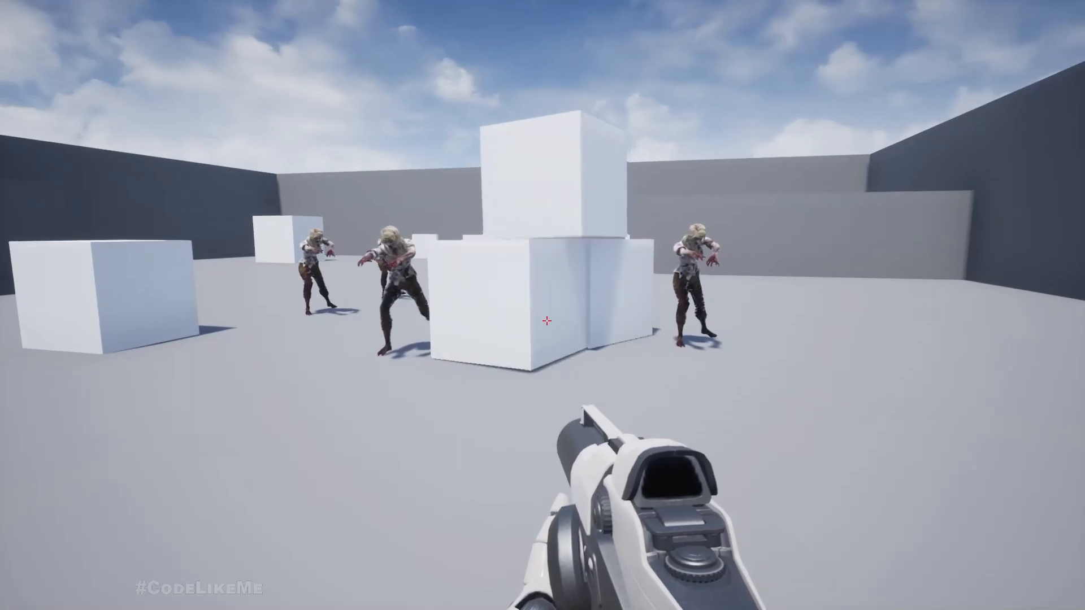
# - Shoot at the zombies around the white blocks in the running play-test to check the growls they make when hit
pyautogui.click(547, 320)
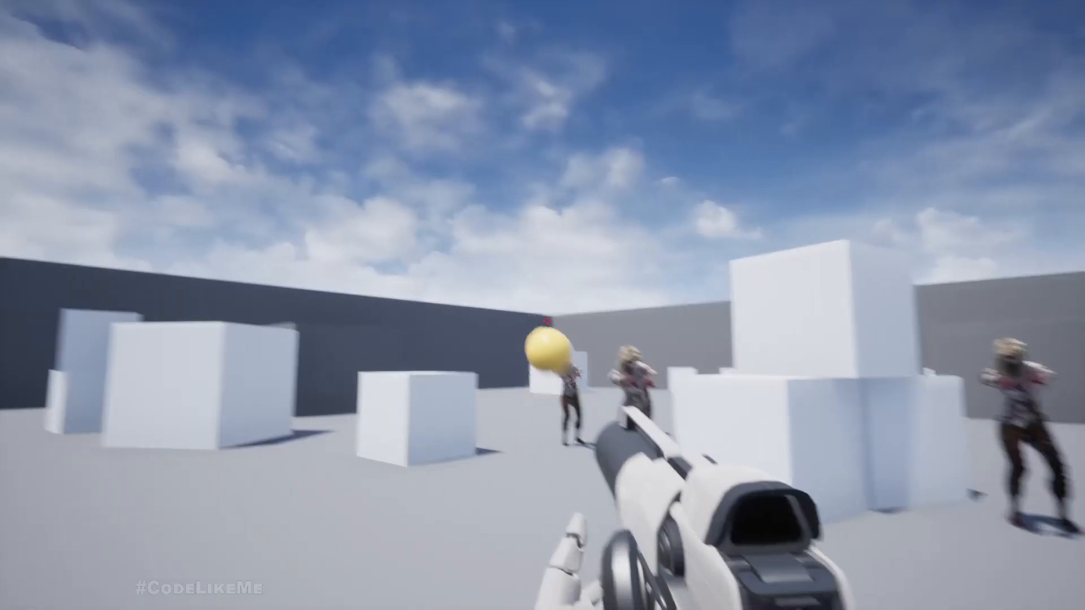
pyautogui.click(547, 320)
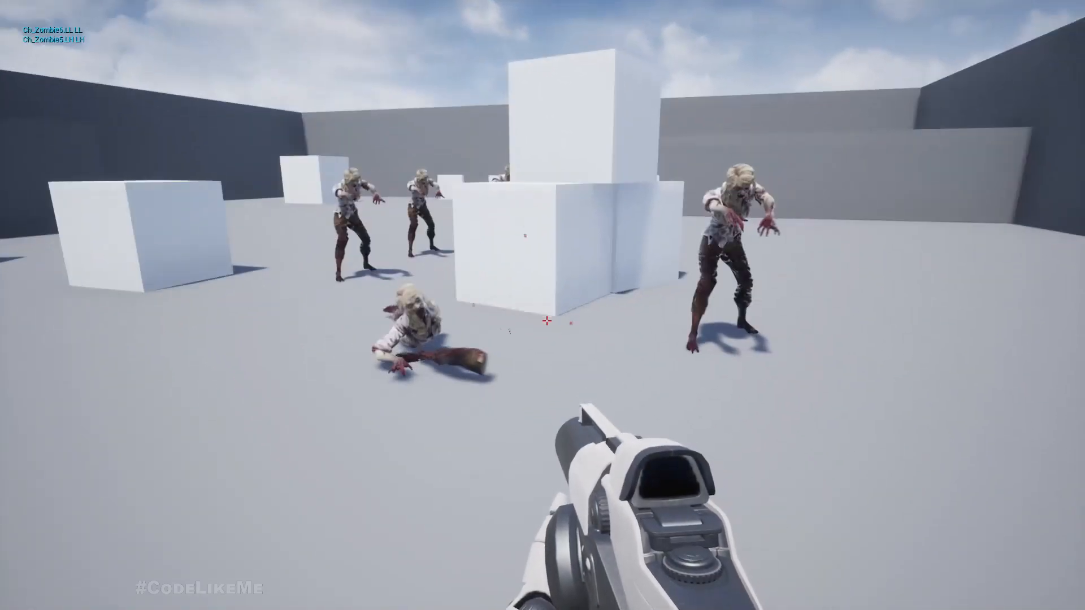
pyautogui.click(547, 321)
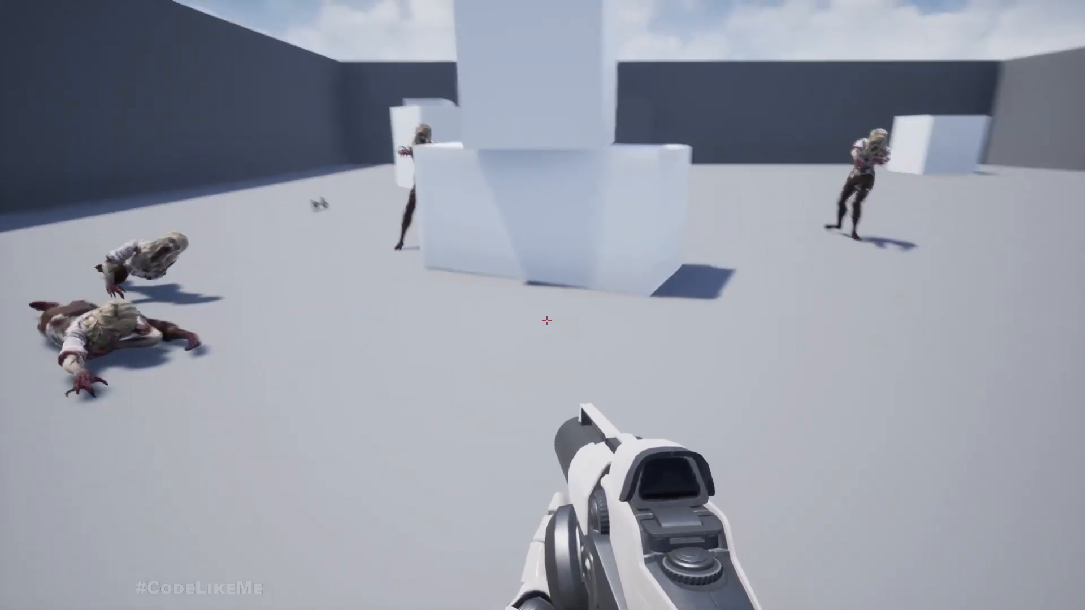
pyautogui.click(547, 320)
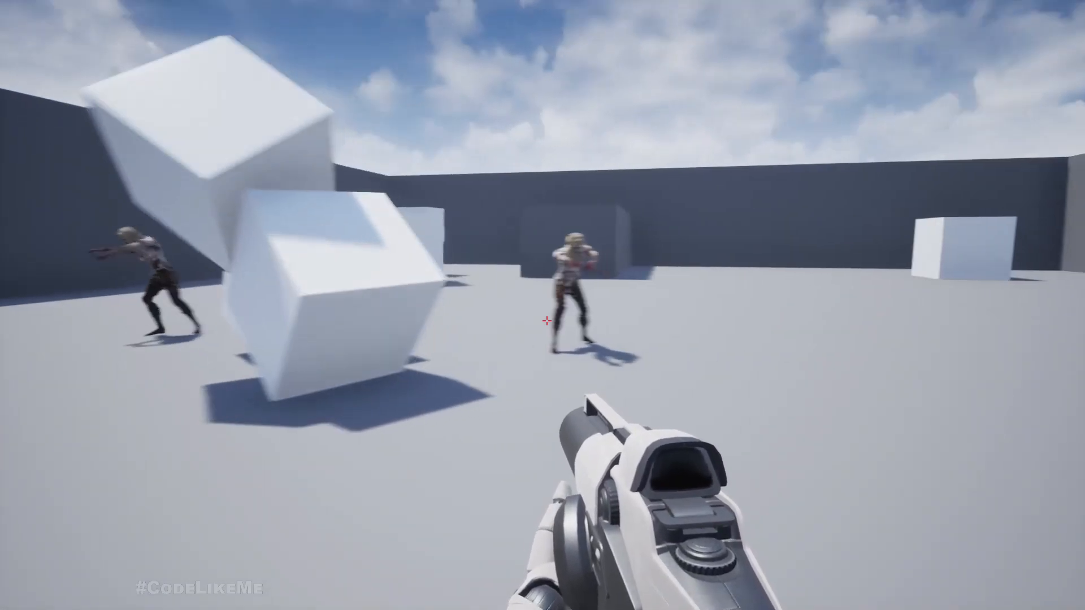
pyautogui.click(546, 321)
pyautogui.click(546, 321)
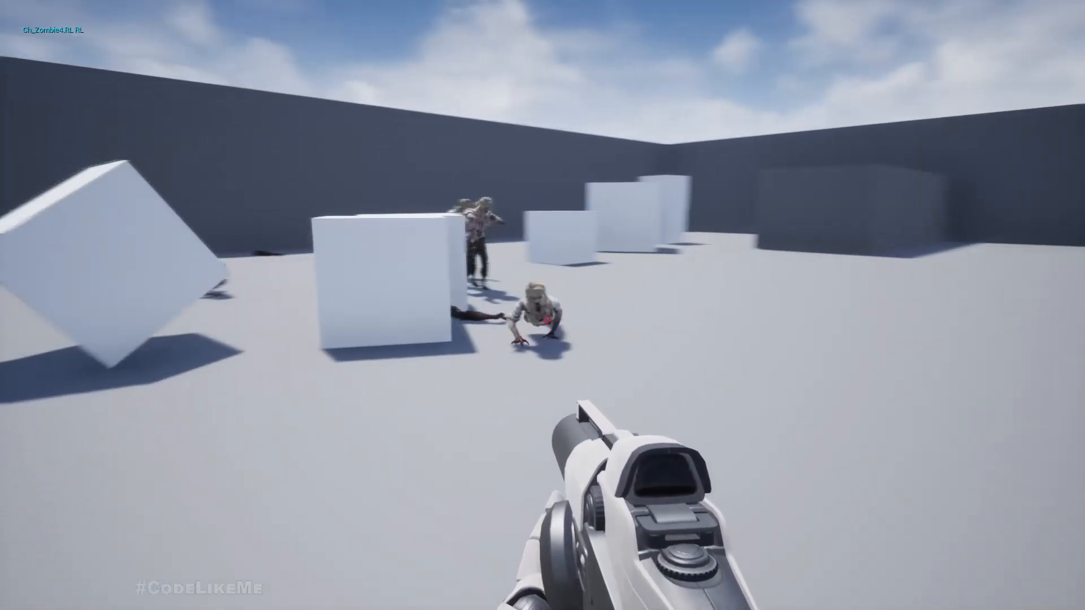
# - Back away while shooting the crawling and standing zombies to hear their sounds from different distances, and end the play session
pyautogui.press('s')
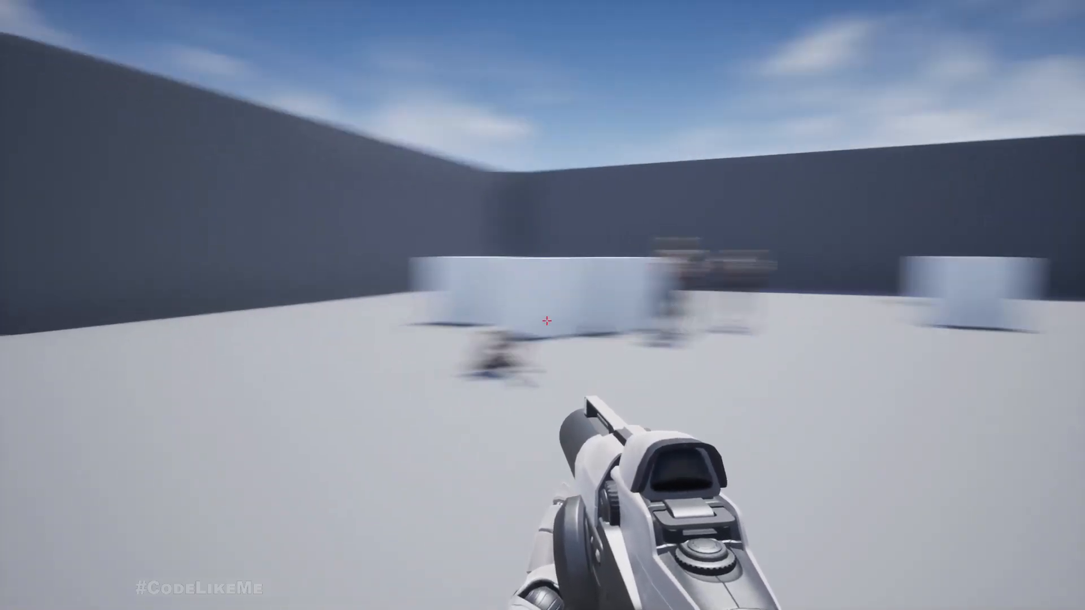
pyautogui.click(546, 320)
pyautogui.click(546, 320)
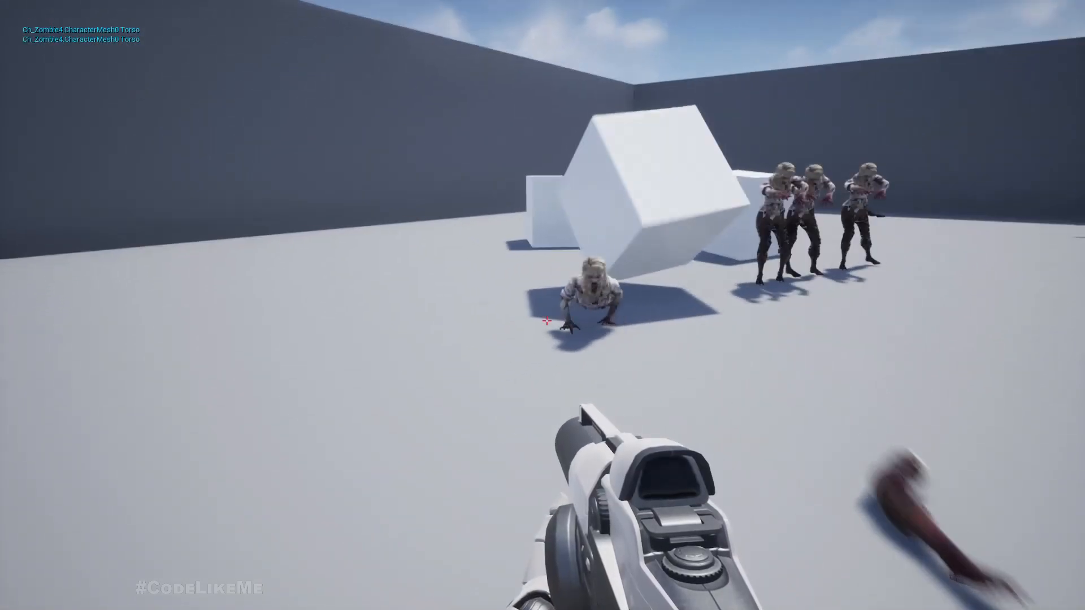
pyautogui.press('s')
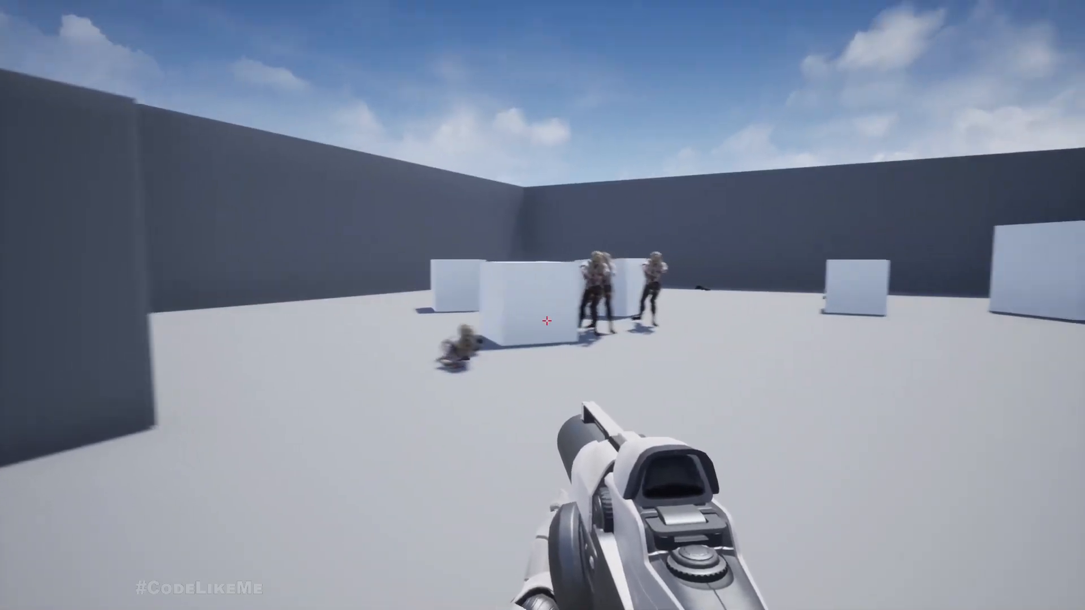
pyautogui.click(546, 321)
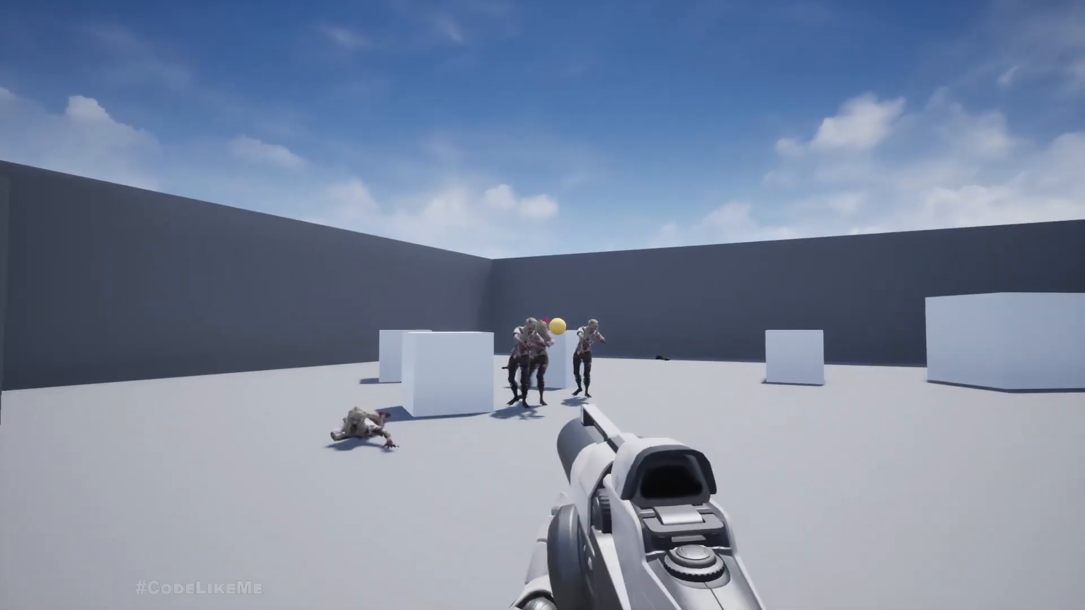
pyautogui.click(546, 320)
pyautogui.press('a')
pyautogui.click(547, 321)
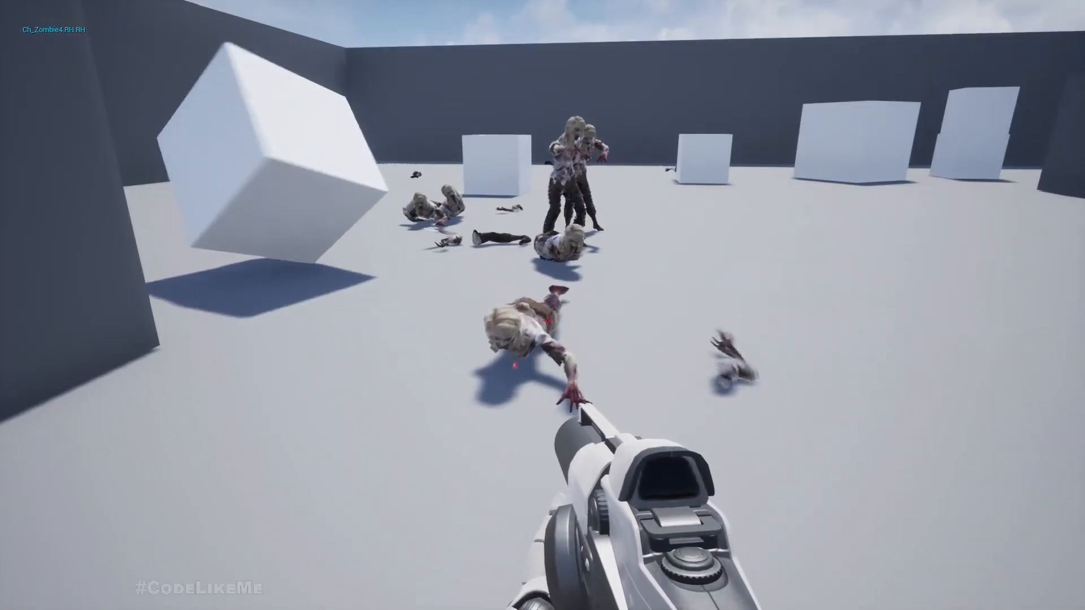
pyautogui.click(546, 321)
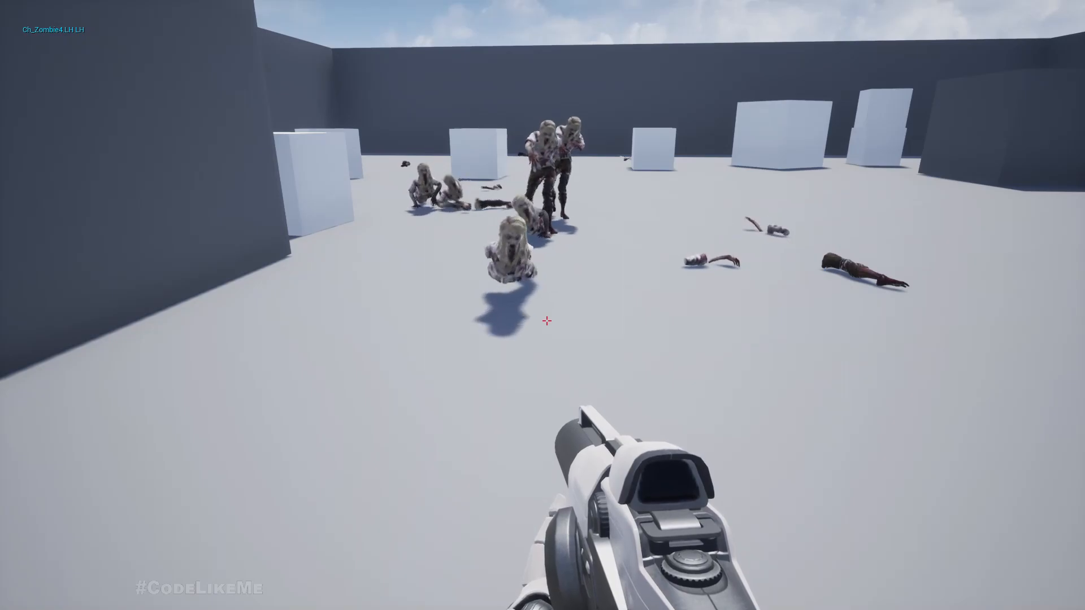
pyautogui.press('Escape')
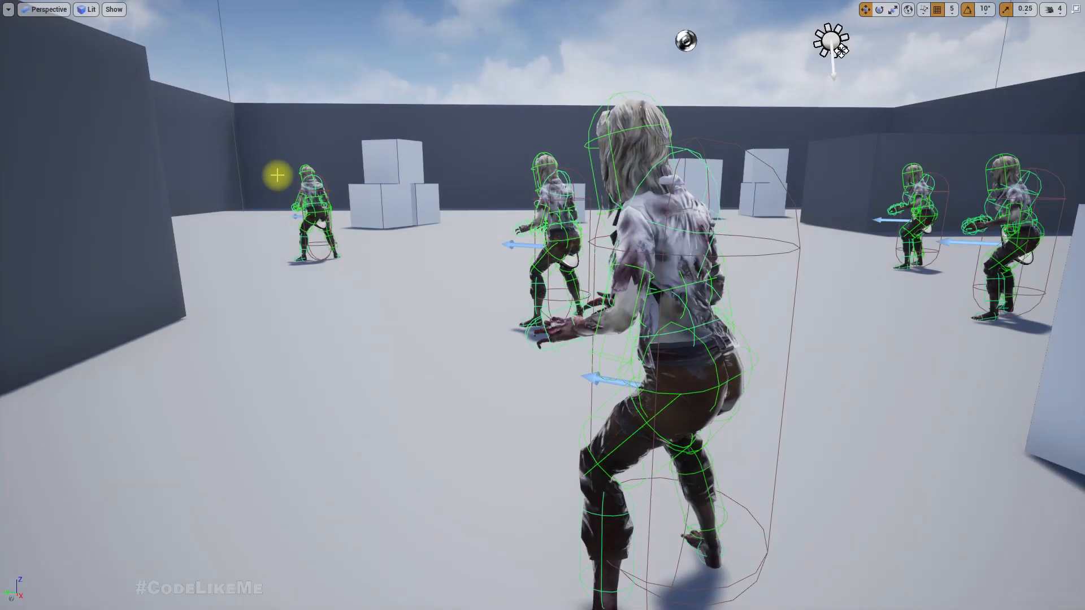
# - Switch to the CodeLikeMe Patreon page in the browser and close the downloads bar
pyautogui.press('F11')
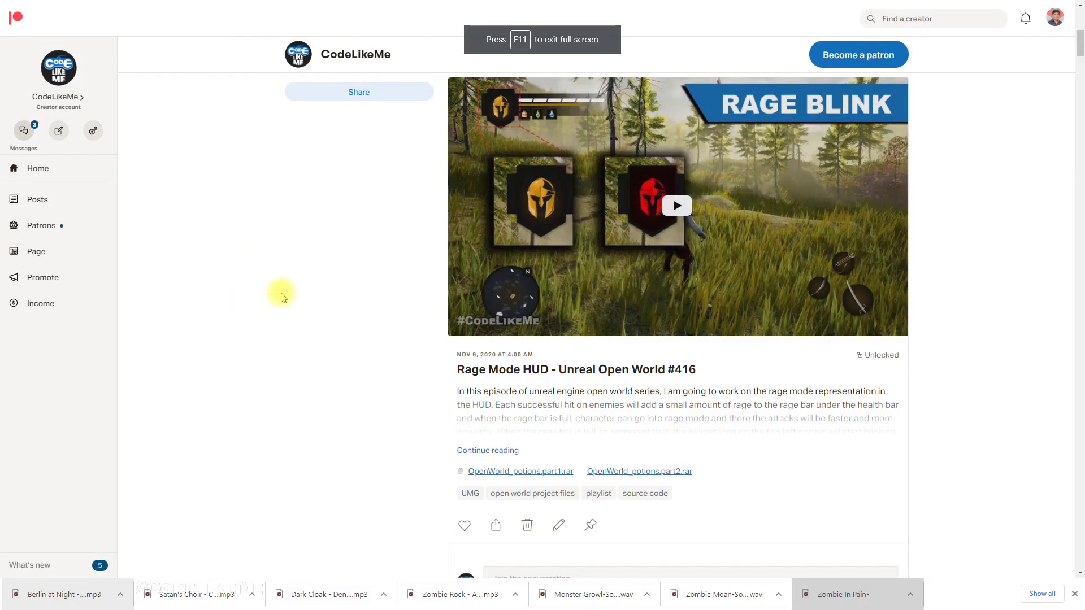
pyautogui.scroll(-2, 282, 296)
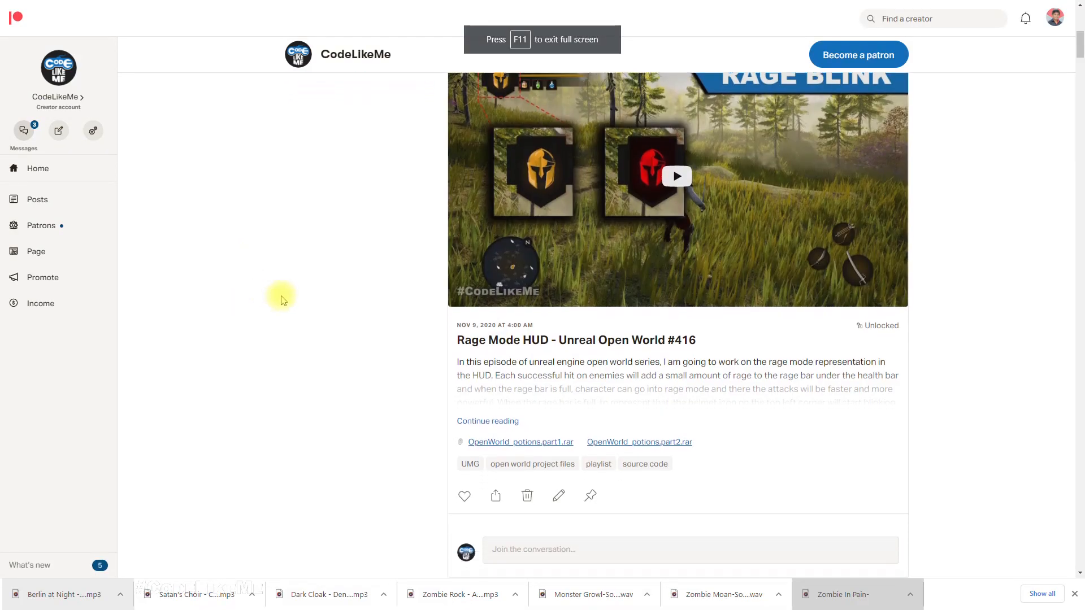
pyautogui.click(1074, 594)
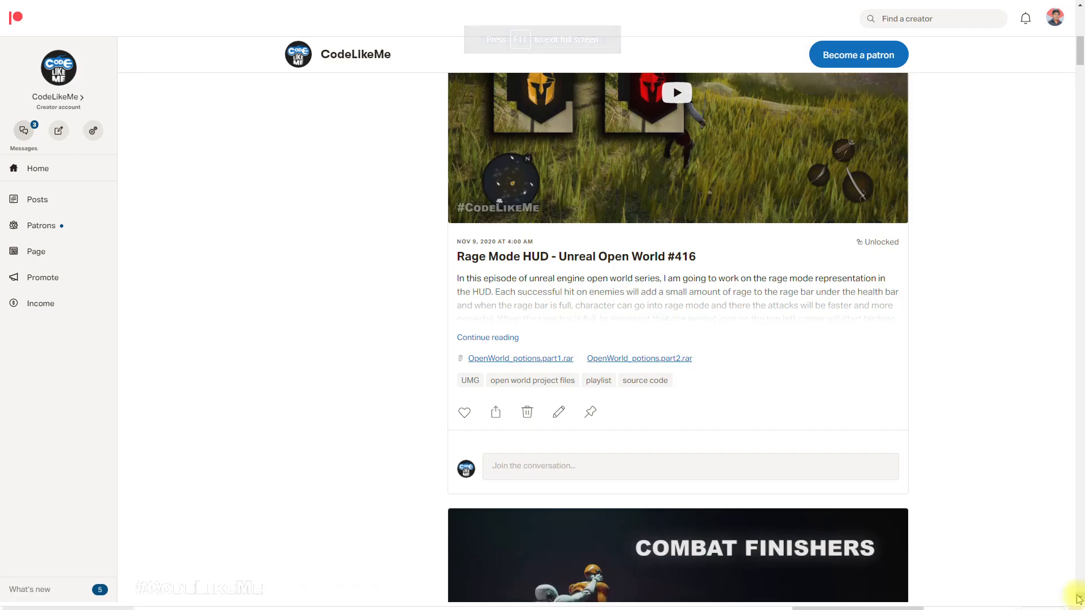
# - Look through the older CodeLikeMe posts and their attached project files, down to the poll about the tutorial series
pyautogui.scroll(-14, 923, 387)
pyautogui.scroll(-15, 927, 390)
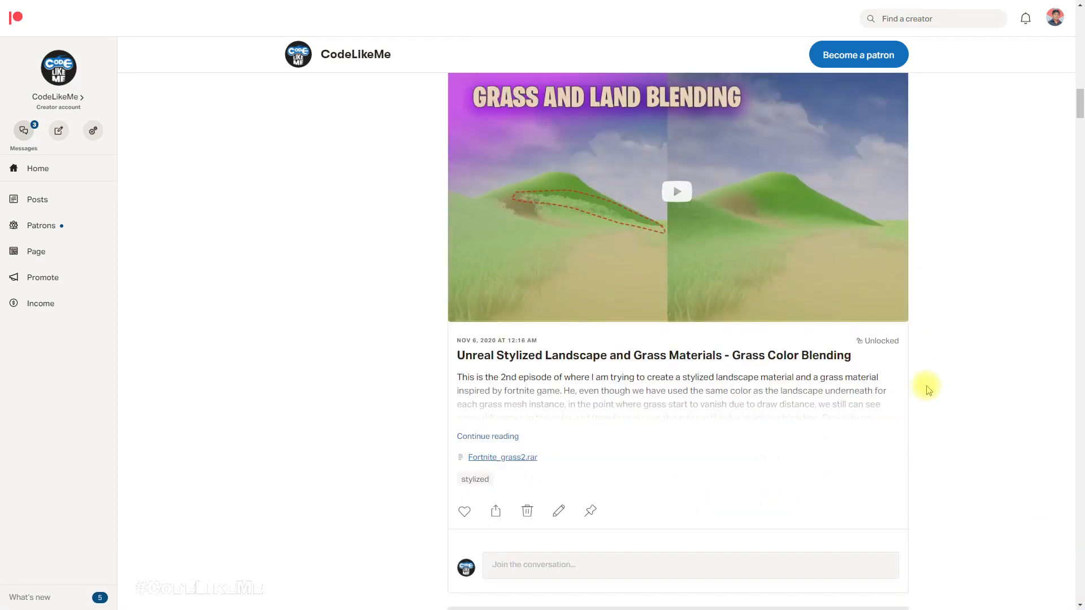
pyautogui.scroll(-15, 922, 391)
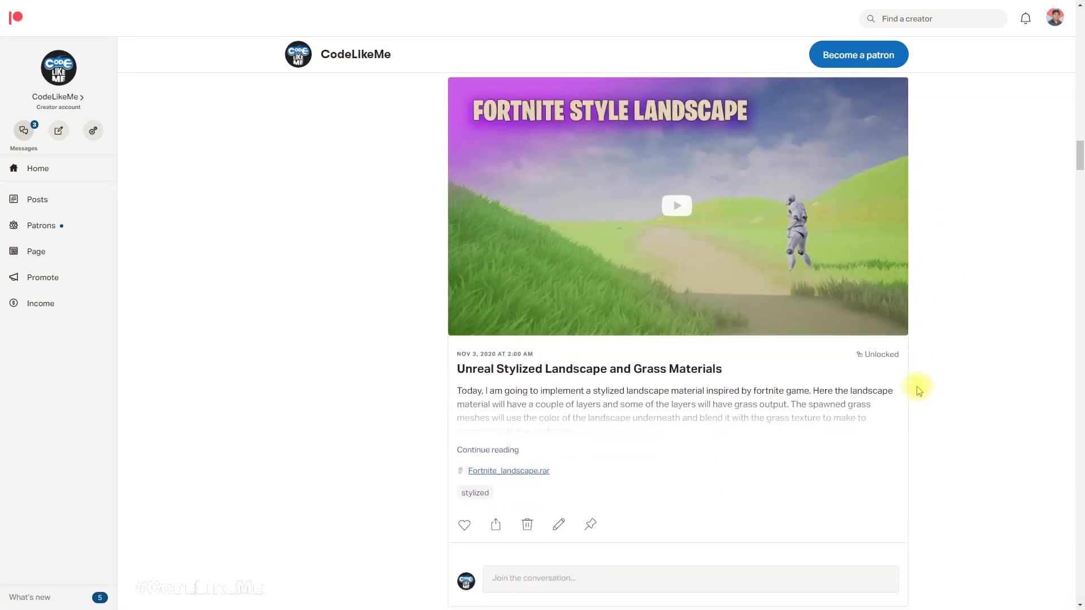
pyautogui.scroll(-15, 918, 385)
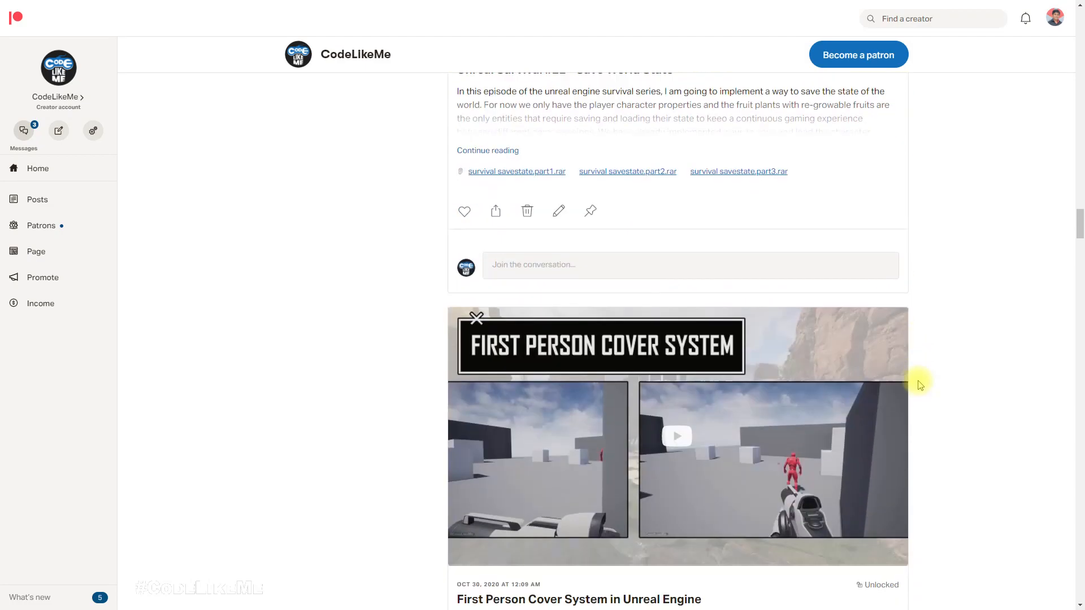
pyautogui.scroll(-15, 899, 377)
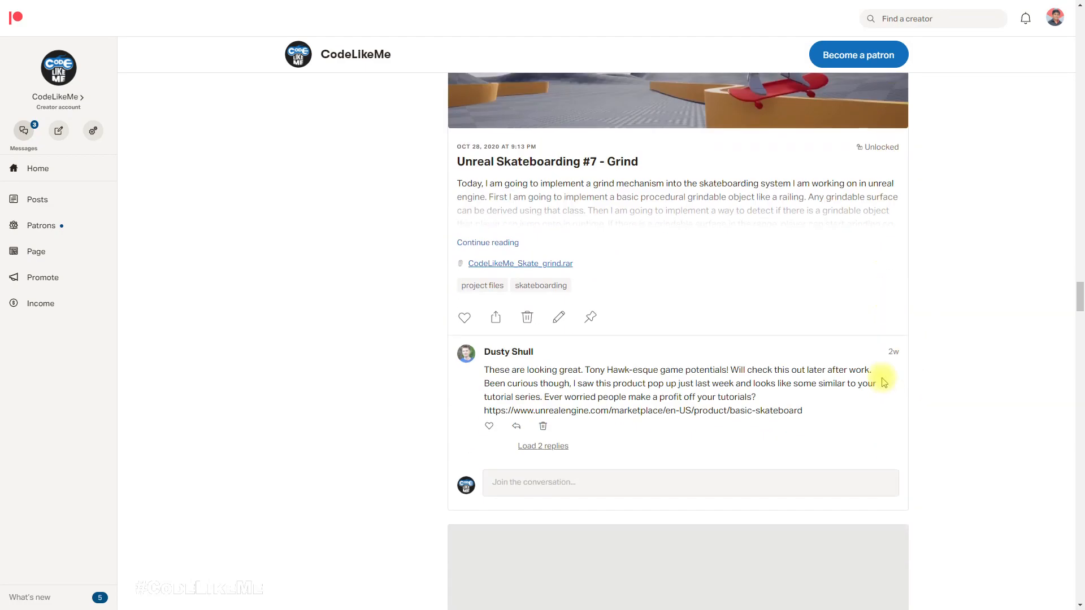
pyautogui.scroll(-15, 846, 373)
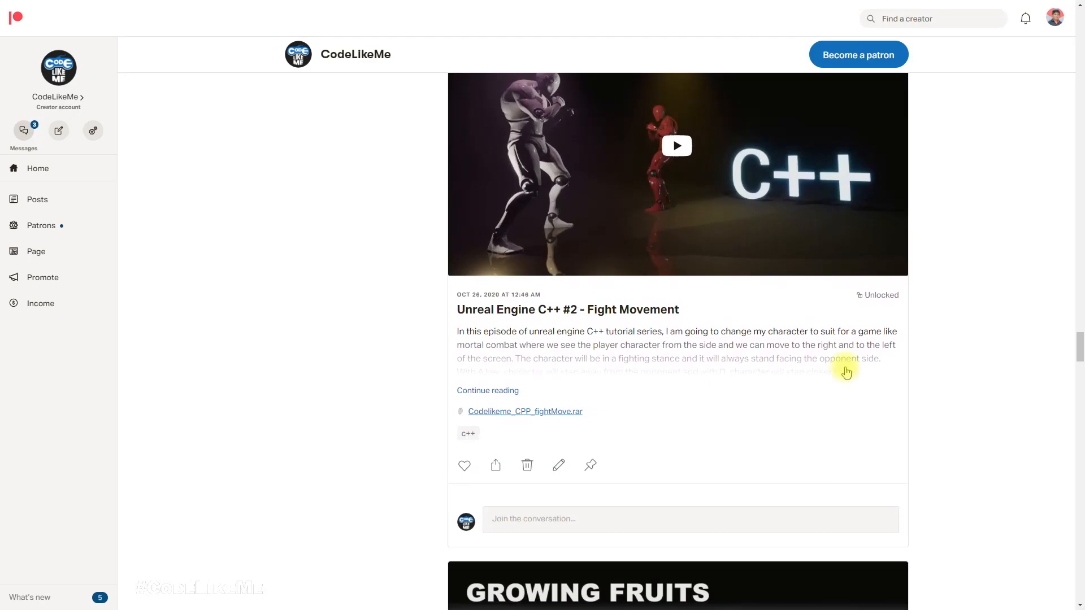
pyautogui.scroll(-10, 851, 361)
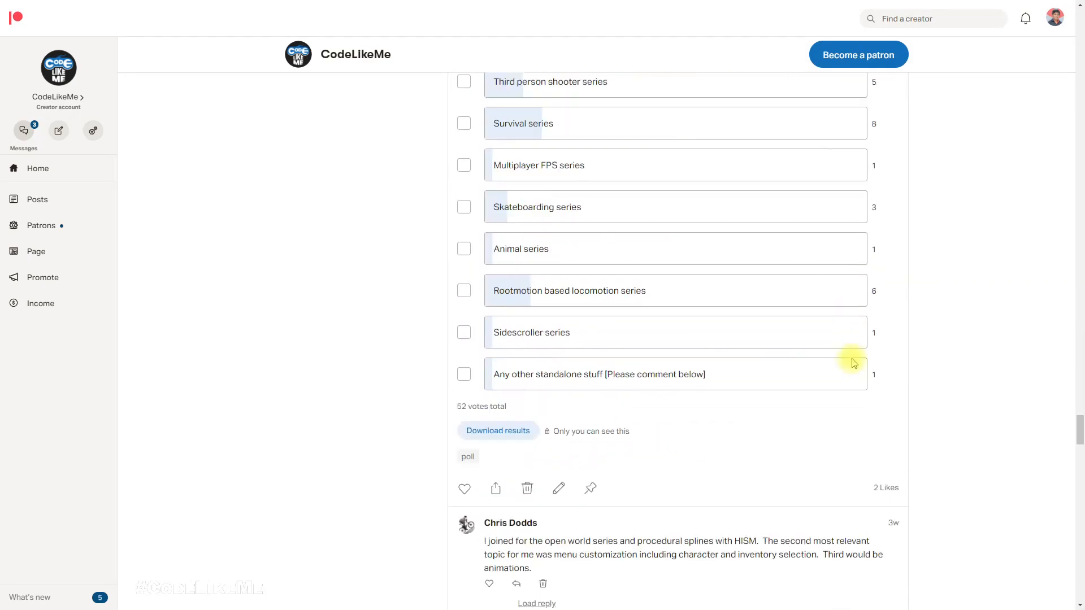